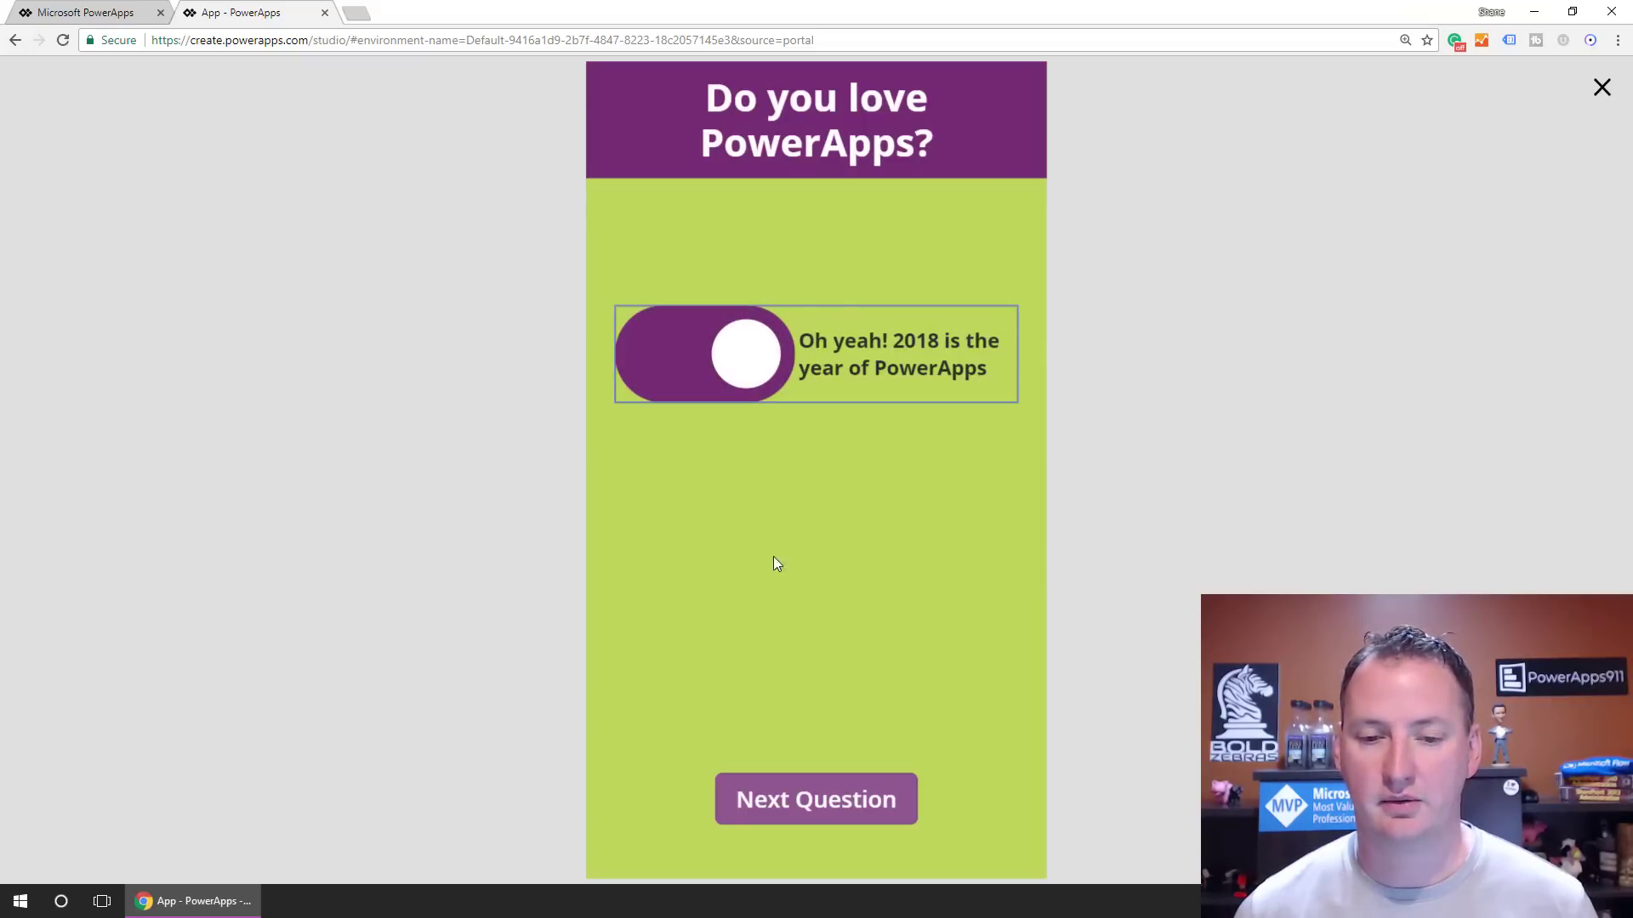
# Run through the quiz preview with the first multiple-choice answer and a five-star rating, return to its start screen, and close the preview
pyautogui.click(830, 795)
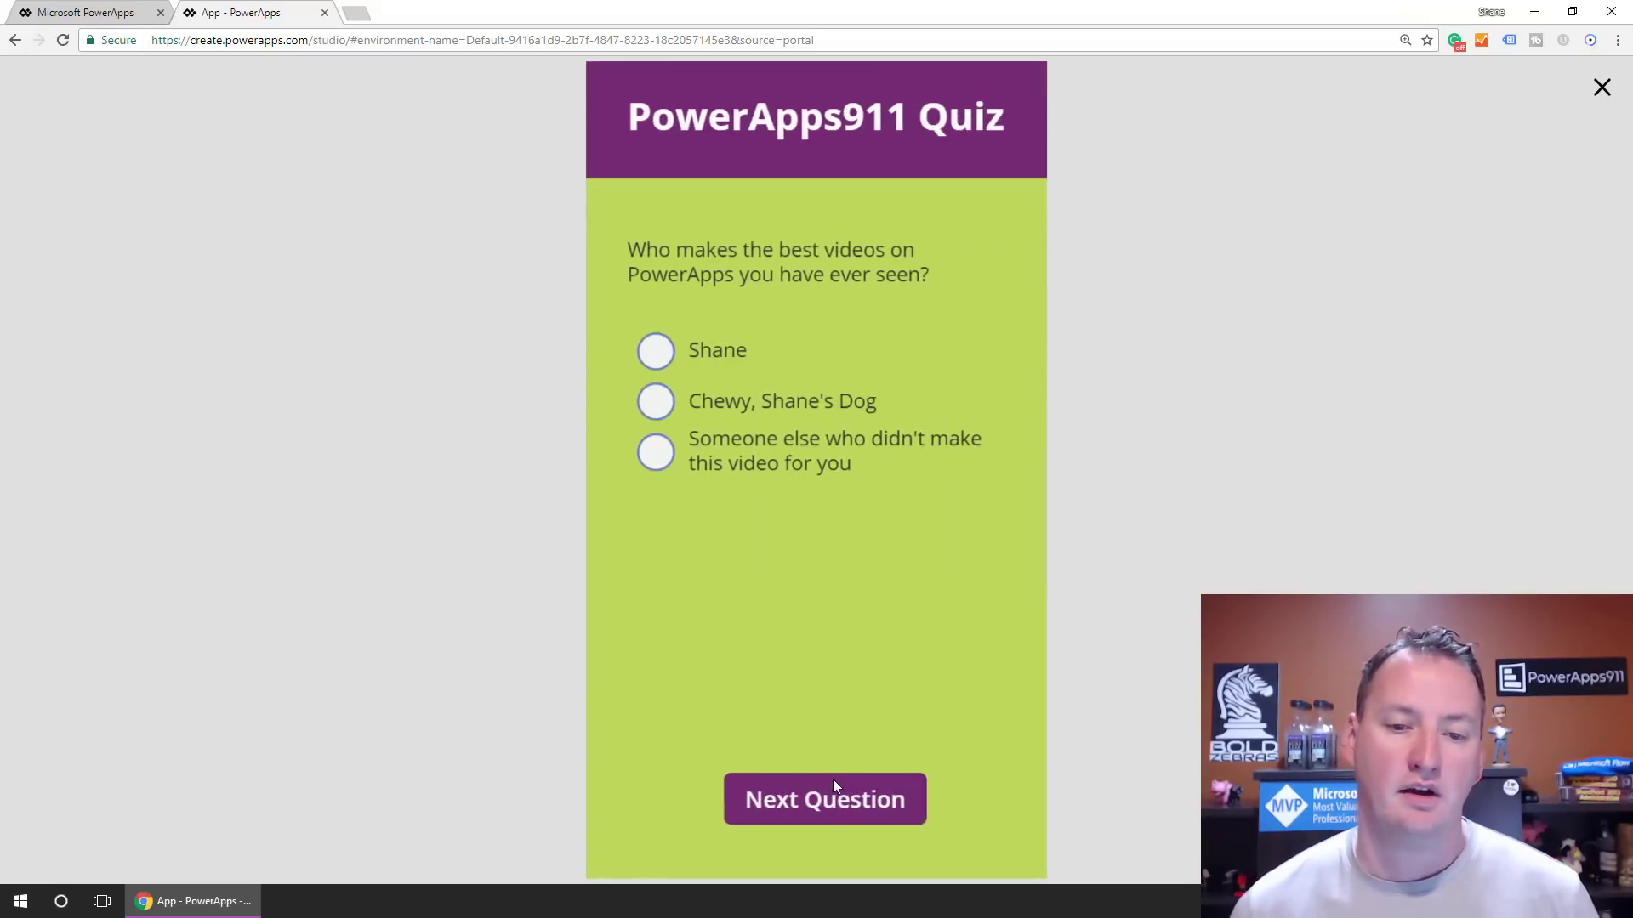
pyautogui.click(648, 352)
pyautogui.click(789, 805)
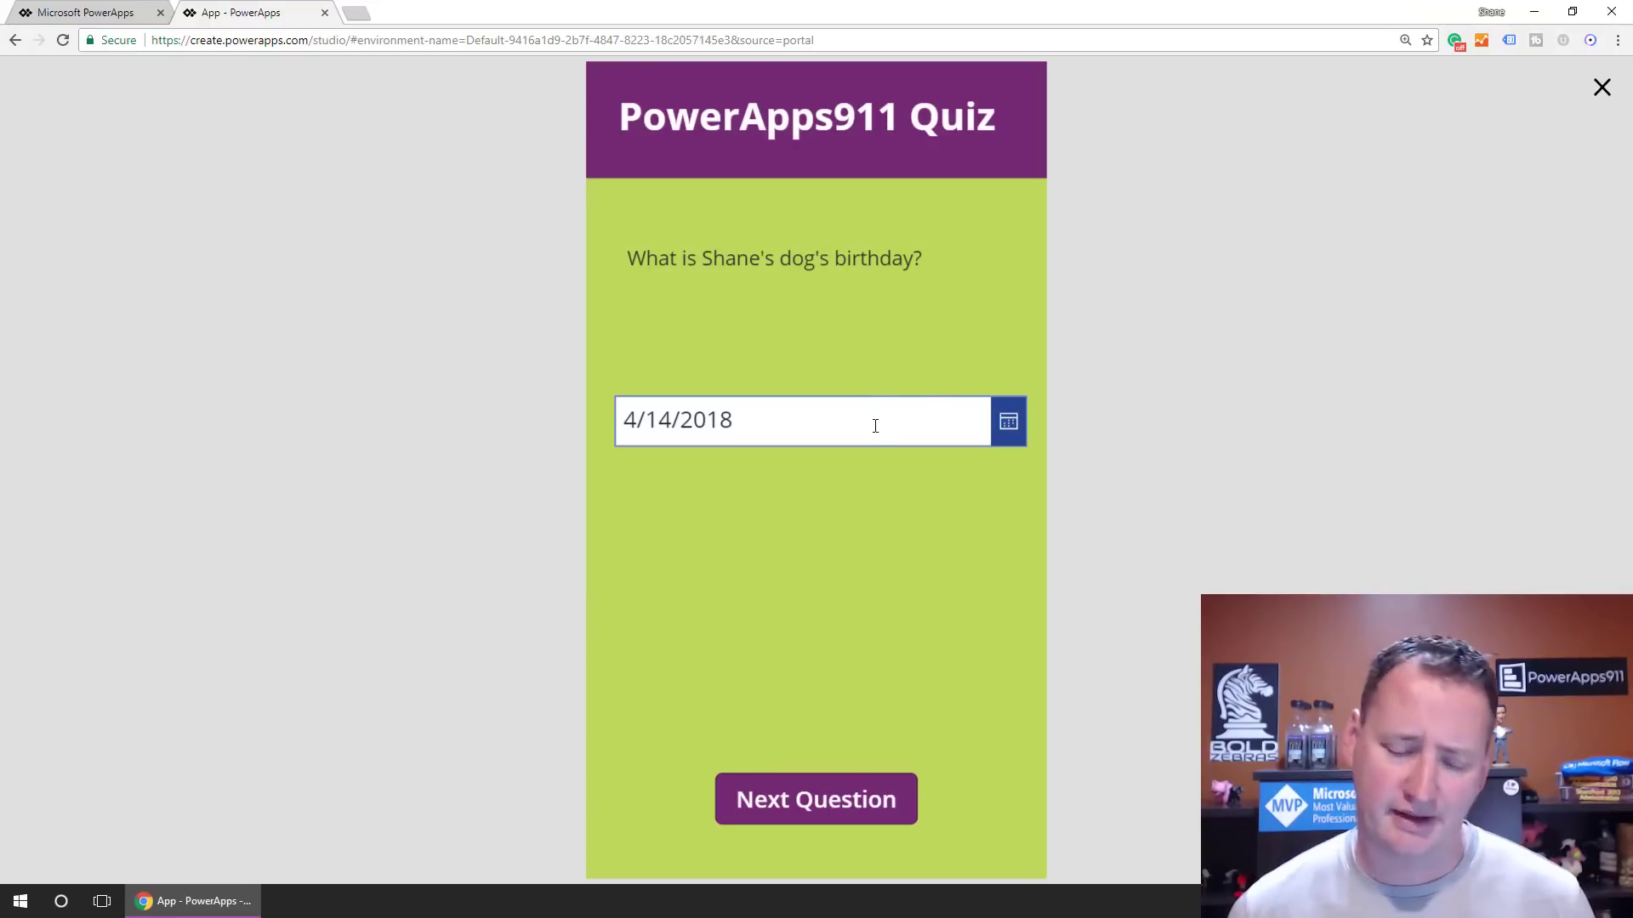
pyautogui.click(814, 798)
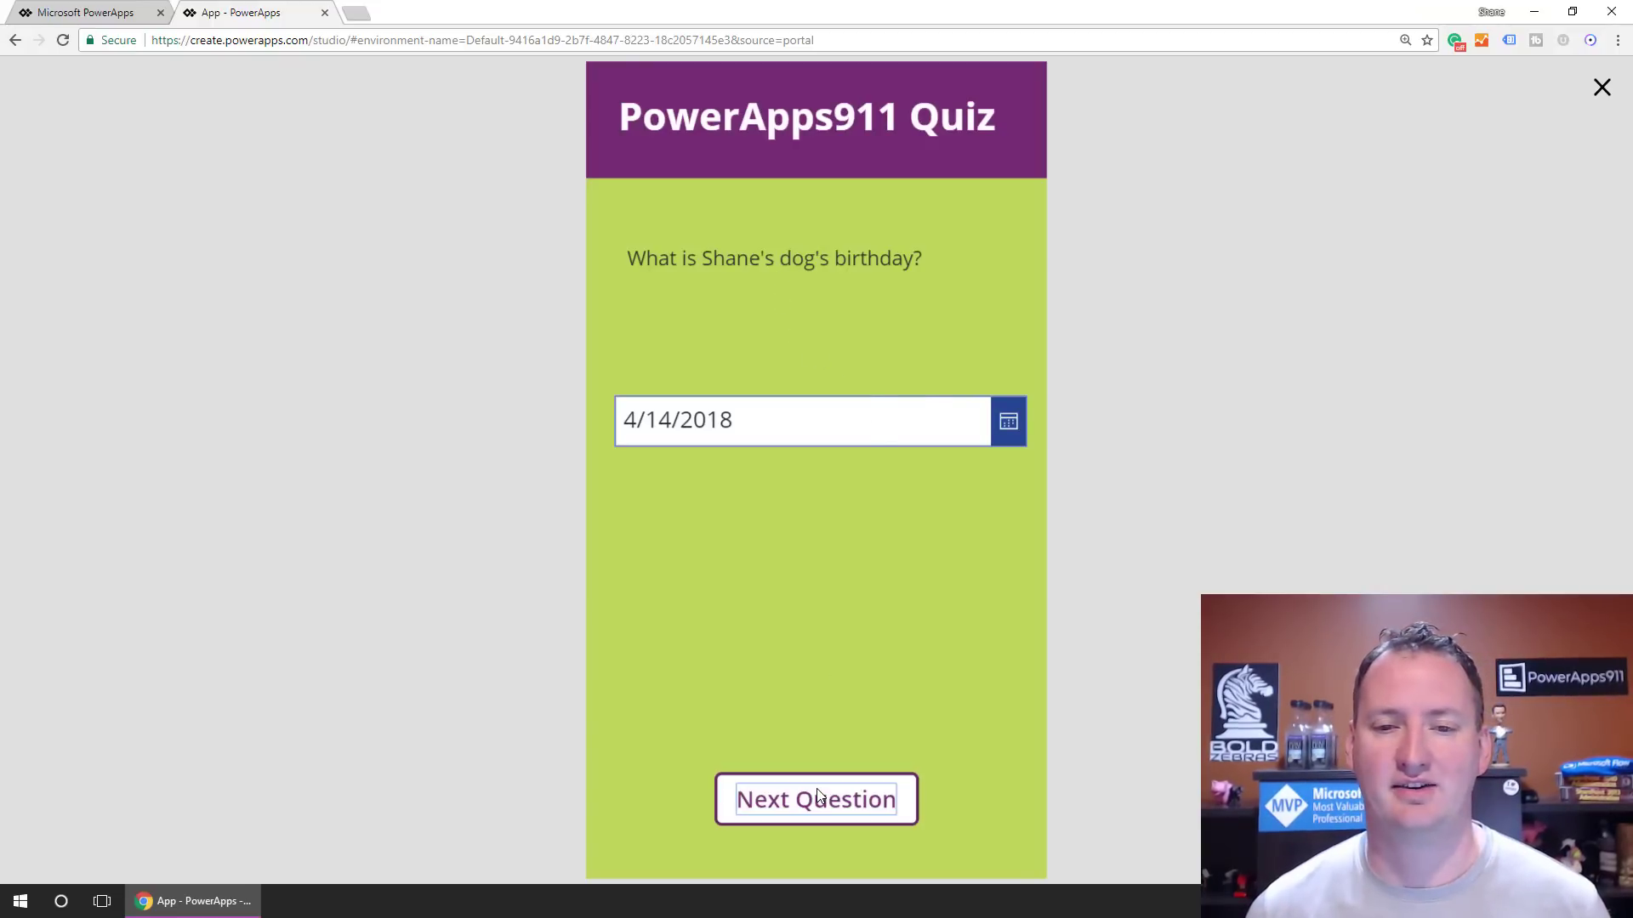
pyautogui.click(939, 389)
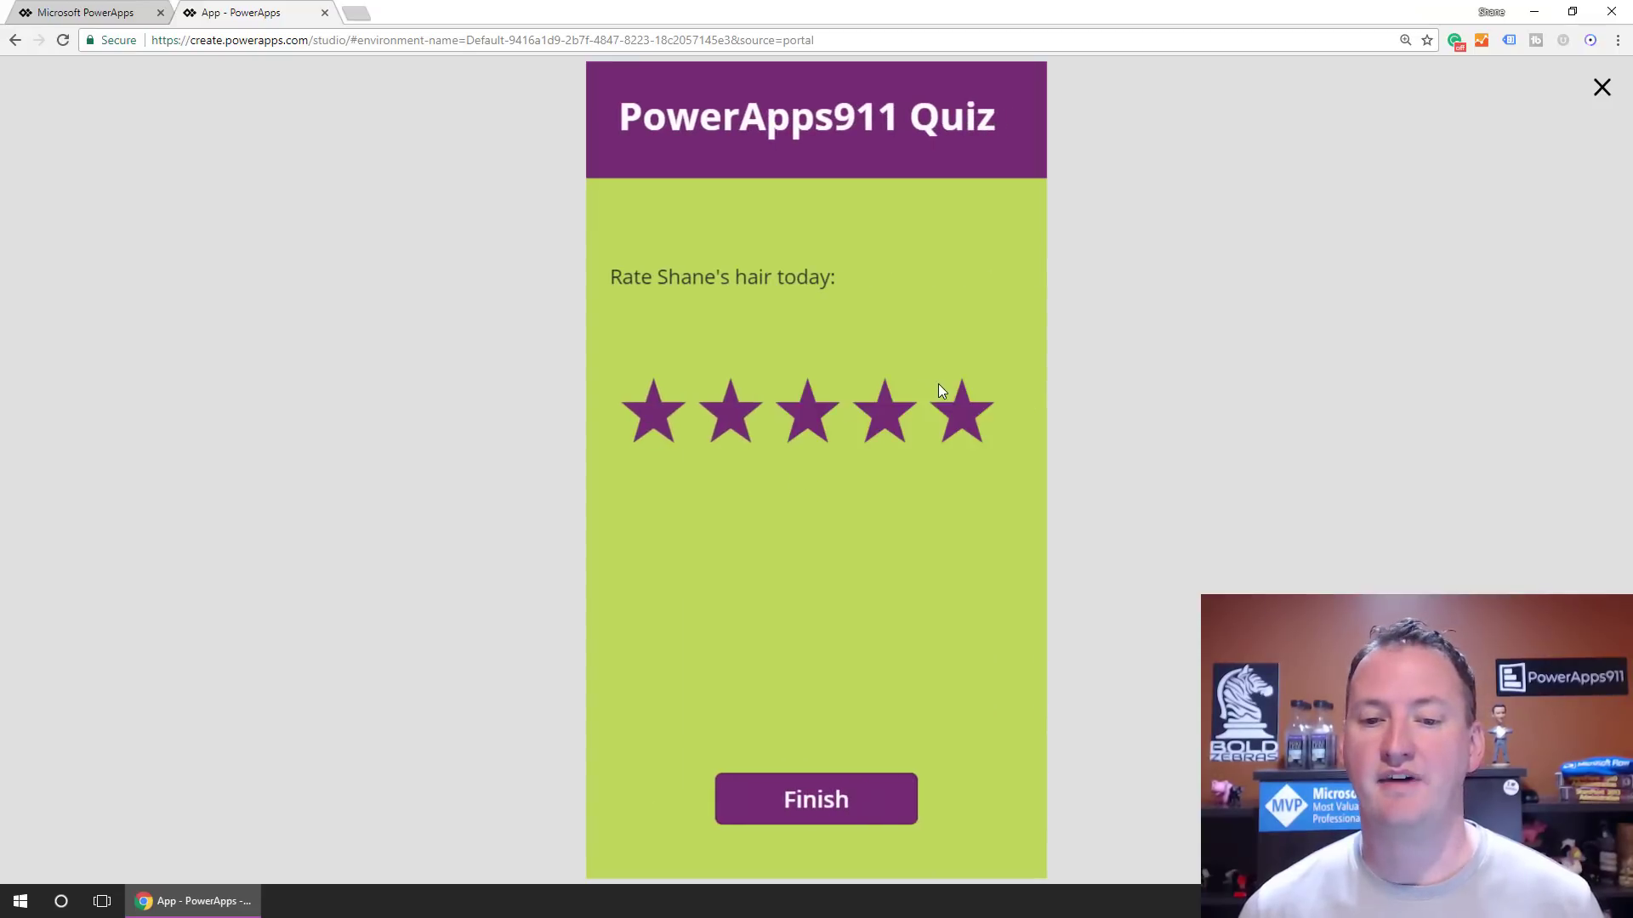
pyautogui.click(971, 406)
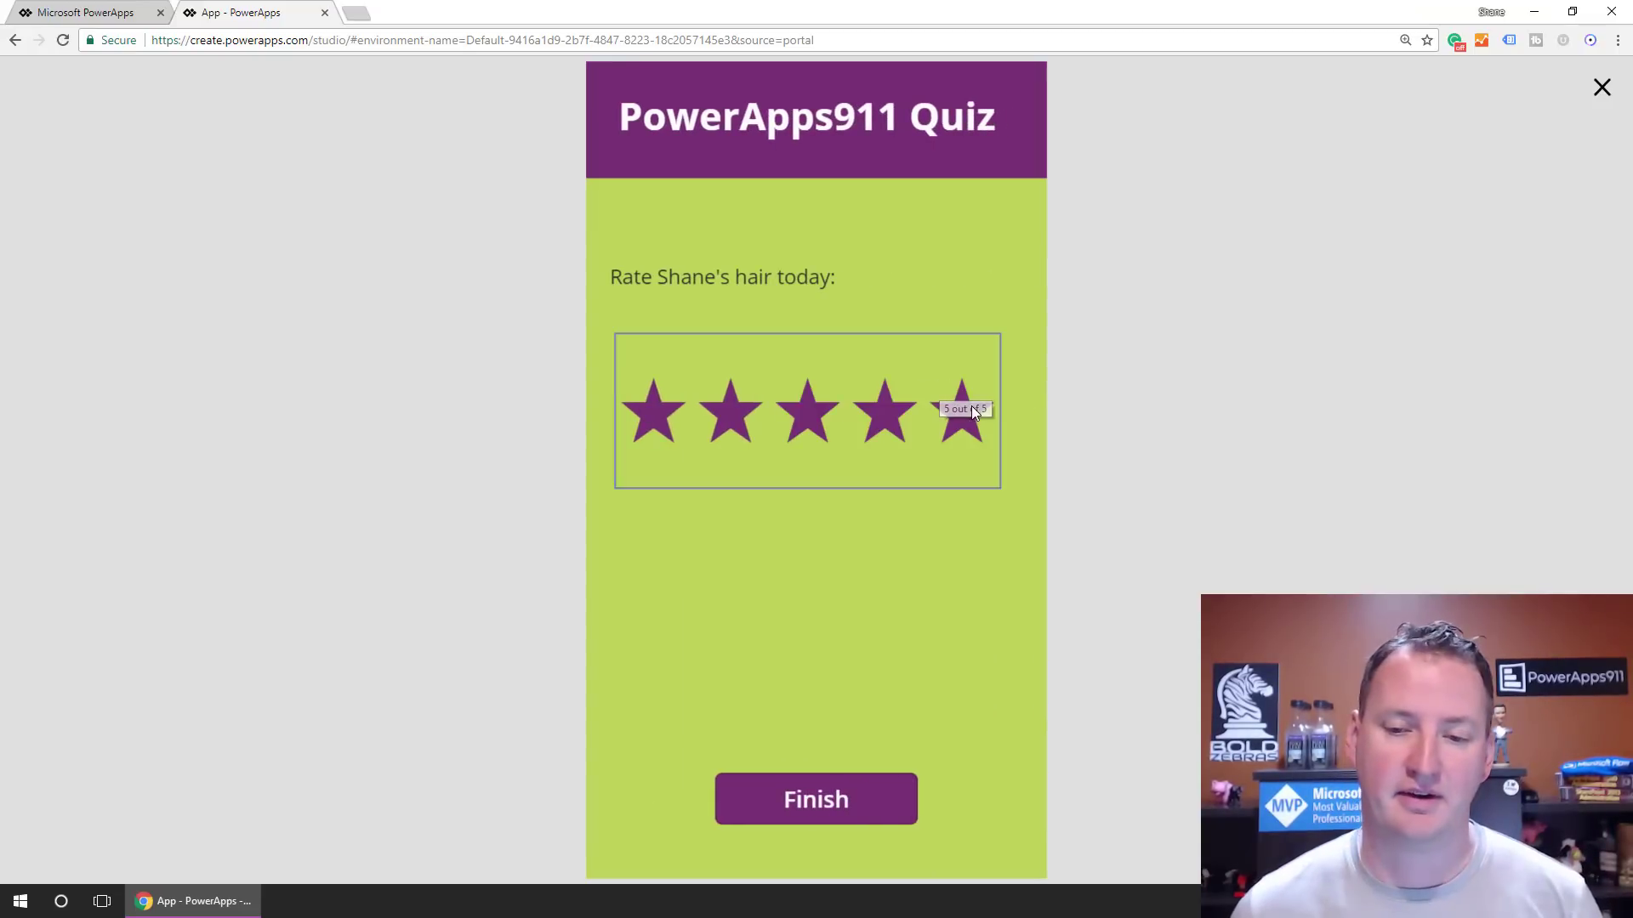
pyautogui.click(877, 801)
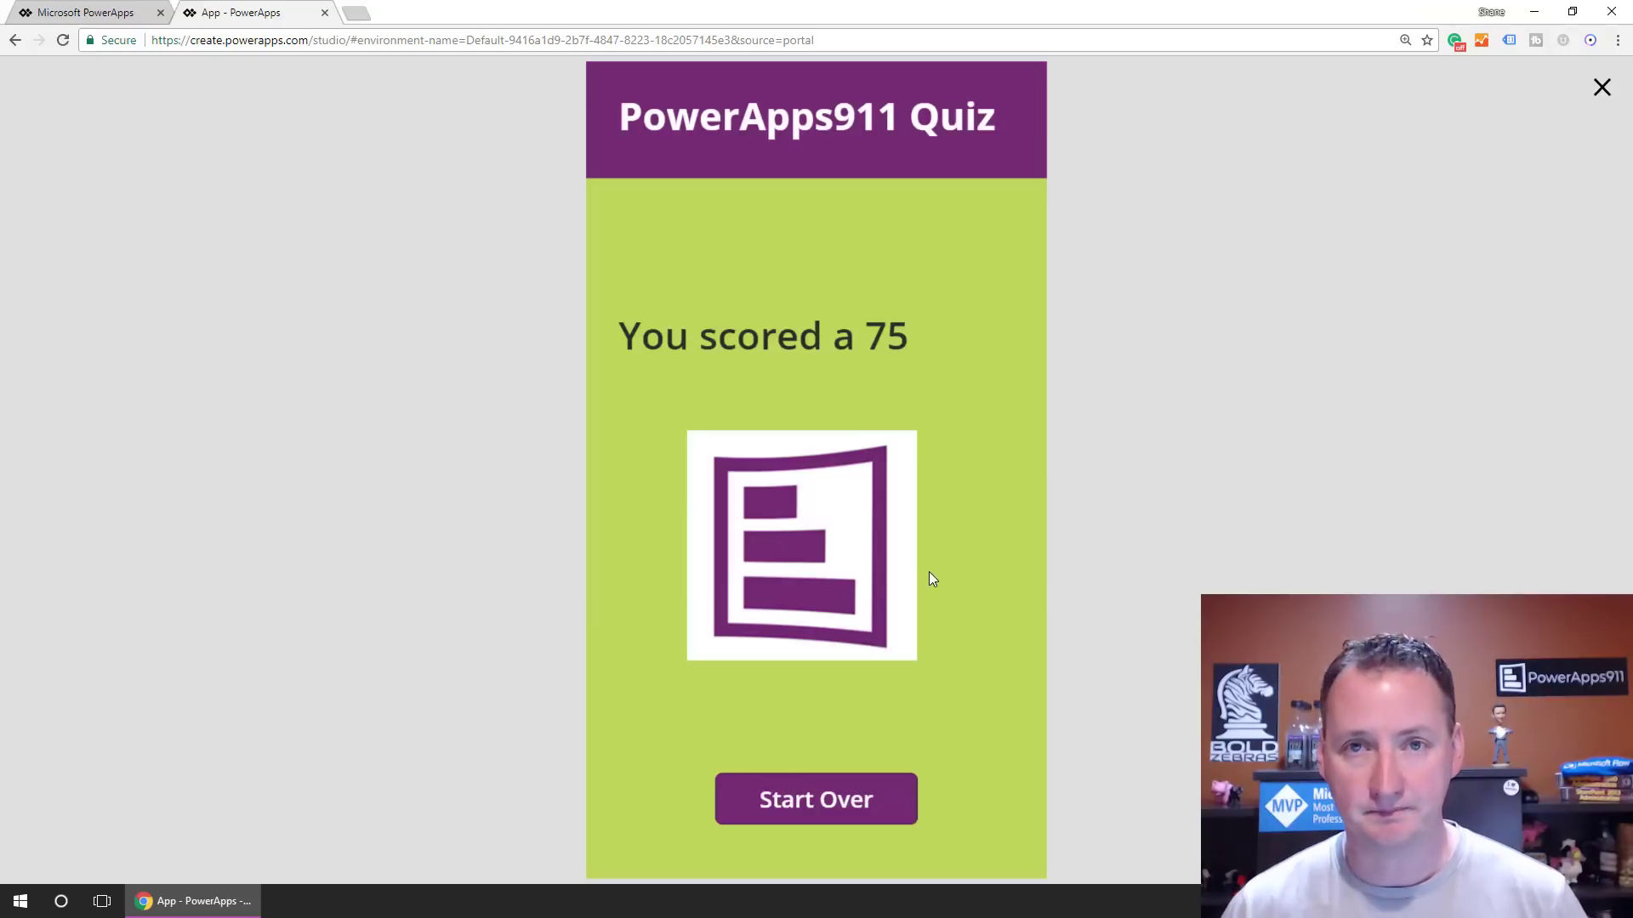
pyautogui.click(880, 818)
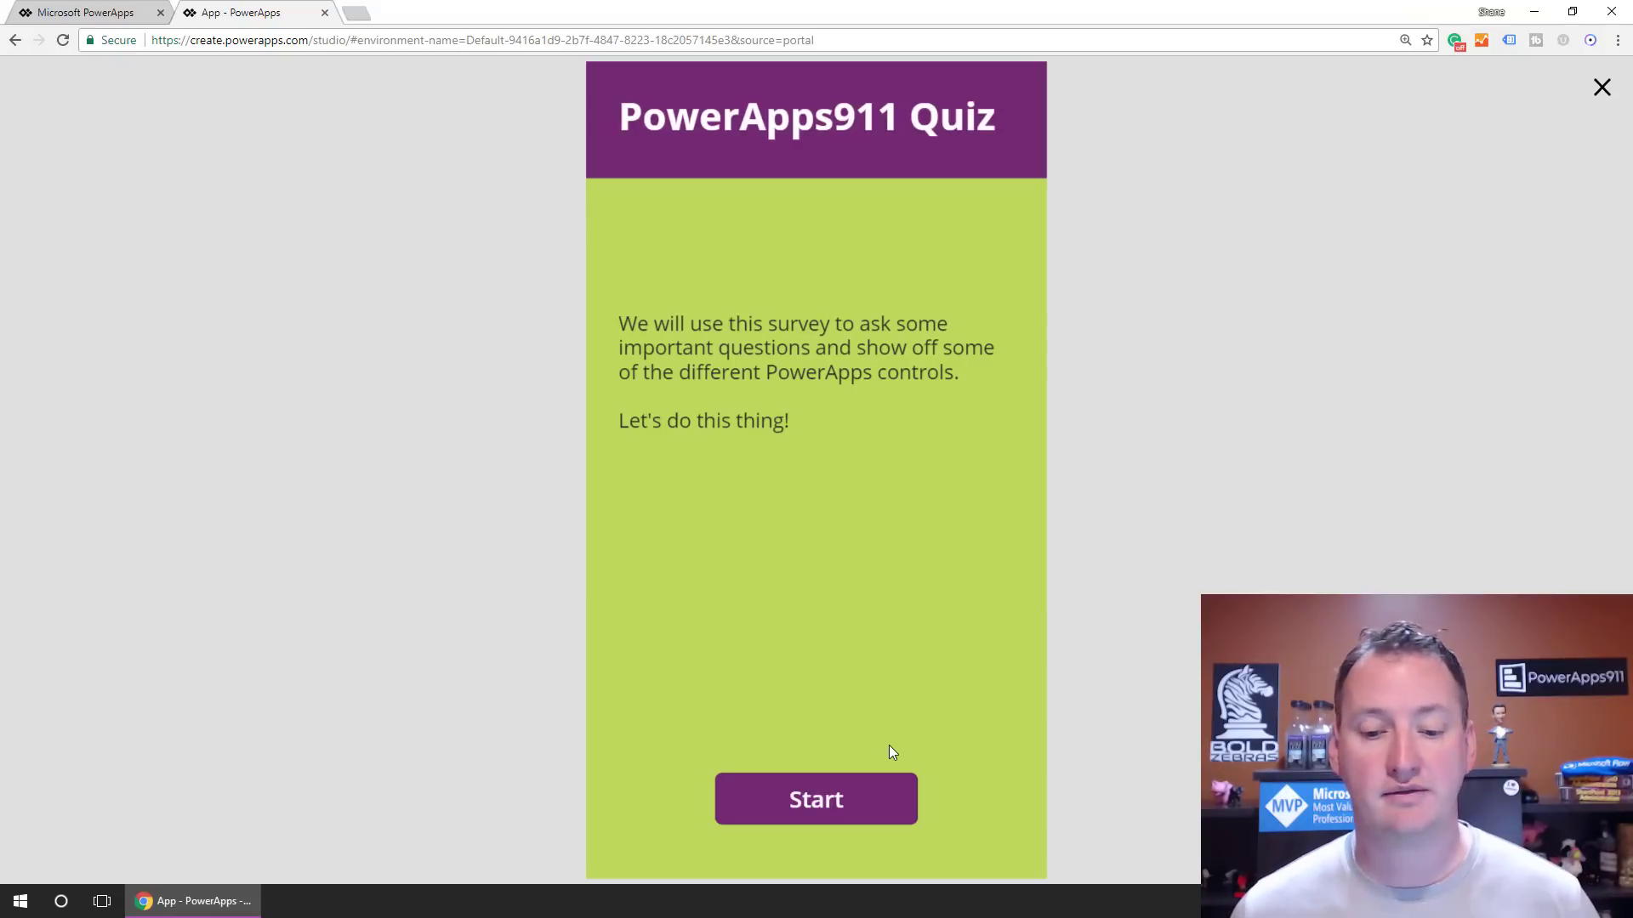
pyautogui.click(1602, 88)
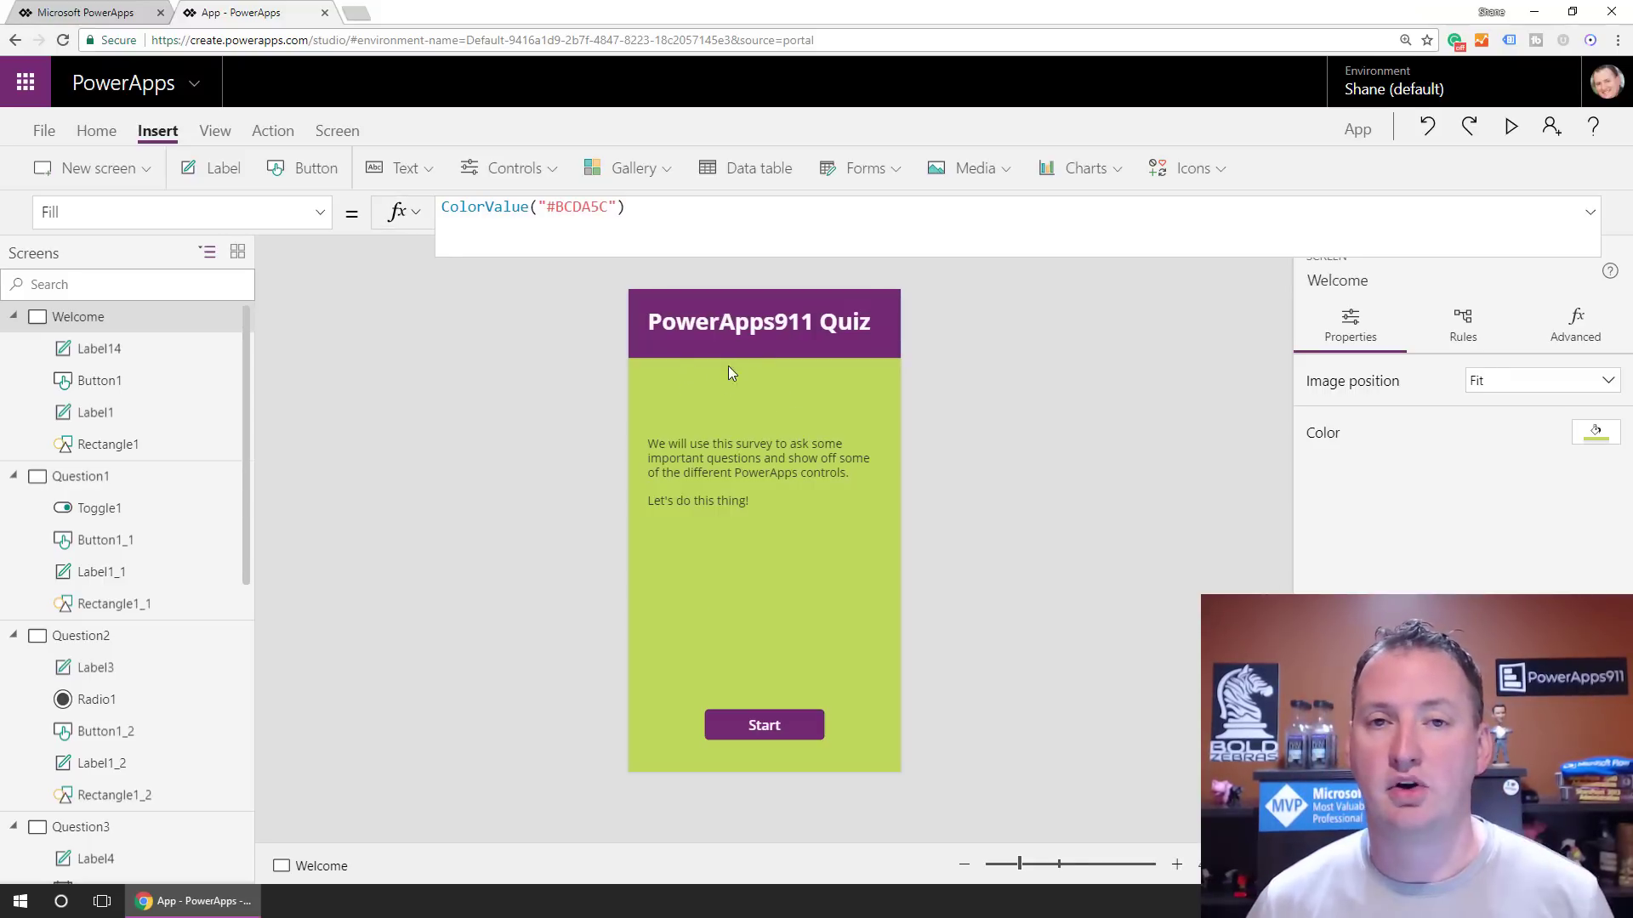
# Create a new blank app with the phone layout from the apps list and skip the welcome dialog
pyautogui.click(119, 14)
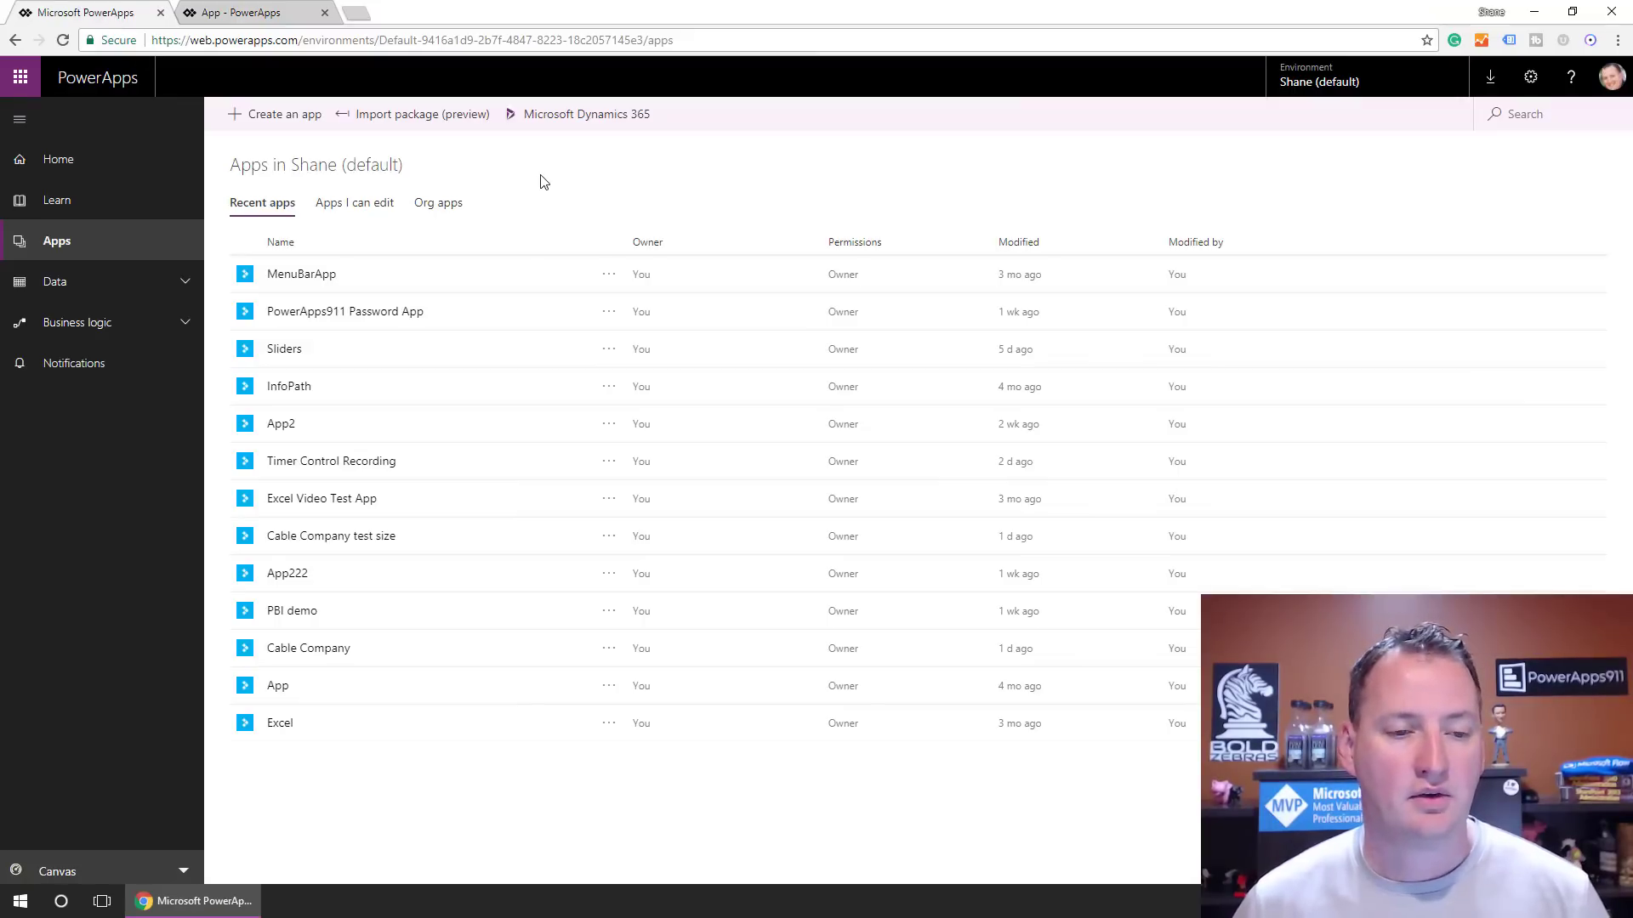
pyautogui.click(282, 124)
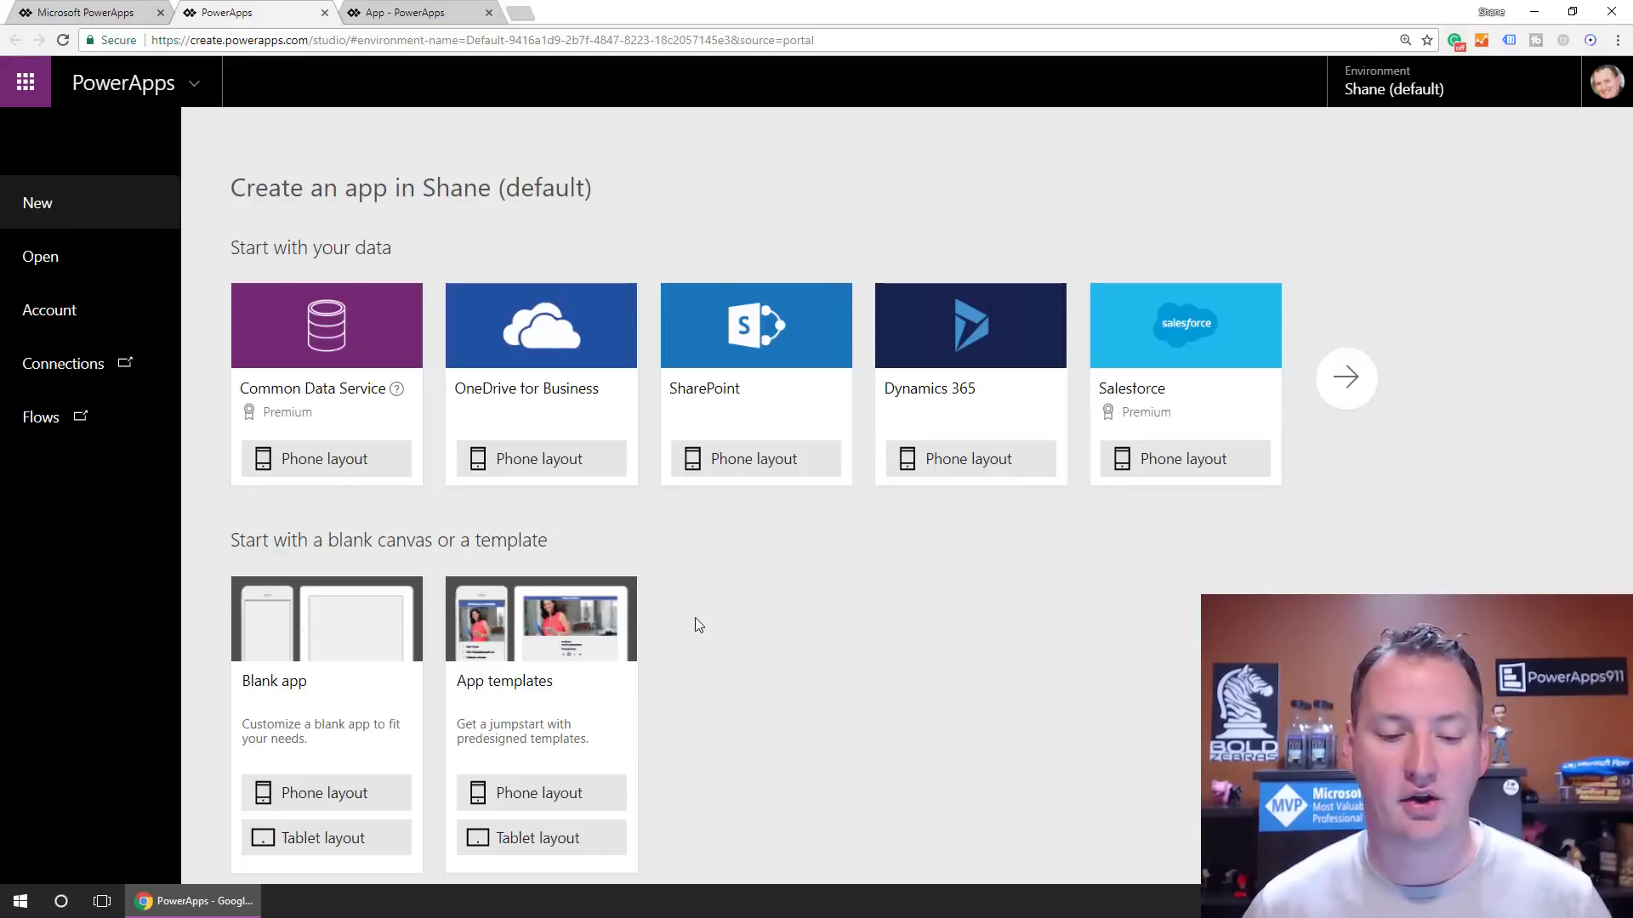
pyautogui.click(319, 798)
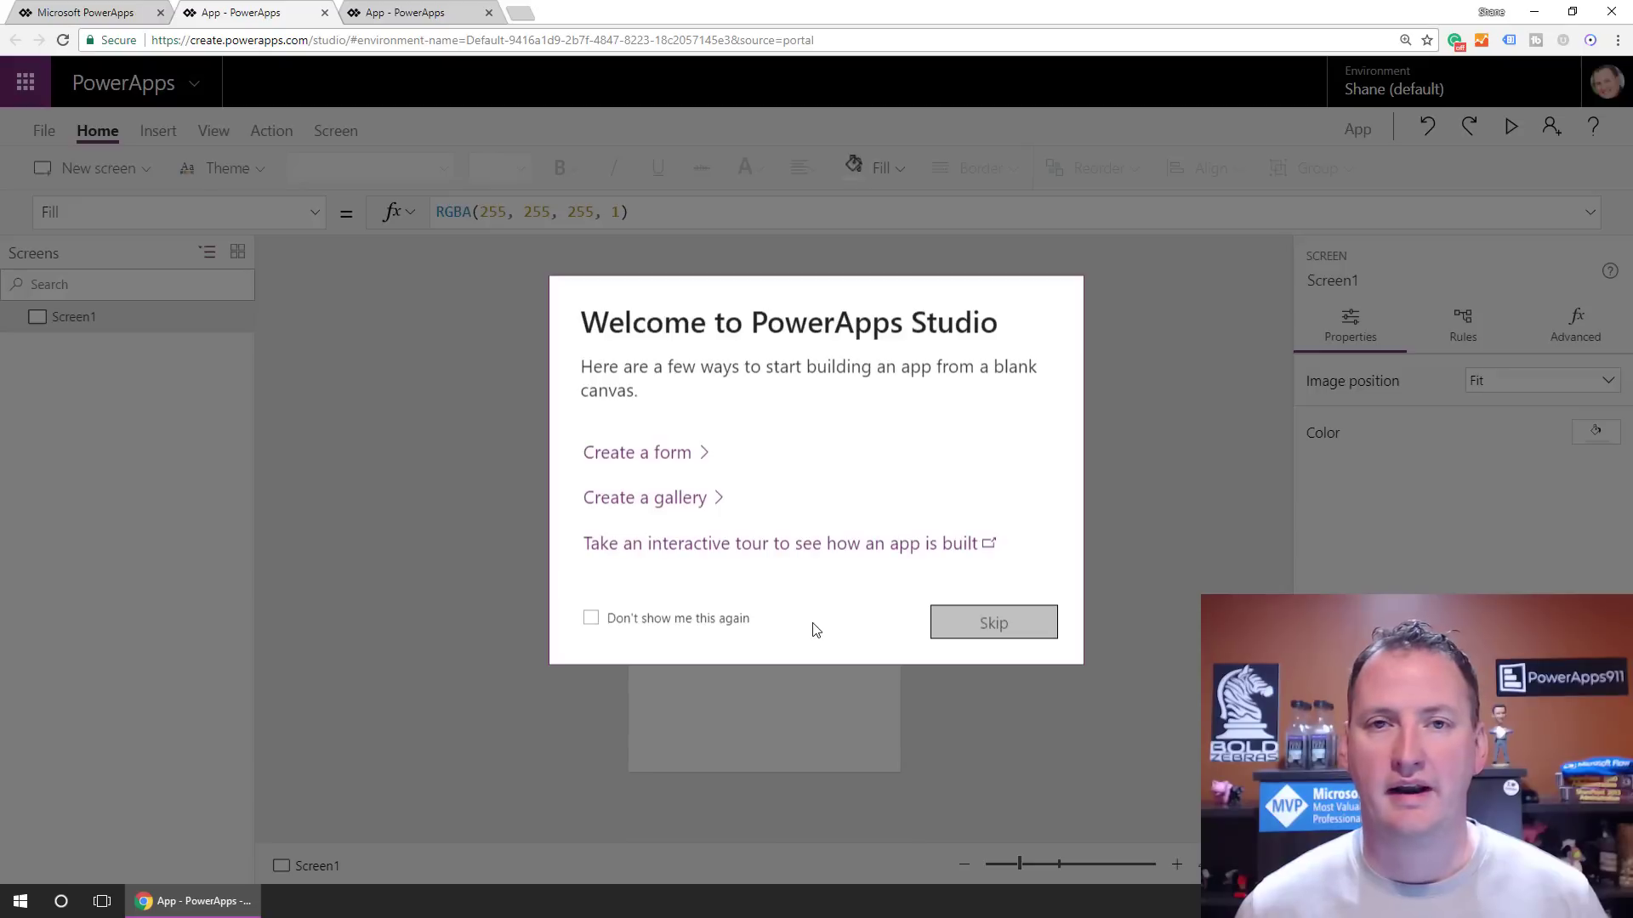
pyautogui.click(987, 626)
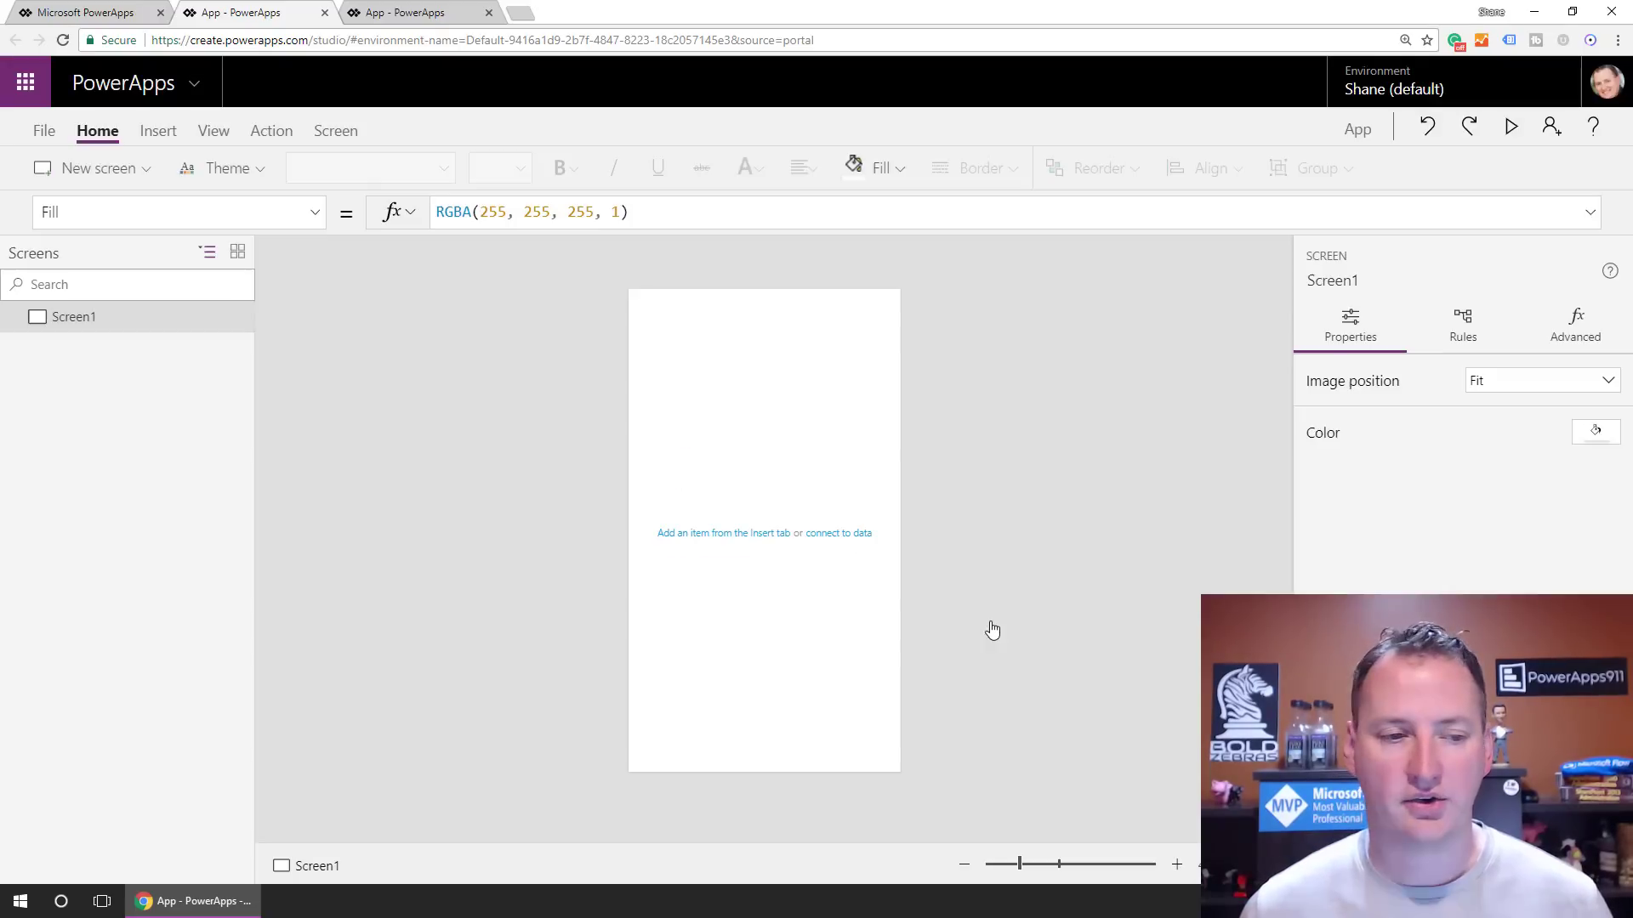
# Rename the new app's only screen as Welcome
pyautogui.doubleClick(80, 319)
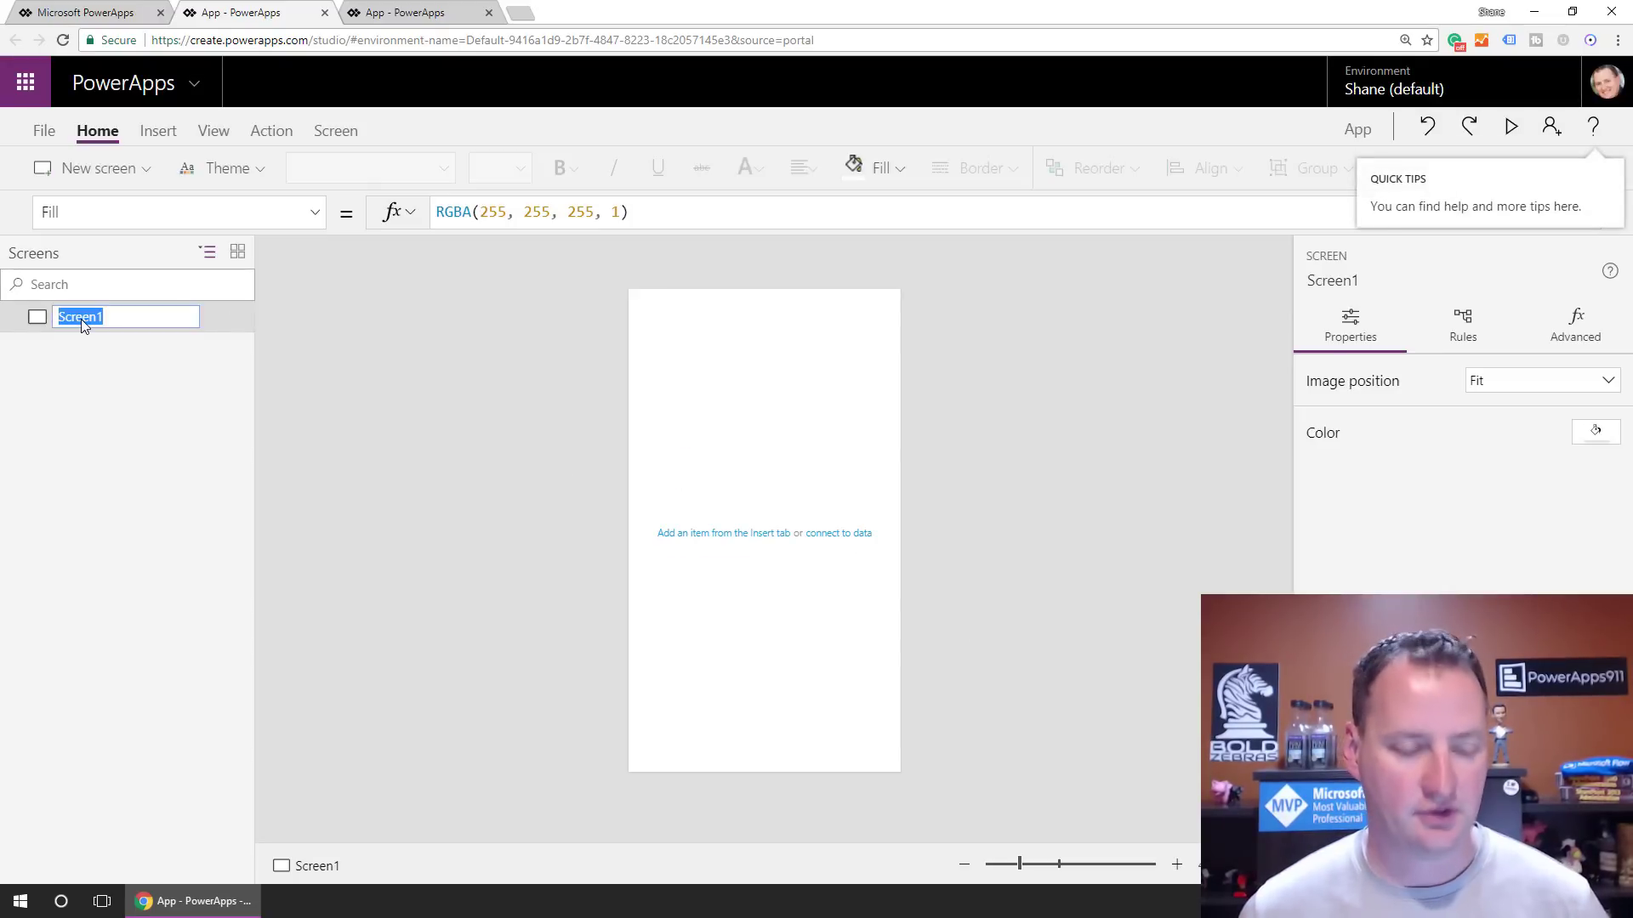
pyautogui.write('Welcome')
pyautogui.press('Return')
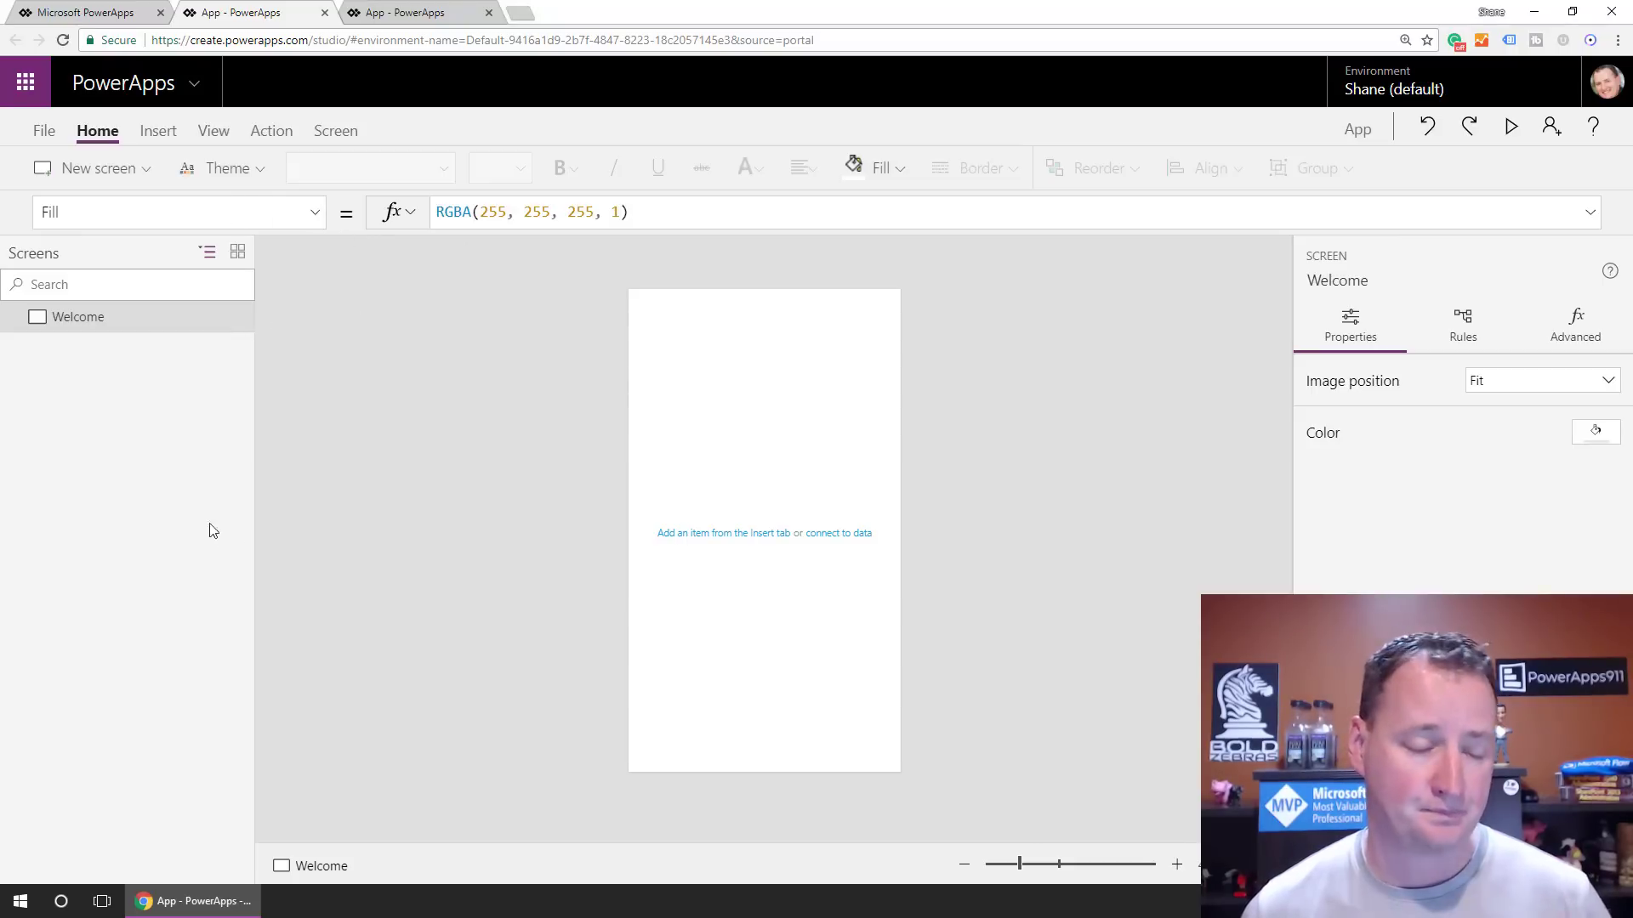
# Add a second blank screen to the app and name it Settings
pyautogui.click(117, 175)
pyautogui.click(132, 285)
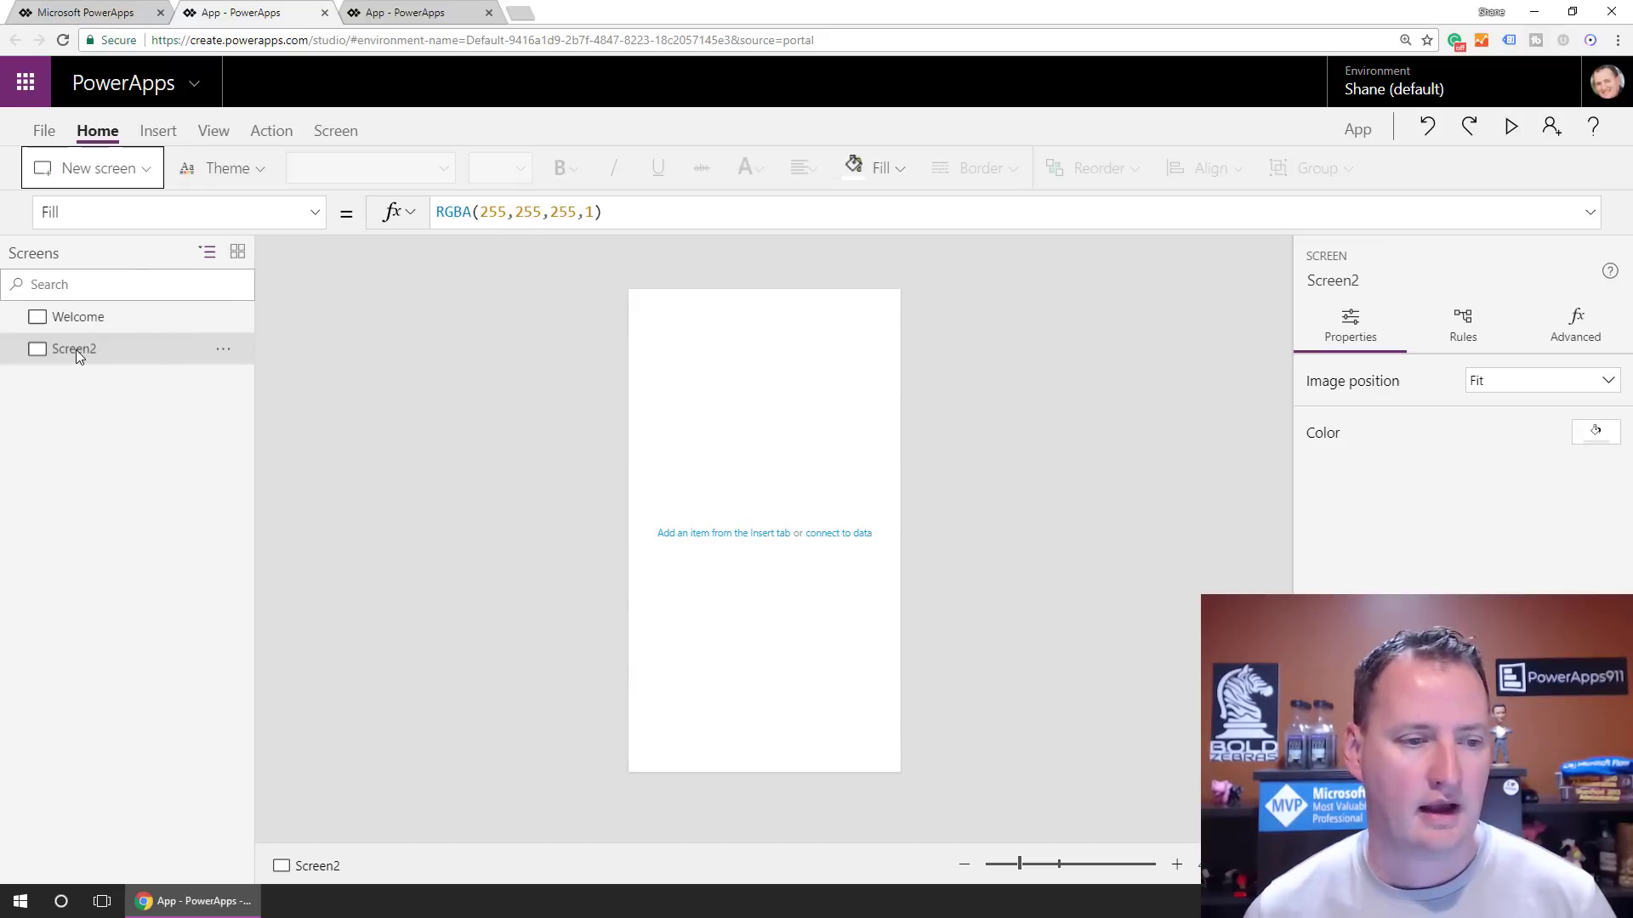
pyautogui.doubleClick(78, 349)
pyautogui.write('Setti')
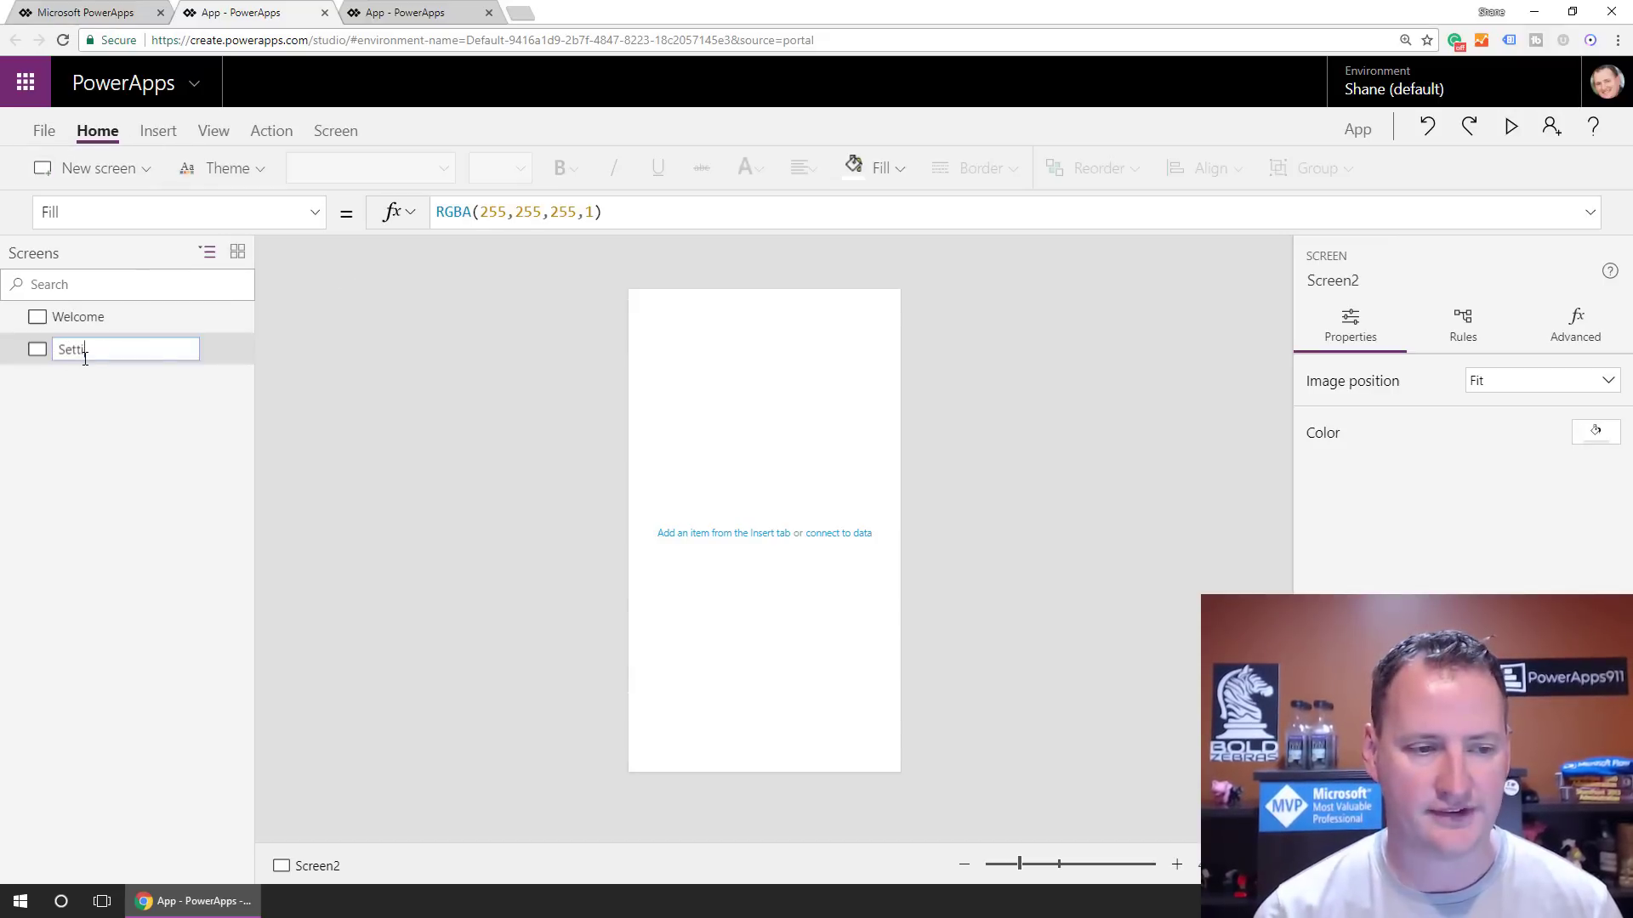
pyautogui.write('ngs')
pyautogui.press('Return')
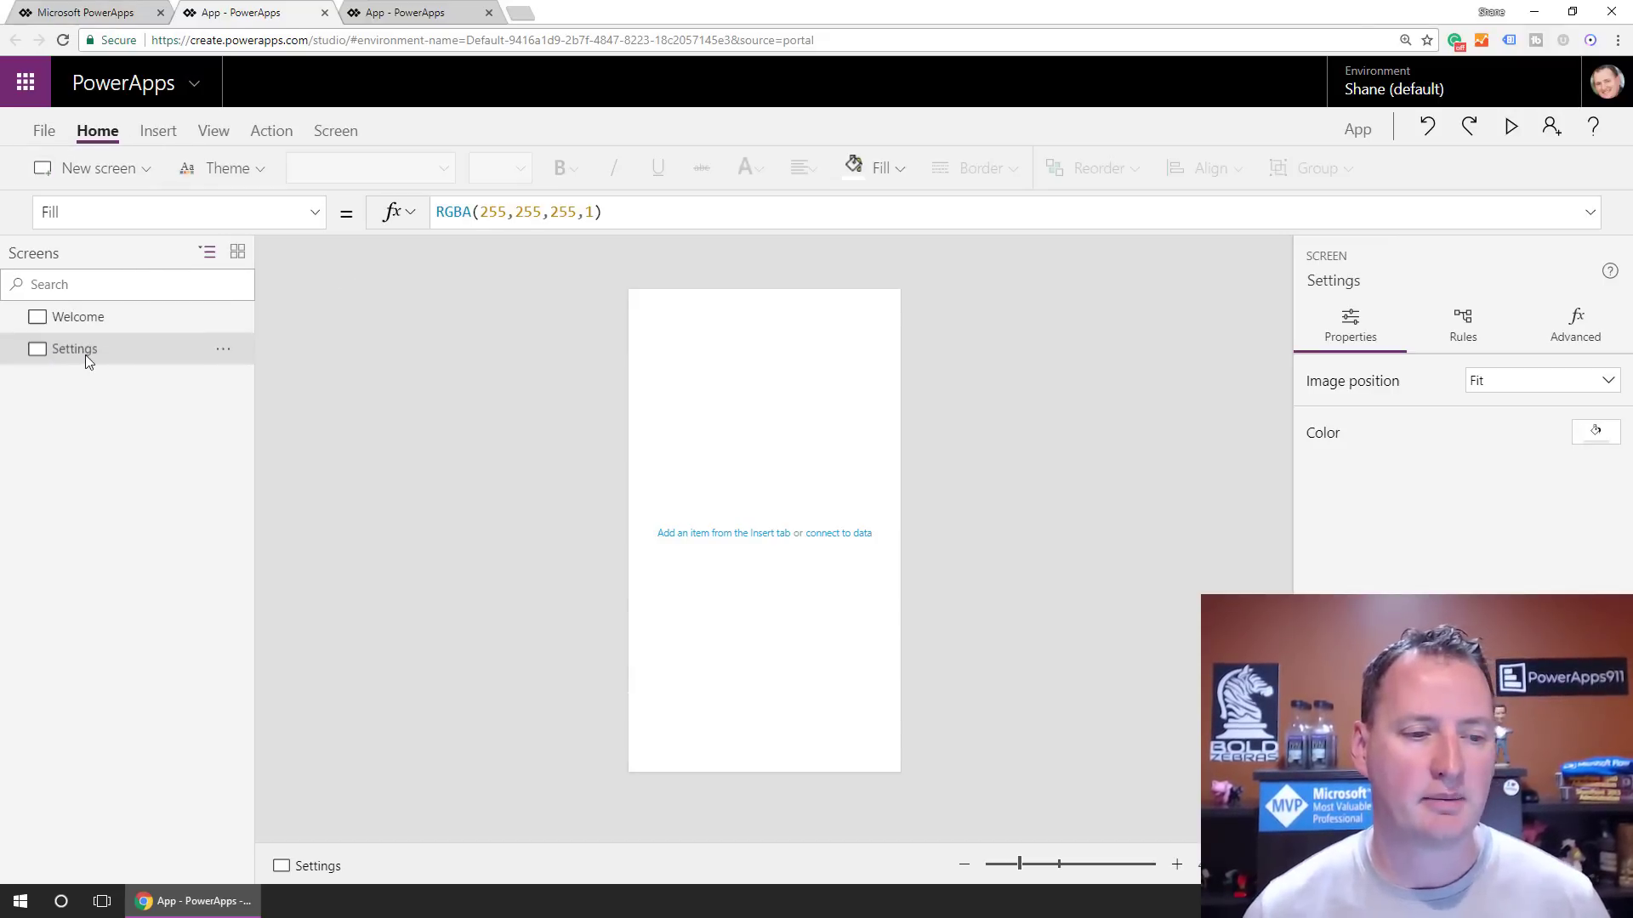
# Insert a label on the Settings screen with the text "Primary Color" and name the control _PrimaryColor
pyautogui.click(158, 132)
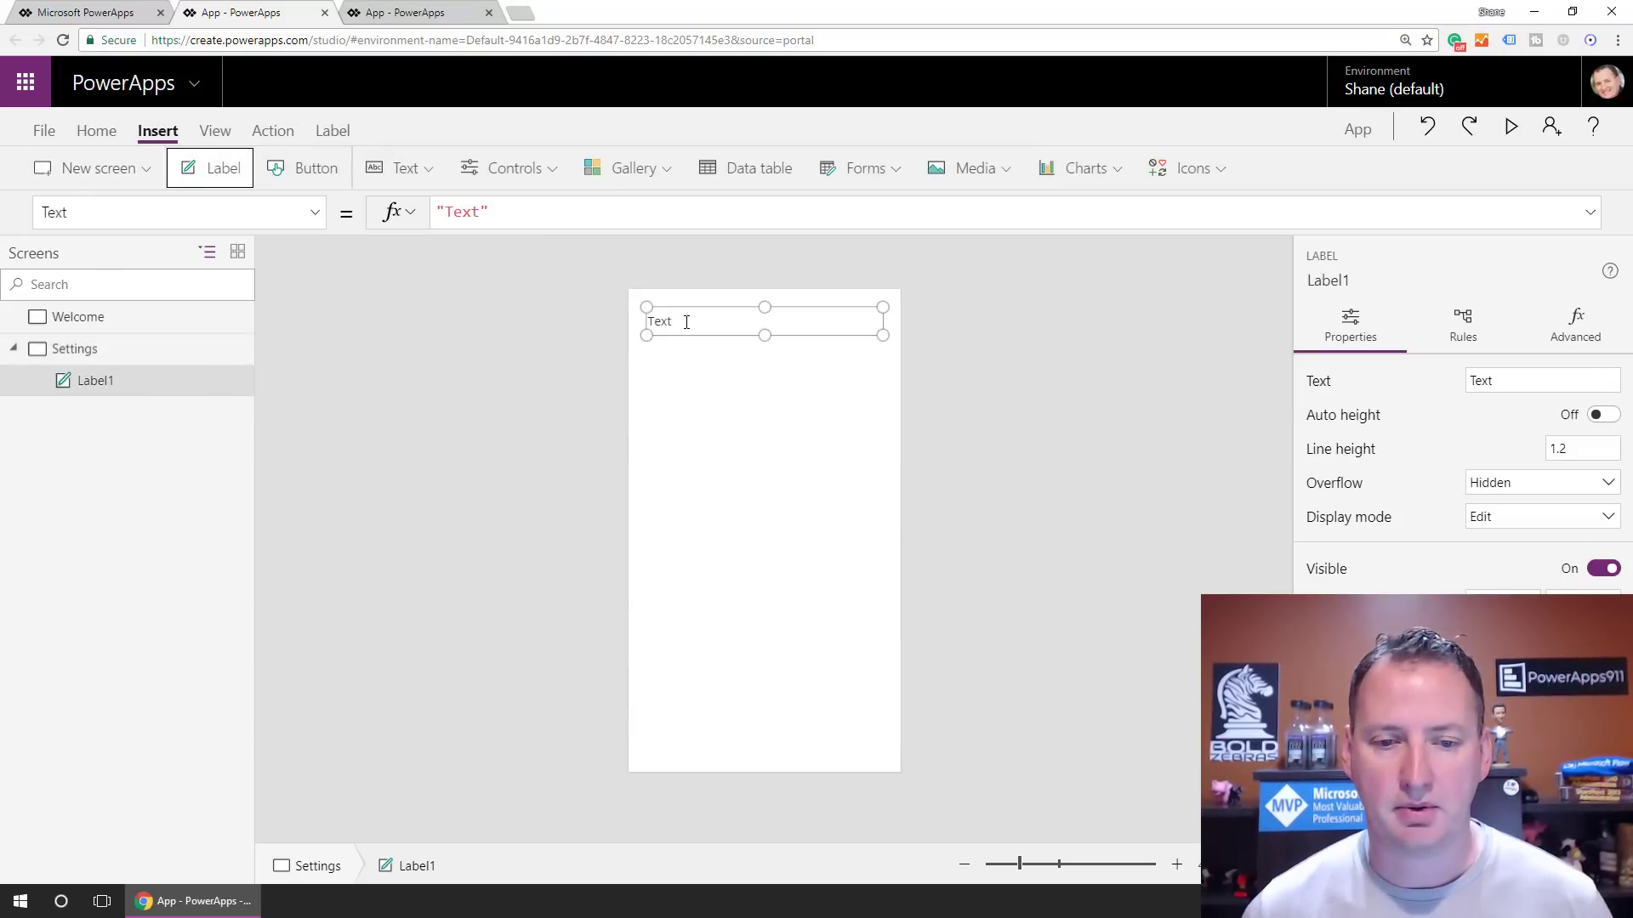
pyautogui.doubleClick(688, 321)
pyautogui.write('Prima')
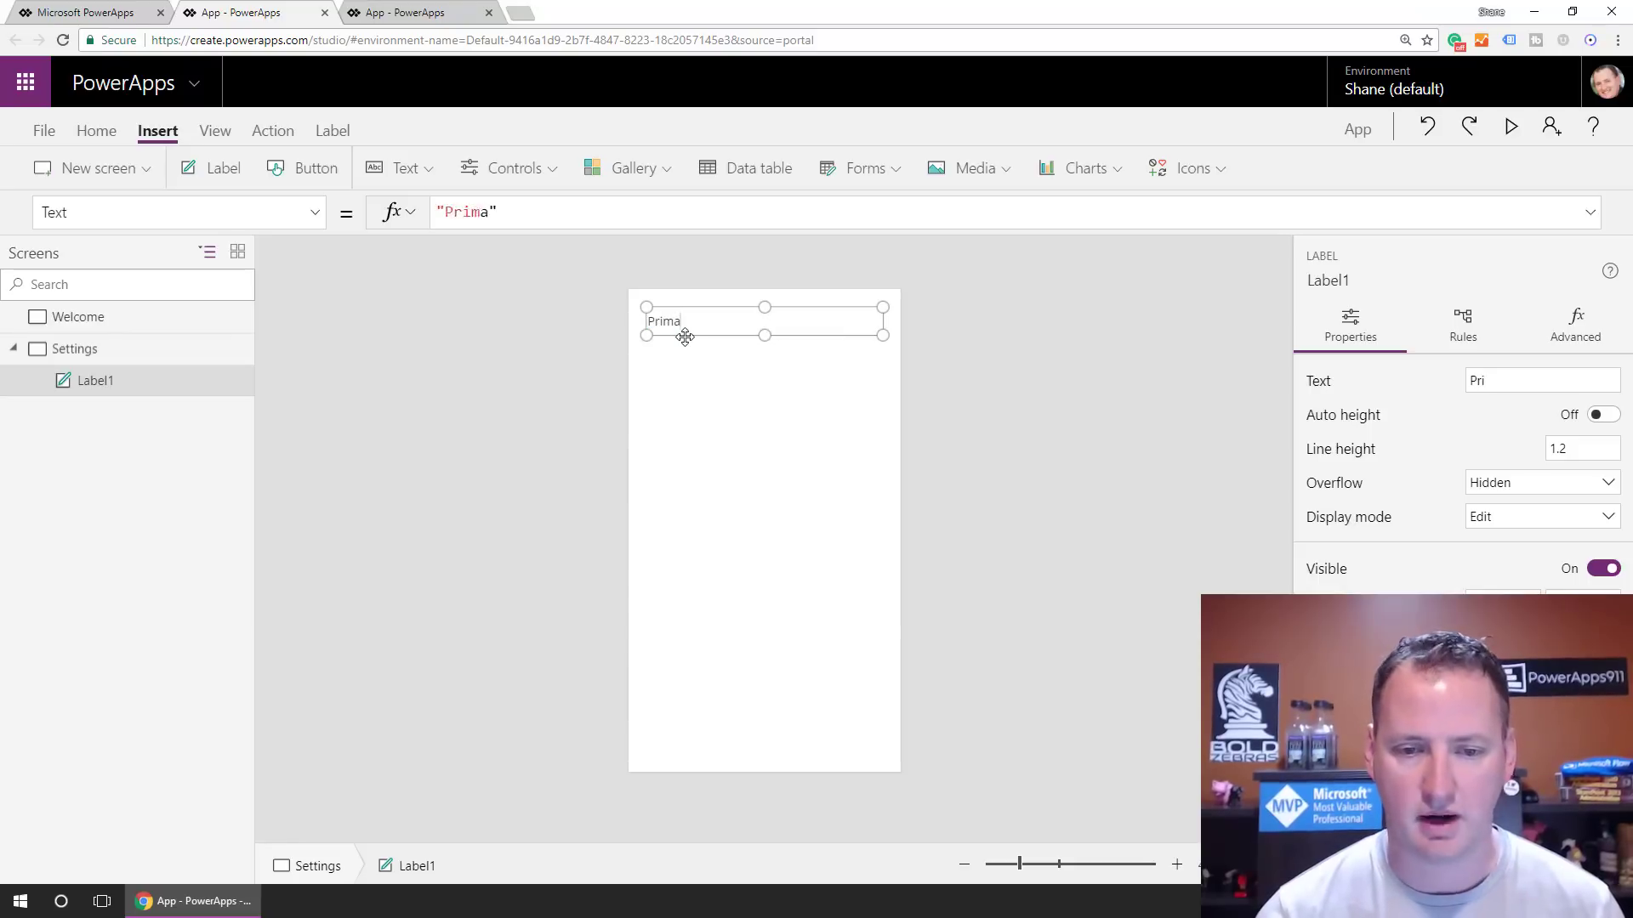
pyautogui.write('ry Color')
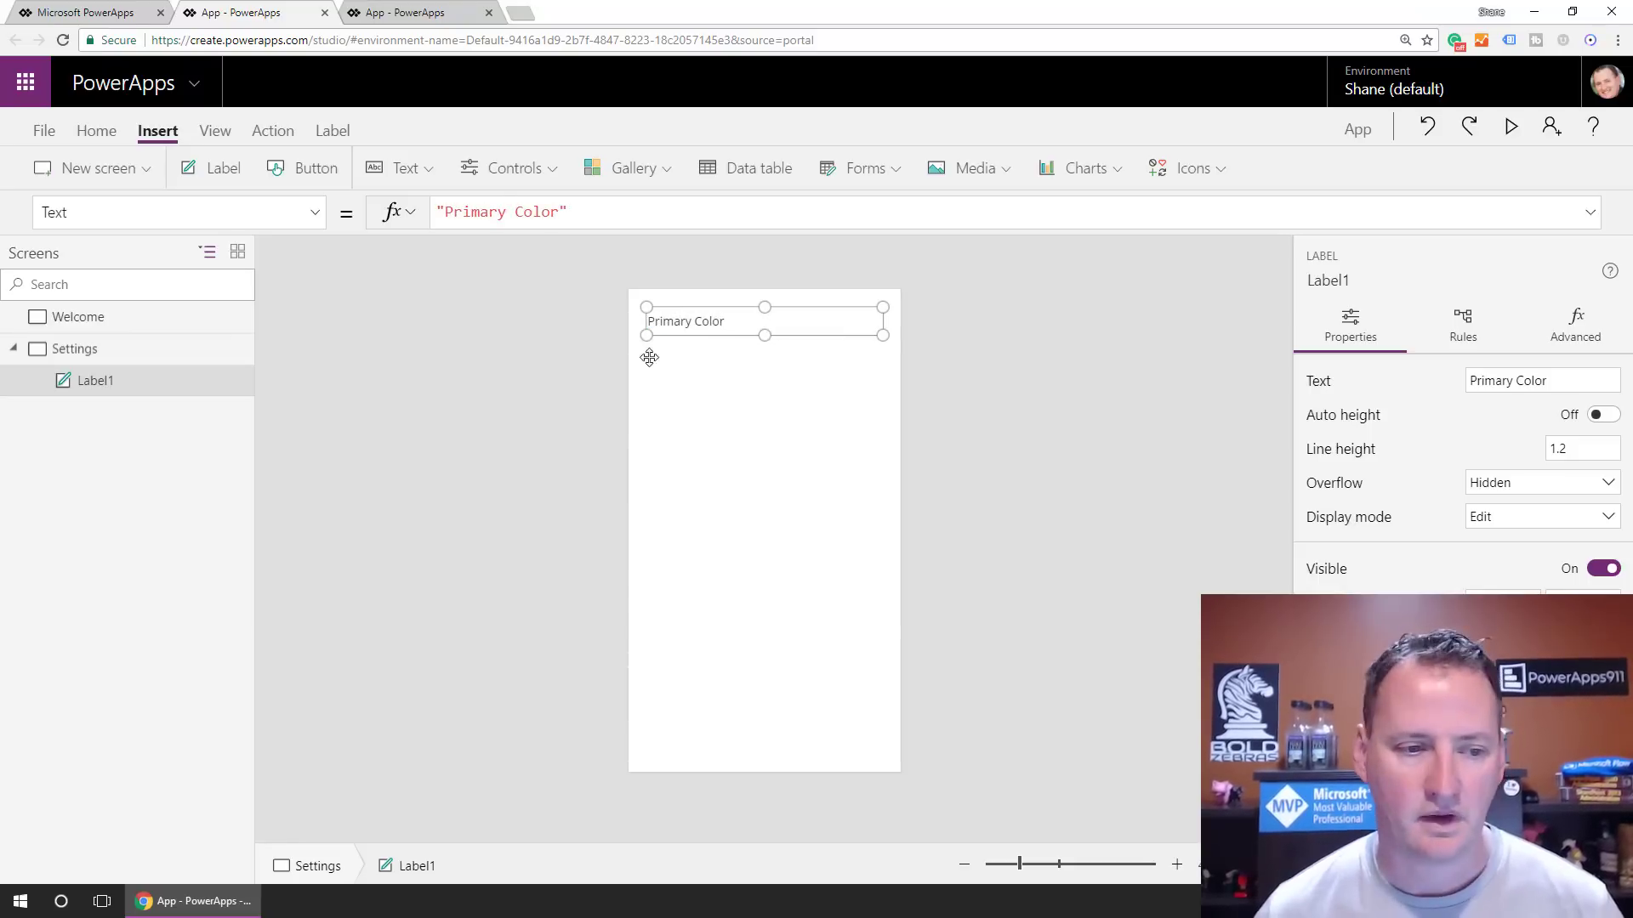
pyautogui.doubleClick(113, 381)
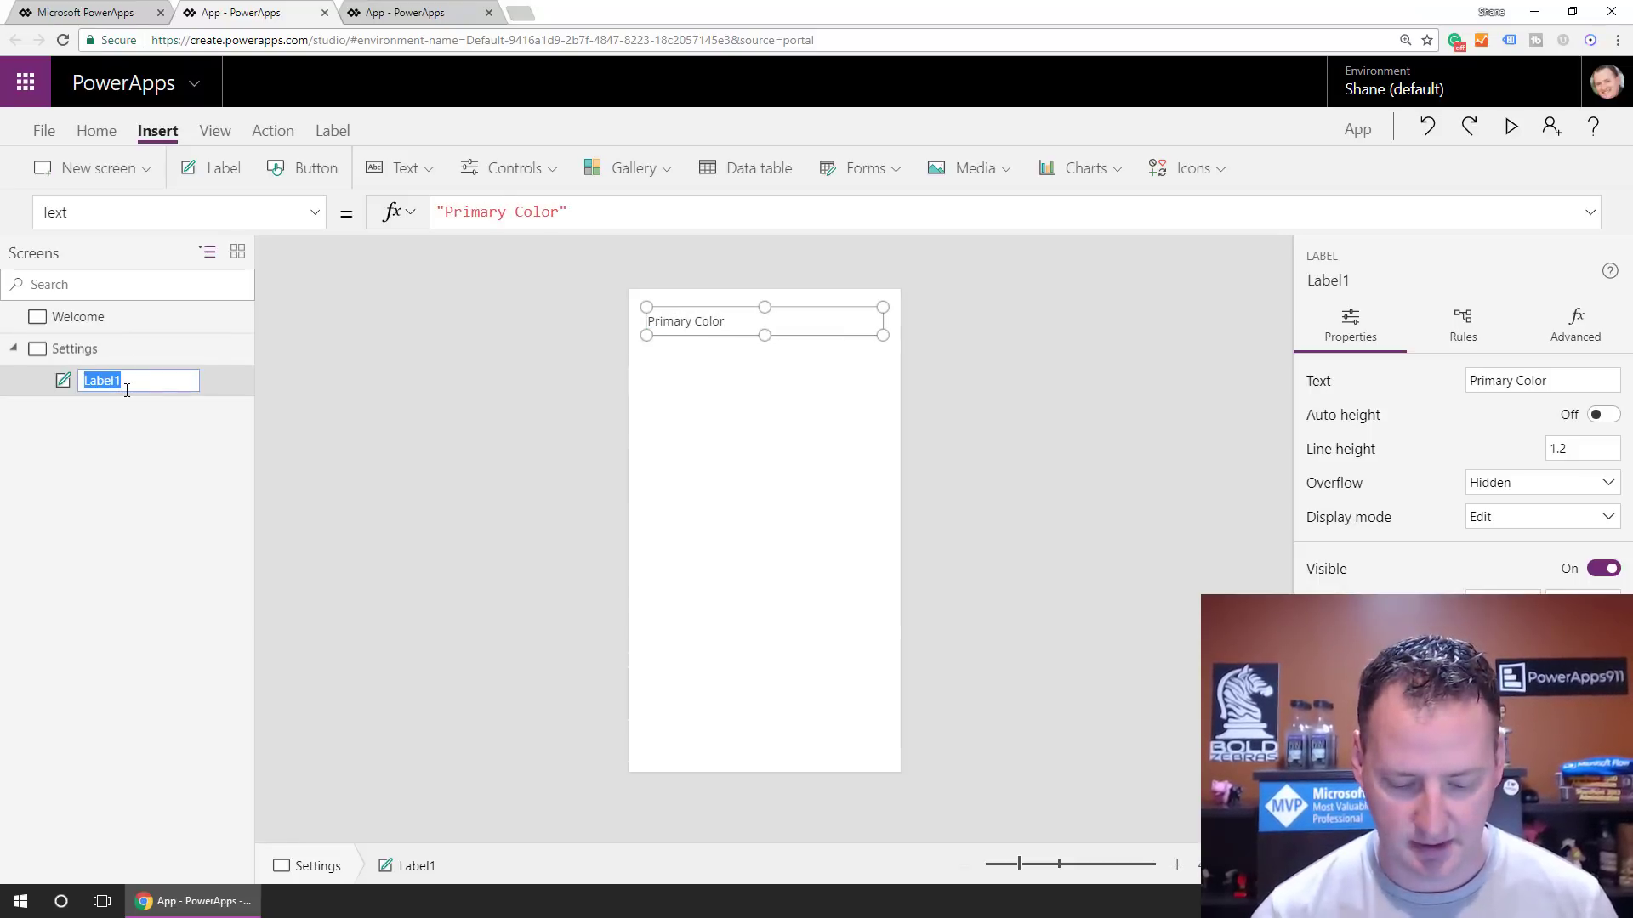
pyautogui.write('_PrimaryColor')
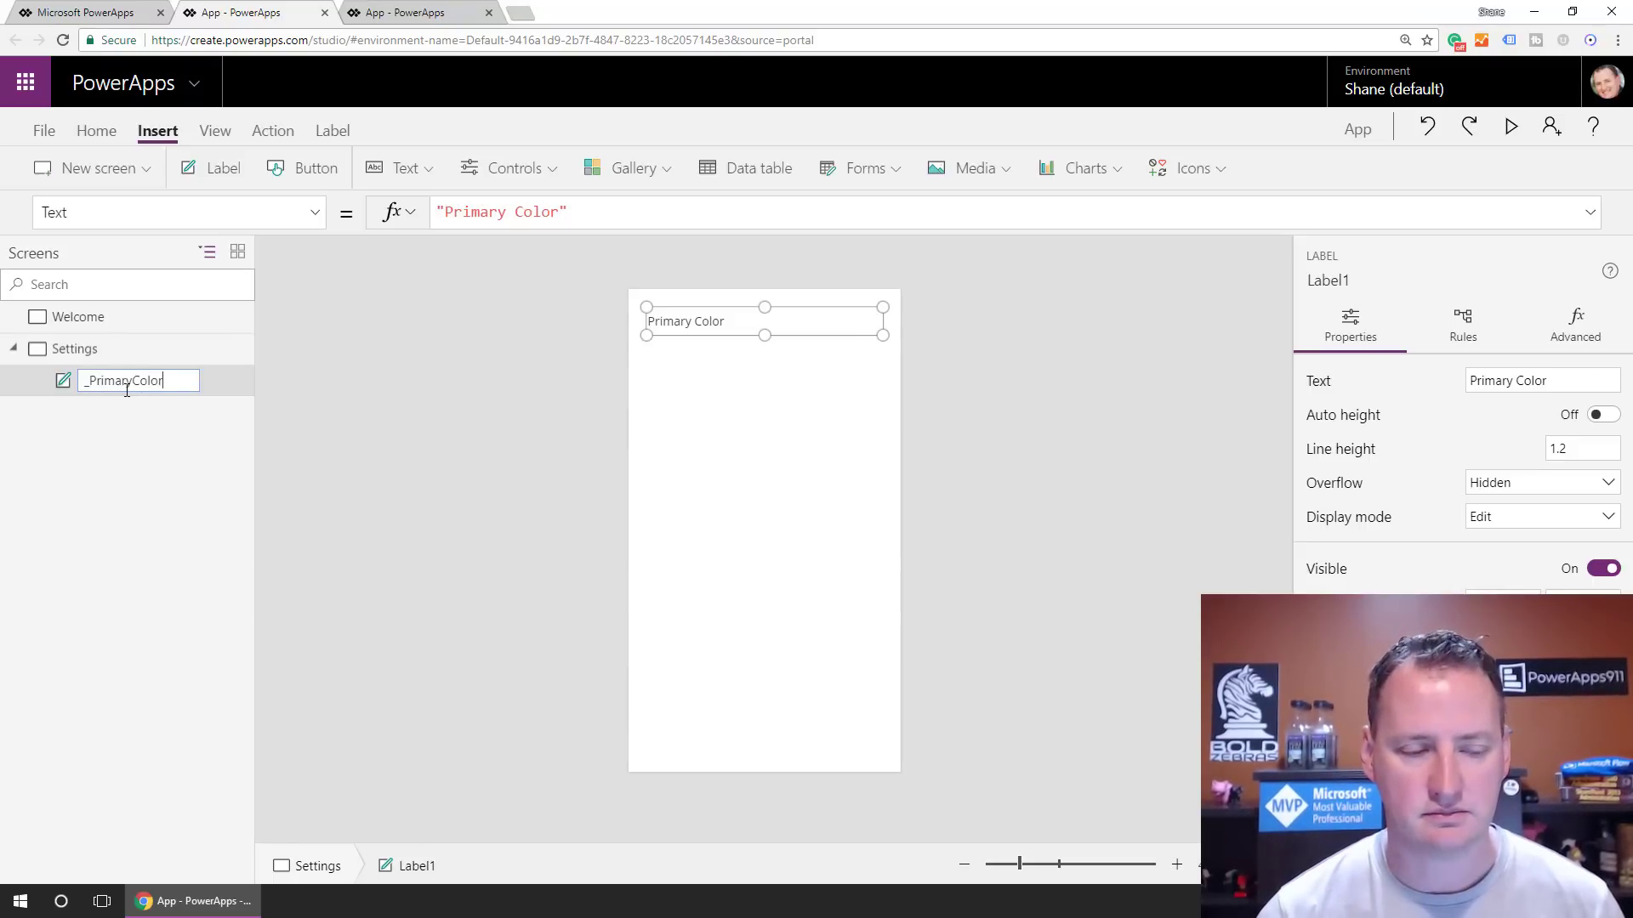
pyautogui.press('Return')
# Set the Color property of the _PrimaryColor label to the formula ColorValue("#742873")
pyautogui.click(687, 323)
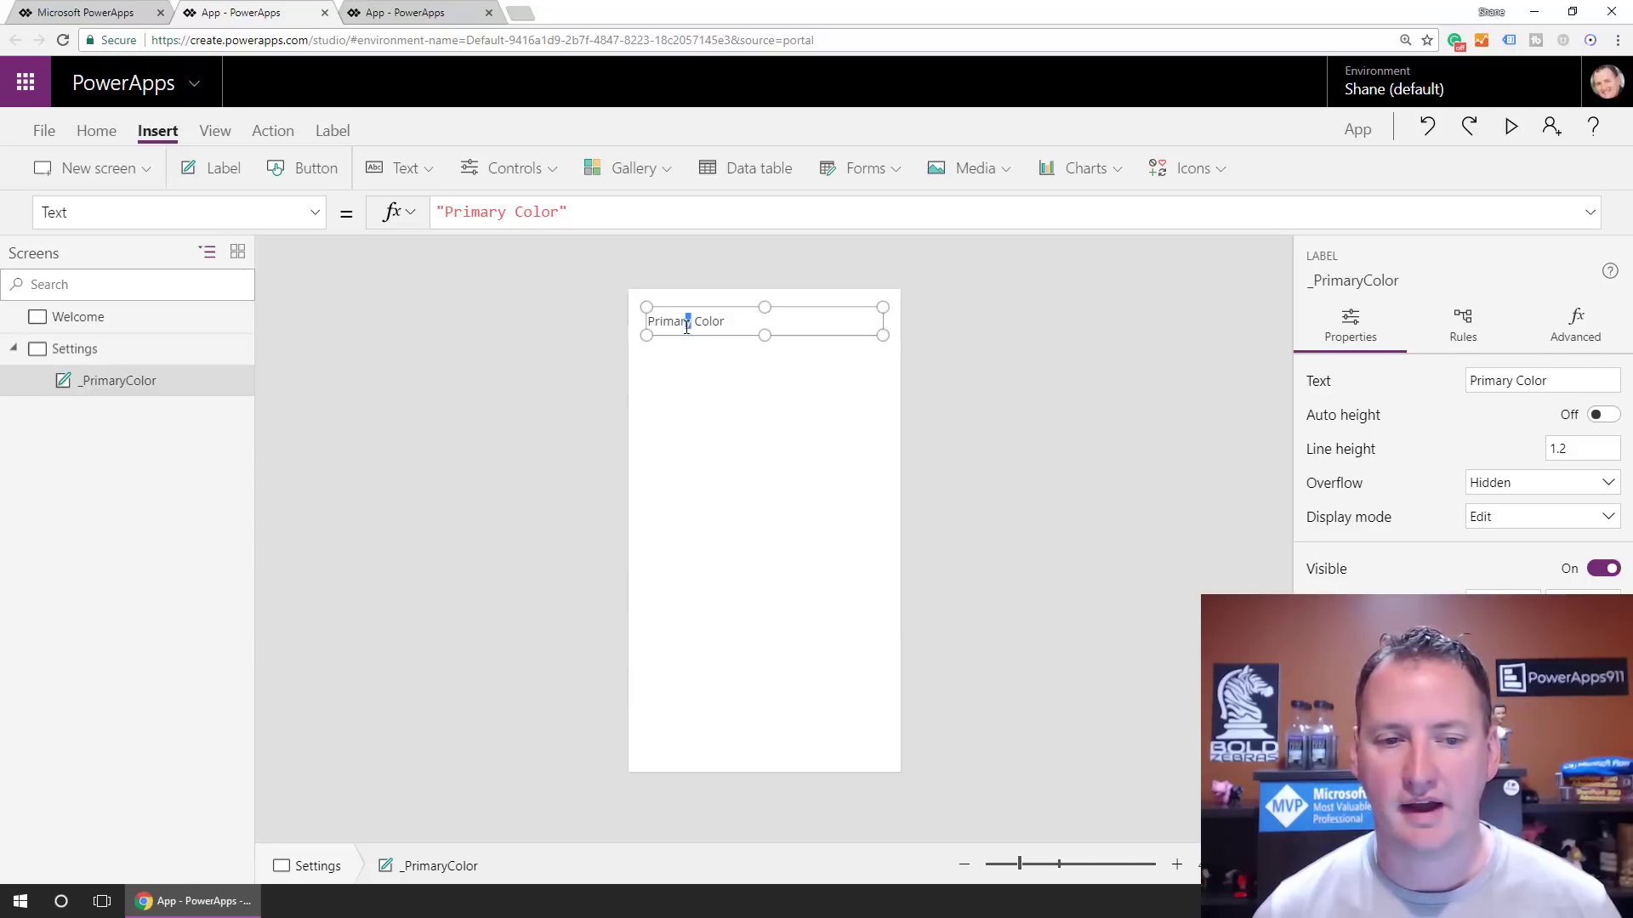
pyautogui.click(315, 212)
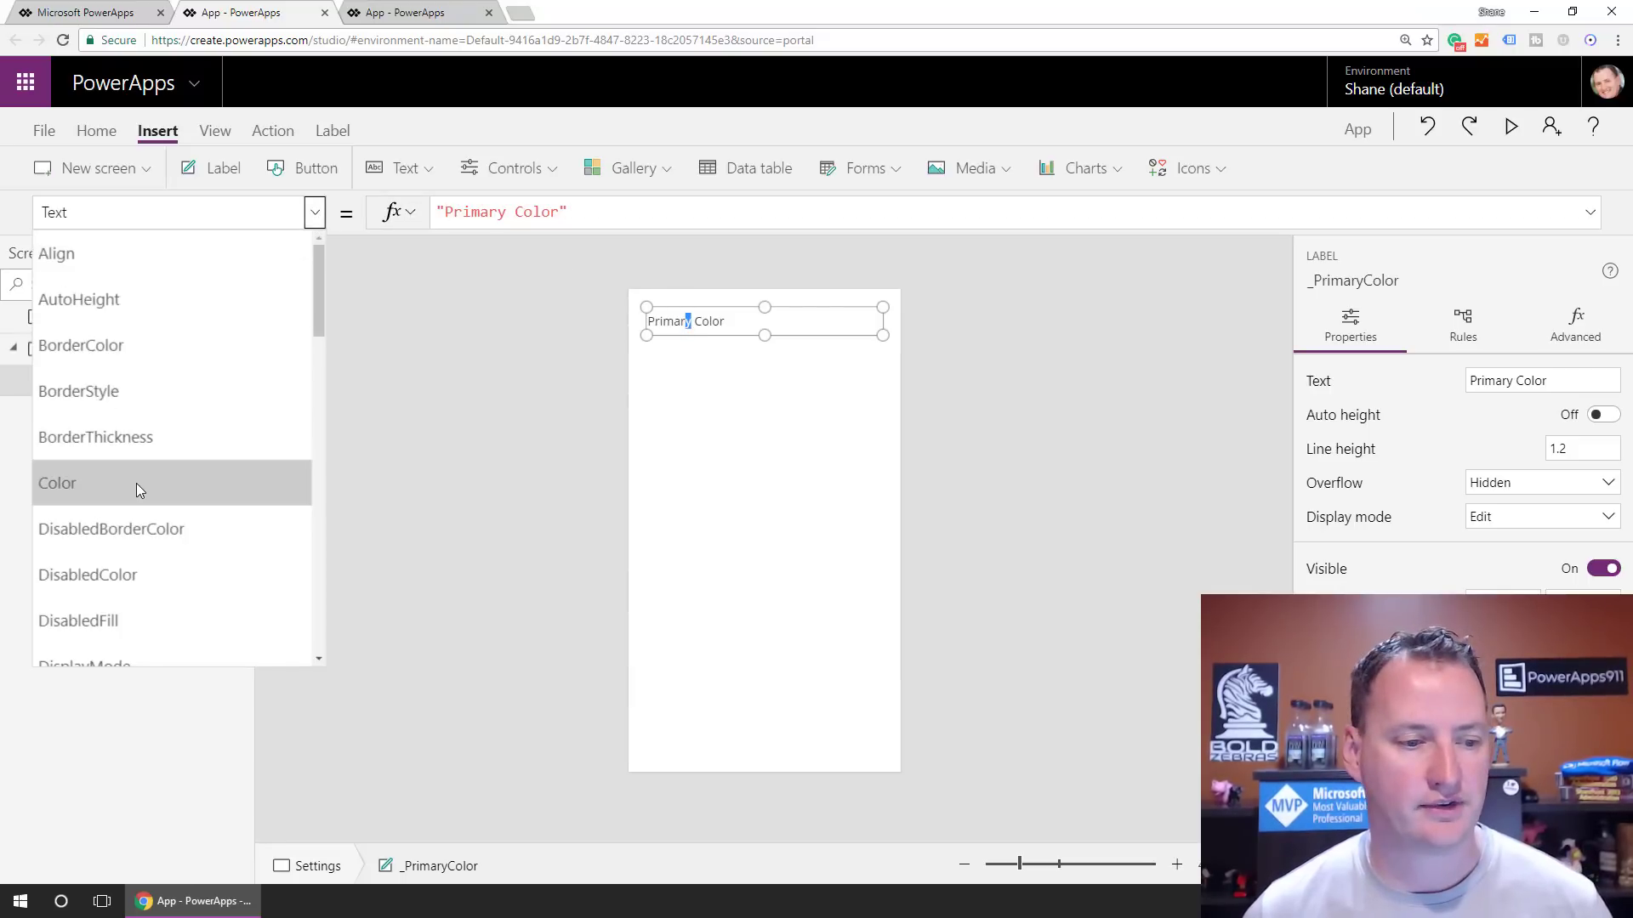
pyautogui.click(57, 483)
pyautogui.moveTo(616, 215); pyautogui.dragTo(430, 215)
pyautogui.write('Colo')
pyautogui.press('Down')
pyautogui.press('Down')
pyautogui.press('Down')
pyautogui.press('Tab')
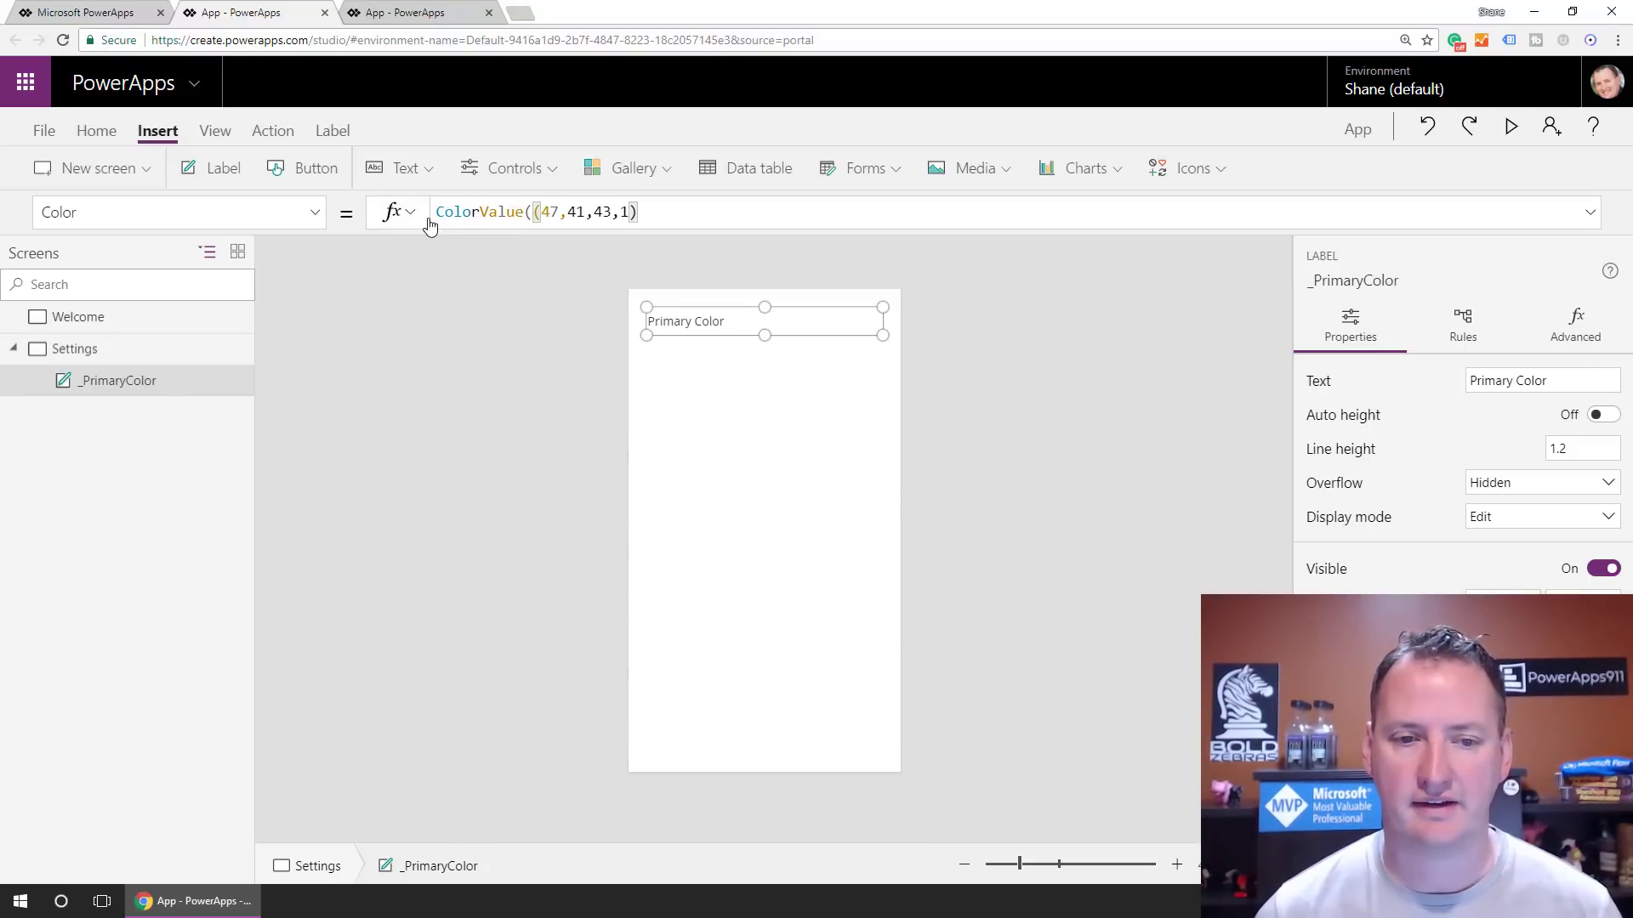
pyautogui.hotkey('shift', 'End')
pyautogui.press('Delete')
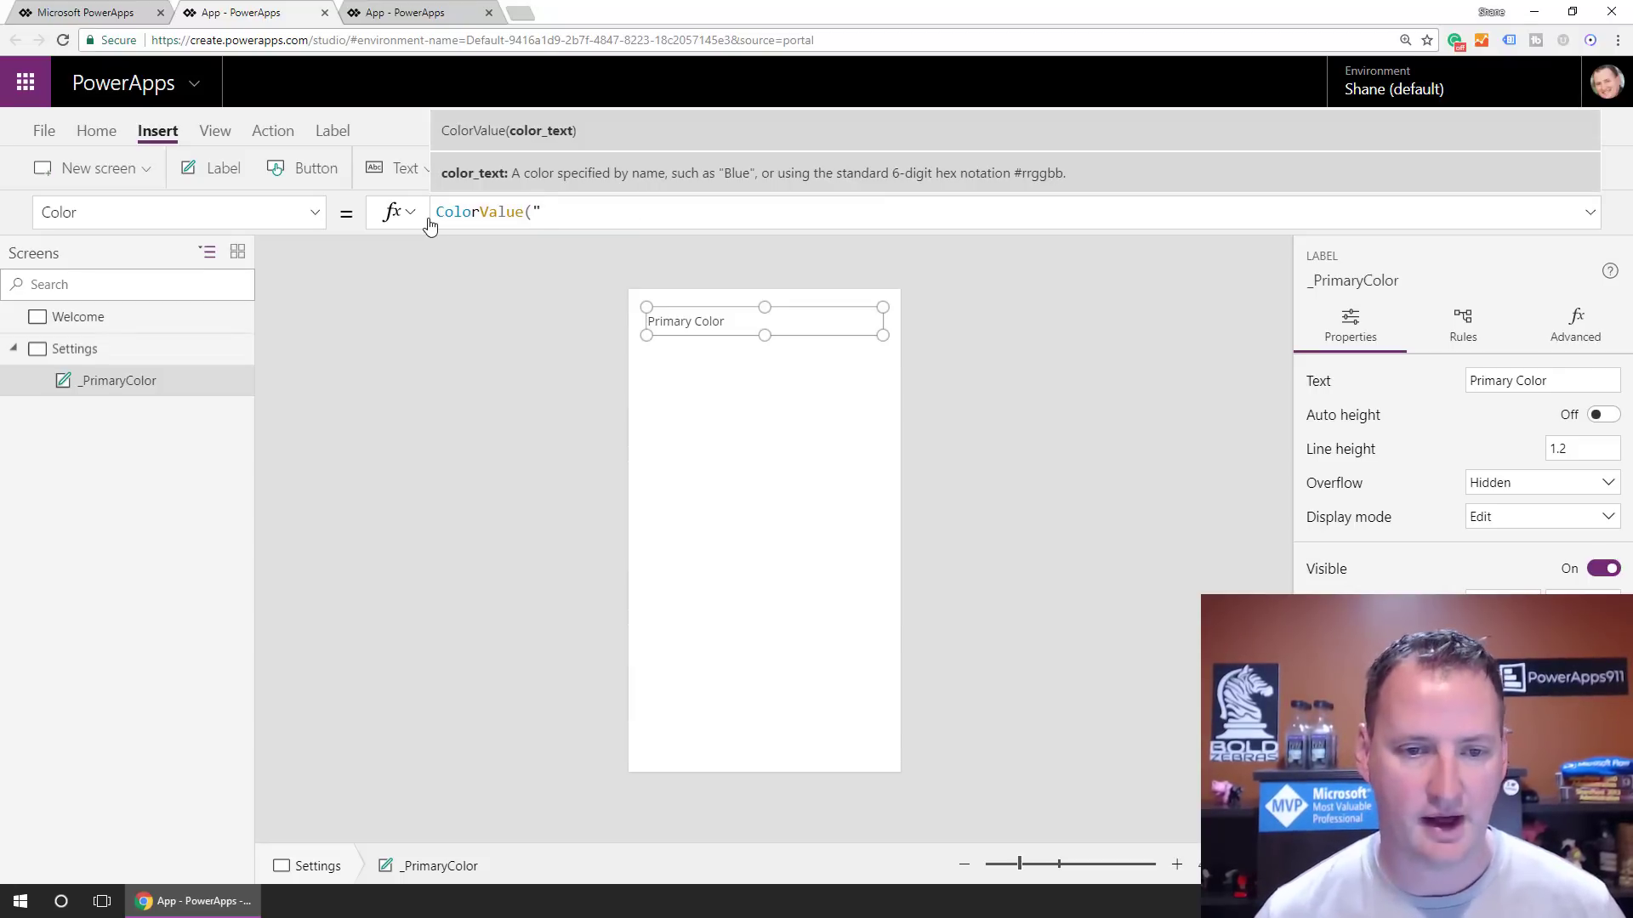
pyautogui.write('"')
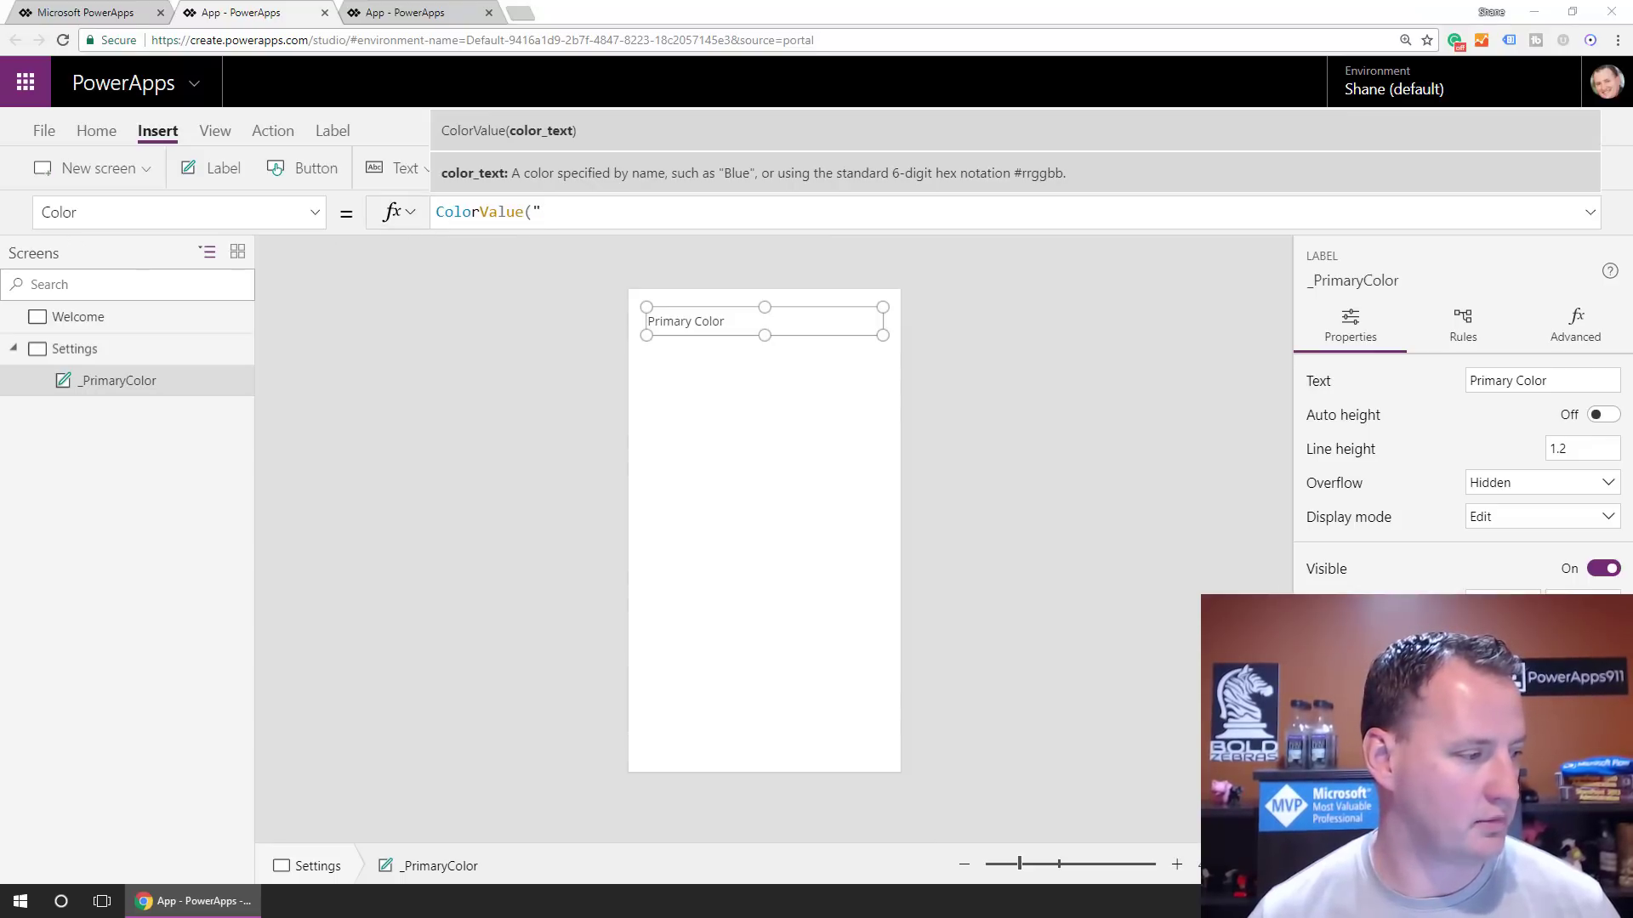
pyautogui.write('#742873')
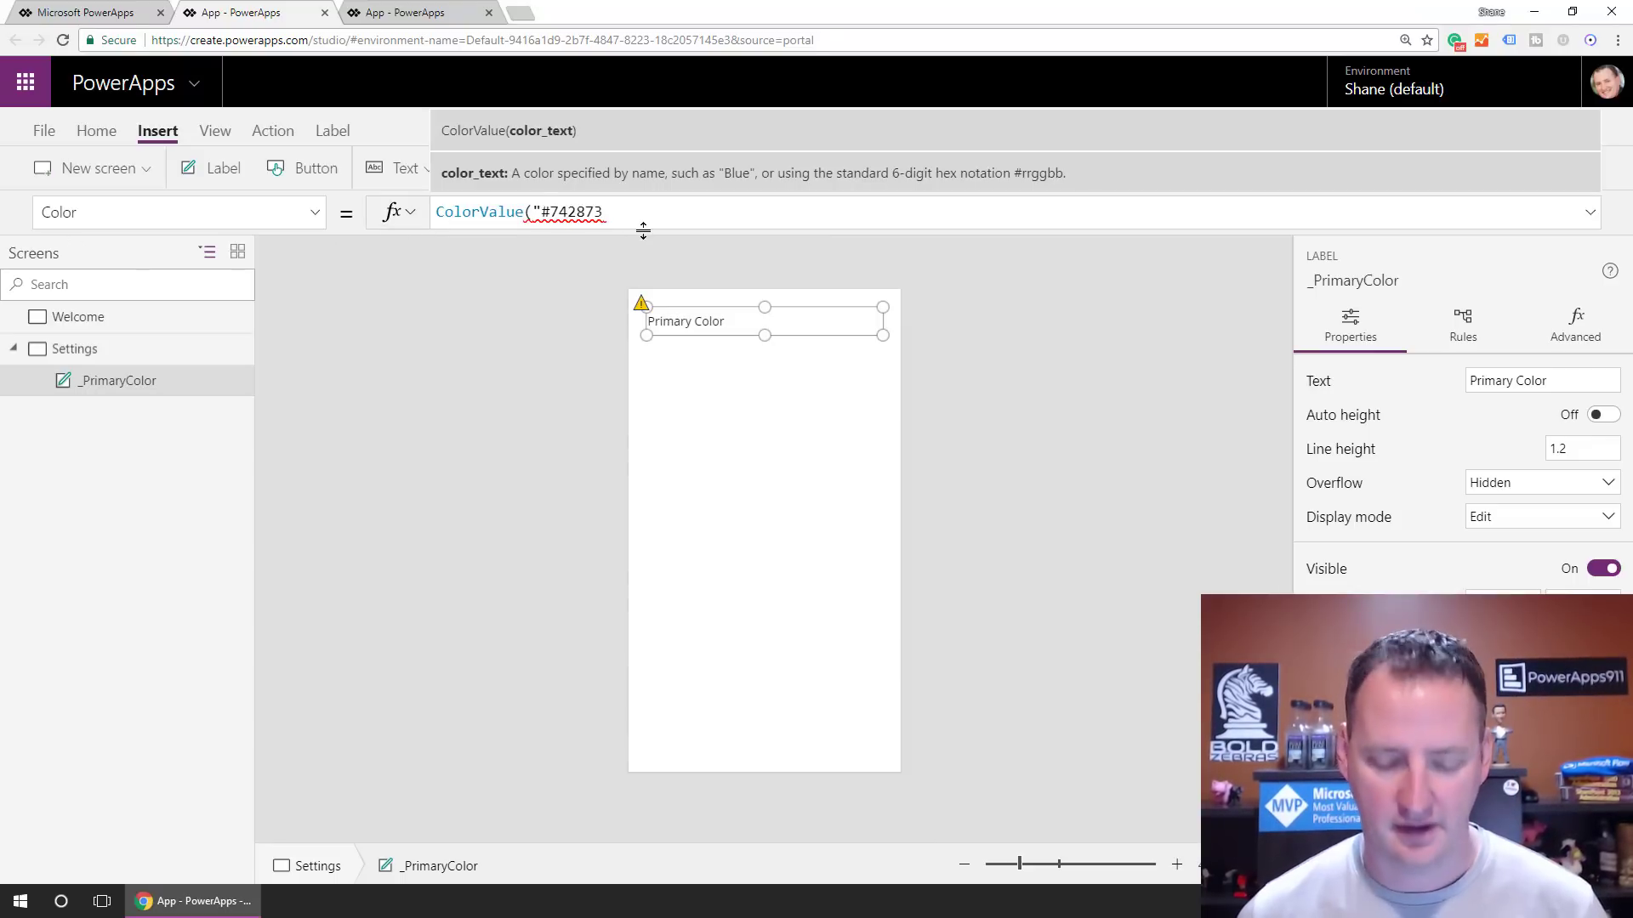
pyautogui.write('"')
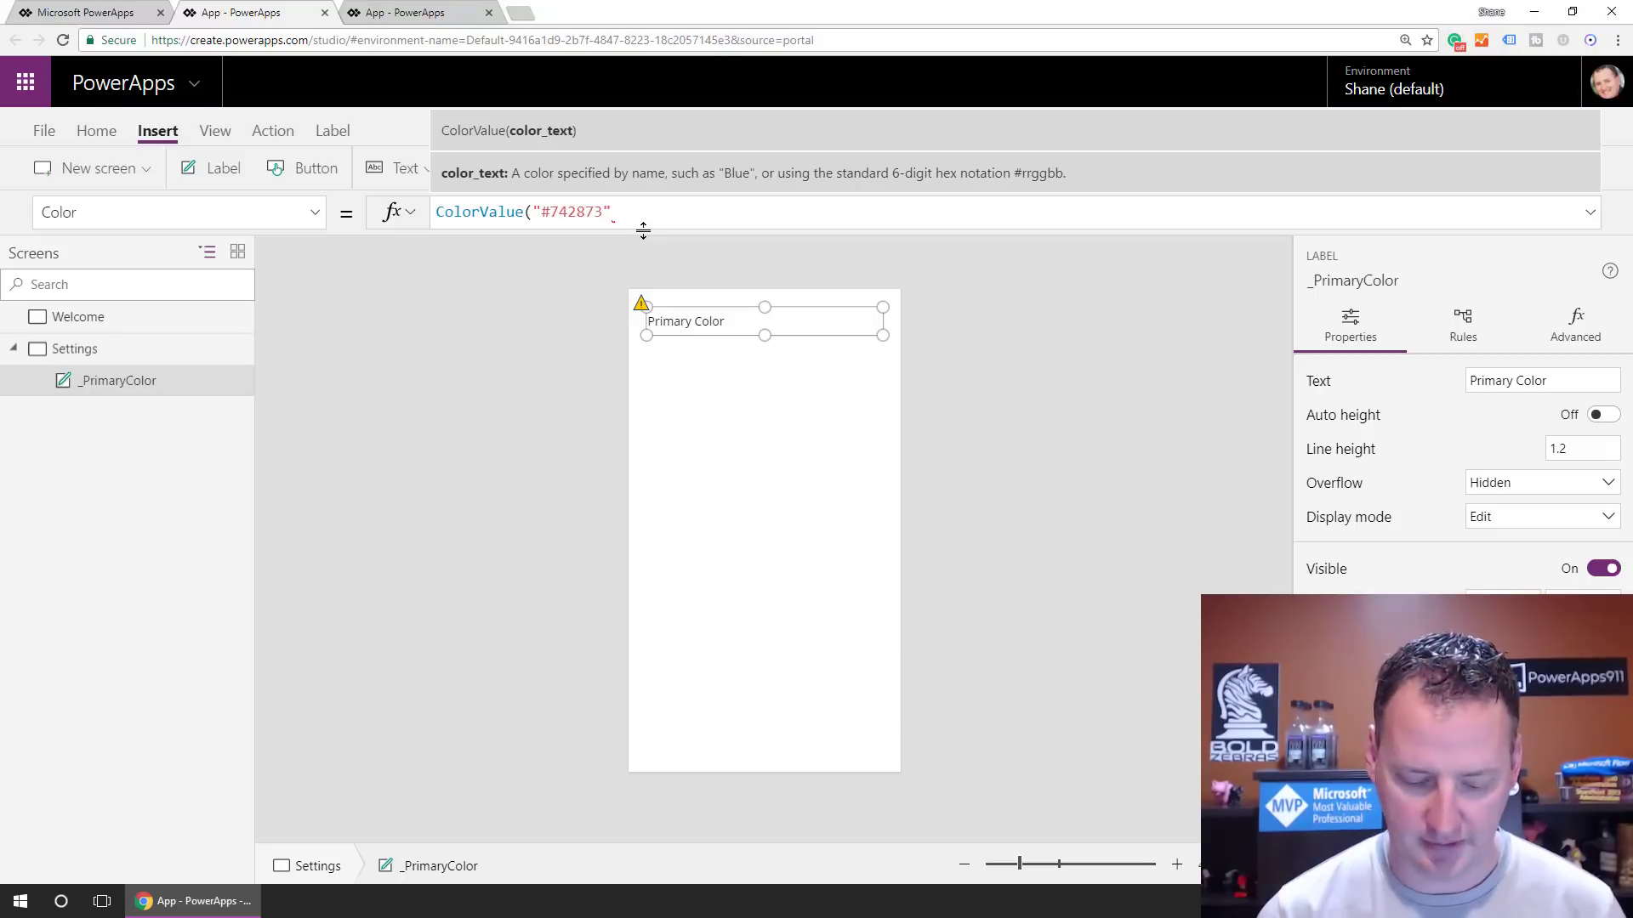
pyautogui.write(')')
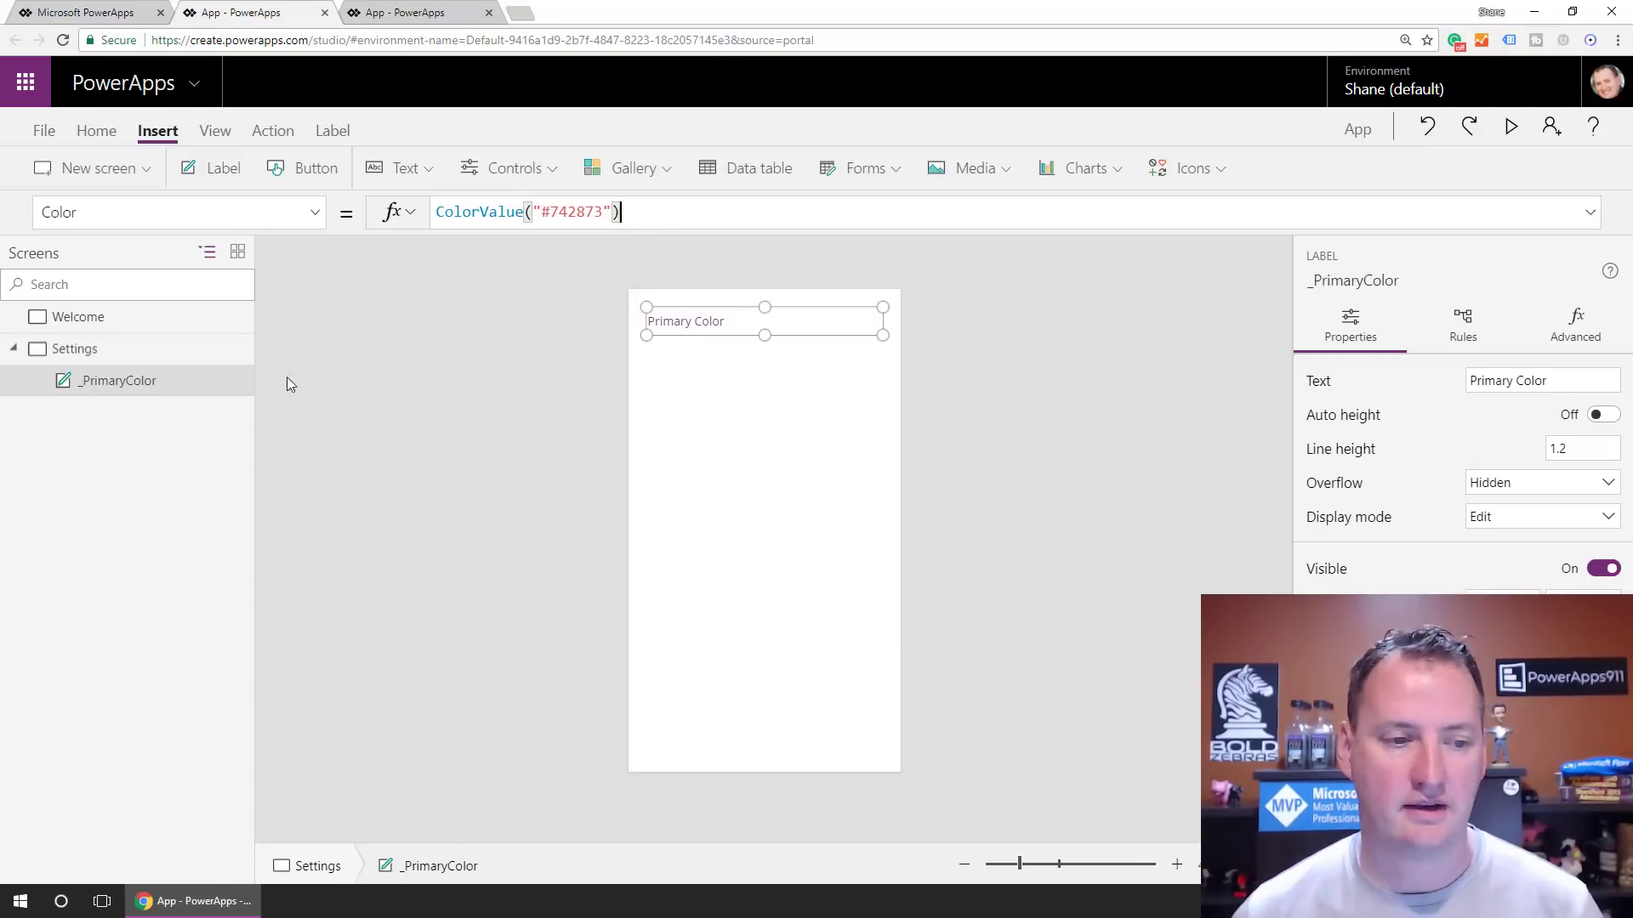
# Insert a second label on the Settings screen and name the control _PrimaryFill
pyautogui.click(222, 171)
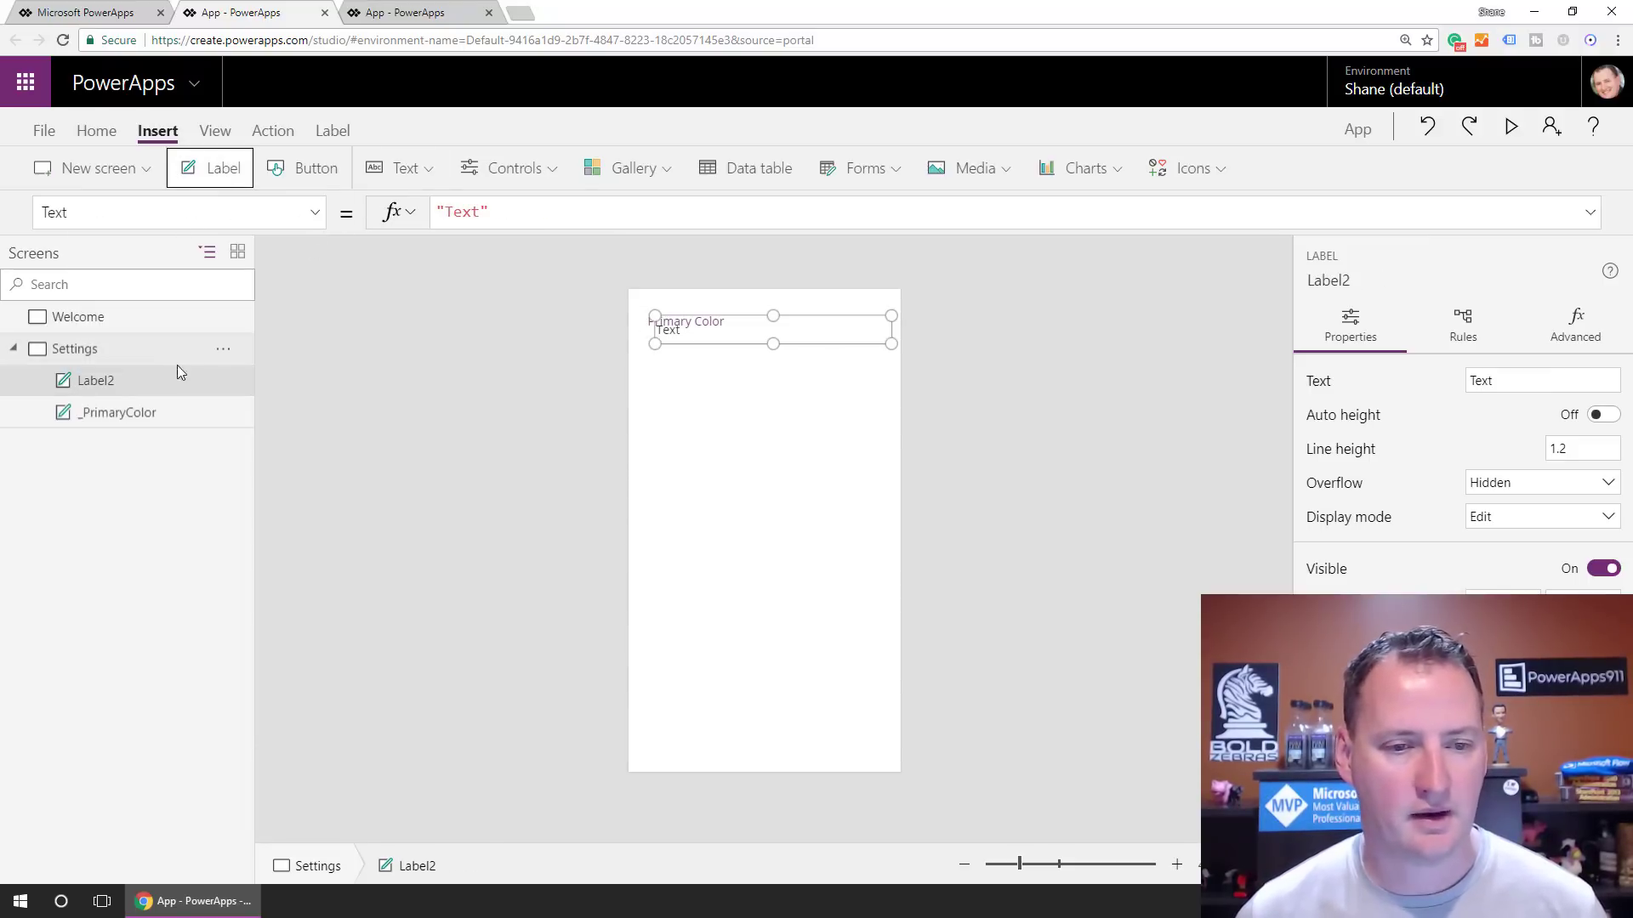
pyautogui.doubleClick(99, 380)
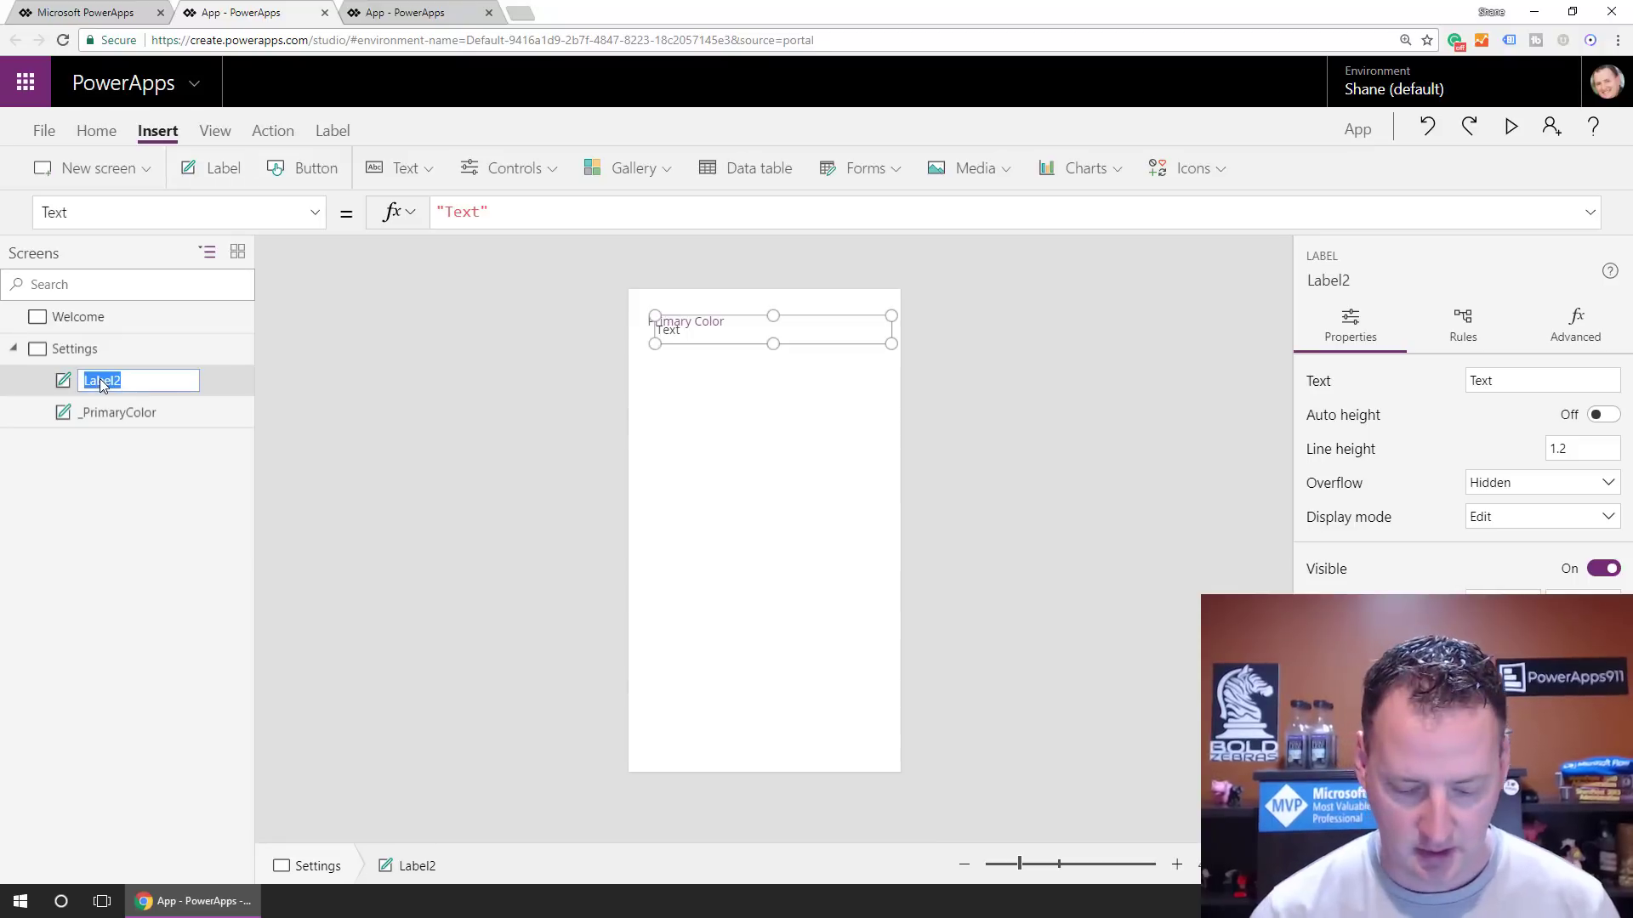
pyautogui.write('_PrimaryFill')
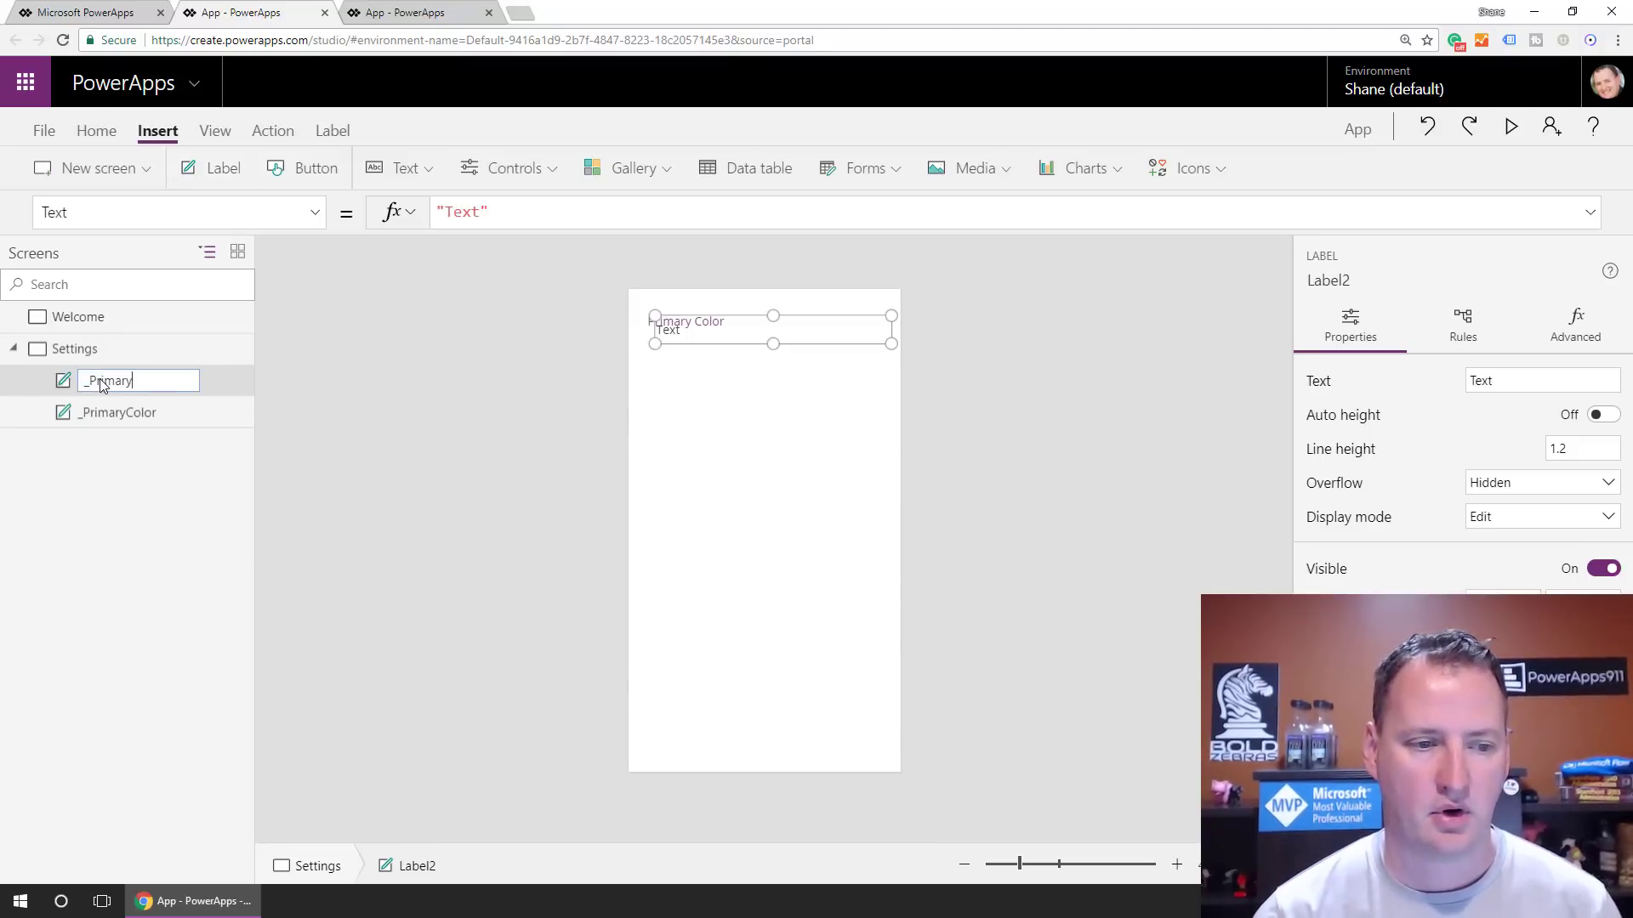
pyautogui.press('Return')
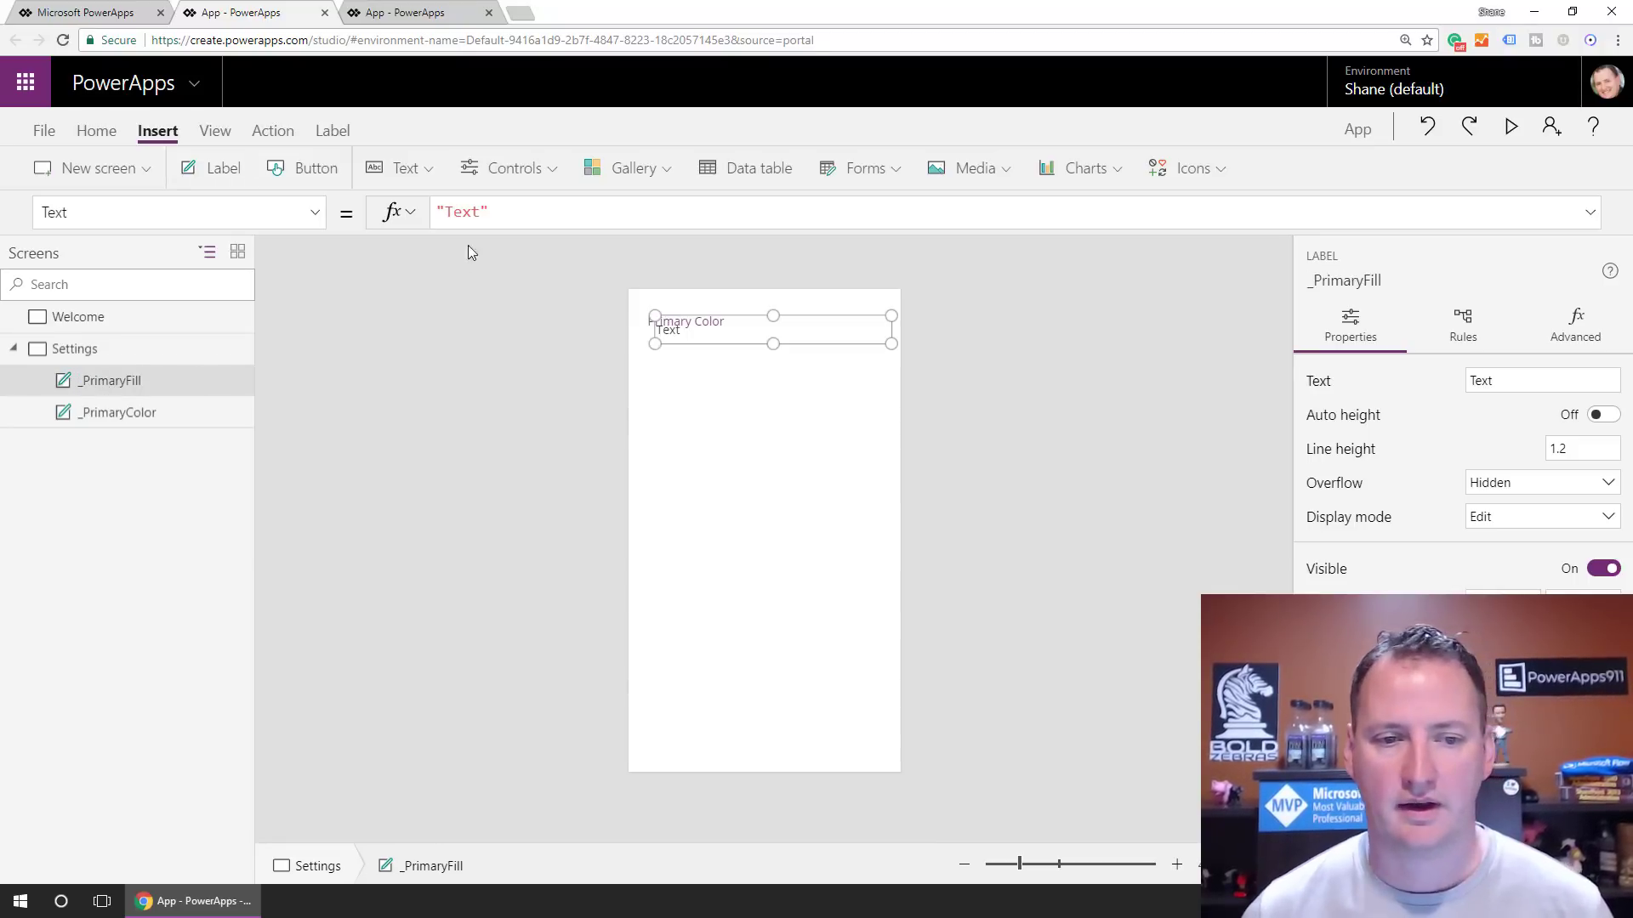
# Set the _PrimaryFill label's text to "Primary Fill" and move the label directly below the Primary Color label
pyautogui.moveTo(493, 211); pyautogui.dragTo(432, 212)
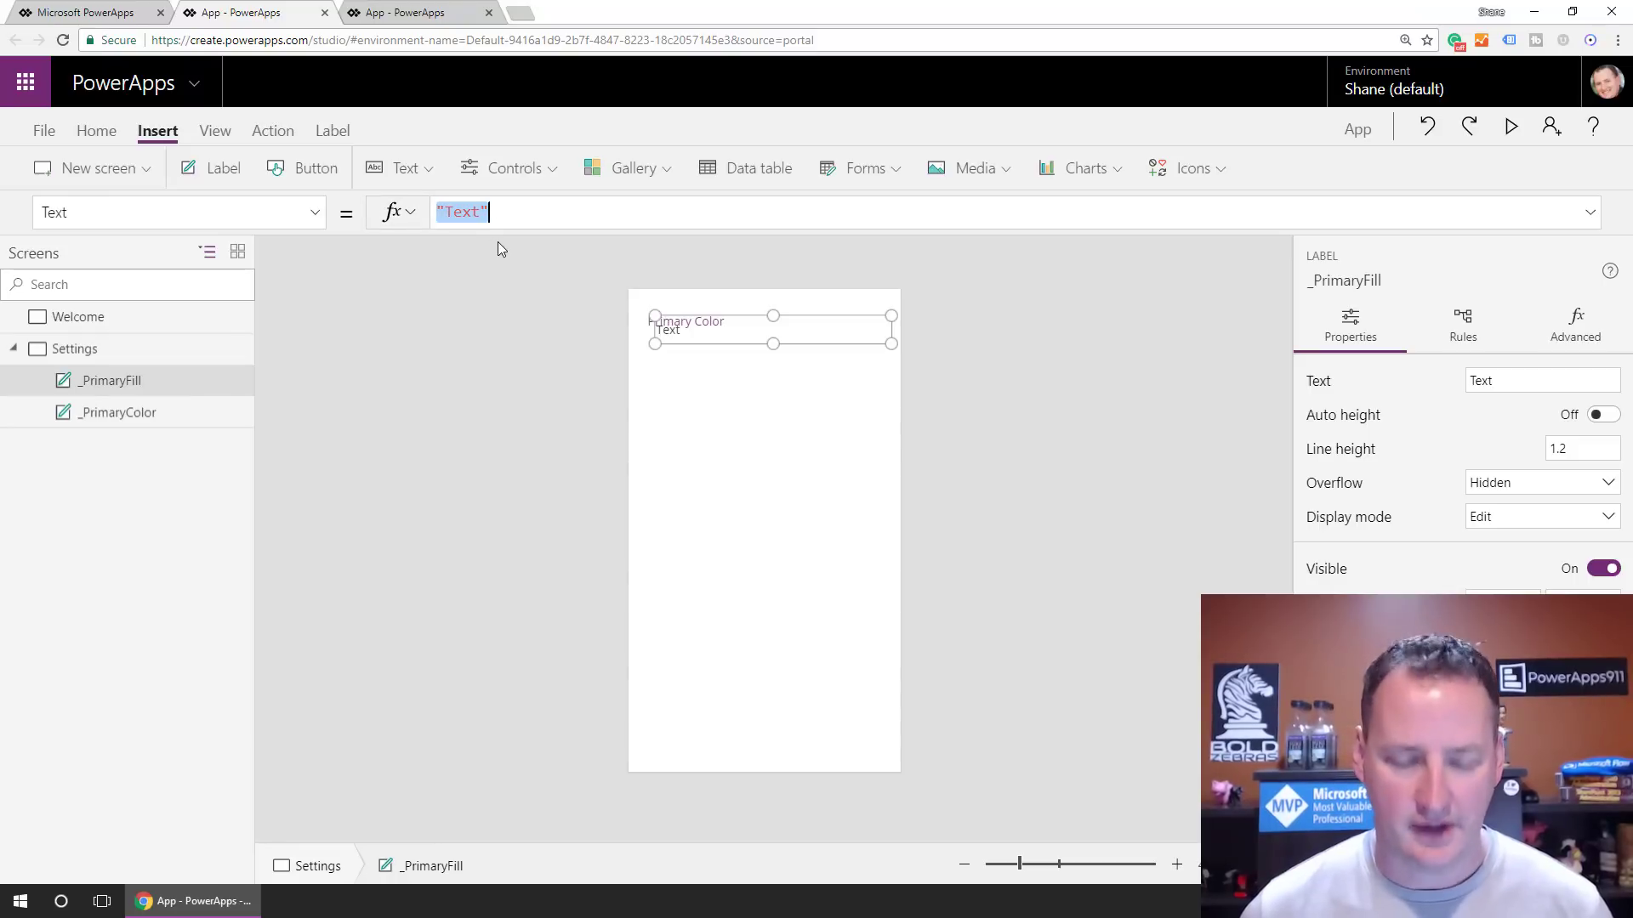
pyautogui.write('Prim')
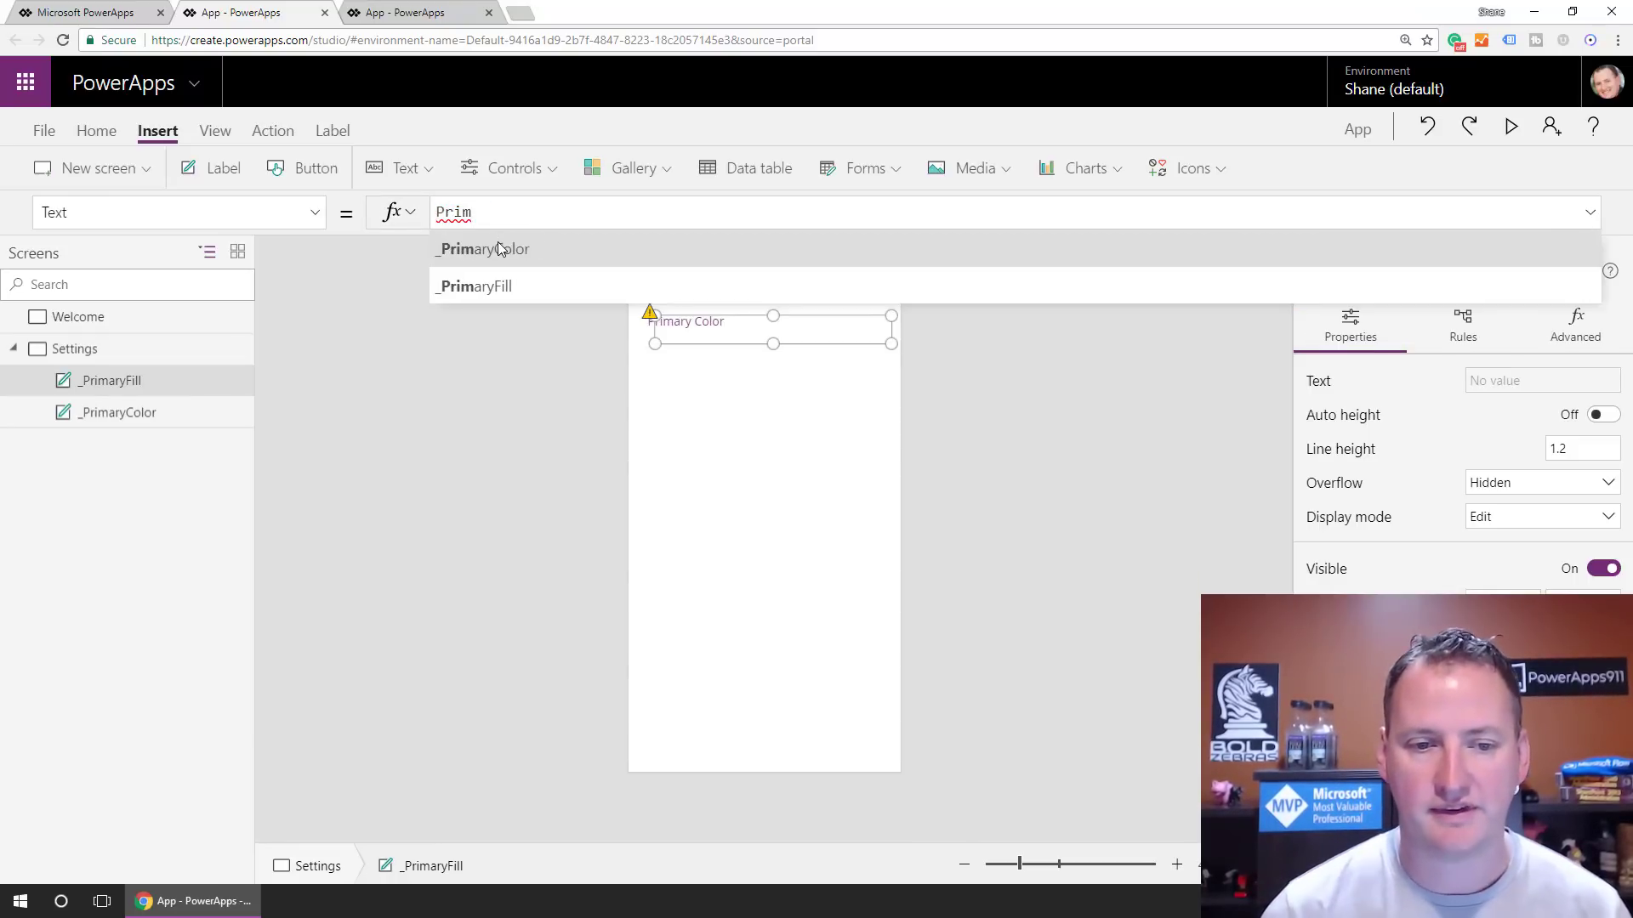
pyautogui.press('BackSpace')
pyautogui.press('BackSpace')
pyautogui.press('BackSpace')
pyautogui.press('BackSpace')
pyautogui.write('"Primary Fill"')
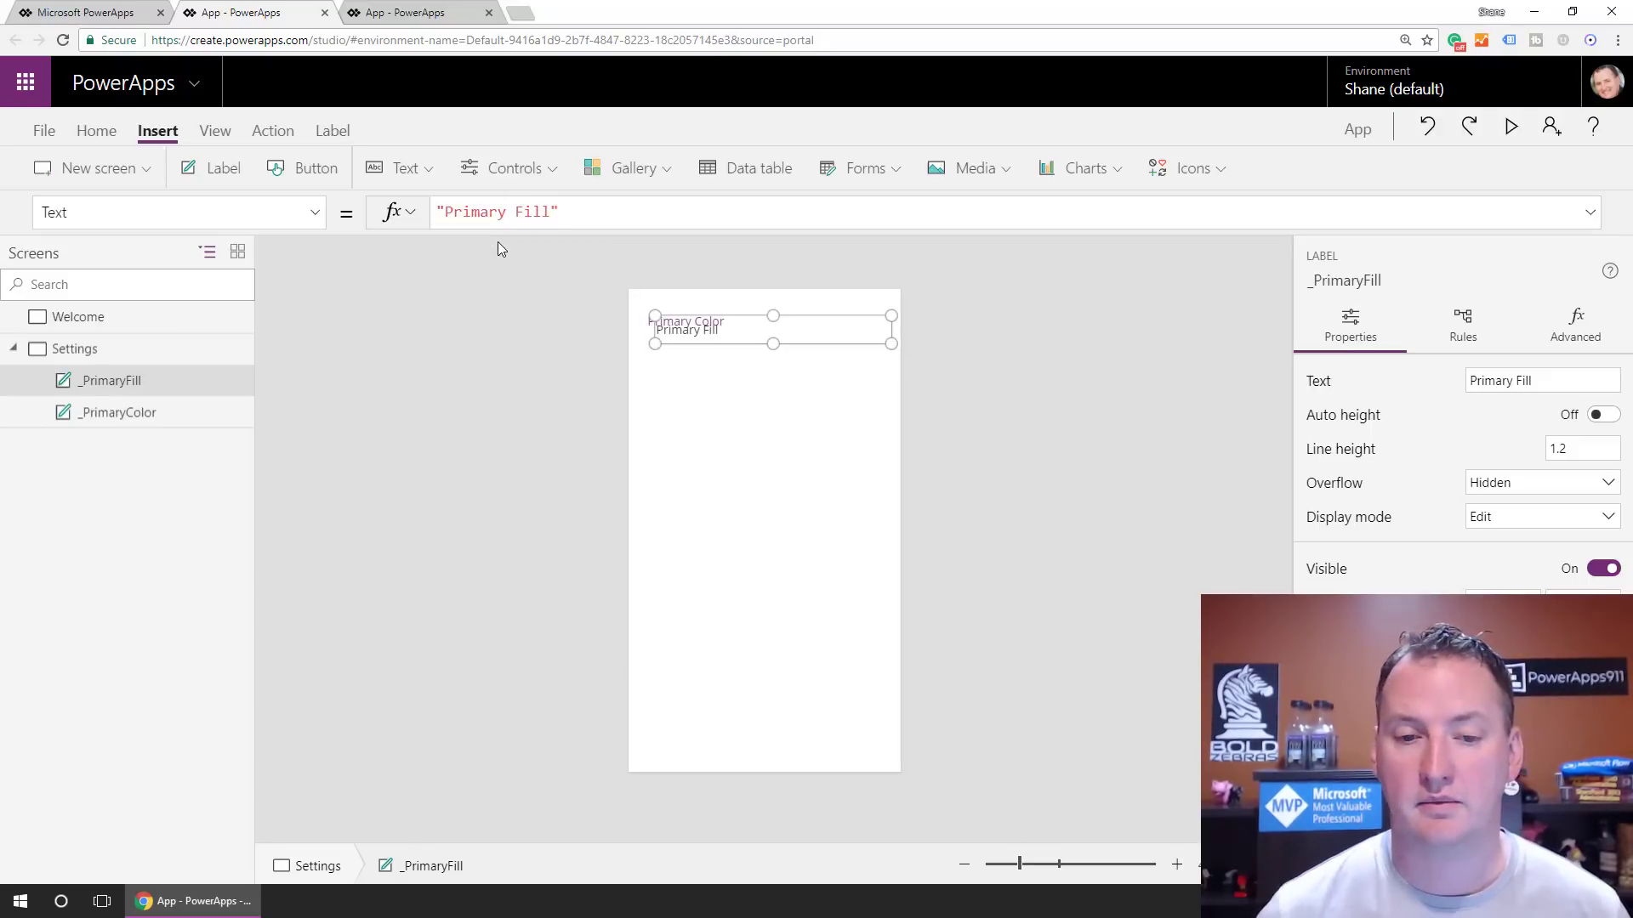
pyautogui.moveTo(746, 316); pyautogui.dragTo(739, 344)
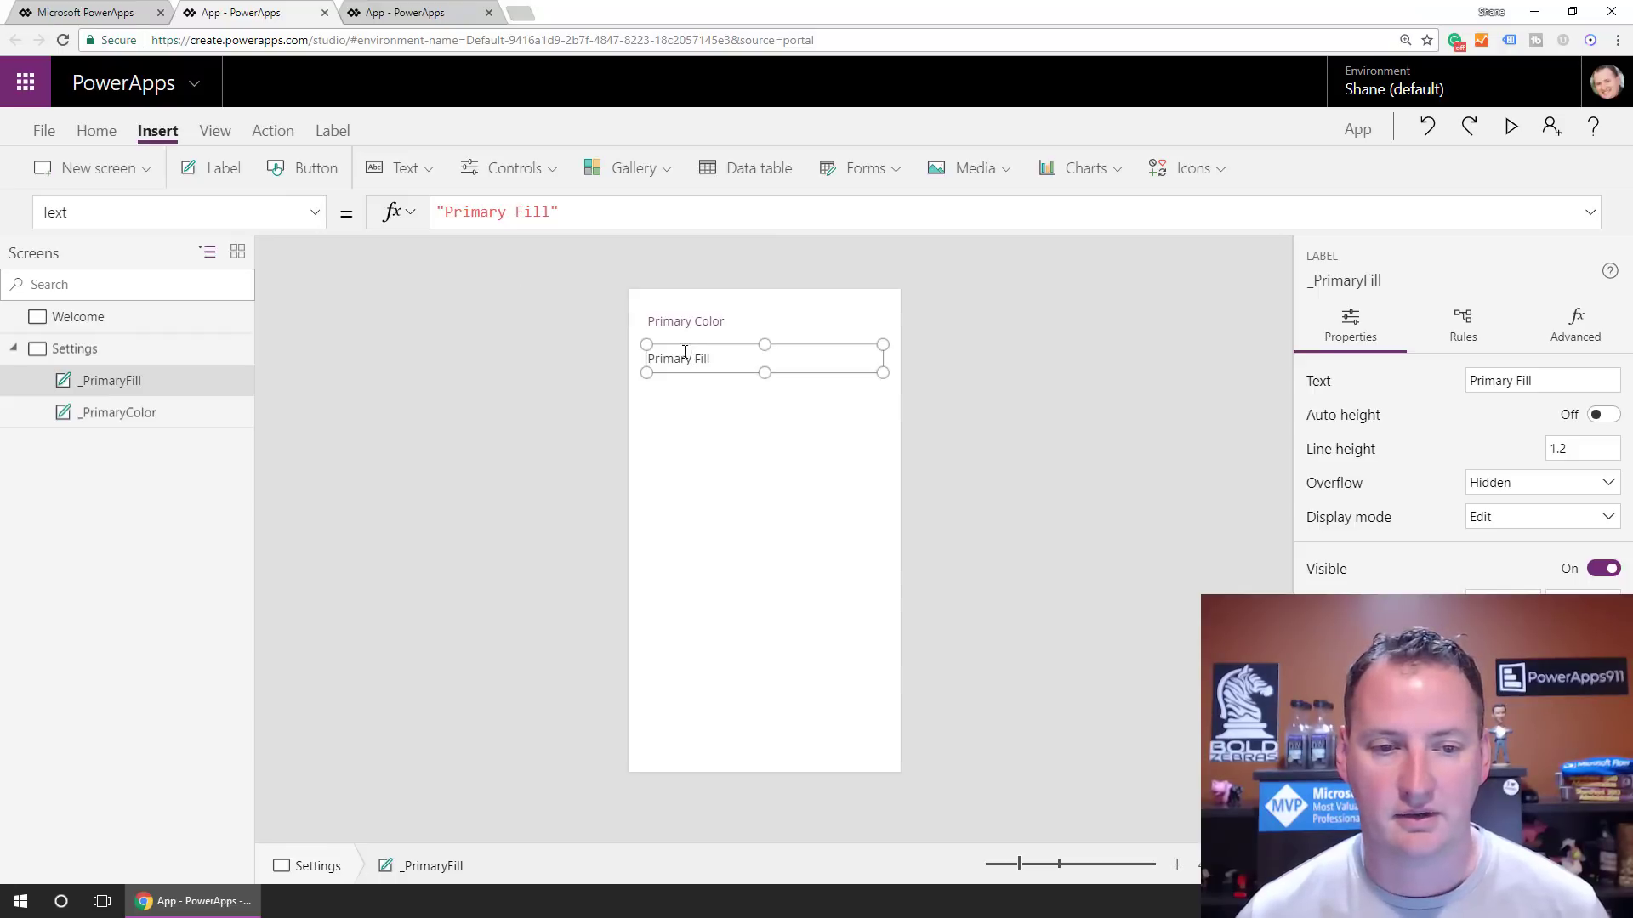
# Set the Color property of the _PrimaryFill label to the formula ColorValue("#BCDA5C")
pyautogui.click(314, 213)
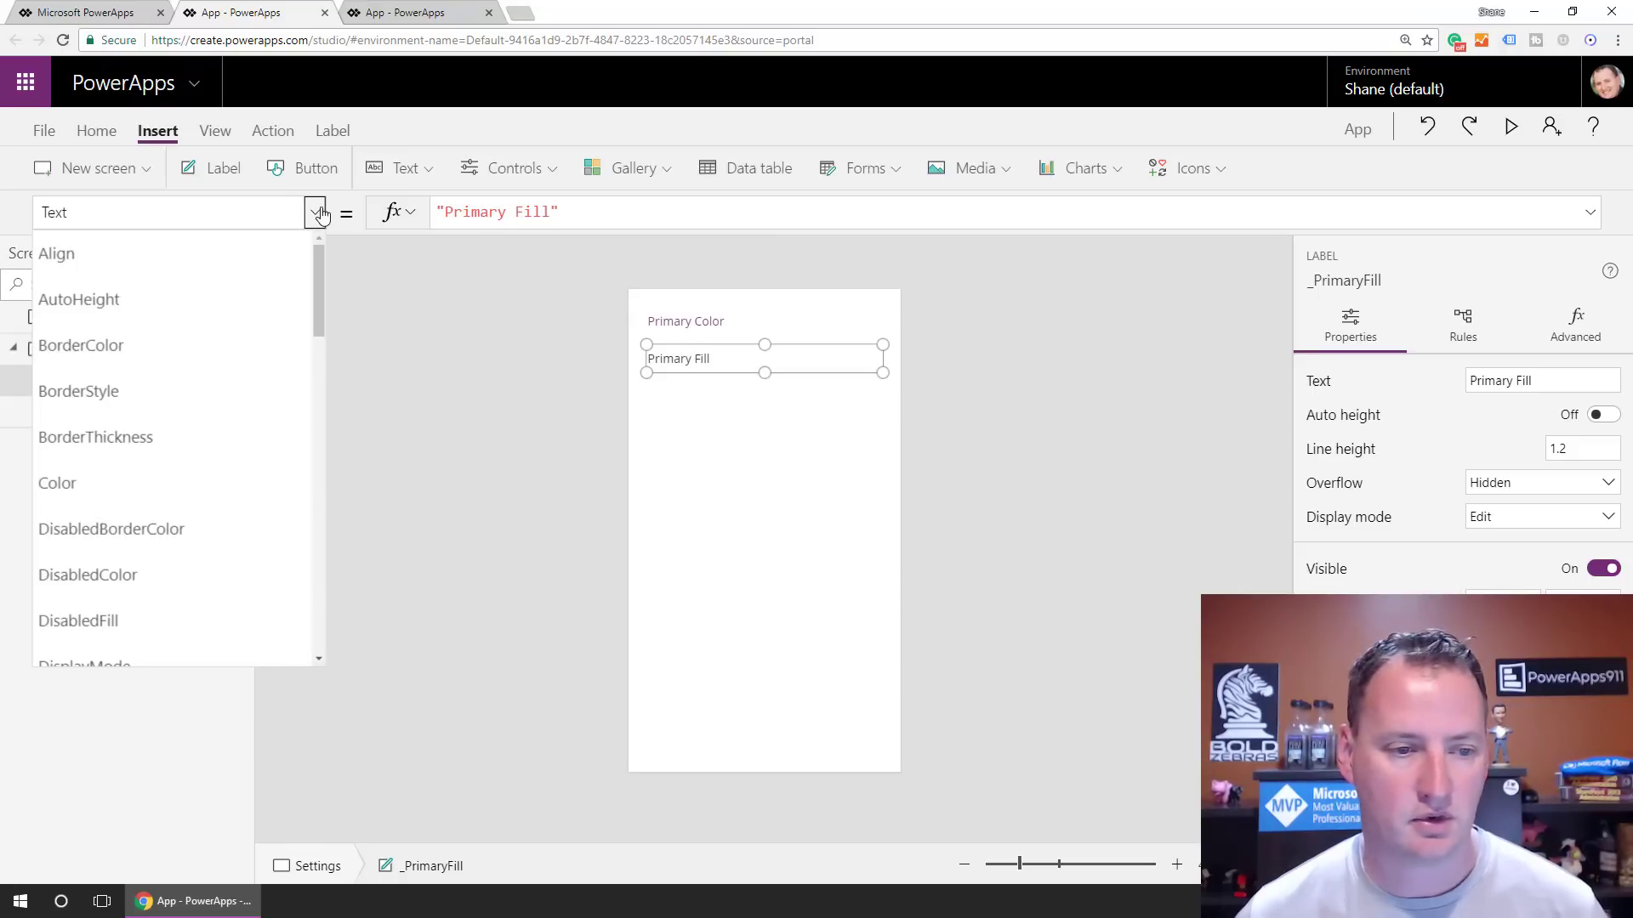
pyautogui.click(196, 483)
pyautogui.click(615, 212)
pyautogui.hotkey('ctrl', 'a')
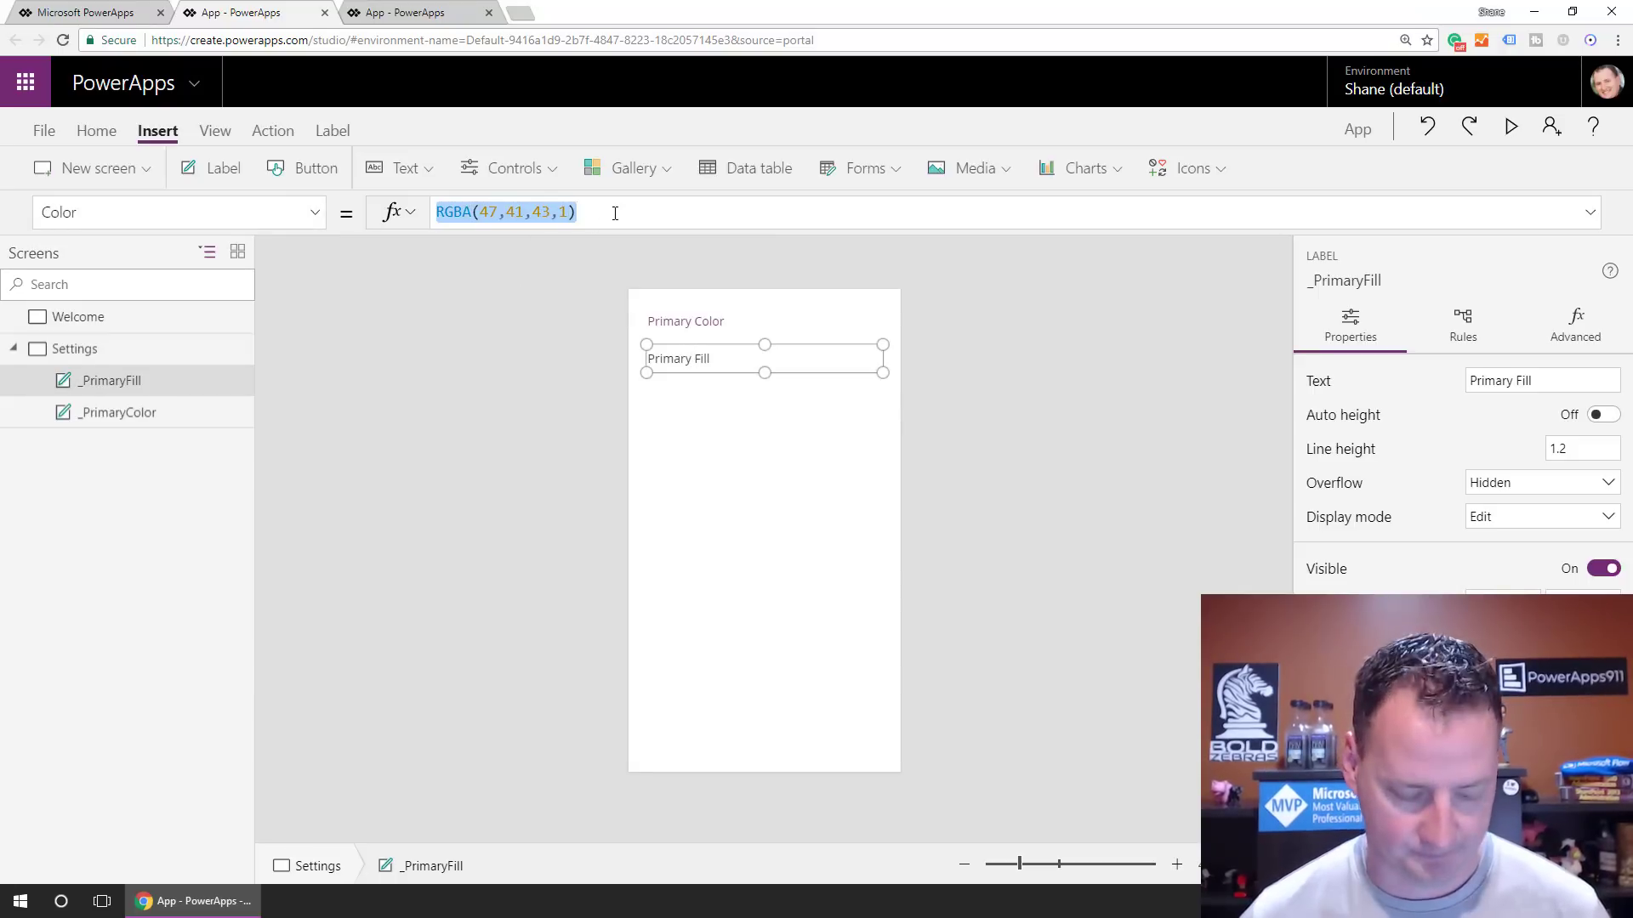
pyautogui.write('Color')
pyautogui.press('Down')
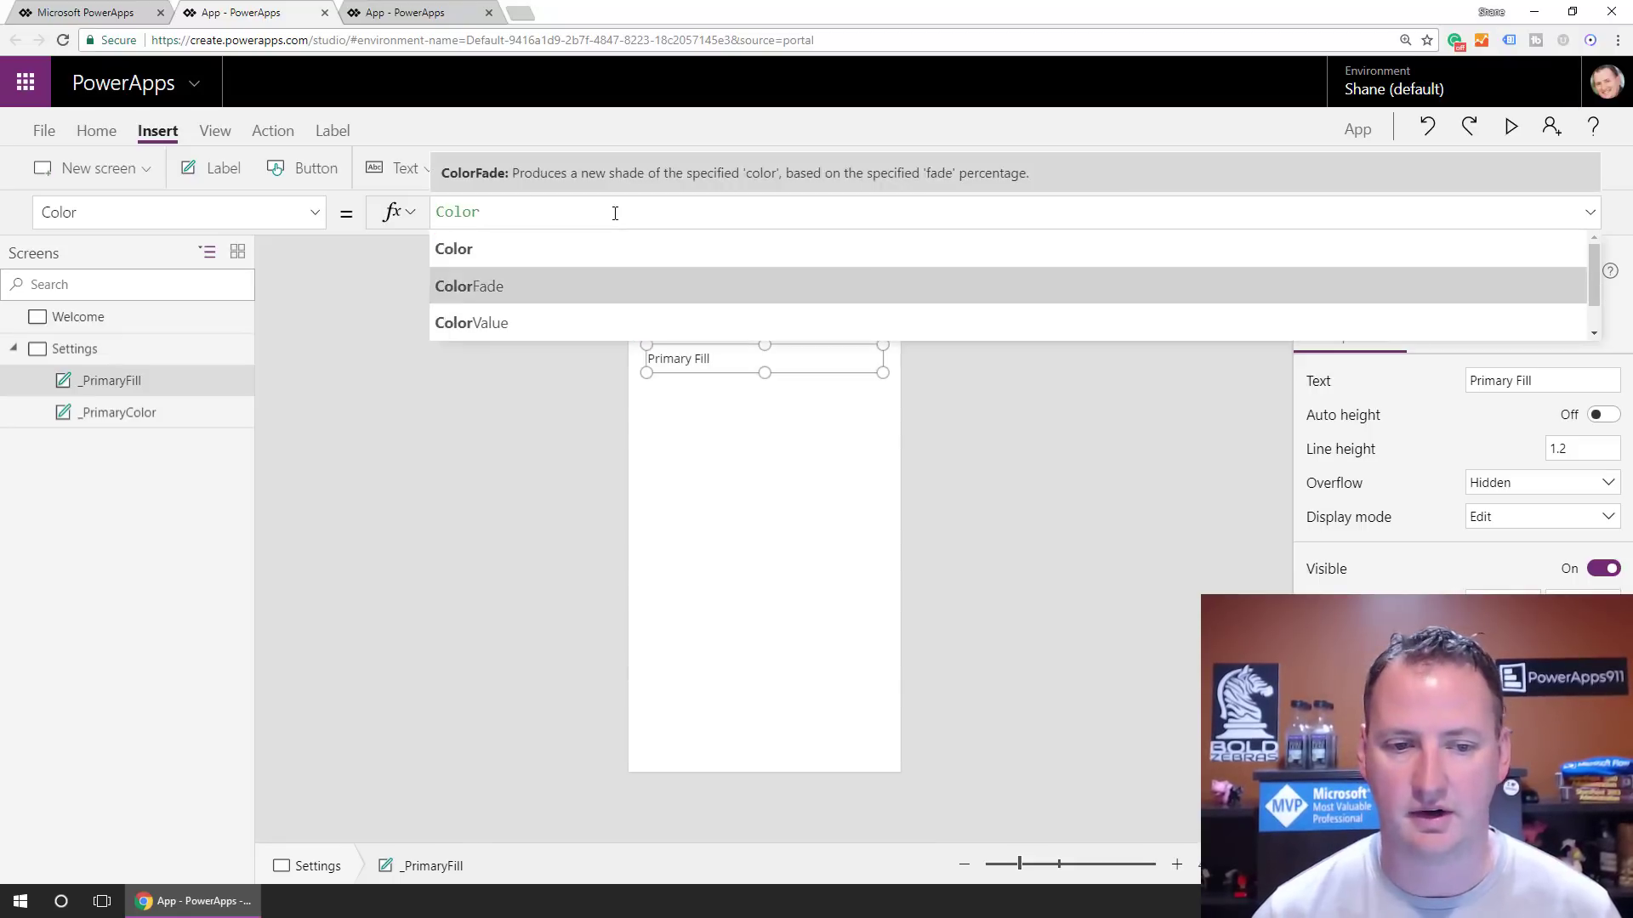
pyautogui.press('Down')
pyautogui.press('Tab')
pyautogui.write('(')
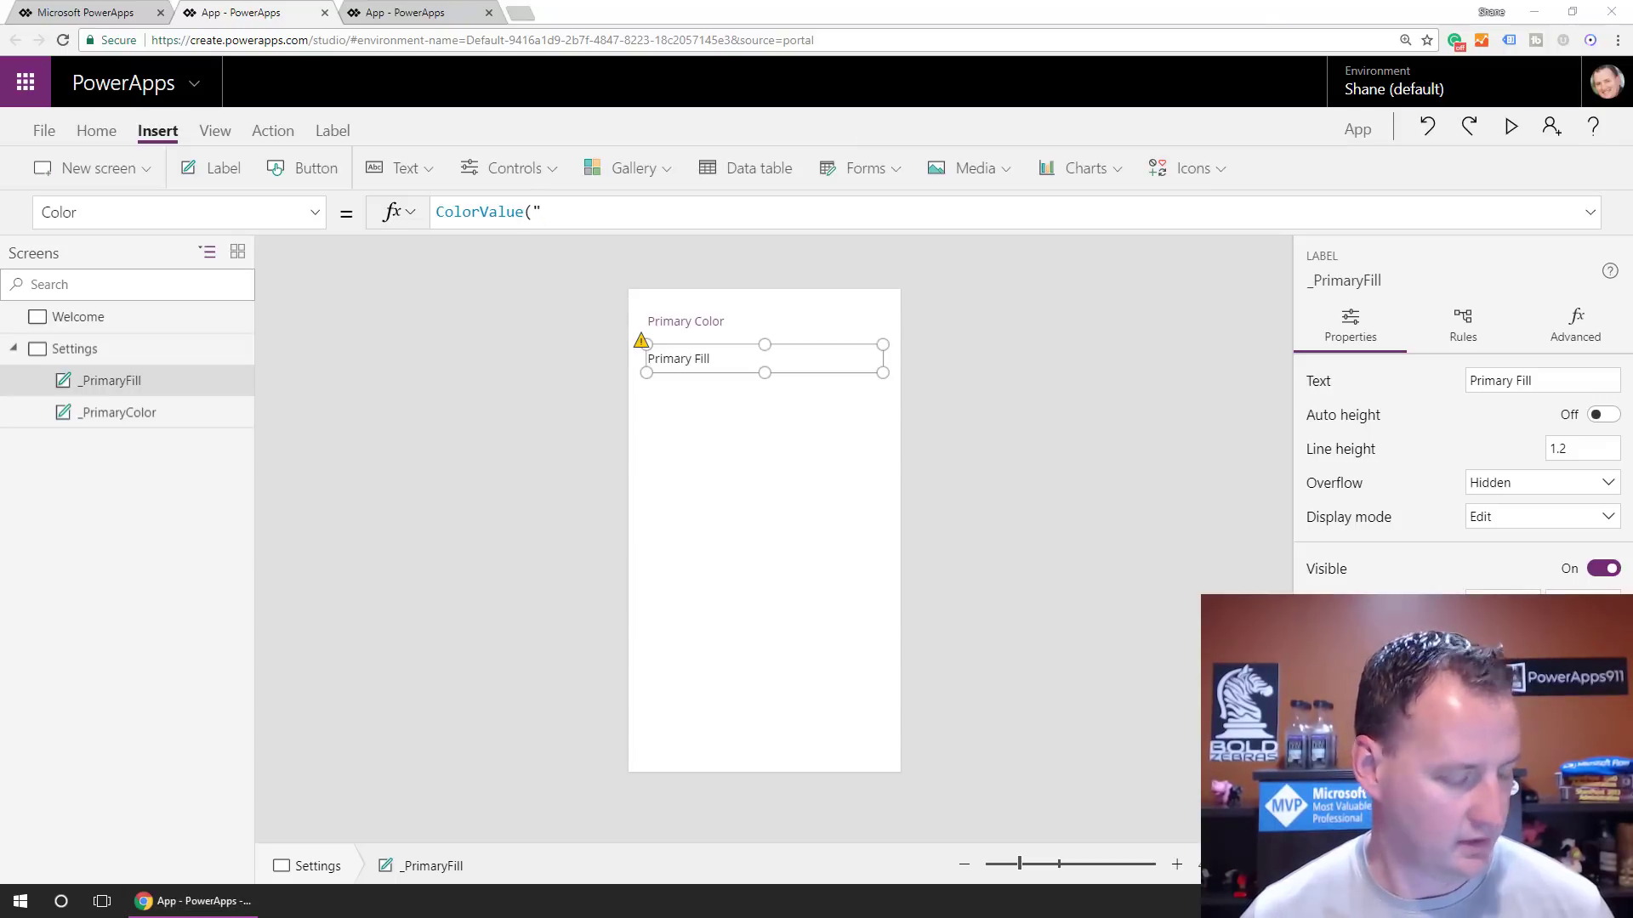
pyautogui.click(551, 214)
pyautogui.write('#BCDA5C')
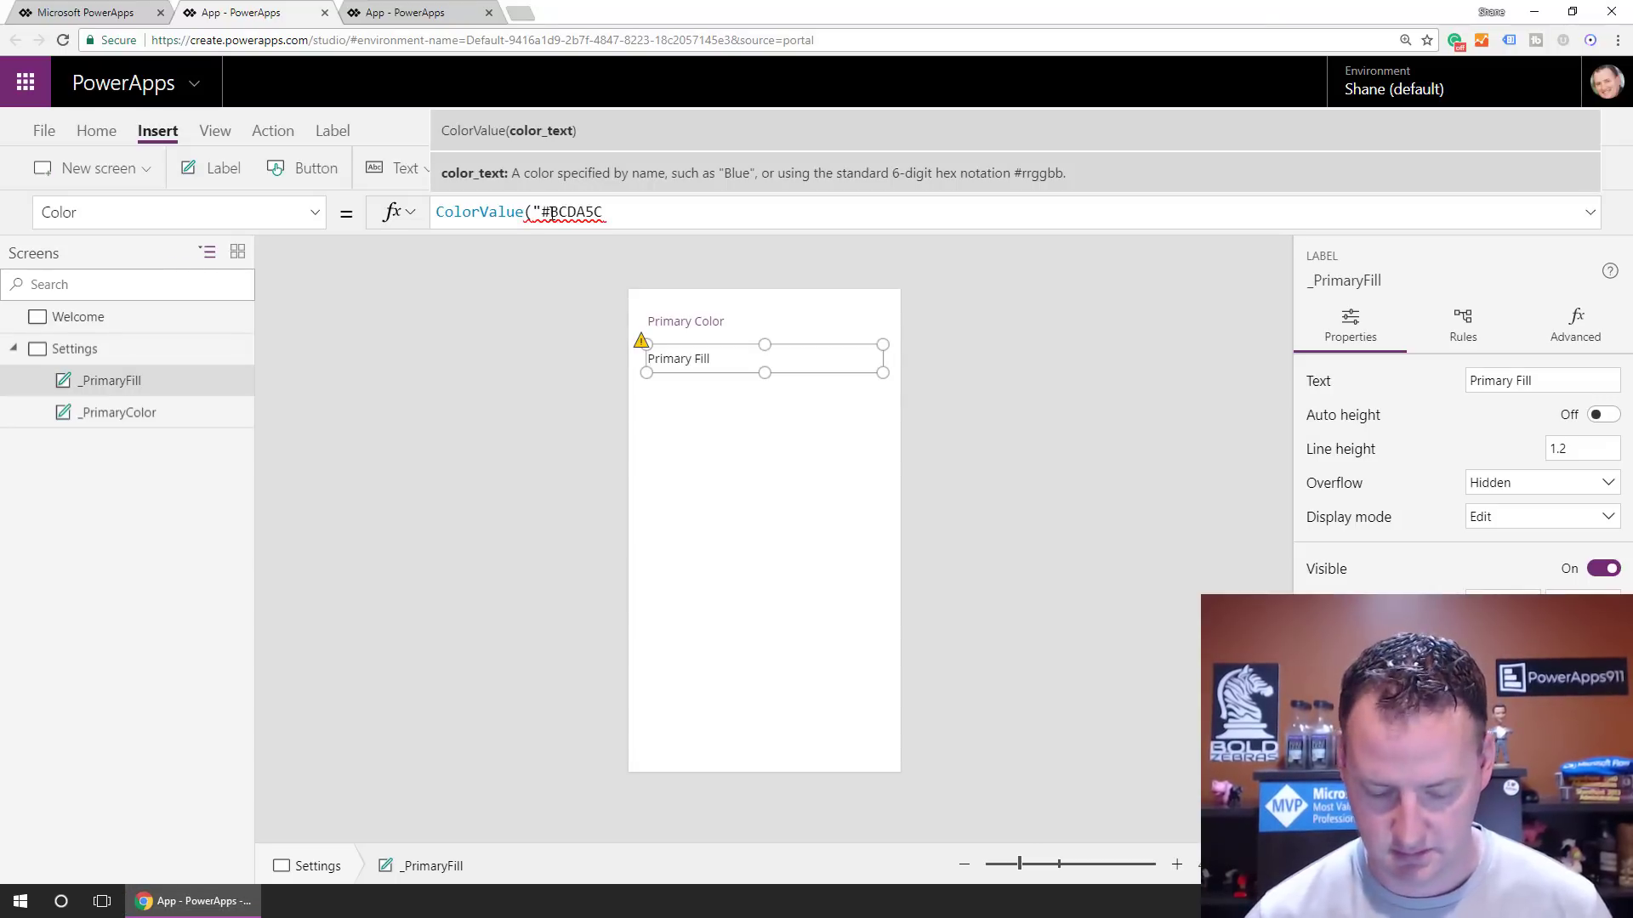
pyautogui.write('")')
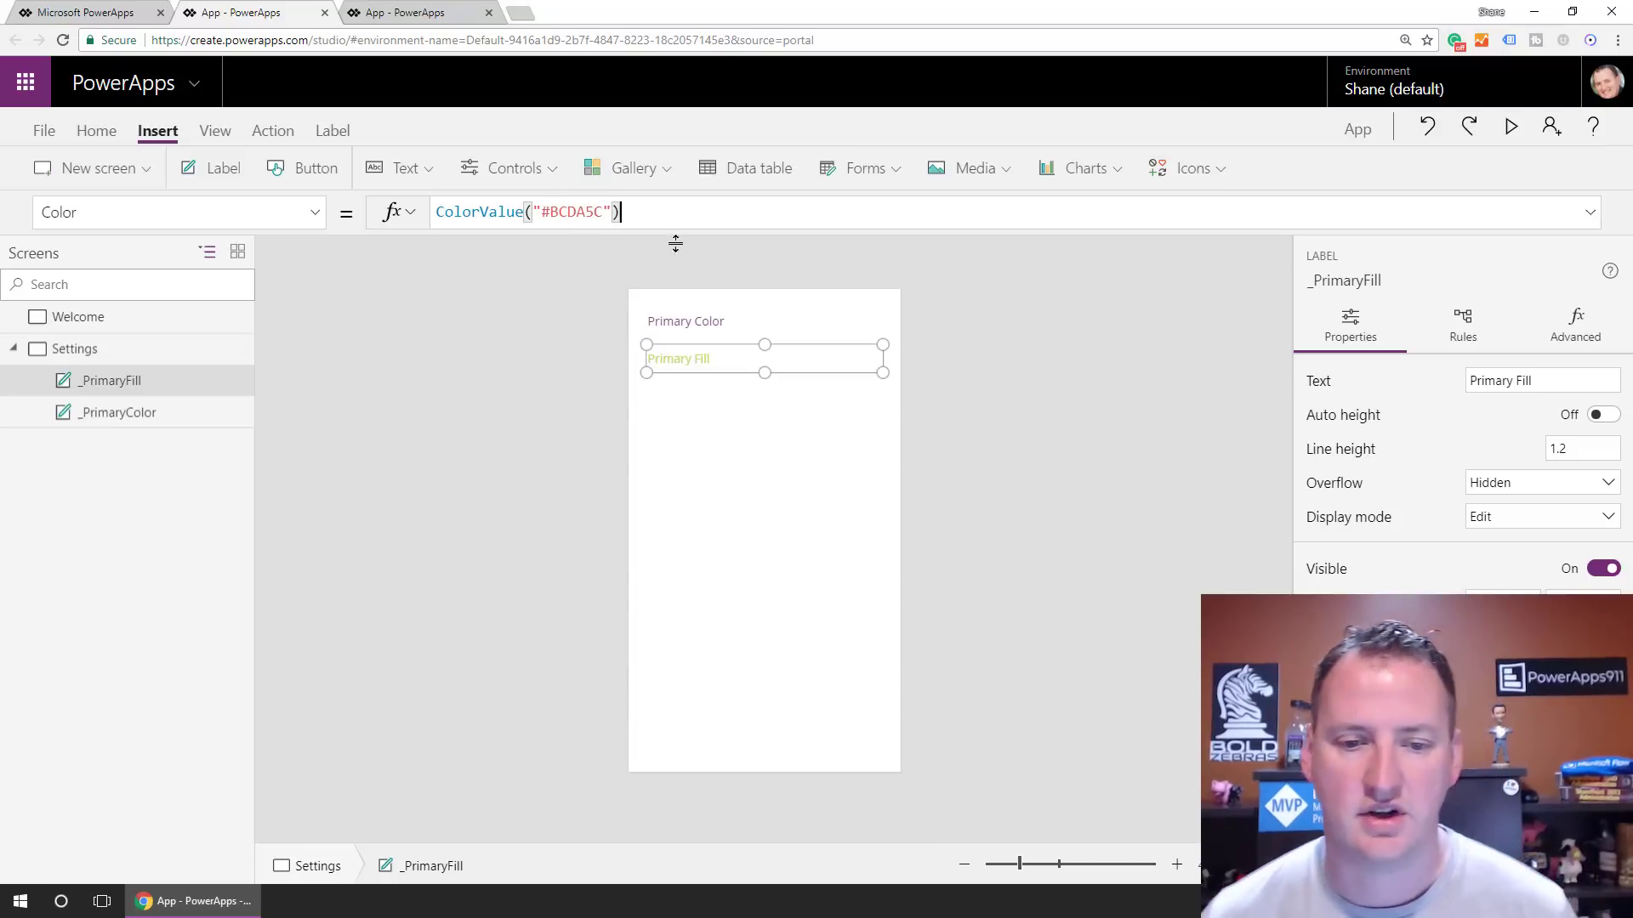
pyautogui.click(727, 406)
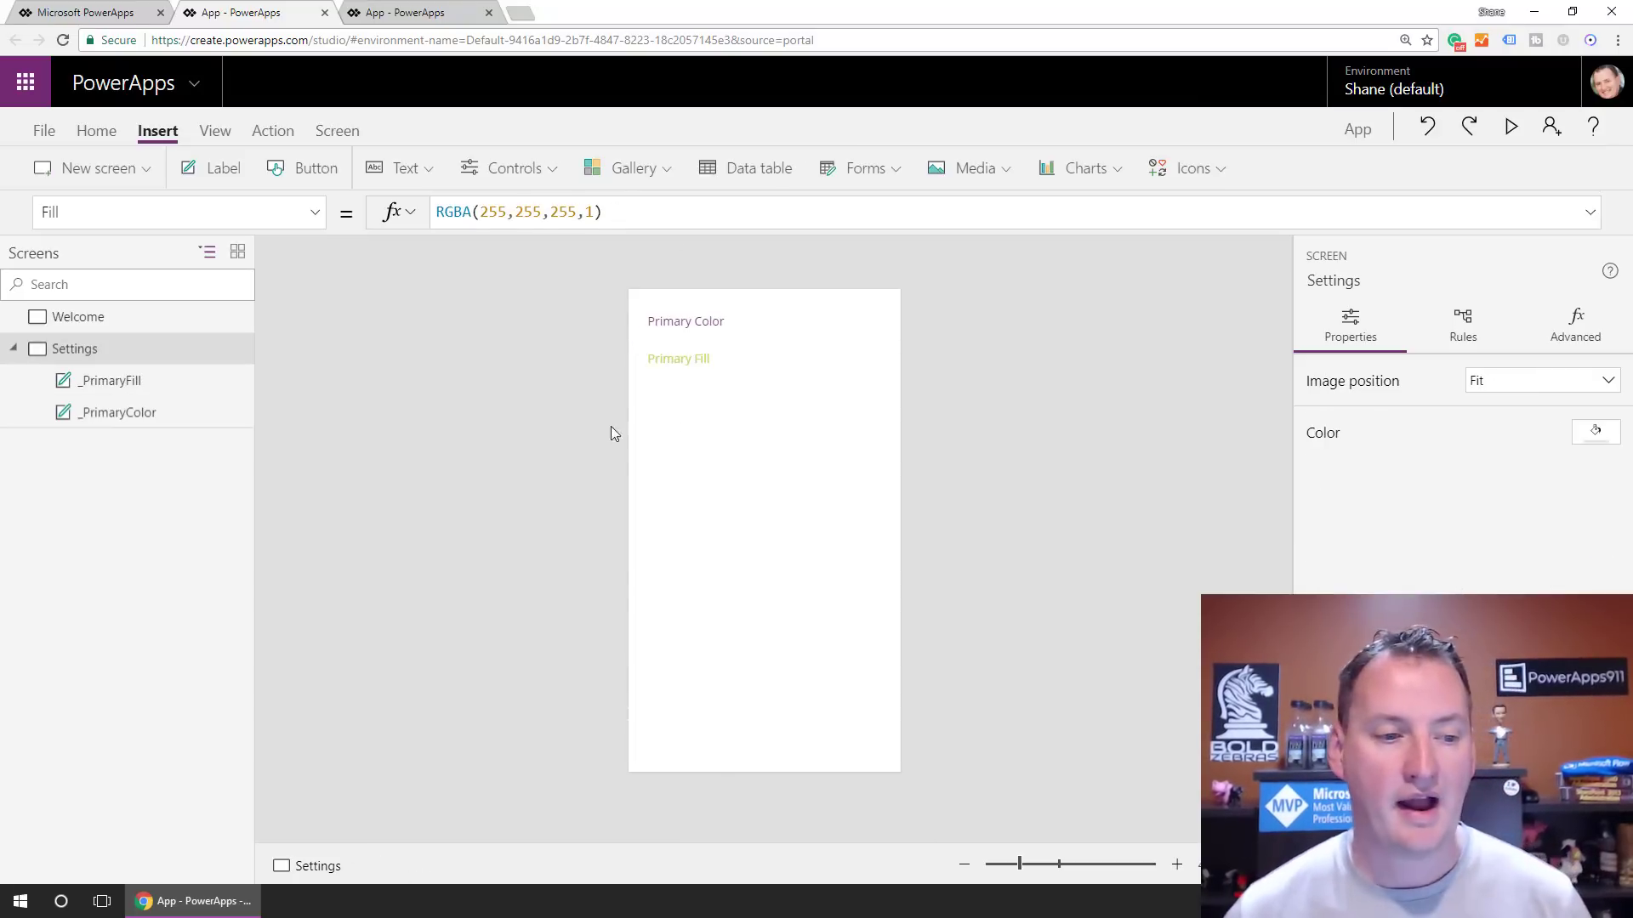
# Set the Fill property of the Welcome screen to _PrimaryFill.Color
pyautogui.click(96, 326)
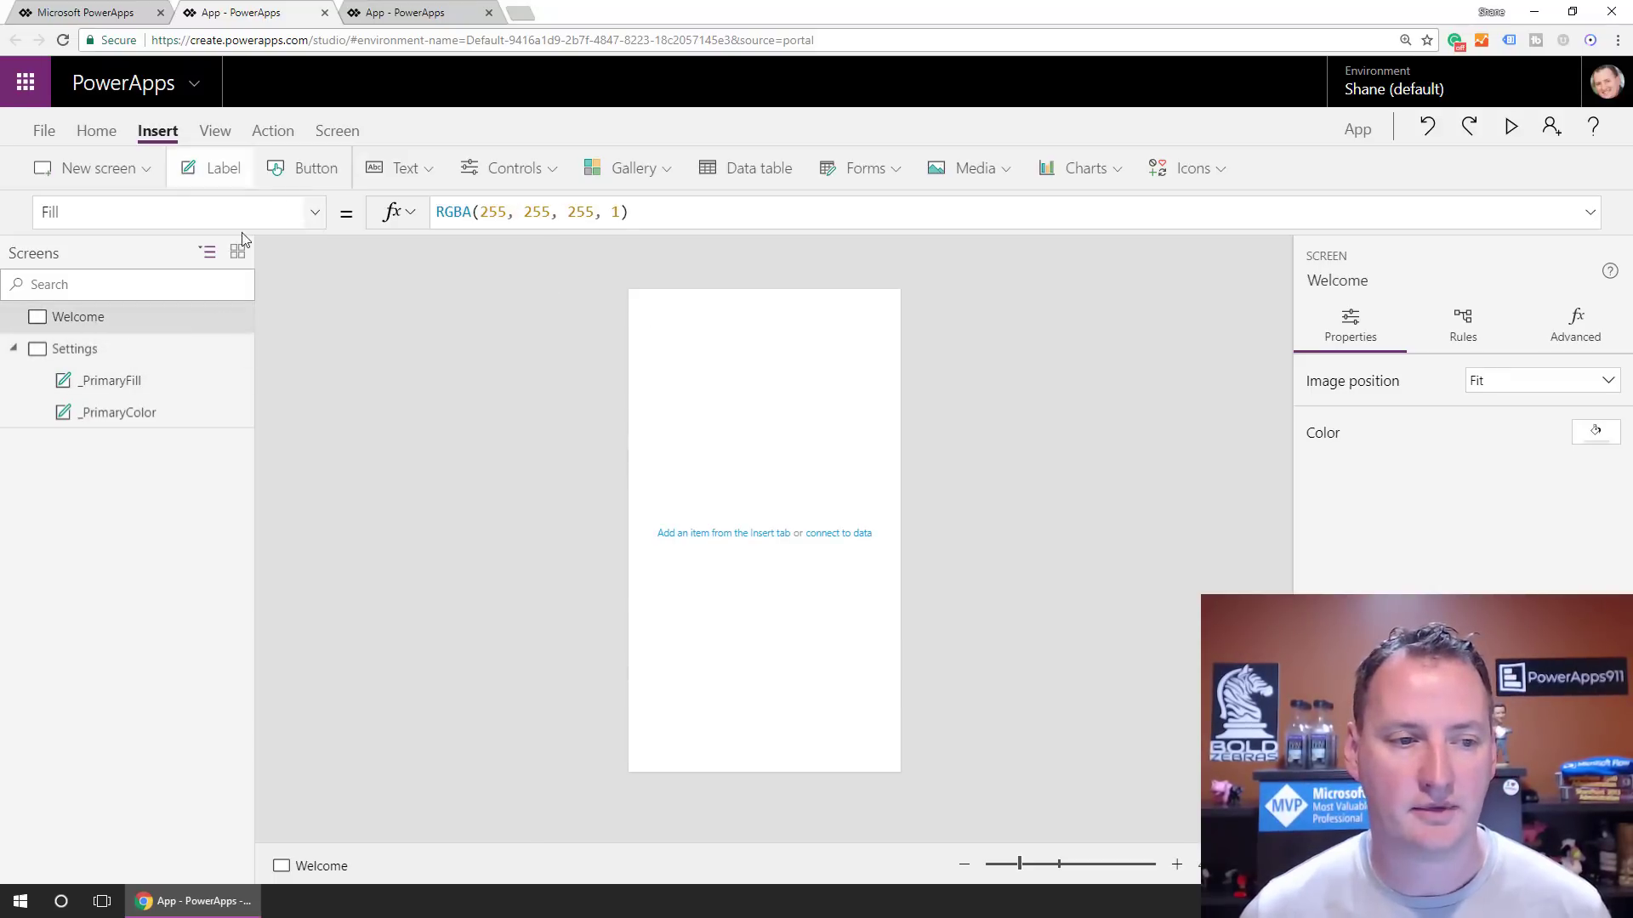
pyautogui.moveTo(655, 211); pyautogui.dragTo(426, 219)
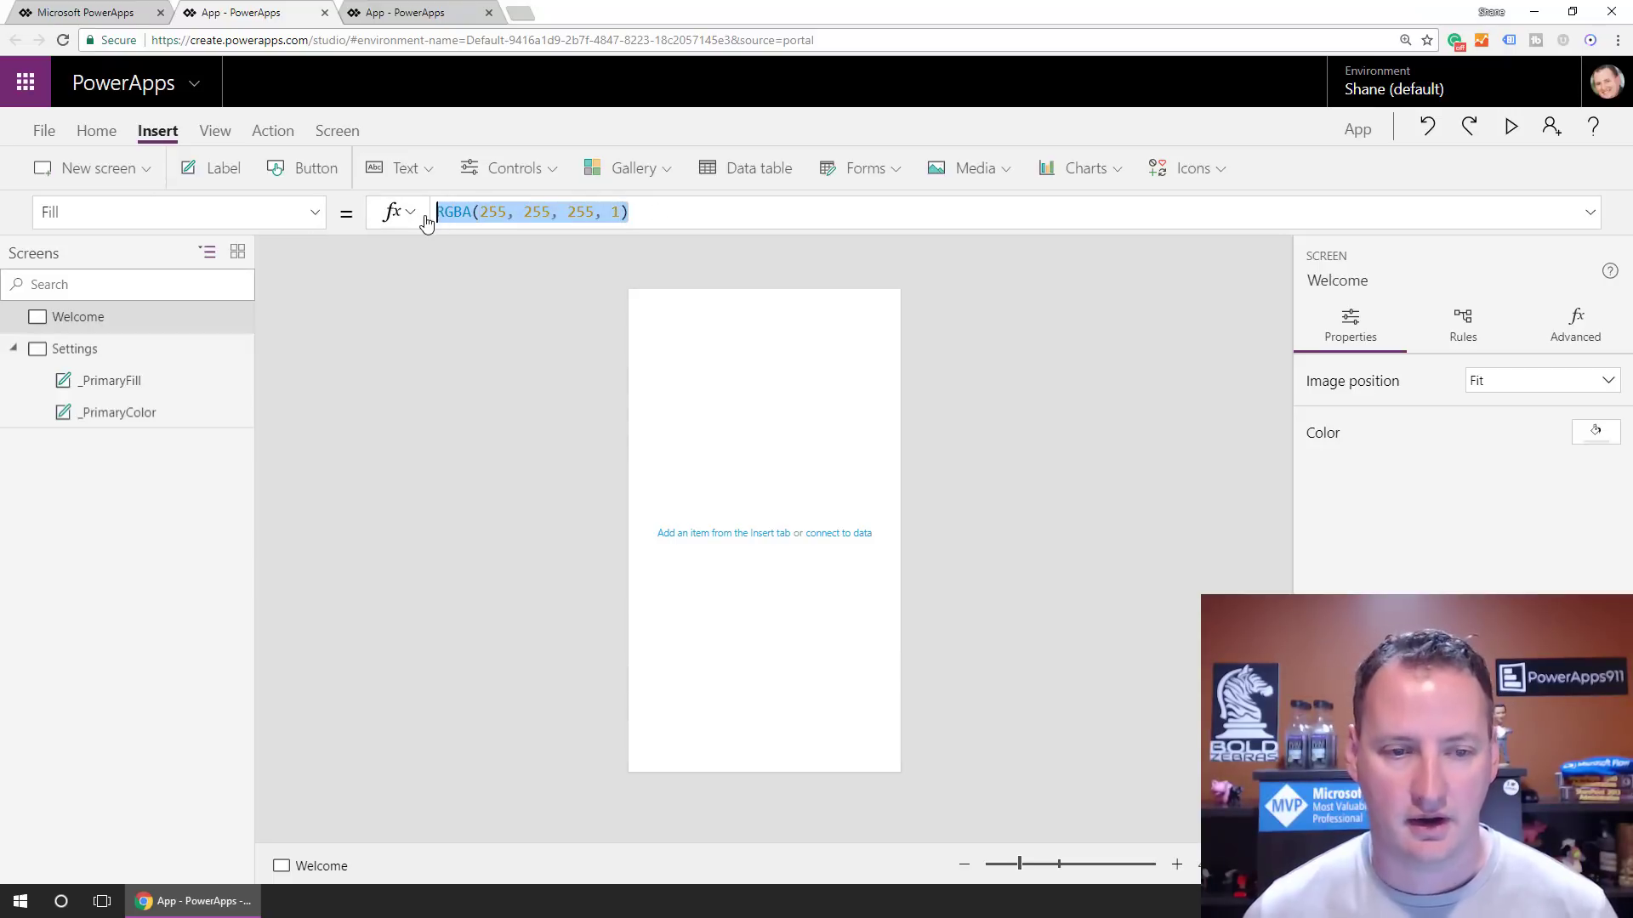
pyautogui.write('_')
pyautogui.press('Down')
pyautogui.press('Tab')
pyautogui.write('.co')
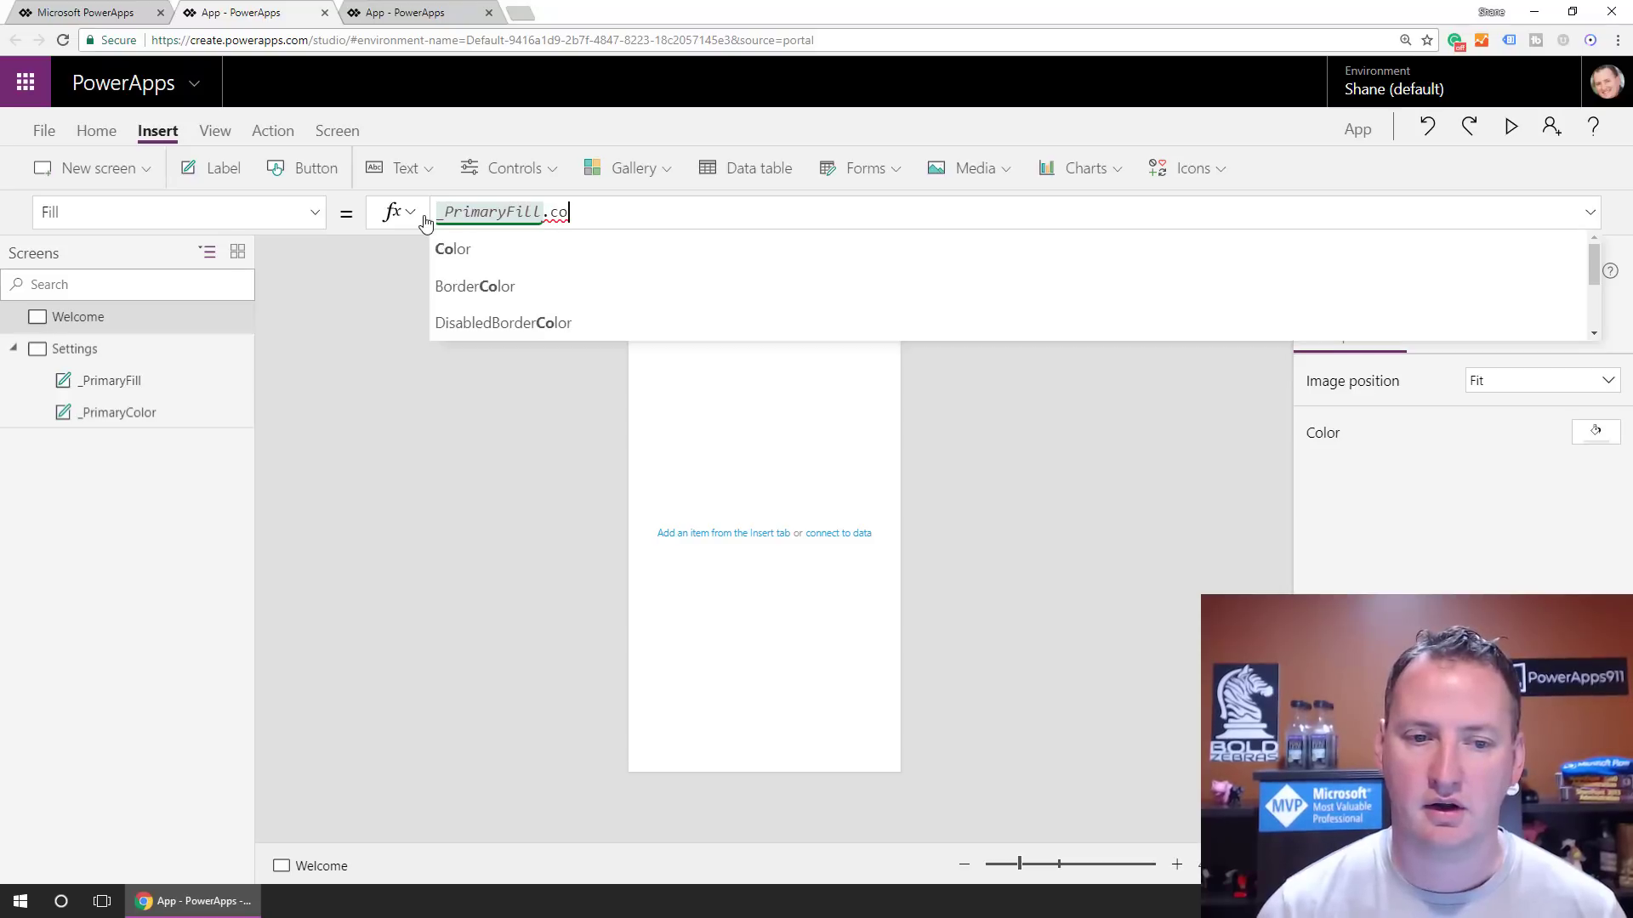
pyautogui.press('Tab')
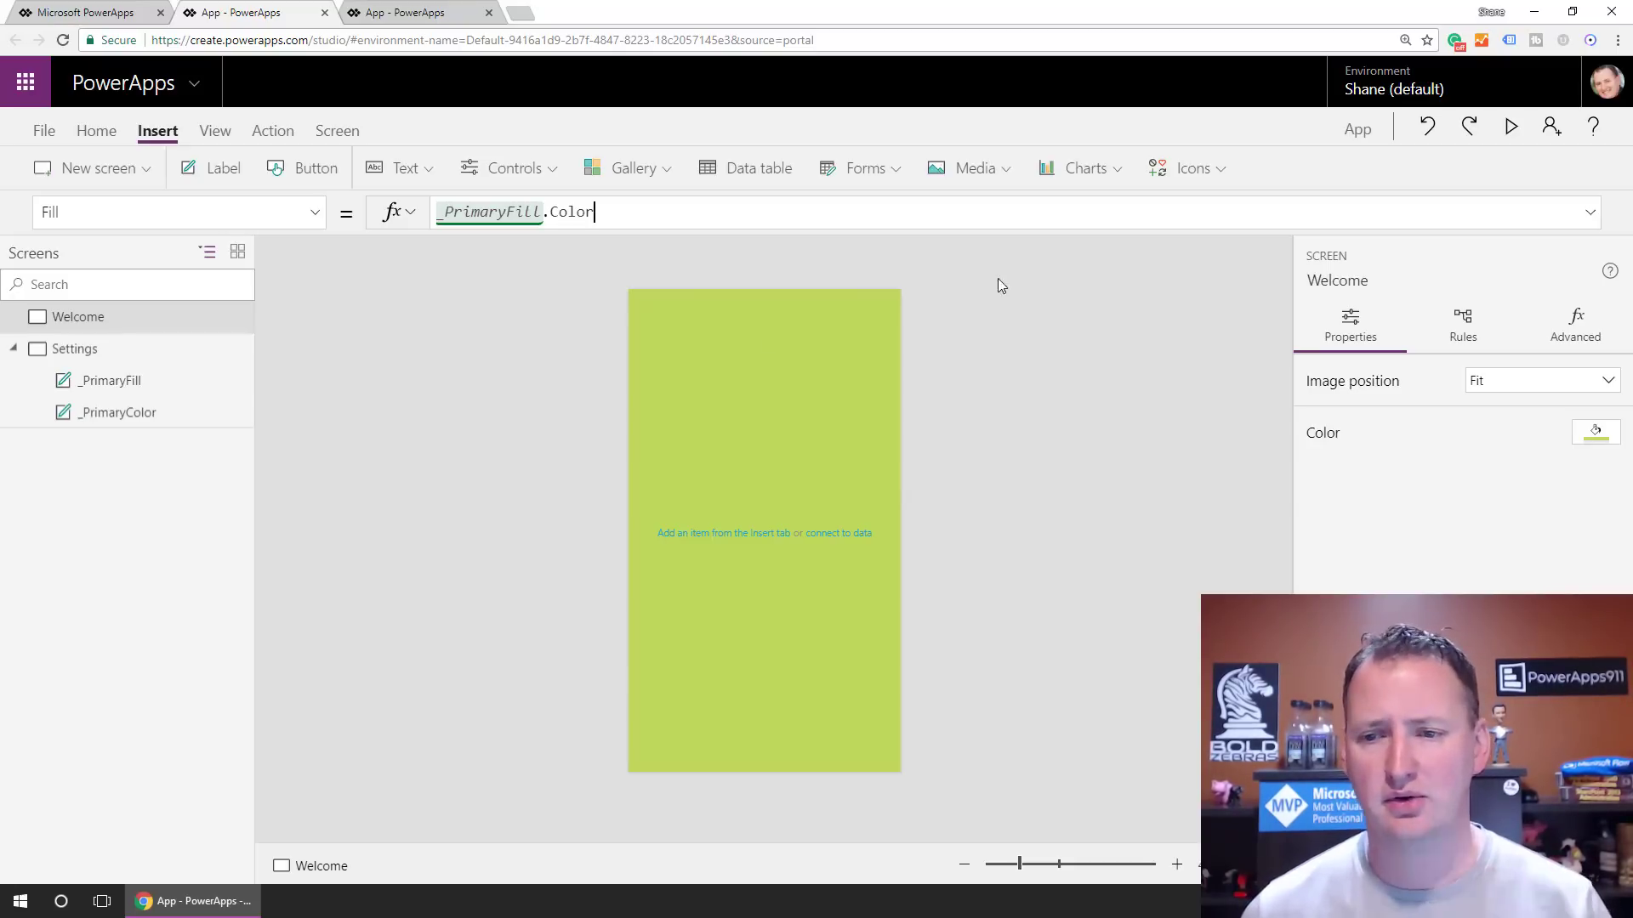
# Insert a rectangle on the Welcome screen and stretch it into a full-width header at 0, 0, about 640 wide and 222 high
pyautogui.click(1219, 173)
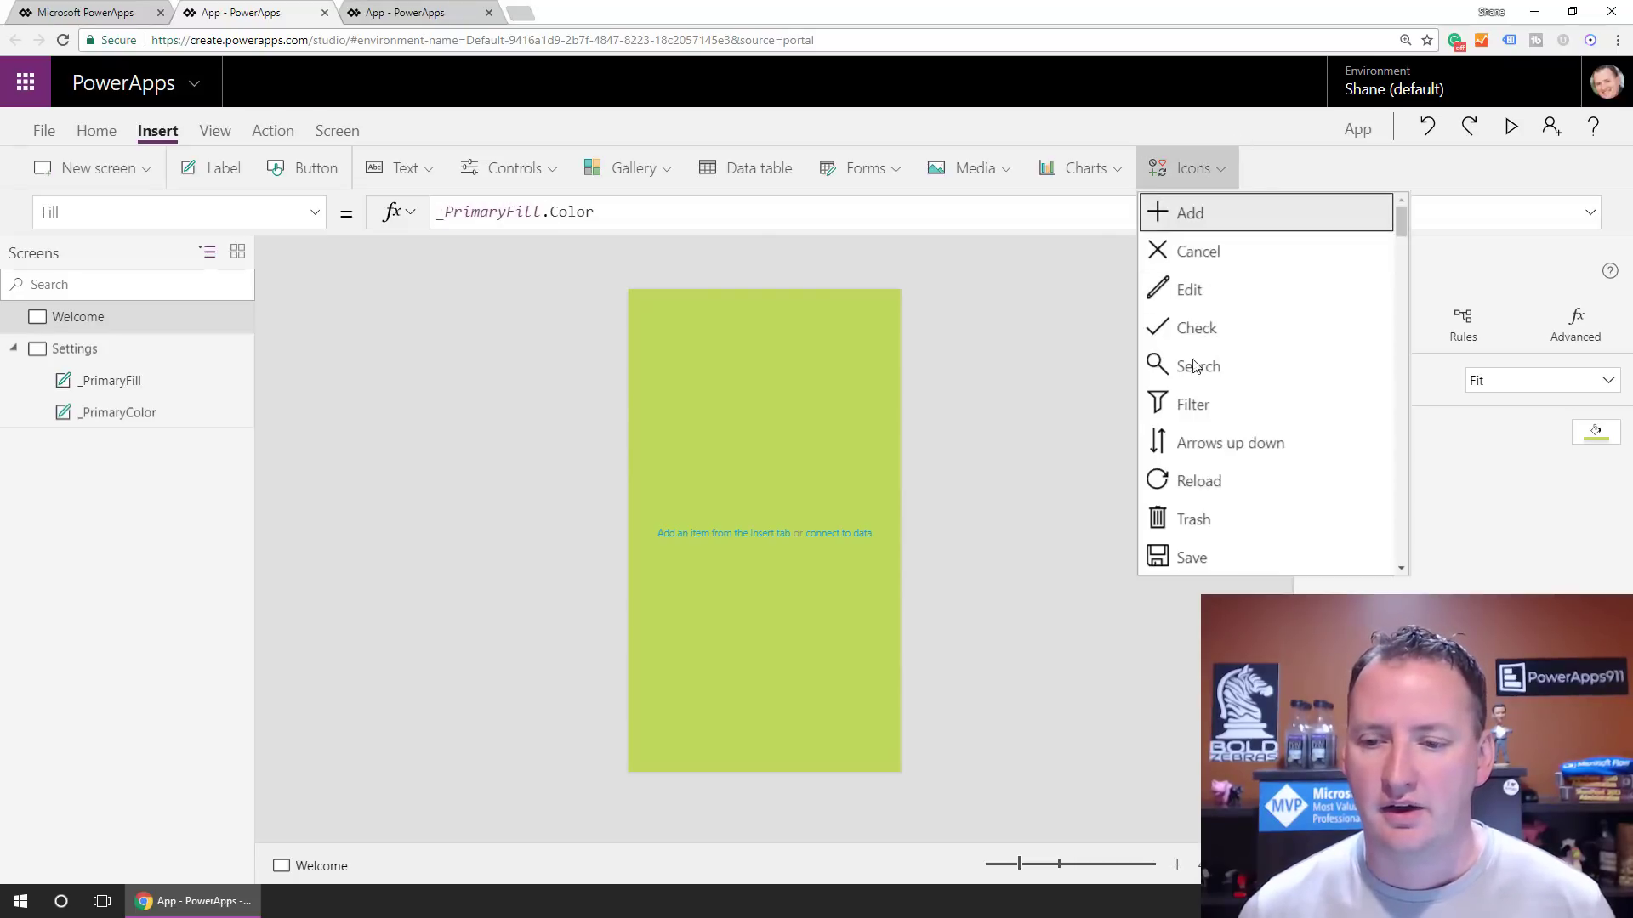
pyautogui.scroll(-10, 1238, 456)
pyautogui.scroll(-11, 1233, 455)
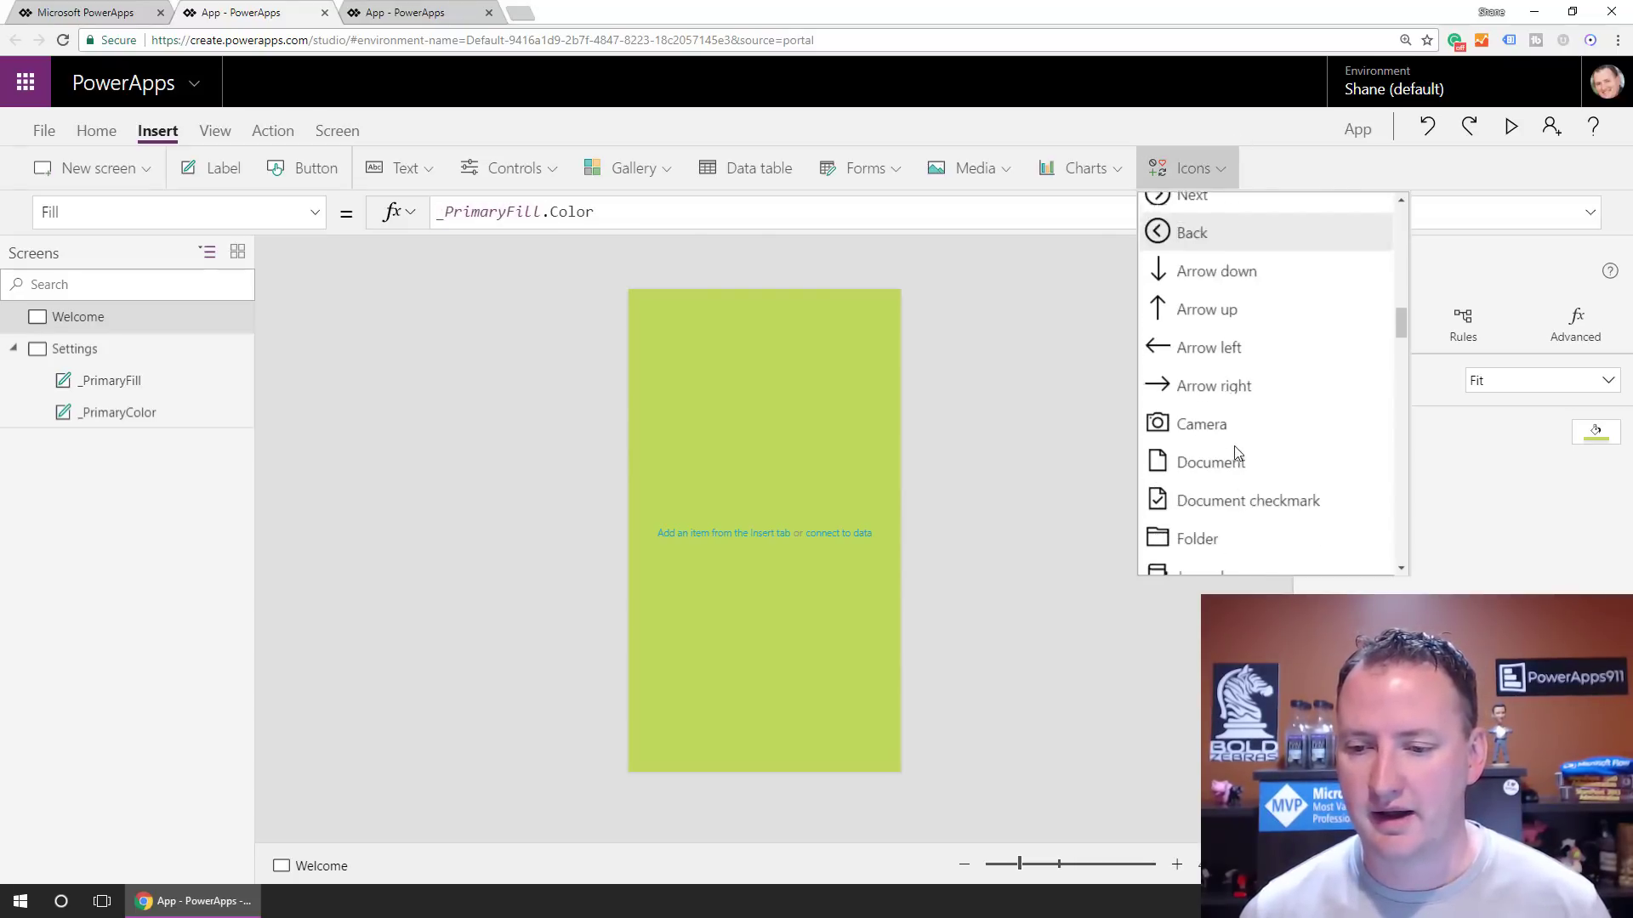
pyautogui.scroll(-9, 1225, 452)
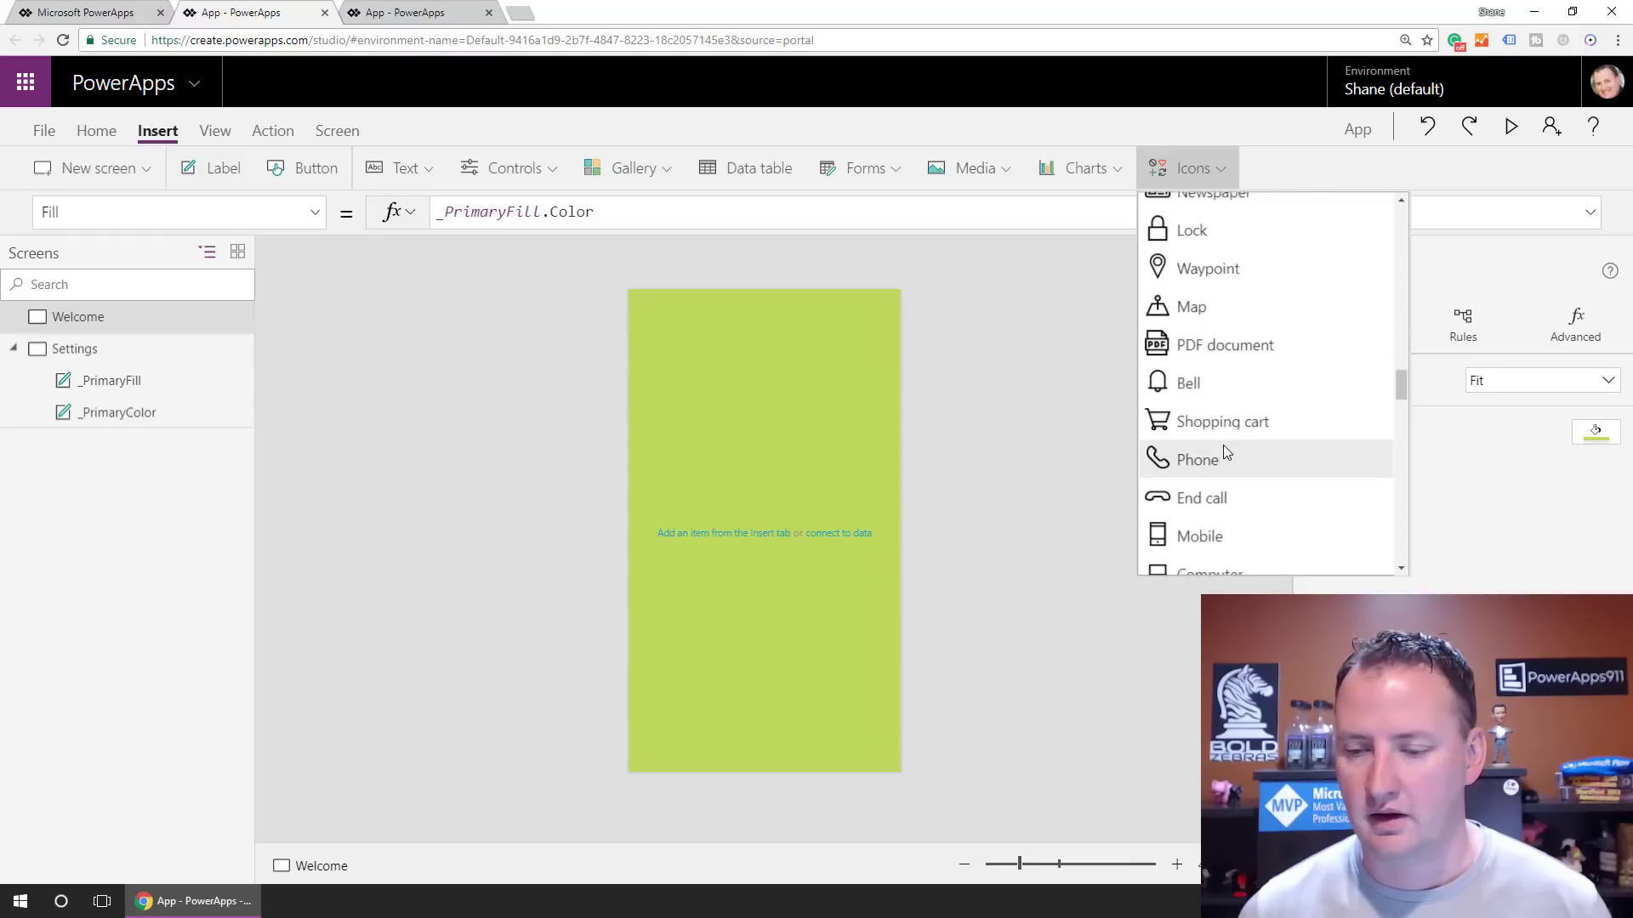
pyautogui.click(1218, 330)
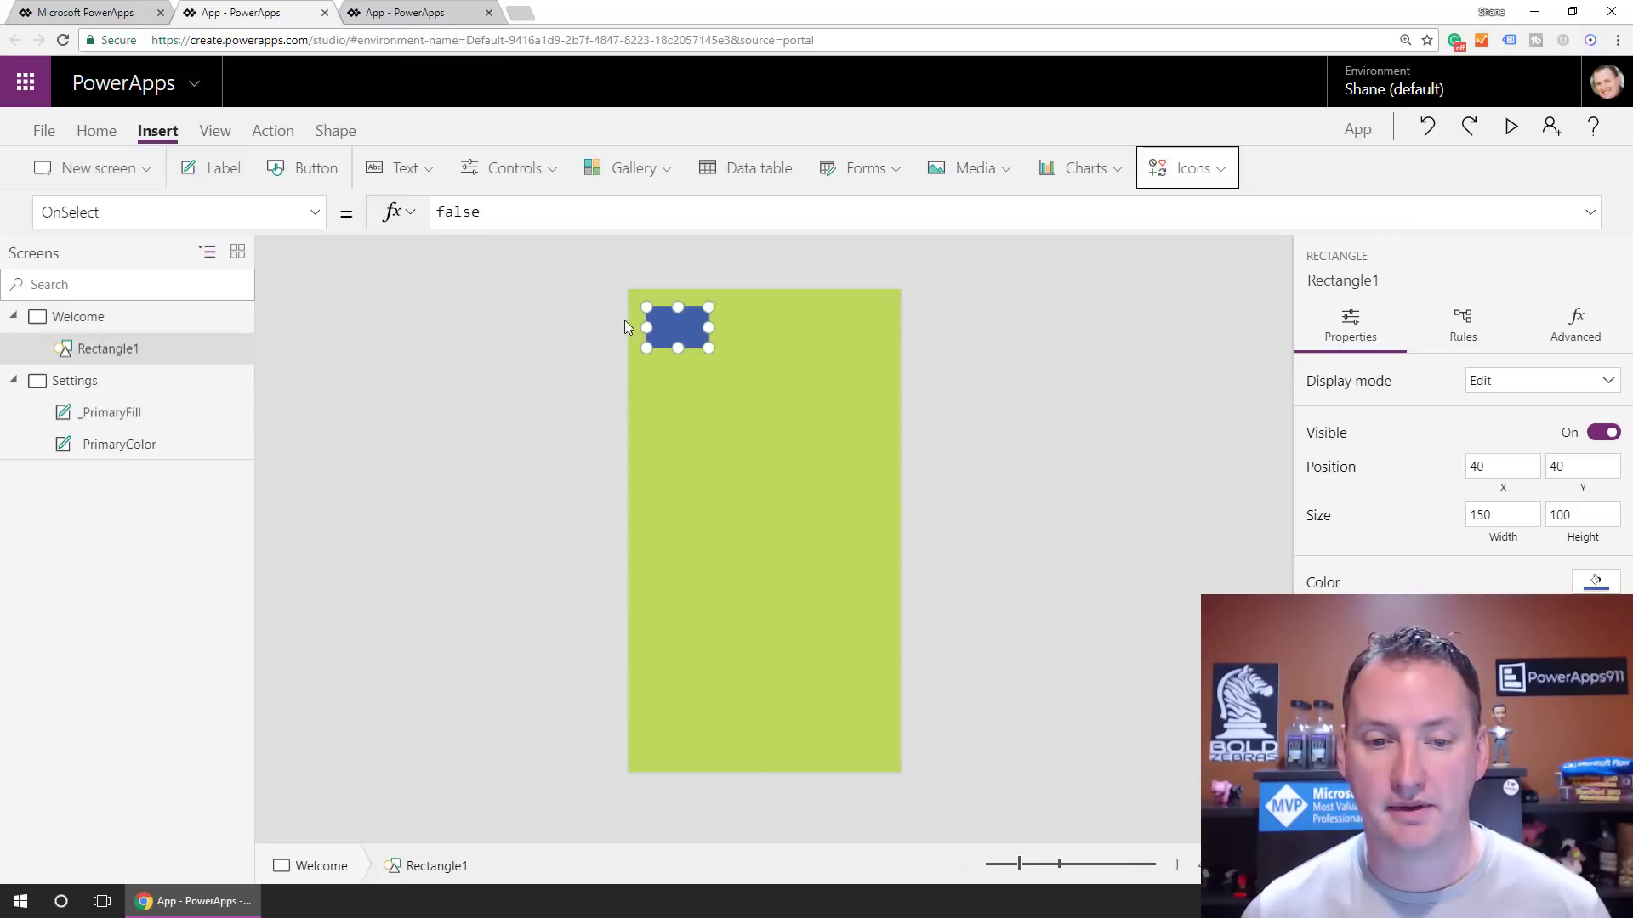
pyautogui.moveTo(645, 307); pyautogui.dragTo(629, 290)
pyautogui.moveTo(707, 348); pyautogui.dragTo(903, 382)
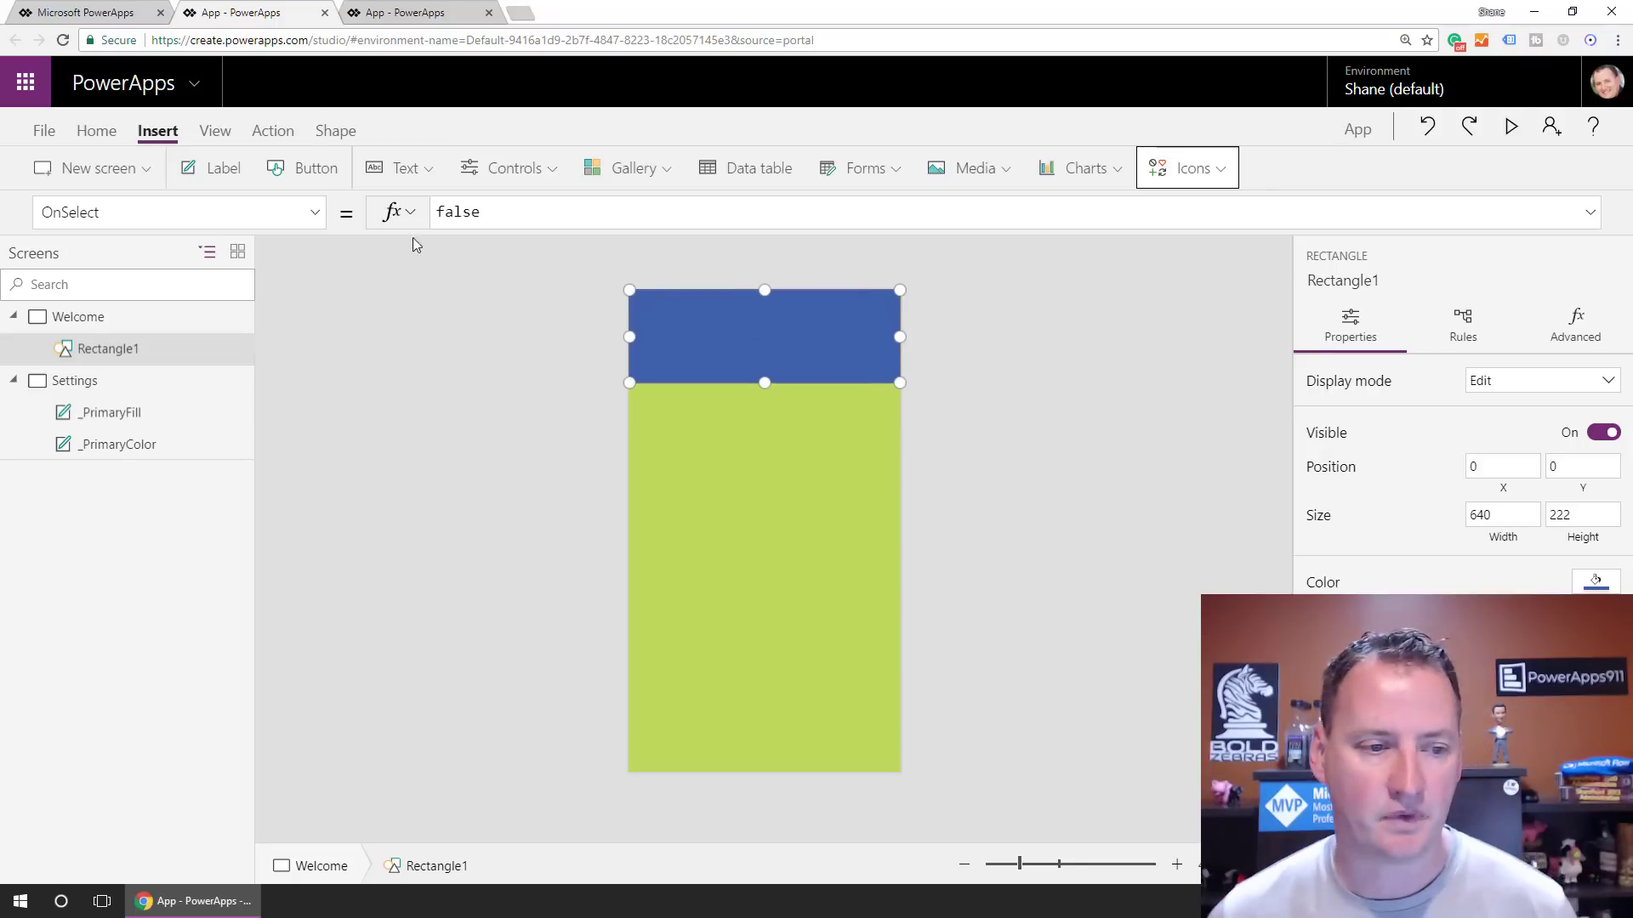
# Set the Fill property of the header rectangle to _PrimaryColor.Color
pyautogui.click(328, 217)
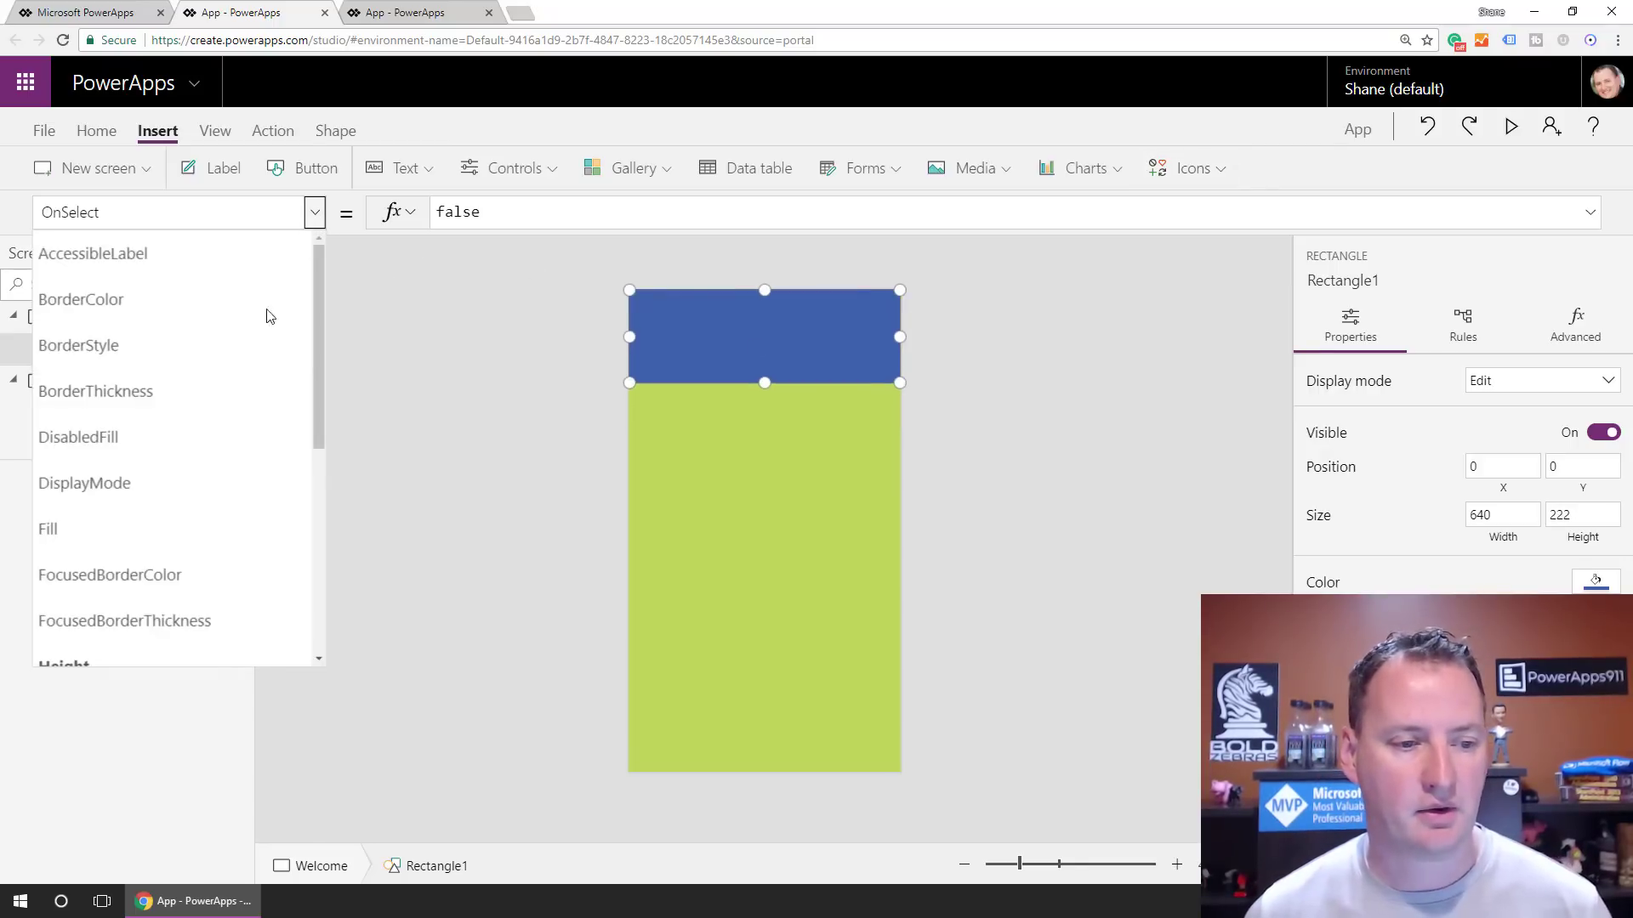
pyautogui.click(106, 529)
pyautogui.moveTo(628, 214); pyautogui.dragTo(390, 213)
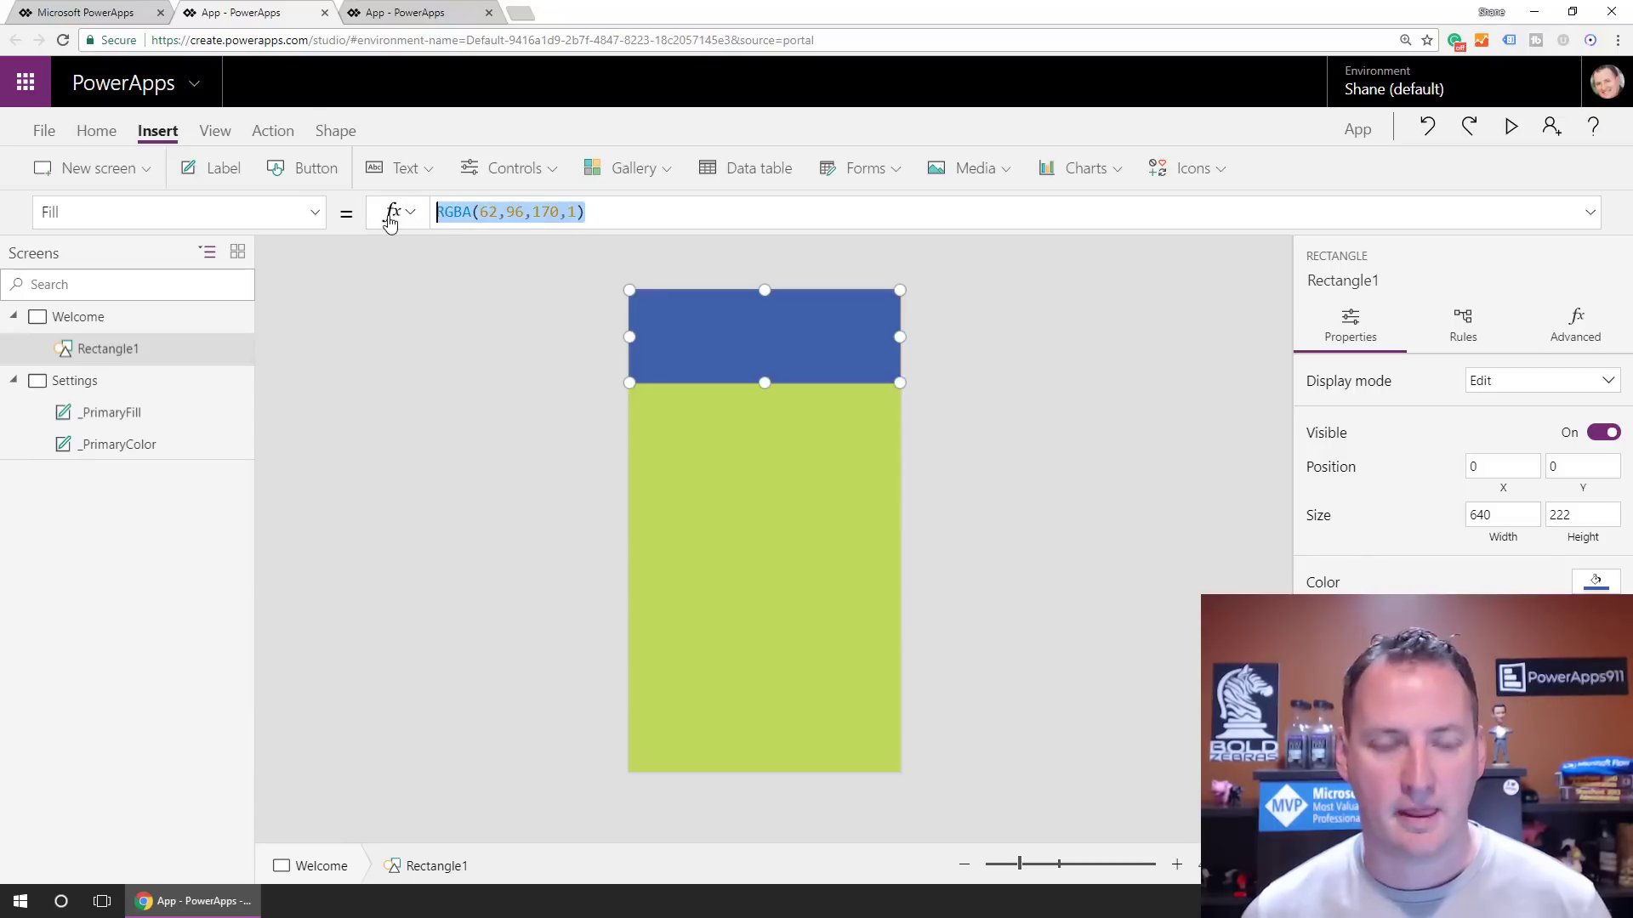
pyautogui.write('_PrimaryColor.col')
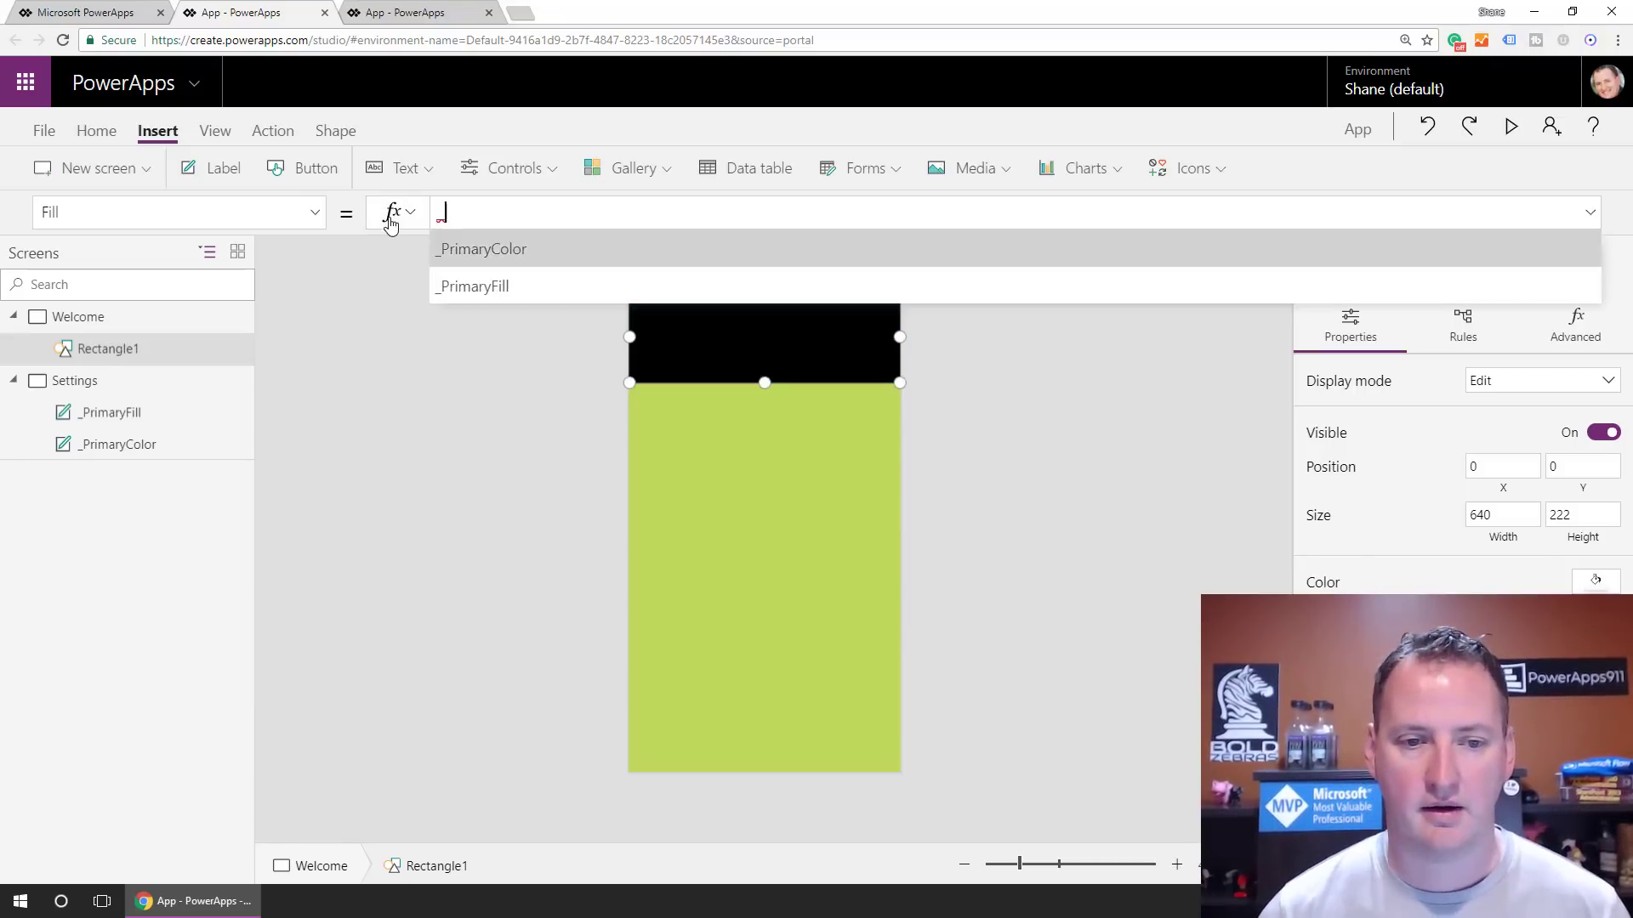
pyautogui.press('Tab')
pyautogui.write('.co')
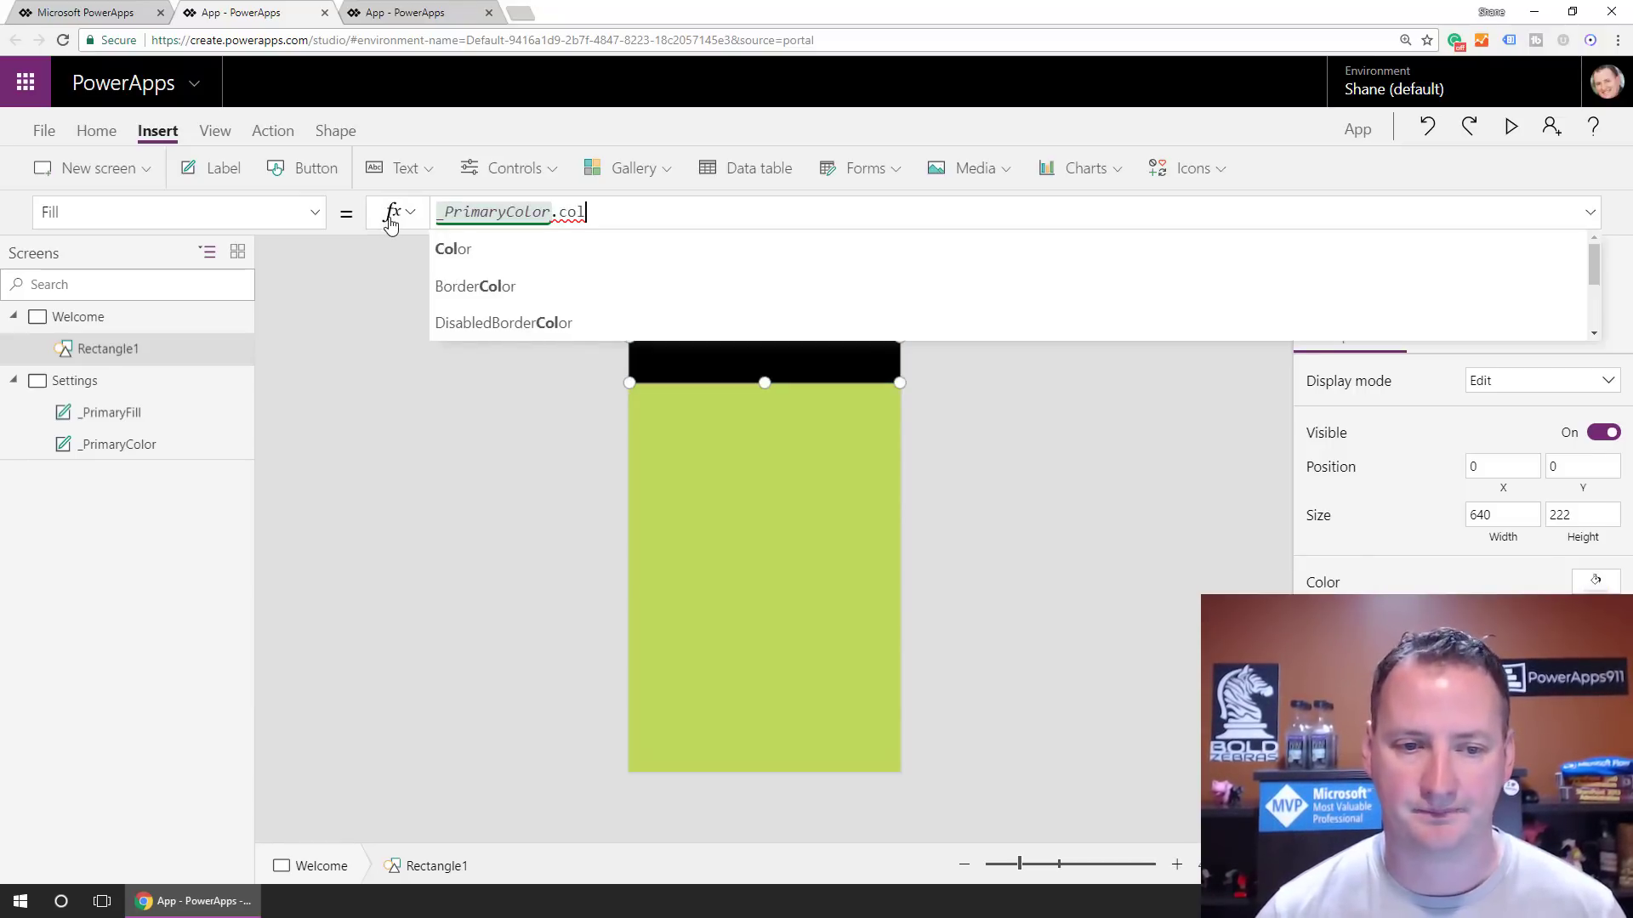
pyautogui.press('Tab')
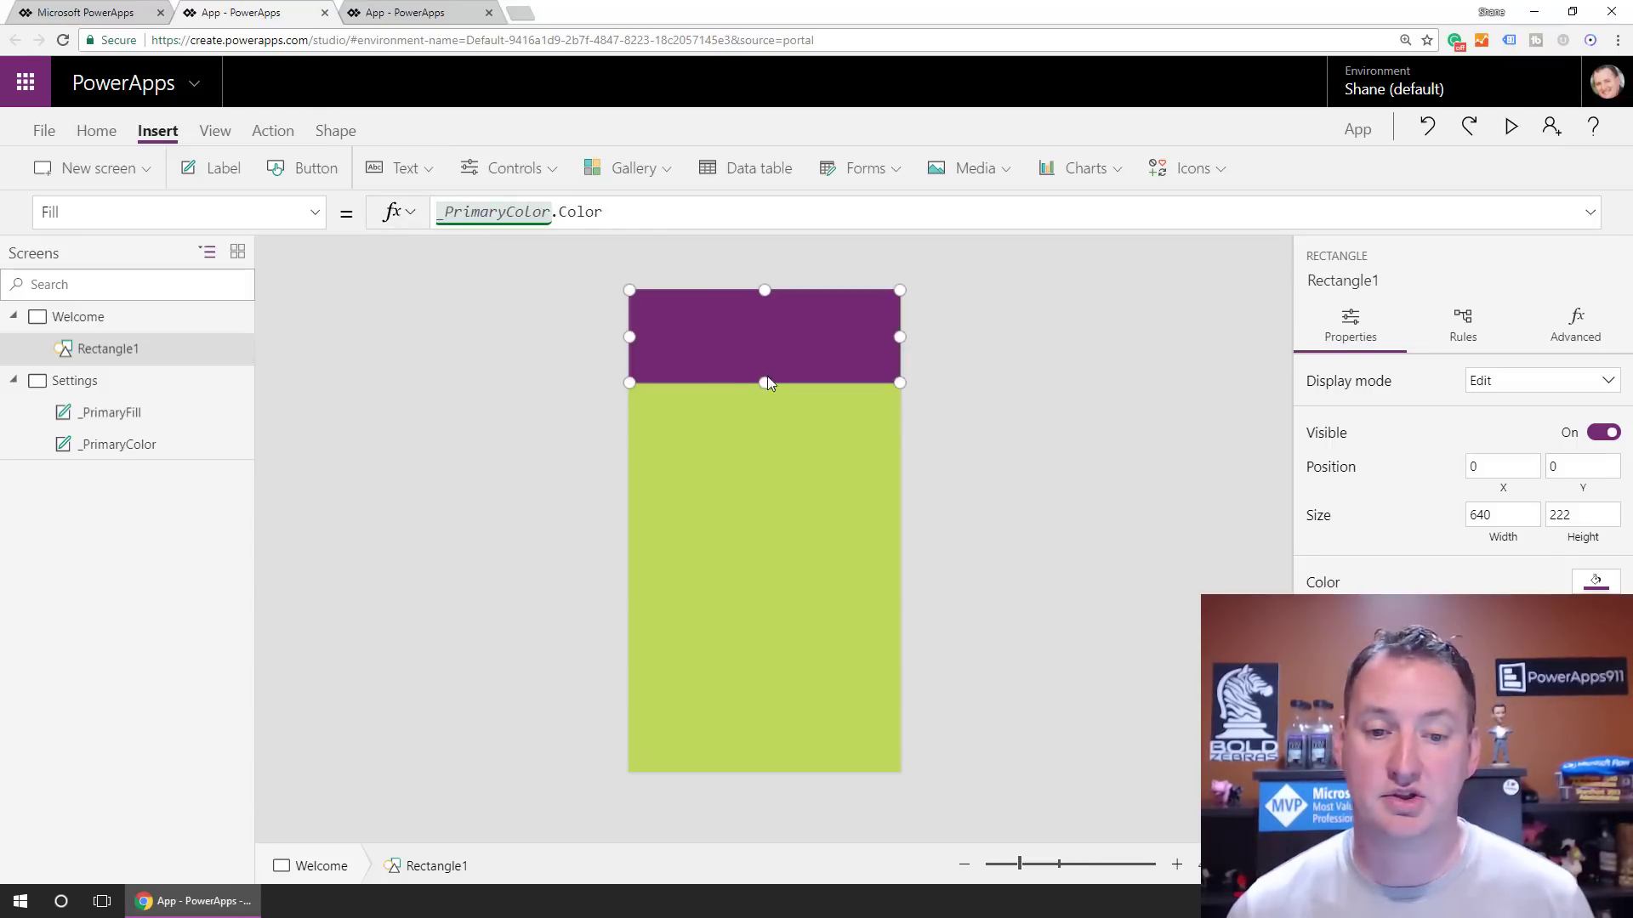
# Insert a label over the header rectangle and format its text as size 40, white and bold
pyautogui.click(212, 167)
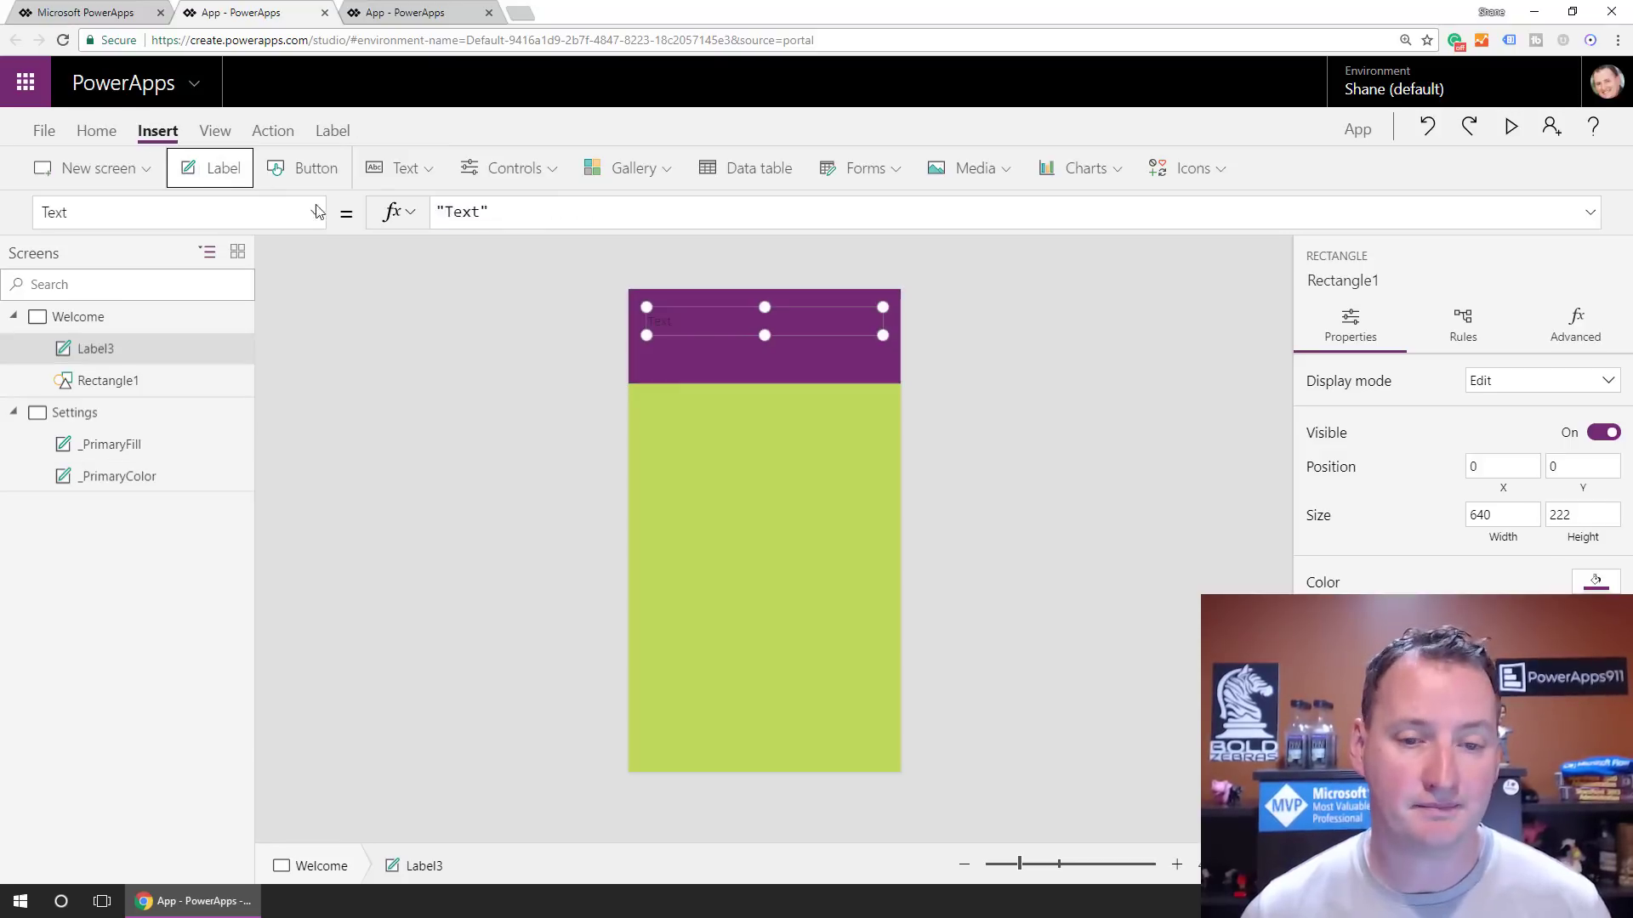
pyautogui.click(96, 130)
pyautogui.click(516, 167)
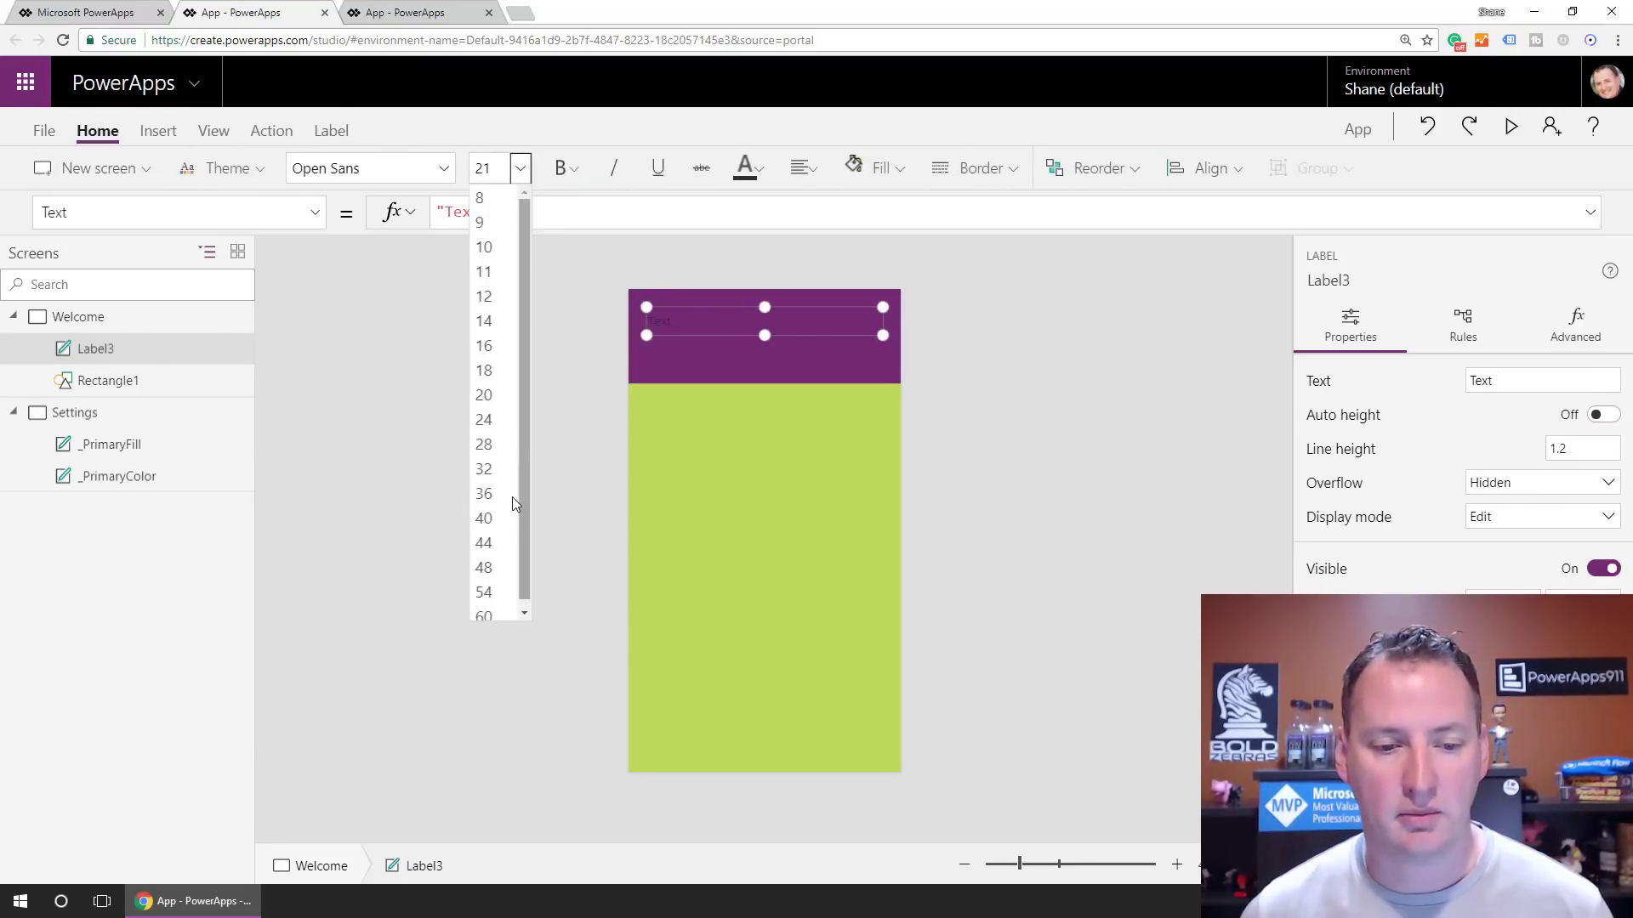
pyautogui.click(502, 520)
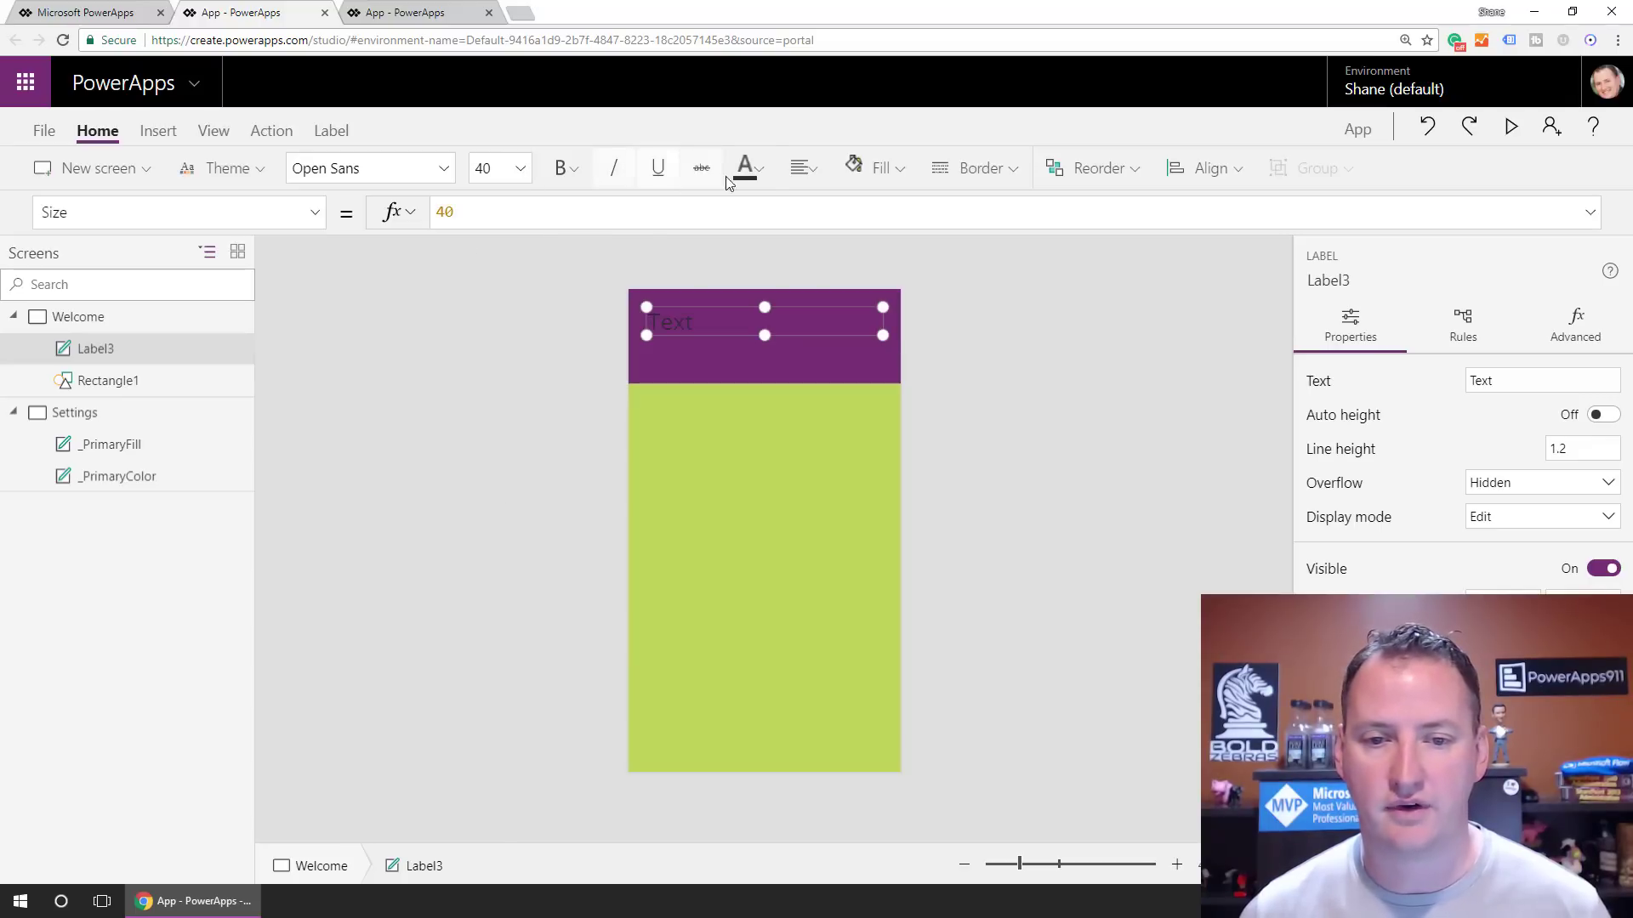
pyautogui.click(756, 170)
pyautogui.click(767, 308)
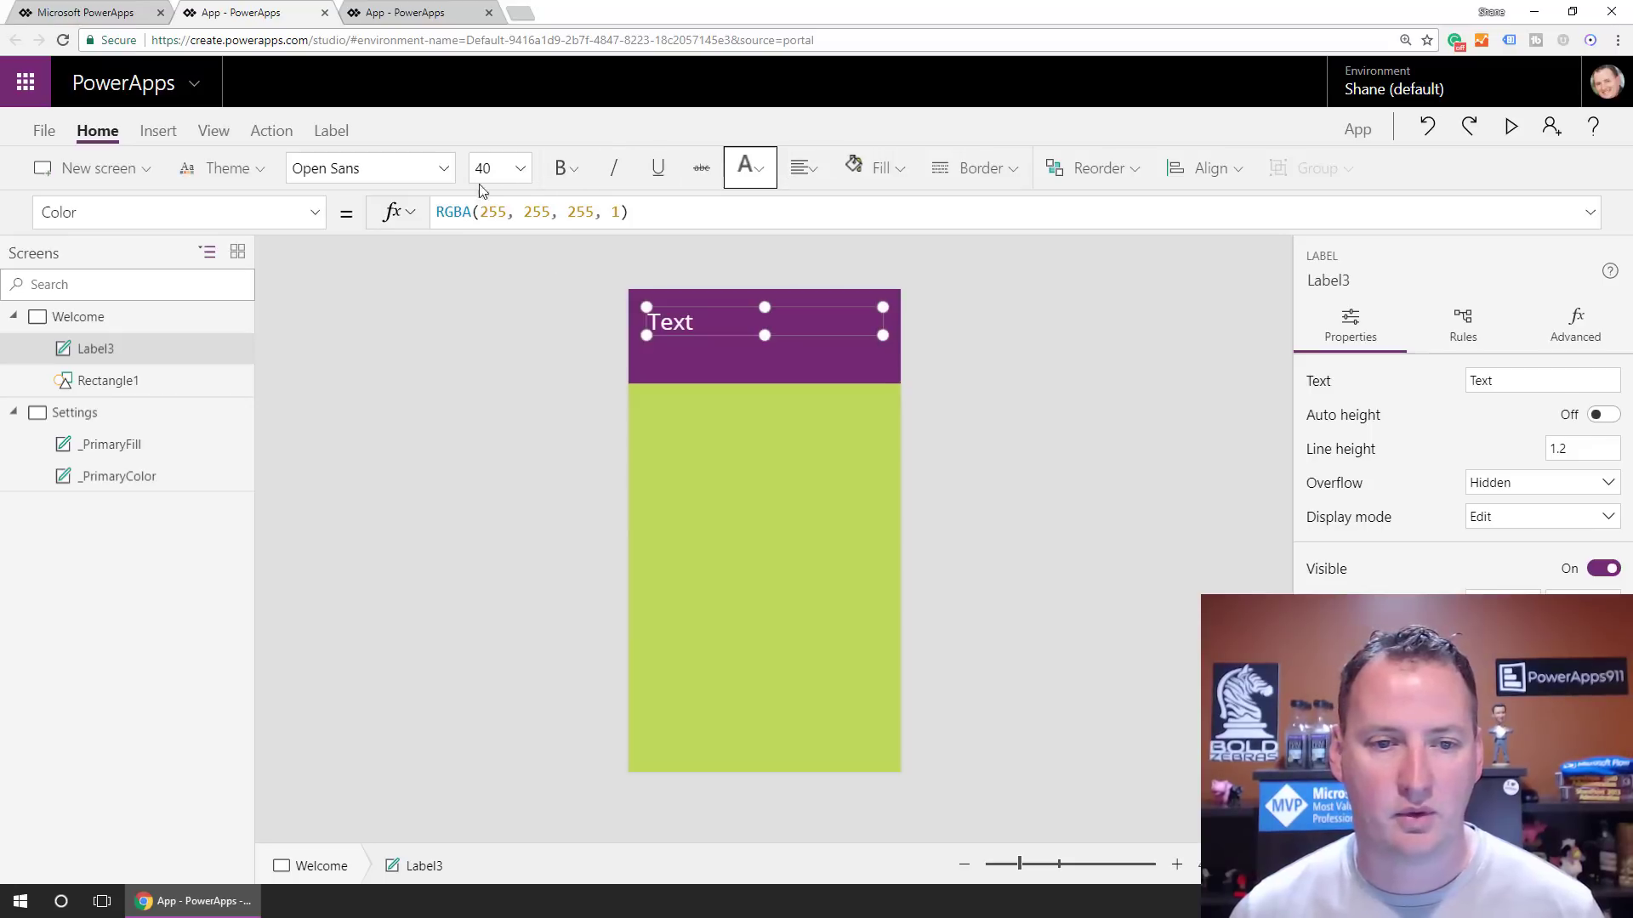
pyautogui.click(568, 170)
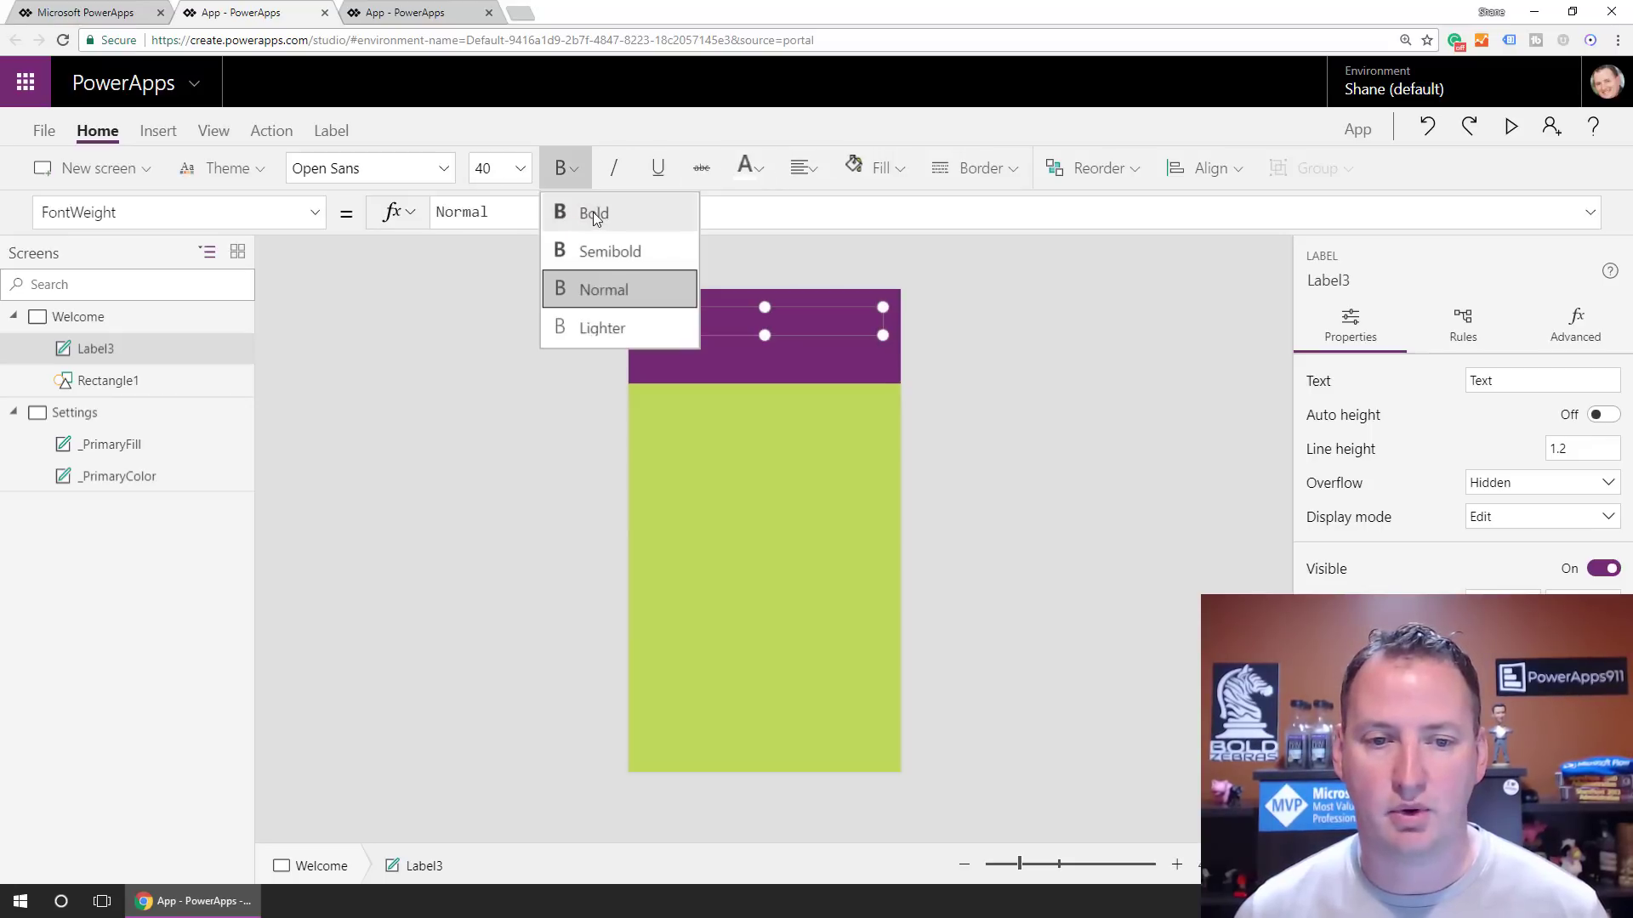
# Change the header label's text to "PowerApps911 Quiz"
pyautogui.click(728, 324)
pyautogui.doubleClick(706, 322)
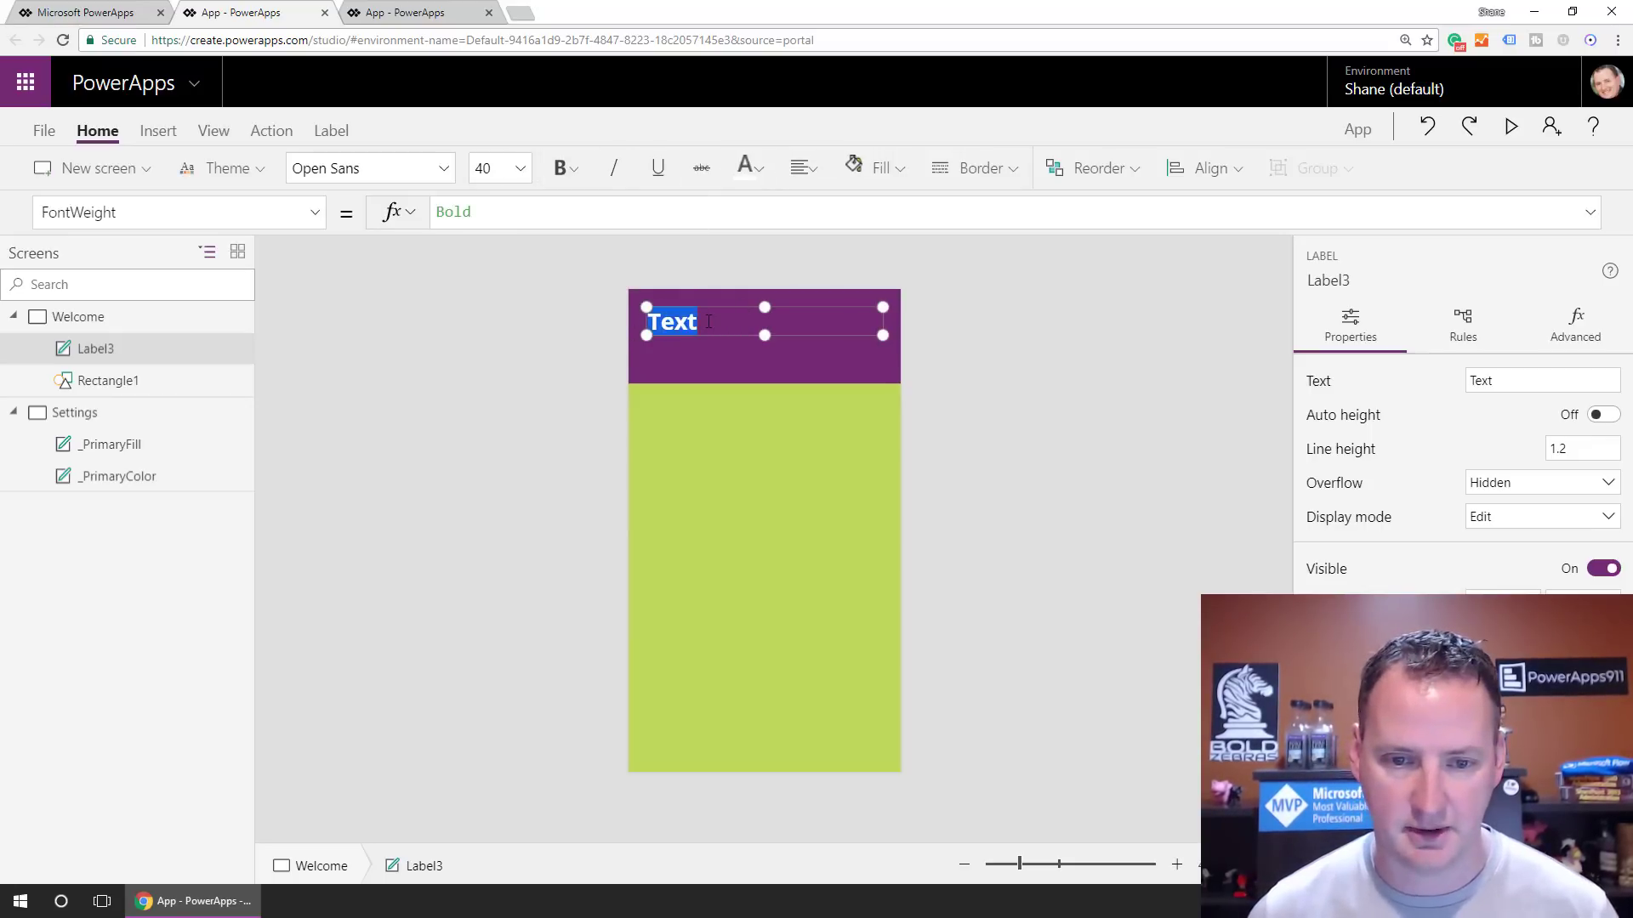
pyautogui.write('PowerA')
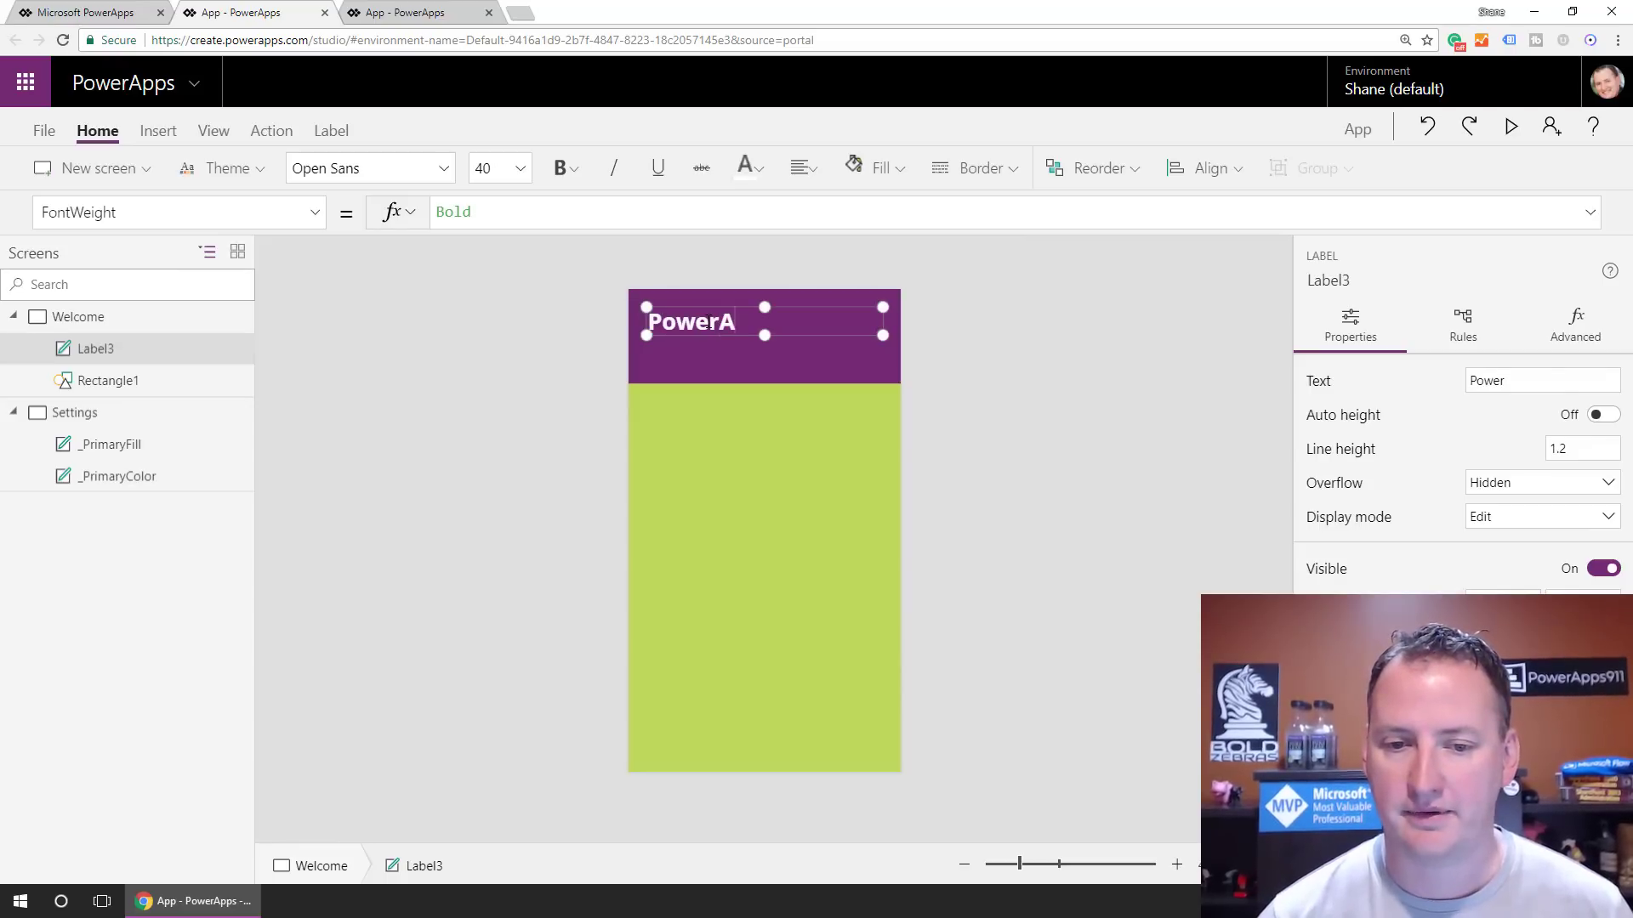
pyautogui.write('pps911 Quiz')
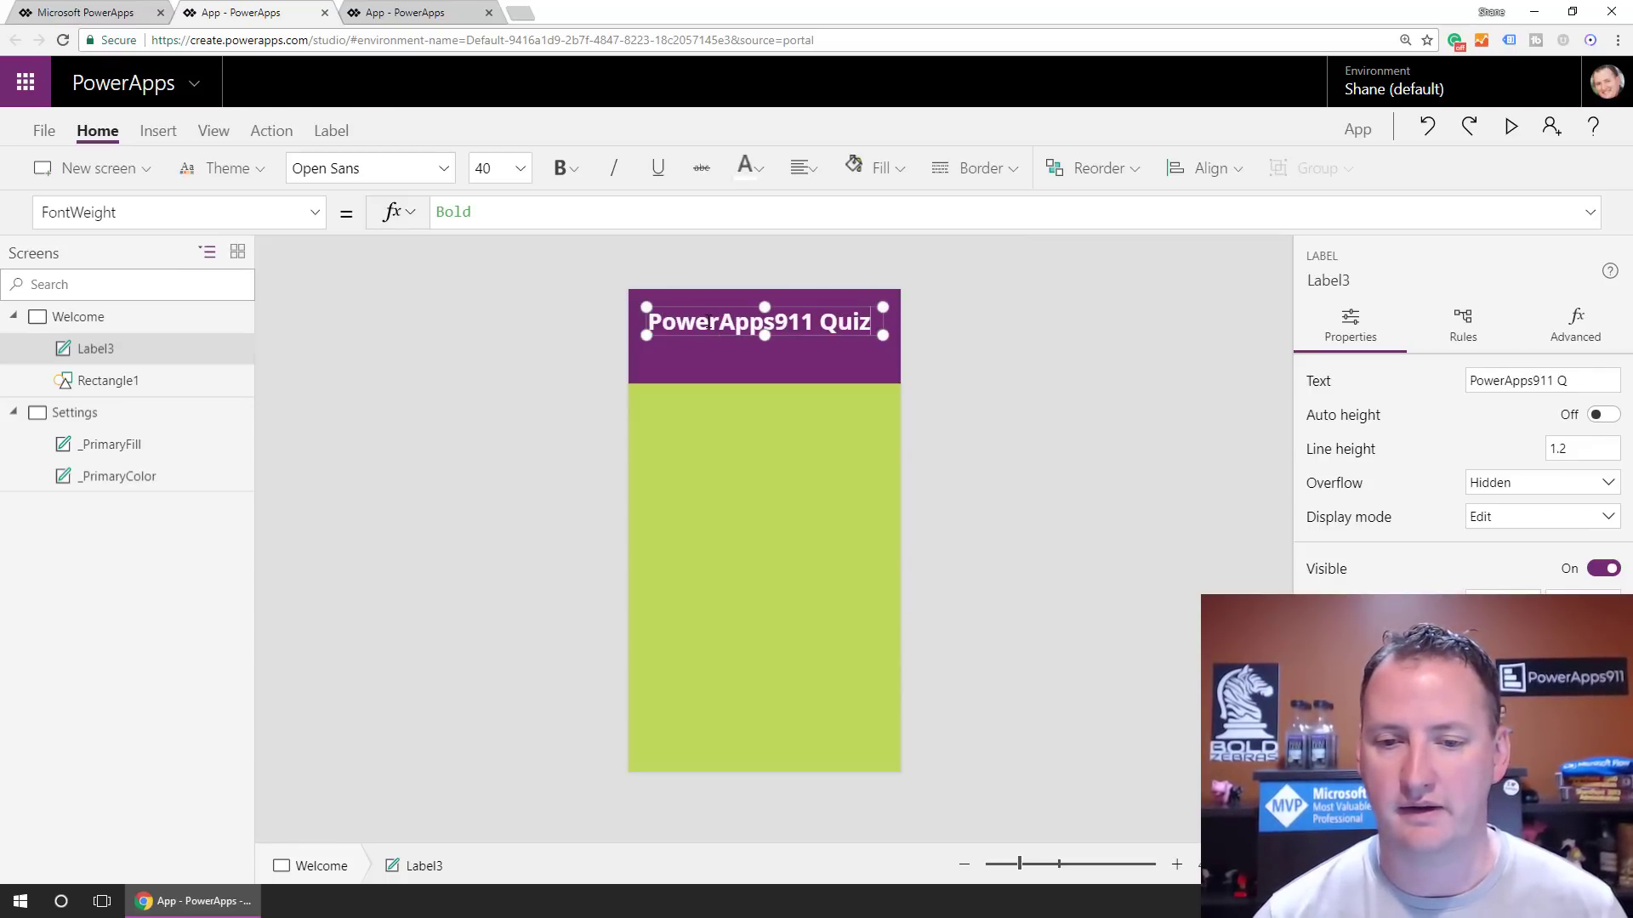
pyautogui.click(705, 531)
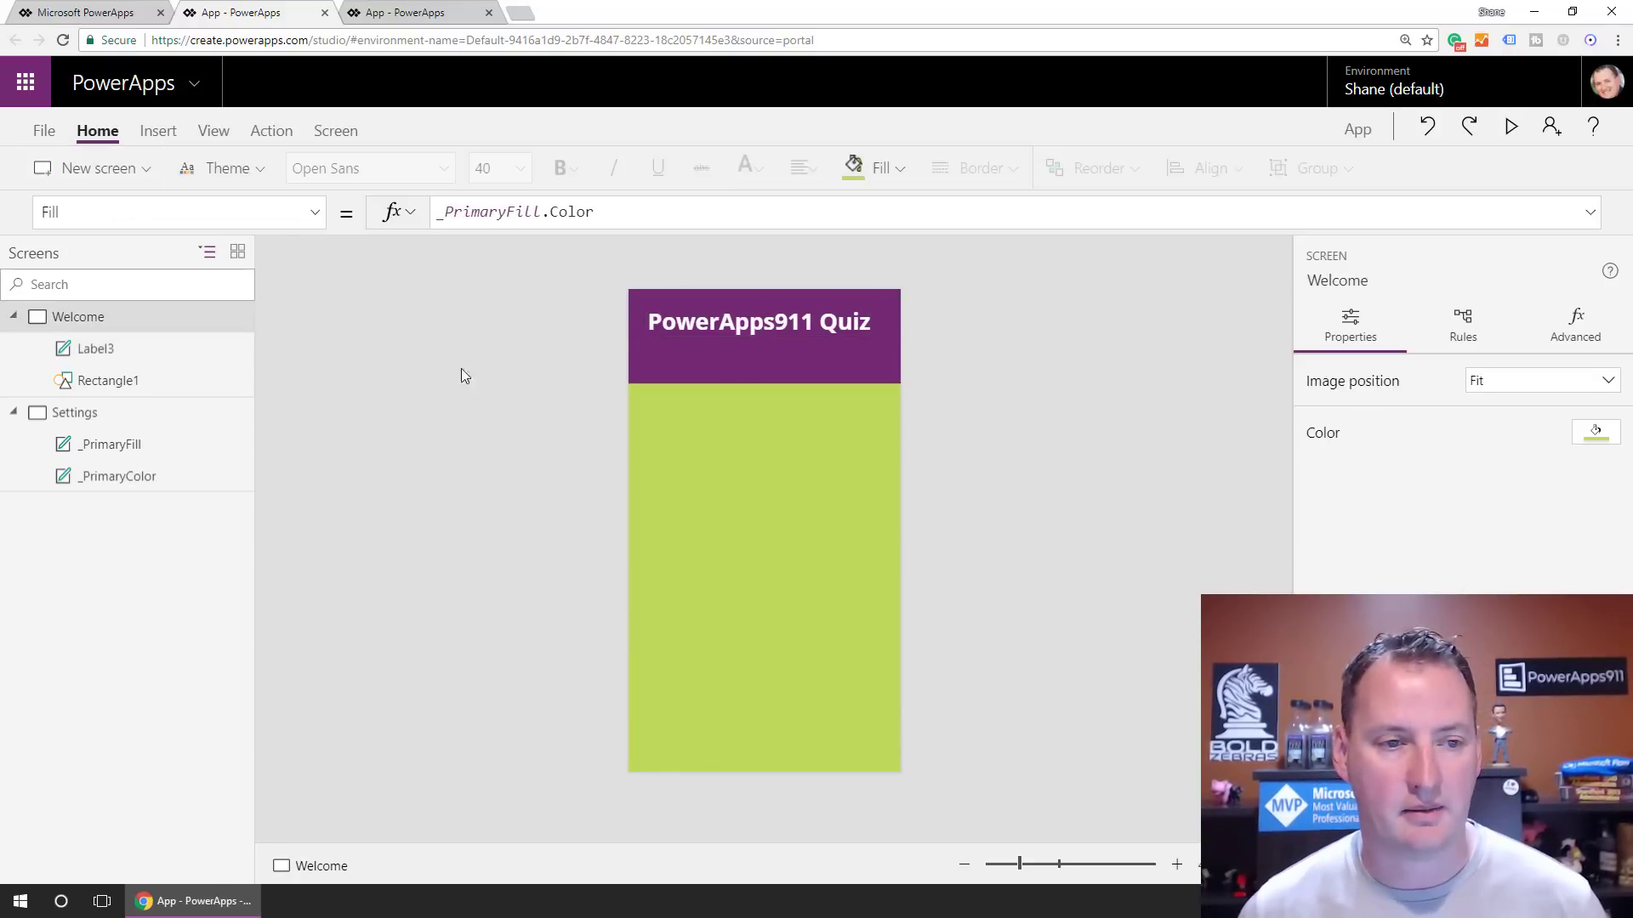
# Insert a button on the Welcome screen and place it horizontally centred near the screen's lower edge, at 180, 1008
pyautogui.click(170, 134)
pyautogui.click(307, 169)
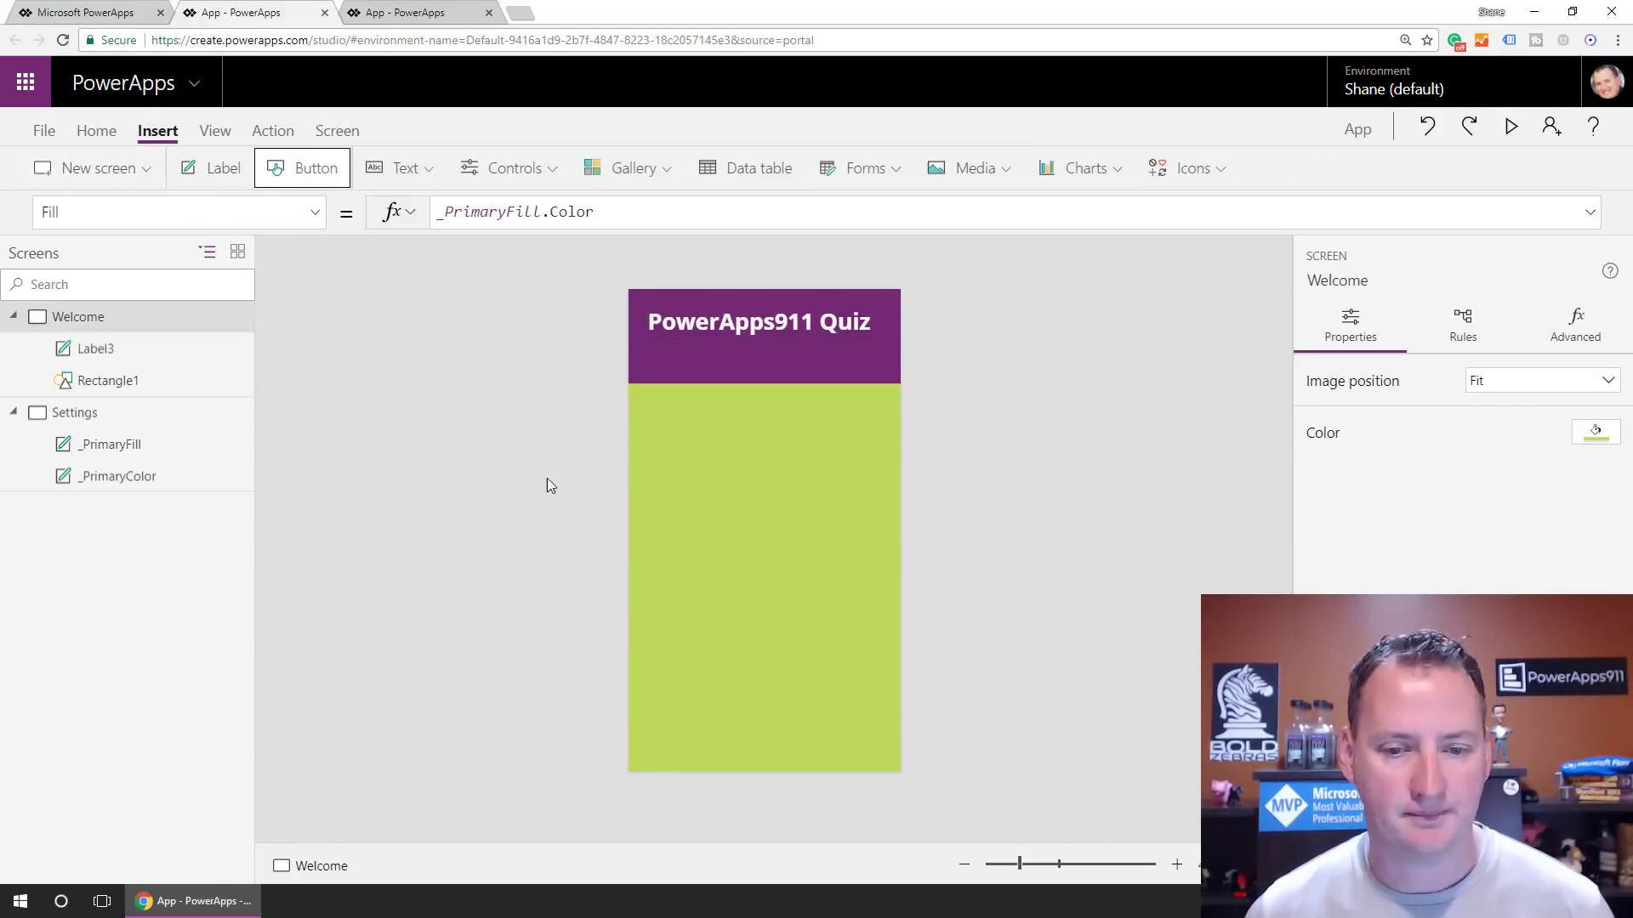
pyautogui.moveTo(712, 332); pyautogui.dragTo(763, 735)
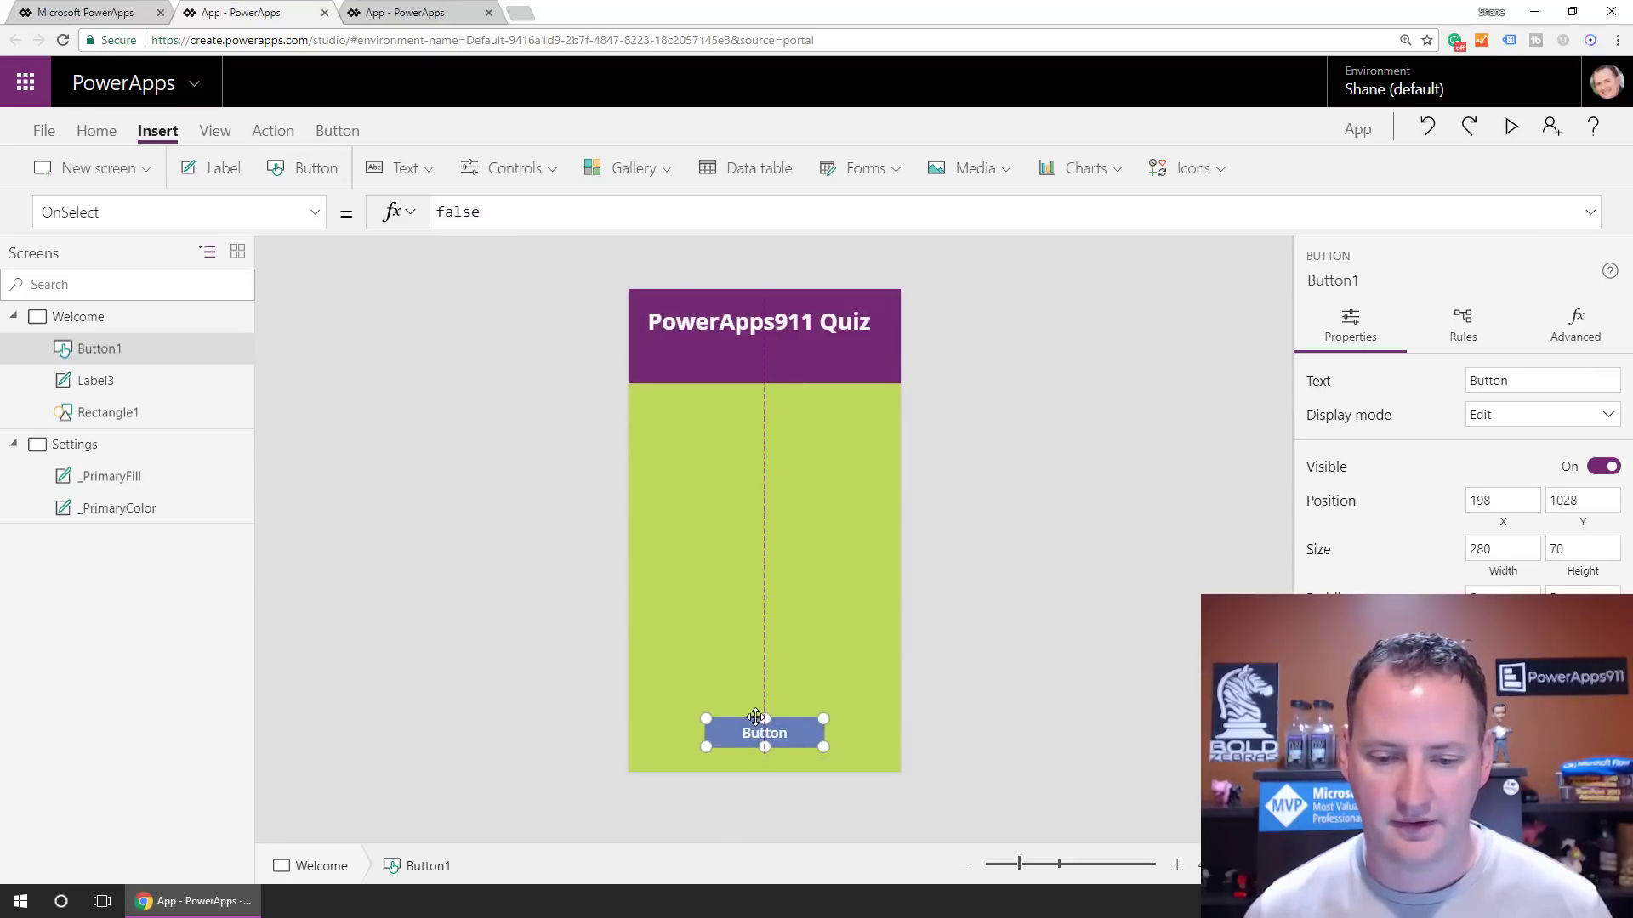
# Set the Fill property of the Welcome screen's button to _PrimaryColor.Color
pyautogui.click(314, 212)
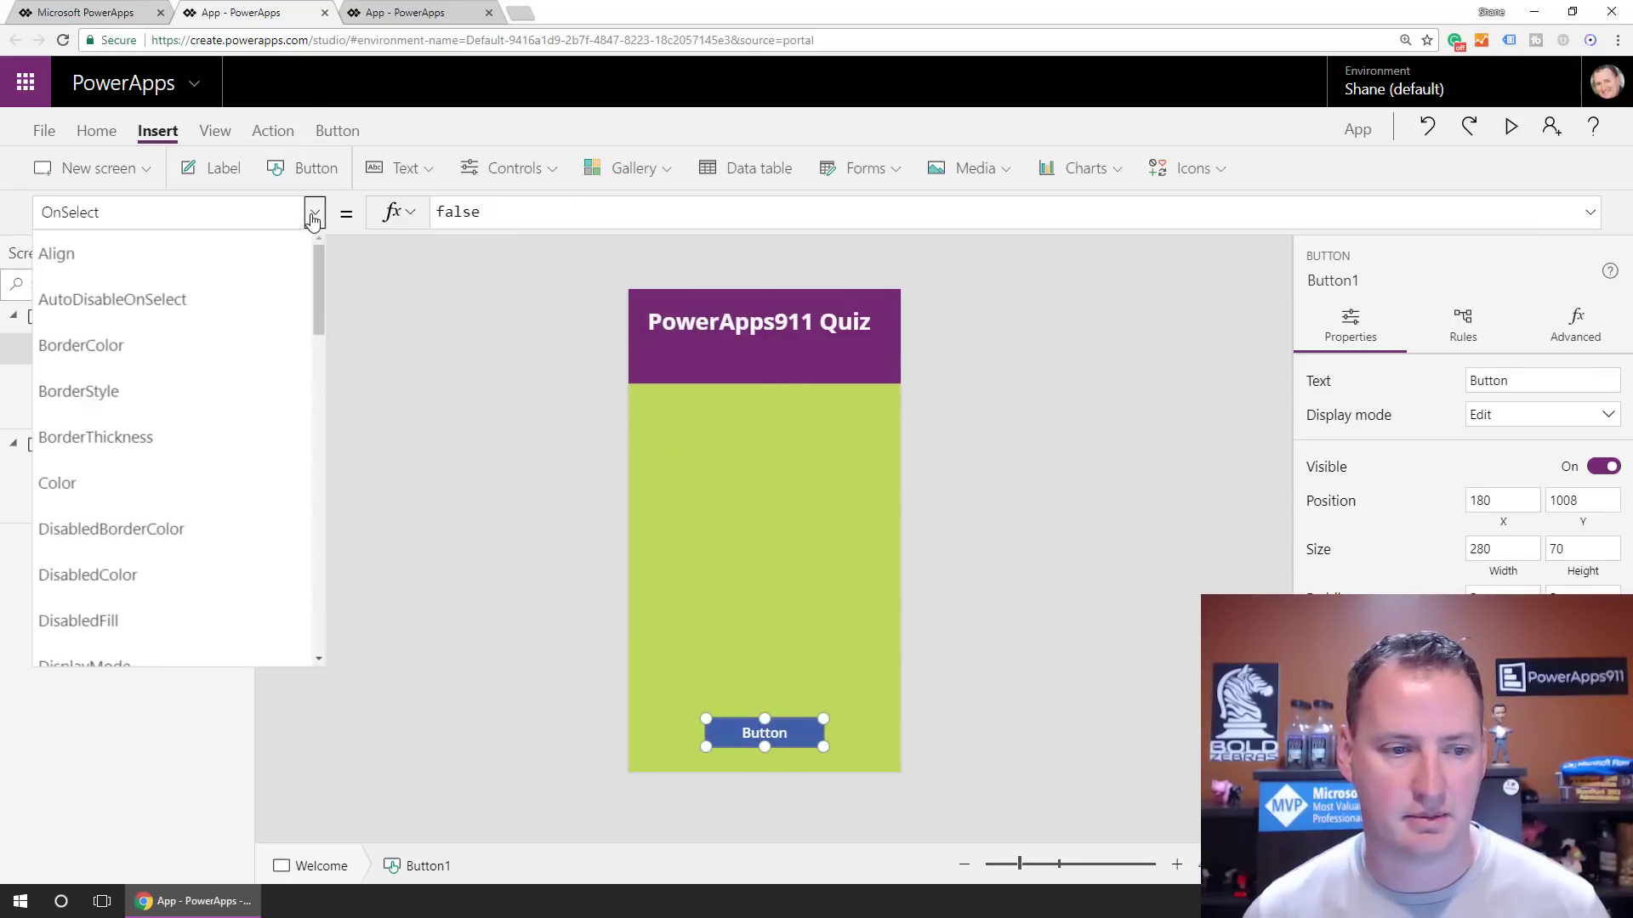
pyautogui.scroll(-4, 127, 561)
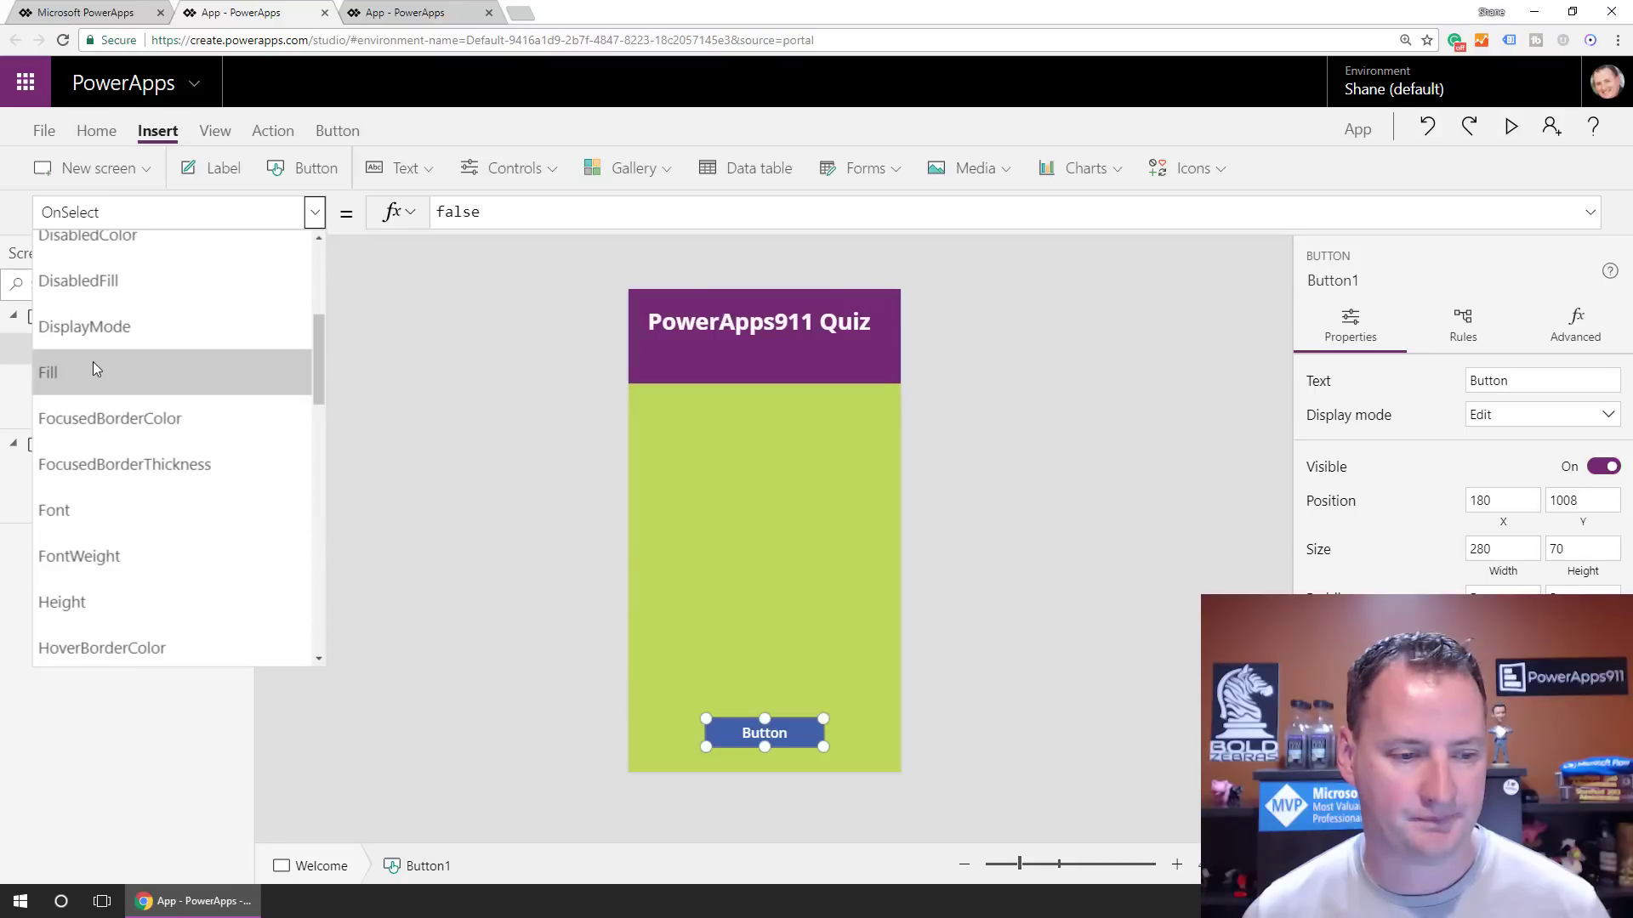
pyautogui.click(94, 368)
pyautogui.moveTo(625, 211); pyautogui.dragTo(401, 219)
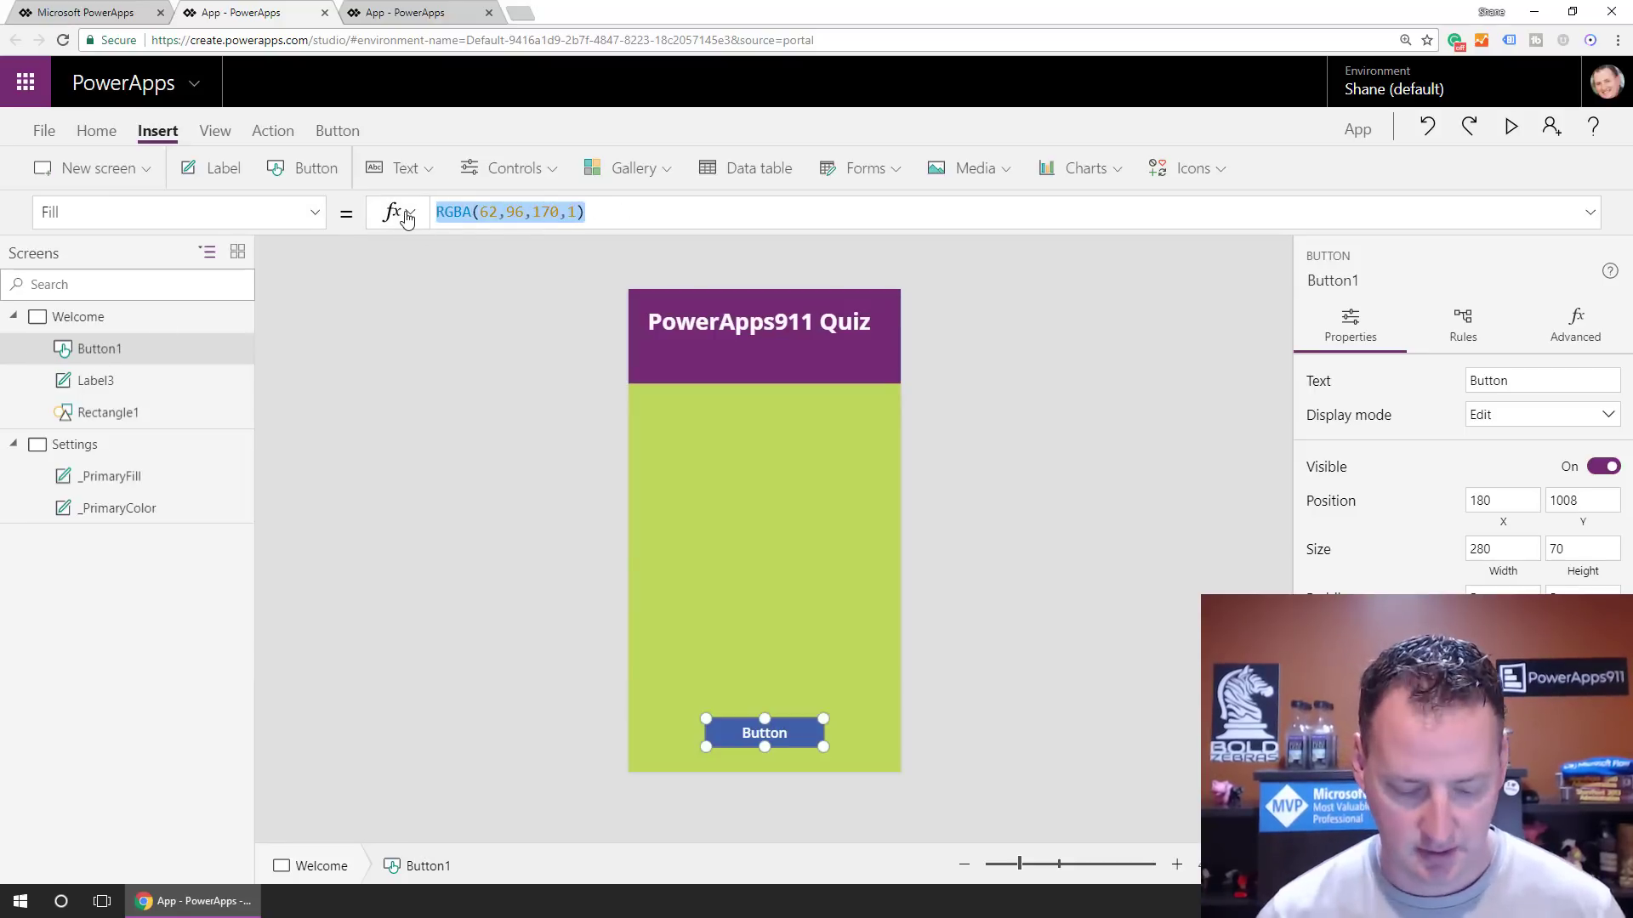
pyautogui.write('P')
pyautogui.press('BackSpace')
pyautogui.write('_PrimaryColor.')
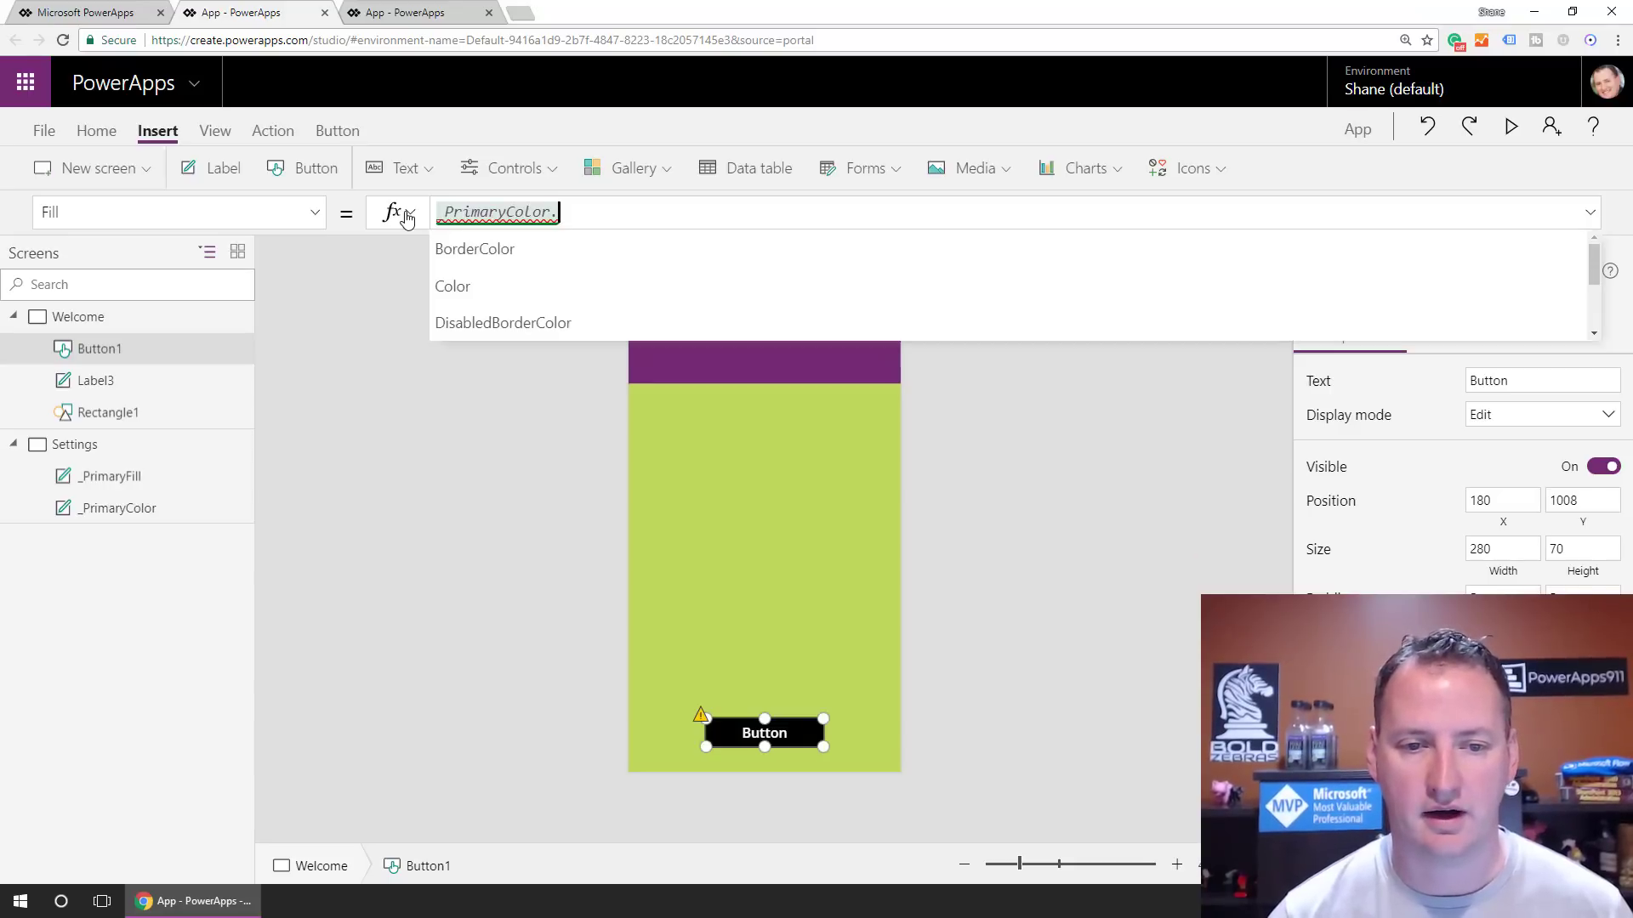
pyautogui.write('color')
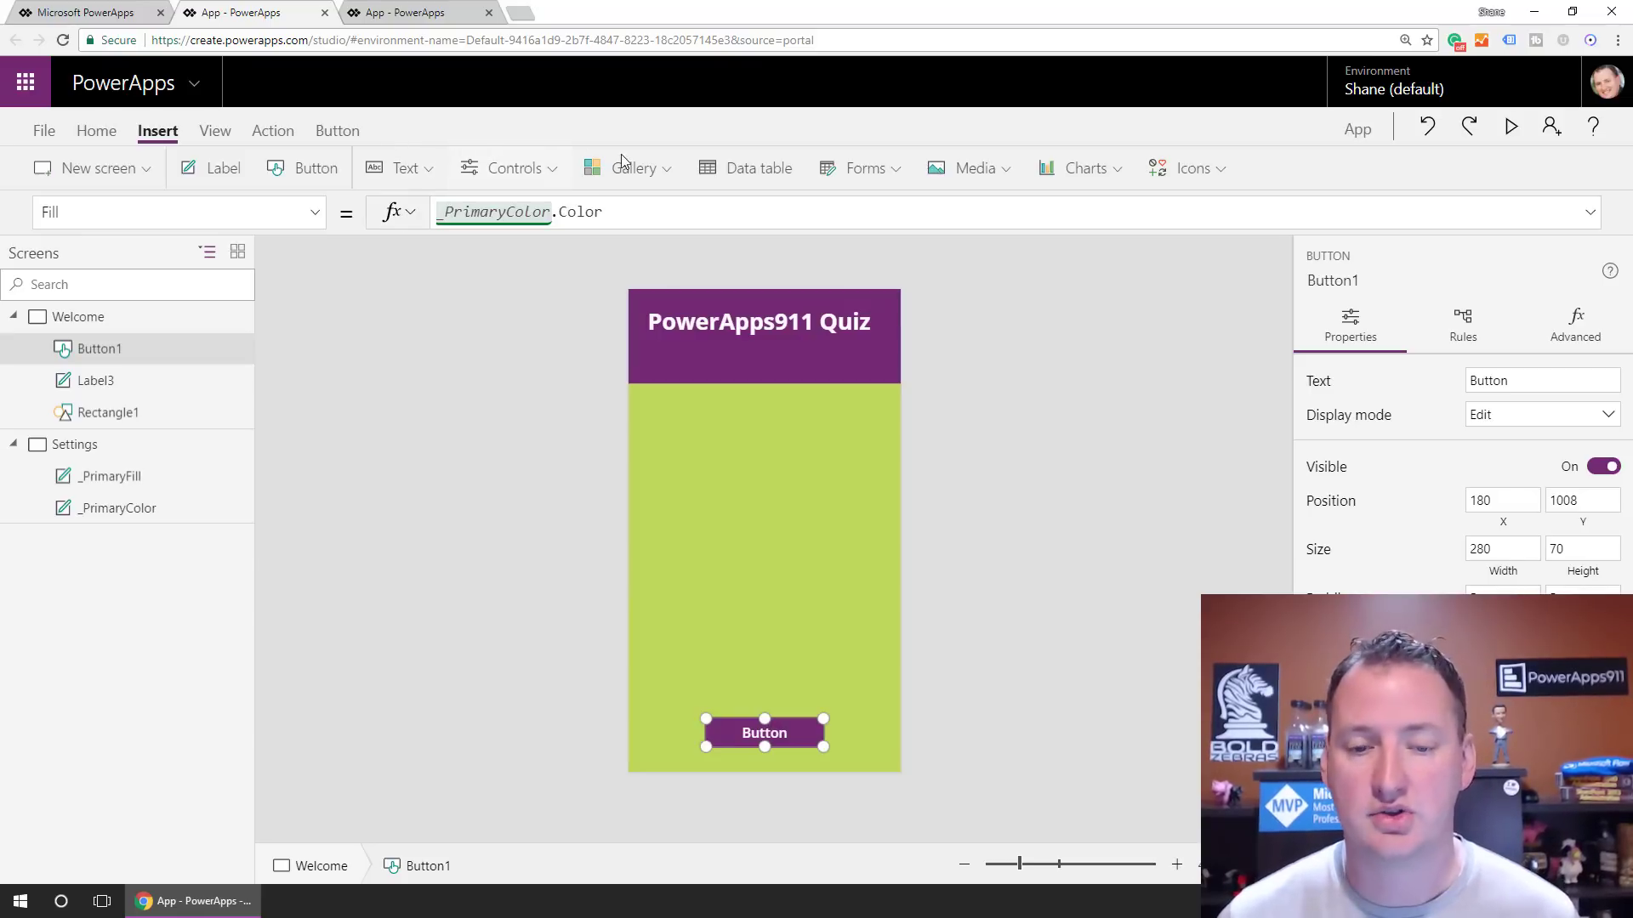
# Duplicate the Welcome screen and rename the copy Question1
pyautogui.click(765, 549)
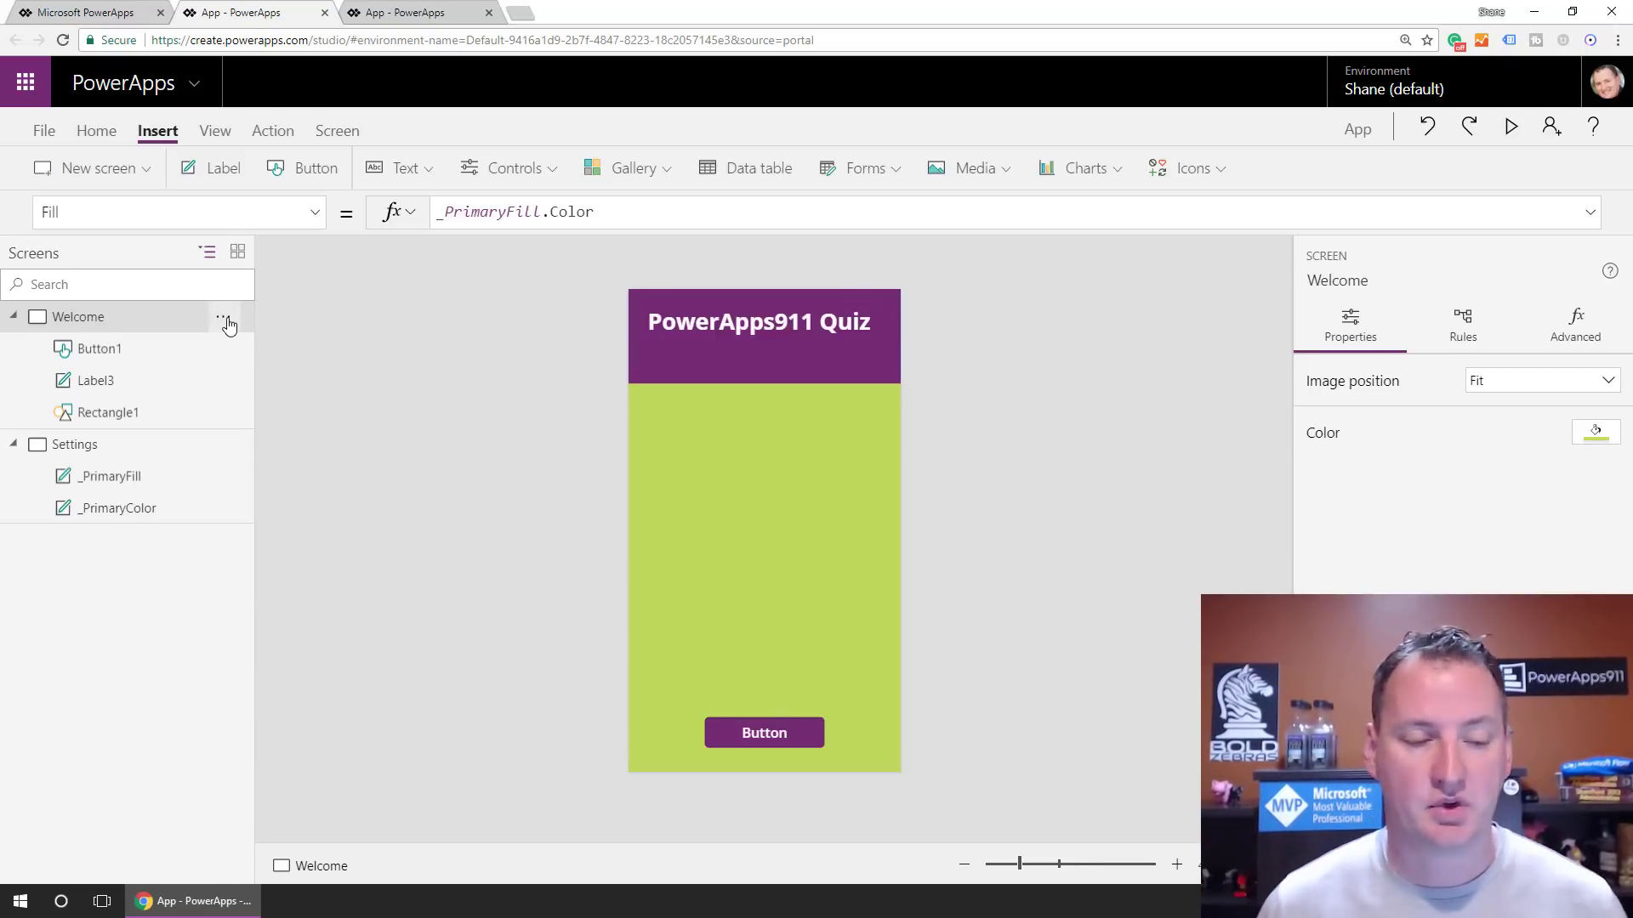
pyautogui.click(224, 319)
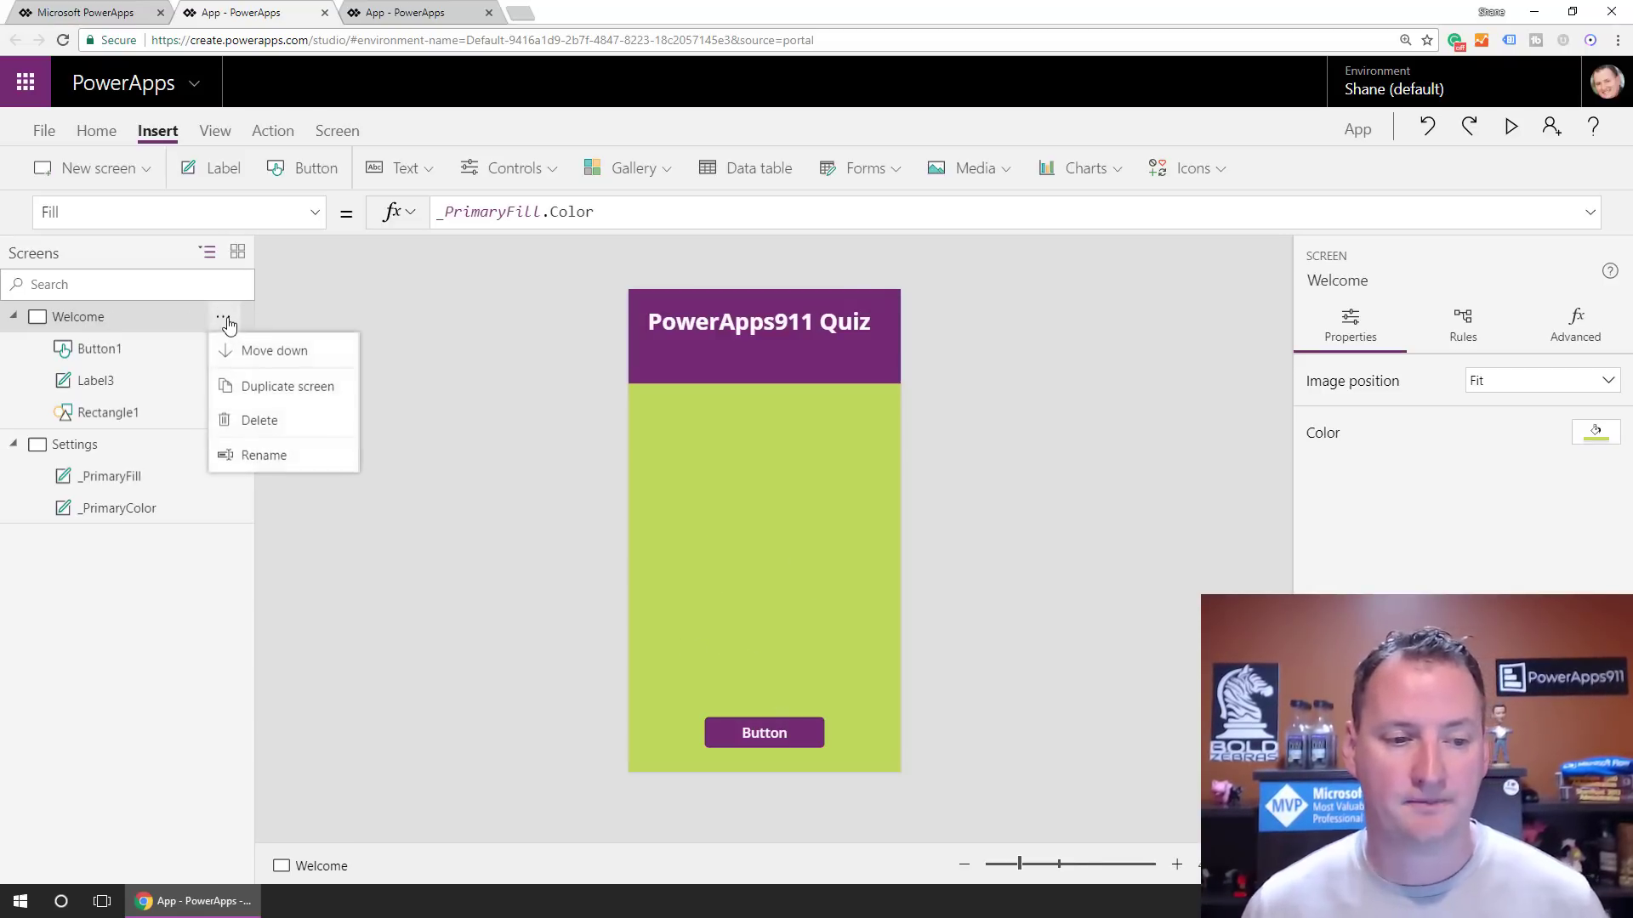
pyautogui.click(288, 388)
pyautogui.doubleClick(112, 446)
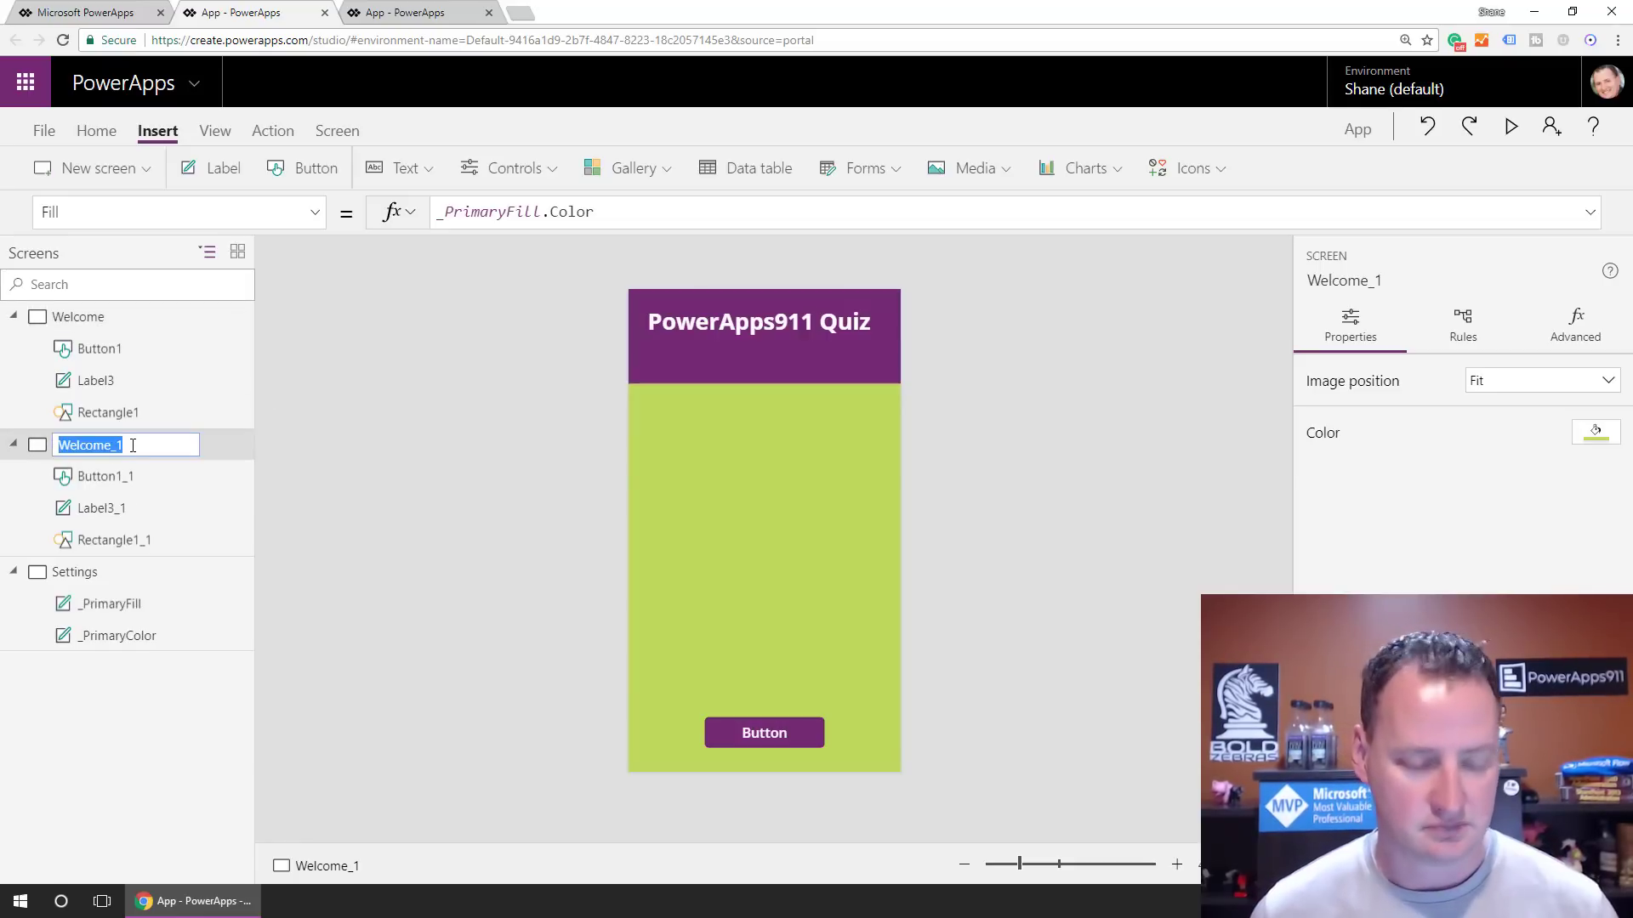
pyautogui.write('Question')
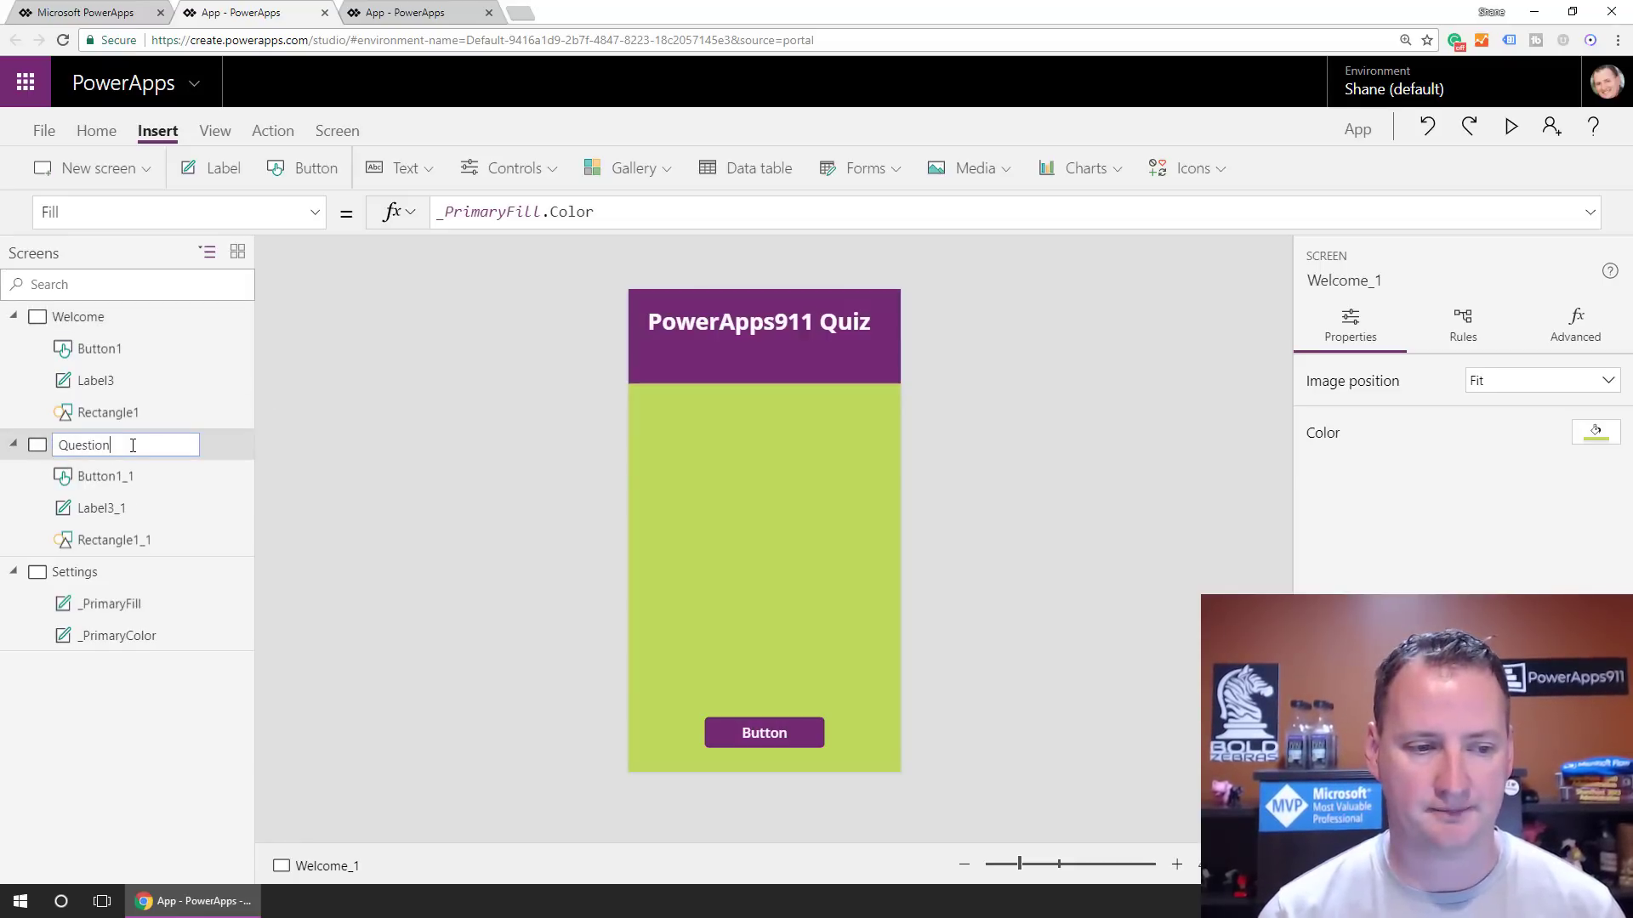
pyautogui.write('1')
pyautogui.press('Return')
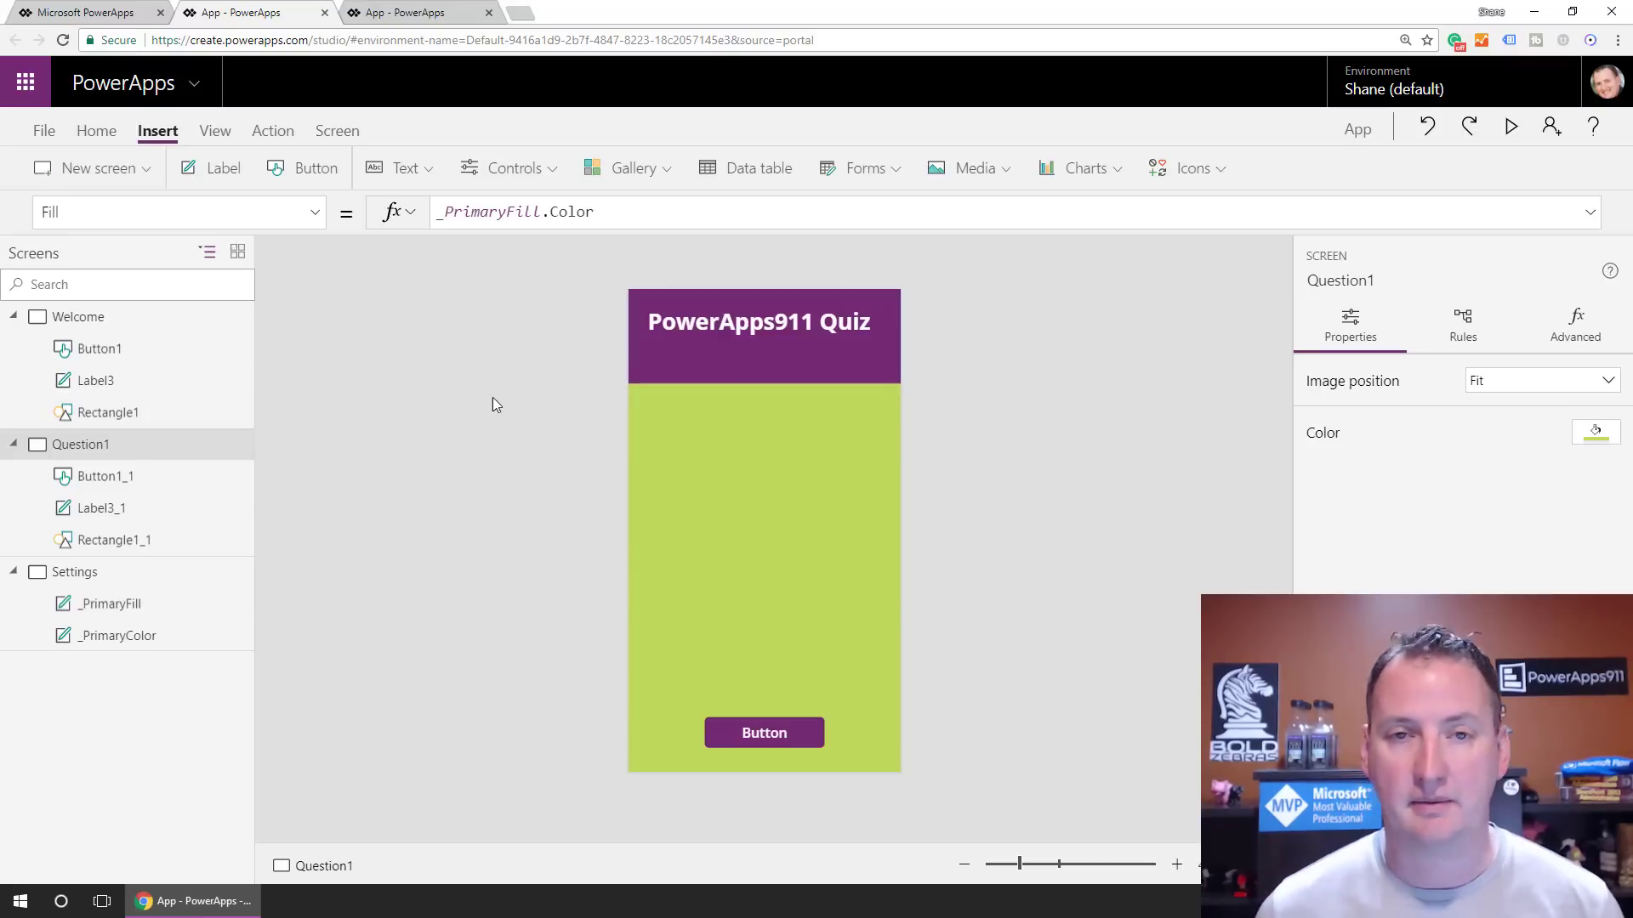
# Replace the header label's text on the Question1 screen with "Question 1"
pyautogui.doubleClick(769, 326)
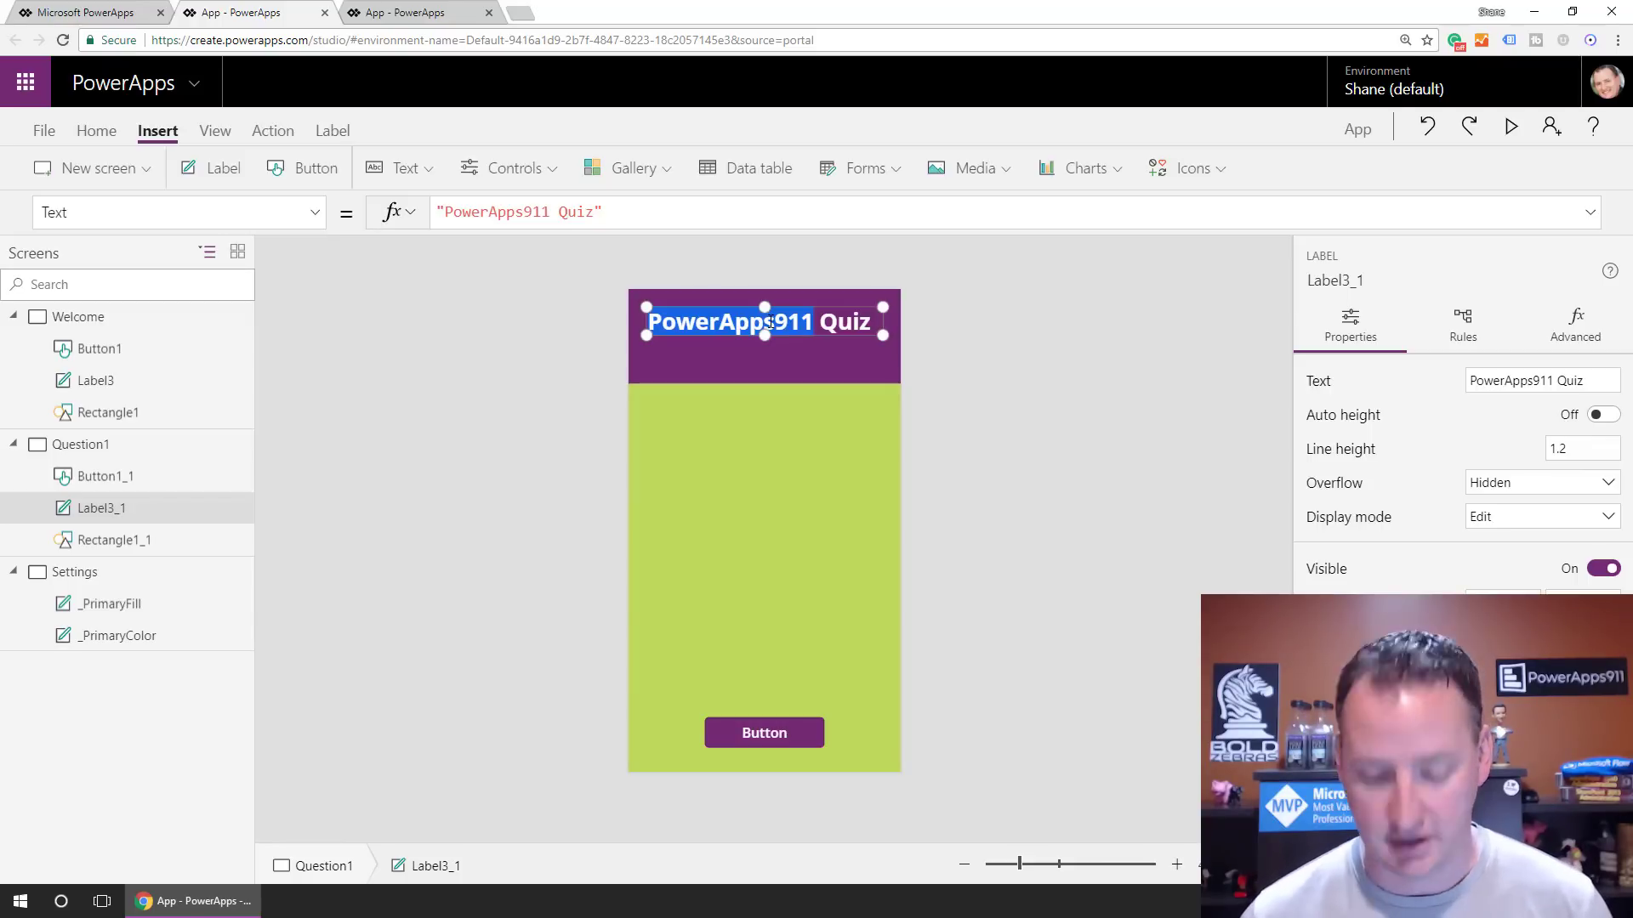
pyautogui.press('Delete')
pyautogui.press('Delete')
pyautogui.press('Delete')
pyautogui.press('Delete')
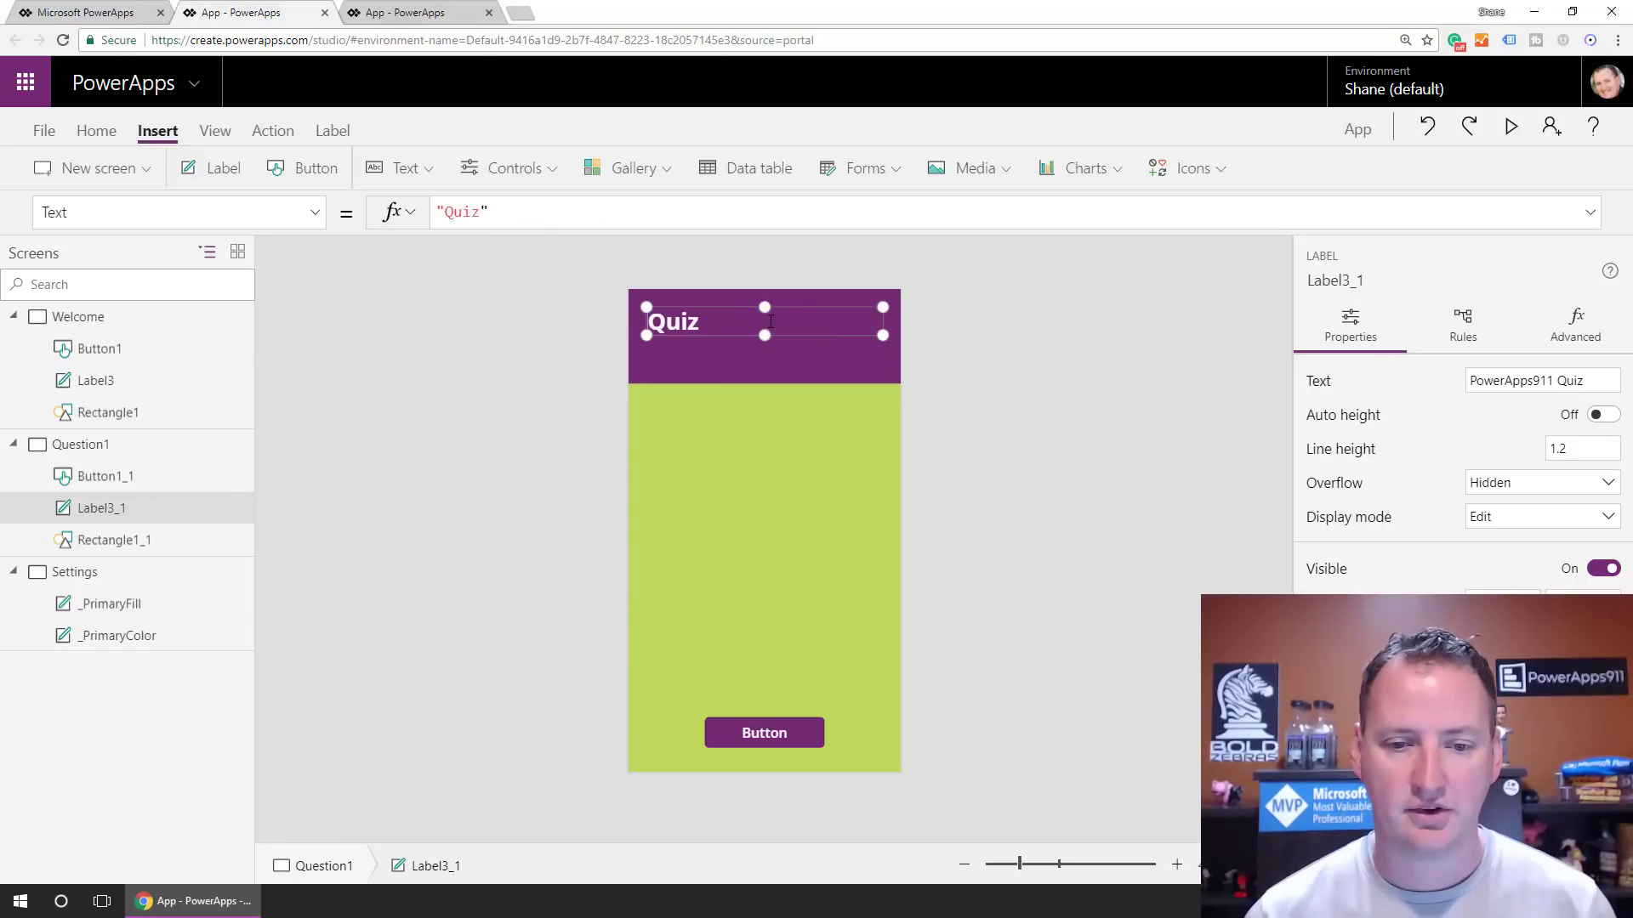
pyautogui.press('Delete')
pyautogui.press('Delete')
pyautogui.write('Question 1')
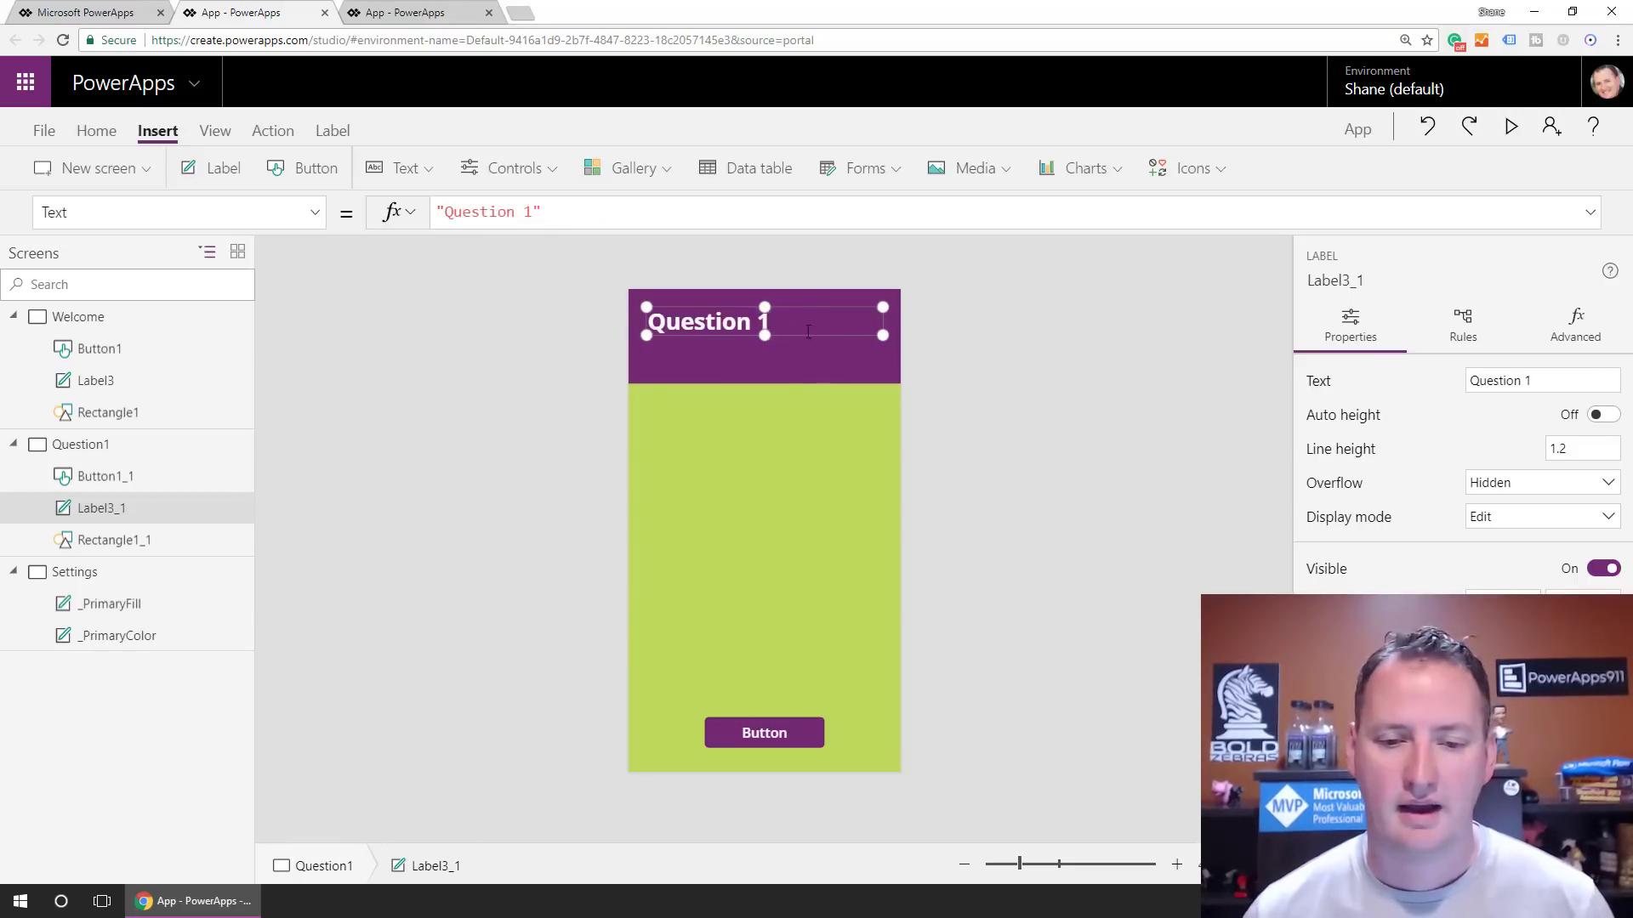
pyautogui.click(738, 416)
# Using the finished app's Question1 screen as reference, insert a toggle on the new Question1 screen and enlarge it below the header at 56, 364
pyautogui.click(391, 8)
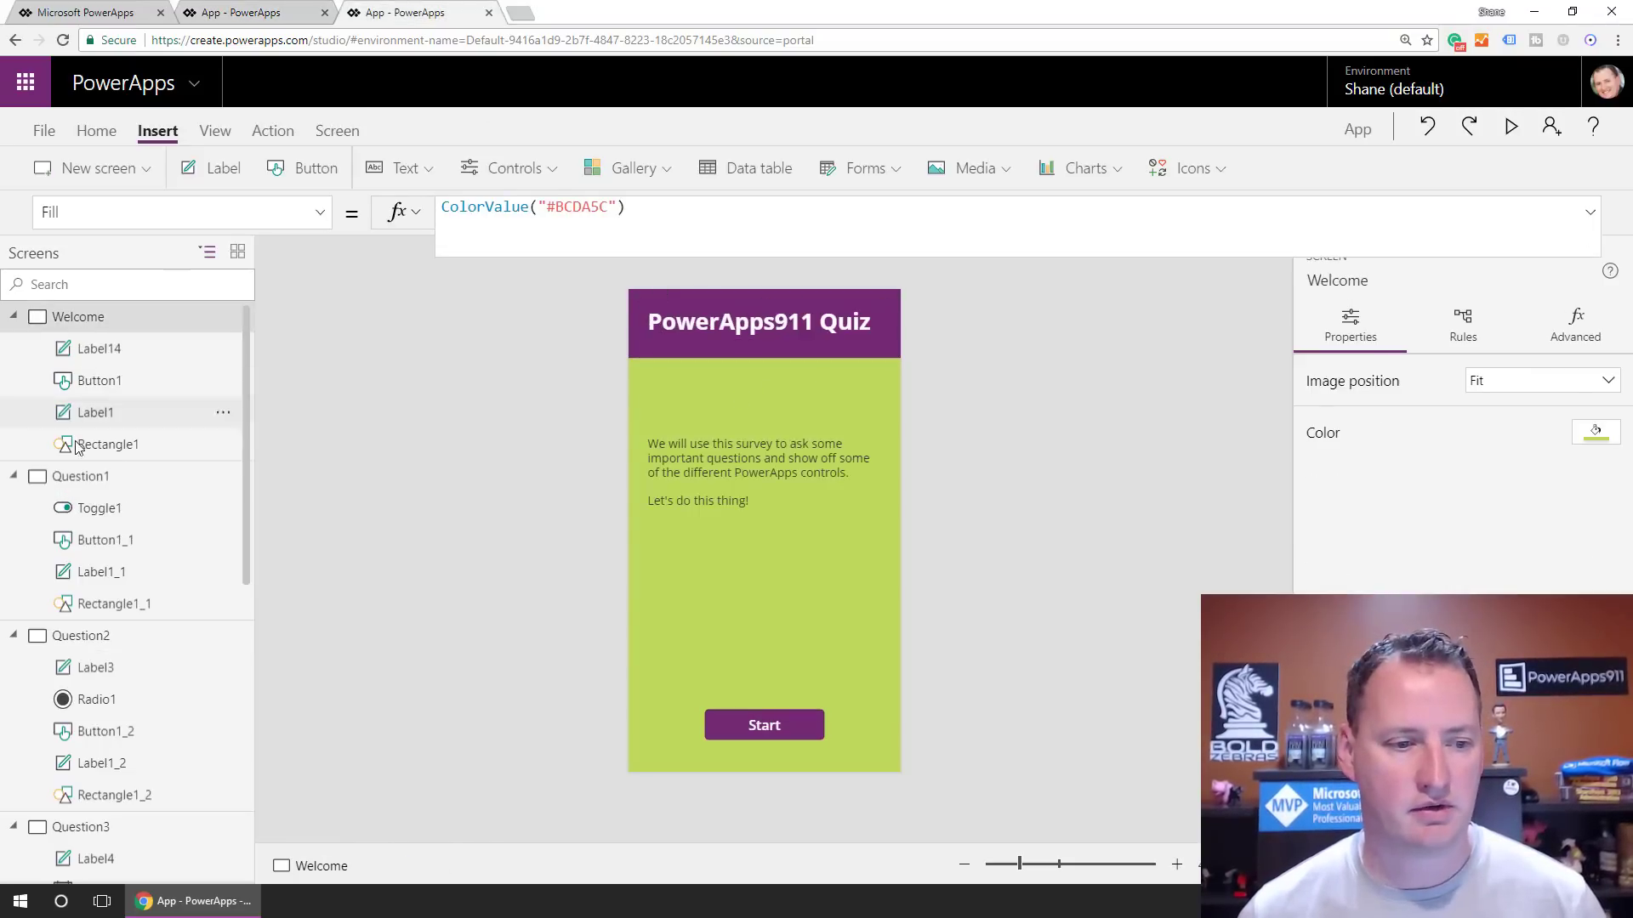
pyautogui.click(71, 476)
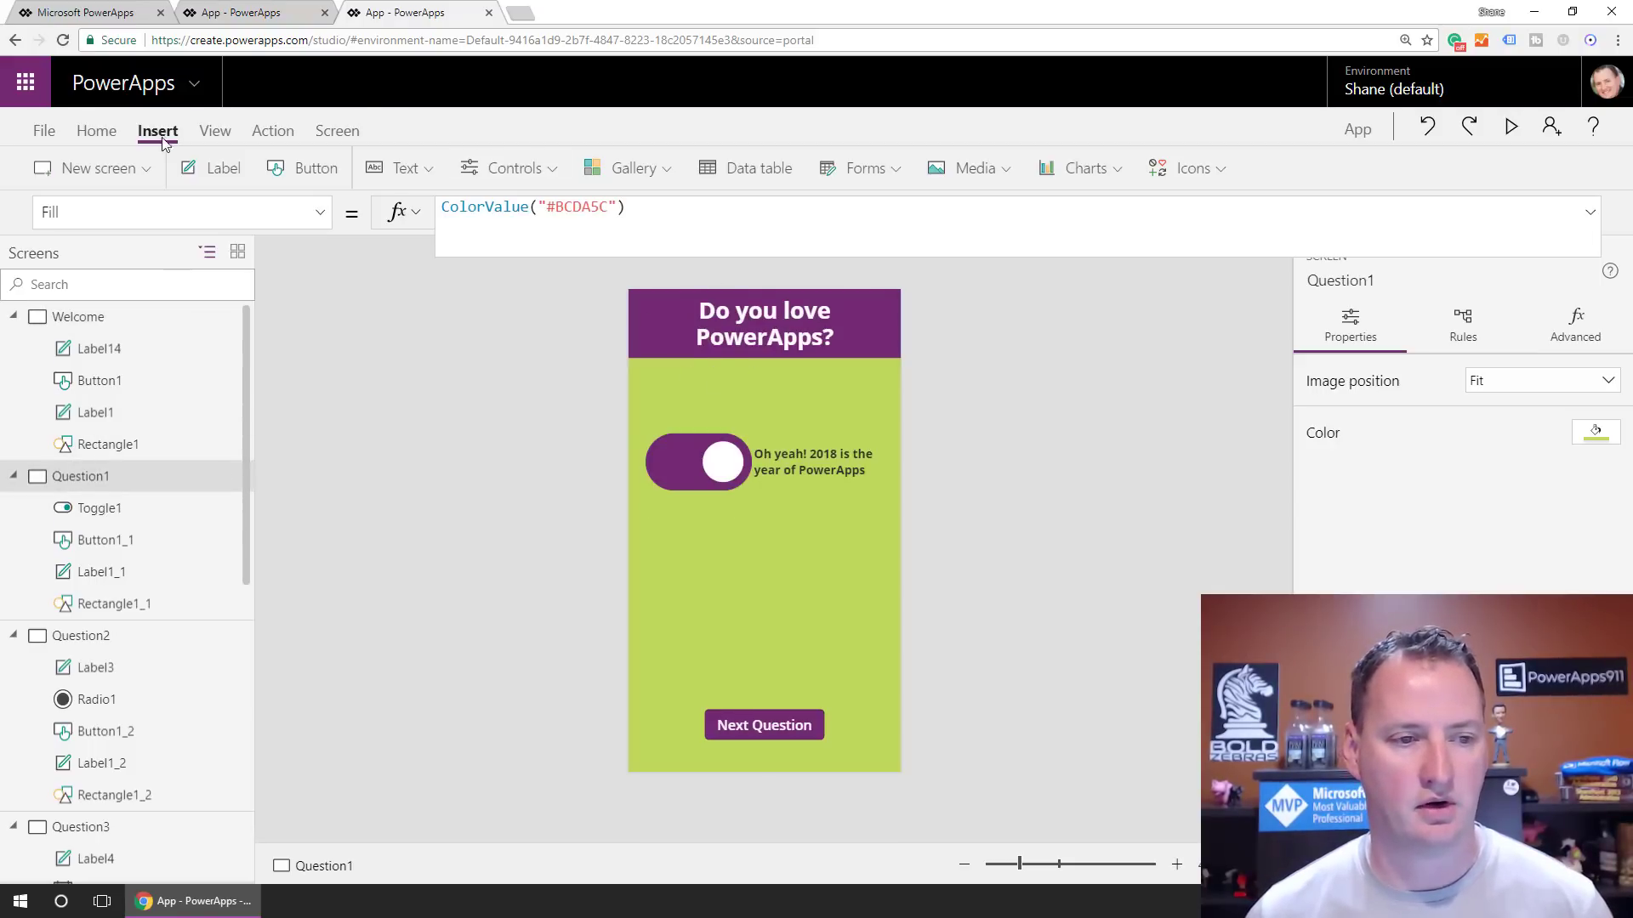
pyautogui.click(265, 12)
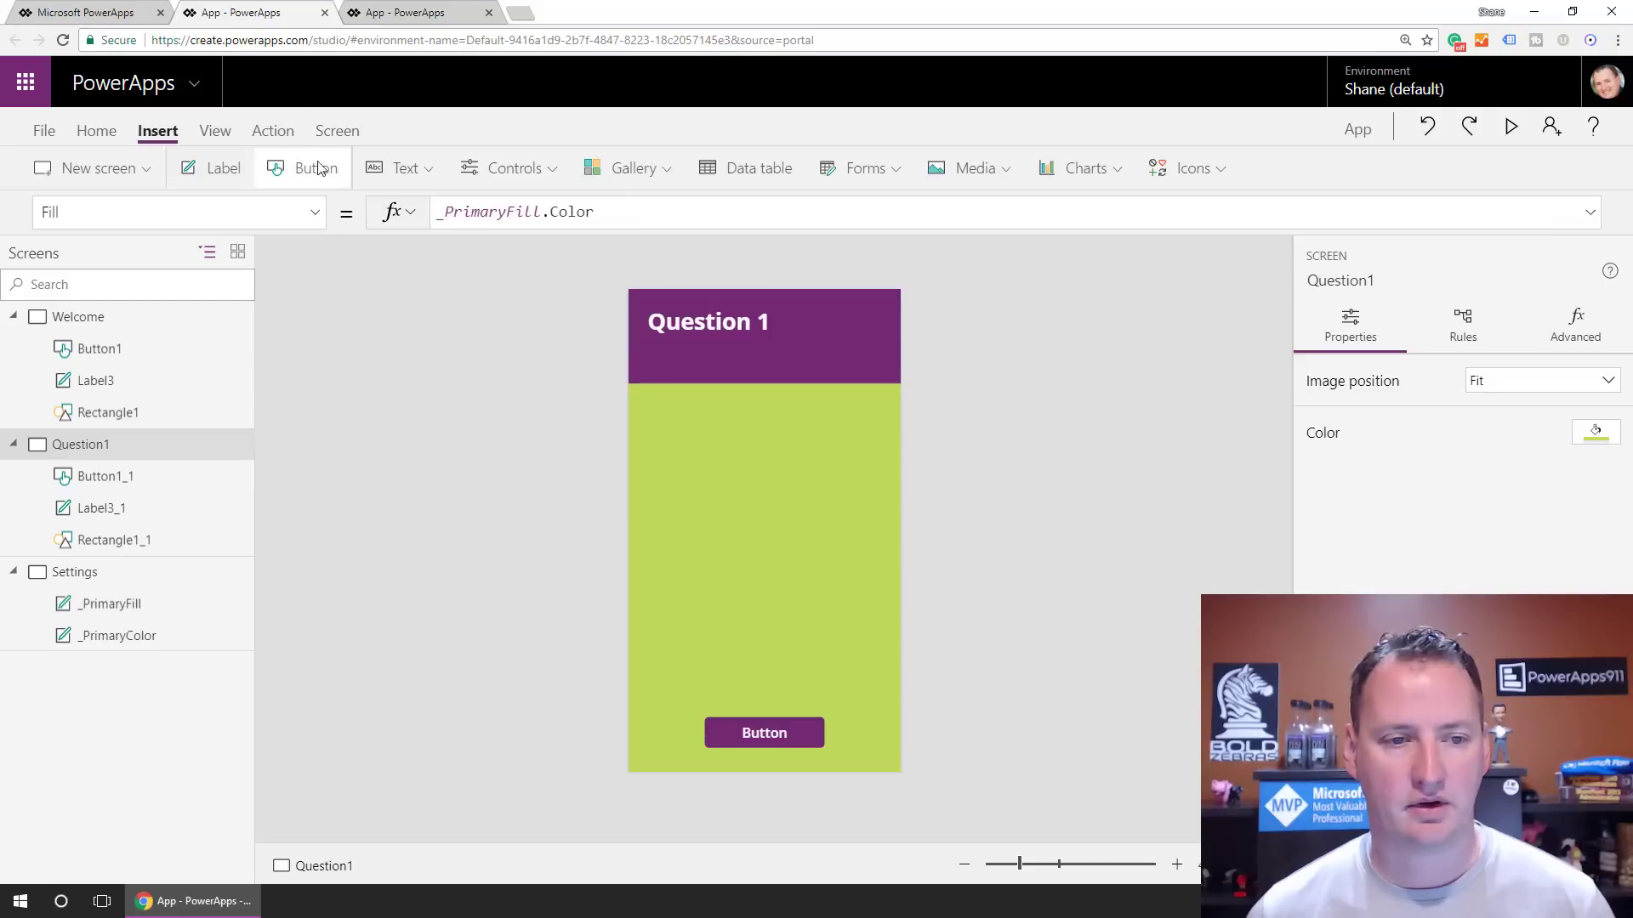
pyautogui.click(553, 170)
pyautogui.click(539, 481)
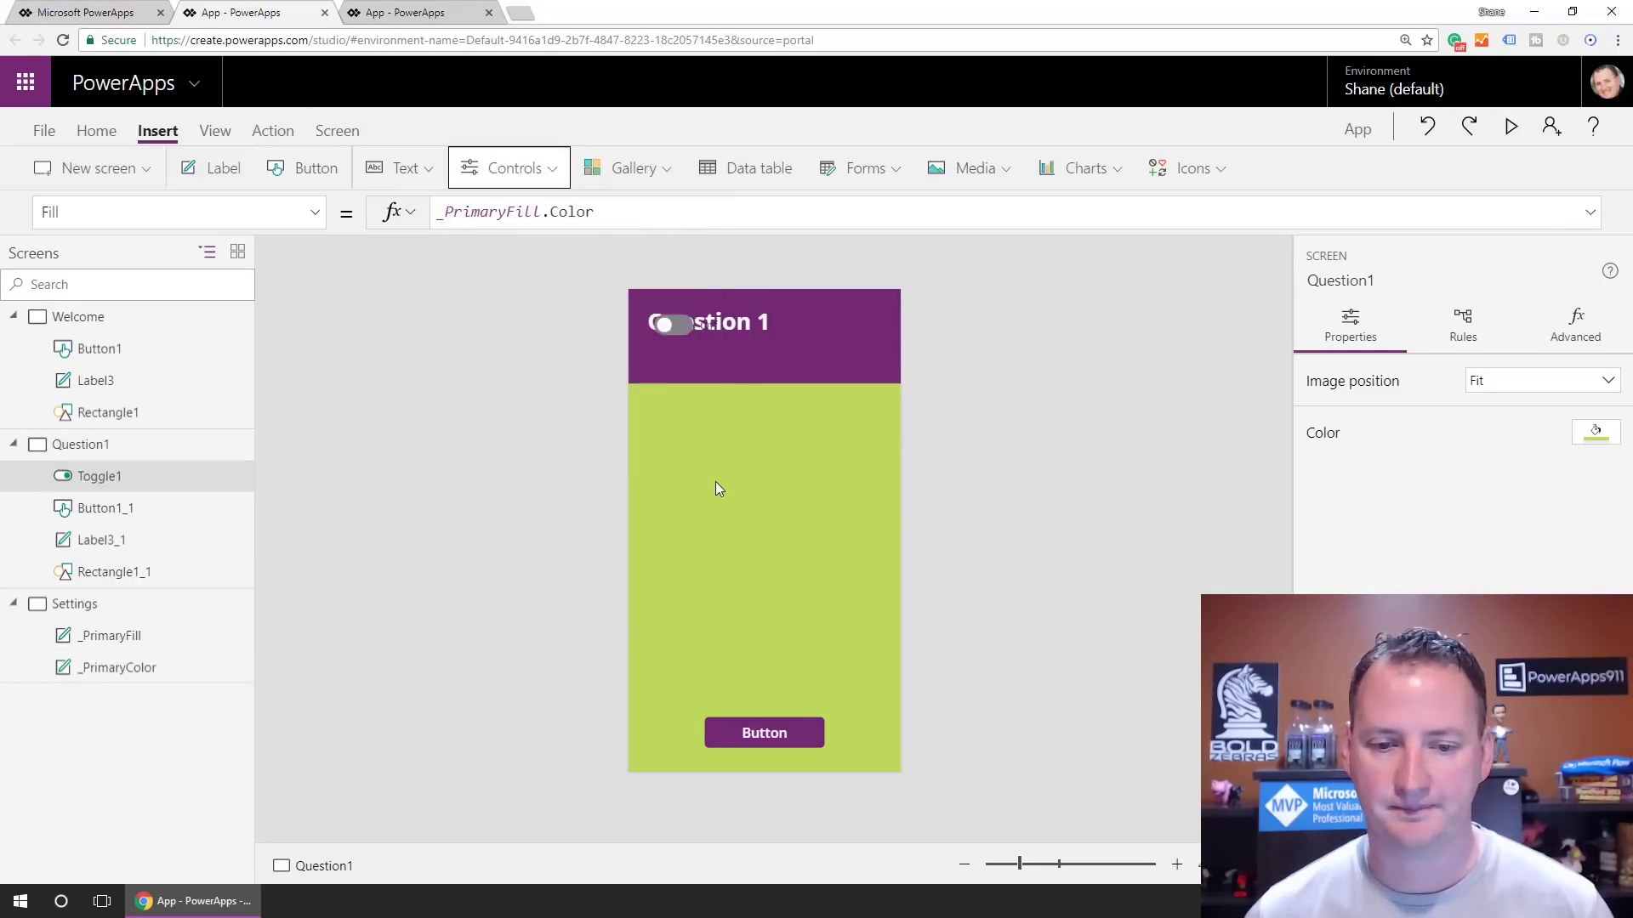
pyautogui.moveTo(681, 320); pyautogui.dragTo(656, 445)
pyautogui.moveTo(733, 483); pyautogui.dragTo(883, 530)
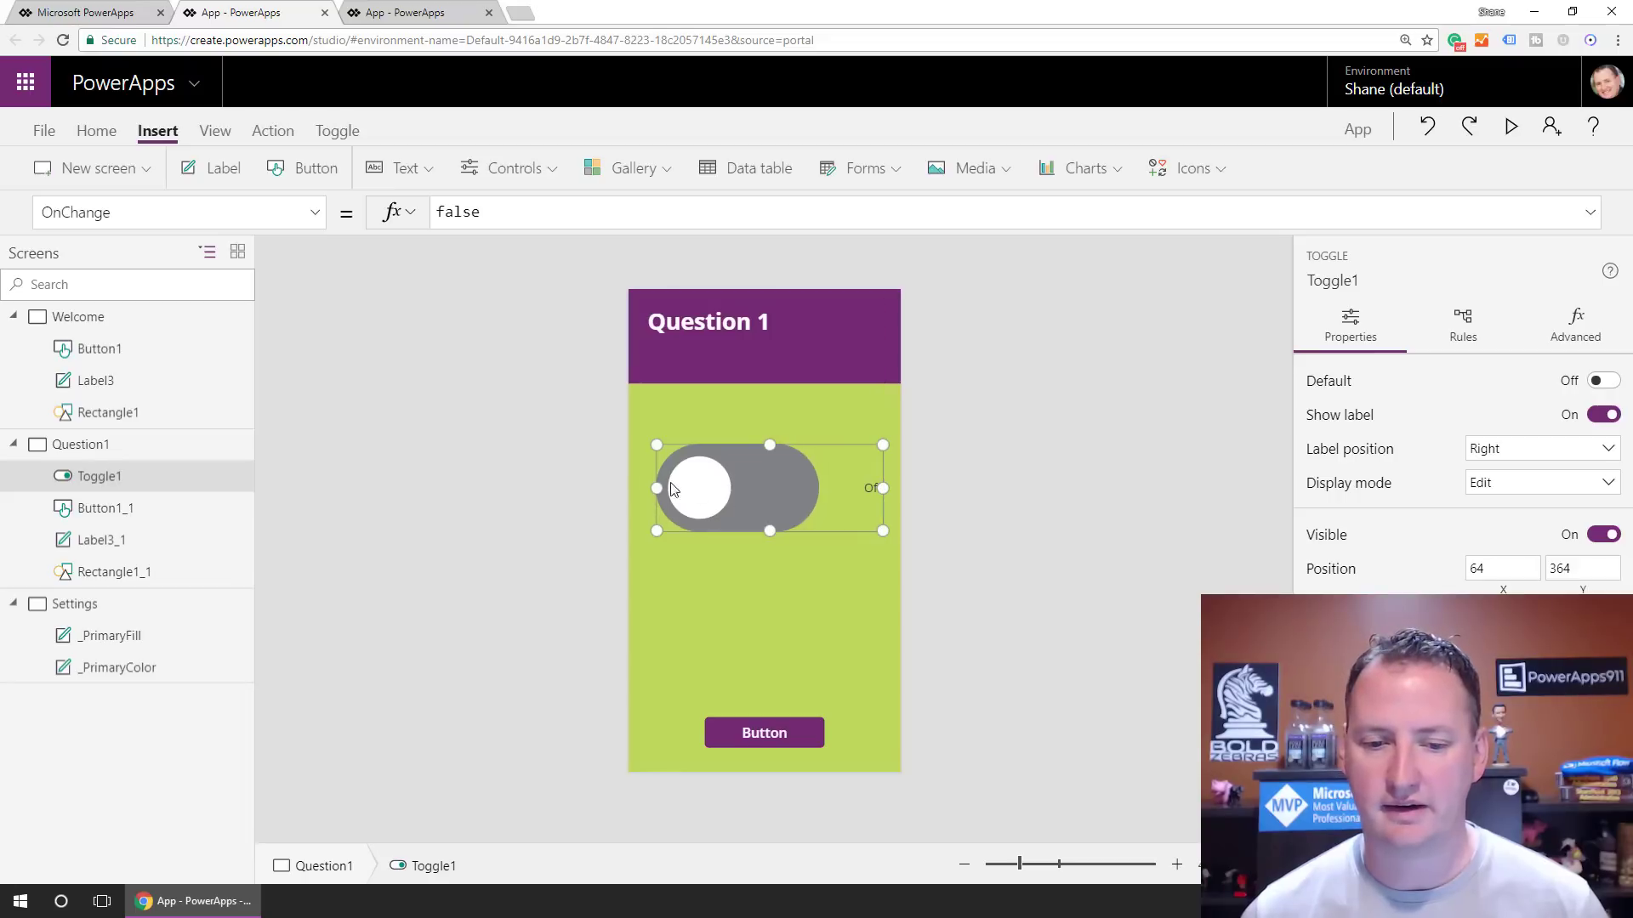
pyautogui.moveTo(656, 532); pyautogui.dragTo(653, 516)
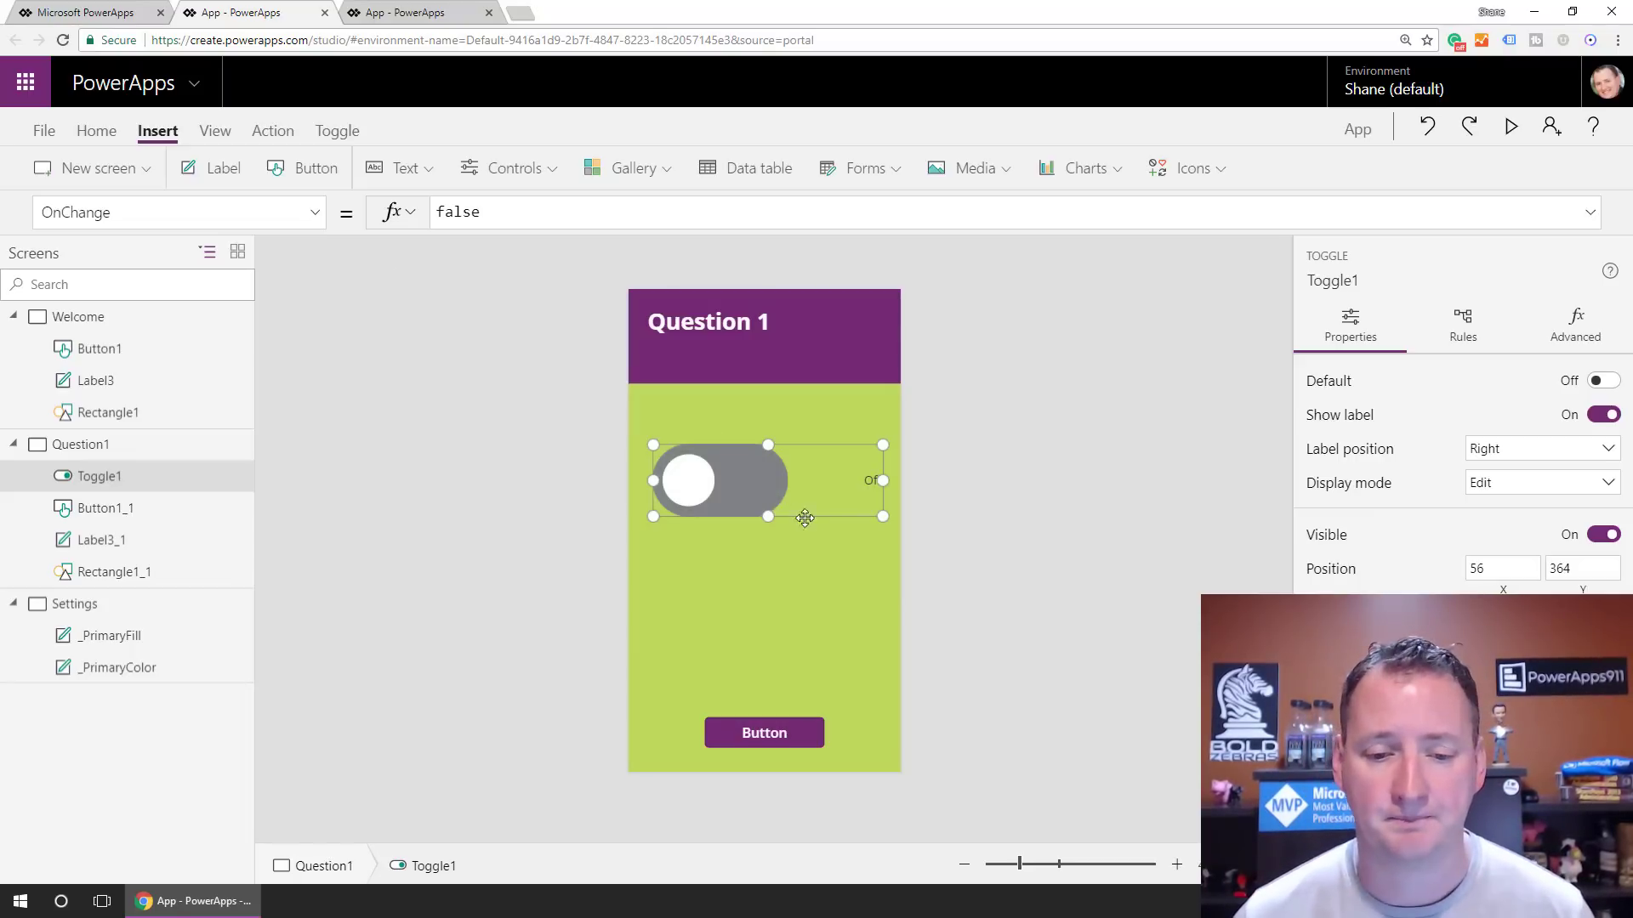
# Set the toggle's TrueText property to "Yes. Why else would I watch this video."
pyautogui.click(316, 216)
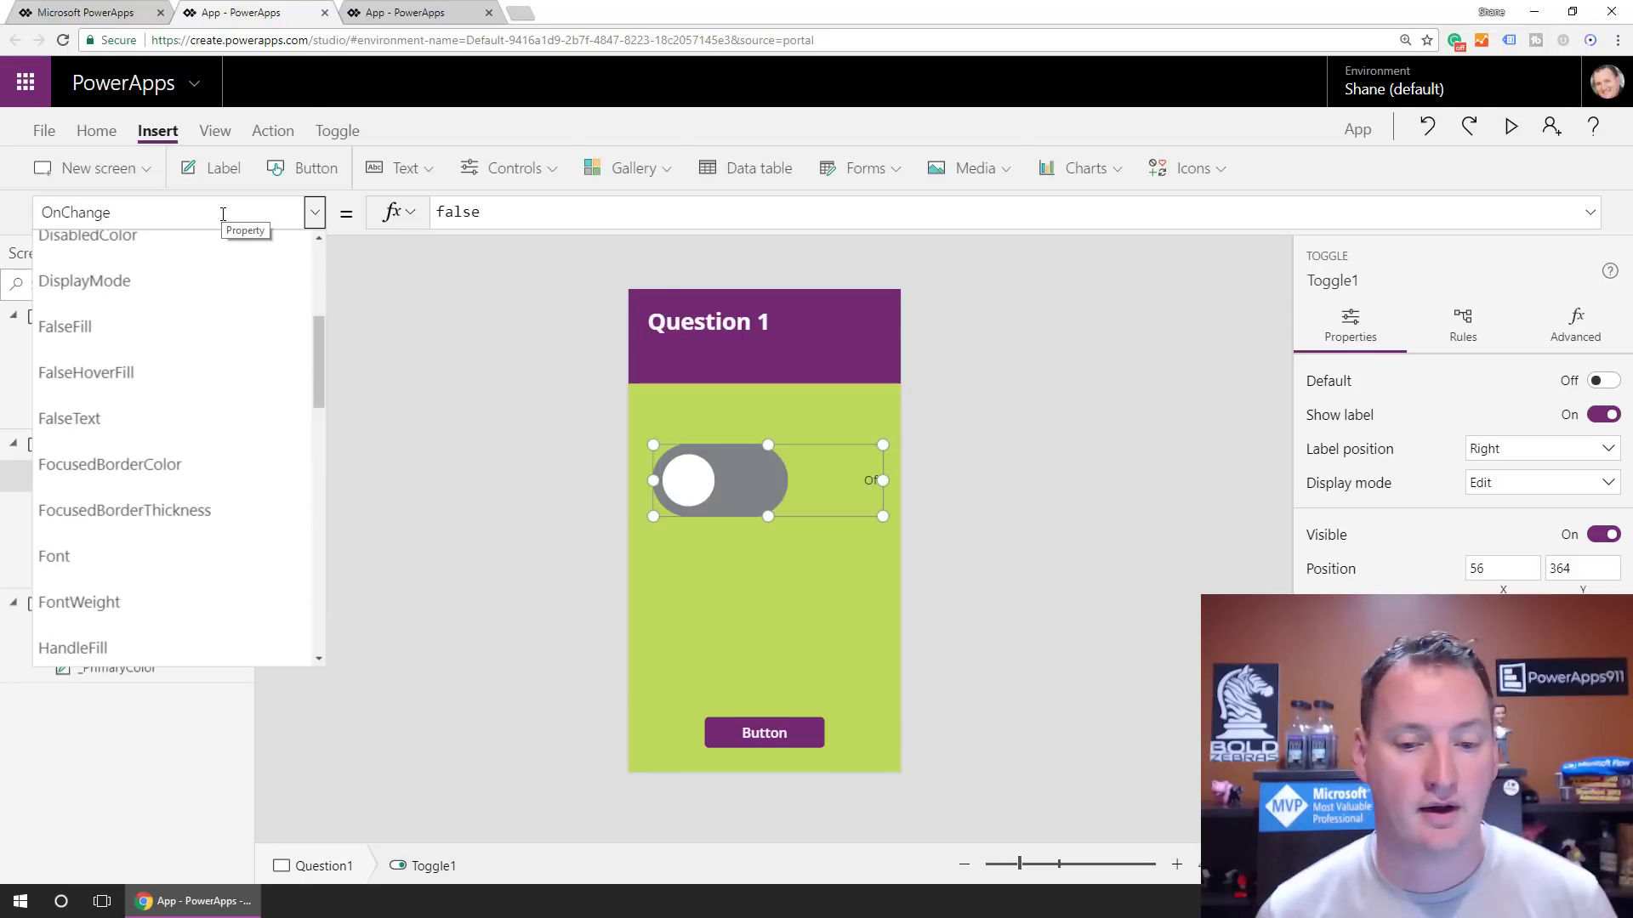
pyautogui.scroll(-1, 153, 368)
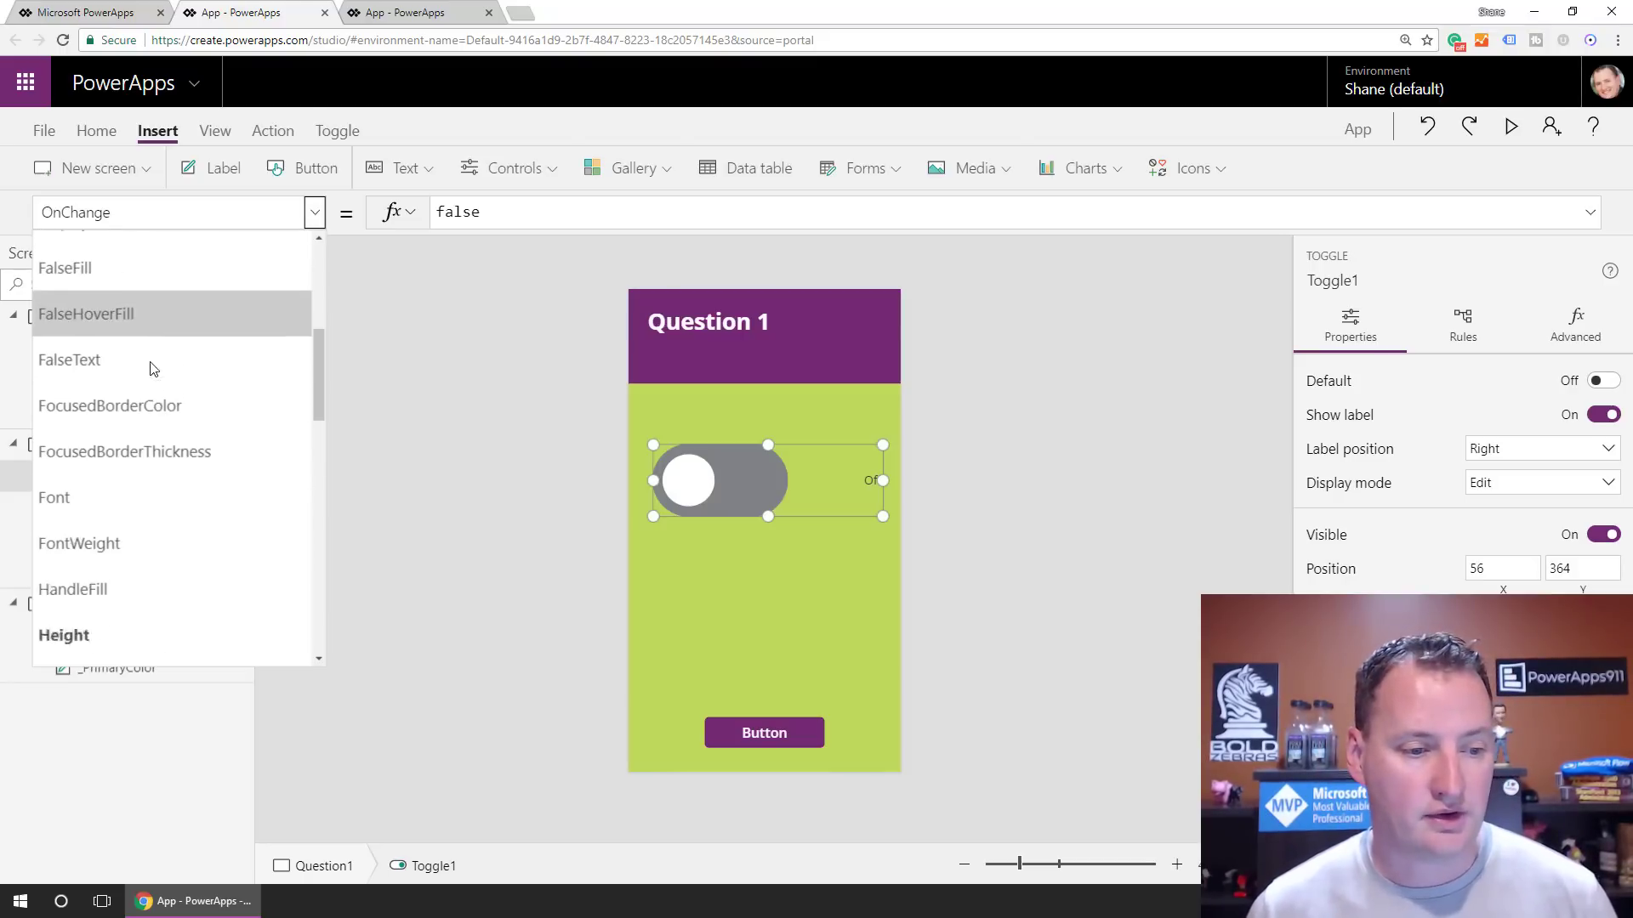
pyautogui.scroll(-8, 153, 368)
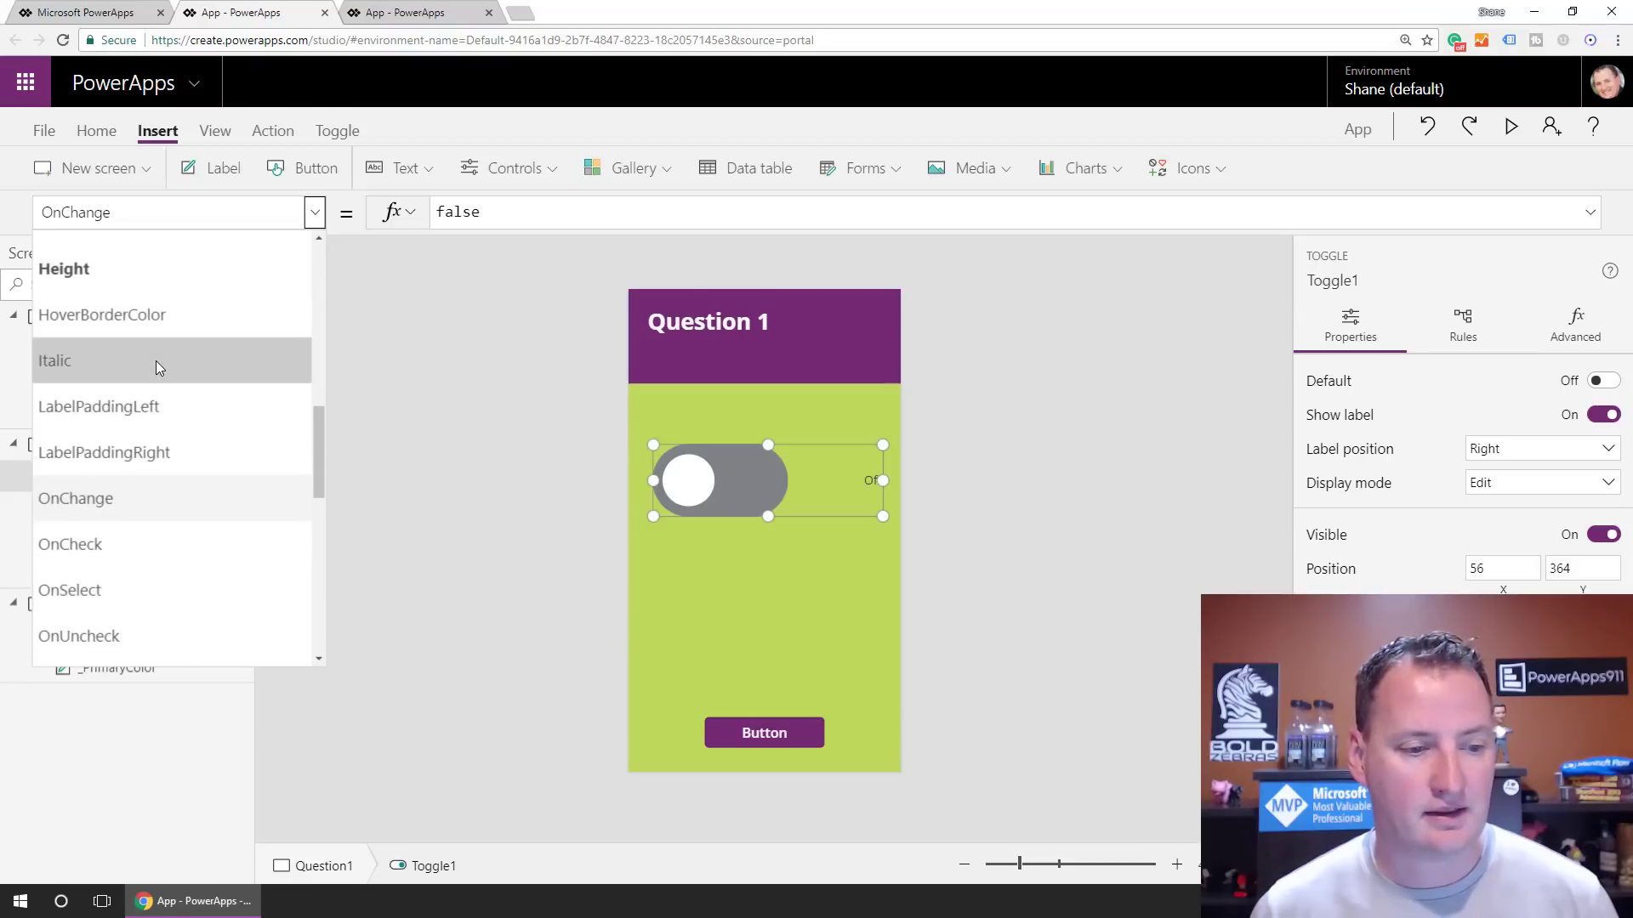
pyautogui.scroll(-4, 153, 363)
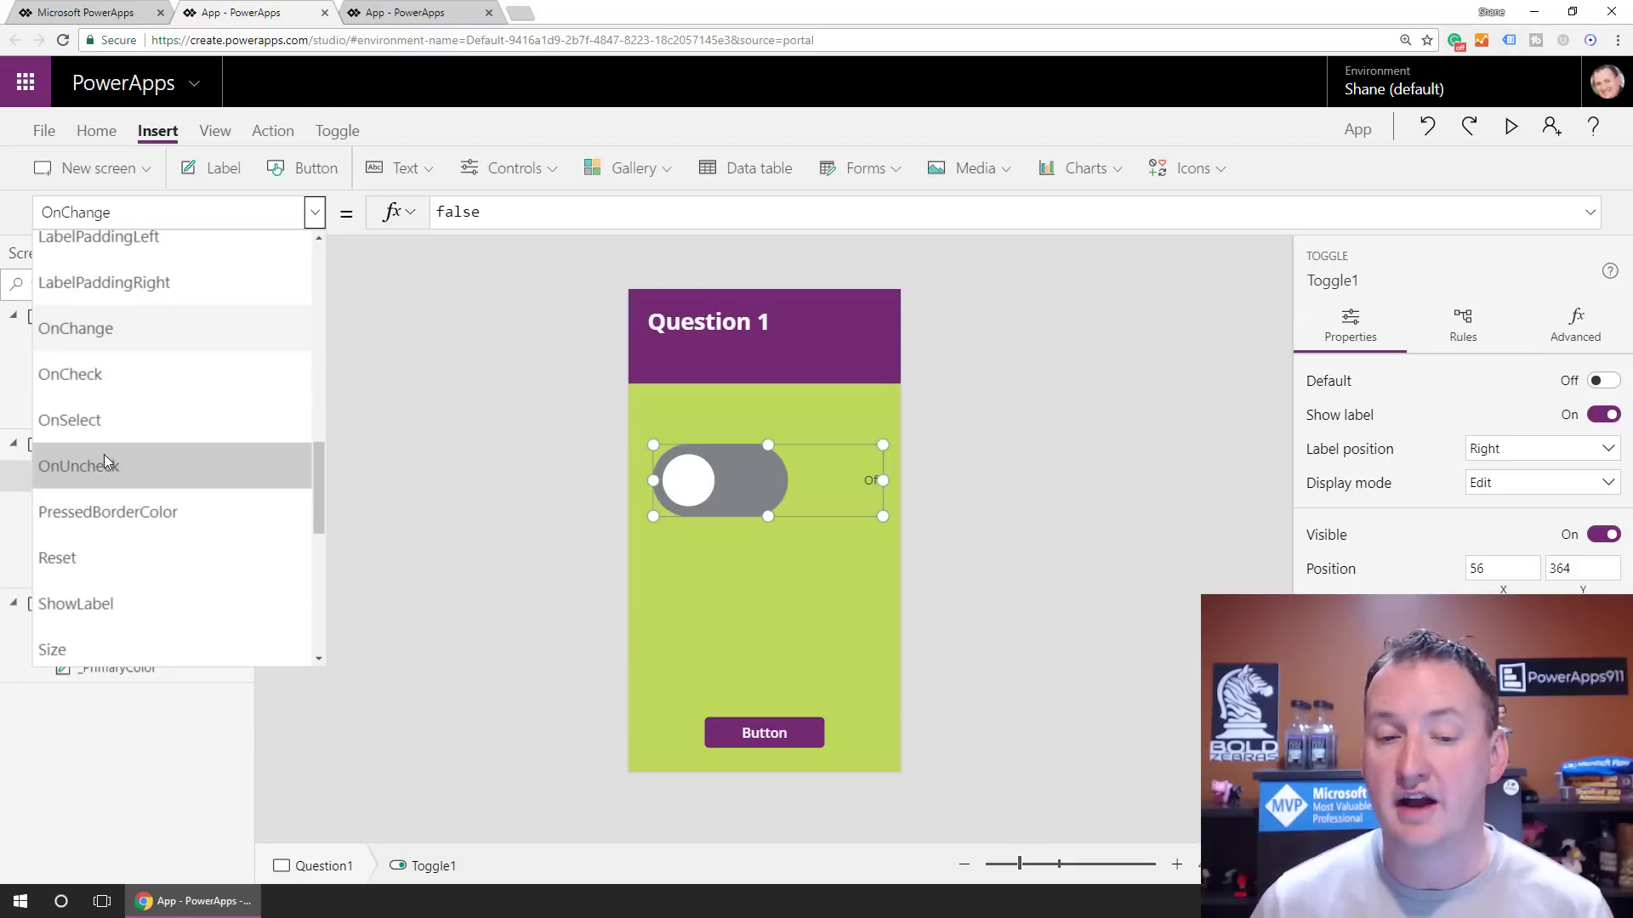
pyautogui.scroll(-2, 158, 425)
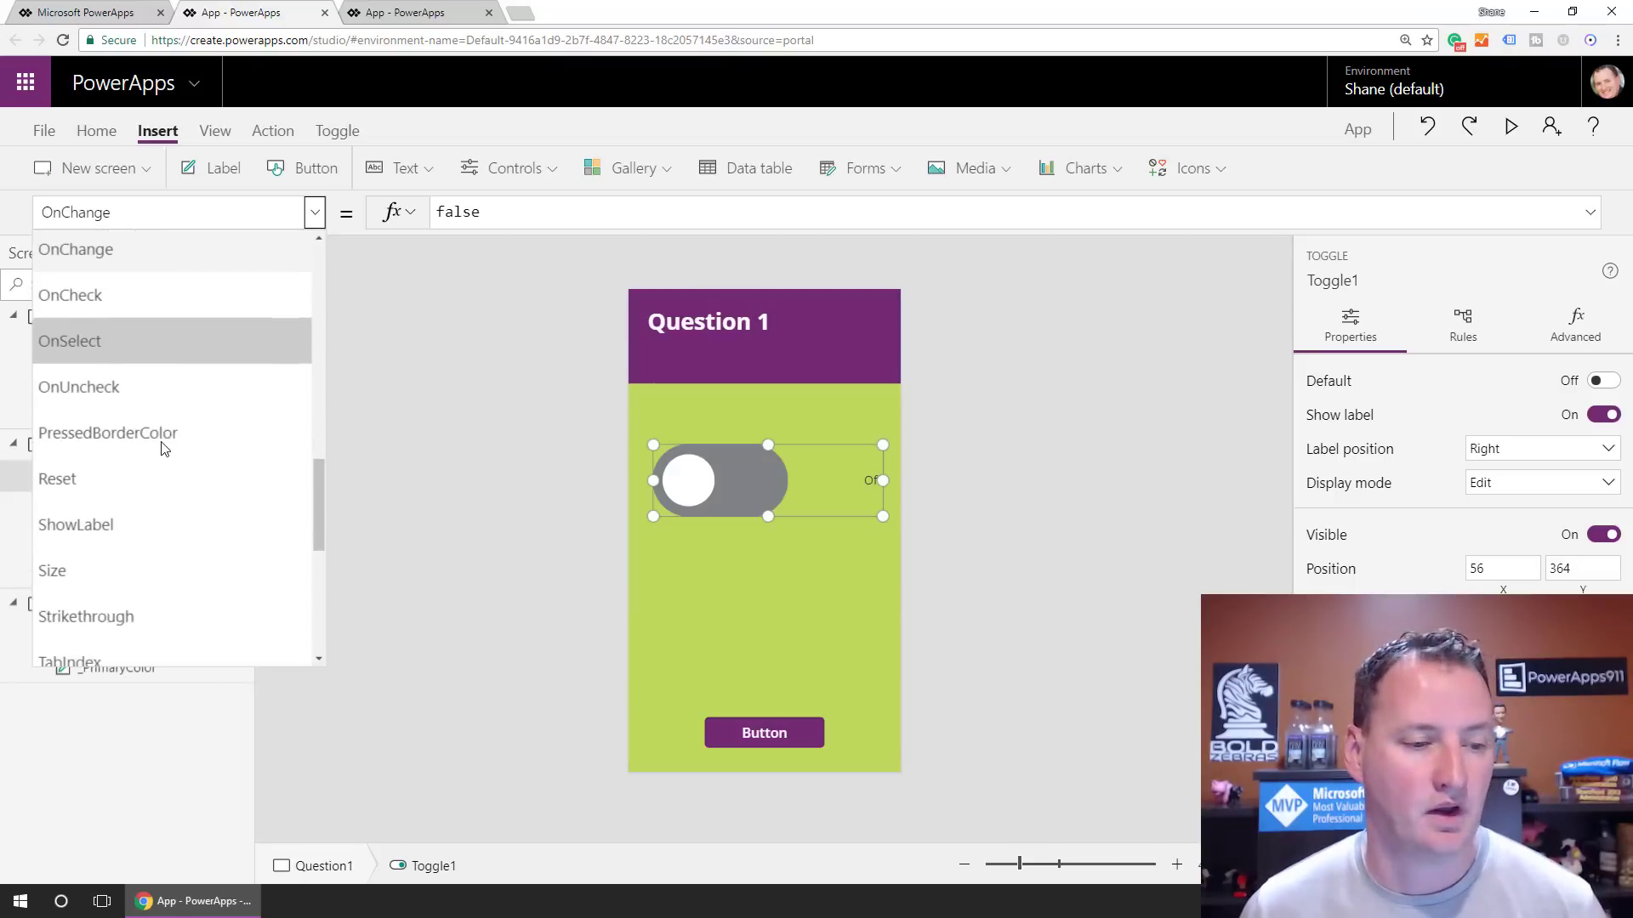
pyautogui.scroll(-5, 154, 393)
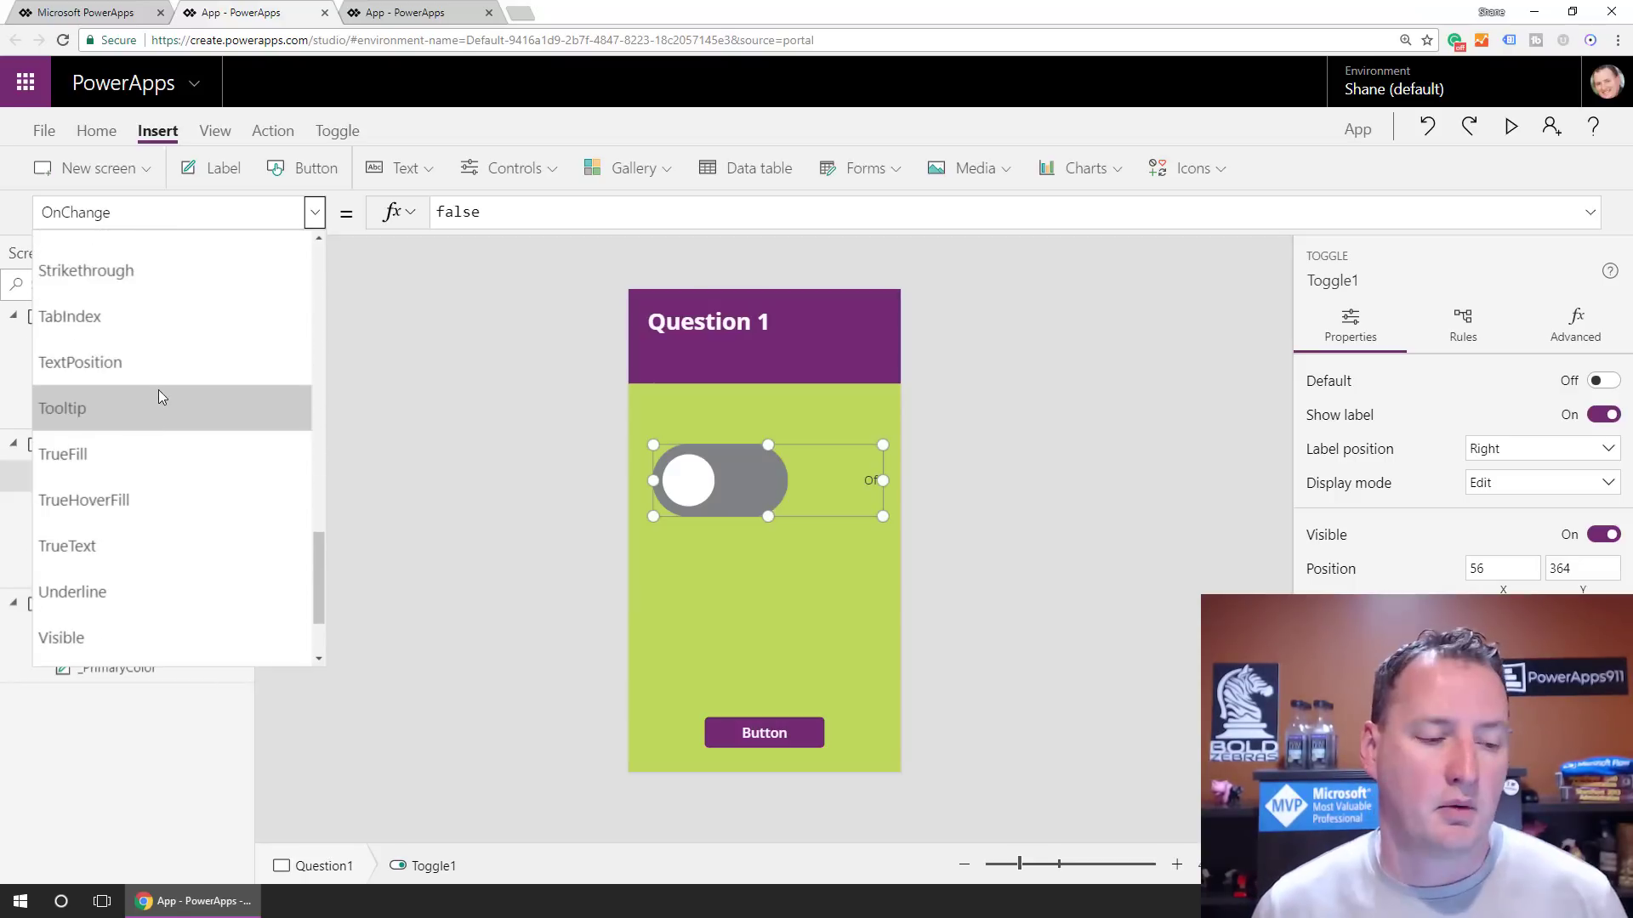
pyautogui.click(143, 459)
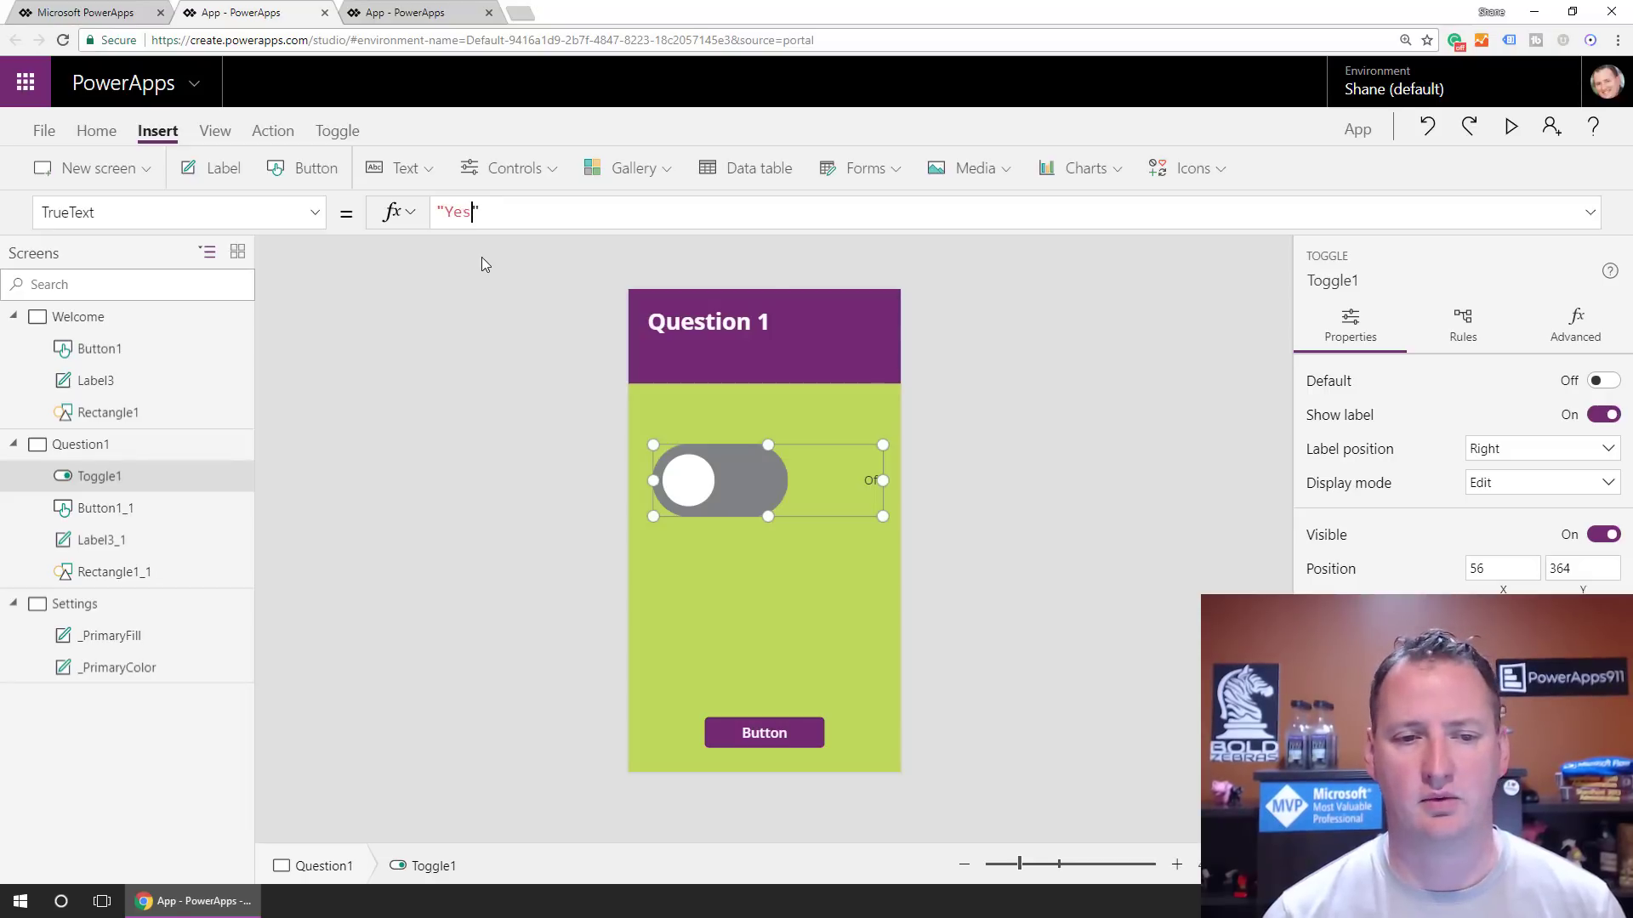
pyautogui.write('y else would i')
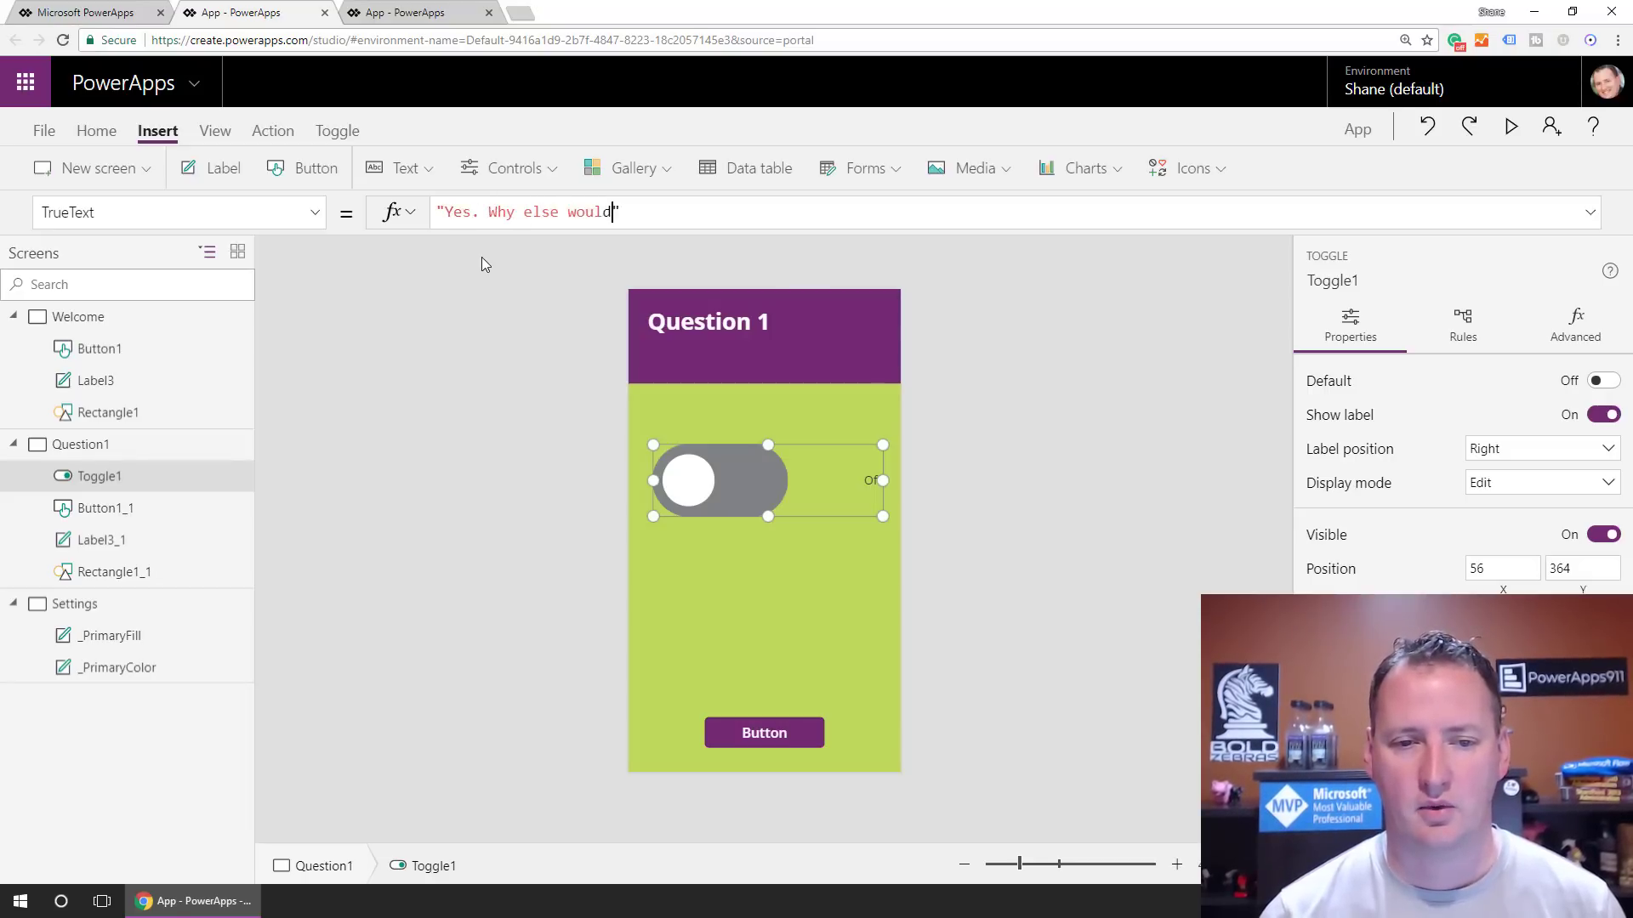
pyautogui.press('BackSpace')
pyautogui.press('BackSpace')
pyautogui.write('I watch t')
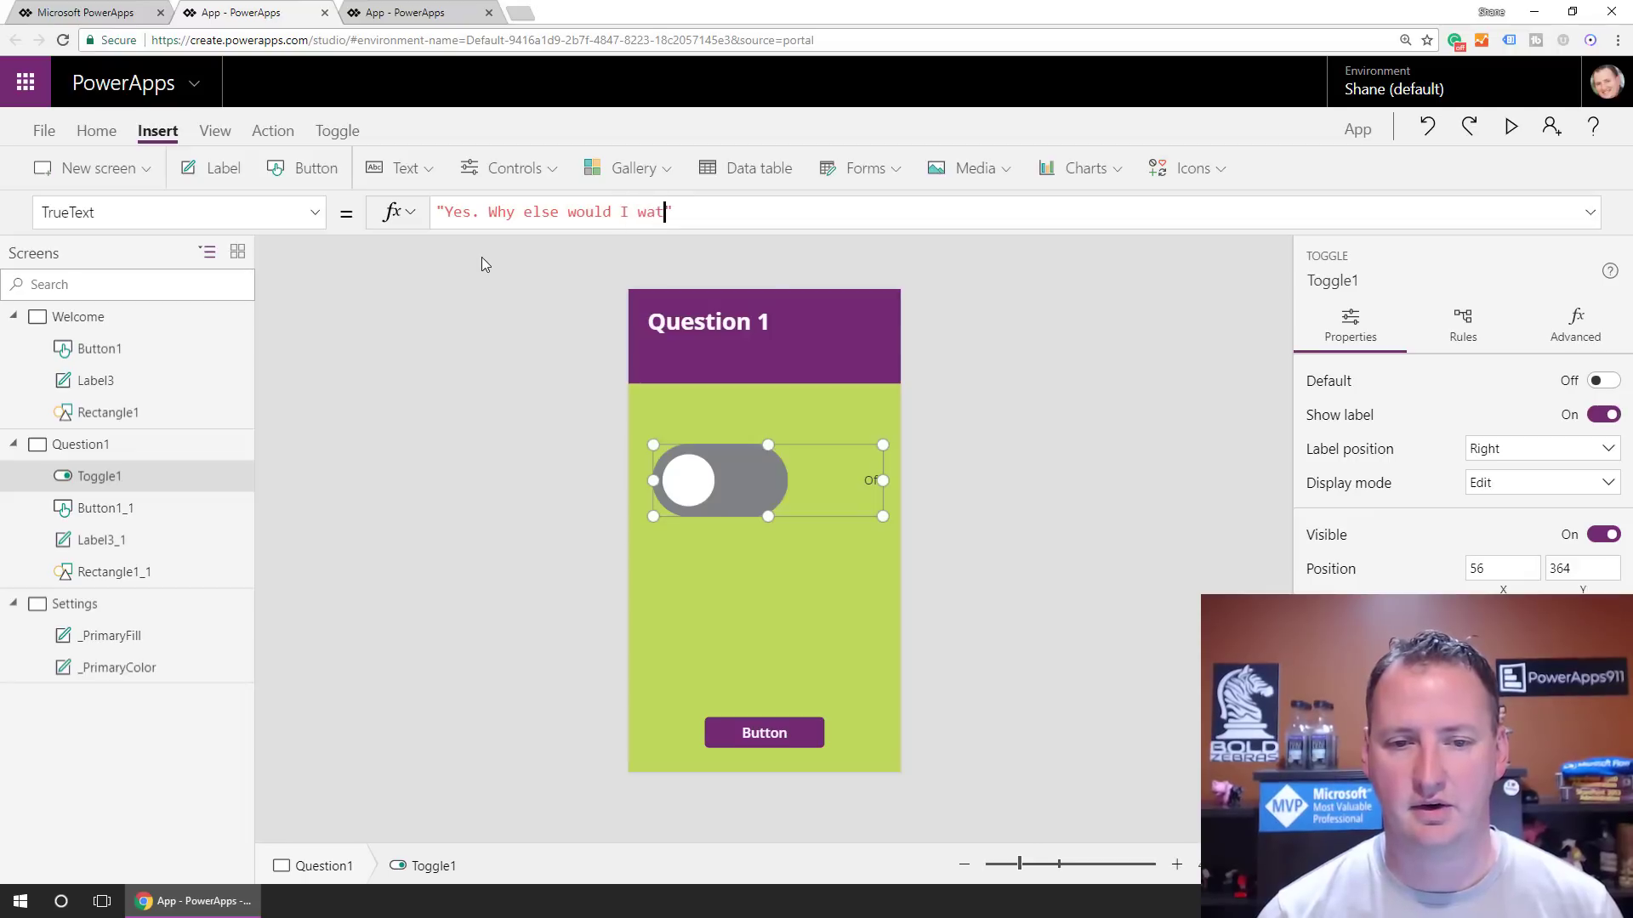
pyautogui.write('his video.')
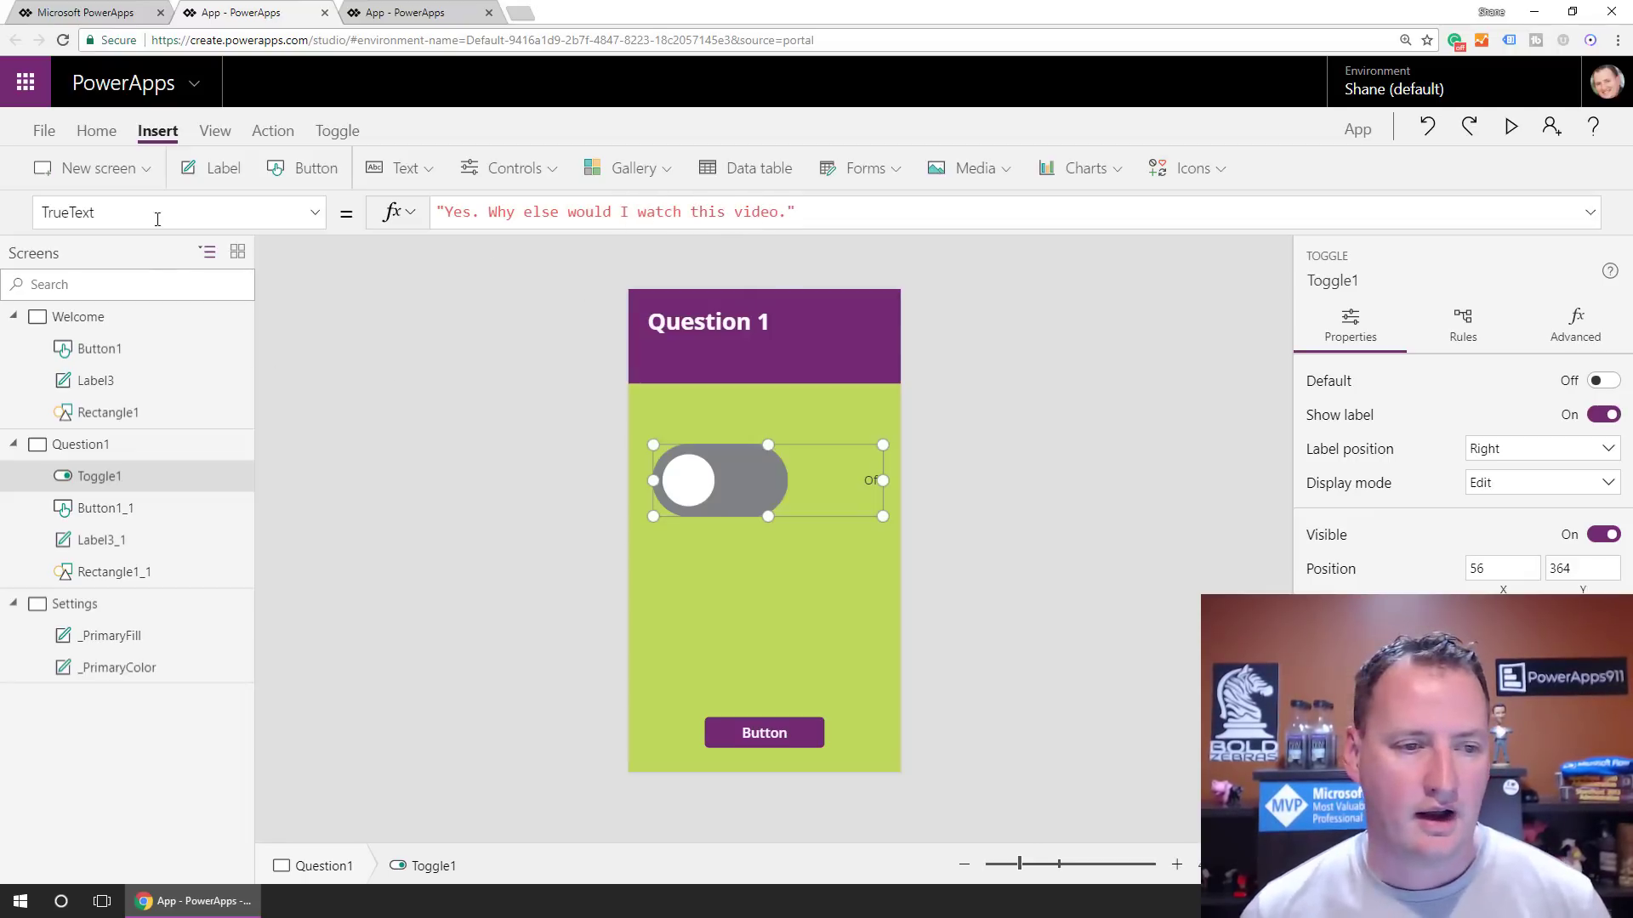
# Set the toggle's FalseText property to "No, and I don't know why I am here." and switch the toggle on
pyautogui.click(314, 212)
pyautogui.scroll(10, 183, 442)
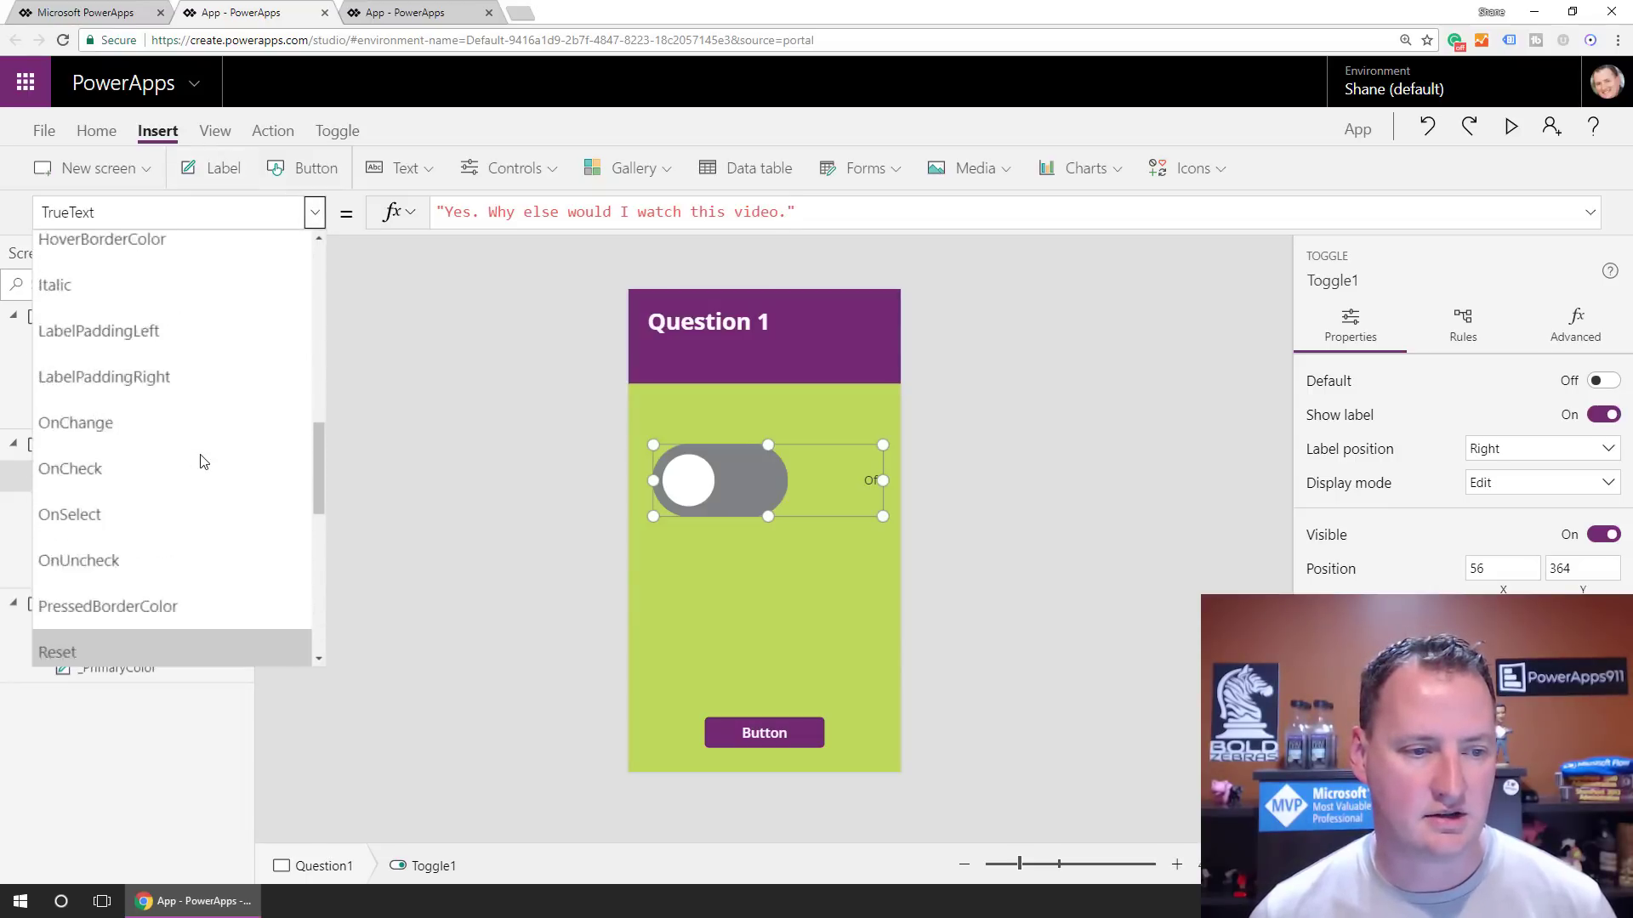
pyautogui.scroll(2, 170, 416)
pyautogui.click(135, 409)
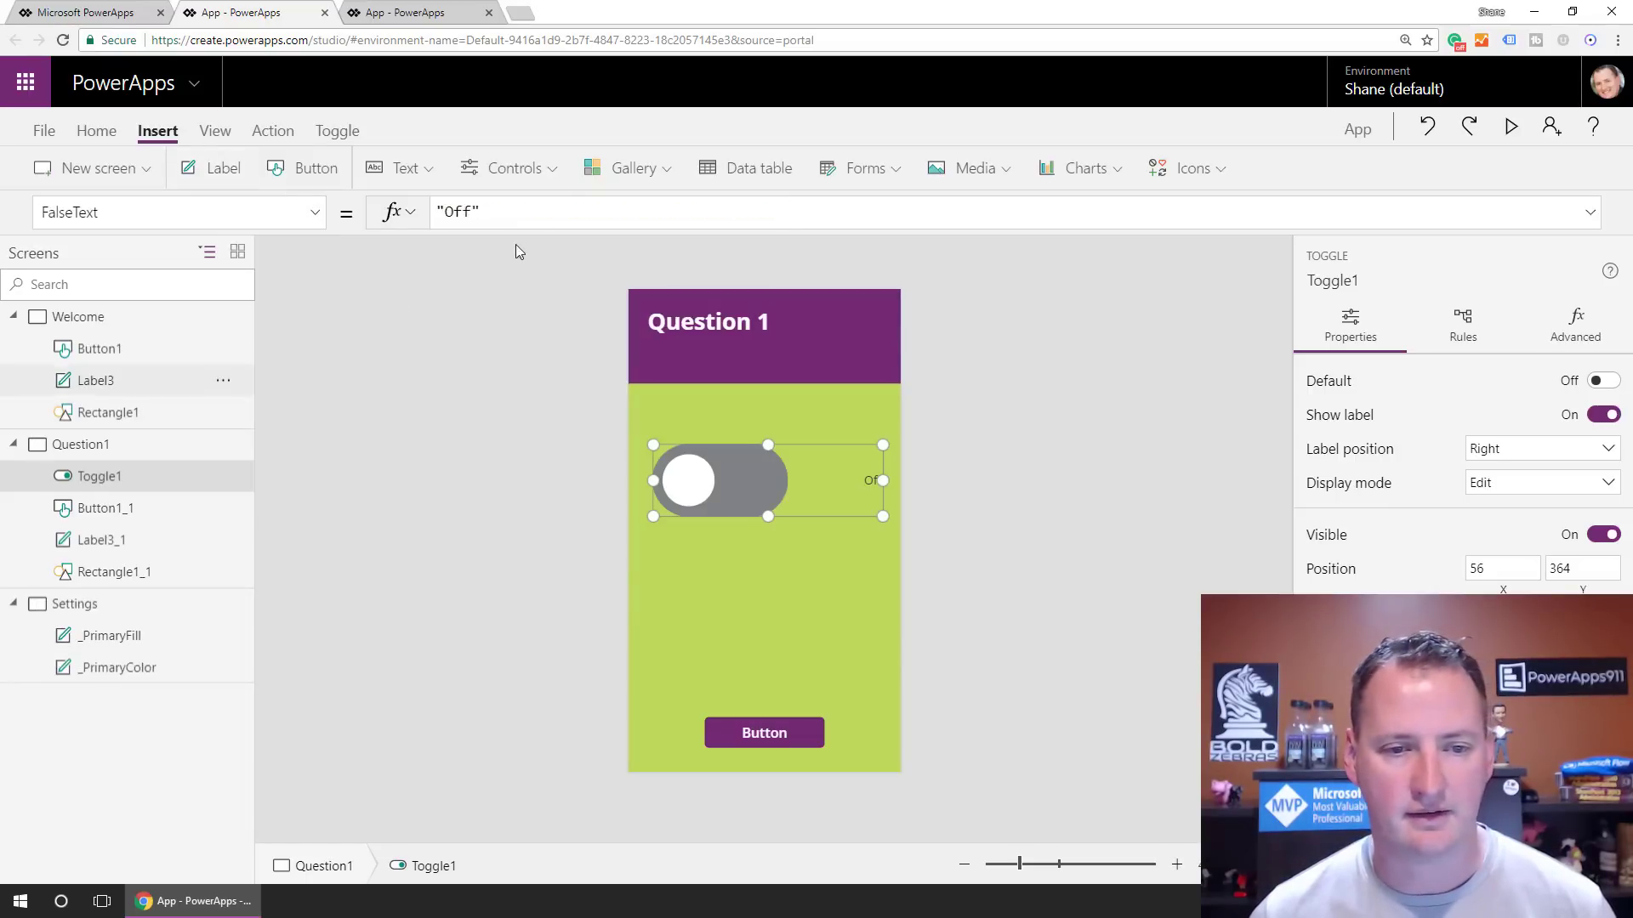
pyautogui.moveTo(444, 213); pyautogui.dragTo(476, 220)
pyautogui.write('No')
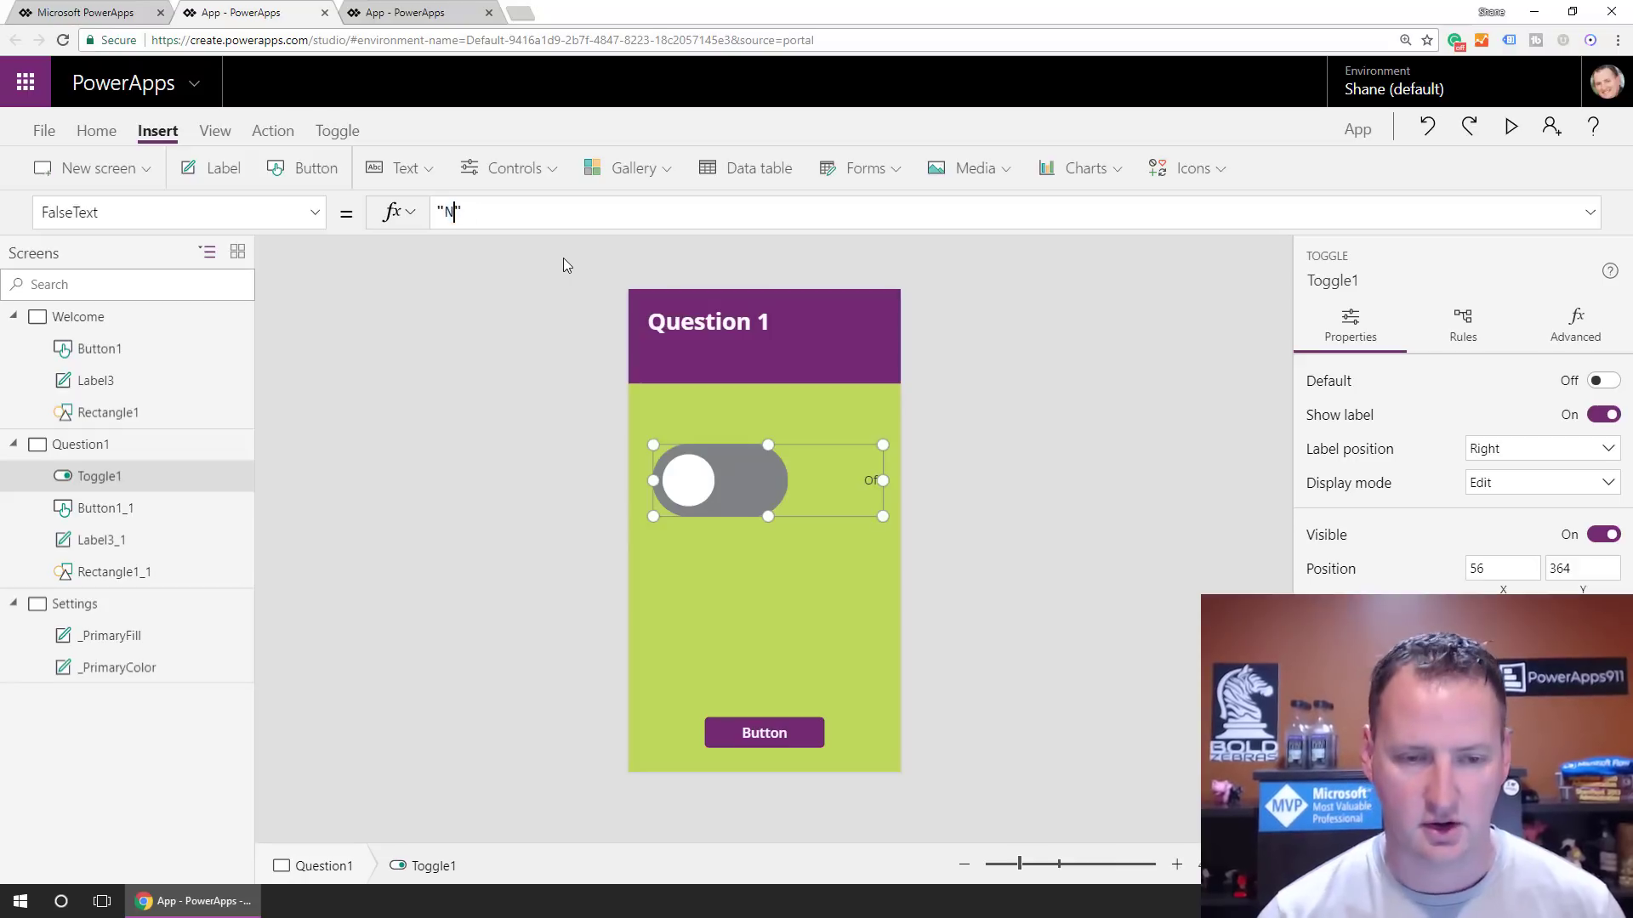
pyautogui.write(', and')
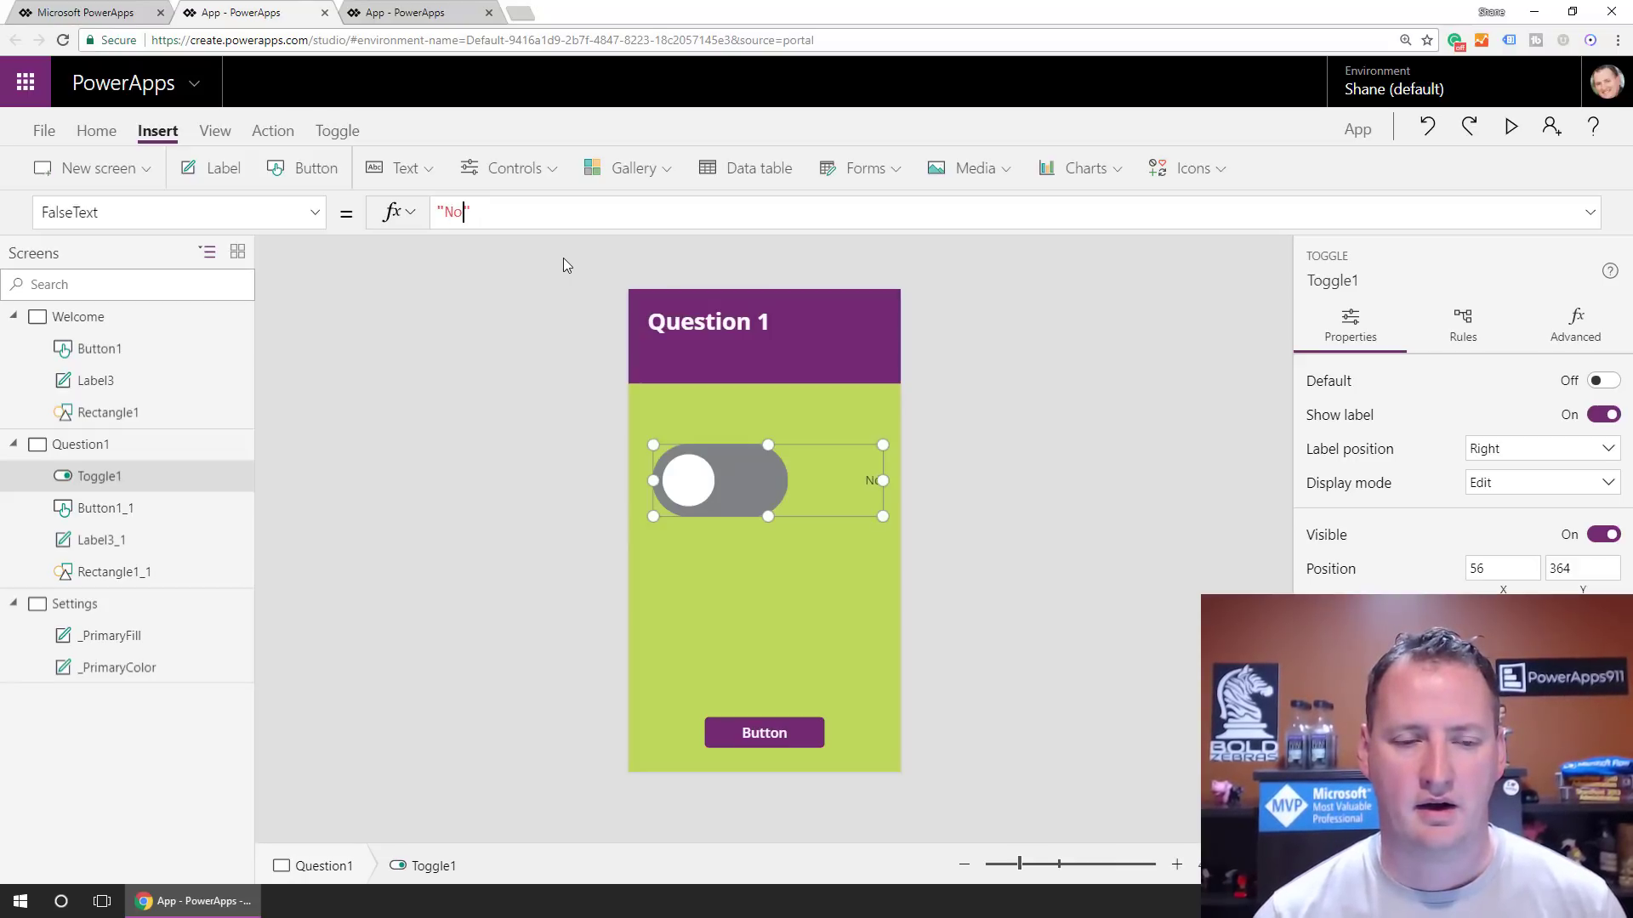
pyautogui.write(" I don't knw")
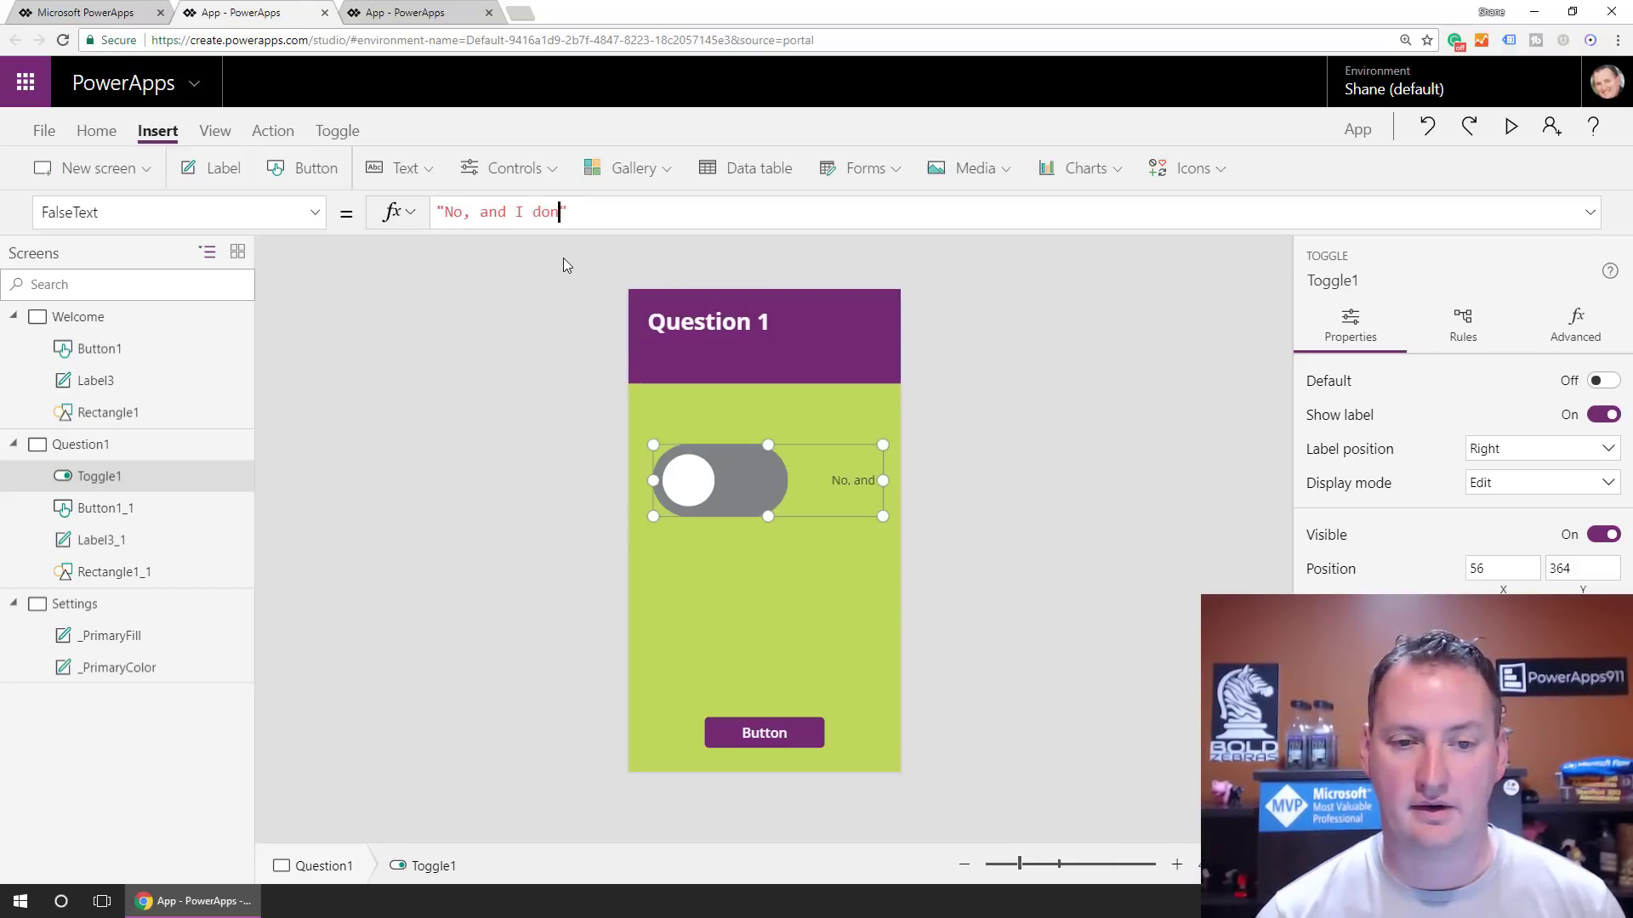
pyautogui.press('BackSpace')
pyautogui.write('ow why i')
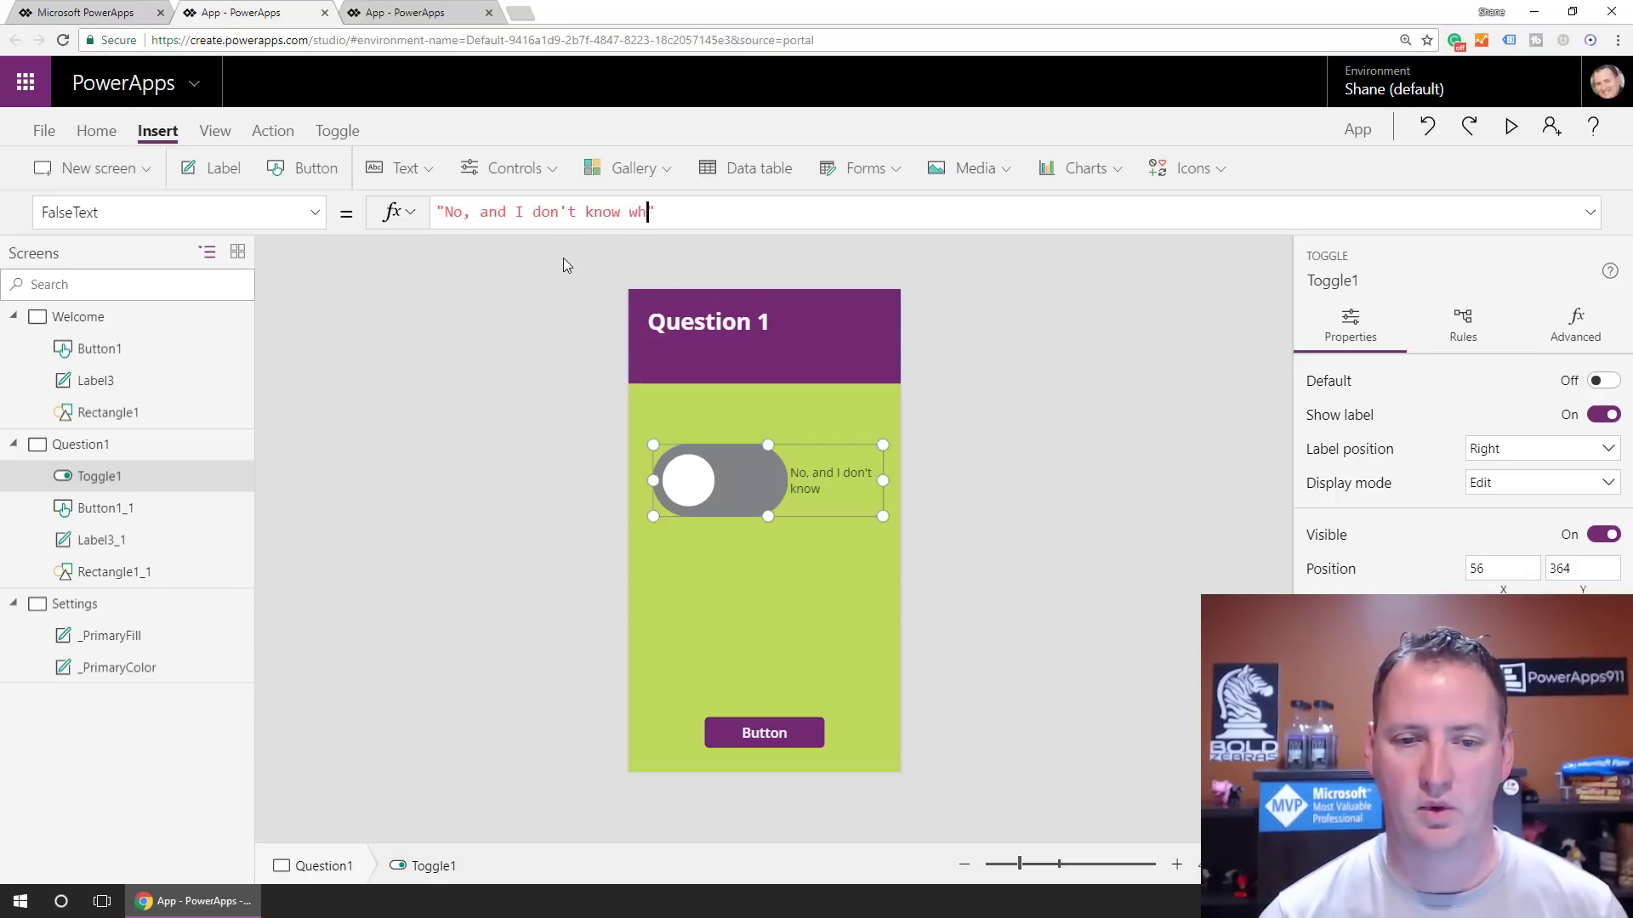
pyautogui.write('I am here')
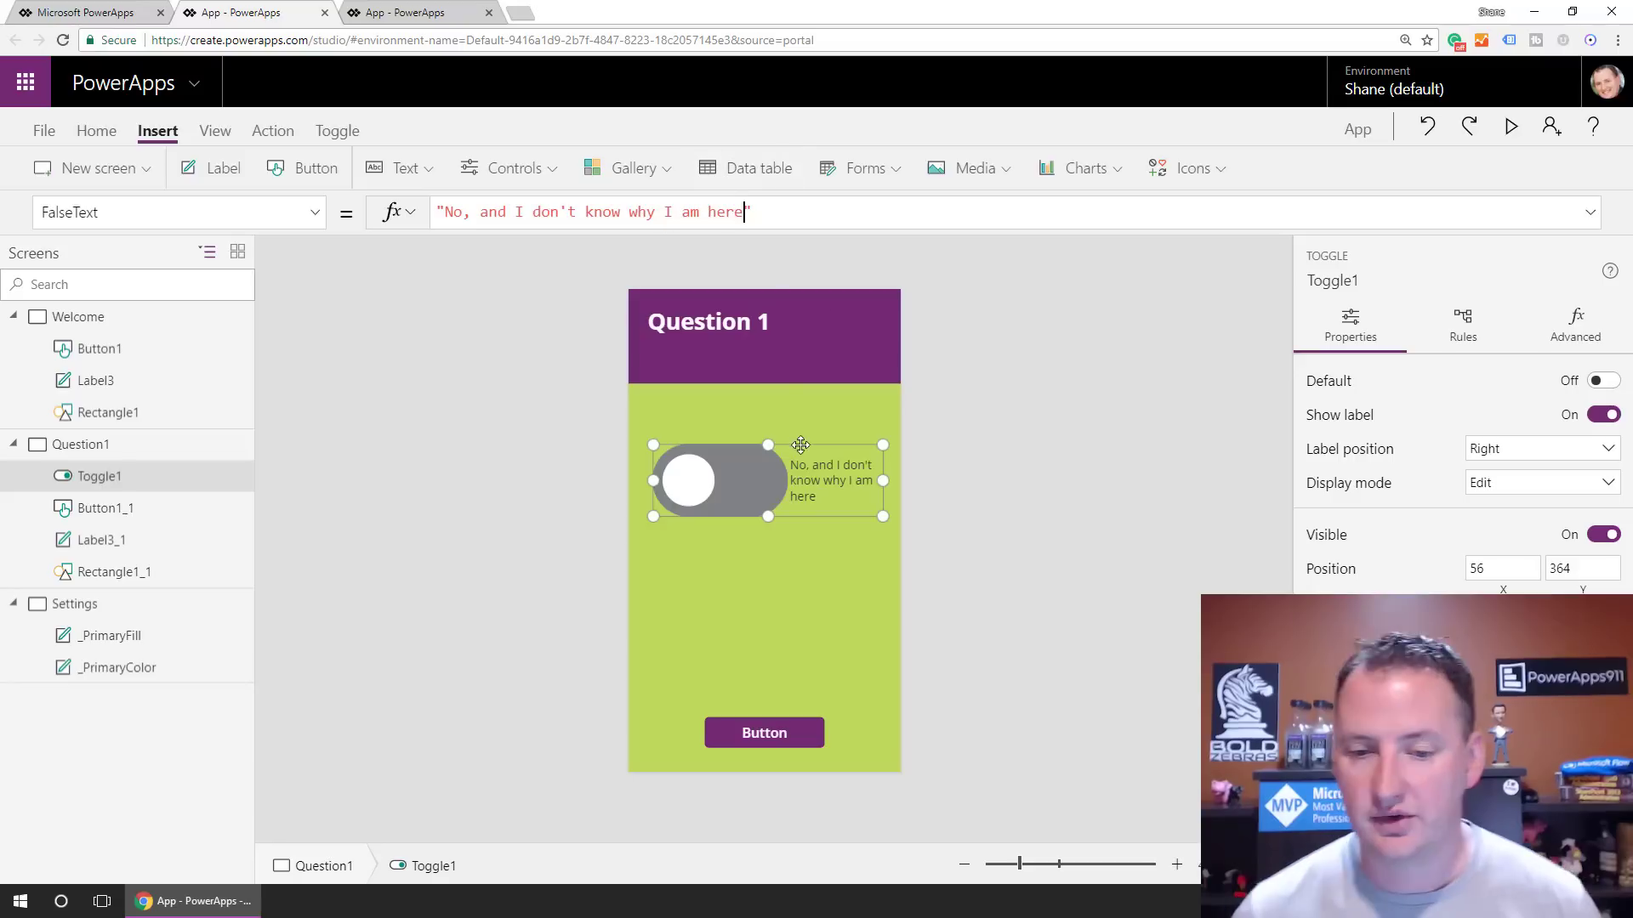
pyautogui.write('.')
pyautogui.click(728, 477)
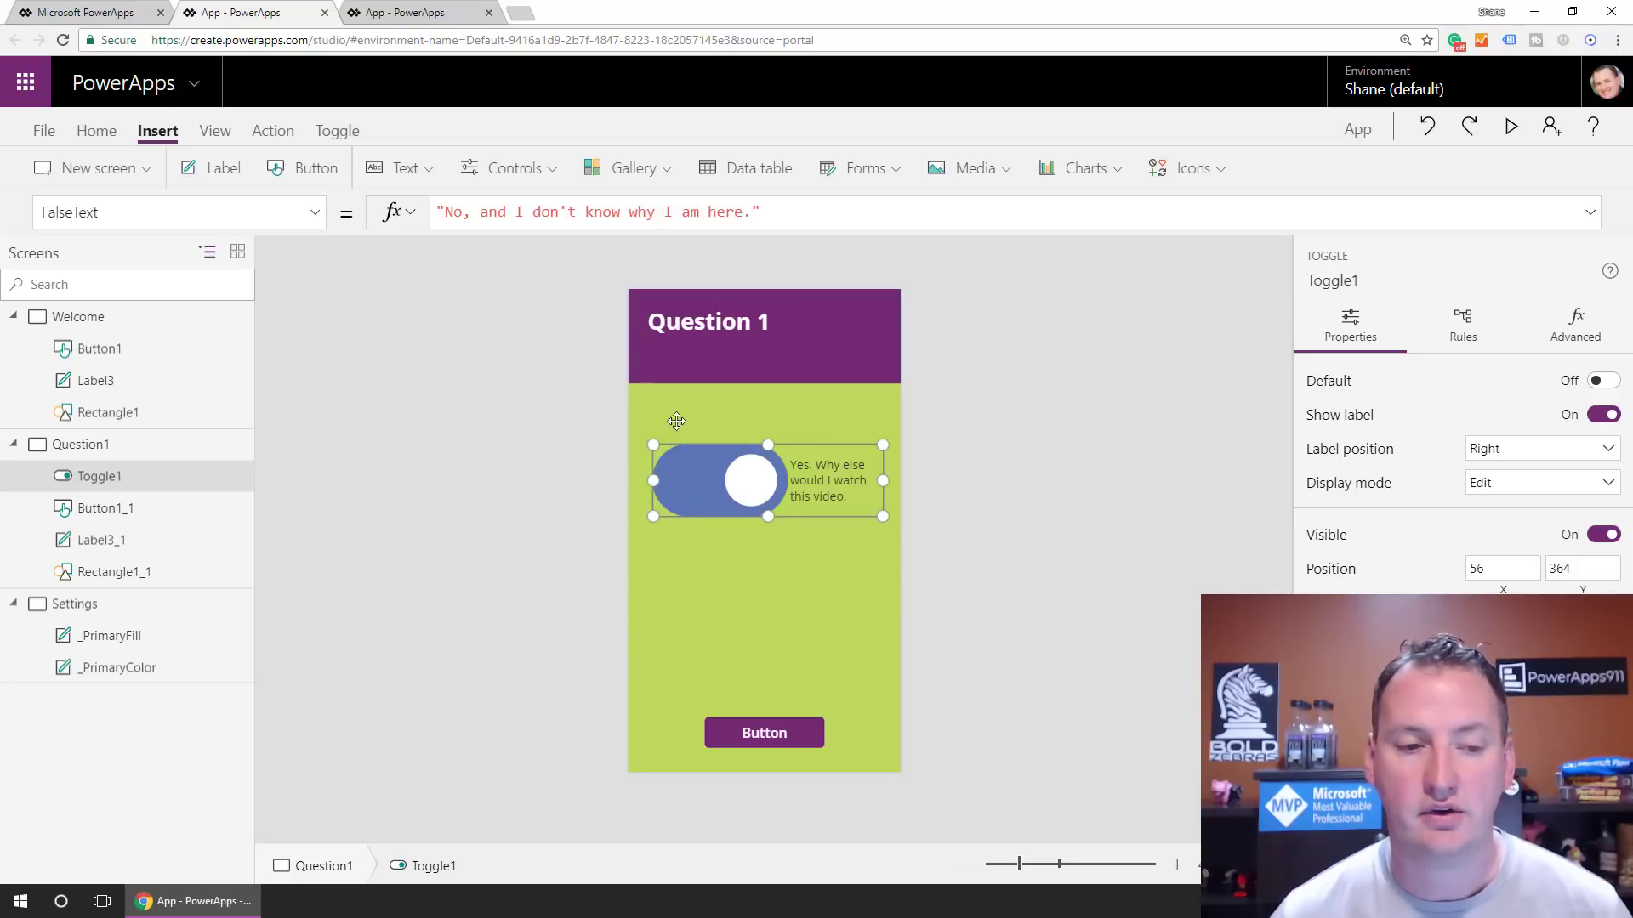
# Set the toggle's TrueFill property to _PrimaryColor.Color
pyautogui.click(315, 212)
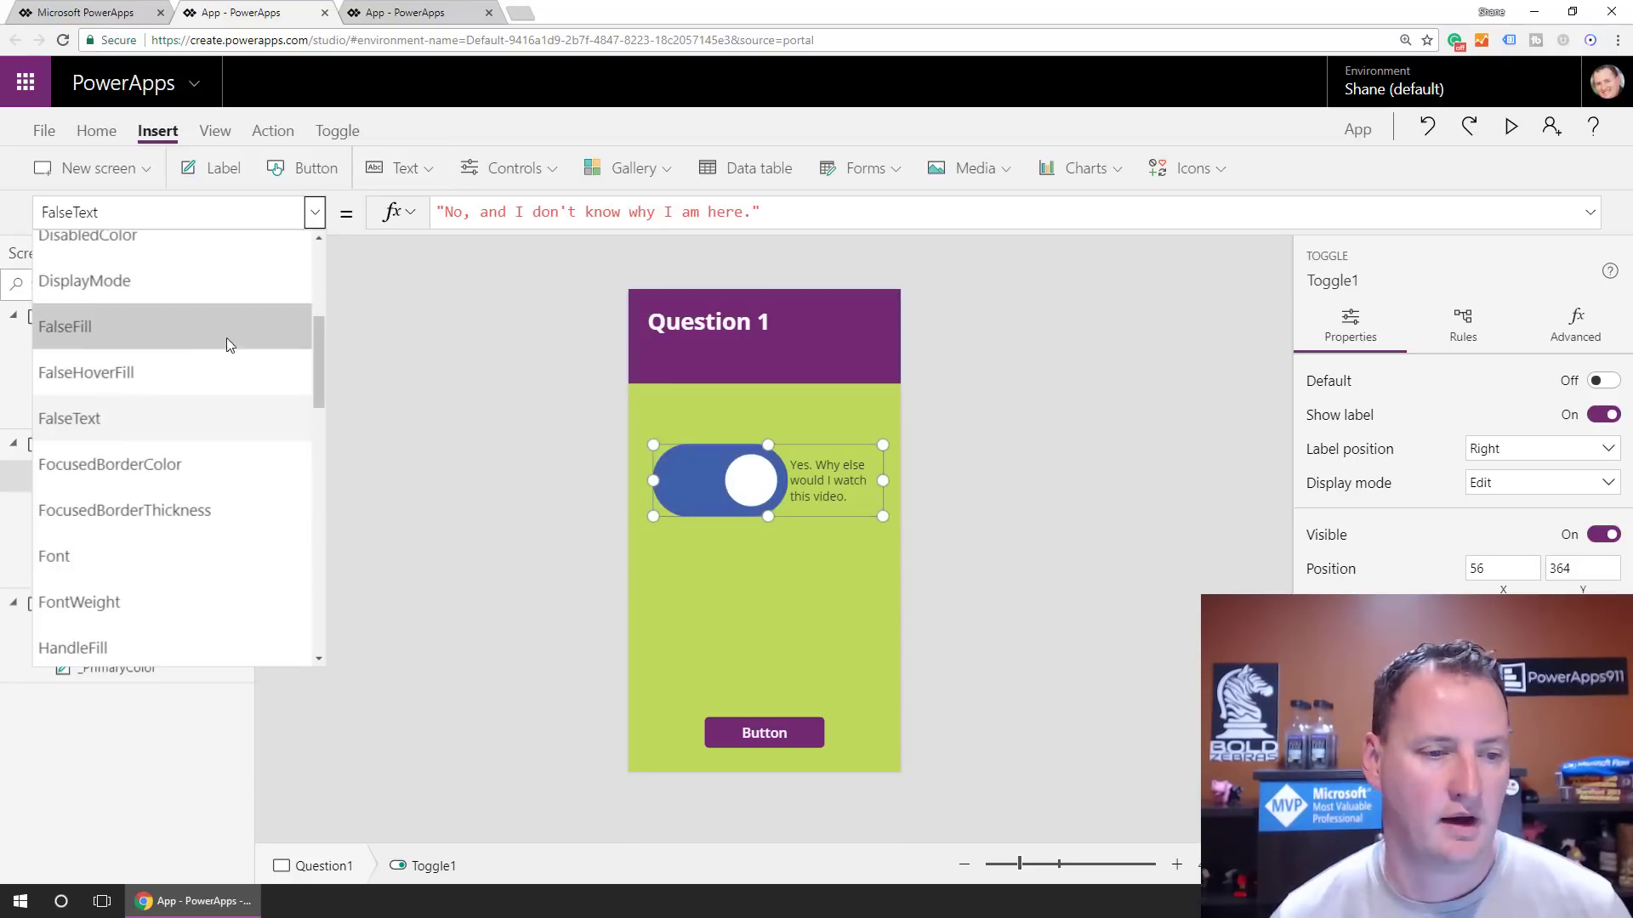
pyautogui.click(186, 336)
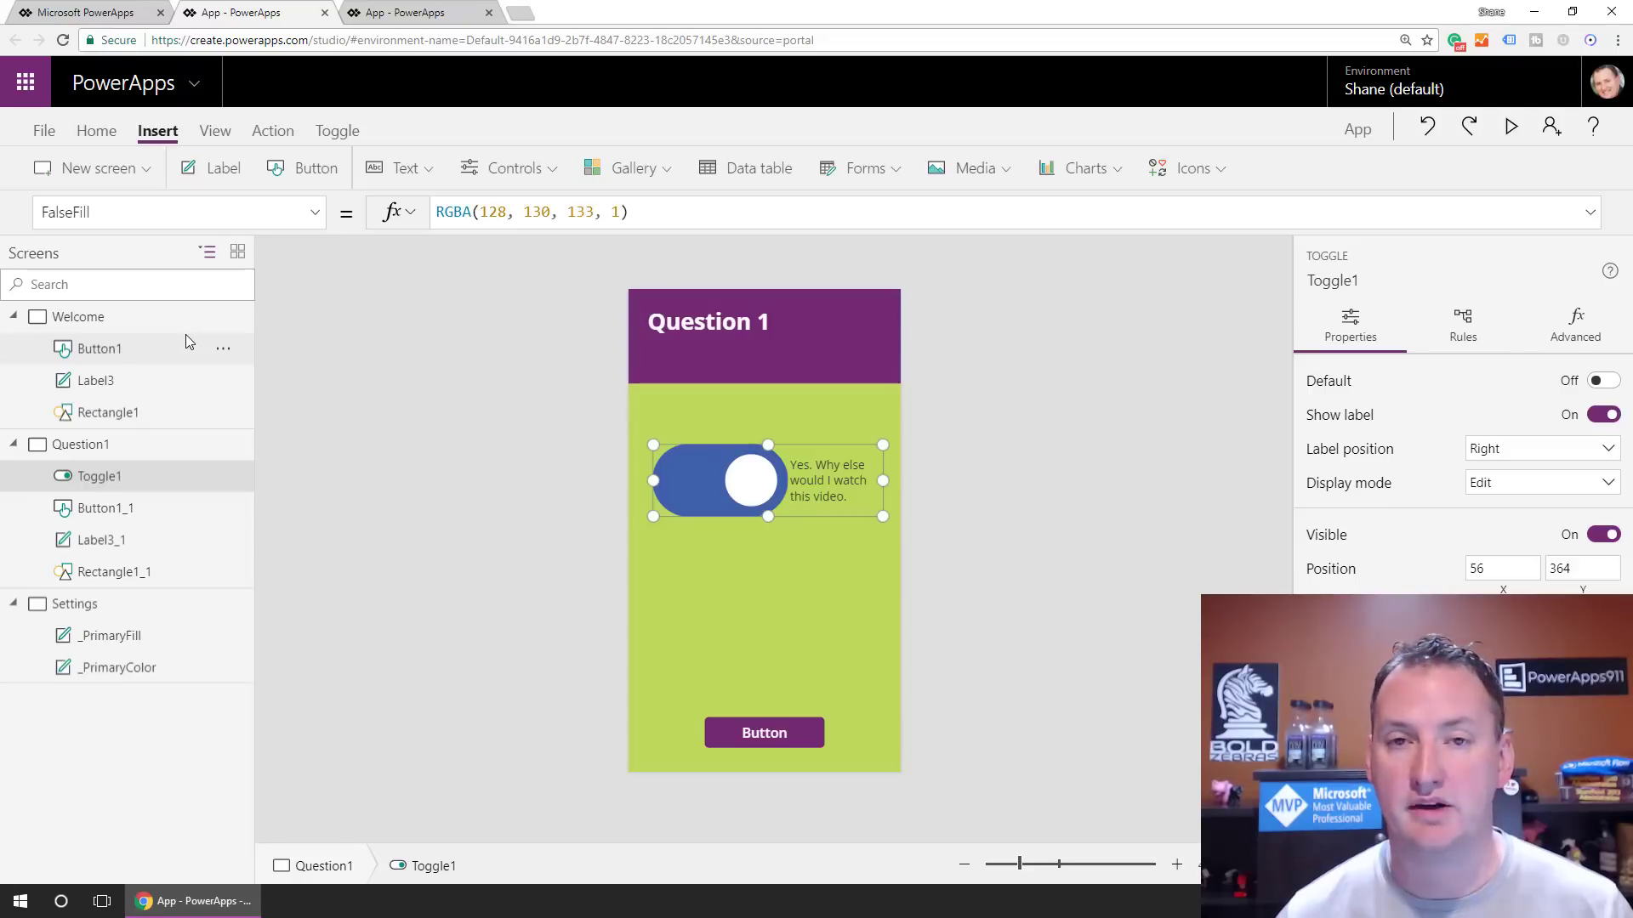
pyautogui.click(208, 215)
pyautogui.scroll(-3, 191, 408)
pyautogui.scroll(-6, 187, 423)
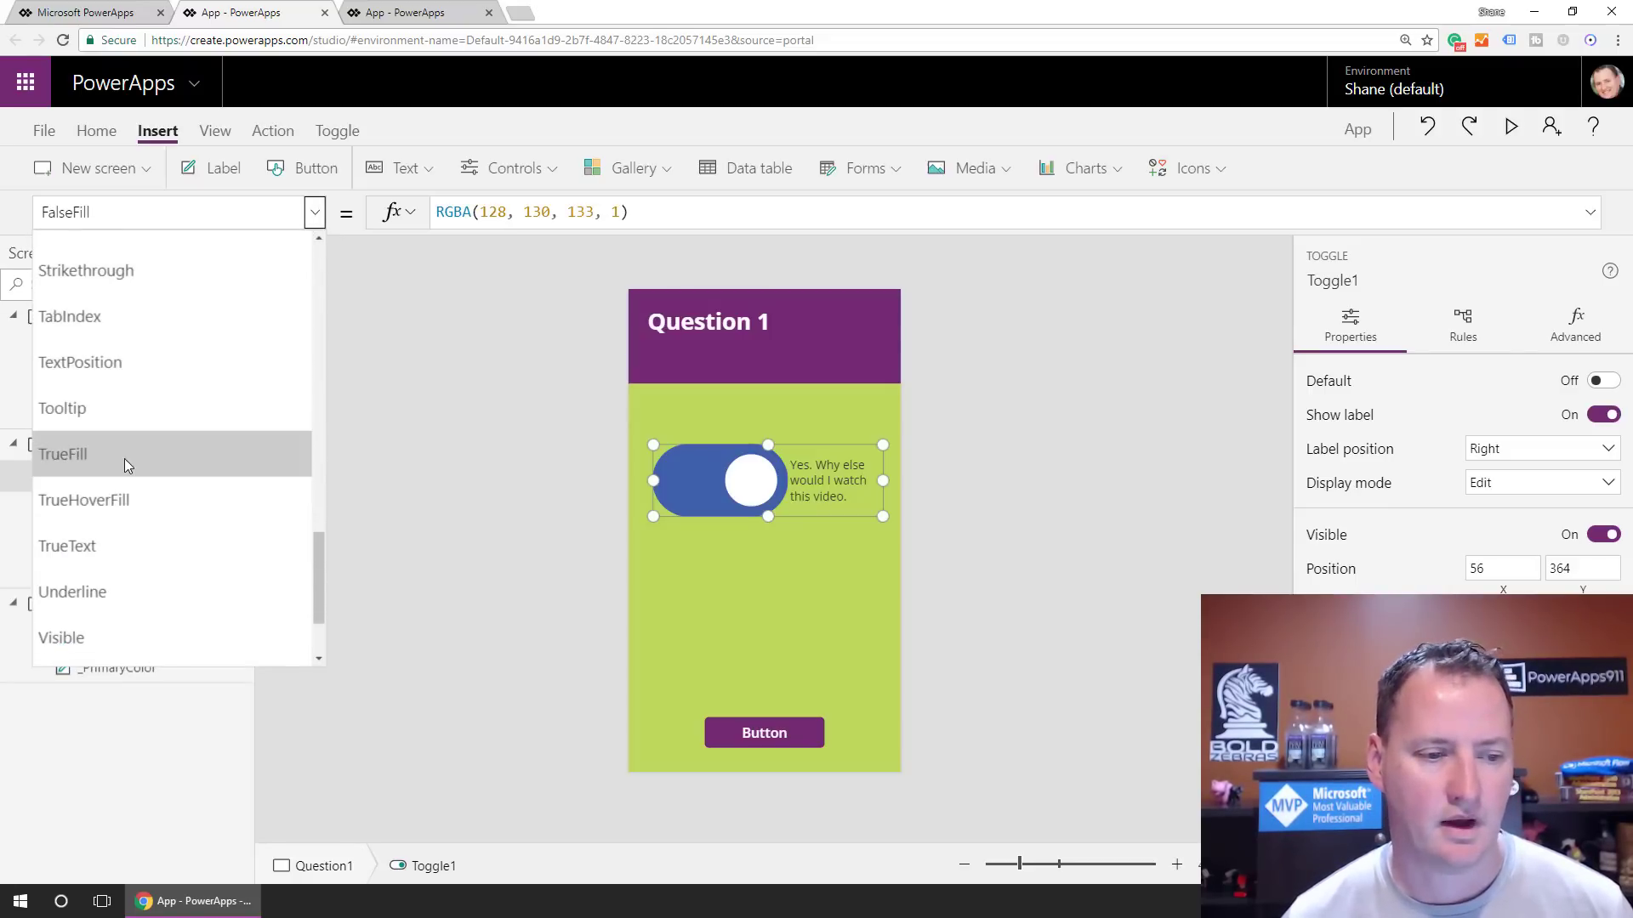
pyautogui.click(125, 455)
pyautogui.moveTo(585, 211); pyautogui.dragTo(413, 219)
pyautogui.press('BackSpace')
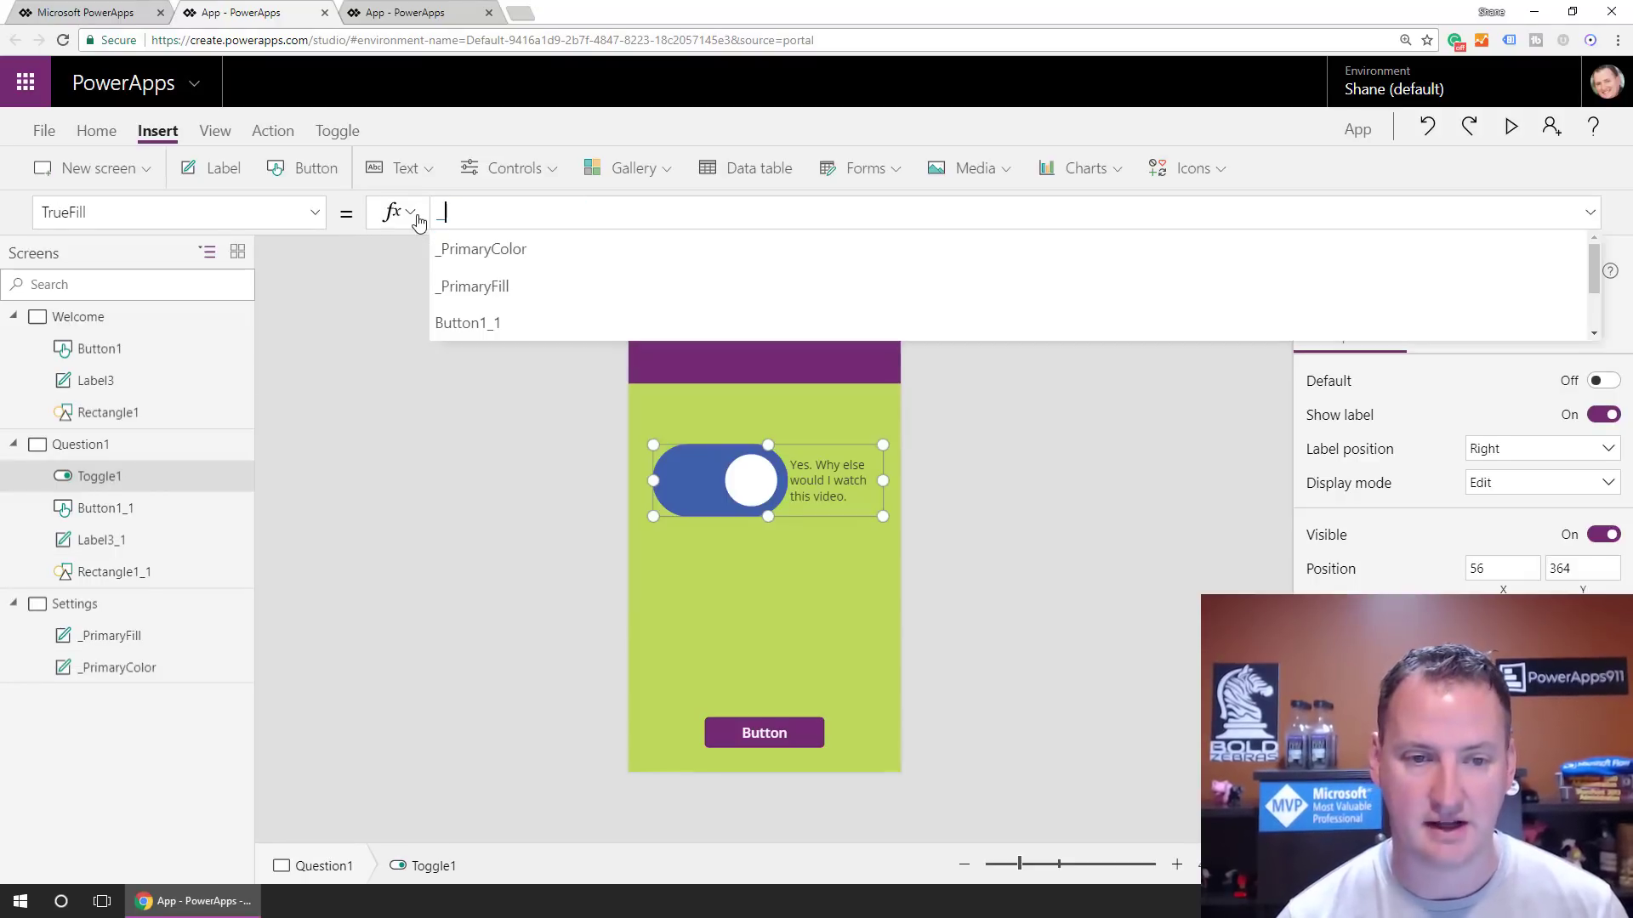
pyautogui.write('_P')
pyautogui.press('Tab')
pyautogui.write('.')
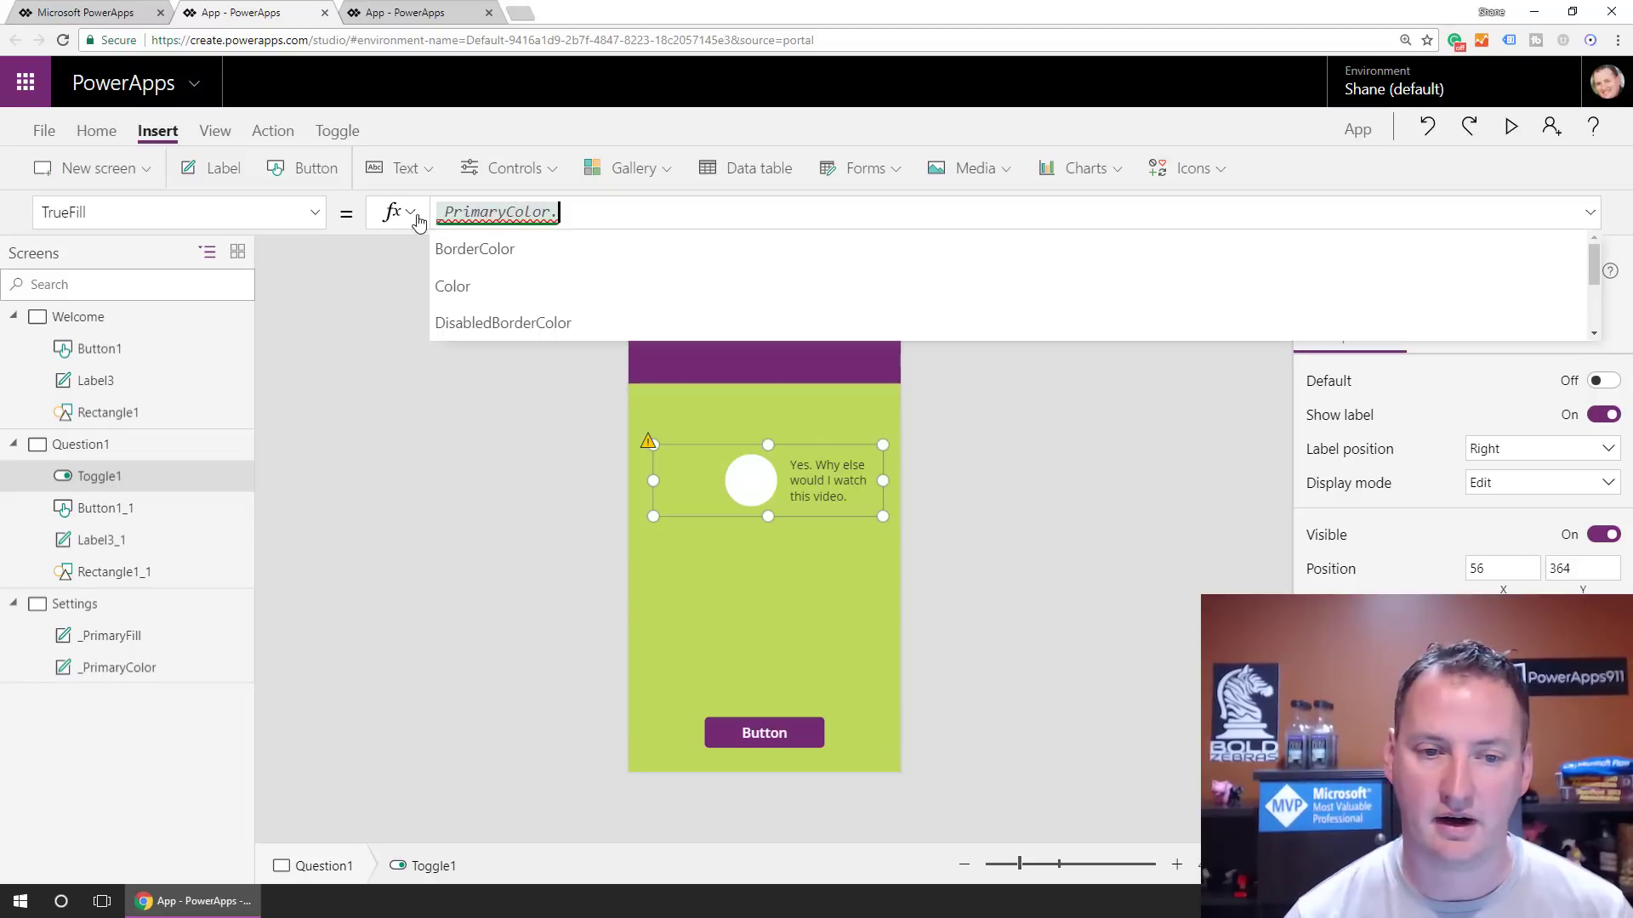
pyautogui.write('C')
pyautogui.press('Tab')
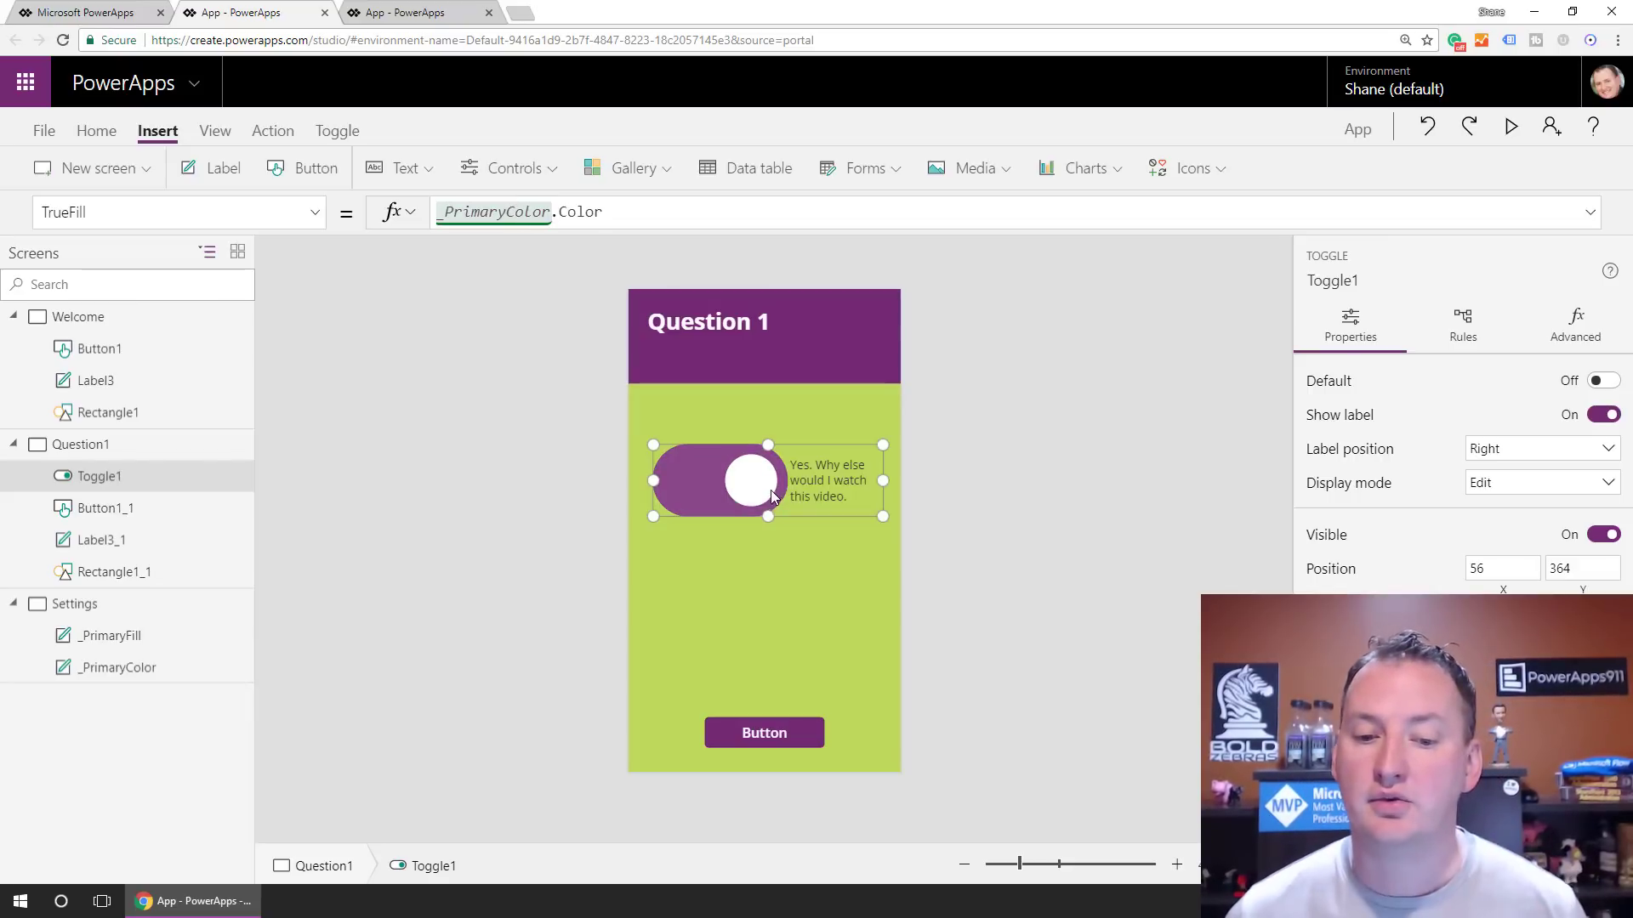
# Replace the Question1 header text with "Do you love PowerApps?" and heighten the label to fit two lines
pyautogui.doubleClick(746, 324)
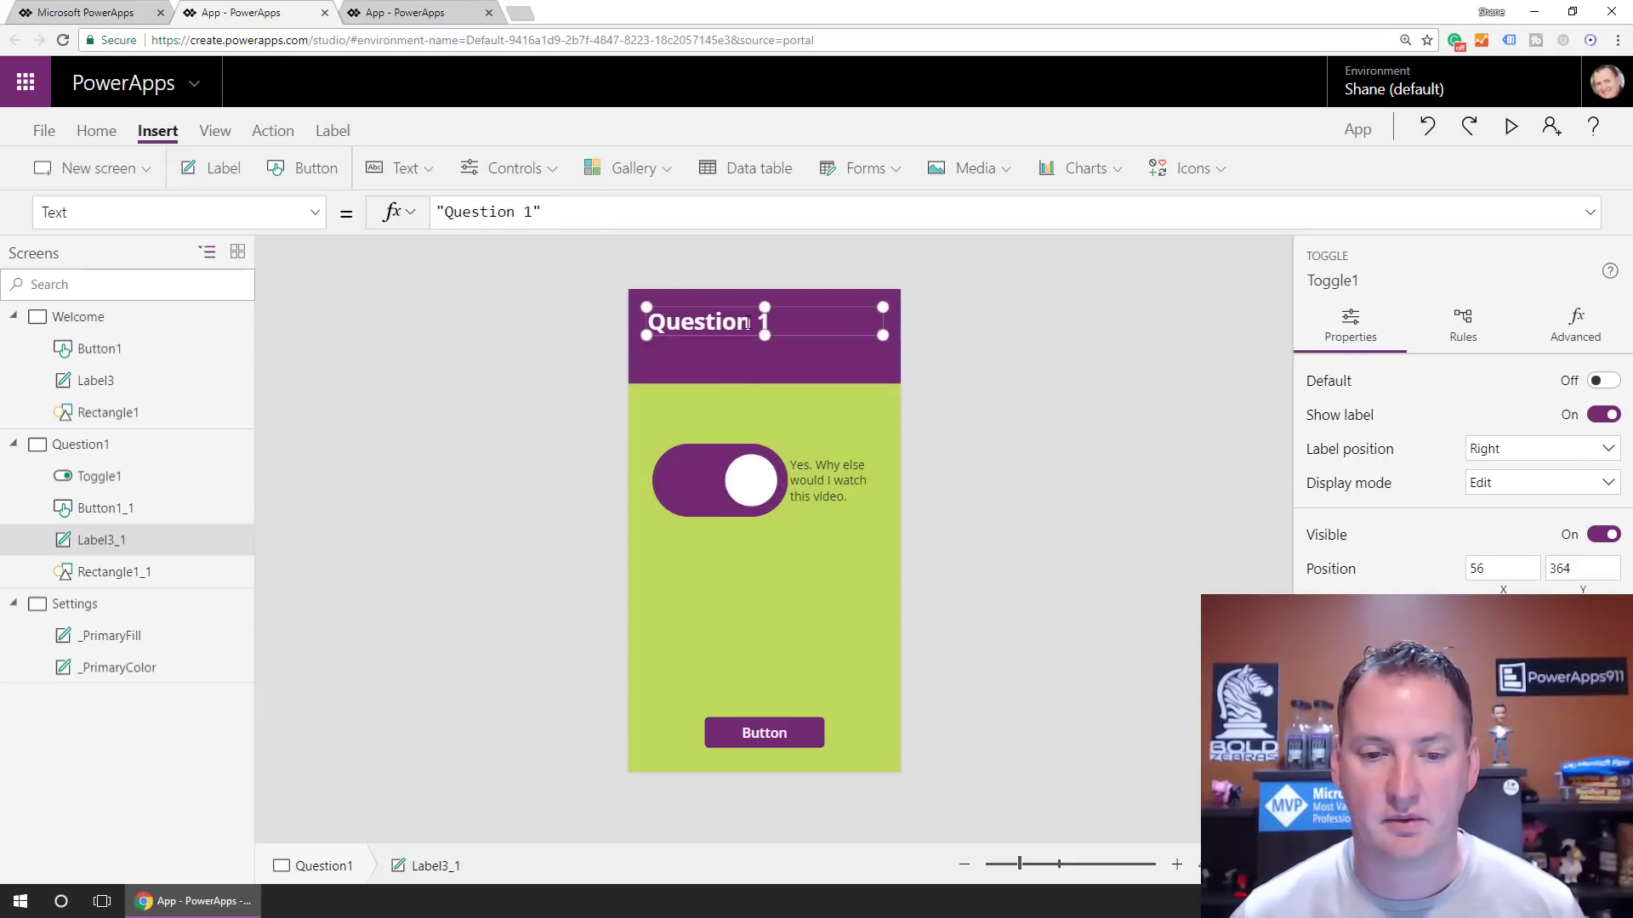
pyautogui.press('BackSpace')
pyautogui.write('Do you l')
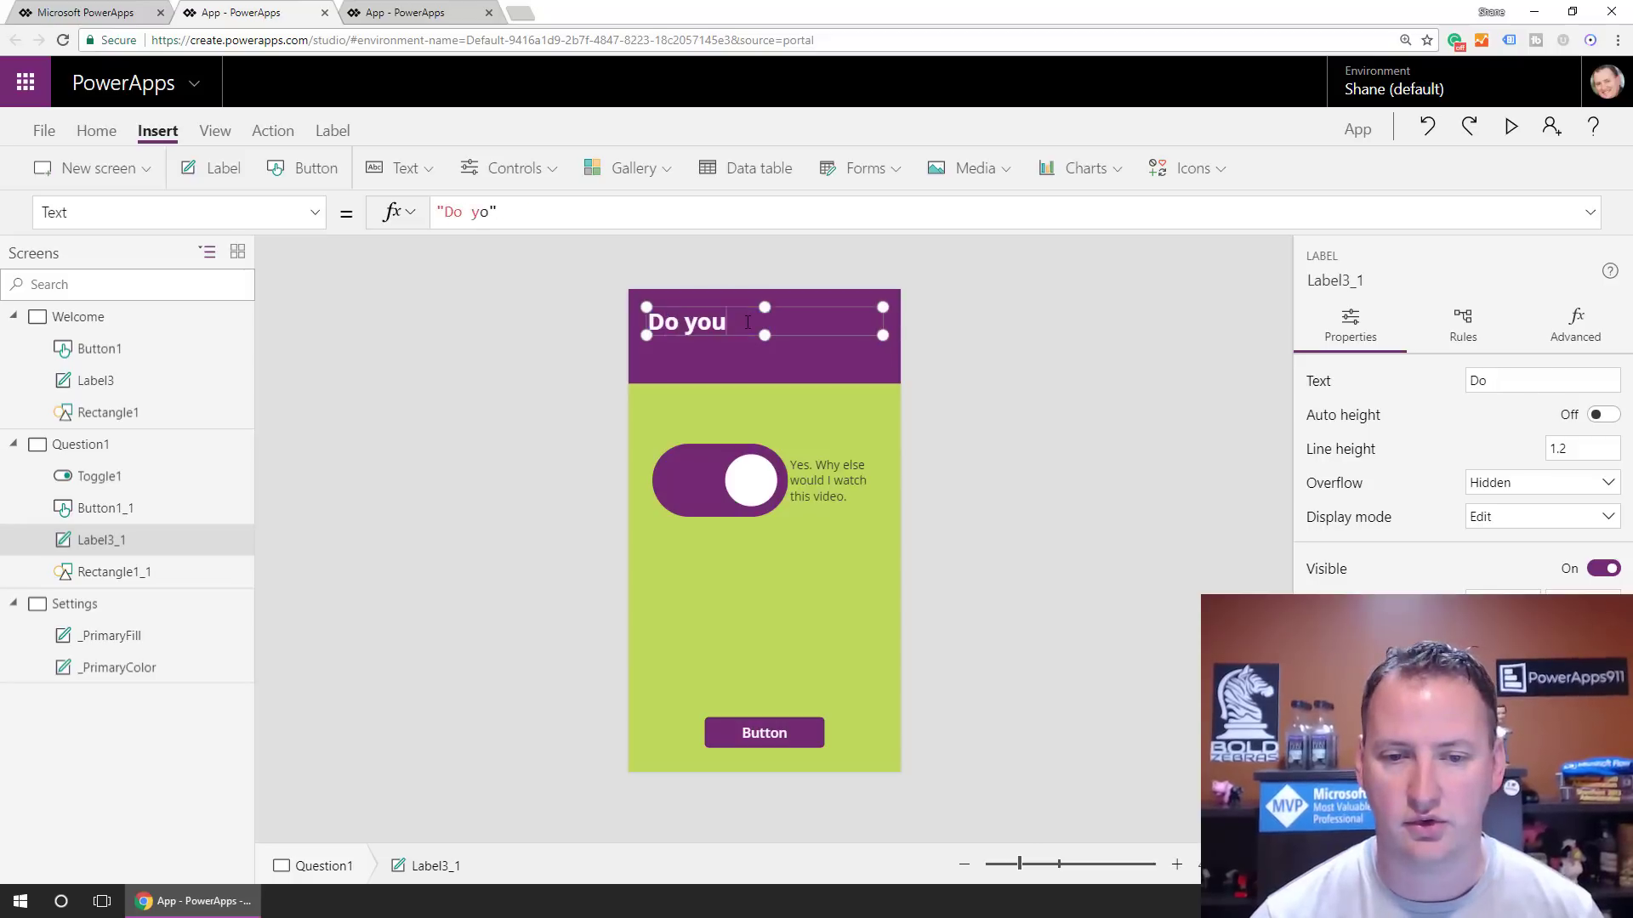
pyautogui.write('ove Power')
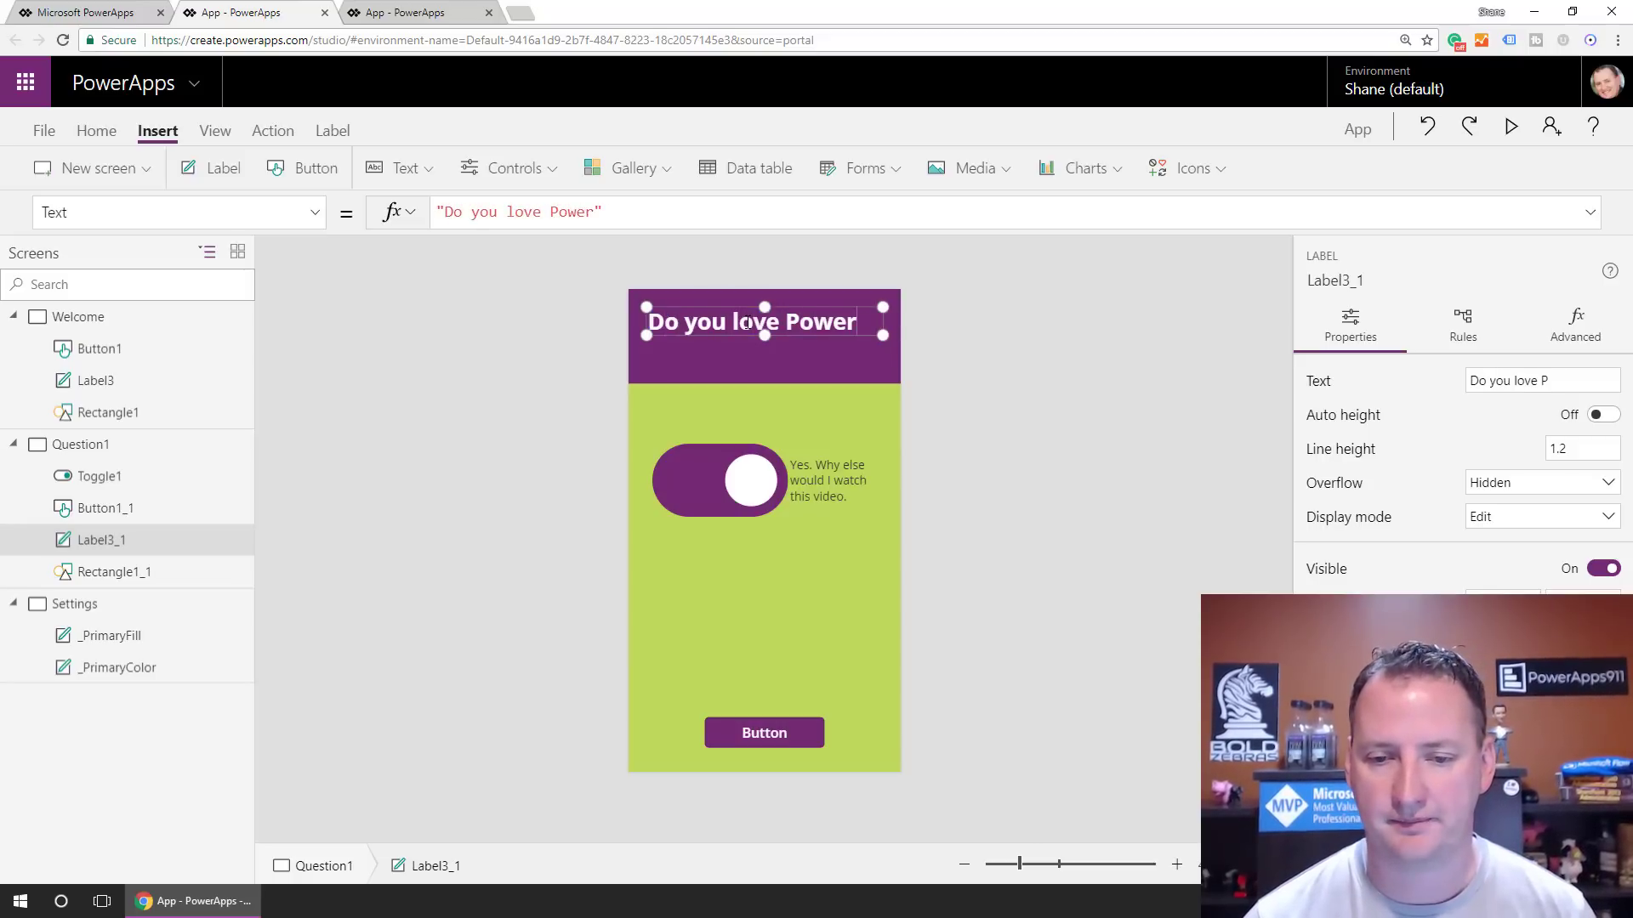
pyautogui.write('Apps?')
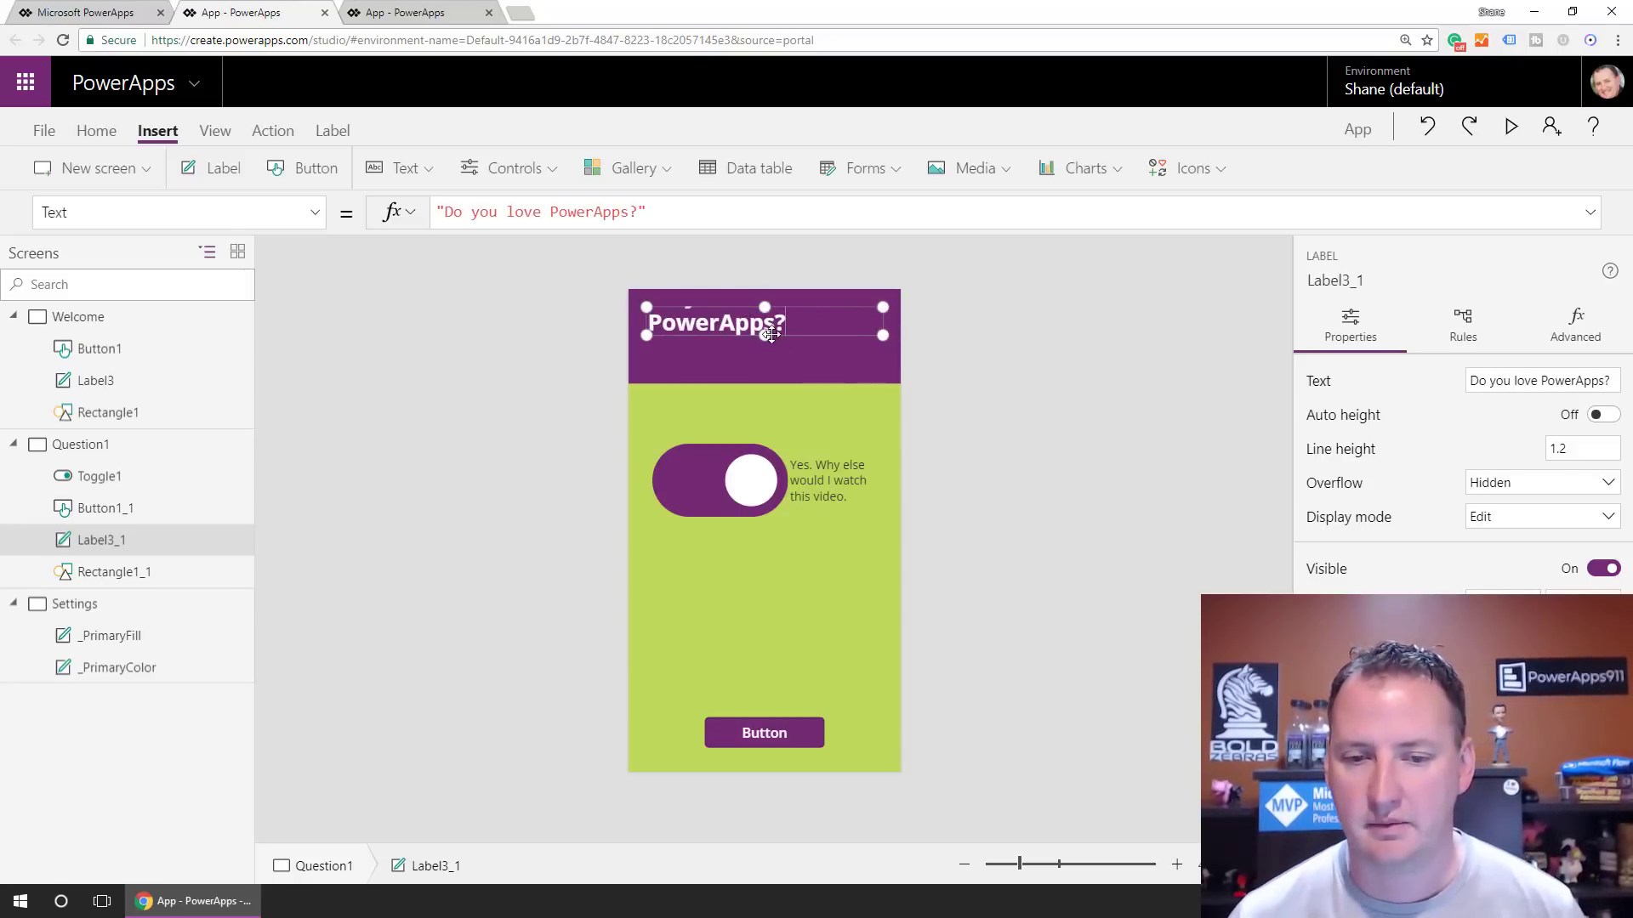
pyautogui.moveTo(766, 332); pyautogui.dragTo(761, 370)
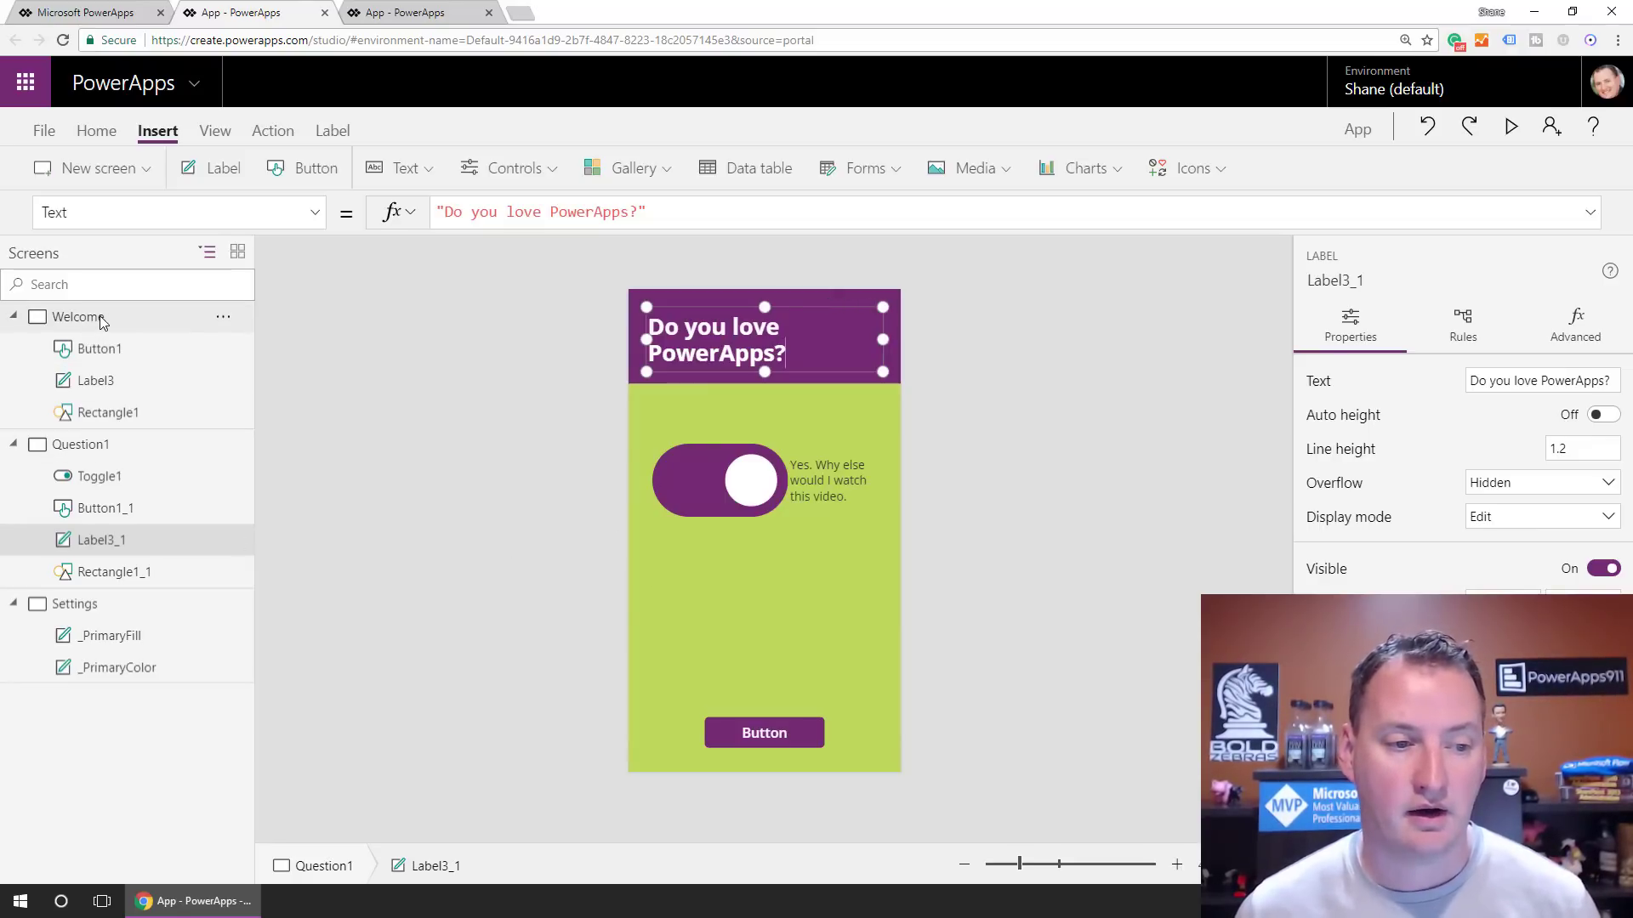
# Duplicate the Welcome screen and rename the copy Question2
pyautogui.click(223, 316)
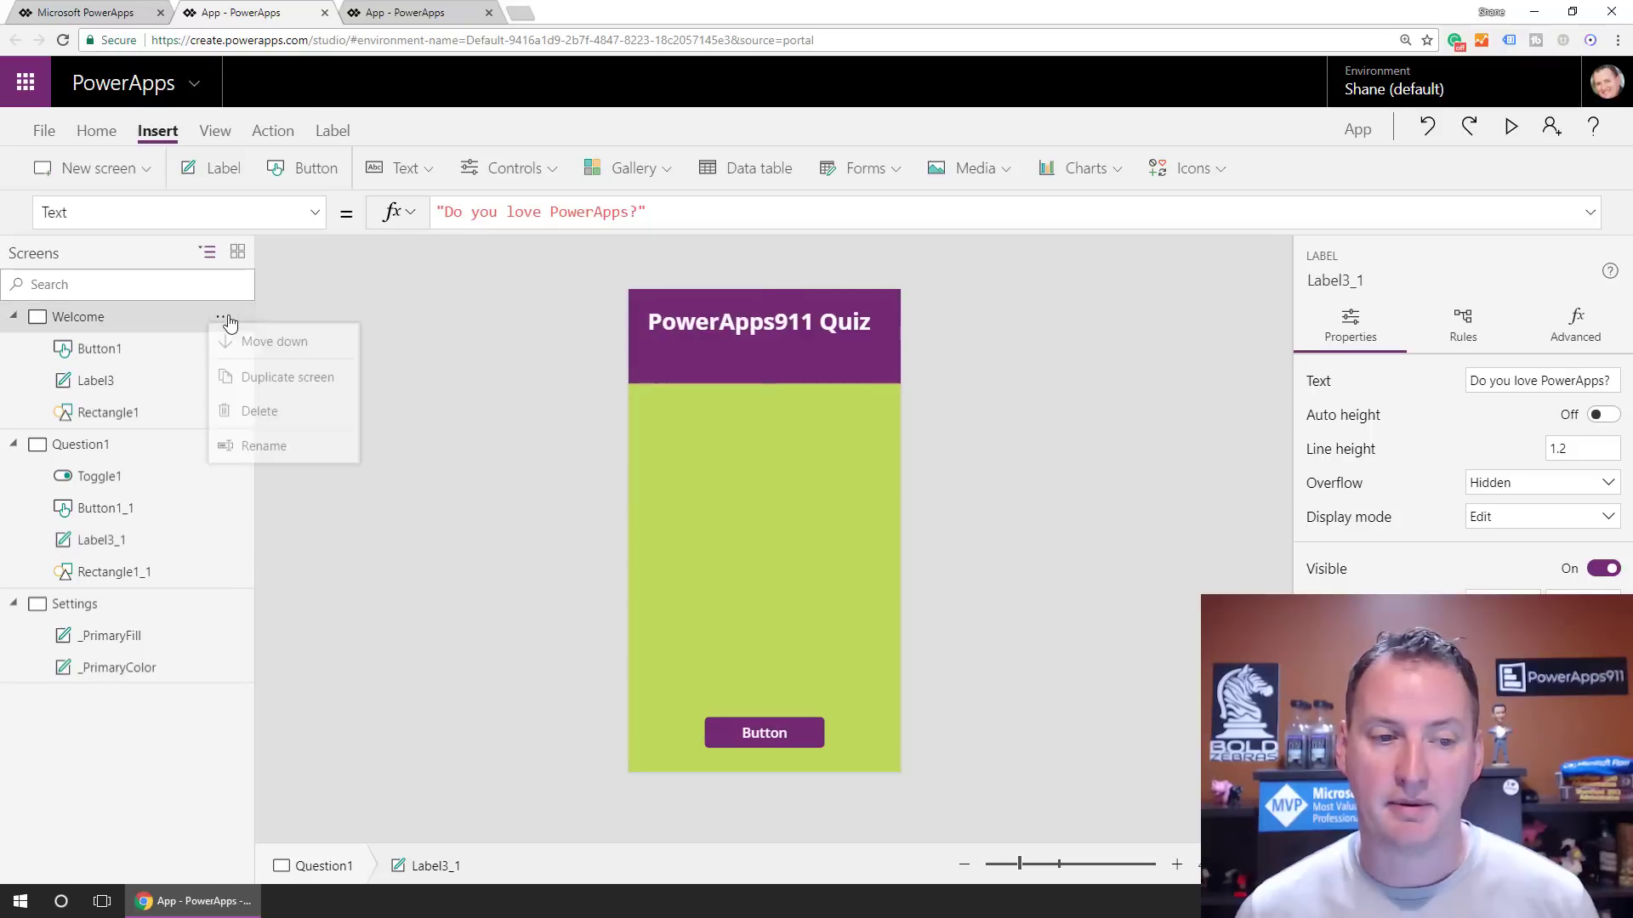
pyautogui.click(286, 387)
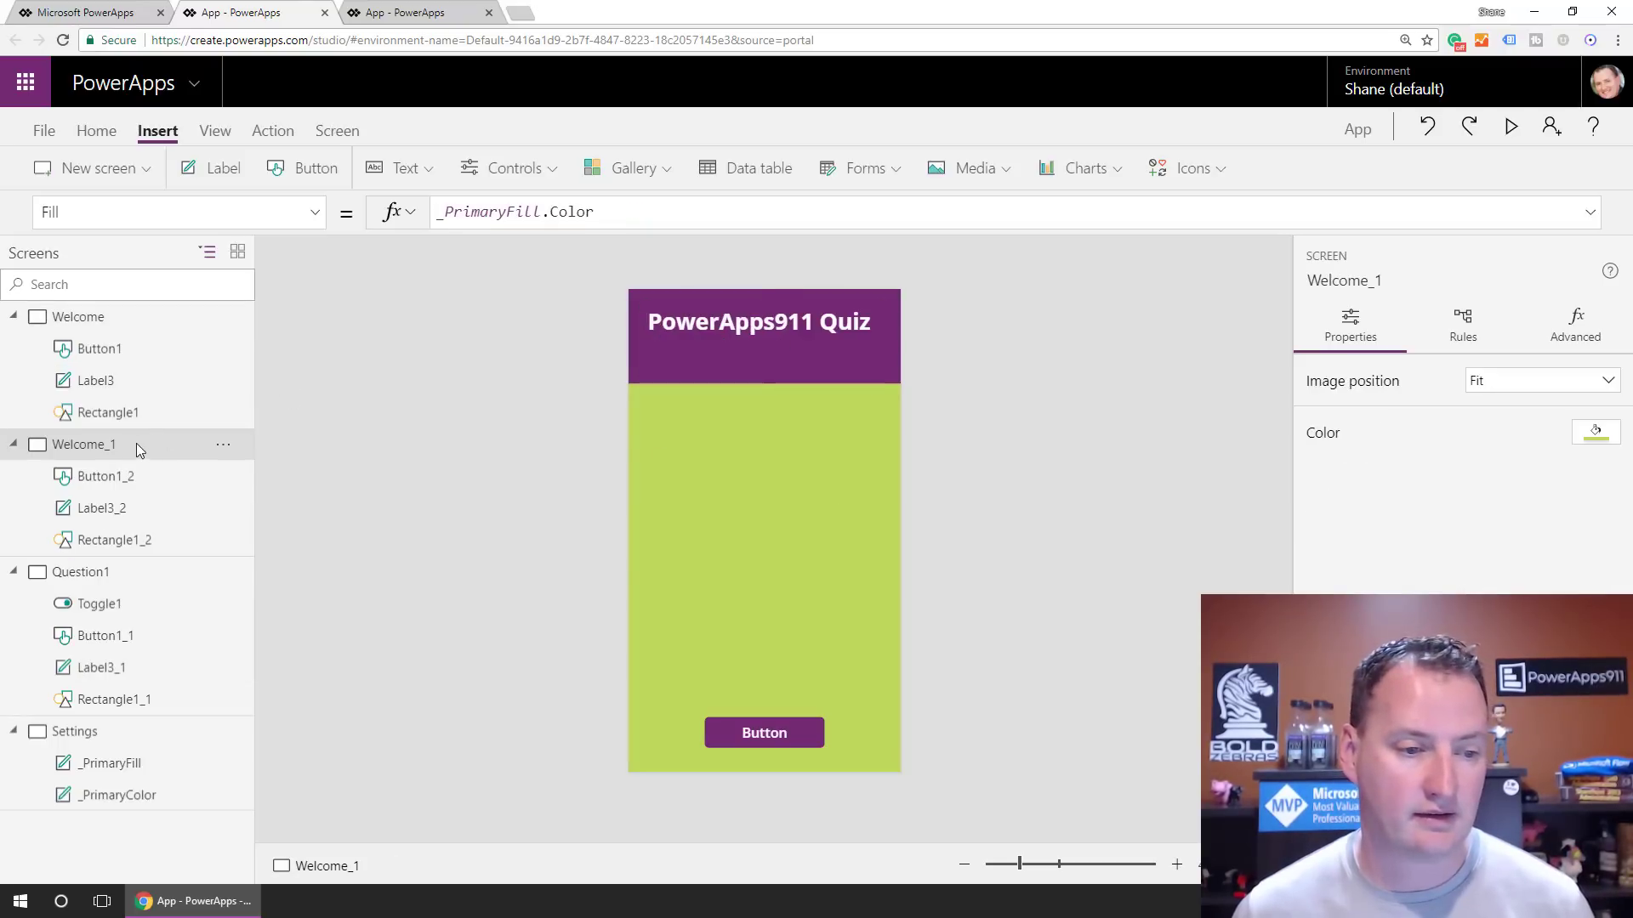
pyautogui.doubleClick(118, 444)
pyautogui.write('Wu')
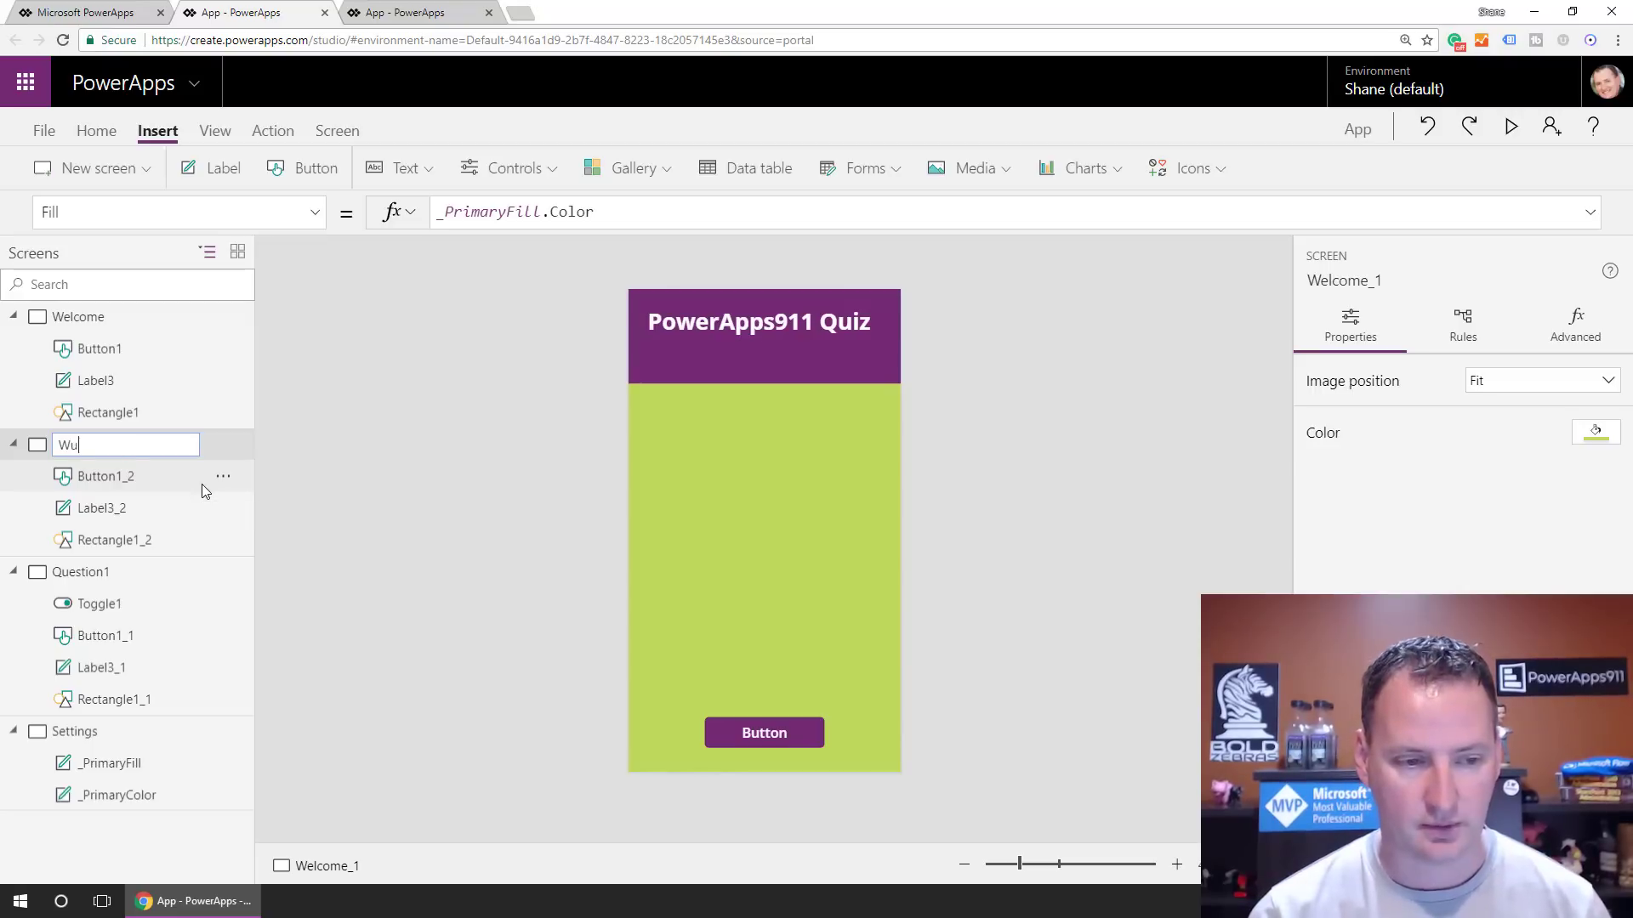
pyautogui.press('BackSpace')
pyautogui.press('BackSpace')
pyautogui.write('Questin')
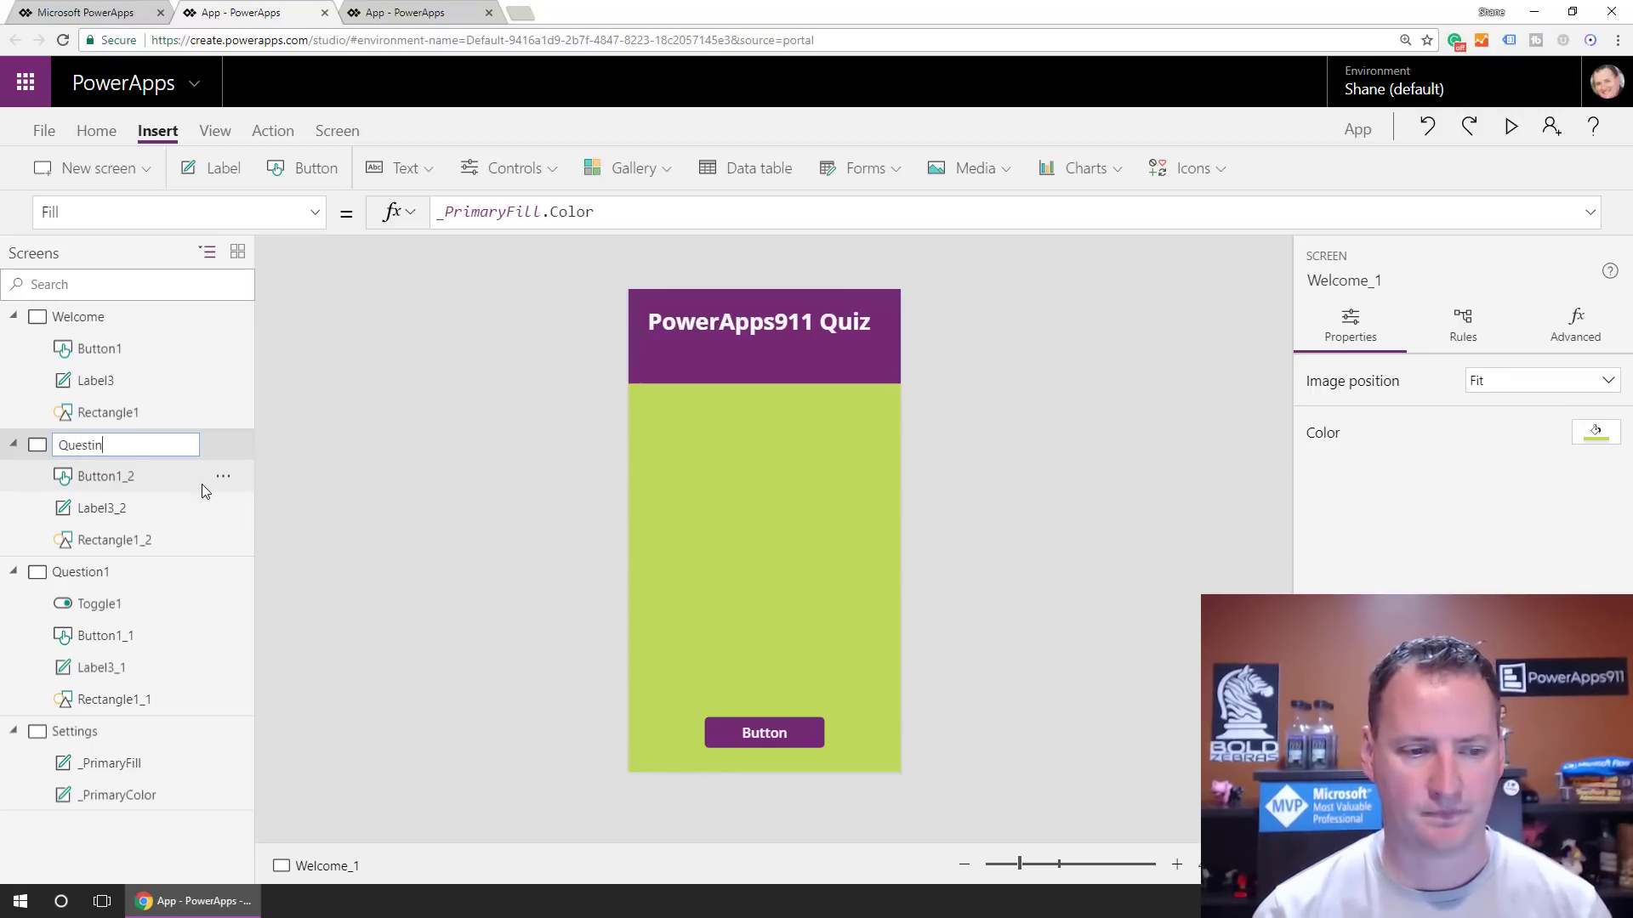
pyautogui.press('BackSpace')
pyautogui.write('on2')
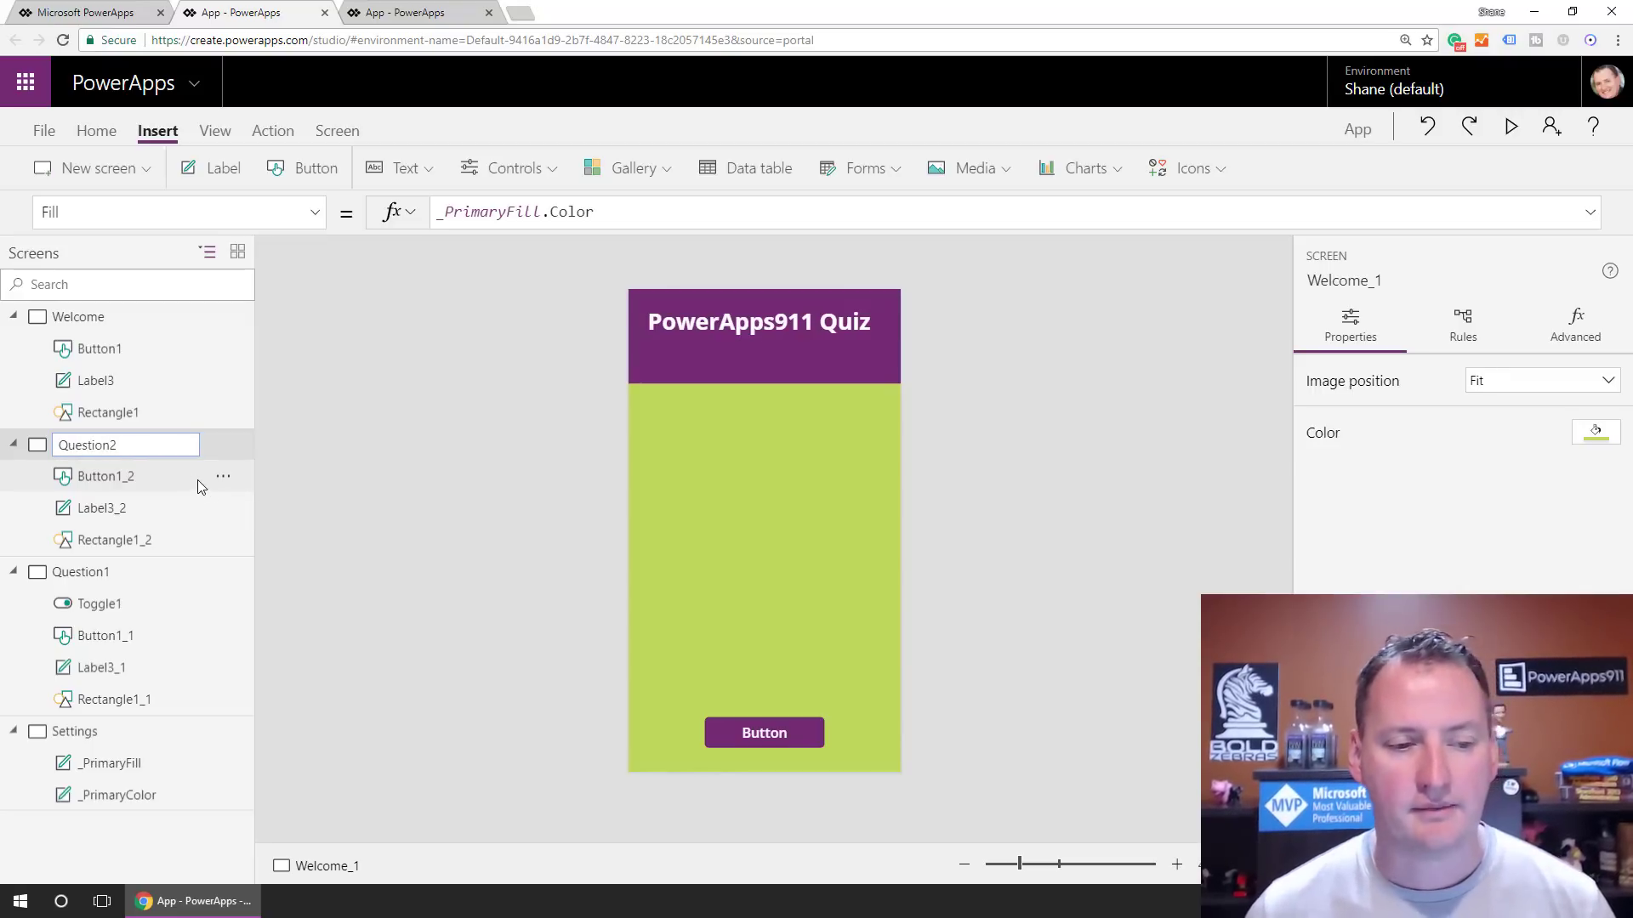
pyautogui.click(177, 467)
pyautogui.click(213, 454)
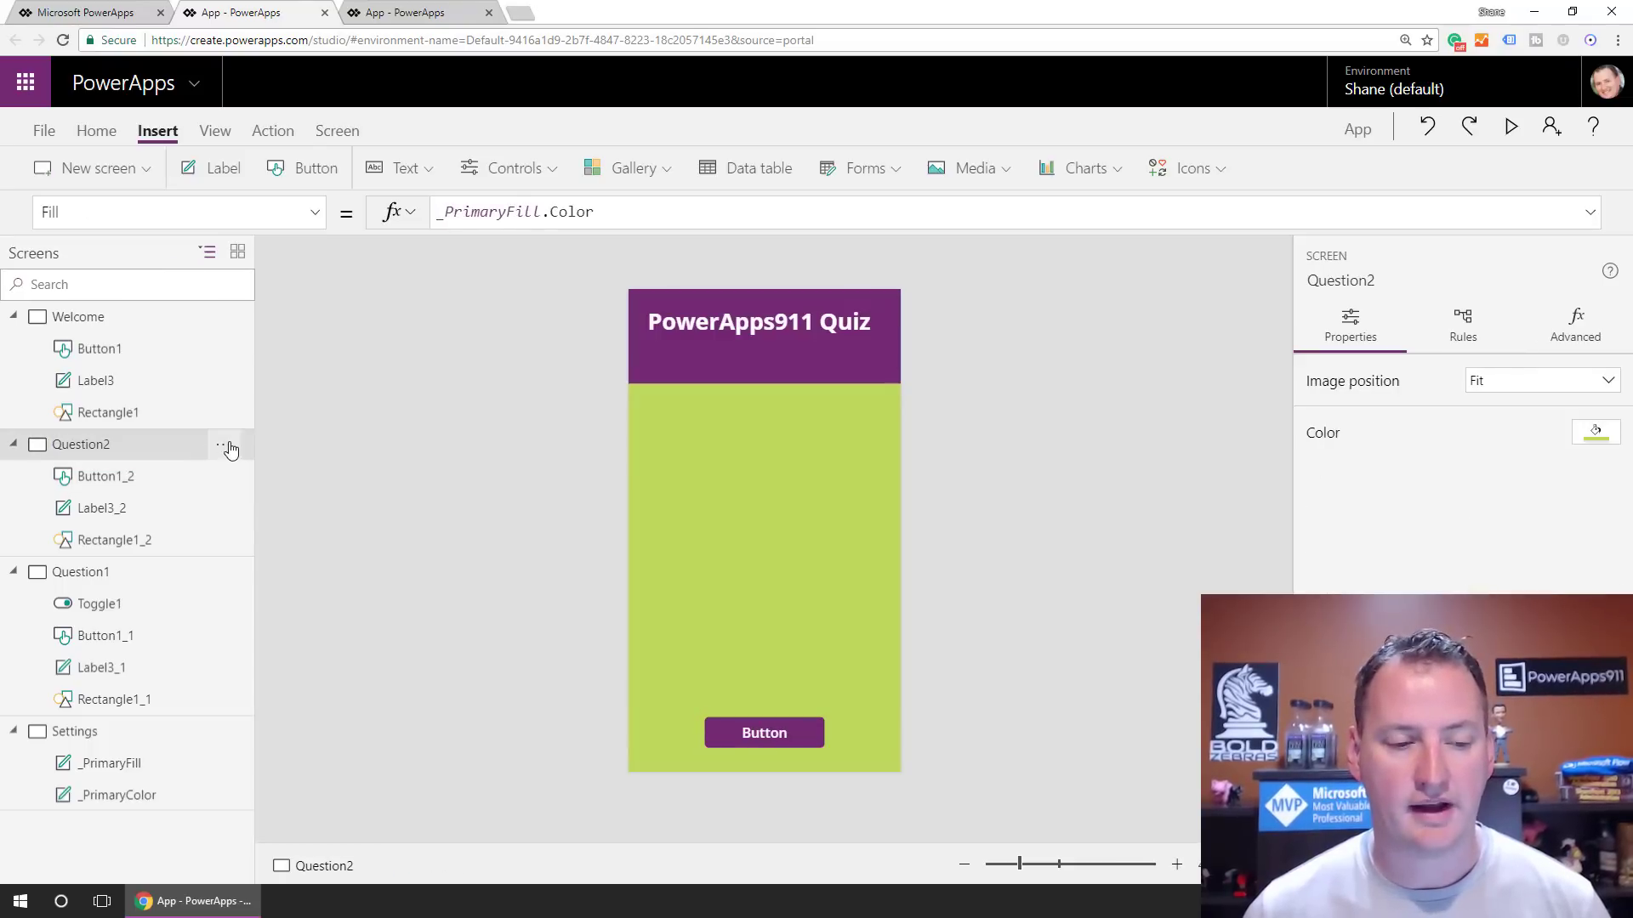
# Move the Question2 screen down so it follows Question1 in the screen order
pyautogui.click(223, 445)
pyautogui.click(260, 510)
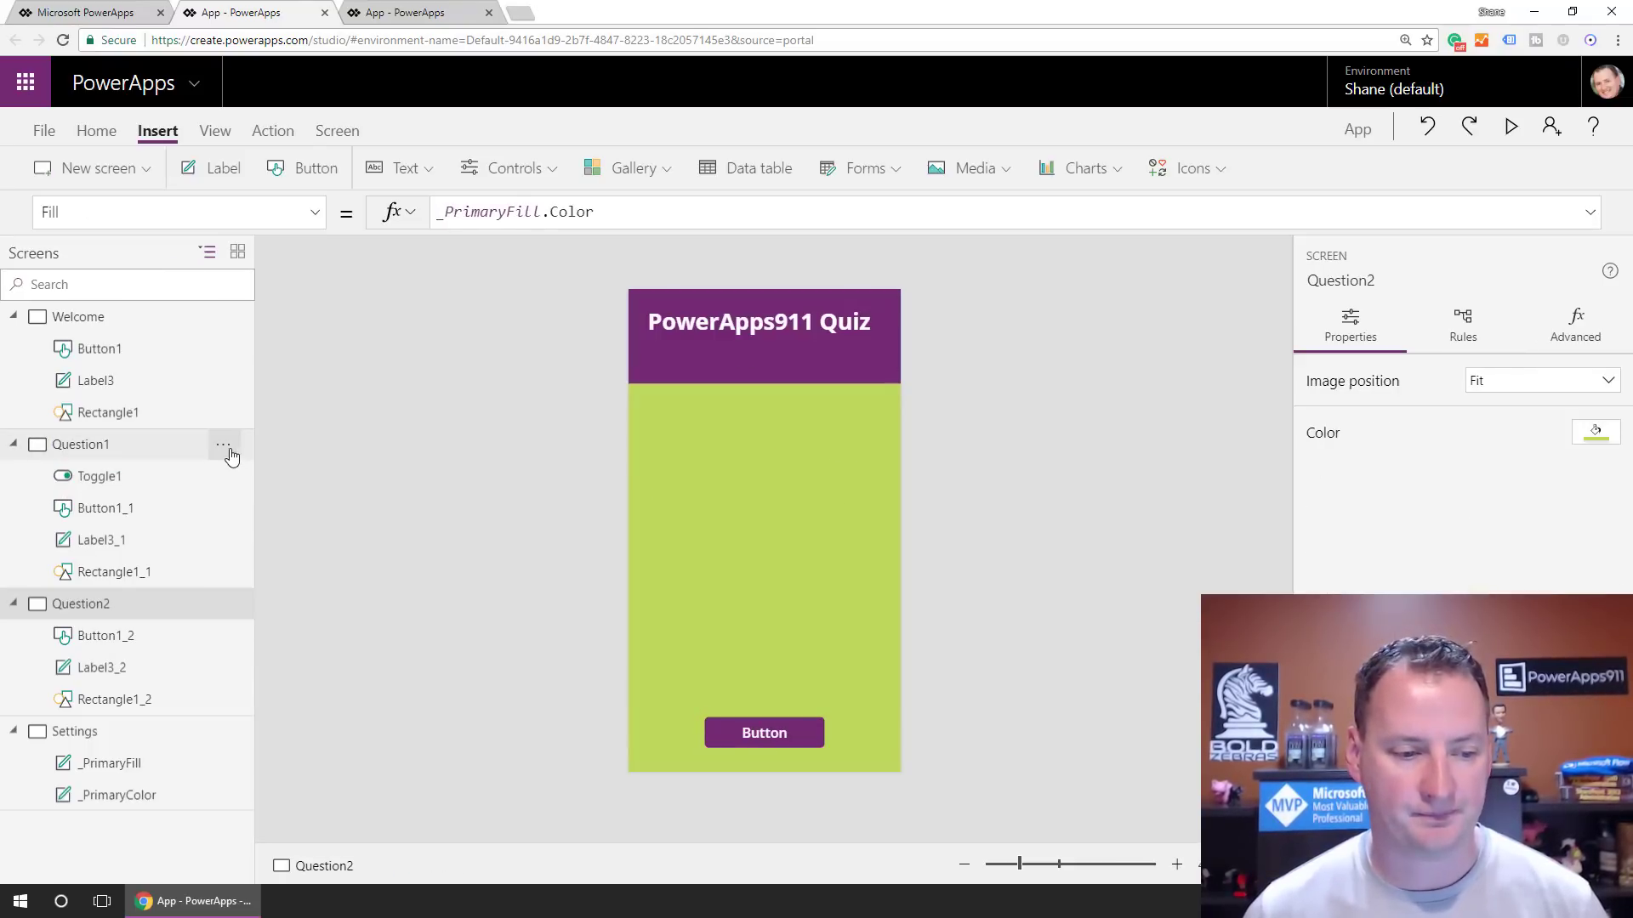
pyautogui.click(221, 447)
pyautogui.press('Escape')
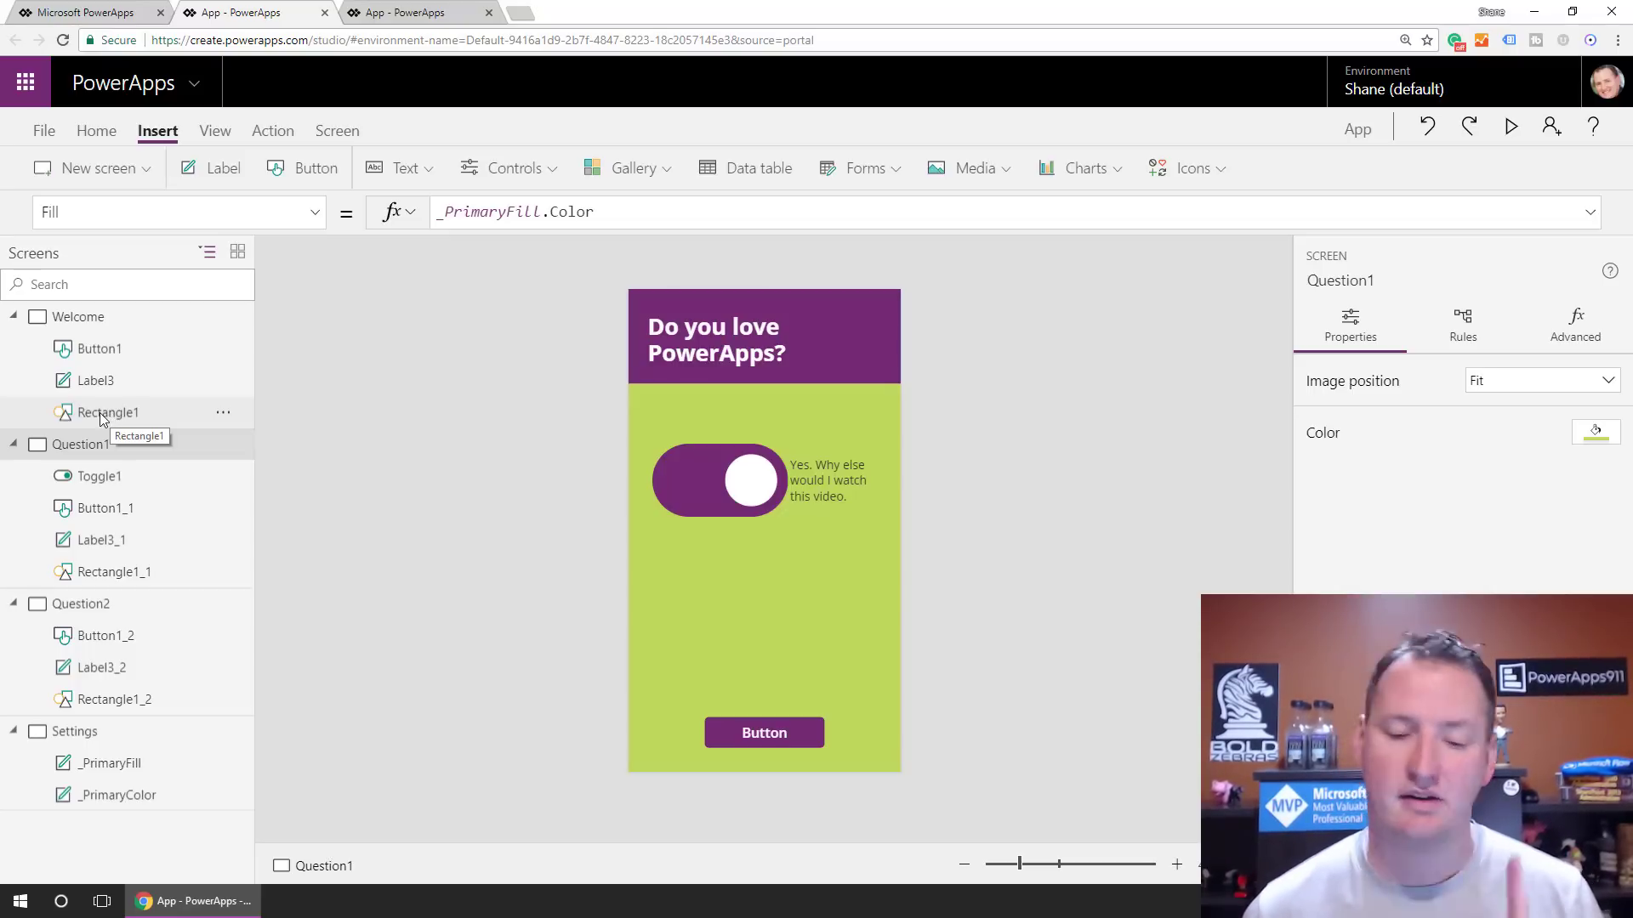
# Using the finished app's Question2 screen as reference, insert a radio control on the new Question2 screen, place it at 40, 328 and heighten it
pyautogui.click(99, 605)
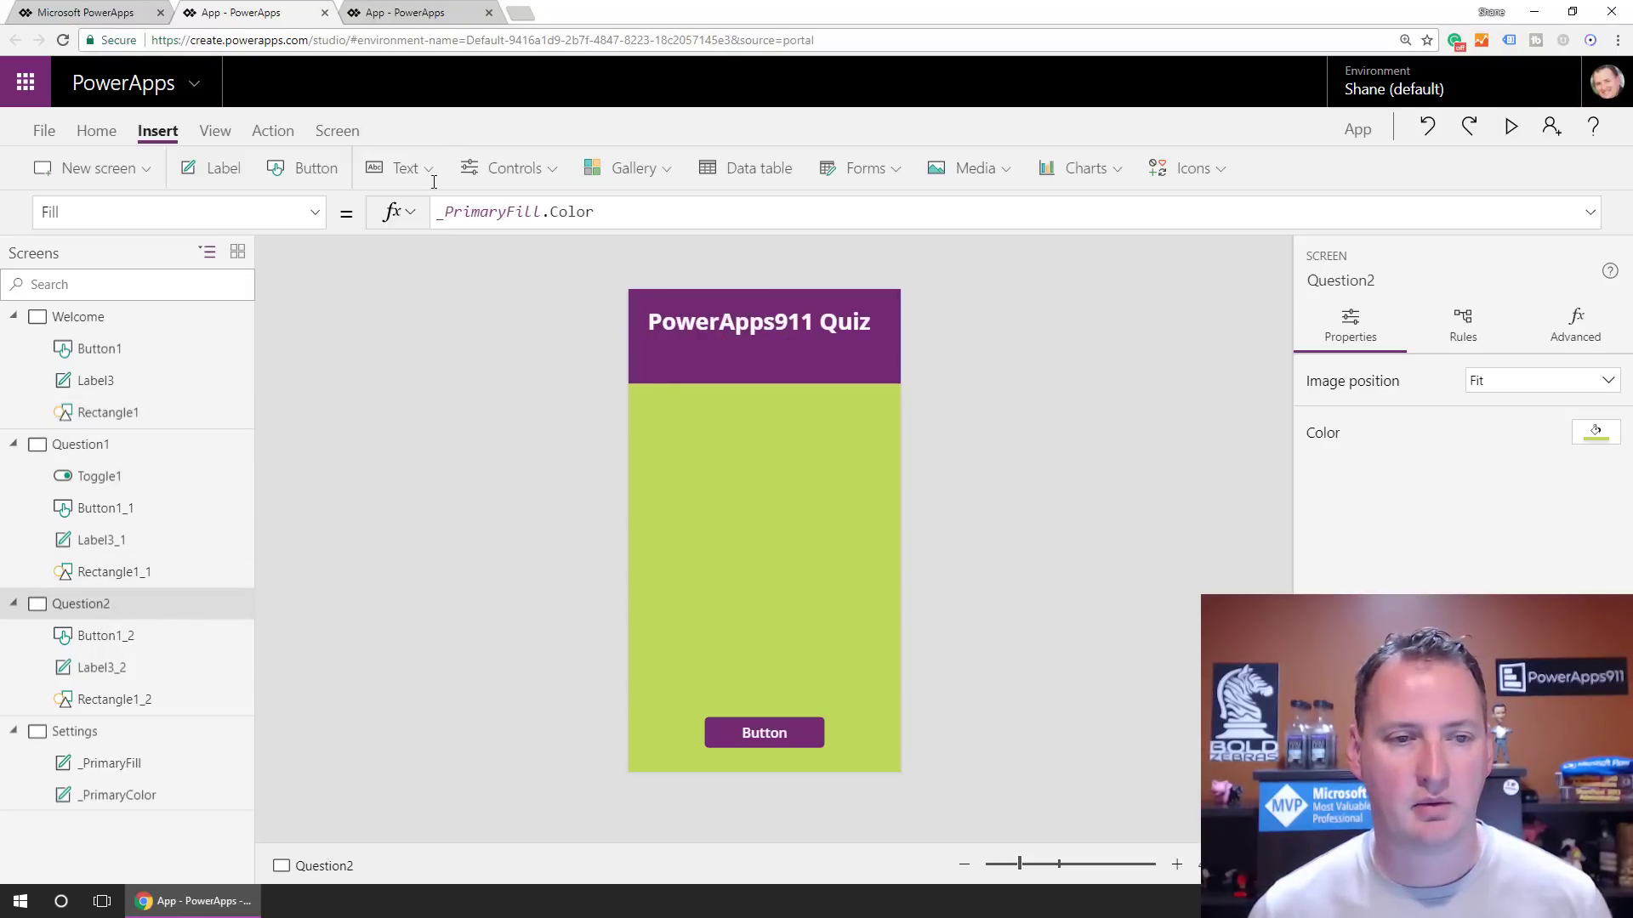
pyautogui.click(411, 24)
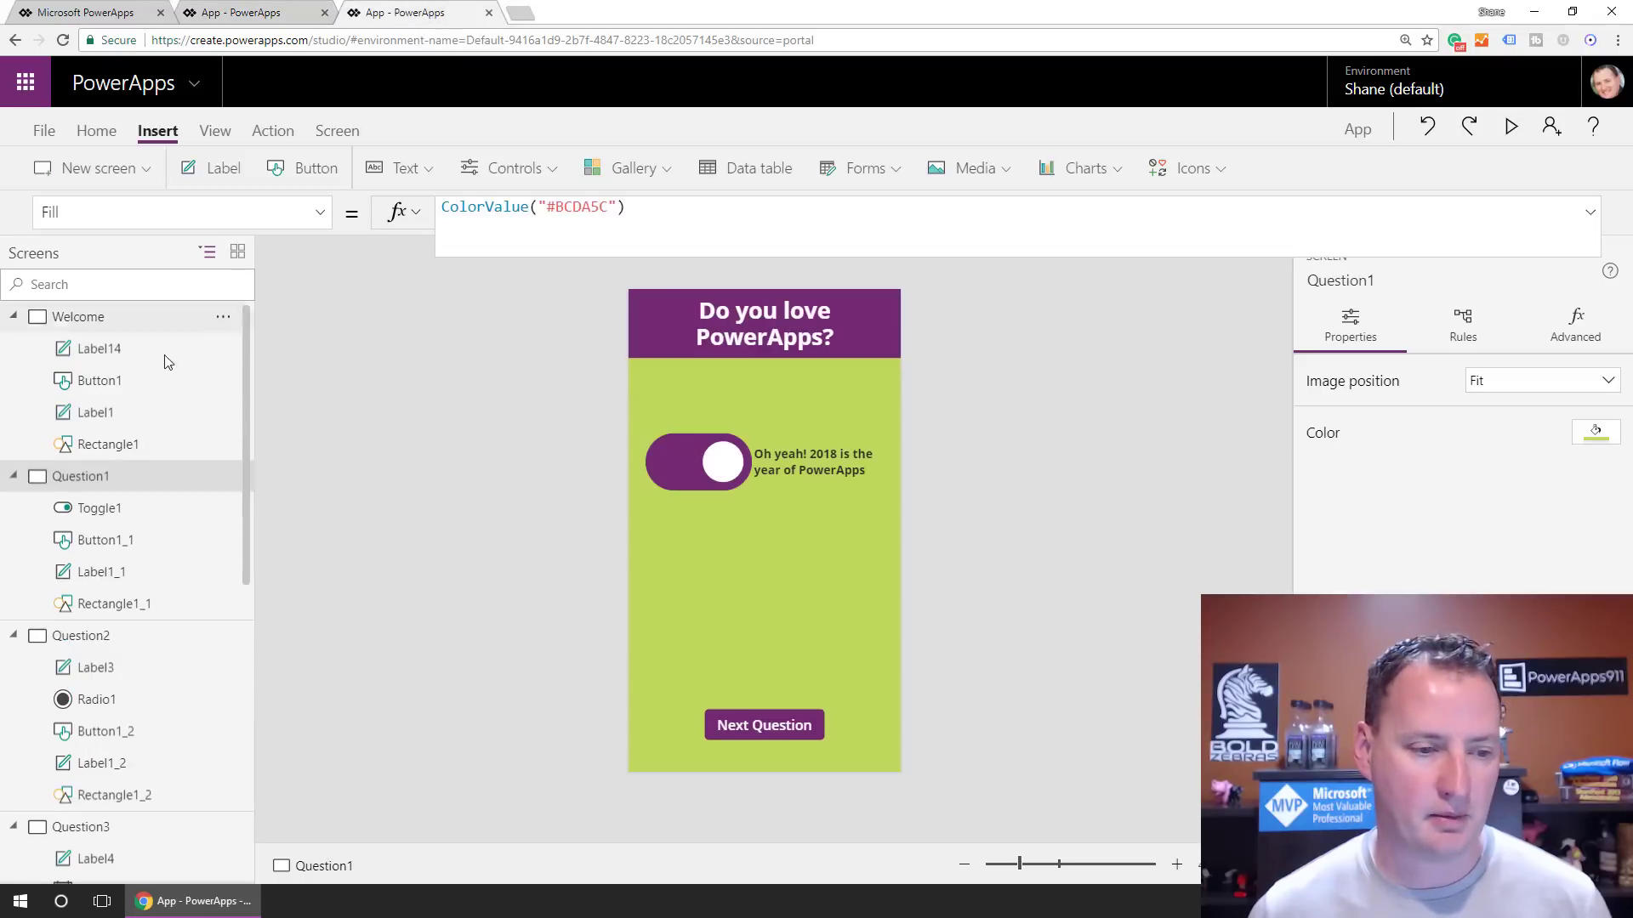
pyautogui.click(86, 638)
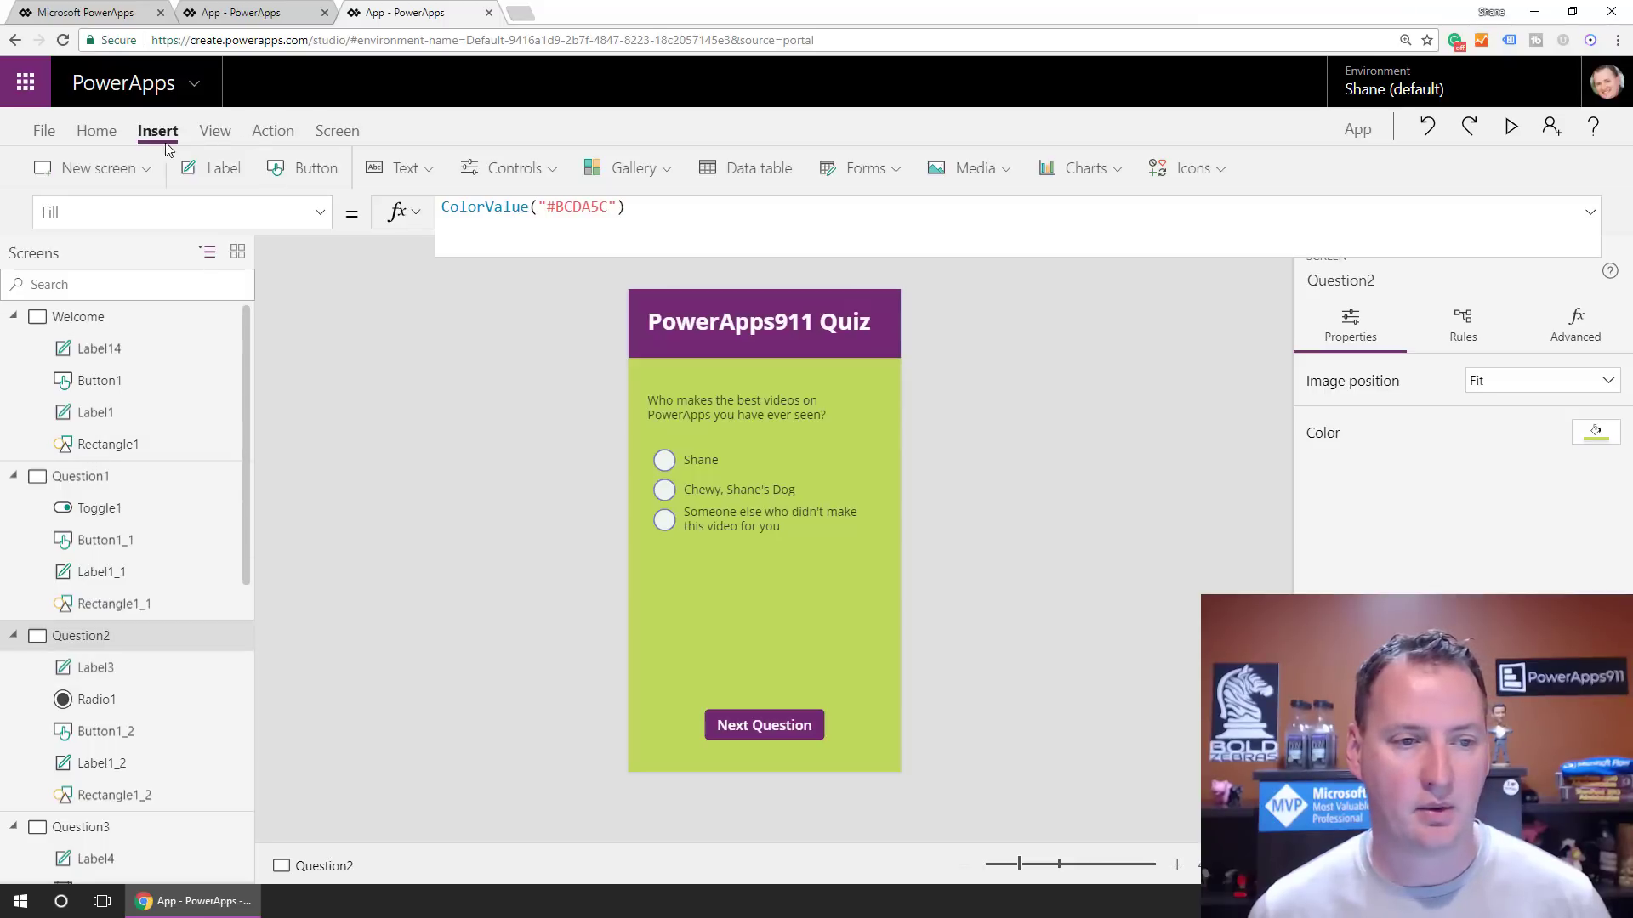
pyautogui.click(246, 13)
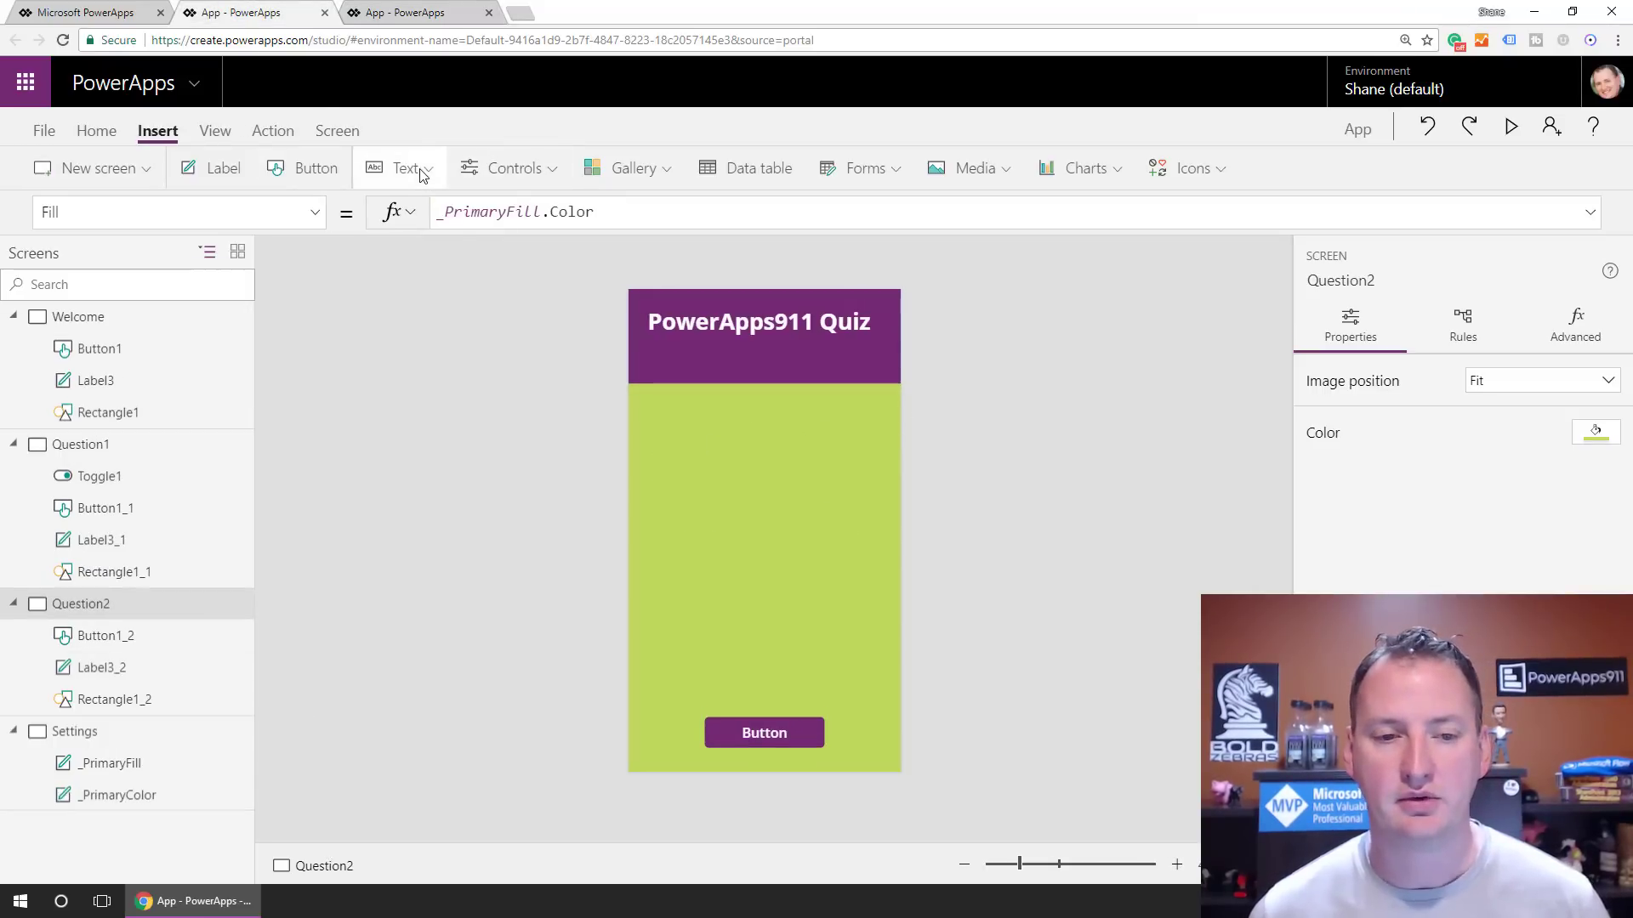
pyautogui.click(517, 168)
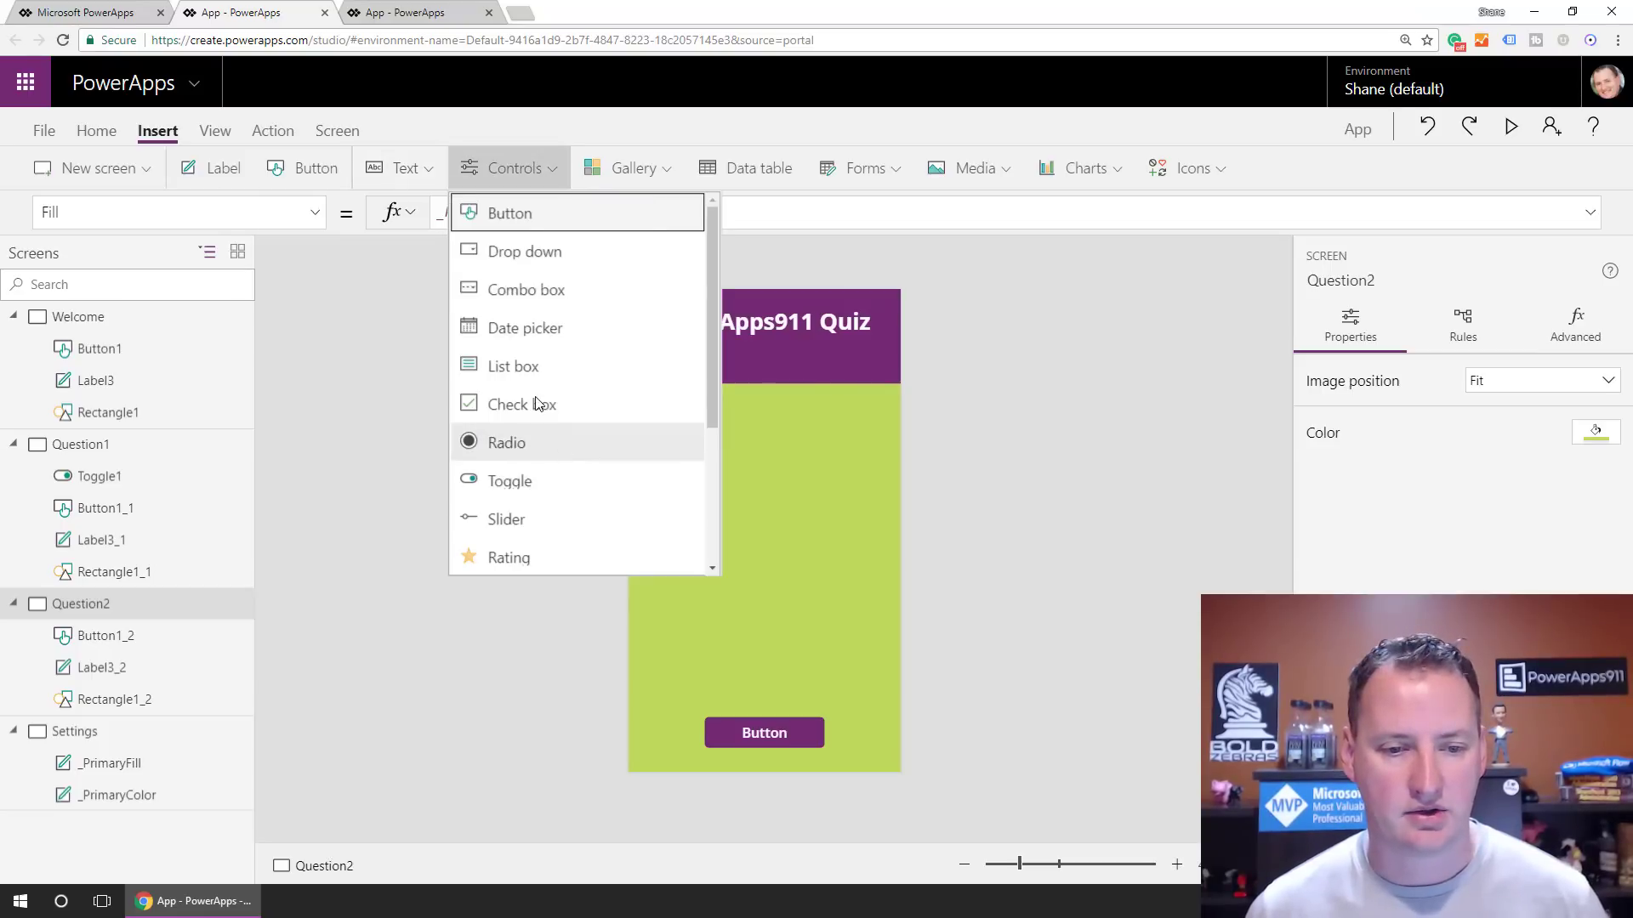
pyautogui.click(526, 443)
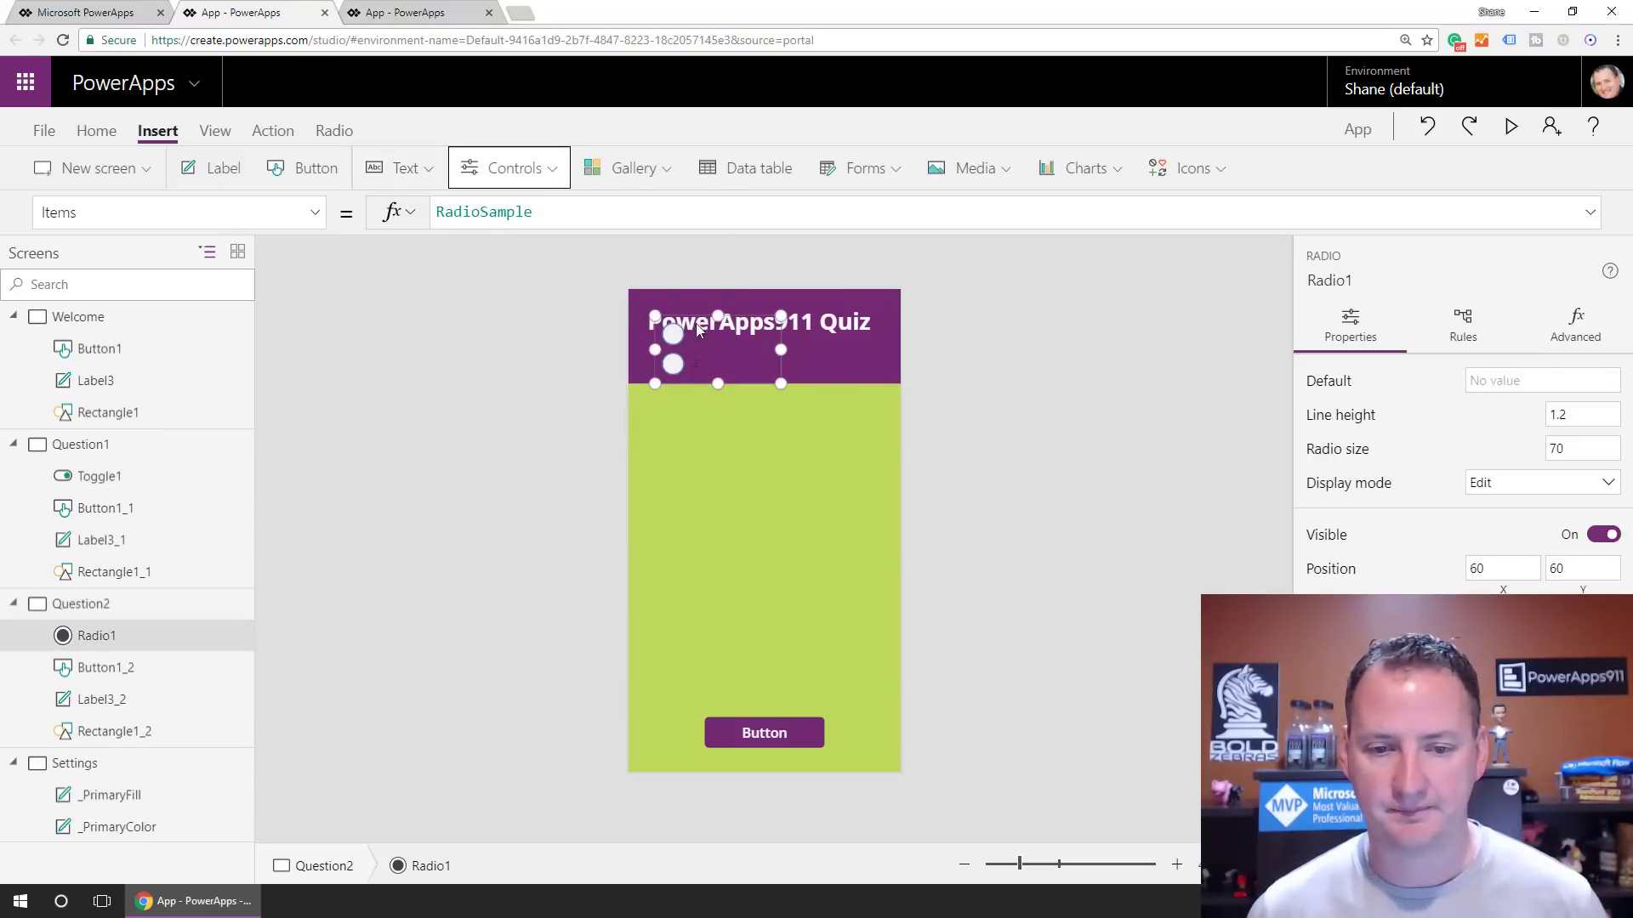
pyautogui.moveTo(702, 327); pyautogui.dragTo(692, 428)
pyautogui.moveTo(709, 499); pyautogui.dragTo(709, 561)
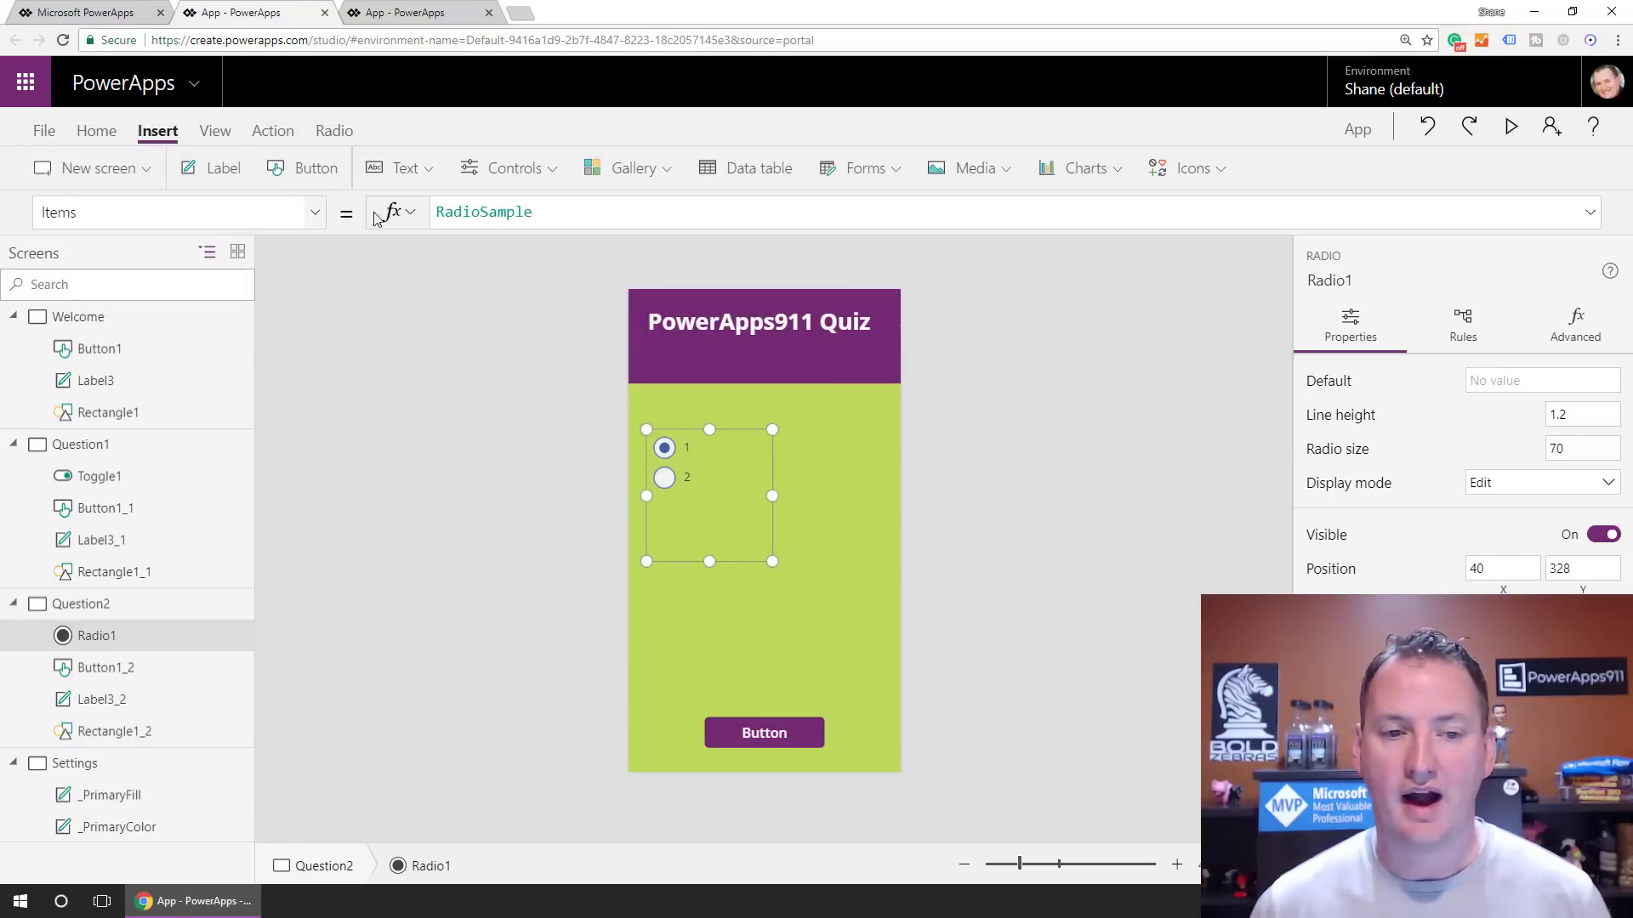
# Replace the radio's sample items with a three-entry list of the presenter's first name, "Chewy" and "Someone else", and move the control to 58, 390
pyautogui.doubleClick(562, 210)
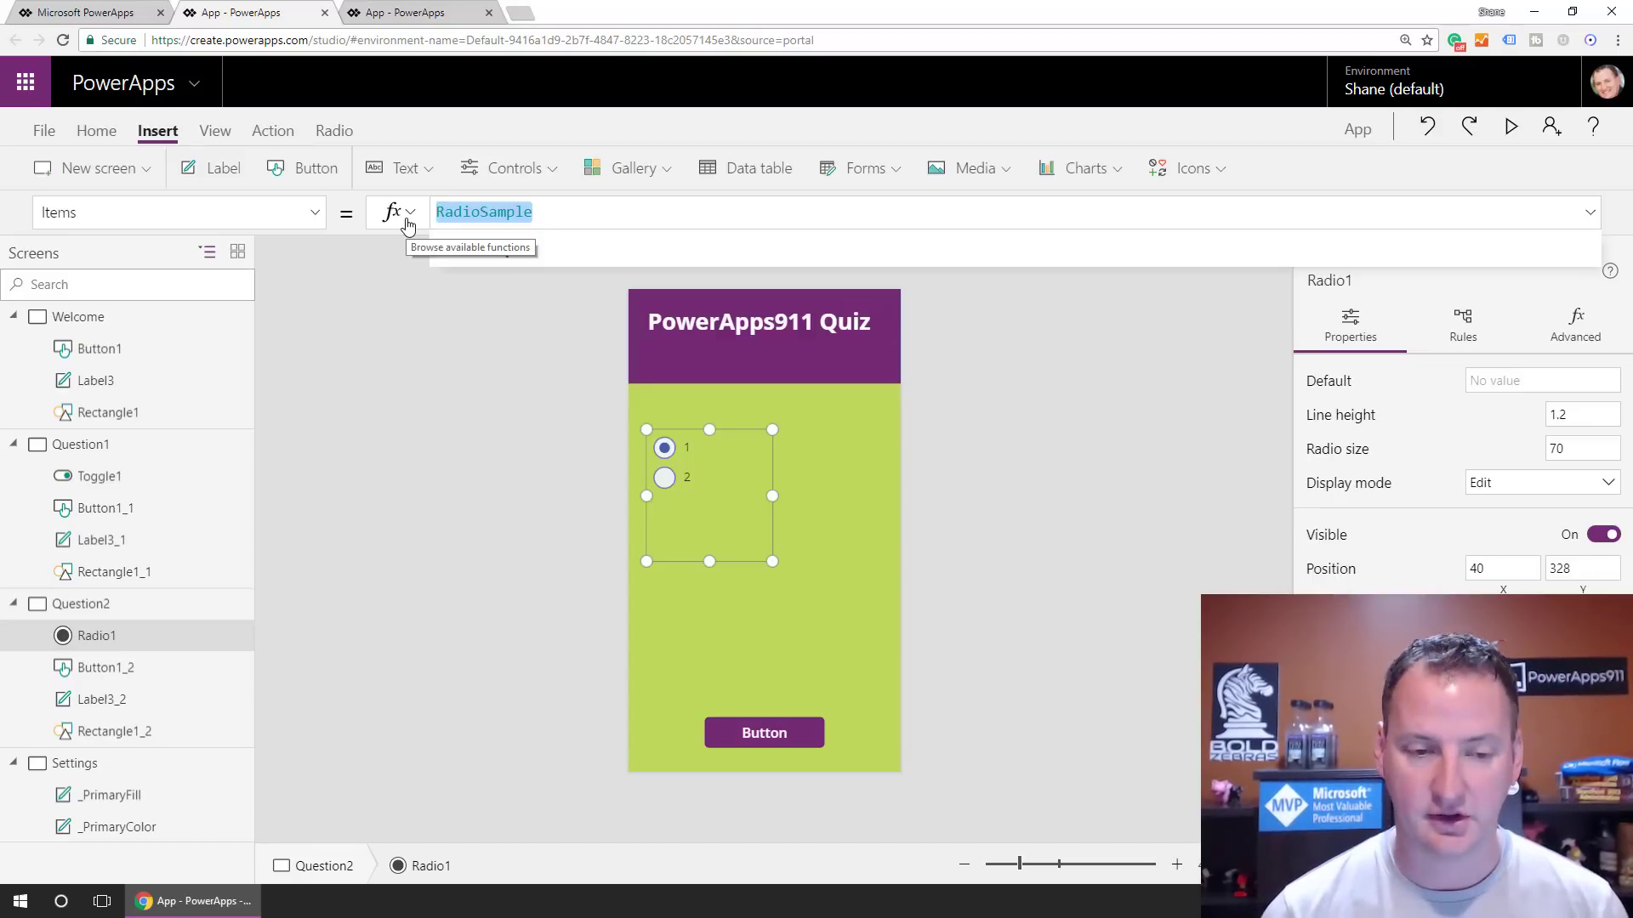
pyautogui.write('["Shane"')
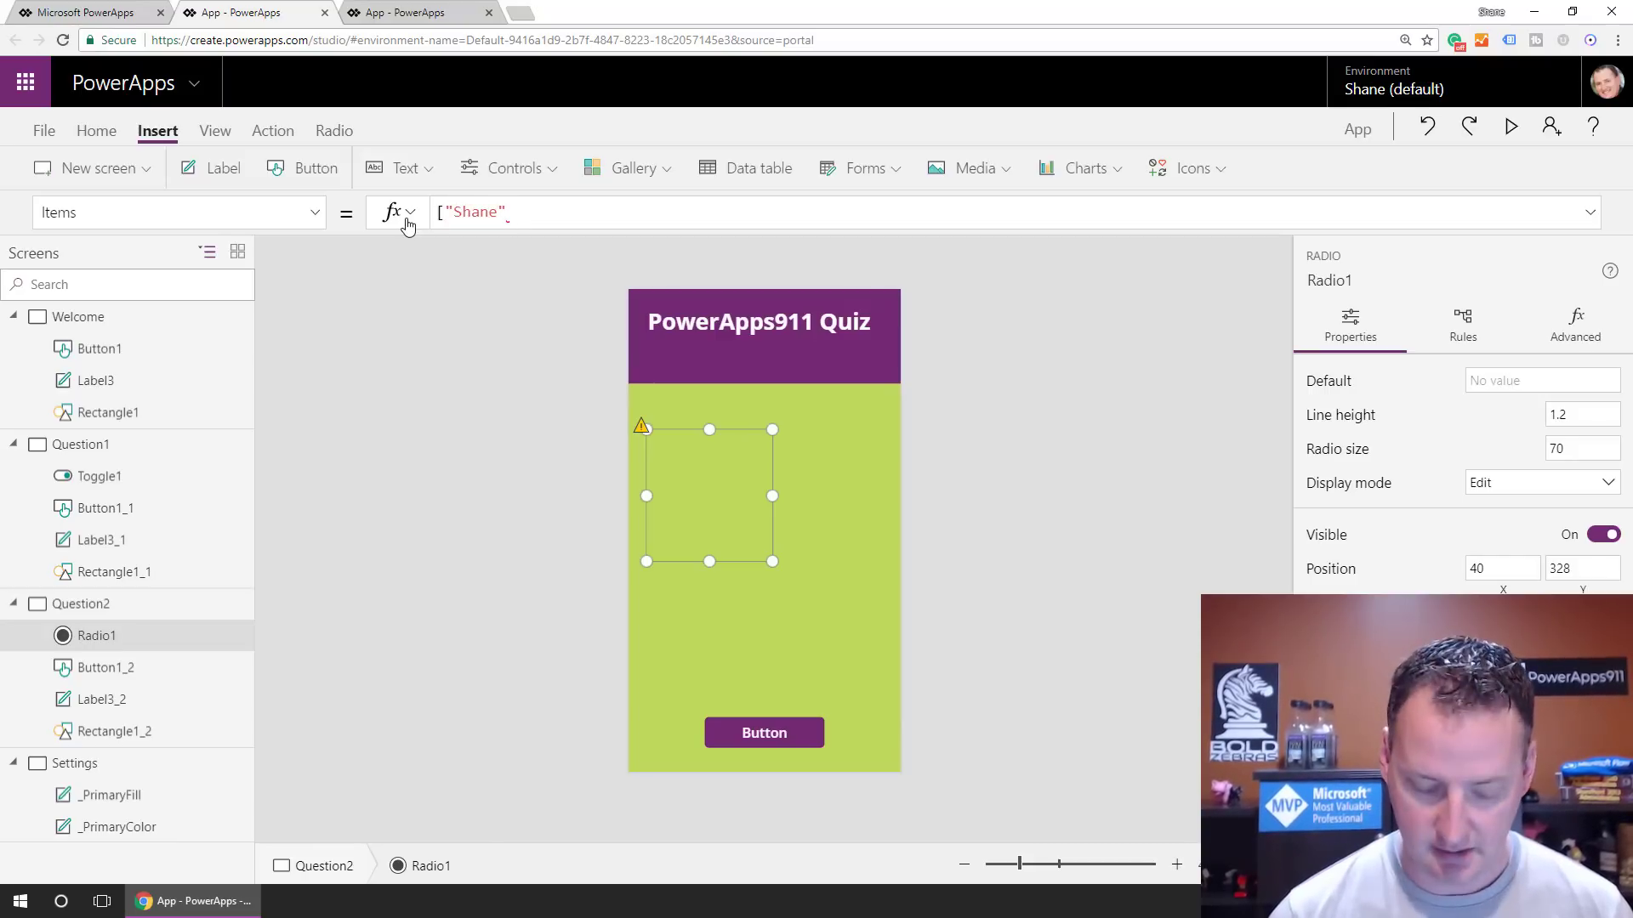
pyautogui.write(', "Chewy",')
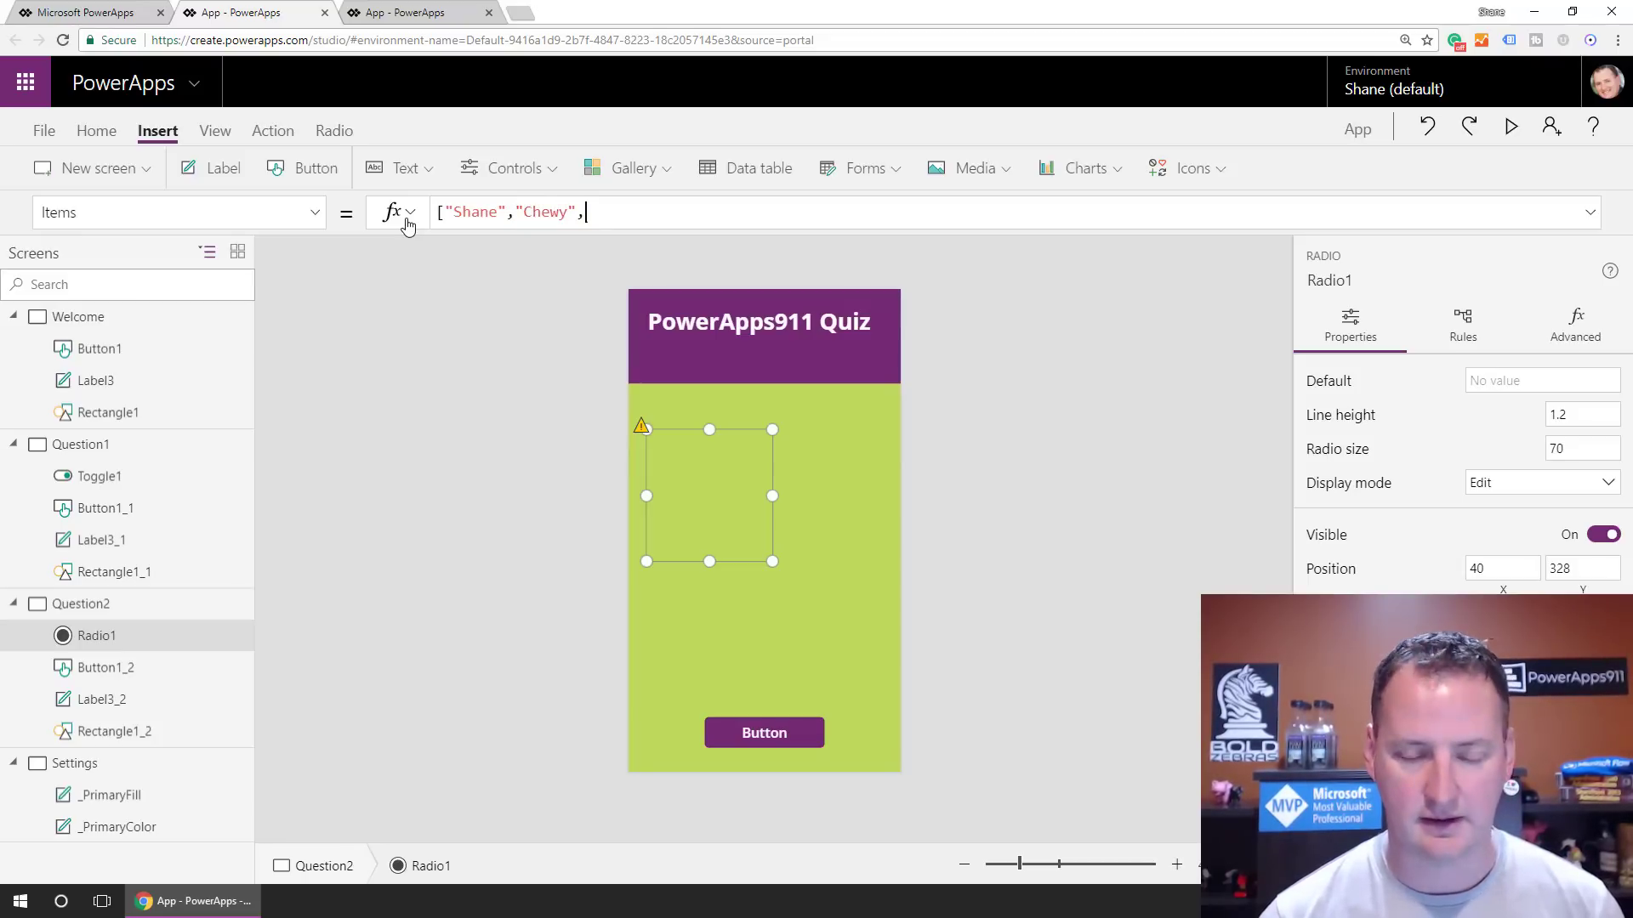
pyautogui.write('"Someone else')
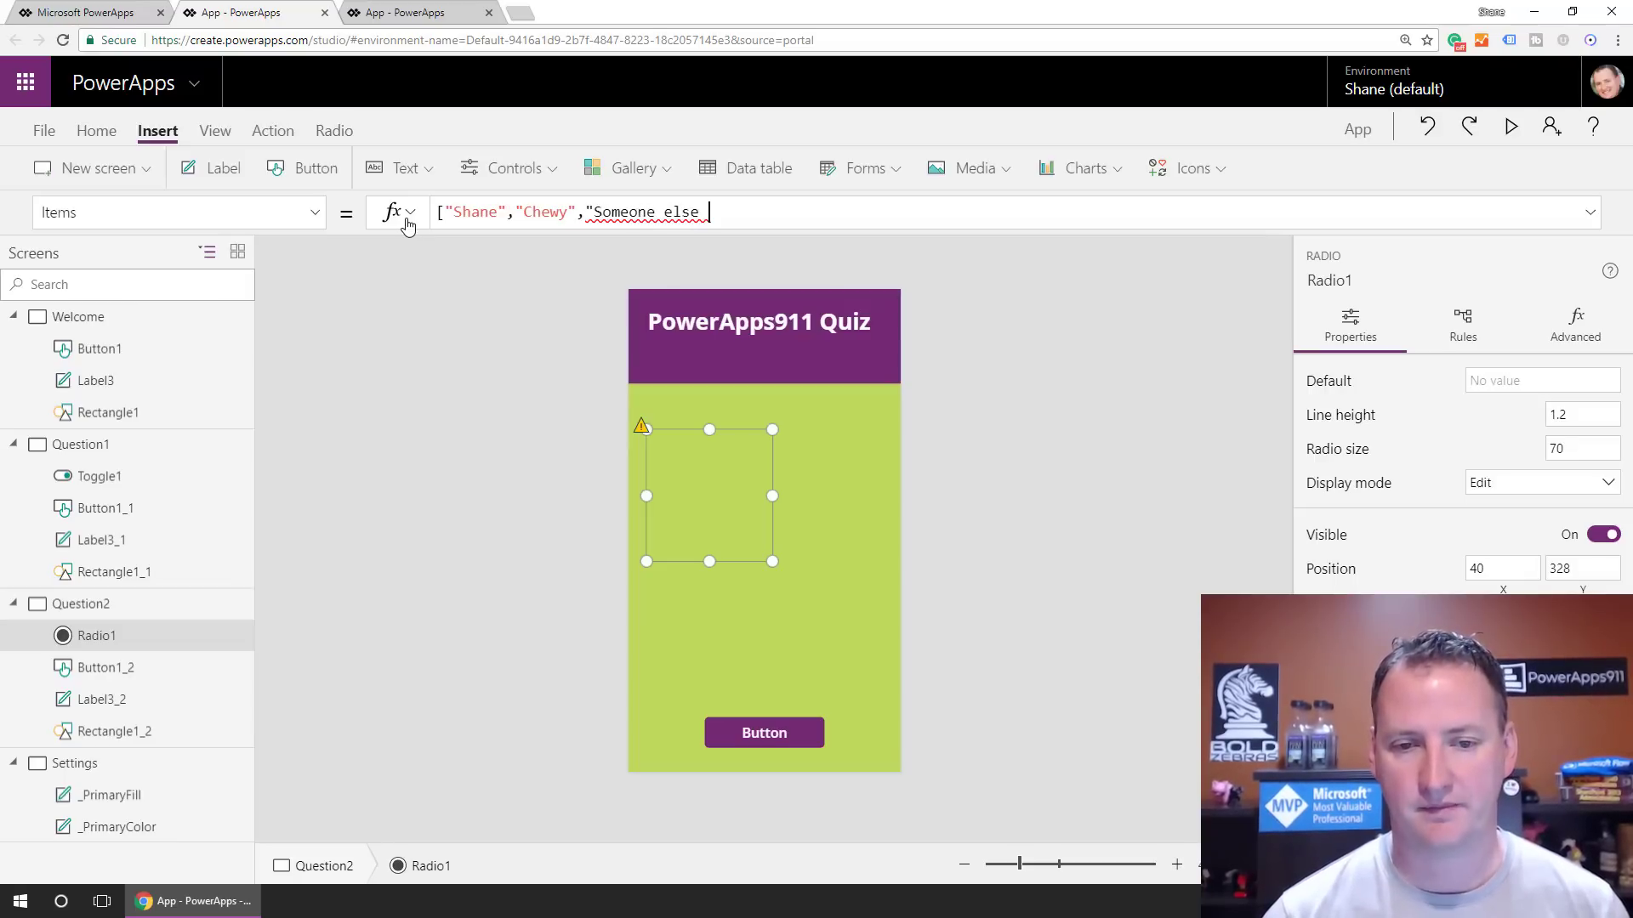
pyautogui.press('BackSpace')
pyautogui.write('"')
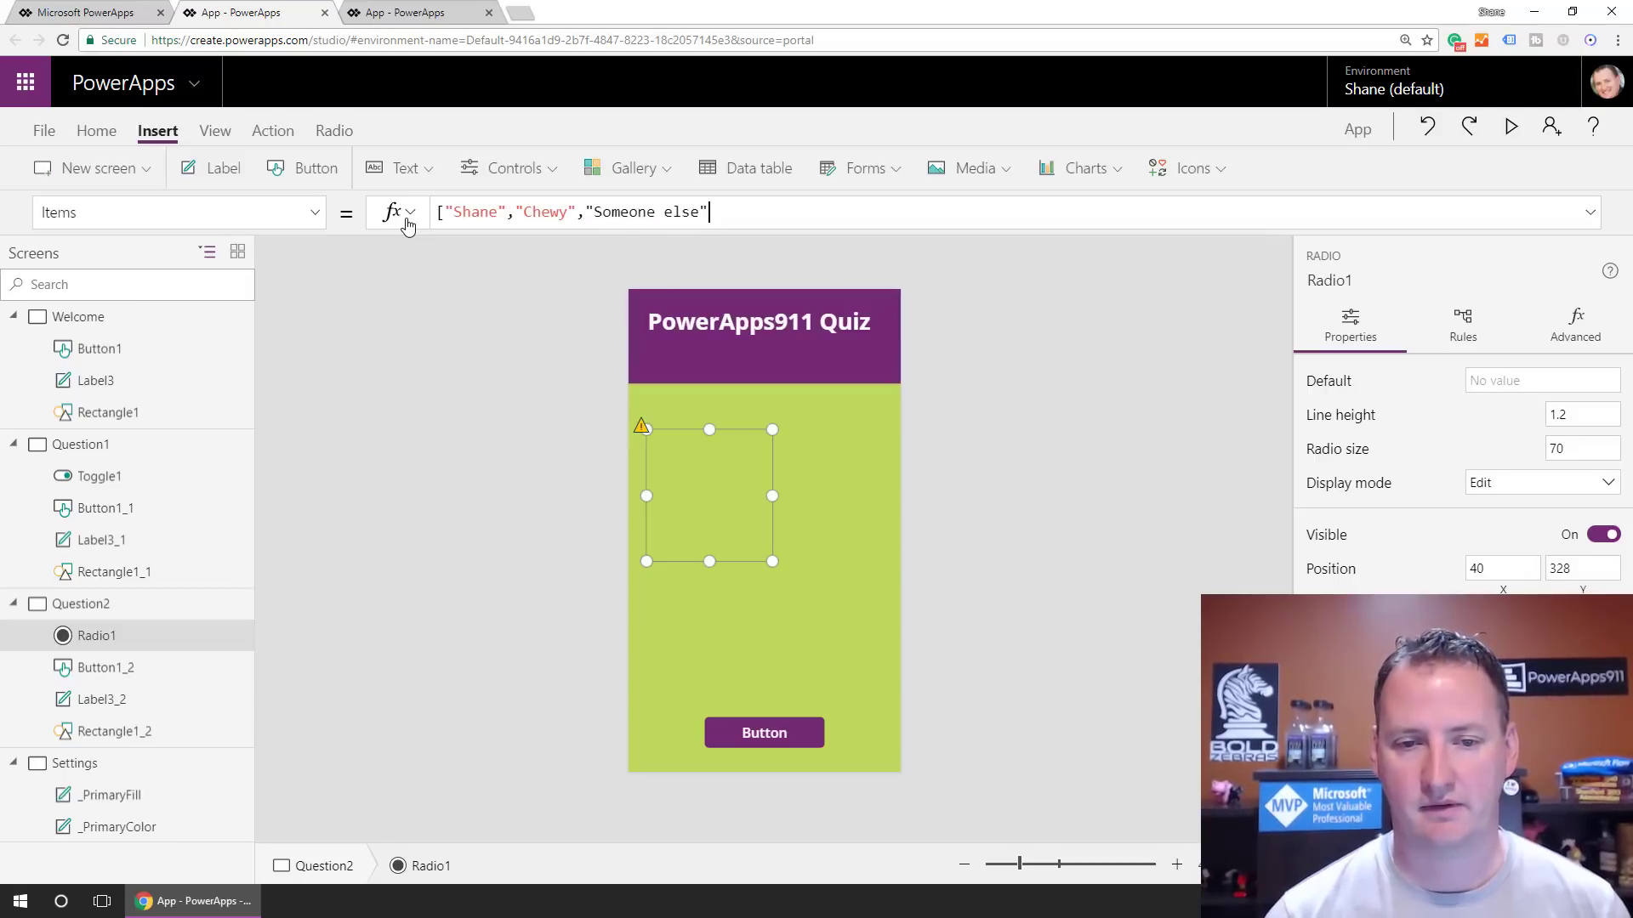
pyautogui.write(']')
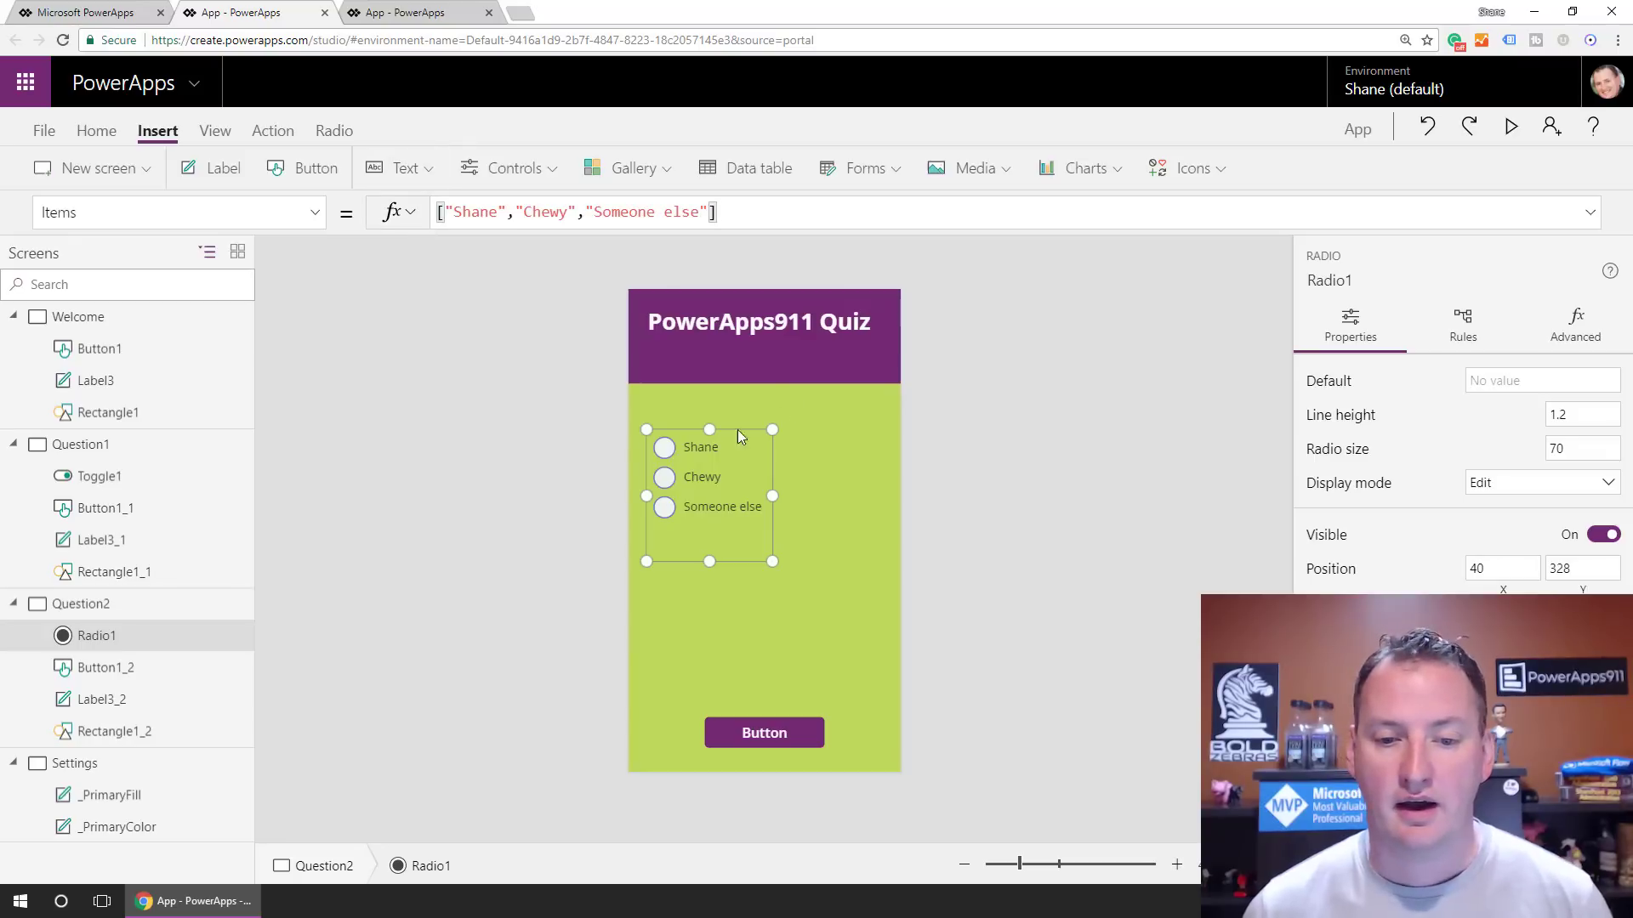
pyautogui.moveTo(690, 428); pyautogui.dragTo(700, 455)
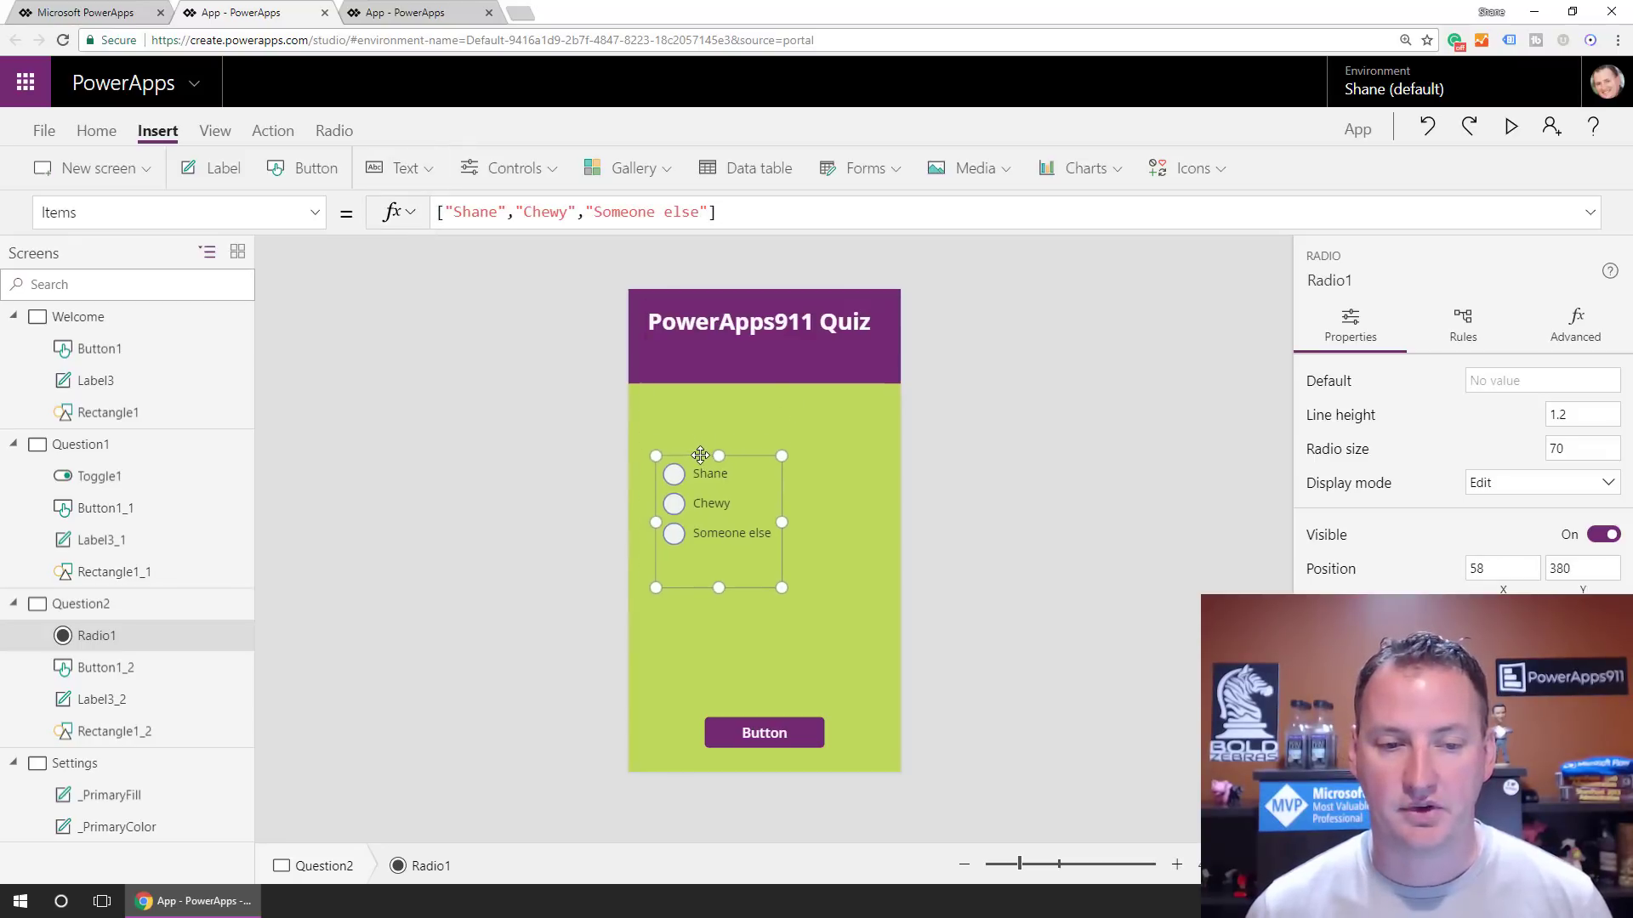
# Set the radio's RadioSelectionFill property to _PrimaryColor.Color and test the selection colour on the first two answers, leaving Chewy selected
pyautogui.click(315, 212)
pyautogui.scroll(5, 182, 419)
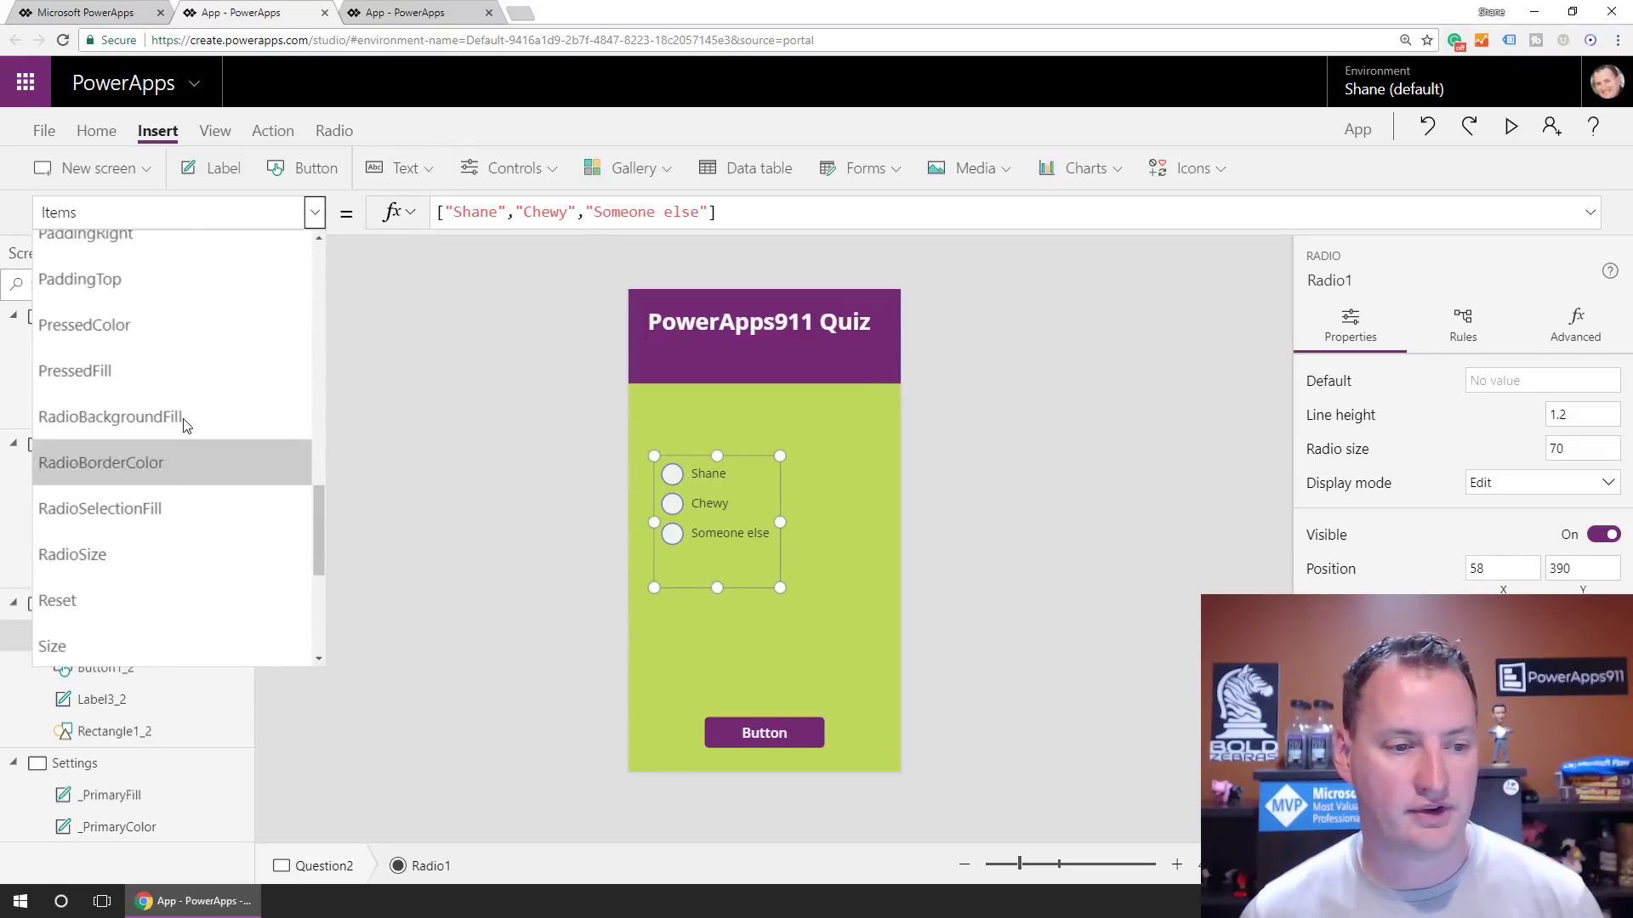
pyautogui.scroll(2, 182, 418)
pyautogui.click(590, 219)
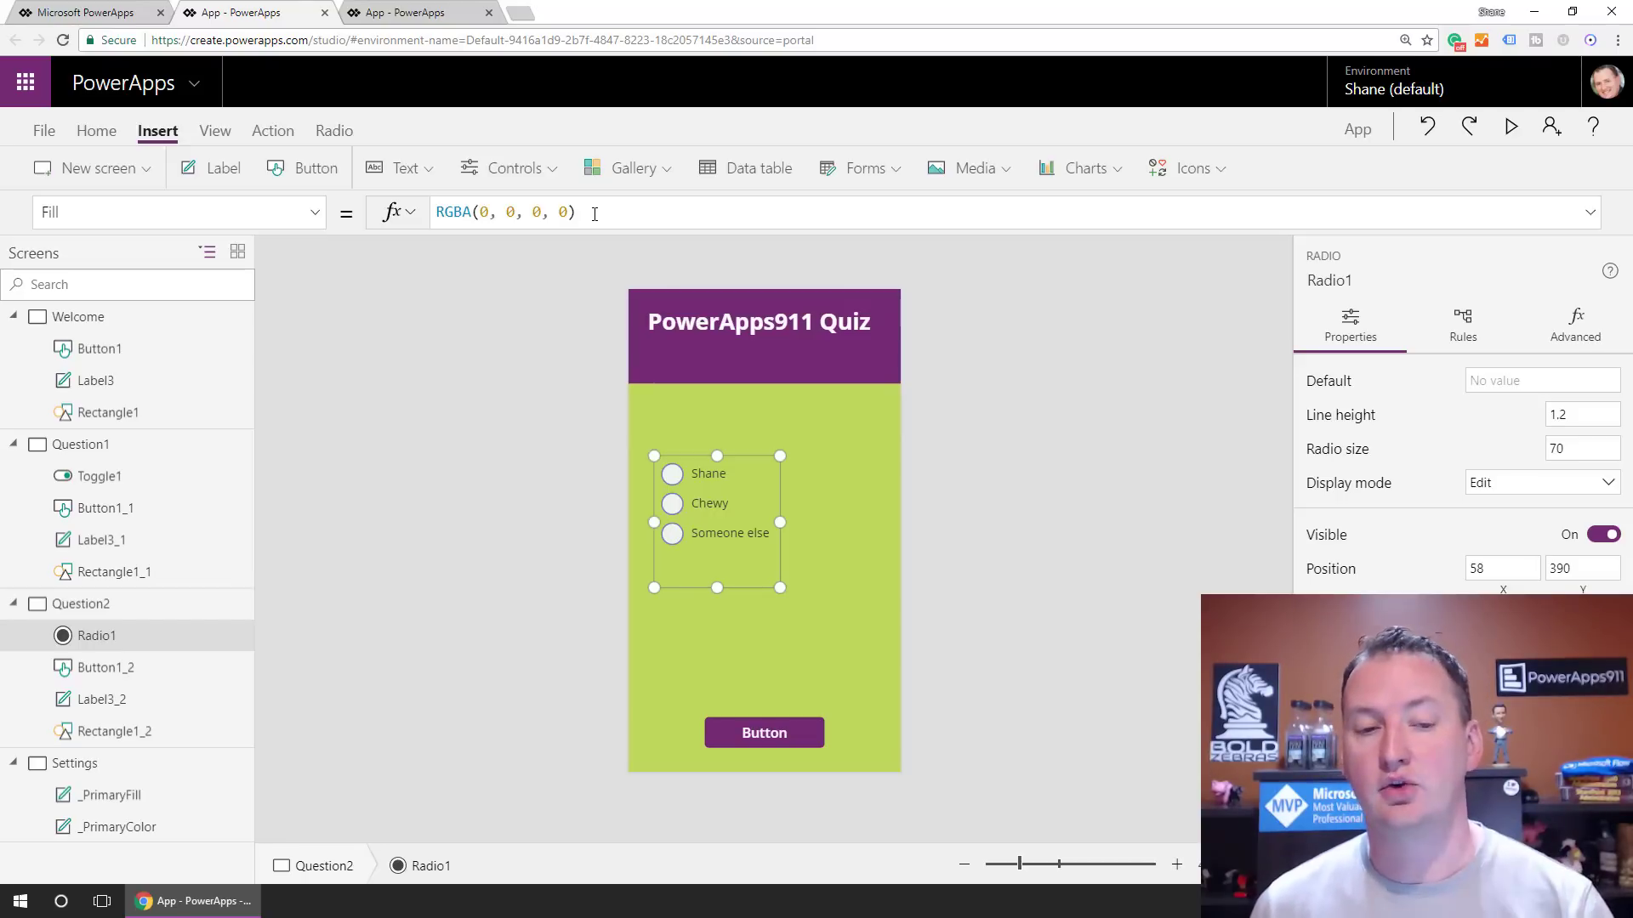
pyautogui.click(316, 214)
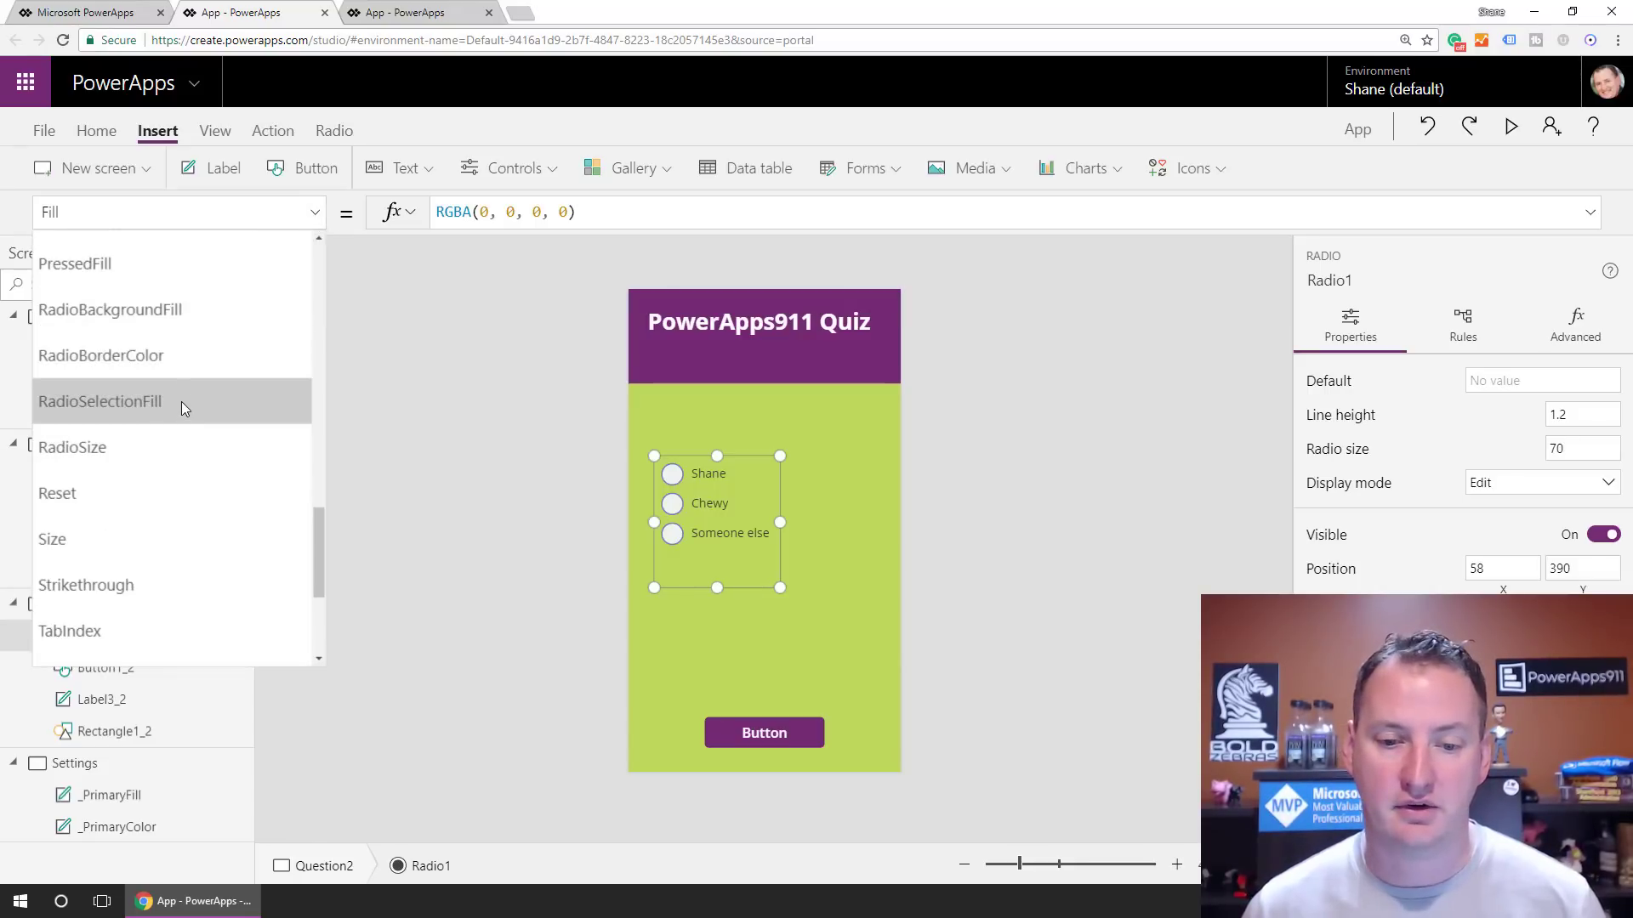
pyautogui.click(181, 401)
pyautogui.click(598, 214)
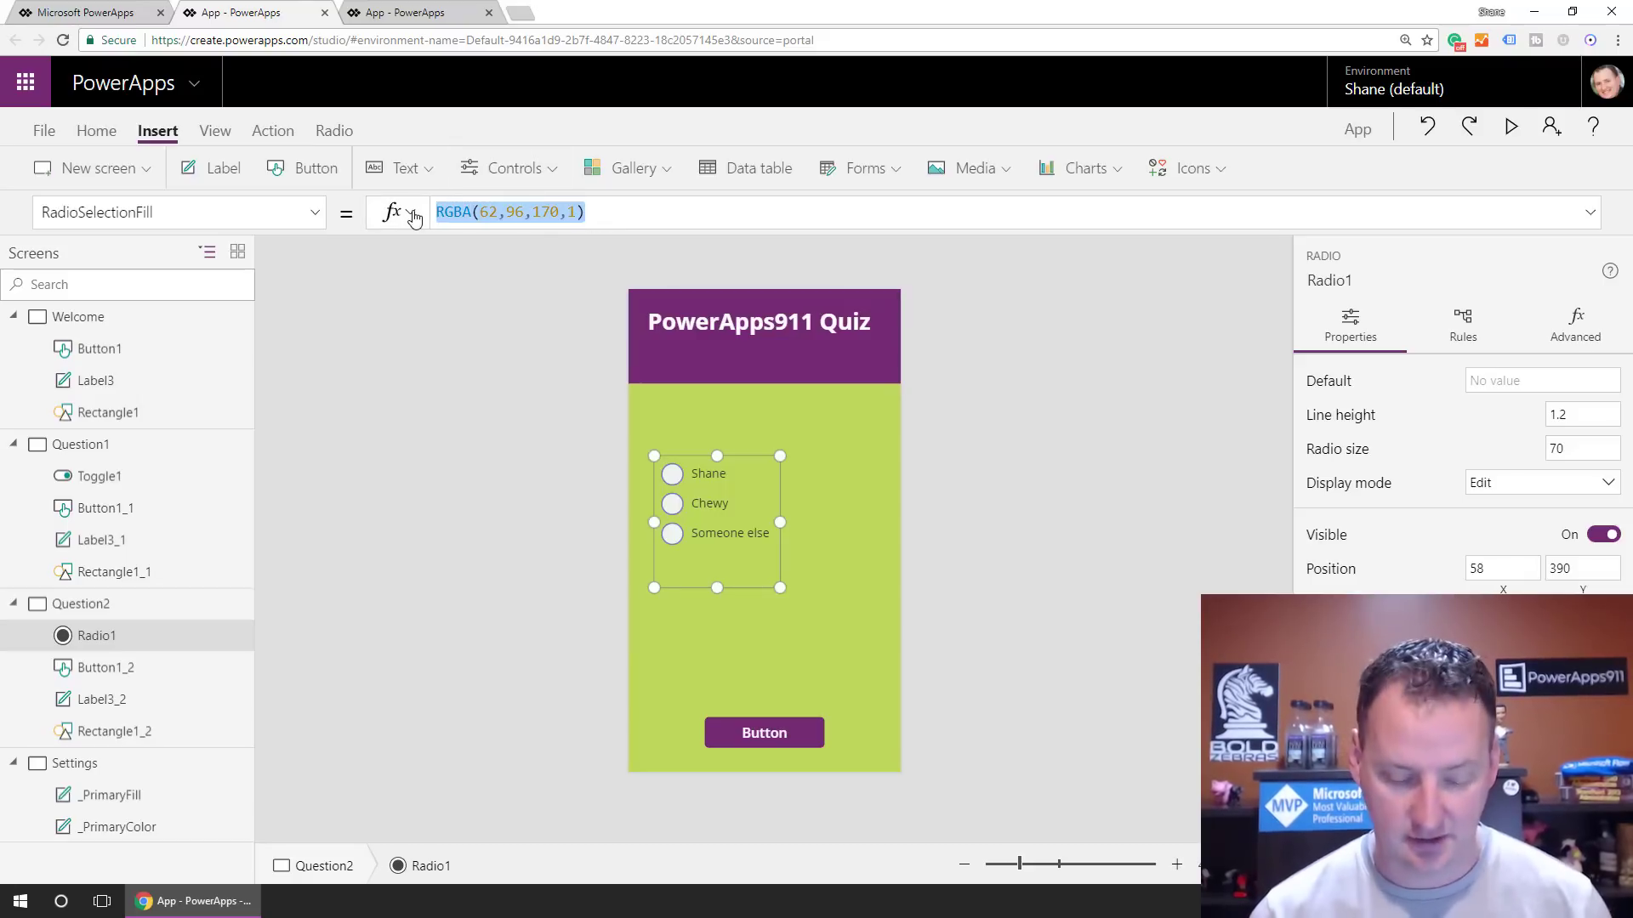
pyautogui.write('_P')
pyautogui.press('Tab')
pyautogui.write('.')
pyautogui.write('C')
pyautogui.press('Tab')
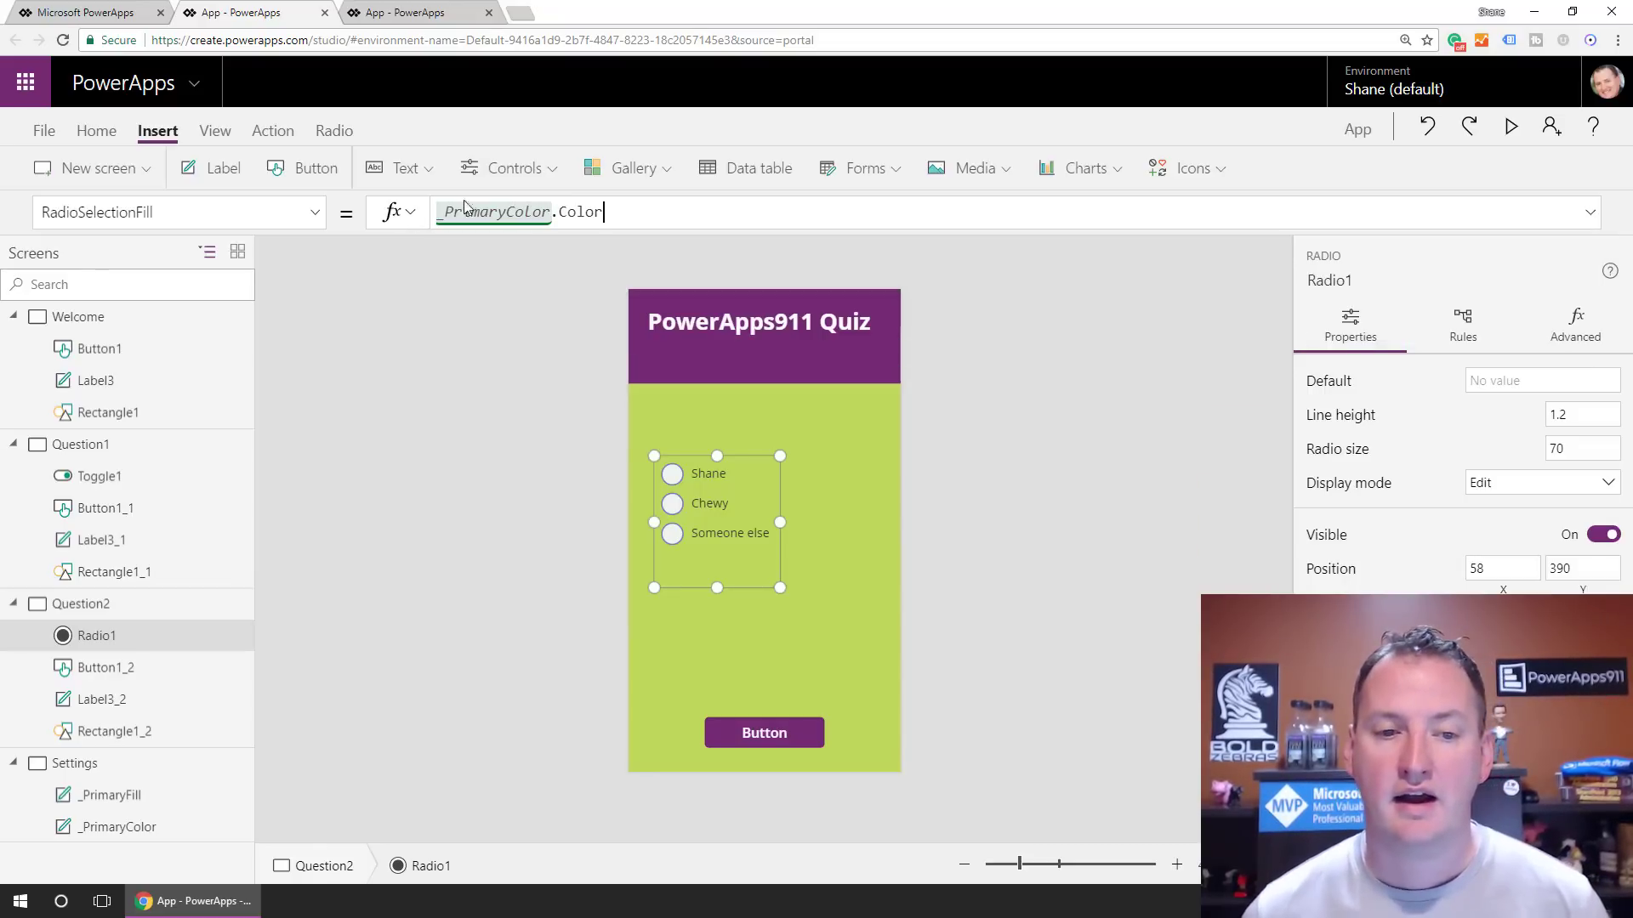
pyautogui.click(670, 474)
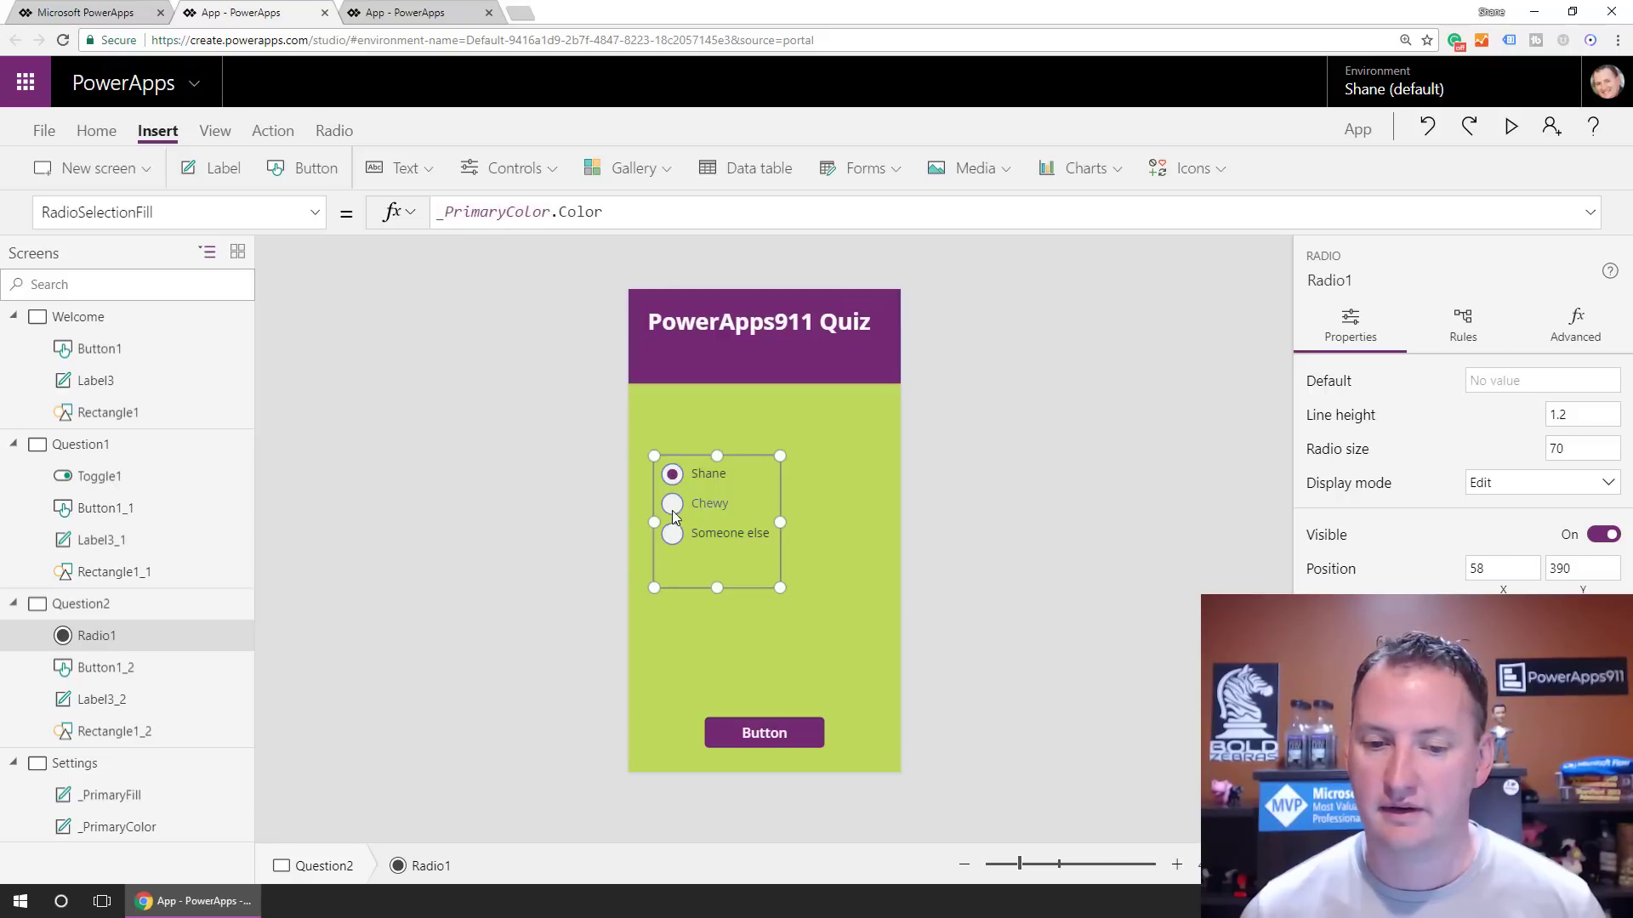
pyautogui.click(676, 505)
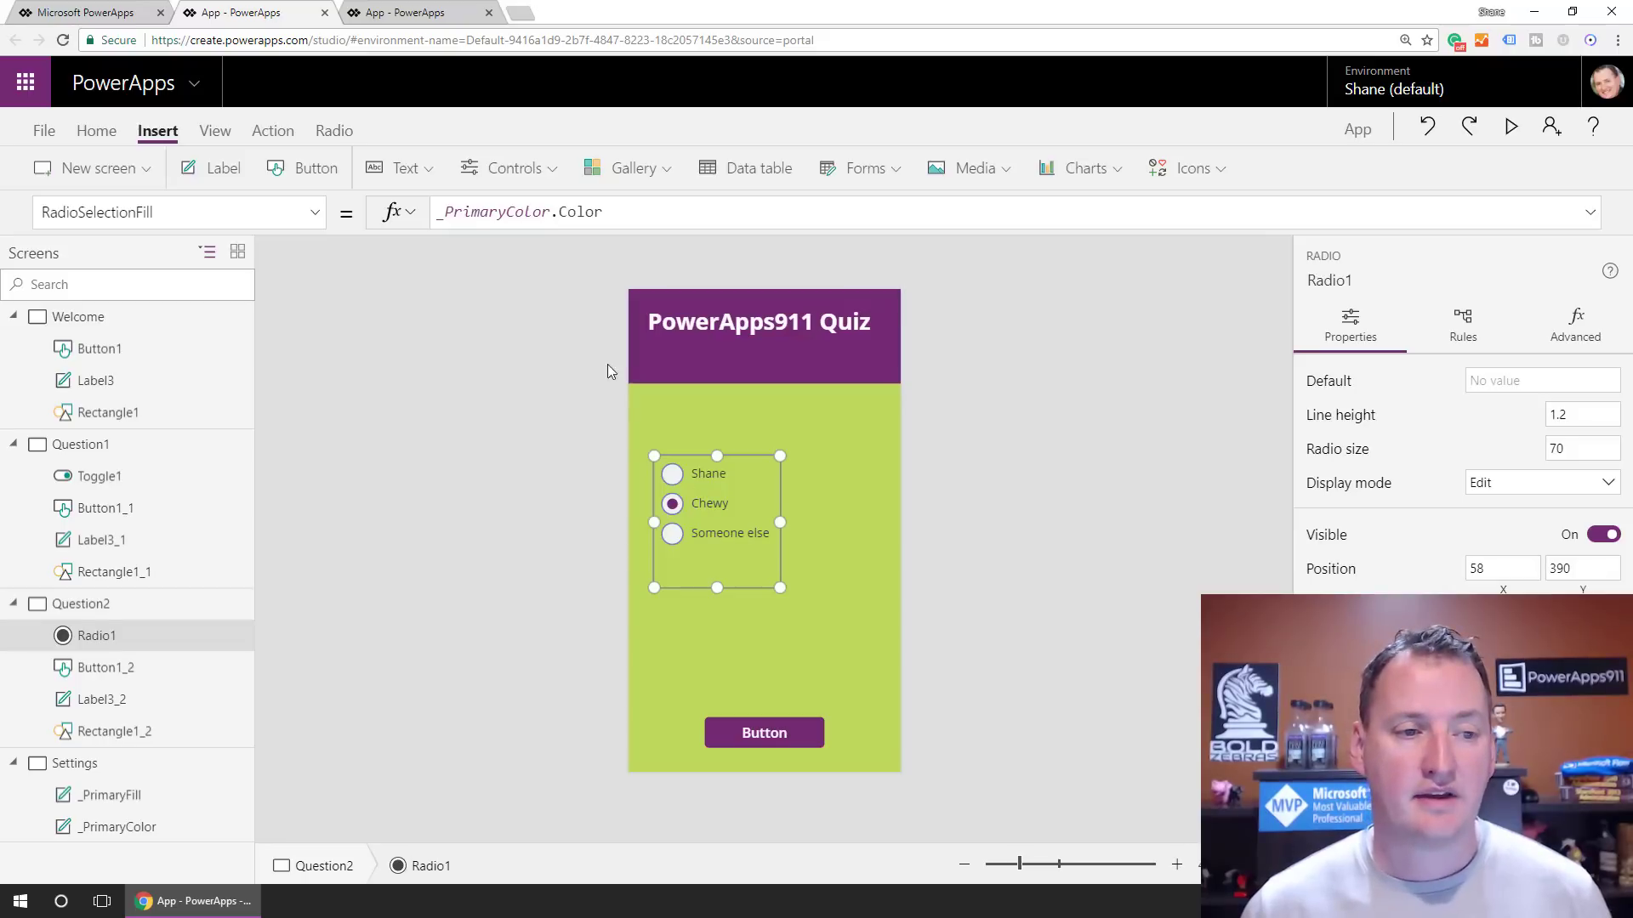
pyautogui.click(105, 136)
pyautogui.click(261, 173)
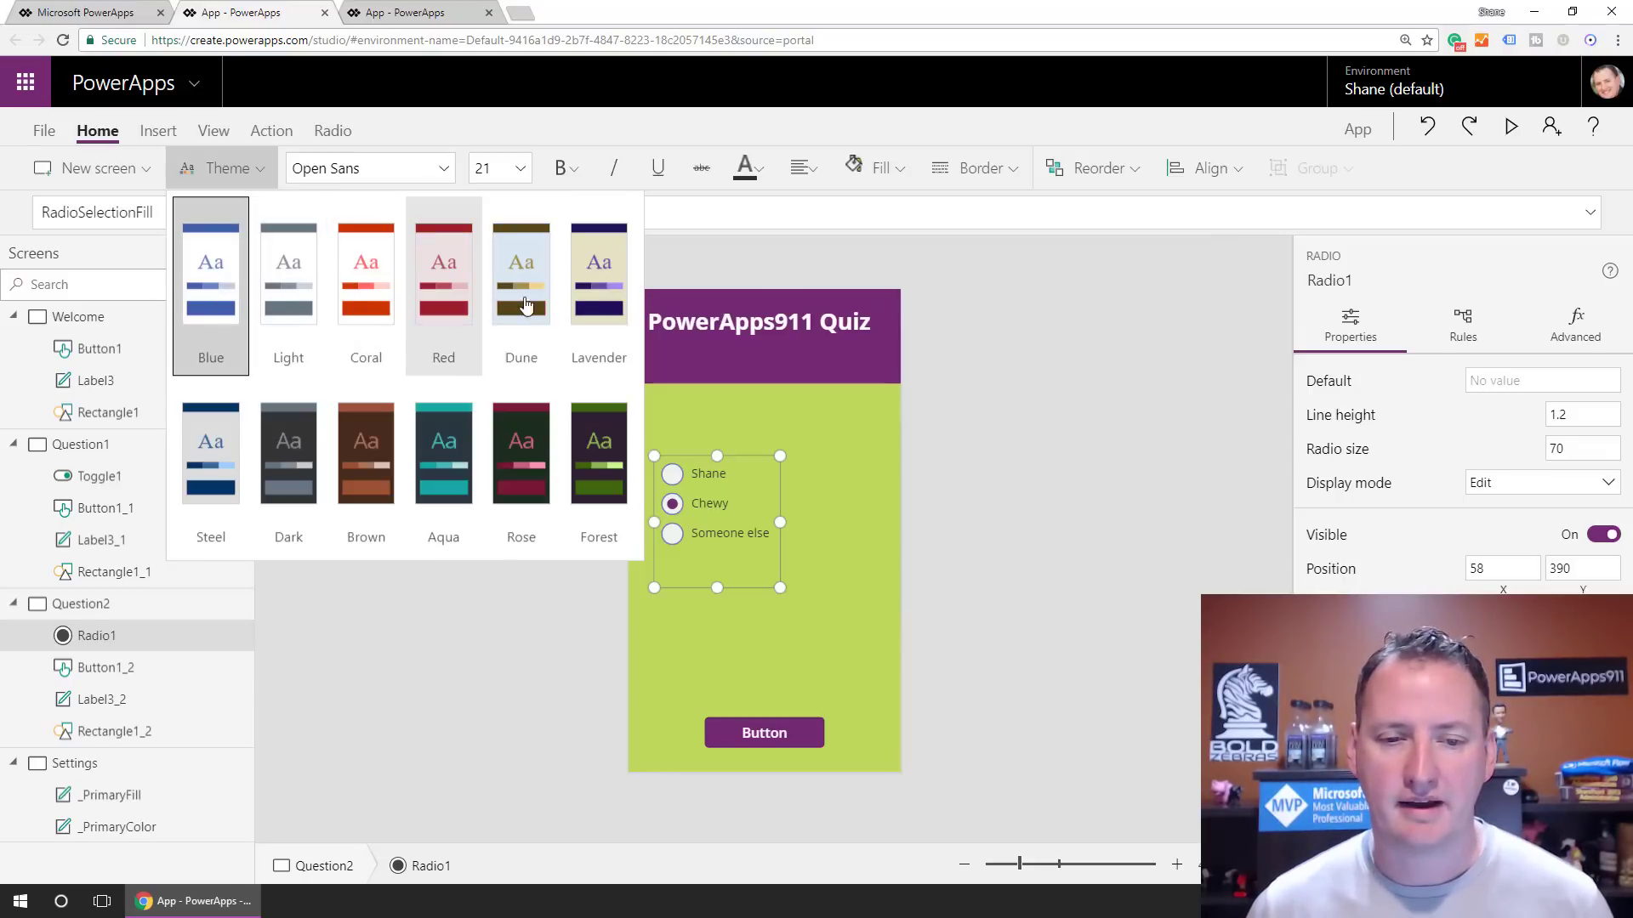
pyautogui.click(599, 314)
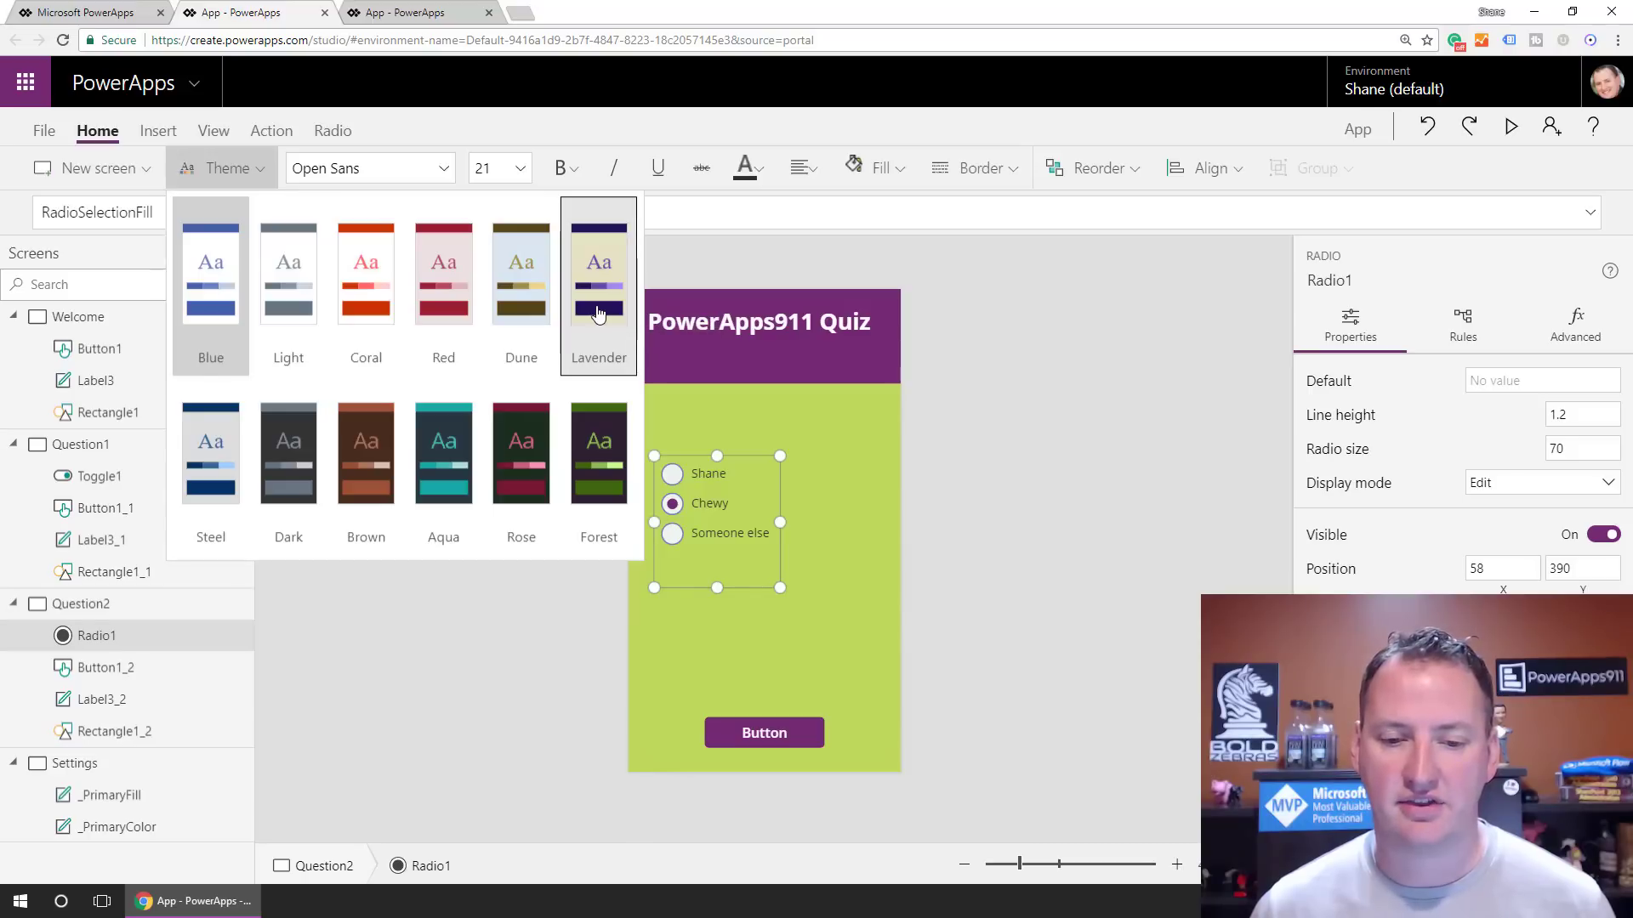
pyautogui.click(815, 442)
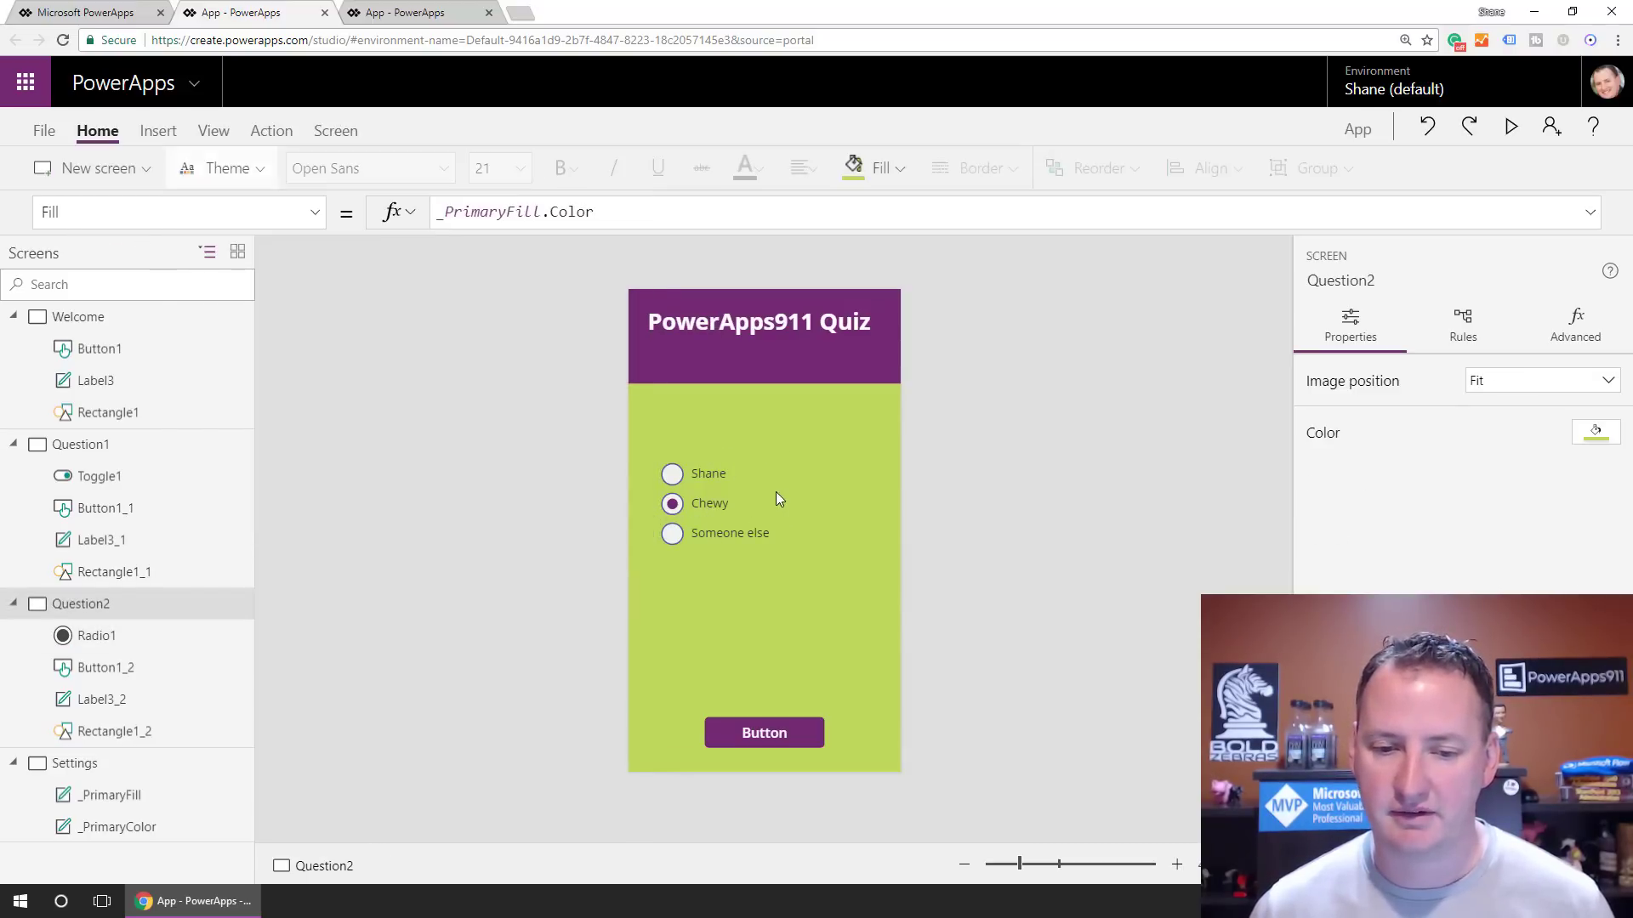
pyautogui.click(701, 521)
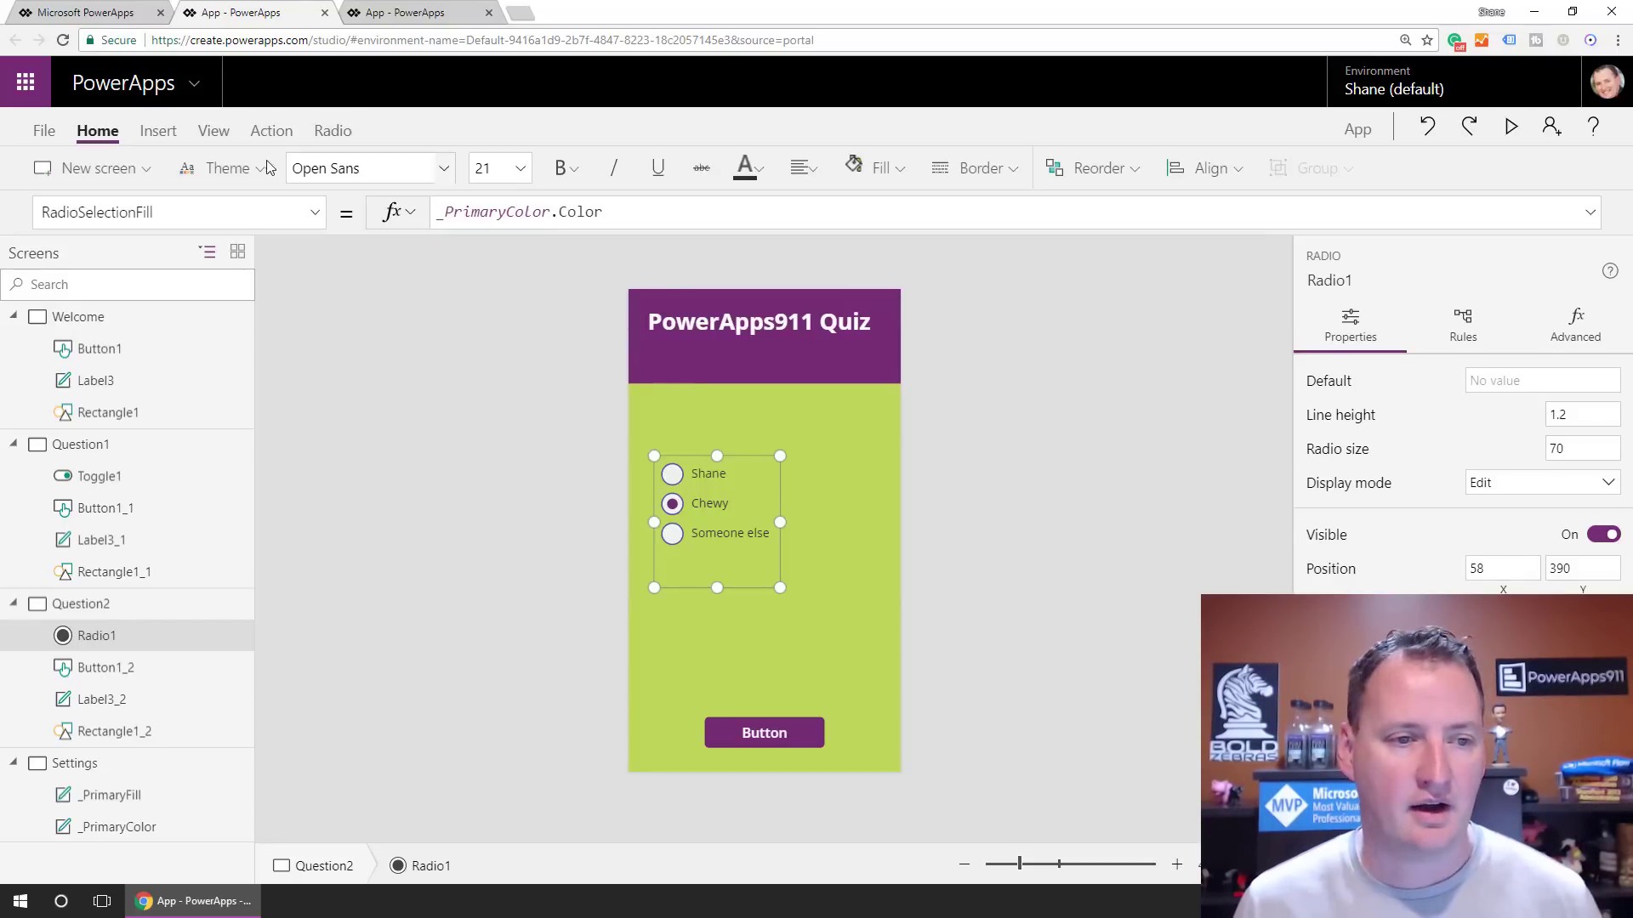
# Insert a label on the Question2 screen and place it between the purple header and the radio control
pyautogui.click(157, 132)
pyautogui.click(214, 174)
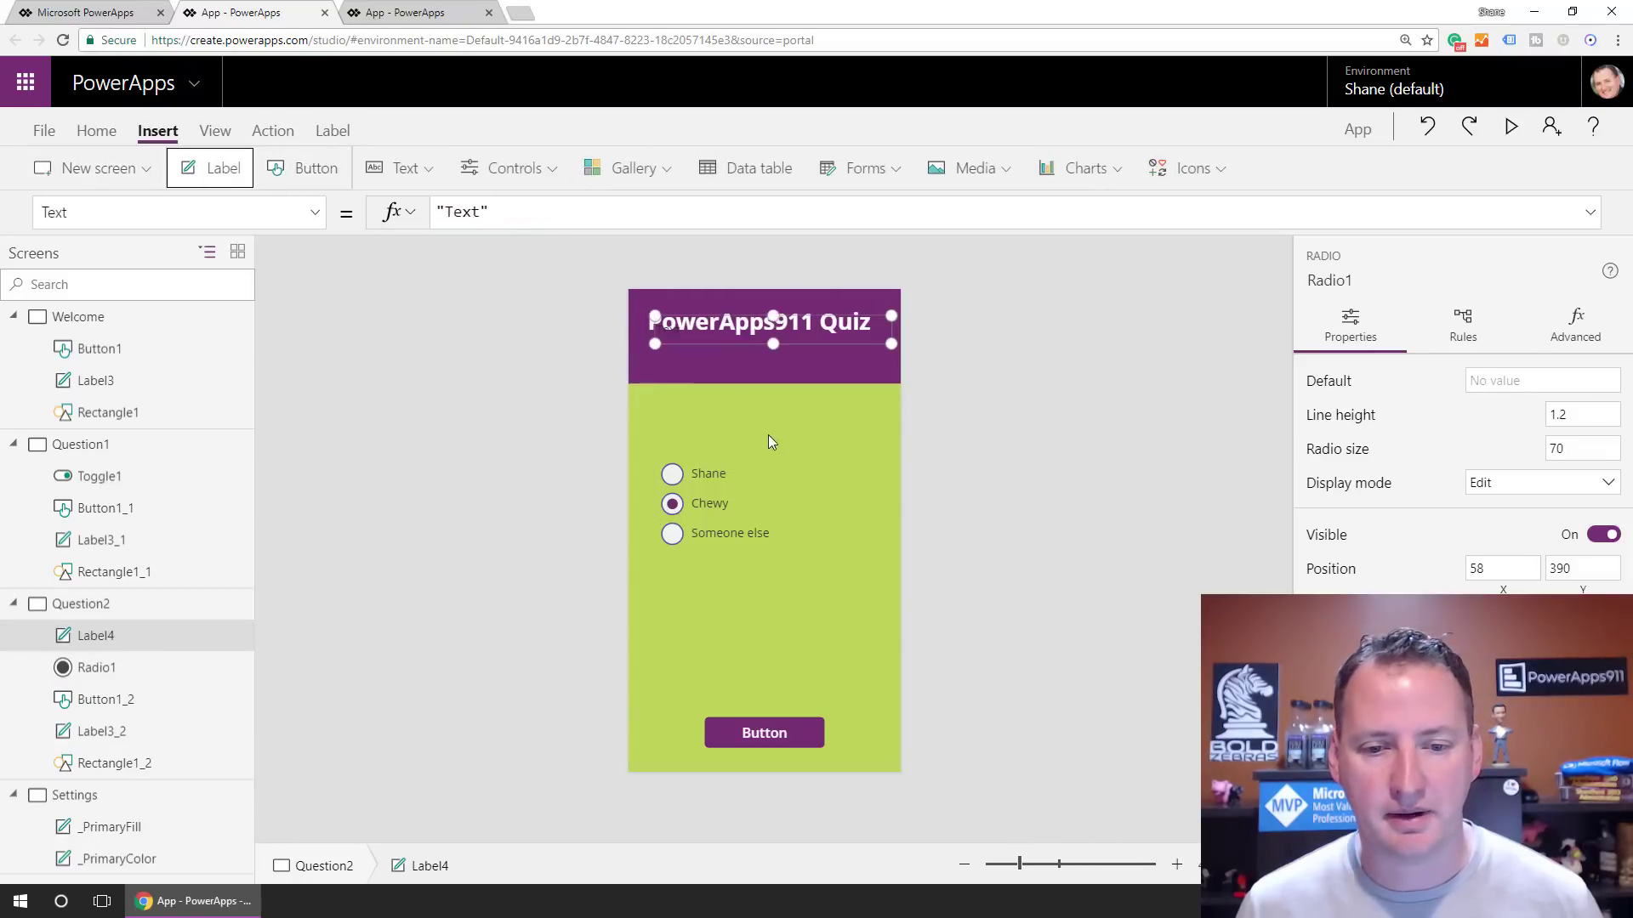
pyautogui.moveTo(725, 377); pyautogui.dragTo(719, 421)
# Set the new label's text to "Who makes the best videos on PowerApps?" and heighten the label down to the radio control
pyautogui.doubleClick(714, 418)
pyautogui.write('"')
pyautogui.press('BackSpace')
pyautogui.write('Wh')
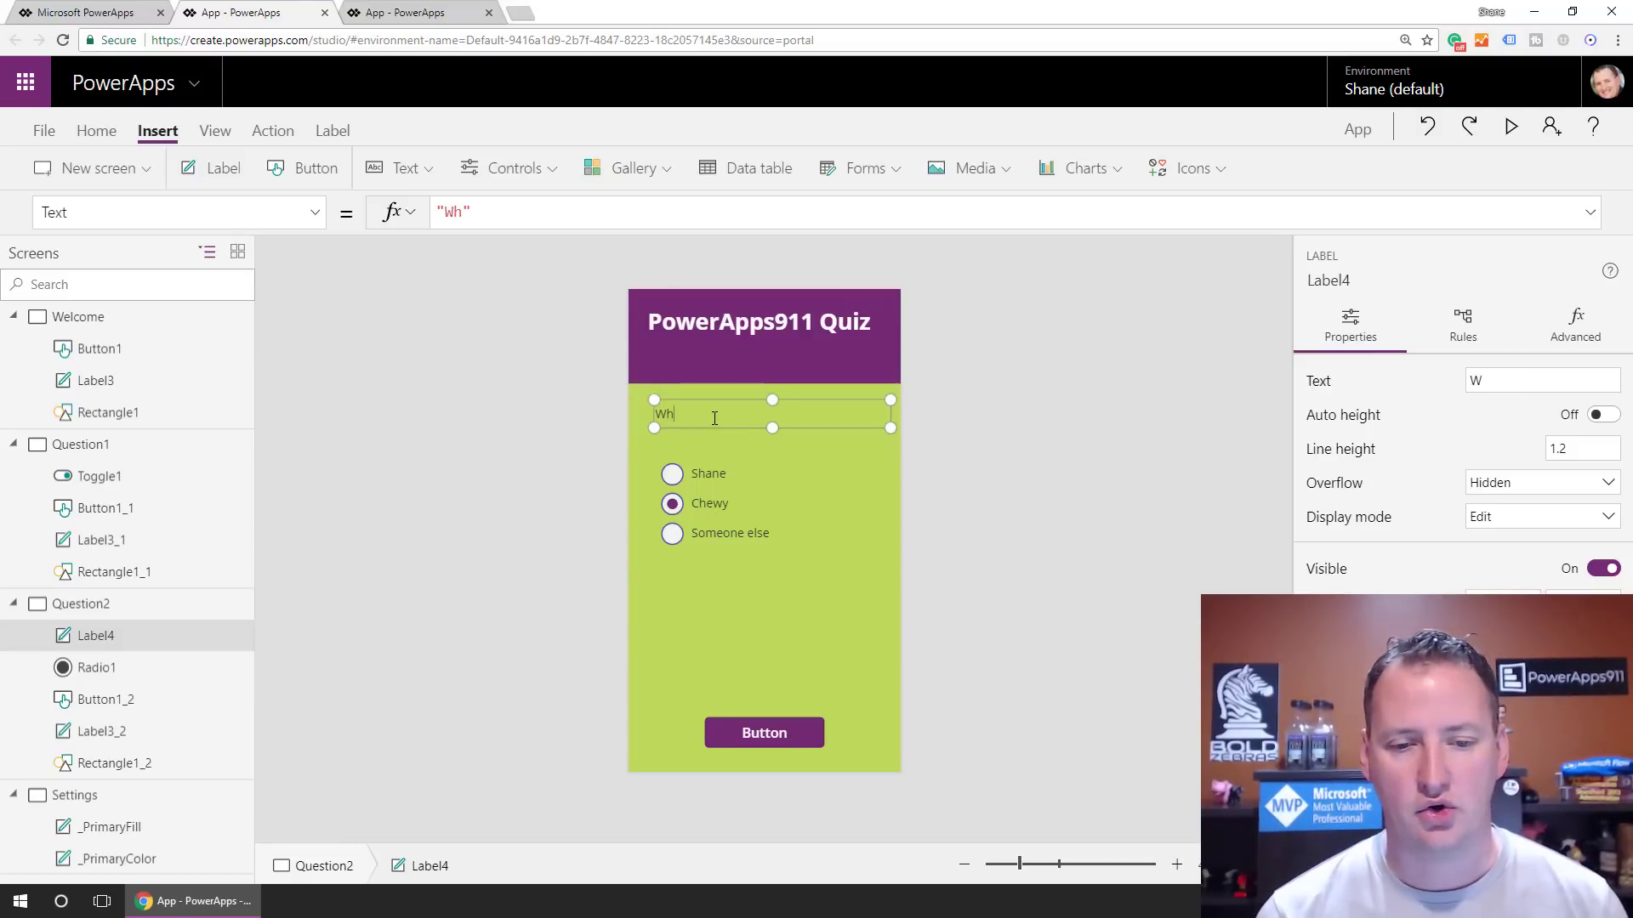
pyautogui.write('o makes the bes')
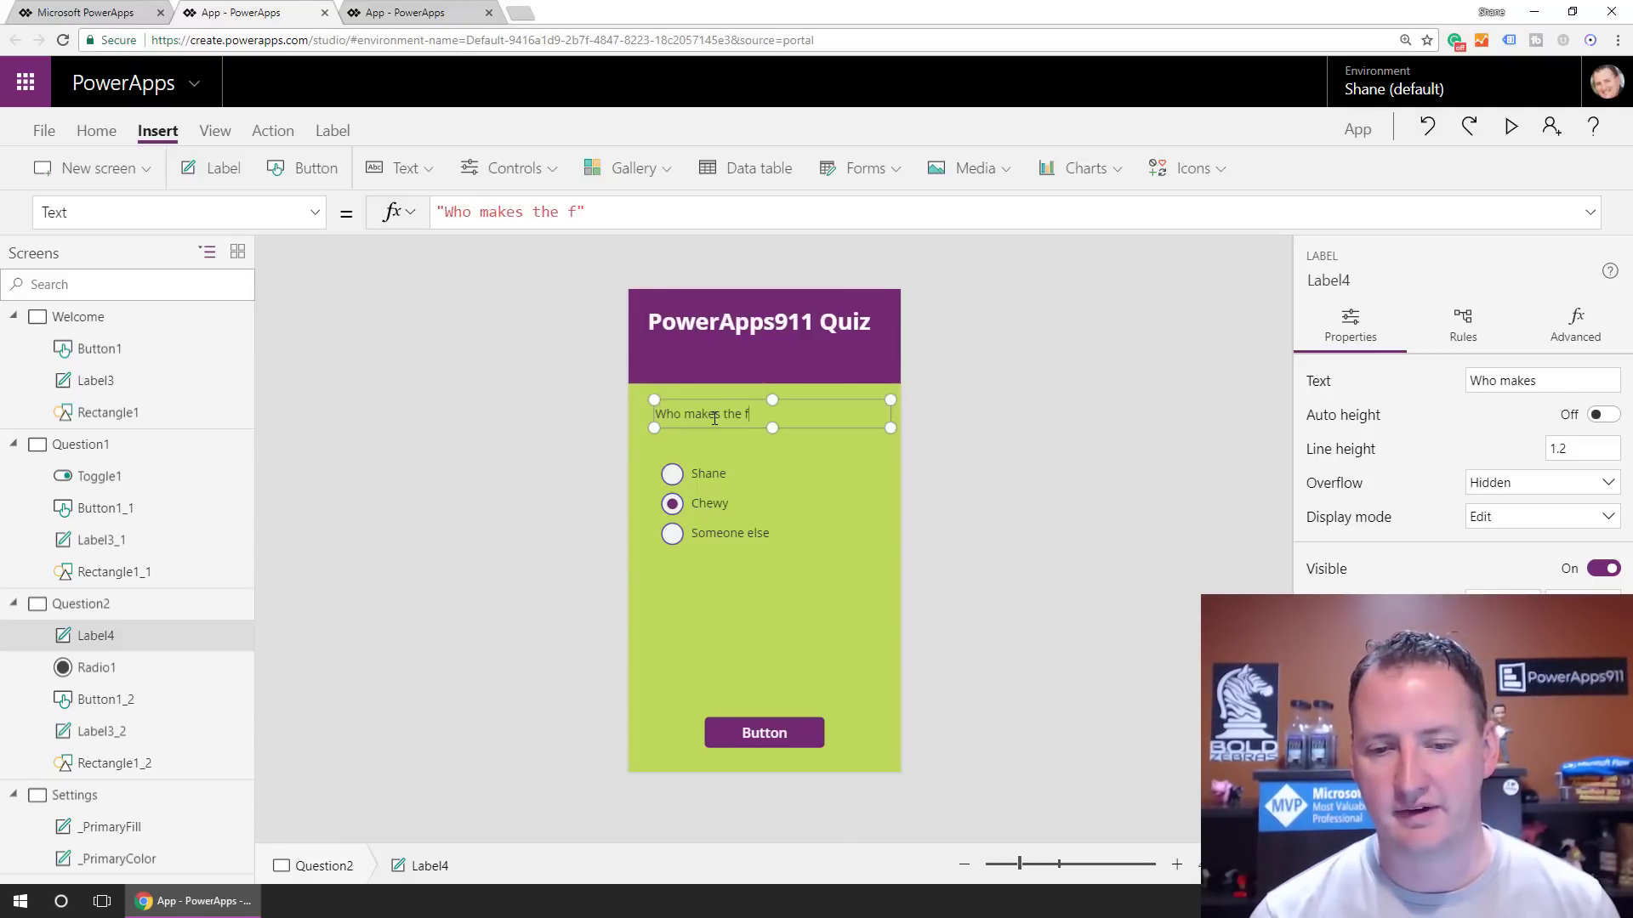
pyautogui.write('t vid')
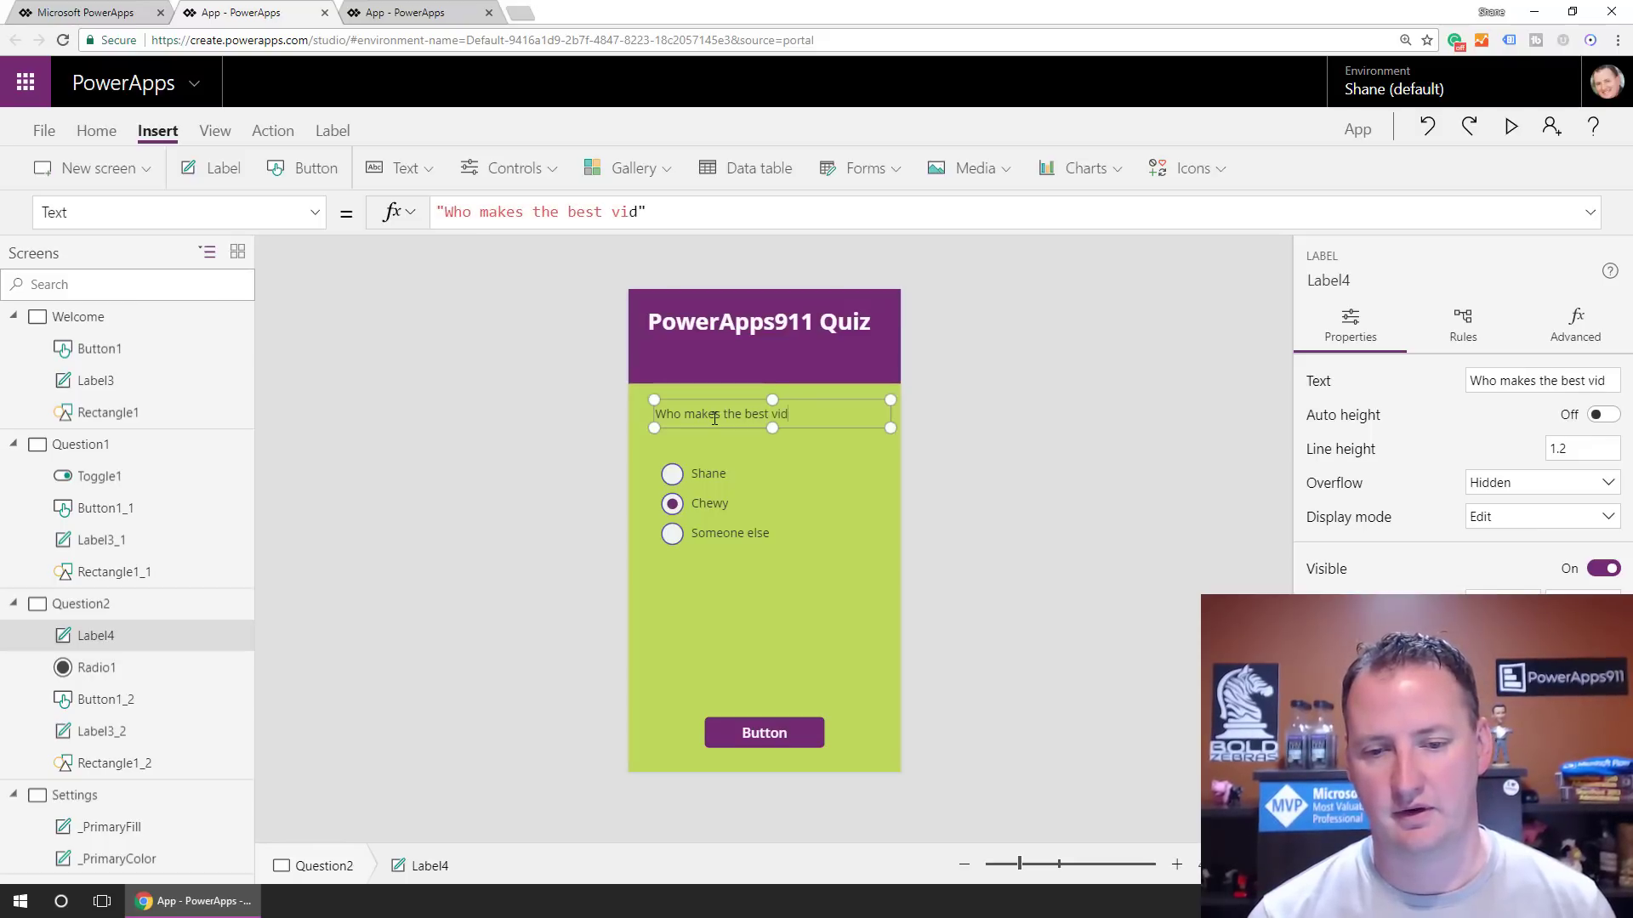
pyautogui.write('eos on Popw')
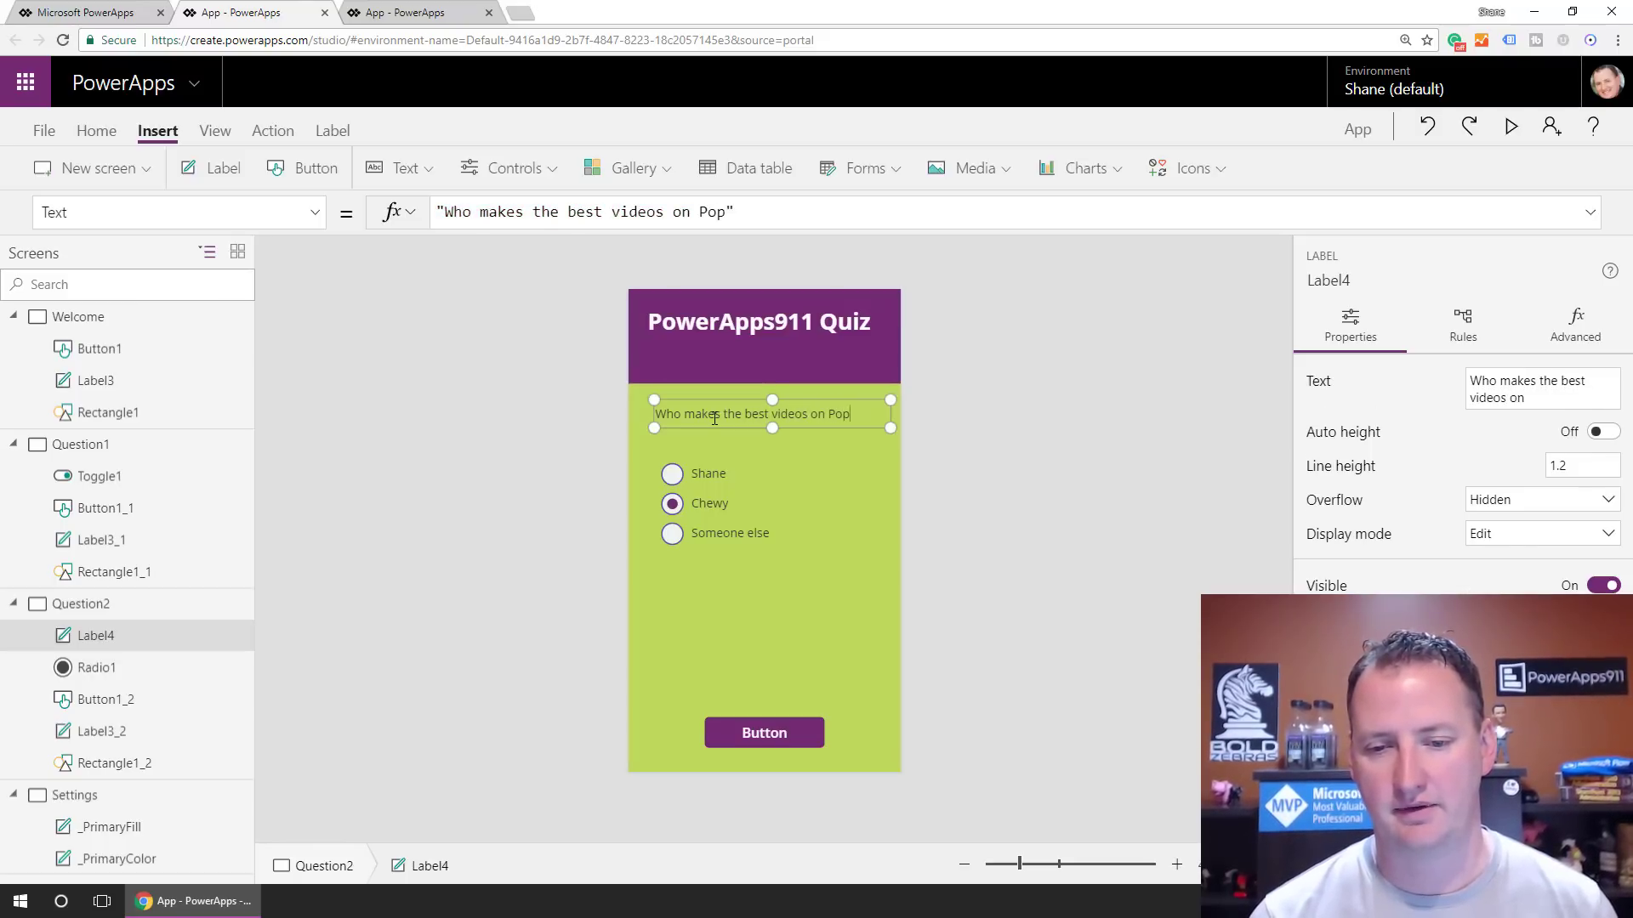
pyautogui.press('BackSpace')
pyautogui.write('werApps')
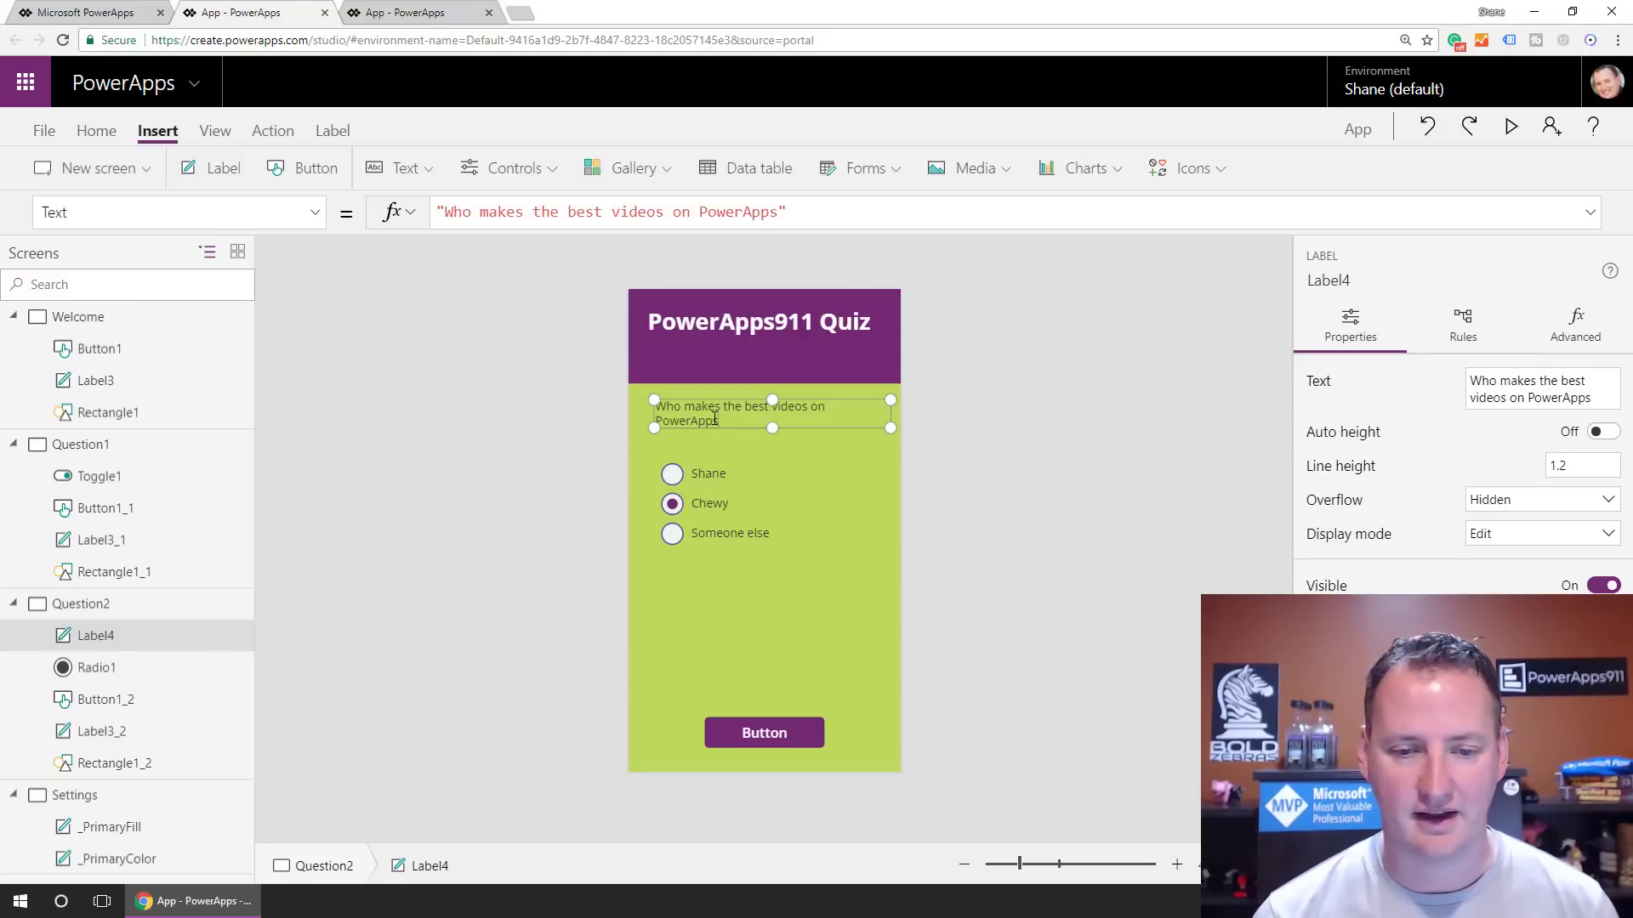
pyautogui.write('?')
pyautogui.moveTo(772, 428); pyautogui.dragTo(773, 455)
pyautogui.click(768, 615)
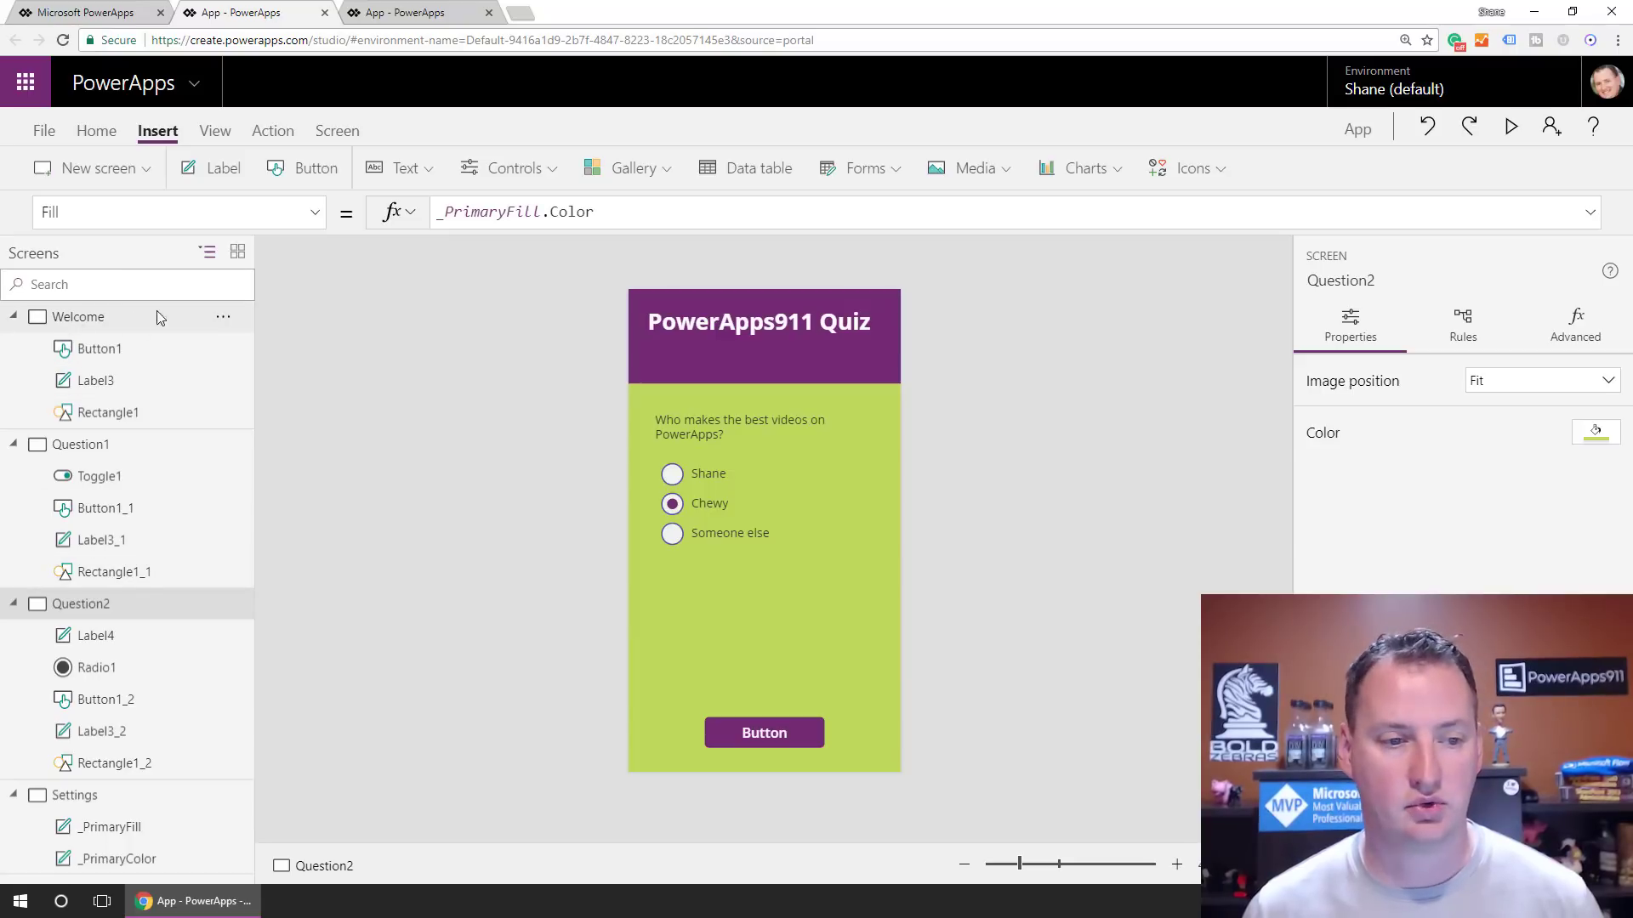
# Duplicate the Welcome screen and rename the copy Question3
pyautogui.click(223, 321)
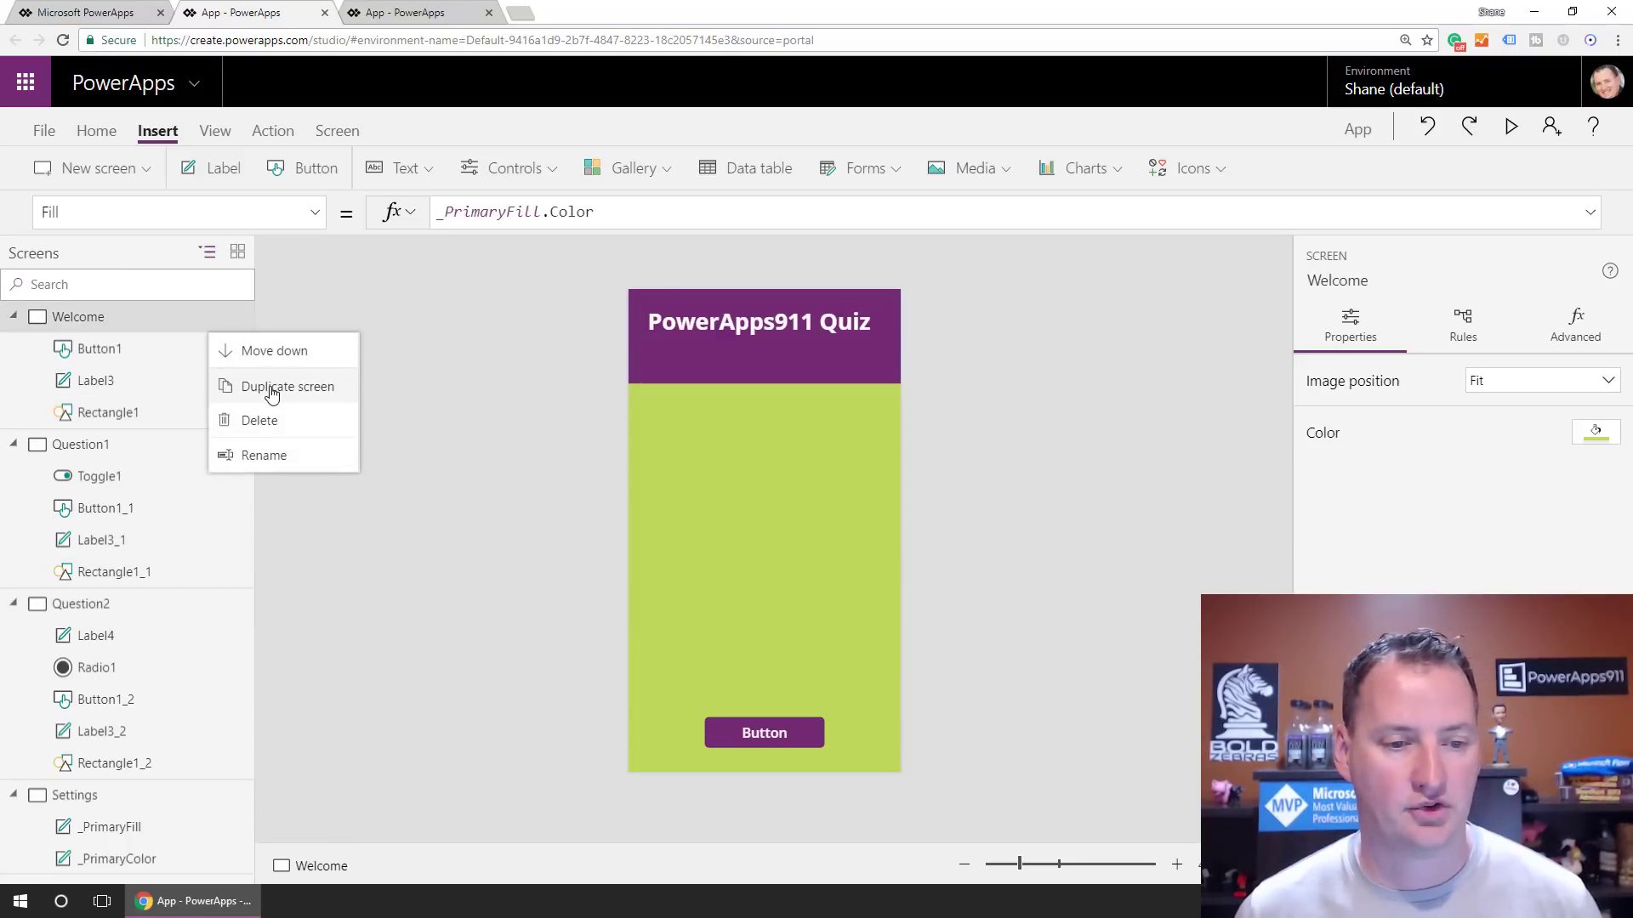
pyautogui.click(271, 387)
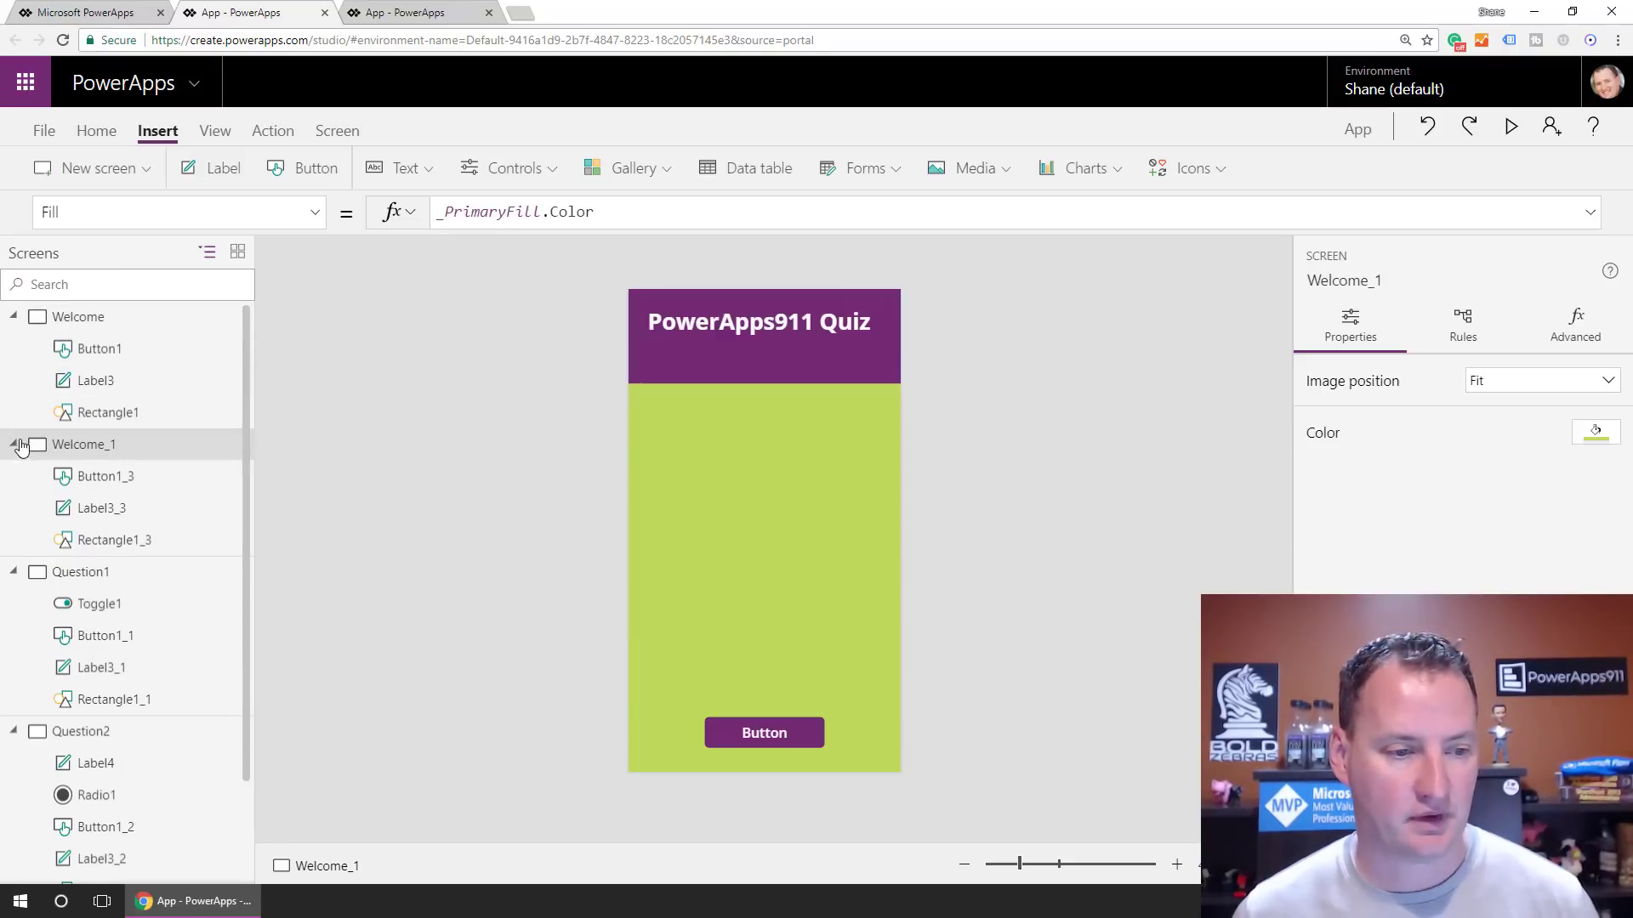
pyautogui.doubleClick(90, 446)
pyautogui.write('Question3')
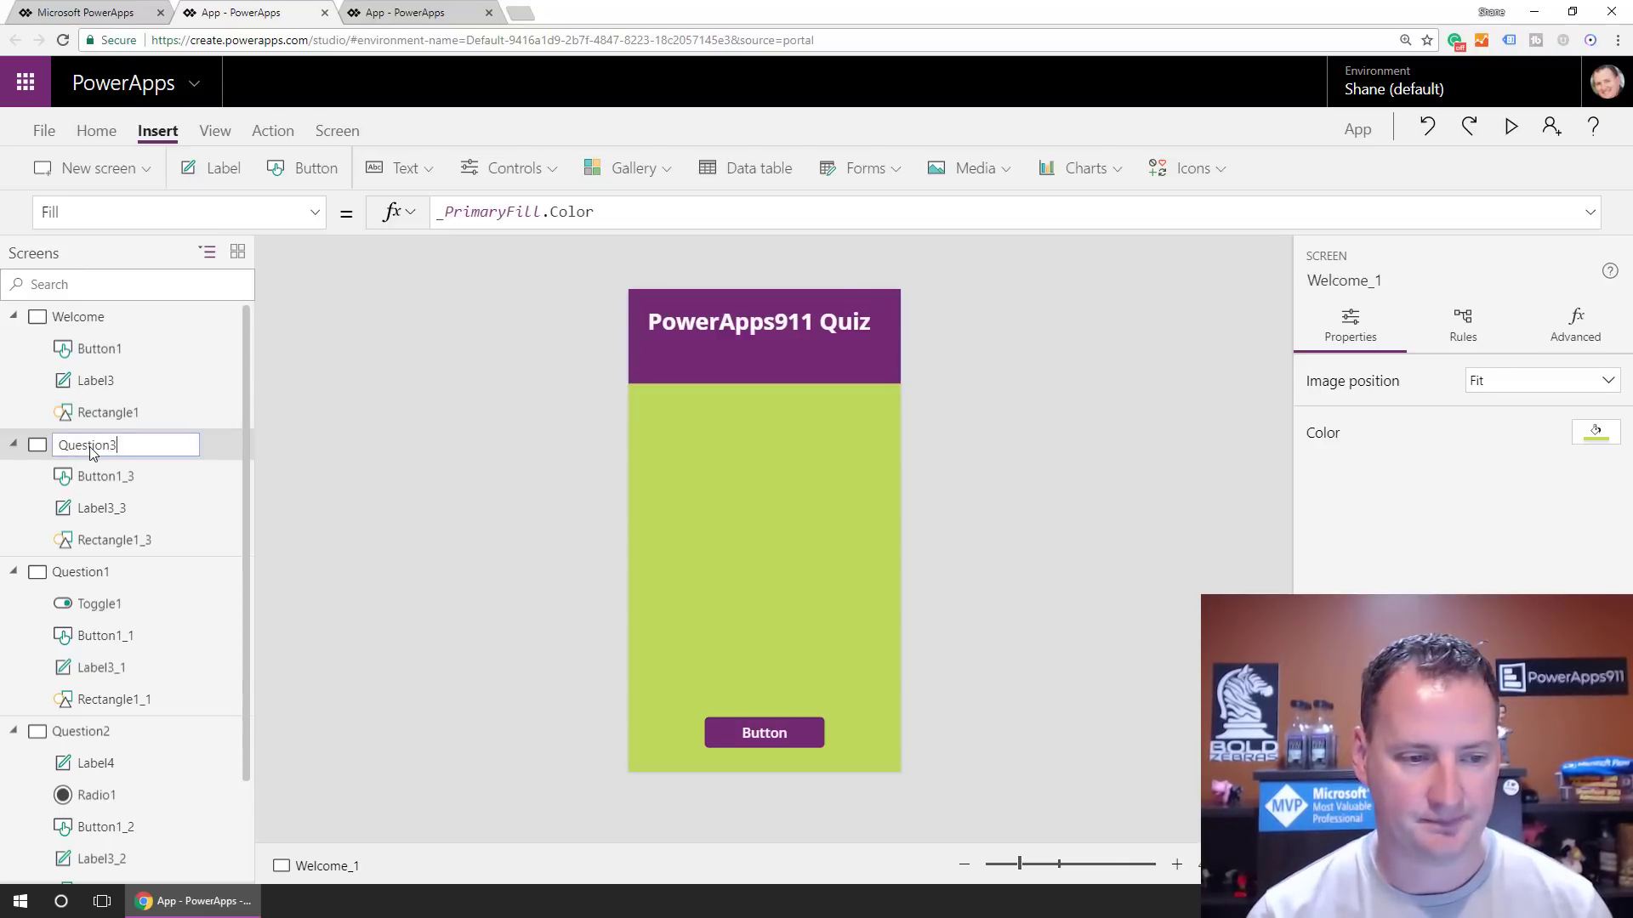
pyautogui.press('Return')
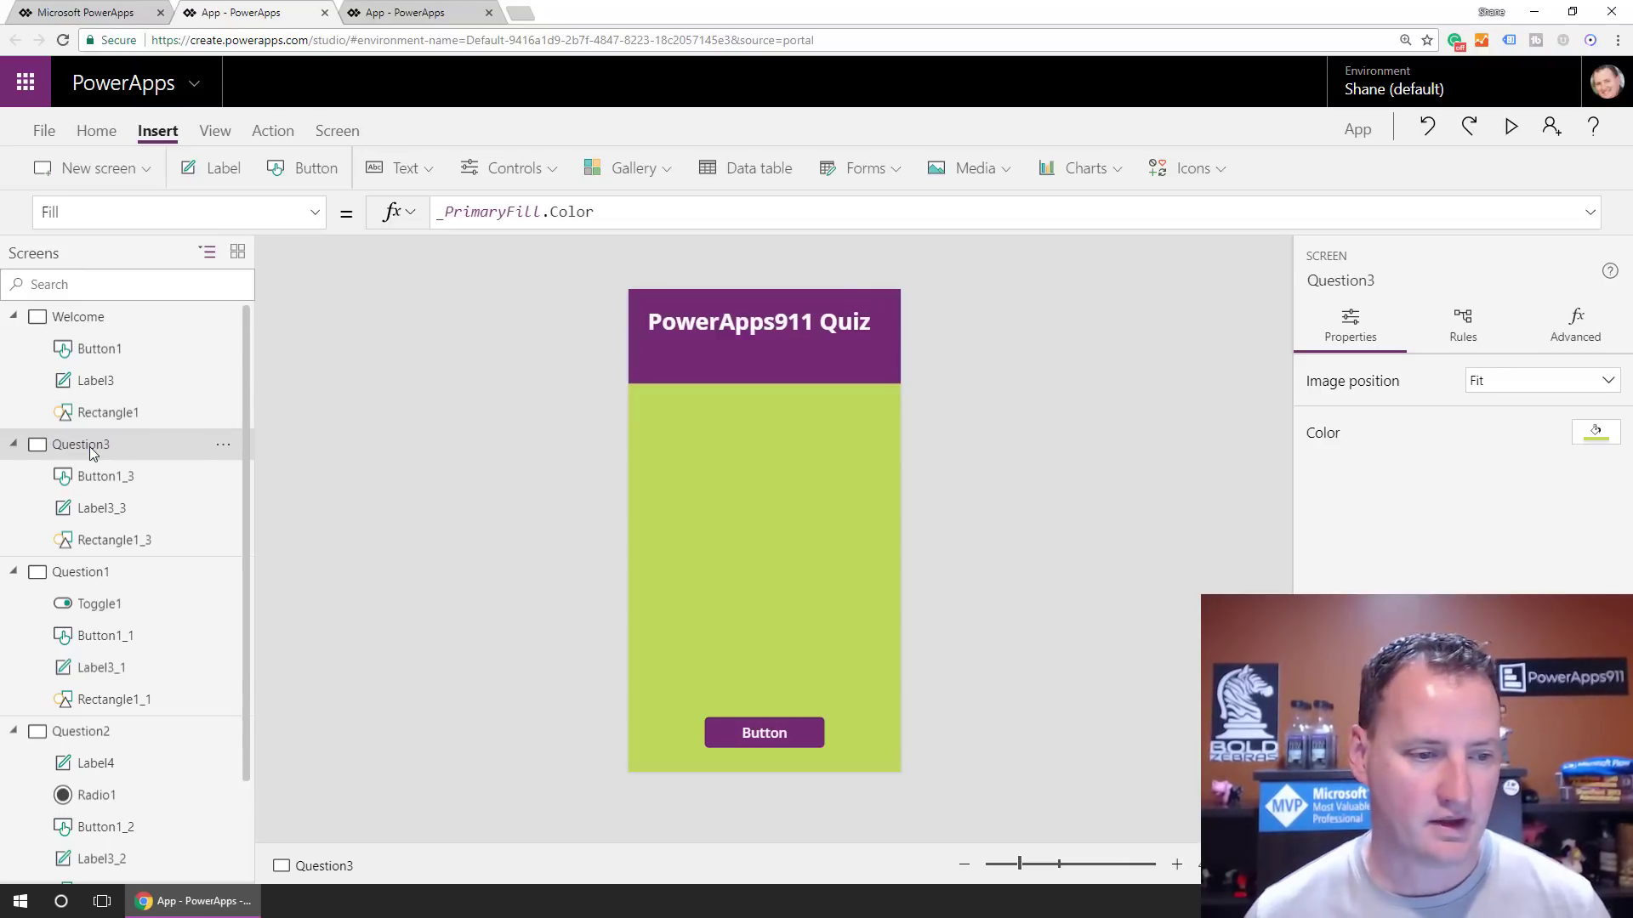
# Move the Question3 screen down so it follows Question2, and collapse Question1 and Question2 in the screen tree
pyautogui.click(223, 444)
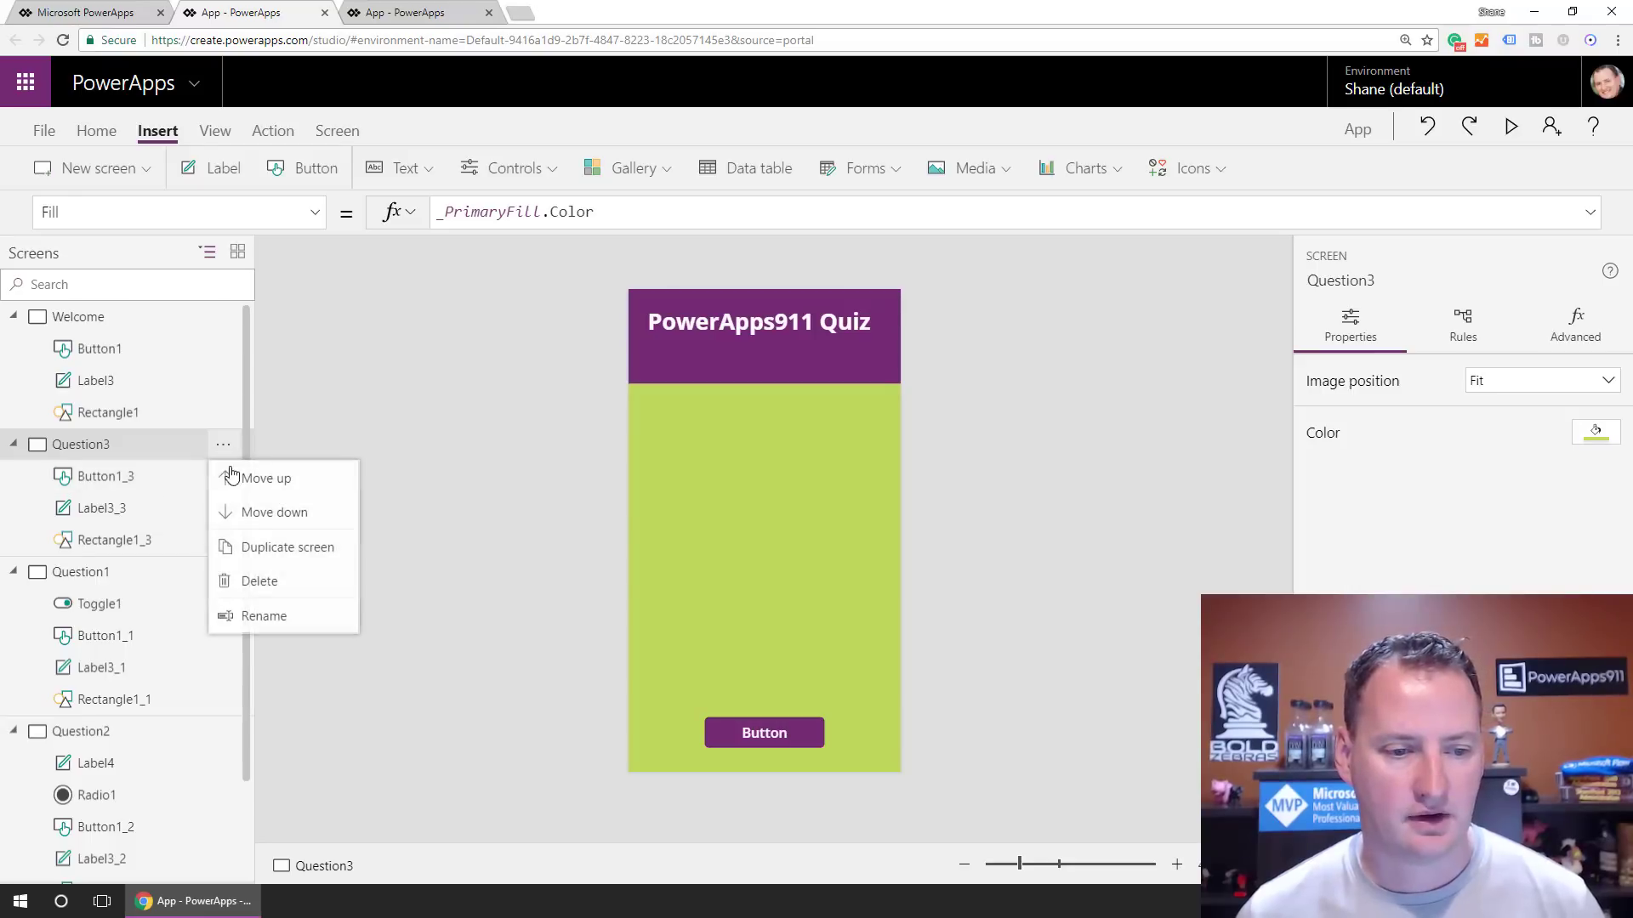
pyautogui.click(272, 511)
pyautogui.click(223, 604)
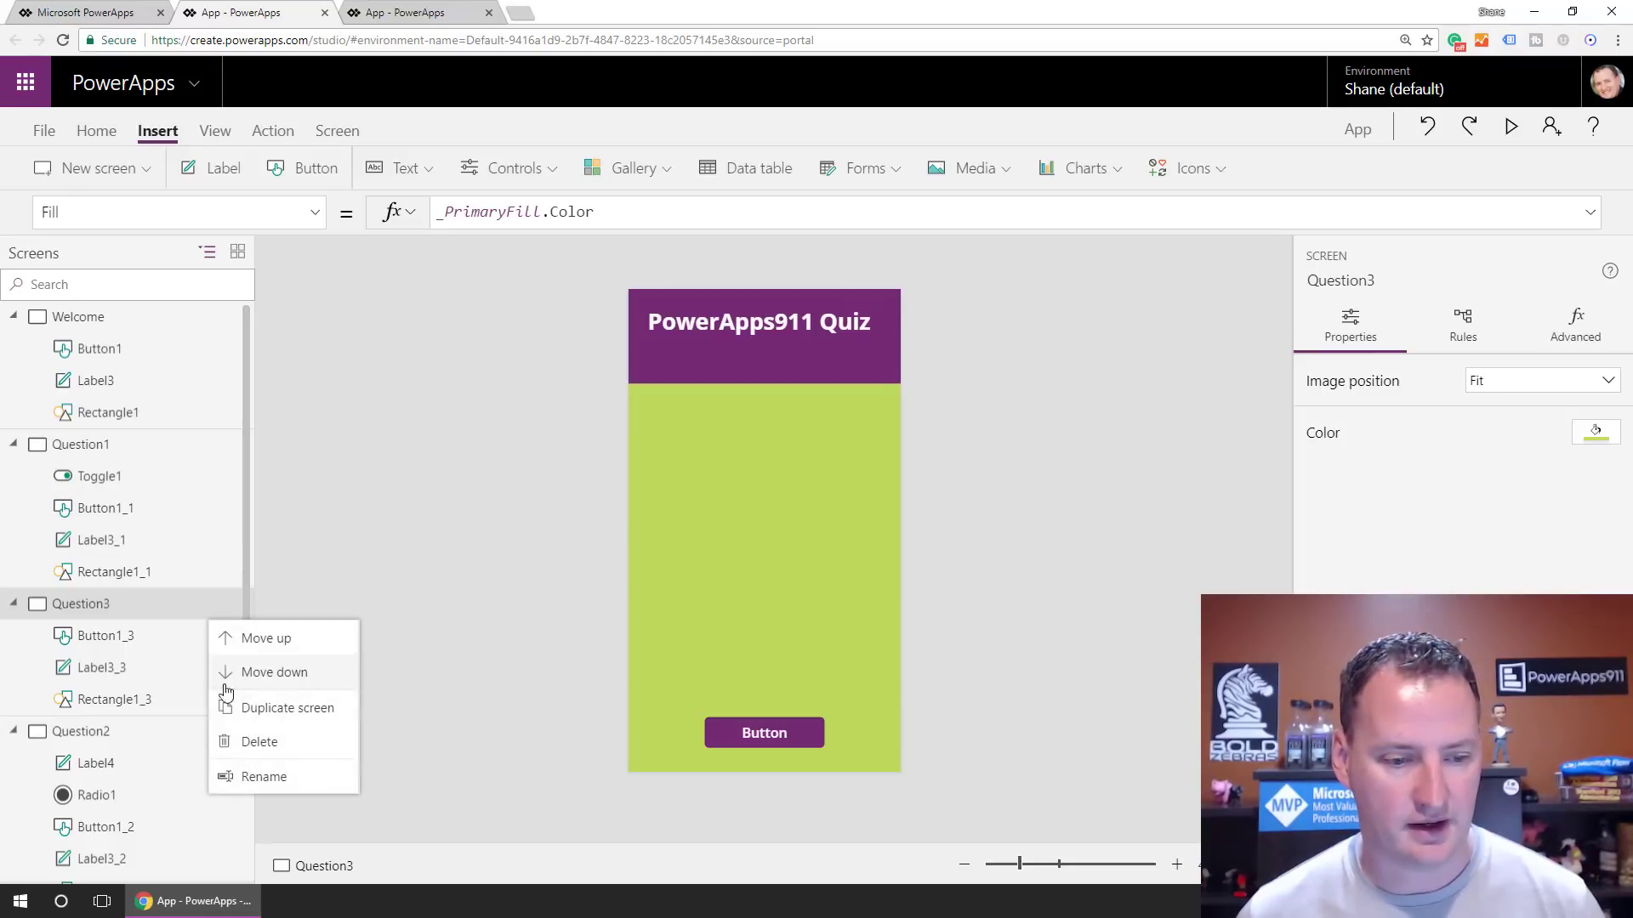
pyautogui.click(247, 672)
pyautogui.click(13, 444)
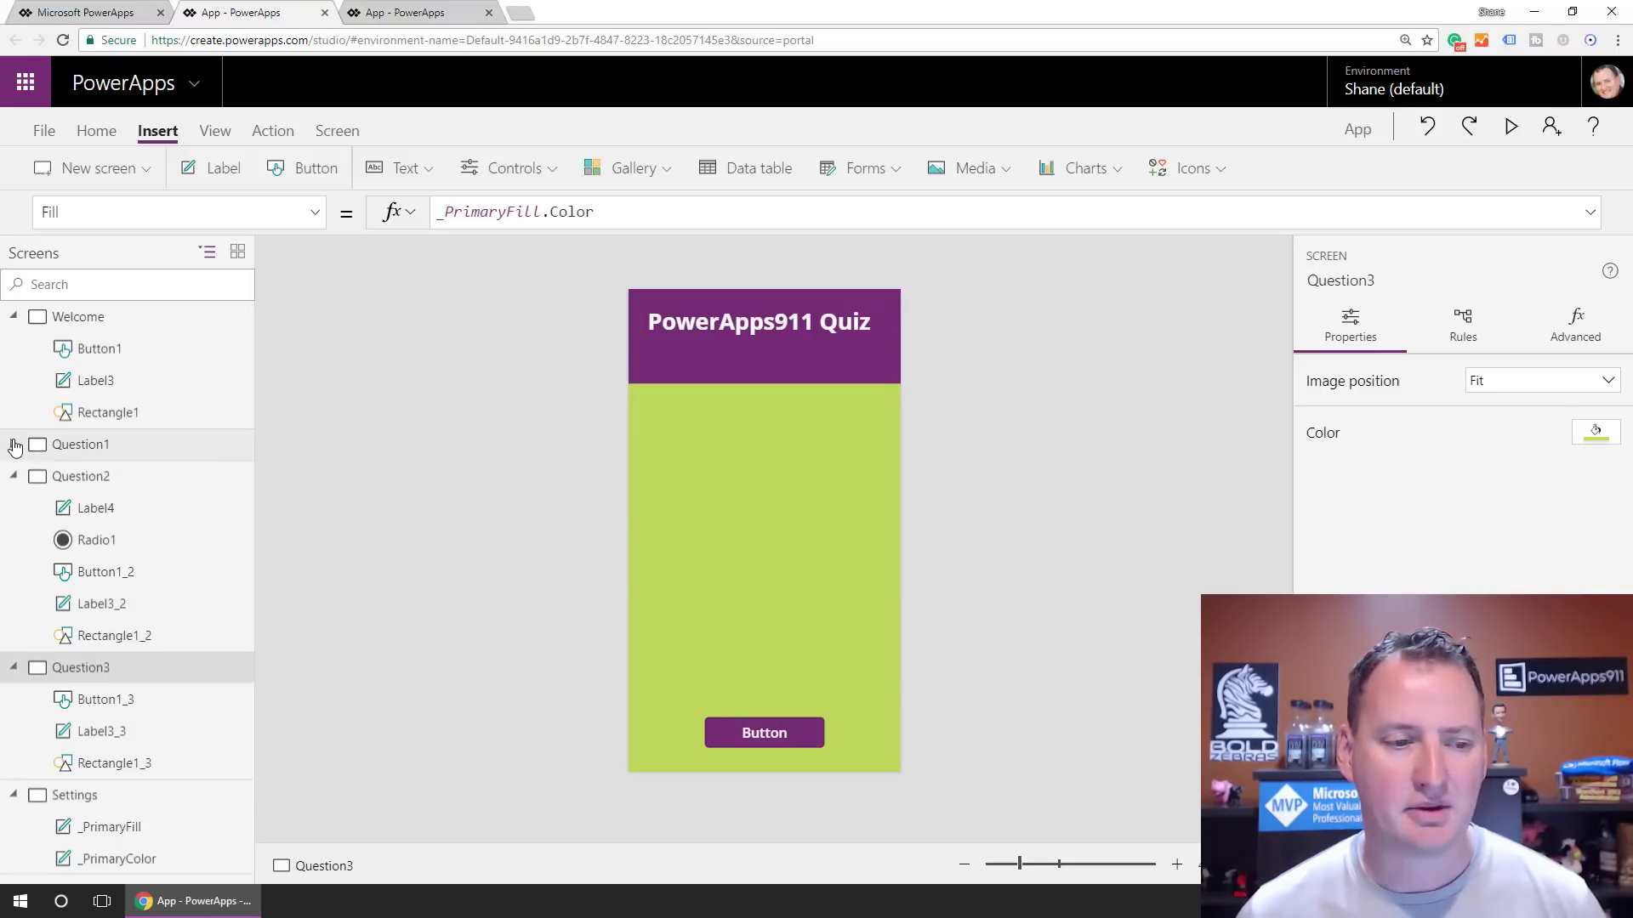
pyautogui.click(14, 477)
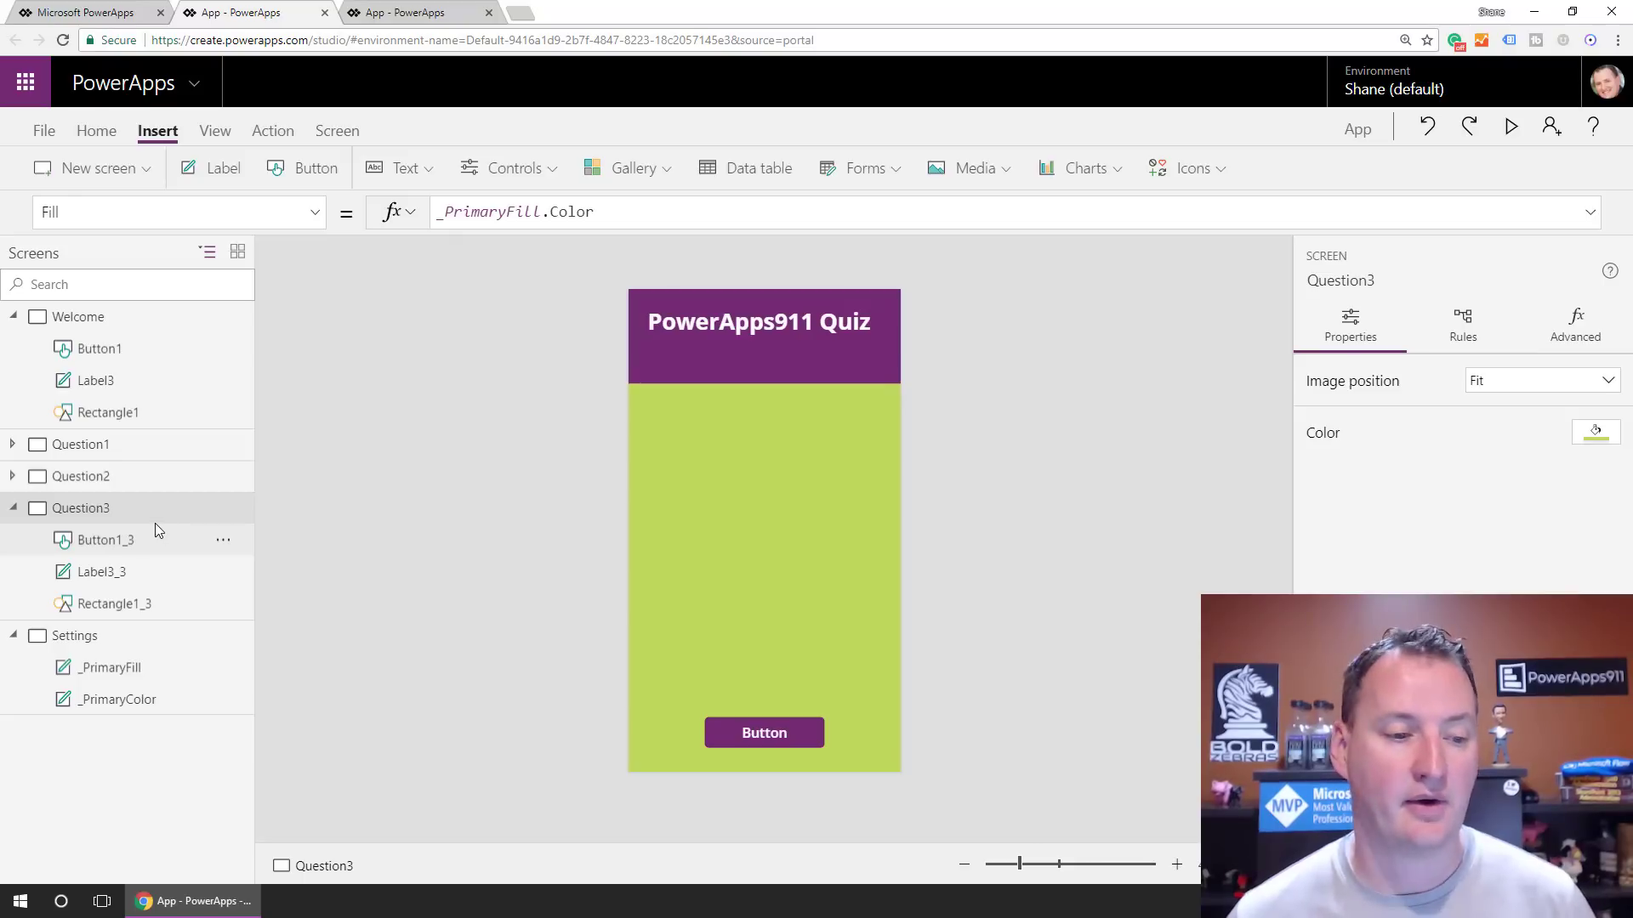
# Check the finished app's Question3 screen as a reference and return to the app being built
pyautogui.click(396, 19)
pyautogui.click(13, 635)
pyautogui.click(82, 668)
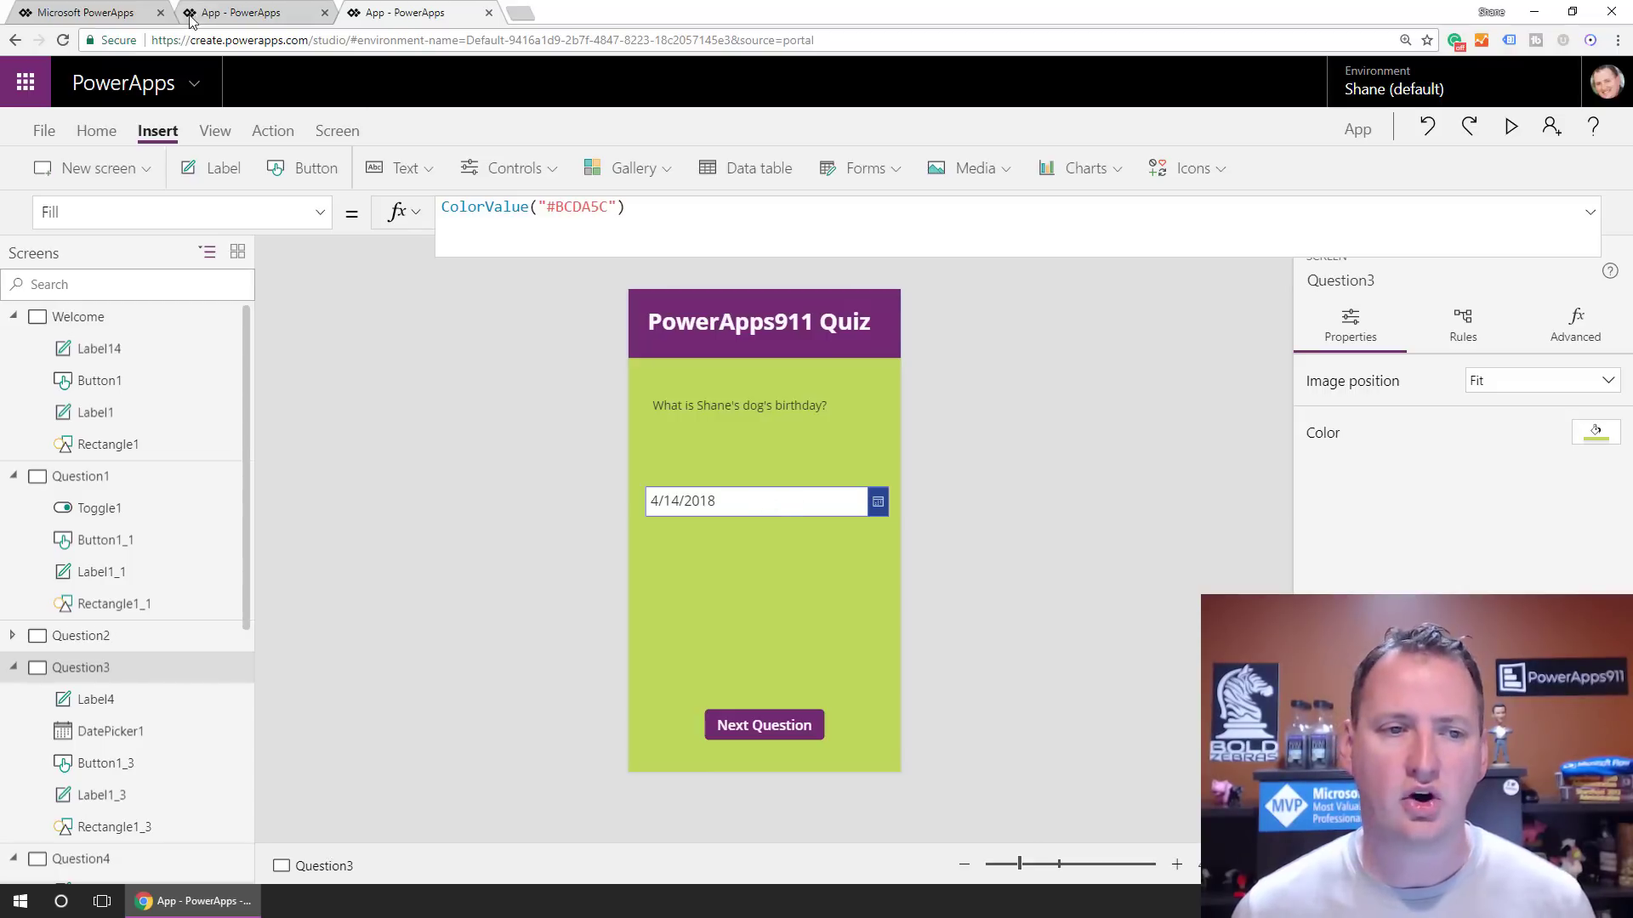
pyautogui.click(235, 14)
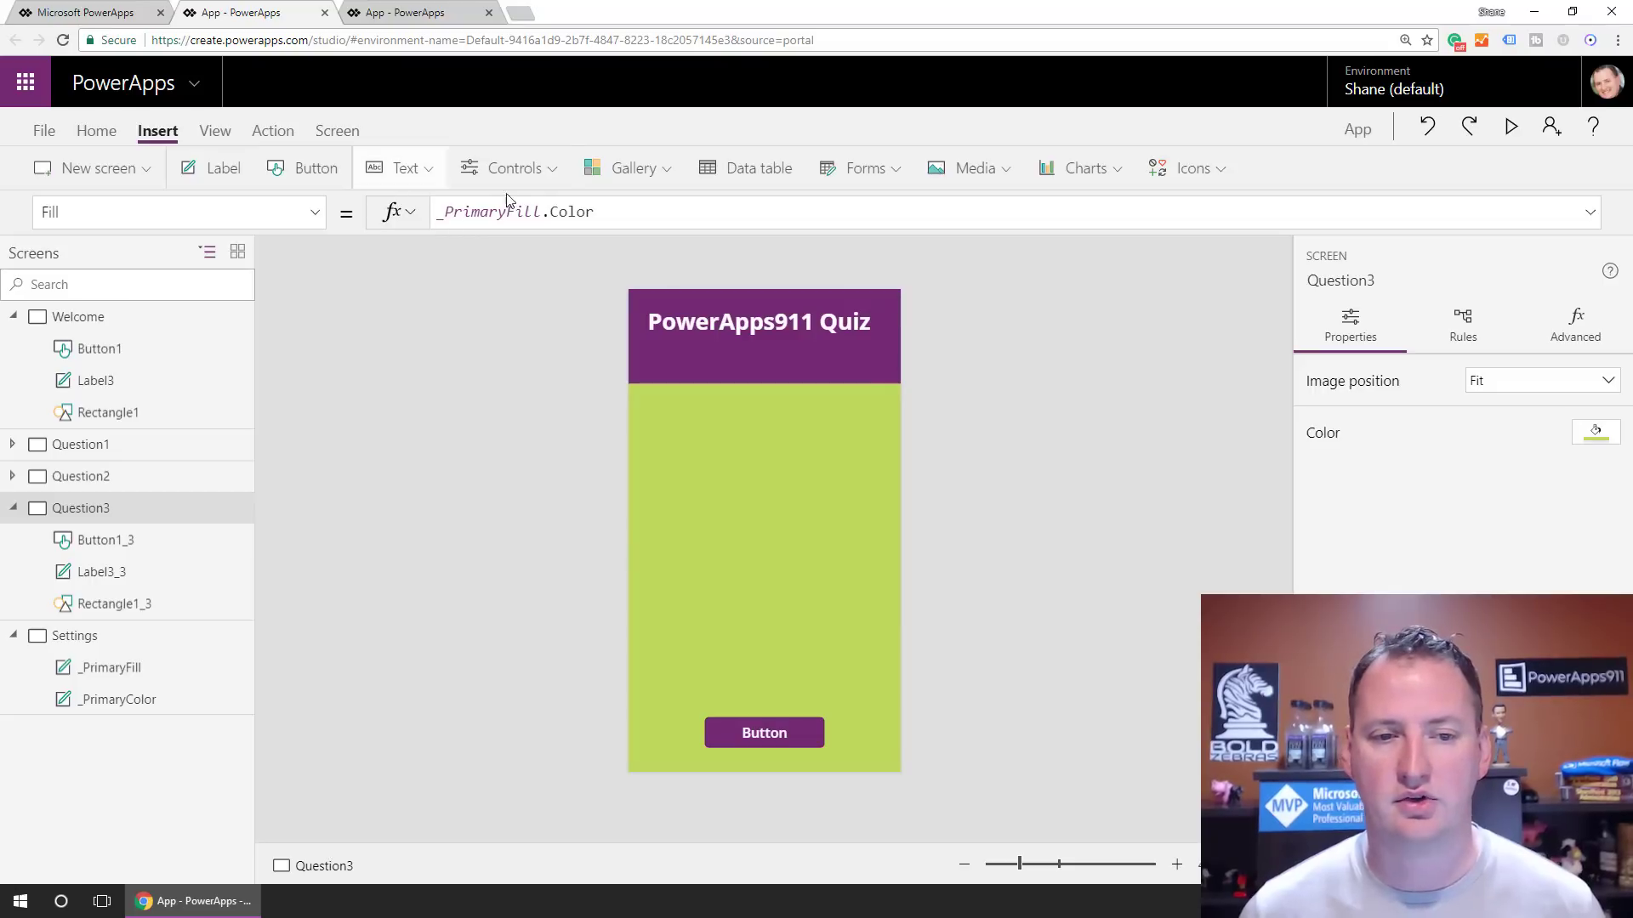
# Insert a date picker on the Question3 screen and place it midway between the header and the button, at about X 28, Y 510
pyautogui.click(550, 174)
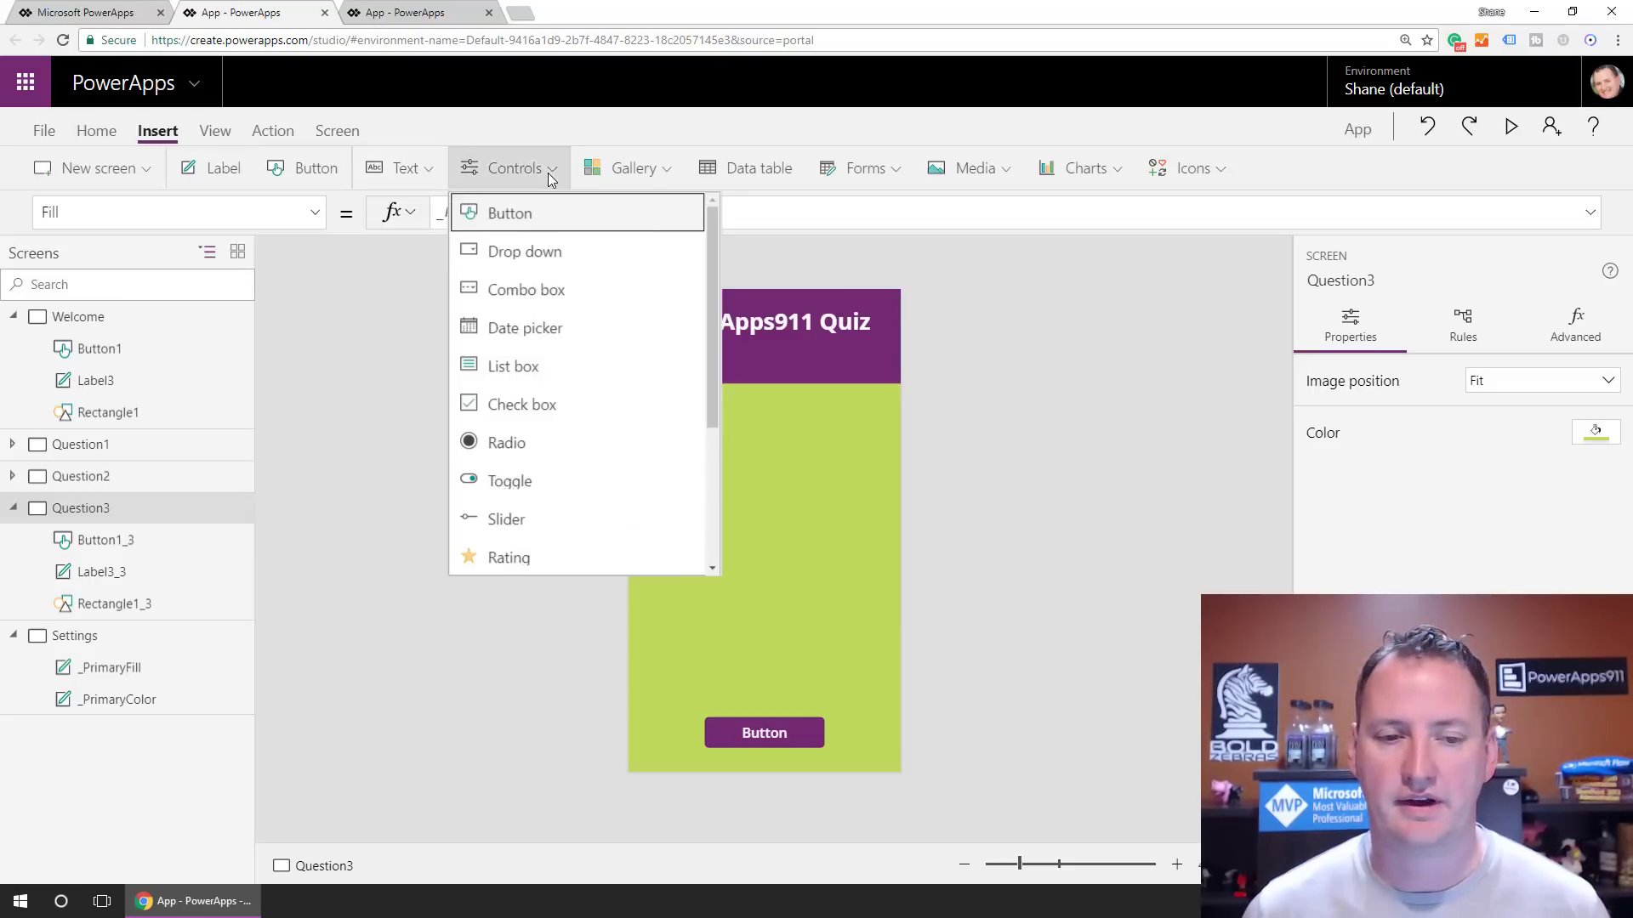
pyautogui.click(544, 332)
pyautogui.moveTo(723, 330); pyautogui.dragTo(711, 510)
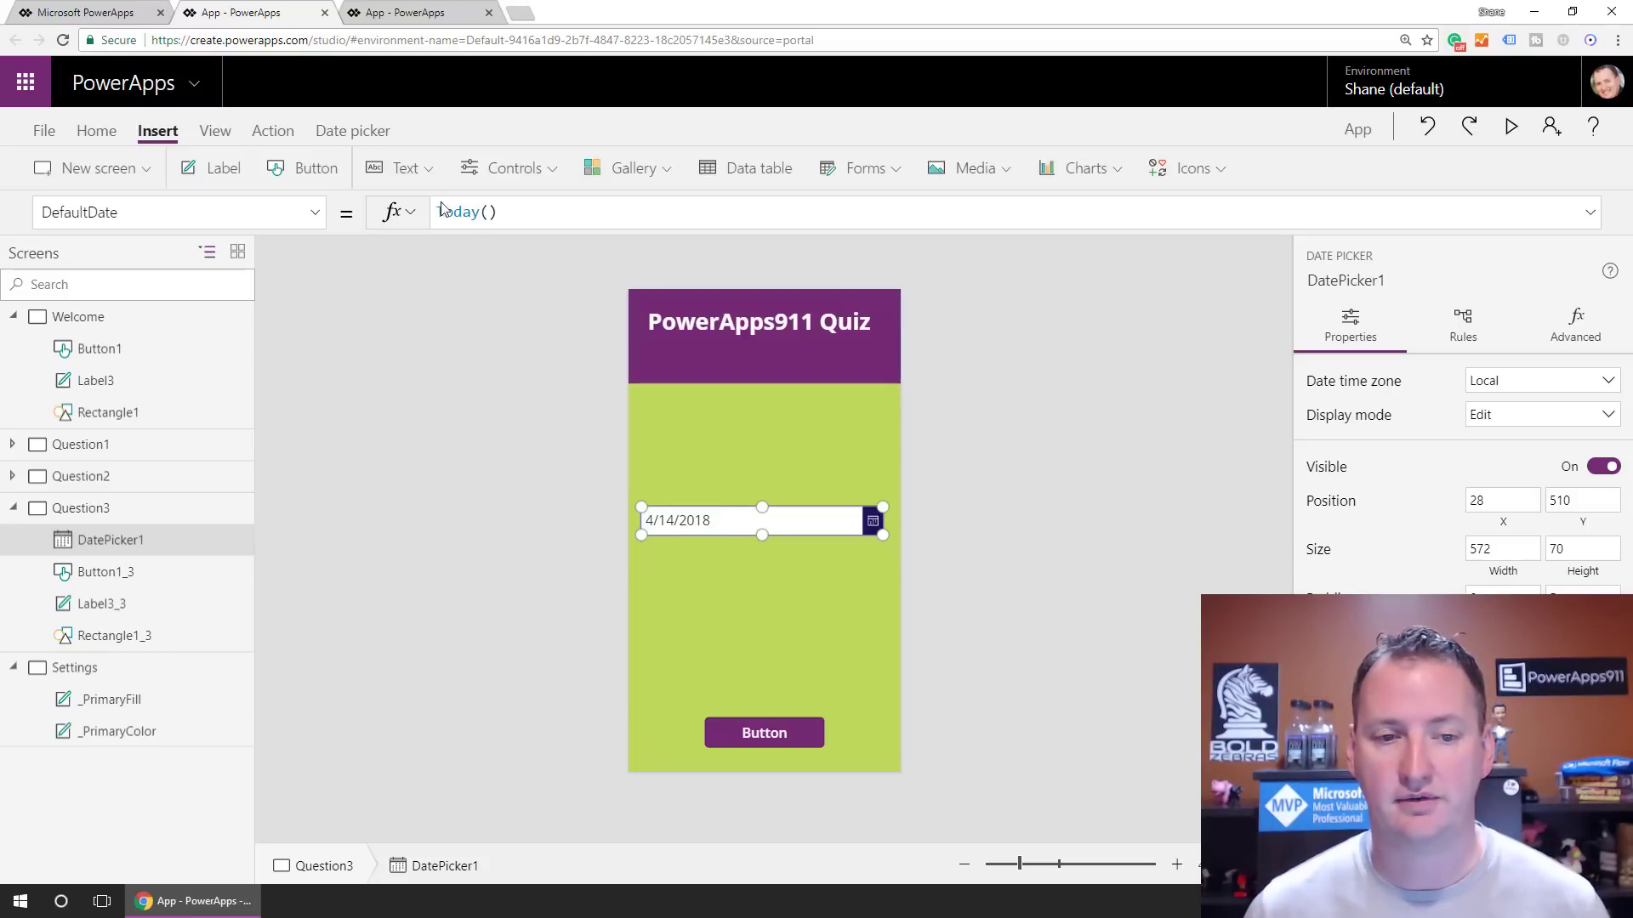
# Check the date picker's StartYear and IsEditable properties
pyautogui.click(316, 214)
pyautogui.scroll(1, 155, 511)
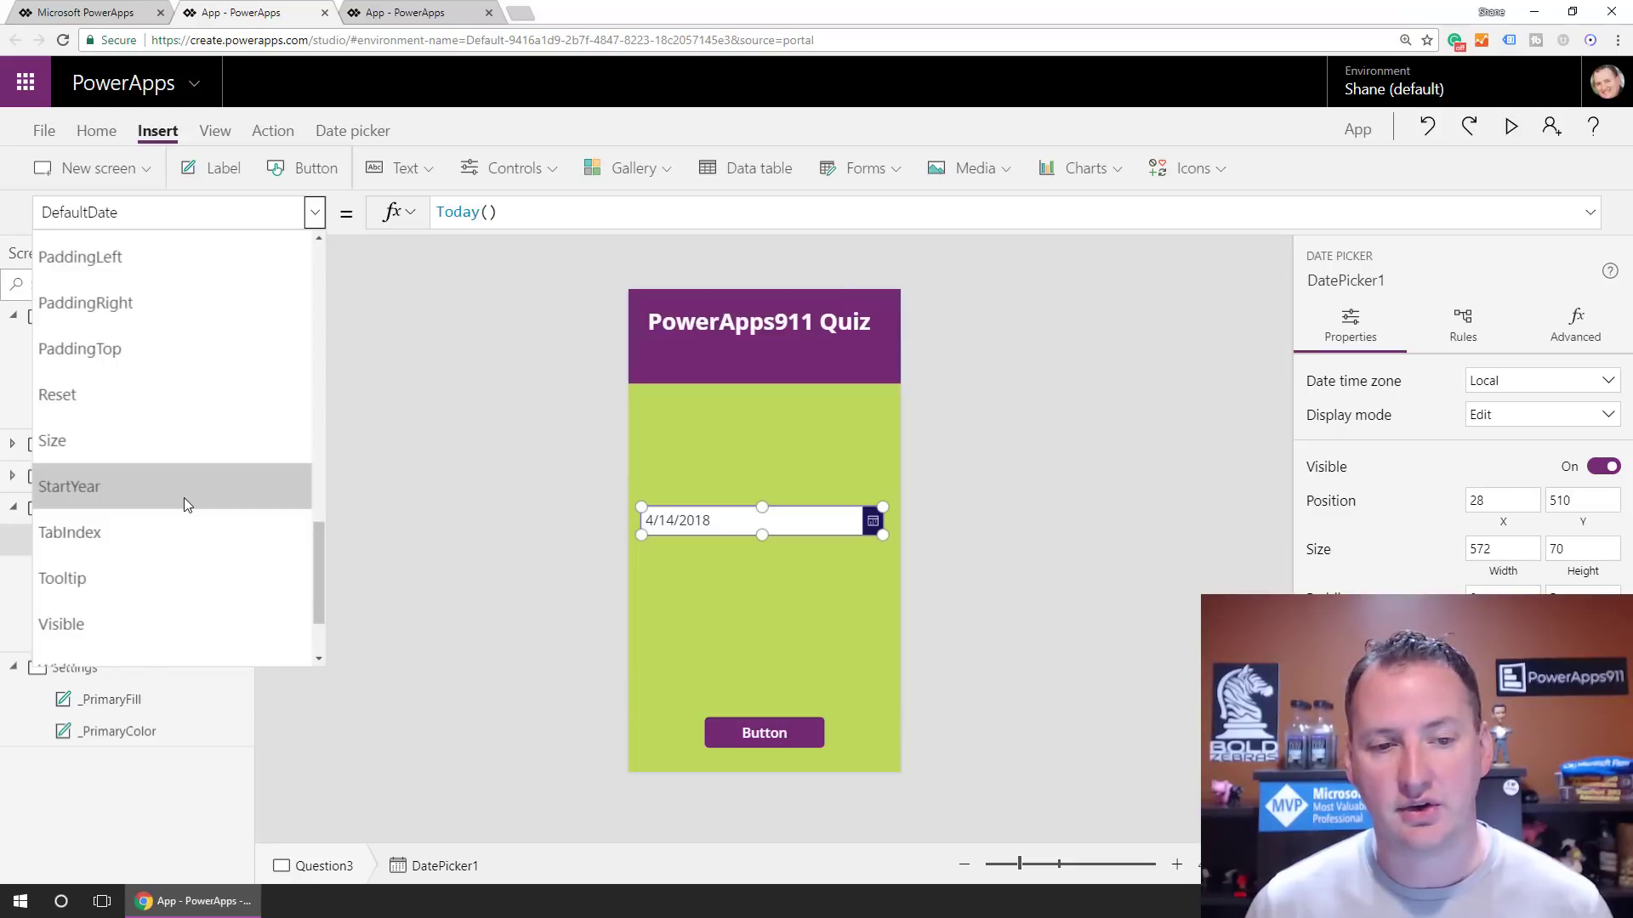
pyautogui.click(184, 498)
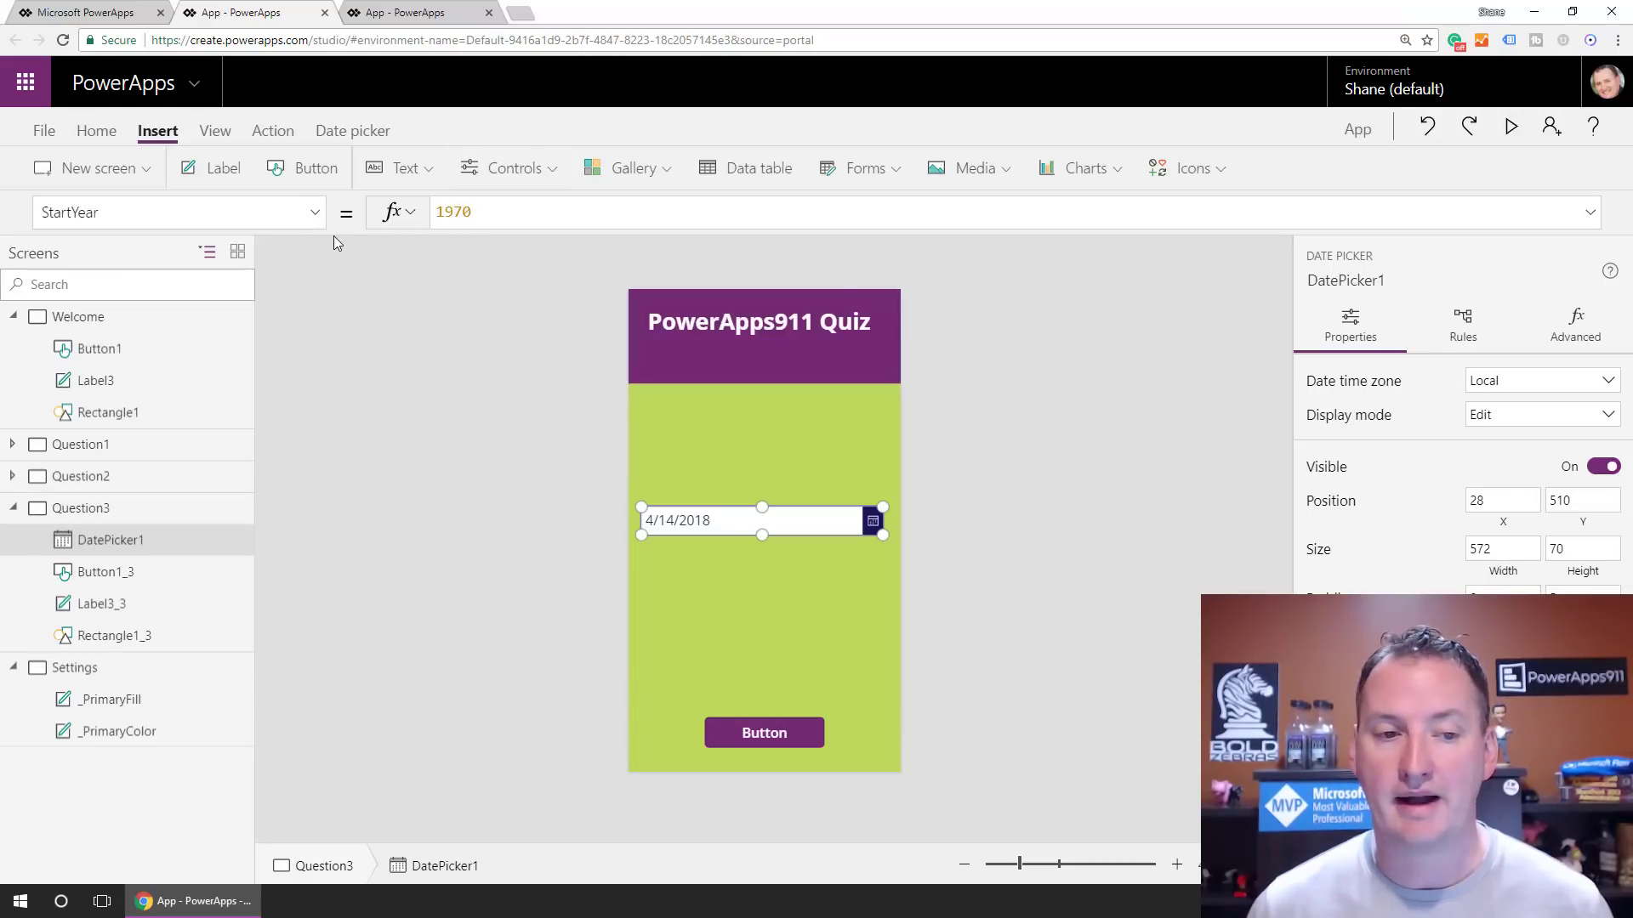
pyautogui.click(314, 213)
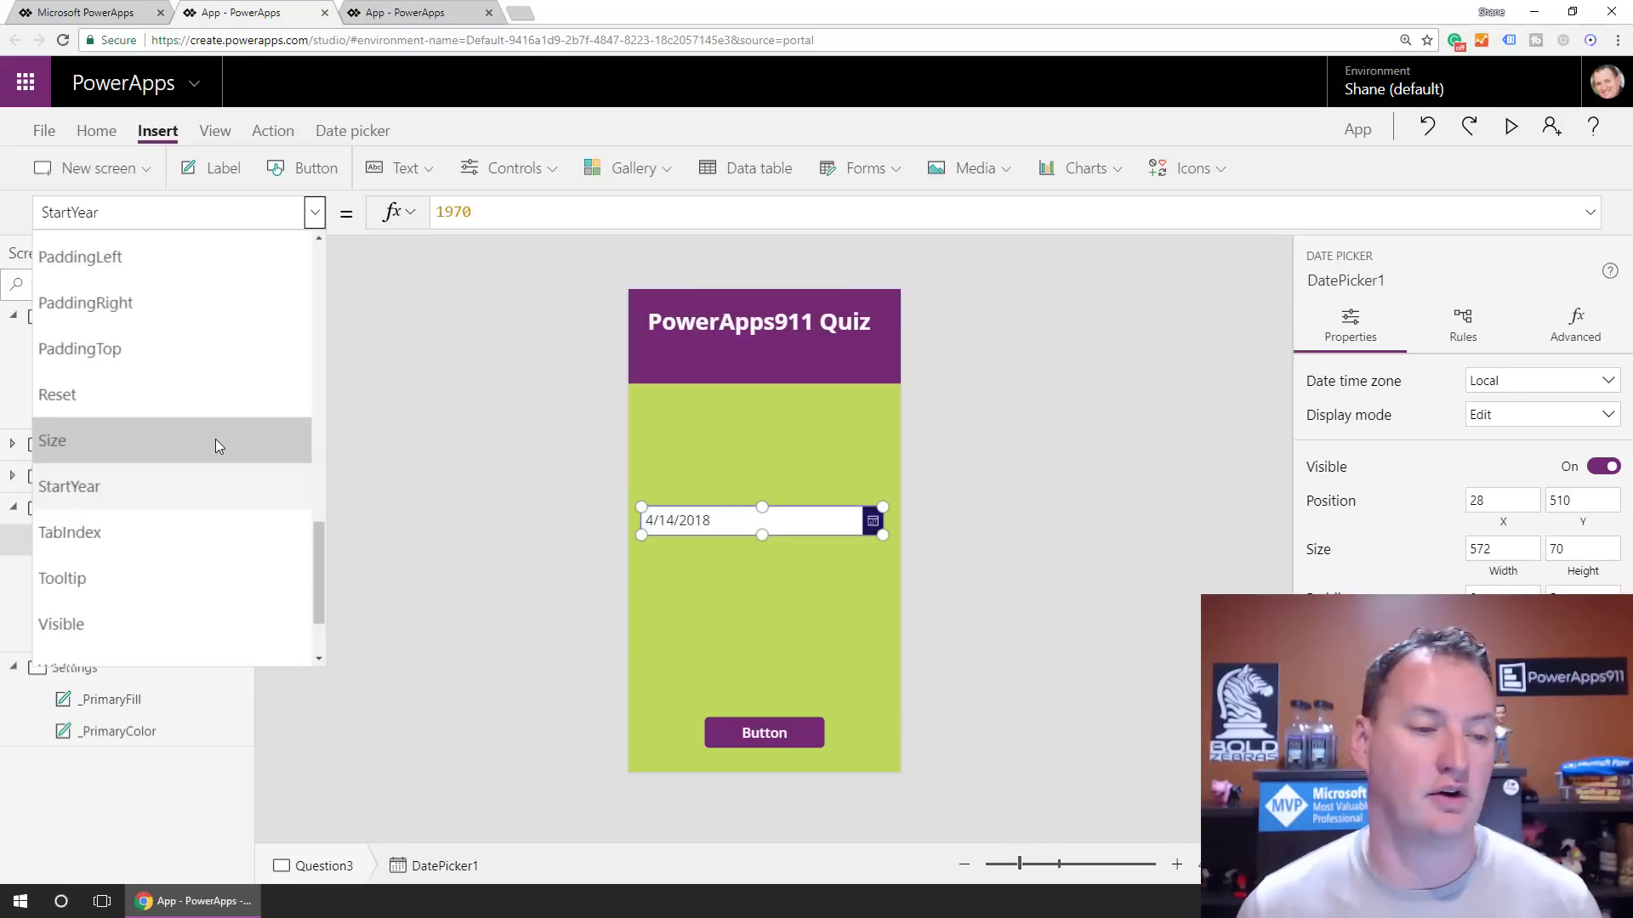
pyautogui.scroll(2, 218, 442)
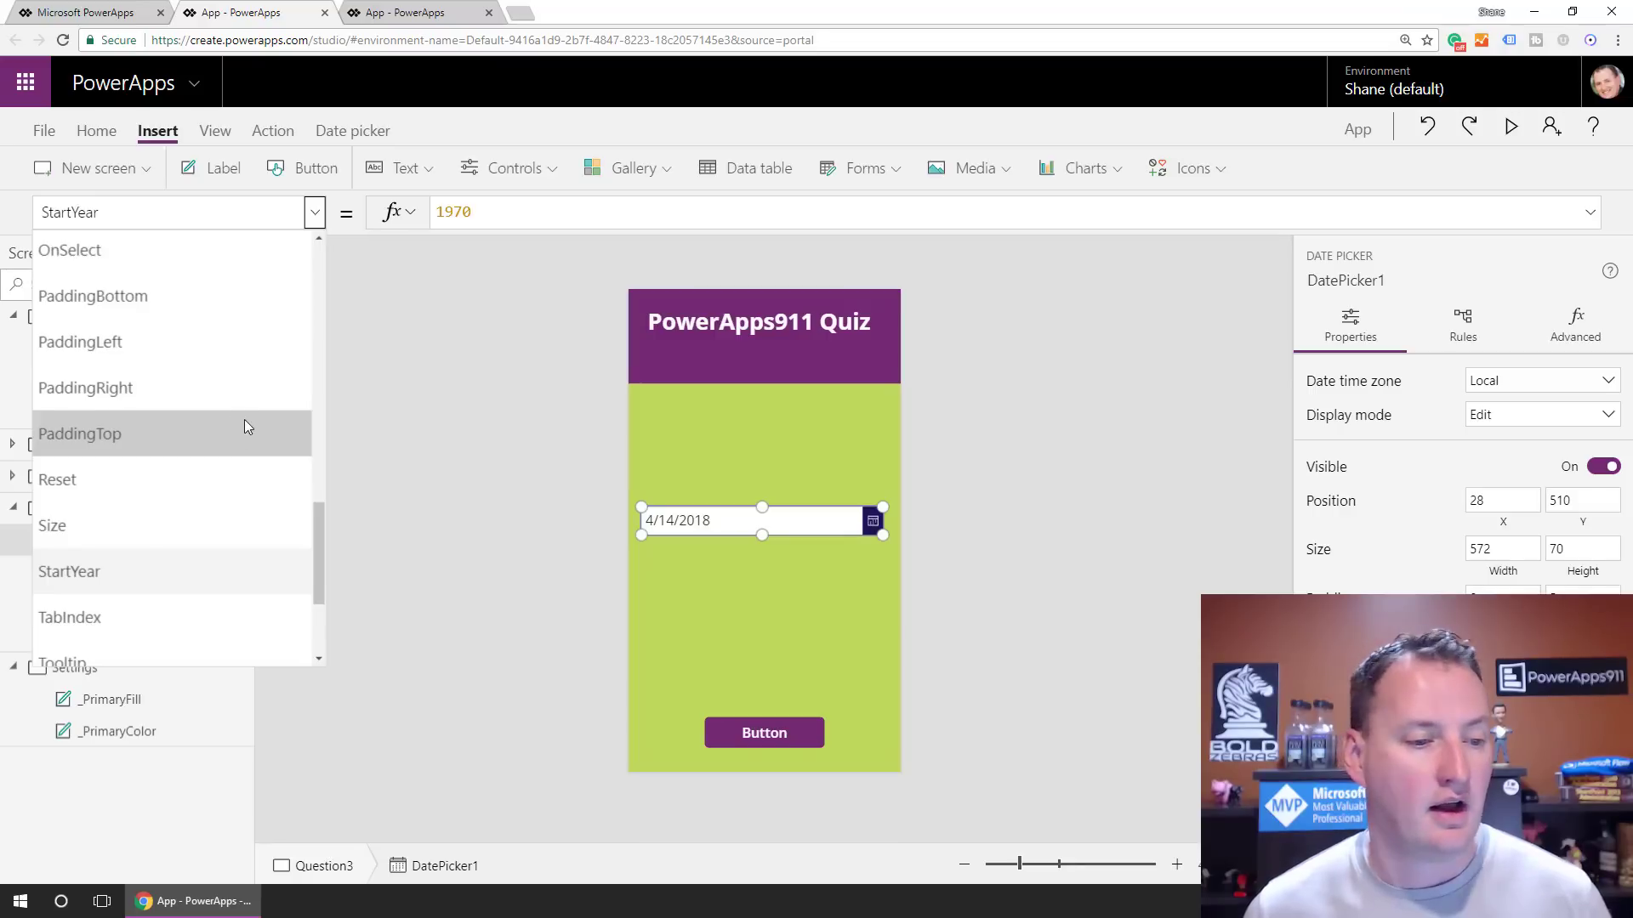
pyautogui.scroll(4, 244, 421)
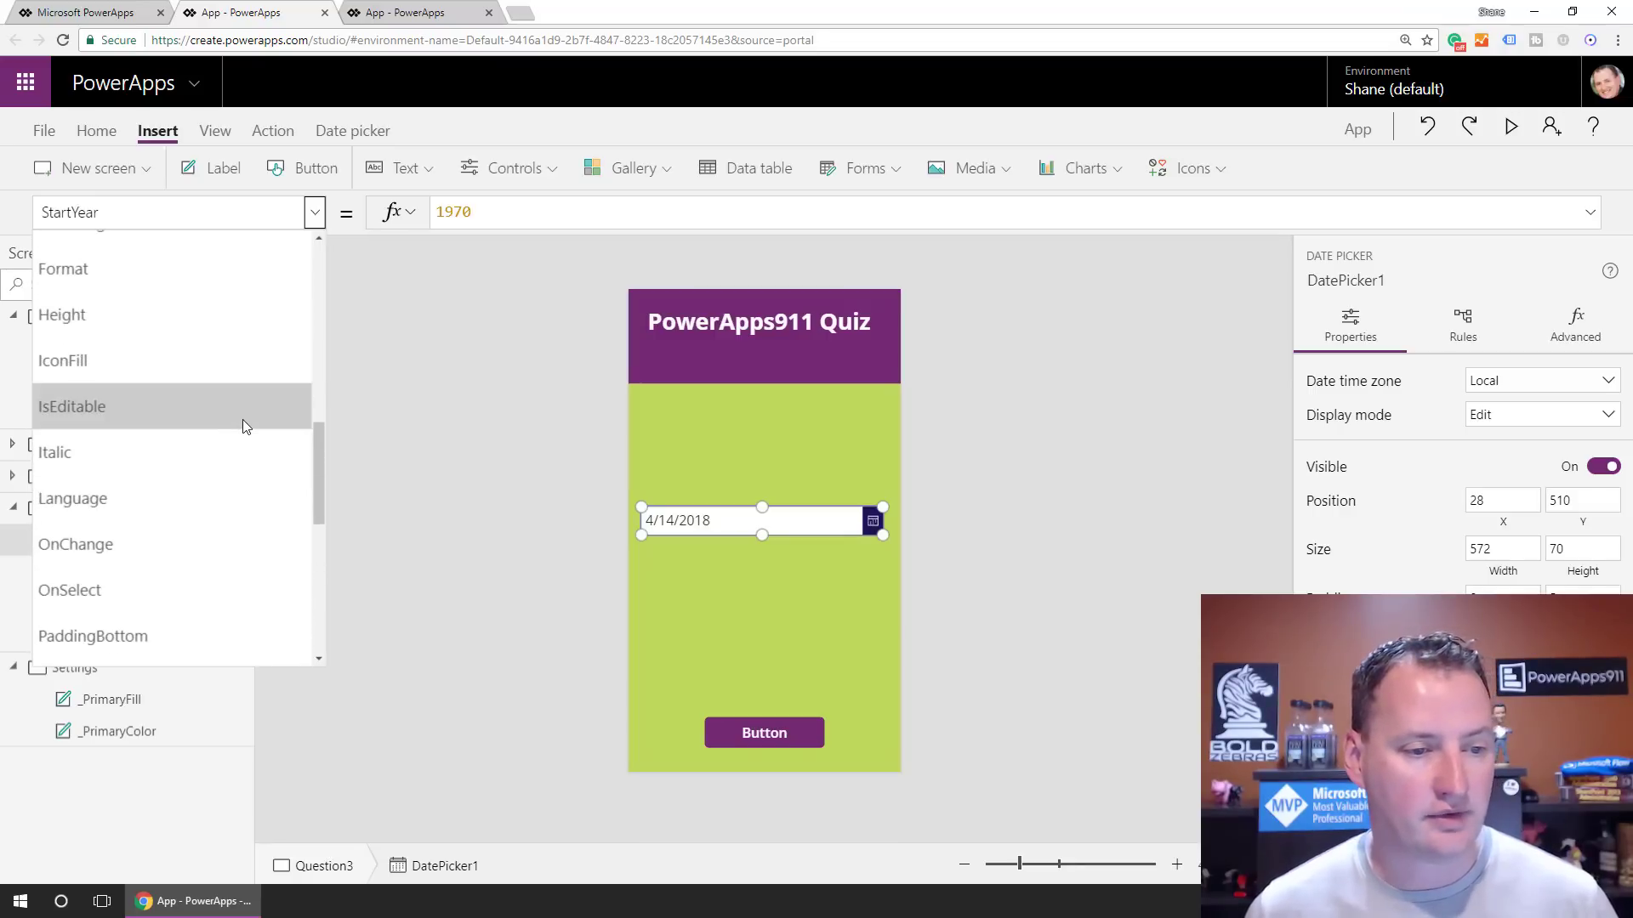
pyautogui.click(227, 416)
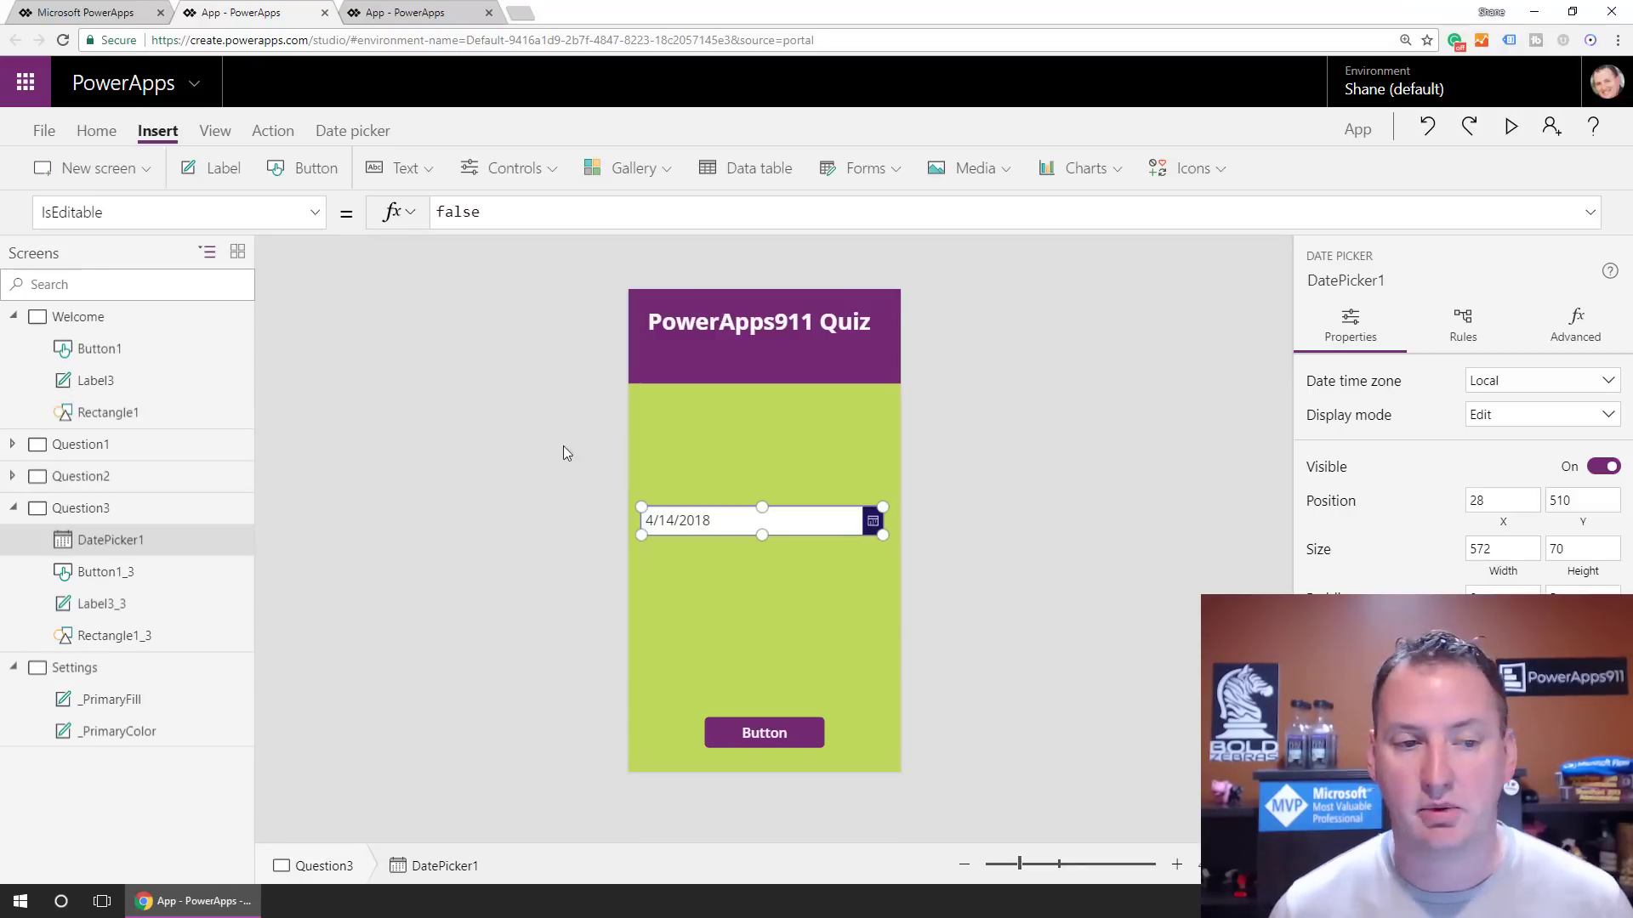
# Preview the Question3 screen, test the date picker by choosing April 11, 2018 from its calendar, and close the preview
pyautogui.click(1510, 128)
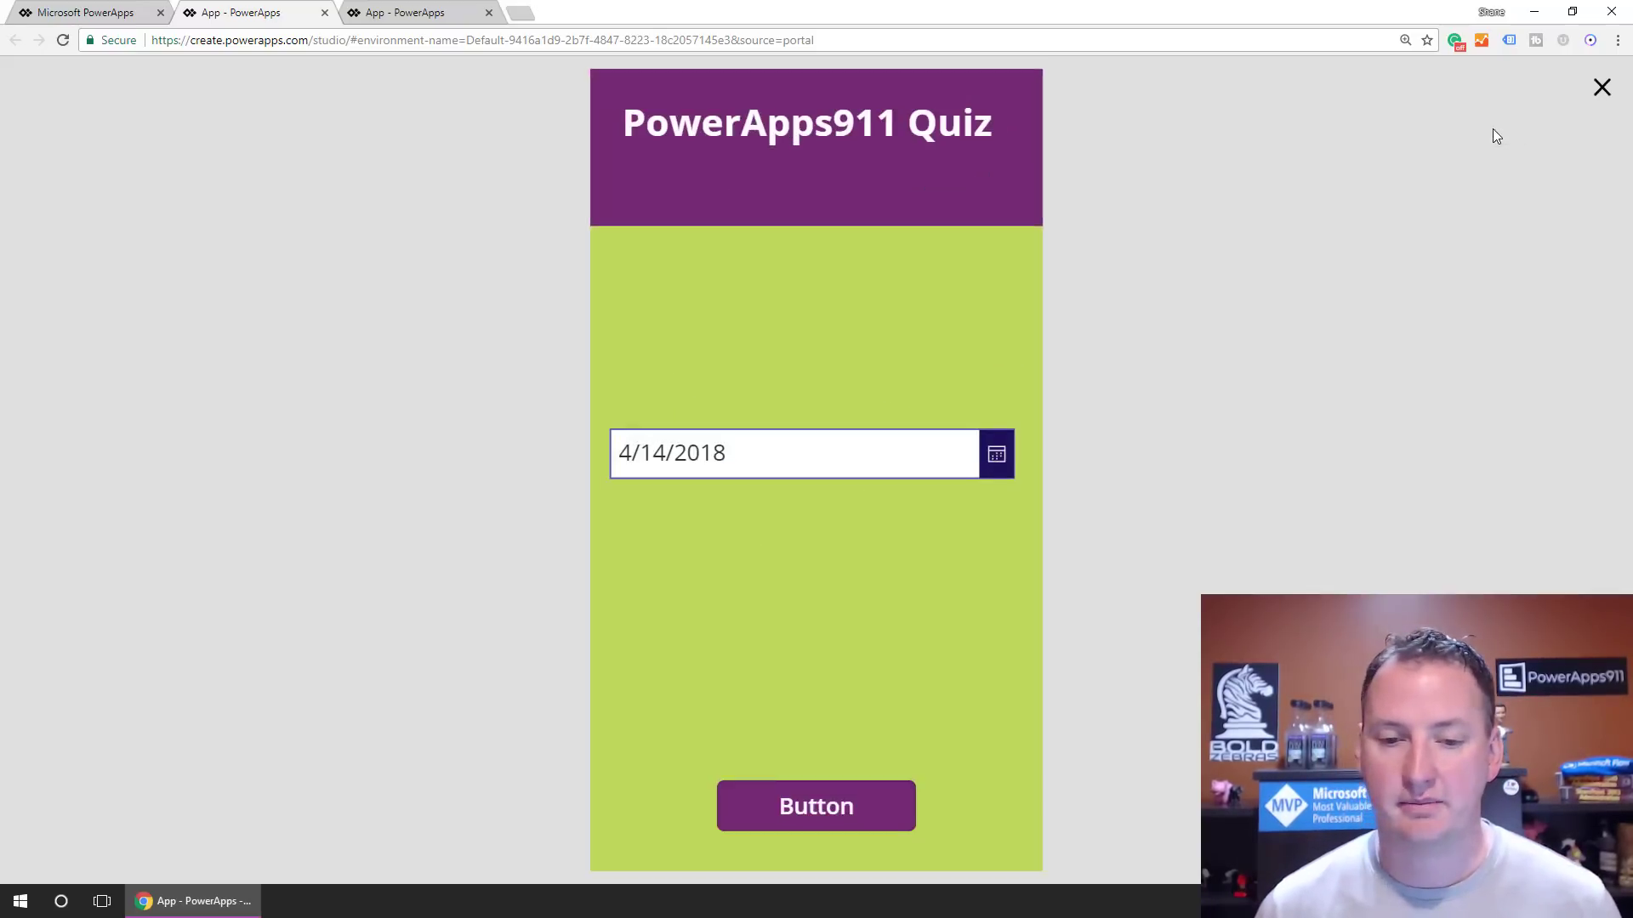
pyautogui.click(653, 464)
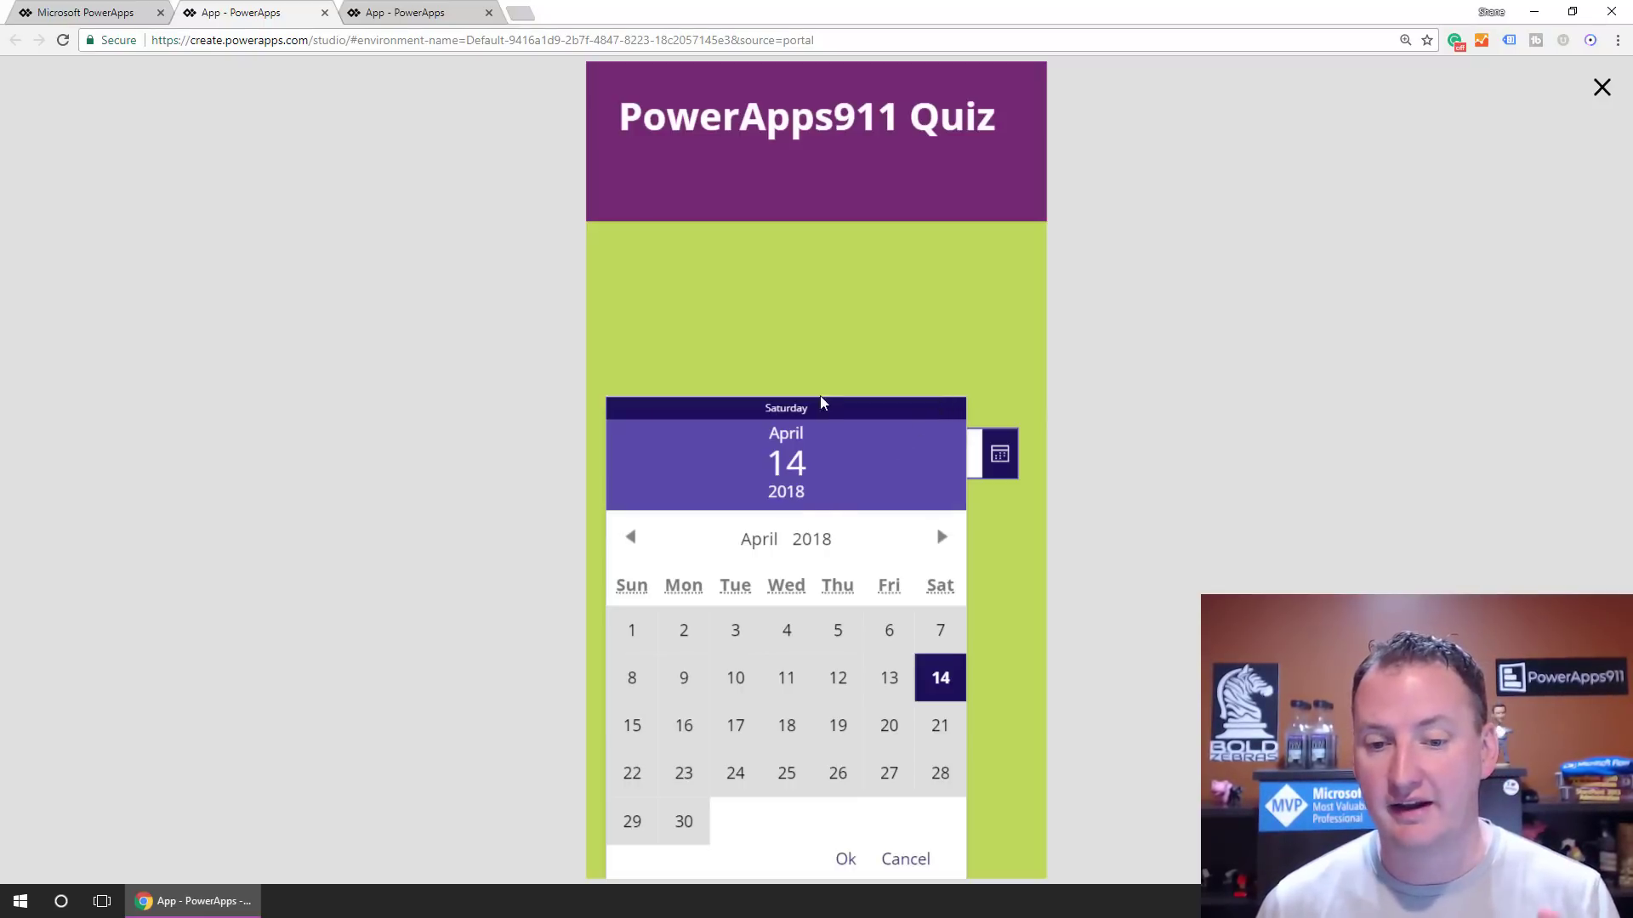
pyautogui.click(737, 678)
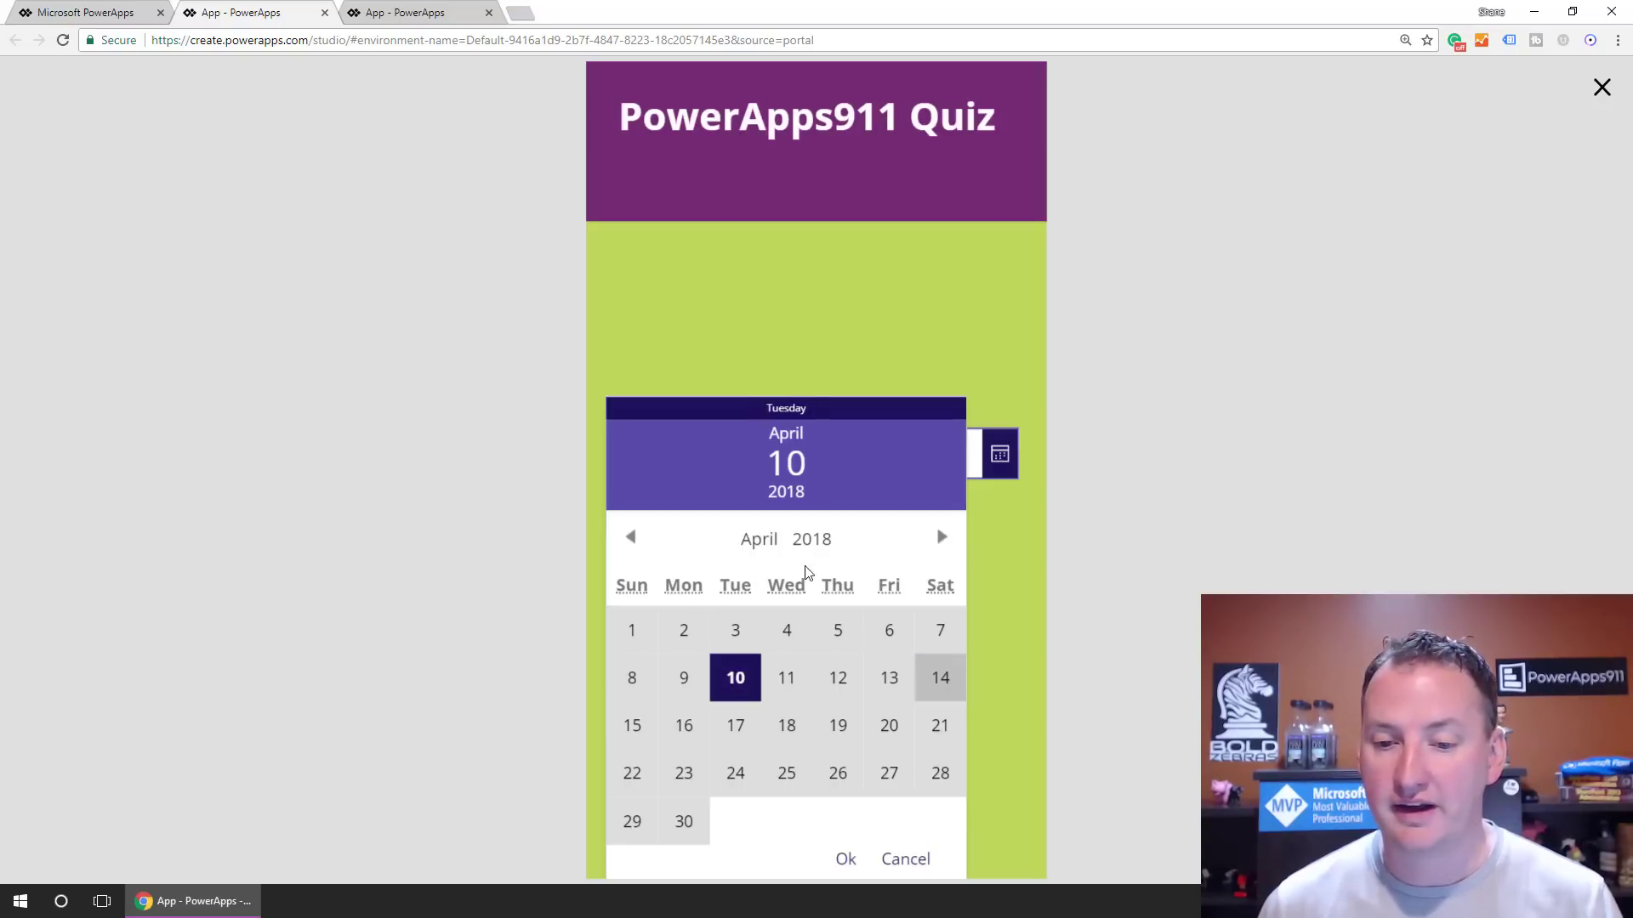
pyautogui.click(1008, 542)
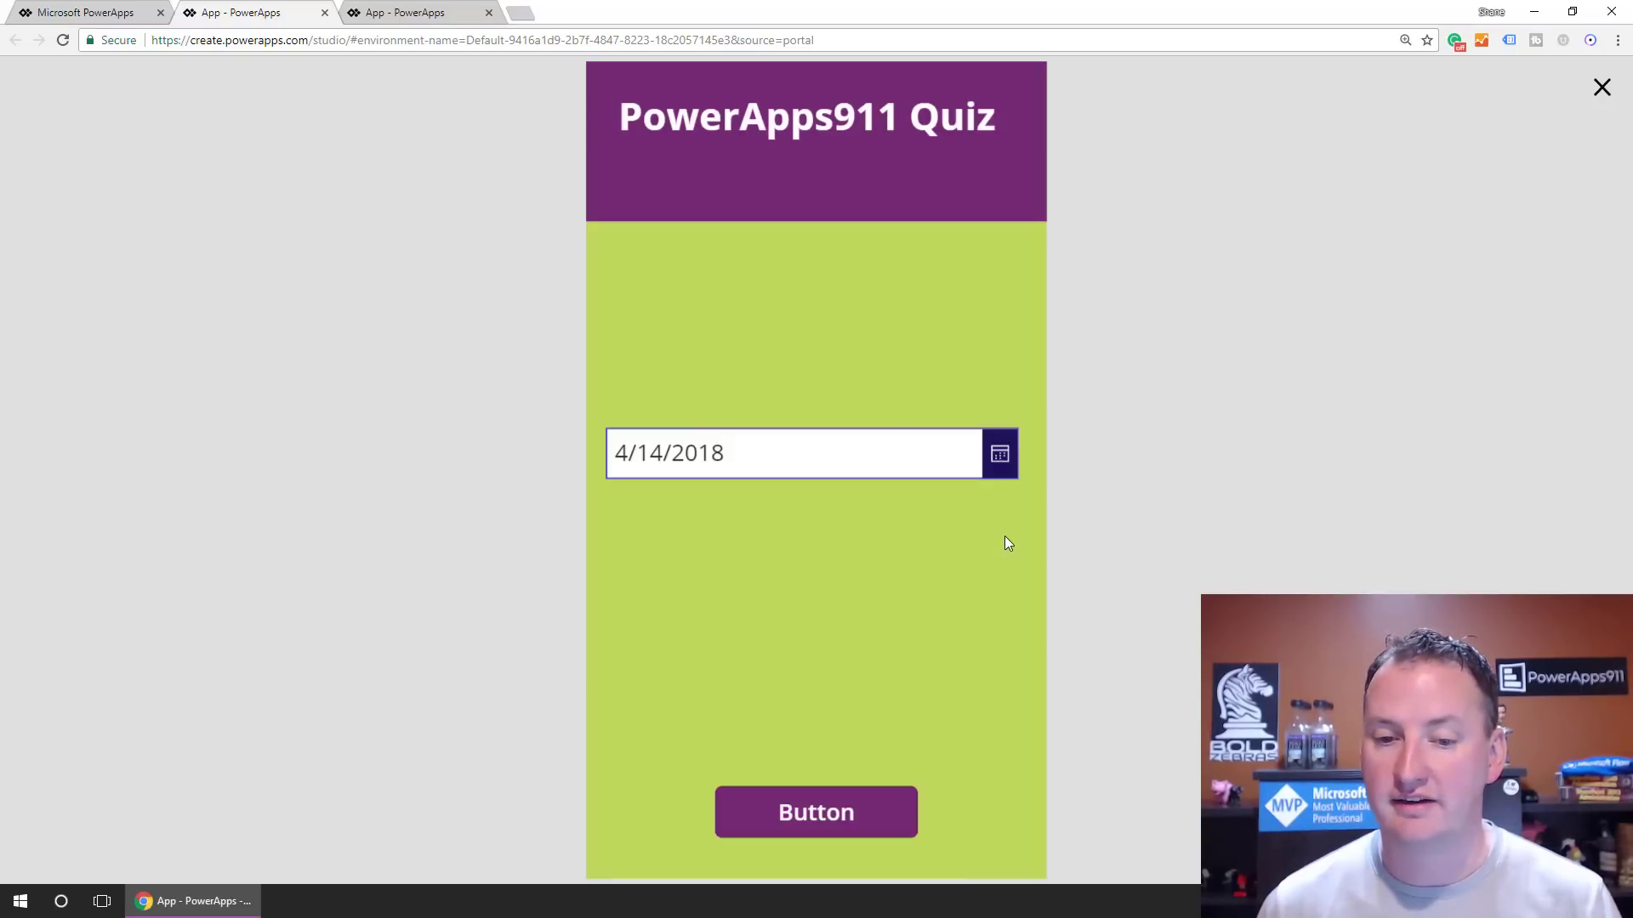
pyautogui.click(745, 457)
pyautogui.click(787, 677)
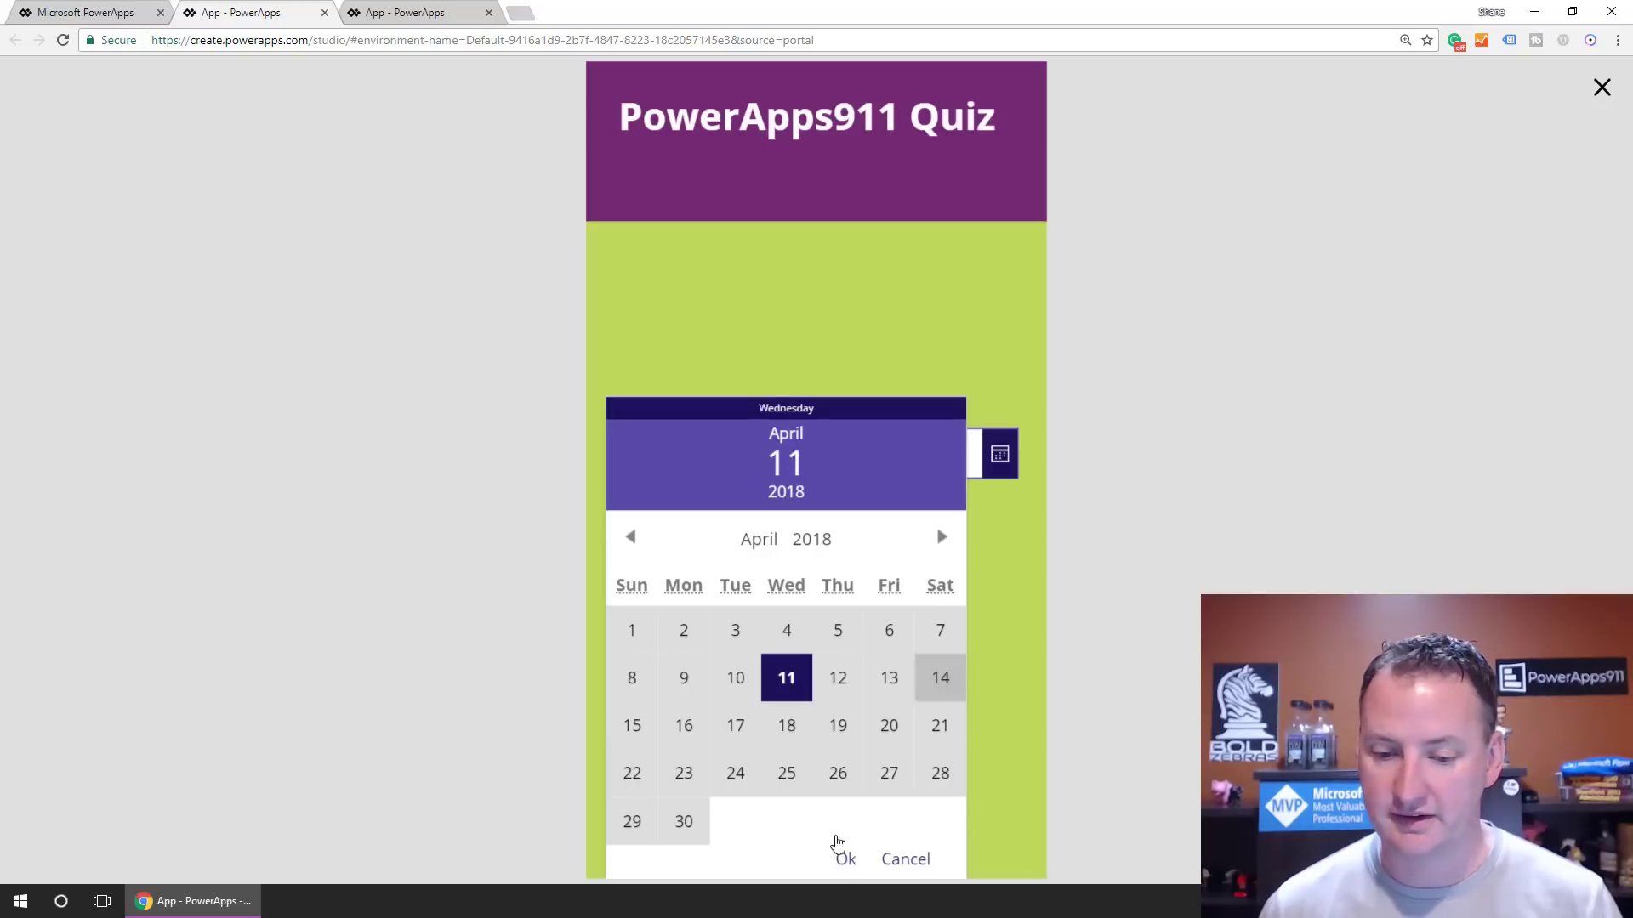
pyautogui.click(845, 859)
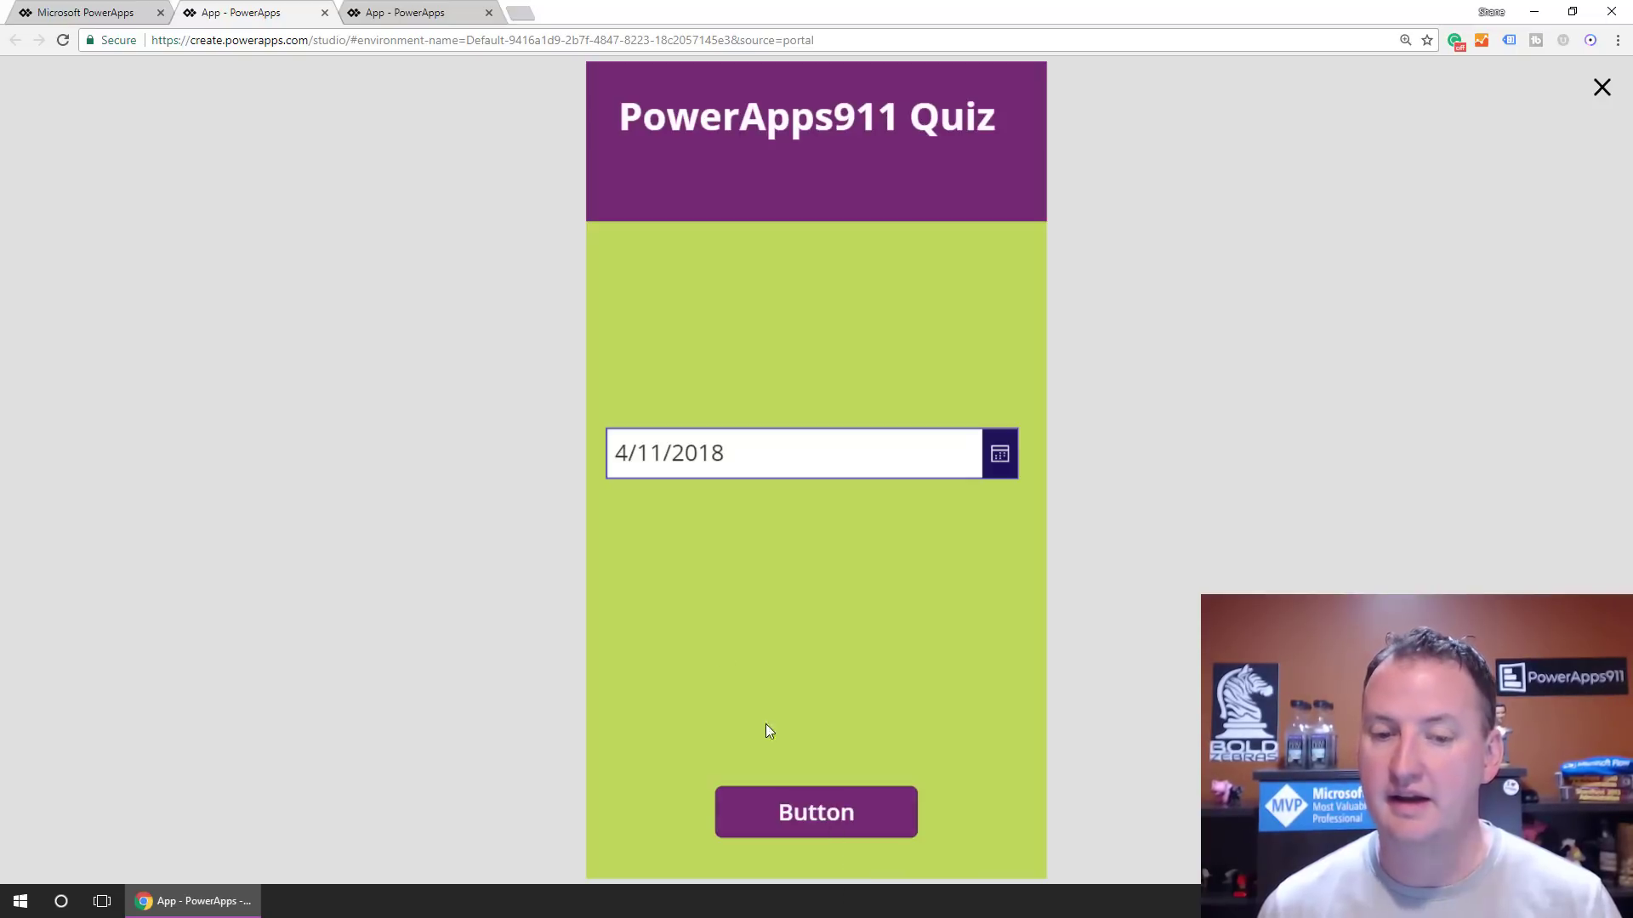
pyautogui.click(701, 459)
pyautogui.click(1598, 88)
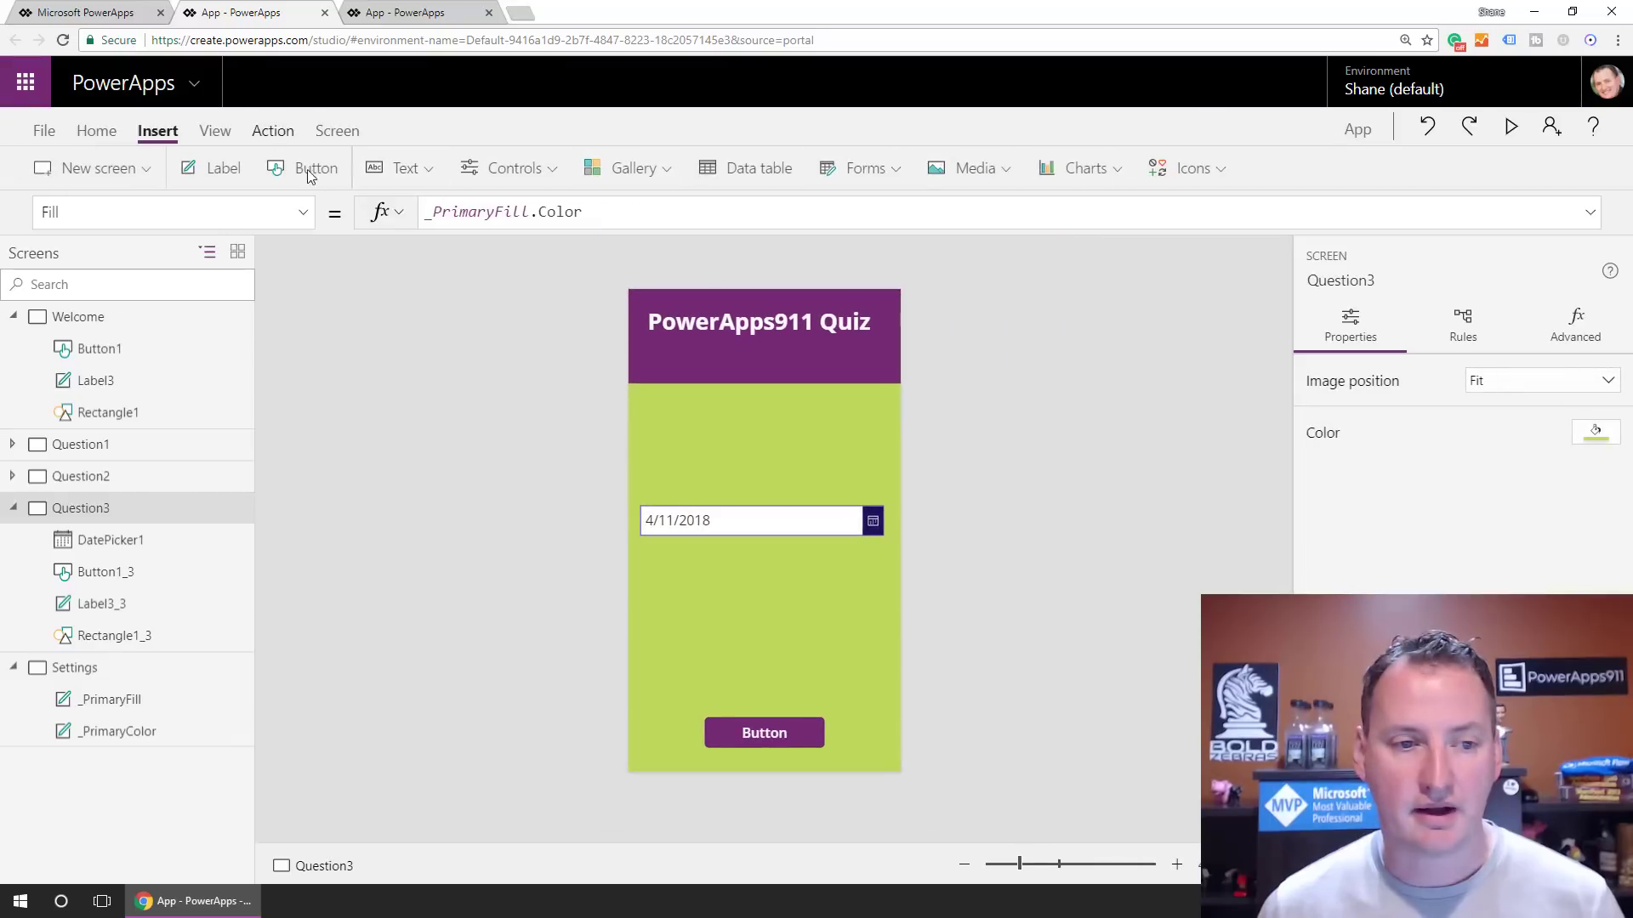
# Set the date picker's IsEditable property to true
pyautogui.click(714, 521)
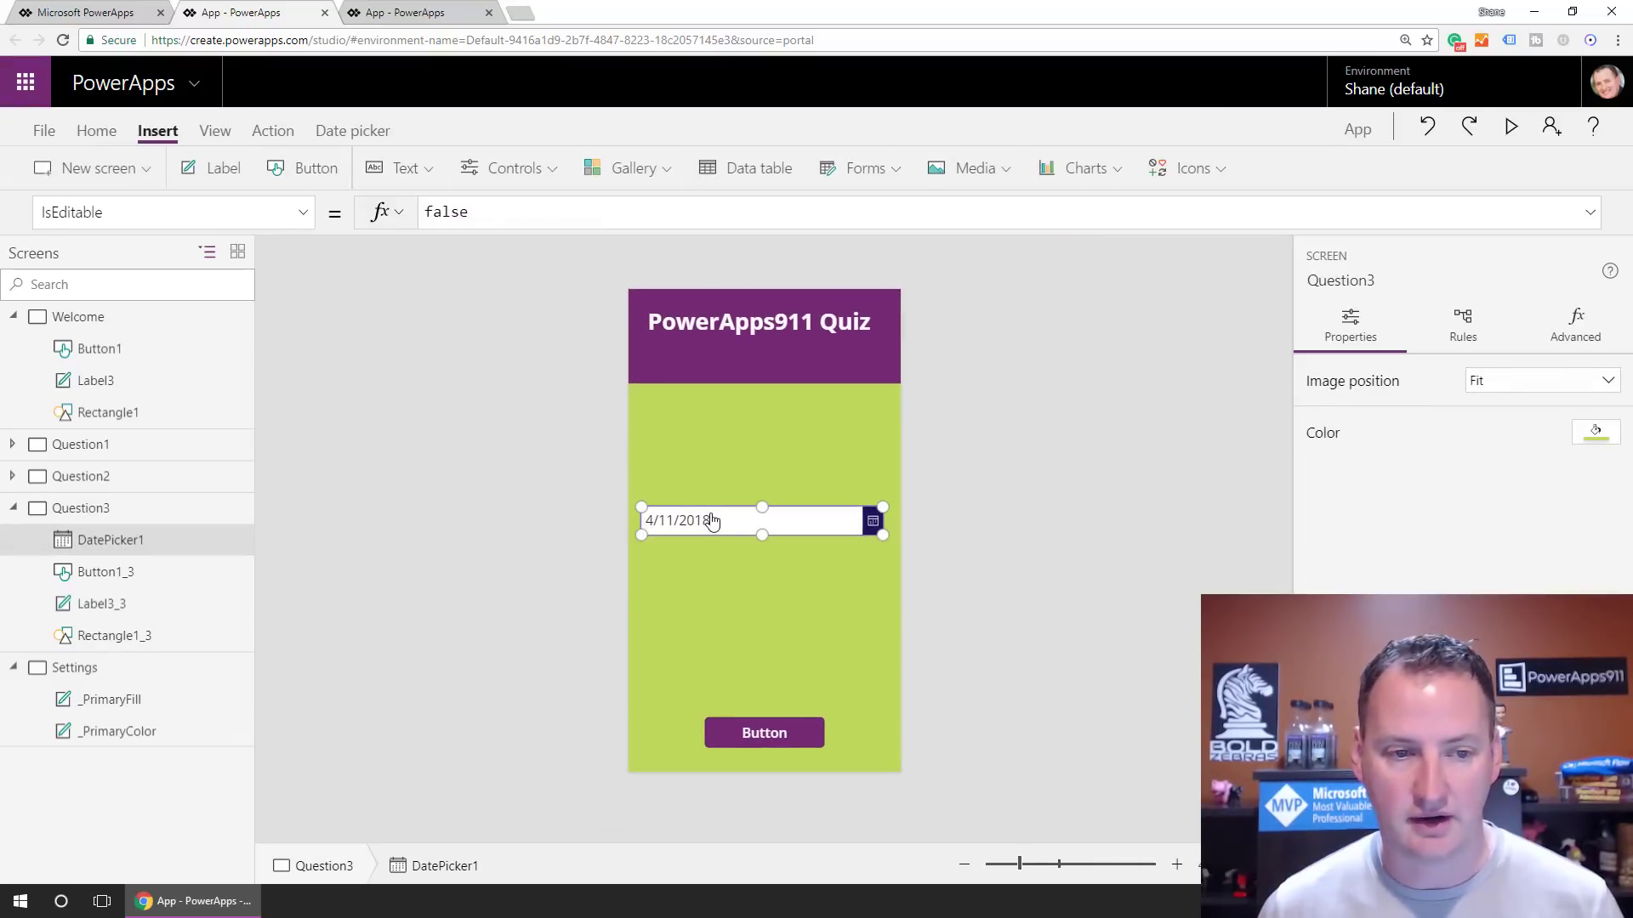
pyautogui.click(514, 209)
pyautogui.hotkey('ctrl', 'a')
pyautogui.write('true')
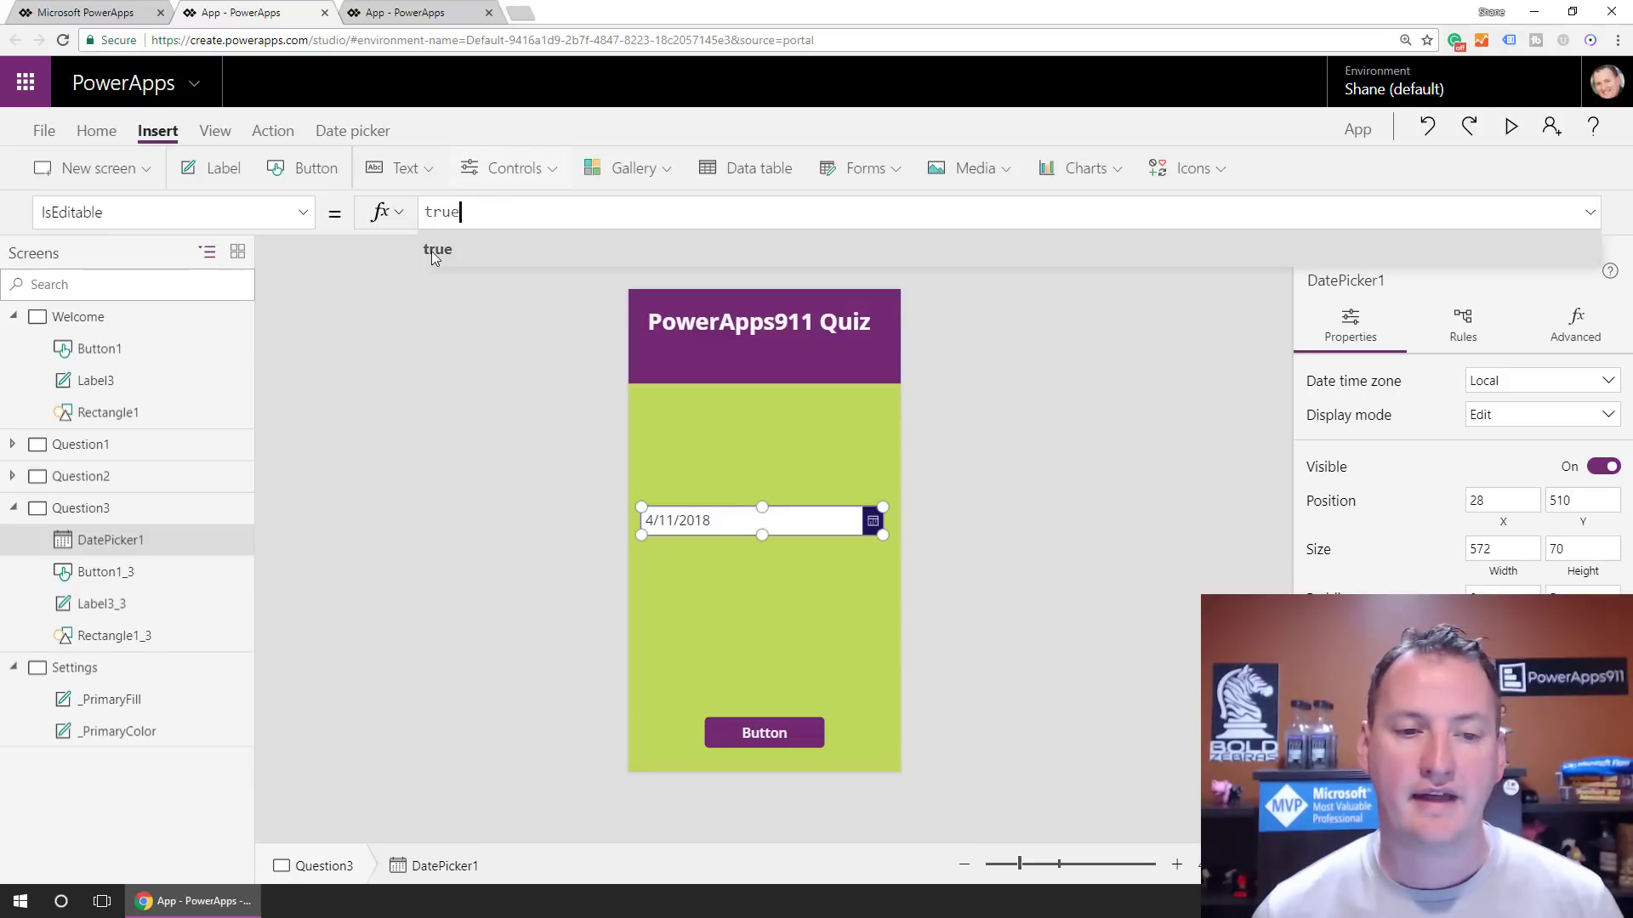
pyautogui.click(431, 252)
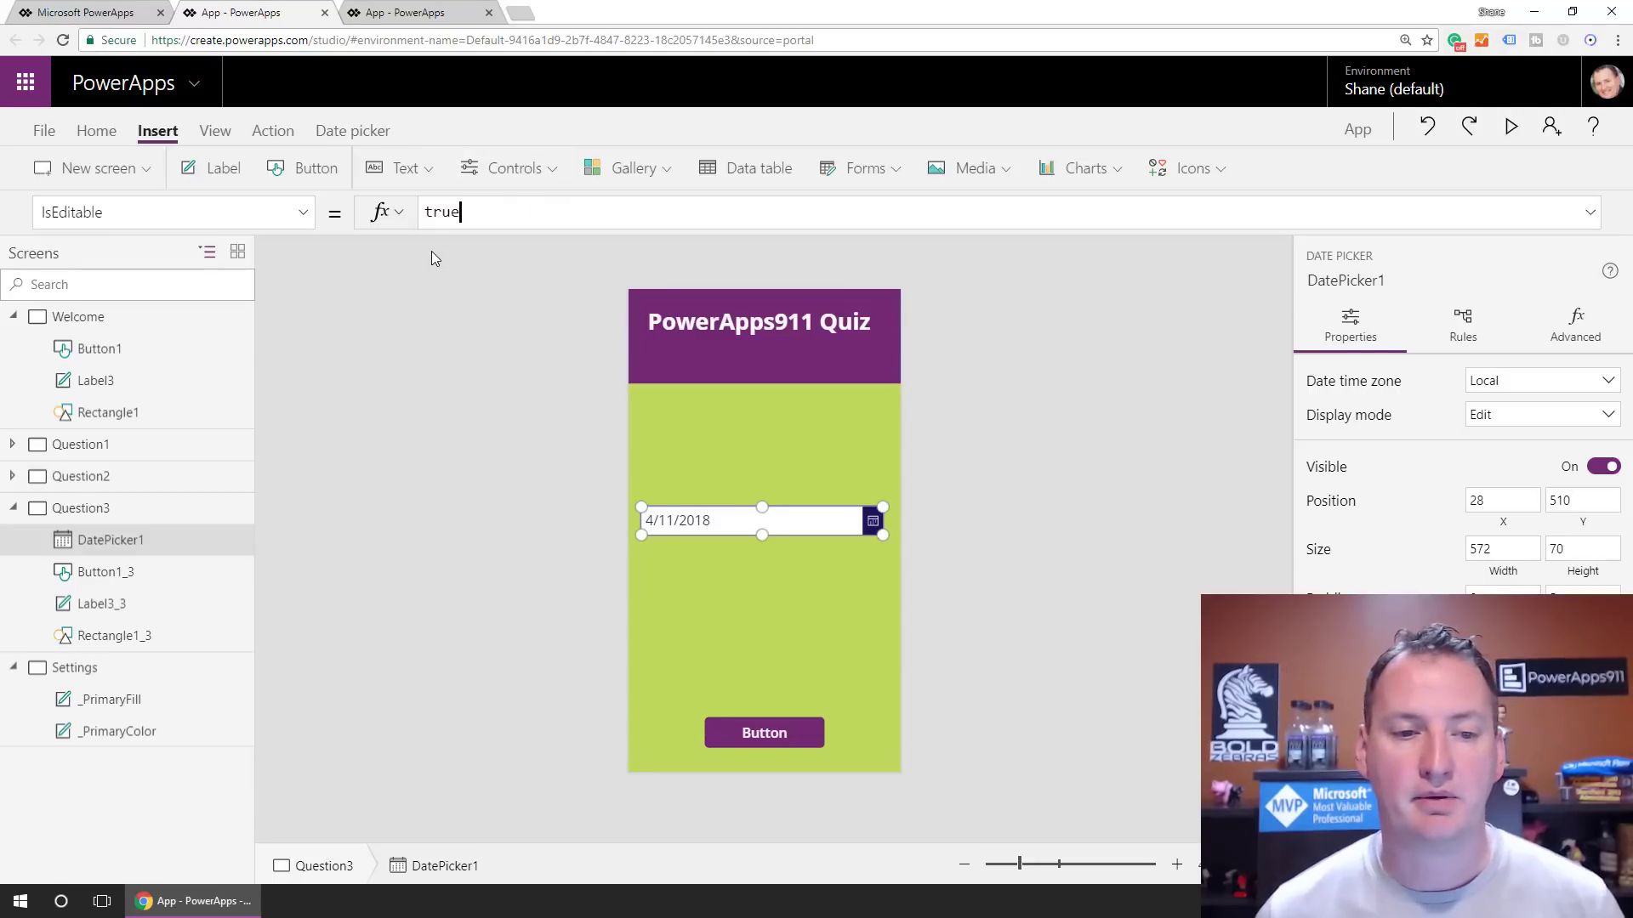
# Preview the screen and test direct text entry in the date picker by changing the date to 4/13/2018
pyautogui.click(1511, 126)
pyautogui.click(672, 453)
pyautogui.click(656, 459)
pyautogui.press('BackSpace')
pyautogui.write('3')
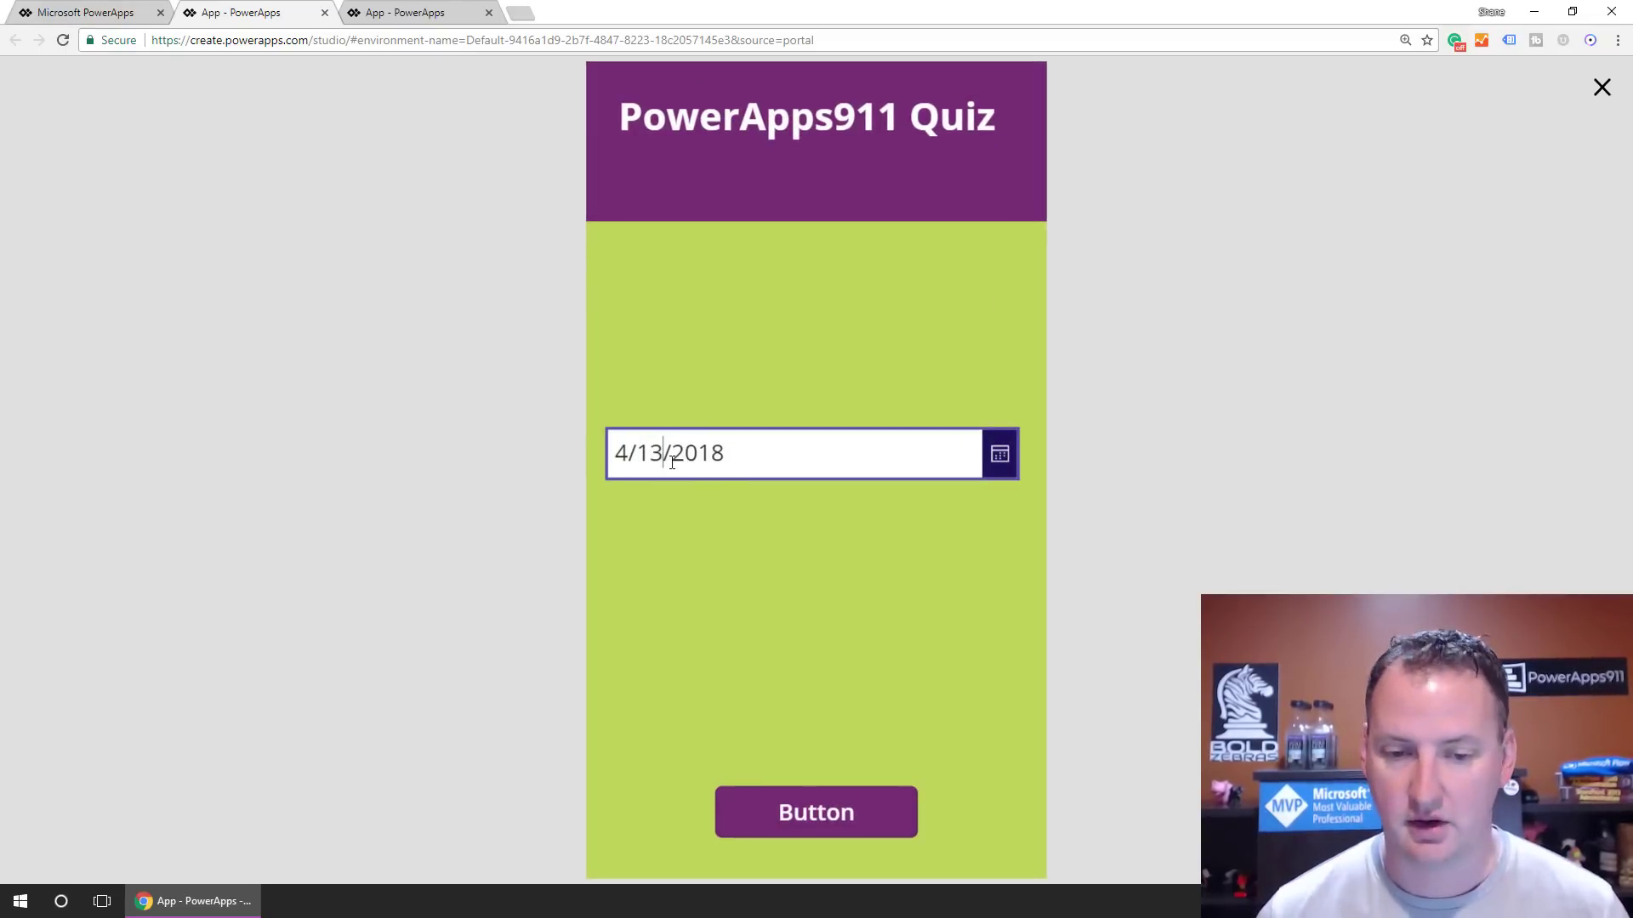
# Browse the date picker's calendar back to November 2017, check its year and month choices, and close the preview
pyautogui.click(1001, 464)
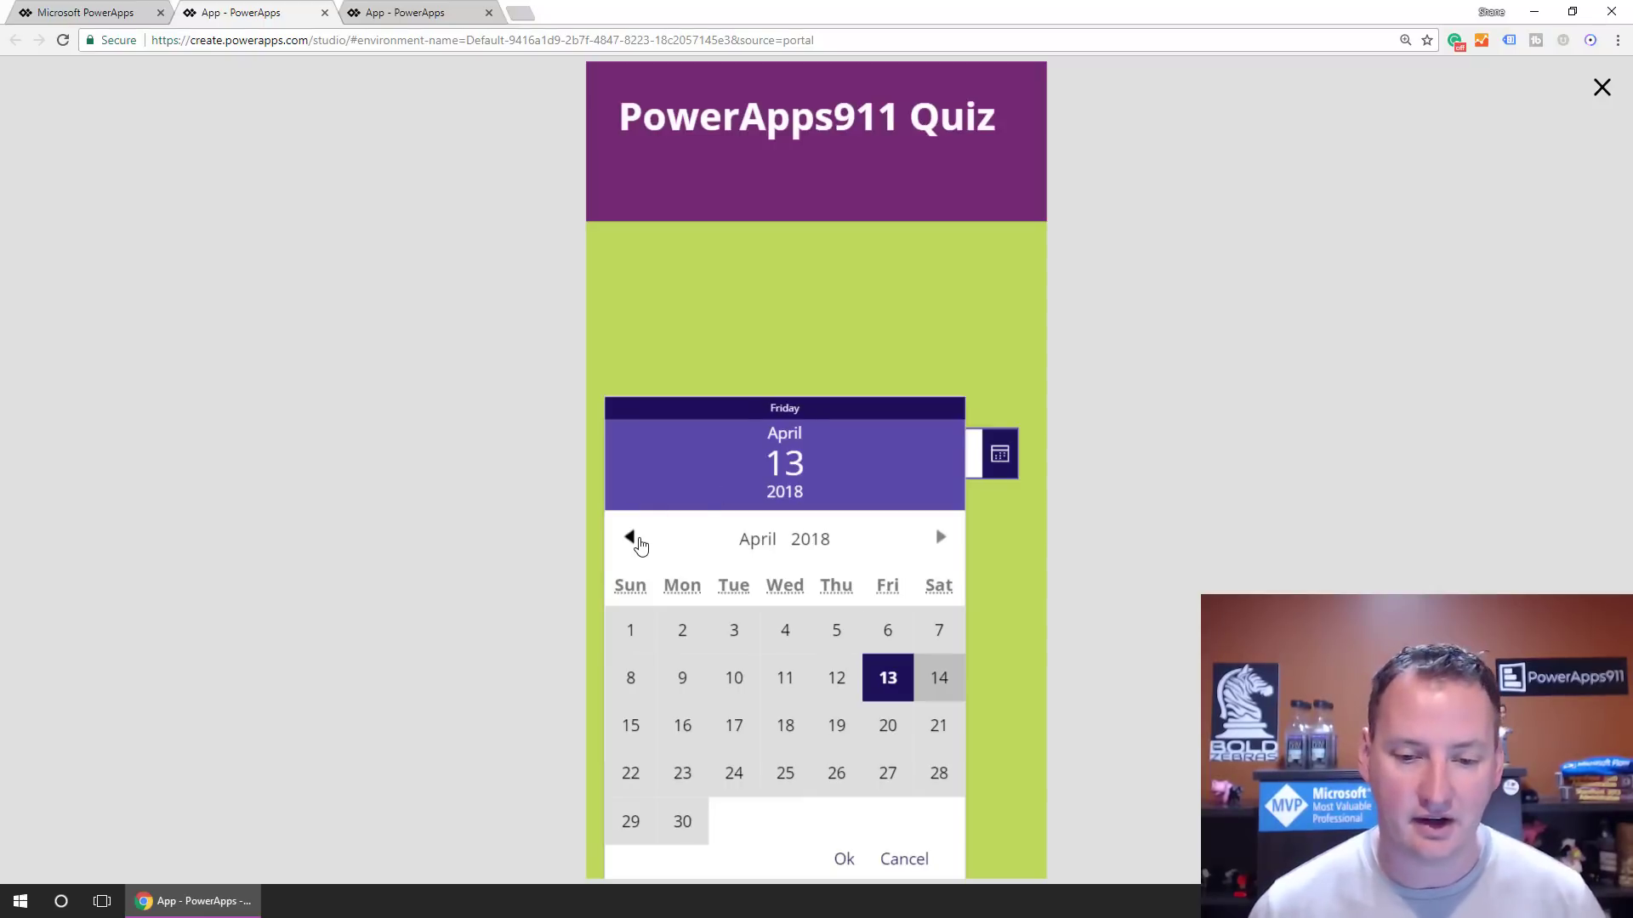
pyautogui.click(631, 538)
pyautogui.click(631, 537)
pyautogui.click(631, 537)
pyautogui.click(631, 537)
pyautogui.click(631, 492)
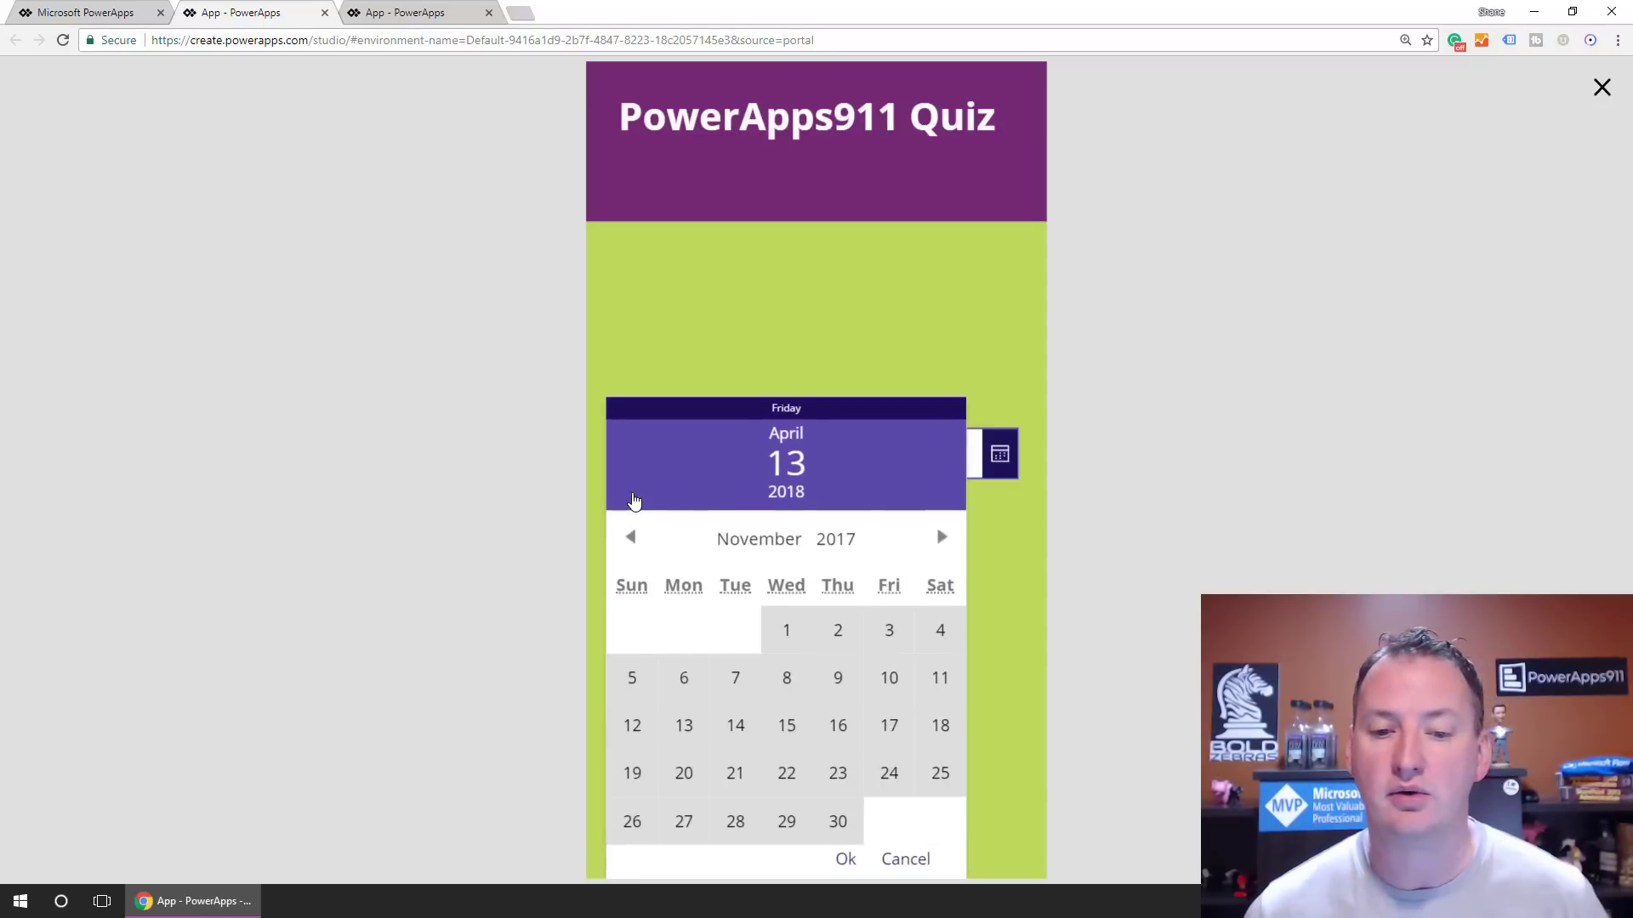
pyautogui.click(838, 541)
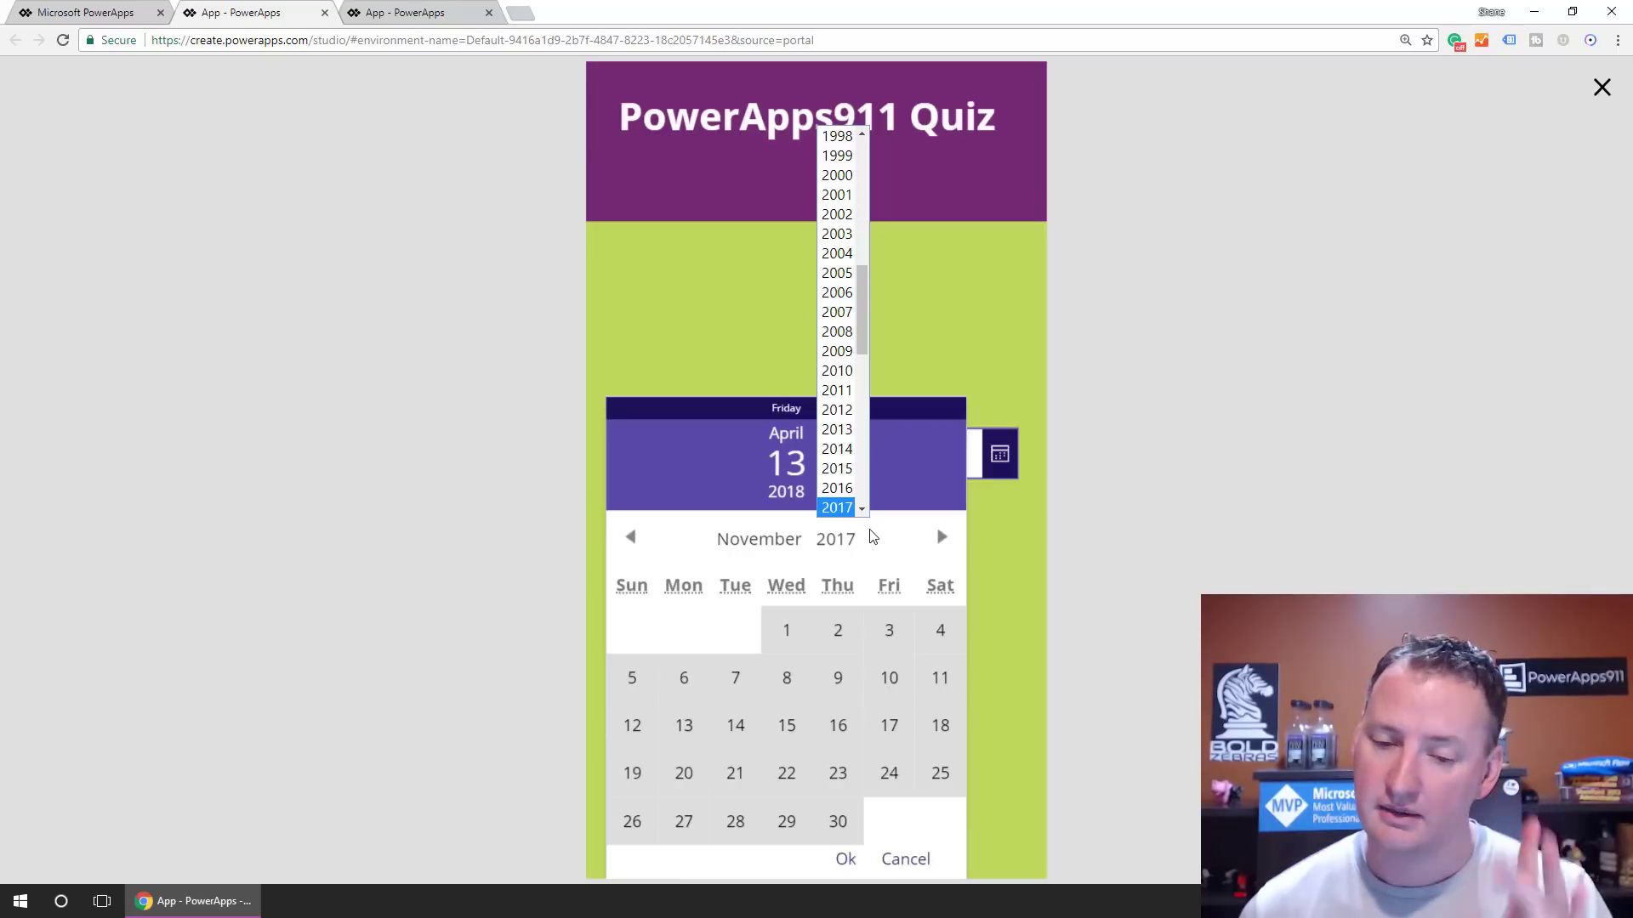
pyautogui.click(762, 545)
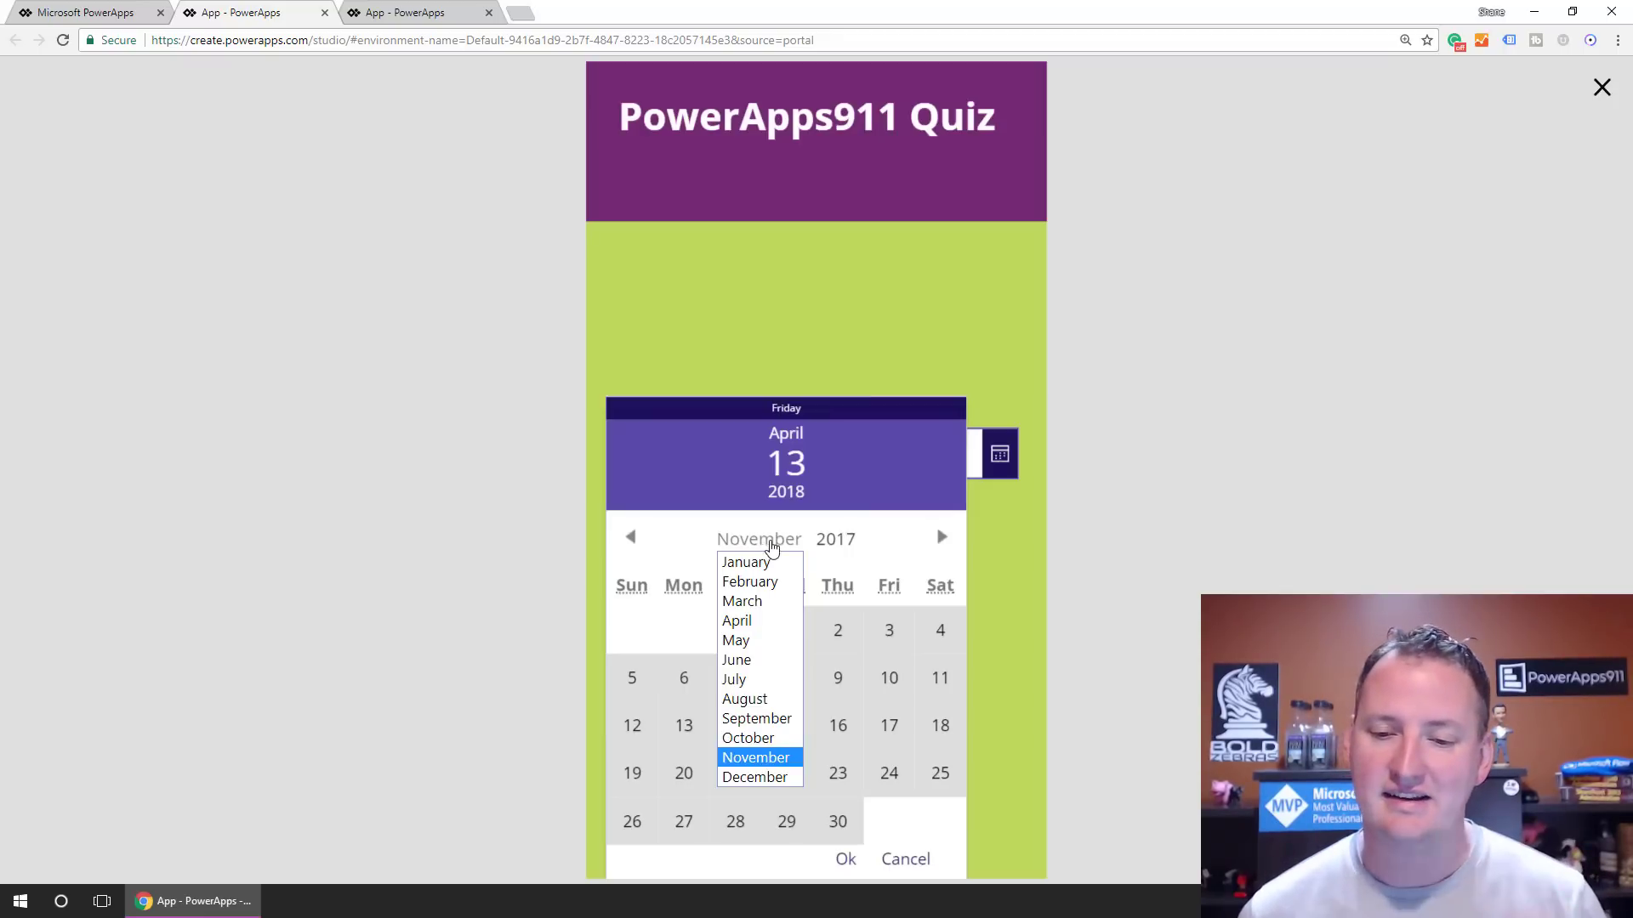
pyautogui.click(1006, 525)
pyautogui.click(1006, 526)
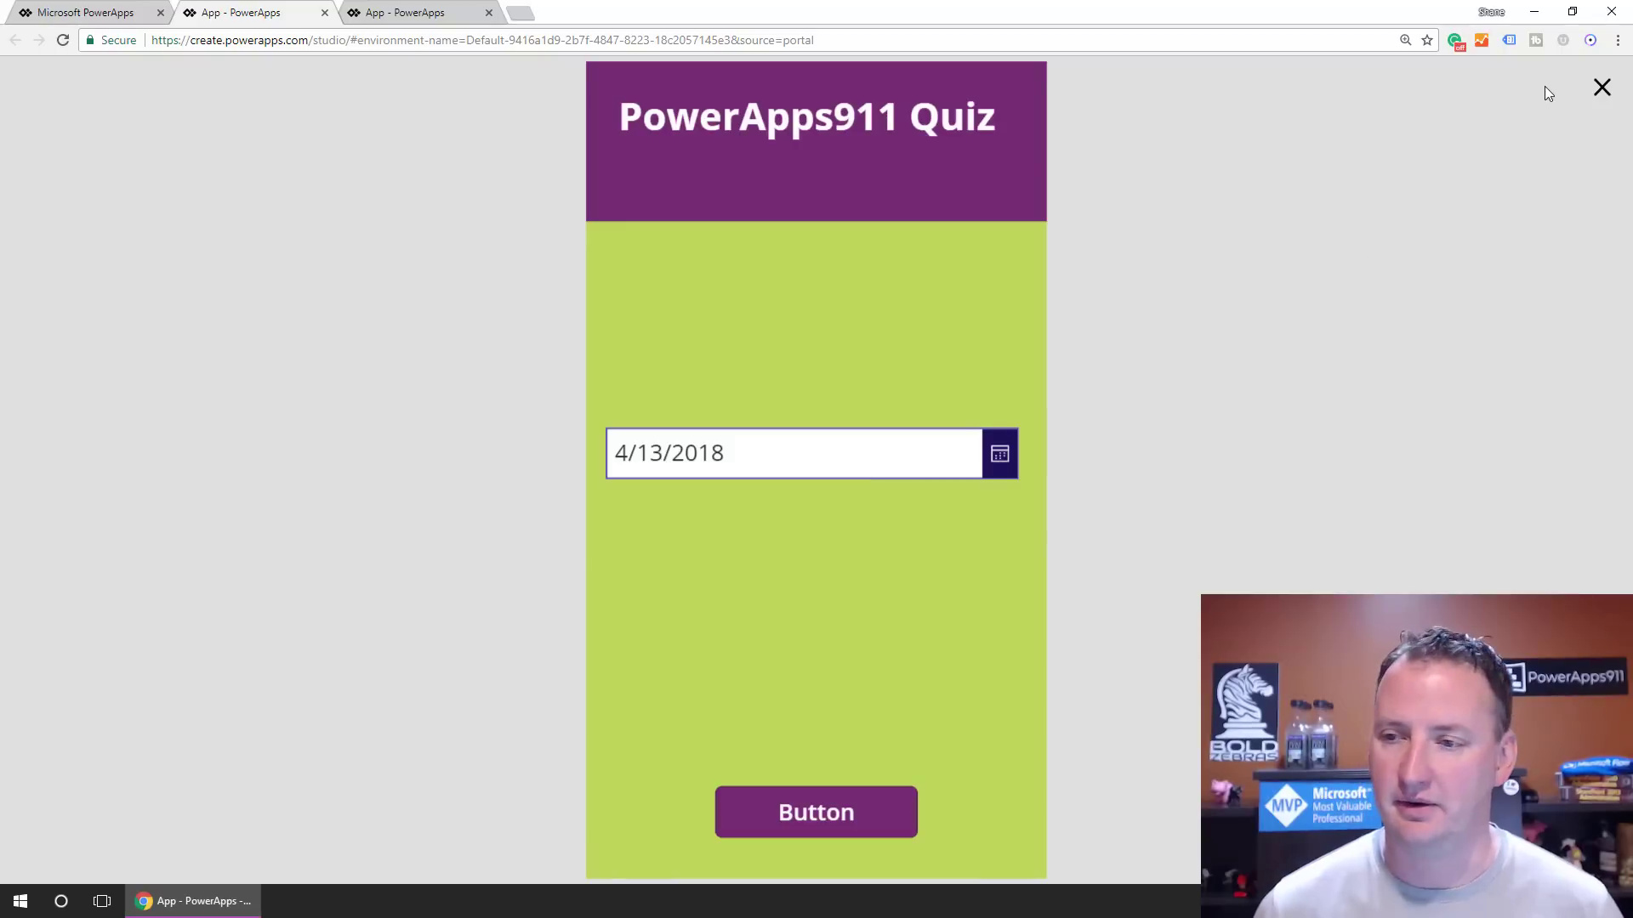
pyautogui.click(1601, 88)
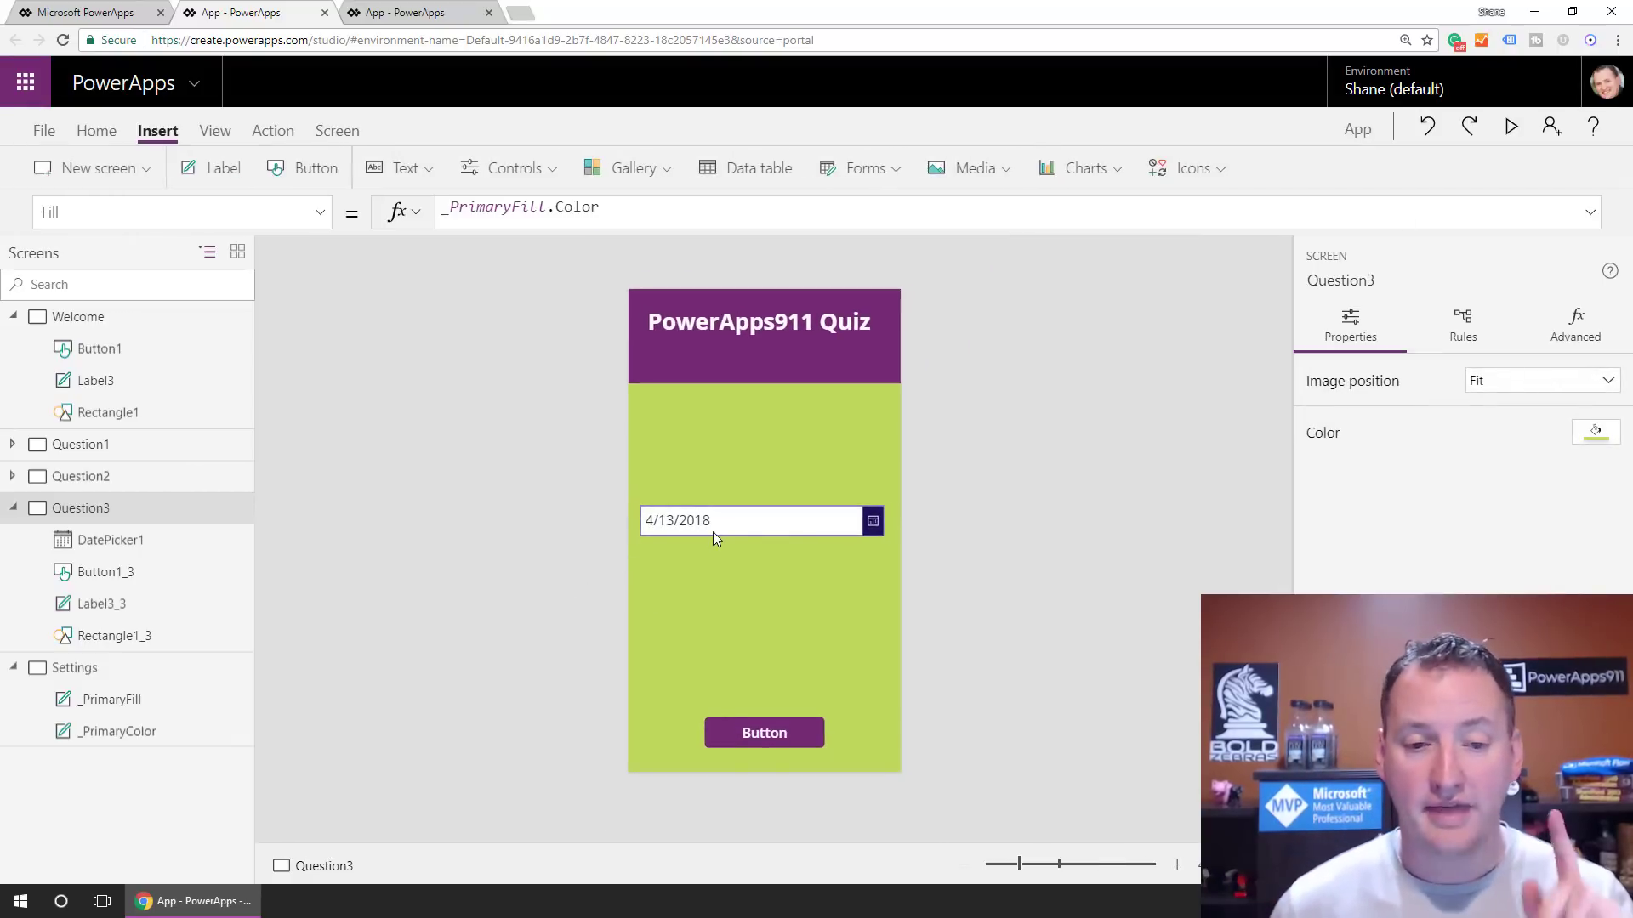
# Add a label above the date picker on Question3 with the text "What is Chewy's birthday?"
pyautogui.click(223, 176)
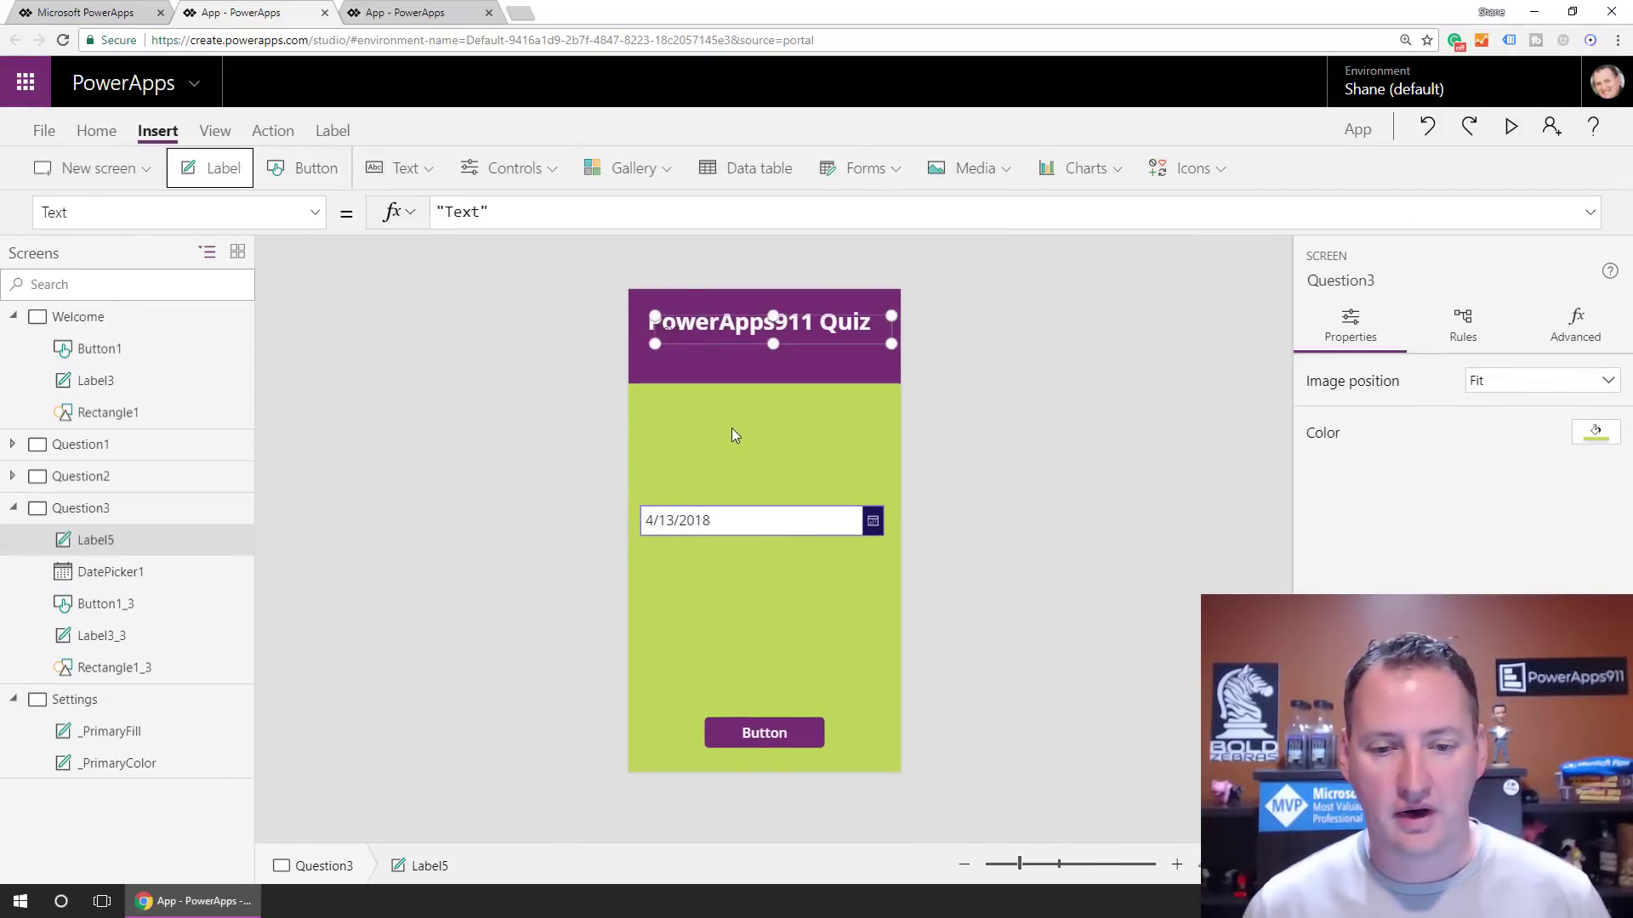
pyautogui.moveTo(714, 316); pyautogui.dragTo(706, 409)
pyautogui.doubleClick(704, 427)
pyautogui.write('W')
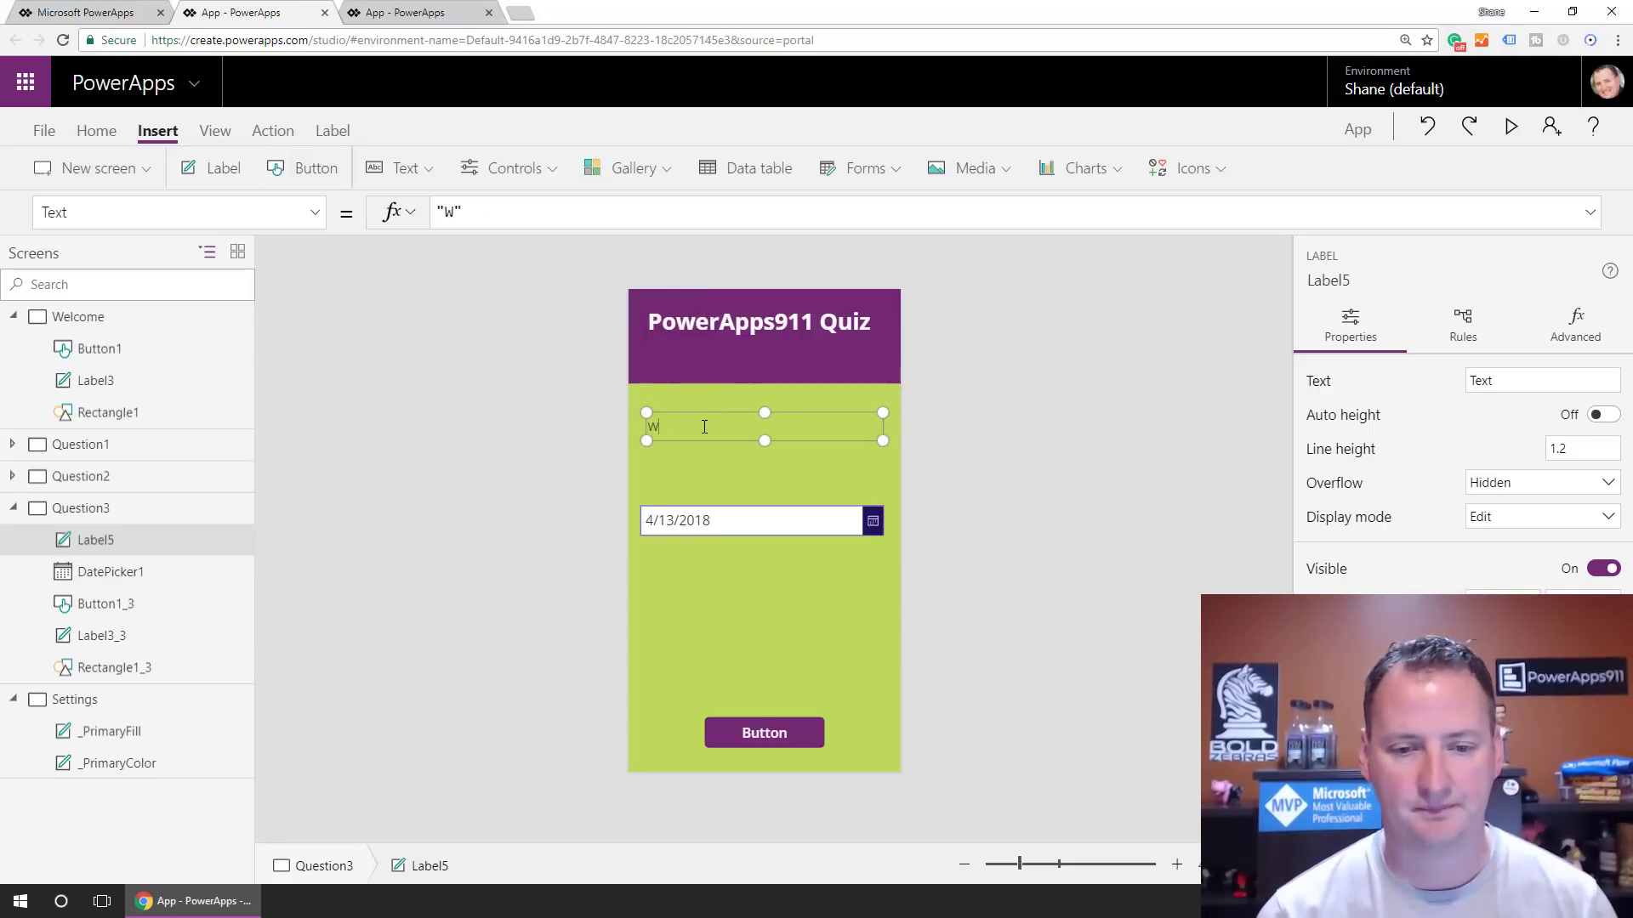
pyautogui.write('hat is Chey')
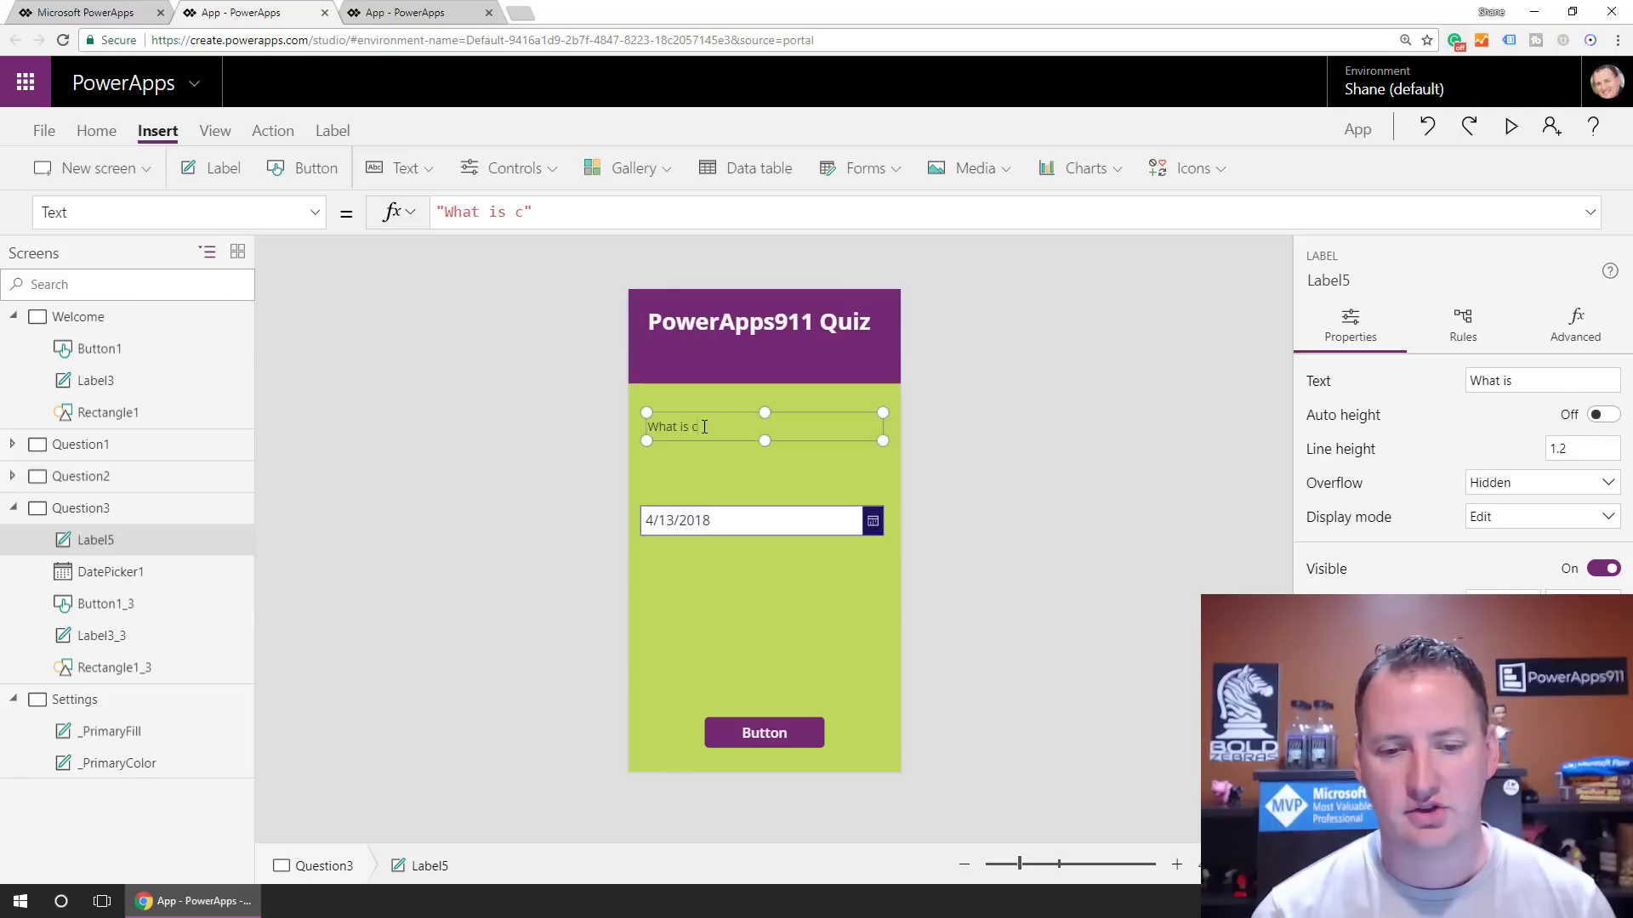
pyautogui.press('BackSpace')
pyautogui.write("wys's")
pyautogui.press('BackSpace')
pyautogui.press('BackSpace')
pyautogui.press('BackSpace')
pyautogui.write("'s")
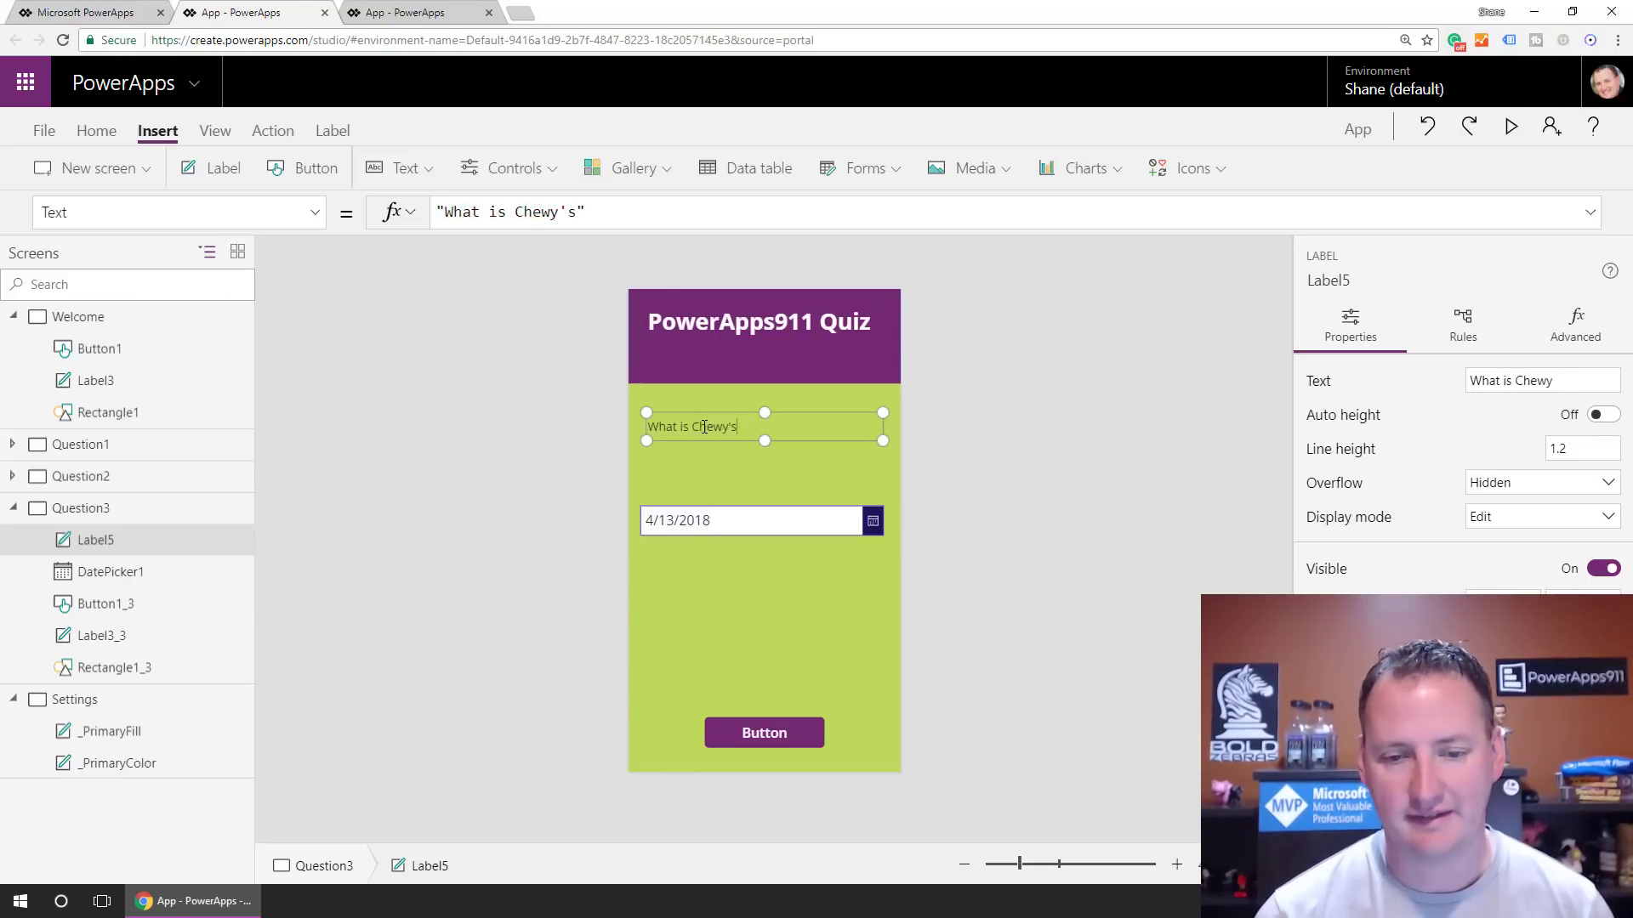
pyautogui.write(' birthday?')
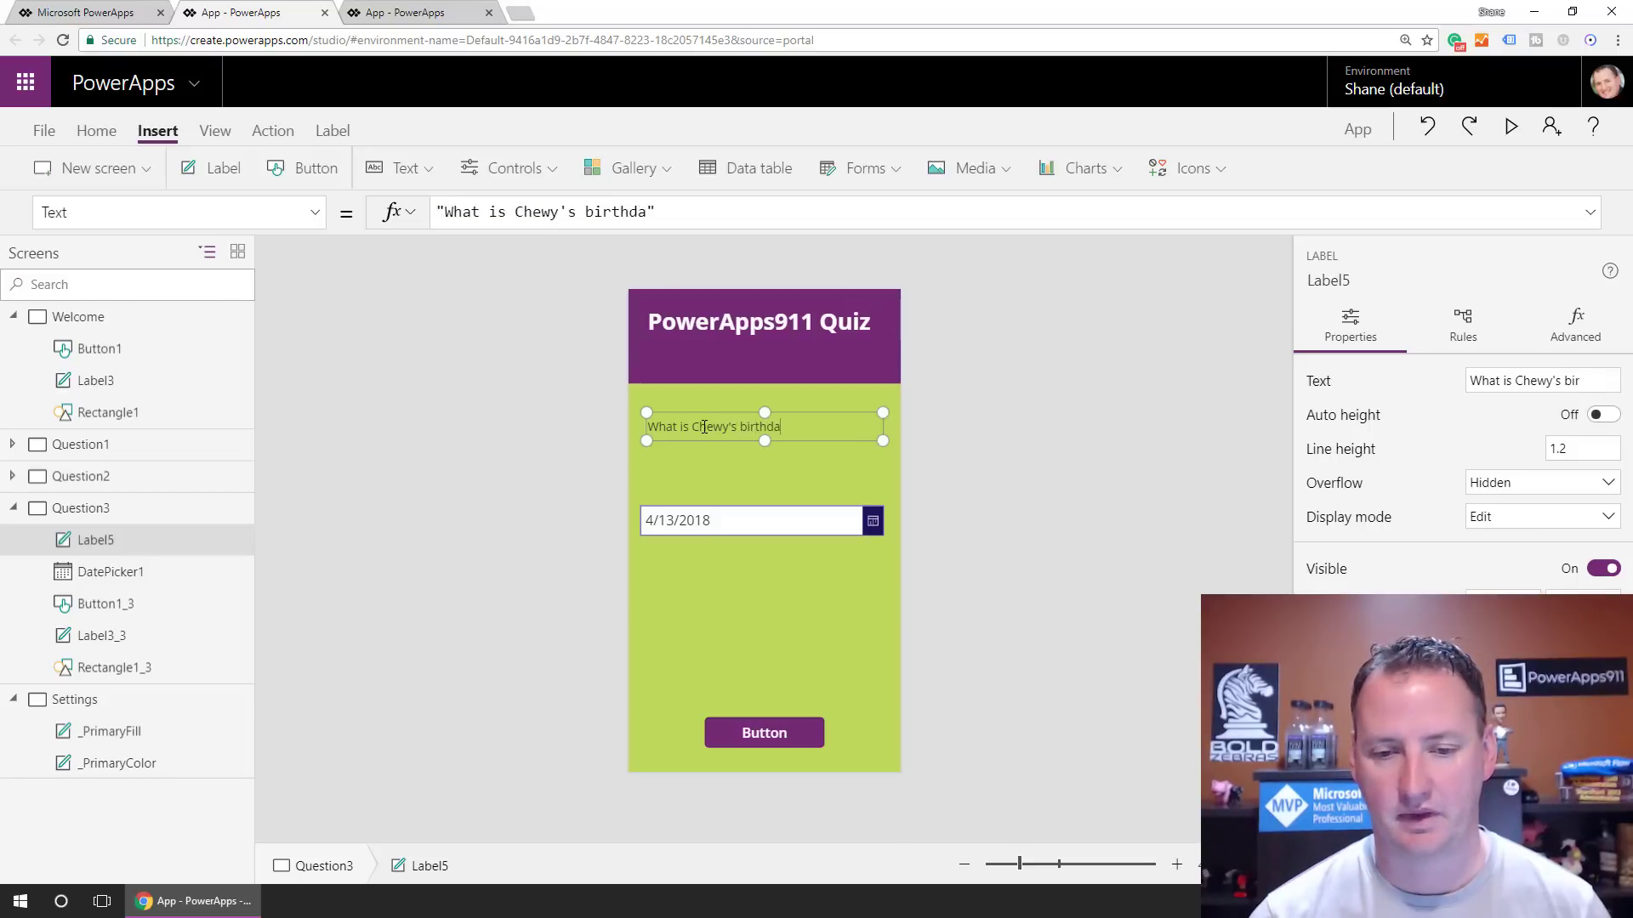
pyautogui.click(713, 583)
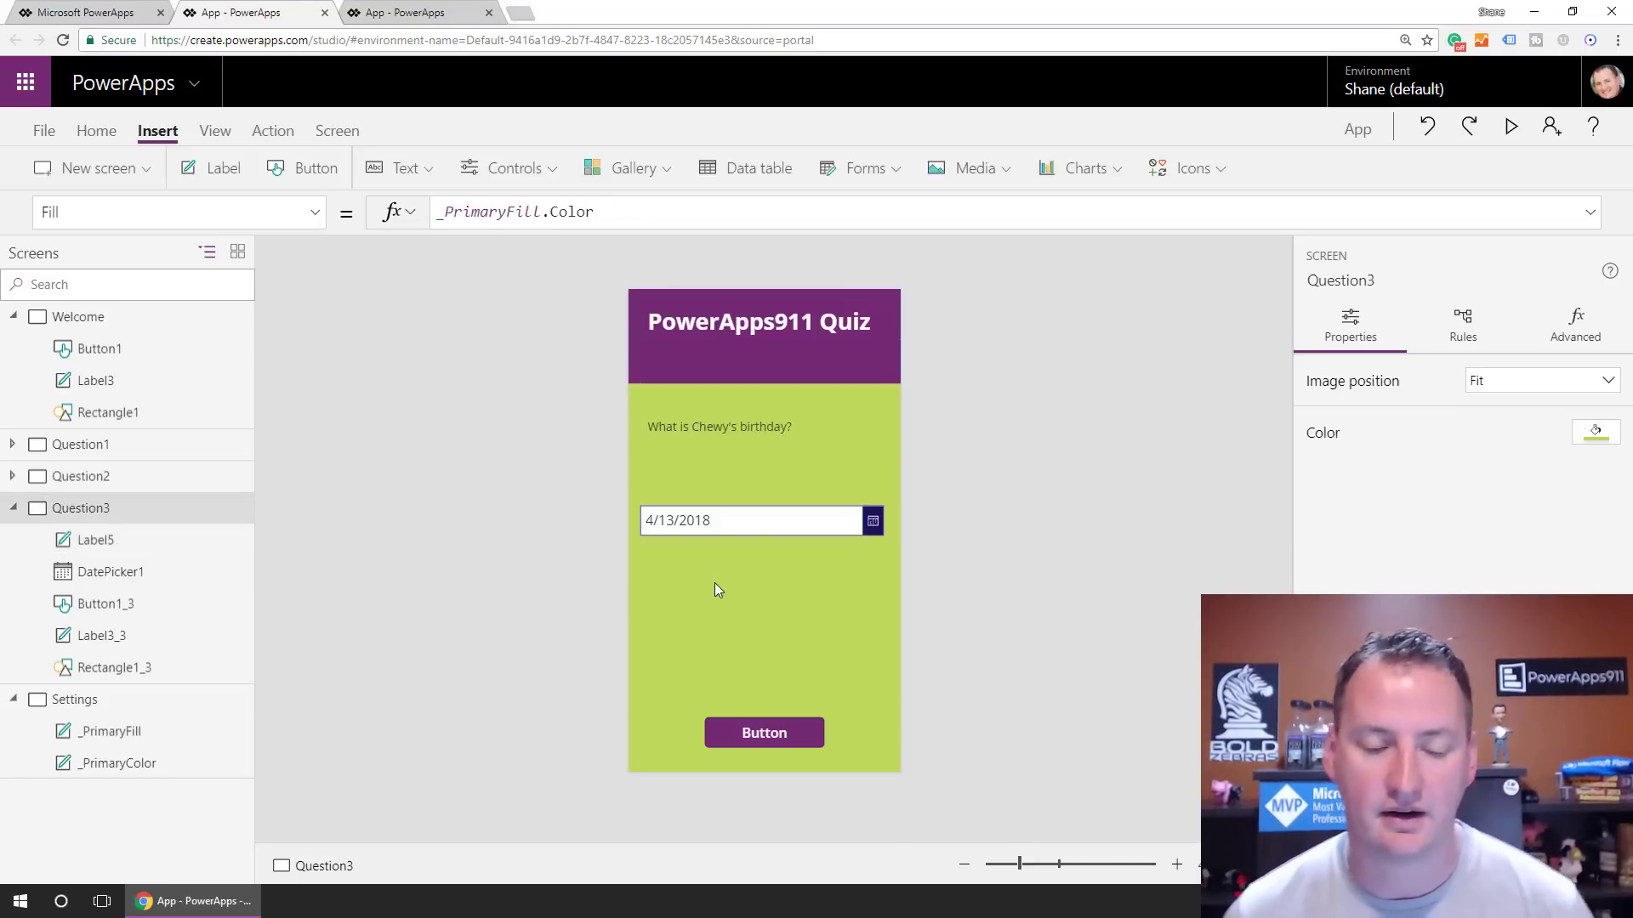
# Collapse Question3 in the screen tree, duplicate the Welcome screen, and rename the copy Question4
pyautogui.click(14, 508)
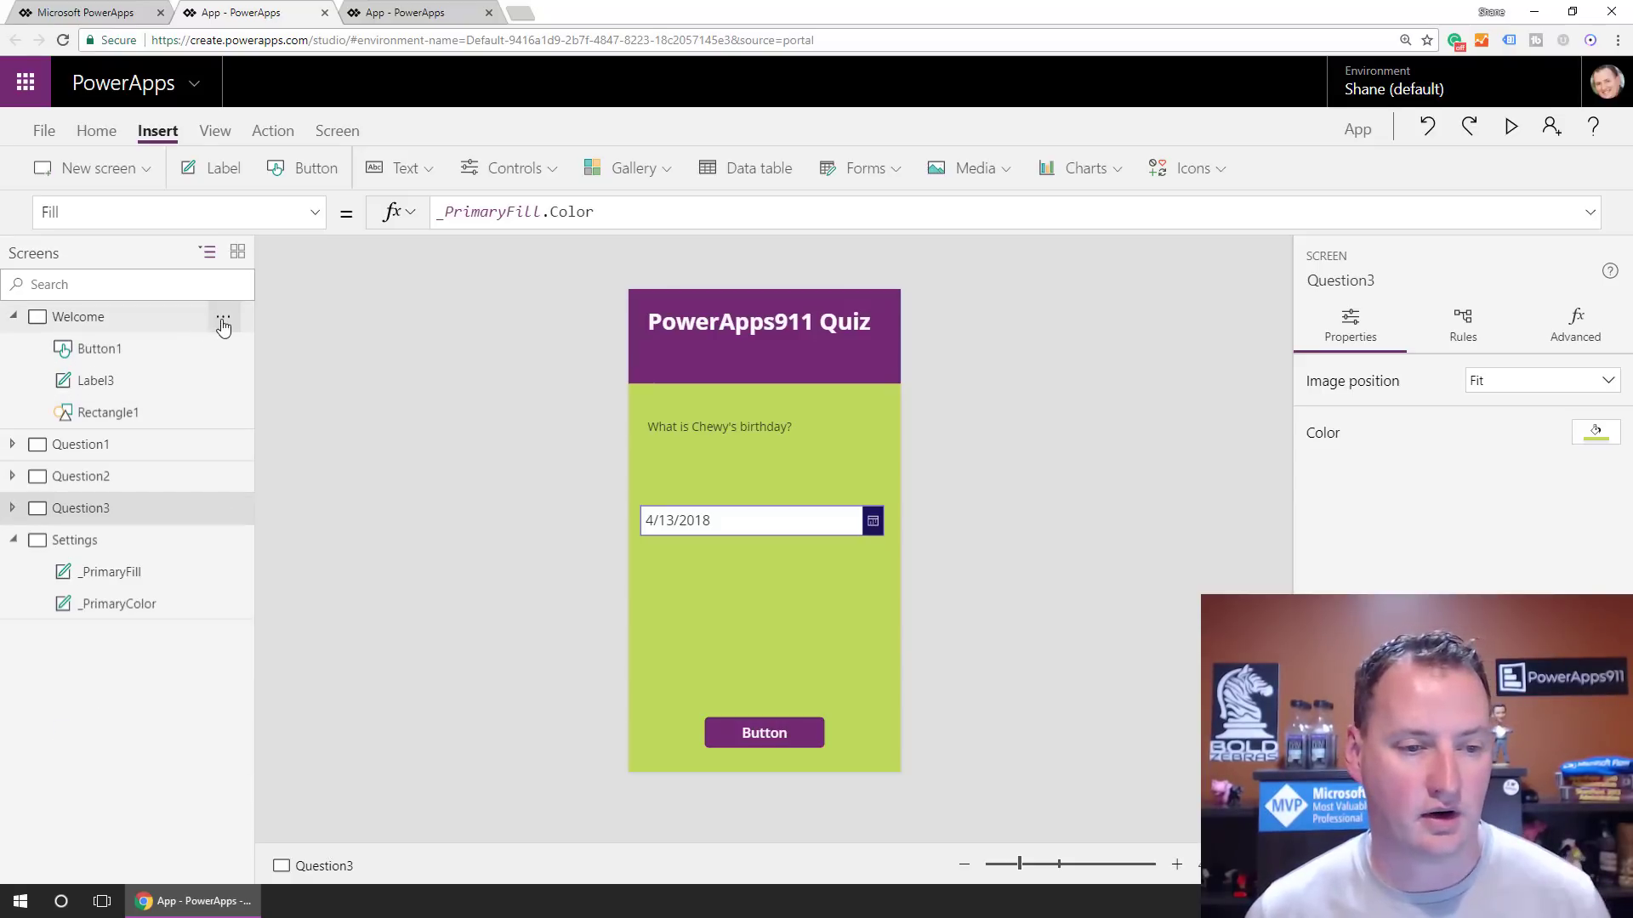
pyautogui.click(222, 317)
pyautogui.click(283, 386)
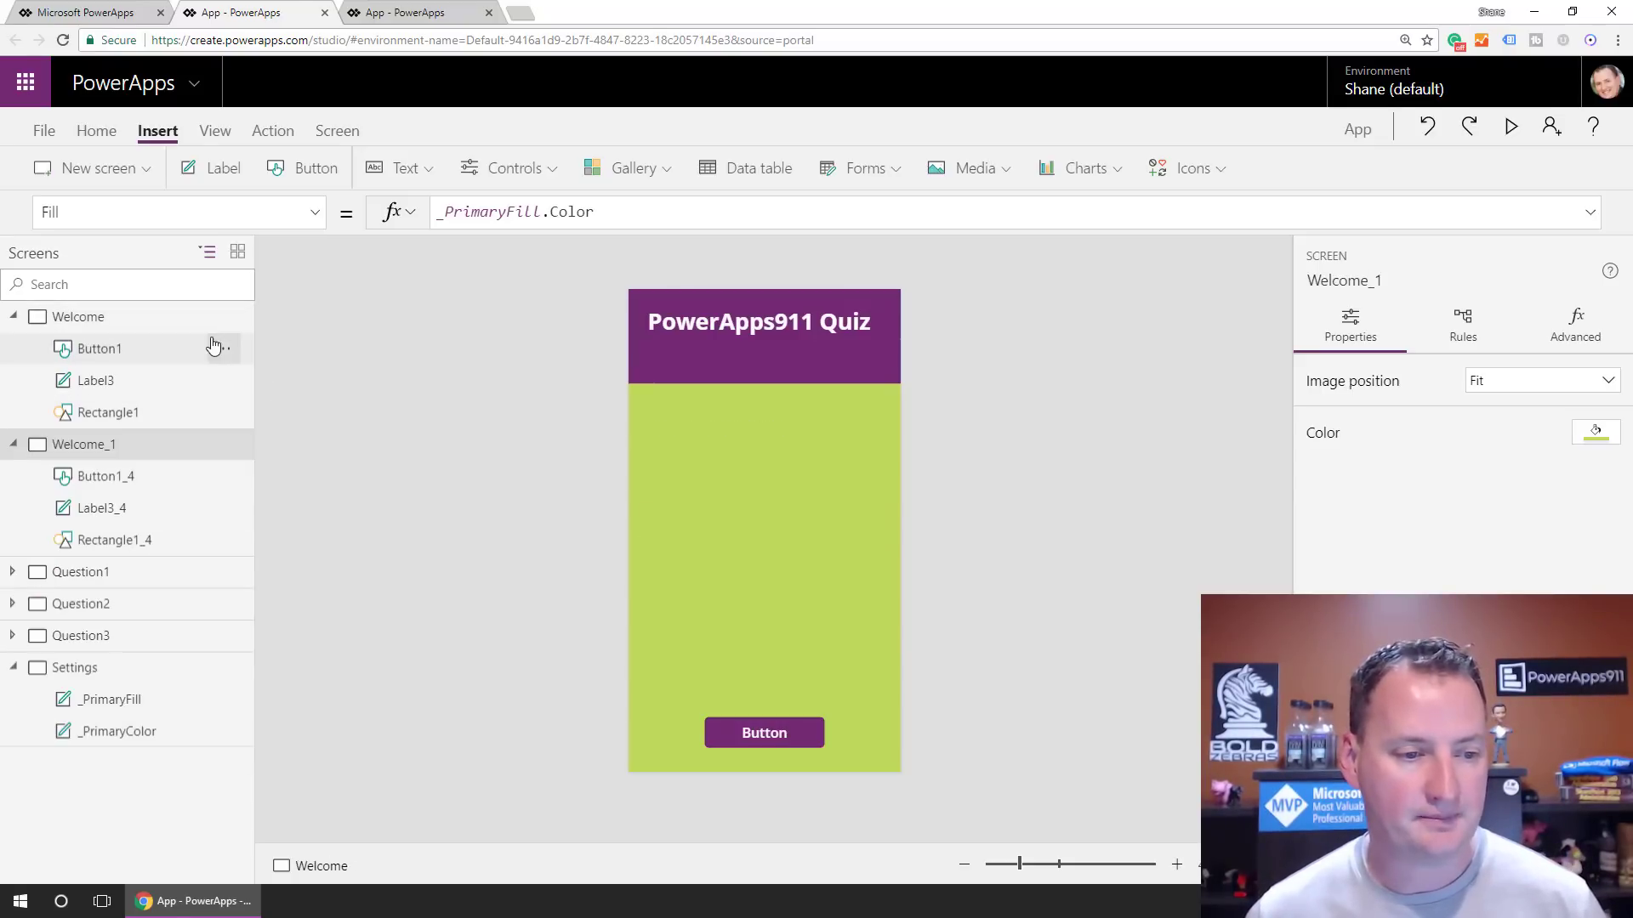
pyautogui.doubleClick(99, 447)
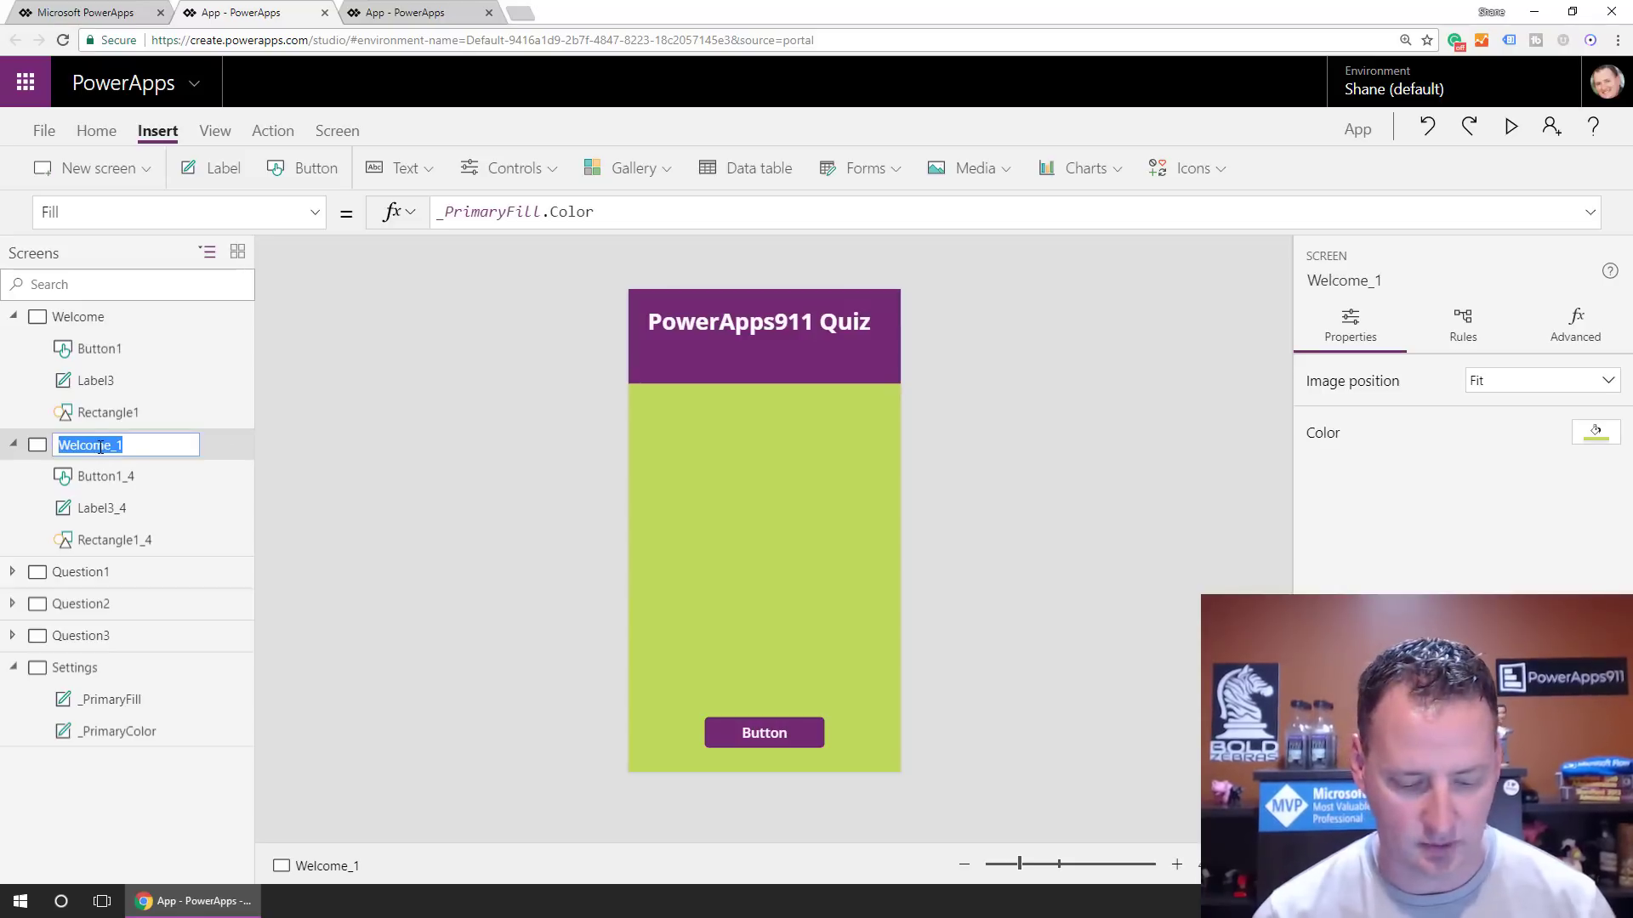
pyautogui.write('Question')
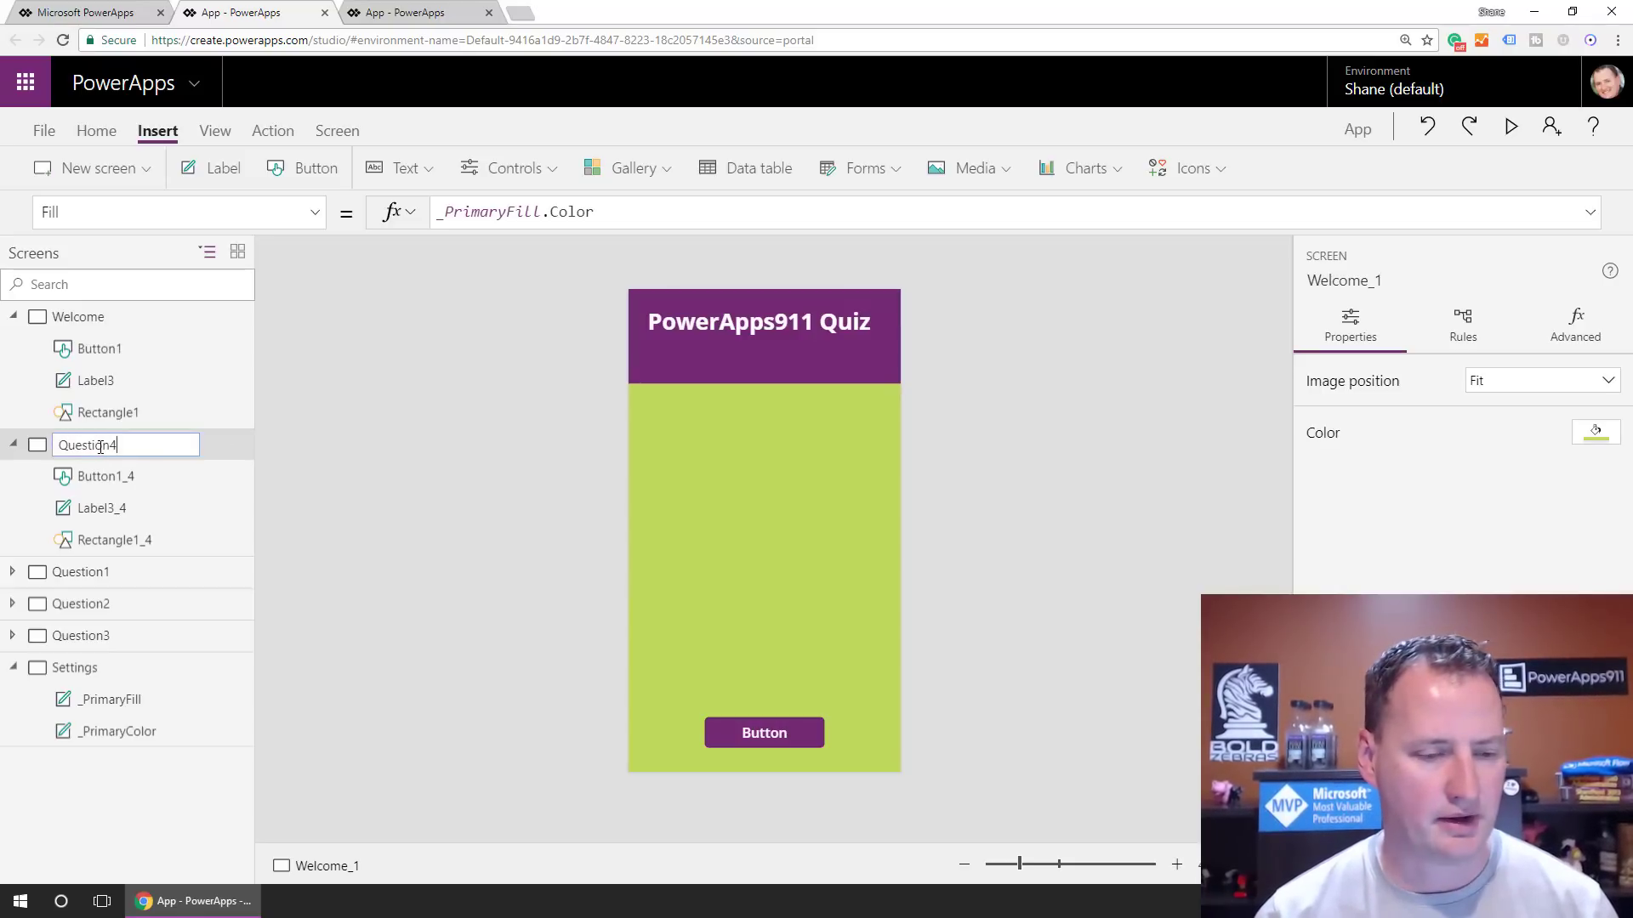
# Finish naming the duplicated screen Question4 and reorder it to sit directly below Question3 in the screen tree
pyautogui.write('4')
pyautogui.press('Return')
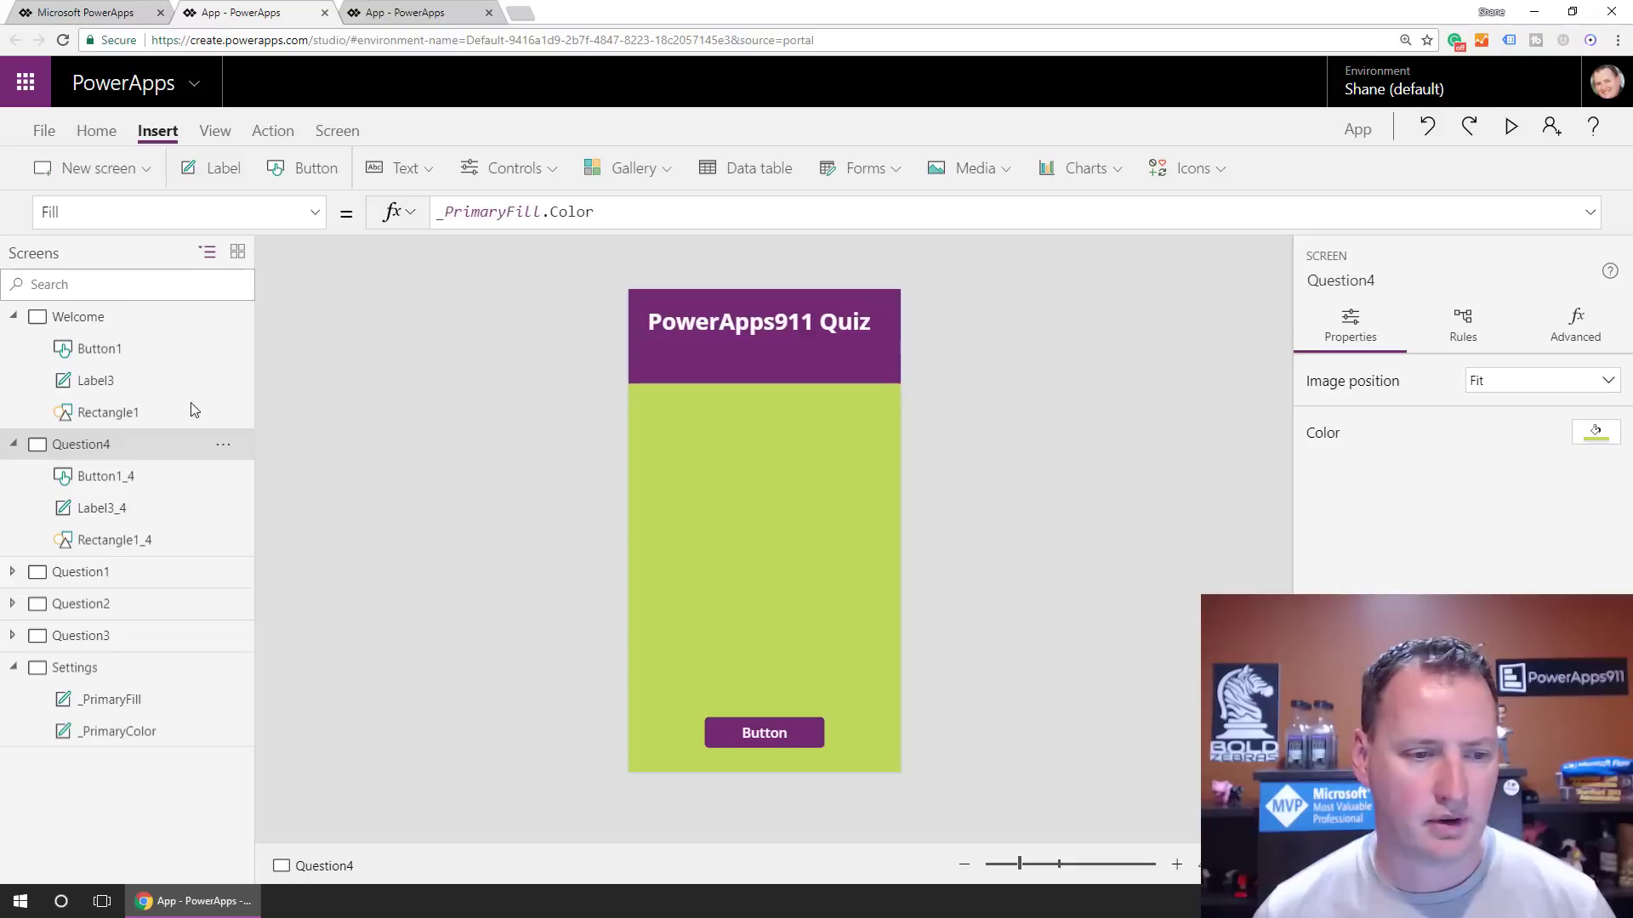
pyautogui.click(224, 447)
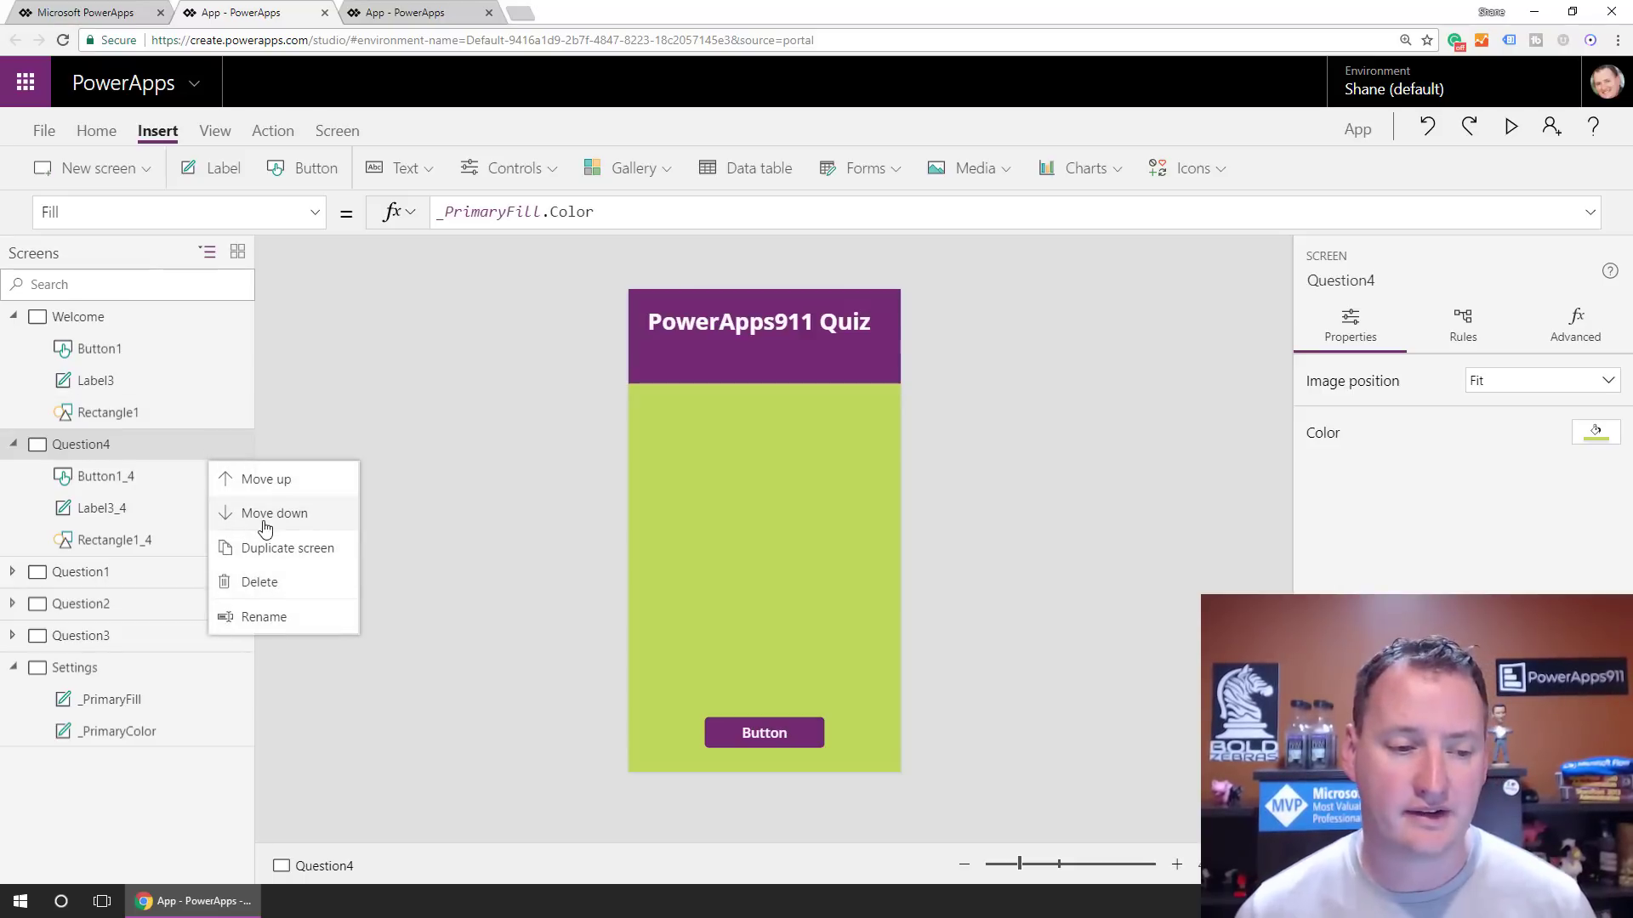
pyautogui.click(267, 525)
pyautogui.click(224, 477)
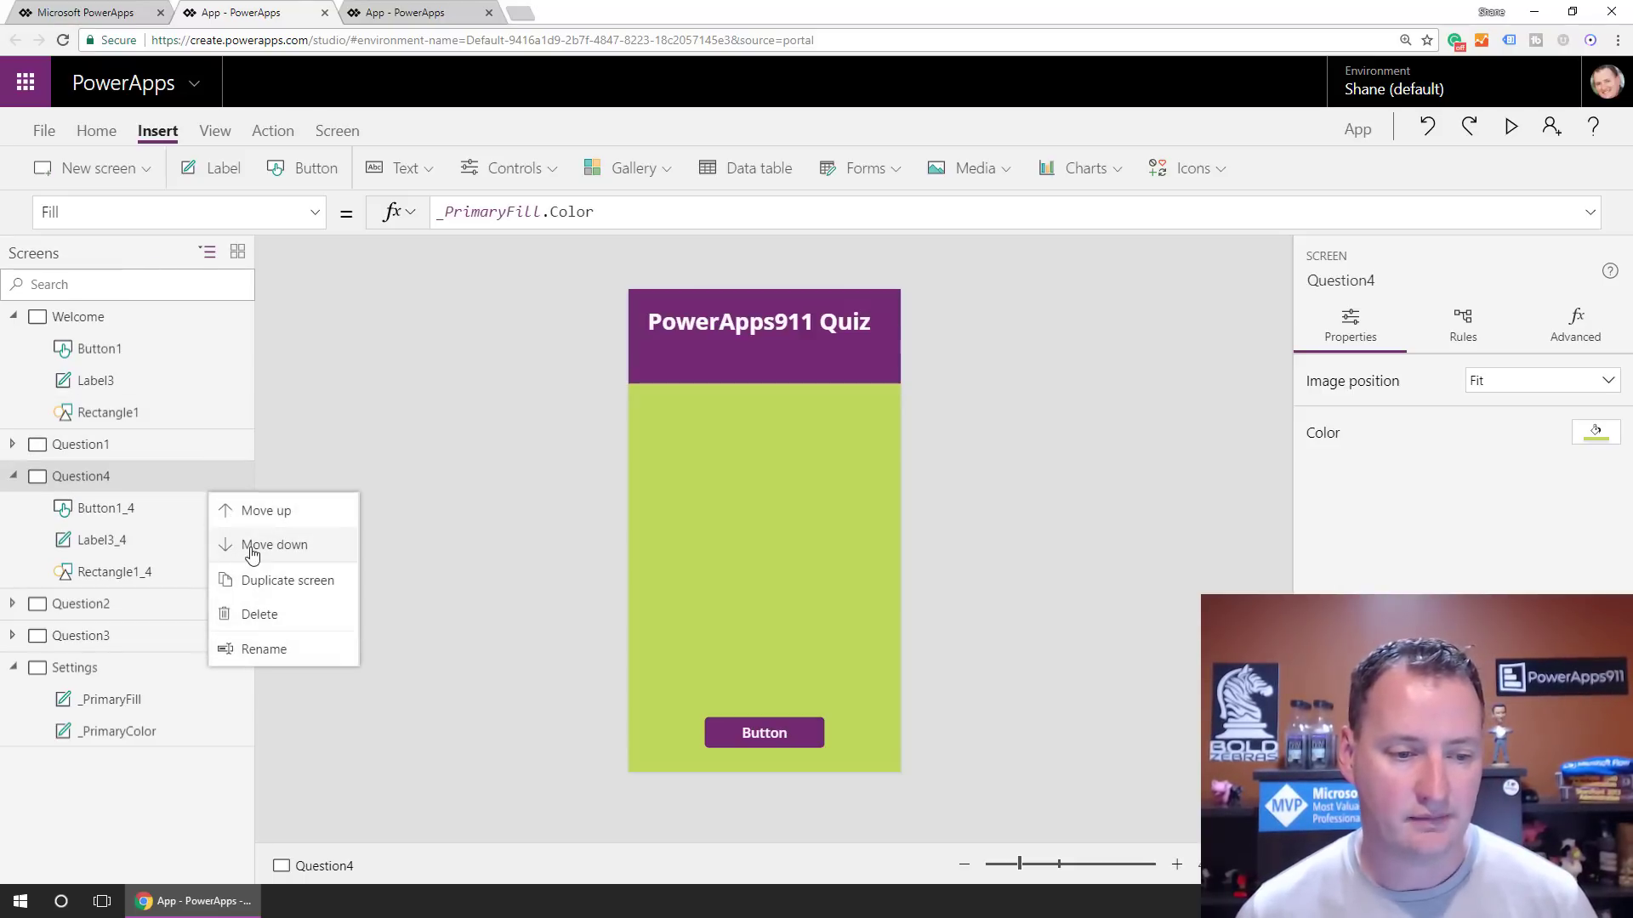
pyautogui.click(249, 544)
pyautogui.click(223, 508)
pyautogui.click(255, 582)
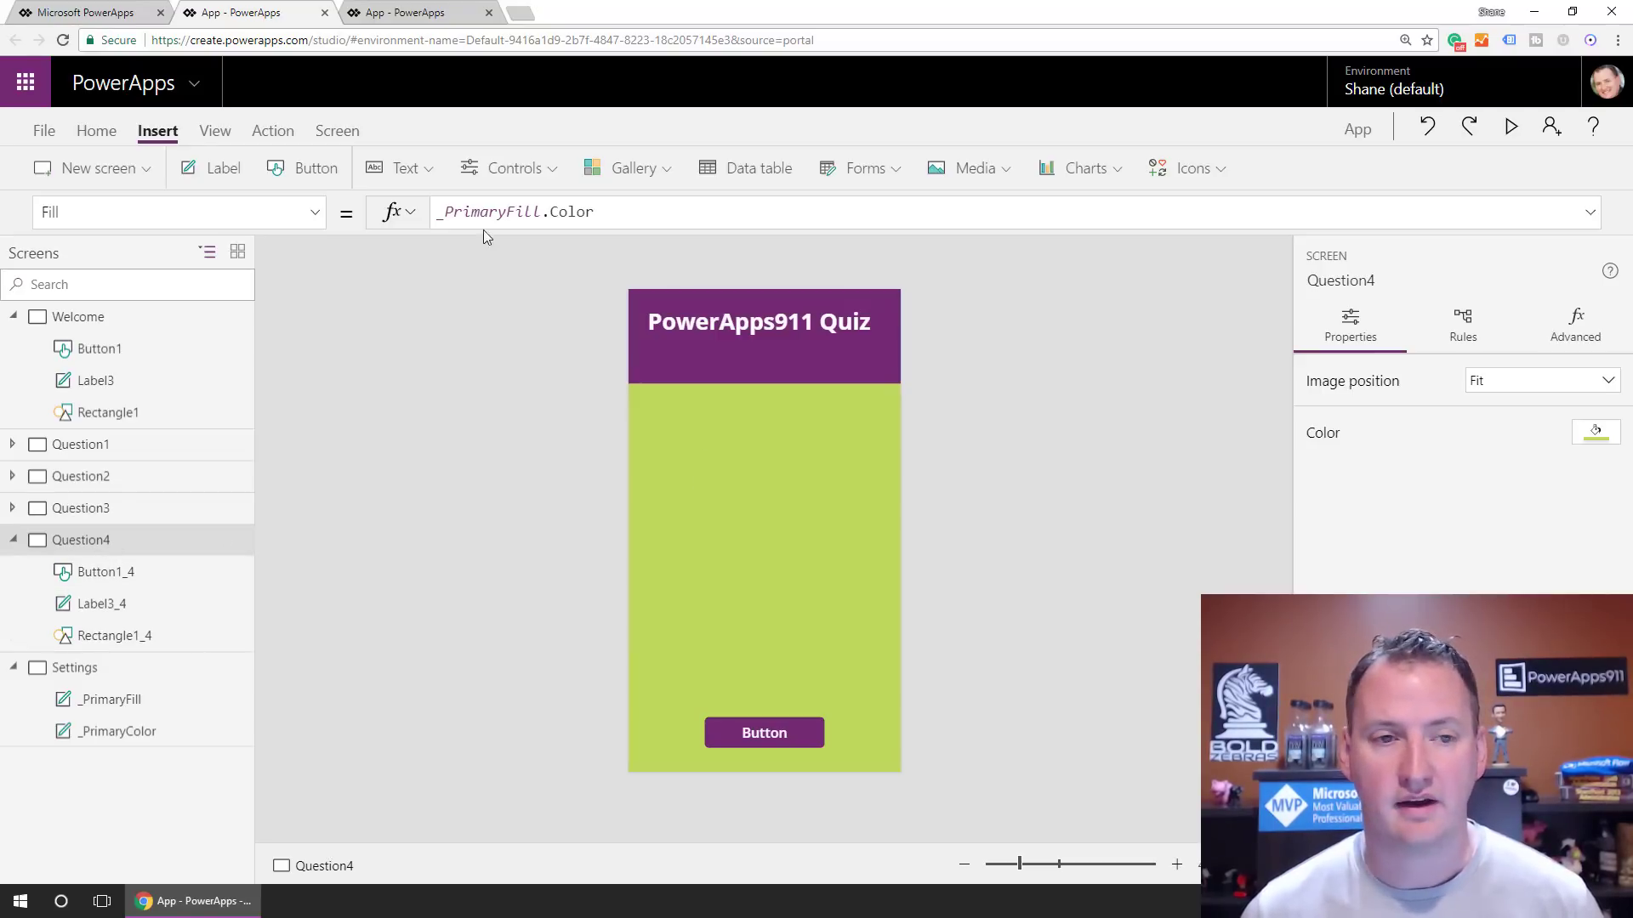
# Check the Question4 screen in the finished reference app, then return to the quiz app being built
pyautogui.click(414, 15)
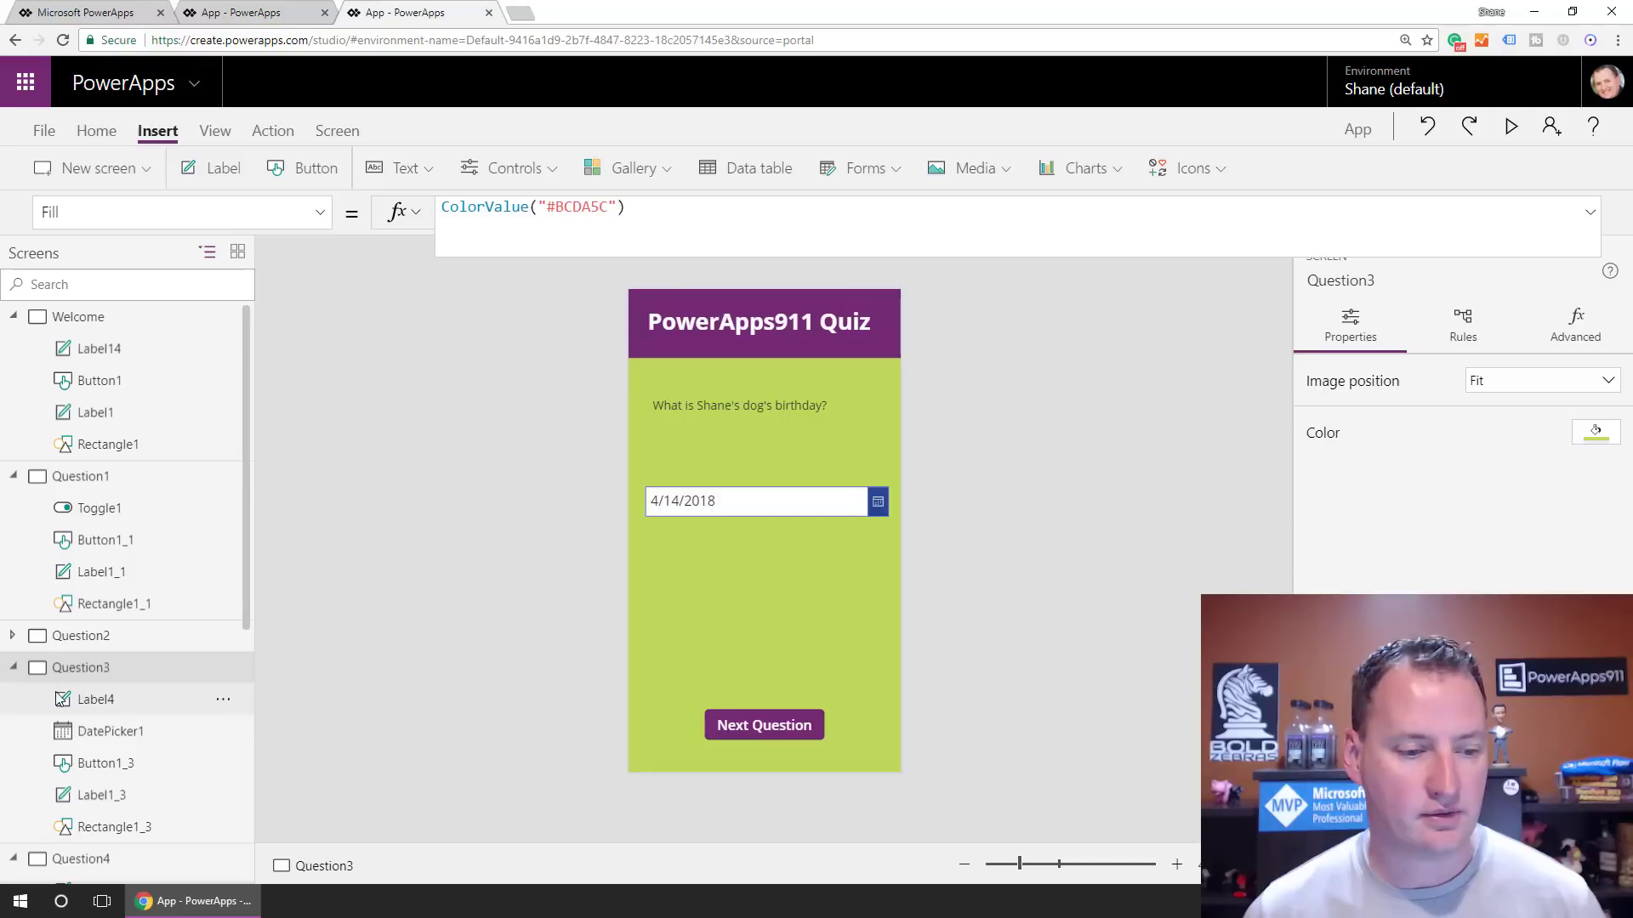
pyautogui.click(100, 856)
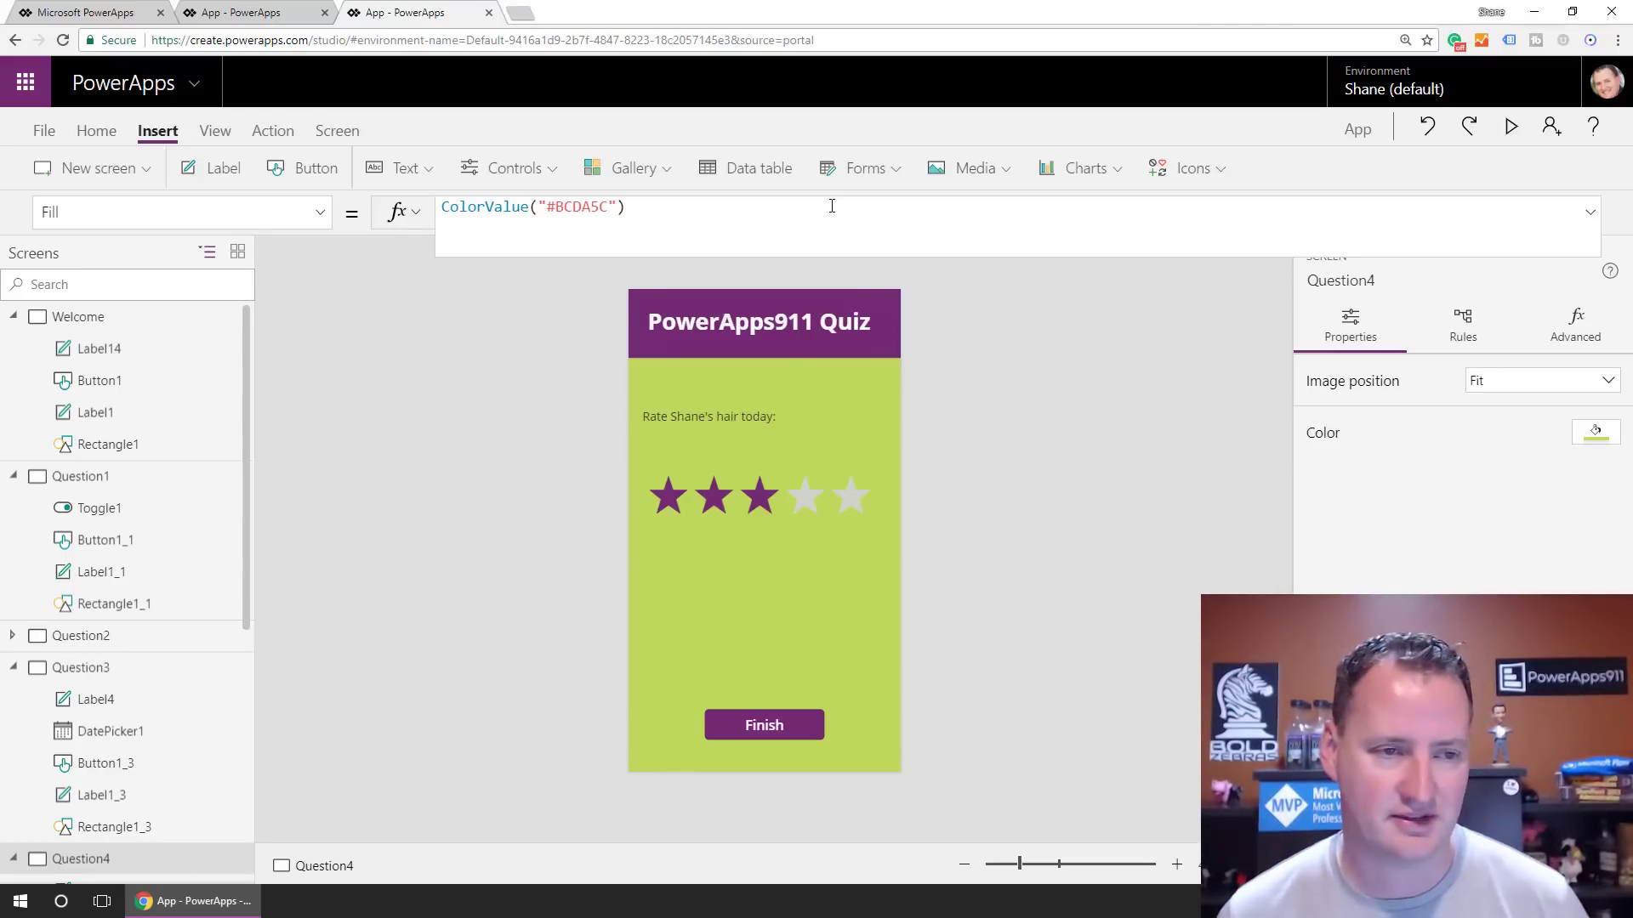
pyautogui.click(249, 17)
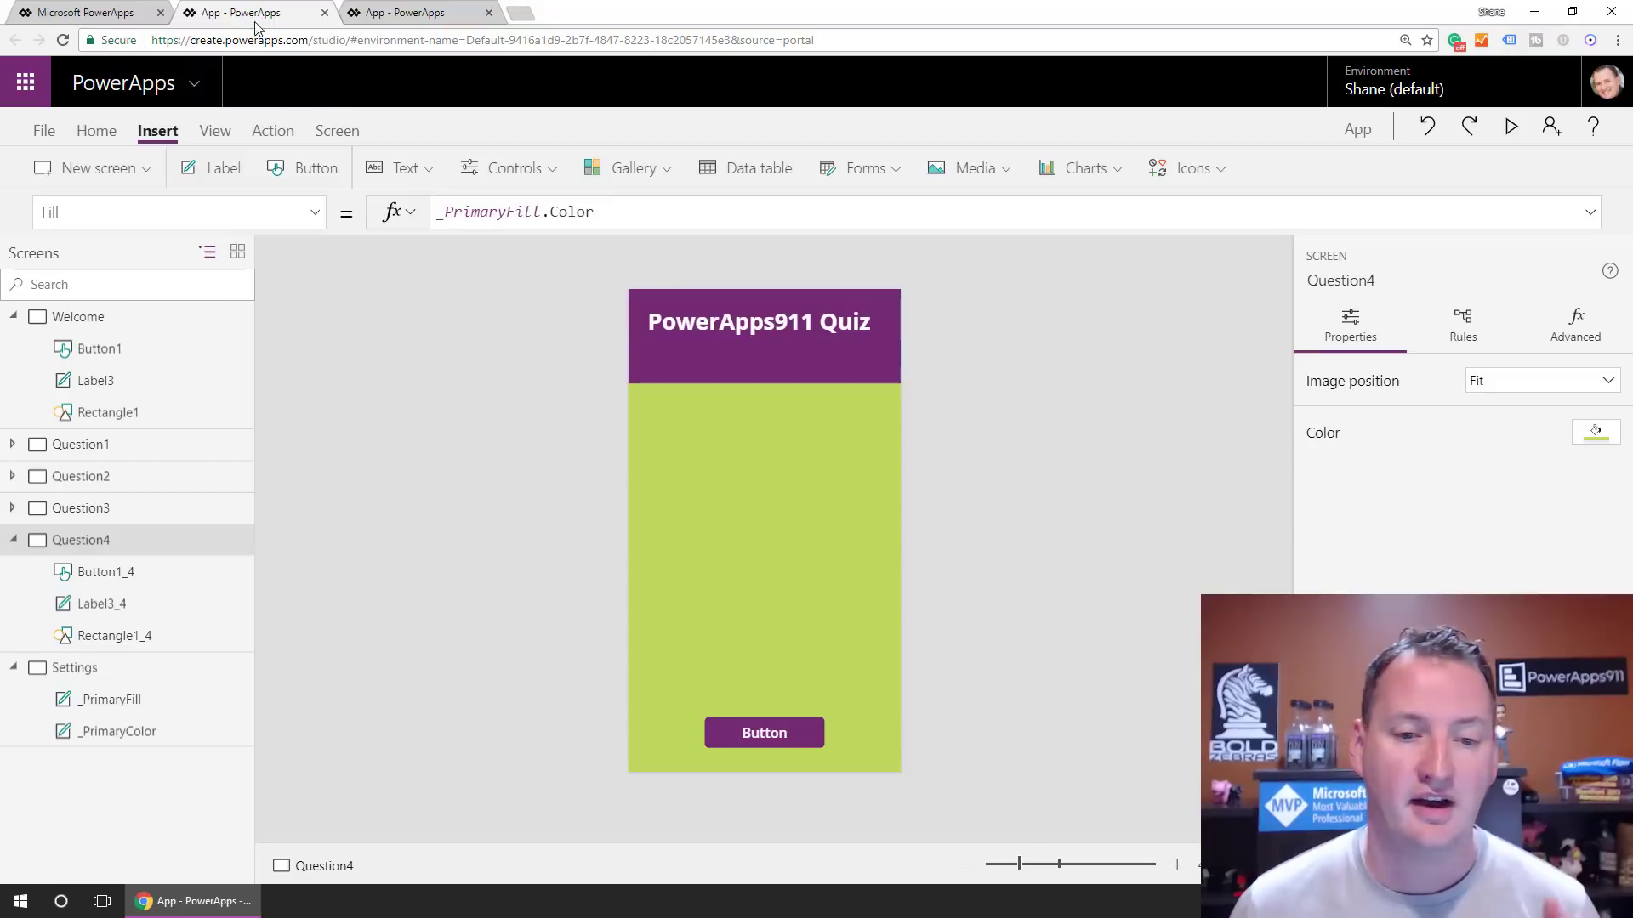
# Add a Rating control to Question4, place it mid-screen at about X 40, Y 460, and enlarge it to nearly the screen's width
pyautogui.click(511, 176)
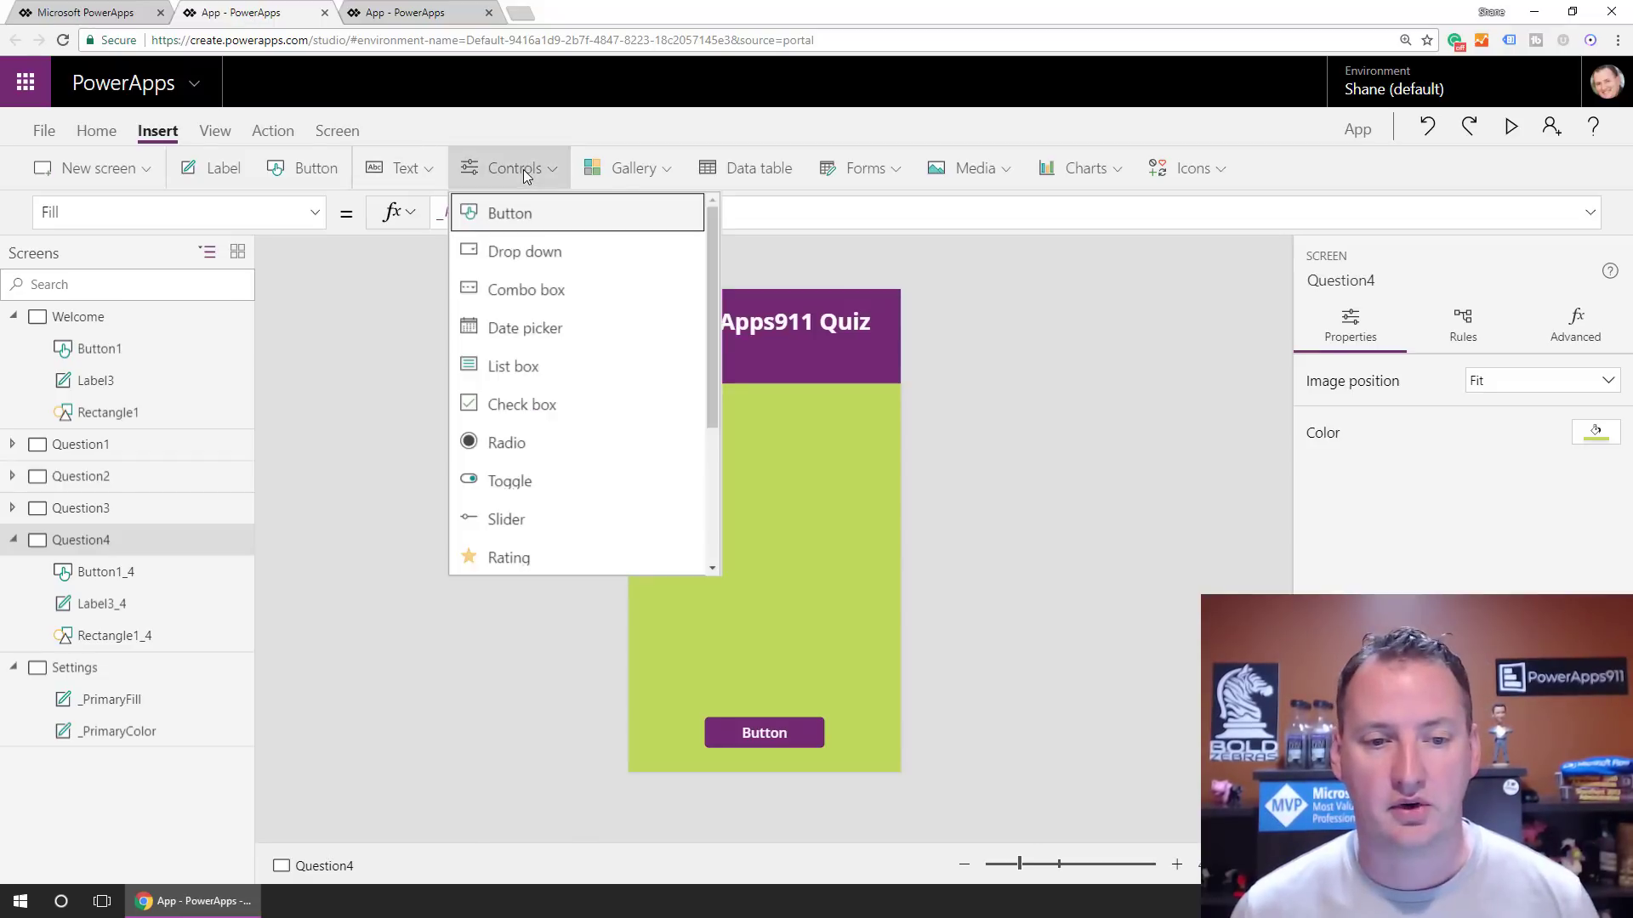
pyautogui.click(513, 558)
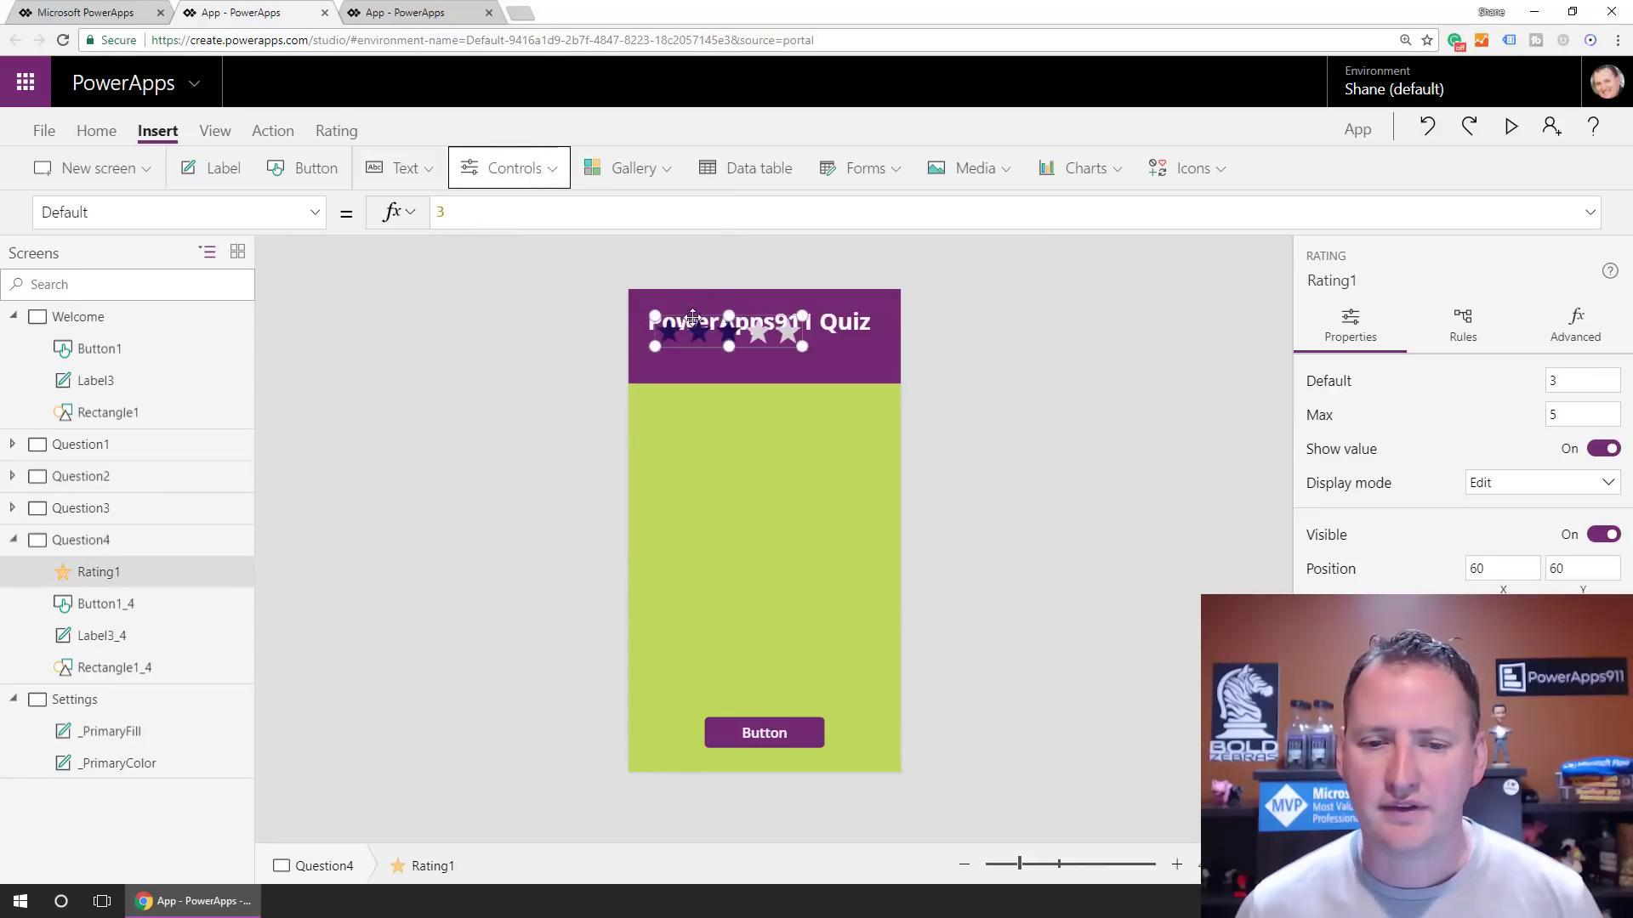
pyautogui.moveTo(702, 321); pyautogui.dragTo(708, 489)
pyautogui.moveTo(795, 518); pyautogui.dragTo(876, 541)
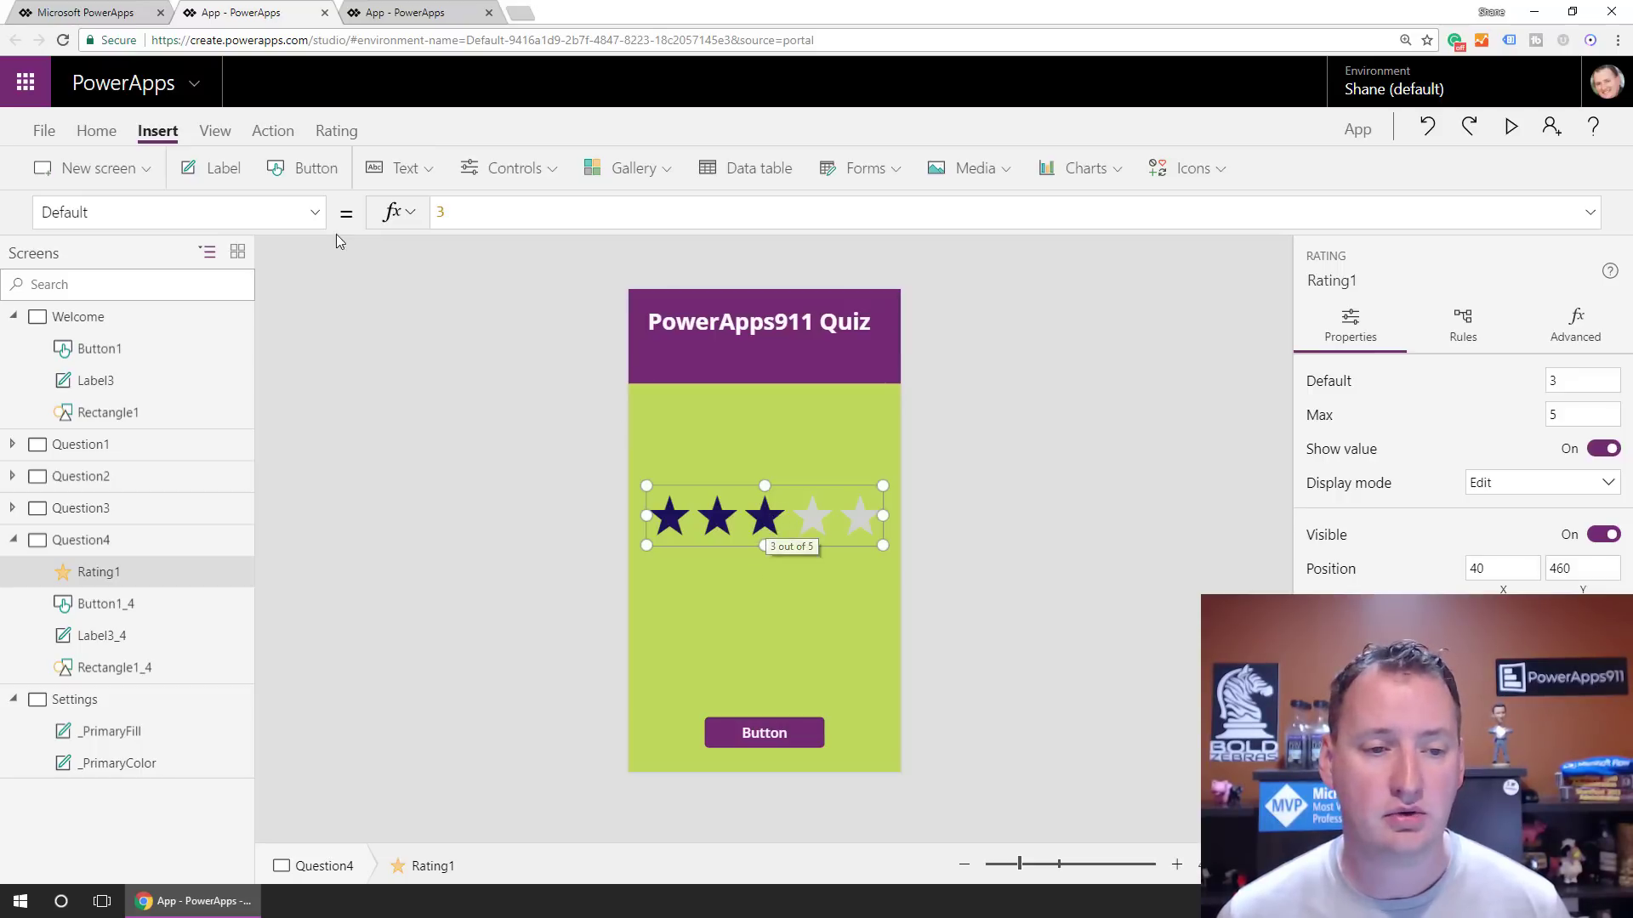
# Set the rating control's RatingFill property to _PrimaryColor.Color
pyautogui.click(314, 212)
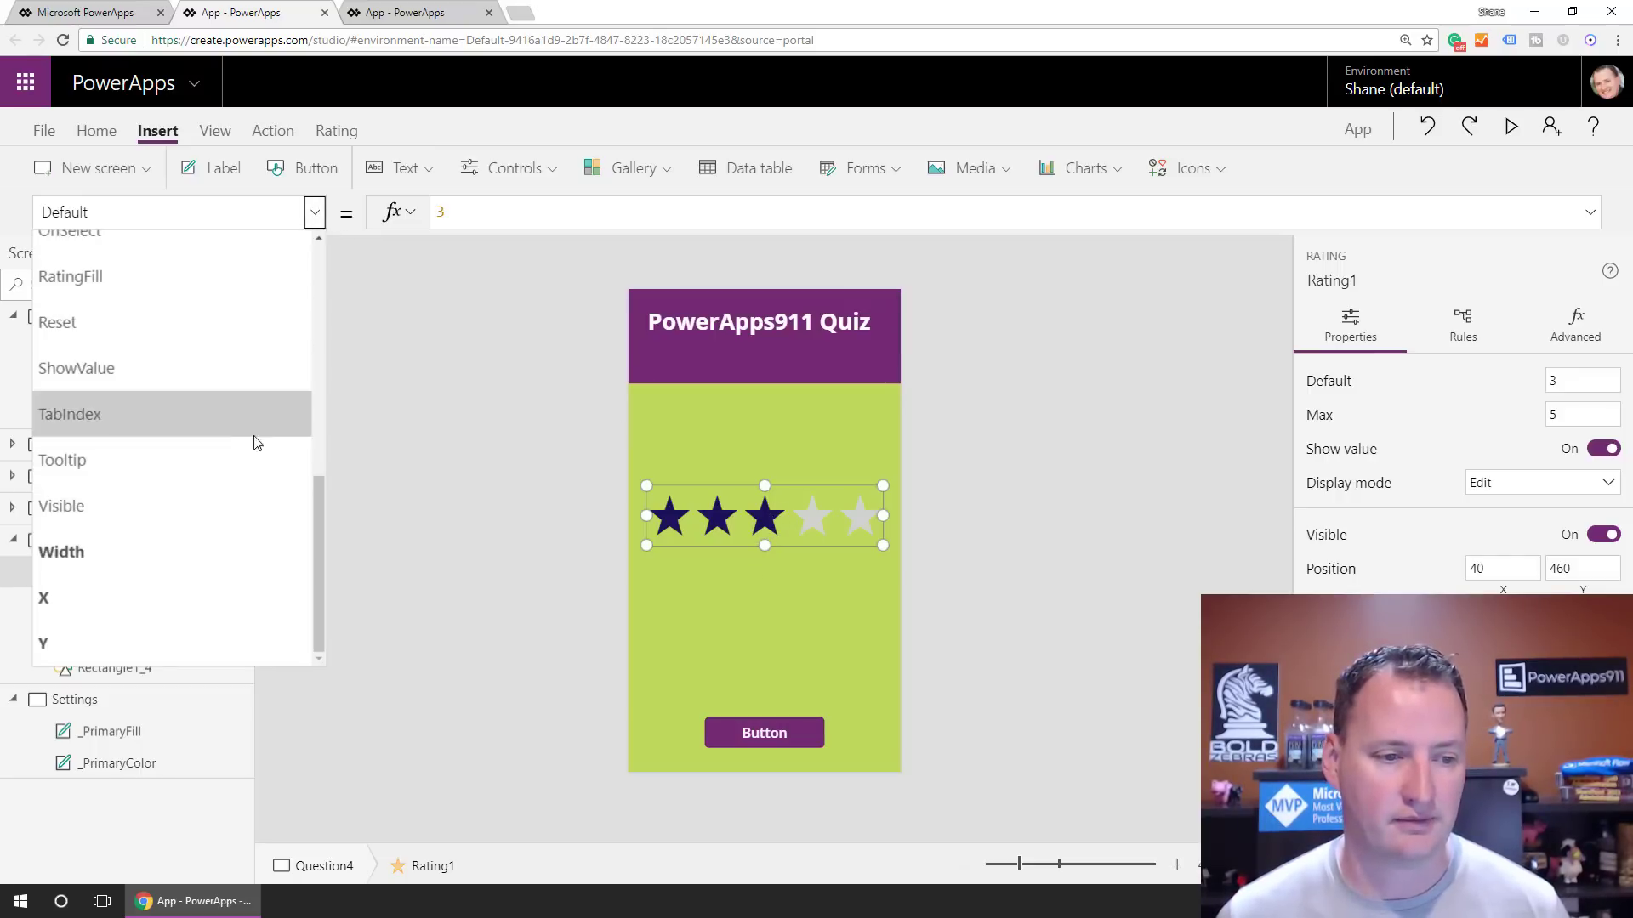
pyautogui.click(140, 289)
pyautogui.moveTo(602, 212); pyautogui.dragTo(433, 225)
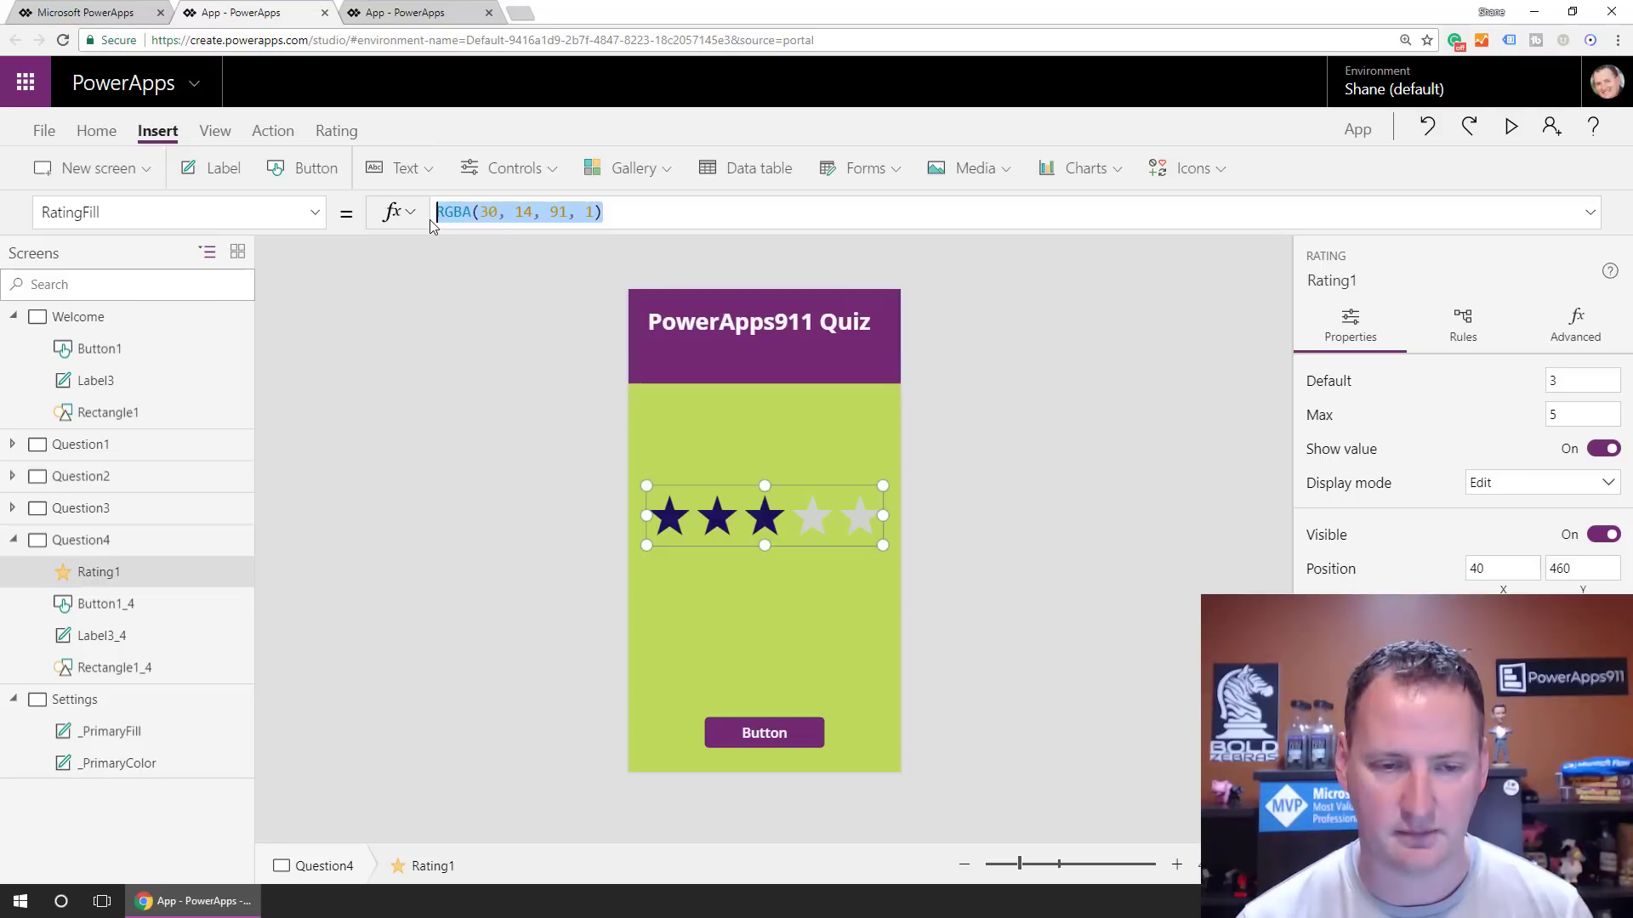
pyautogui.write('_P')
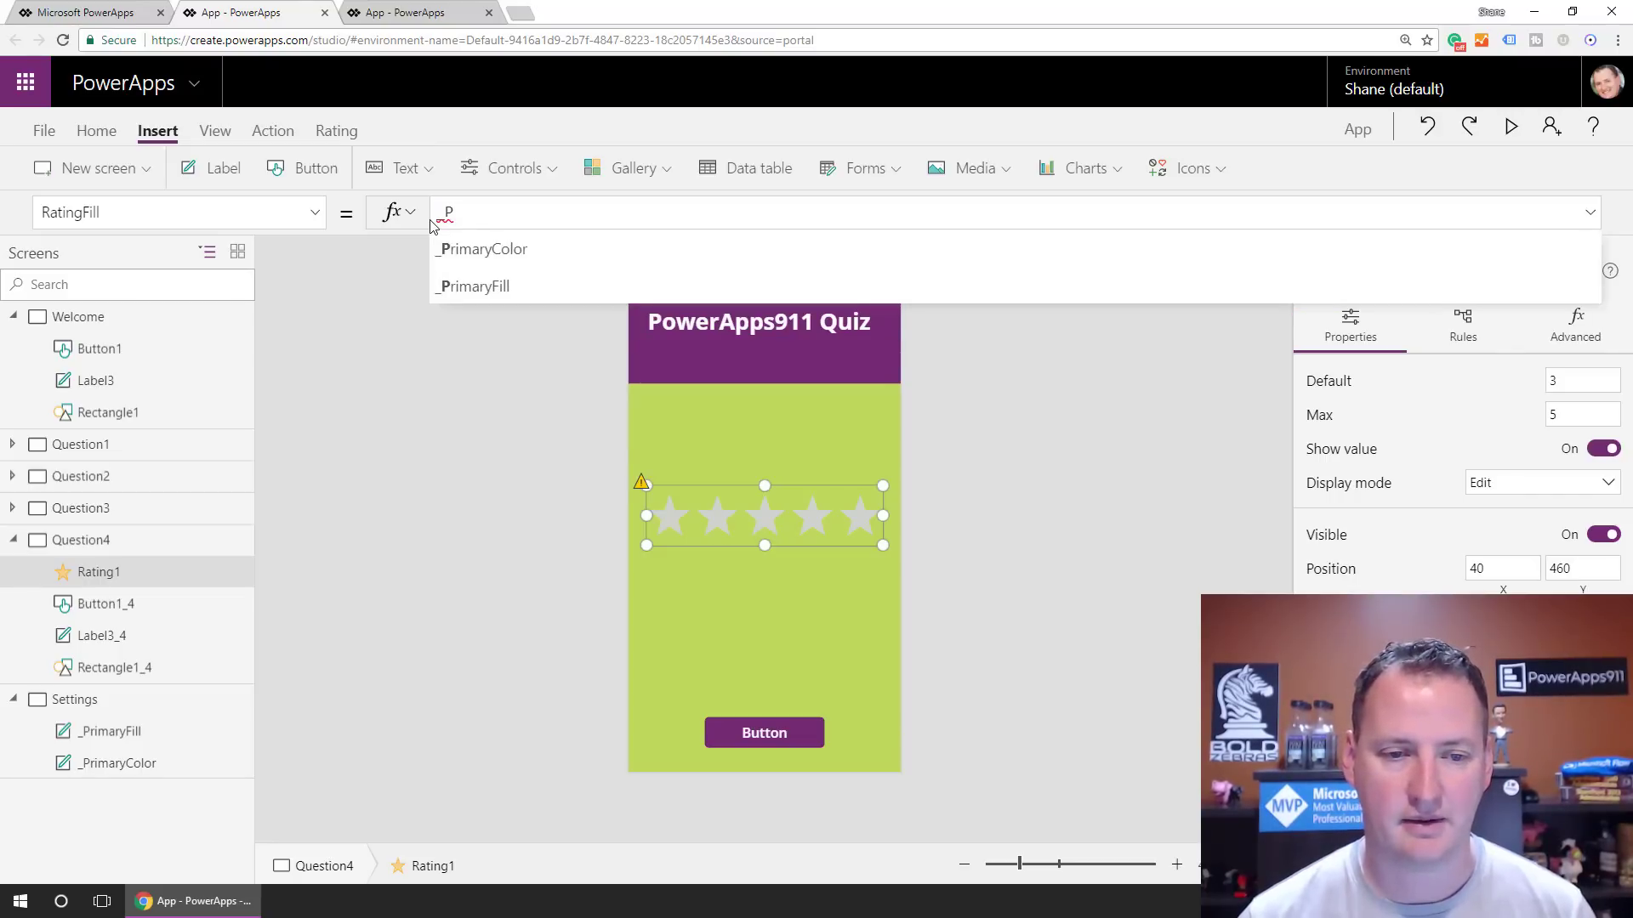
pyautogui.press('Tab')
pyautogui.write('.')
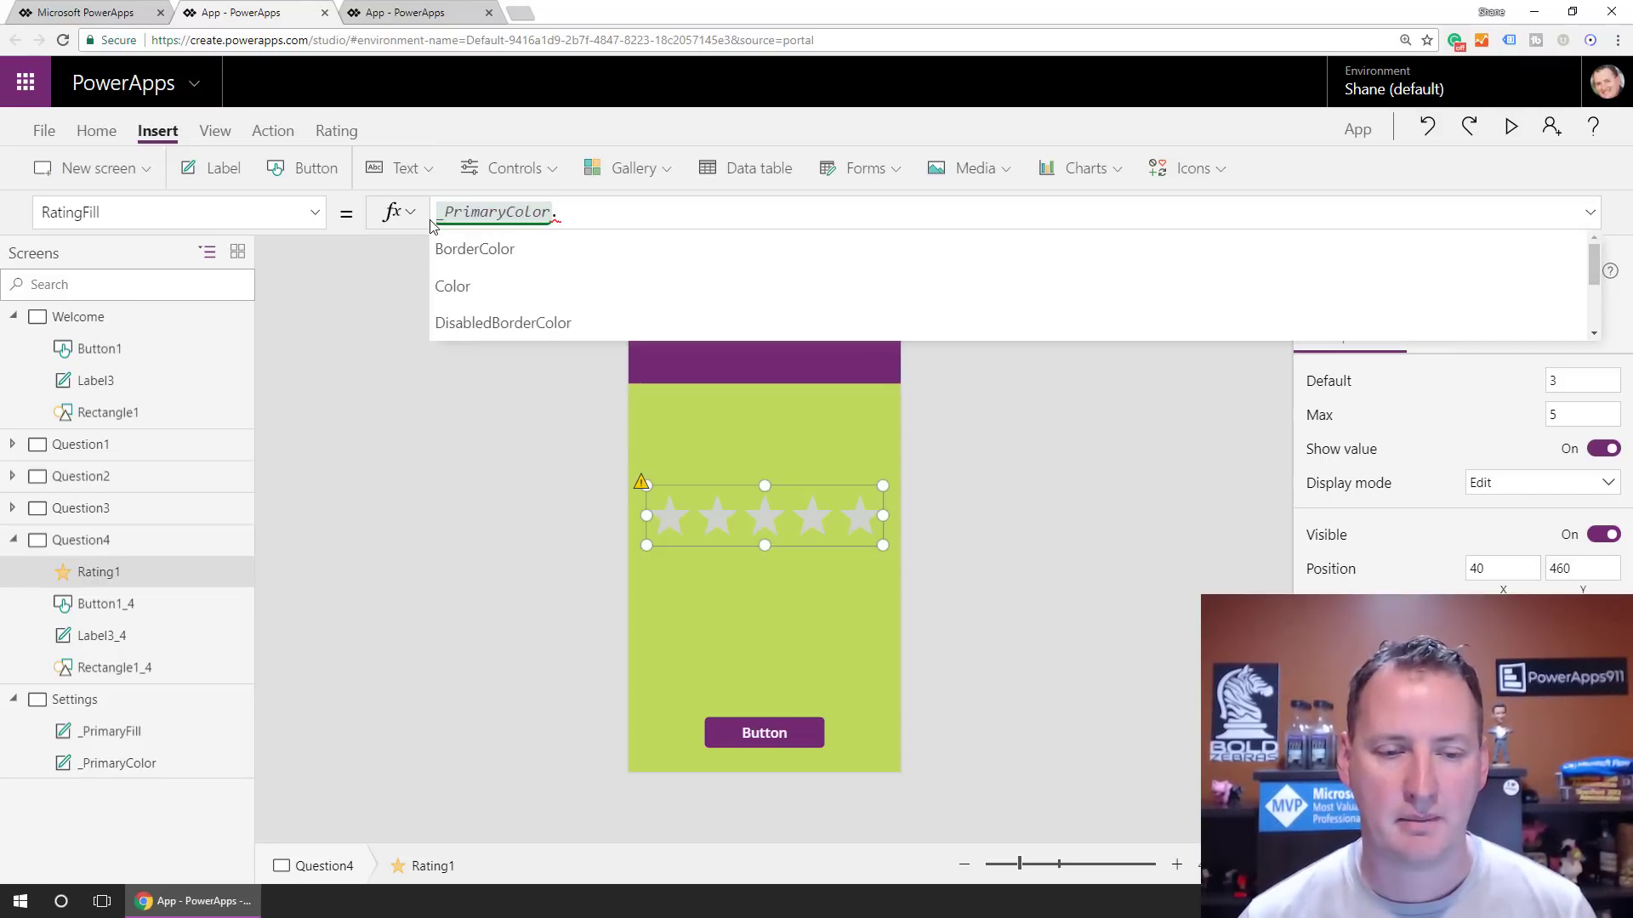
pyautogui.press('Down')
pyautogui.press('Tab')
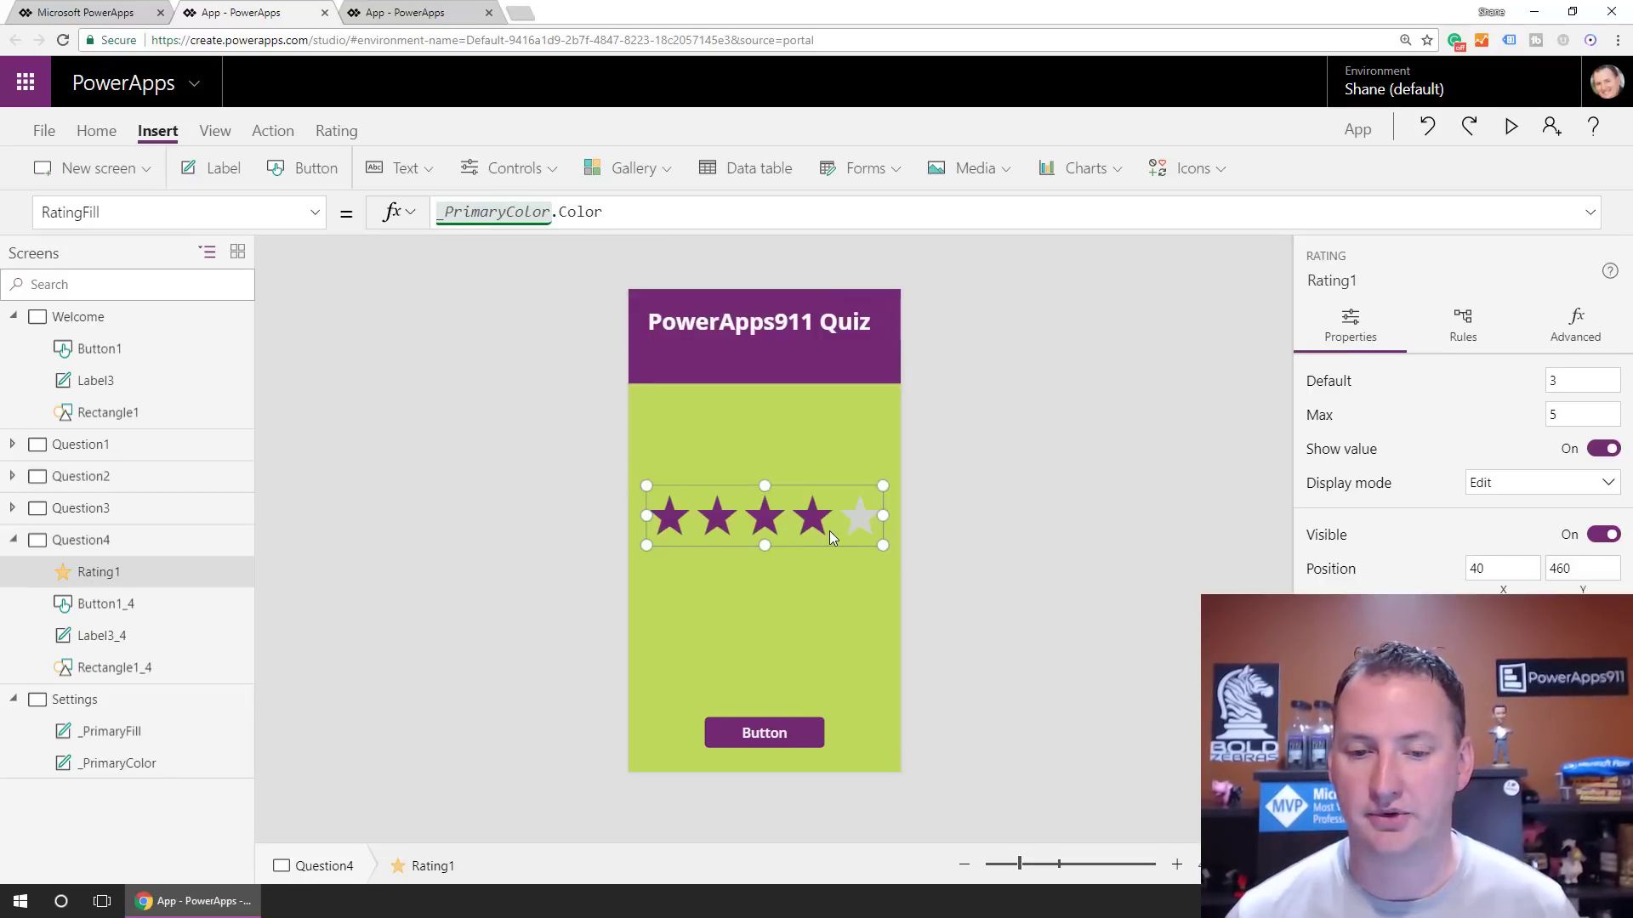
# Set the rating control's Default property to 0
pyautogui.click(315, 212)
pyautogui.scroll(5, 170, 429)
pyautogui.scroll(3, 178, 421)
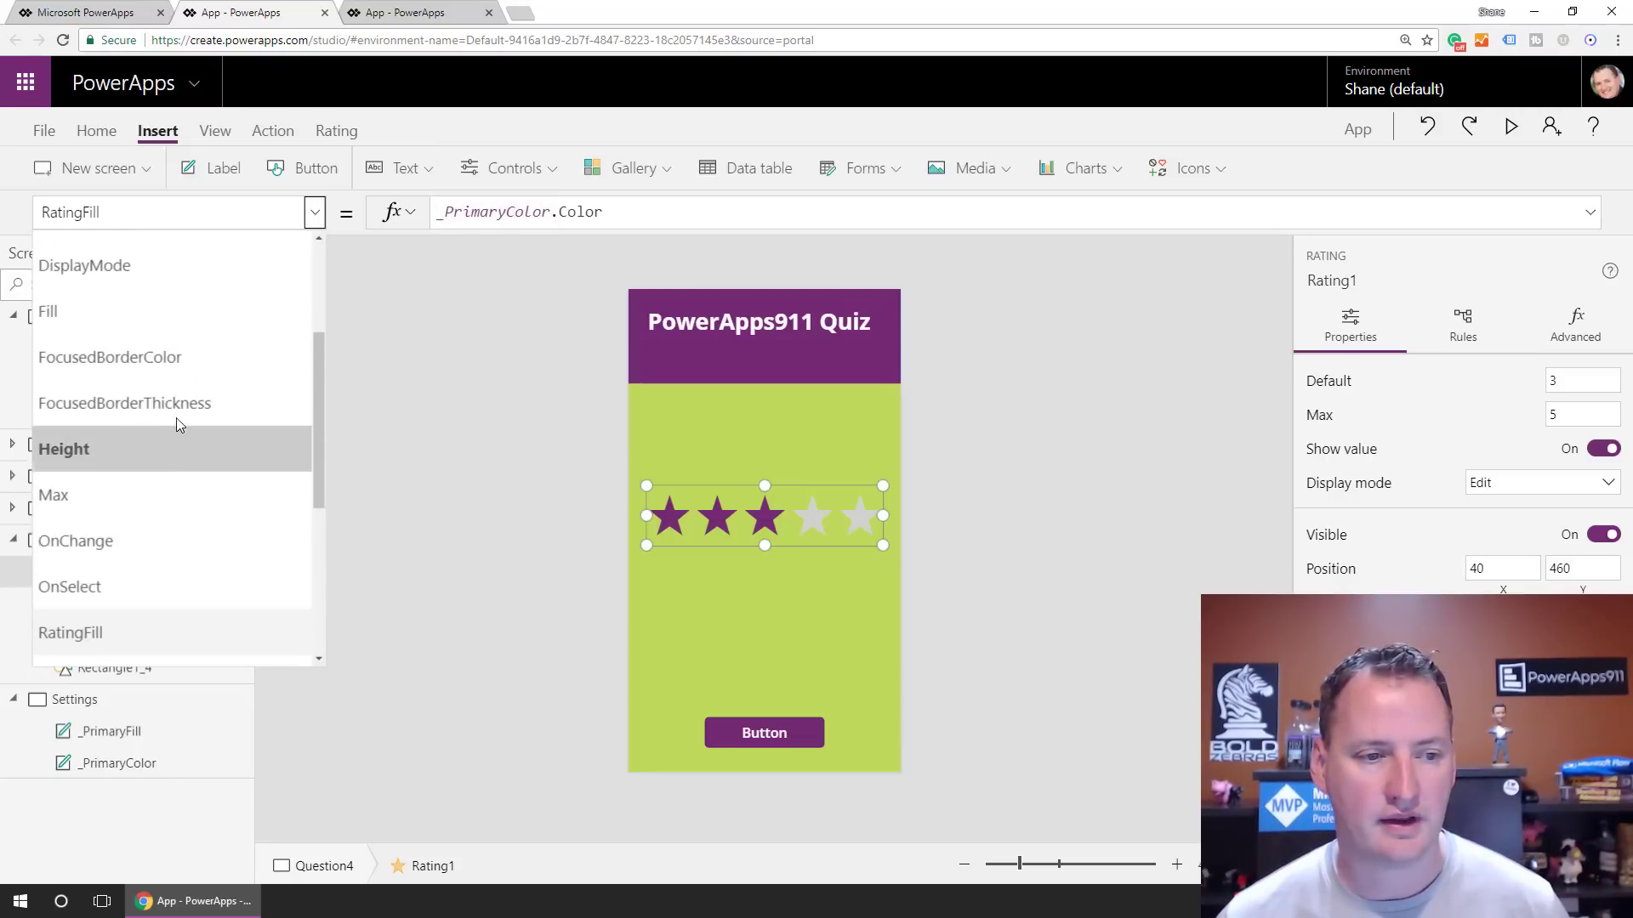
pyautogui.click(155, 374)
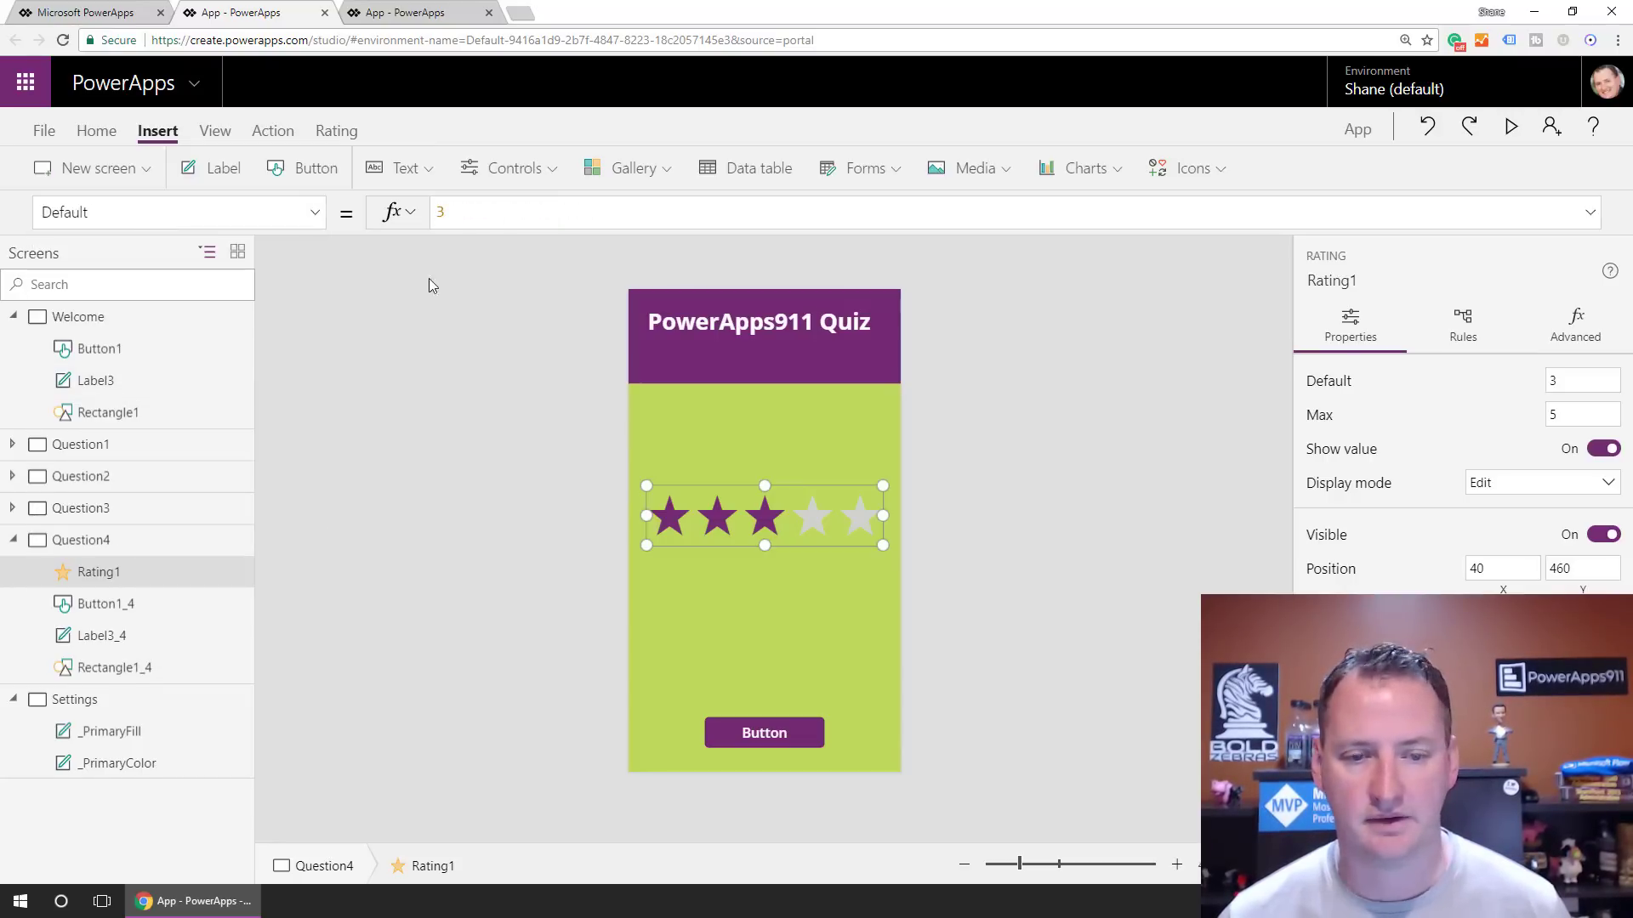
pyautogui.click(493, 216)
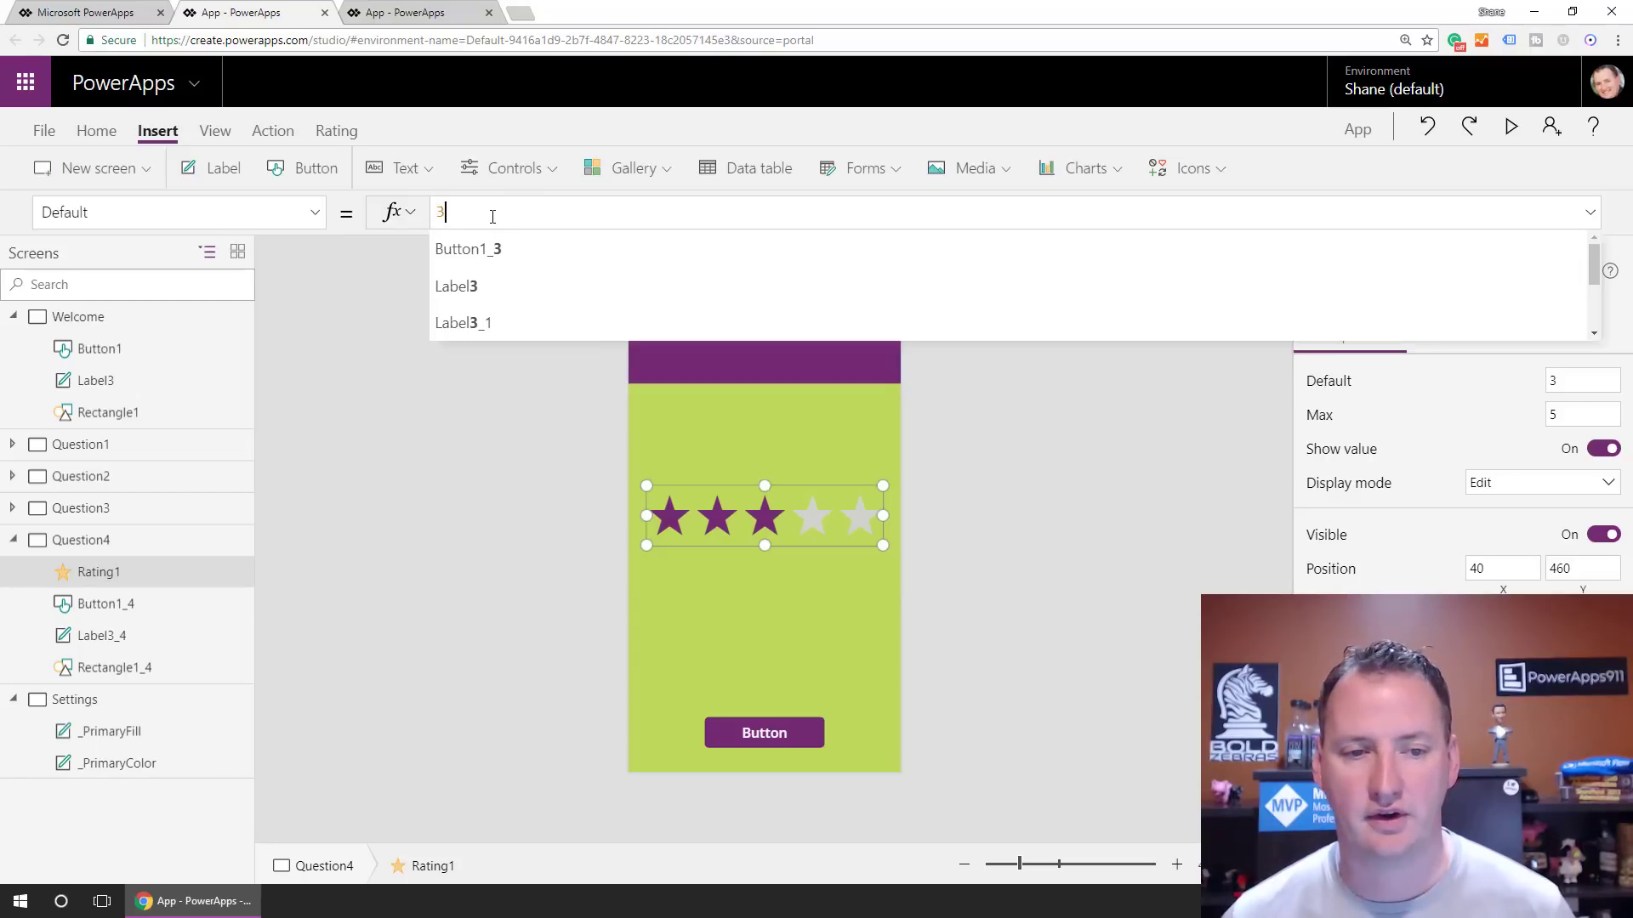
pyautogui.write('0')
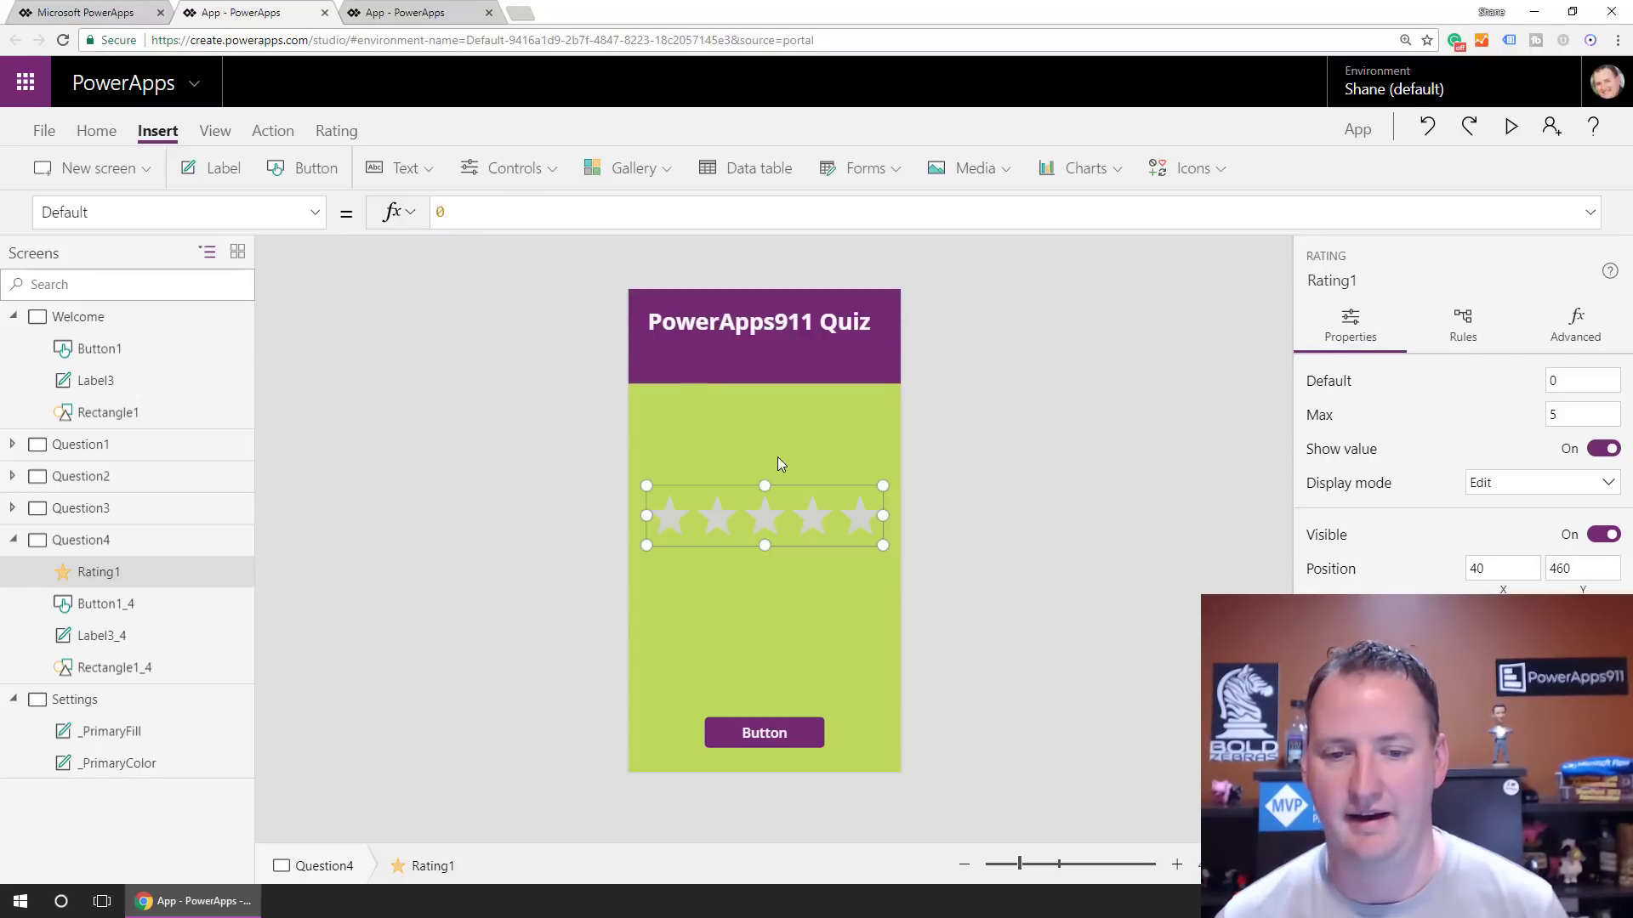
# Add a label above the stars on Question4 with a question asking to rate the presenter's hair
pyautogui.click(772, 457)
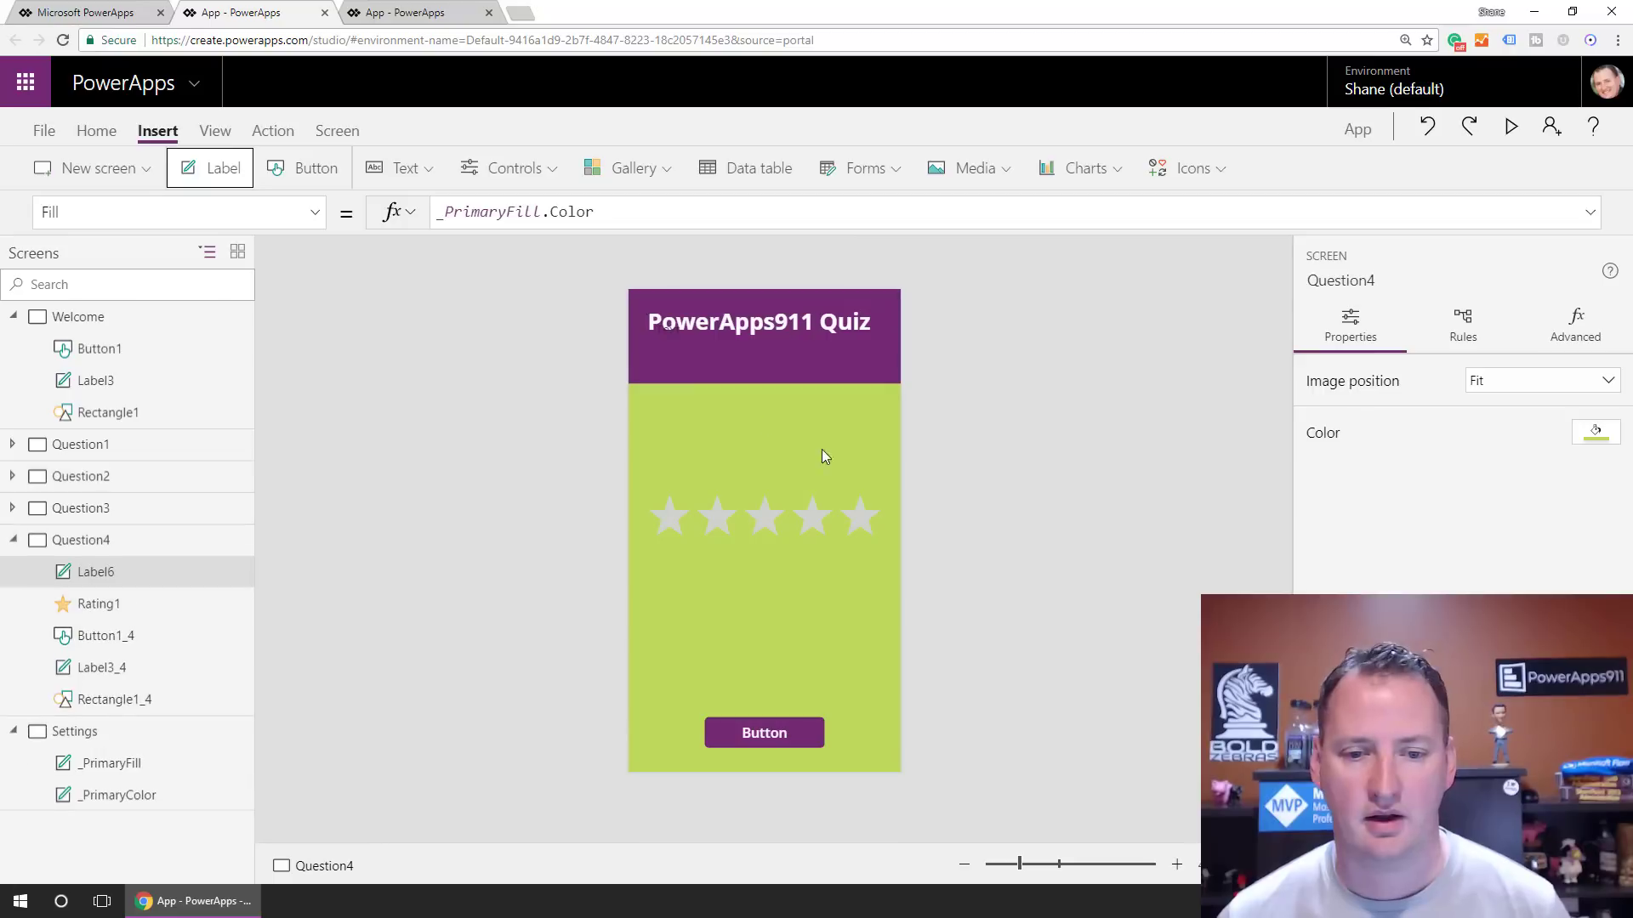
pyautogui.moveTo(728, 313); pyautogui.dragTo(729, 414)
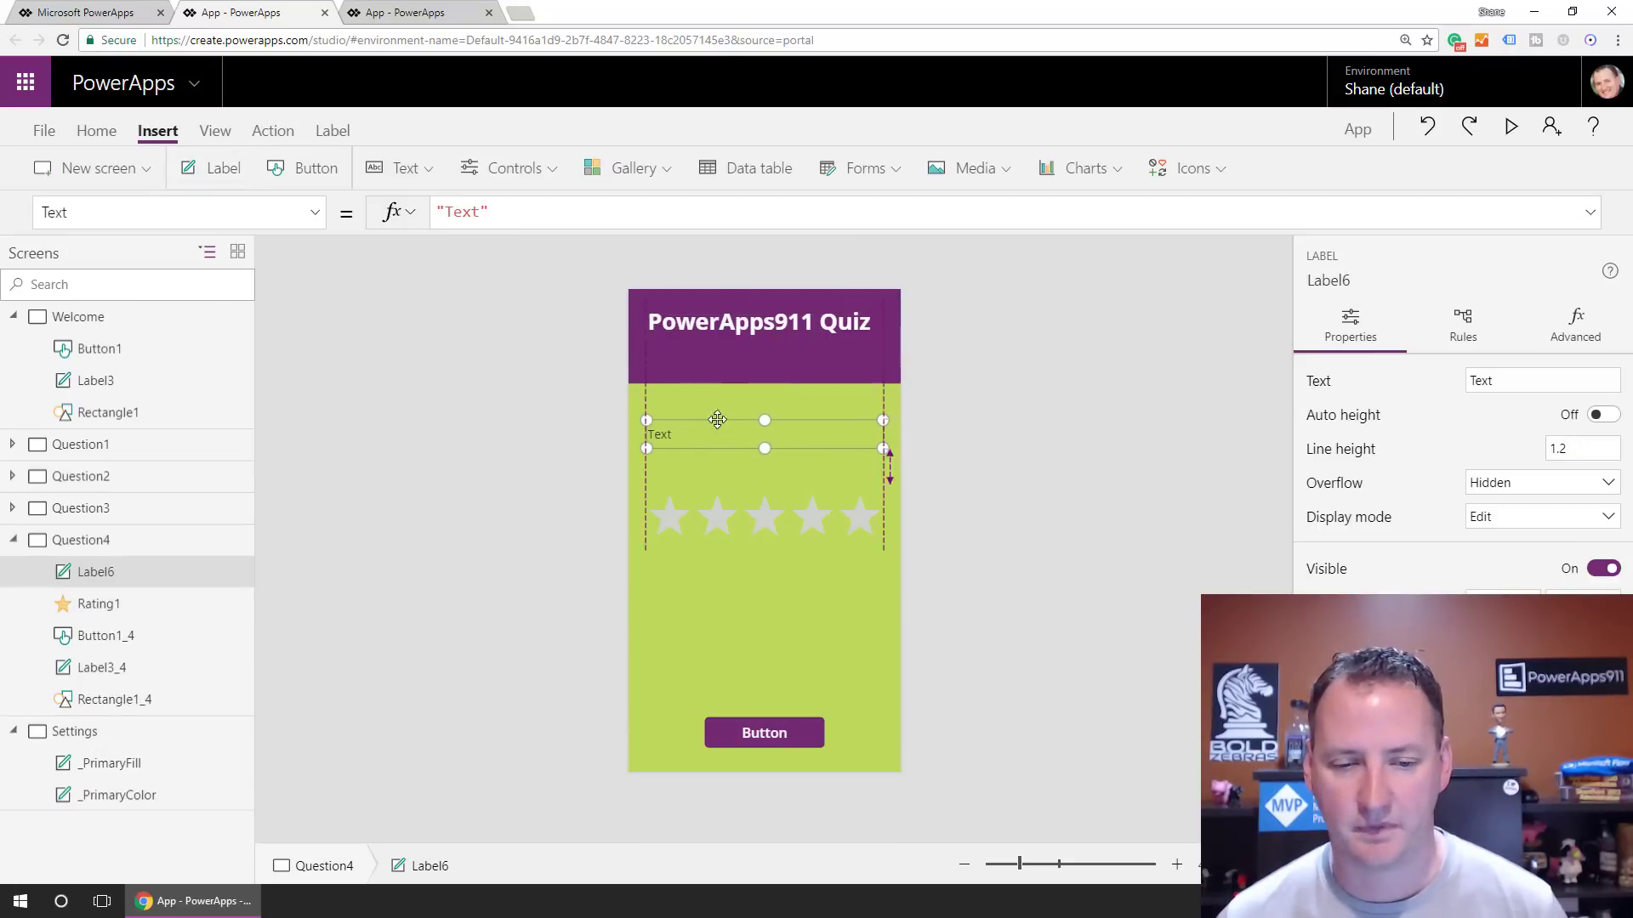
pyautogui.click(693, 440)
pyautogui.write('Rate S')
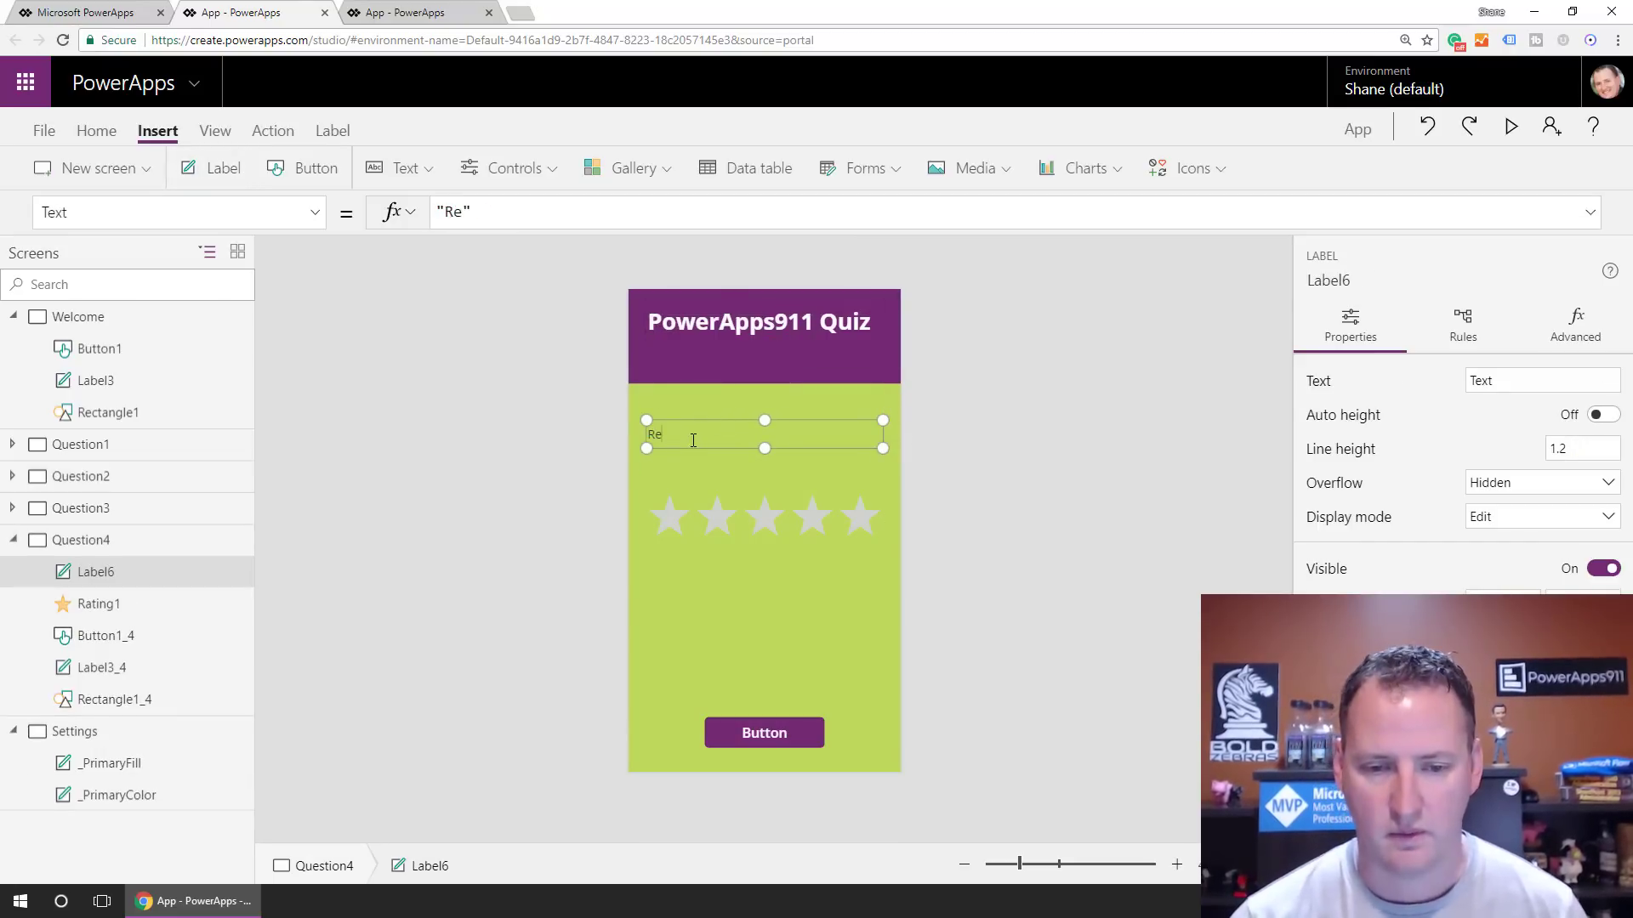
pyautogui.write("hane's har")
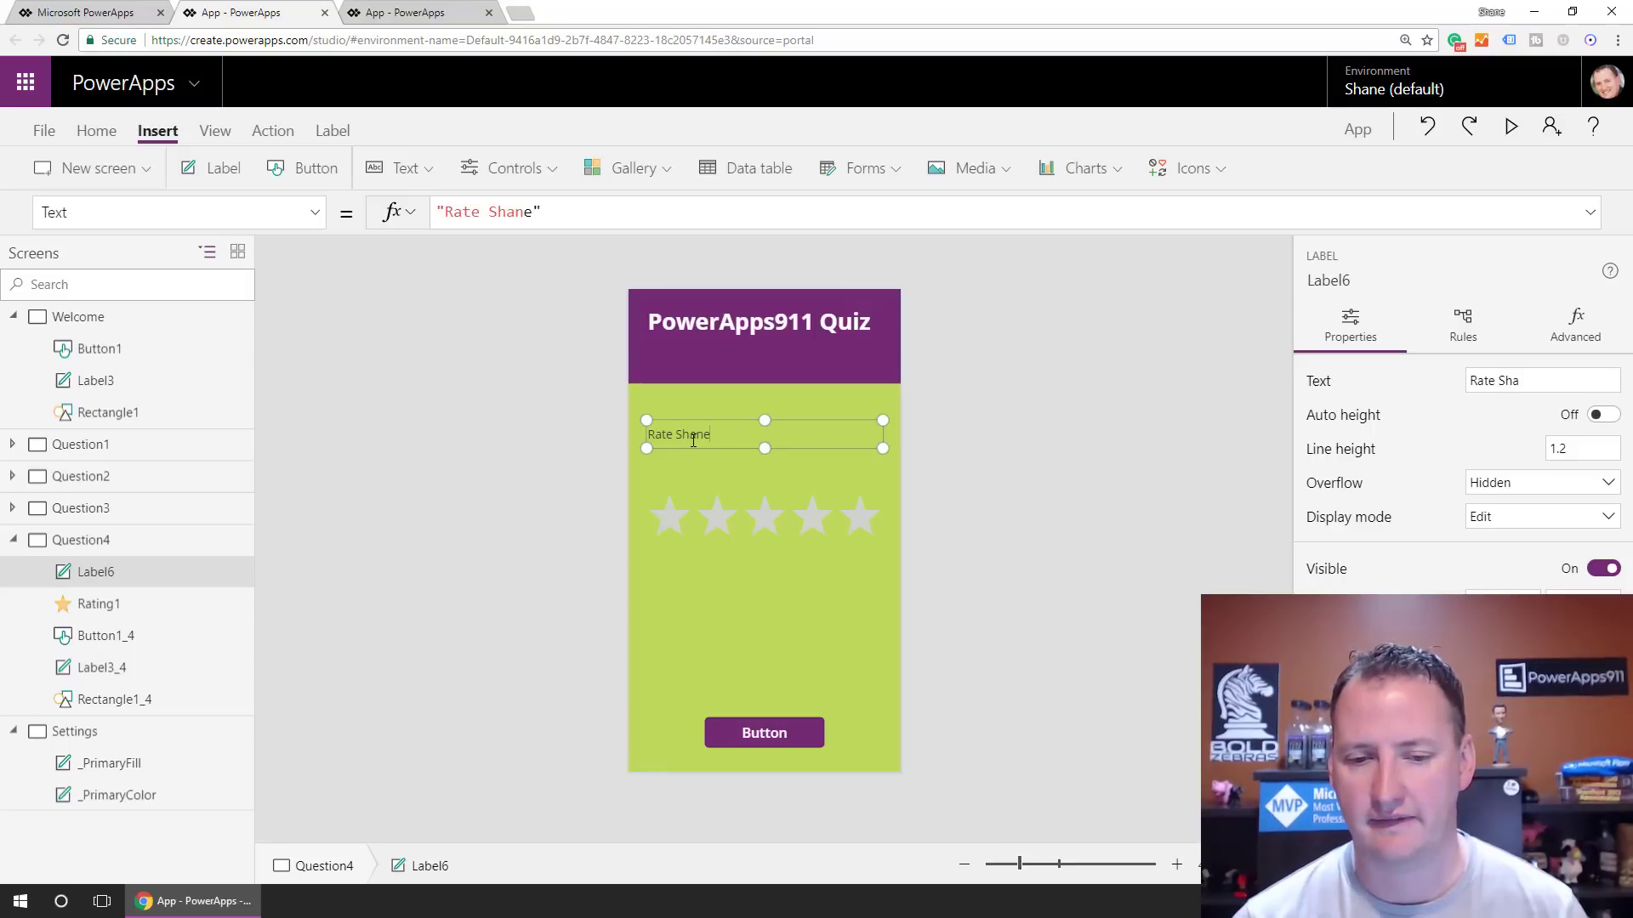
pyautogui.write('ir')
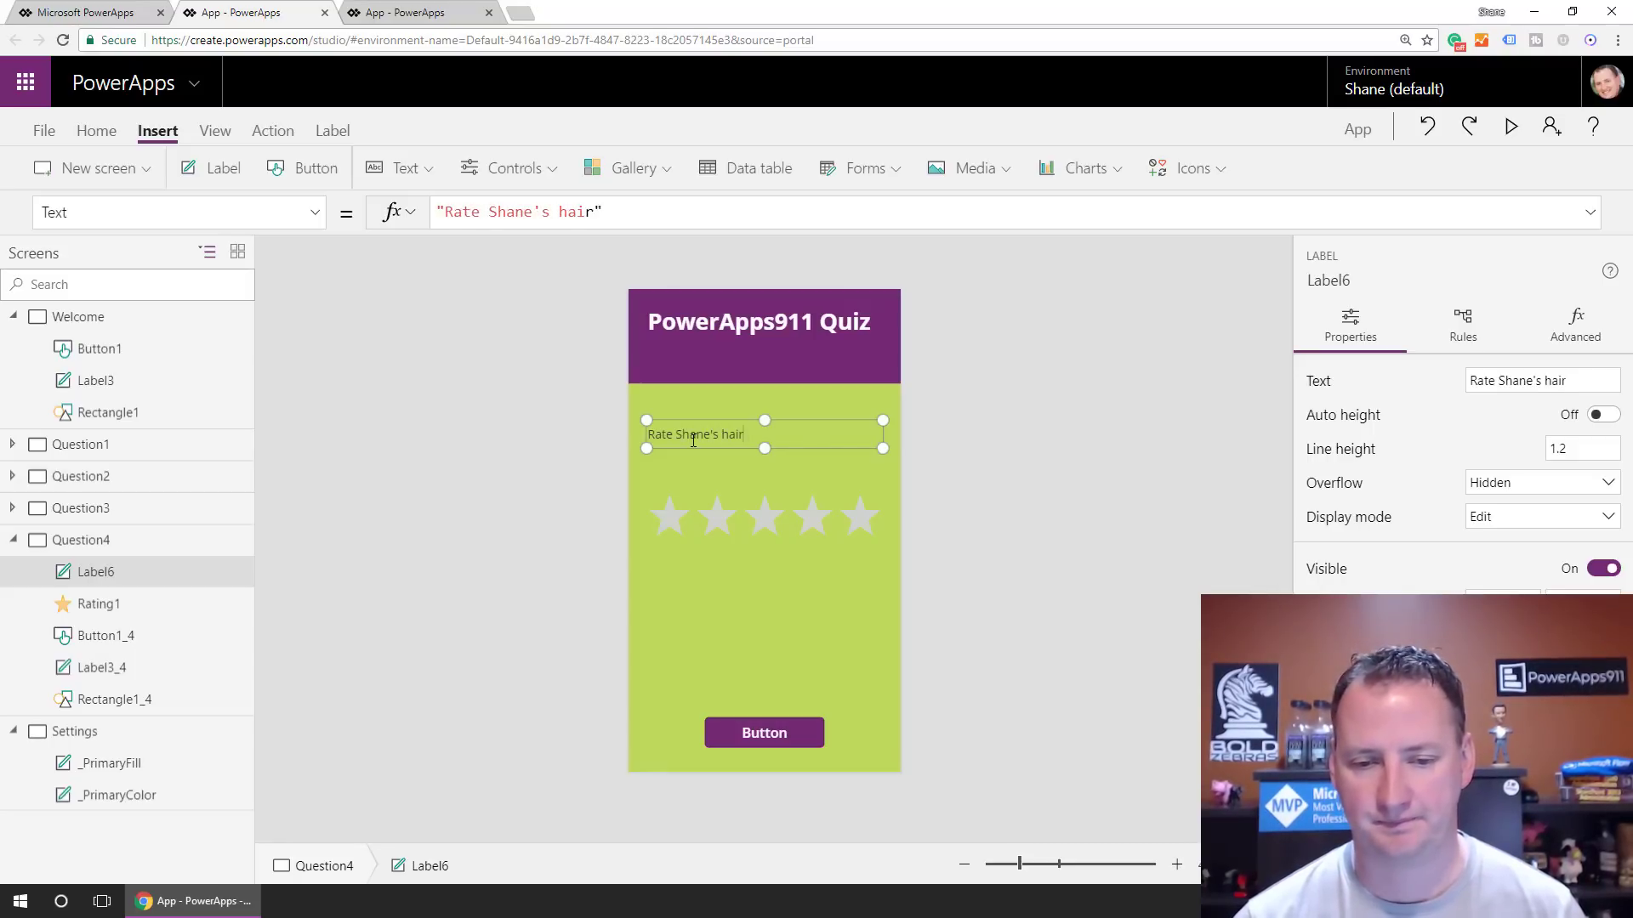
pyautogui.click(736, 483)
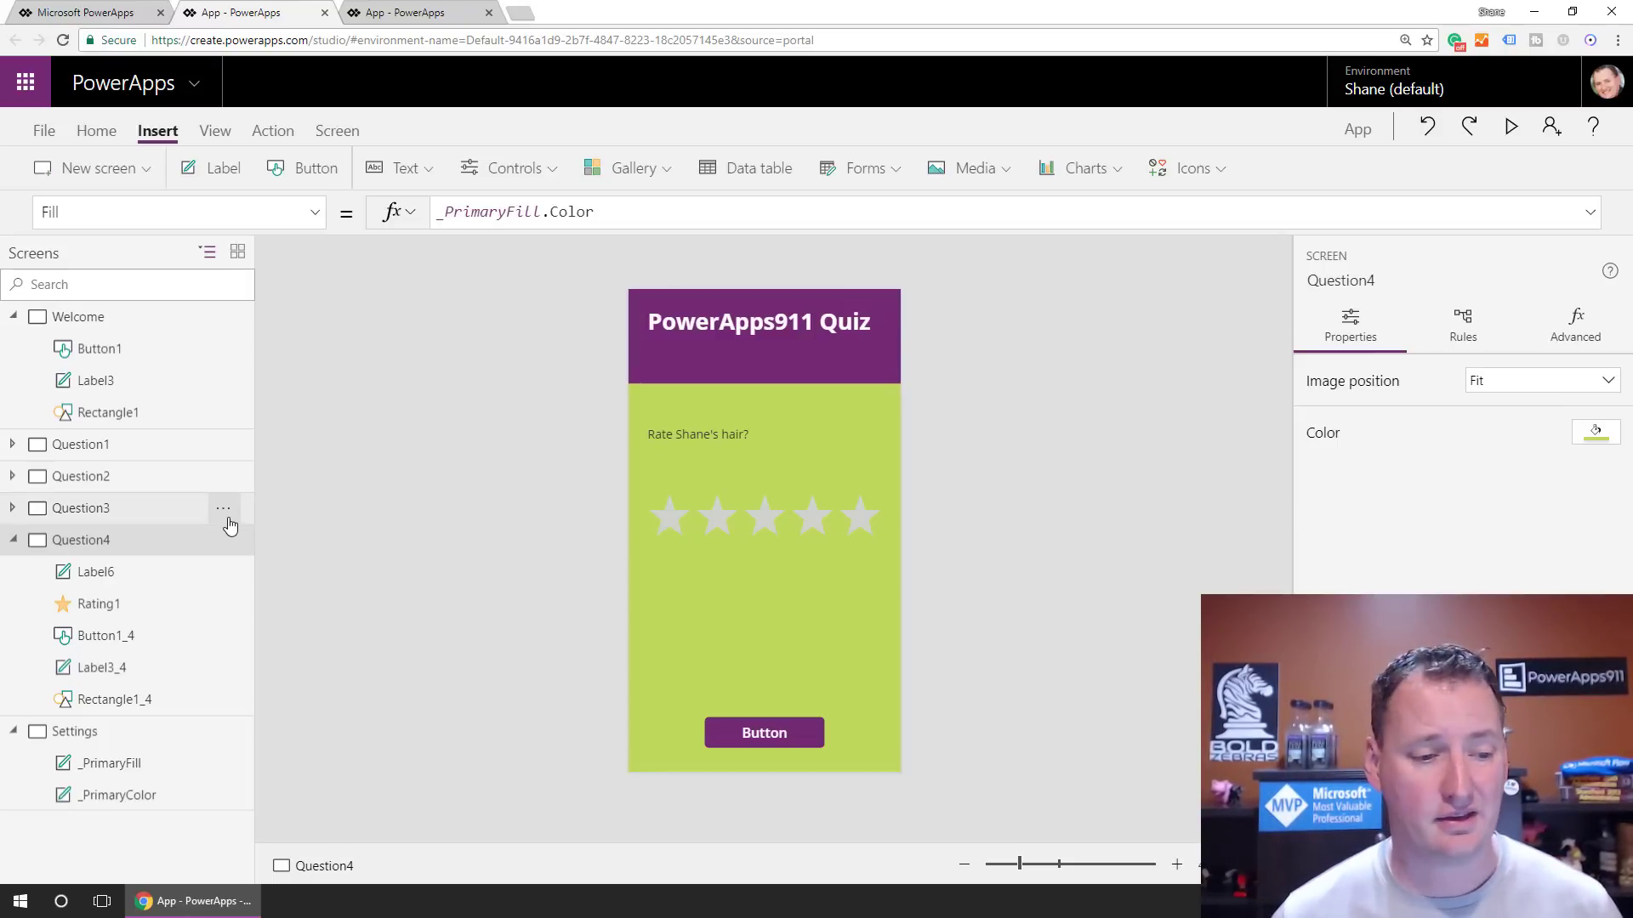
# Collapse Question4 in the screen tree, duplicate the Welcome screen, and rename the copy Finish
pyautogui.click(14, 541)
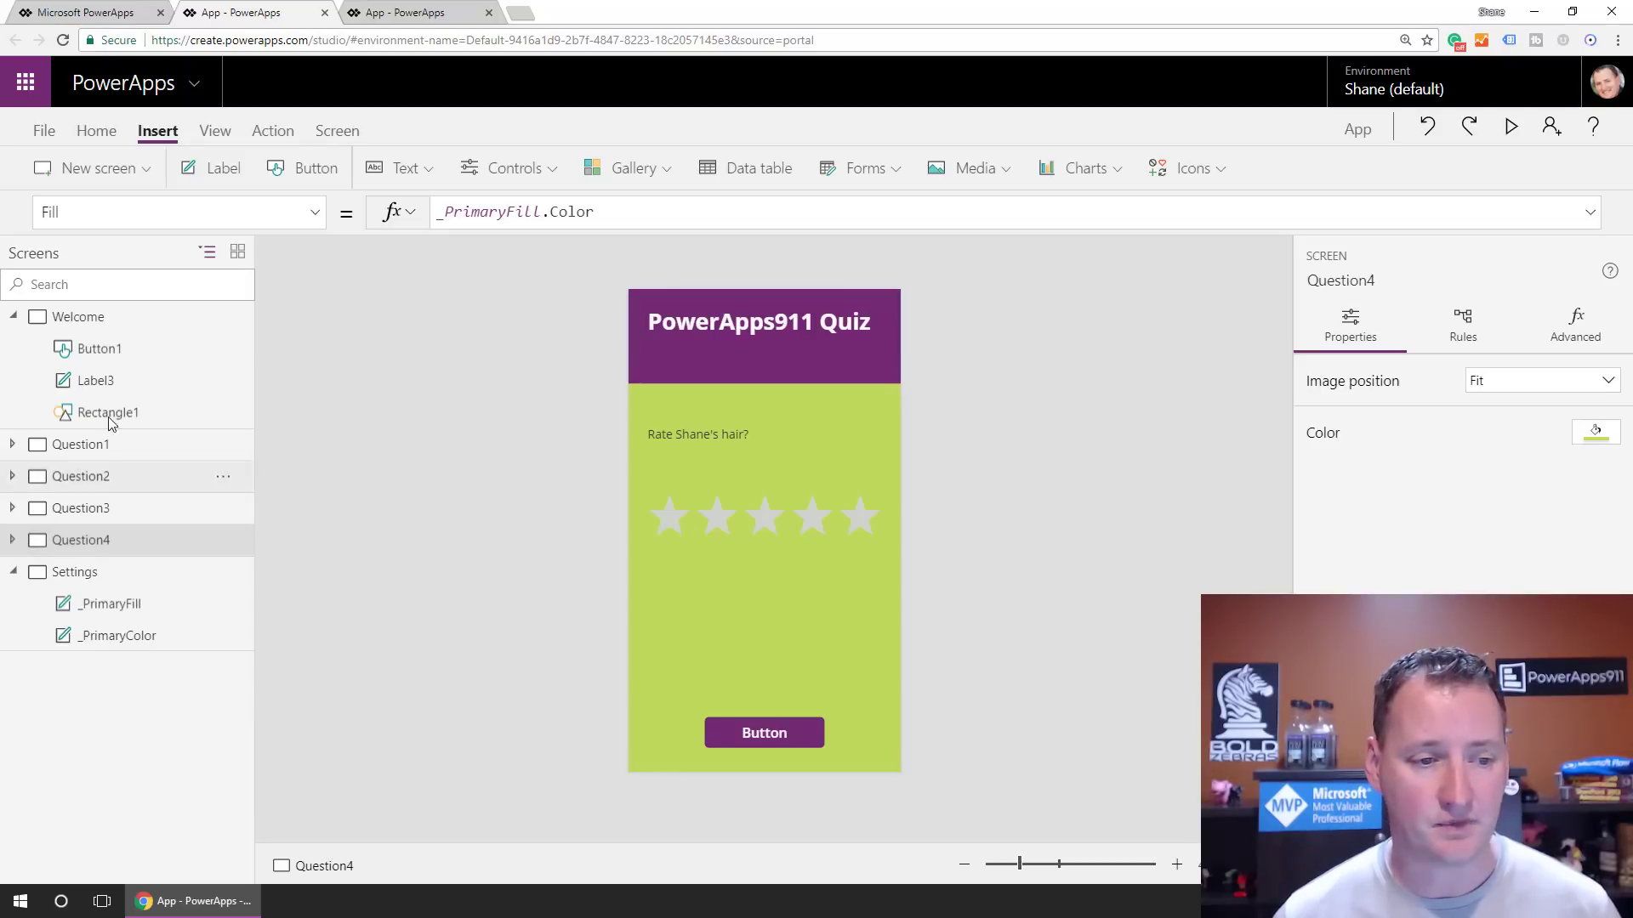
pyautogui.click(232, 322)
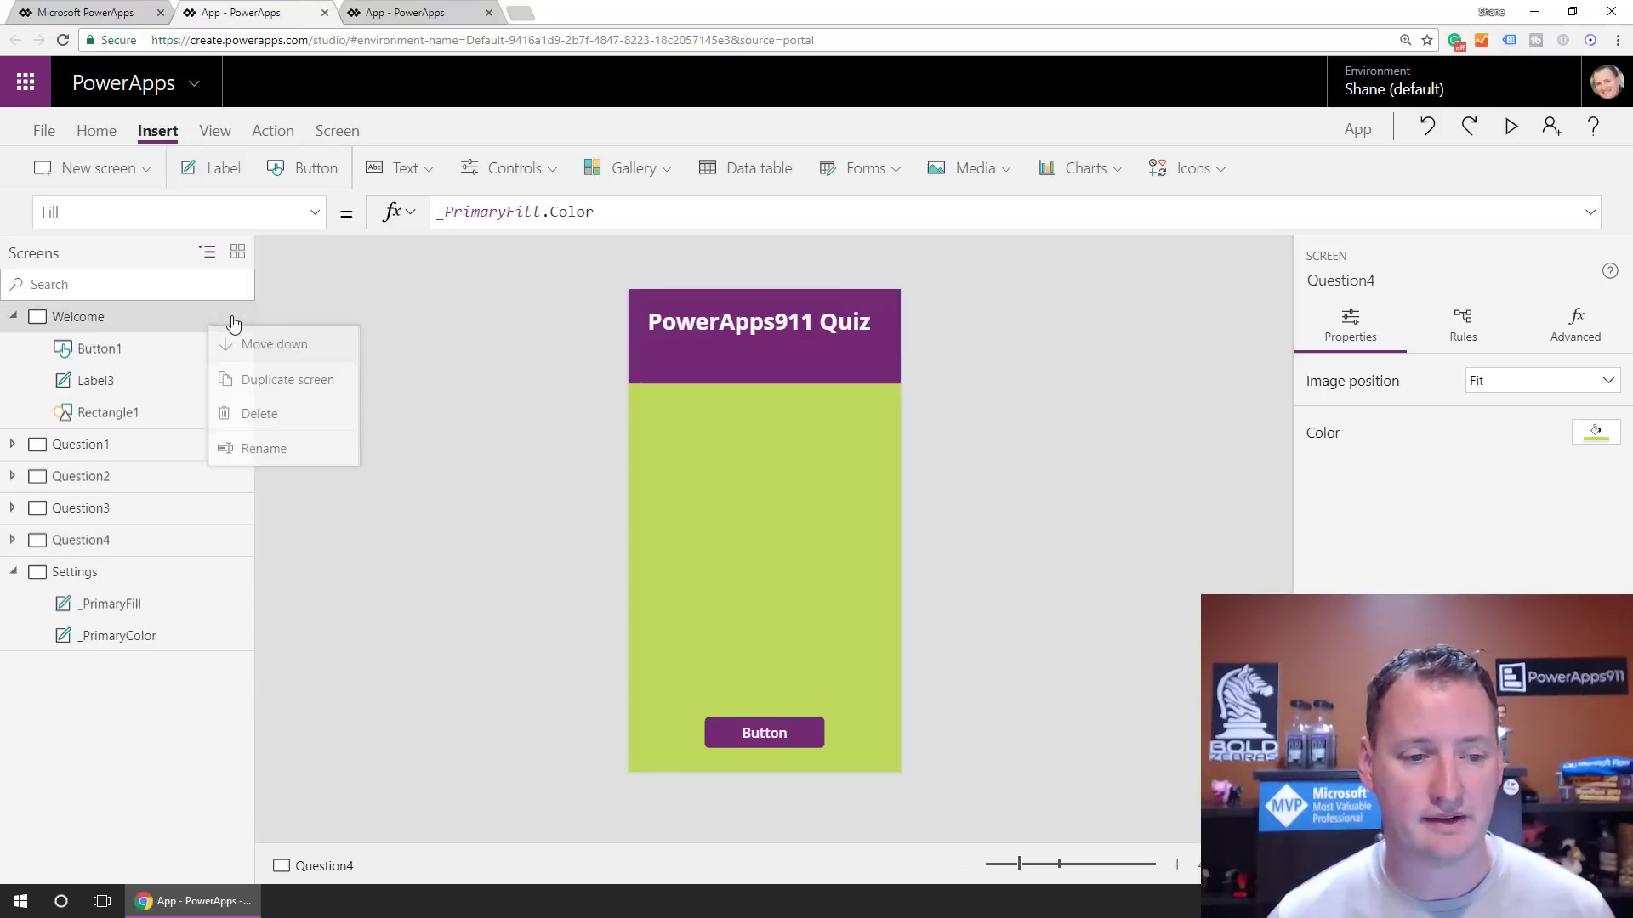
pyautogui.click(295, 385)
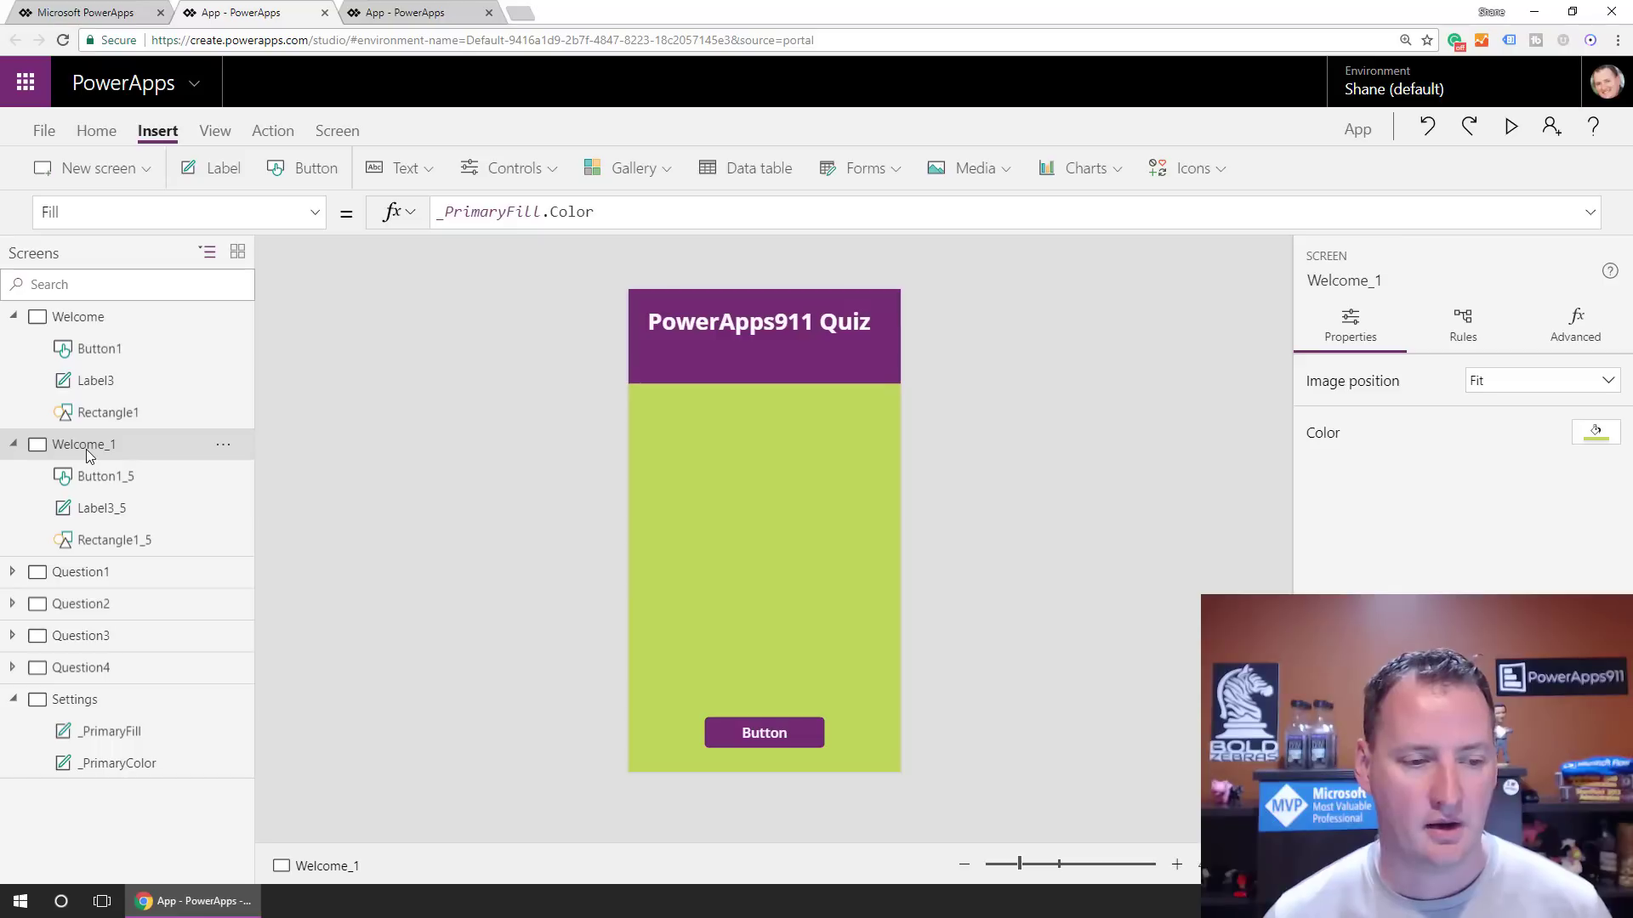
pyautogui.doubleClick(86, 448)
pyautogui.write('Finish')
pyautogui.press('Return')
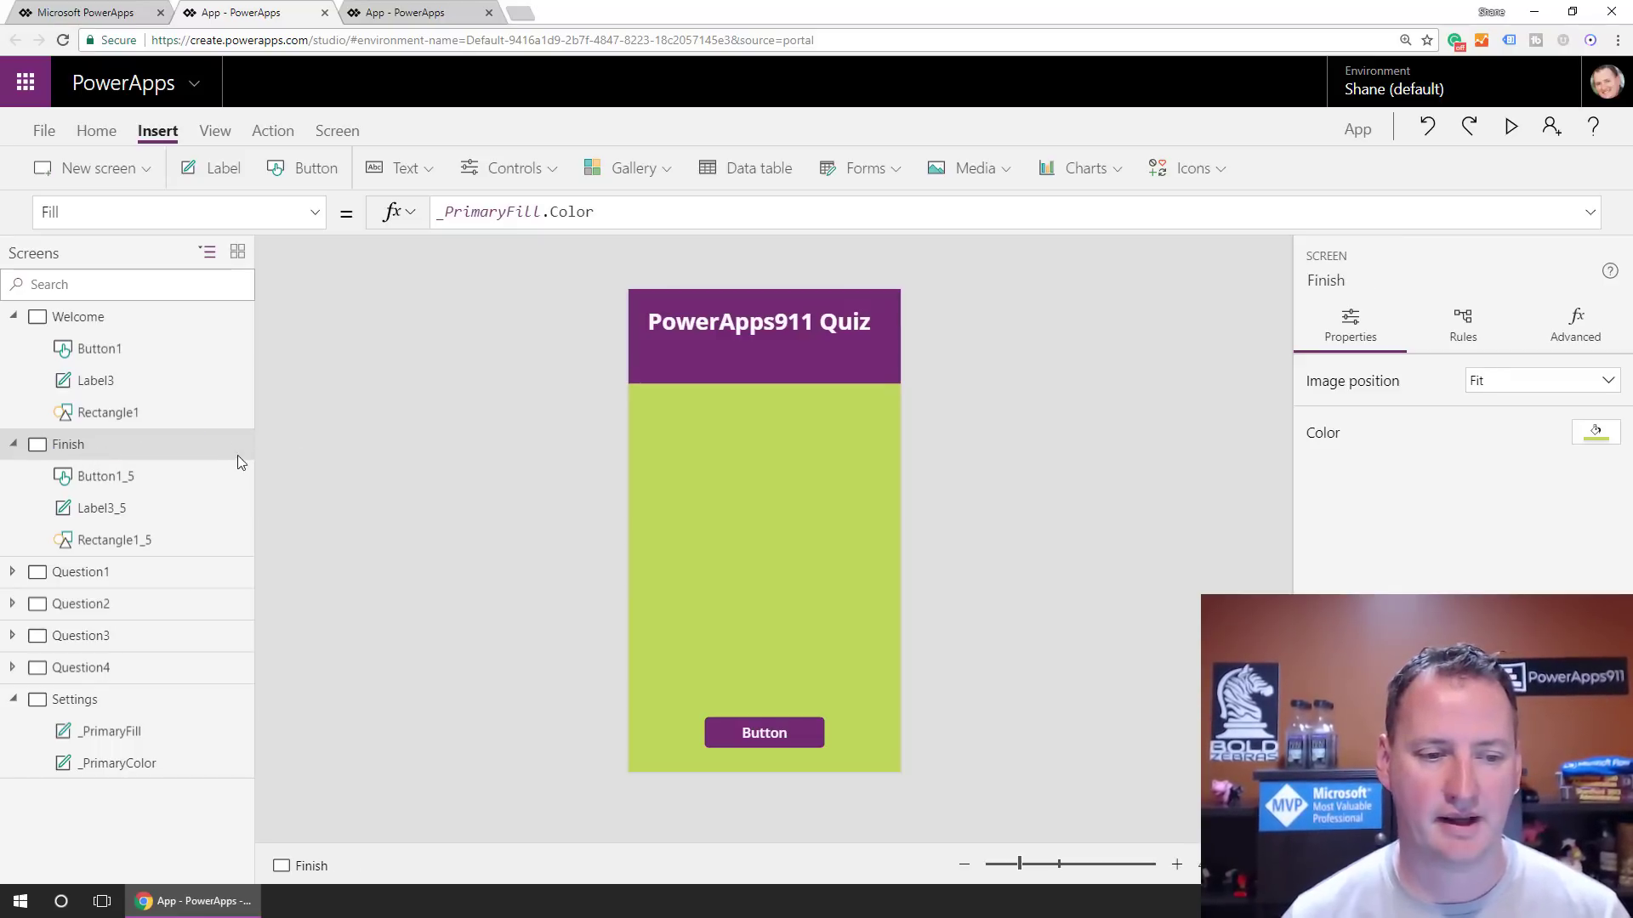
# Reorder the Finish screen to sit below Question4 and above Settings in the screen tree
pyautogui.click(223, 444)
pyautogui.click(230, 486)
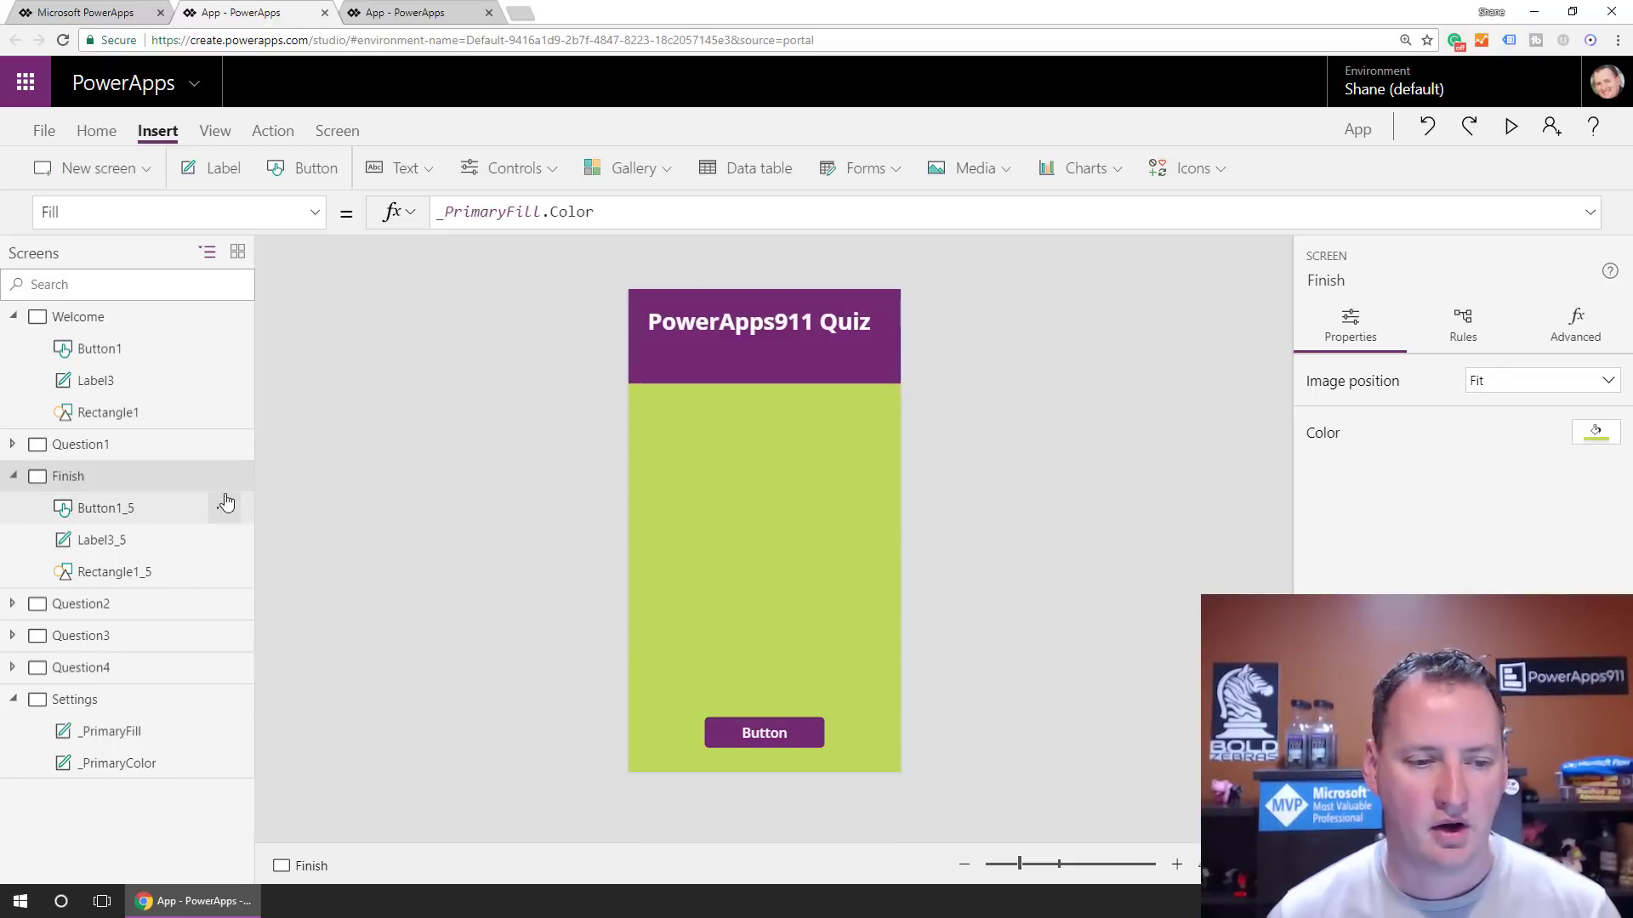
pyautogui.click(223, 477)
pyautogui.click(231, 545)
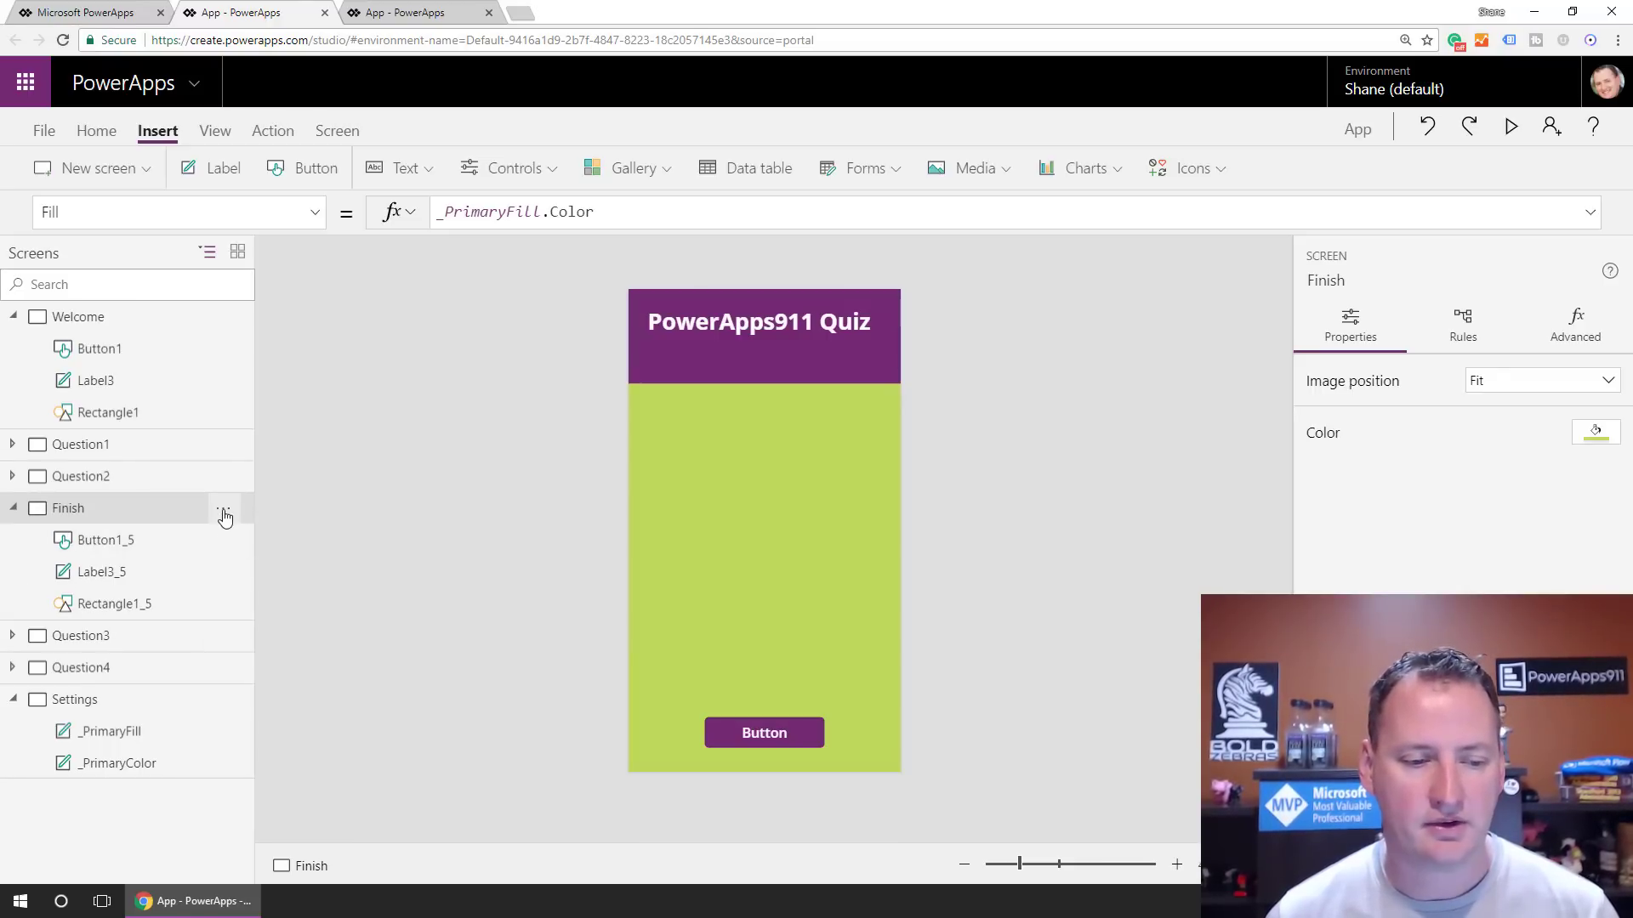
pyautogui.click(223, 510)
pyautogui.click(247, 577)
pyautogui.click(224, 540)
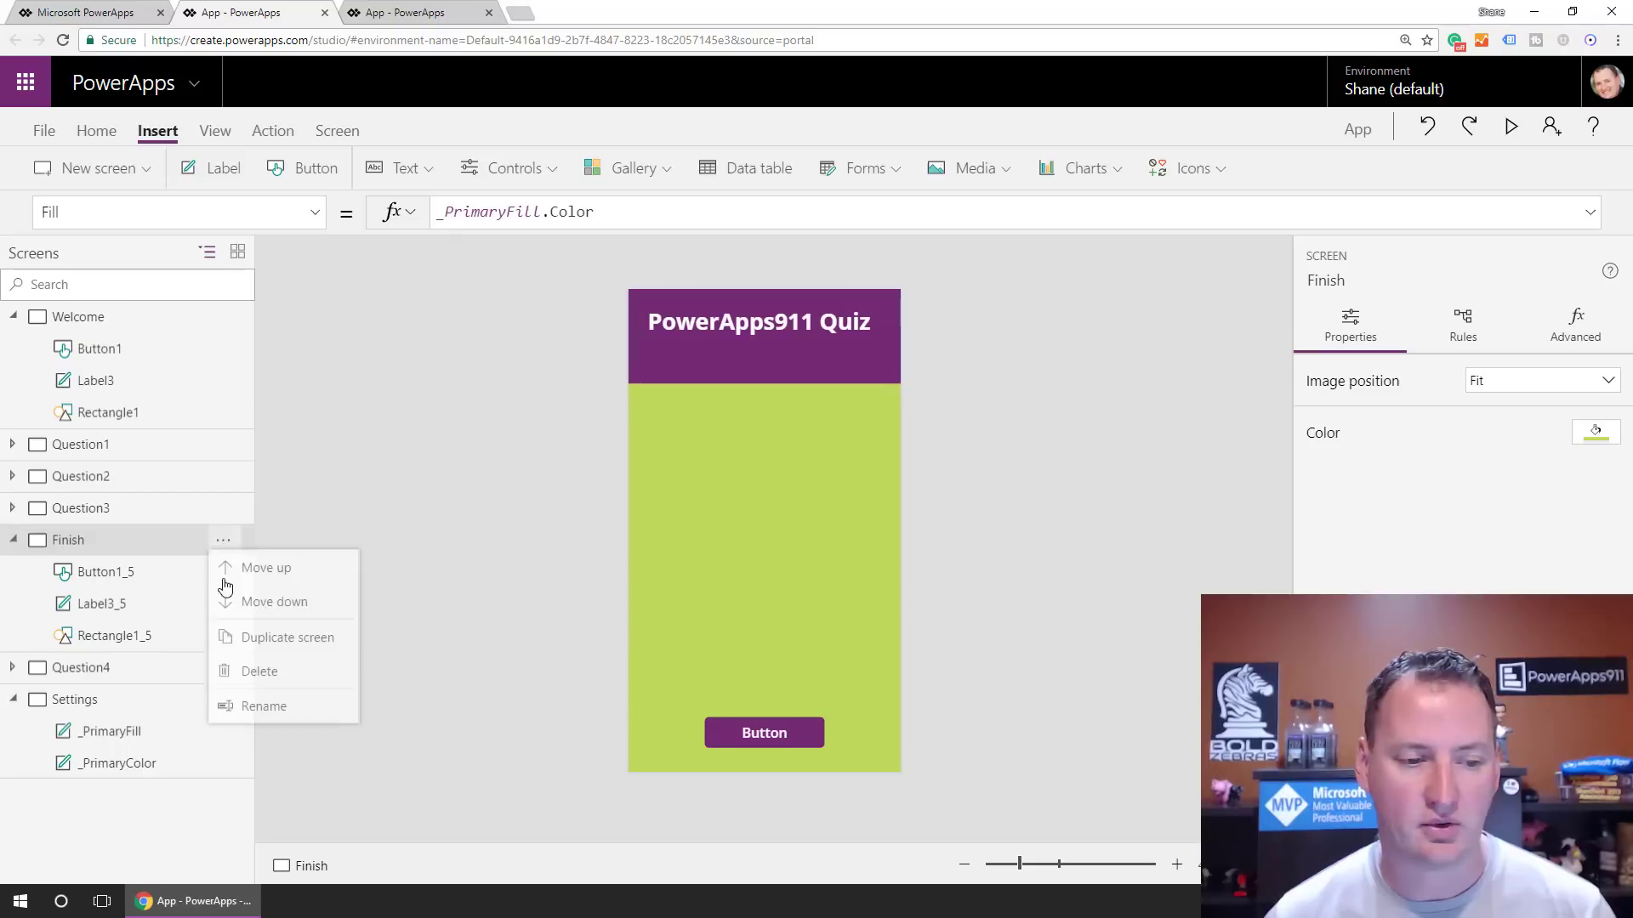
pyautogui.click(252, 614)
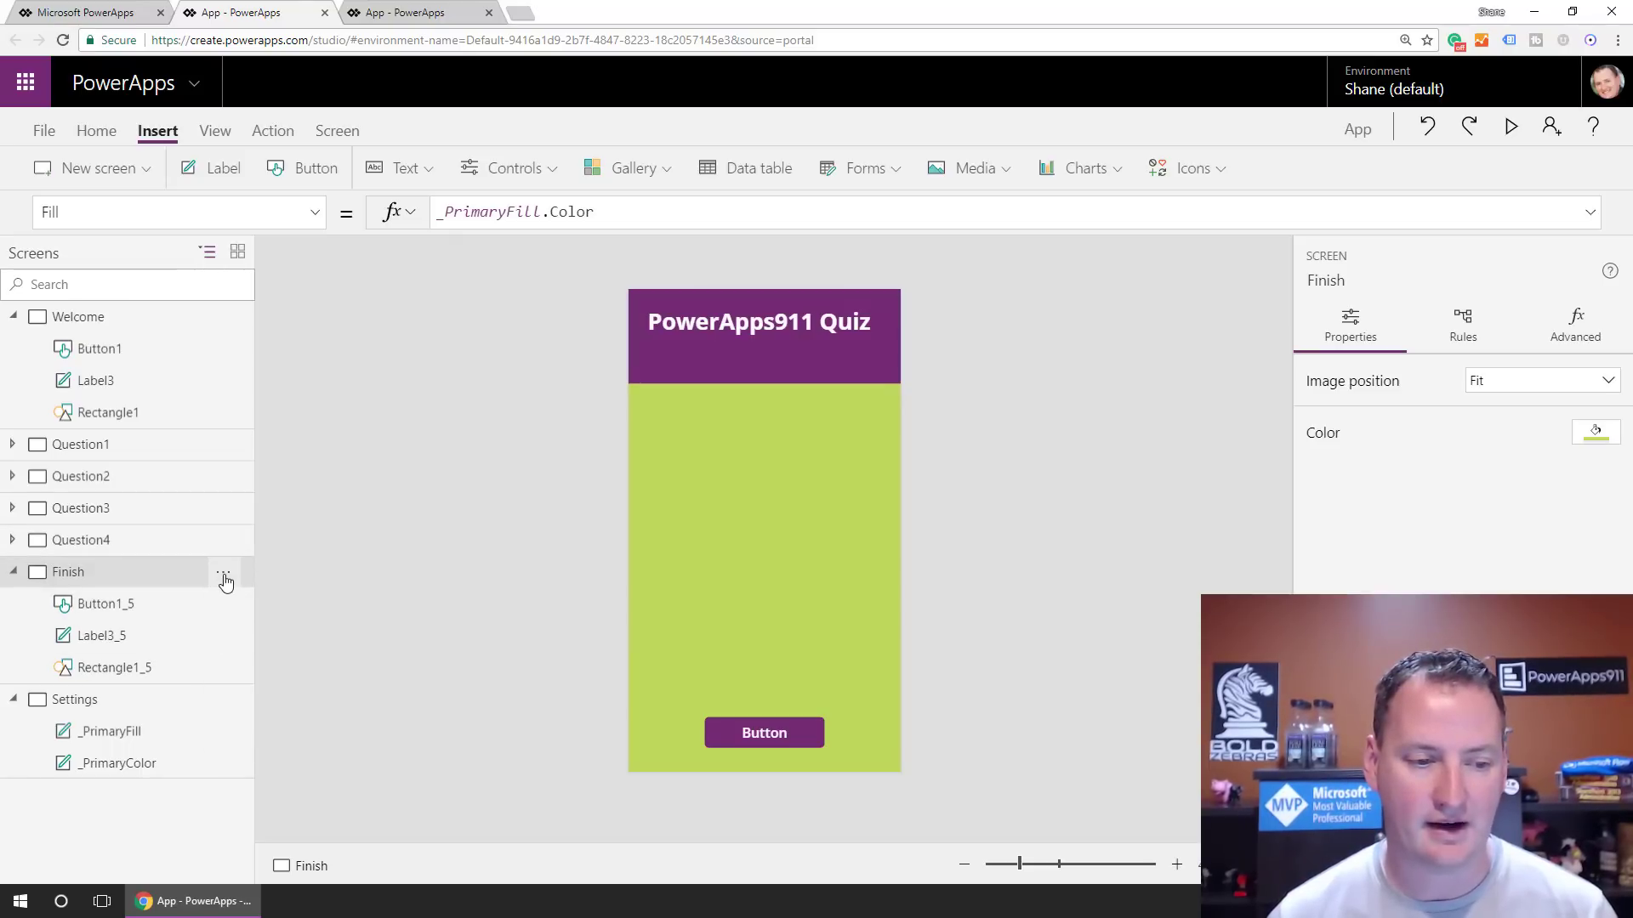
pyautogui.click(223, 580)
pyautogui.click(287, 568)
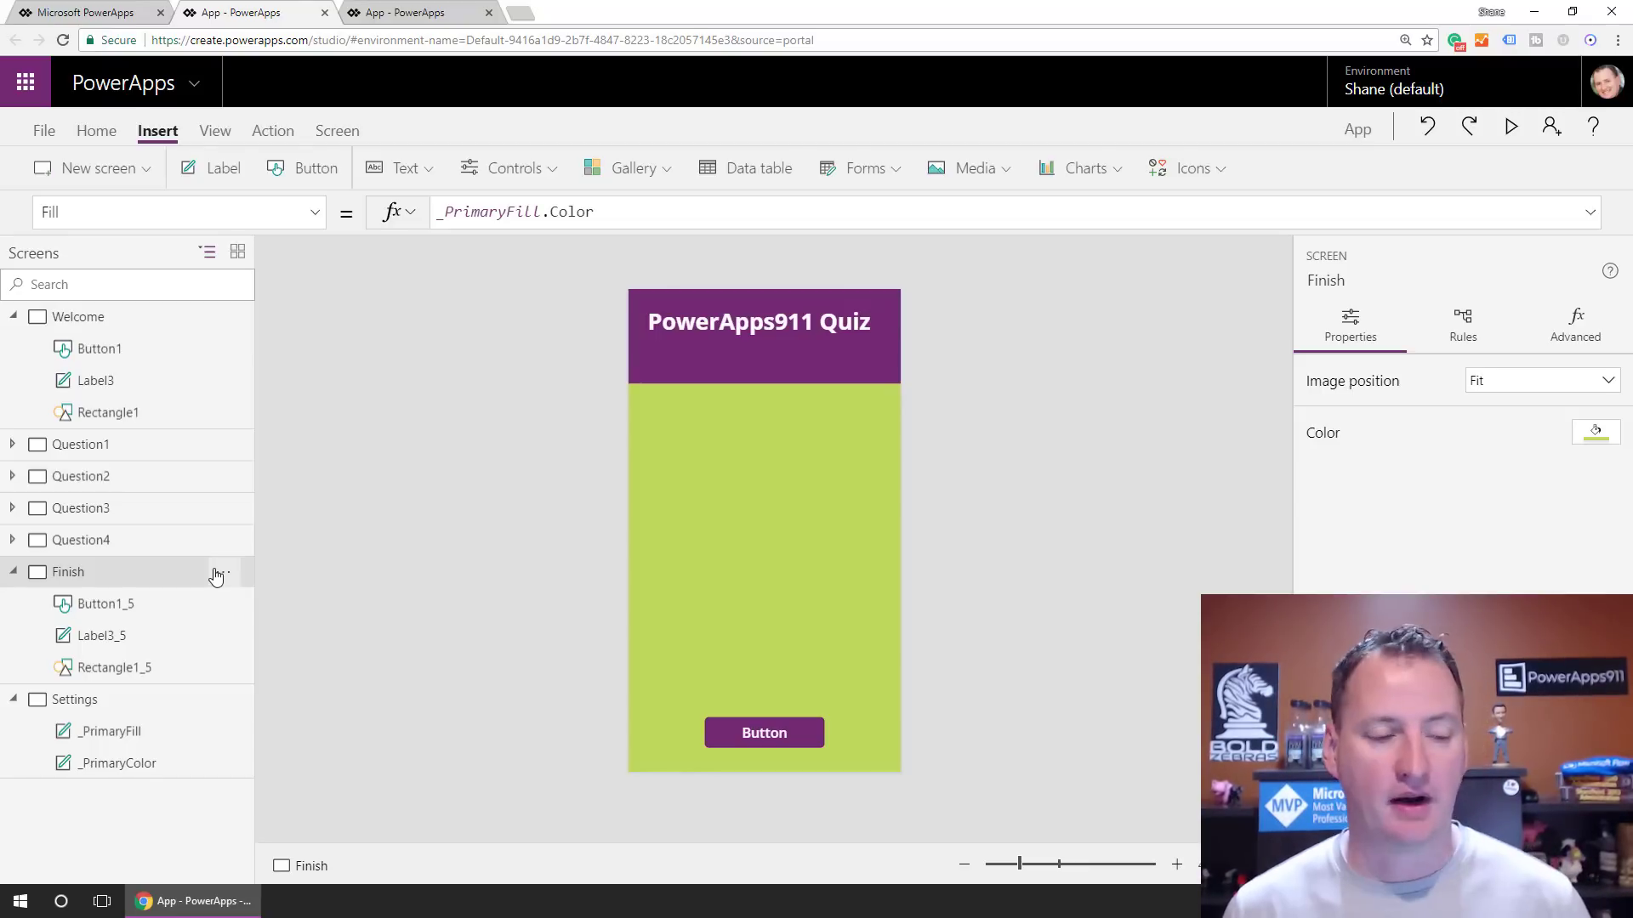
pyautogui.moveTo(206, 575)
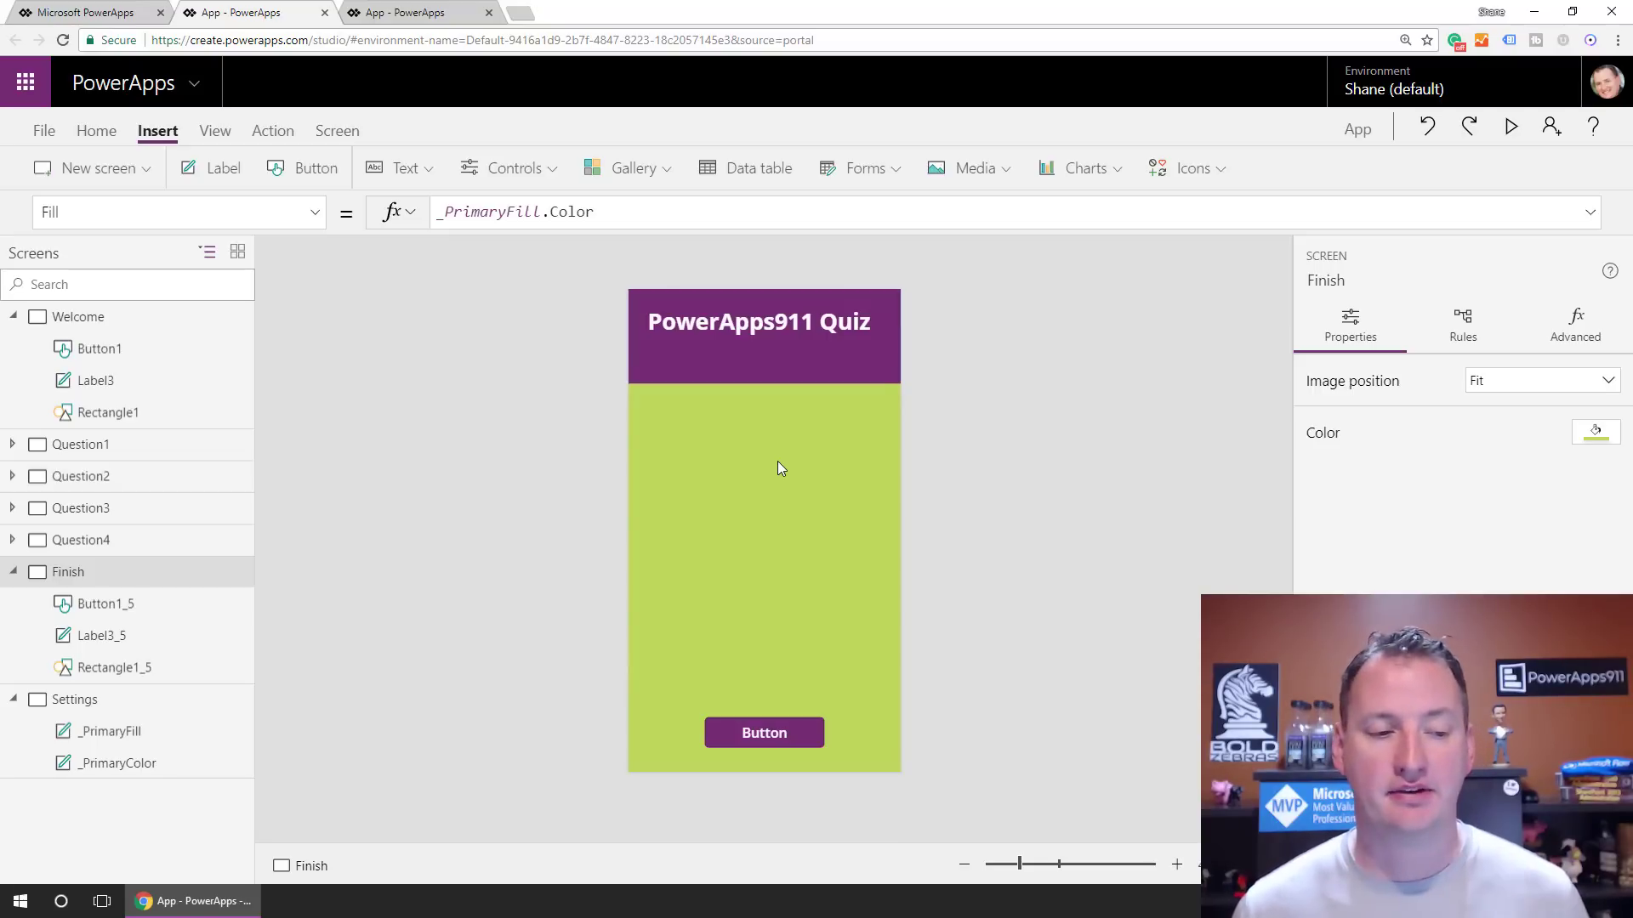
# Set the OnSelect property of the Welcome screen's button to Navigate(Question1,ScreenTransition.Cover)
pyautogui.click(136, 317)
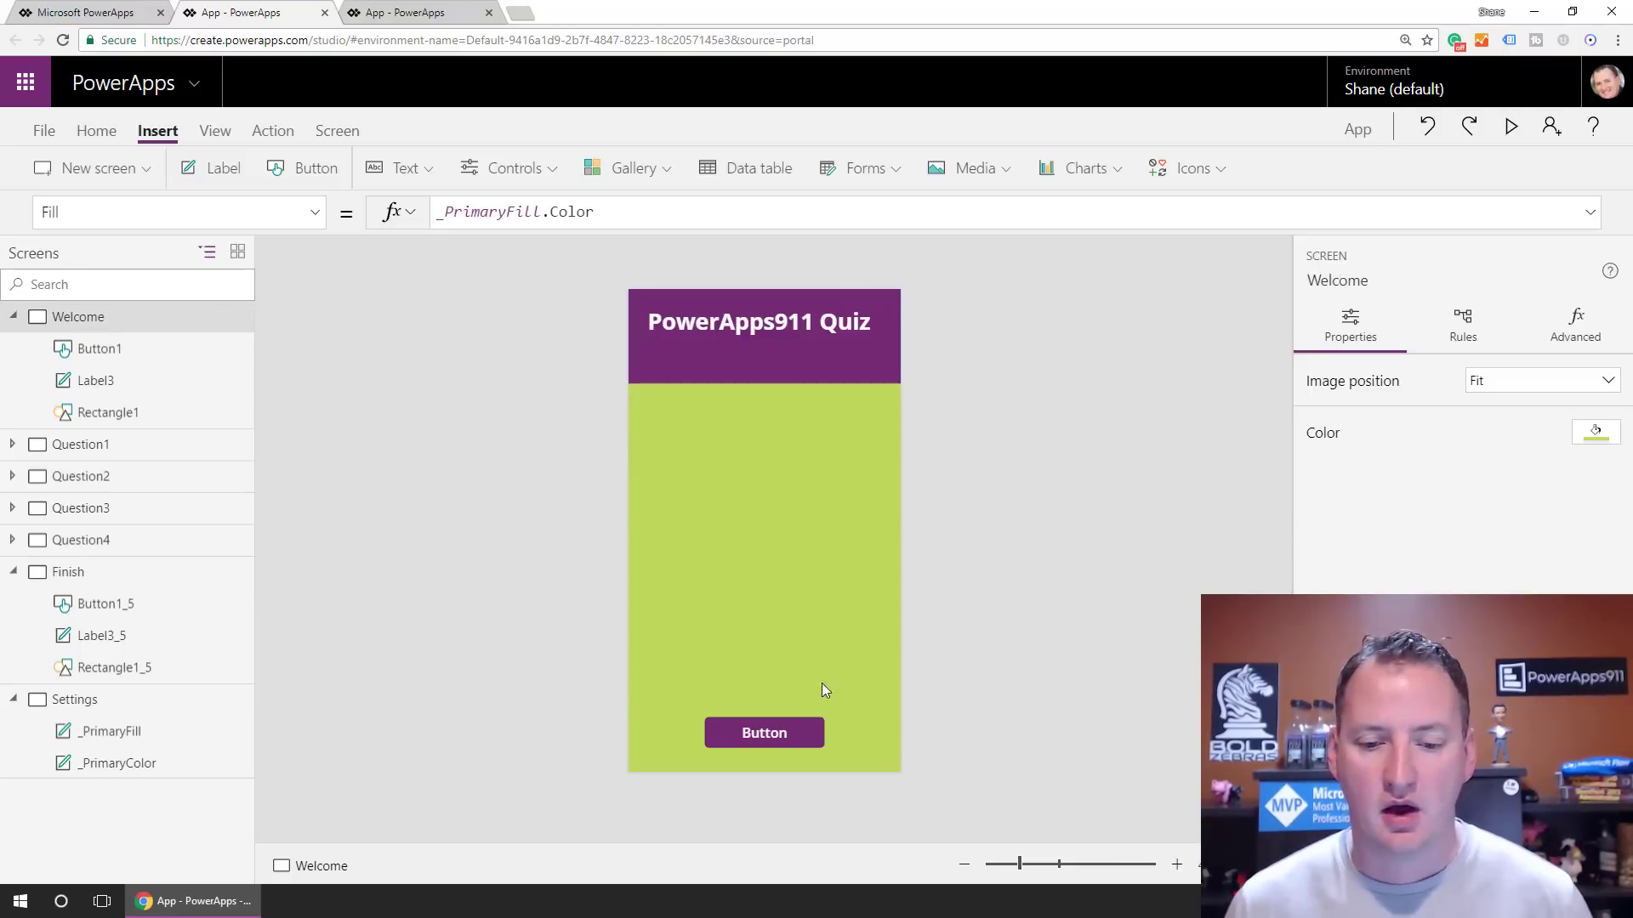
pyautogui.click(793, 735)
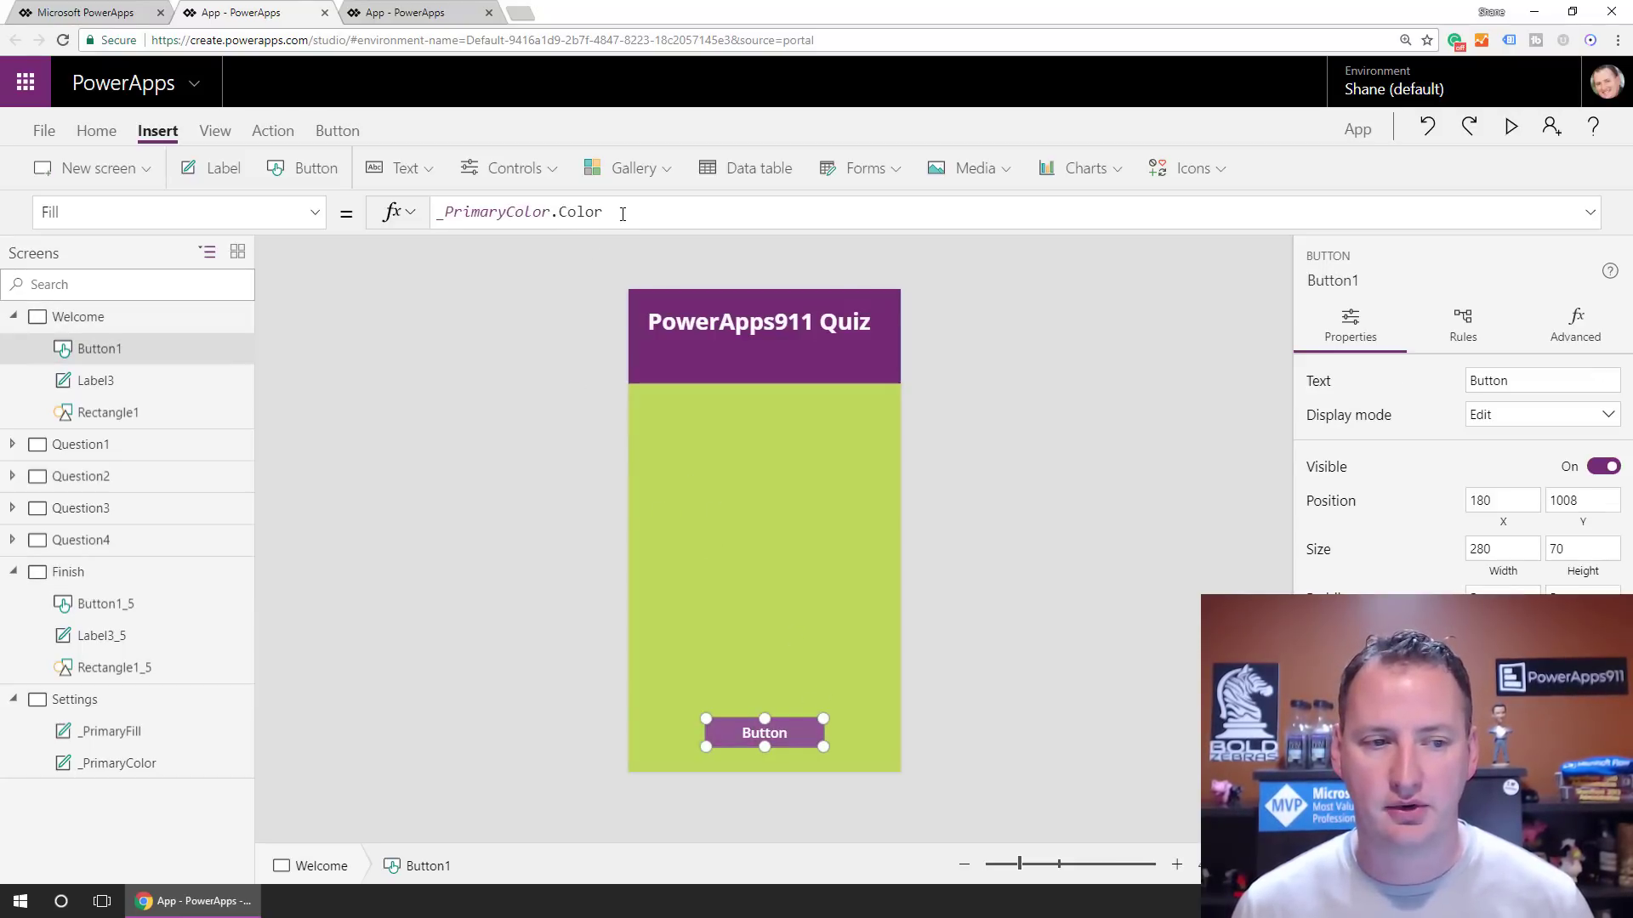
pyautogui.click(315, 212)
pyautogui.scroll(-5, 182, 549)
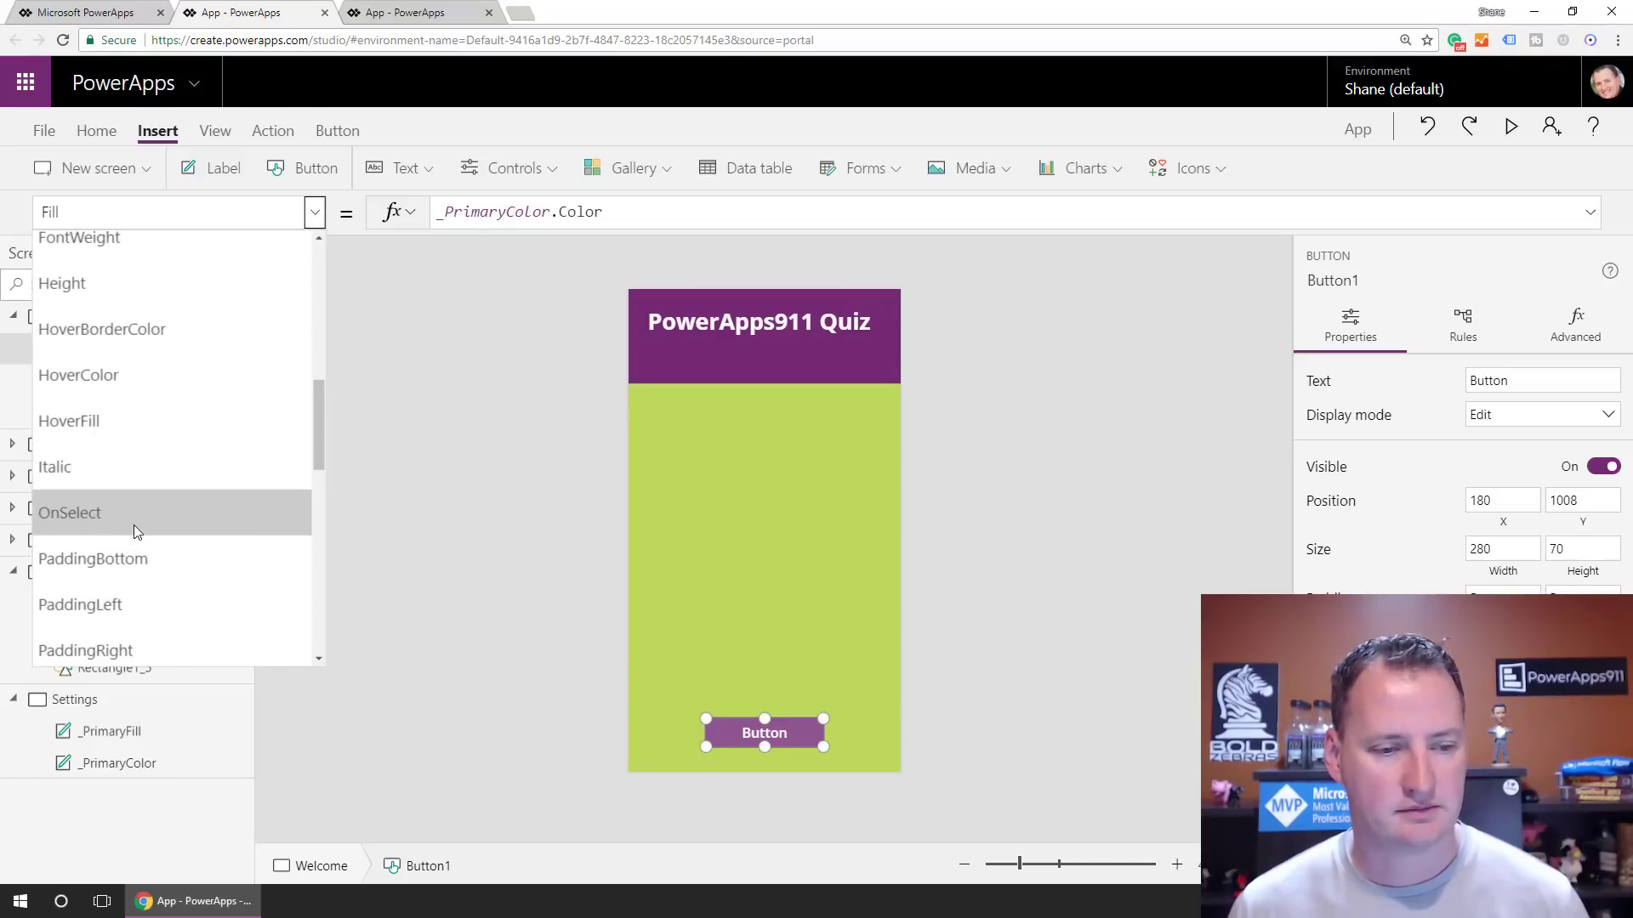
pyautogui.click(134, 525)
pyautogui.doubleClick(544, 216)
pyautogui.write('Navigate(')
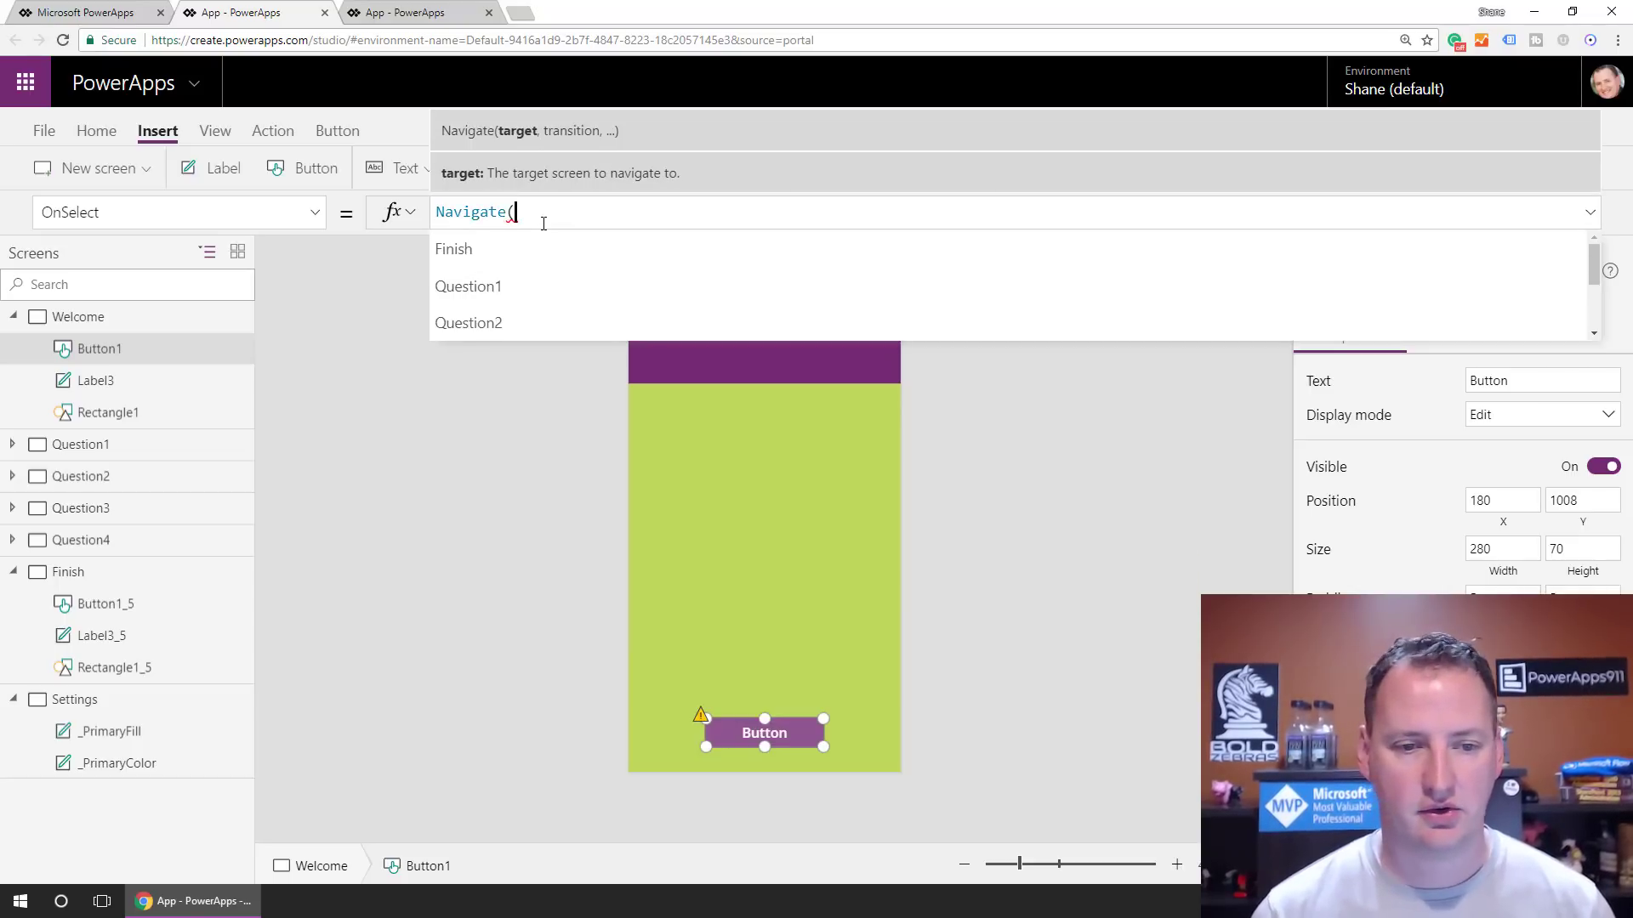
pyautogui.write('Question1,')
pyautogui.press('Down')
pyautogui.press('Tab')
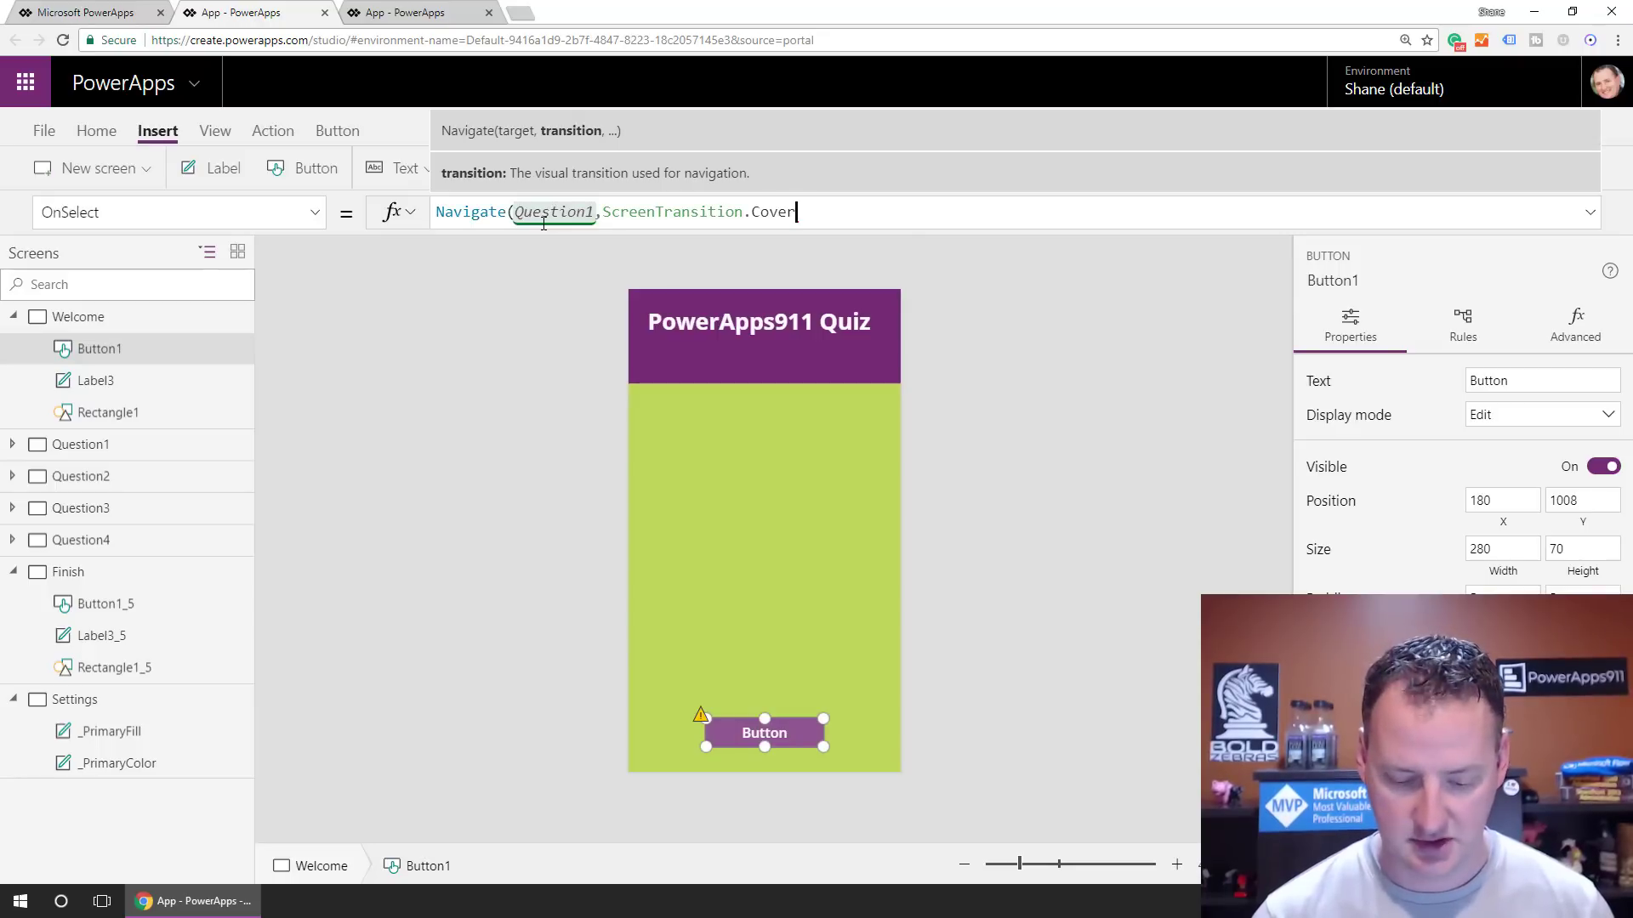
pyautogui.write(')')
pyautogui.click(864, 517)
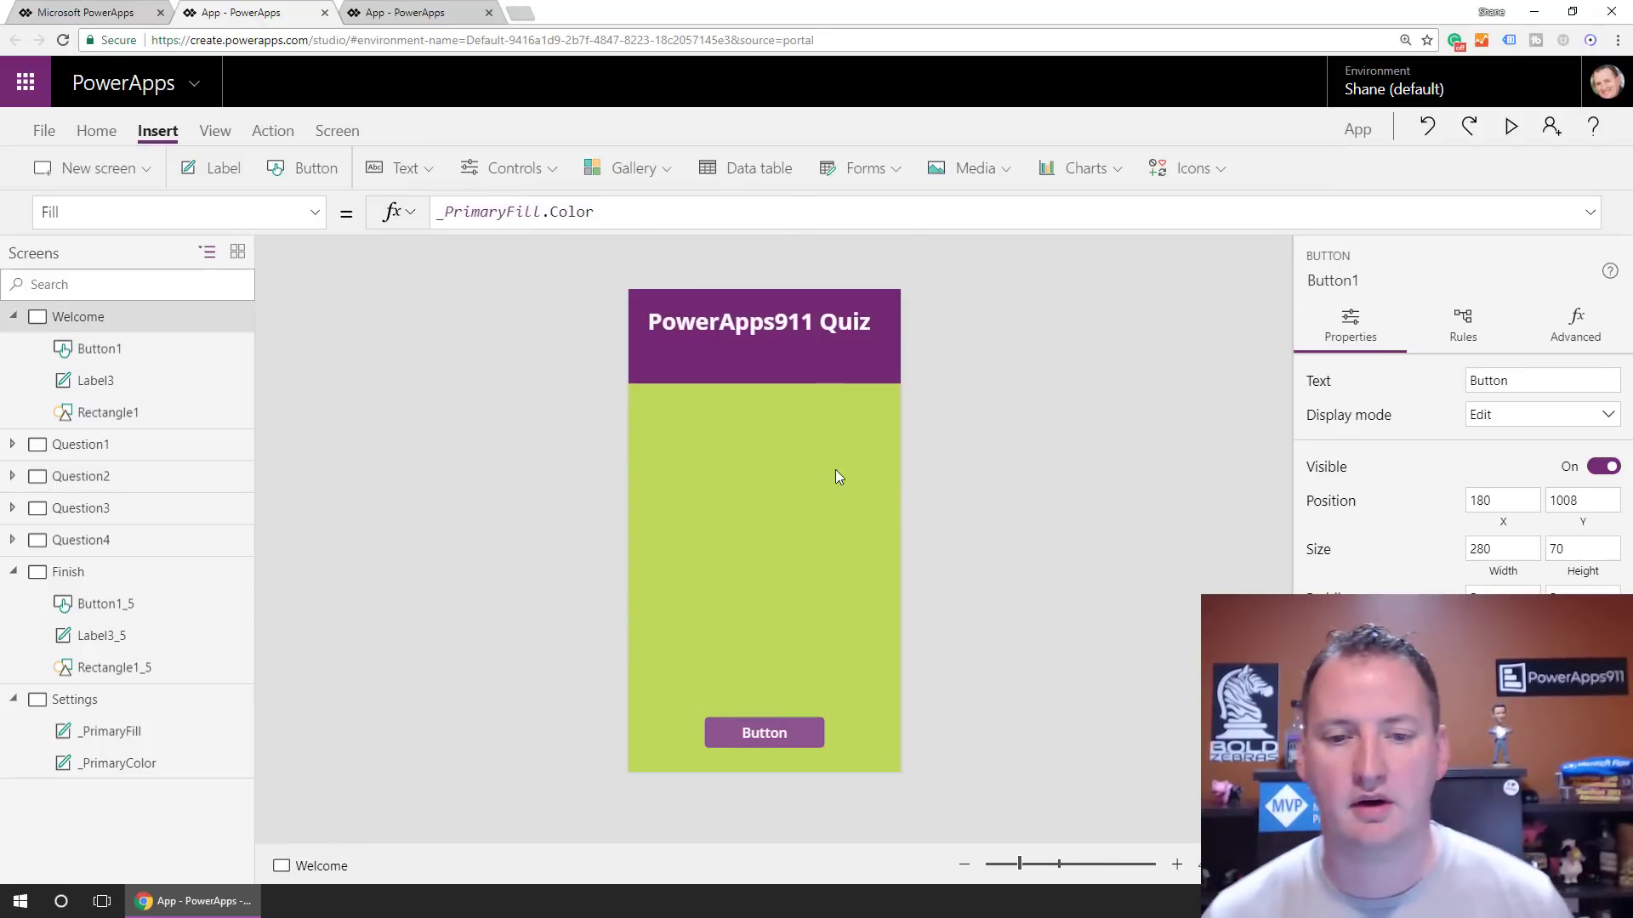
# Add a label below the Welcome screen's header with the text "Welcome to our quiz. get a good score."
pyautogui.click(405, 166)
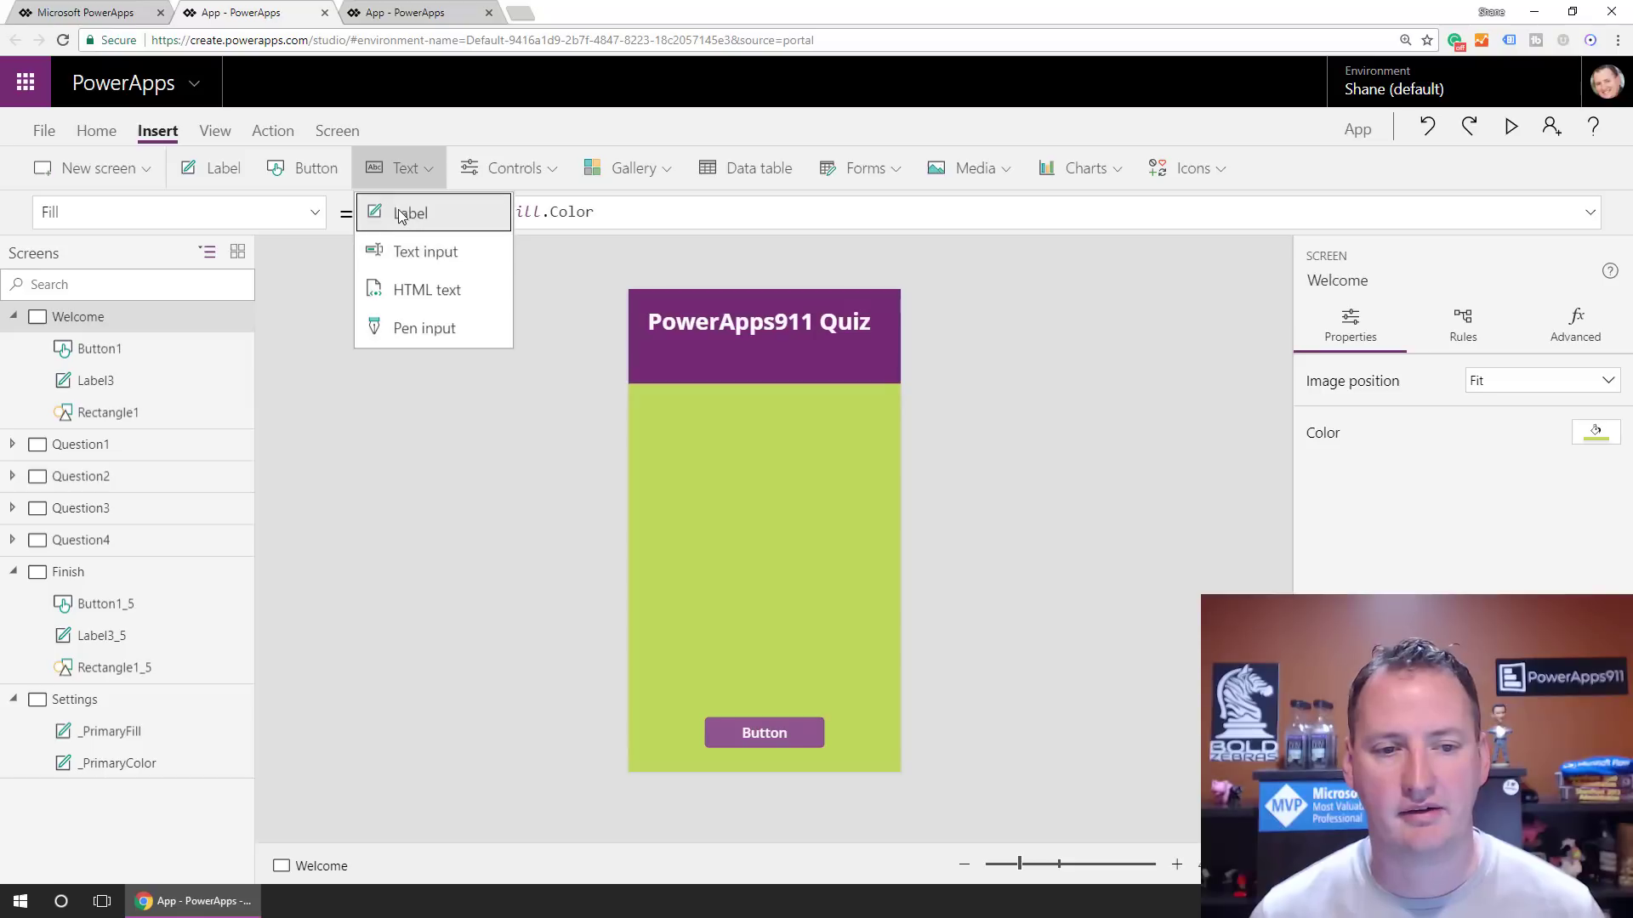
pyautogui.click(401, 211)
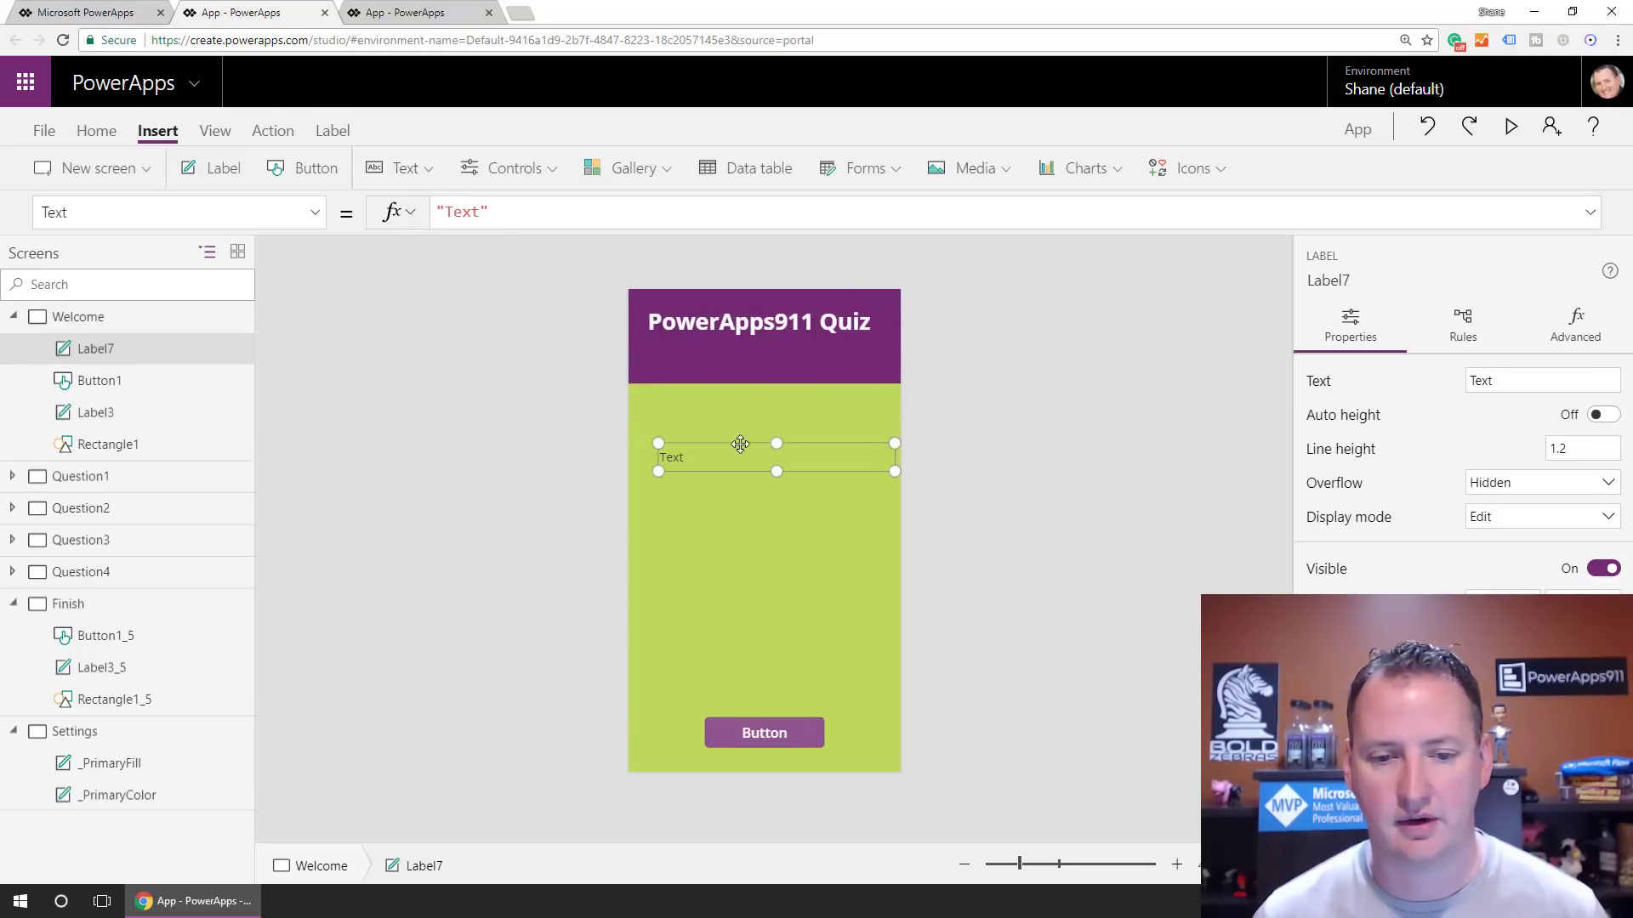
pyautogui.doubleClick(714, 461)
pyautogui.write('We')
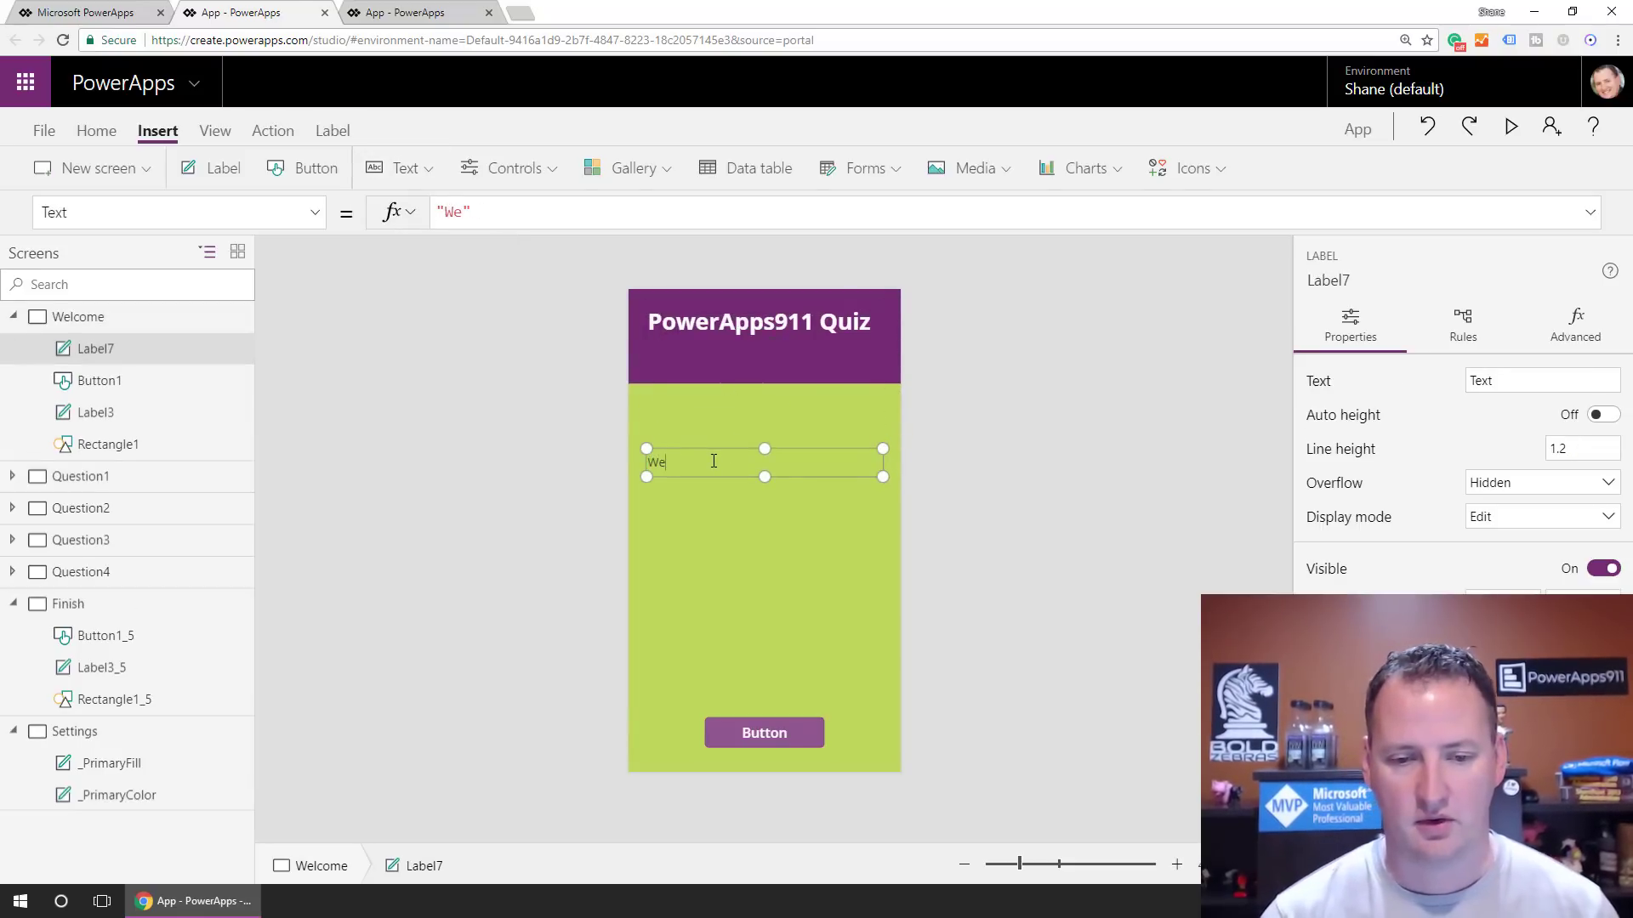
pyautogui.write('lcome to our ')
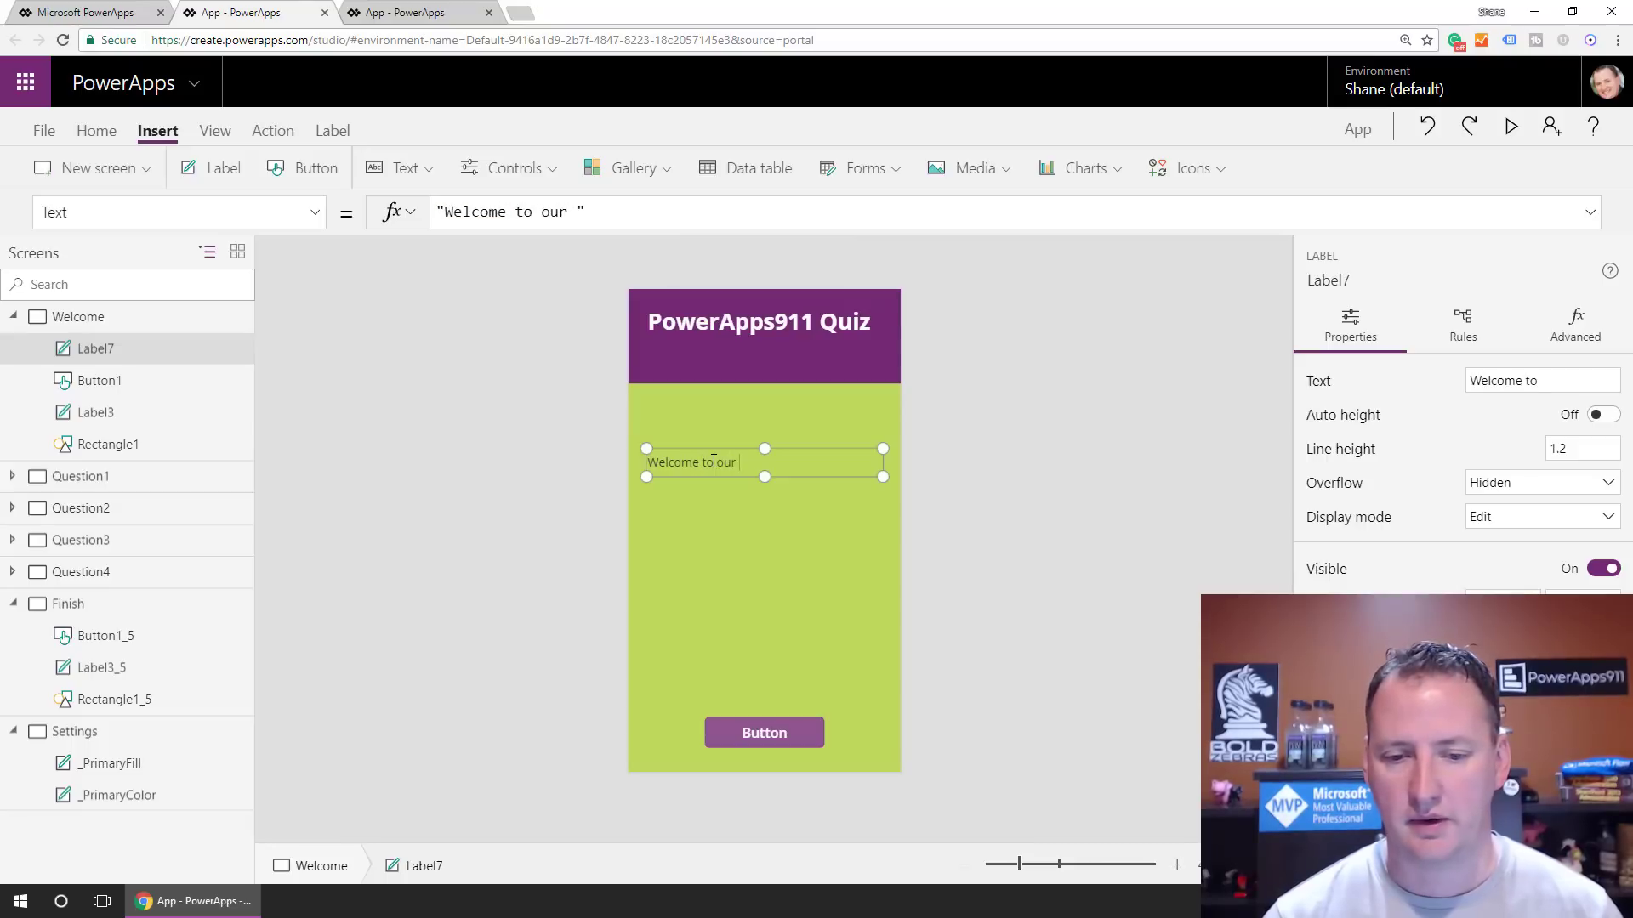
pyautogui.write('quiz. get a')
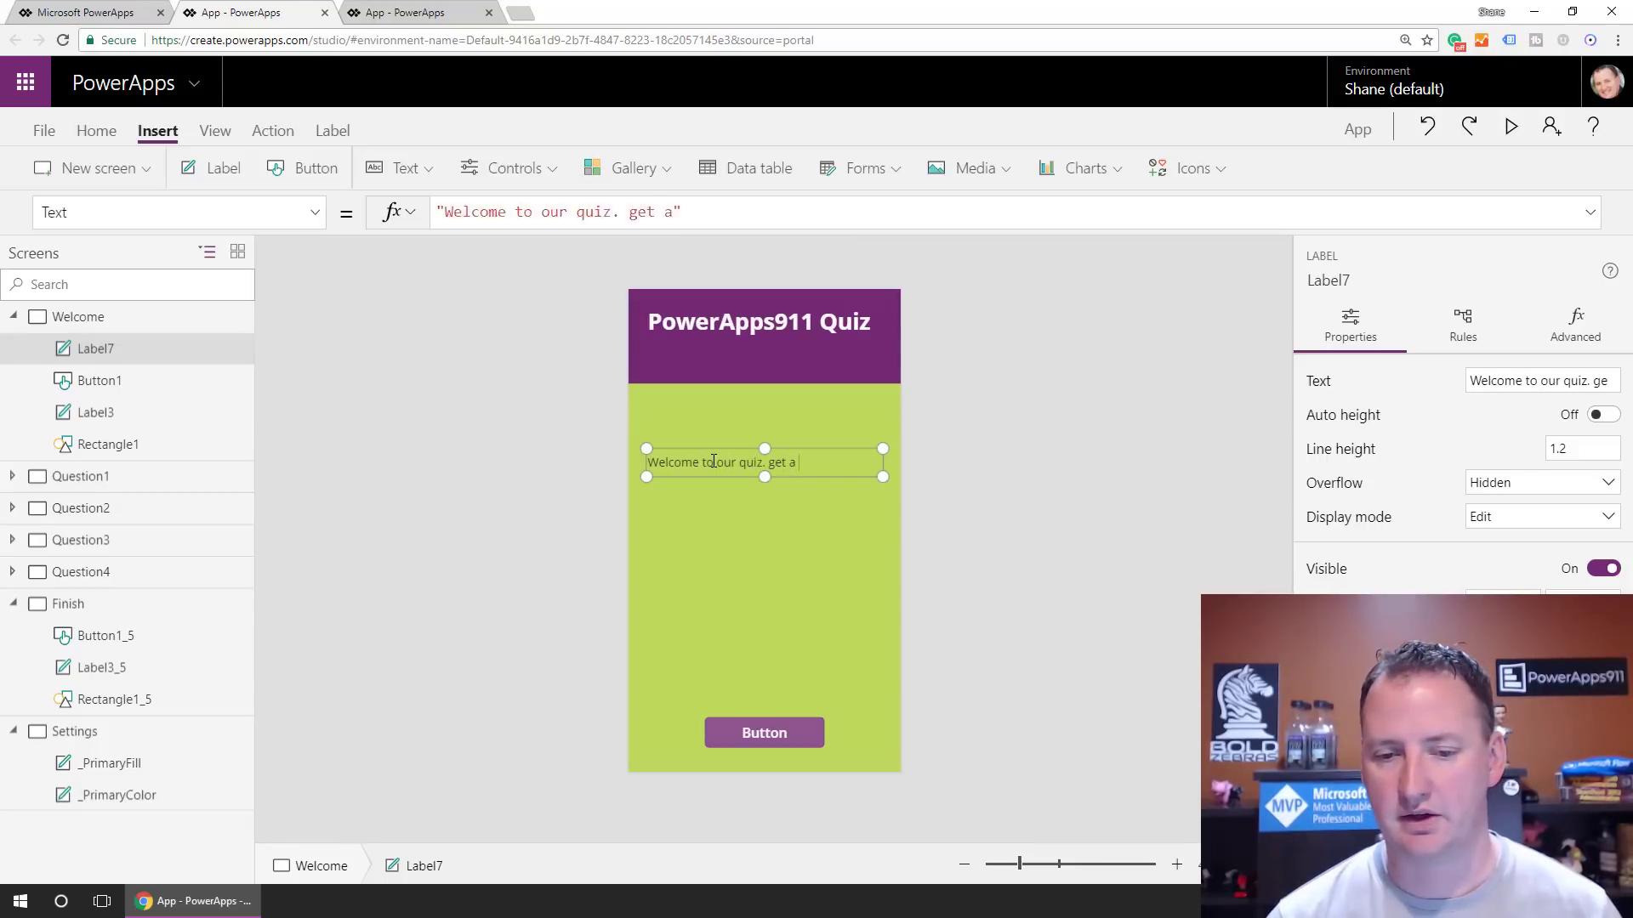
pyautogui.write(' good score.')
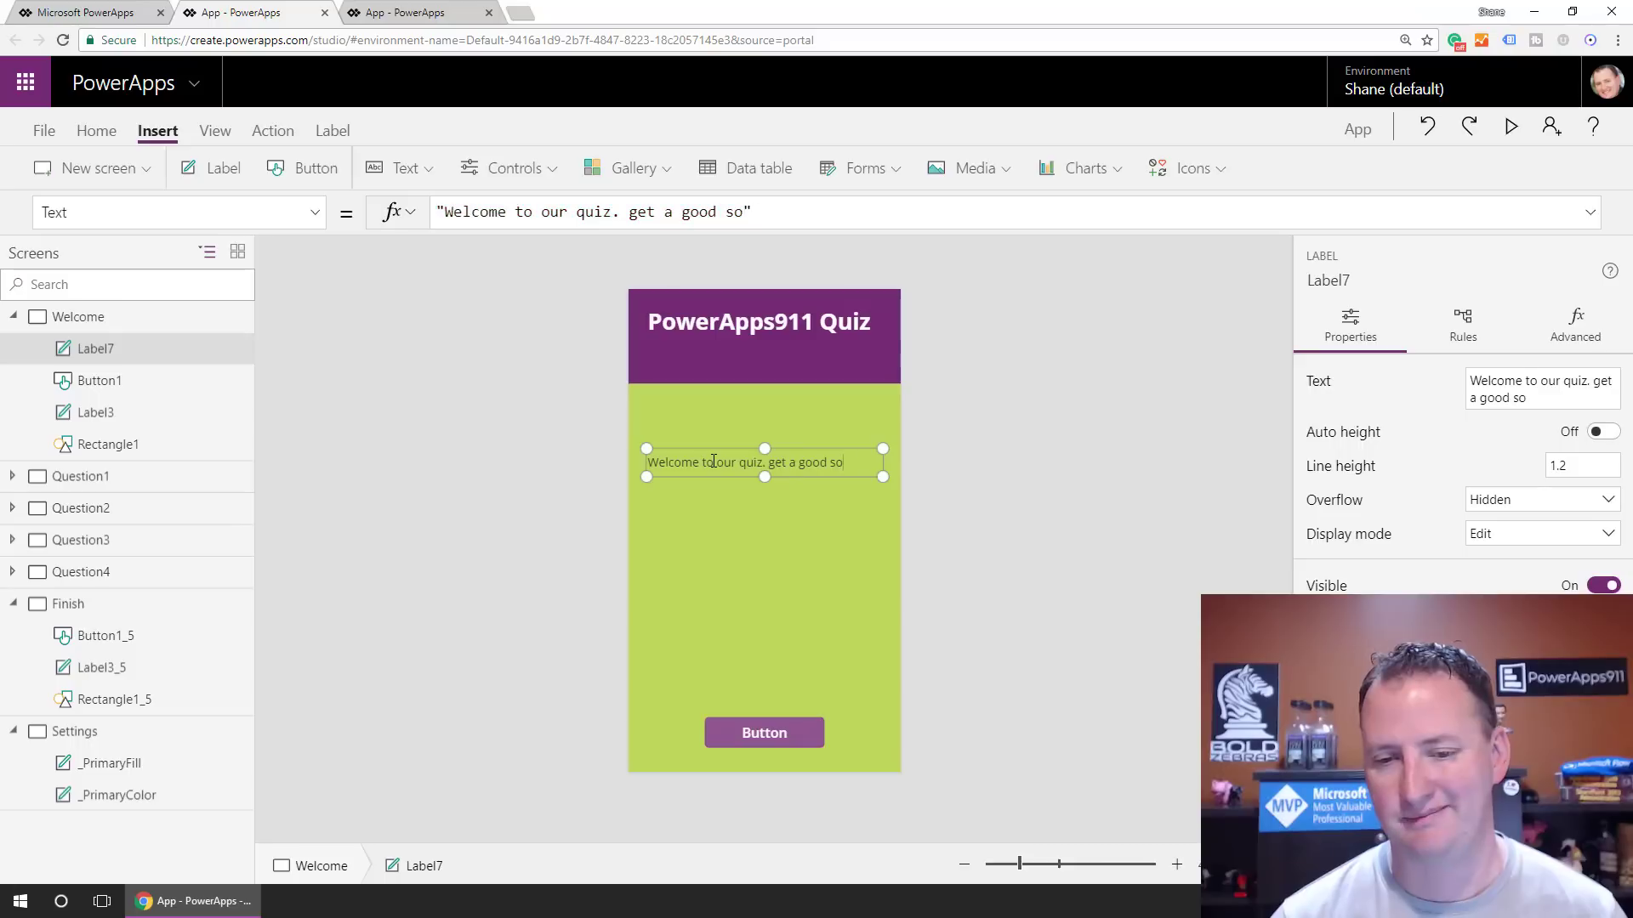
pyautogui.click(809, 626)
# Change the Welcome screen's button text to "Start" and open the Question1 screen
pyautogui.doubleClick(761, 736)
pyautogui.write('Start')
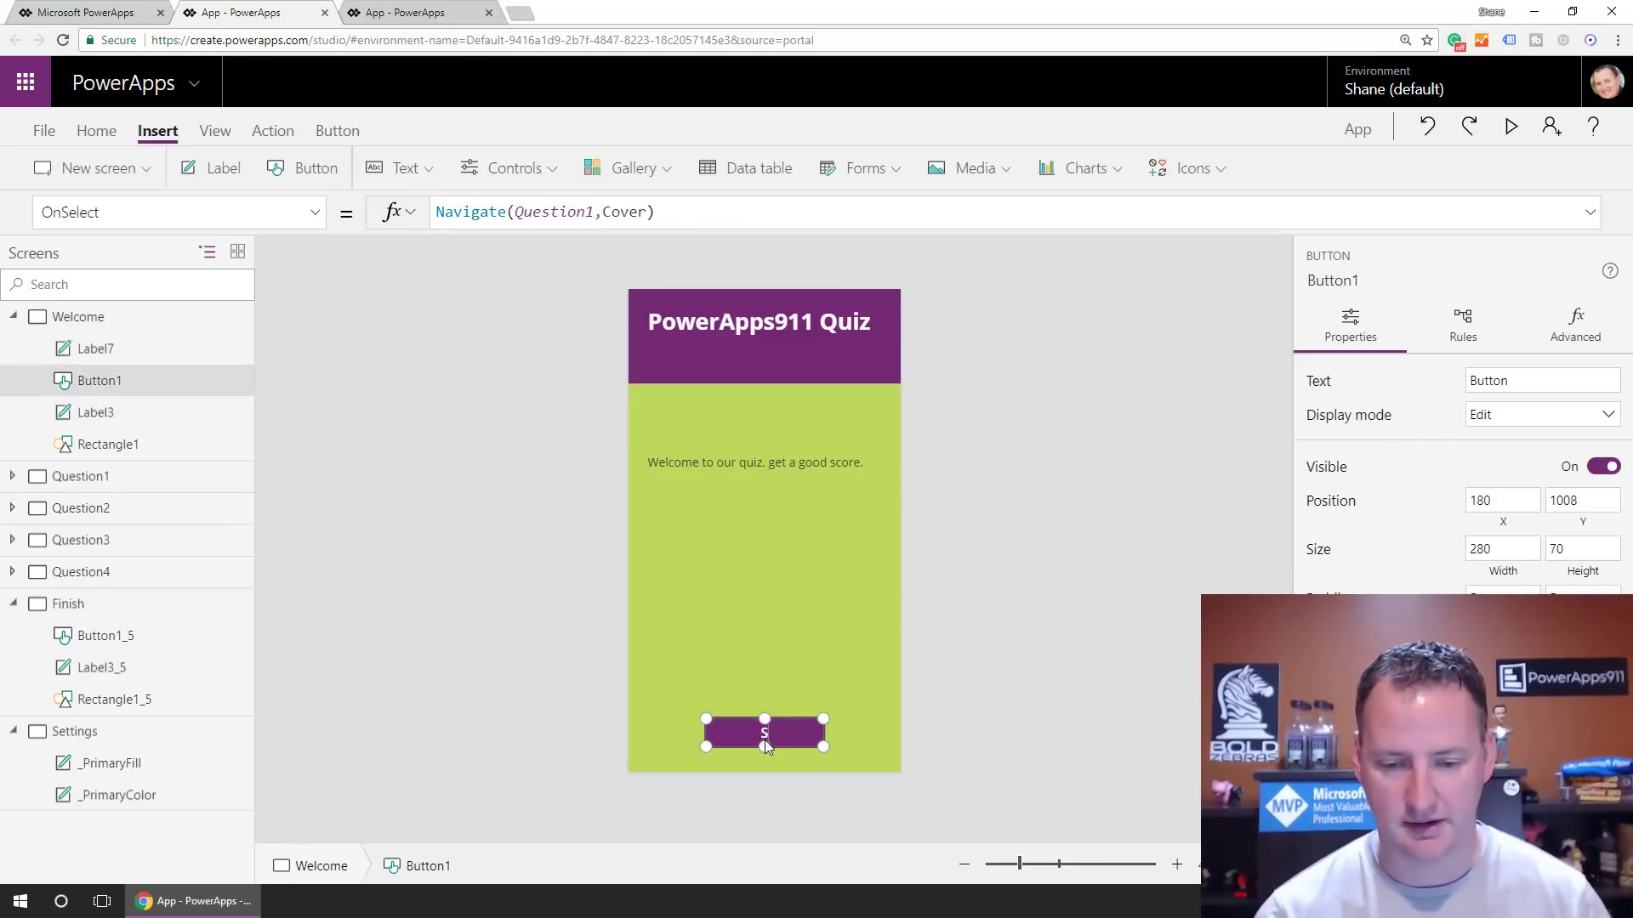
pyautogui.click(813, 629)
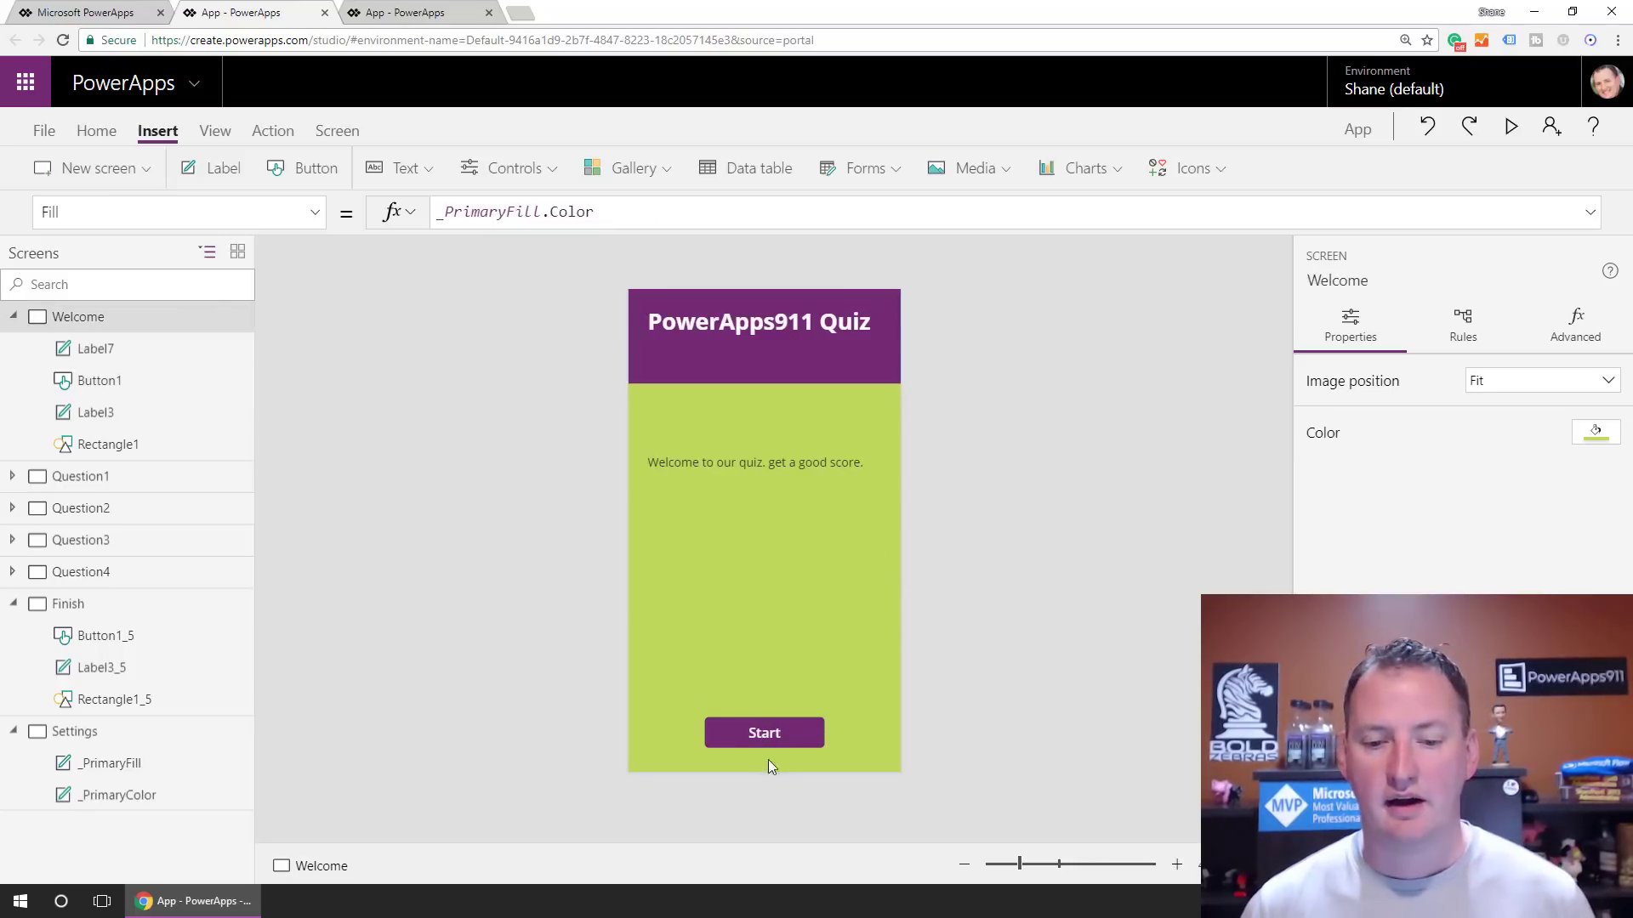
pyautogui.click(787, 733)
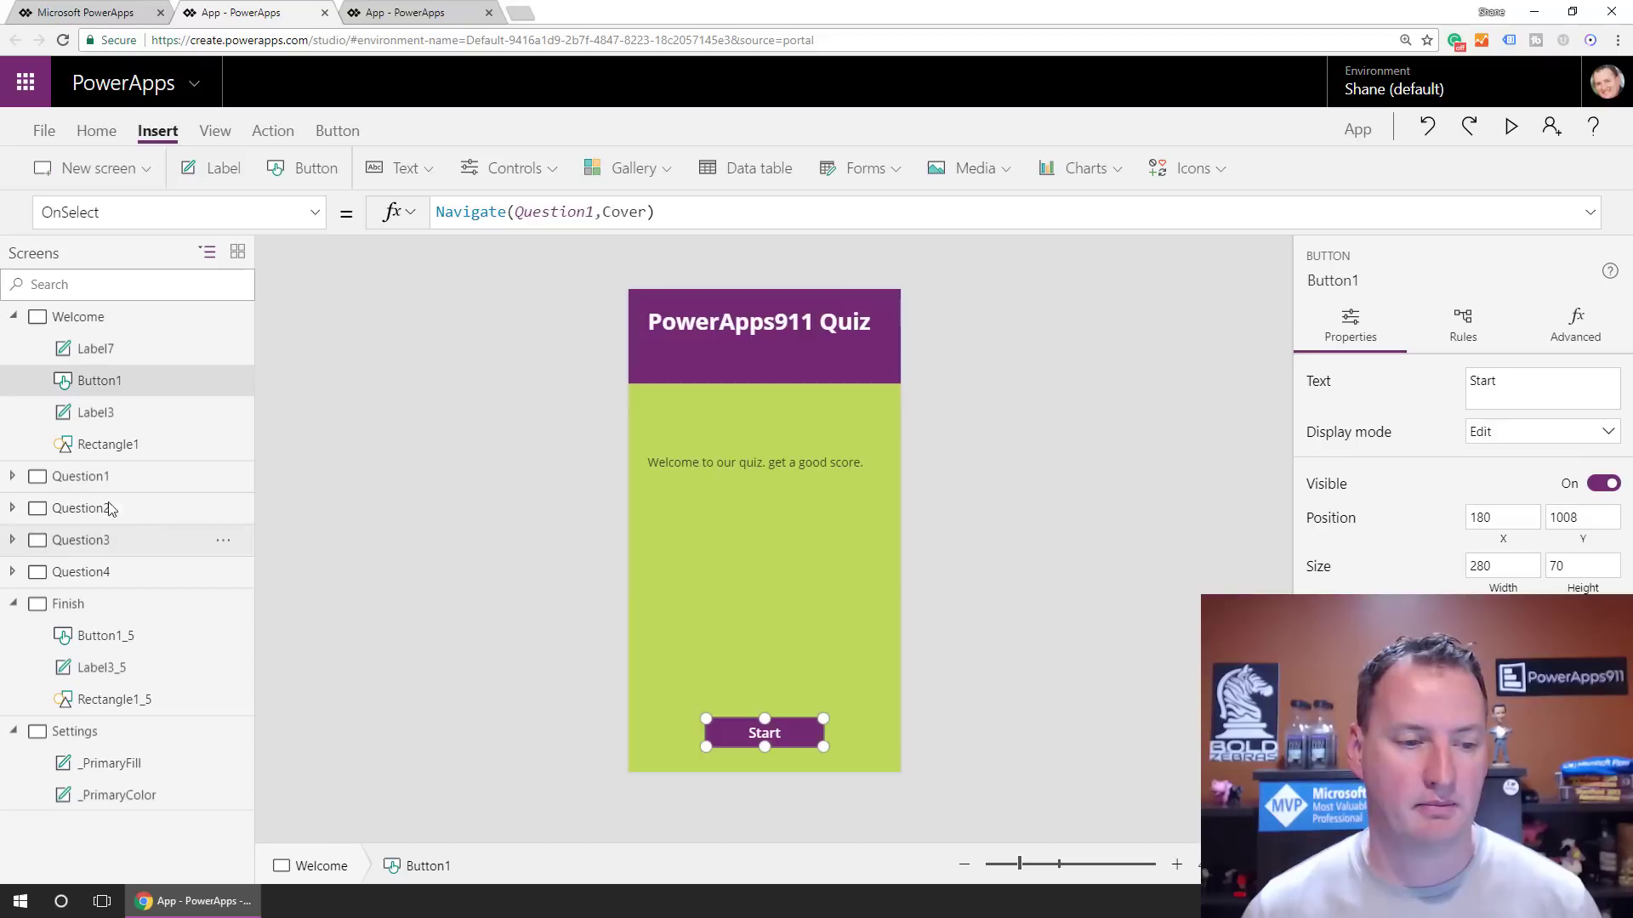
pyautogui.click(80, 477)
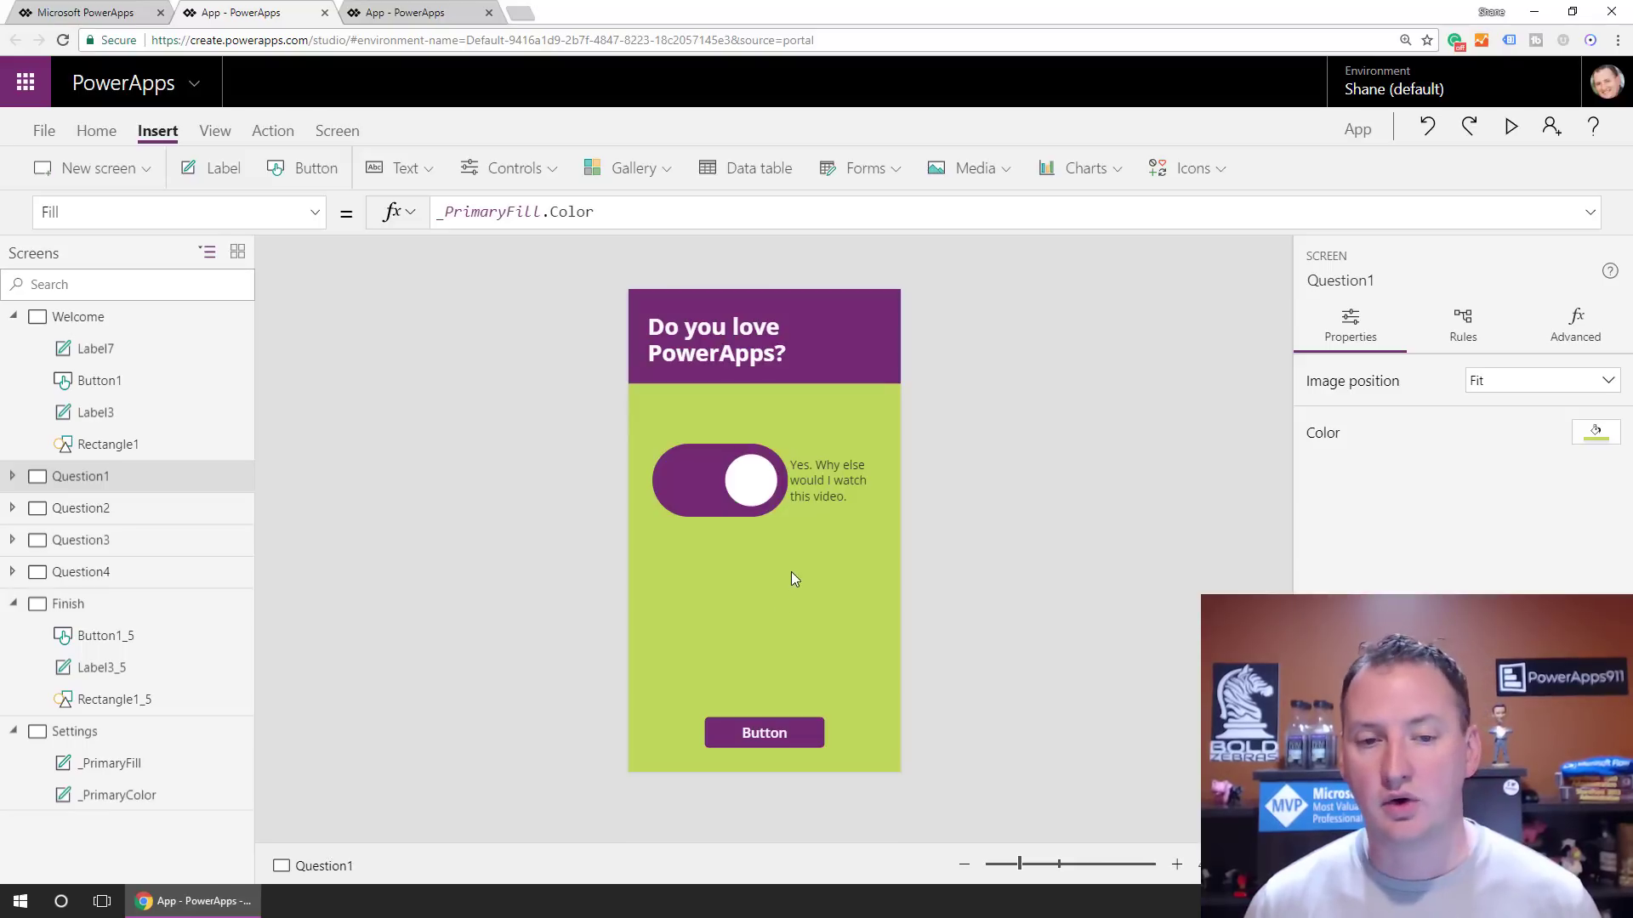
# Replace the Question1 button's OnSelect formula with the start of an If function testing Toggle1.Value = true
pyautogui.click(769, 729)
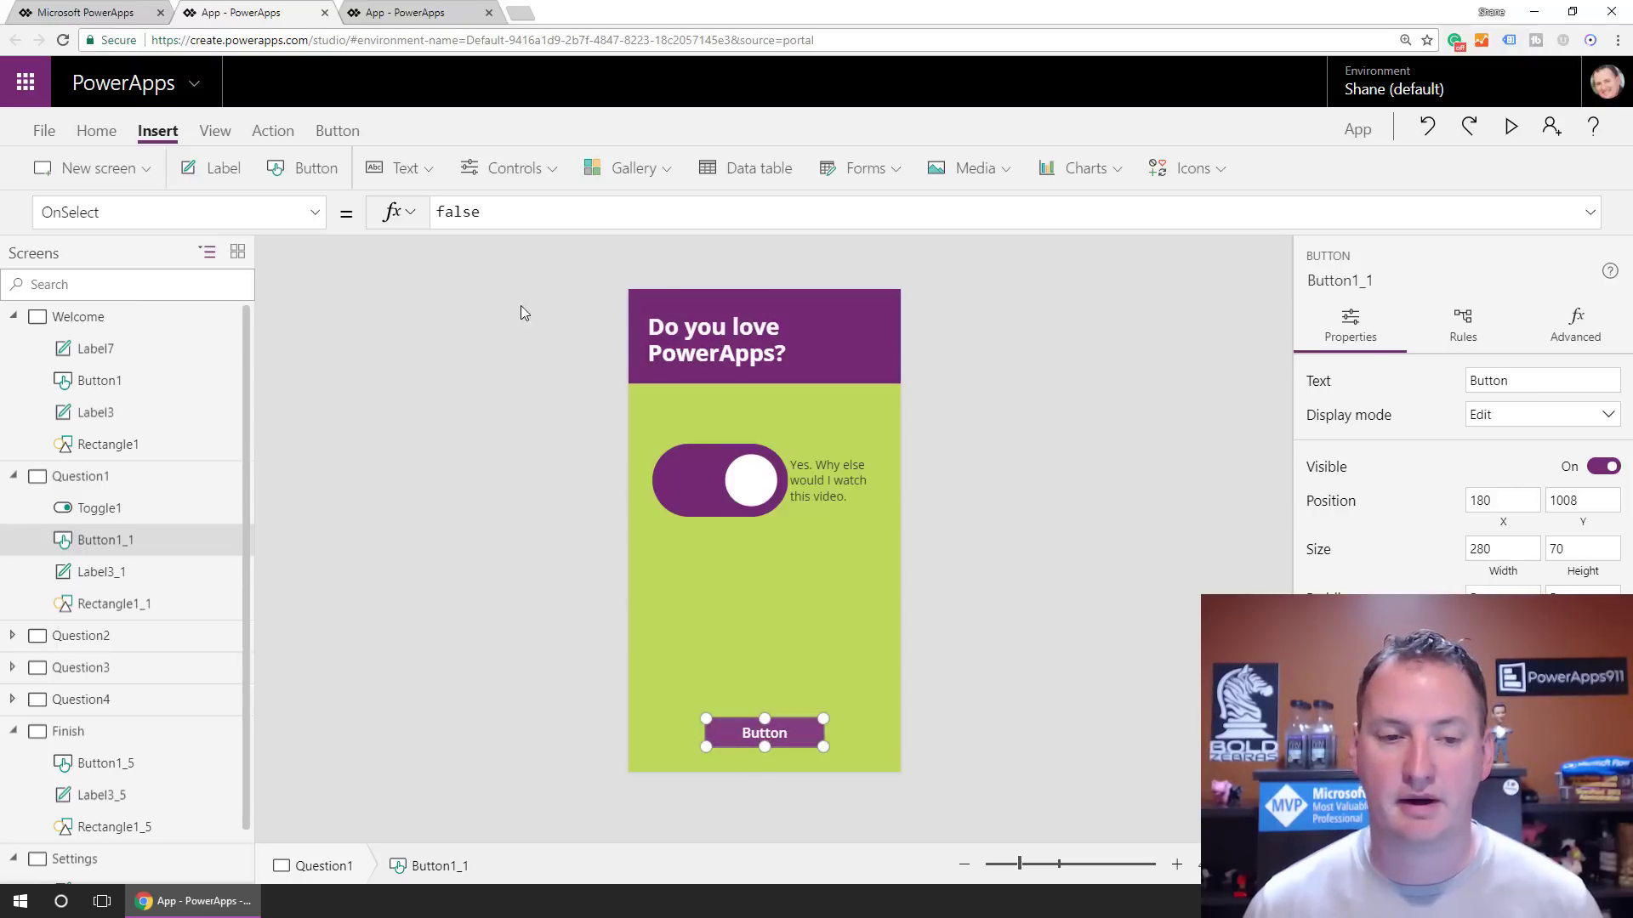
pyautogui.moveTo(508, 212); pyautogui.dragTo(403, 223)
pyautogui.press('BackSpace')
pyautogui.write('If(')
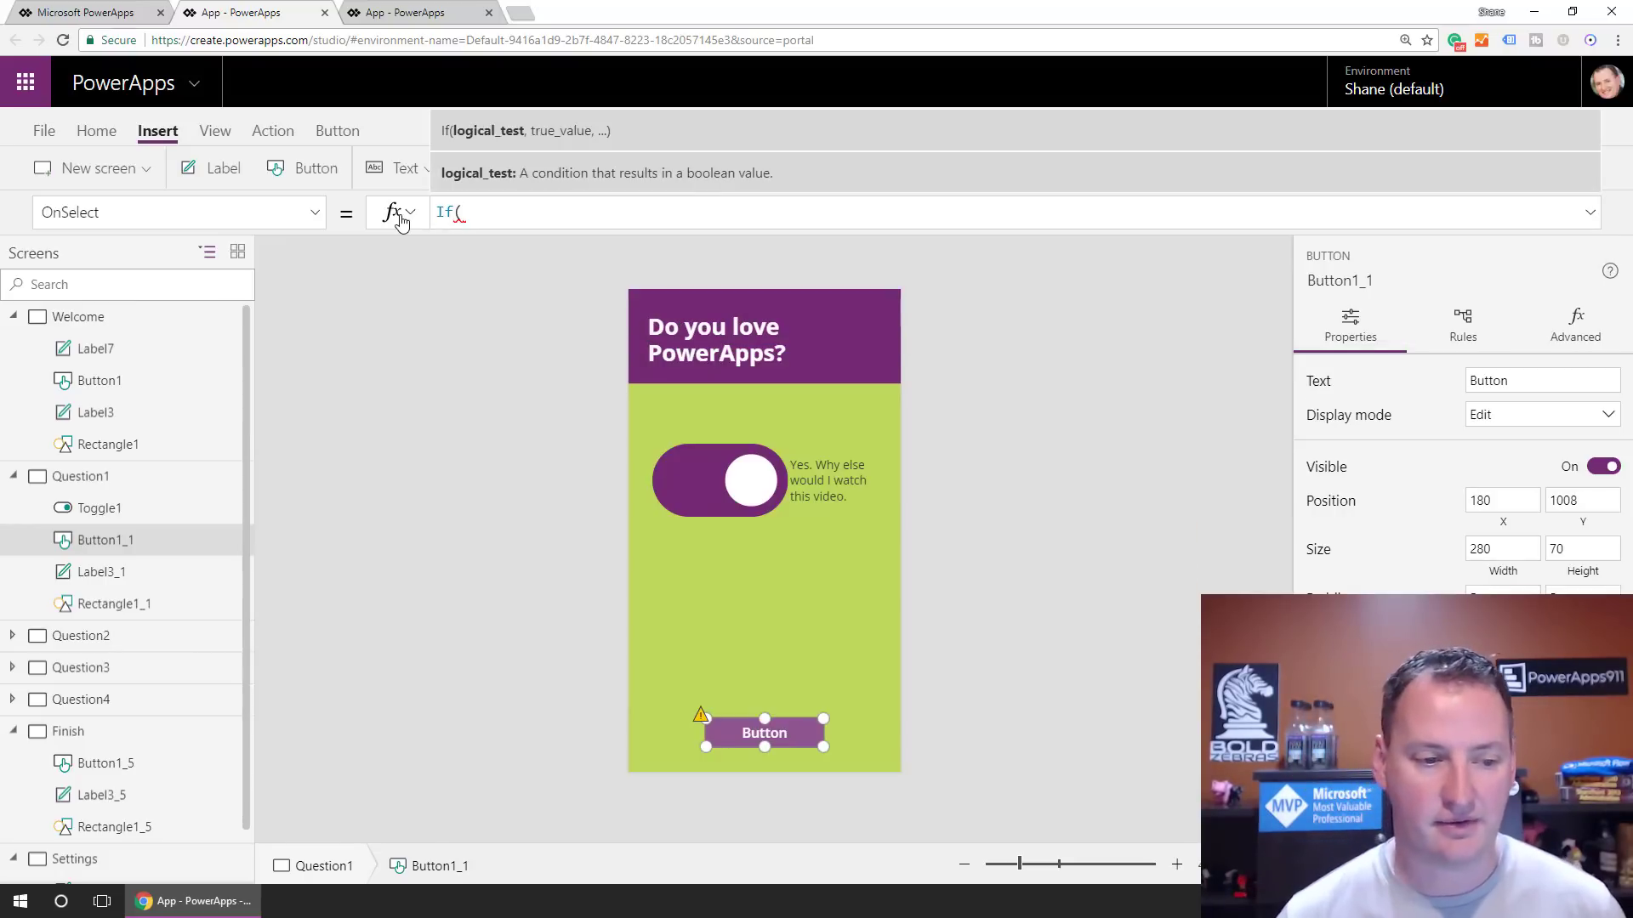
pyautogui.write('Toggle1')
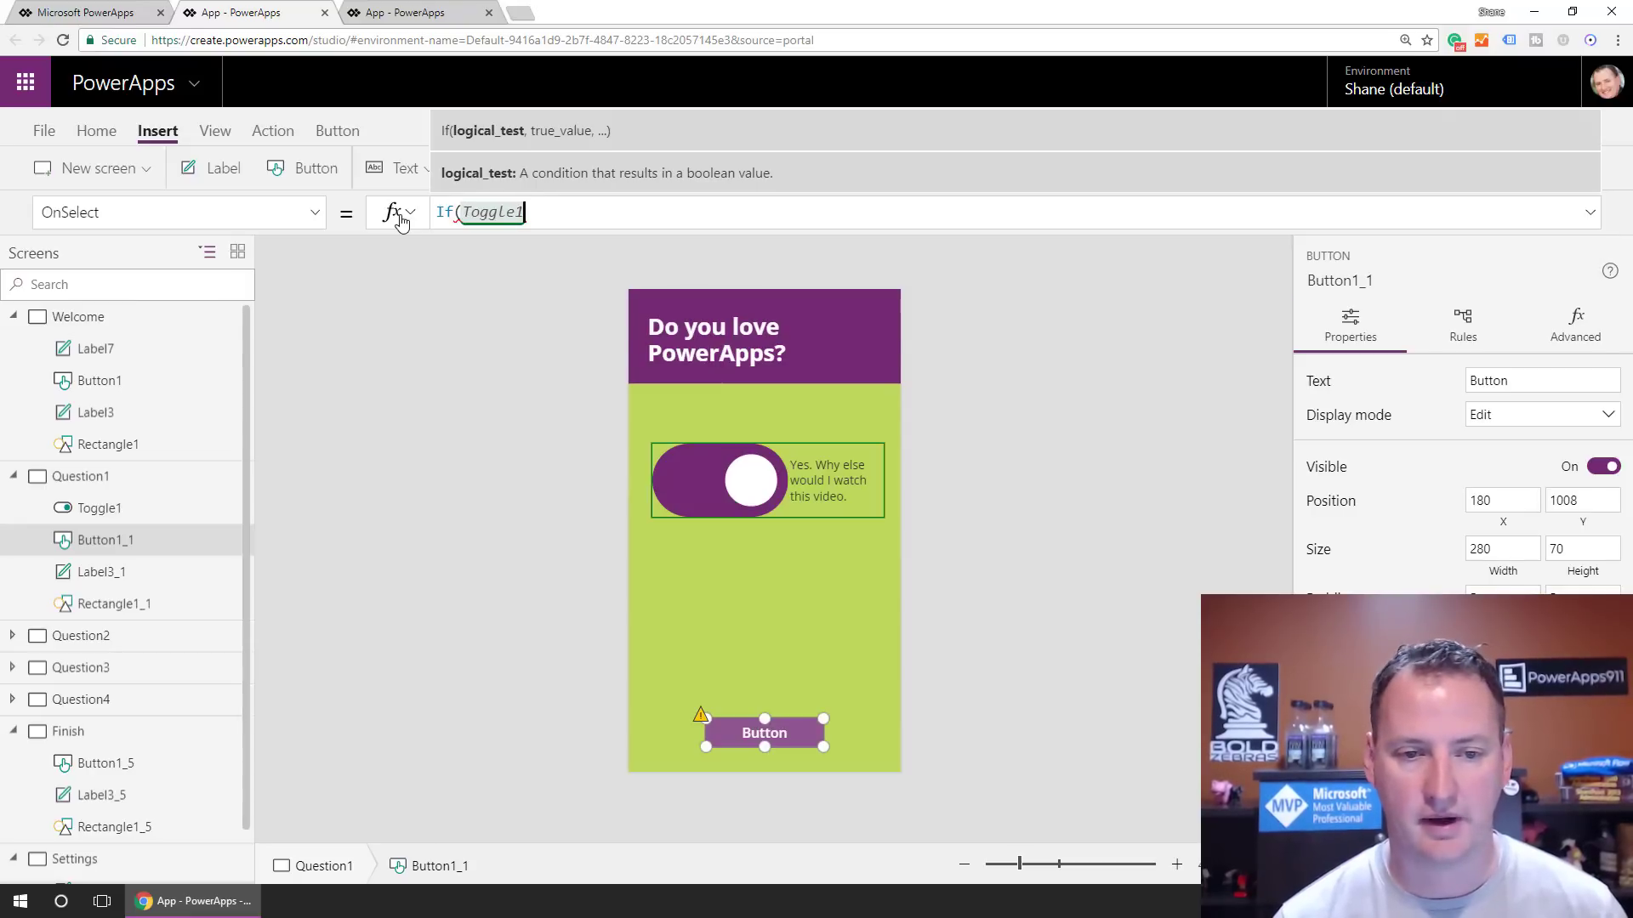
pyautogui.write('.Value')
pyautogui.press('Tab')
pyautogui.write('= True,')
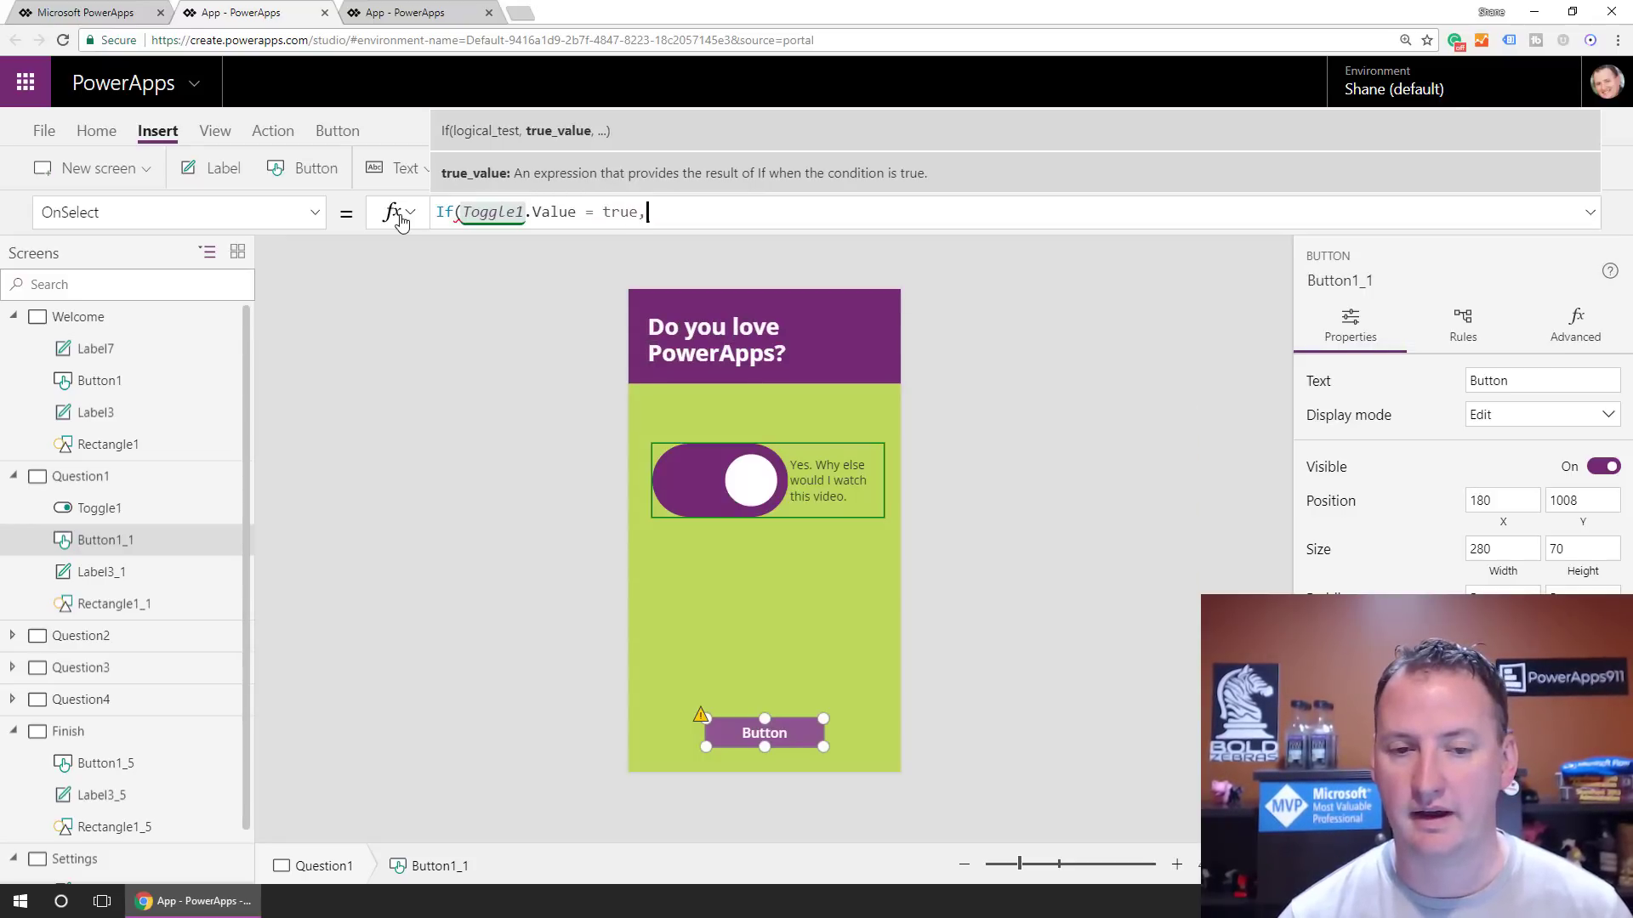
# Complete the If formula with Set(Score,25) as the true result and Set(Score,0) as the false result
pyautogui.write(' Set')
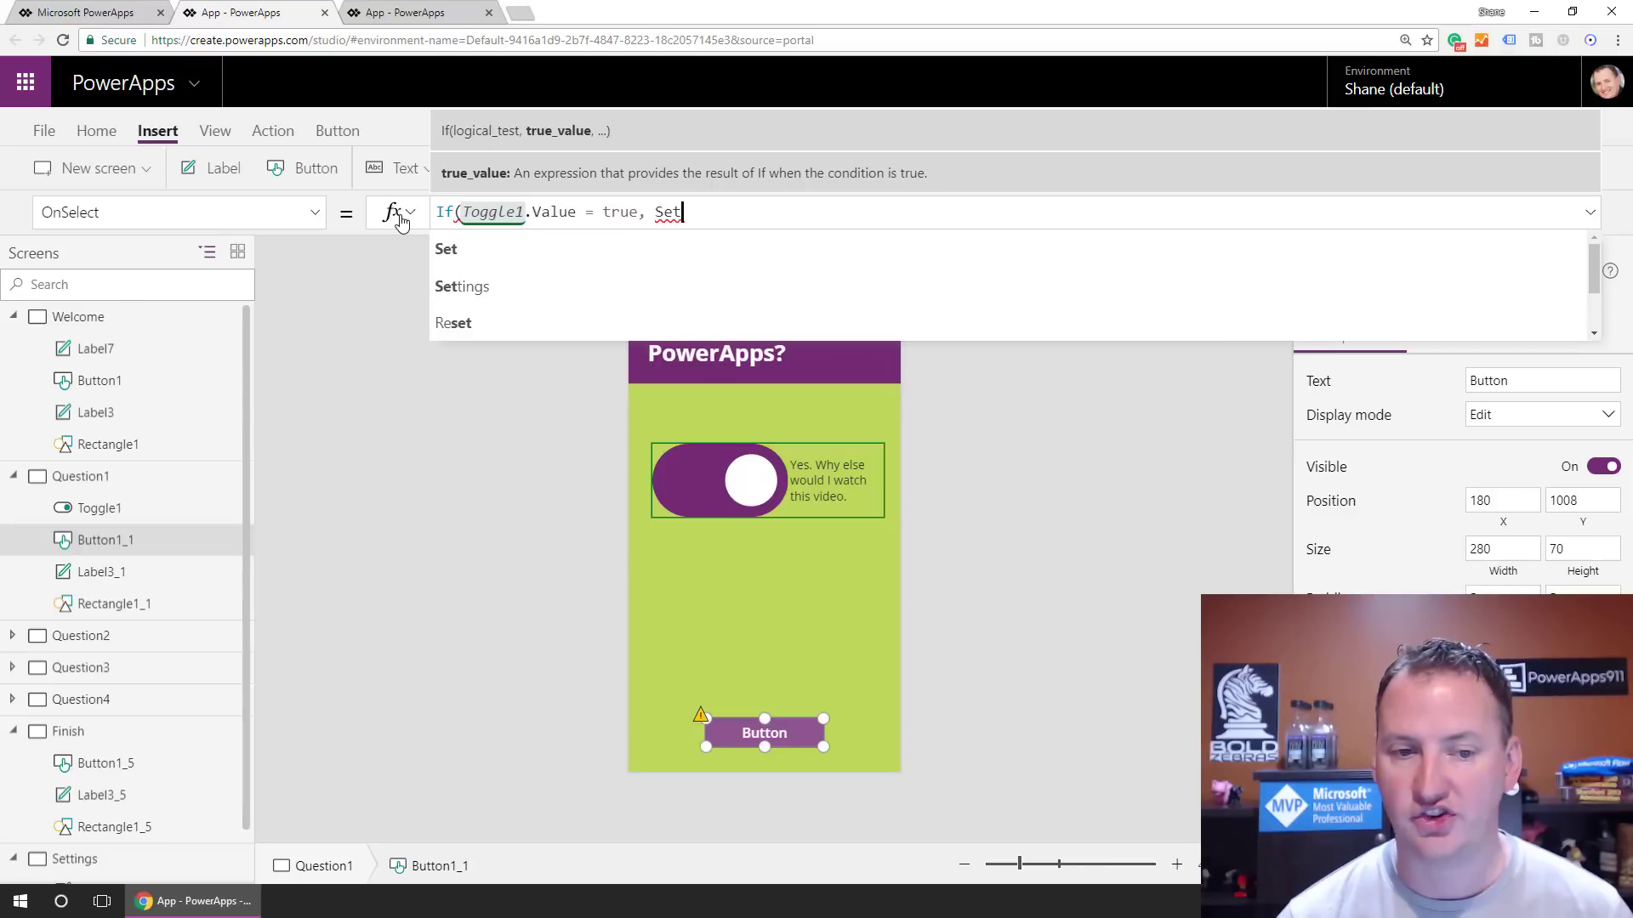
pyautogui.write('(')
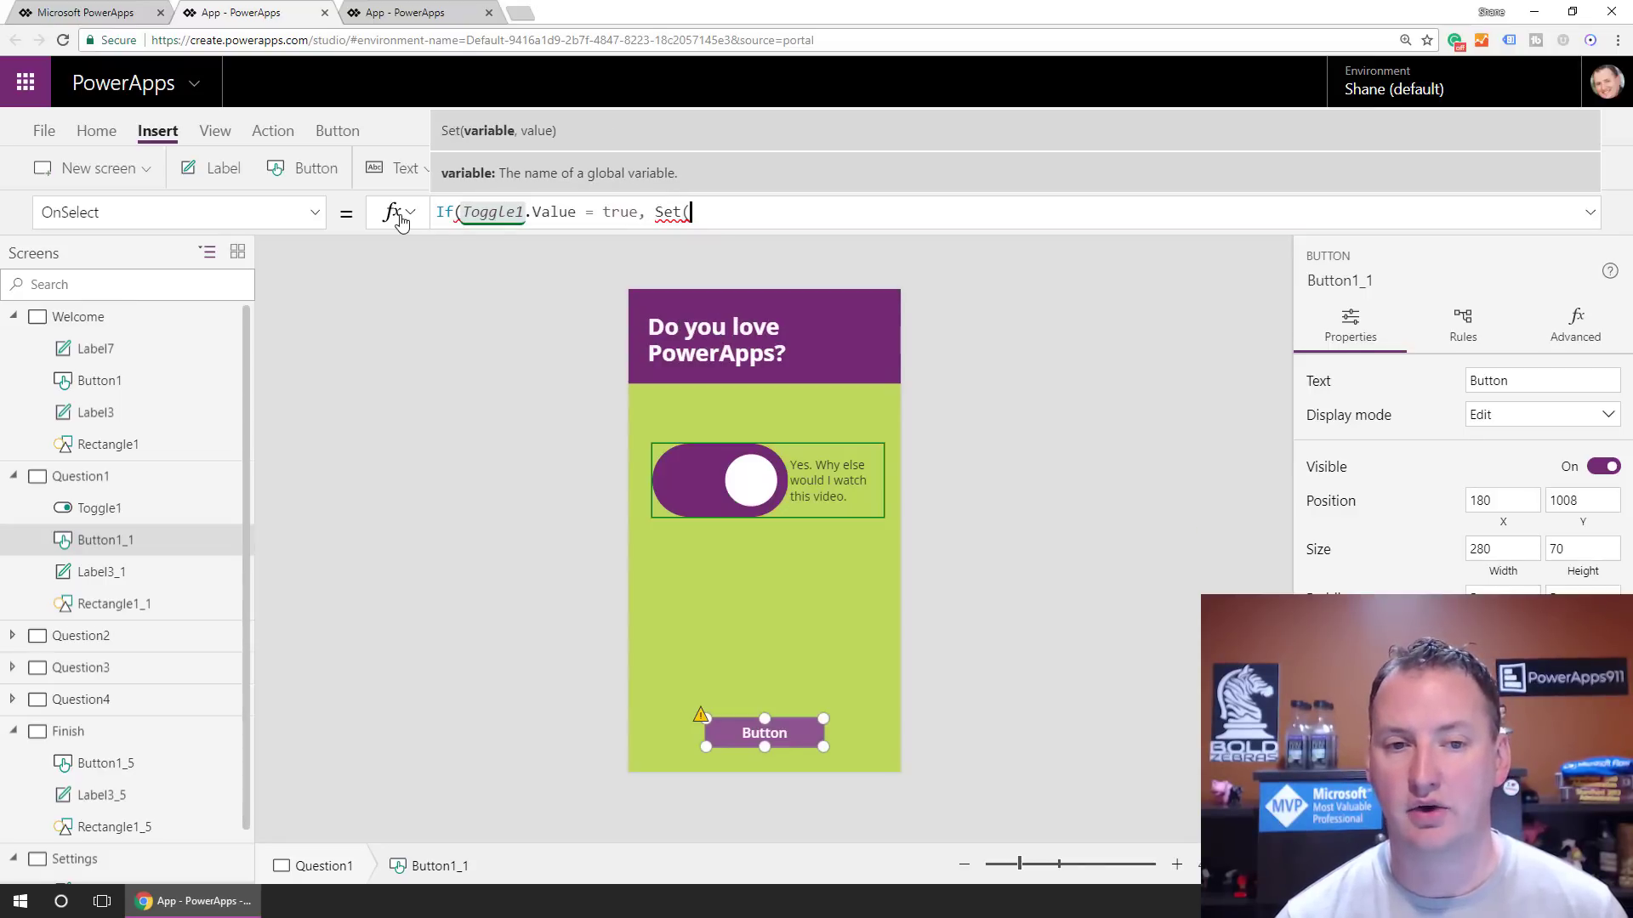
pyautogui.write('Score')
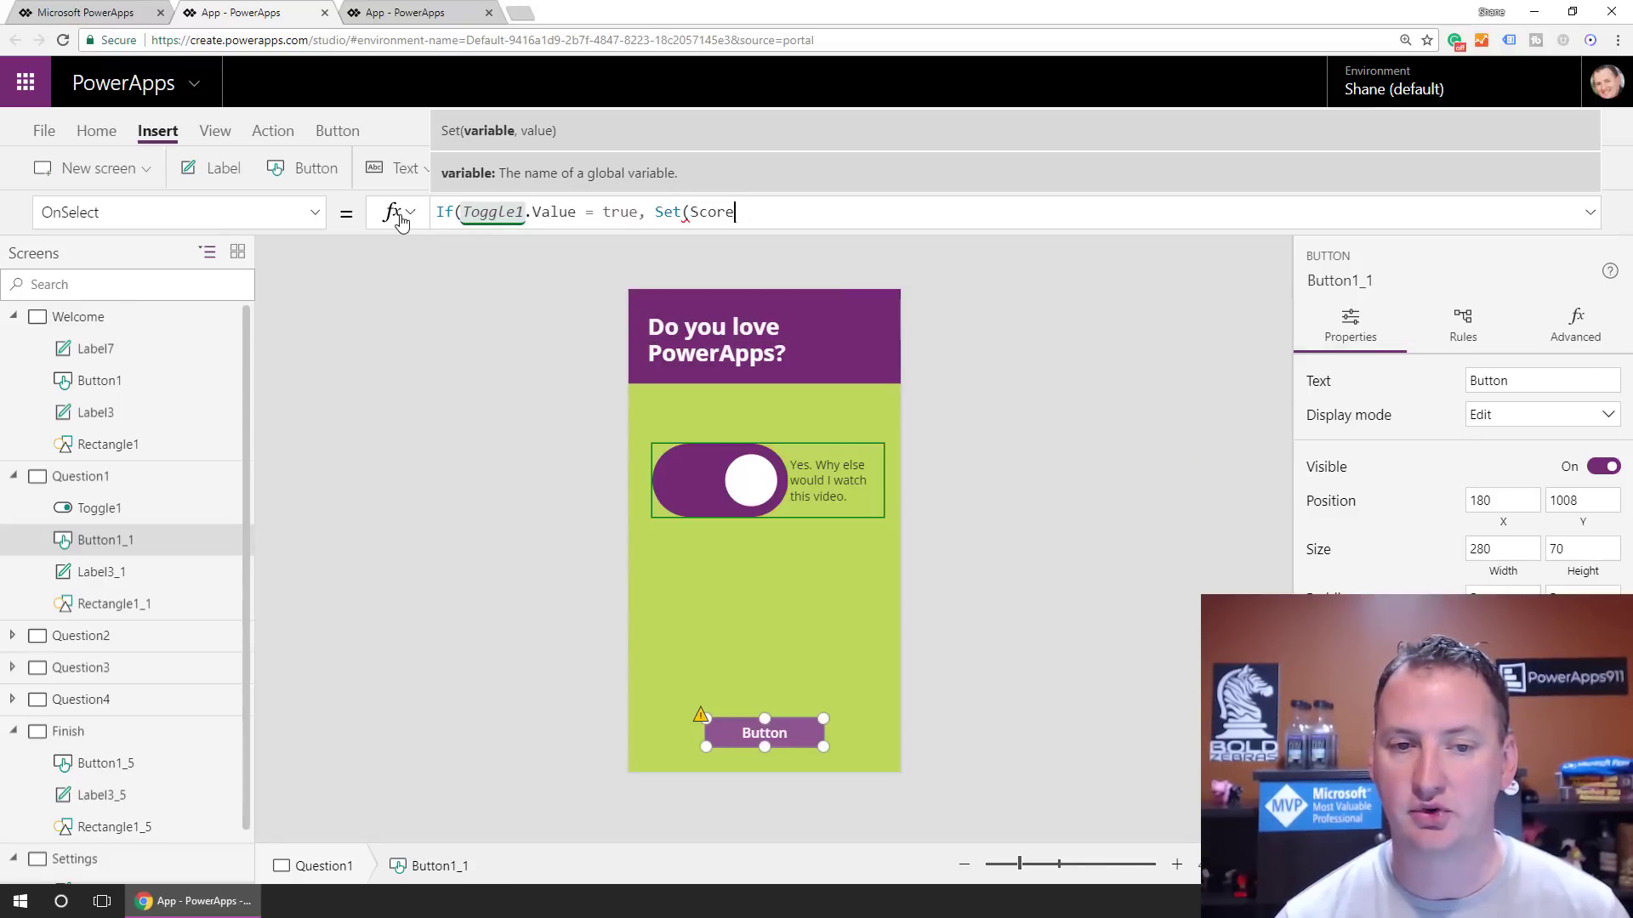
pyautogui.write(', 2')
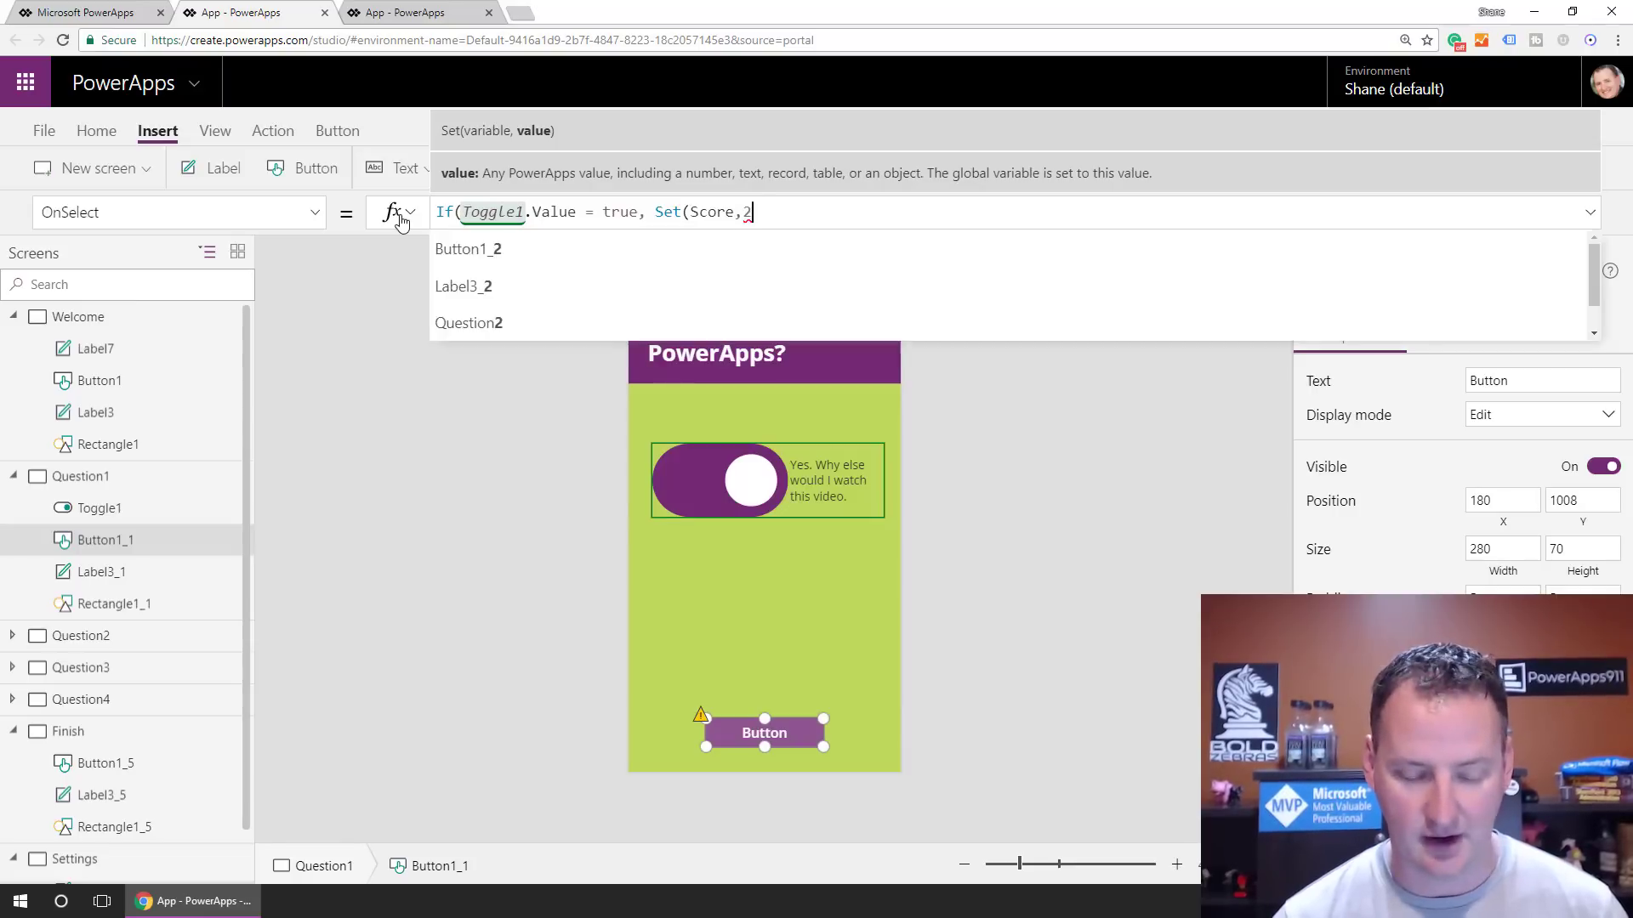
pyautogui.write('5)')
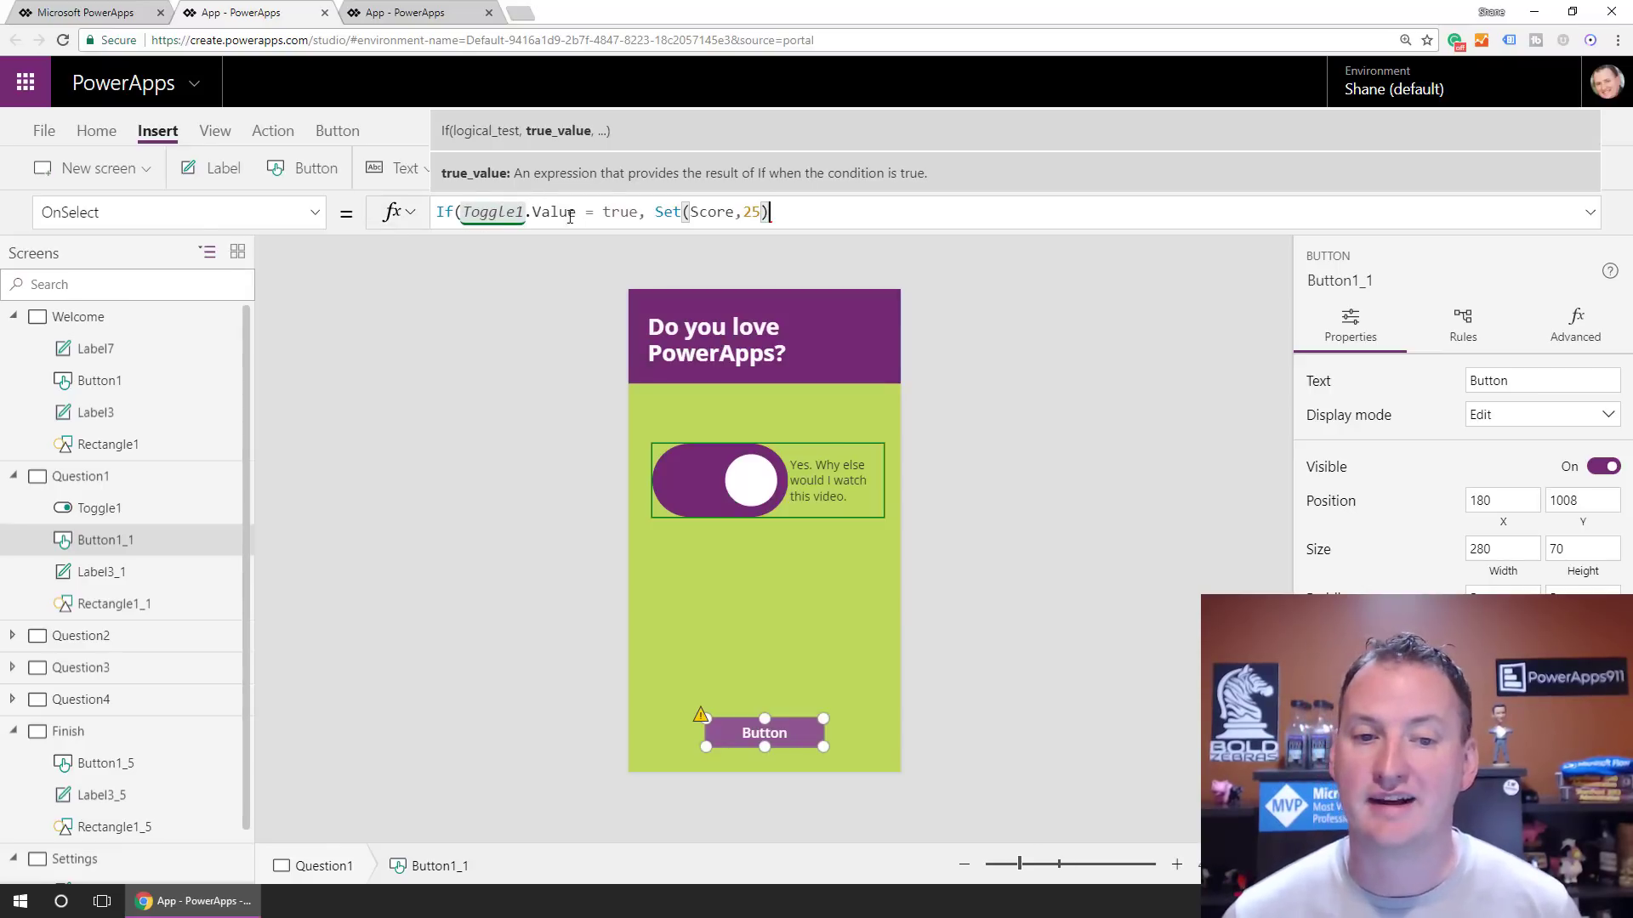
pyautogui.write(',Set(Score,')
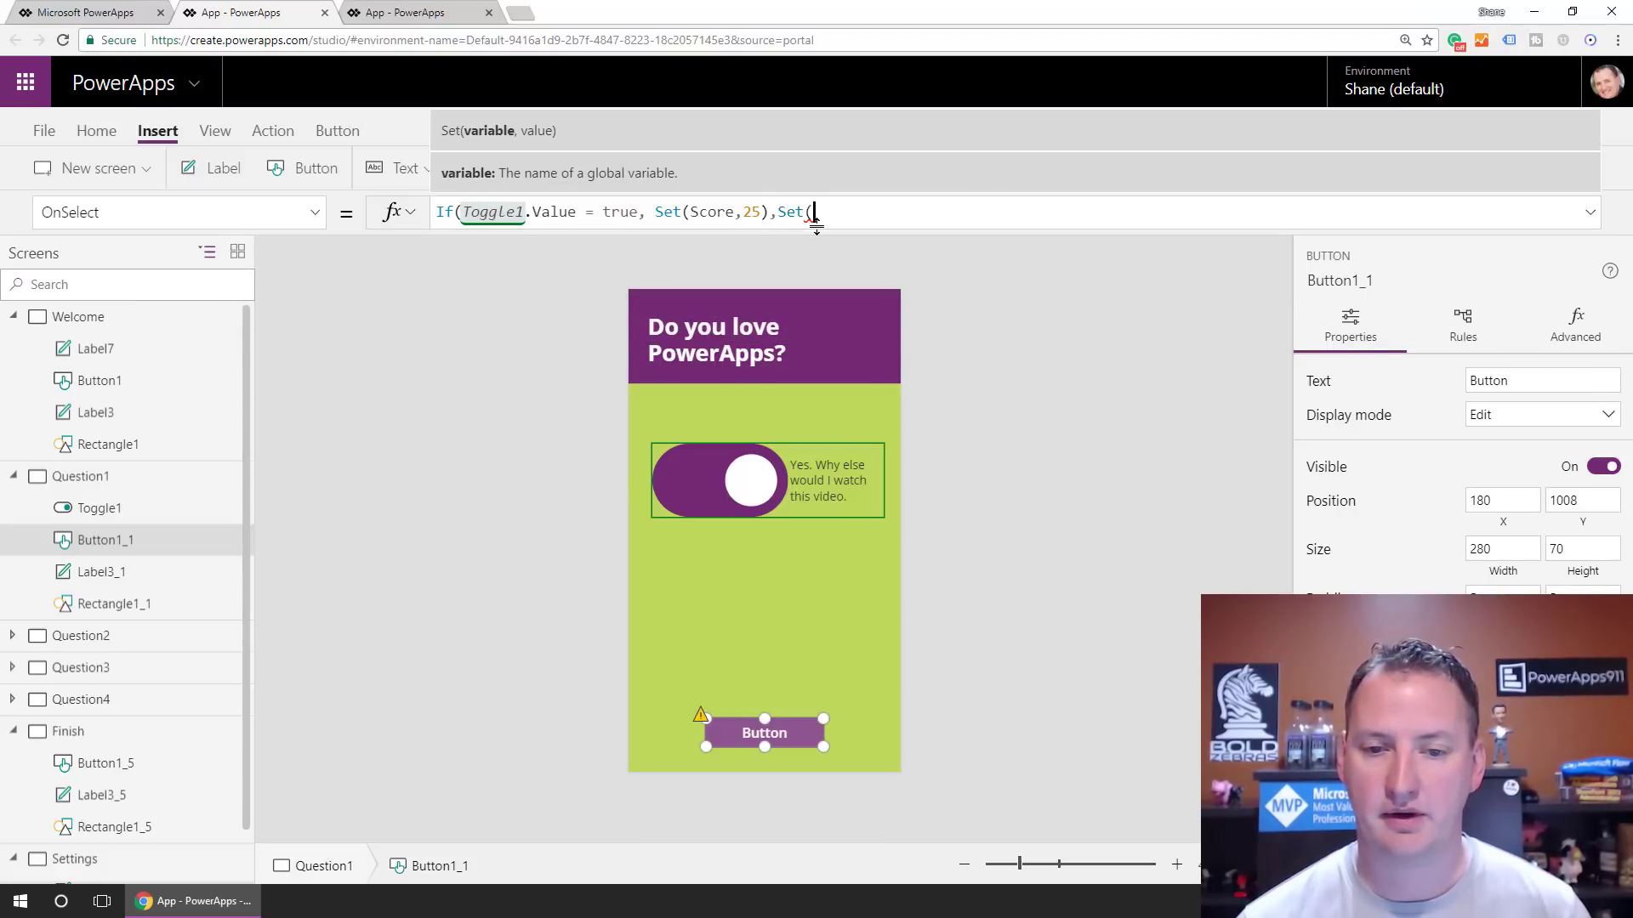
pyautogui.write('0')
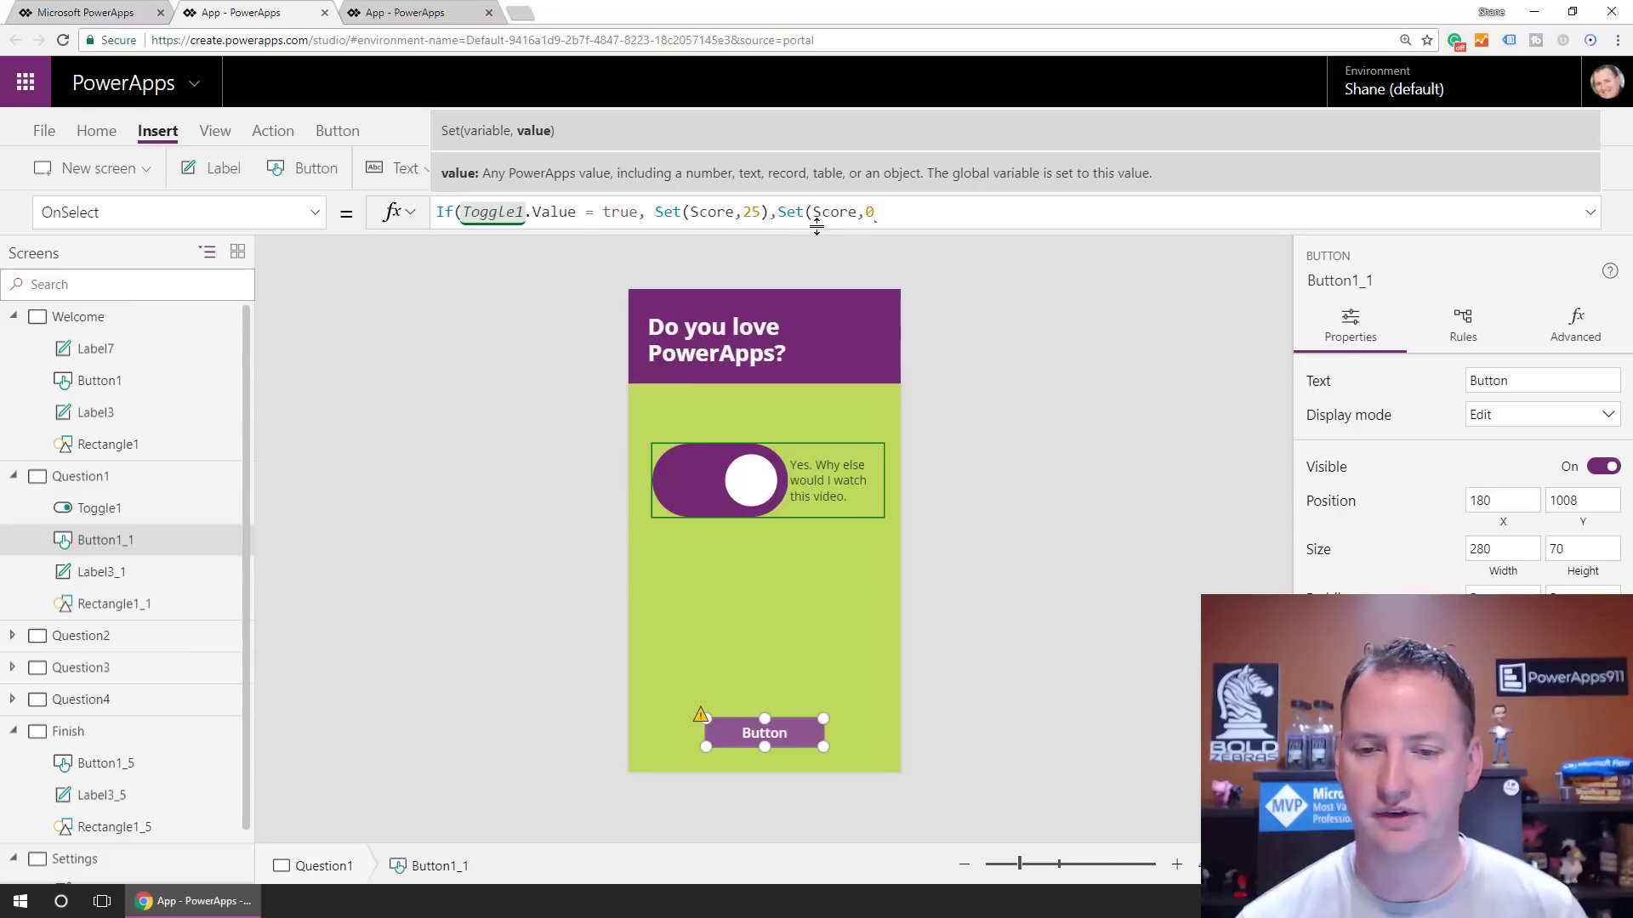
pyautogui.write('))')
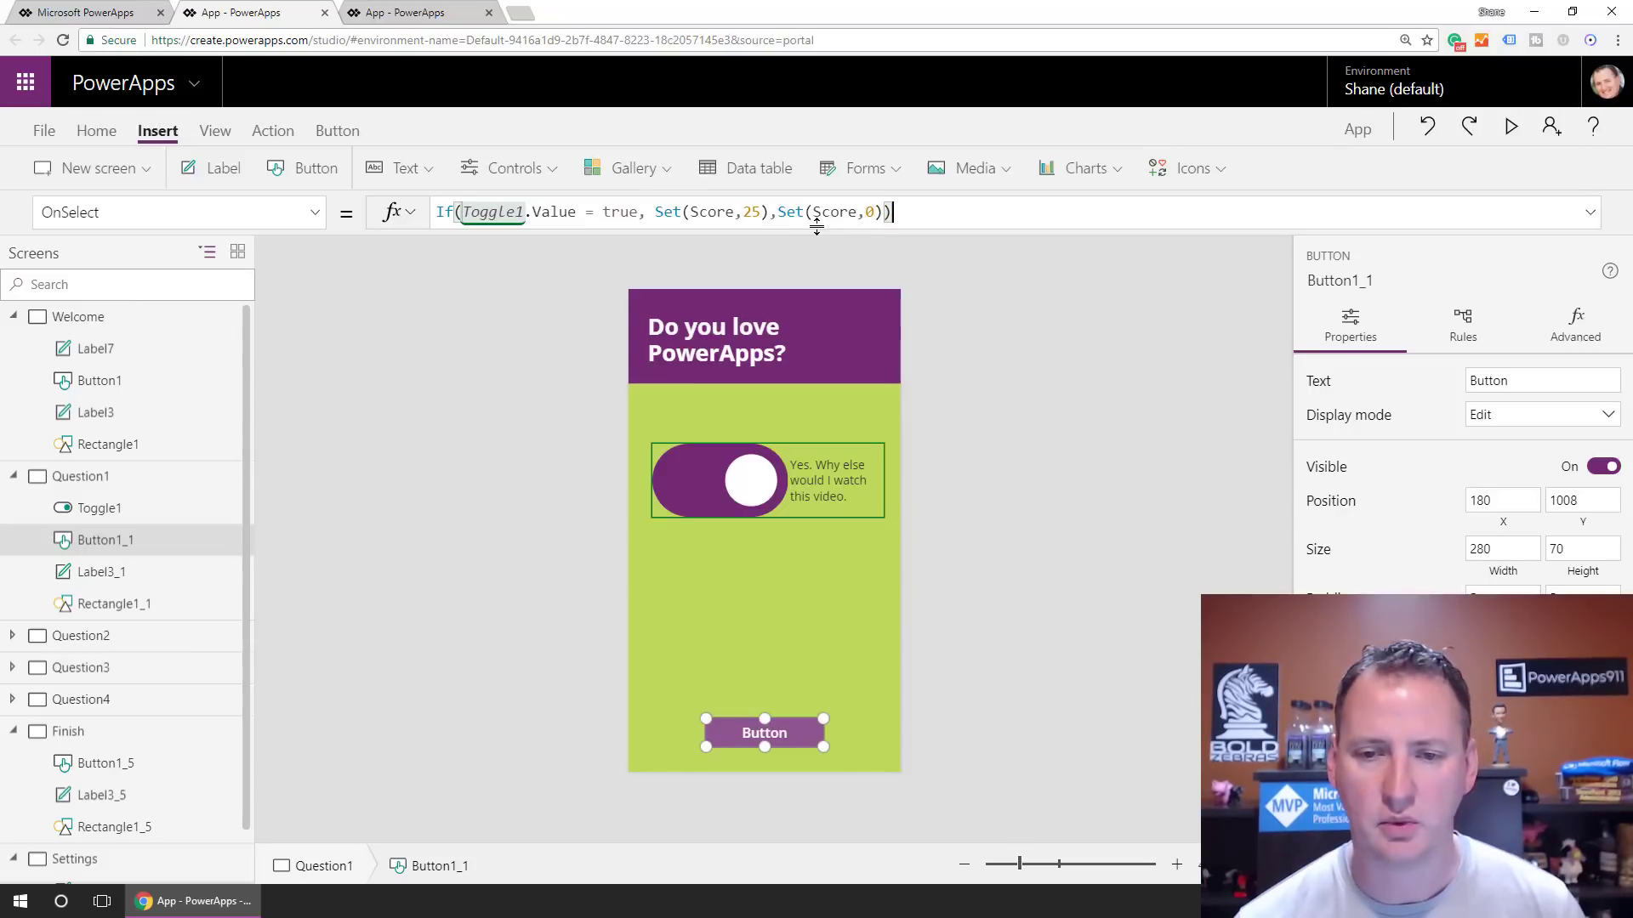
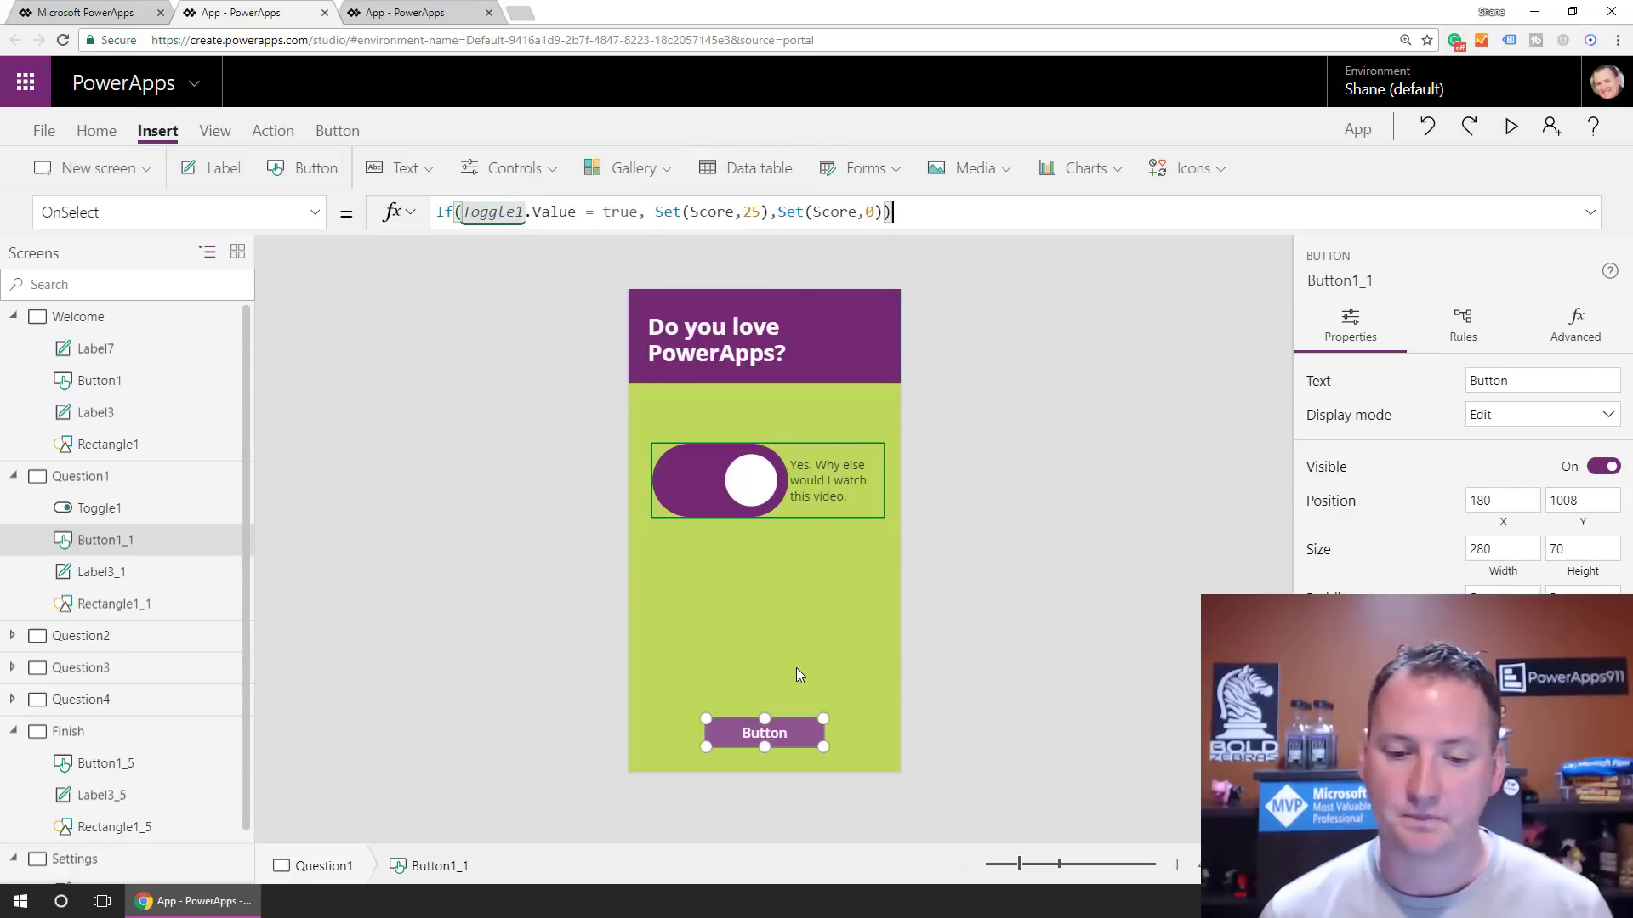
# Change the Question1 button's text to "Next Question"
pyautogui.doubleClick(768, 737)
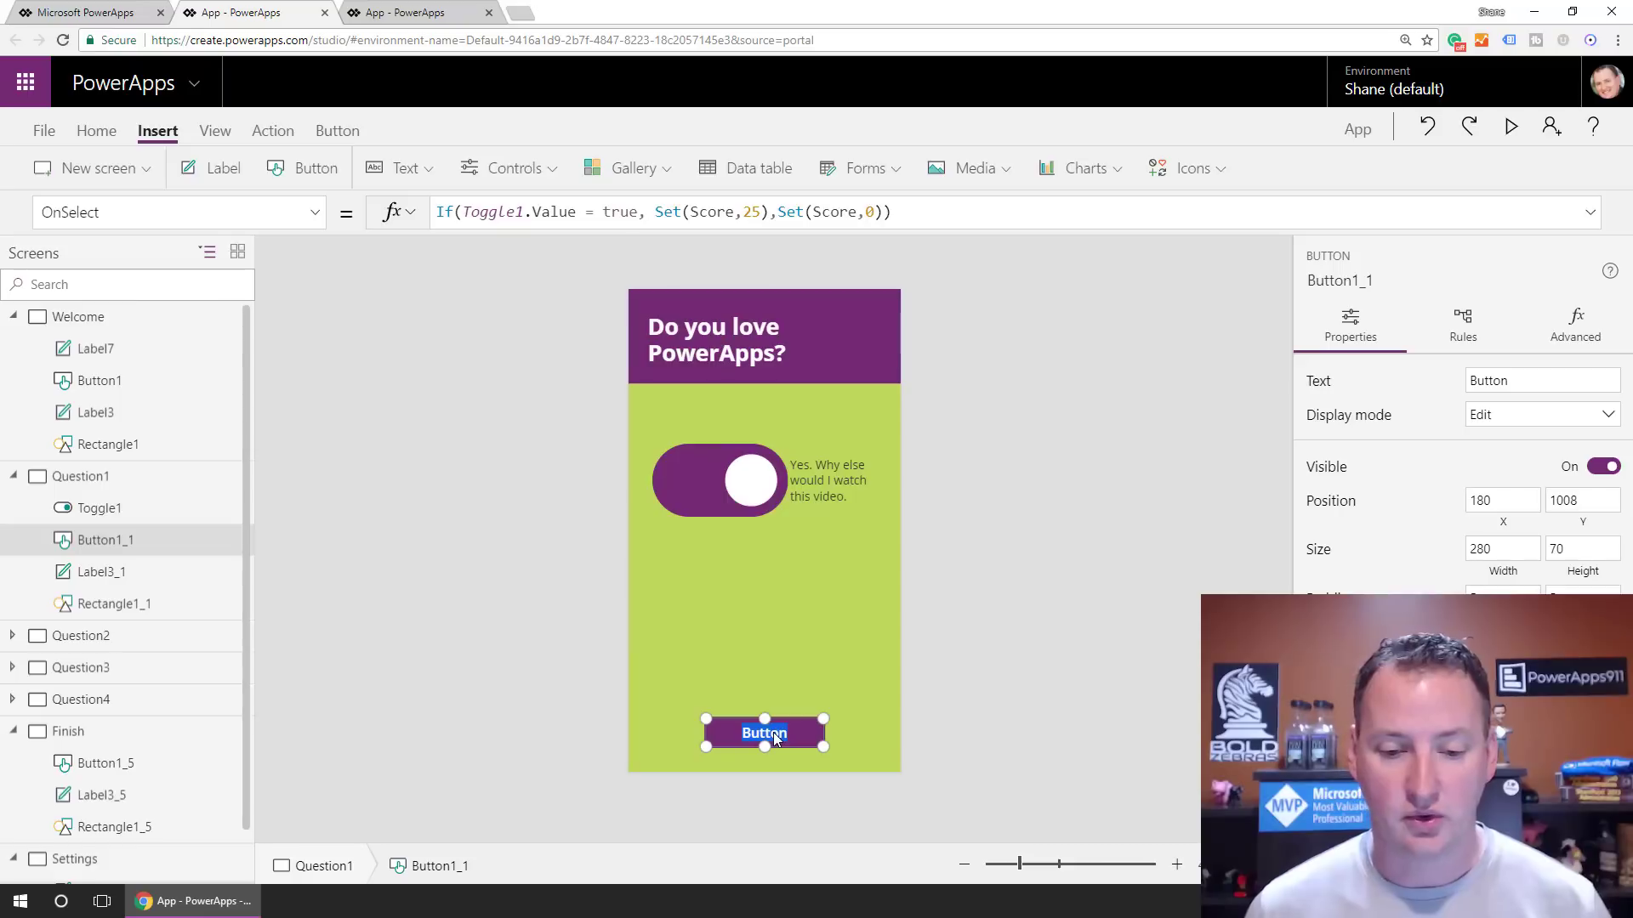
pyautogui.write('QuNe')
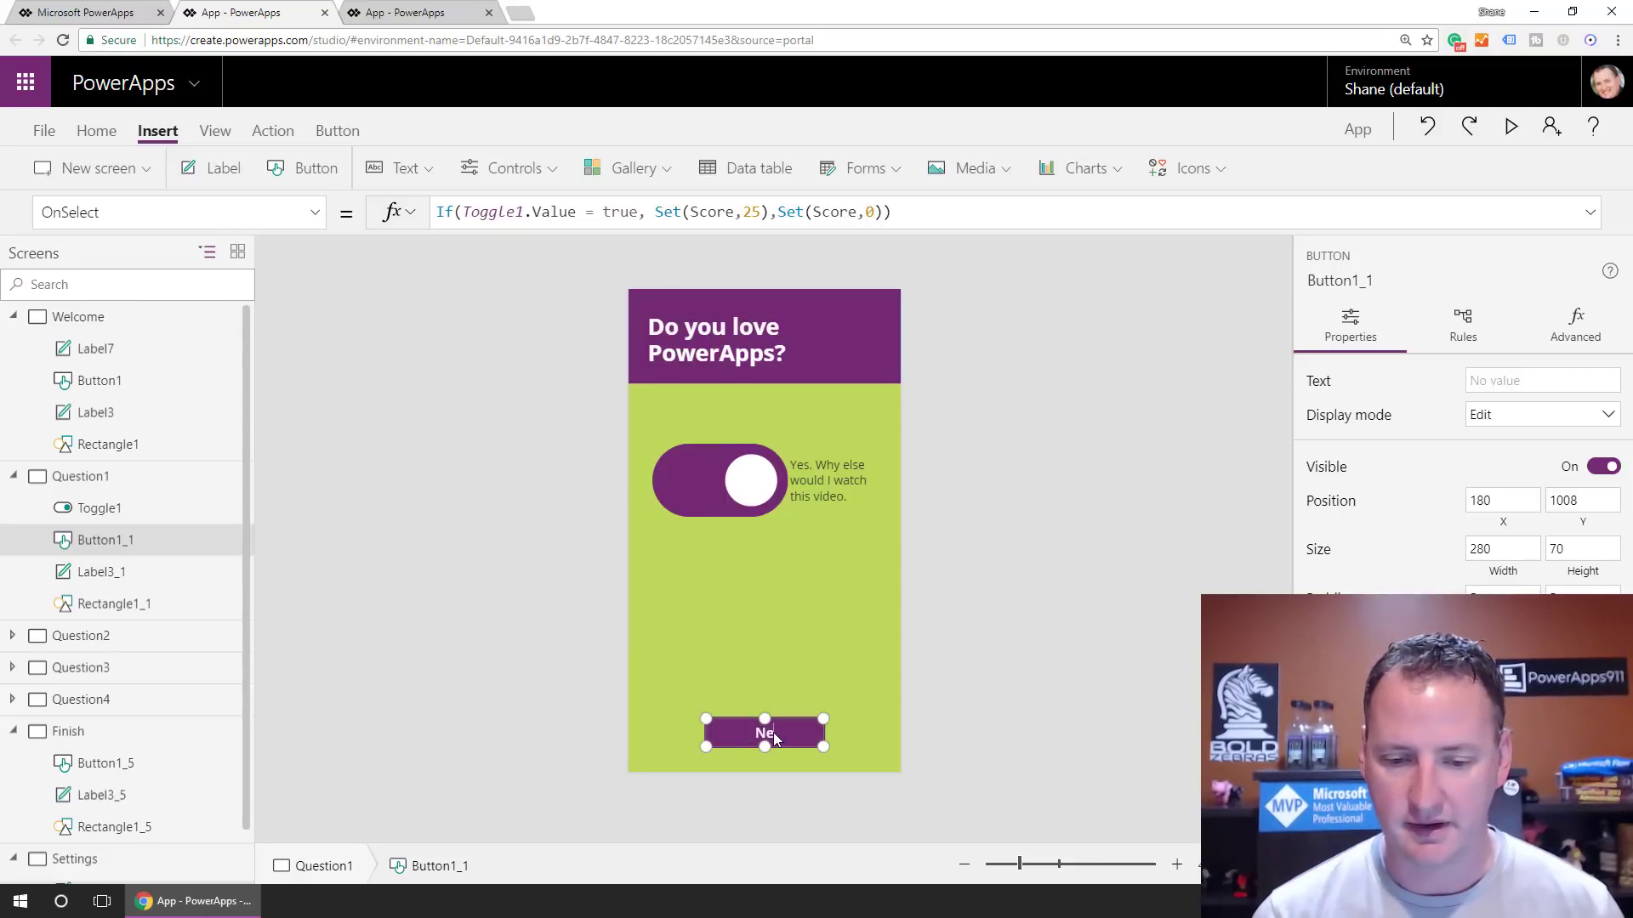
pyautogui.write('xt Question')
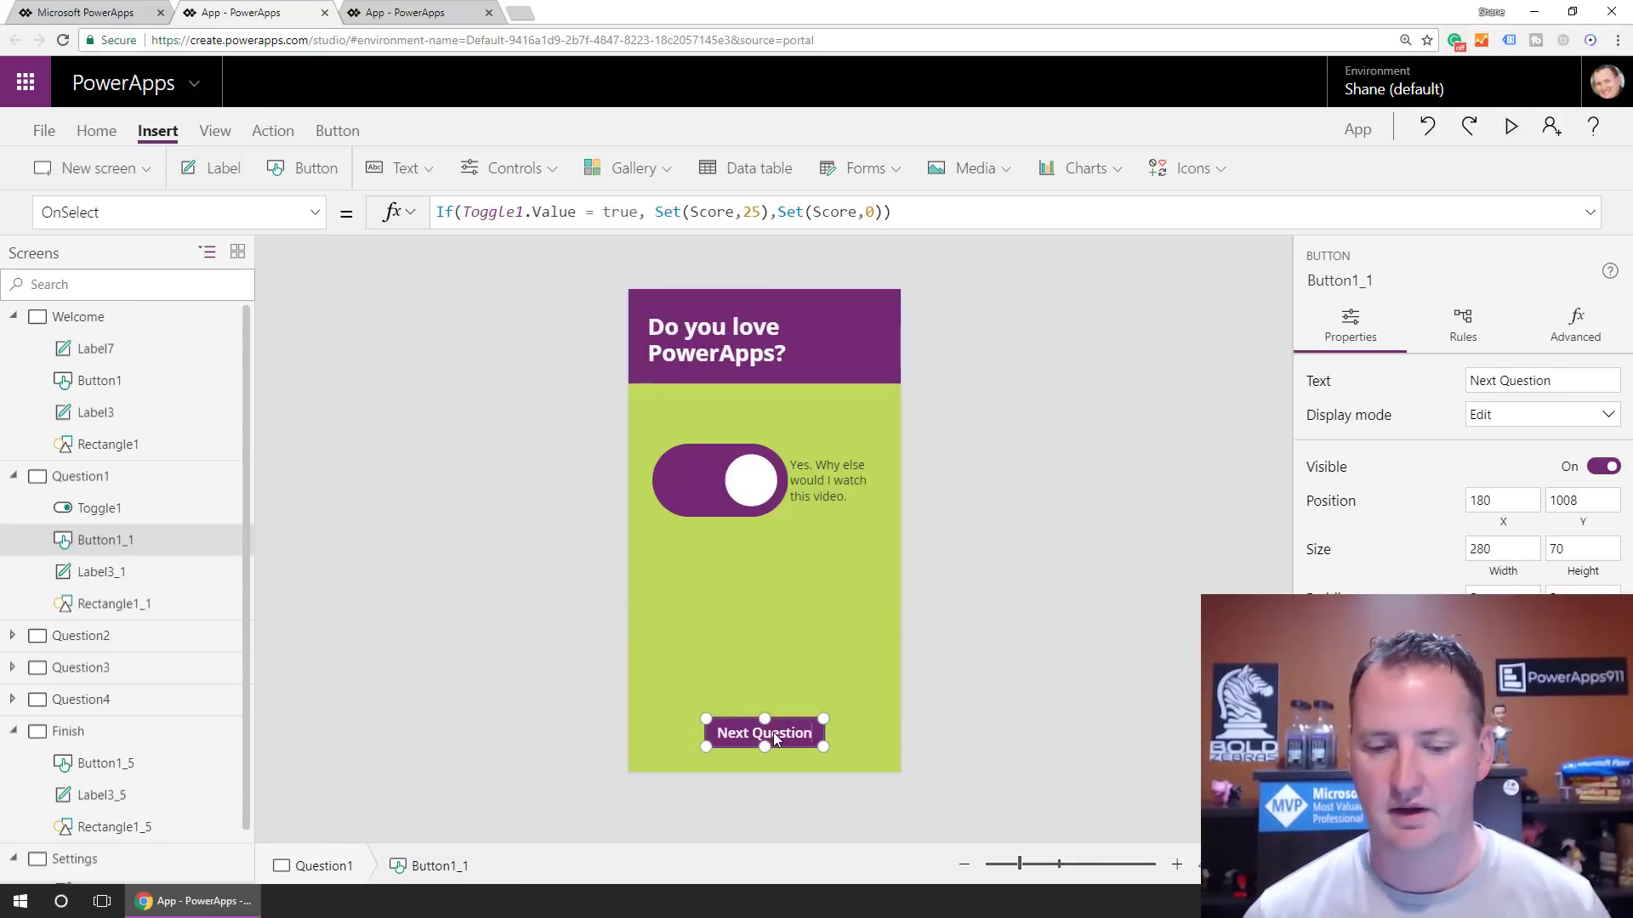
pyautogui.click(772, 692)
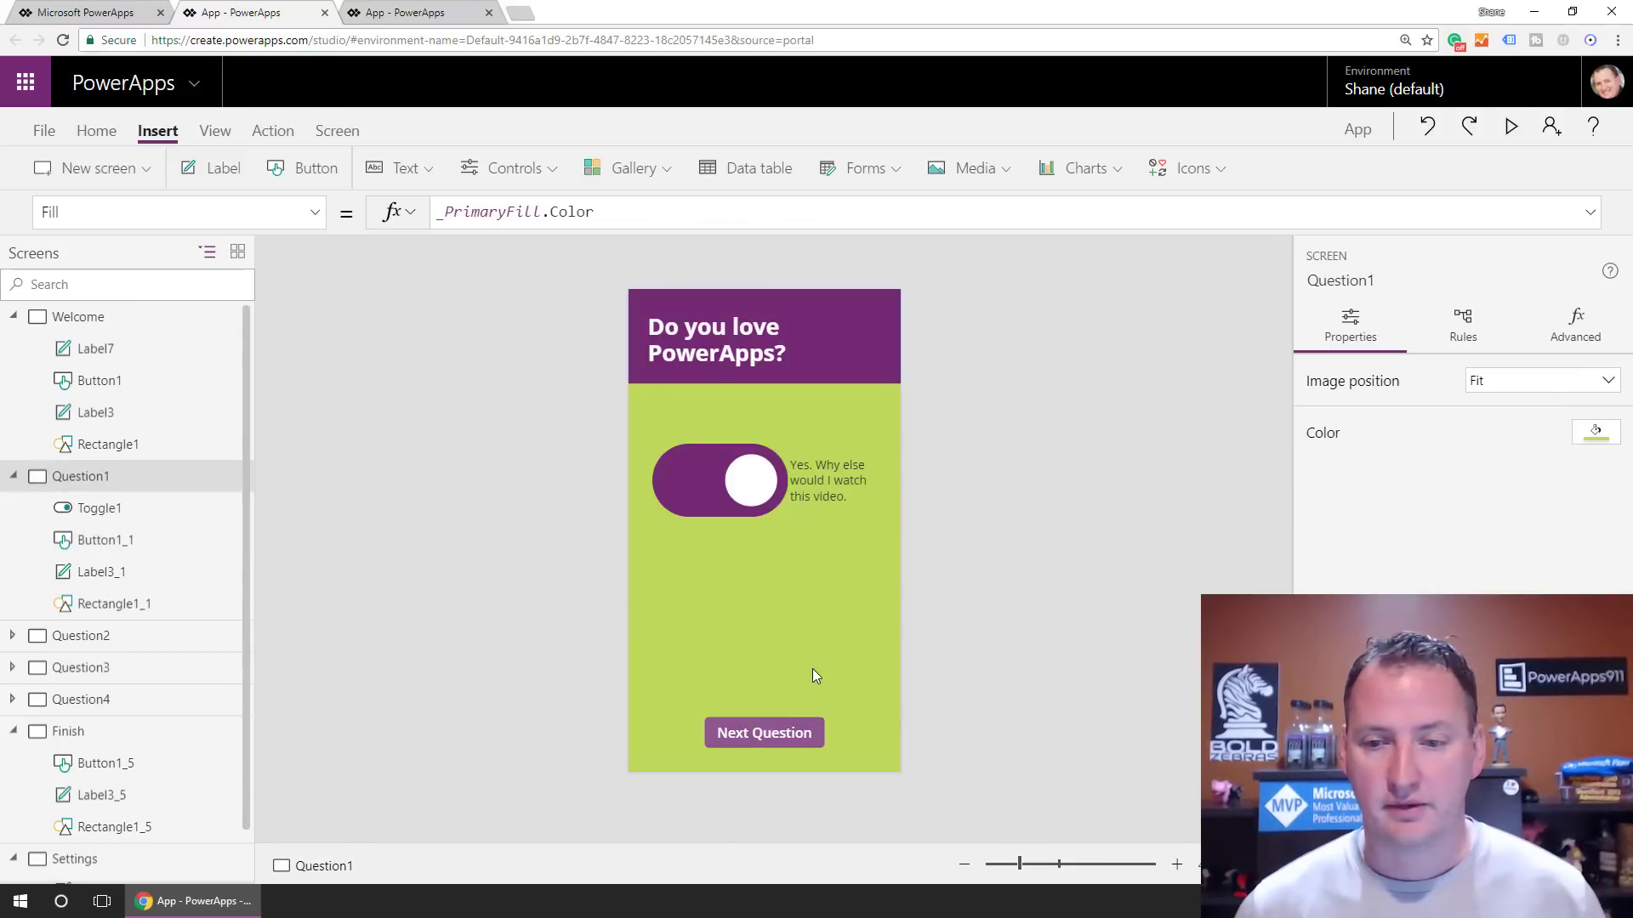
# Add a label between the toggle and the Next Question button, with its Text set to Toggle1.Value
pyautogui.click(716, 503)
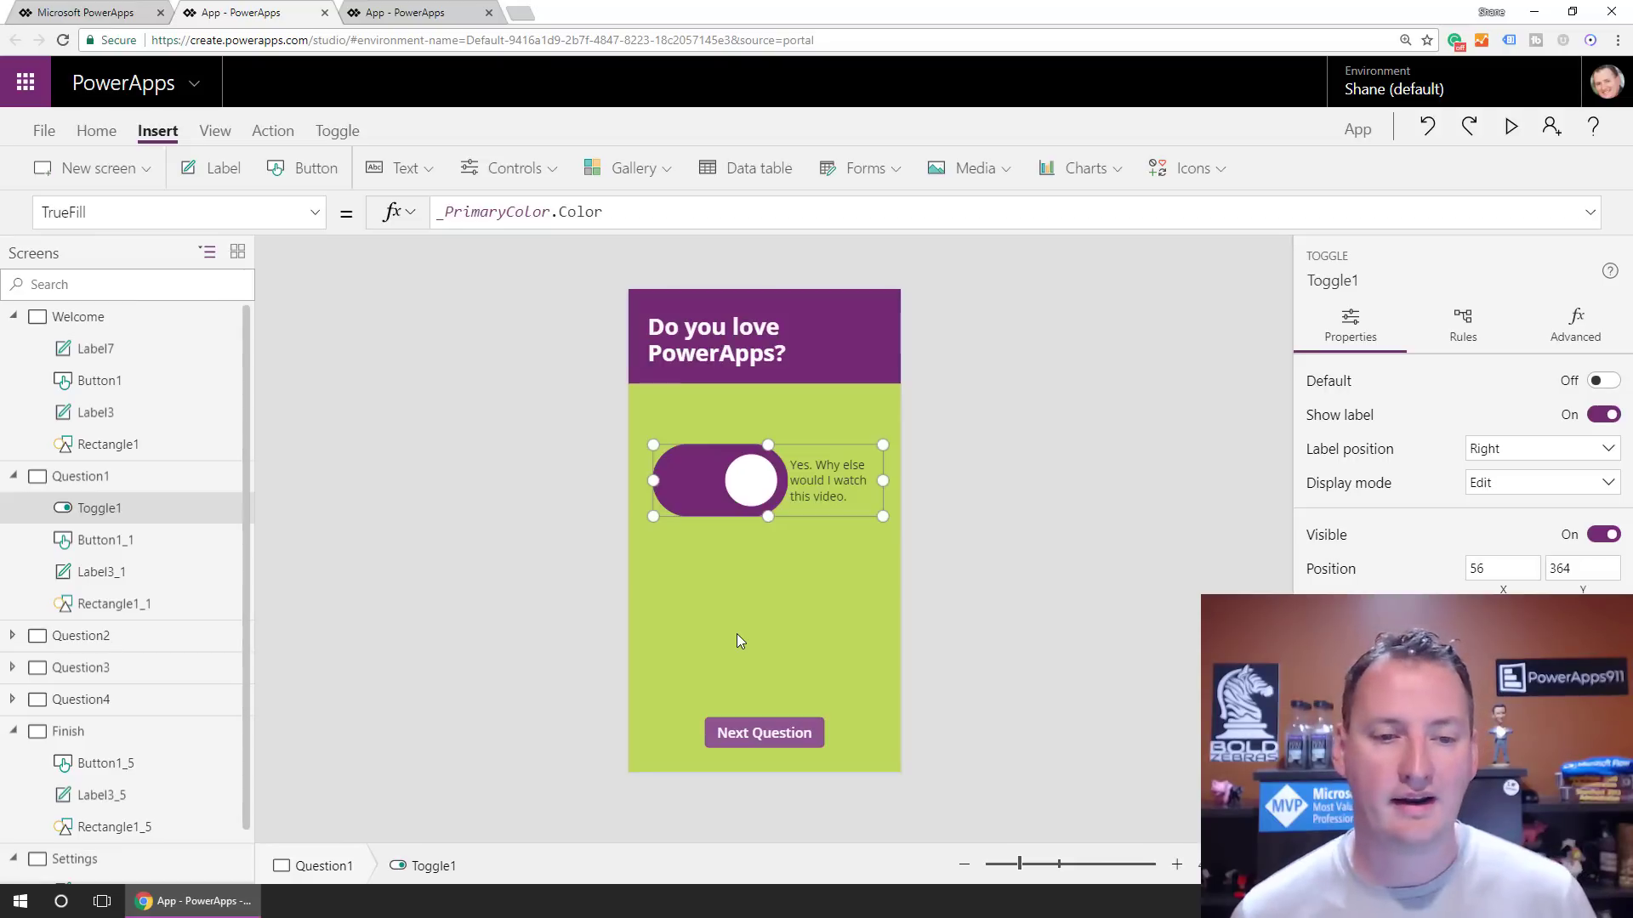
pyautogui.click(767, 729)
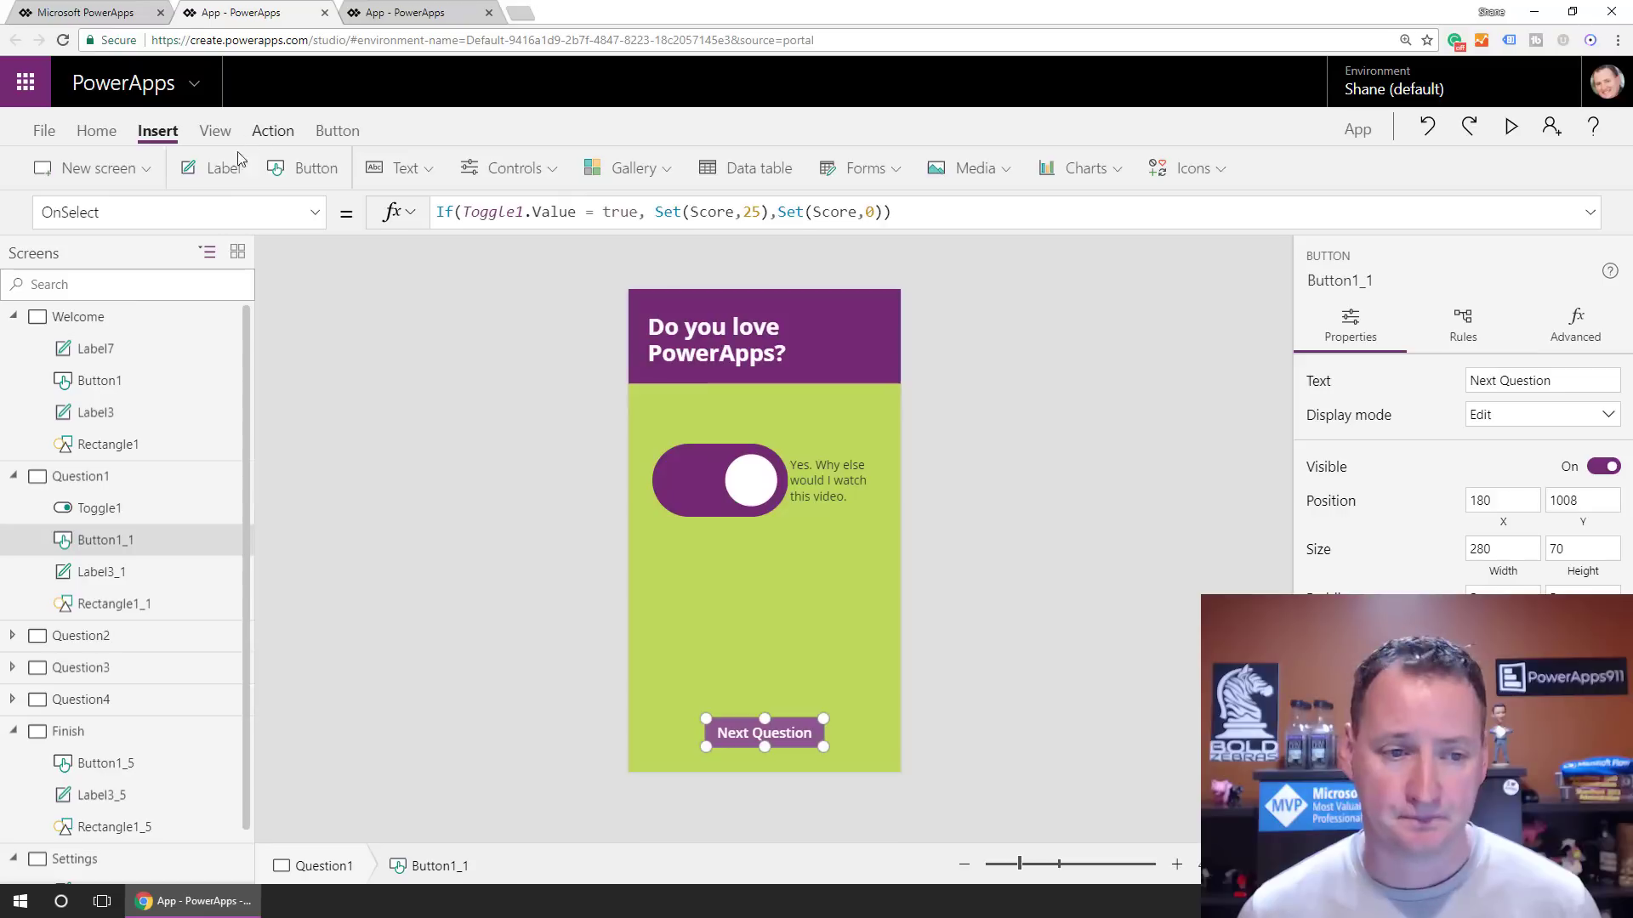
pyautogui.click(745, 614)
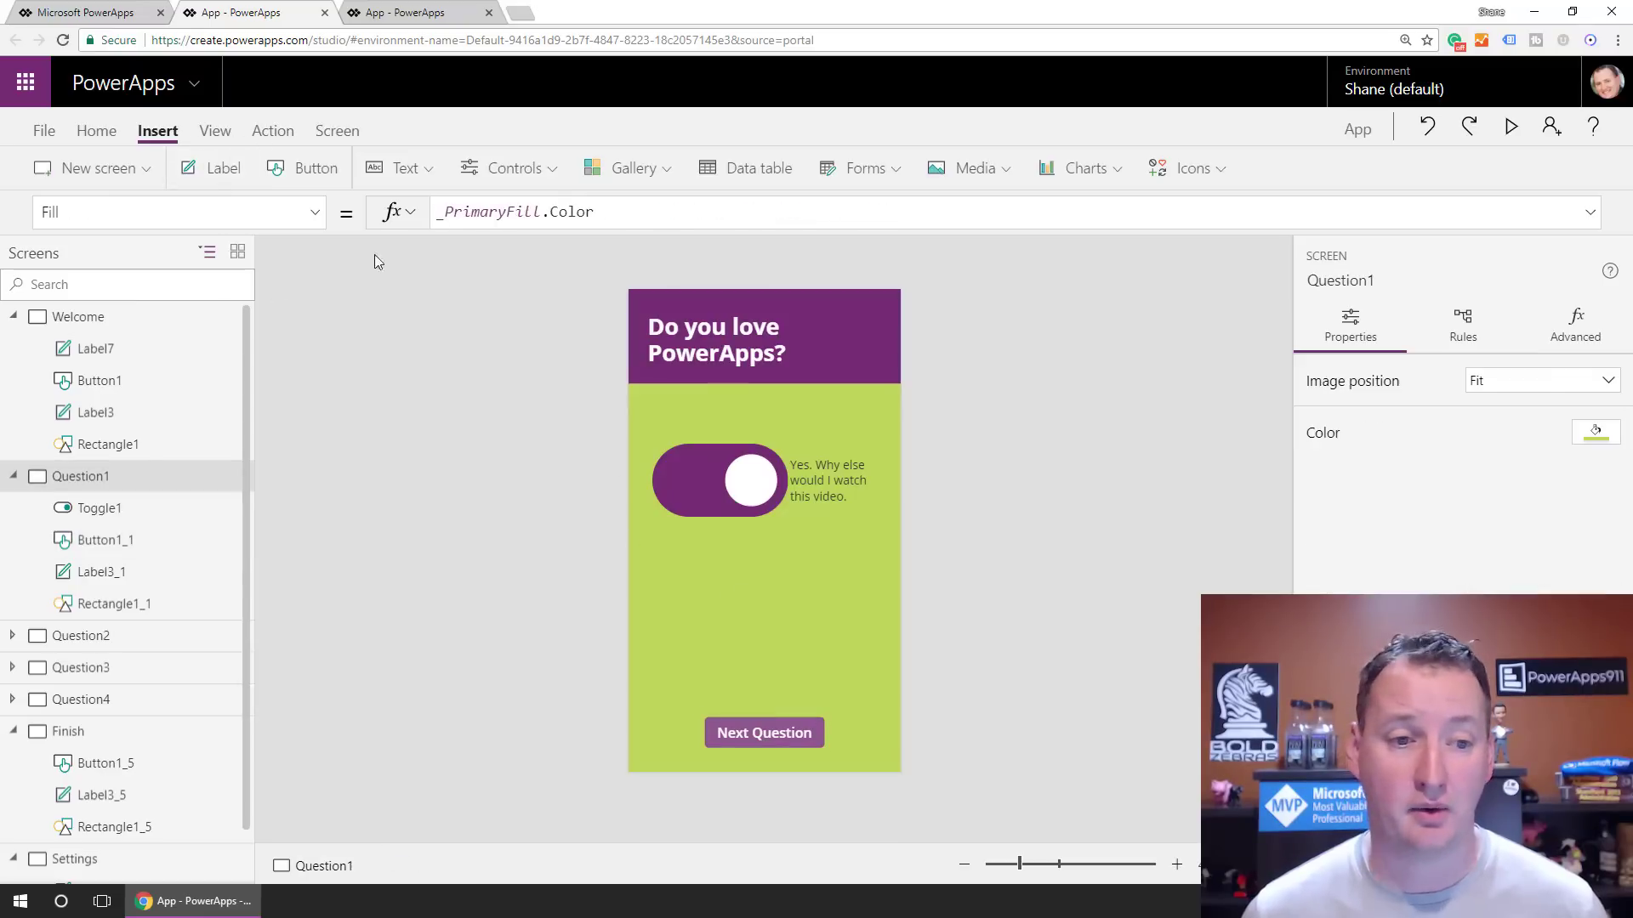
pyautogui.click(224, 166)
pyautogui.moveTo(719, 319); pyautogui.dragTo(733, 623)
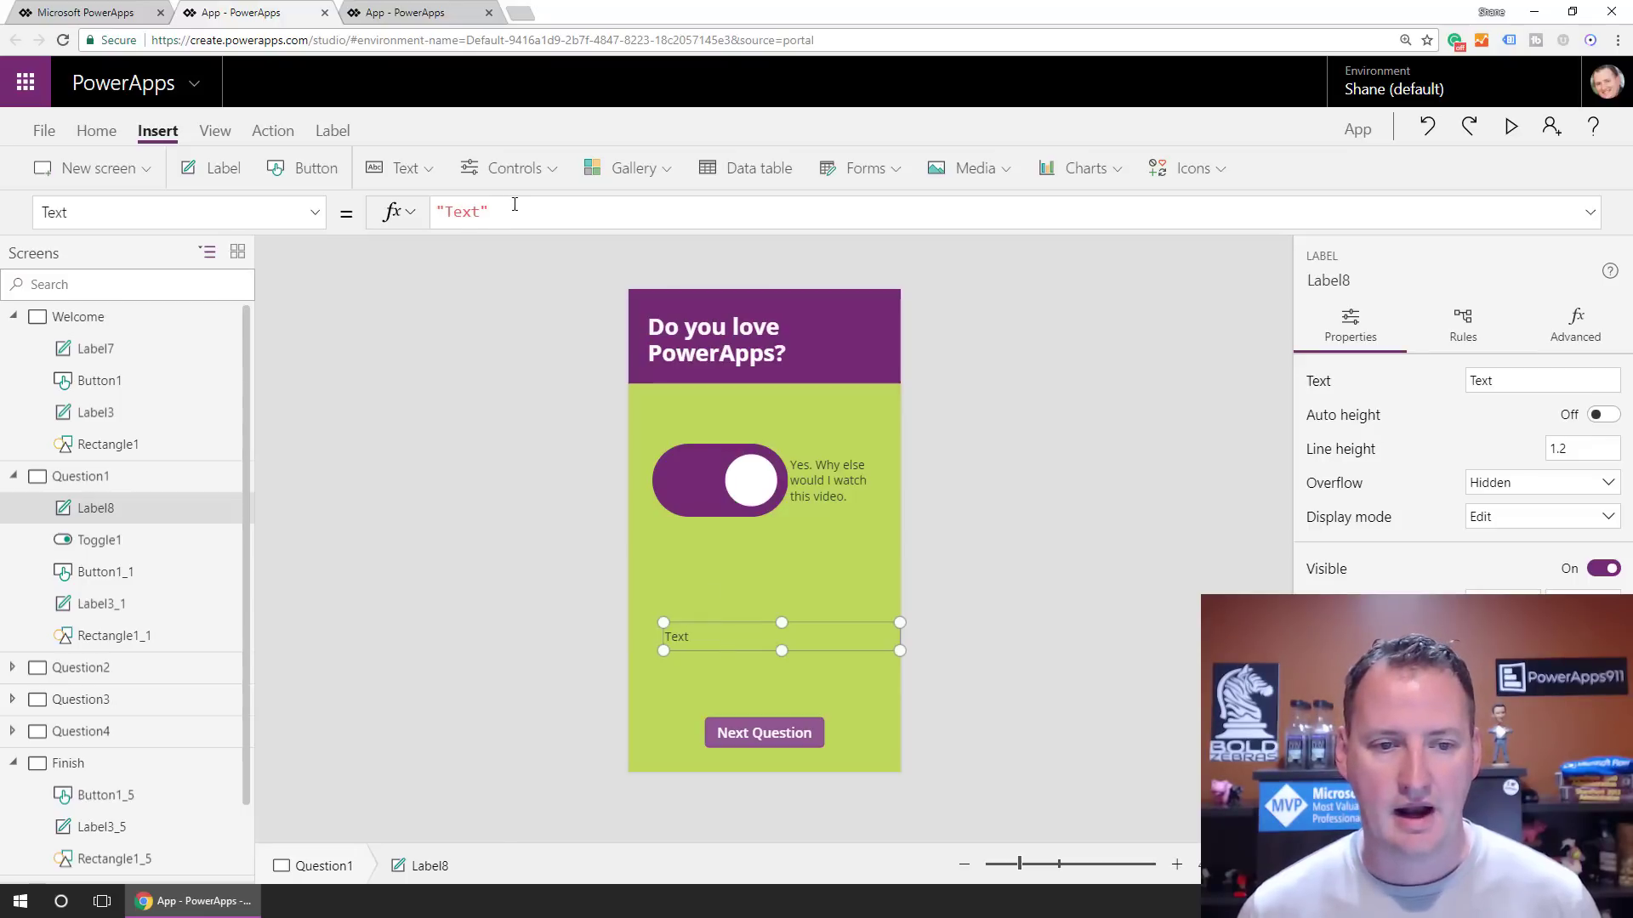
pyautogui.moveTo(492, 212); pyautogui.dragTo(412, 211)
pyautogui.write('Togg')
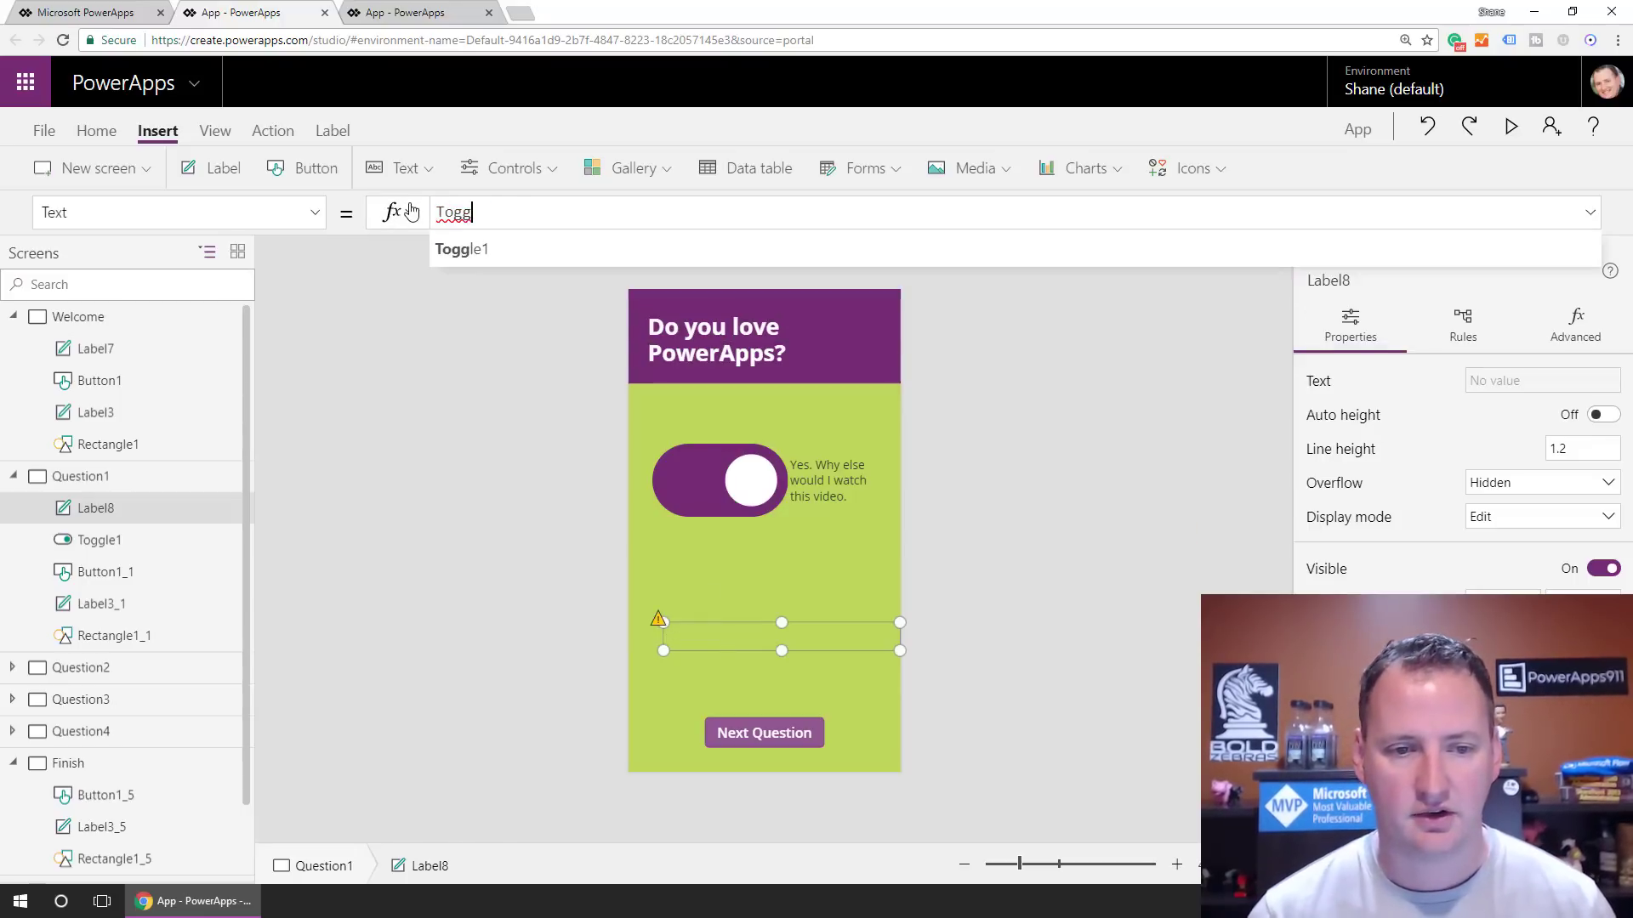
pyautogui.write('le1.')
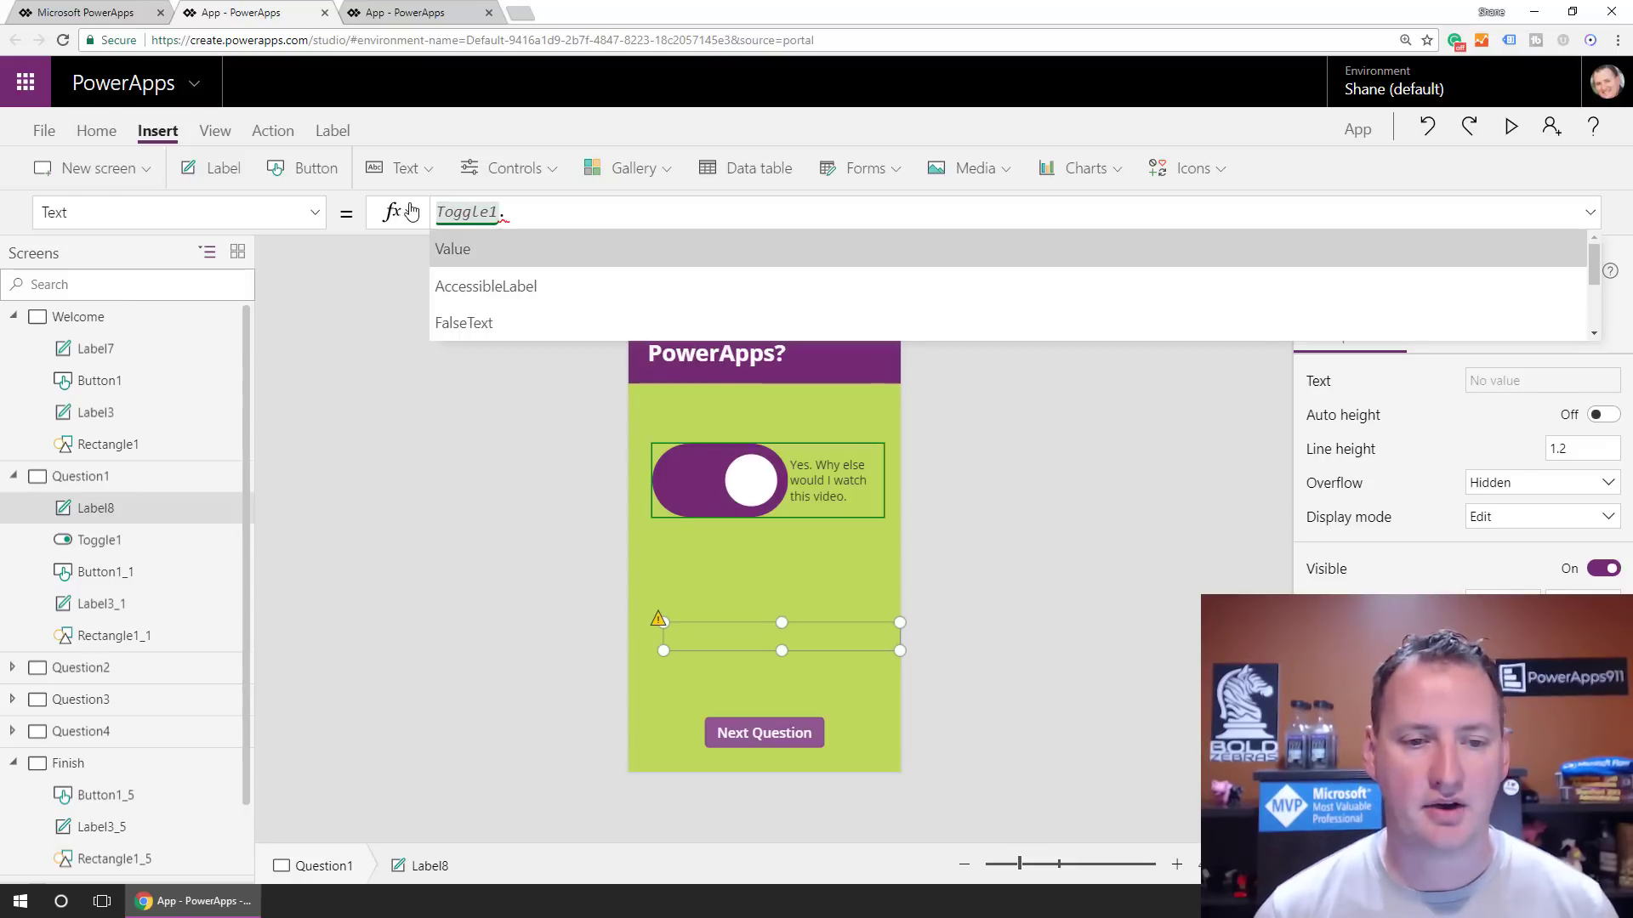
pyautogui.press('Tab')
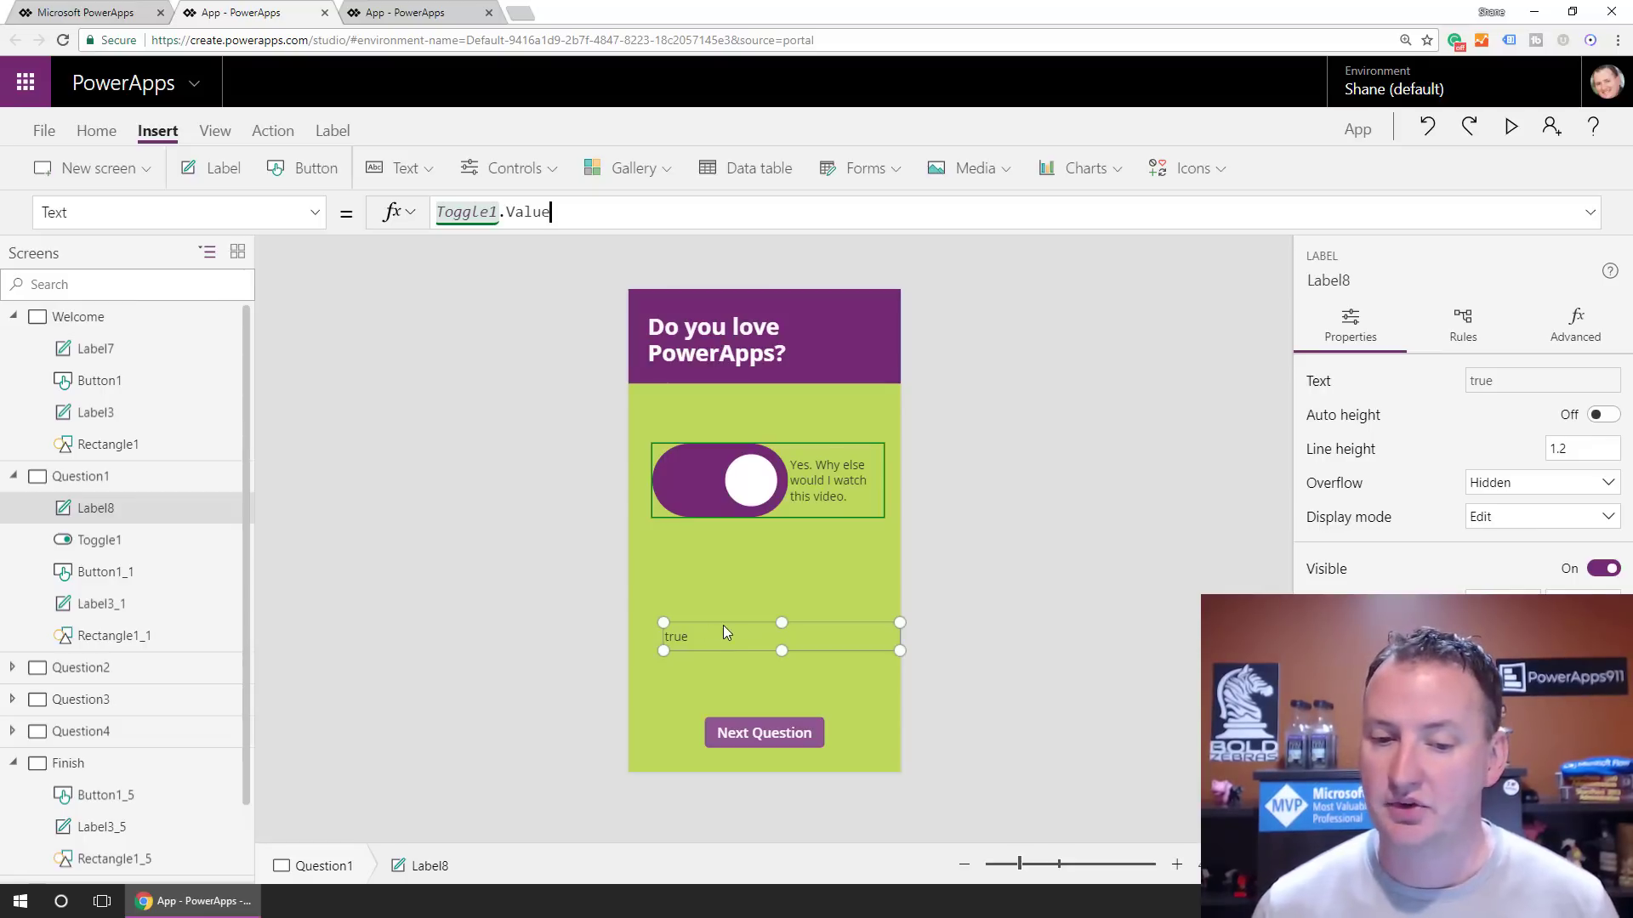
# Add a second label just below the toggle value label and set its Text to the Score variable
pyautogui.click(654, 618)
pyautogui.click(179, 170)
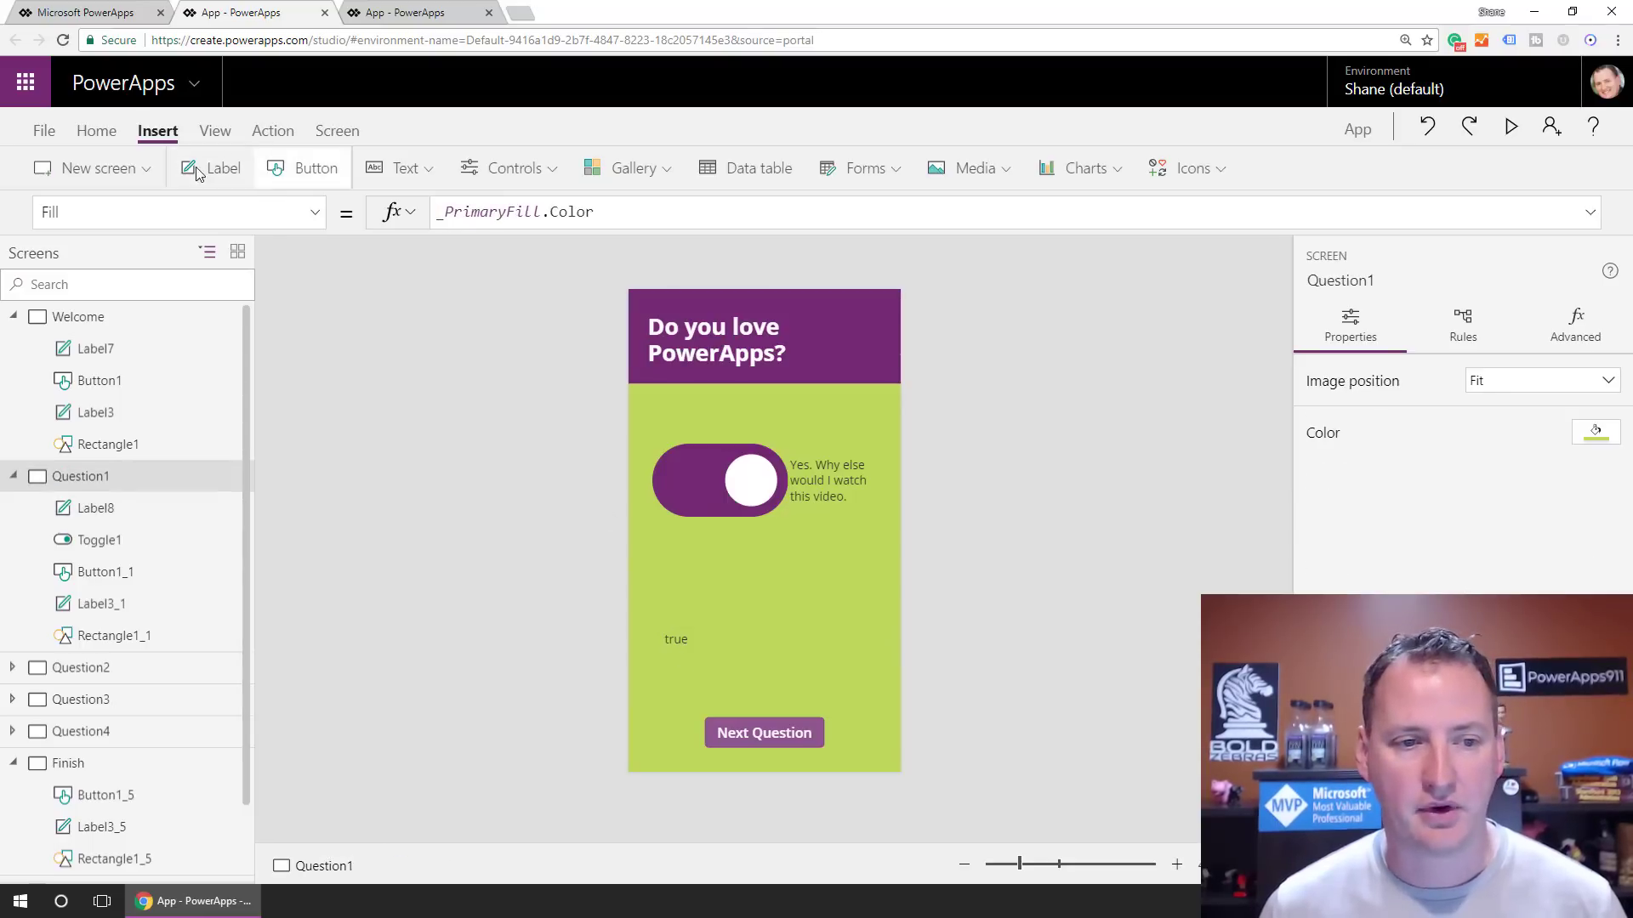
pyautogui.moveTo(687, 315); pyautogui.dragTo(696, 664)
pyautogui.moveTo(489, 212); pyautogui.dragTo(438, 222)
pyautogui.write('Score')
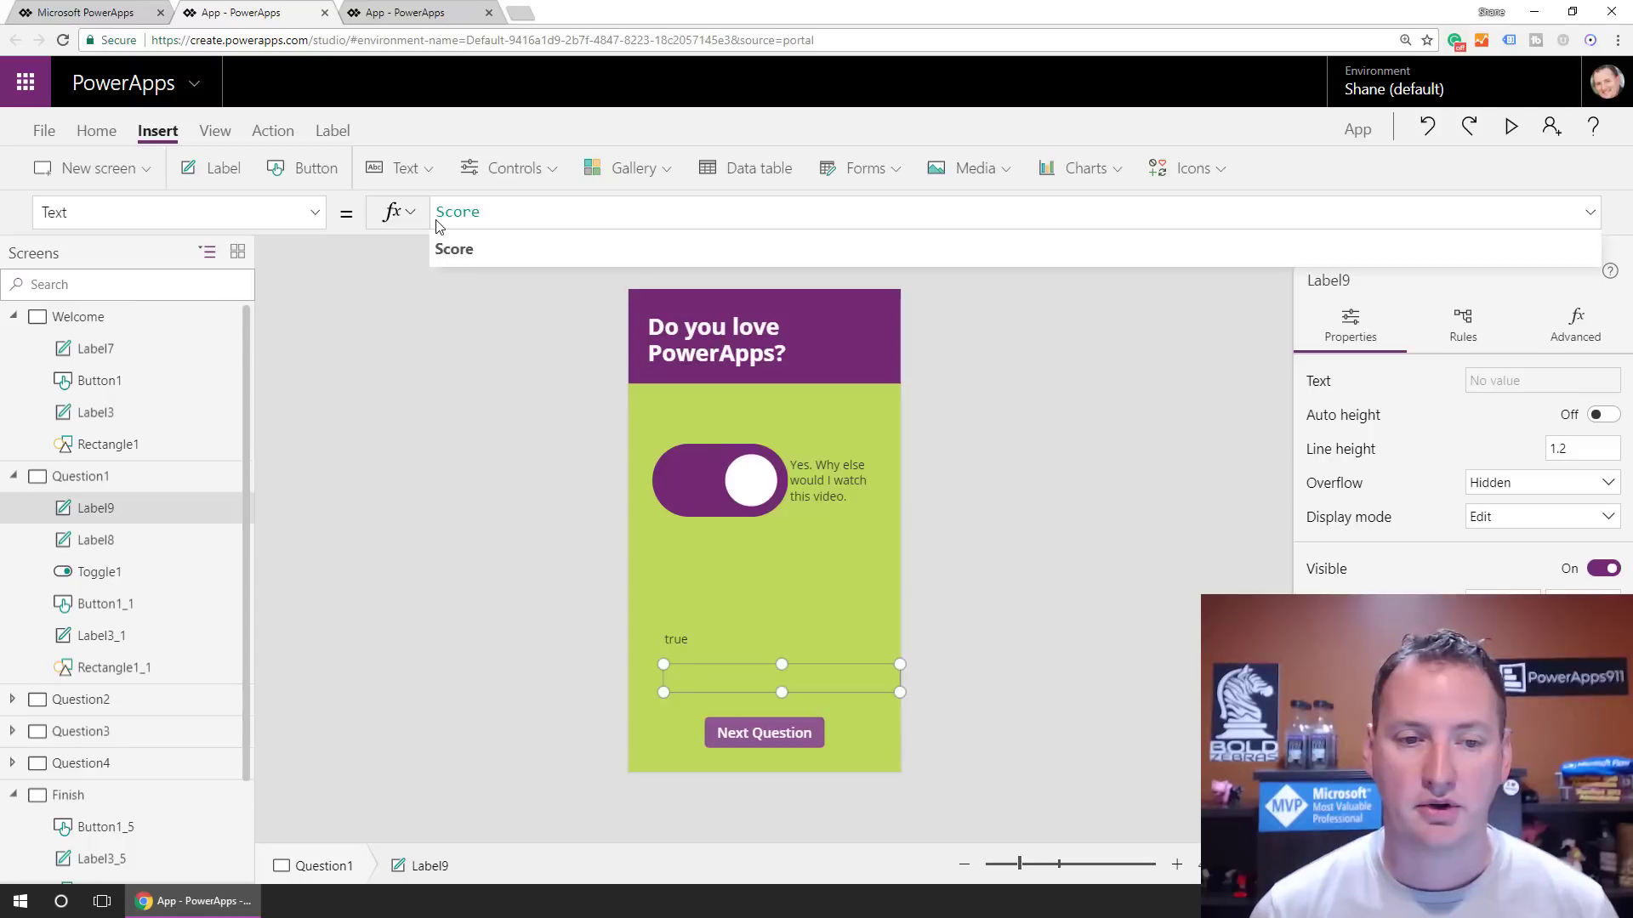
pyautogui.press('Return')
pyautogui.press('BackSpace')
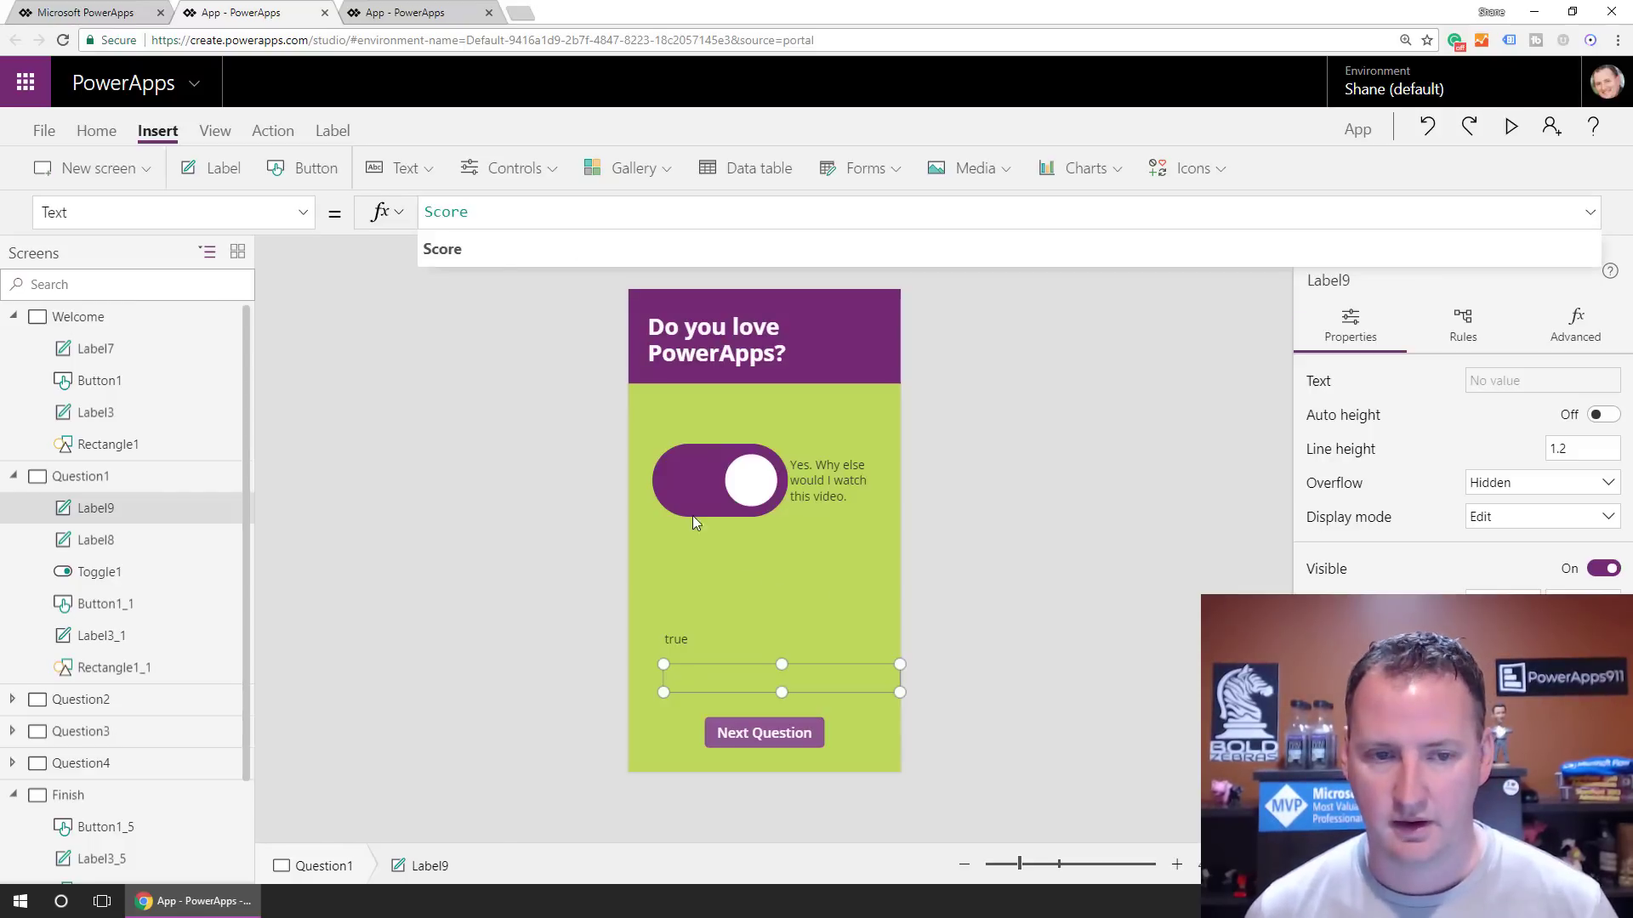
pyautogui.click(661, 701)
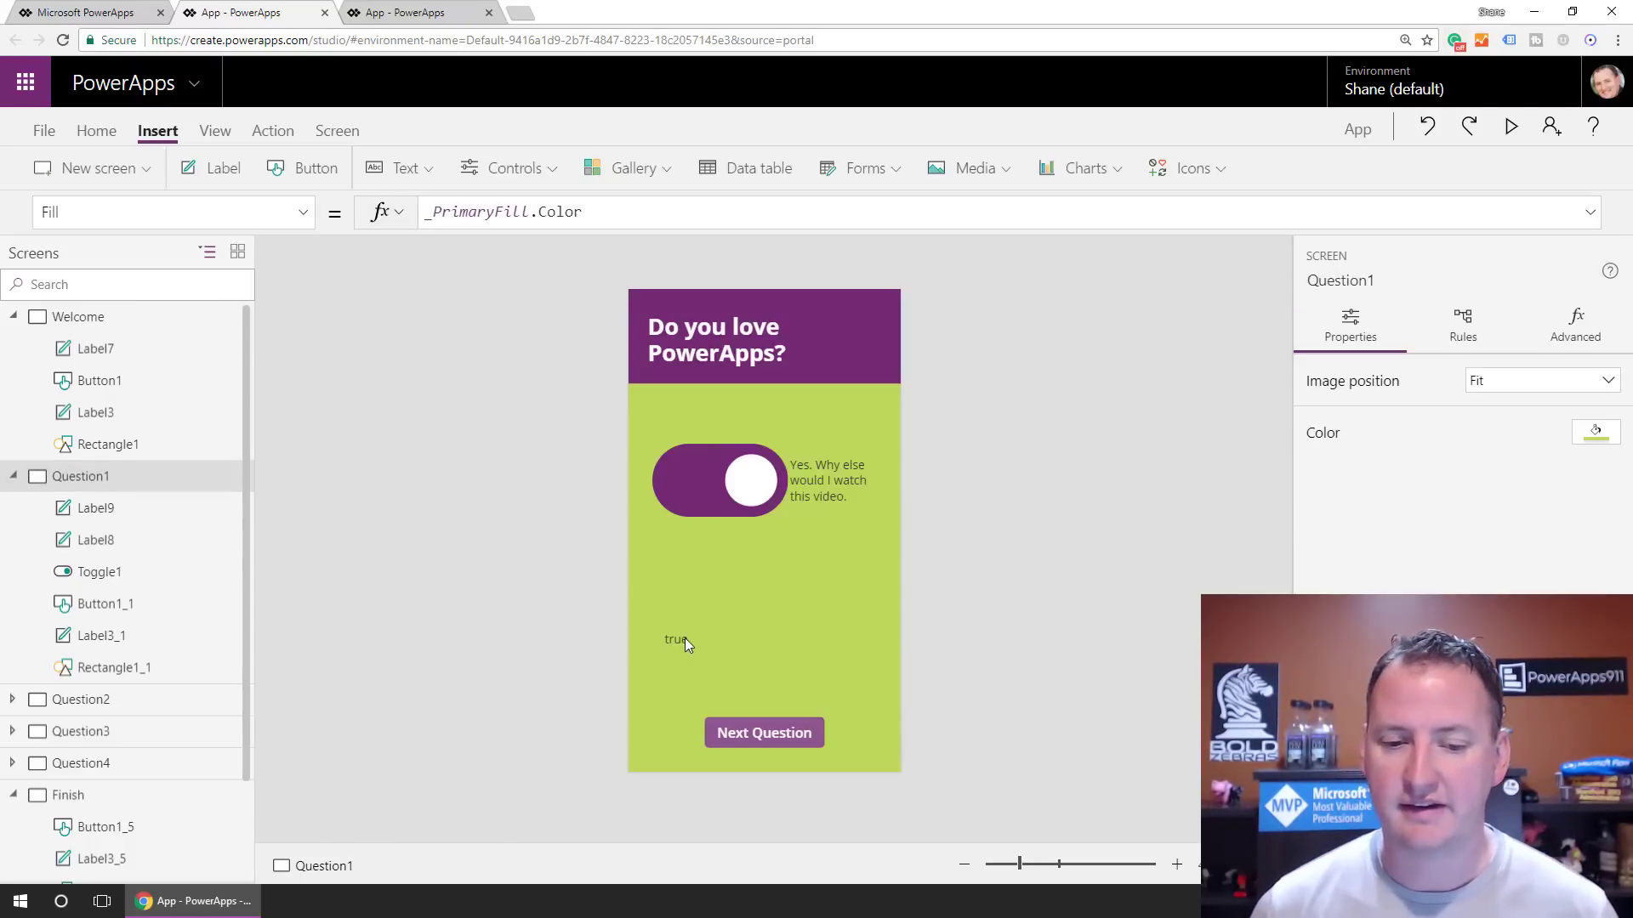
pyautogui.click(685, 642)
pyautogui.click(685, 676)
pyautogui.click(682, 646)
pyautogui.click(682, 676)
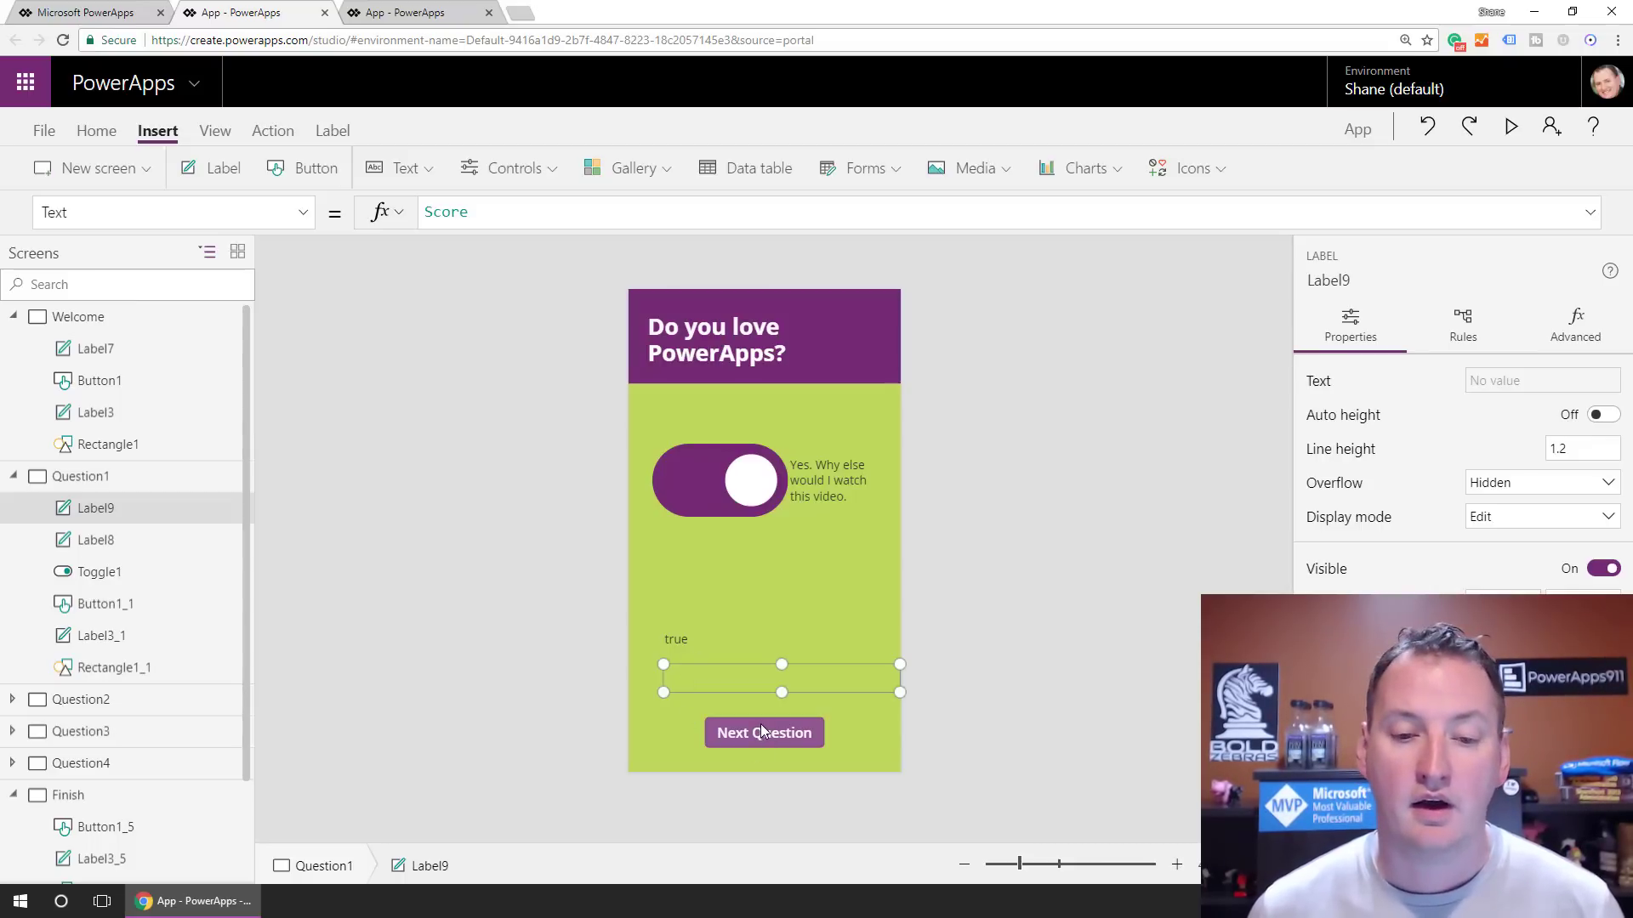
# Add a label to the Question2 screen, placed just below the radio options
pyautogui.click(12, 477)
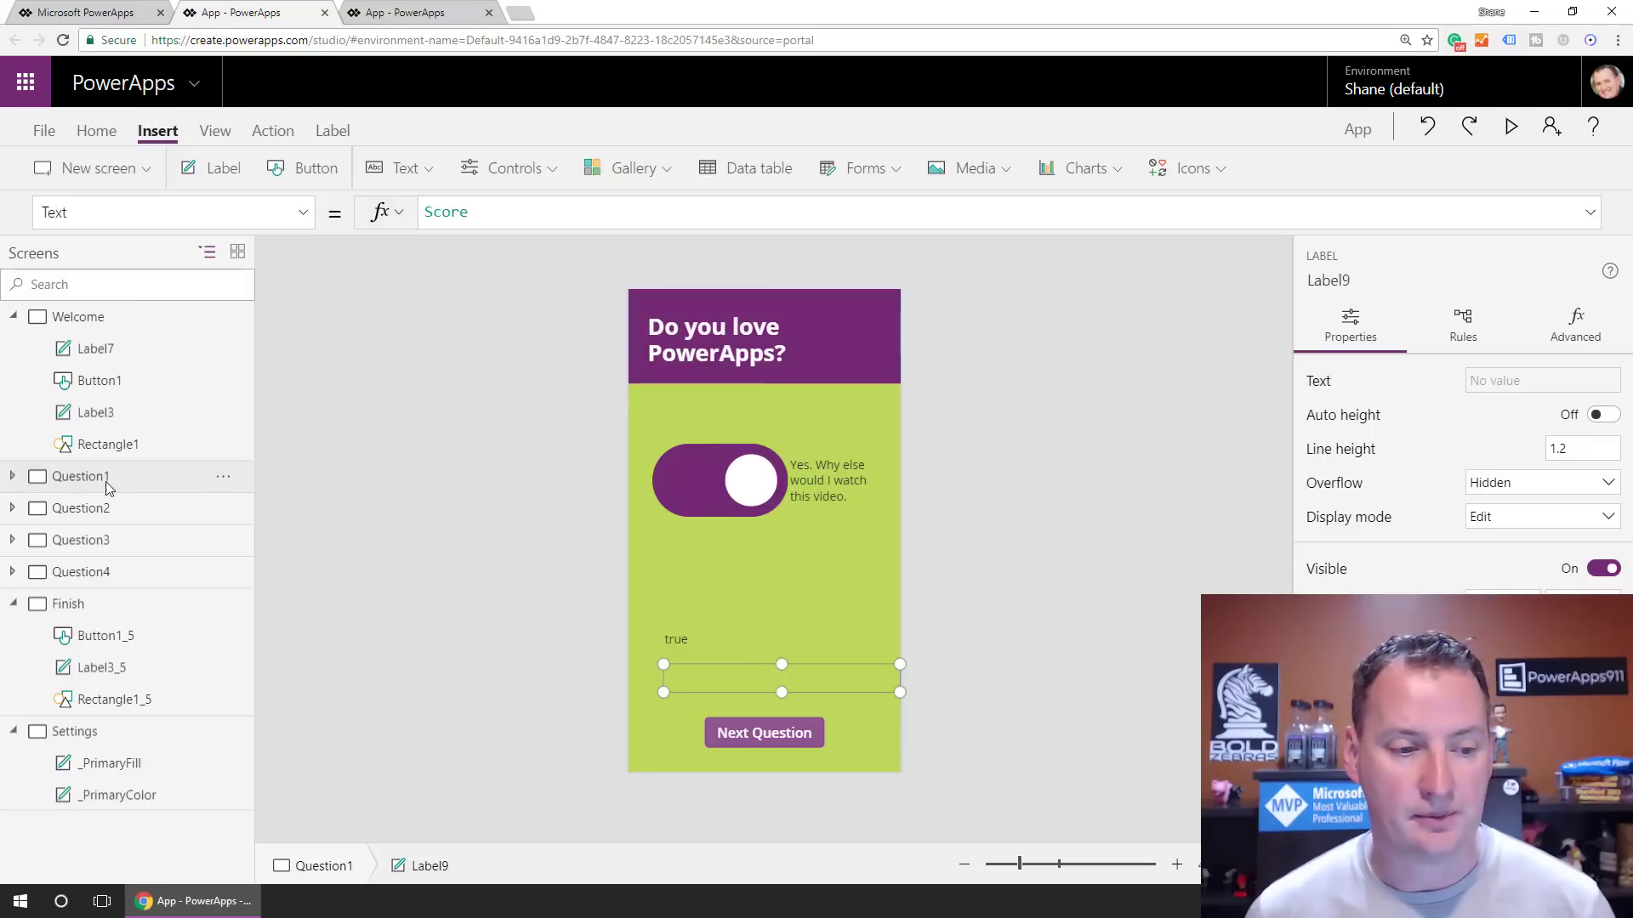
pyautogui.click(81, 507)
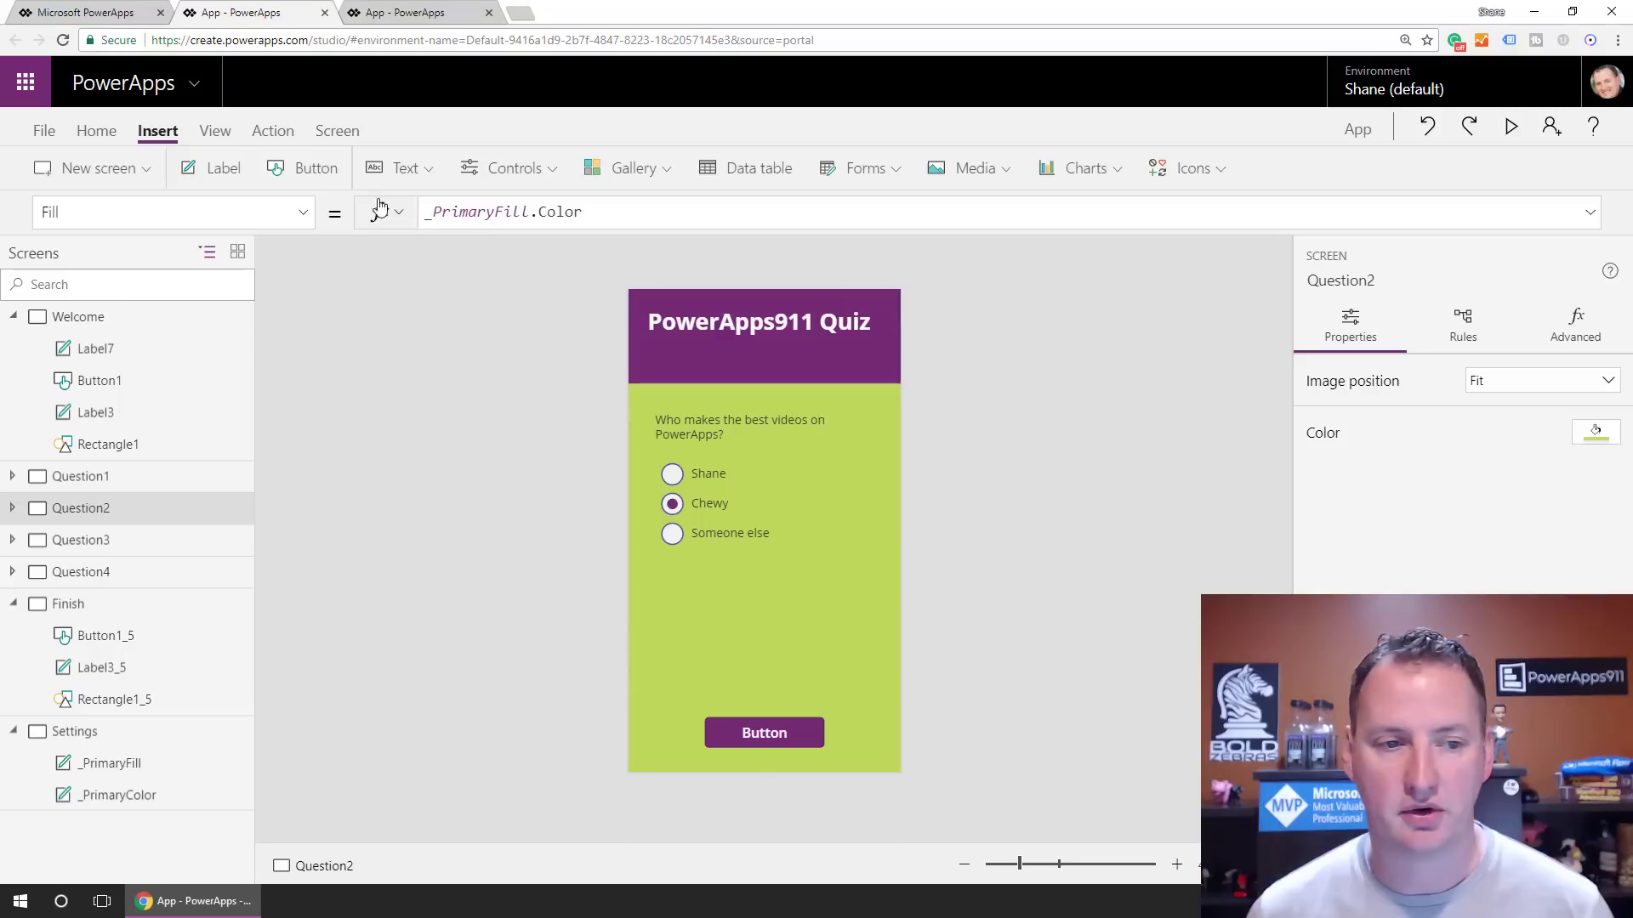
pyautogui.click(212, 168)
pyautogui.moveTo(713, 323); pyautogui.dragTo(710, 597)
pyautogui.doubleClick(710, 598)
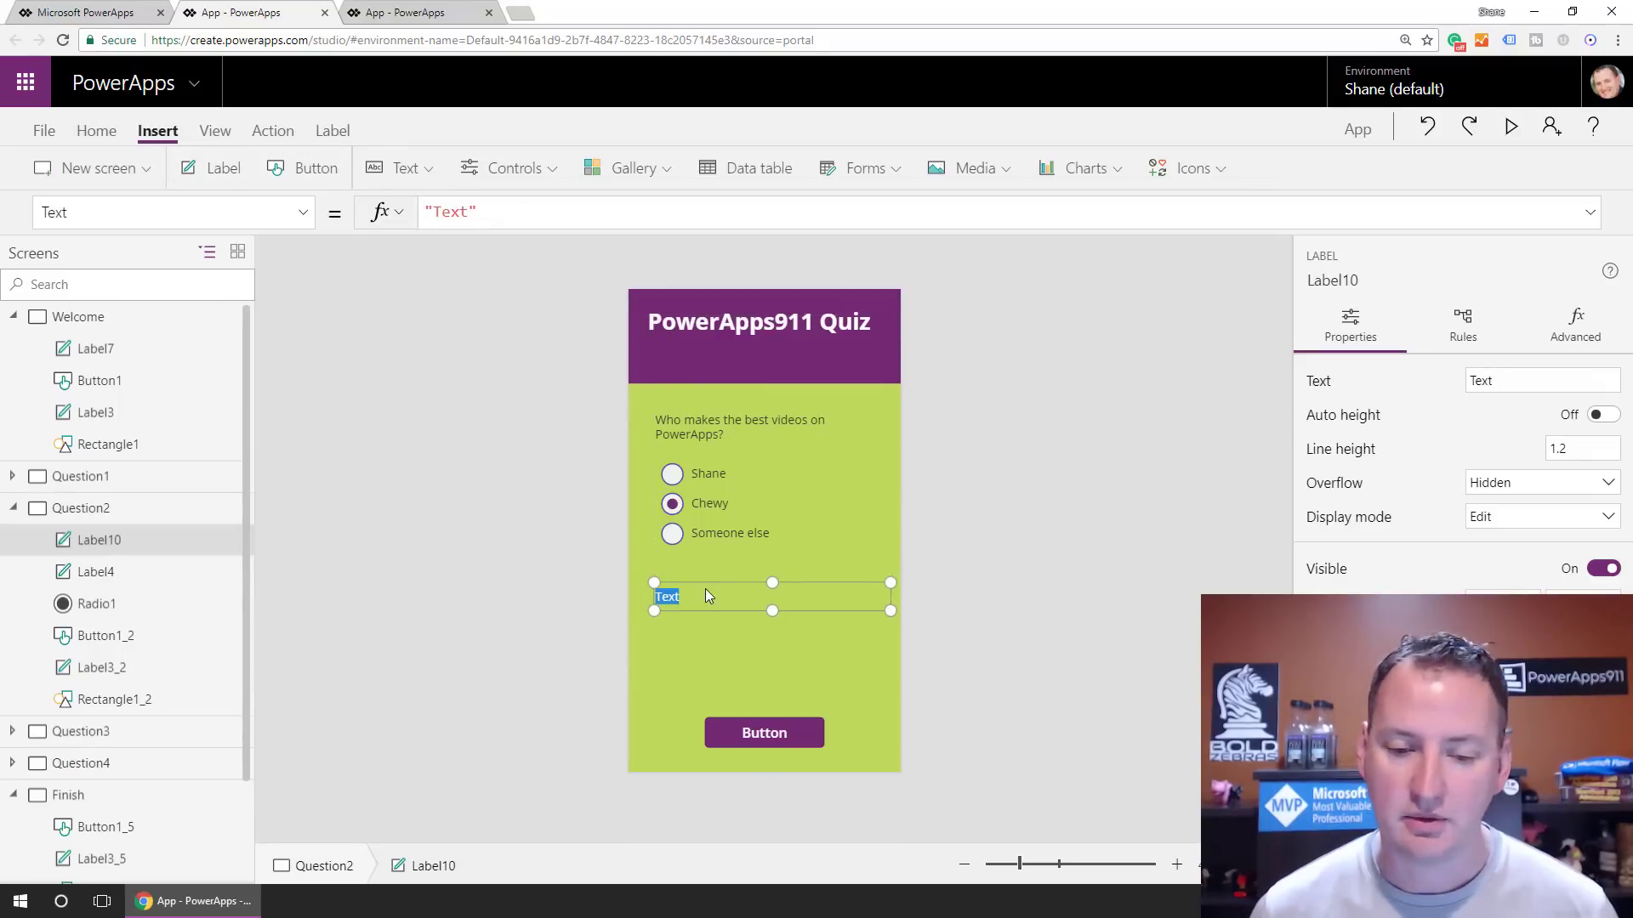
# Set the new label's Text to Radio1.Selected.Value and move the label slightly down, clear of the radio control
pyautogui.moveTo(540, 216); pyautogui.dragTo(427, 218)
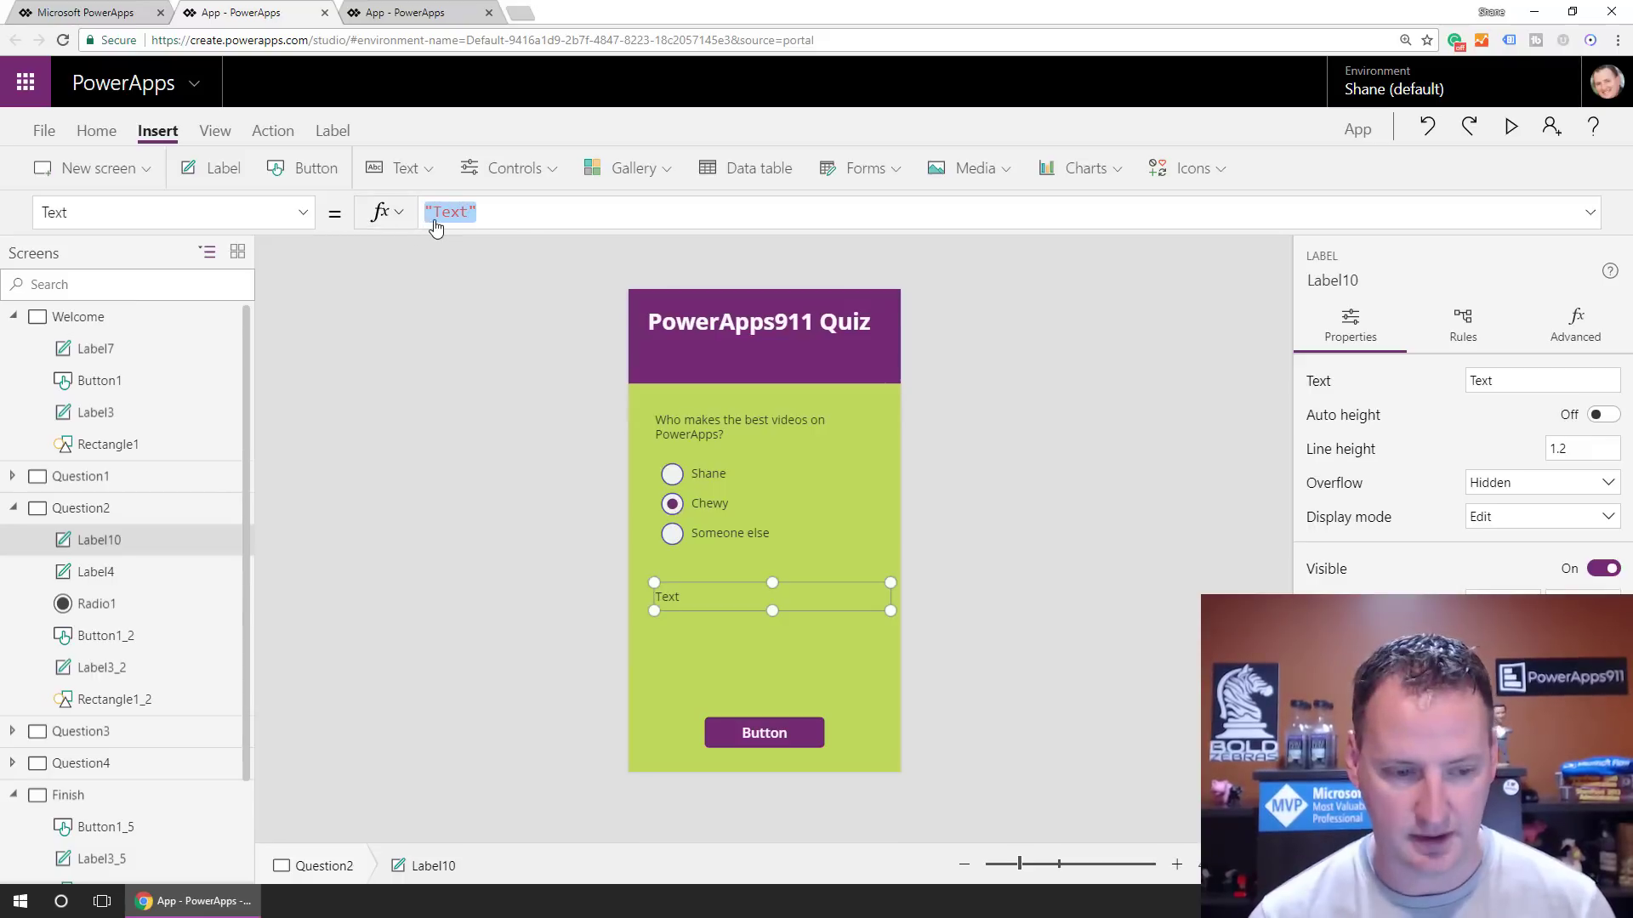
pyautogui.write('Radio1')
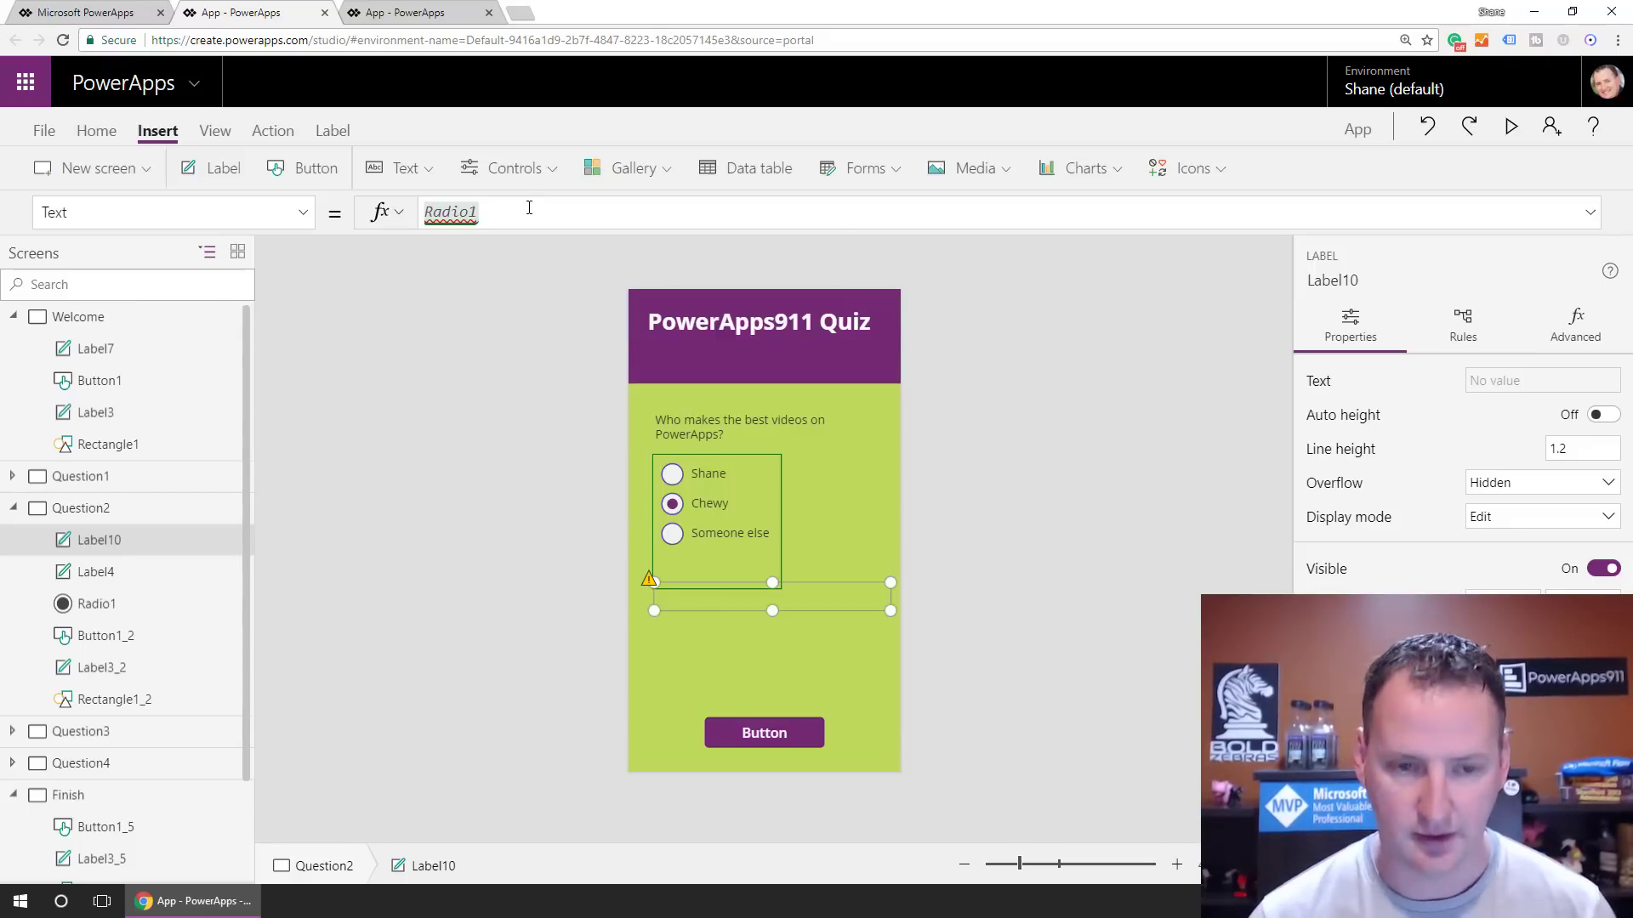
pyautogui.write('.s')
pyautogui.press('Tab')
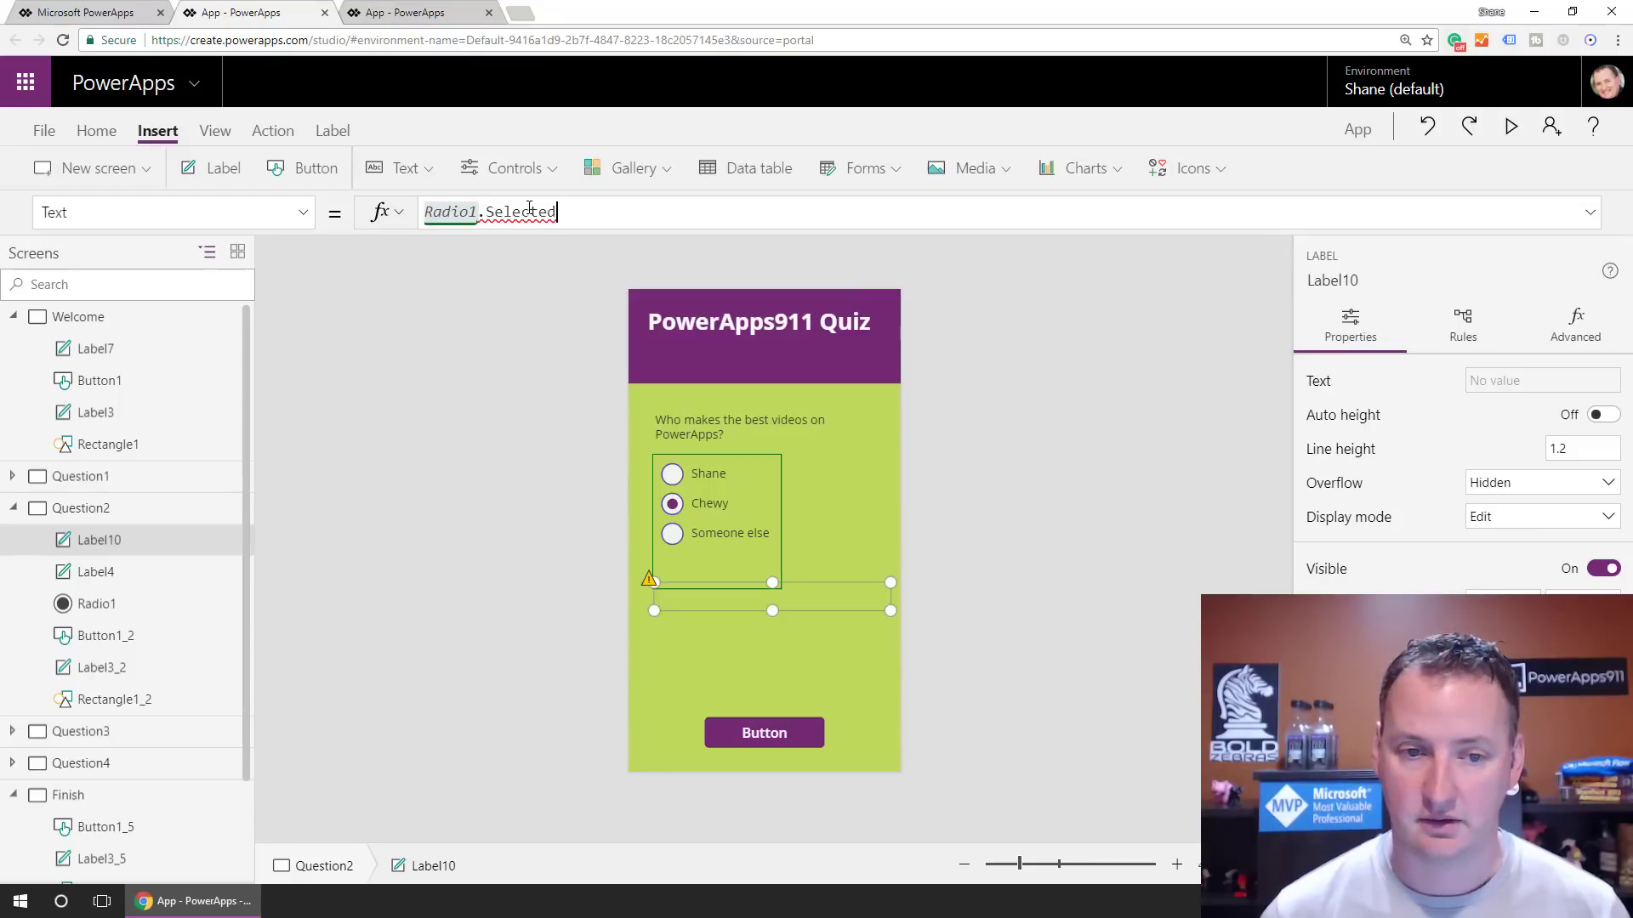
pyautogui.write('.')
pyautogui.press('Tab')
pyautogui.moveTo(817, 581); pyautogui.dragTo(809, 615)
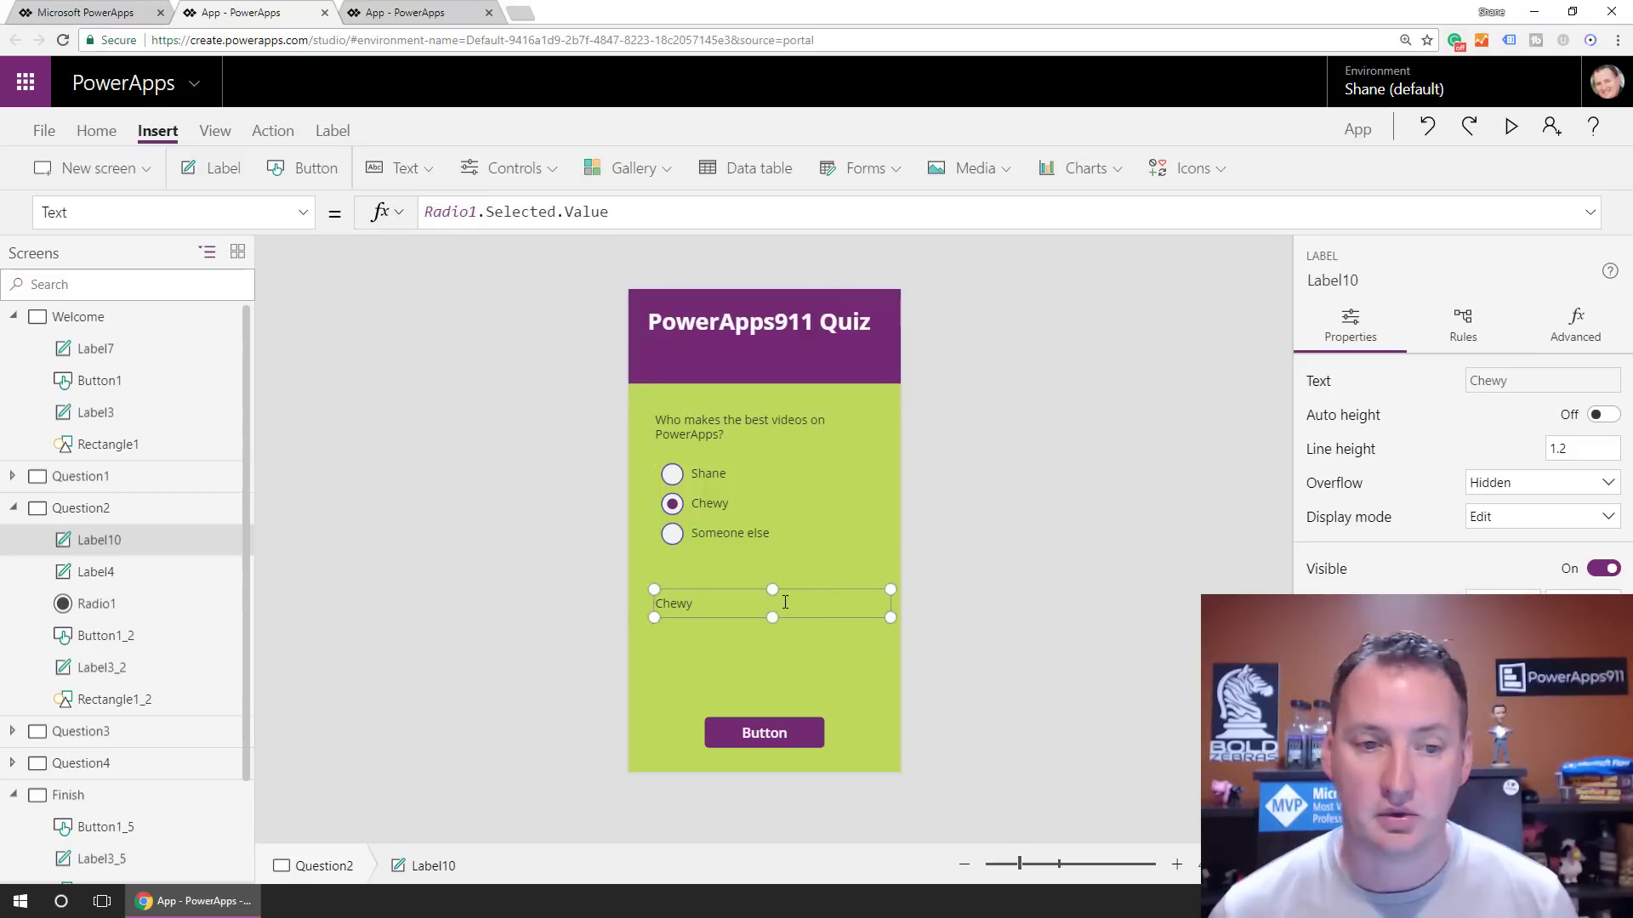
# Start an If formula in the Question2 button's OnSelect, testing whether Radio1.Selected.Value equals the first radio option's text
pyautogui.click(770, 734)
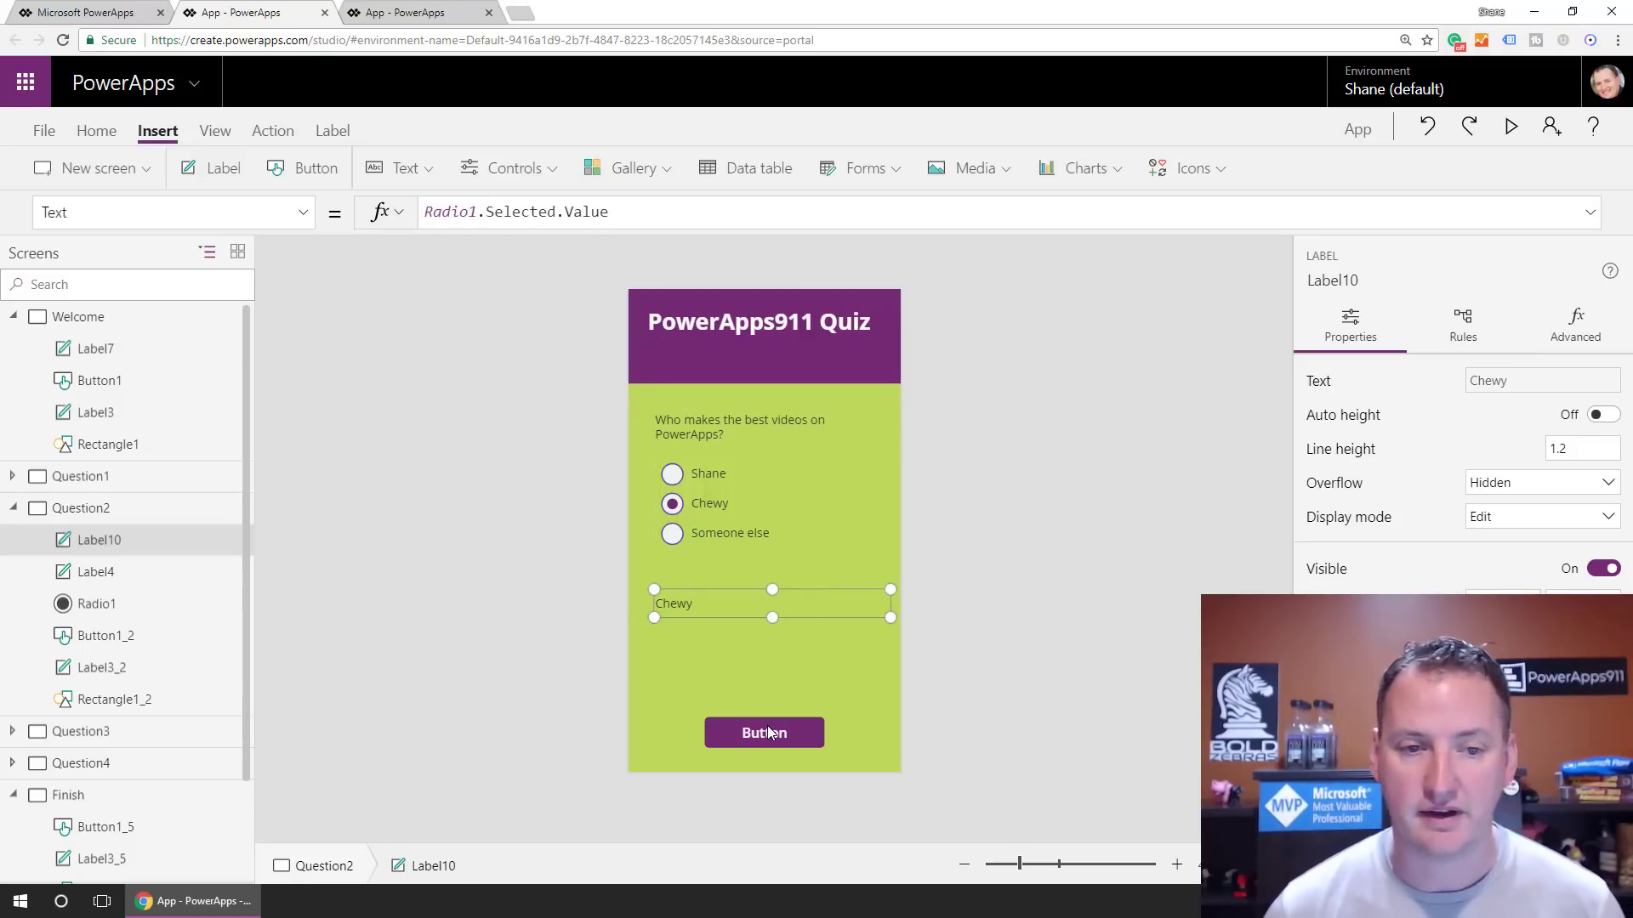
pyautogui.doubleClick(507, 212)
pyautogui.write('I')
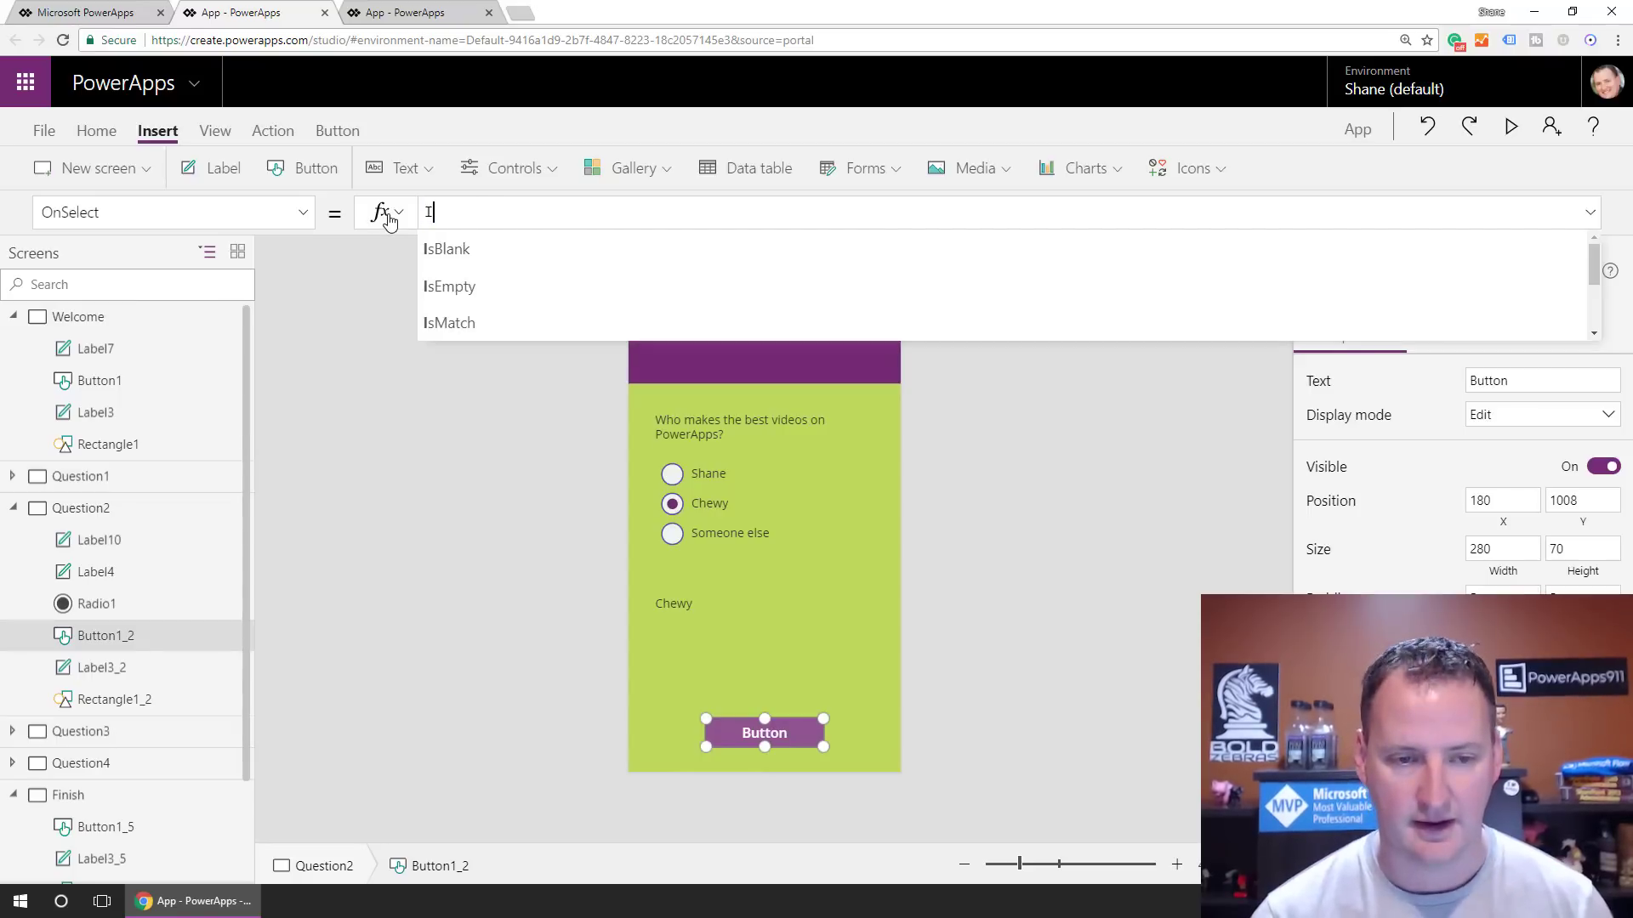
pyautogui.write('f(R')
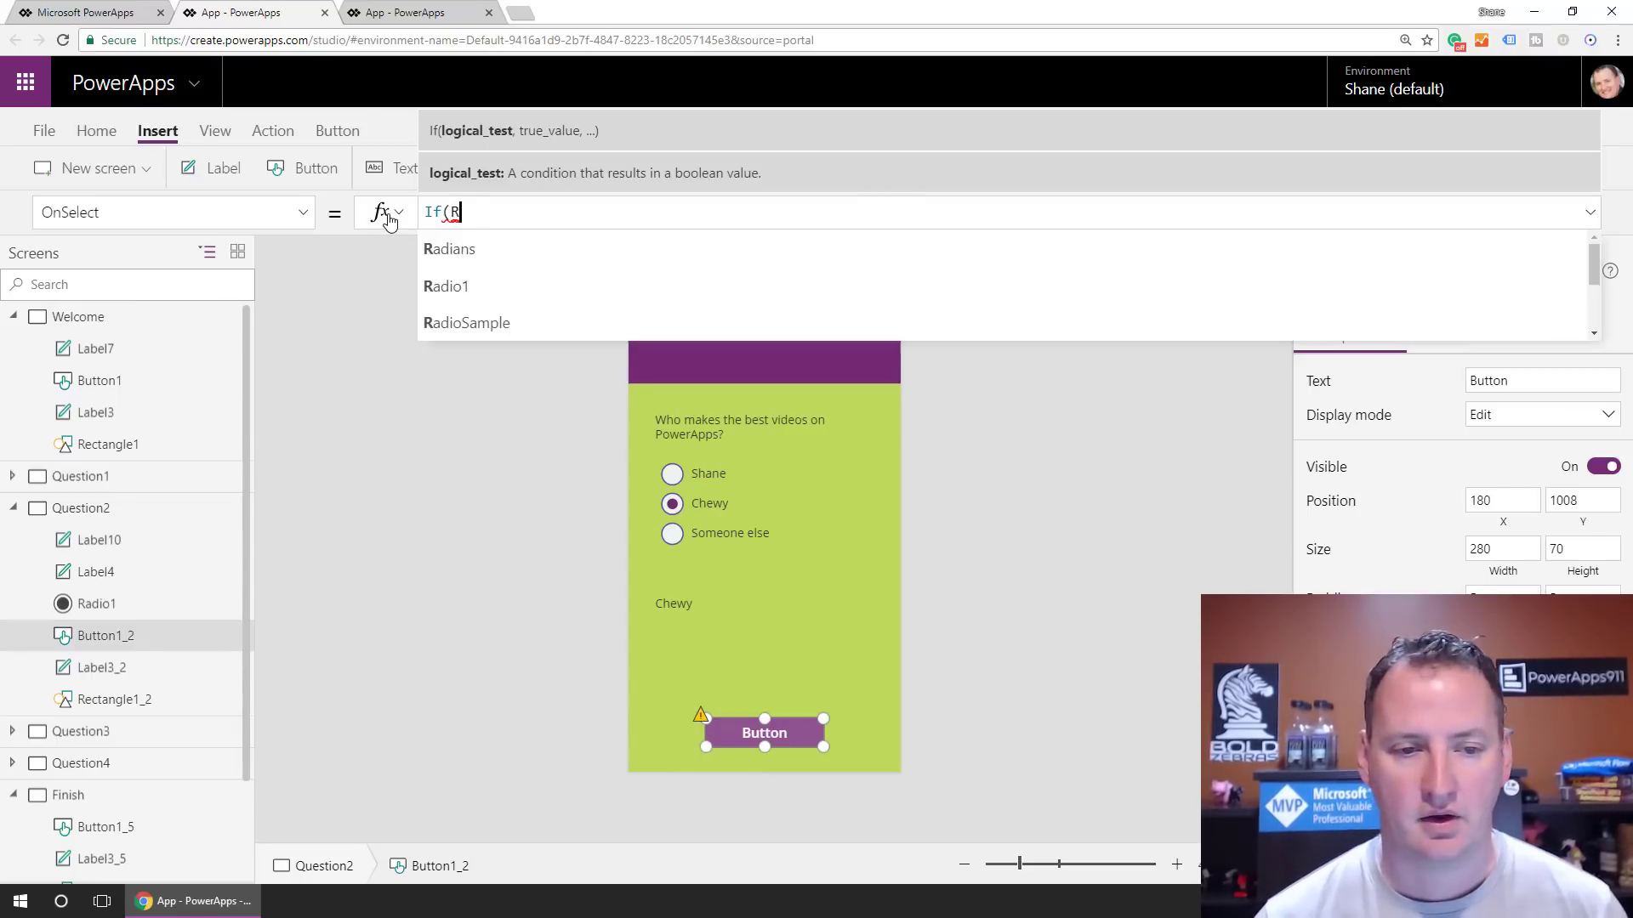
pyautogui.write('adi')
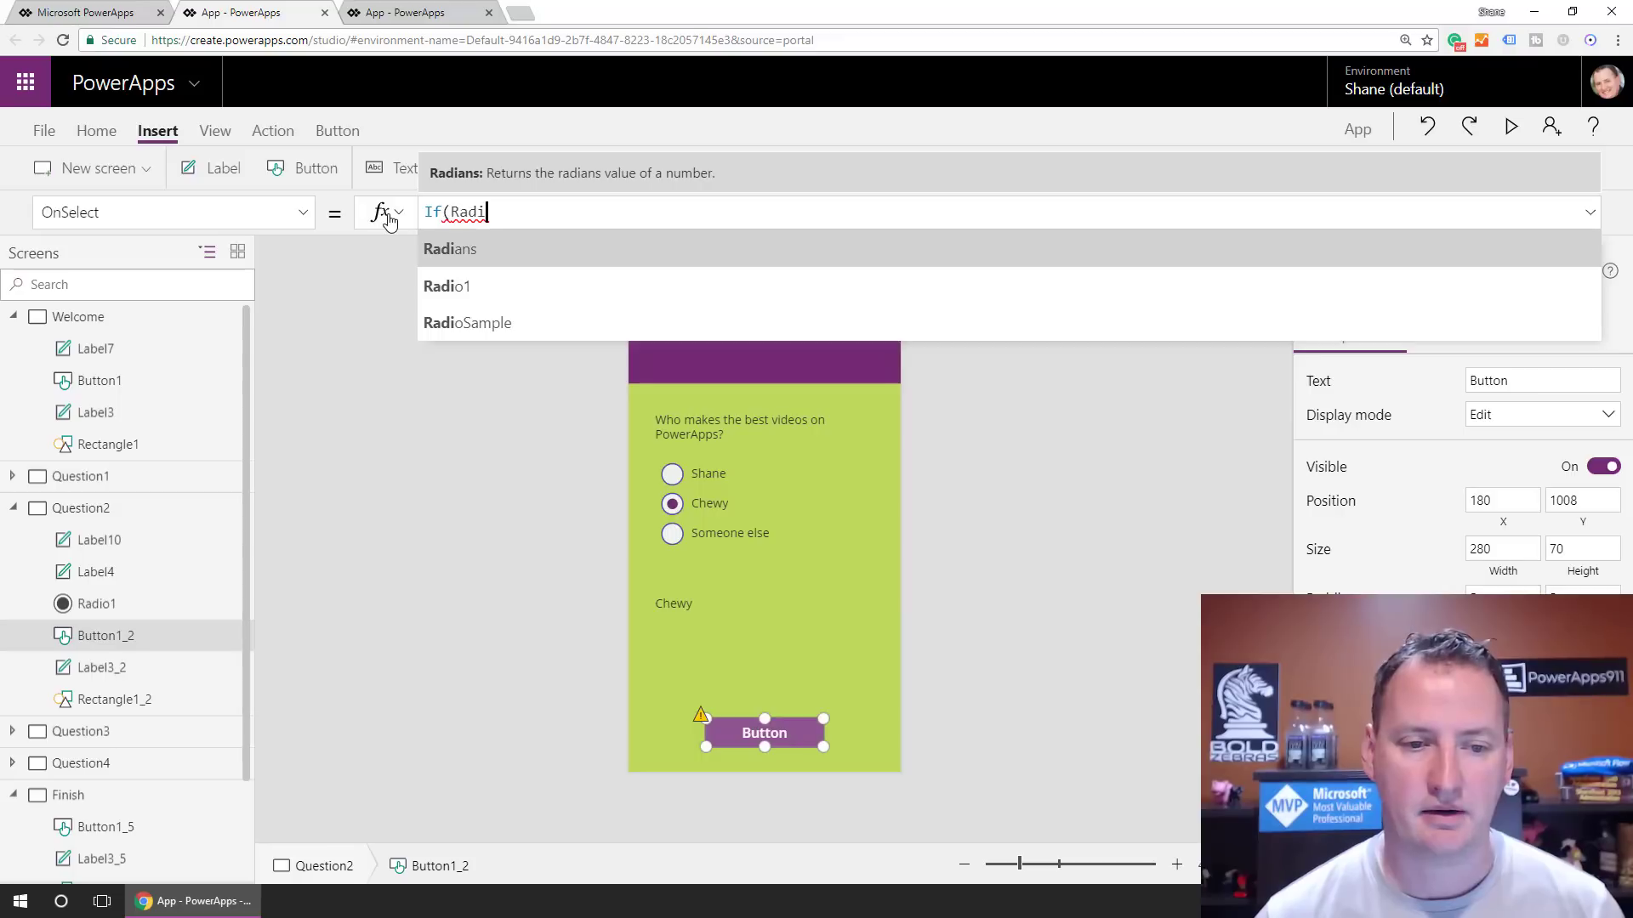
pyautogui.write('o1.Selected')
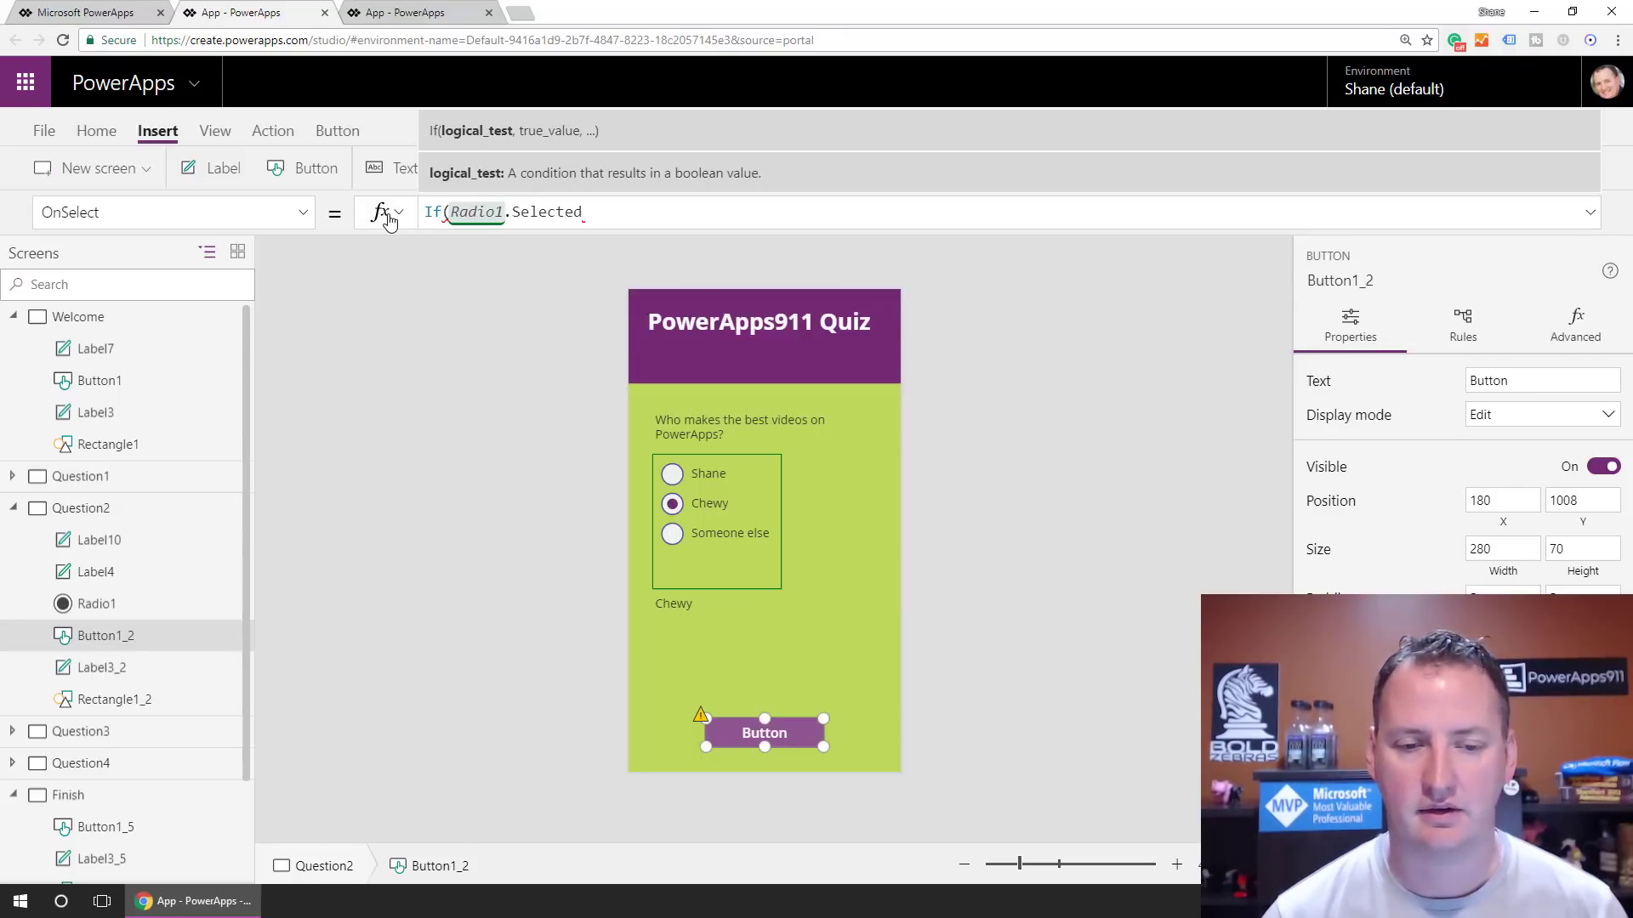
pyautogui.write('.Value')
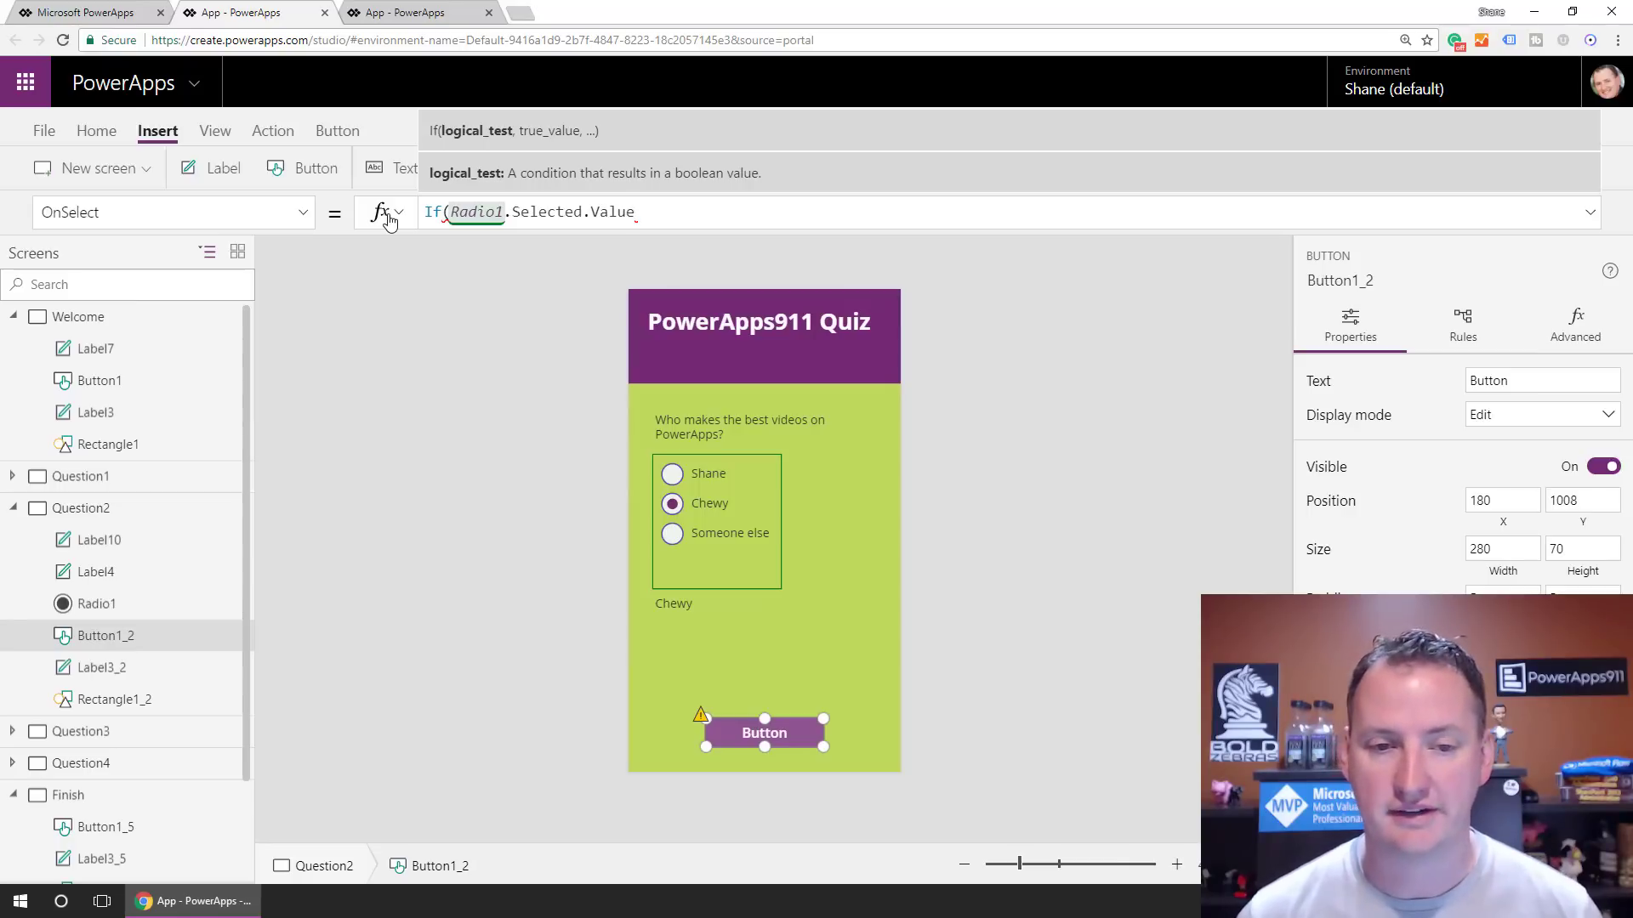
pyautogui.write('= ')
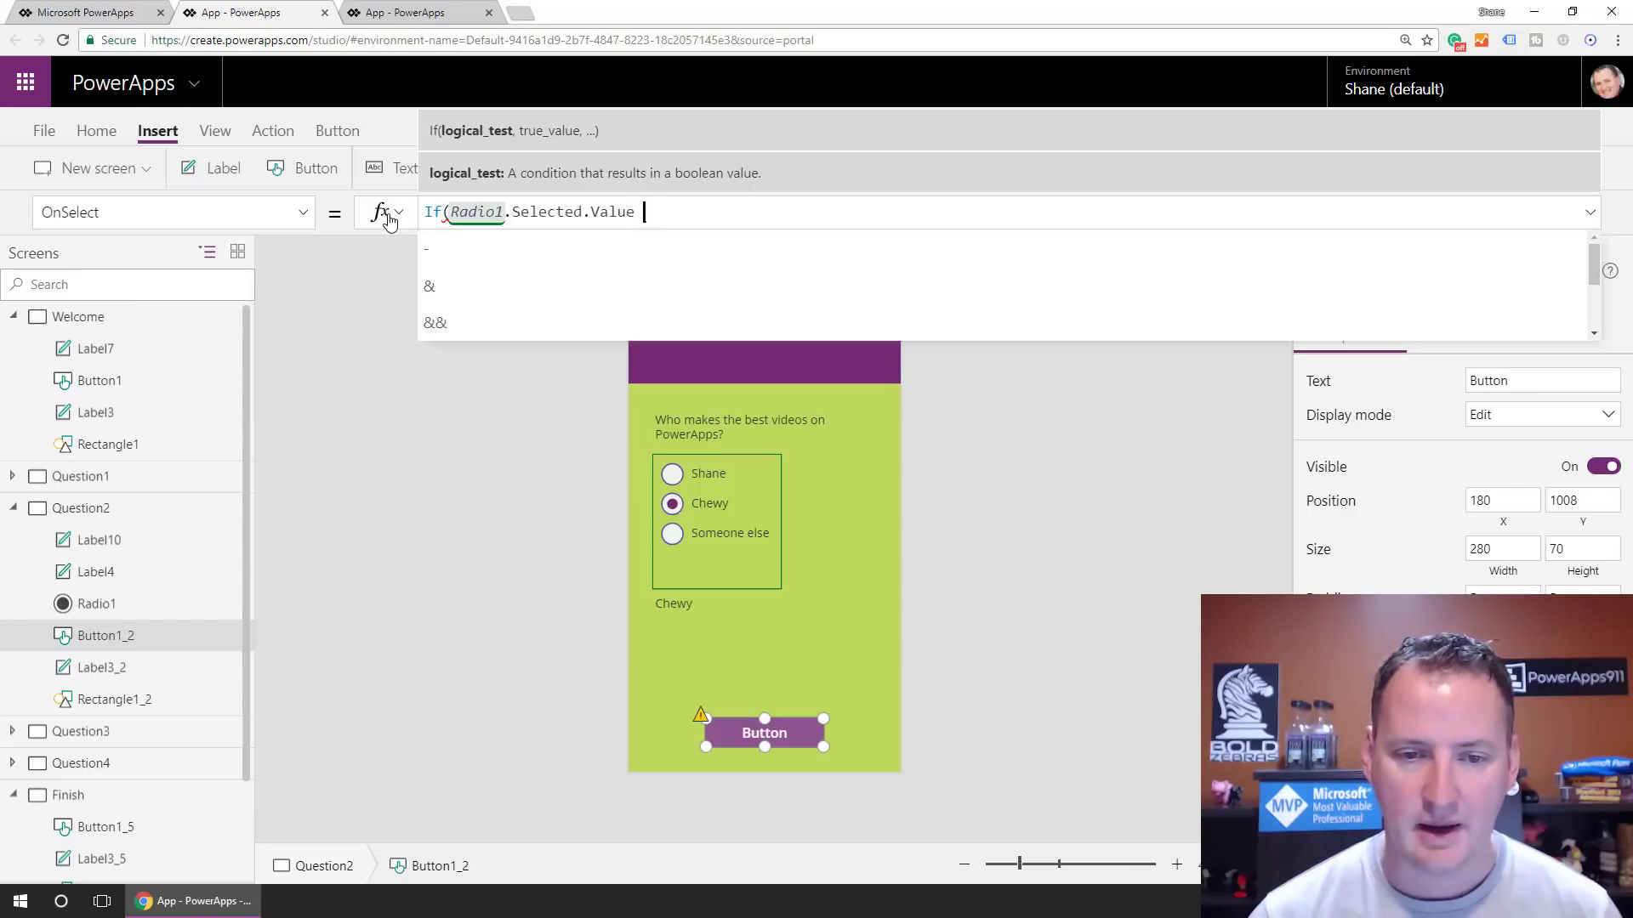
pyautogui.write('"Shane"')
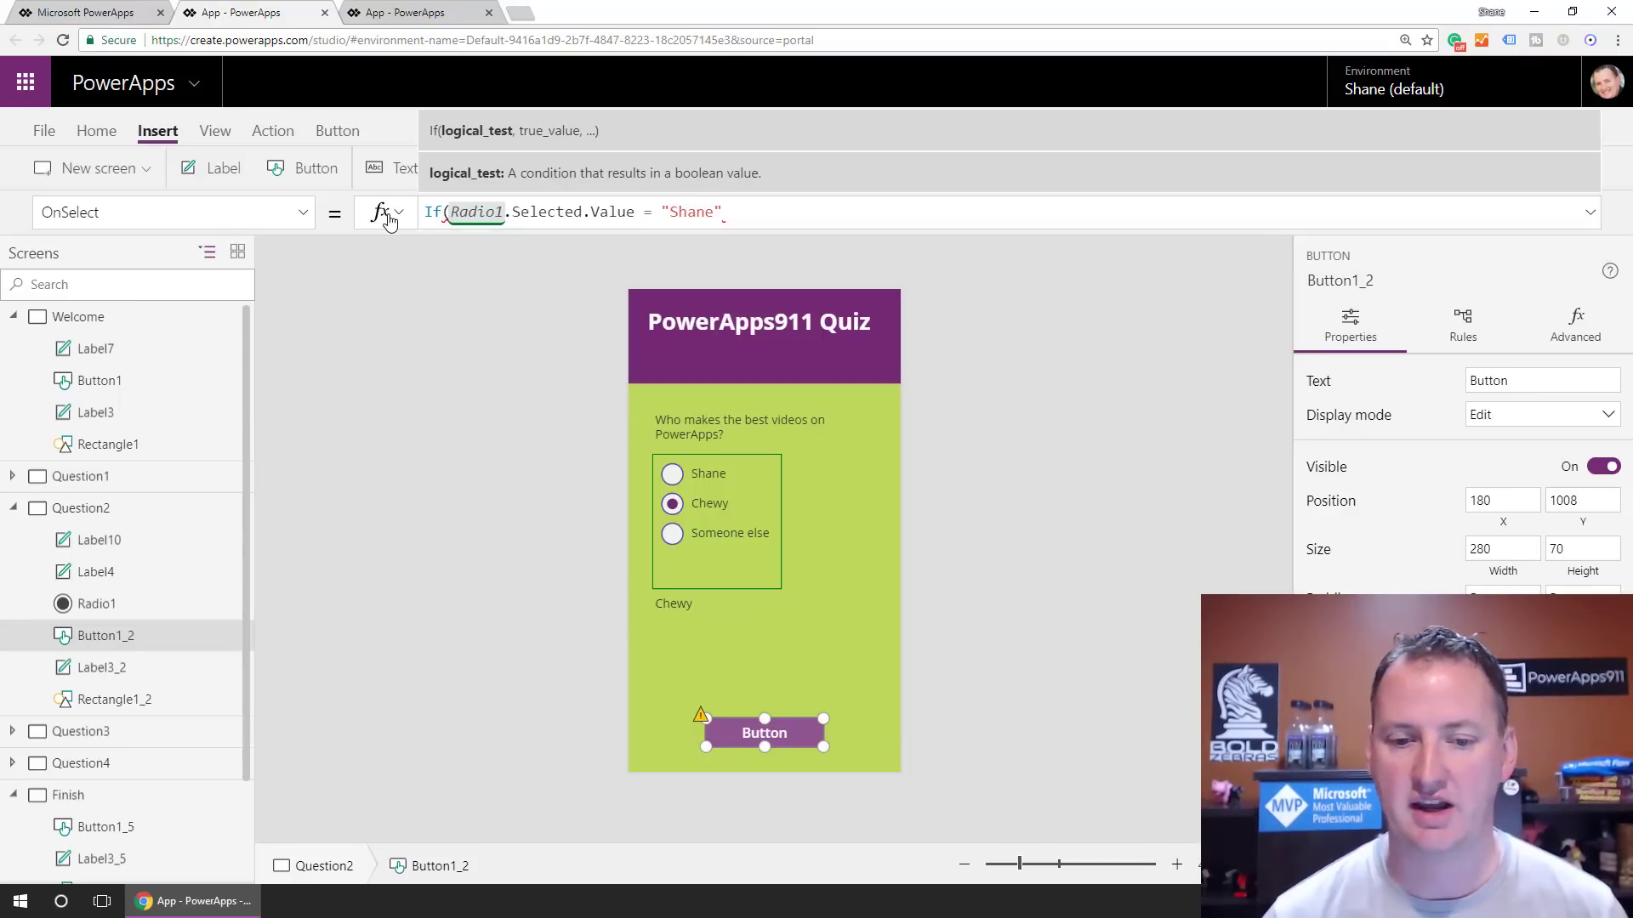
# Complete the If formula with Set(Score,Score+25) as the true result and no false result
pyautogui.write(',')
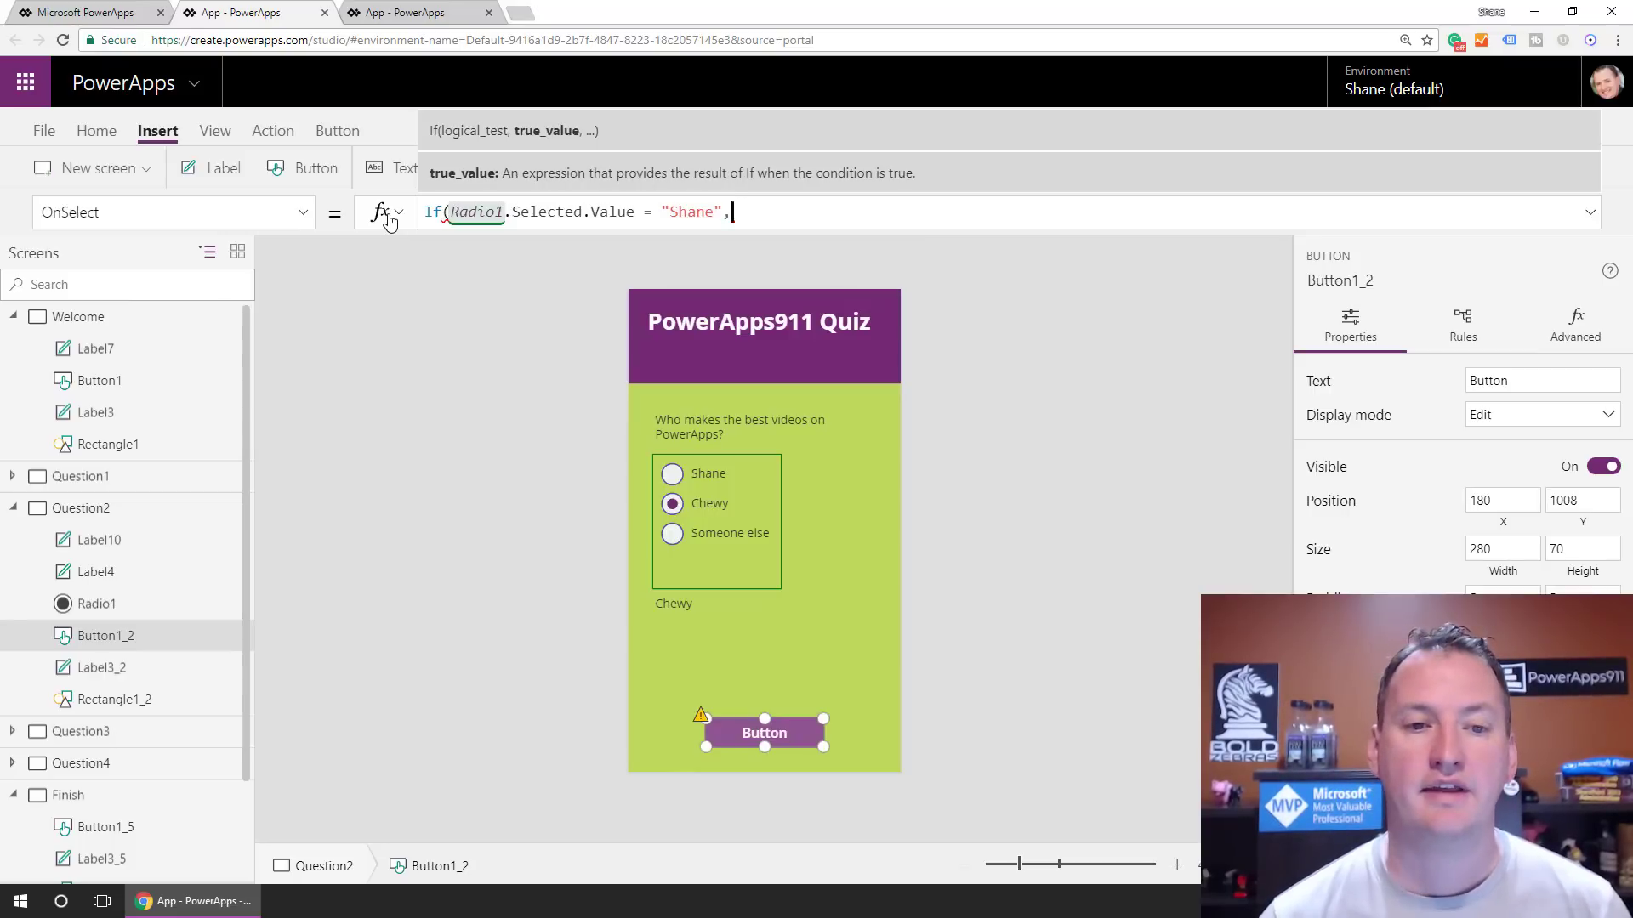
pyautogui.write(' Se')
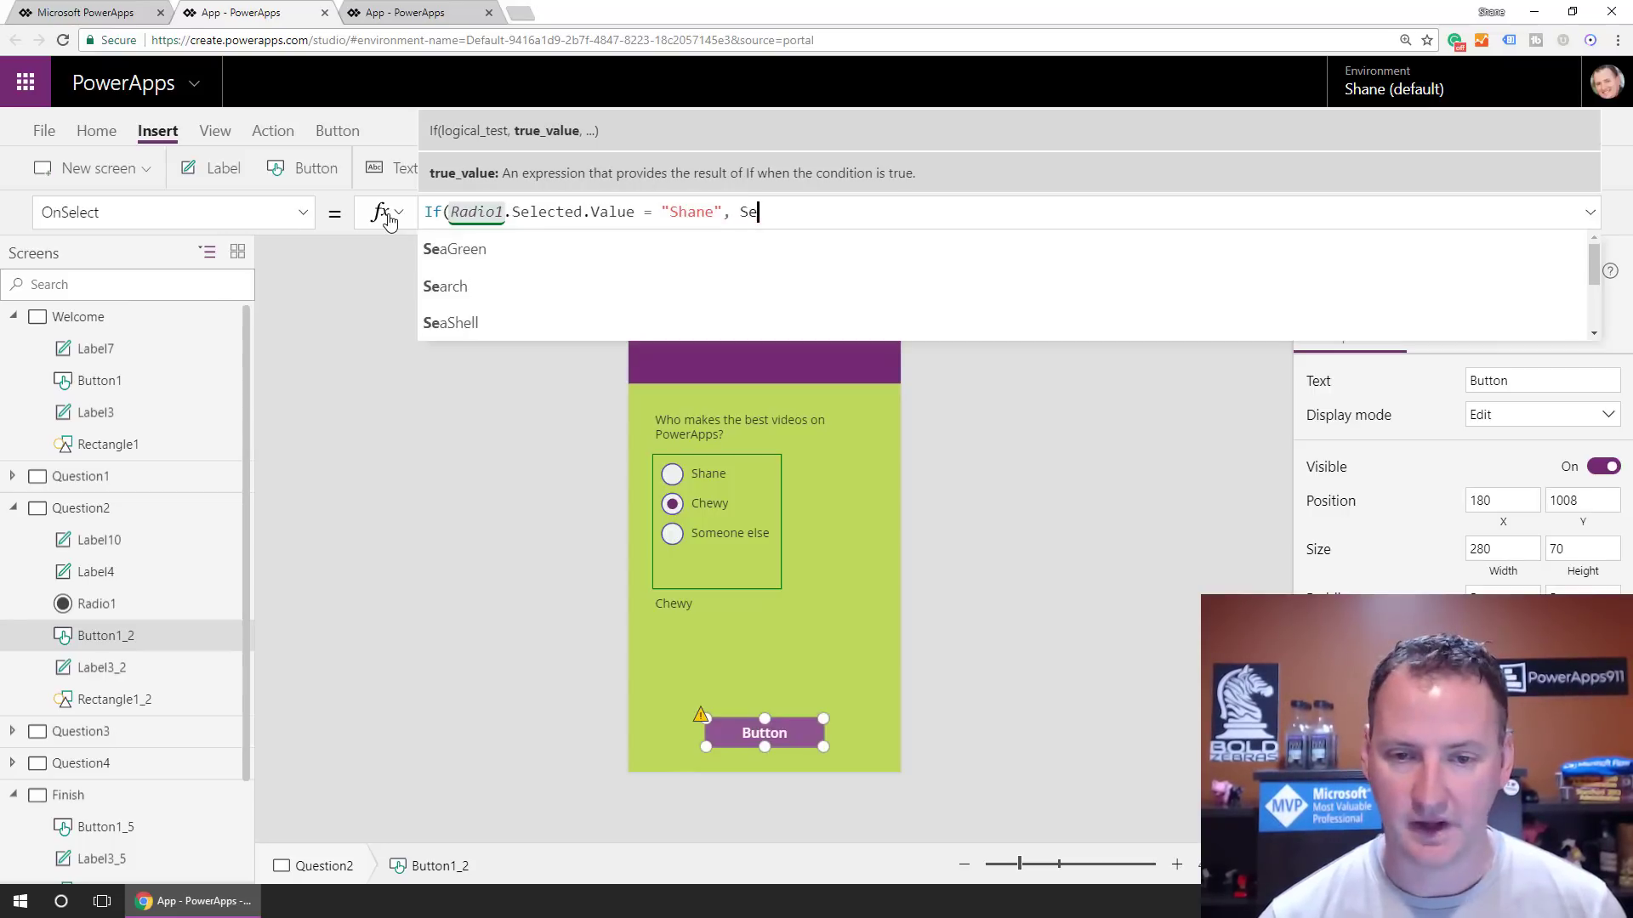
pyautogui.write('t(')
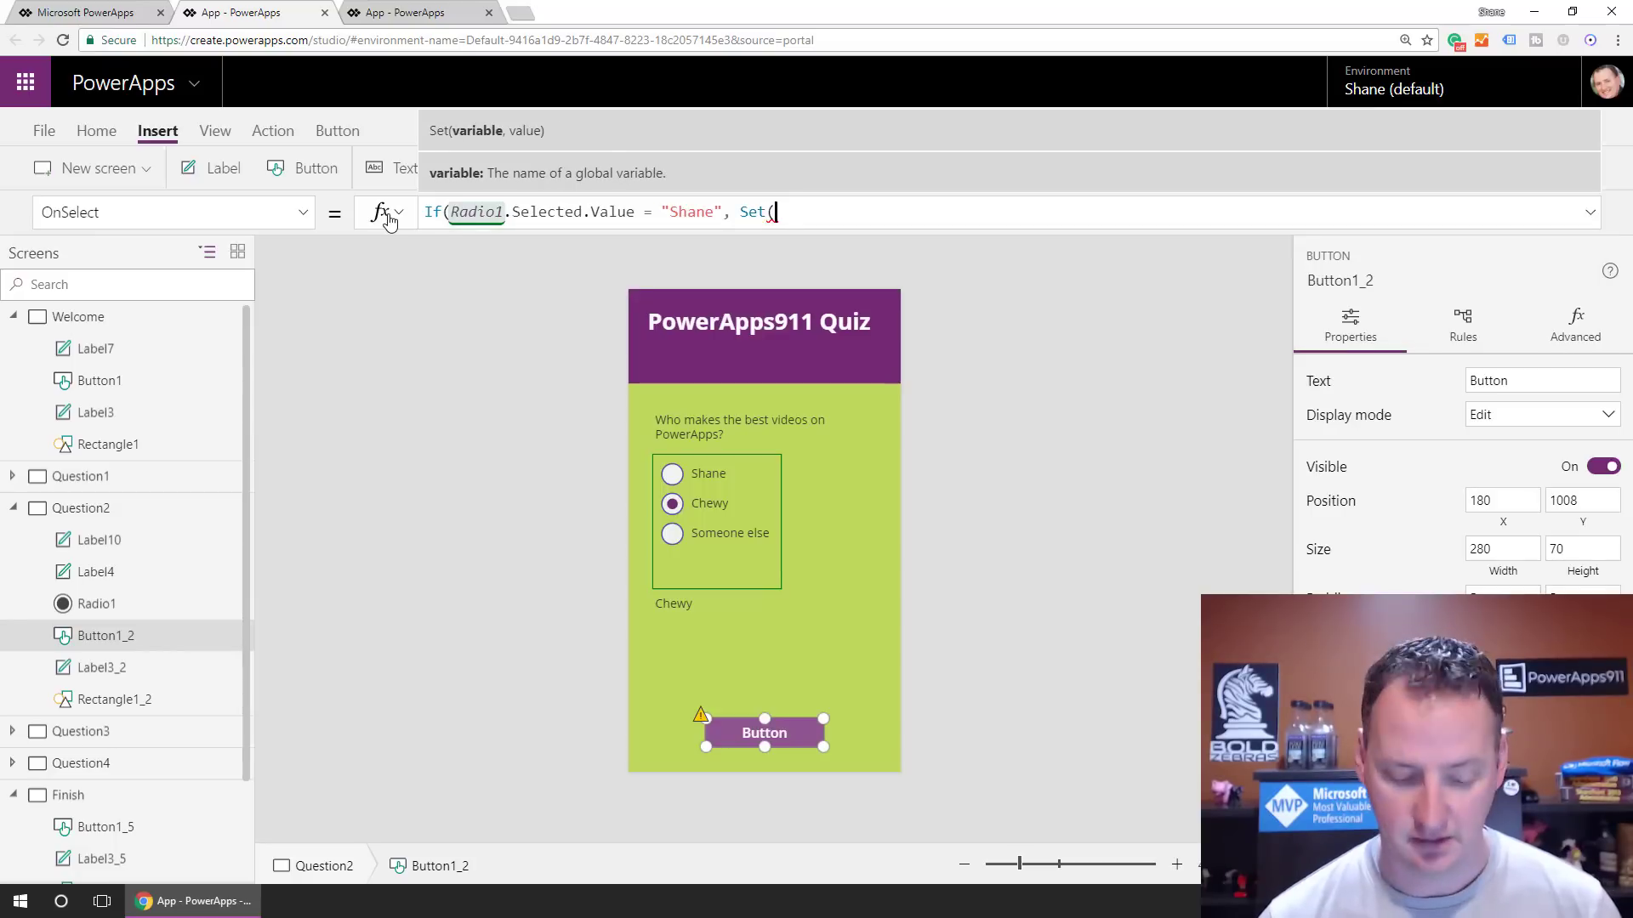
pyautogui.write('Score')
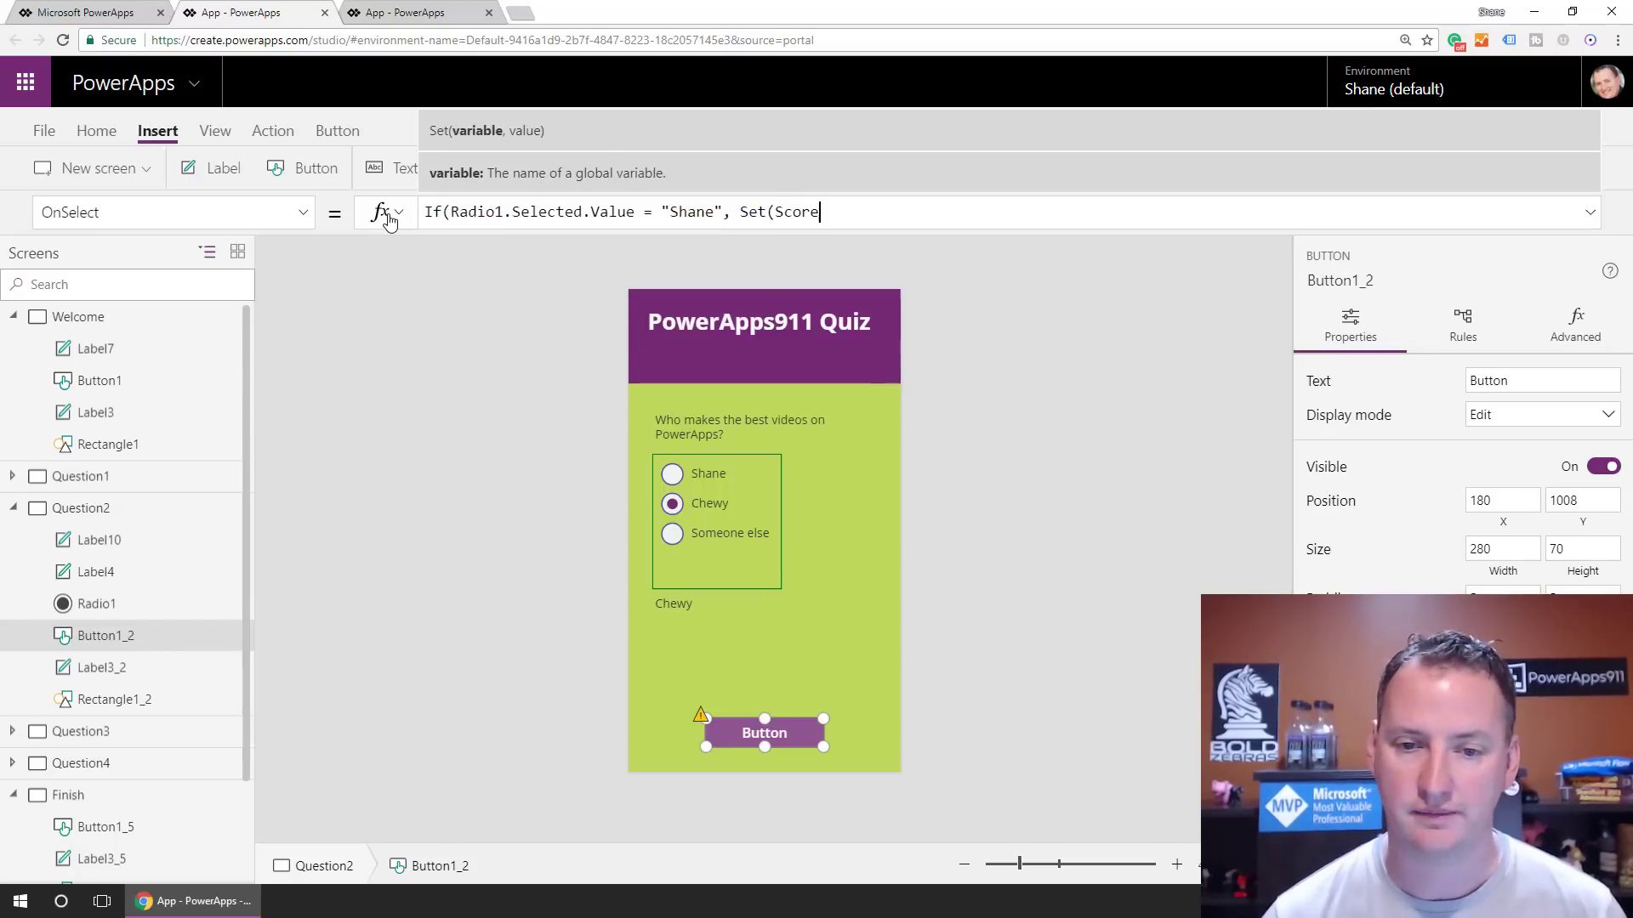
pyautogui.write(',Score')
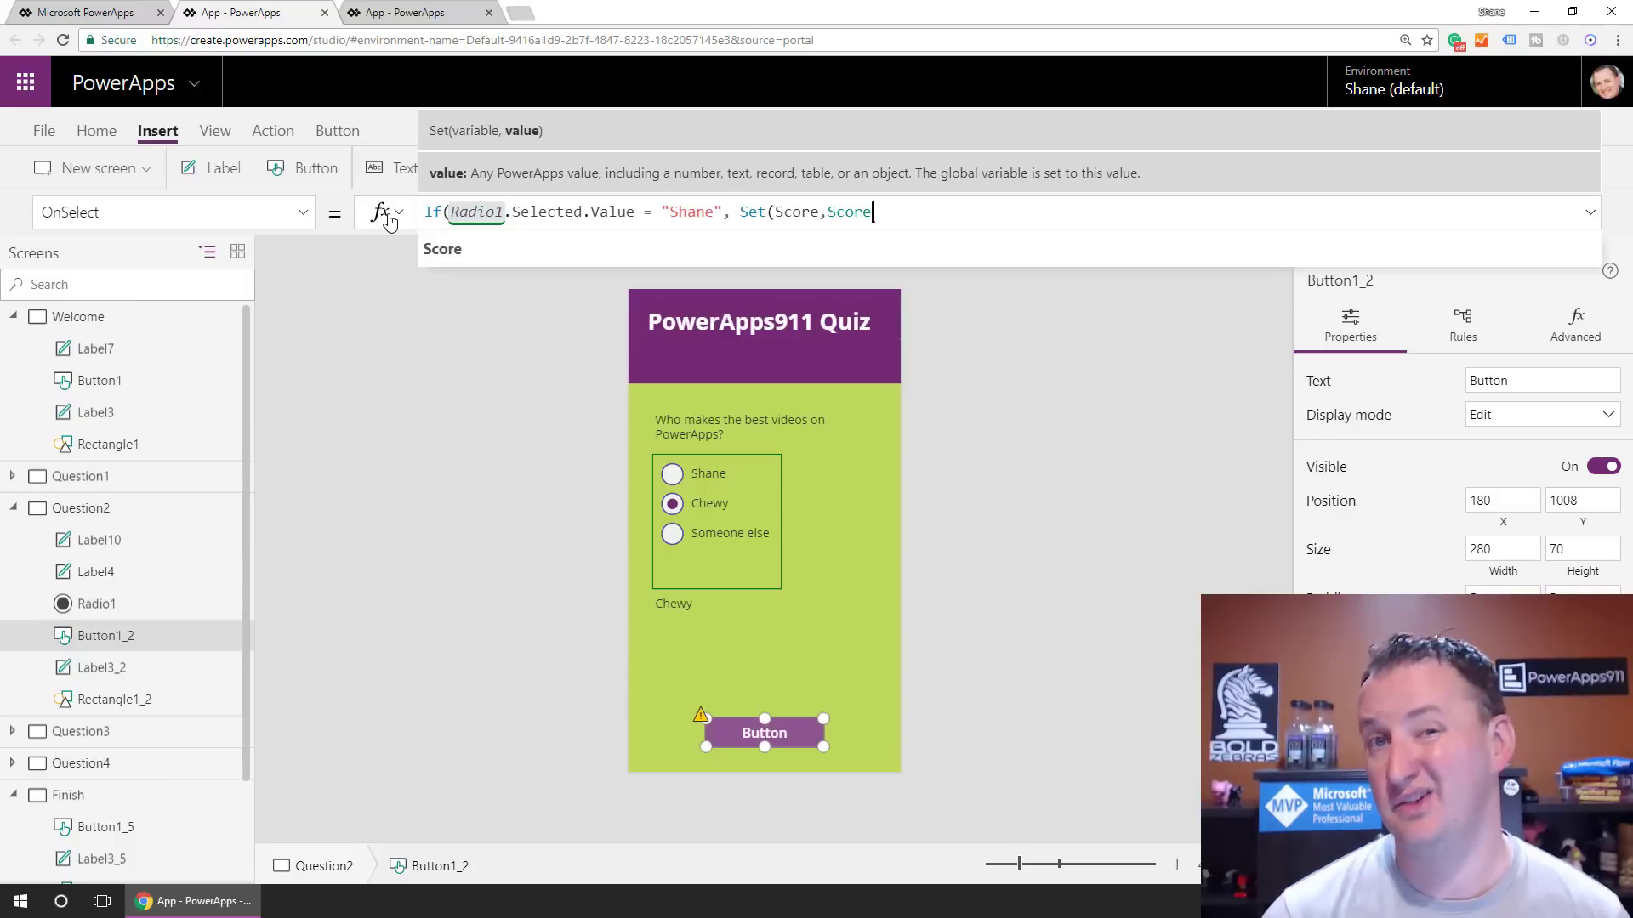
pyautogui.write('+')
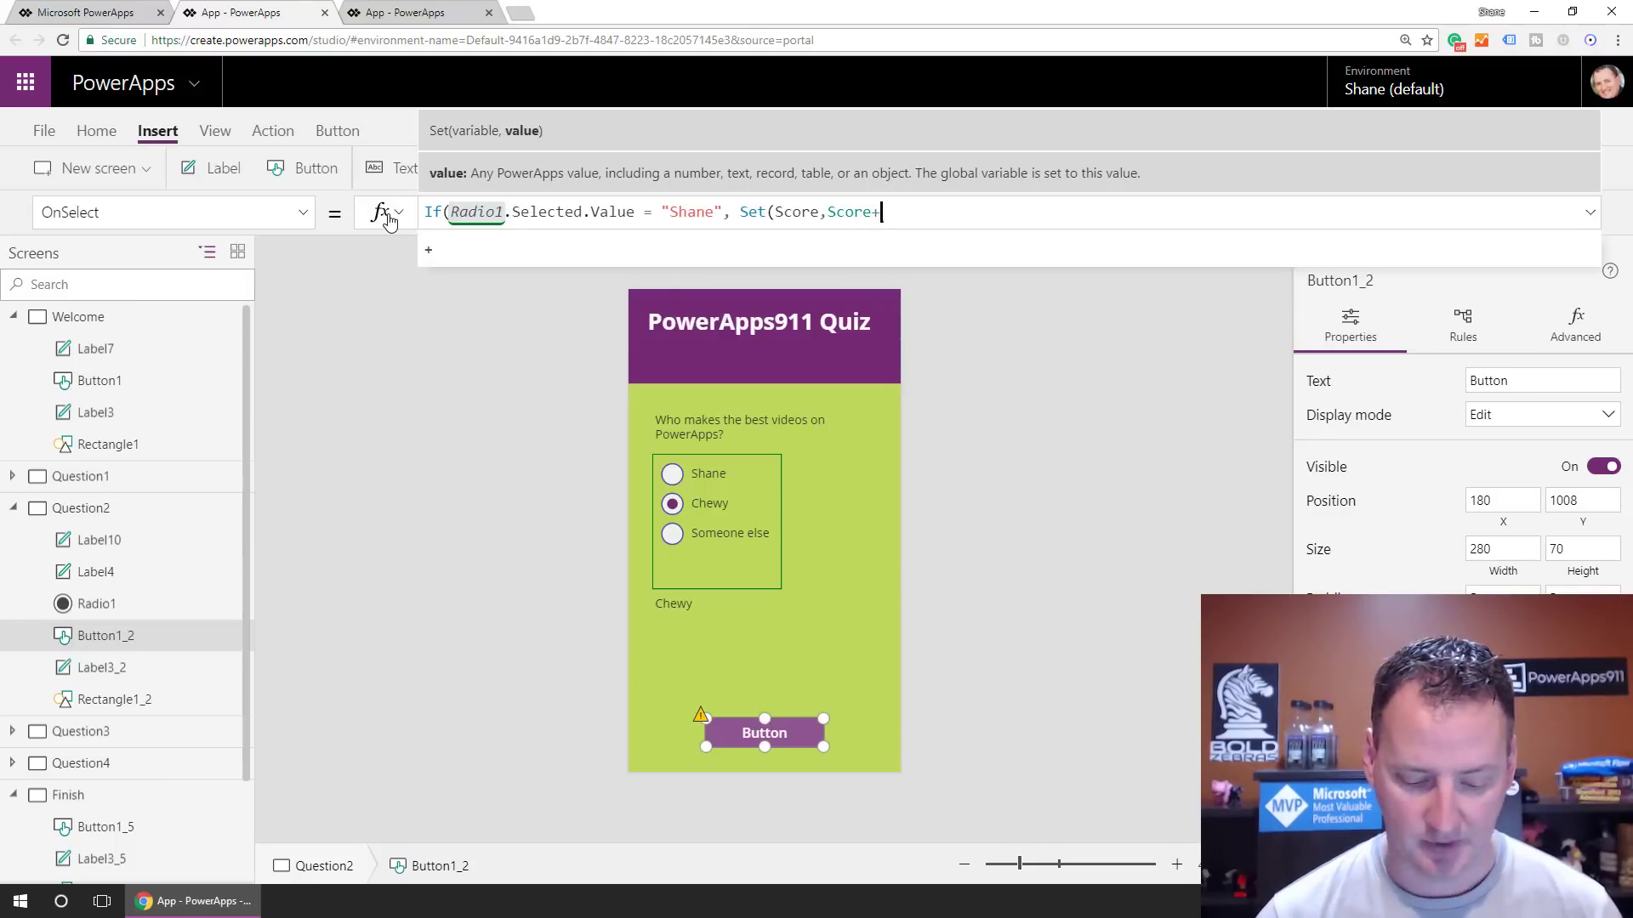
pyautogui.write('25')
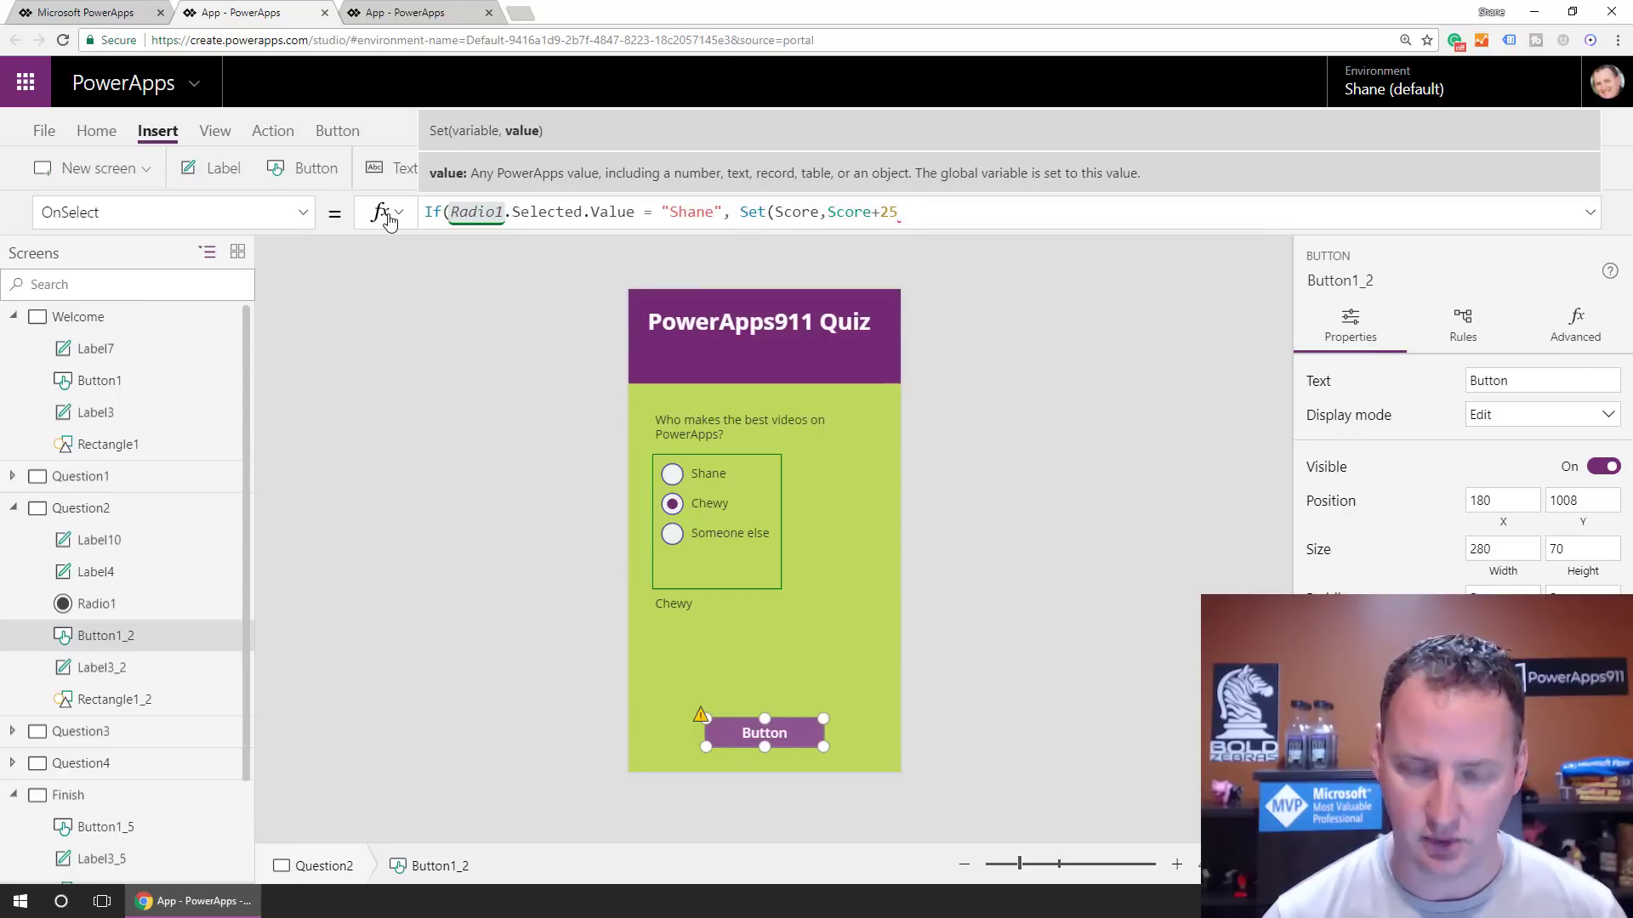
pyautogui.write(')')
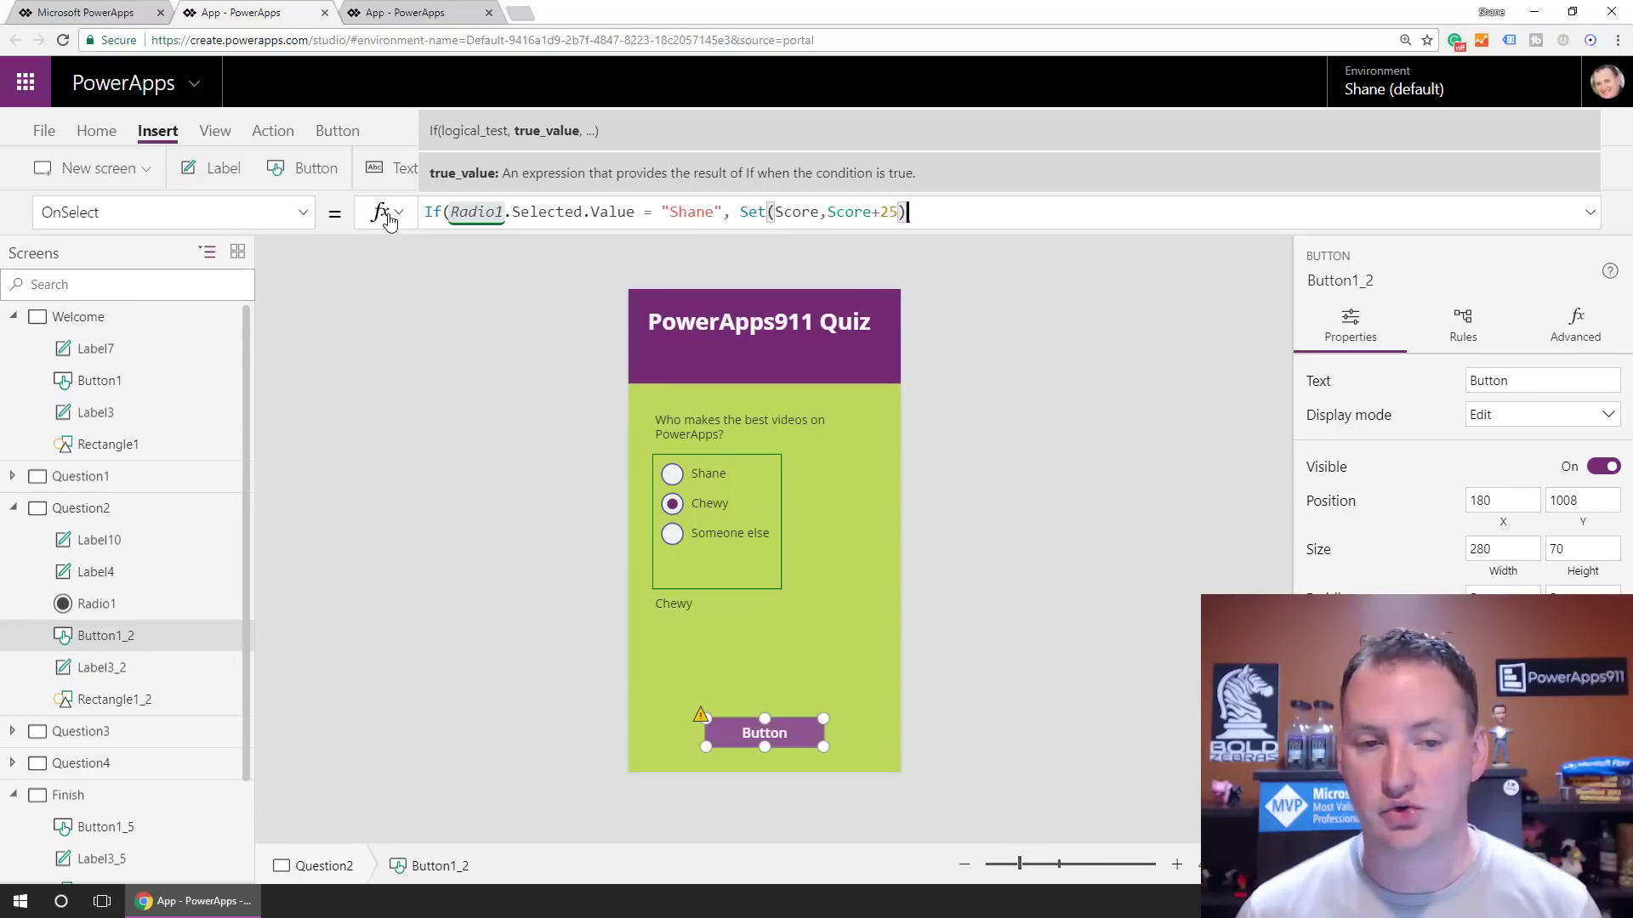
pyautogui.write(')')
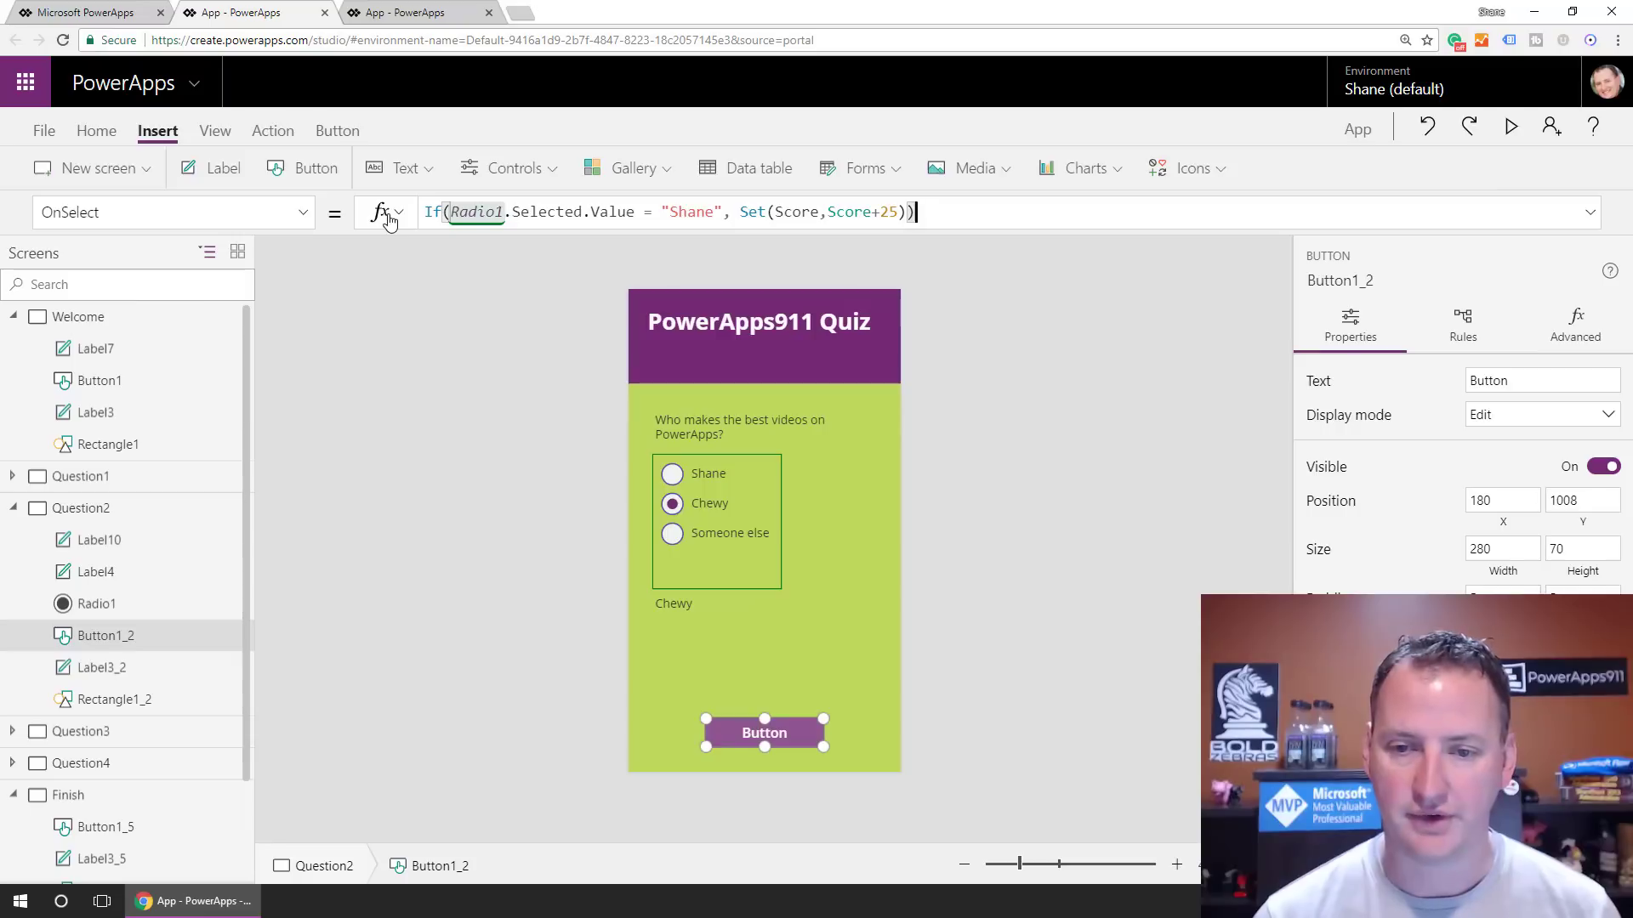
# Append a Navigate call to the Question2 button's formula, targeting Question3 with the ScreenTransition.Cover transition
pyautogui.write(';Na')
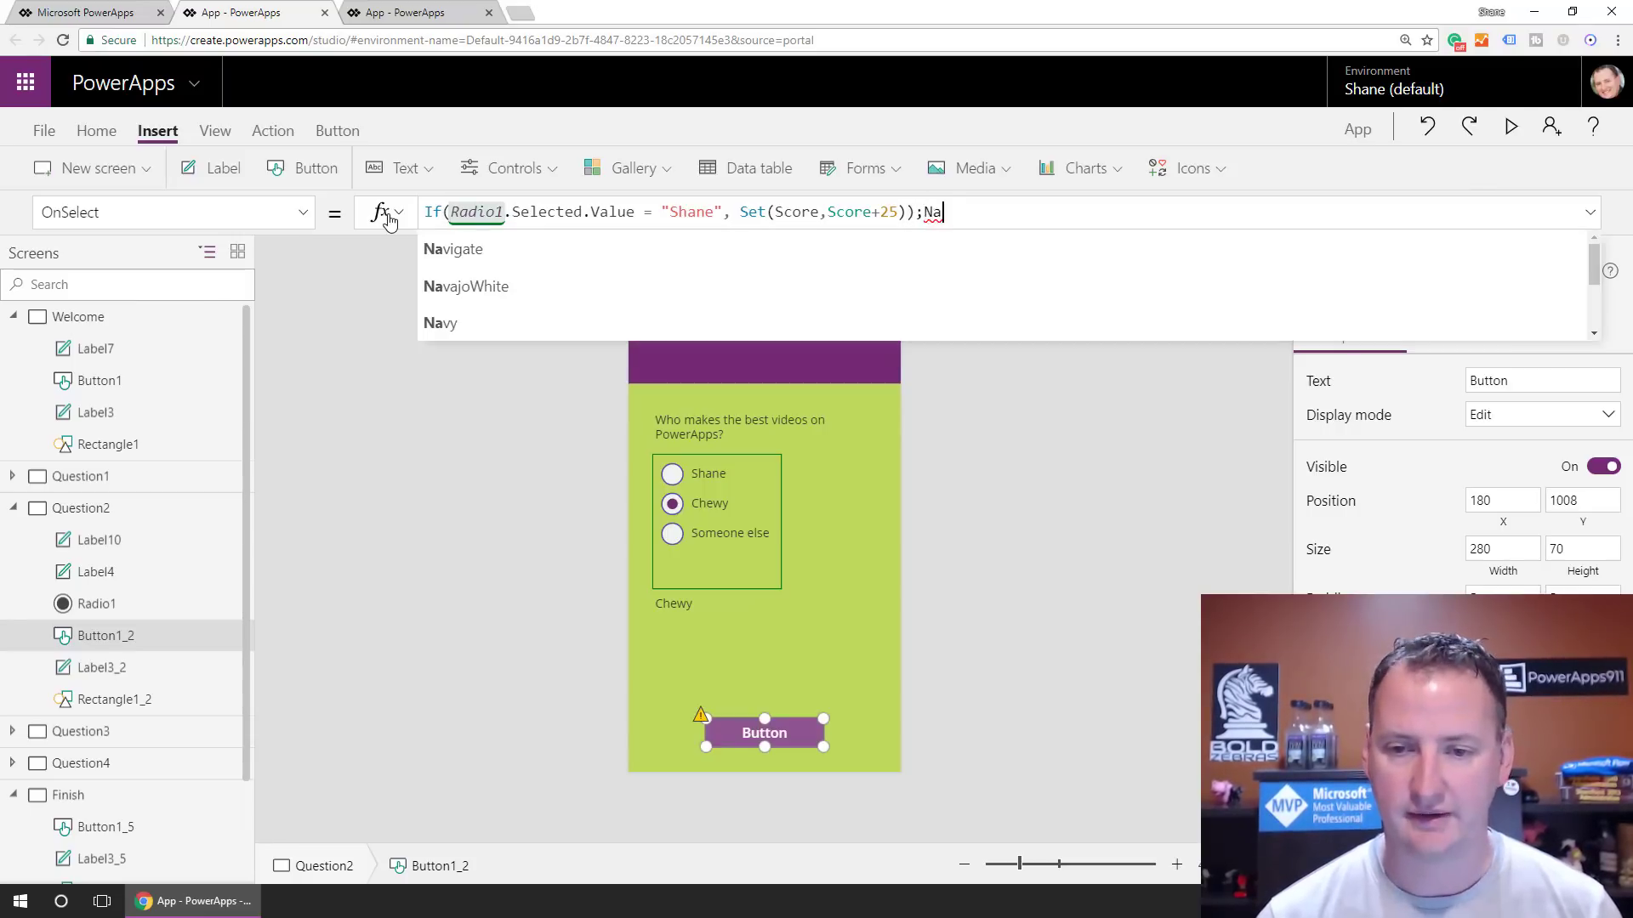
pyautogui.write('vigate(')
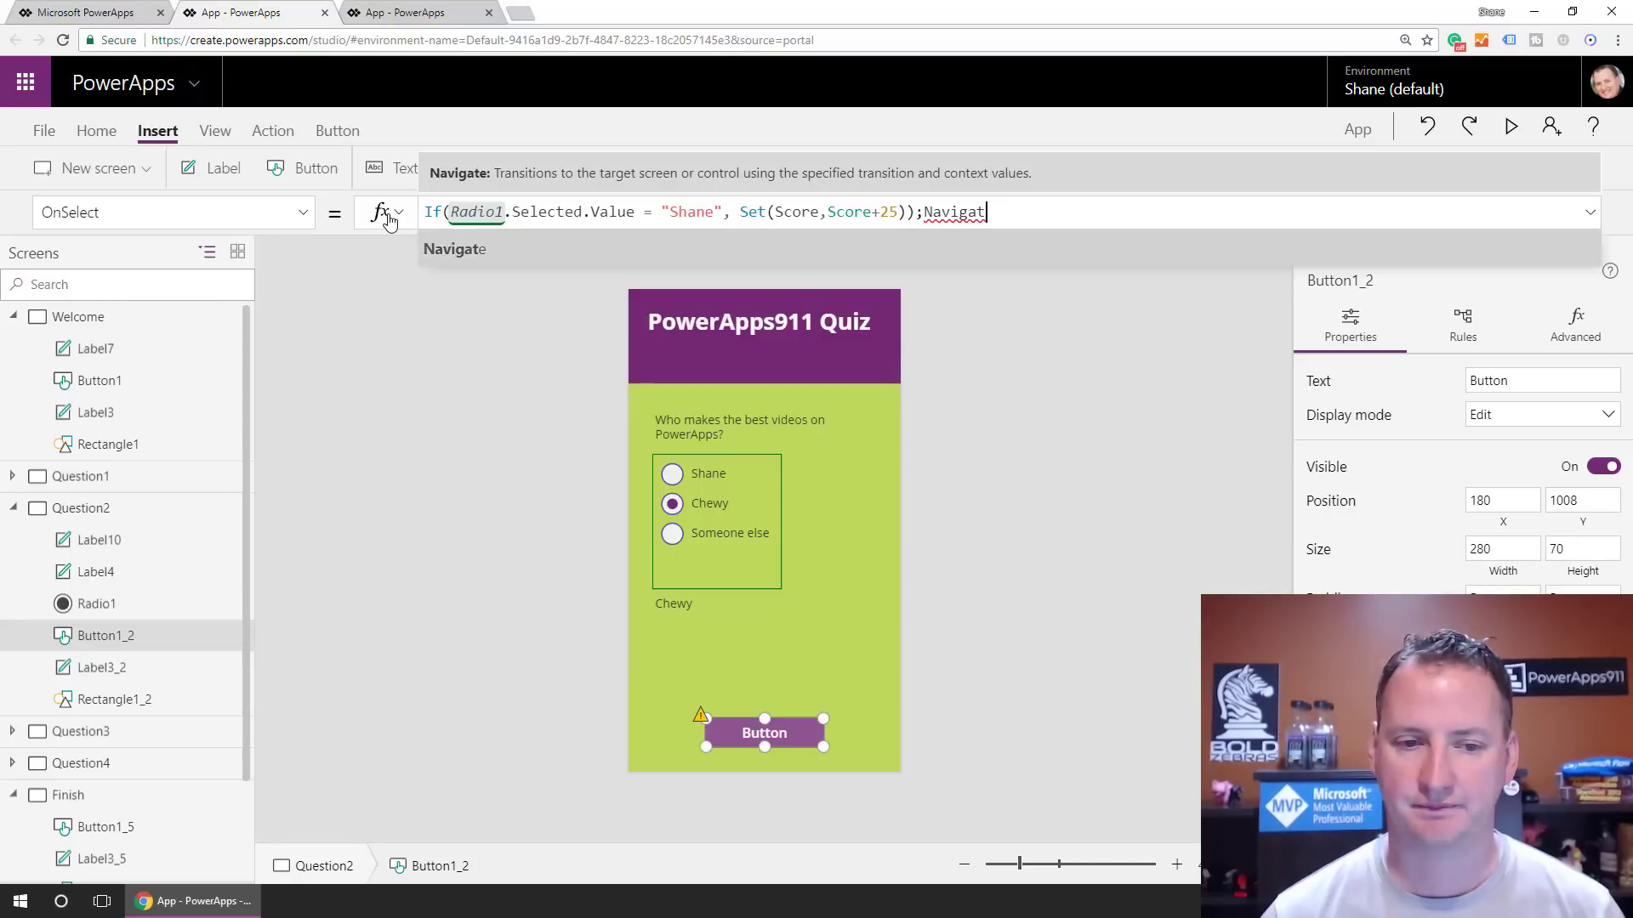
pyautogui.press('Down')
pyautogui.press('Down')
pyautogui.press('Down')
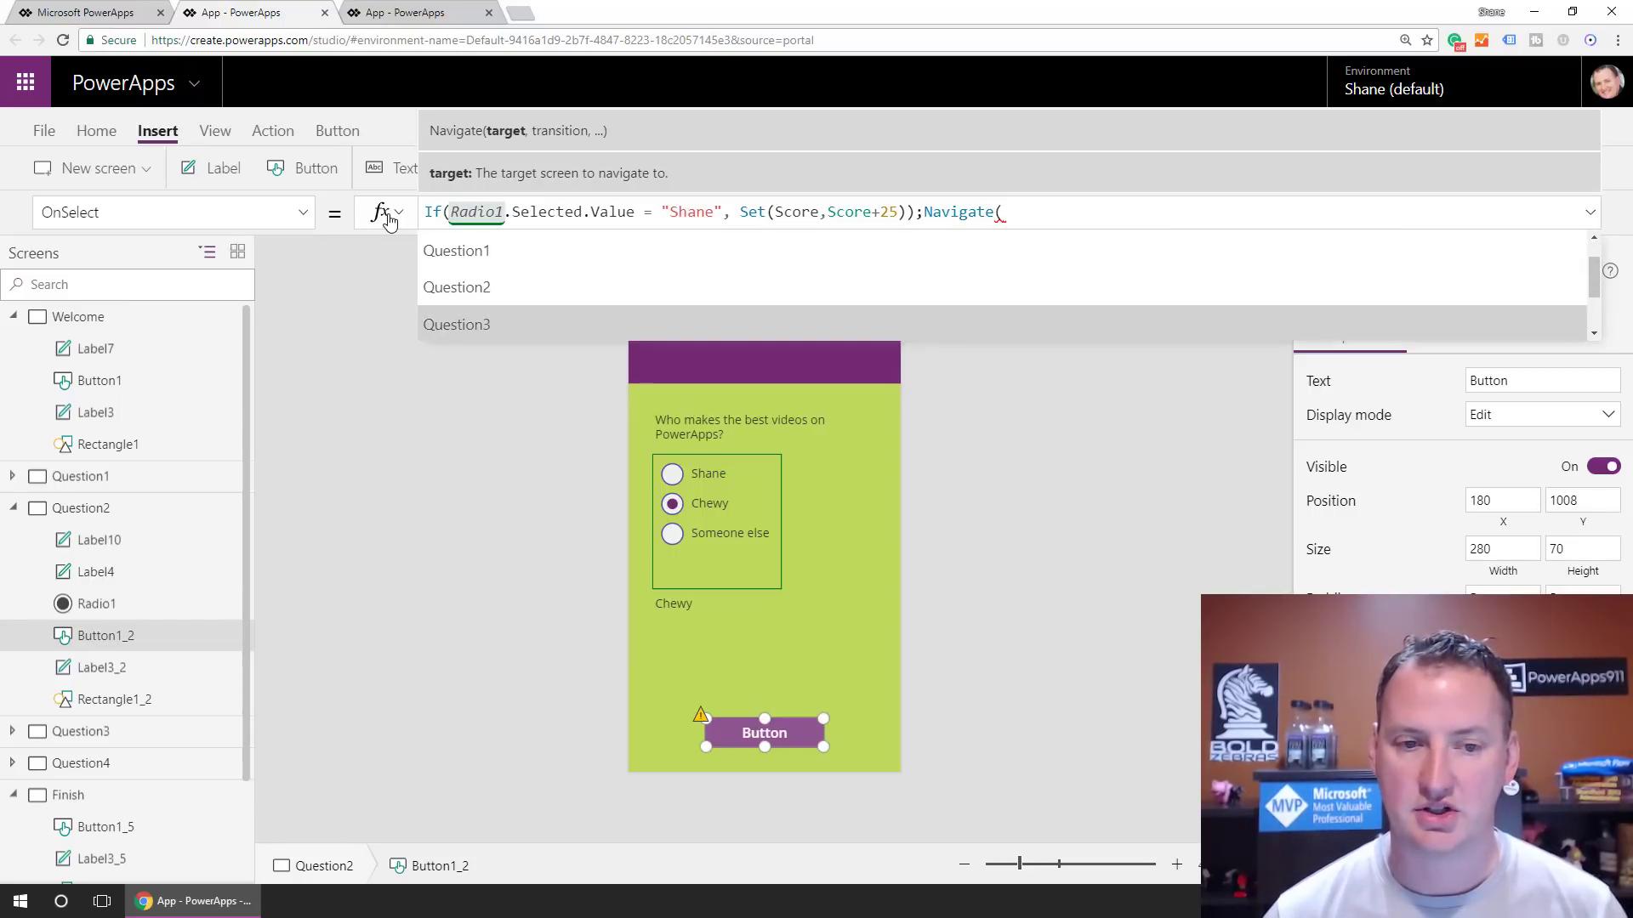
pyautogui.press('Tab')
pyautogui.write(',')
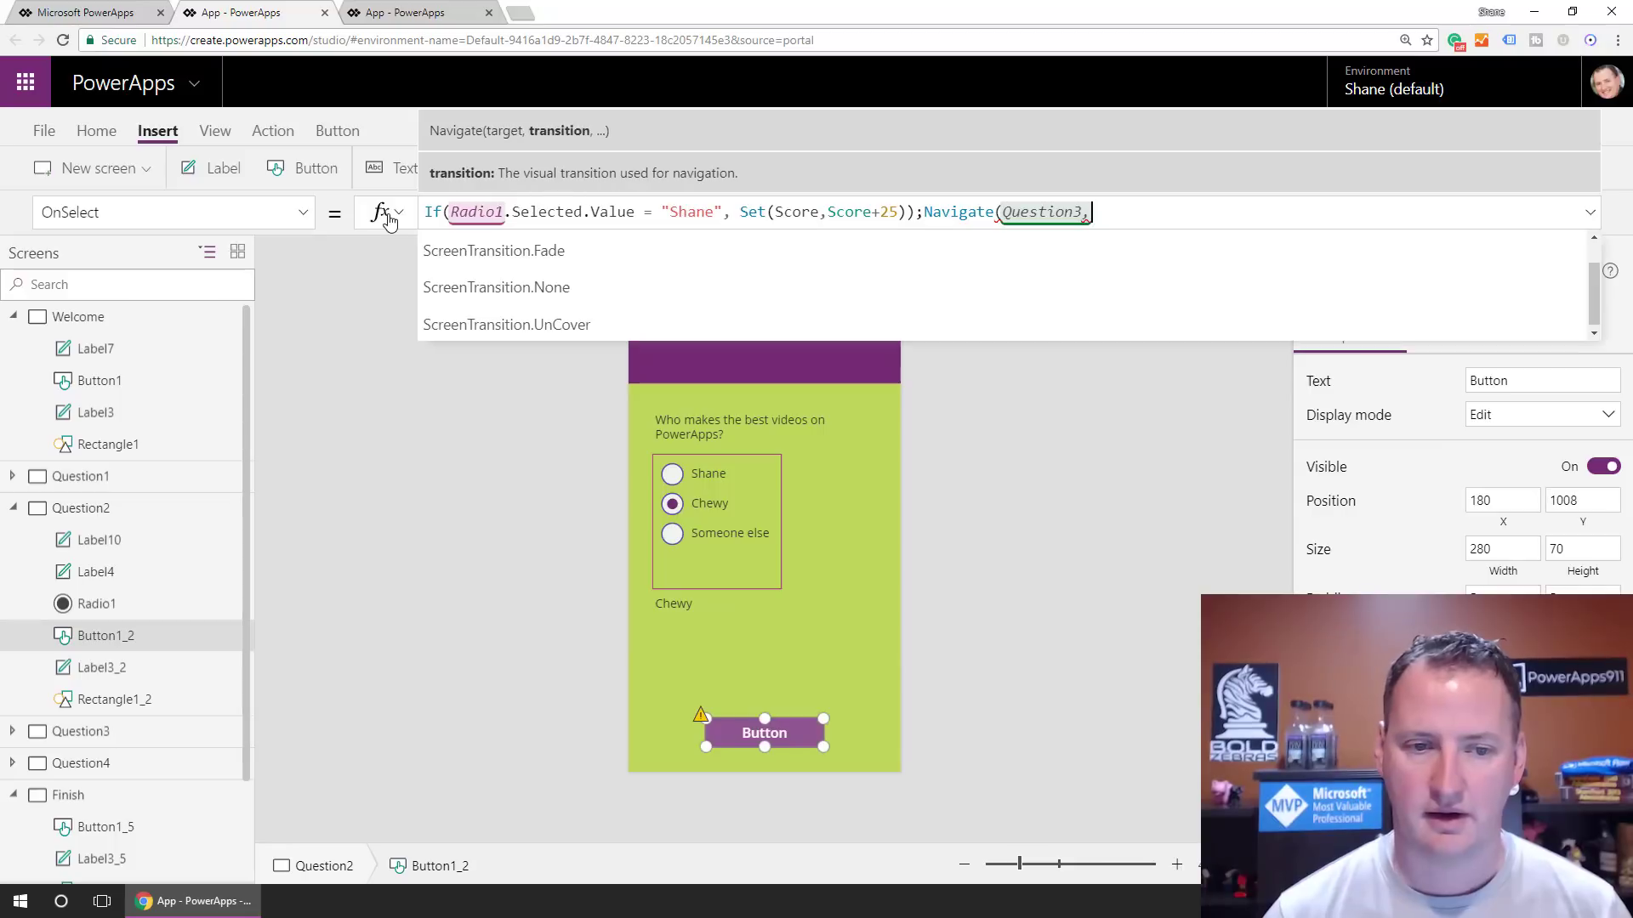
pyautogui.press('Down')
pyautogui.press('Down')
pyautogui.press('Up')
pyautogui.press('Up')
pyautogui.press('Tab')
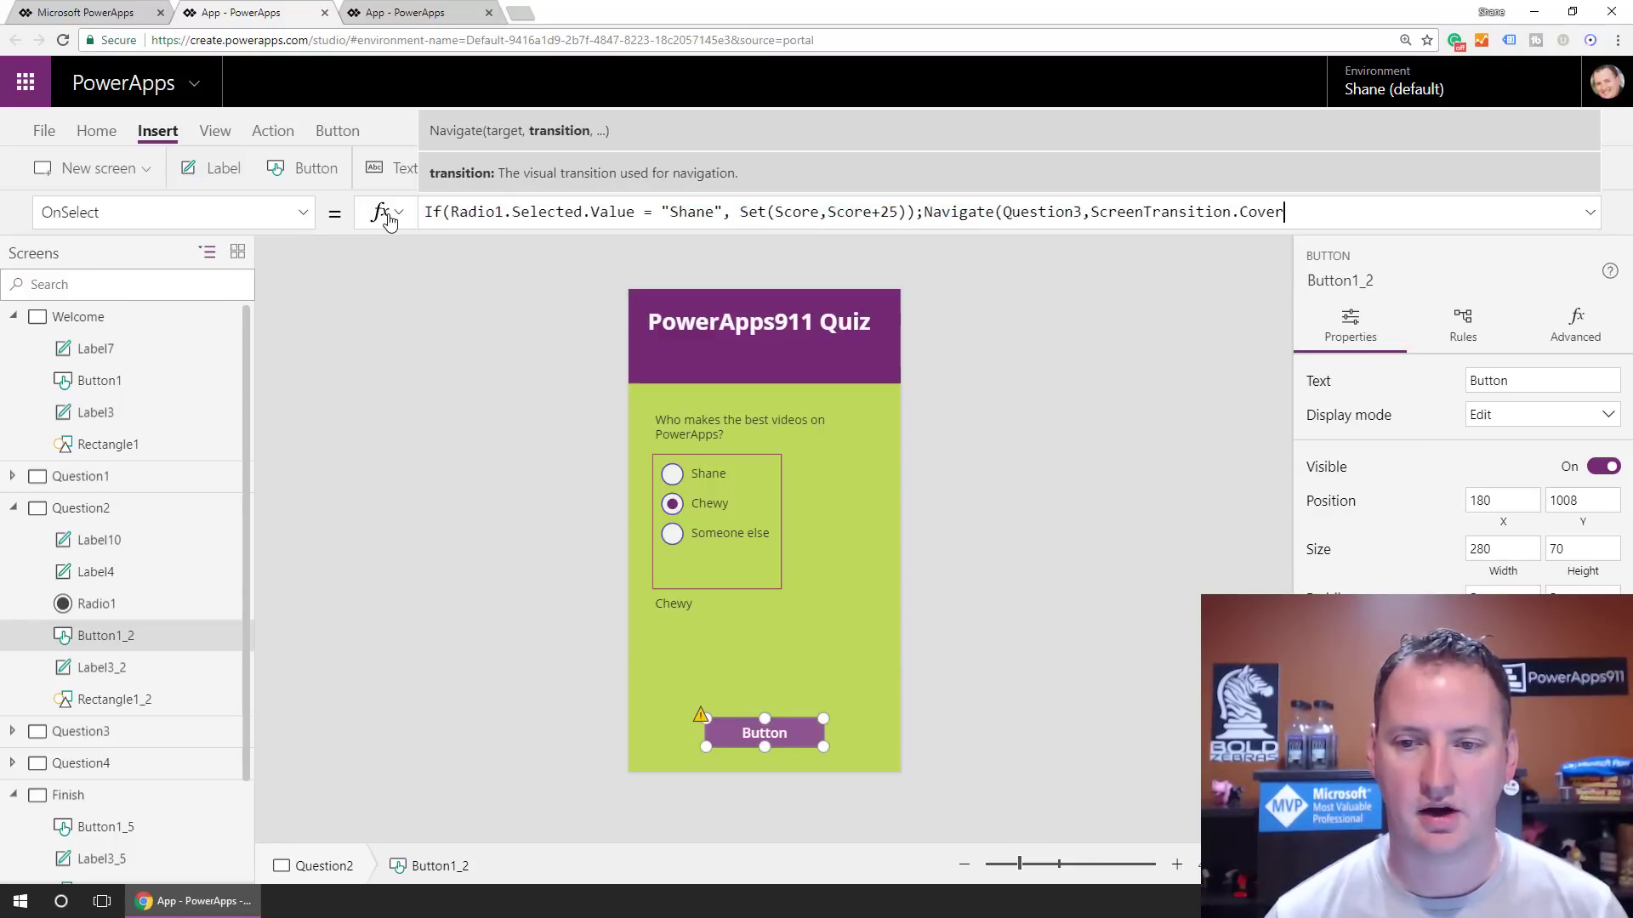
pyautogui.write(')')
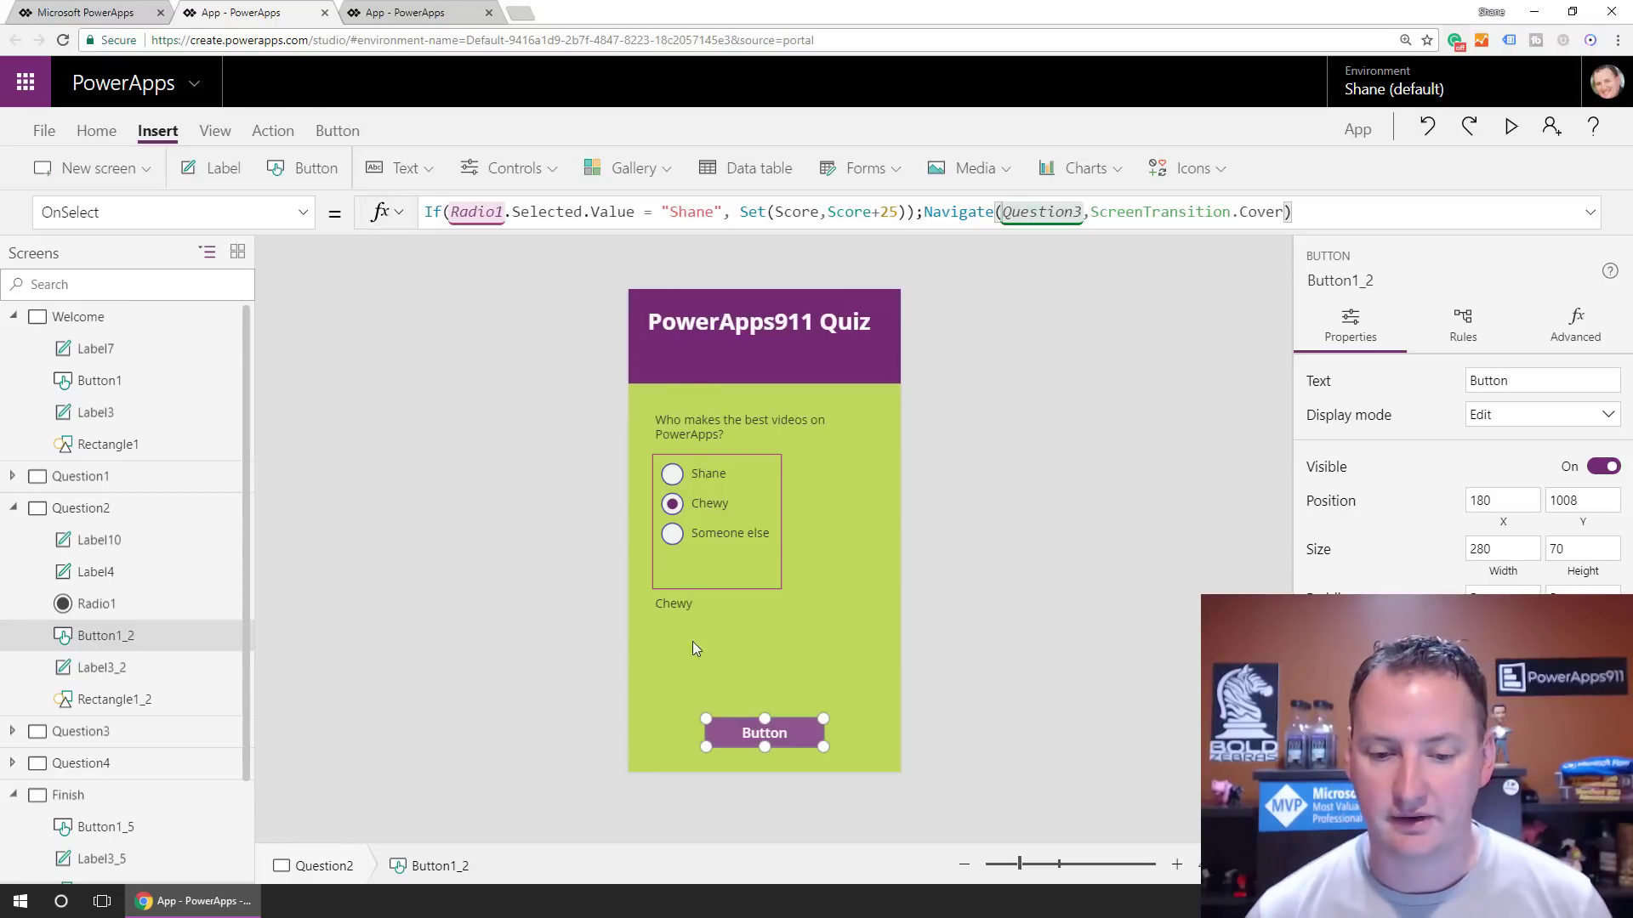
# Change the Question2 button's text to "Next Question"
pyautogui.doubleClick(753, 734)
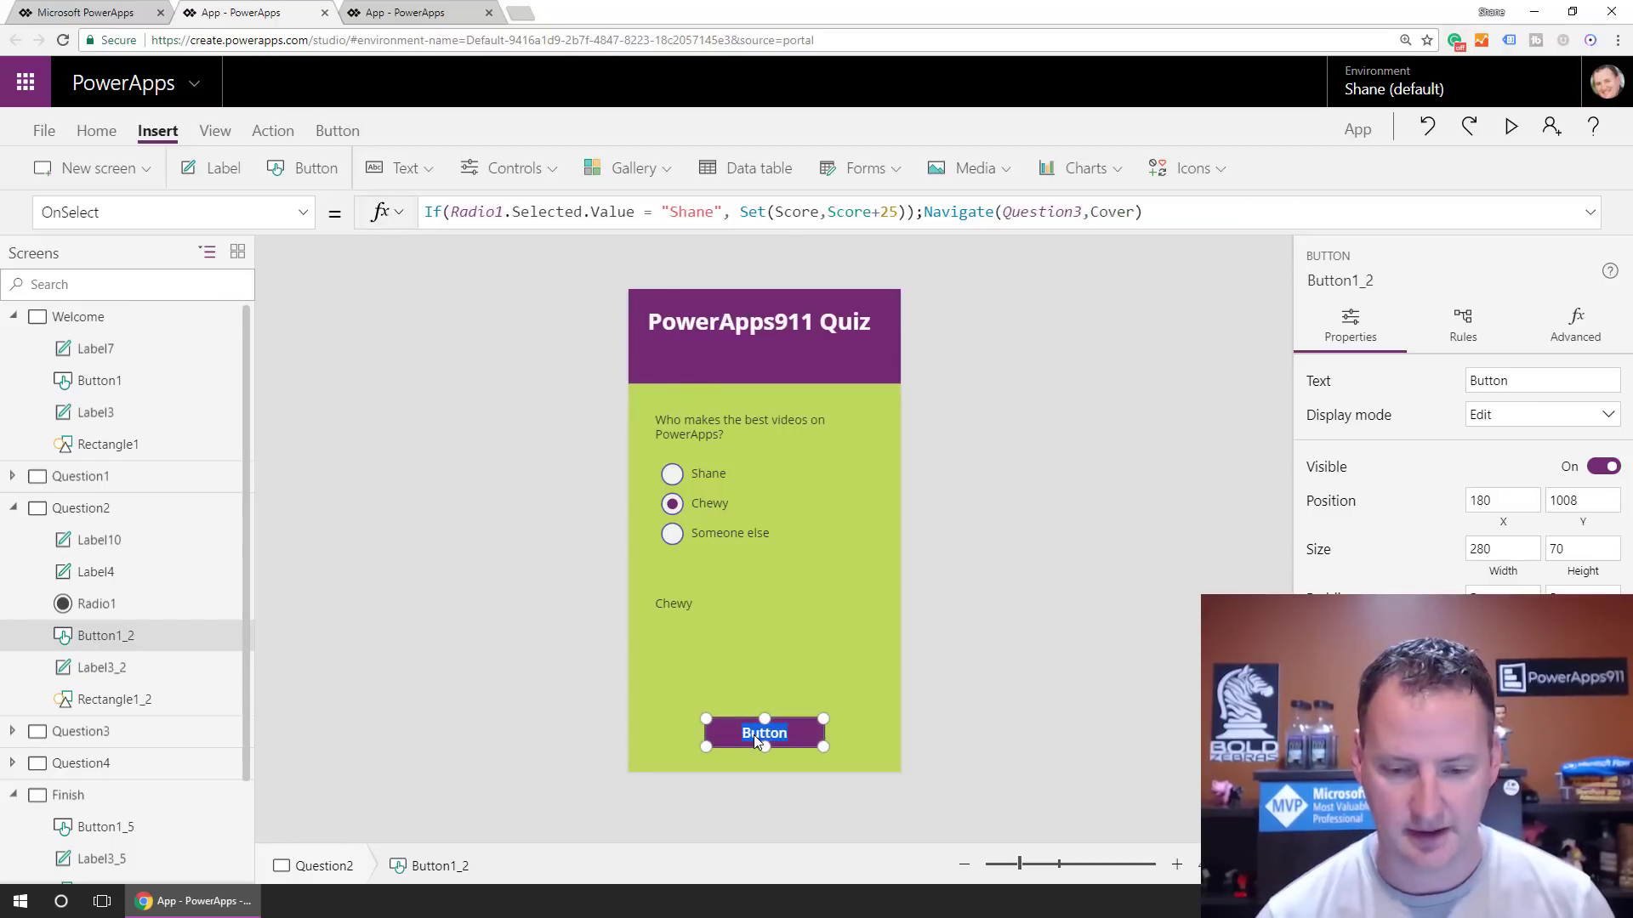
pyautogui.write('next')
pyautogui.press('BackSpace')
pyautogui.press('BackSpace')
pyautogui.press('BackSpace')
pyautogui.press('BackSpace')
pyautogui.write('Next Questio')
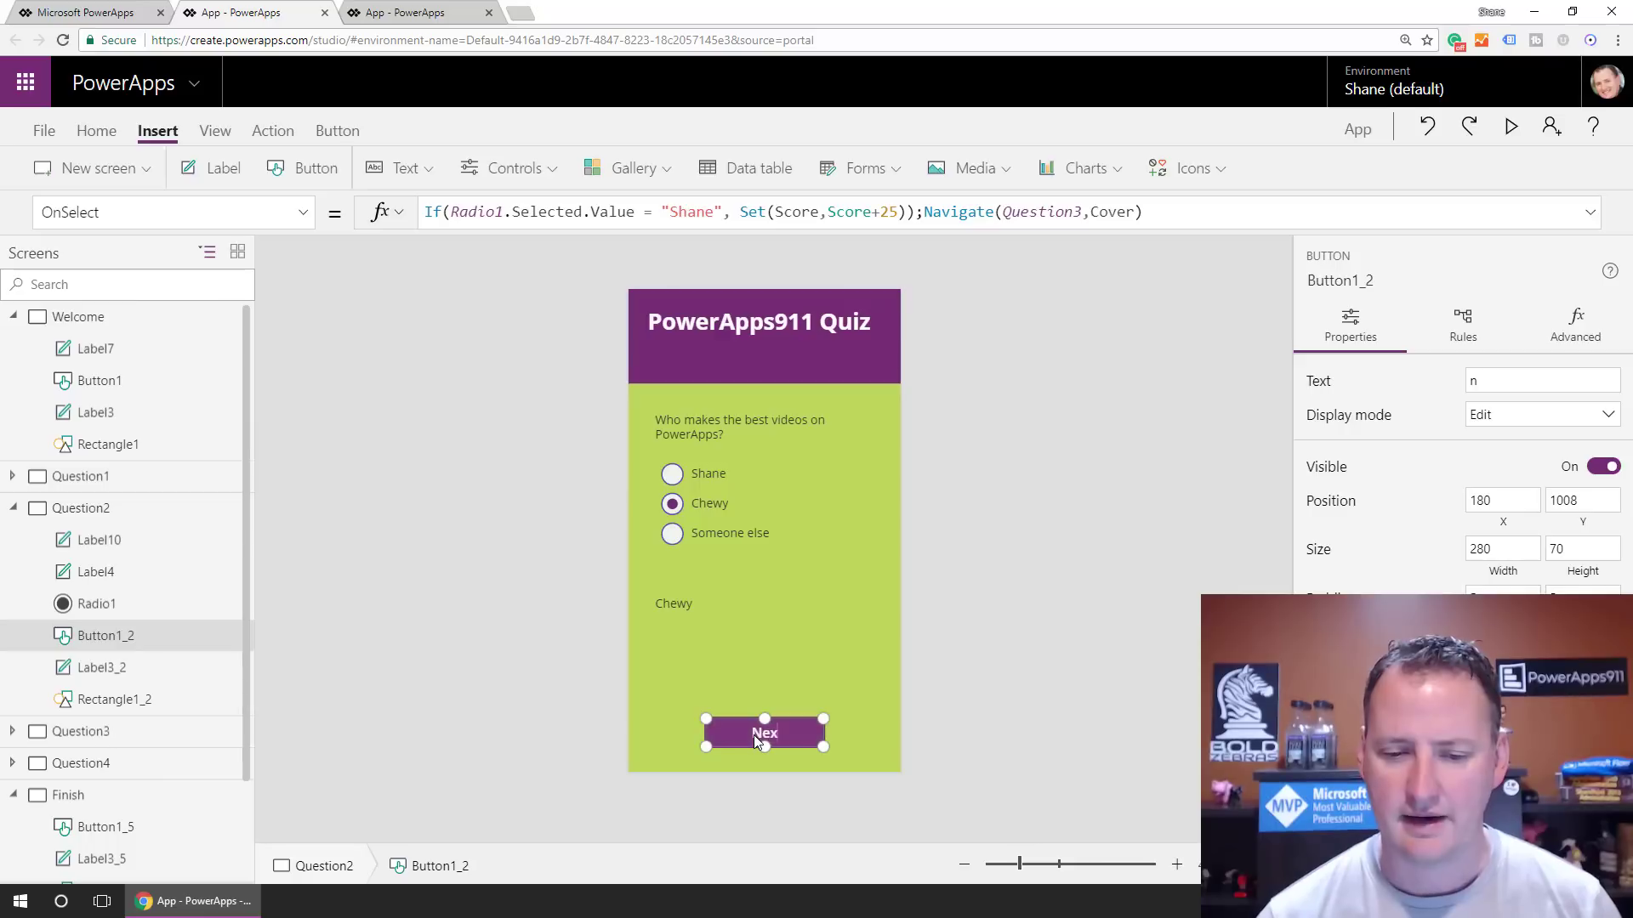
pyautogui.write('n')
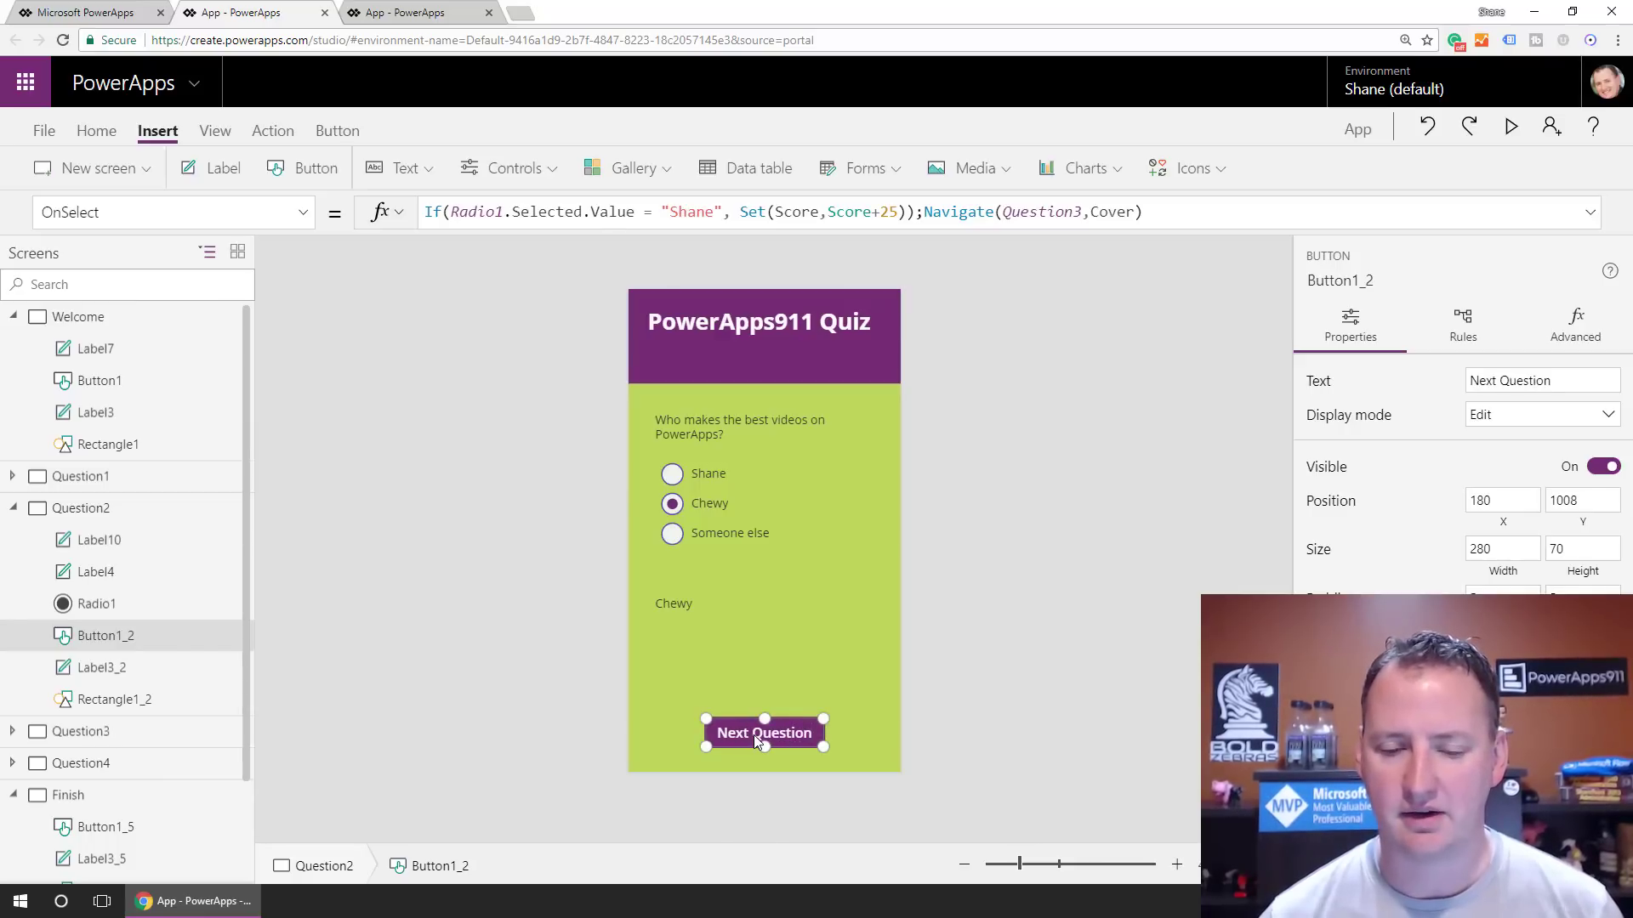
# Append a Navigate call to the Question1 button's OnSelect formula, targeting Question2 with the ScreenTransition.Cover transition
pyautogui.click(13, 475)
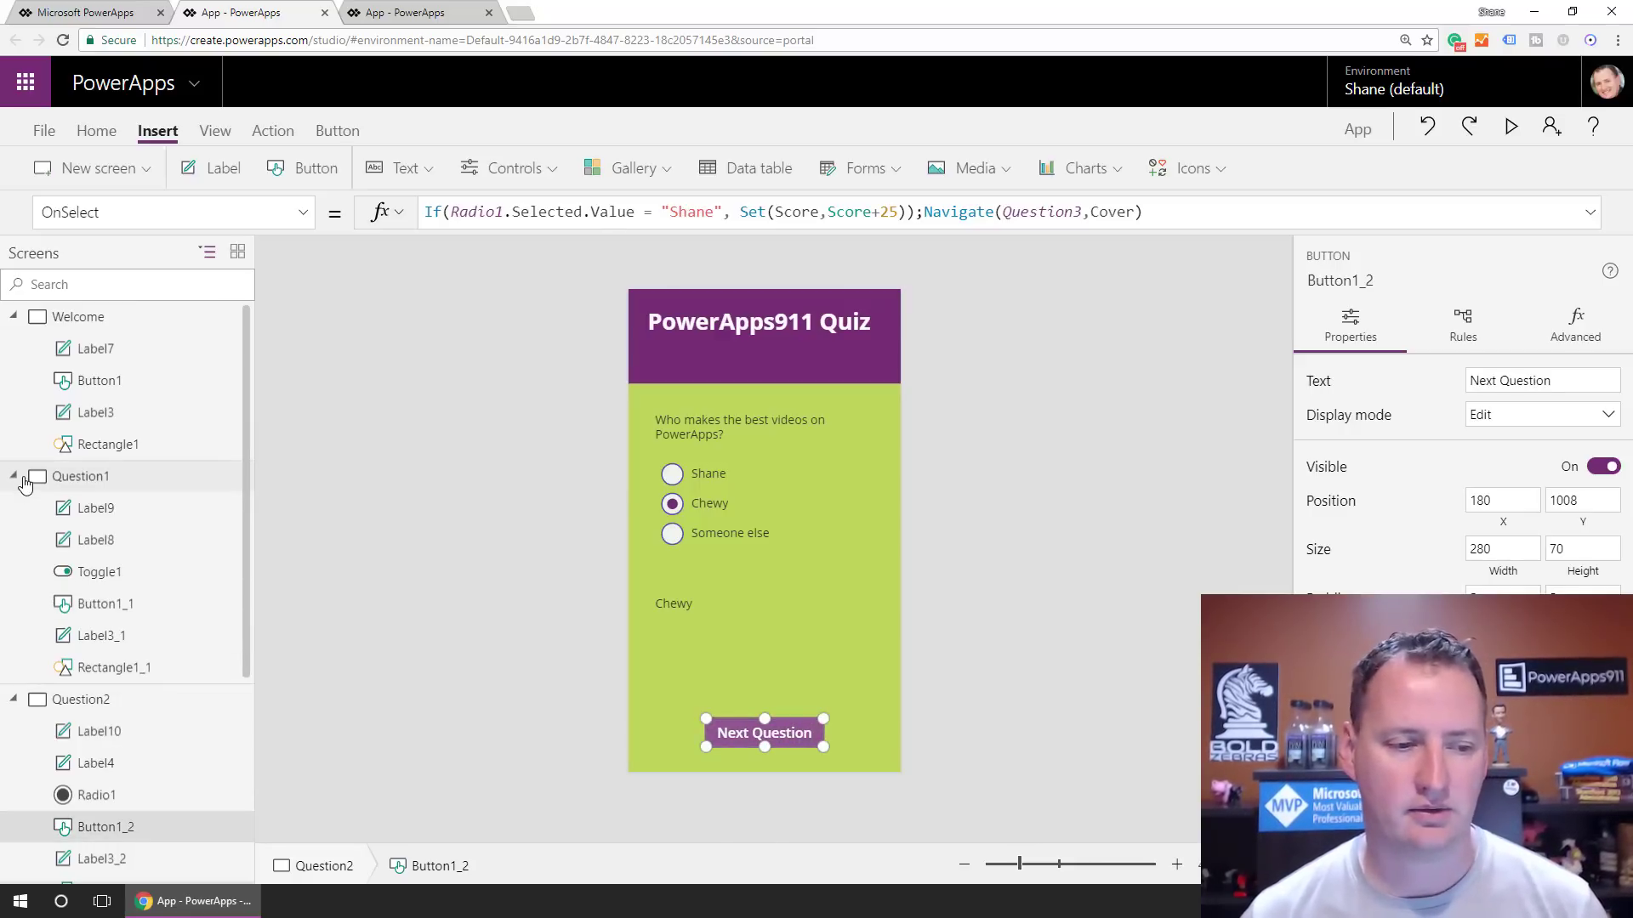
pyautogui.click(81, 476)
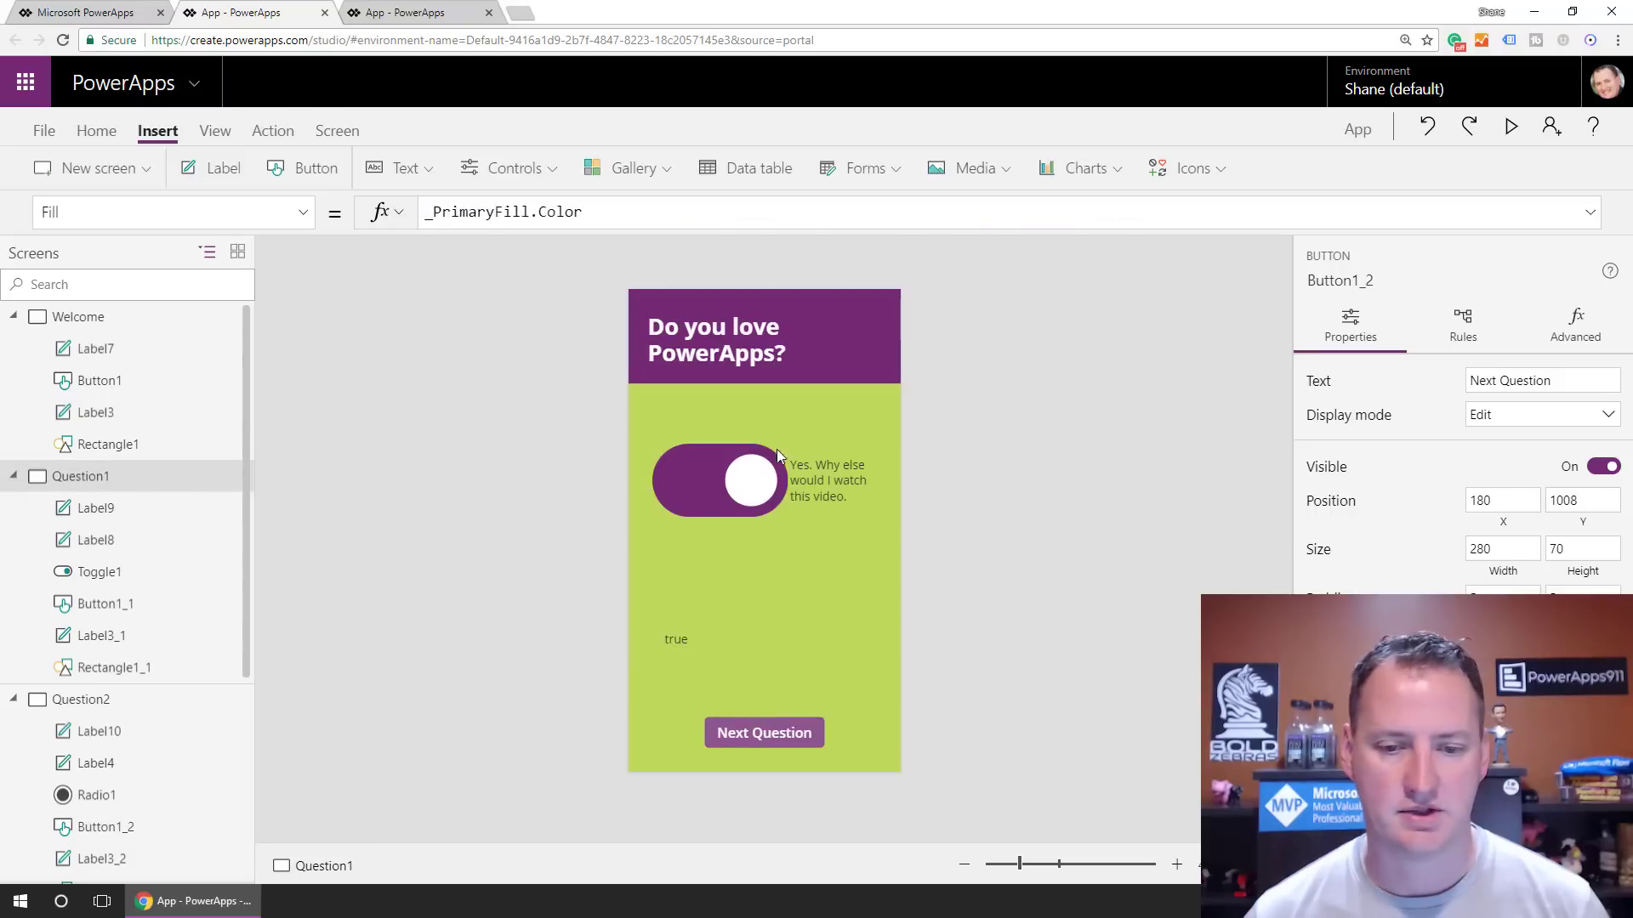
pyautogui.click(780, 731)
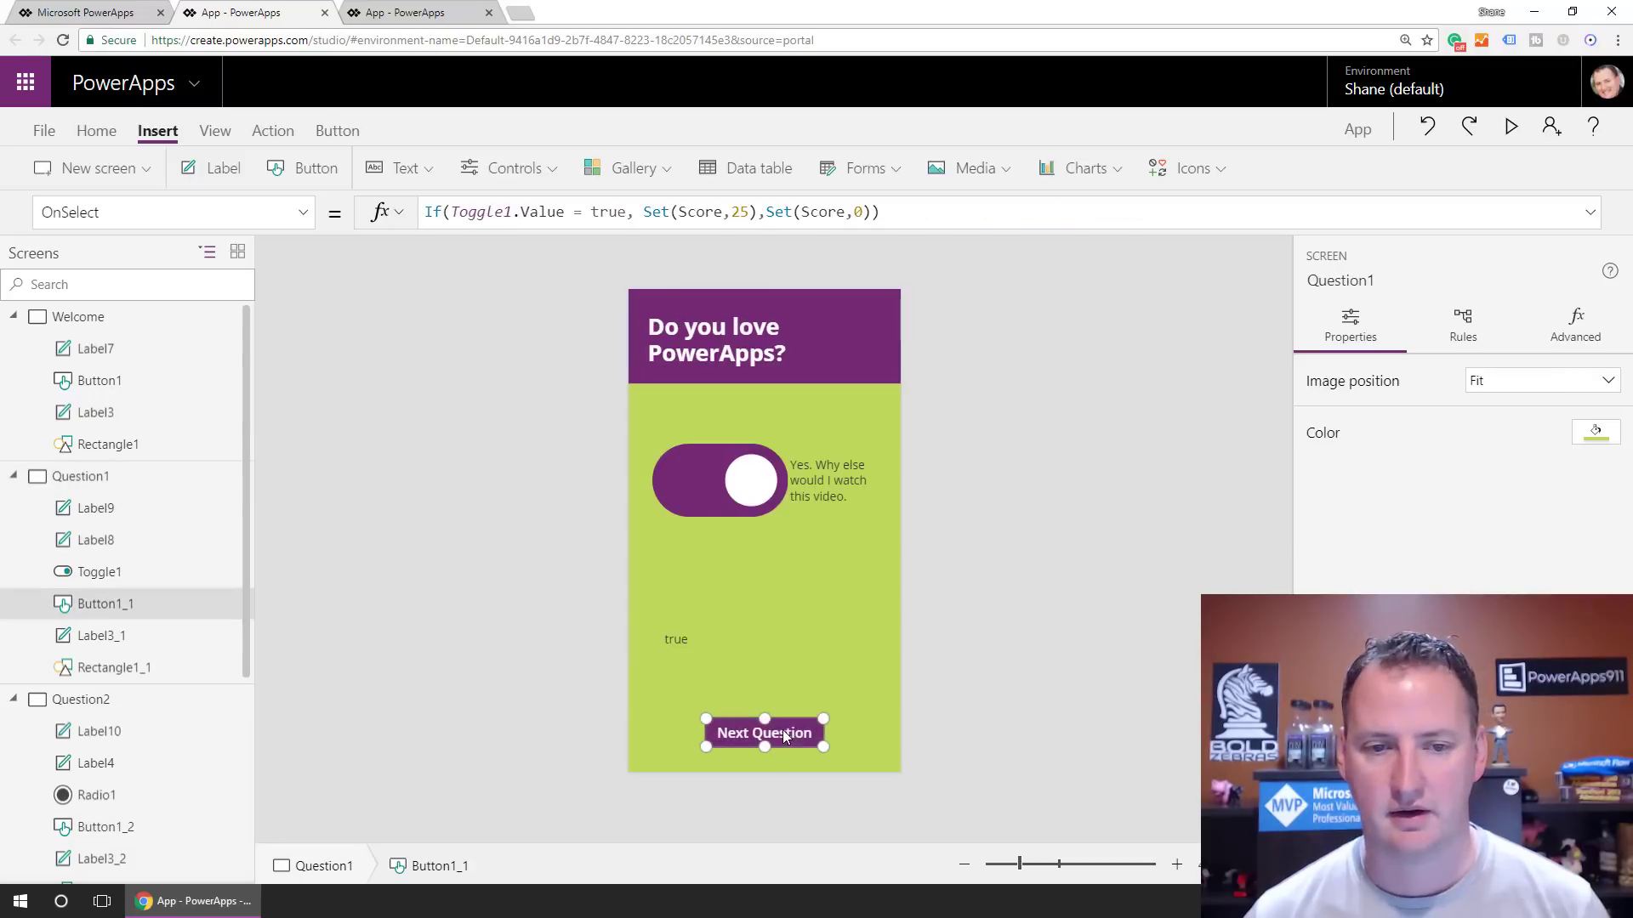
pyautogui.click(930, 214)
pyautogui.write(';na')
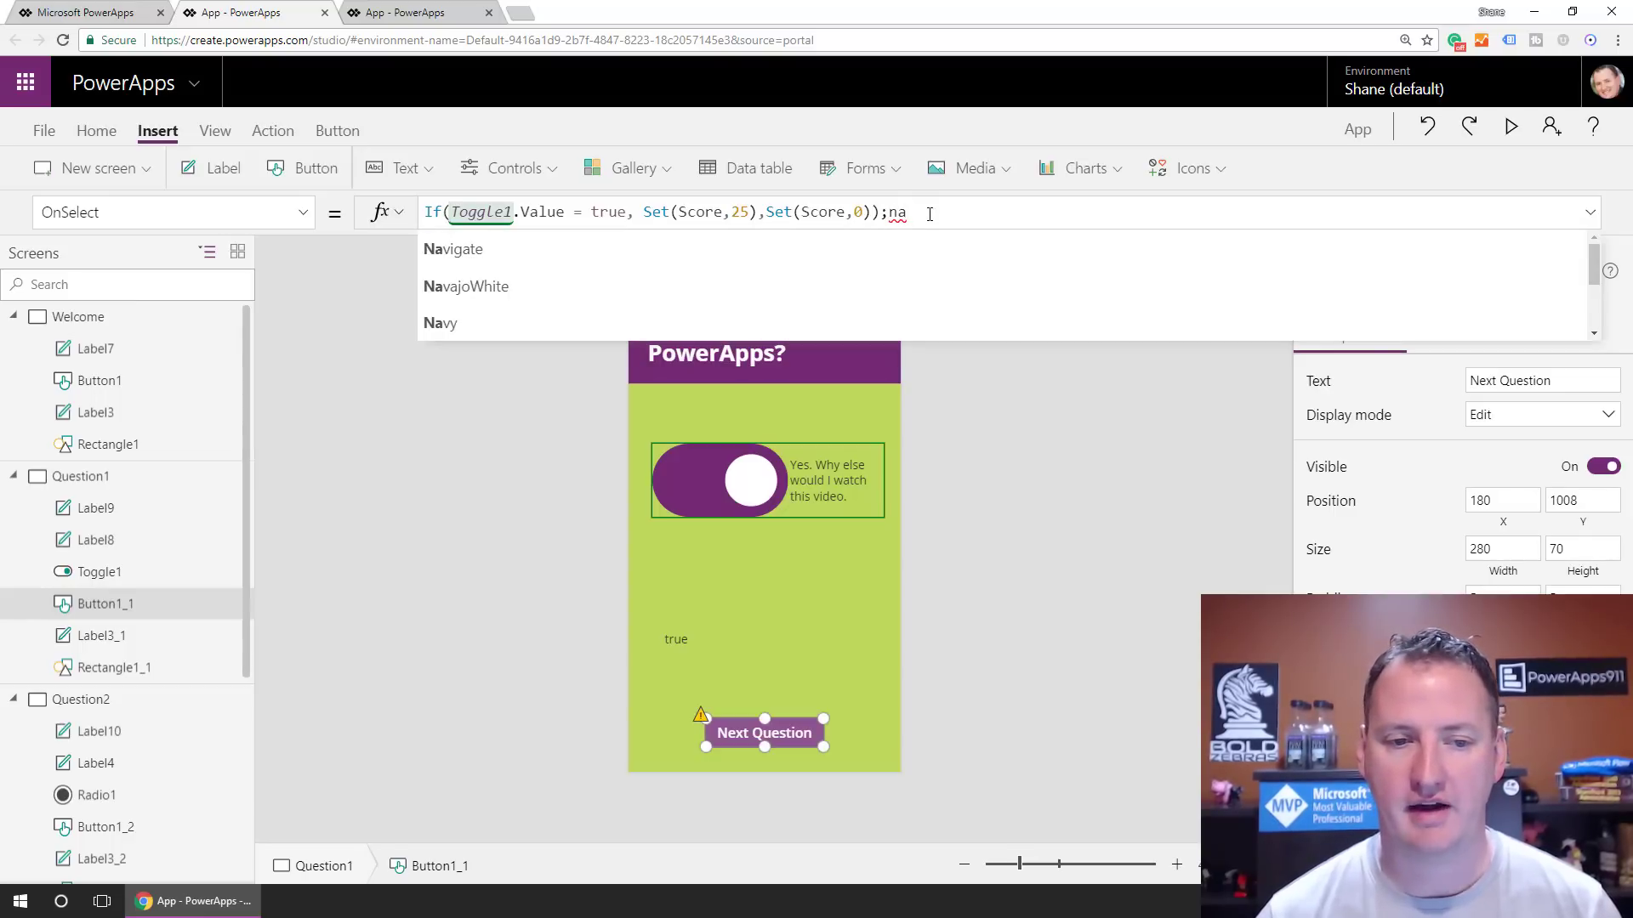
pyautogui.press('Tab')
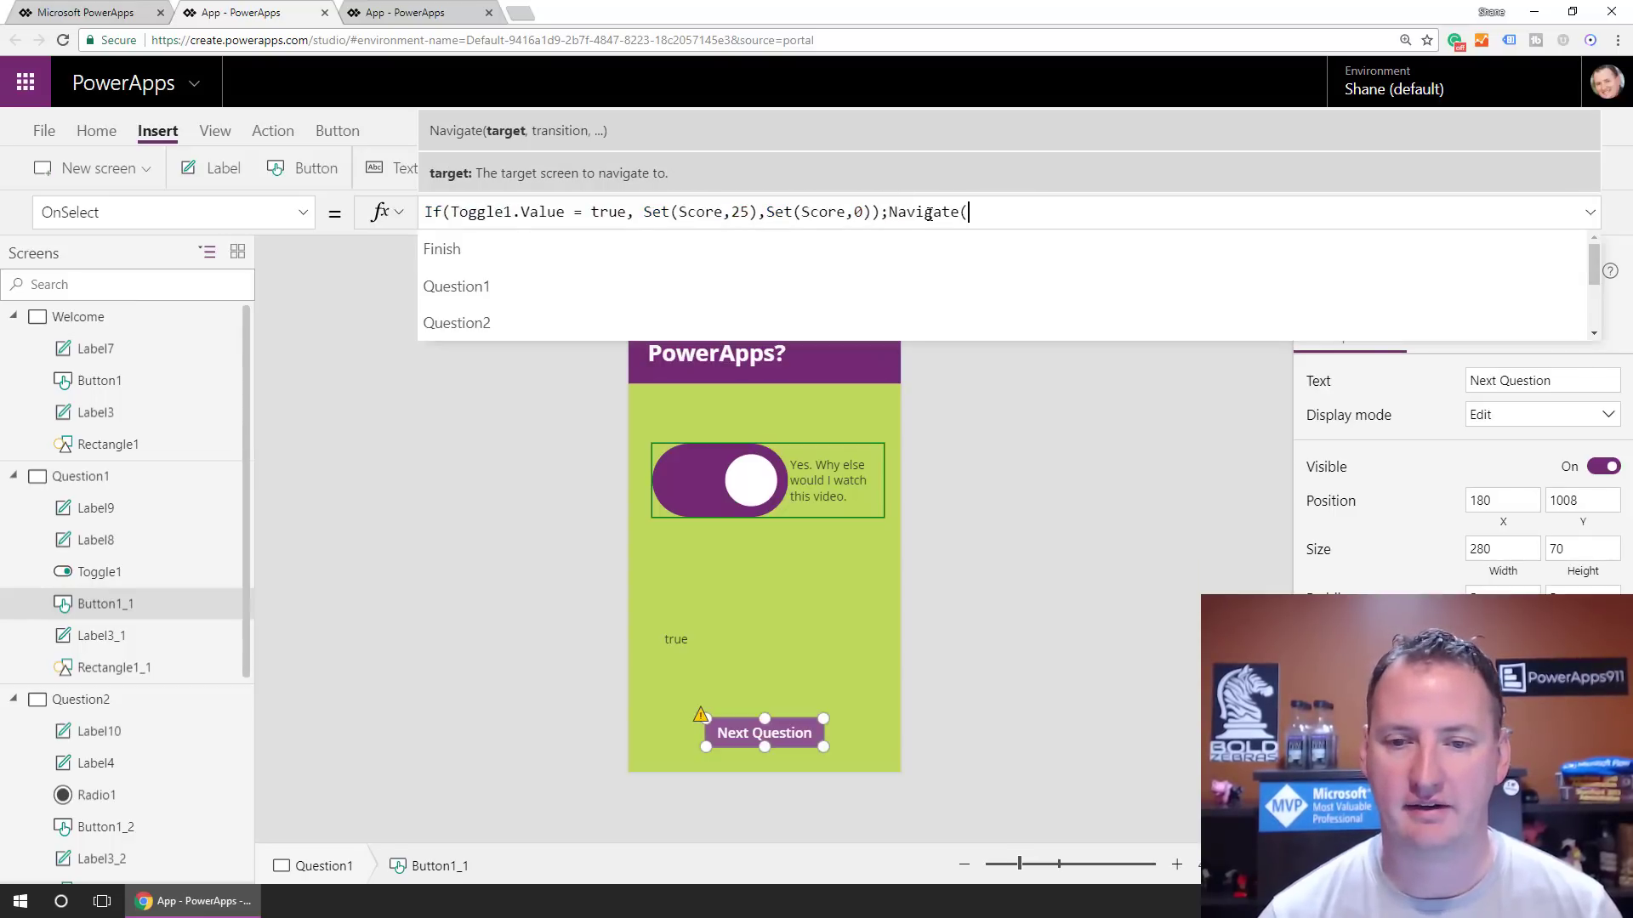
pyautogui.press('Down')
pyautogui.press('Down')
pyautogui.press('Down')
pyautogui.press('Tab')
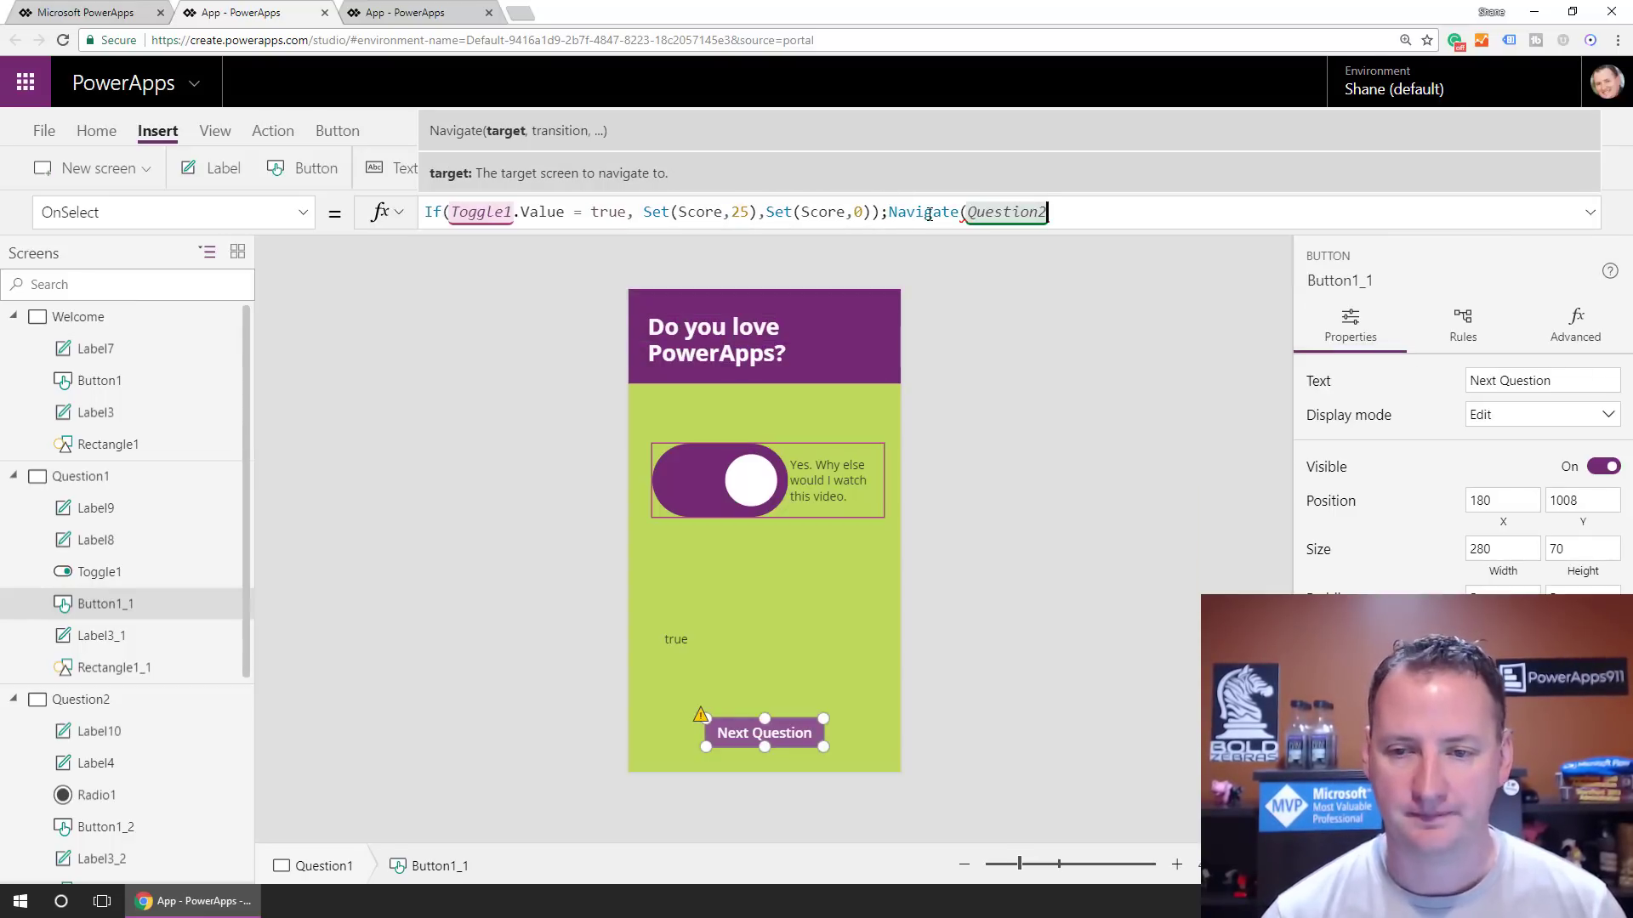
pyautogui.write(',')
pyautogui.press('Tab')
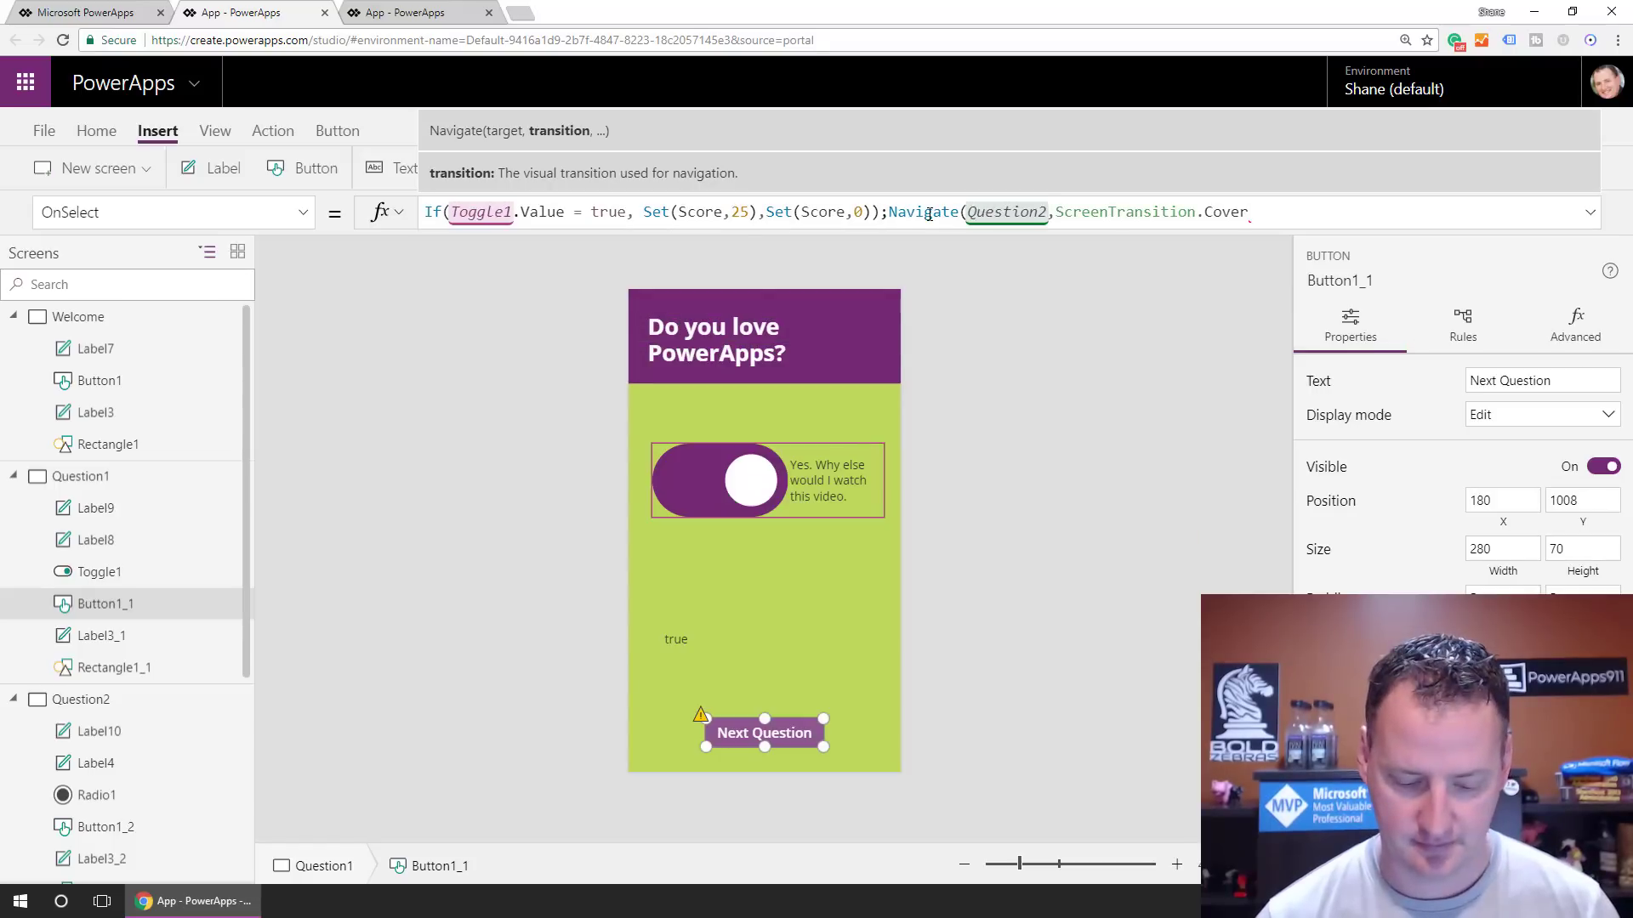
pyautogui.write(')')
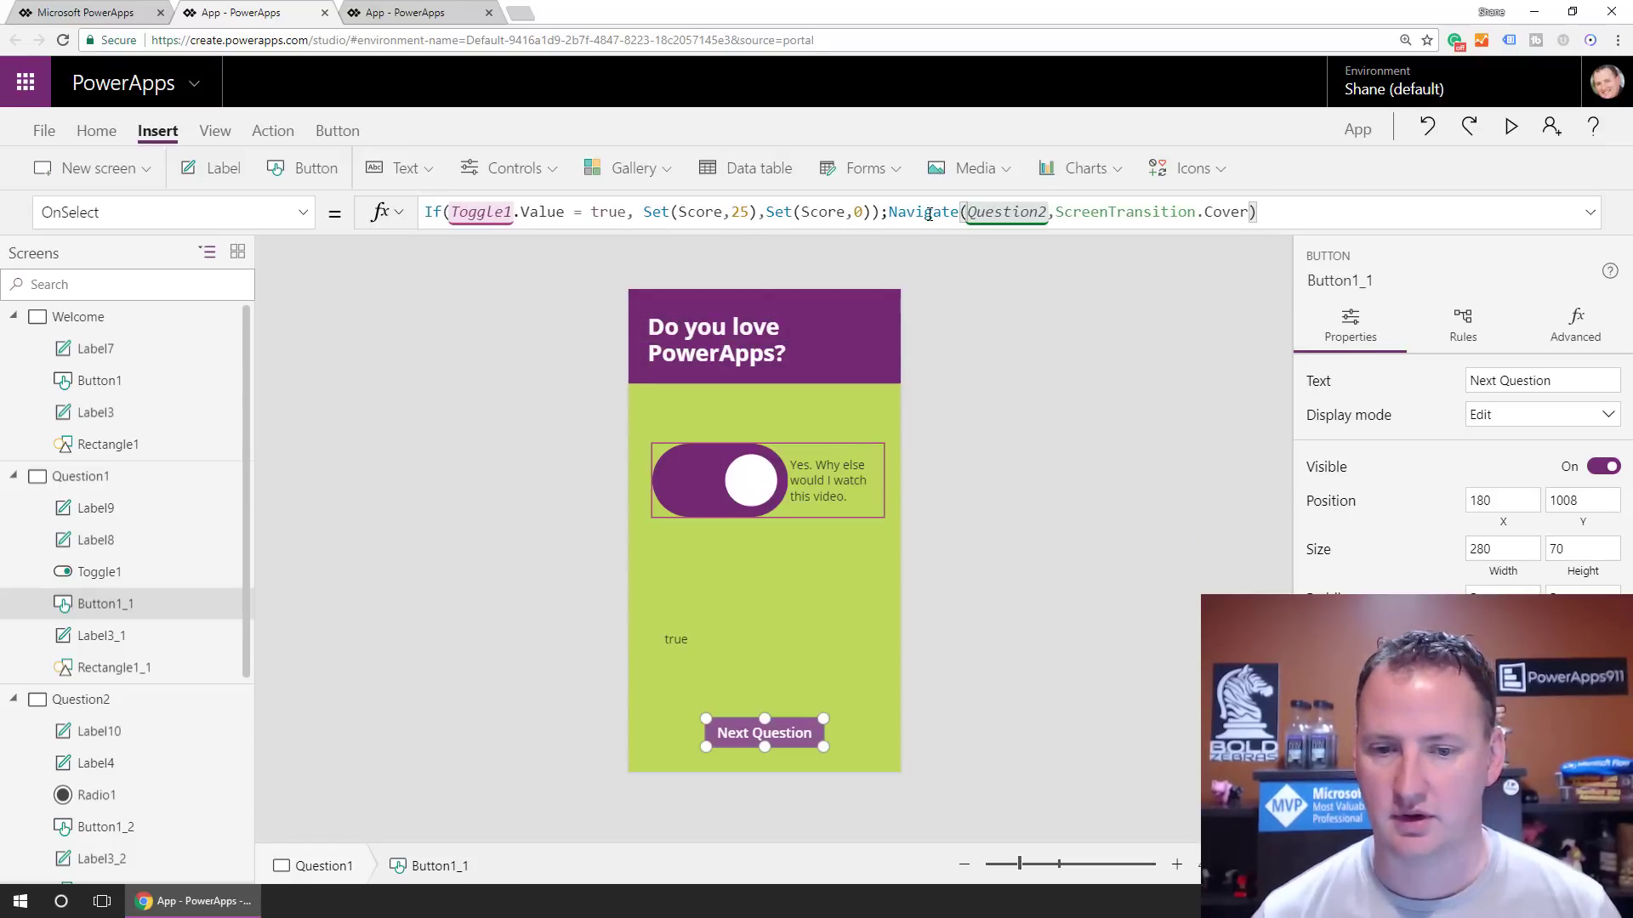
# Add a label to Question2 below the radio value label, with its text formula set to "Score: " & Score
pyautogui.click(726, 599)
pyautogui.click(680, 651)
pyautogui.click(693, 680)
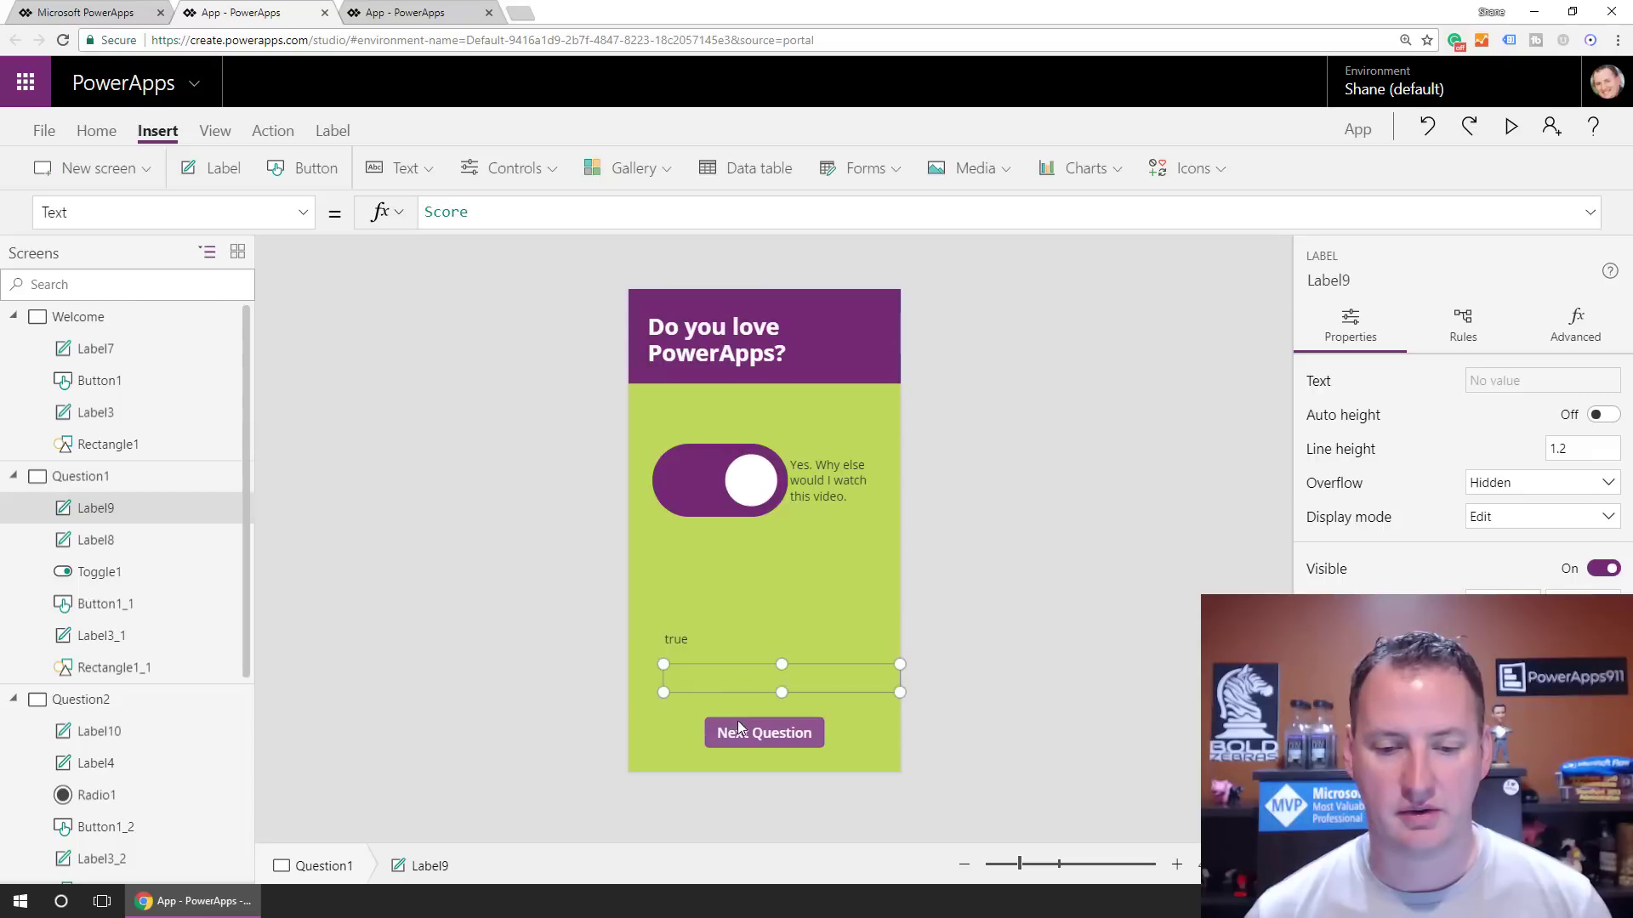
pyautogui.click(94, 700)
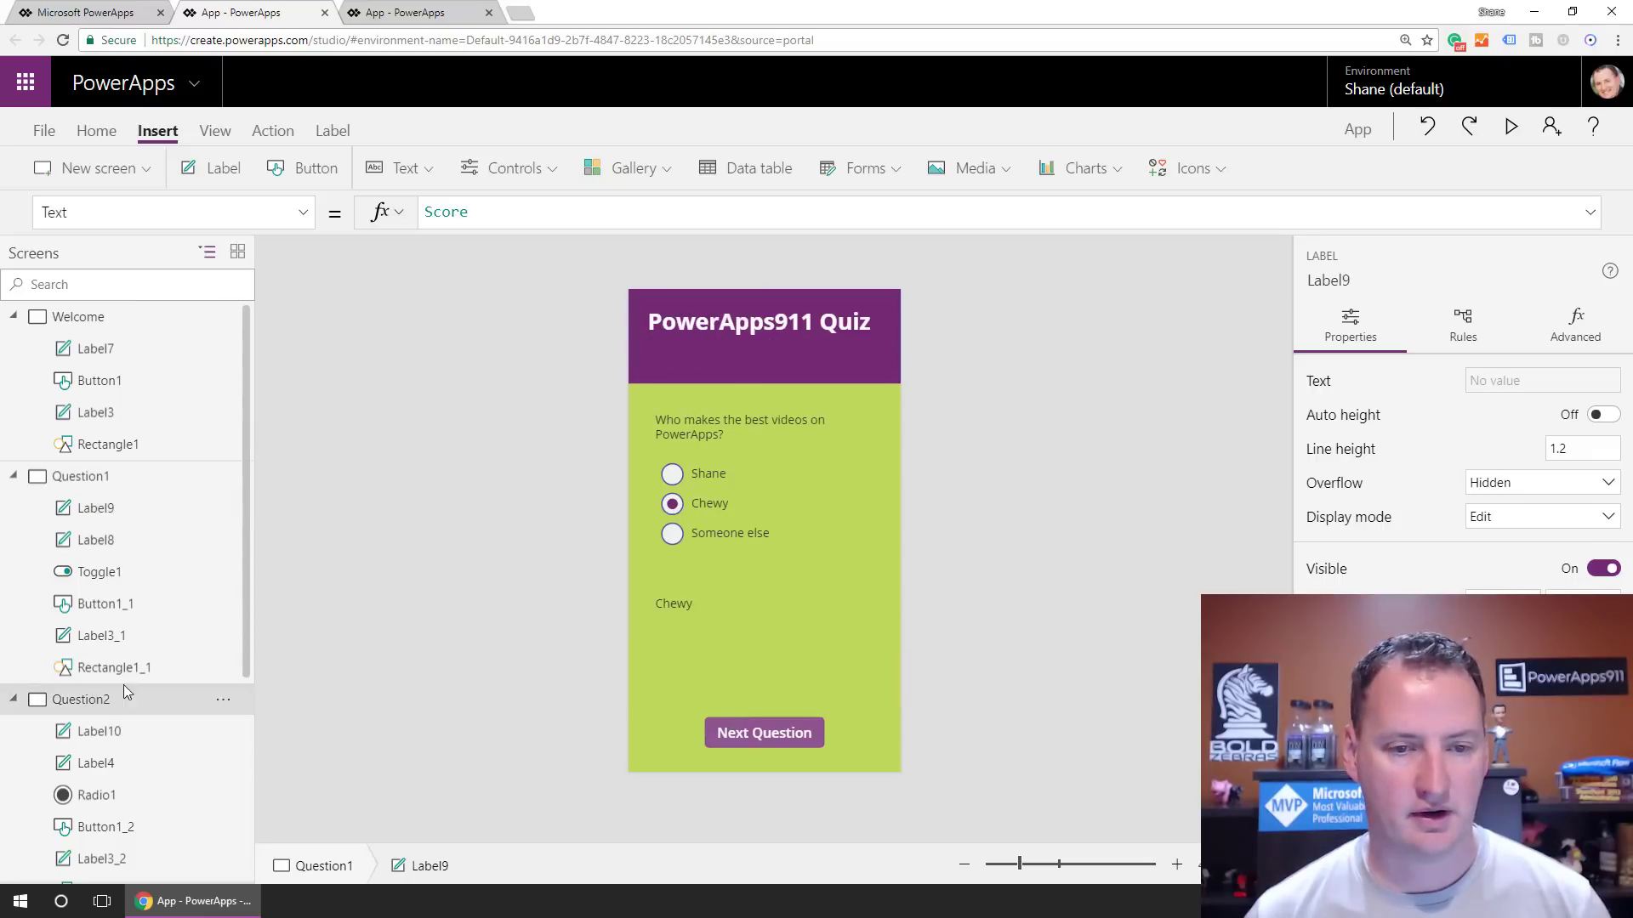
pyautogui.click(718, 607)
pyautogui.click(690, 651)
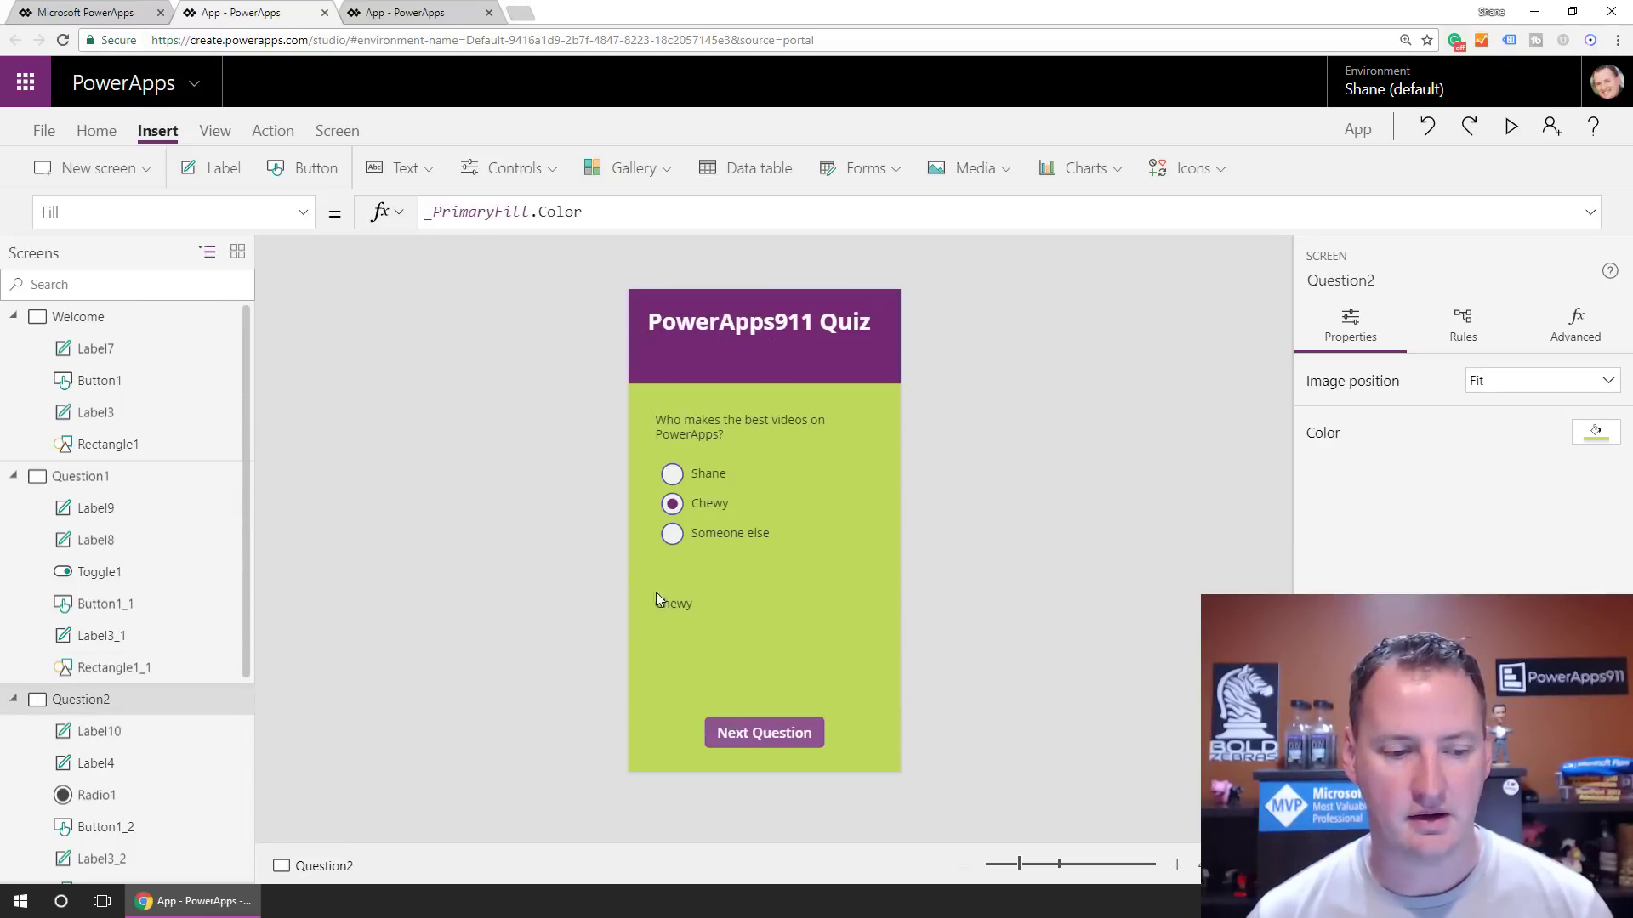
pyautogui.click(210, 167)
pyautogui.moveTo(695, 313); pyautogui.dragTo(705, 627)
pyautogui.click(498, 212)
pyautogui.doubleClick(454, 218)
pyautogui.write('Score: " & Score')
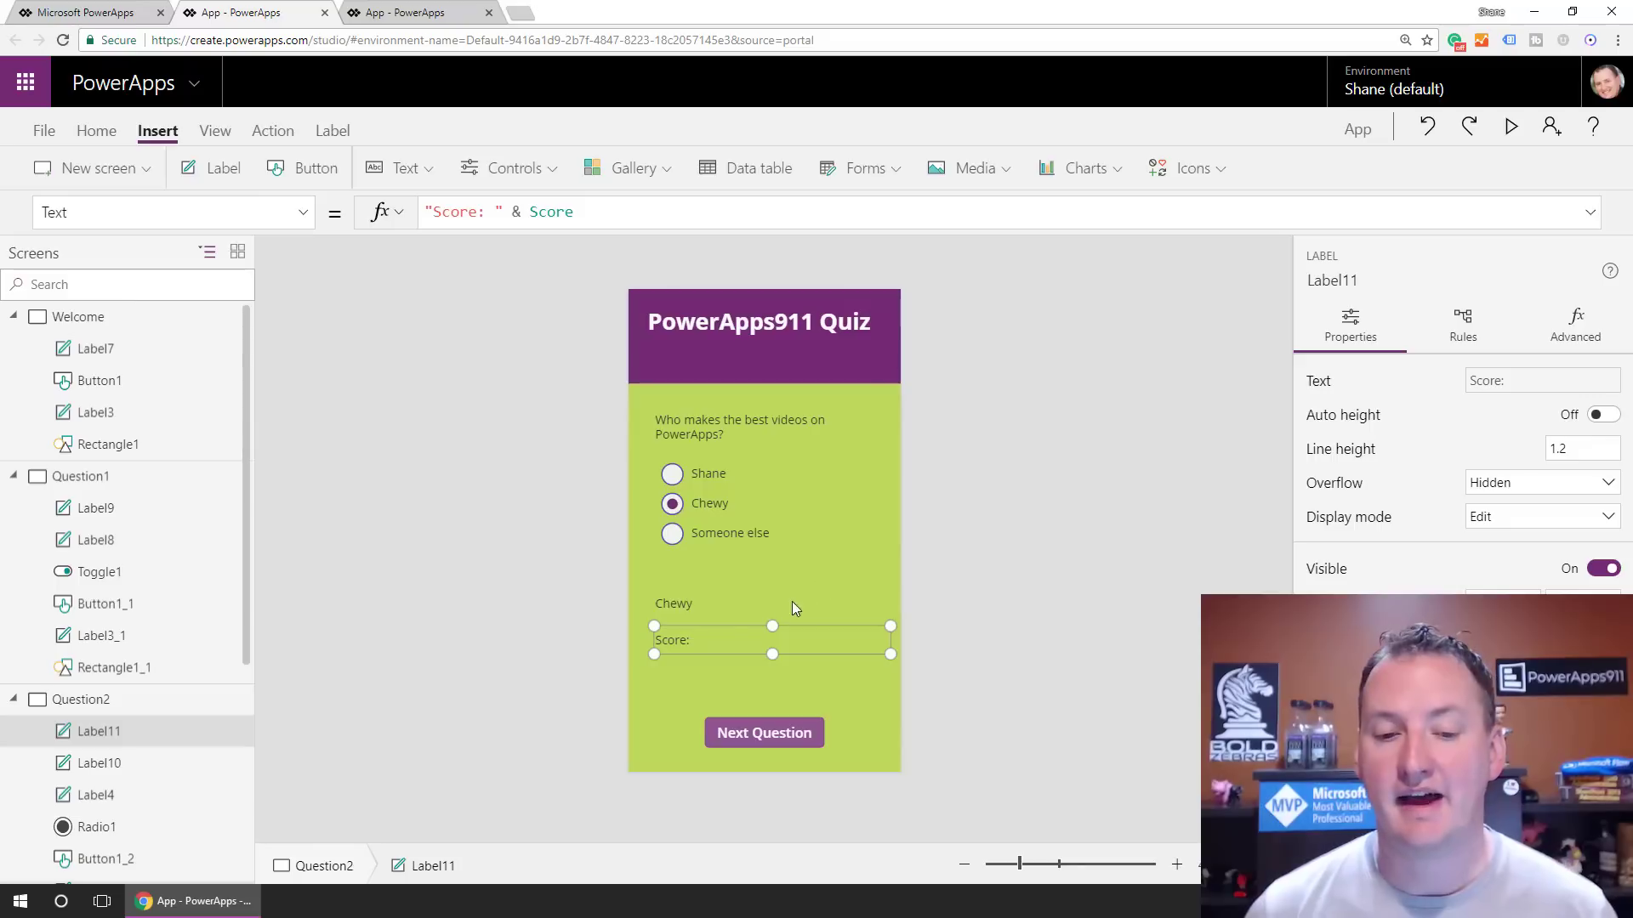
# Insert a label on the Question3 screen below the date picker
pyautogui.click(739, 601)
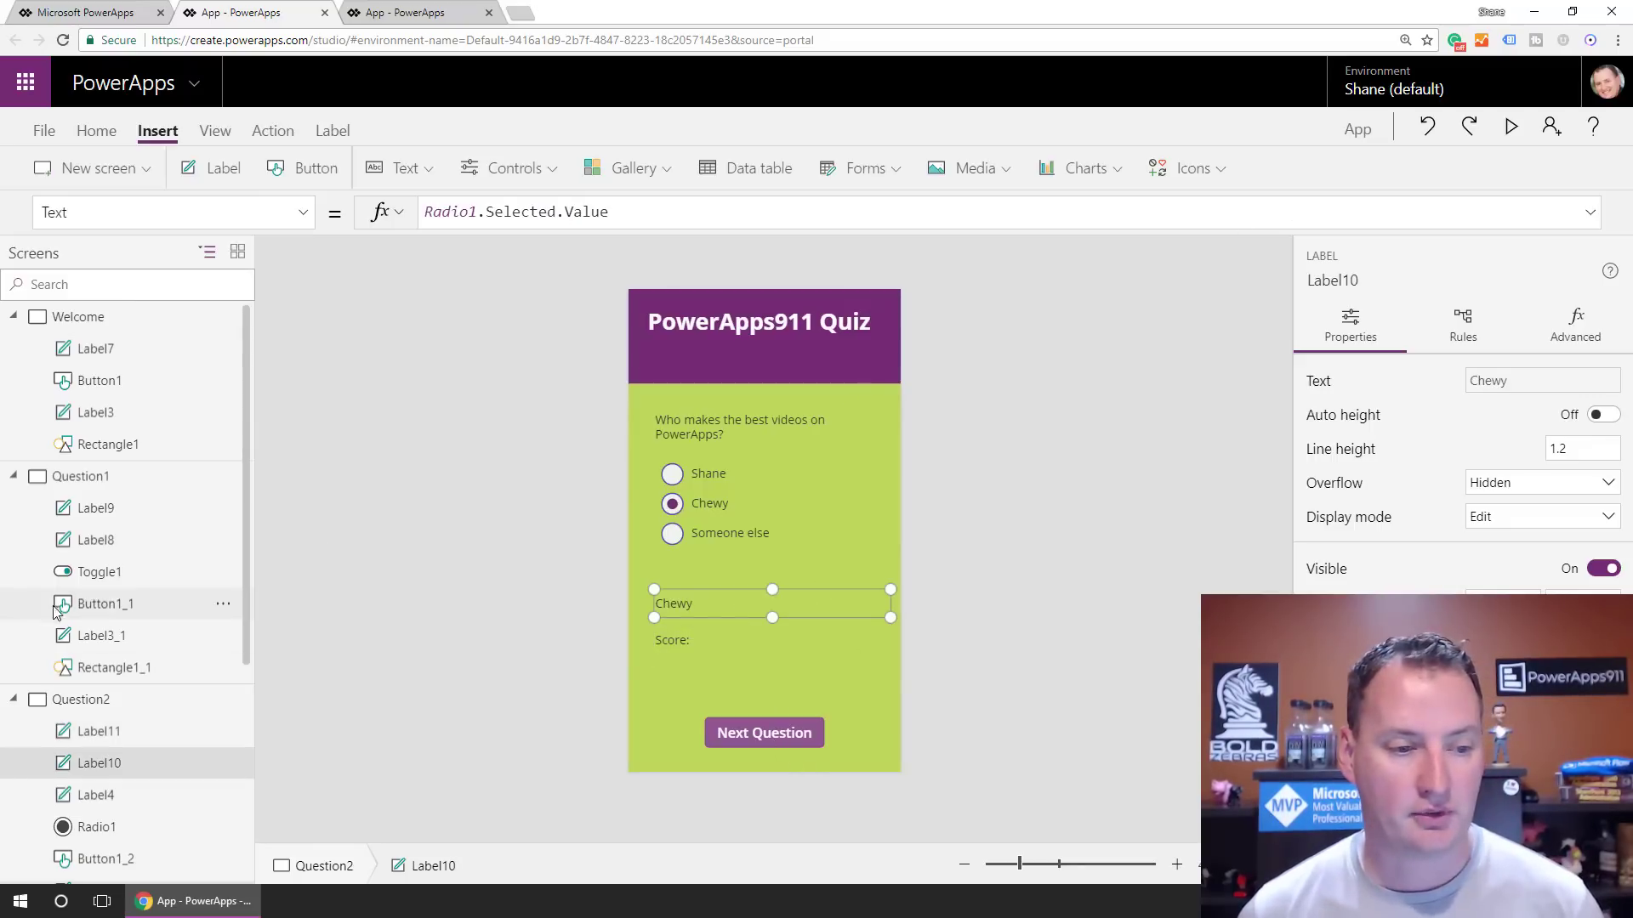
pyautogui.scroll(-4, 220, 604)
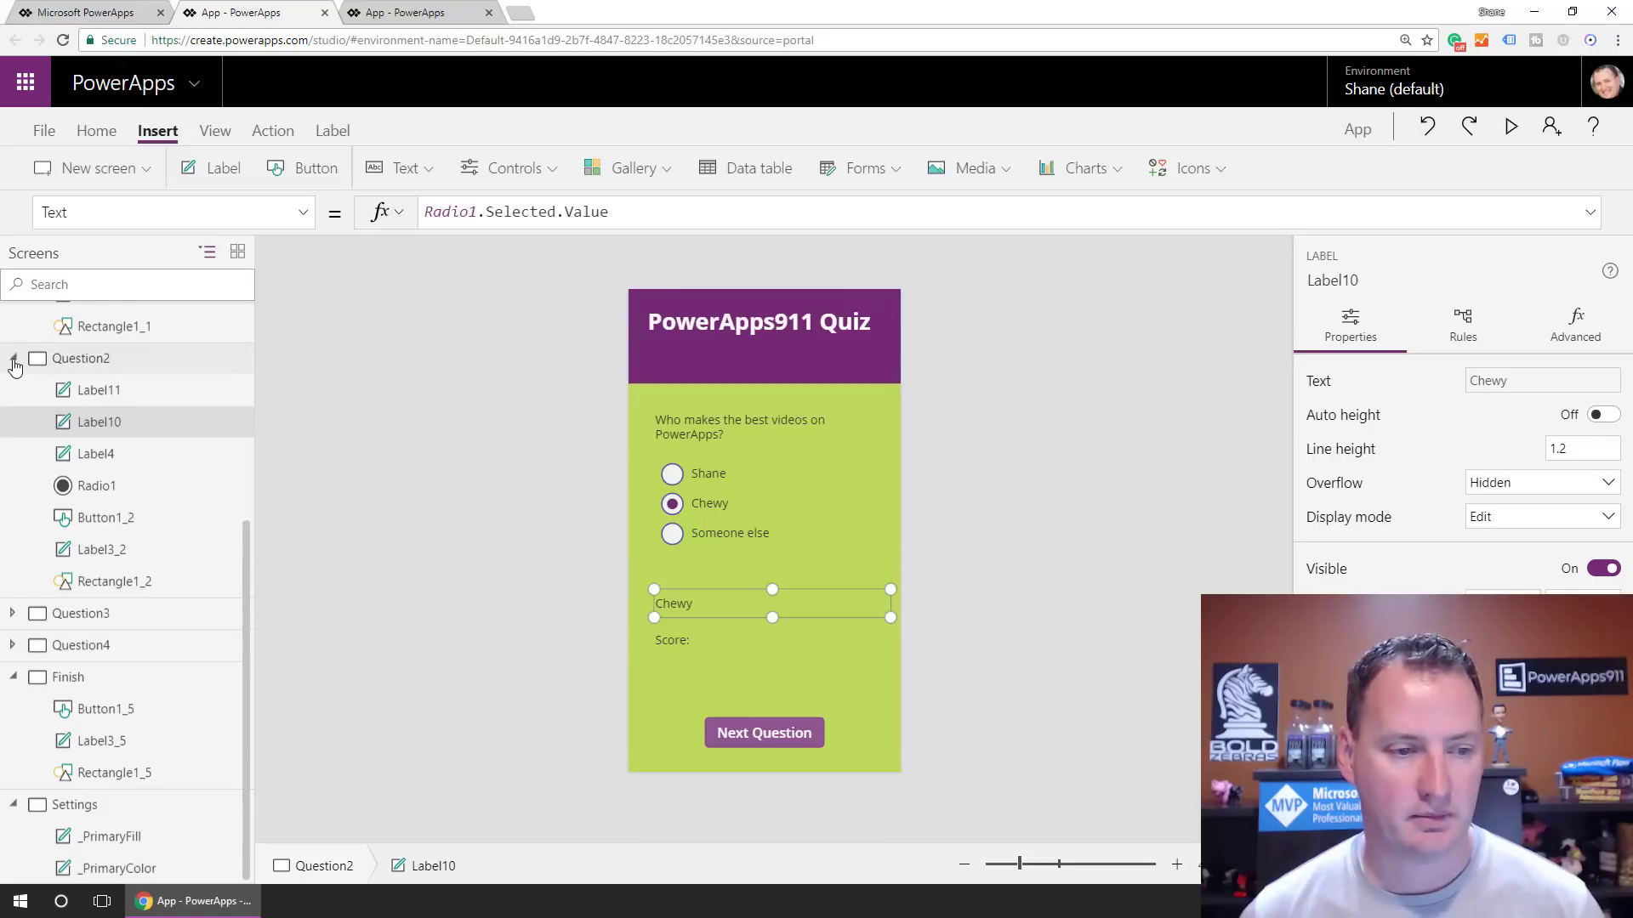
pyautogui.click(14, 359)
pyautogui.click(15, 359)
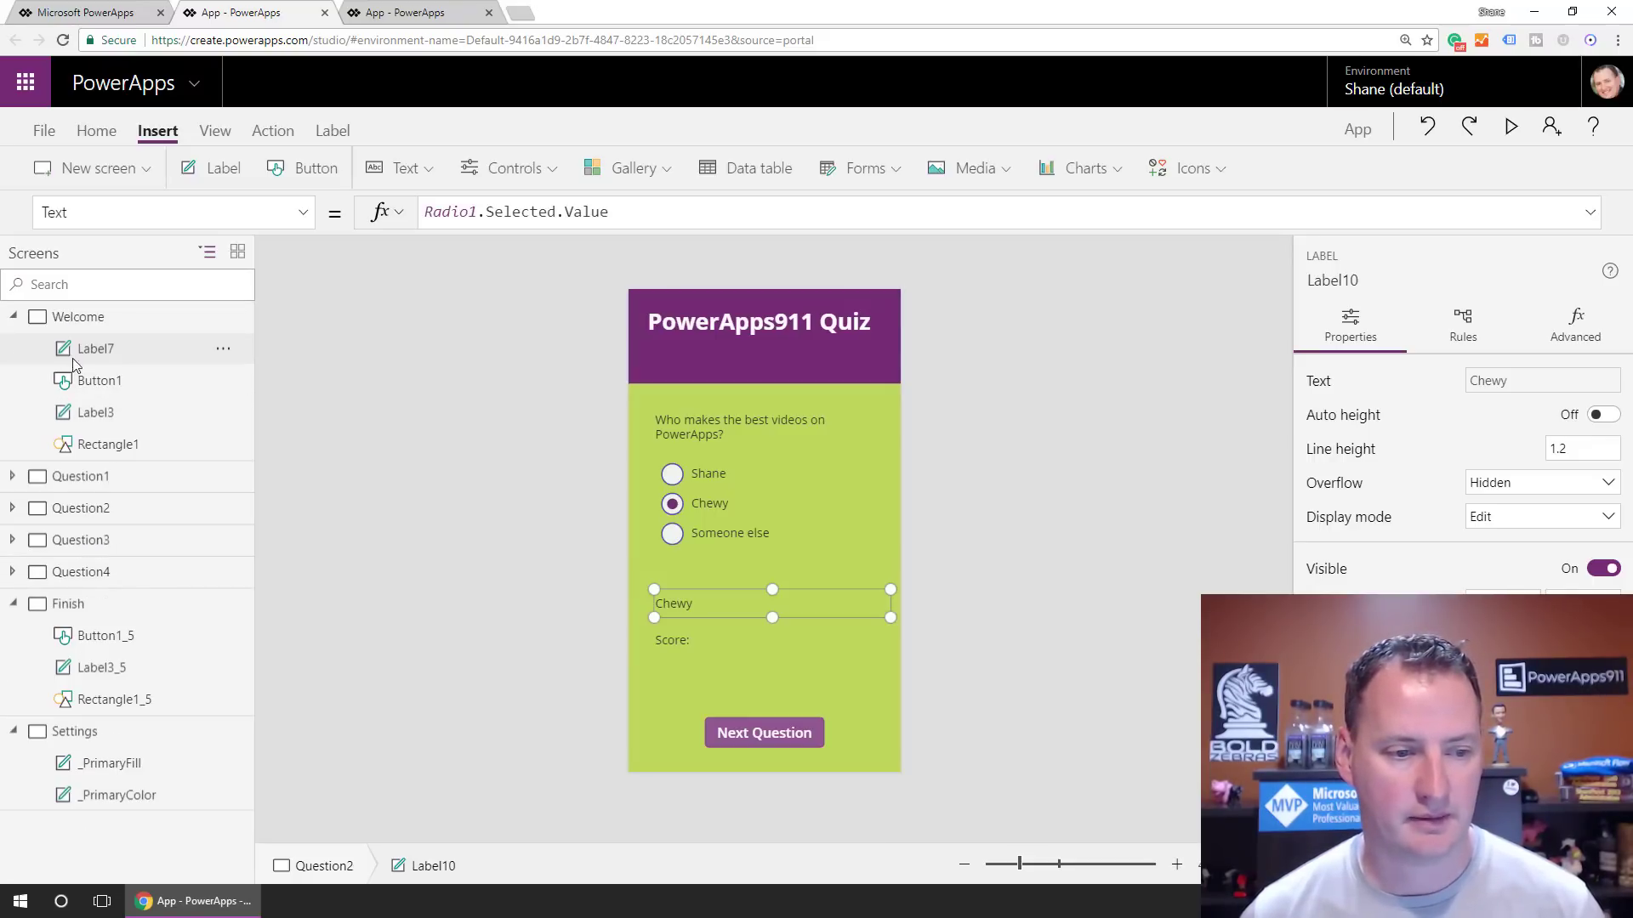
pyautogui.click(120, 536)
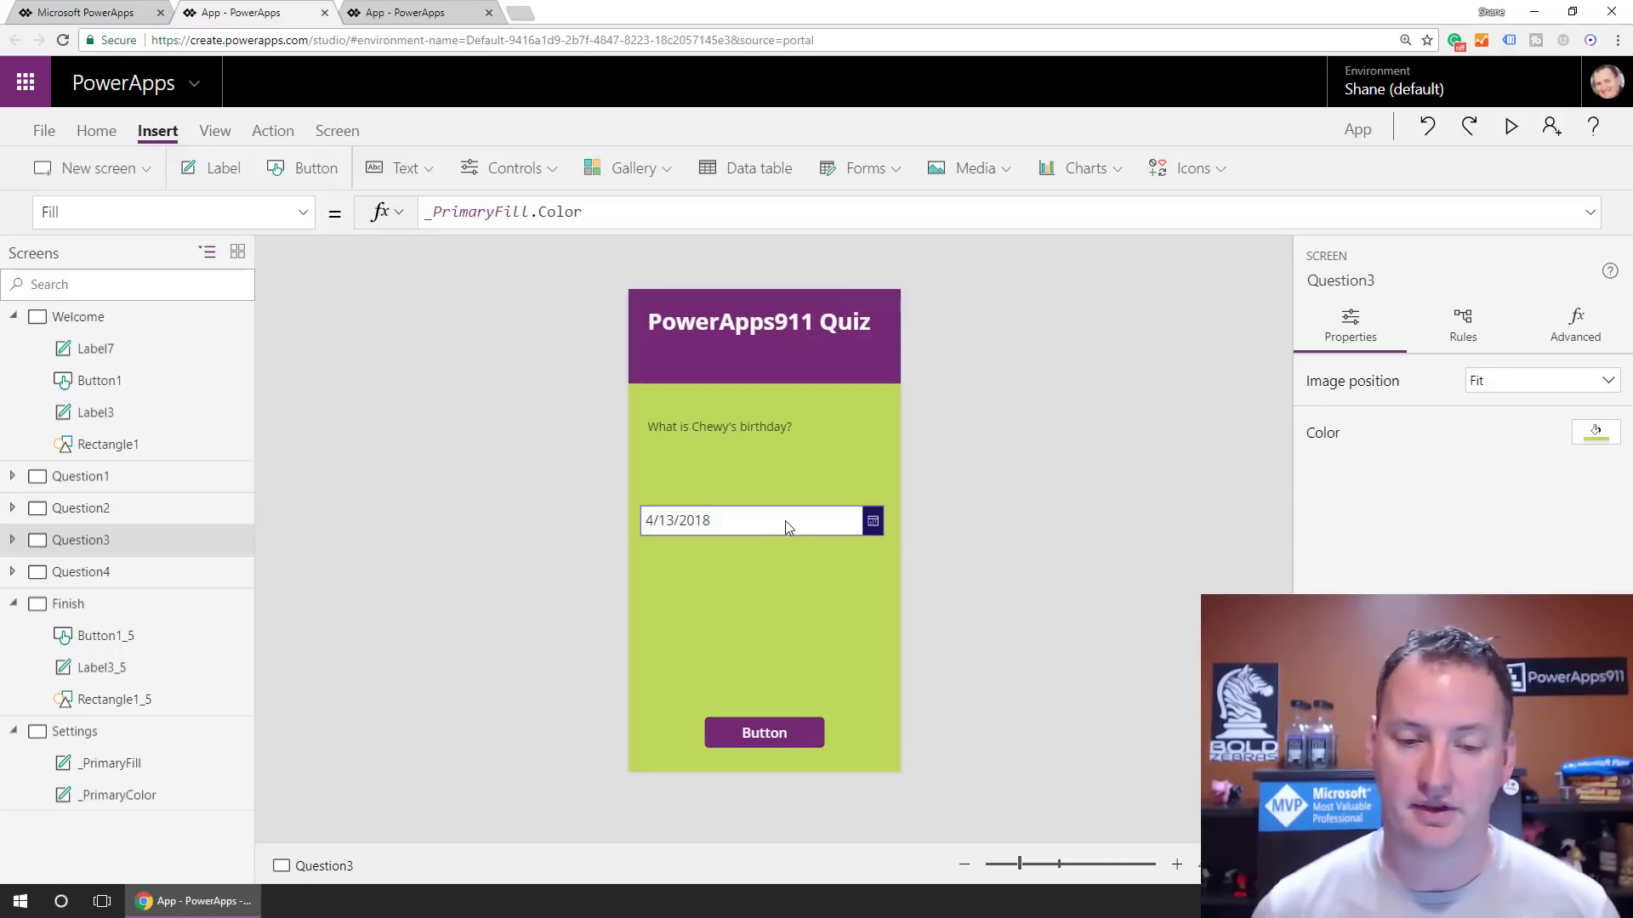
pyautogui.click(727, 524)
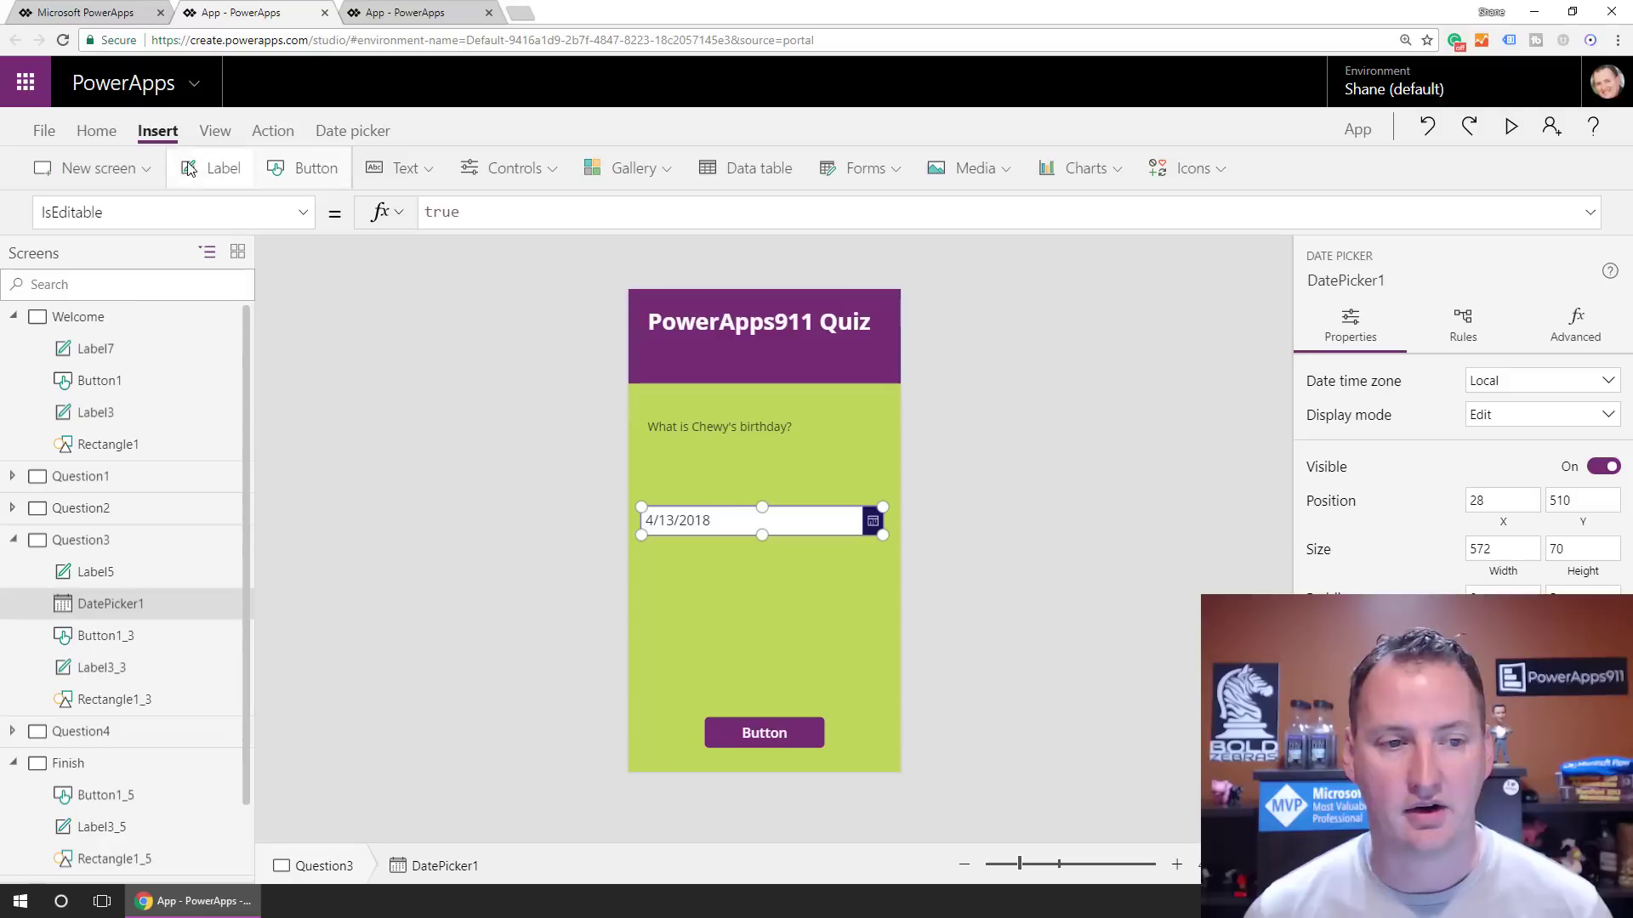
pyautogui.click(212, 167)
pyautogui.moveTo(713, 317); pyautogui.dragTo(697, 591)
# Set the new Question3 label's text formula to DatePicker1.SelectedDate
pyautogui.moveTo(518, 205); pyautogui.dragTo(426, 213)
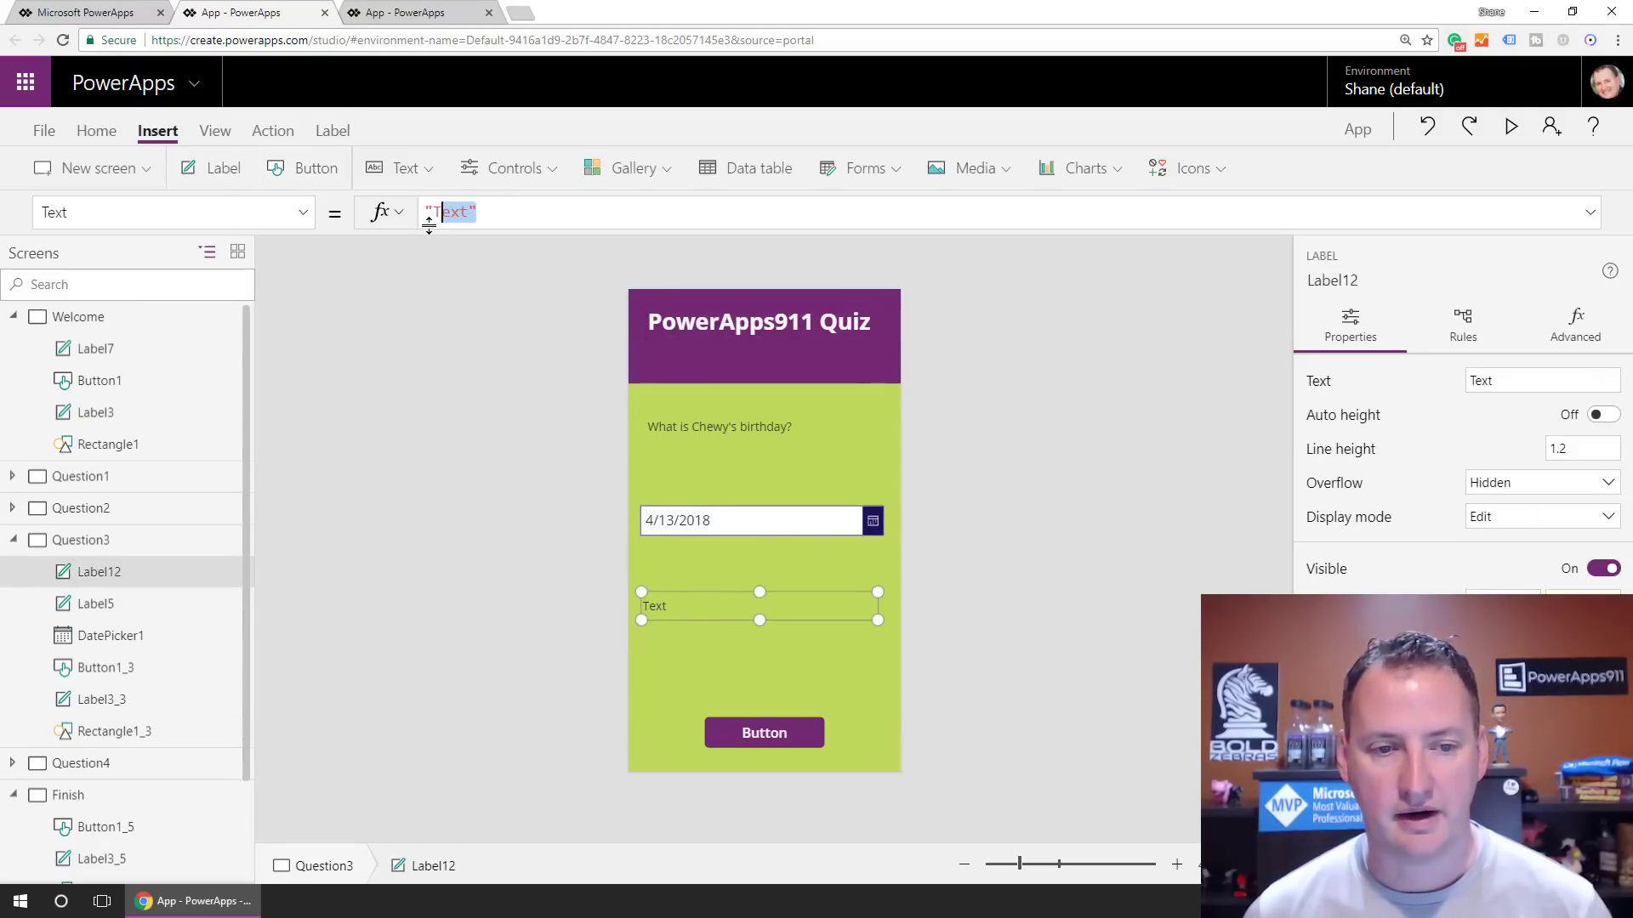
pyautogui.write('Date')
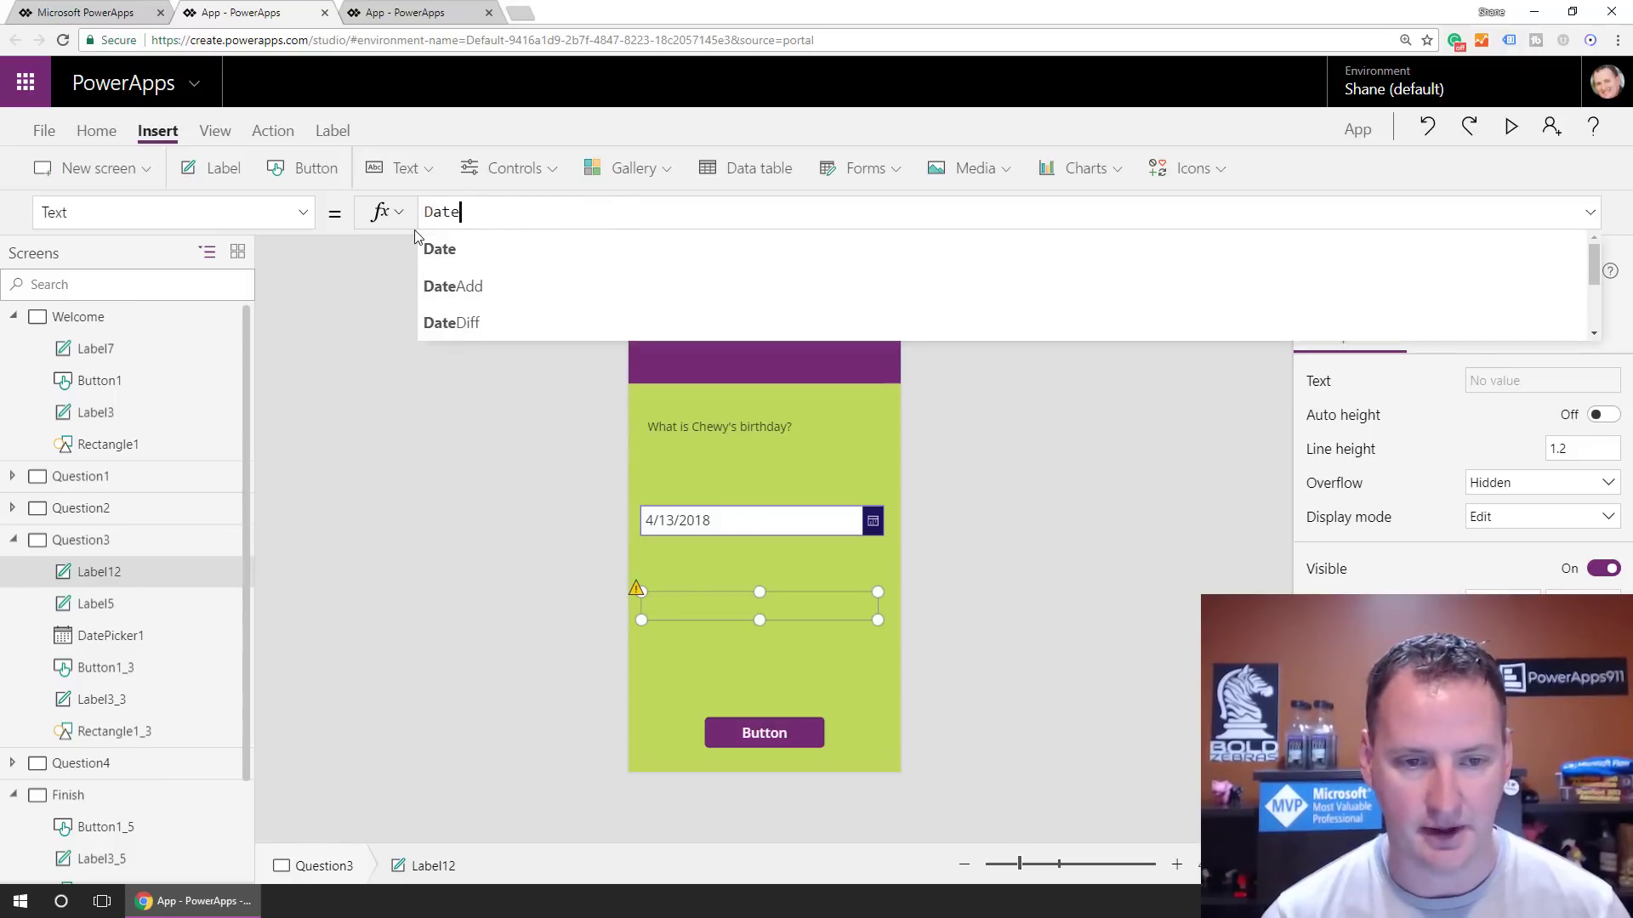
pyautogui.write('Picker1.')
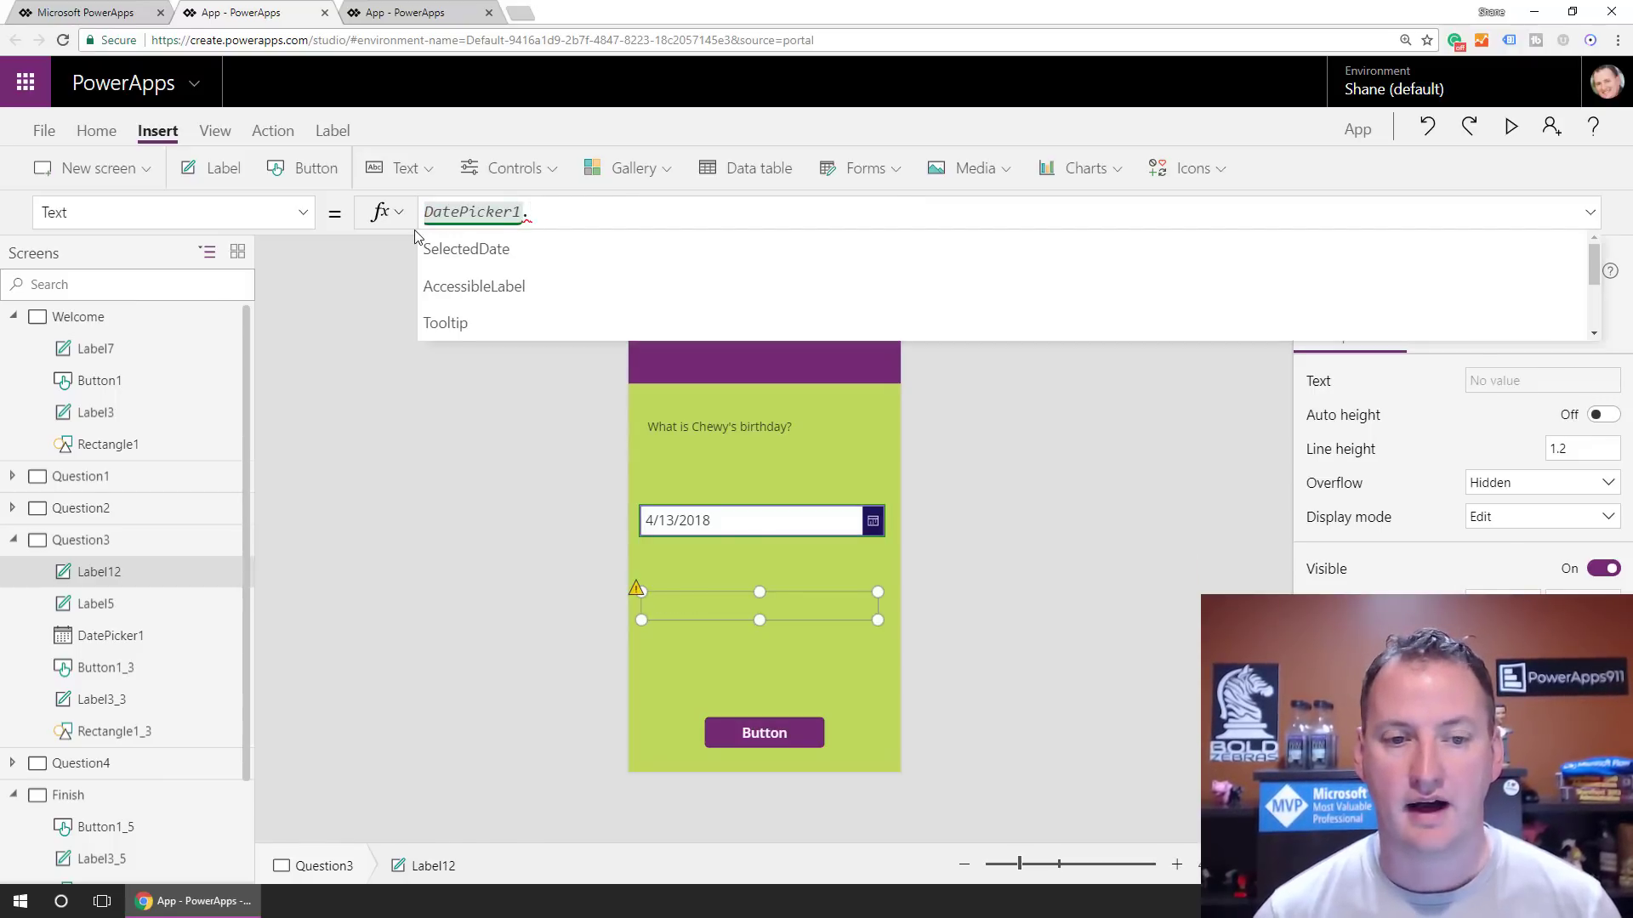
pyautogui.press('Tab')
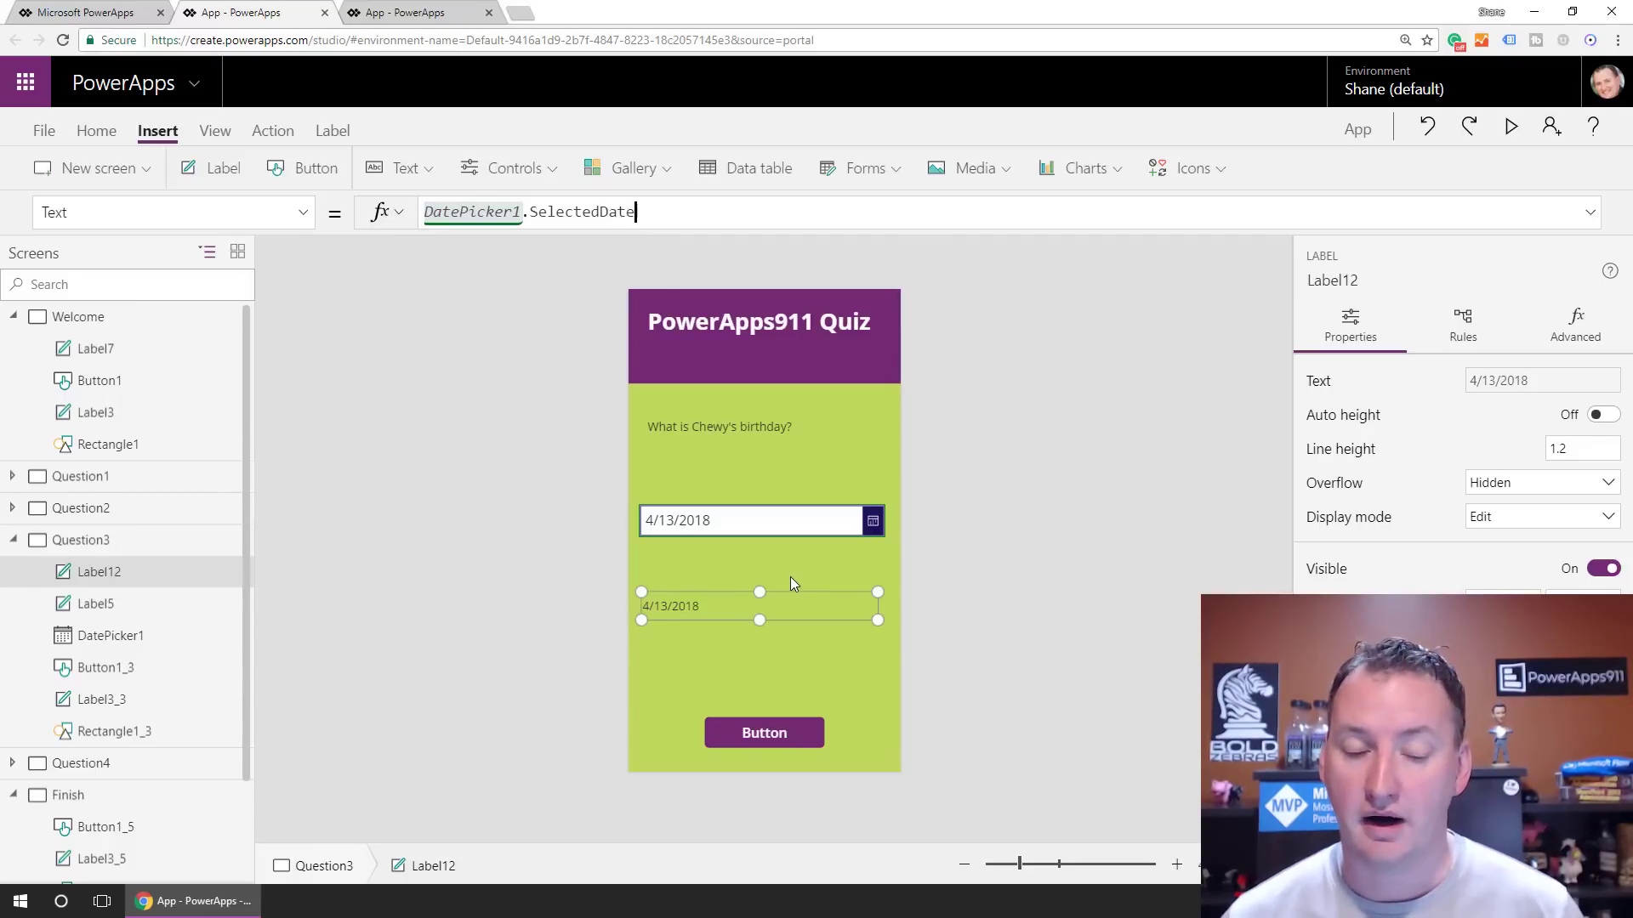
# Start an If formula in the Question3 button's OnSelect, testing whether DatePicker1.SelectedDate equals the correct birthday, entered as an unquoted date
pyautogui.click(765, 735)
pyautogui.click(559, 211)
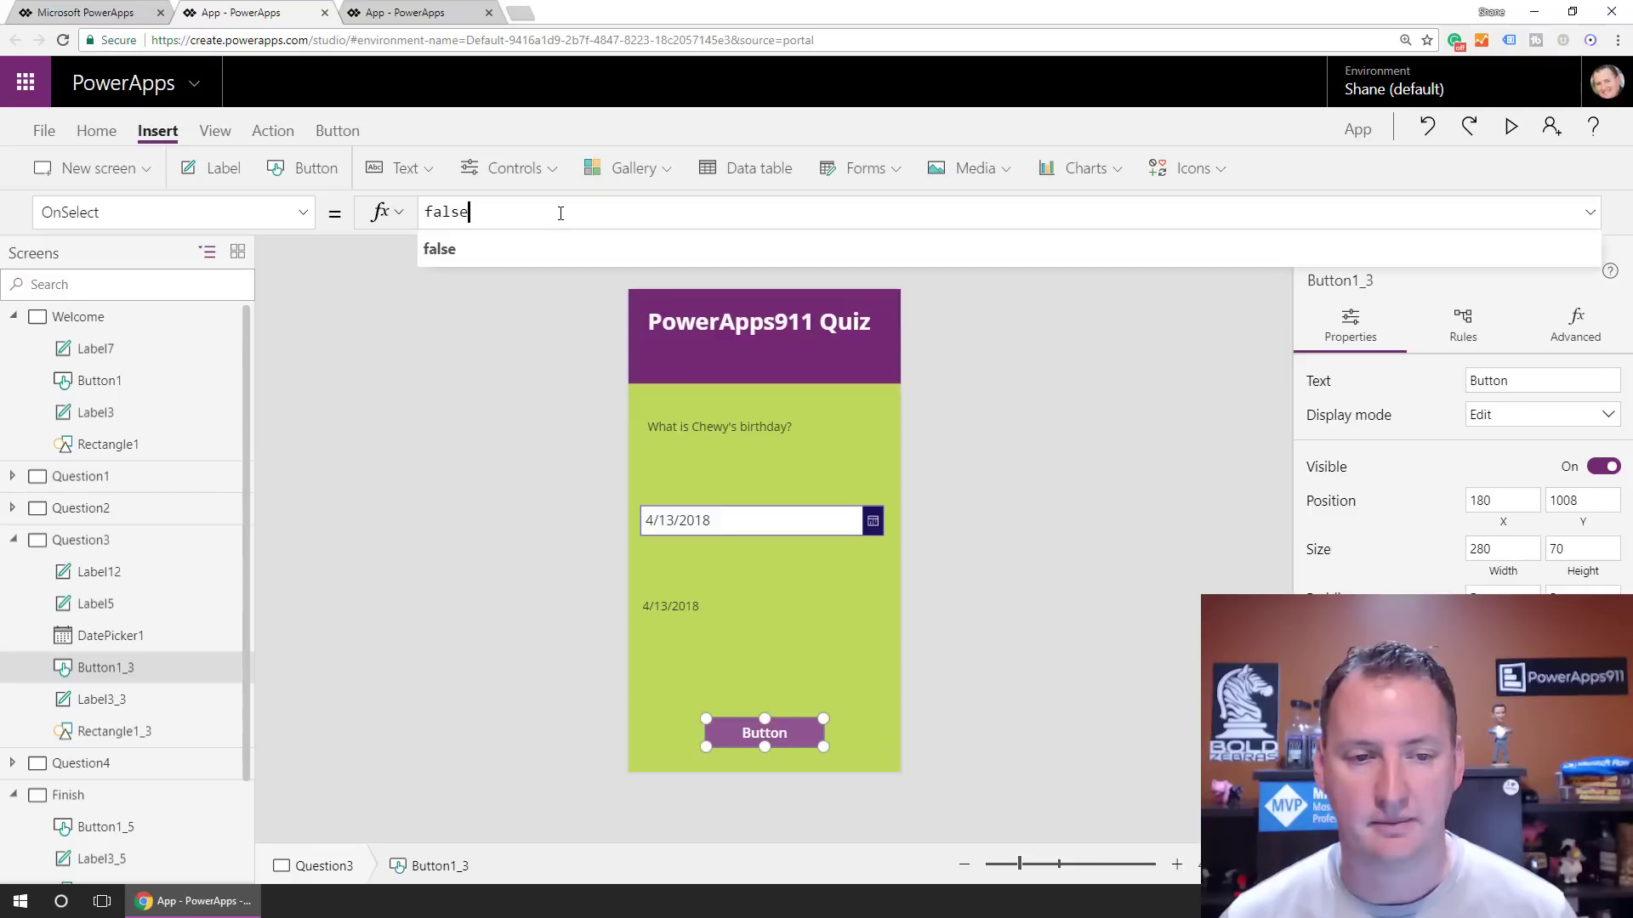
pyautogui.hotkey('ctrl', 'a')
pyautogui.write('If(Date')
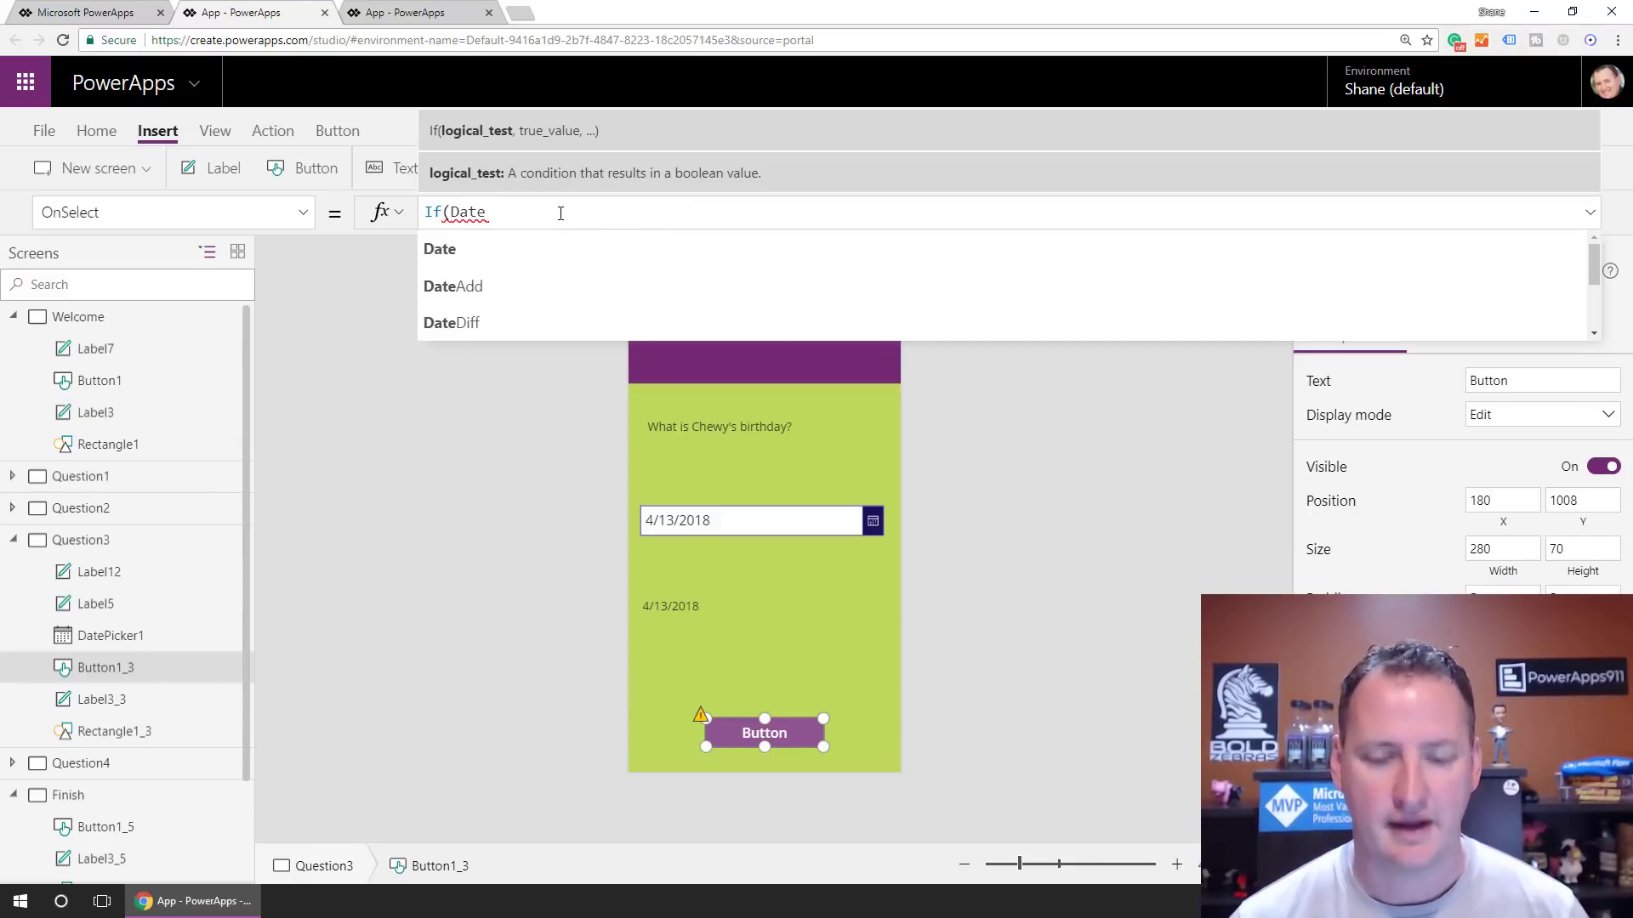
pyautogui.write('Picker1')
pyautogui.press('Down')
pyautogui.press('Tab')
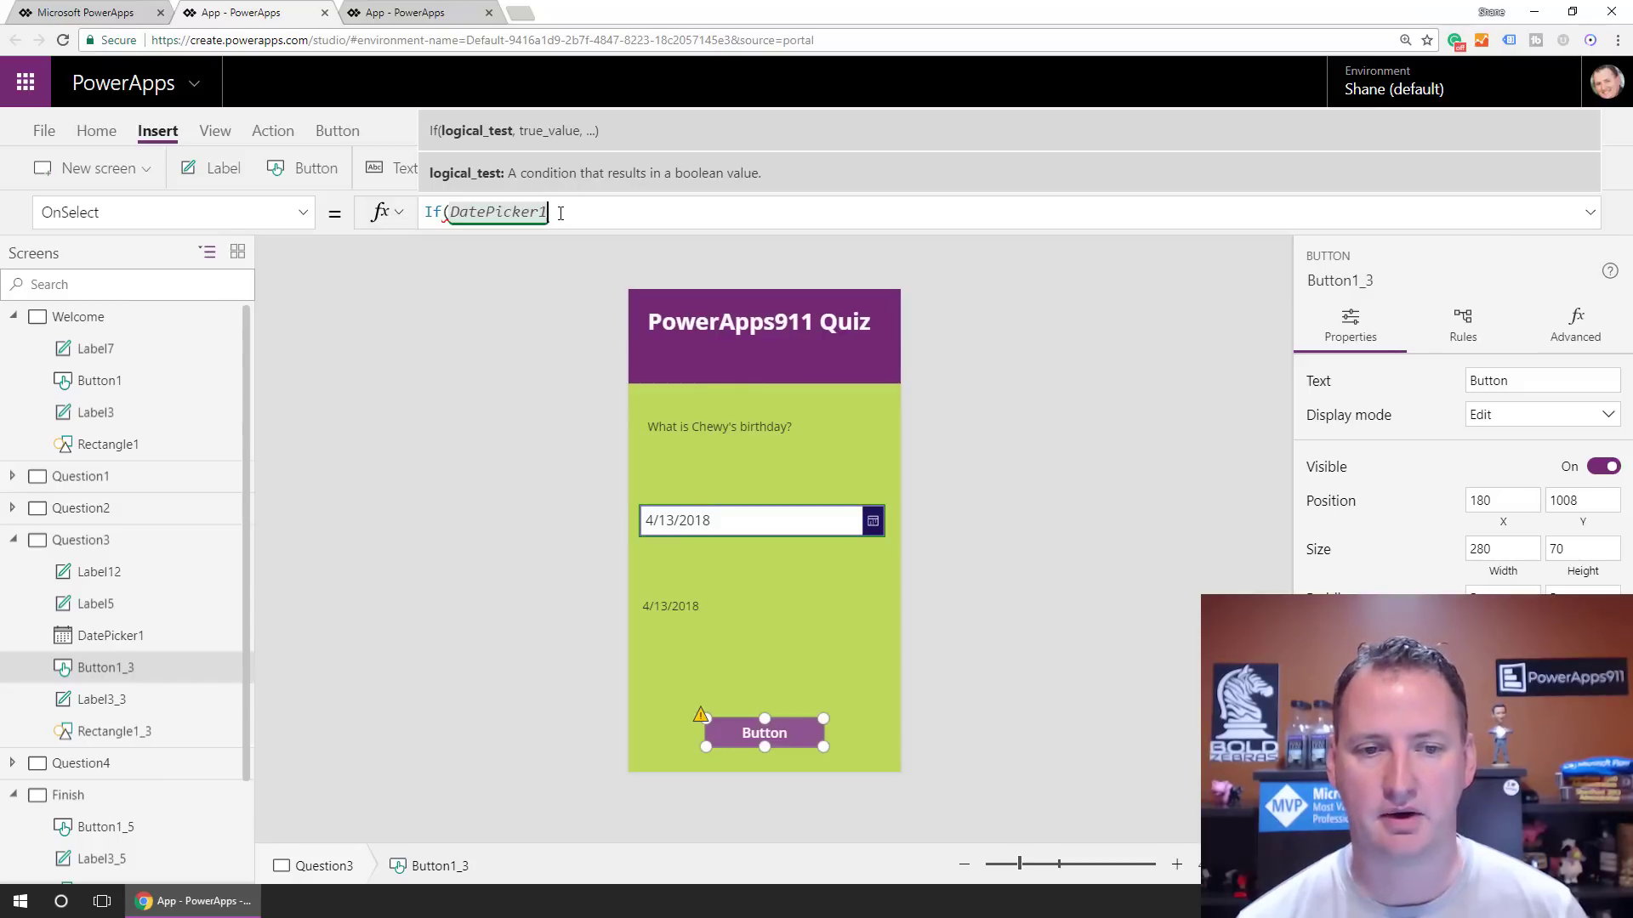
pyautogui.write('.S')
pyautogui.press('Tab')
pyautogui.write('= "')
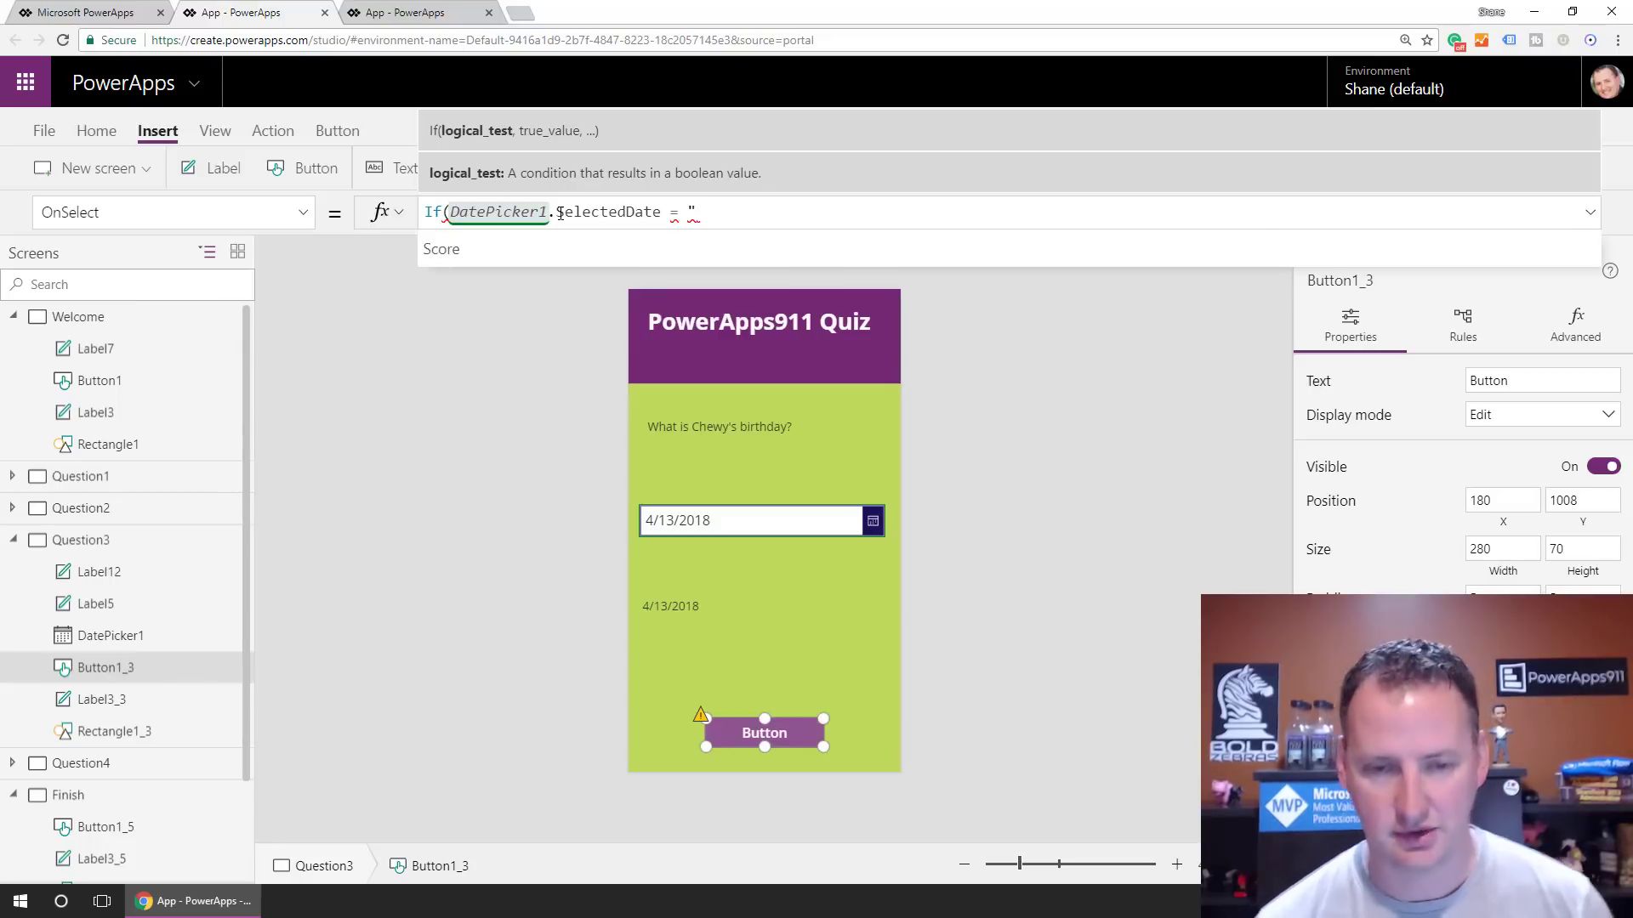
pyautogui.press('BackSpace')
pyautogui.write('4/20/')
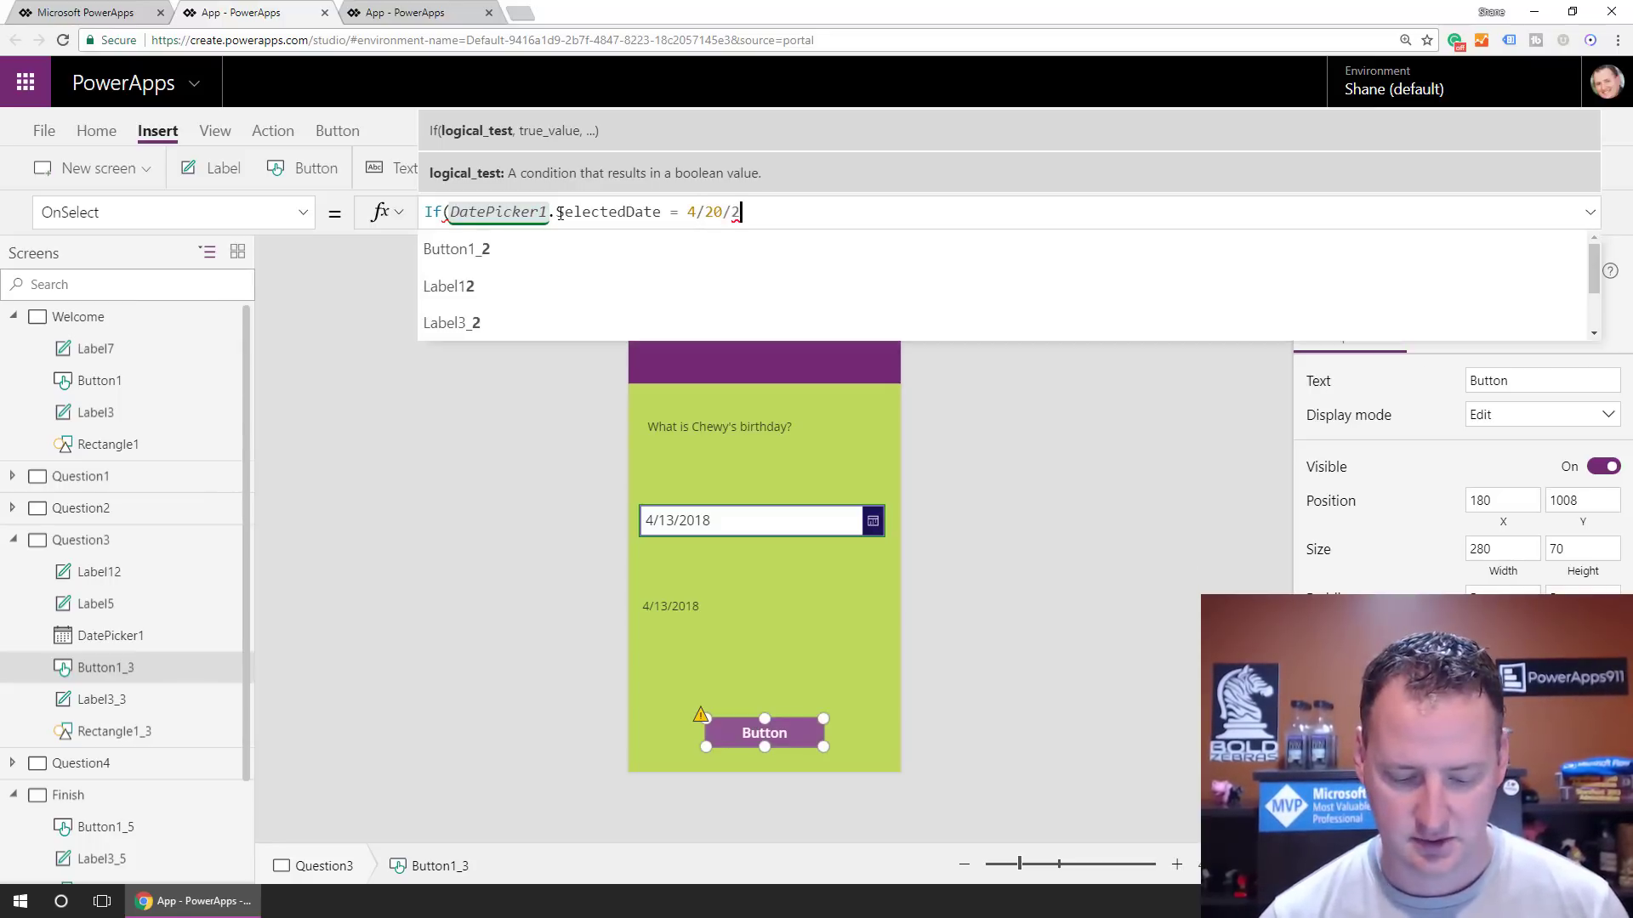
pyautogui.write('2016,')
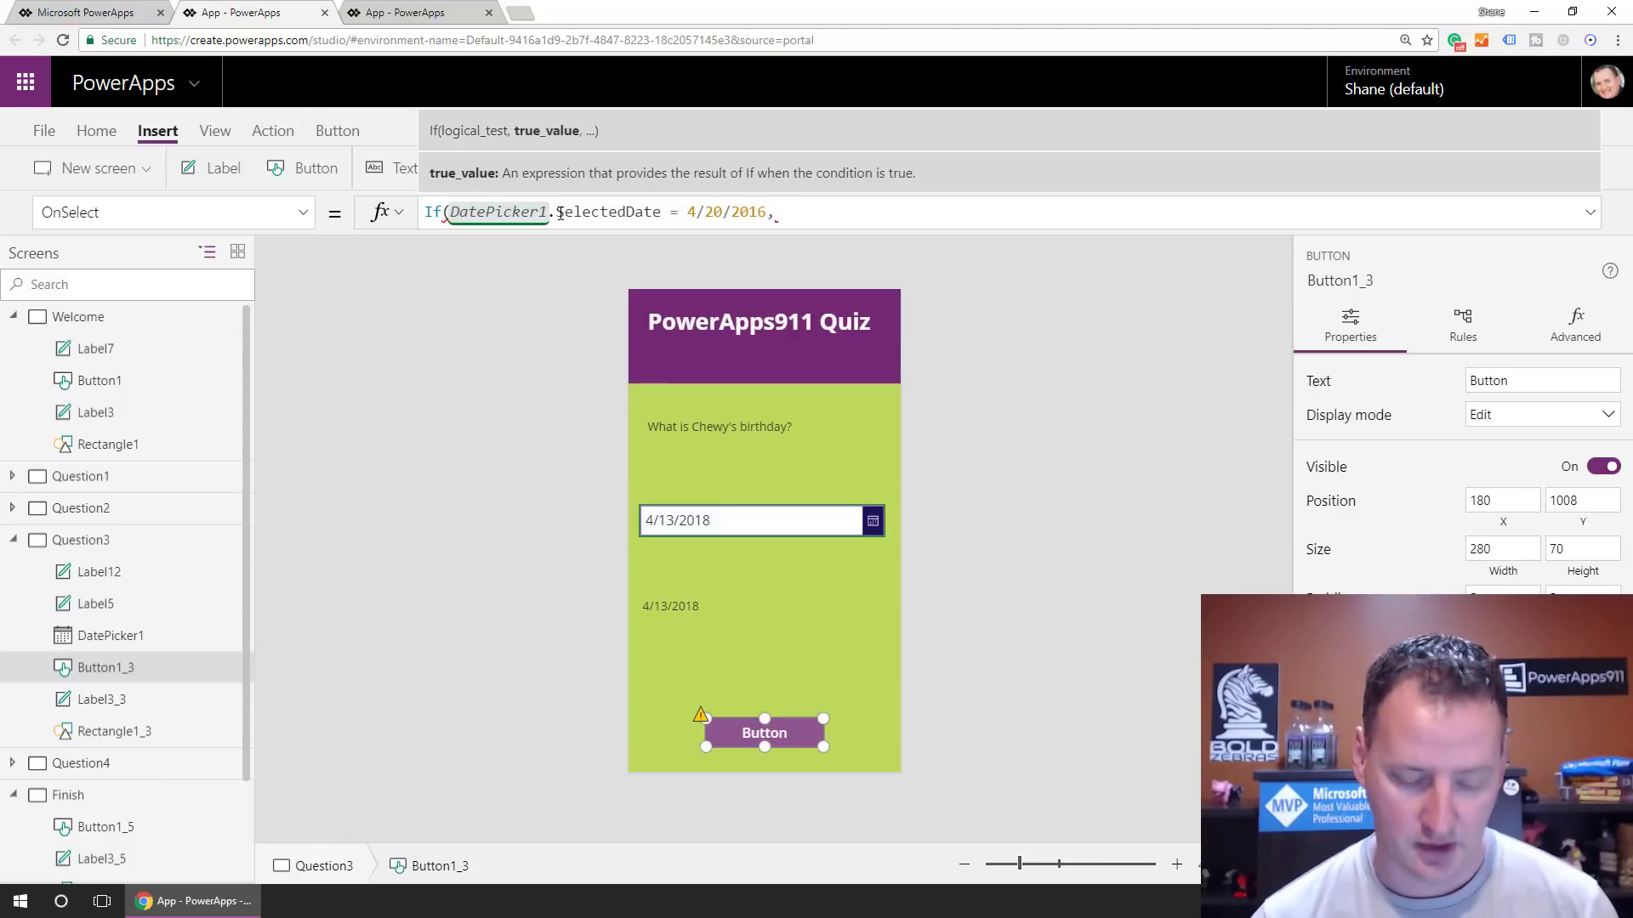
# Complete the Question3 button's If formula with Set(Score+25) as the true result
pyautogui.write('Set(')
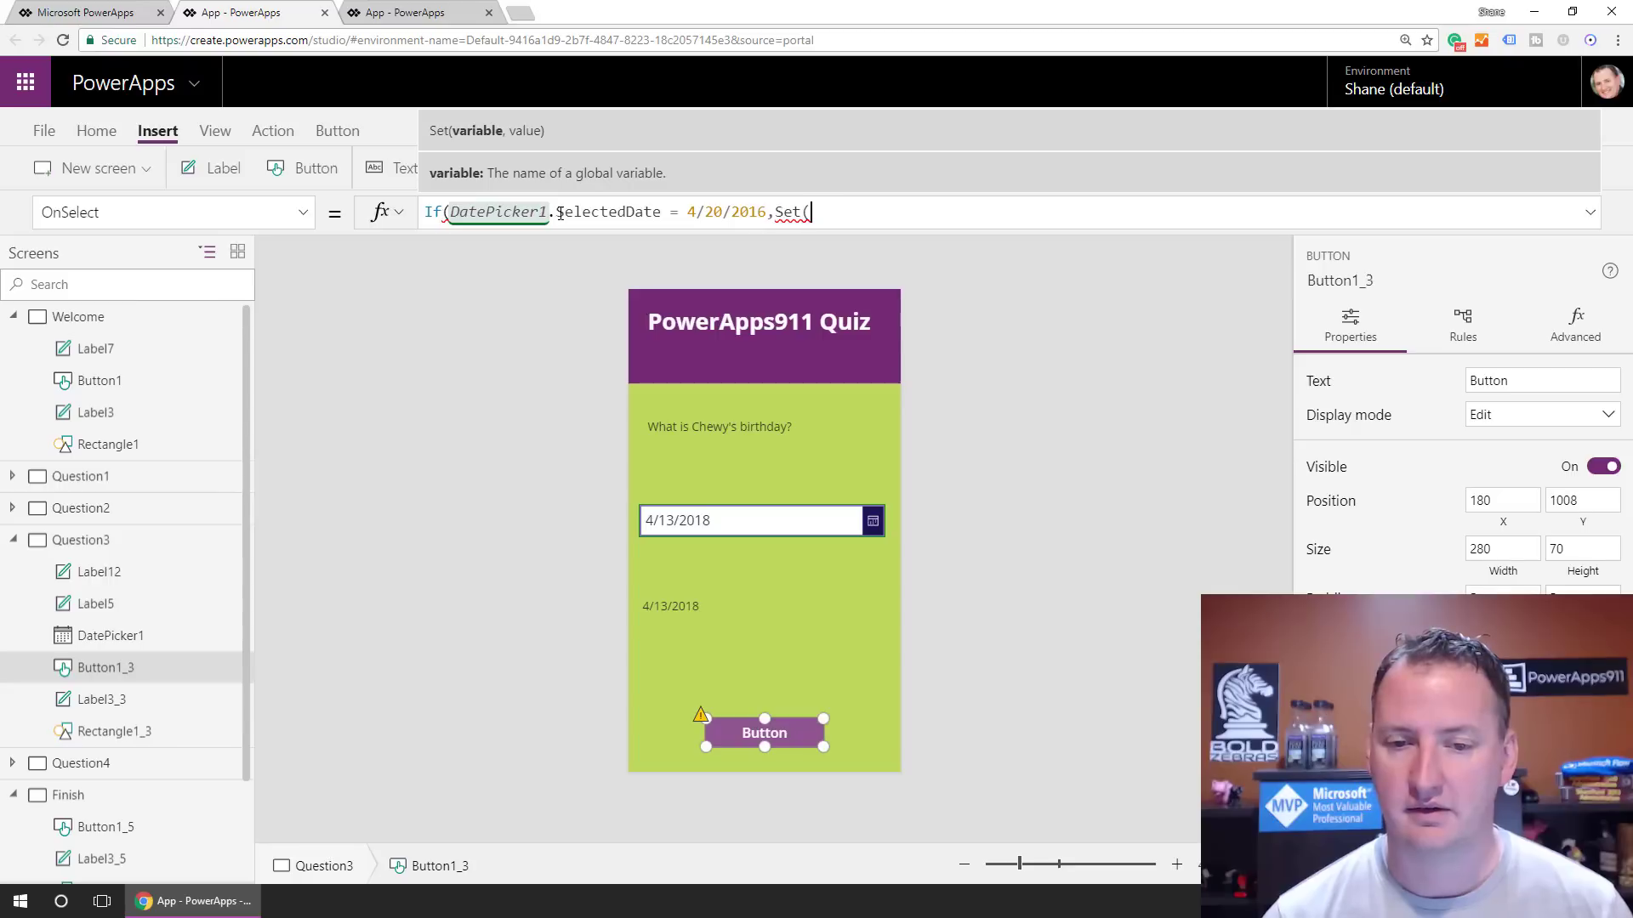
pyautogui.write('Score+25)')
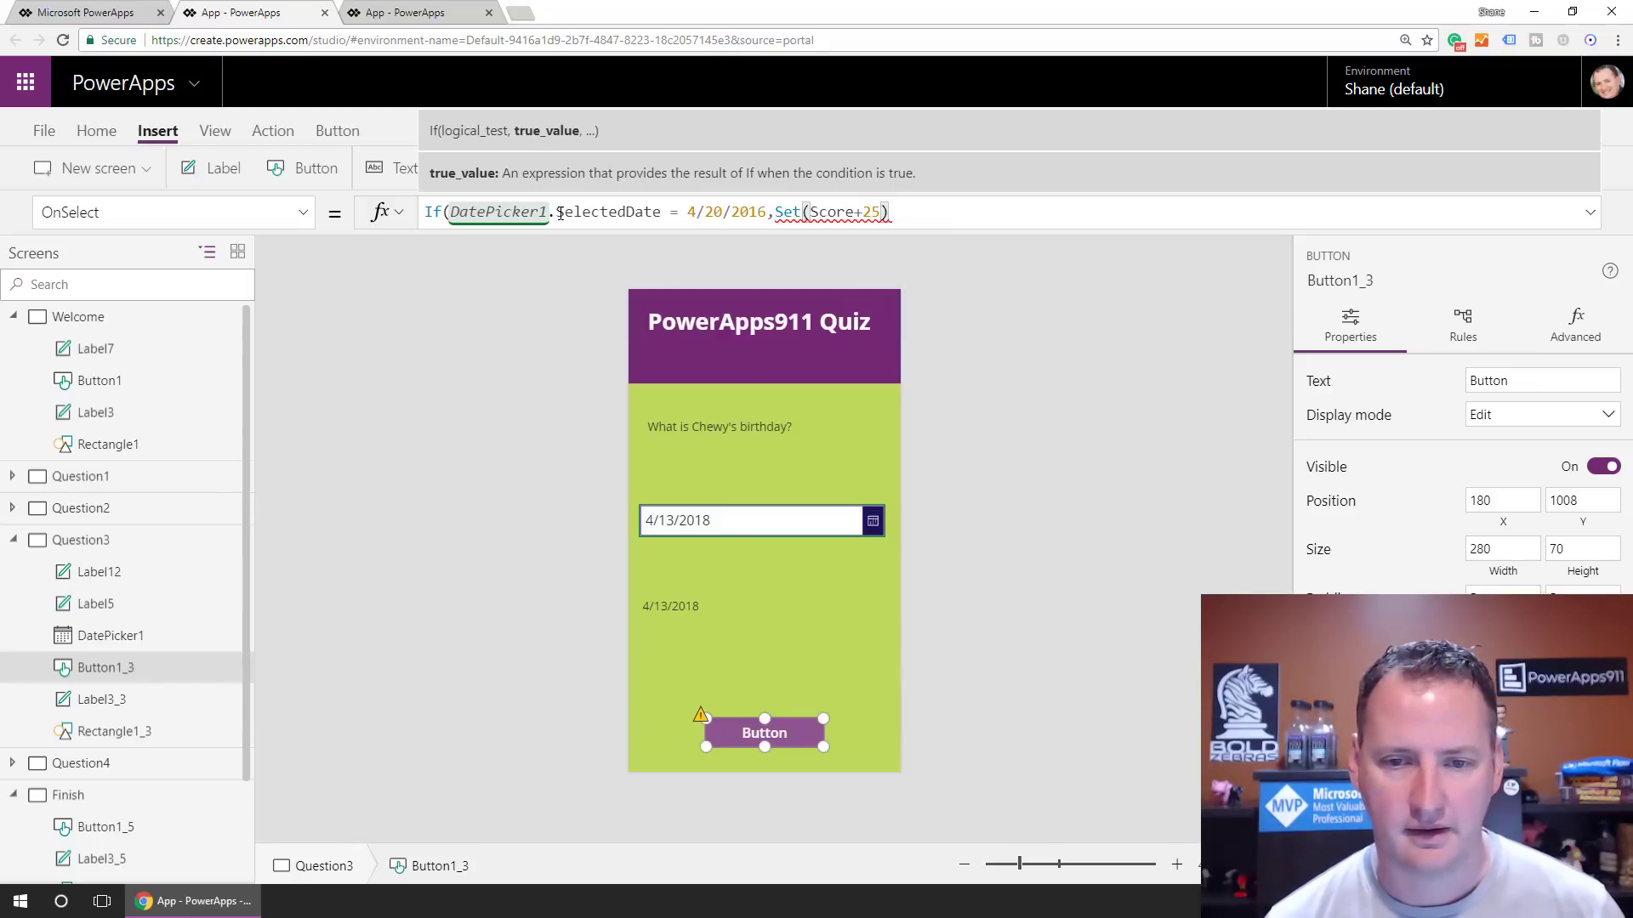
pyautogui.write(')')
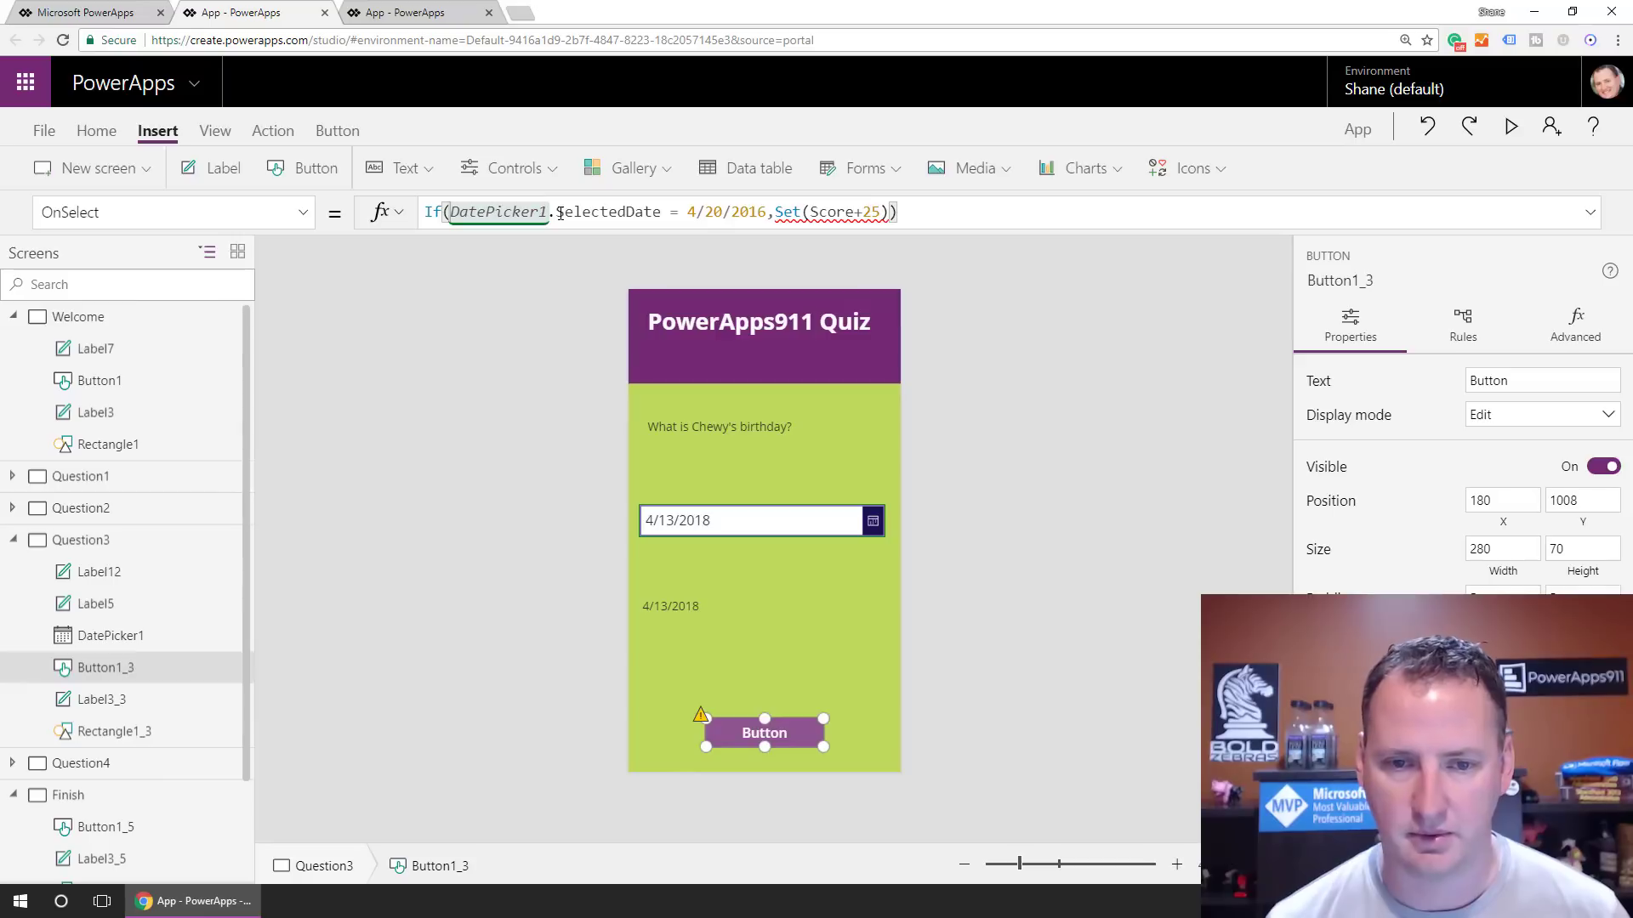
# Enclose the date in the If condition in double quotation marks and put a space before the Set call
pyautogui.click(771, 211)
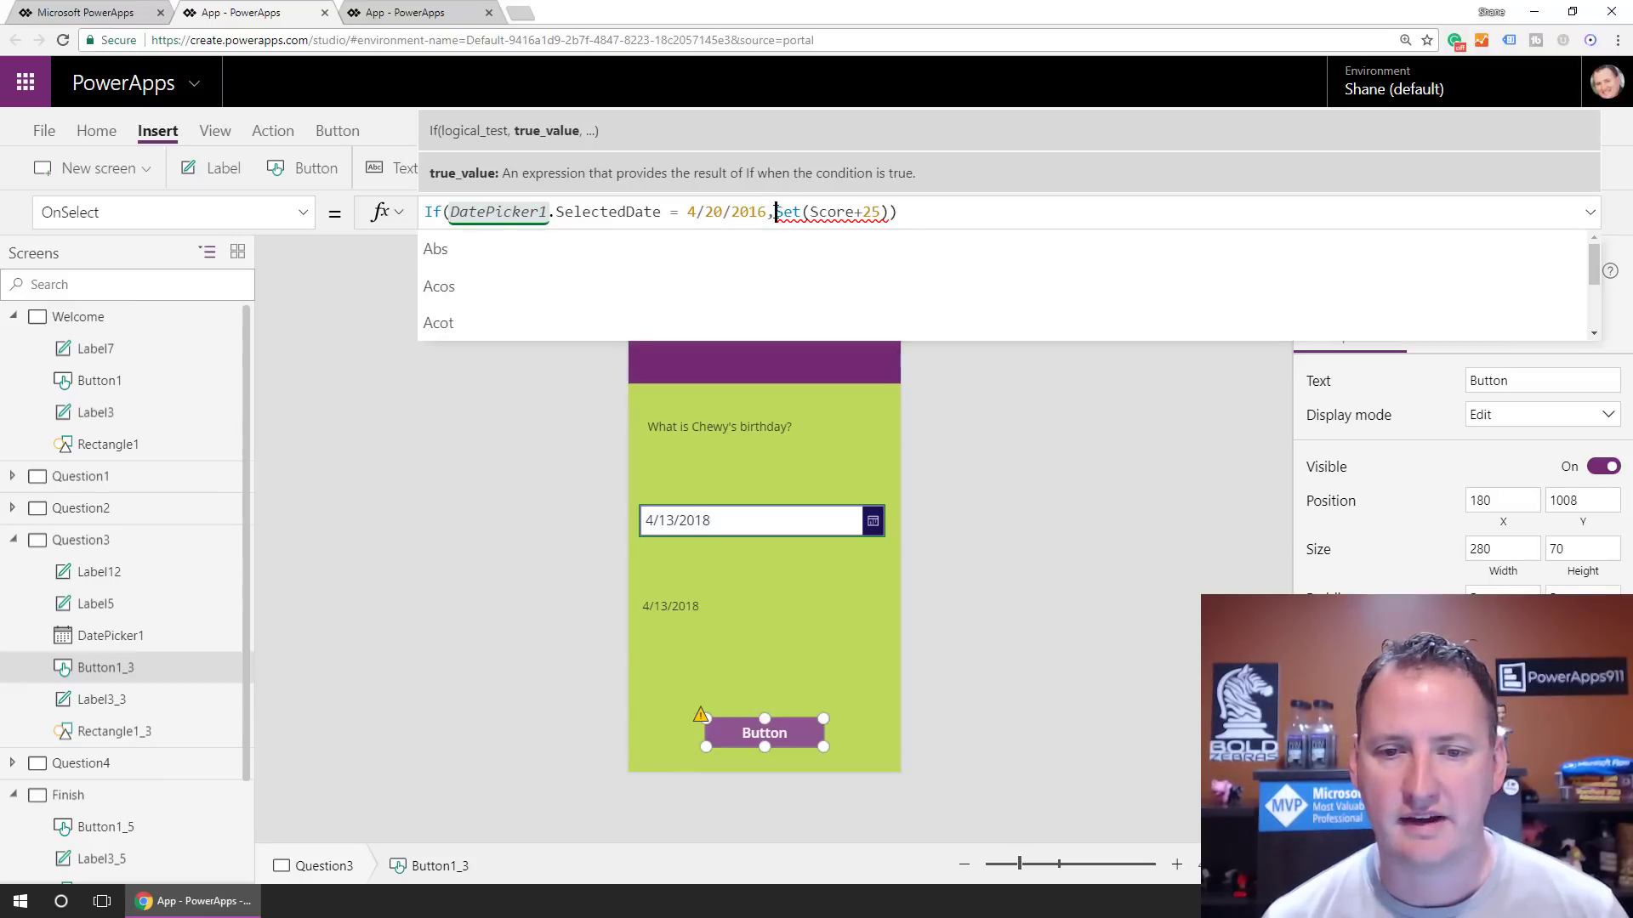
pyautogui.click(769, 212)
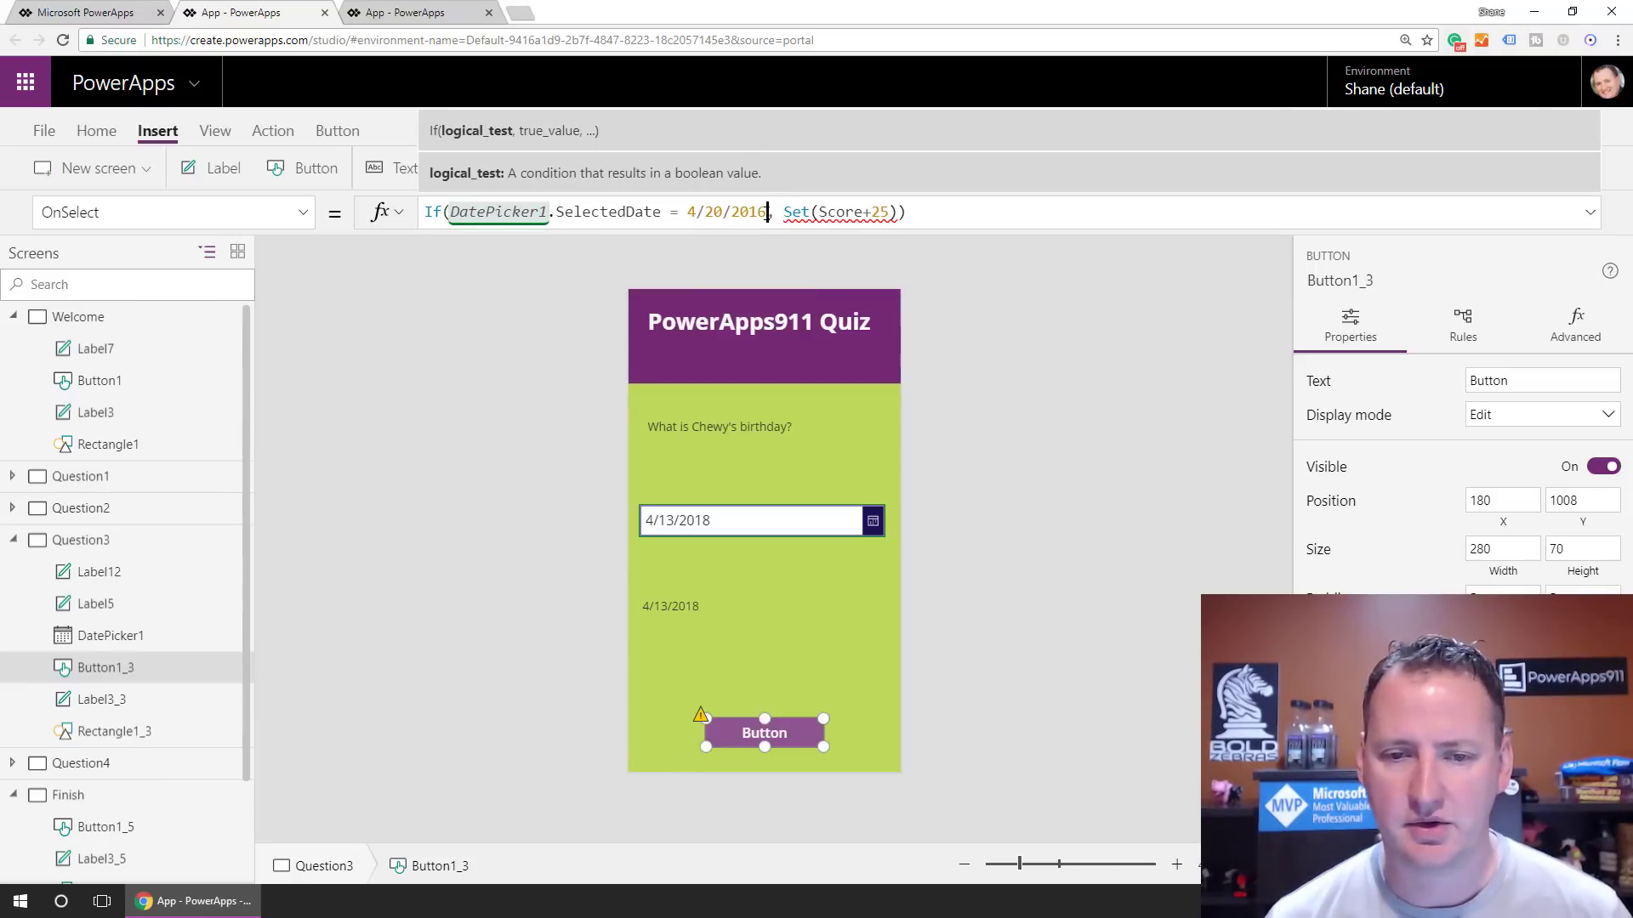
pyautogui.write('"')
pyautogui.click(690, 212)
pyautogui.write('"')
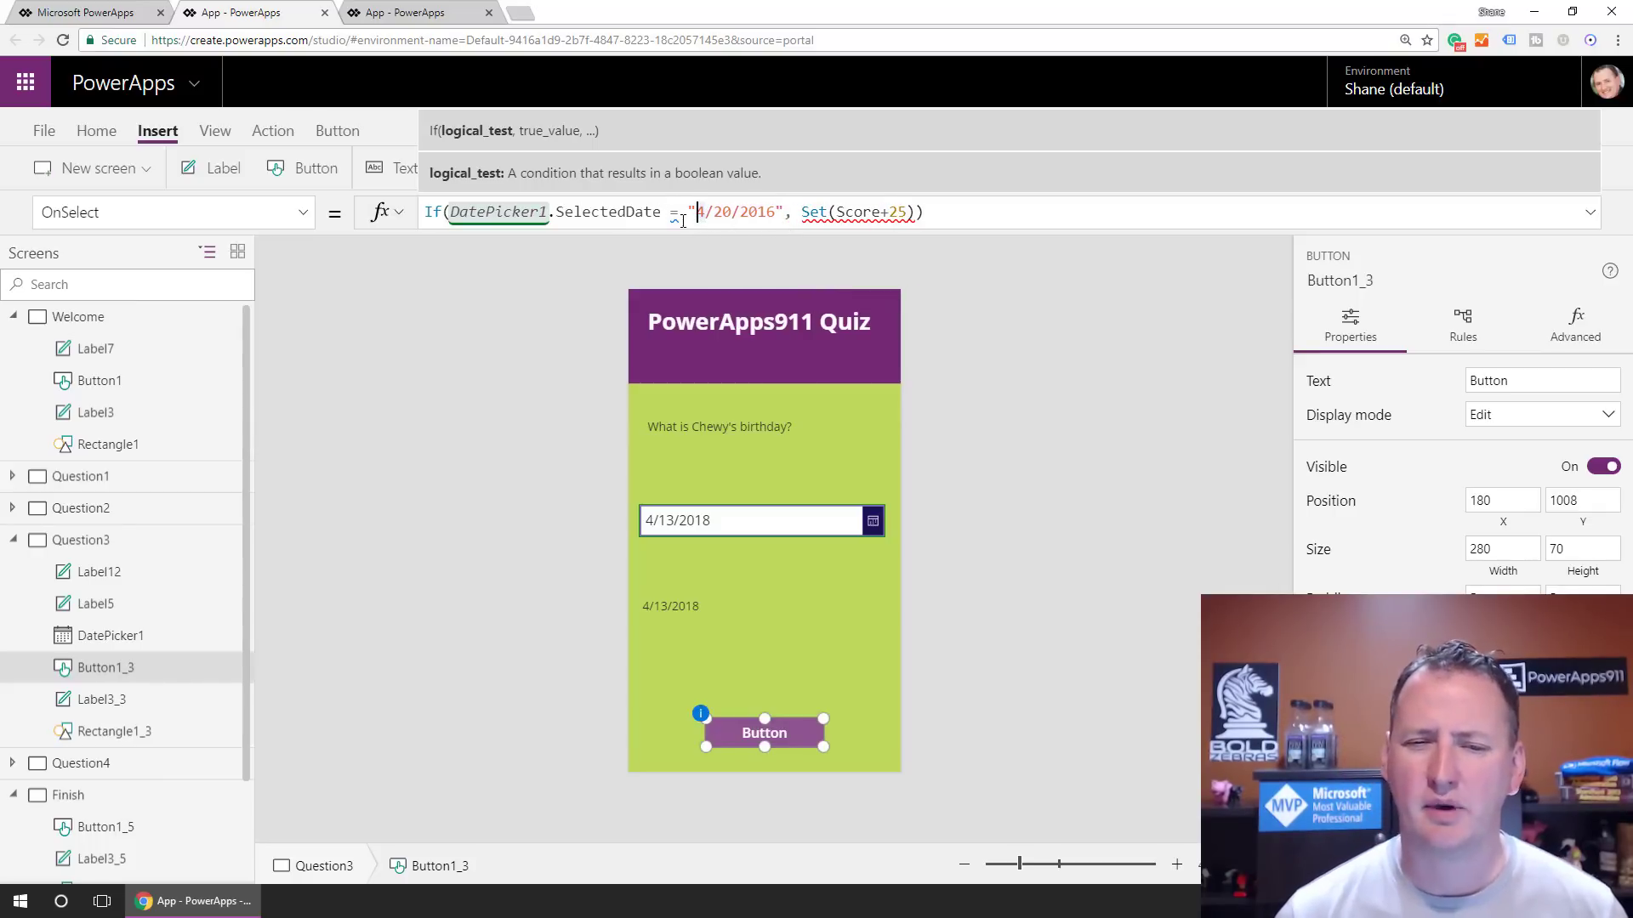
# Wrap the quoted date in the Question3 button's If condition in a DateValue function
pyautogui.moveTo(673, 214)
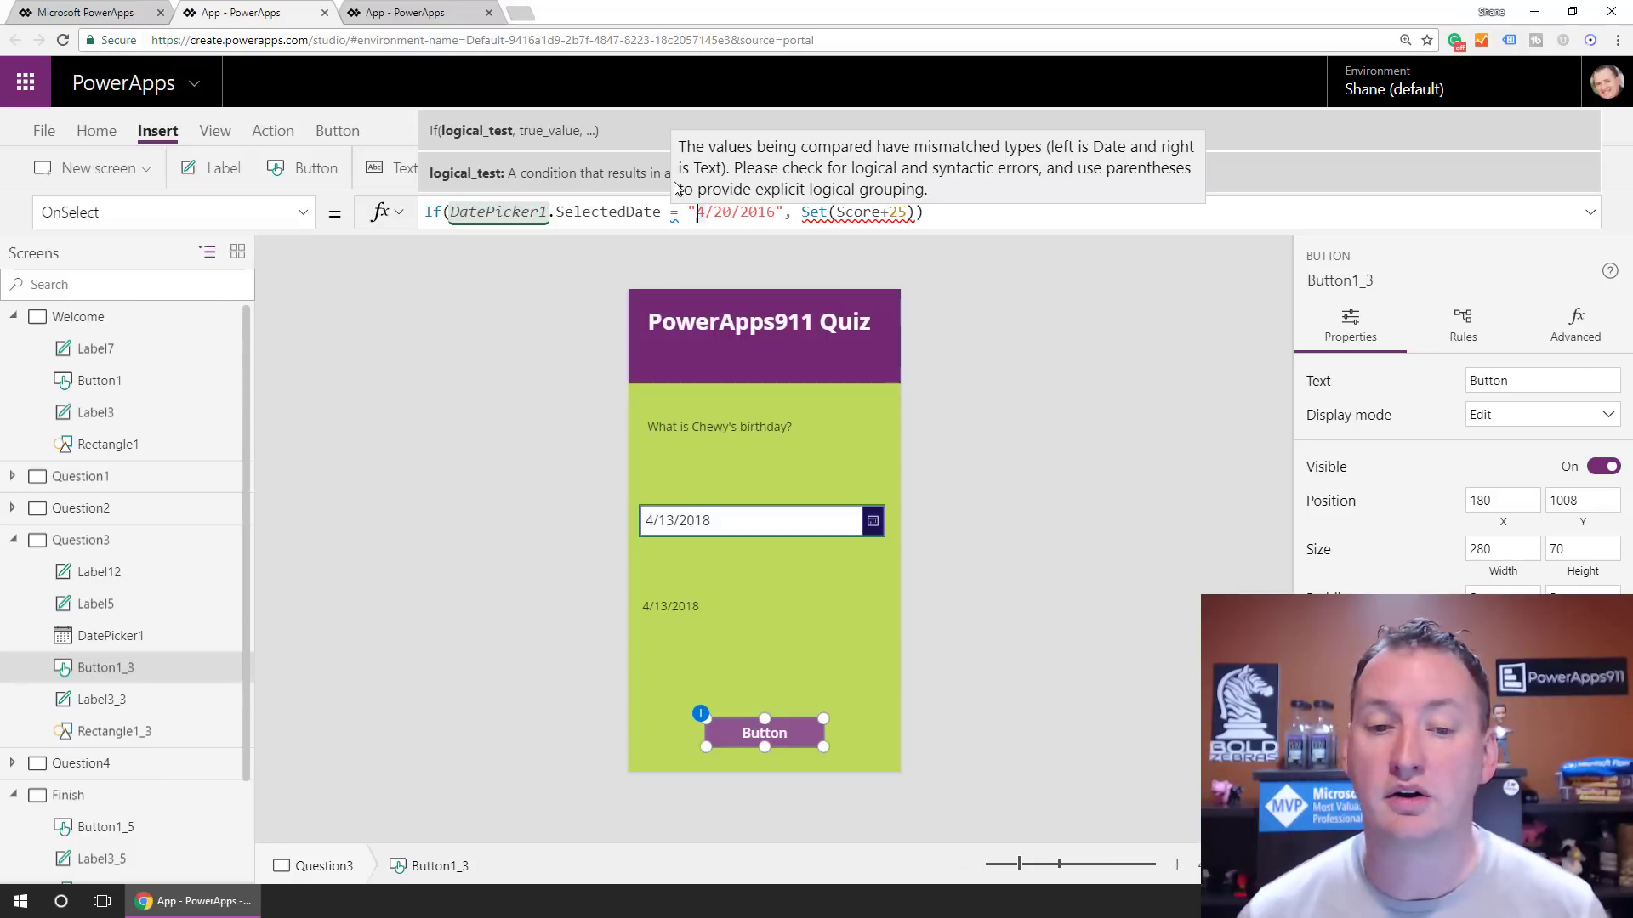
pyautogui.write('Date')
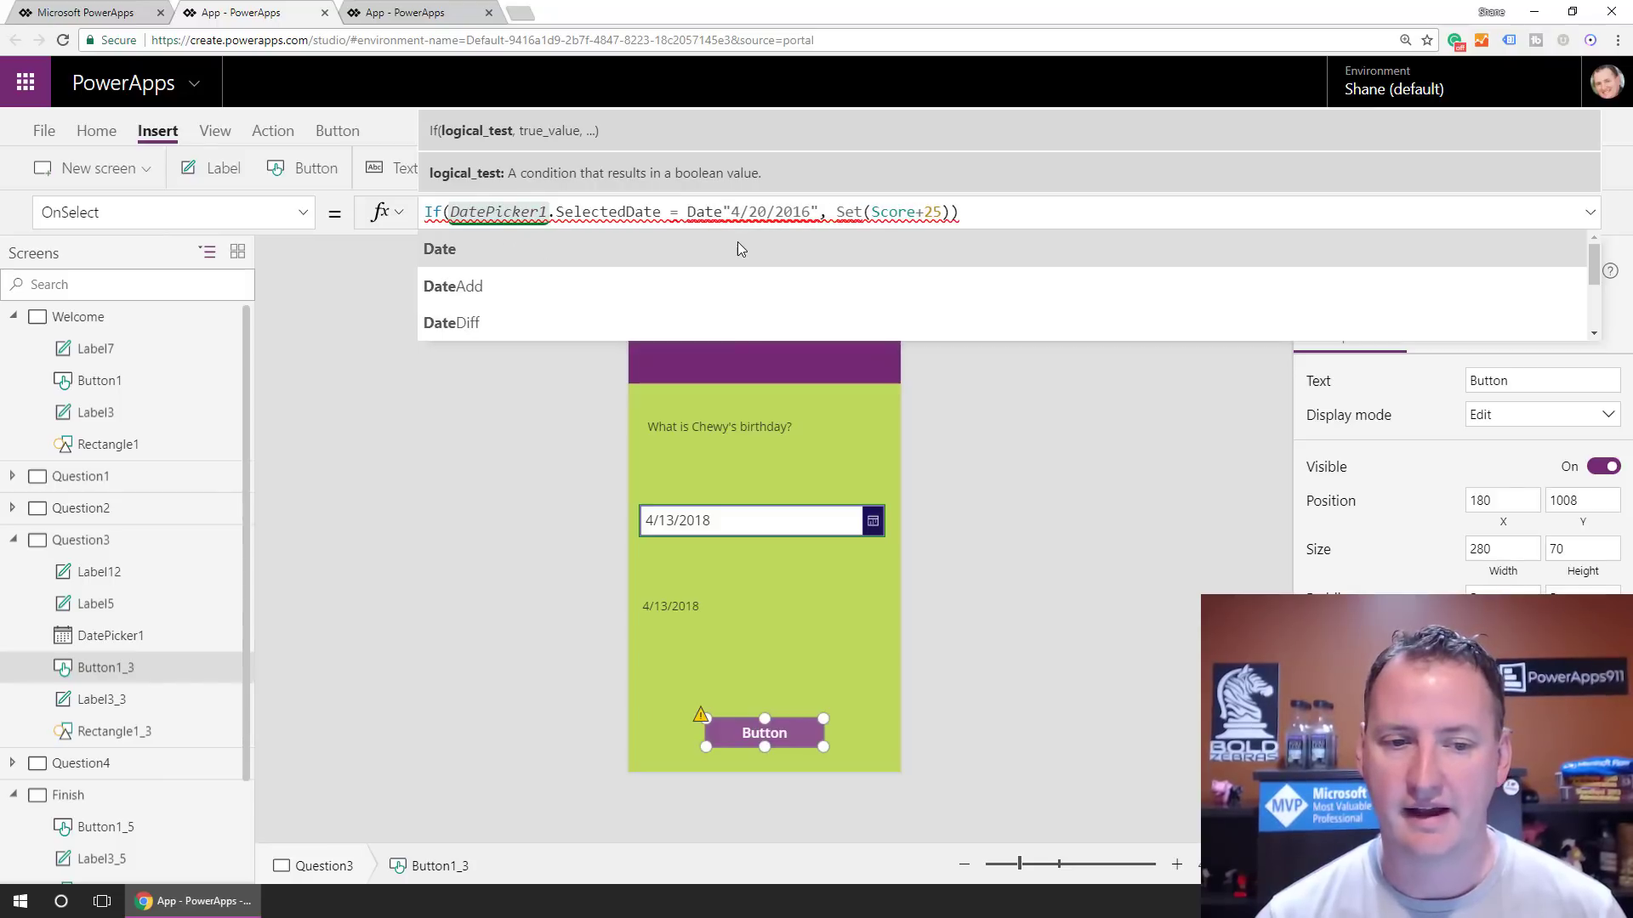
pyautogui.write('(')
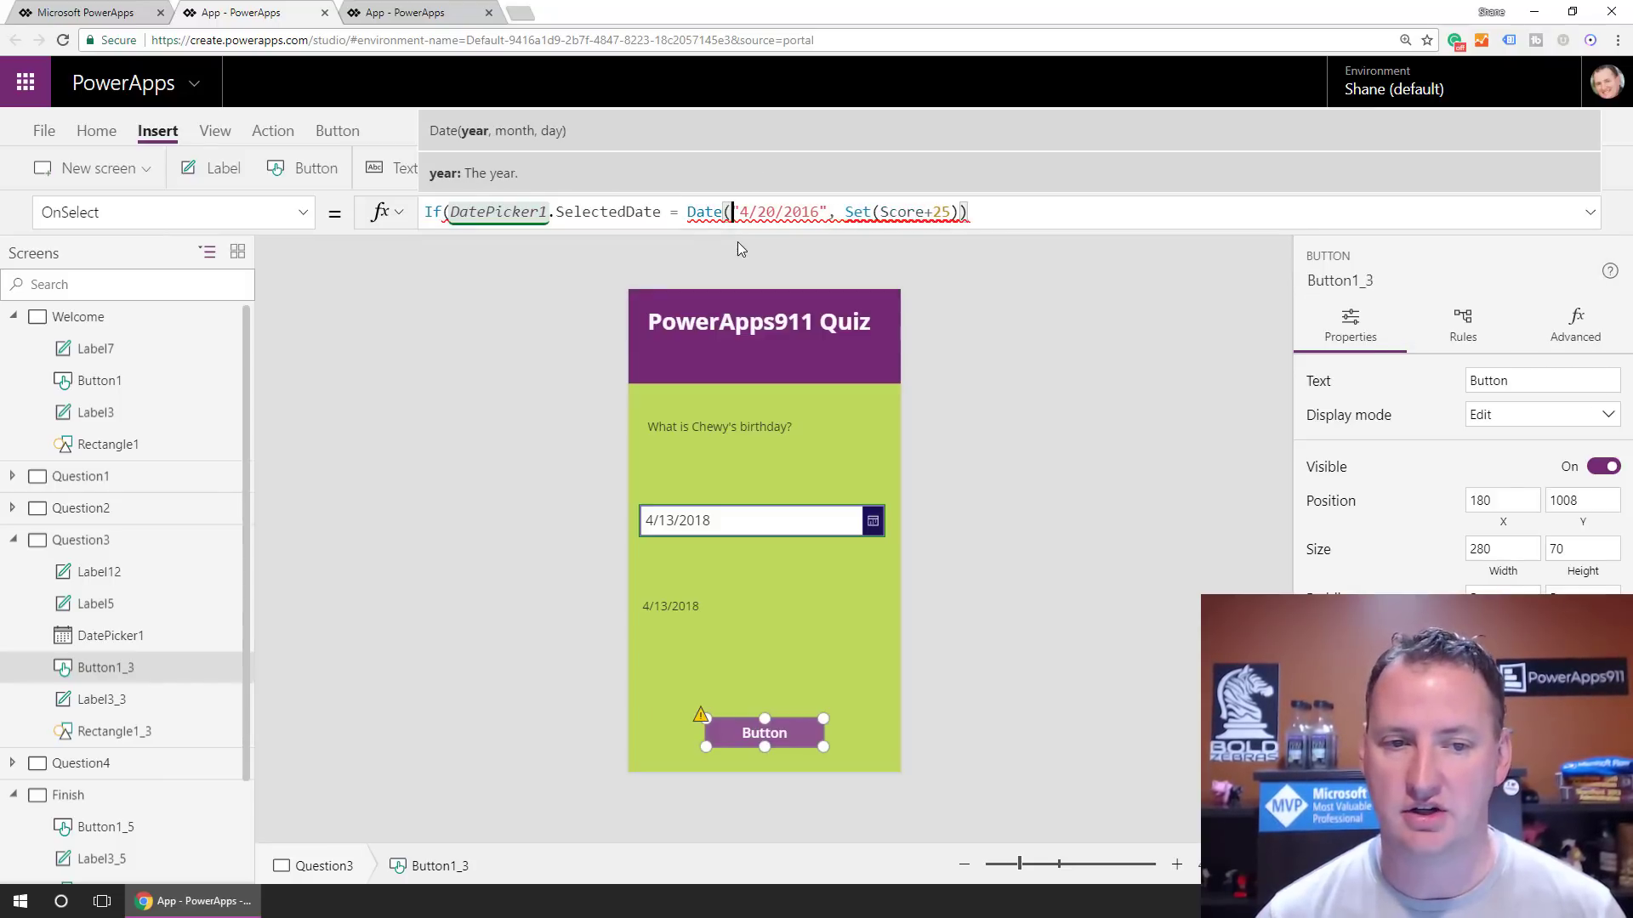
pyautogui.press('Left')
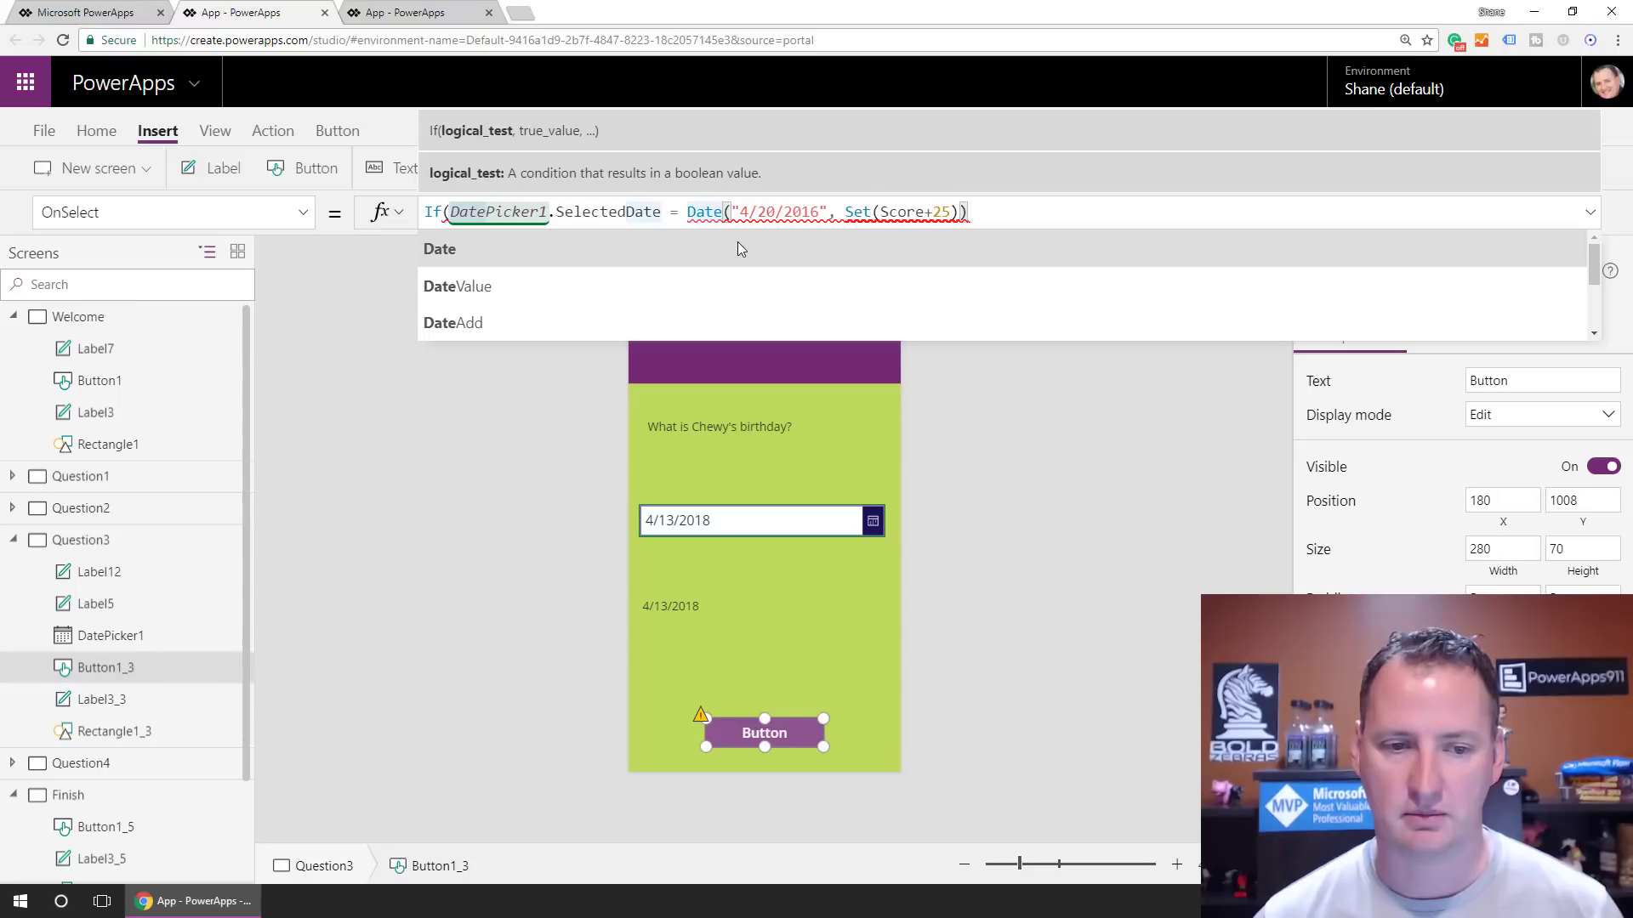
pyautogui.write('Value')
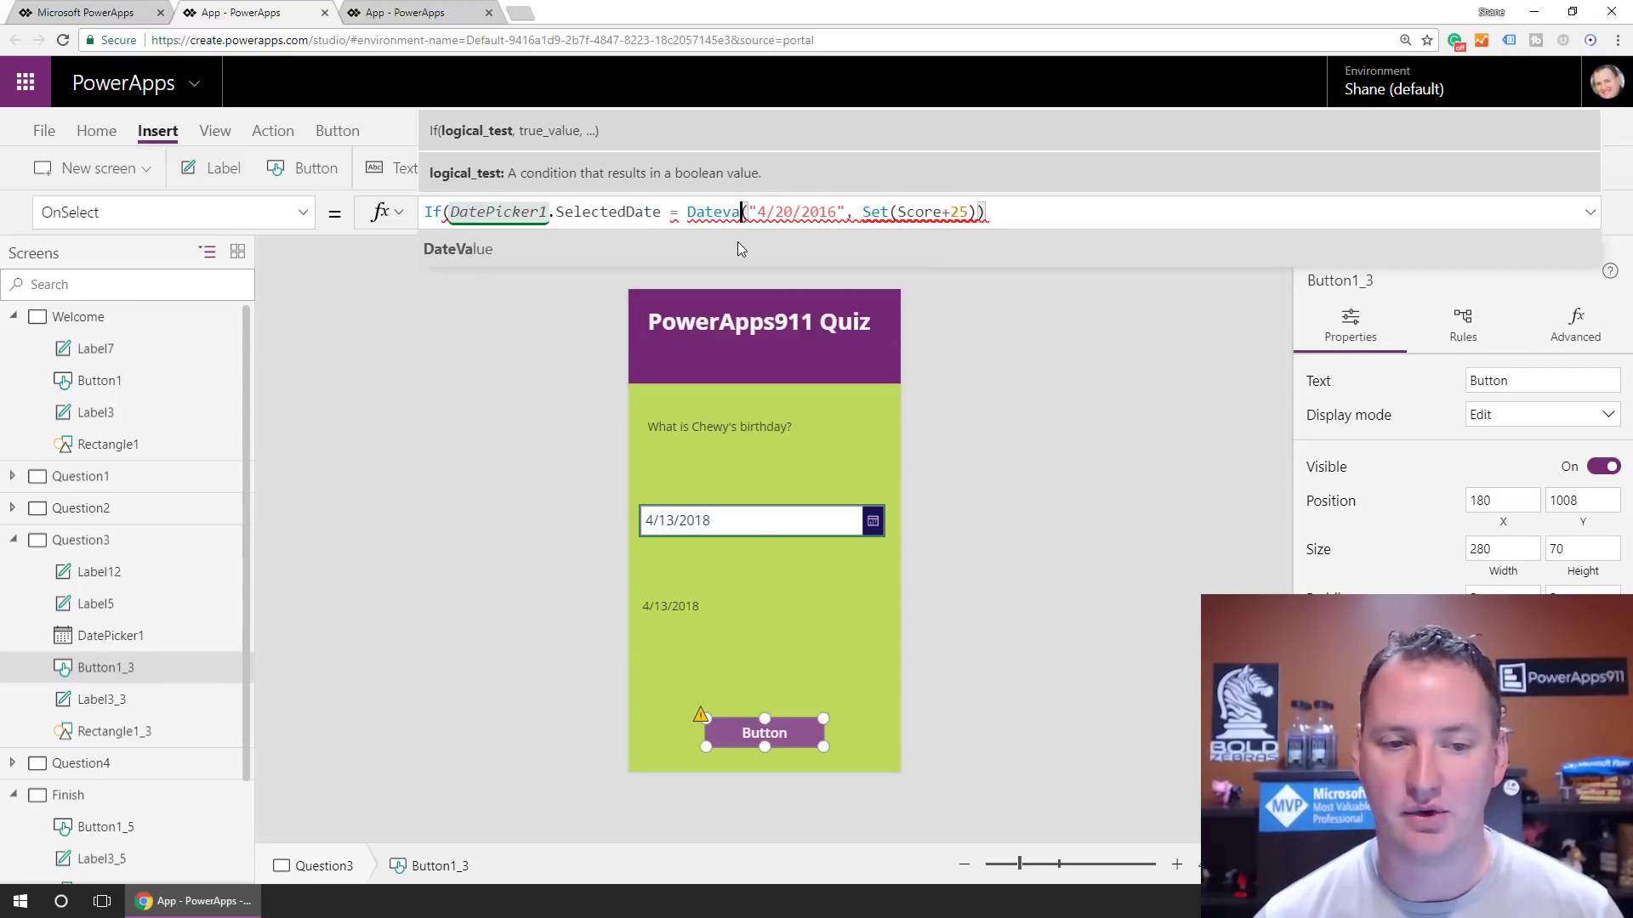
pyautogui.press('Right')
pyautogui.press('Right')
pyautogui.press('Right')
pyautogui.press('Right')
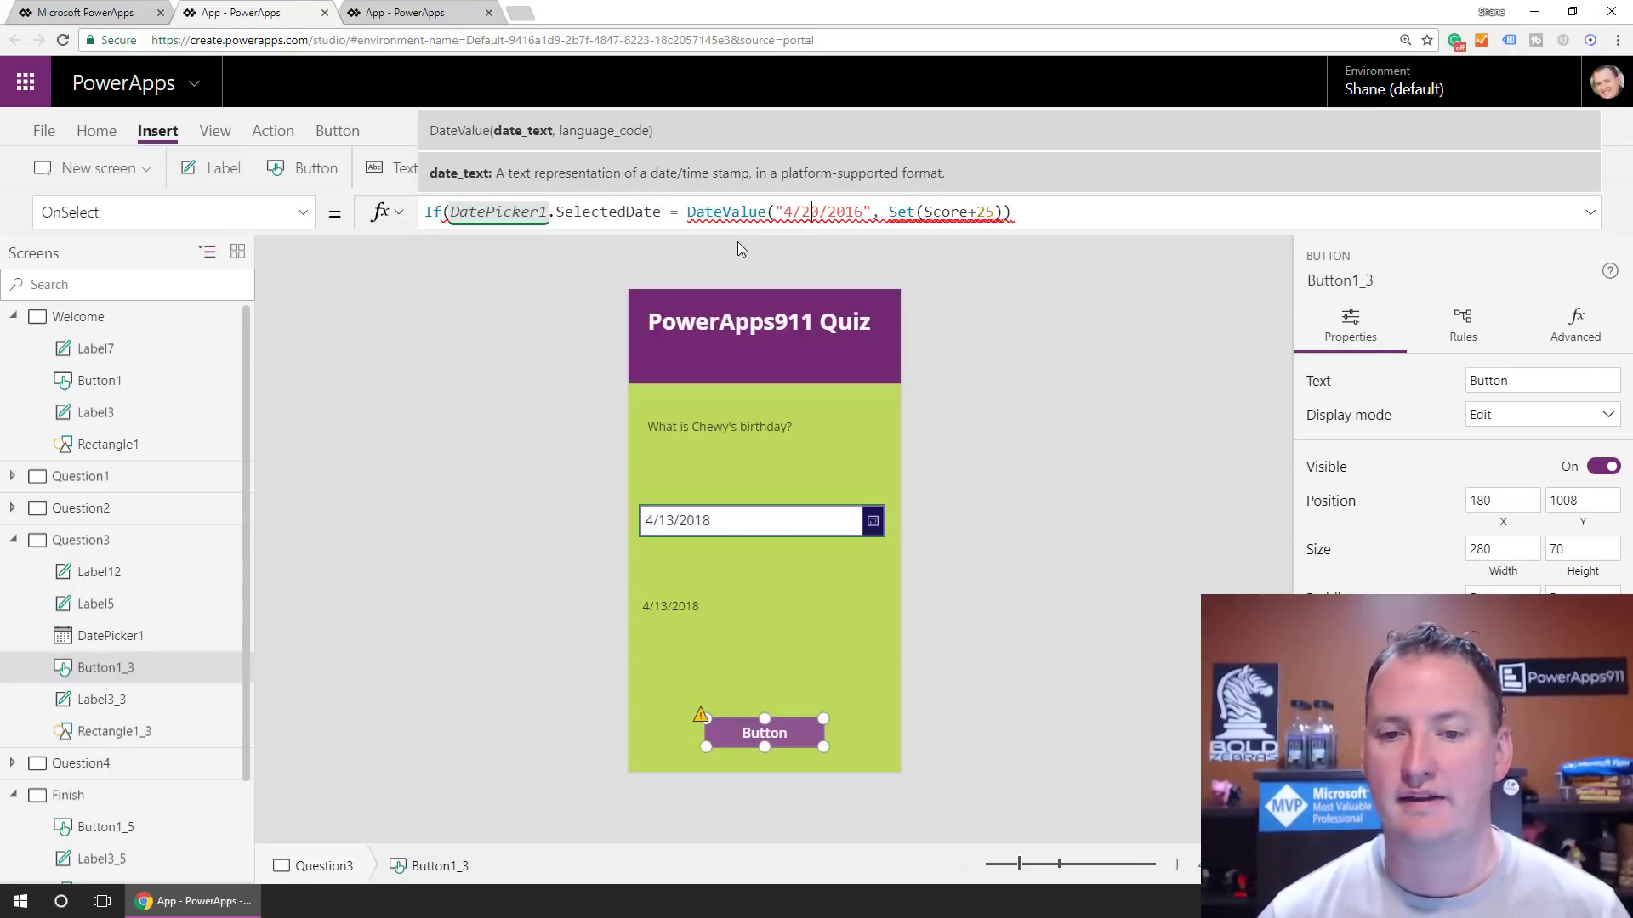
pyautogui.press('Right')
pyautogui.press('Right')
pyautogui.press('Right')
pyautogui.press('Right')
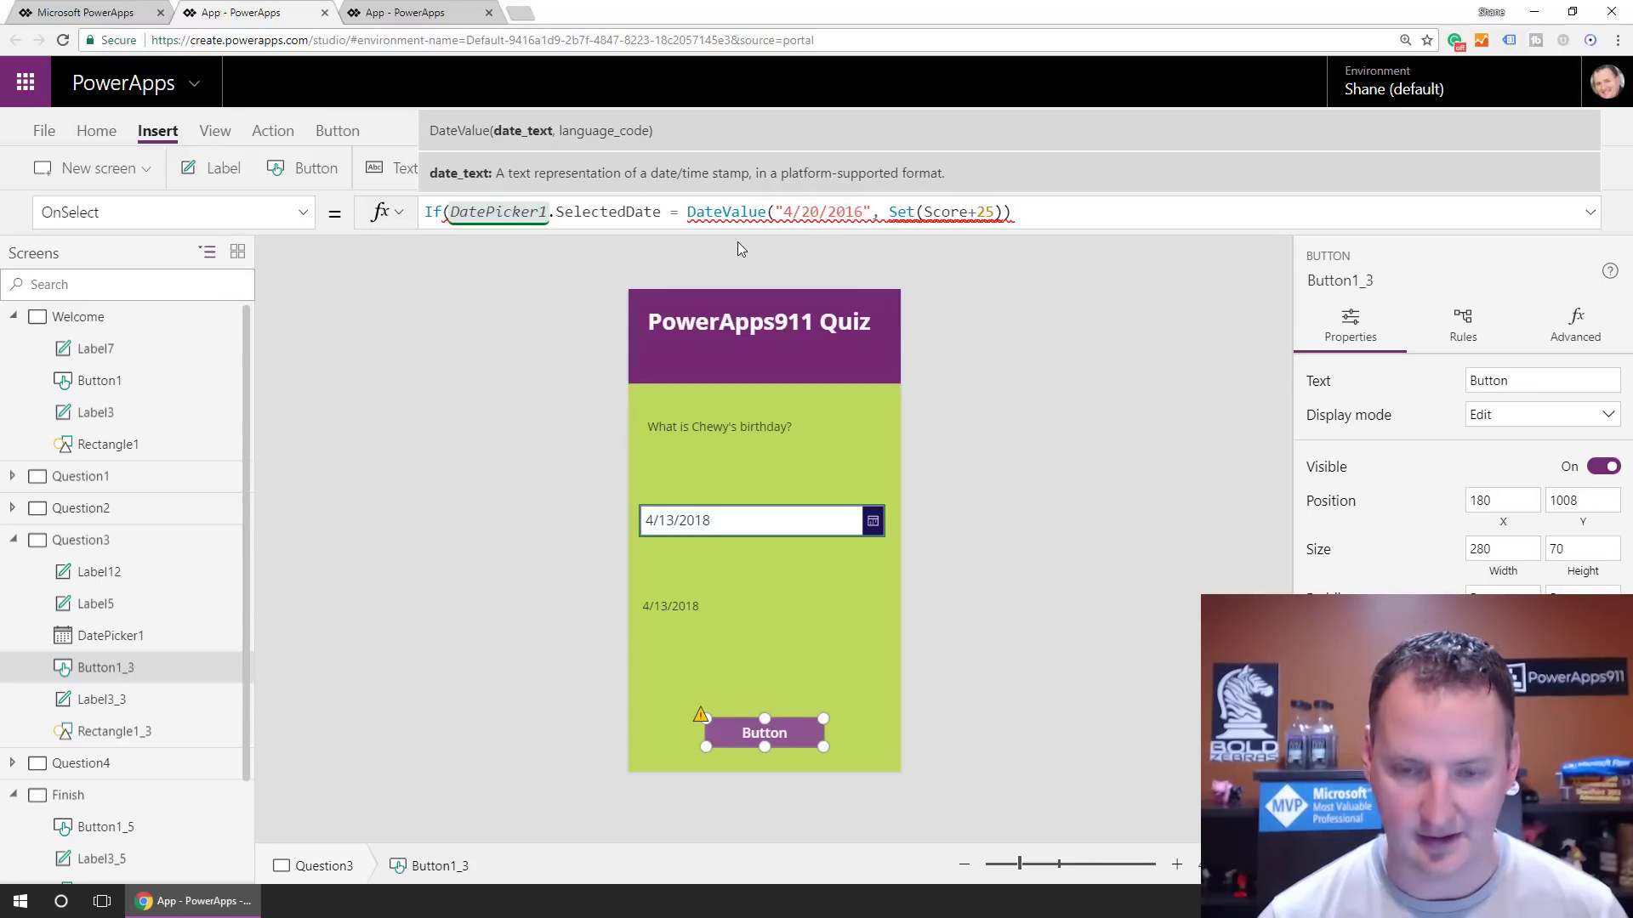
pyautogui.write(')')
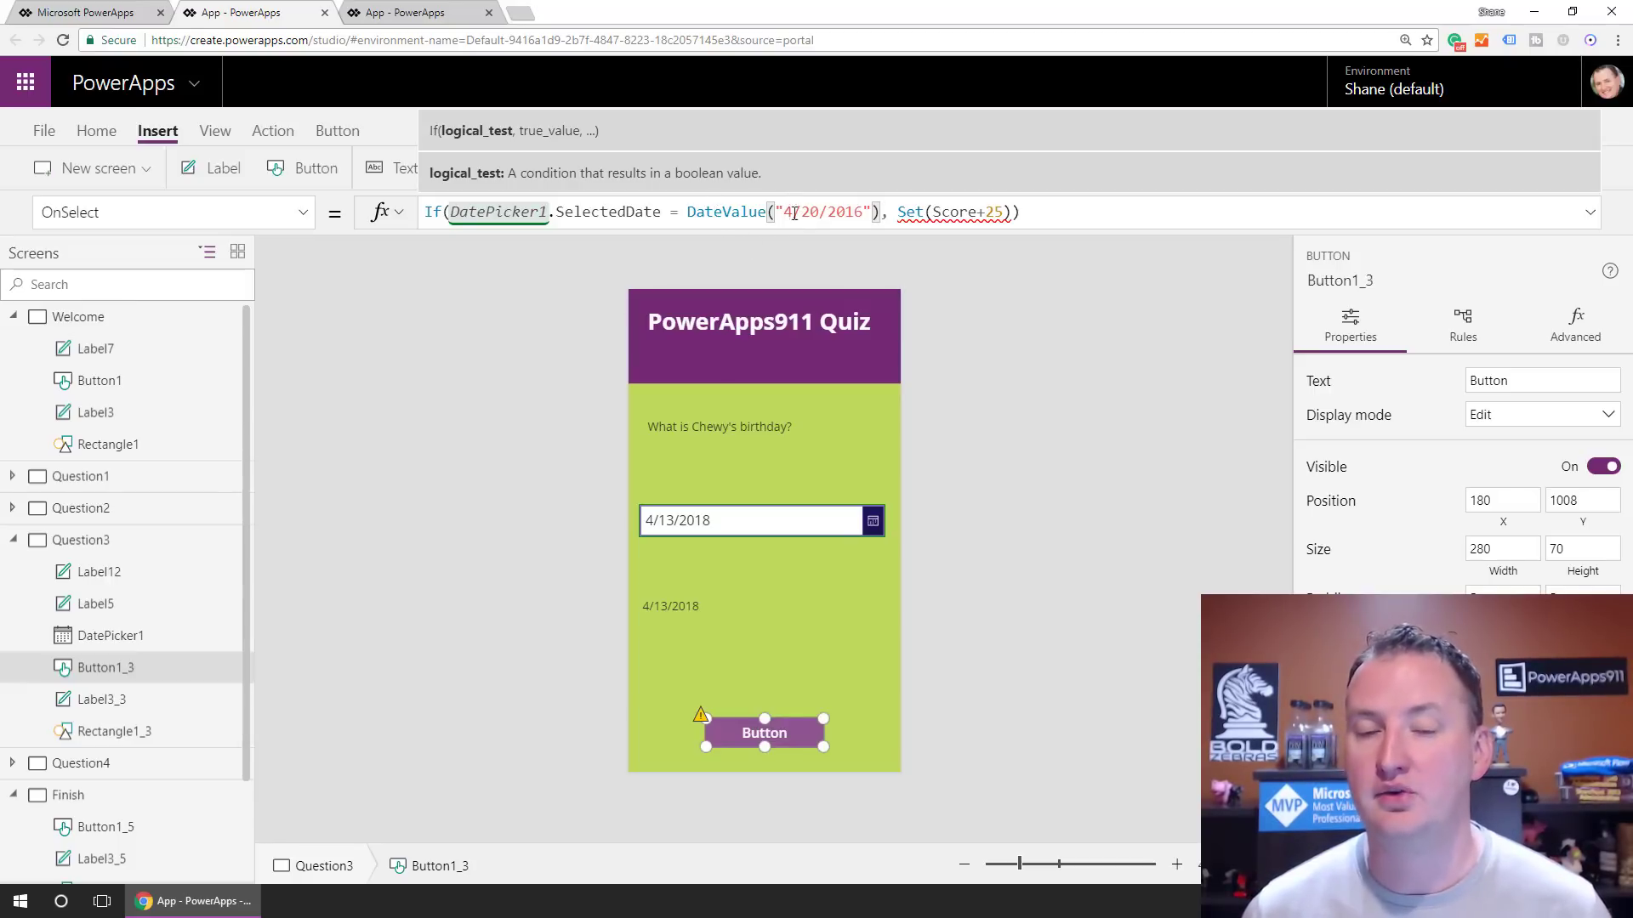
# Correct the Set call in the Question3 button's formula to Set(Score,Score + 25)
pyautogui.moveTo(900, 216)
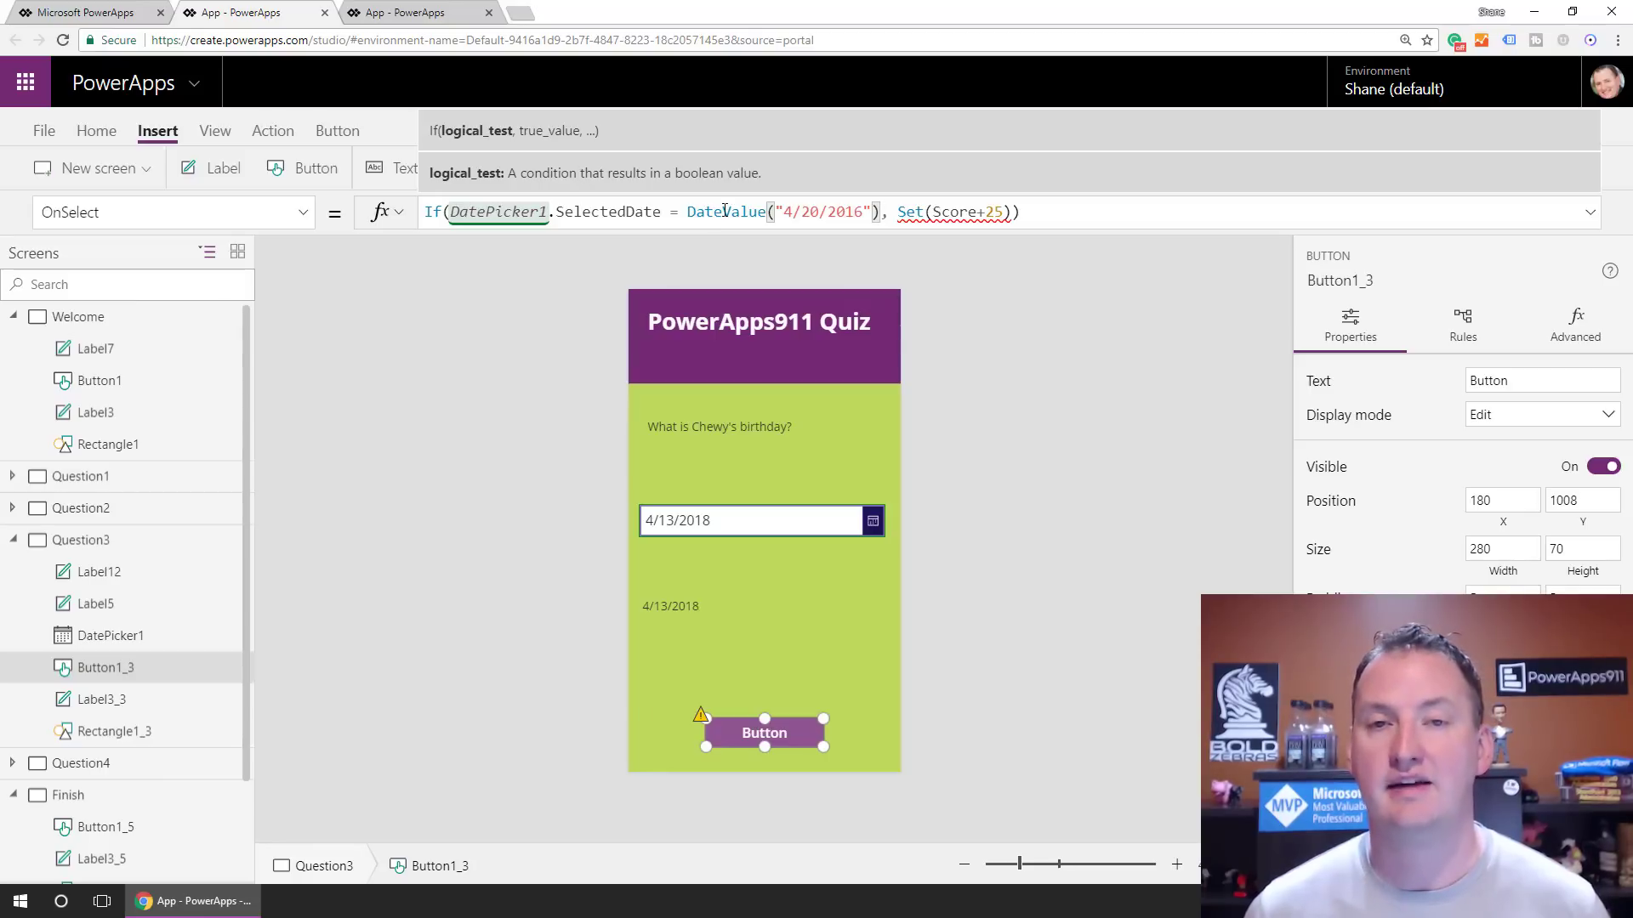
pyautogui.click(925, 212)
pyautogui.click(978, 213)
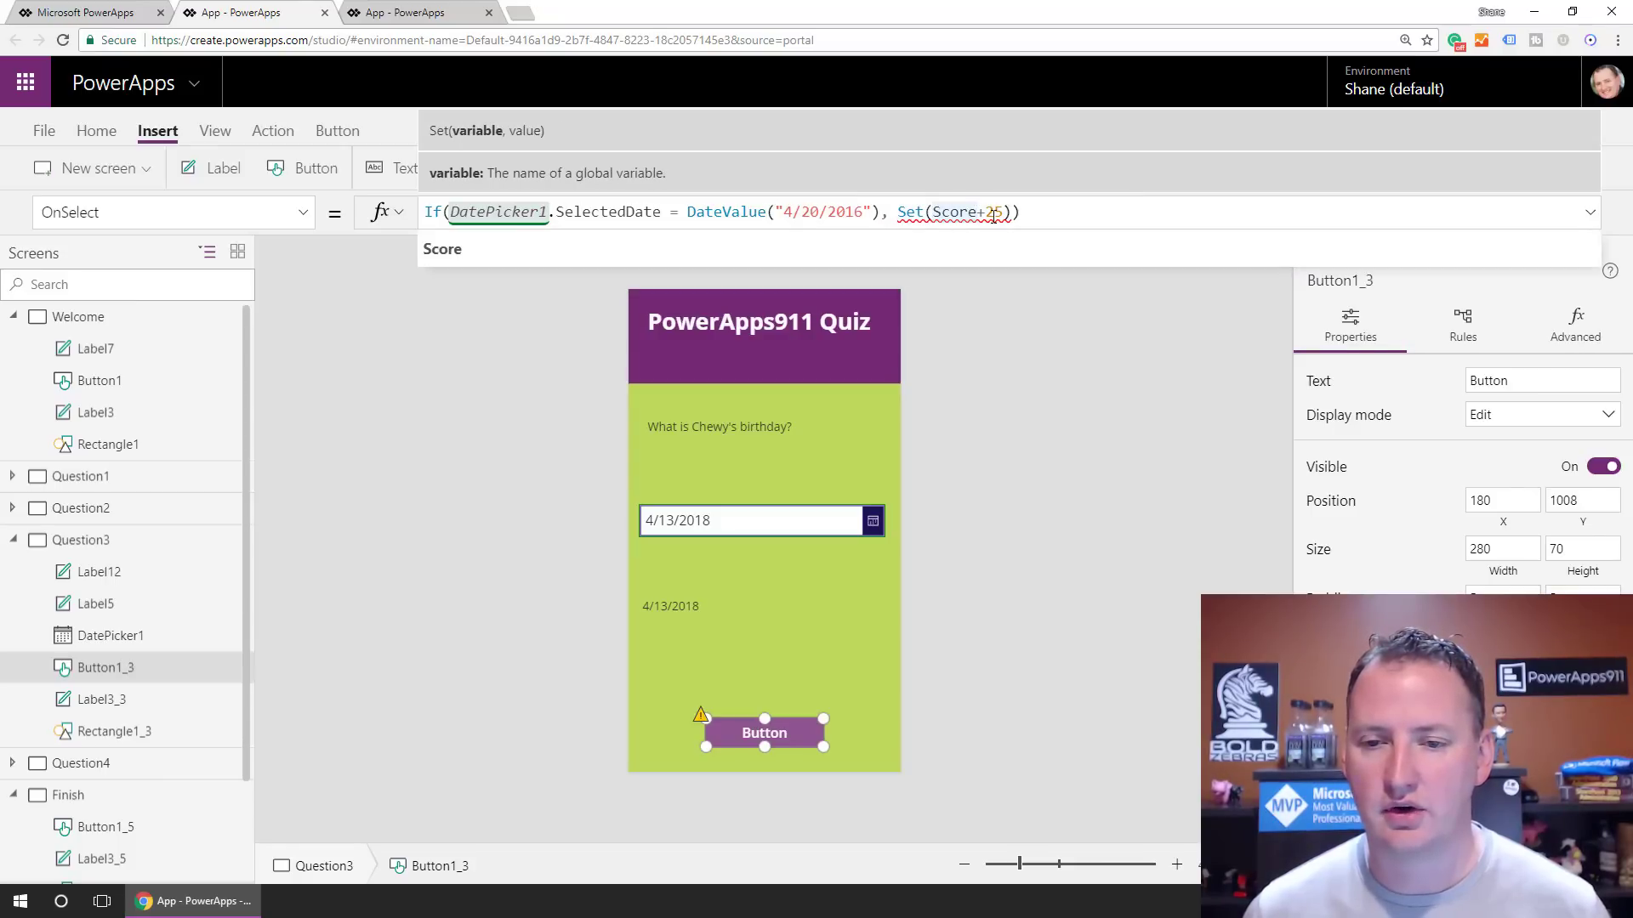
pyautogui.press('Left')
pyautogui.write(',Score')
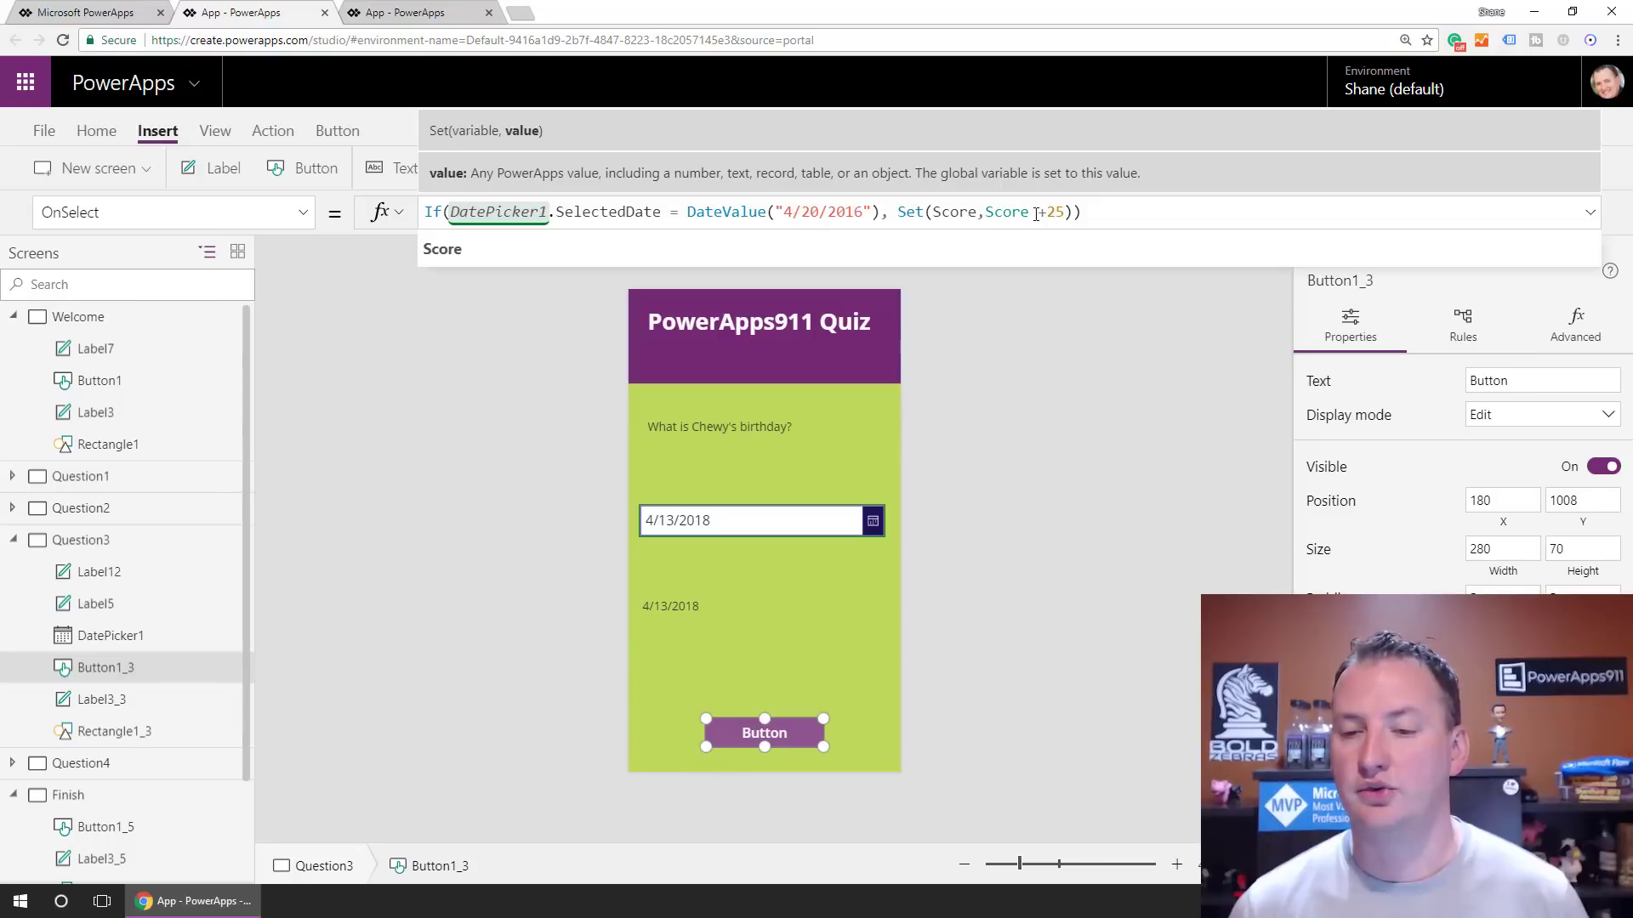
pyautogui.click(1049, 215)
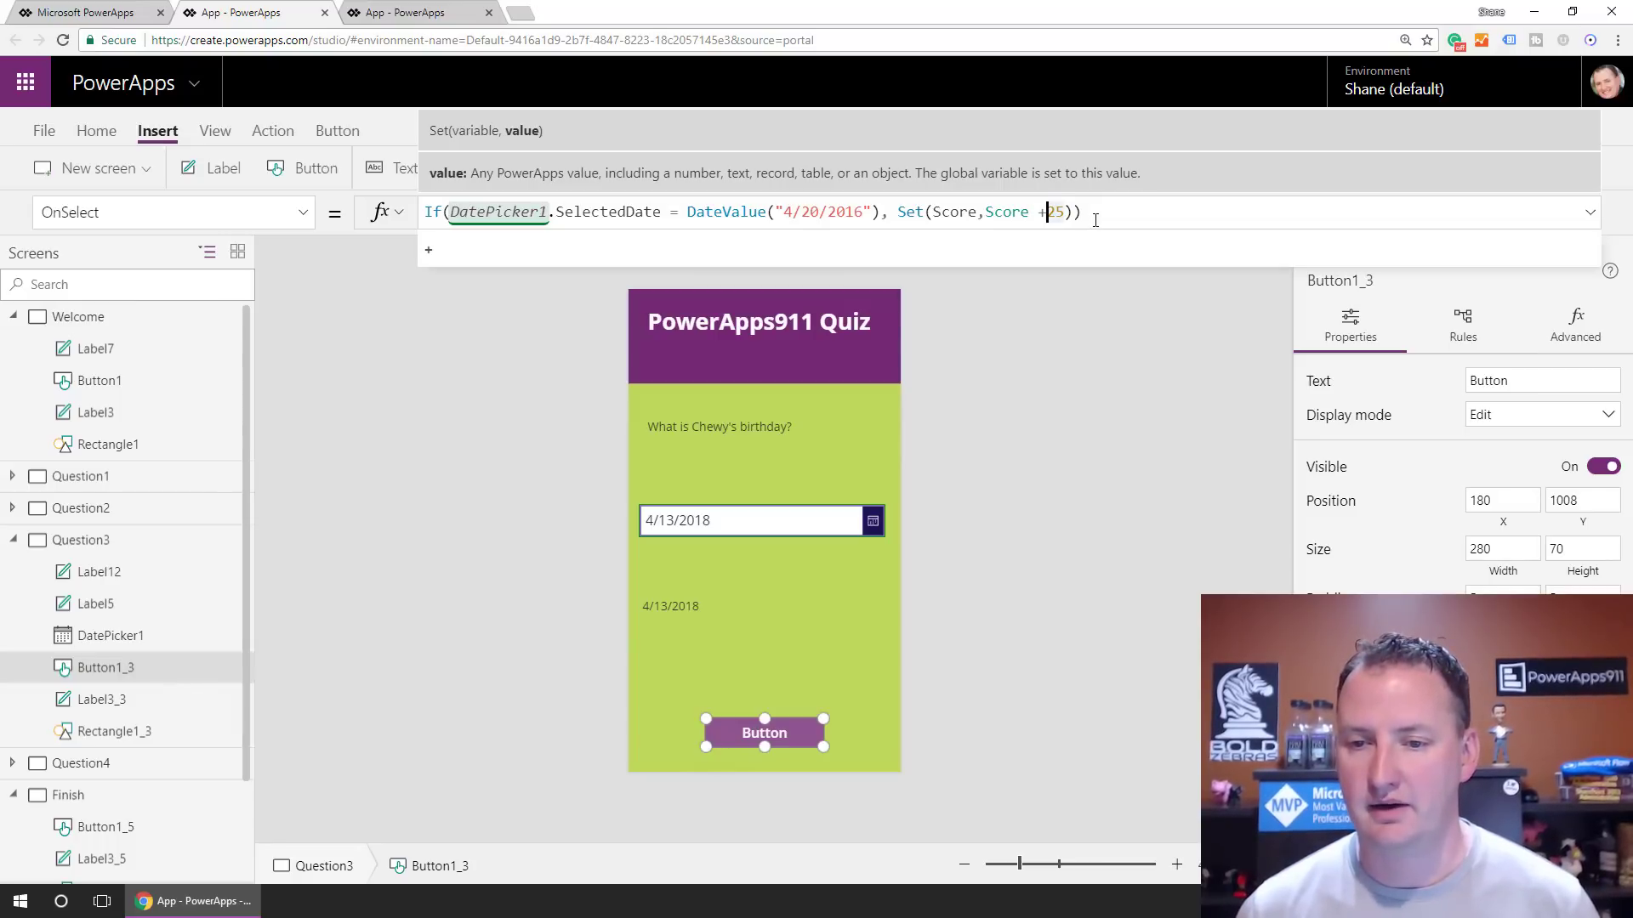
# Append a Navigate call to the Question3 button's formula, targeting Question4 with ScreenTransition.Cover
pyautogui.click(1095, 217)
pyautogui.write(';')
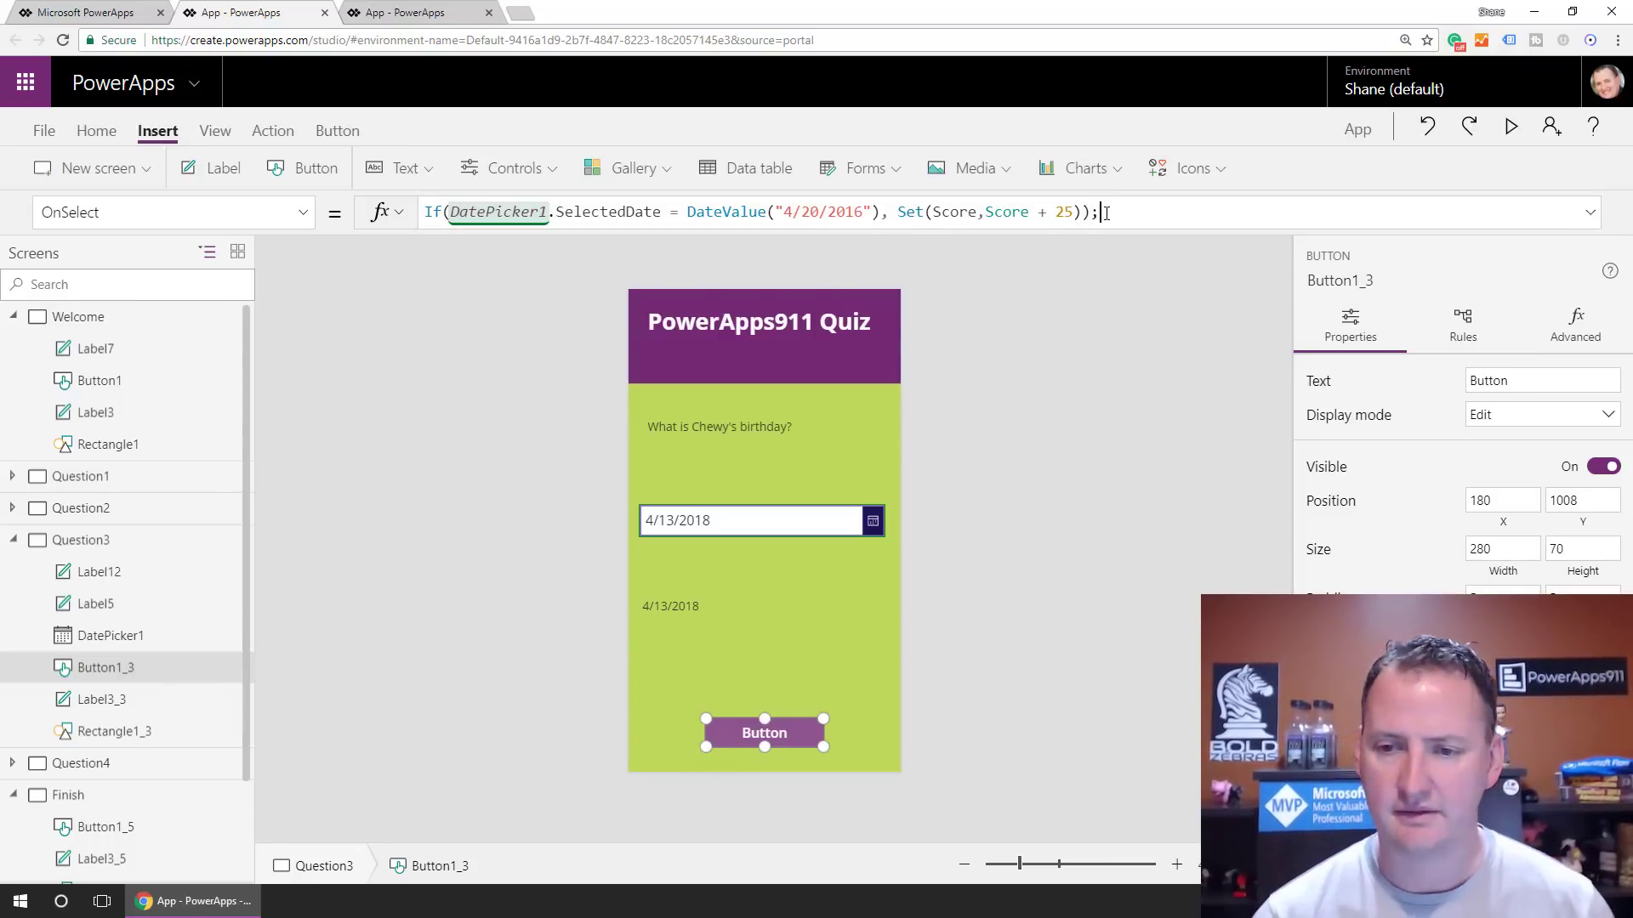
pyautogui.write('nav')
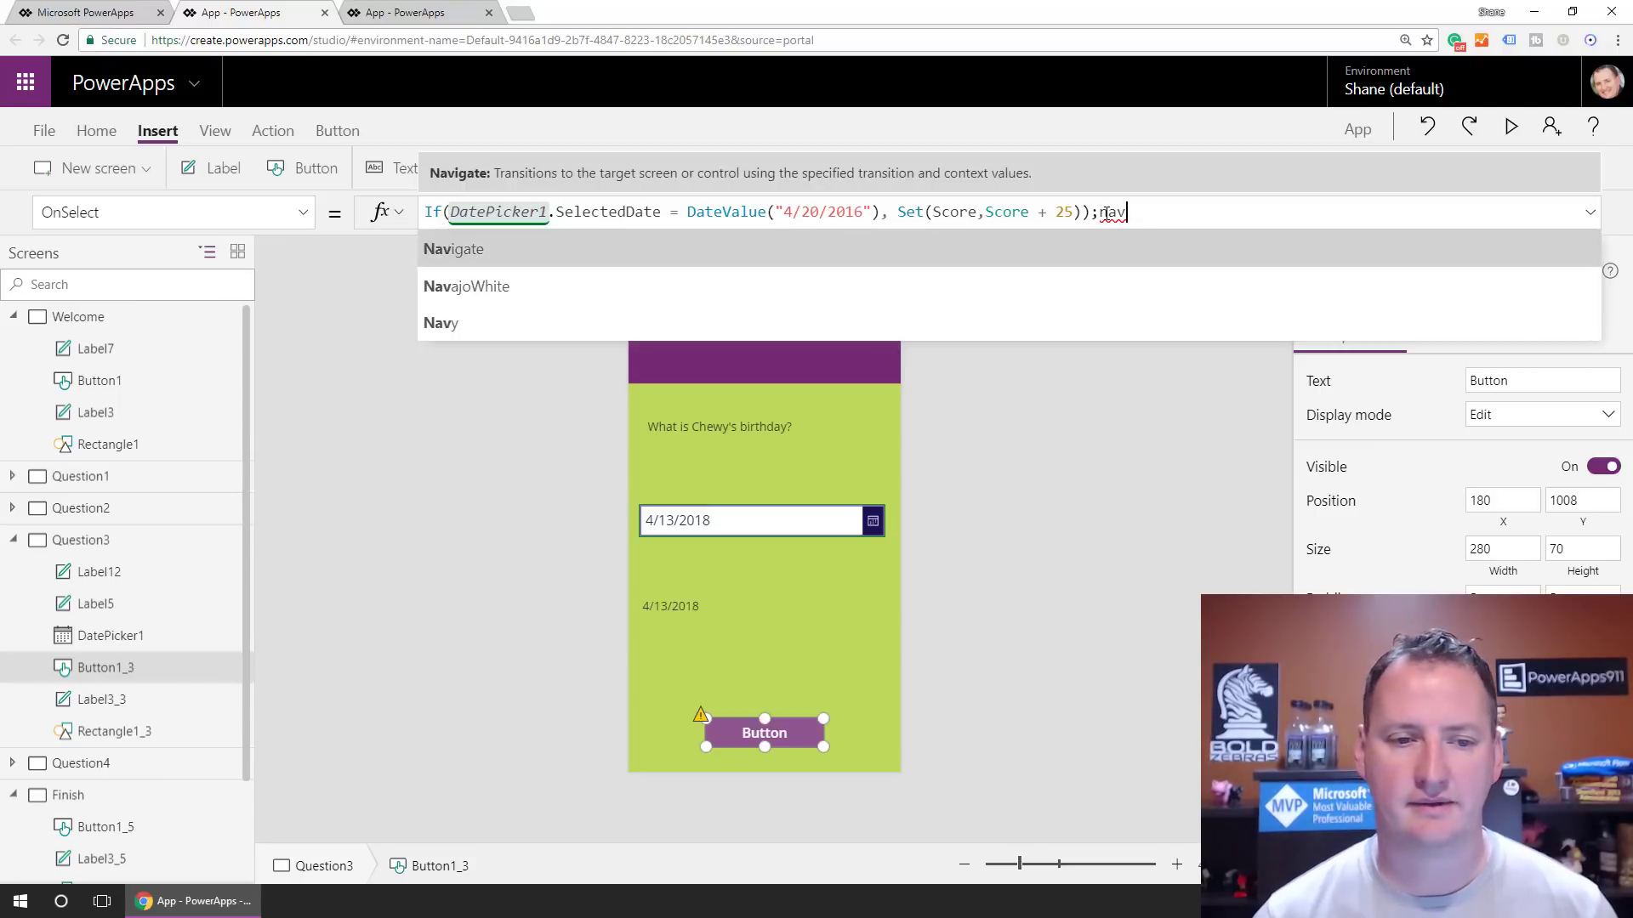
pyautogui.press('Tab')
pyautogui.press('Down')
pyautogui.press('Down')
pyautogui.press('Down')
pyautogui.press('Down')
pyautogui.press('Down')
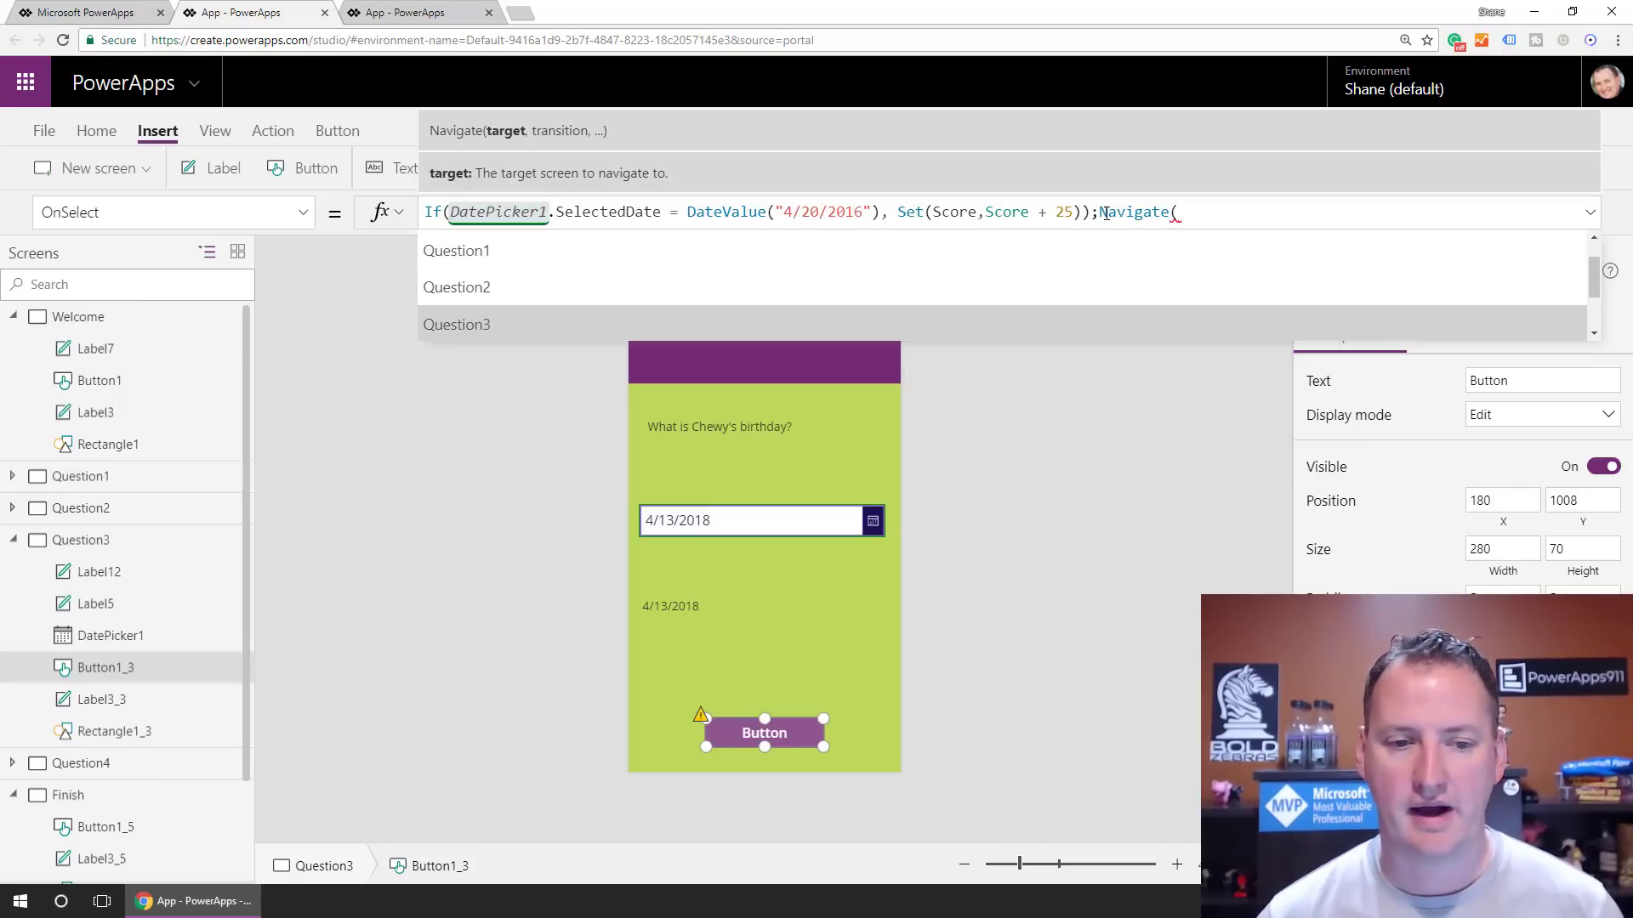
pyautogui.press('Tab')
pyautogui.write(',')
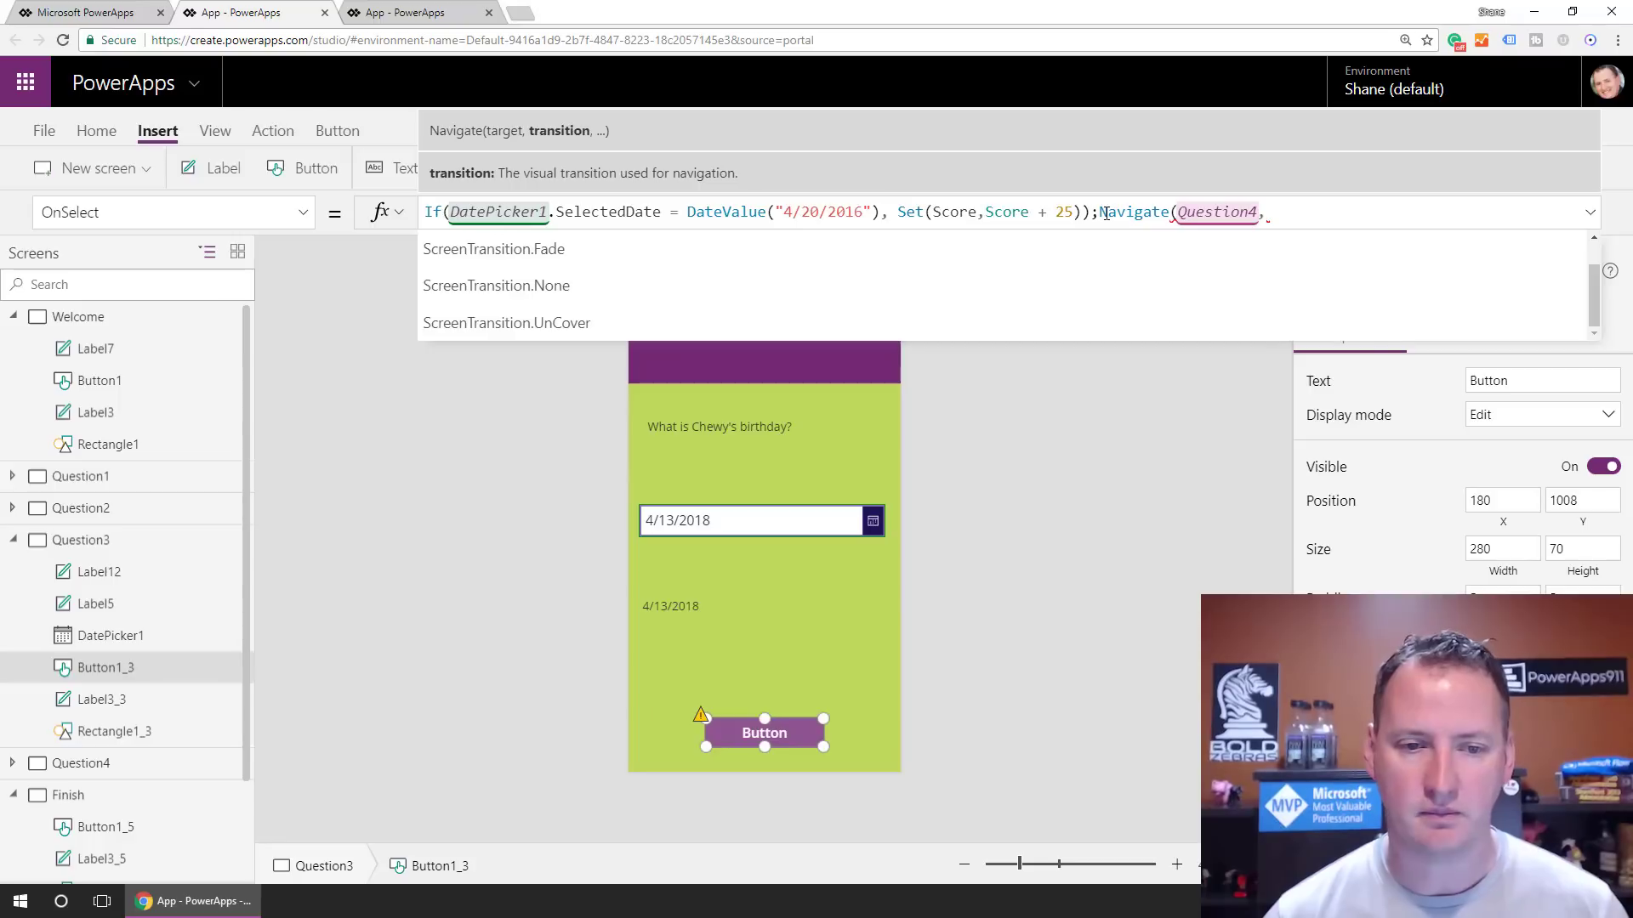
pyautogui.press('Tab')
pyautogui.write(')')
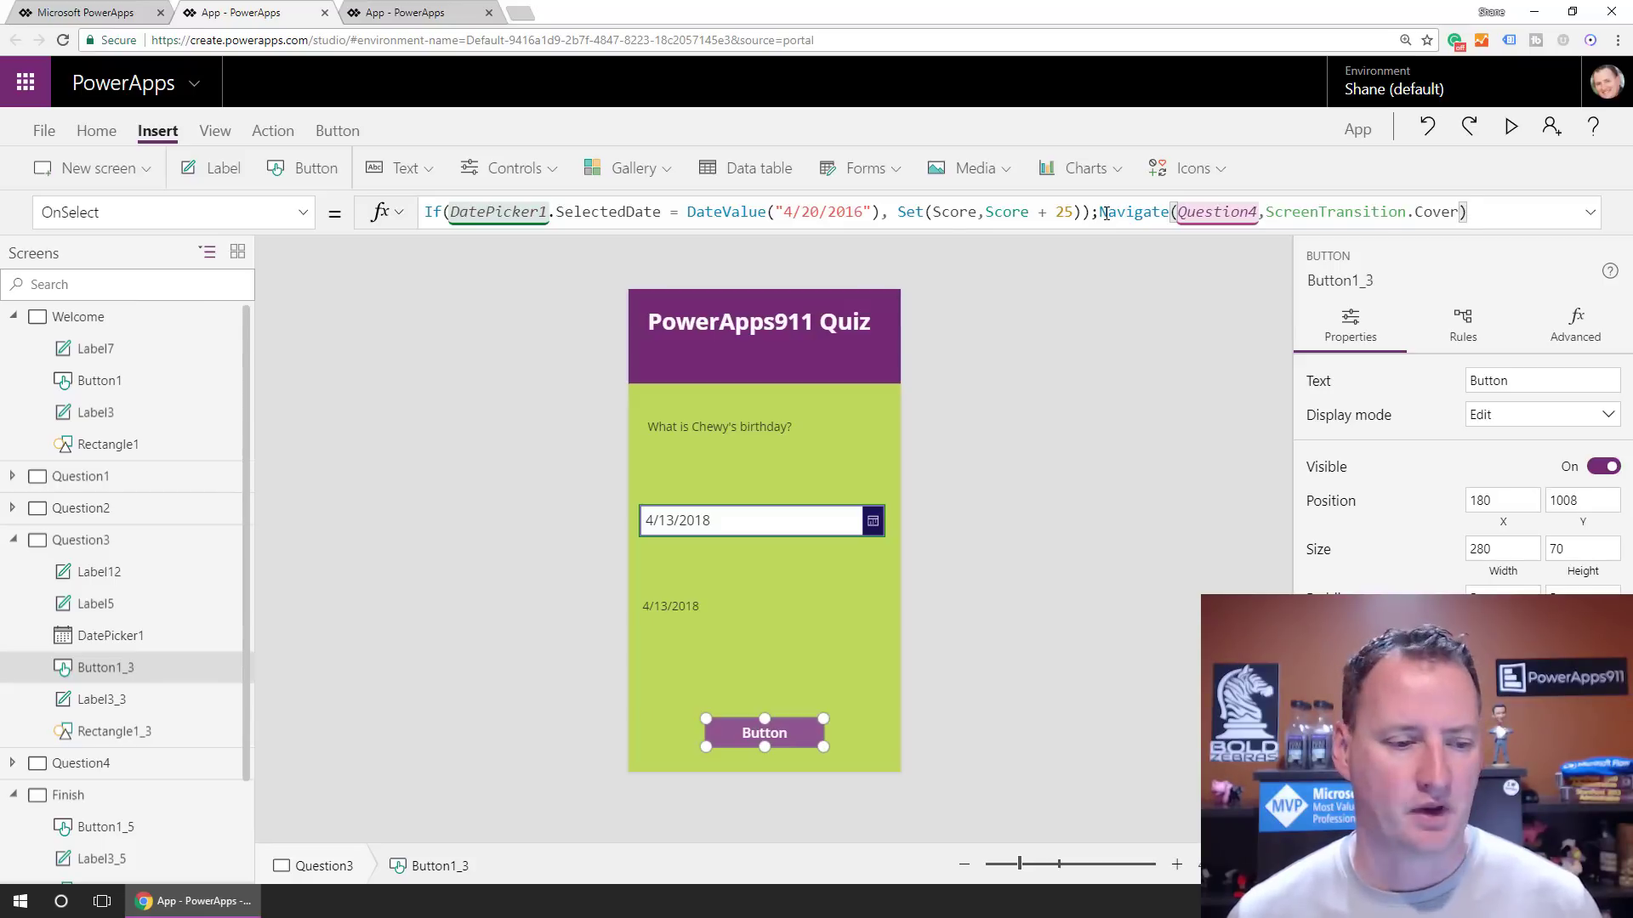
# Change the text of the button on the Question4 screen to "Next Question"
pyautogui.scroll(-2, 128, 649)
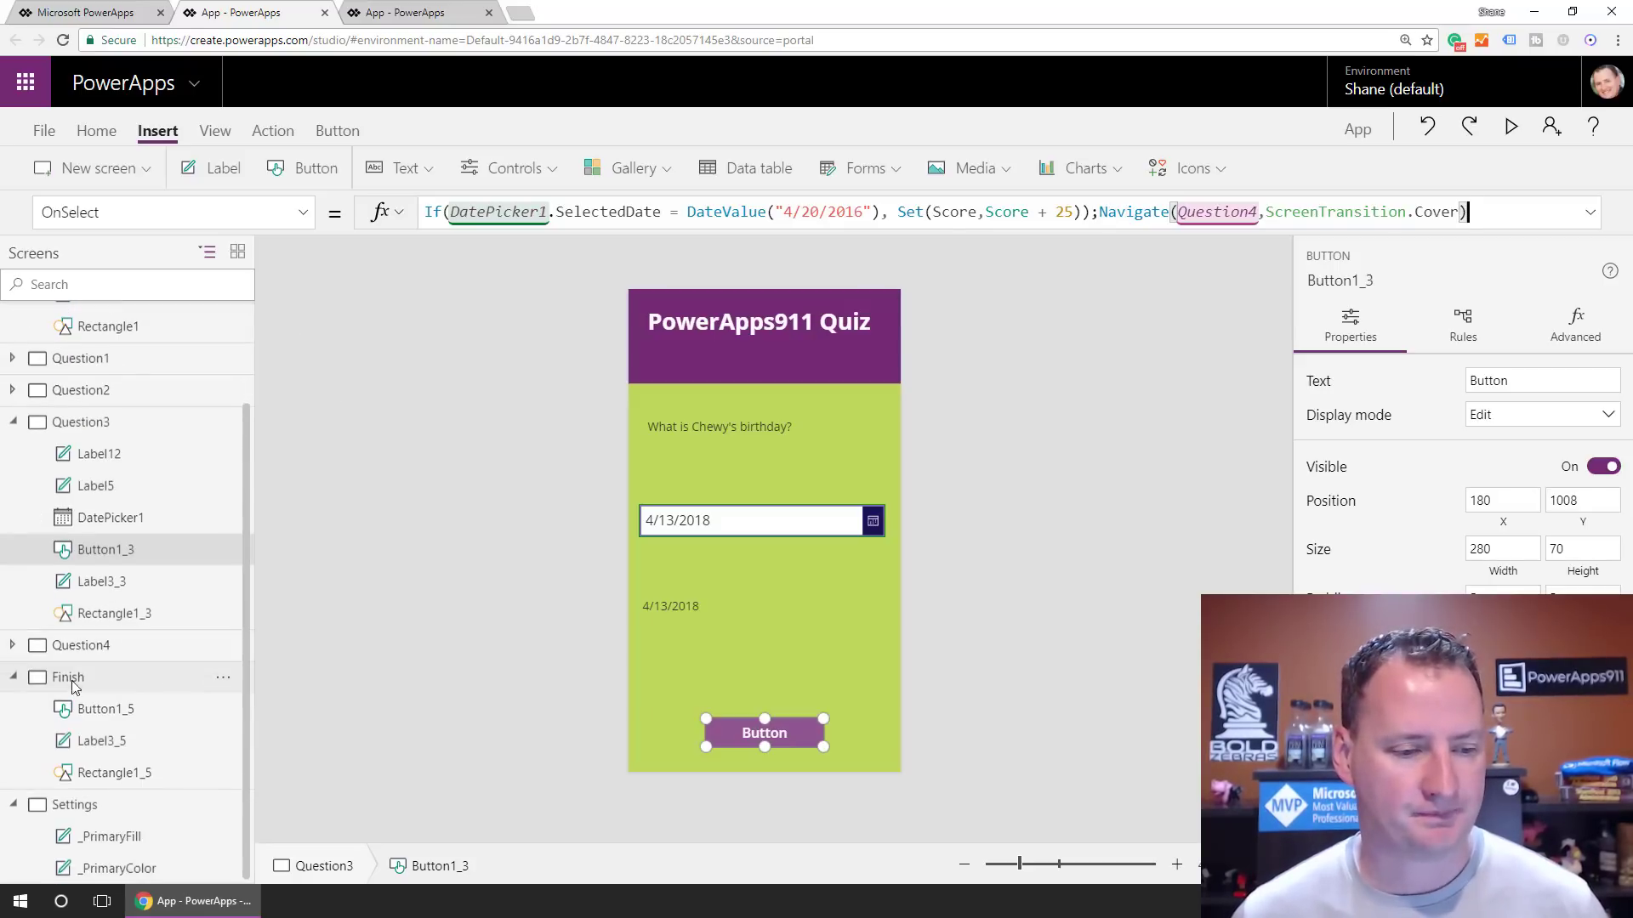
pyautogui.click(81, 645)
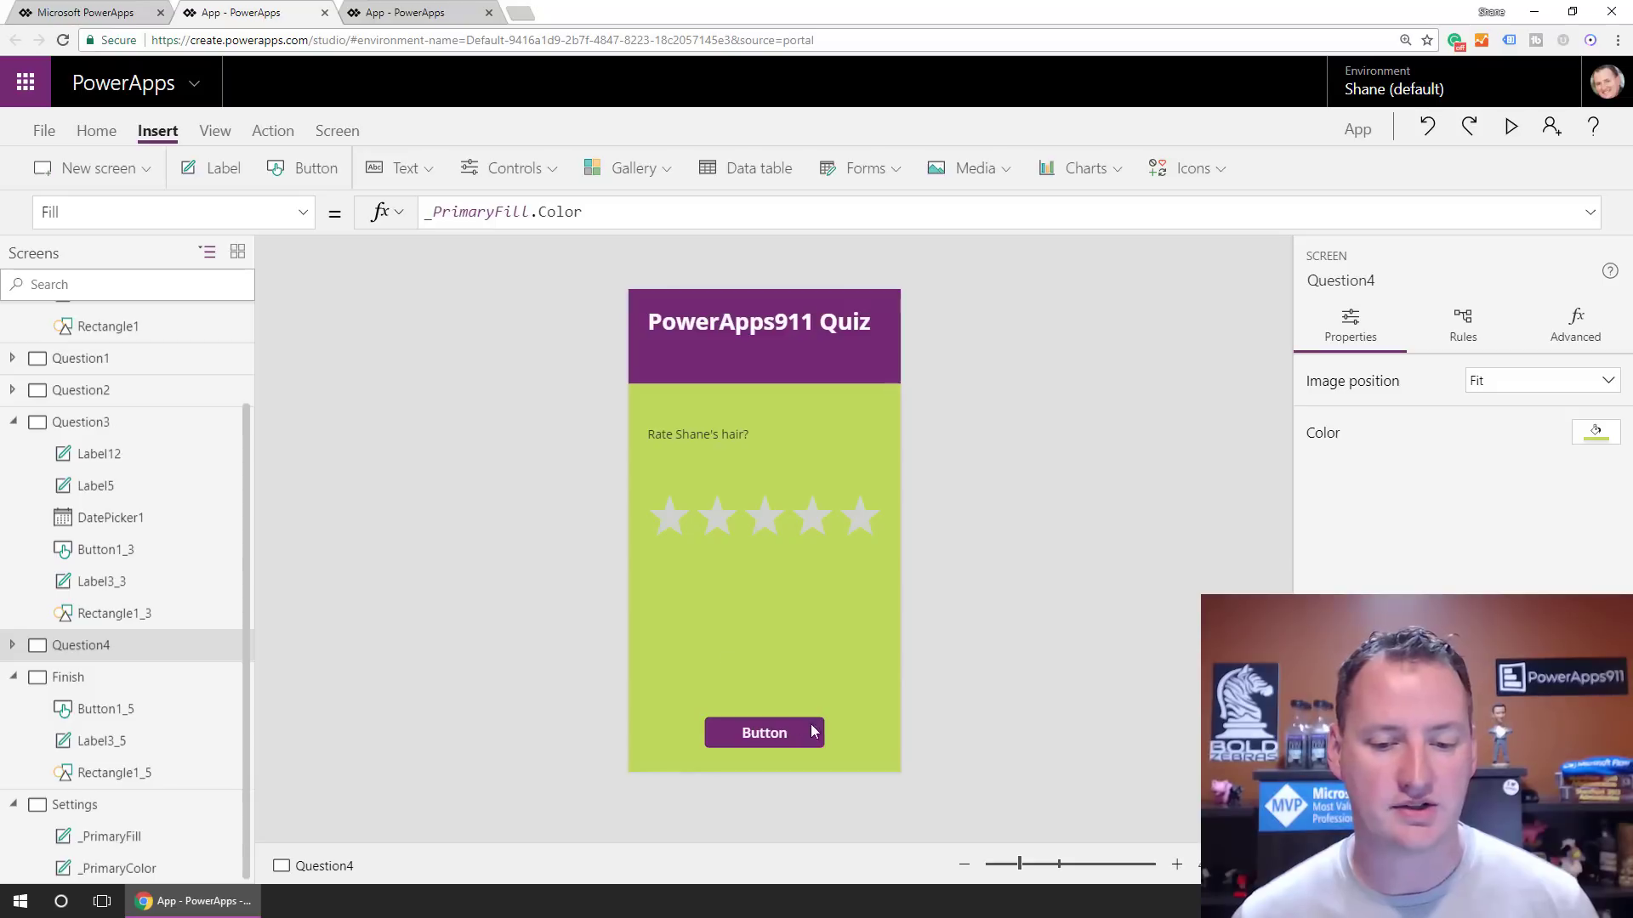
pyautogui.click(780, 737)
pyautogui.write('Next Question')
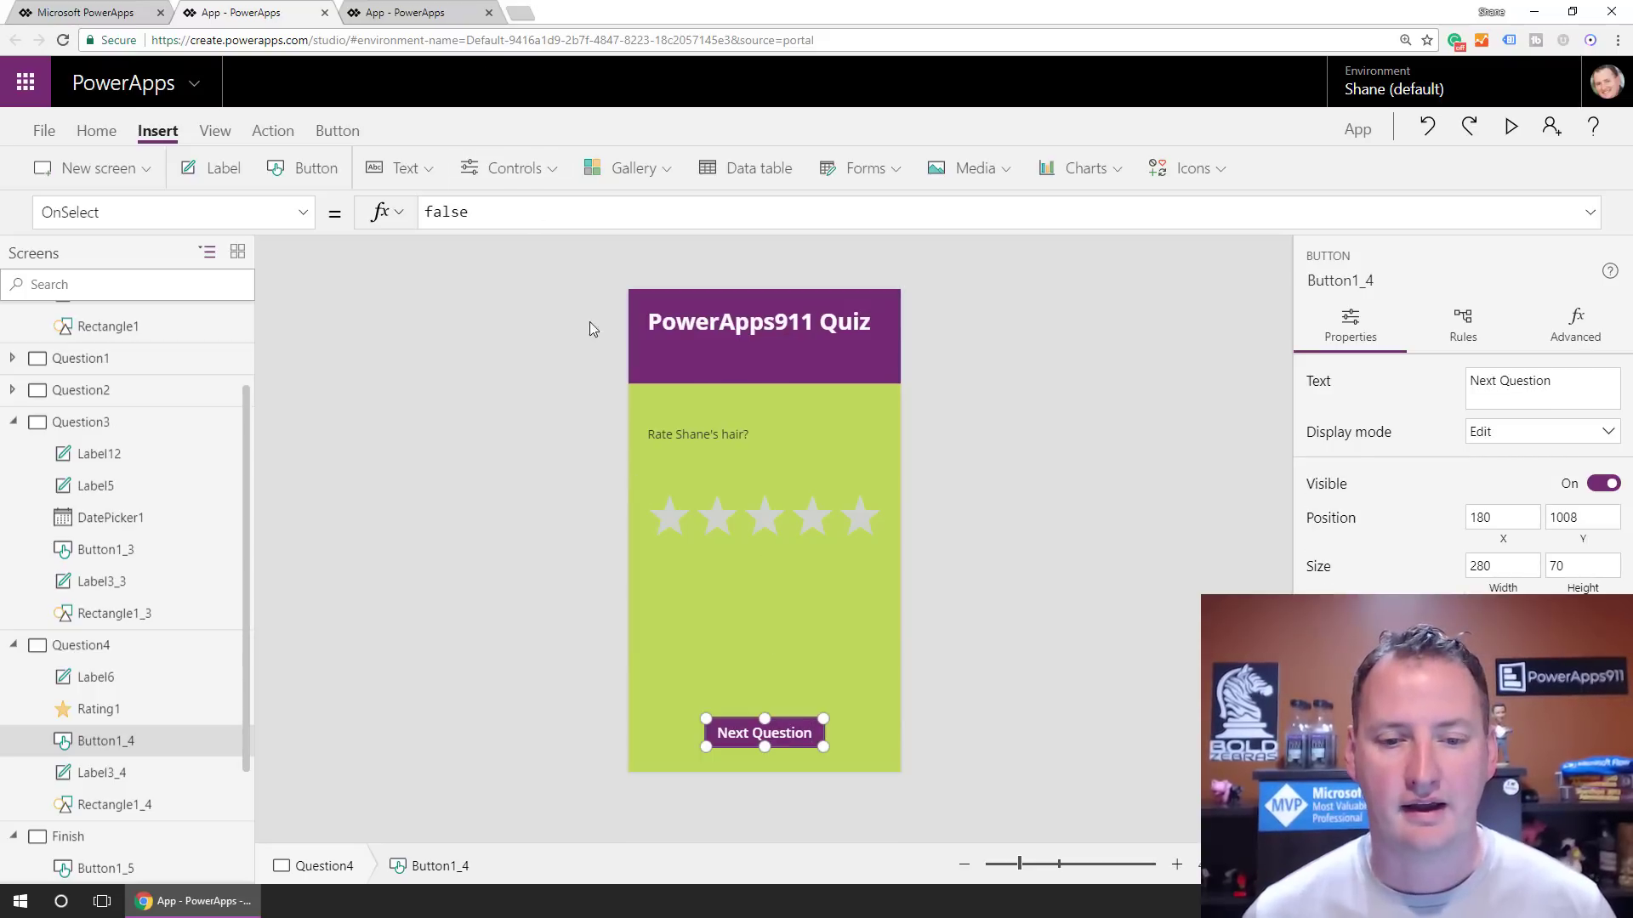
# Add a label below the star rating on Question4 and set its text formula to Rating1.Value
pyautogui.click(722, 563)
pyautogui.click(211, 168)
pyautogui.moveTo(695, 319); pyautogui.dragTo(688, 585)
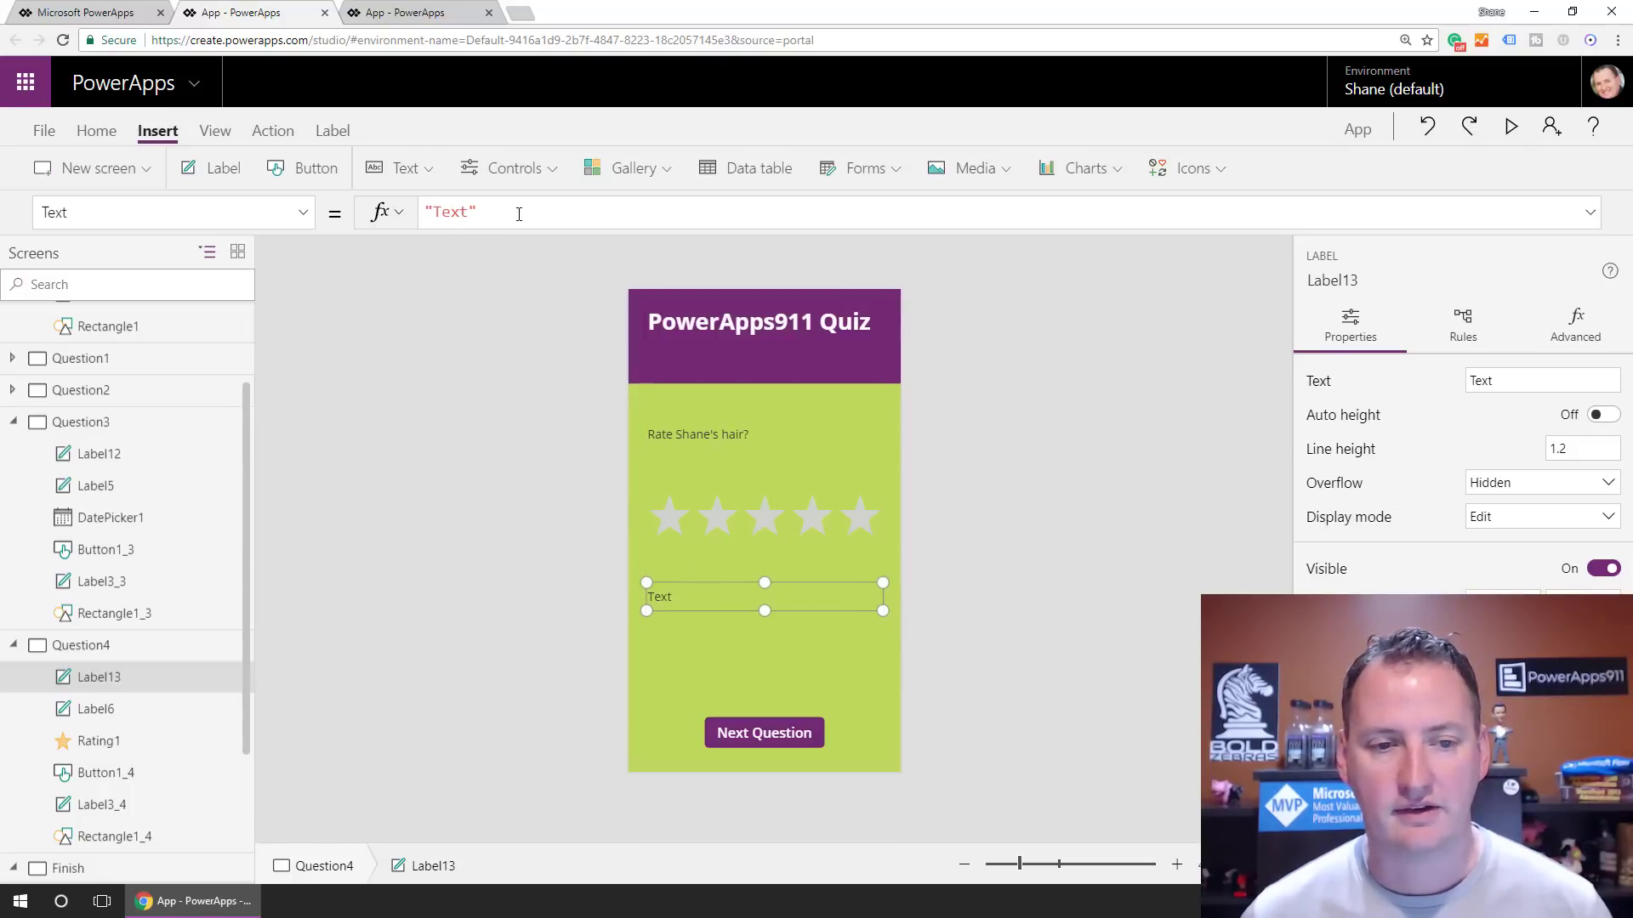
pyautogui.moveTo(517, 213); pyautogui.dragTo(365, 217)
pyautogui.write('Rat')
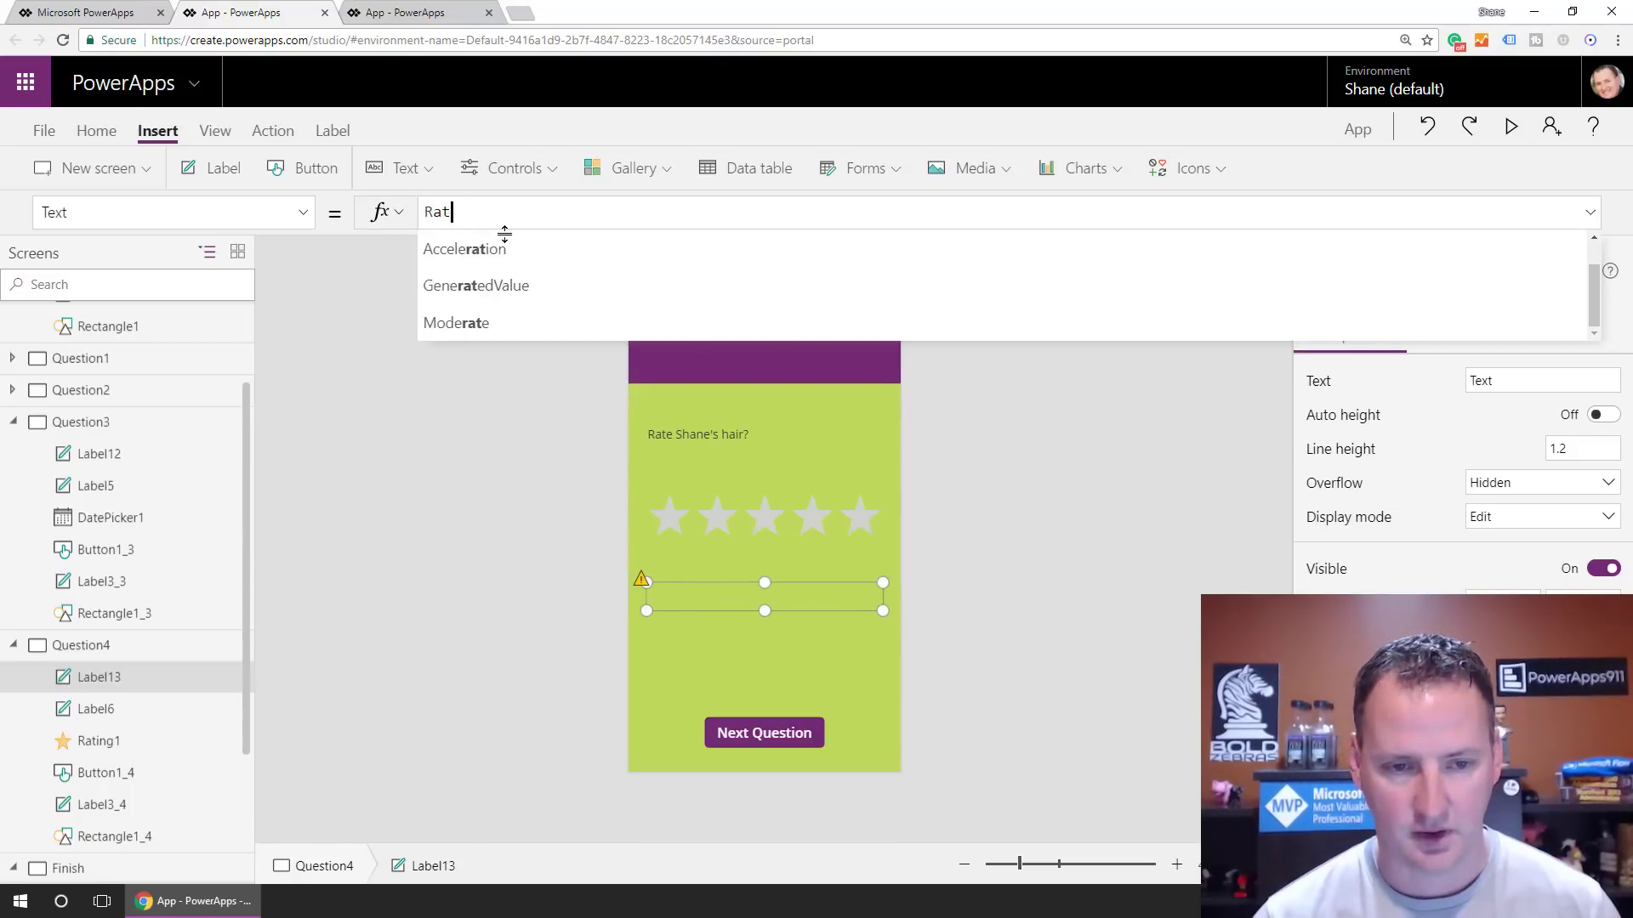
pyautogui.write('ing1.')
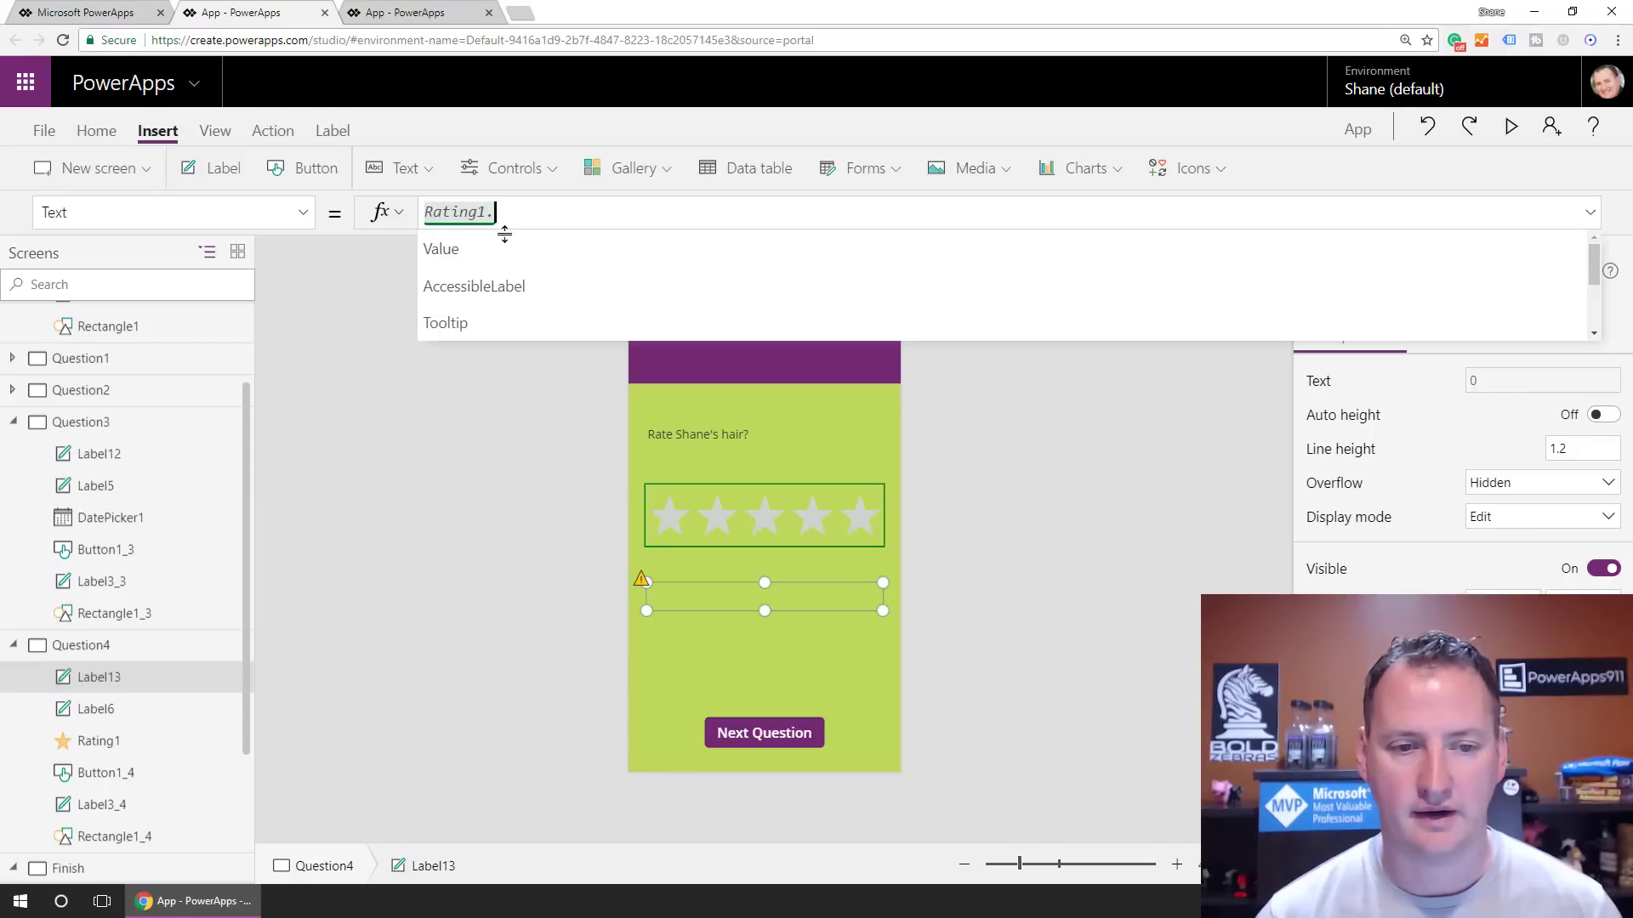
pyautogui.click(504, 233)
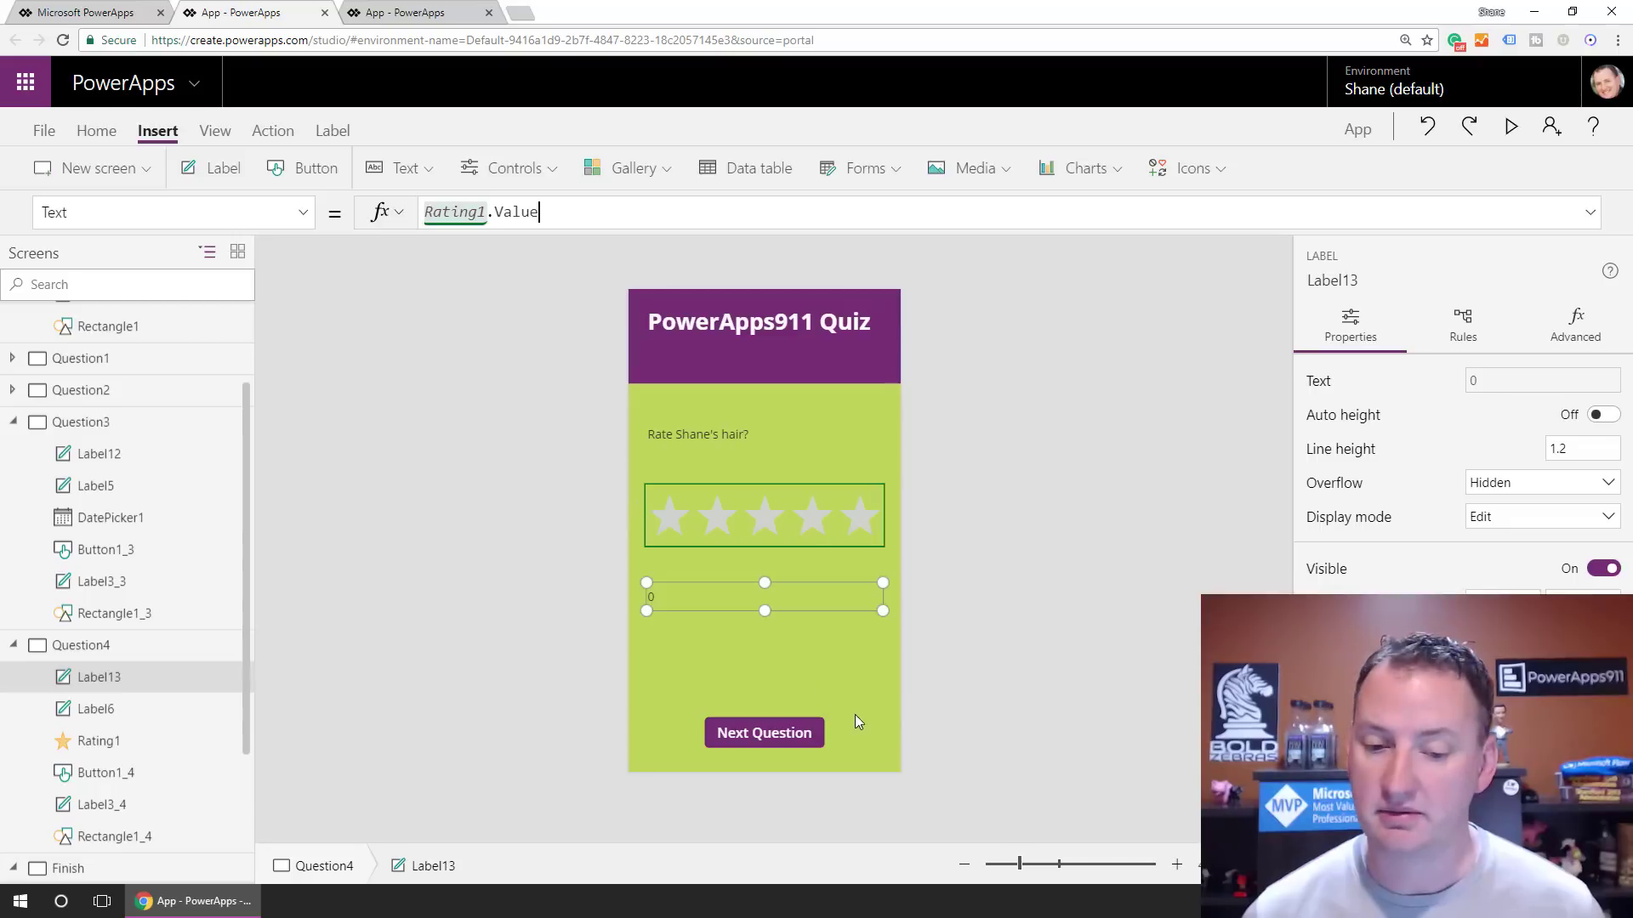
# Add a second label on Question4 below the rating value label and set its text formula to Score
pyautogui.click(219, 167)
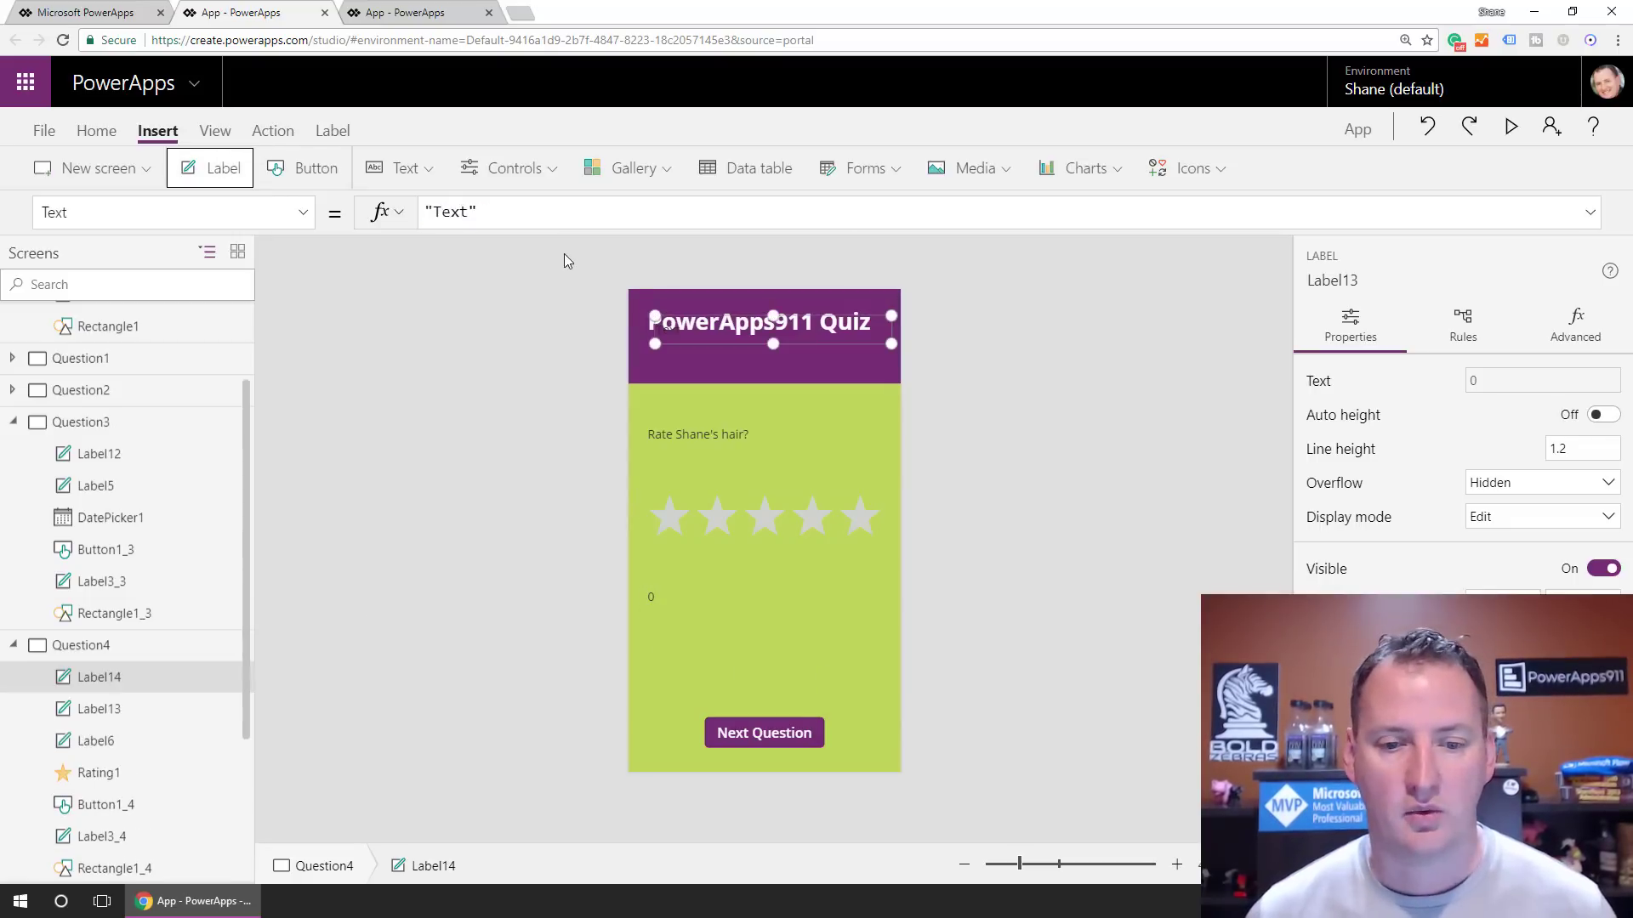
pyautogui.moveTo(701, 317); pyautogui.dragTo(692, 638)
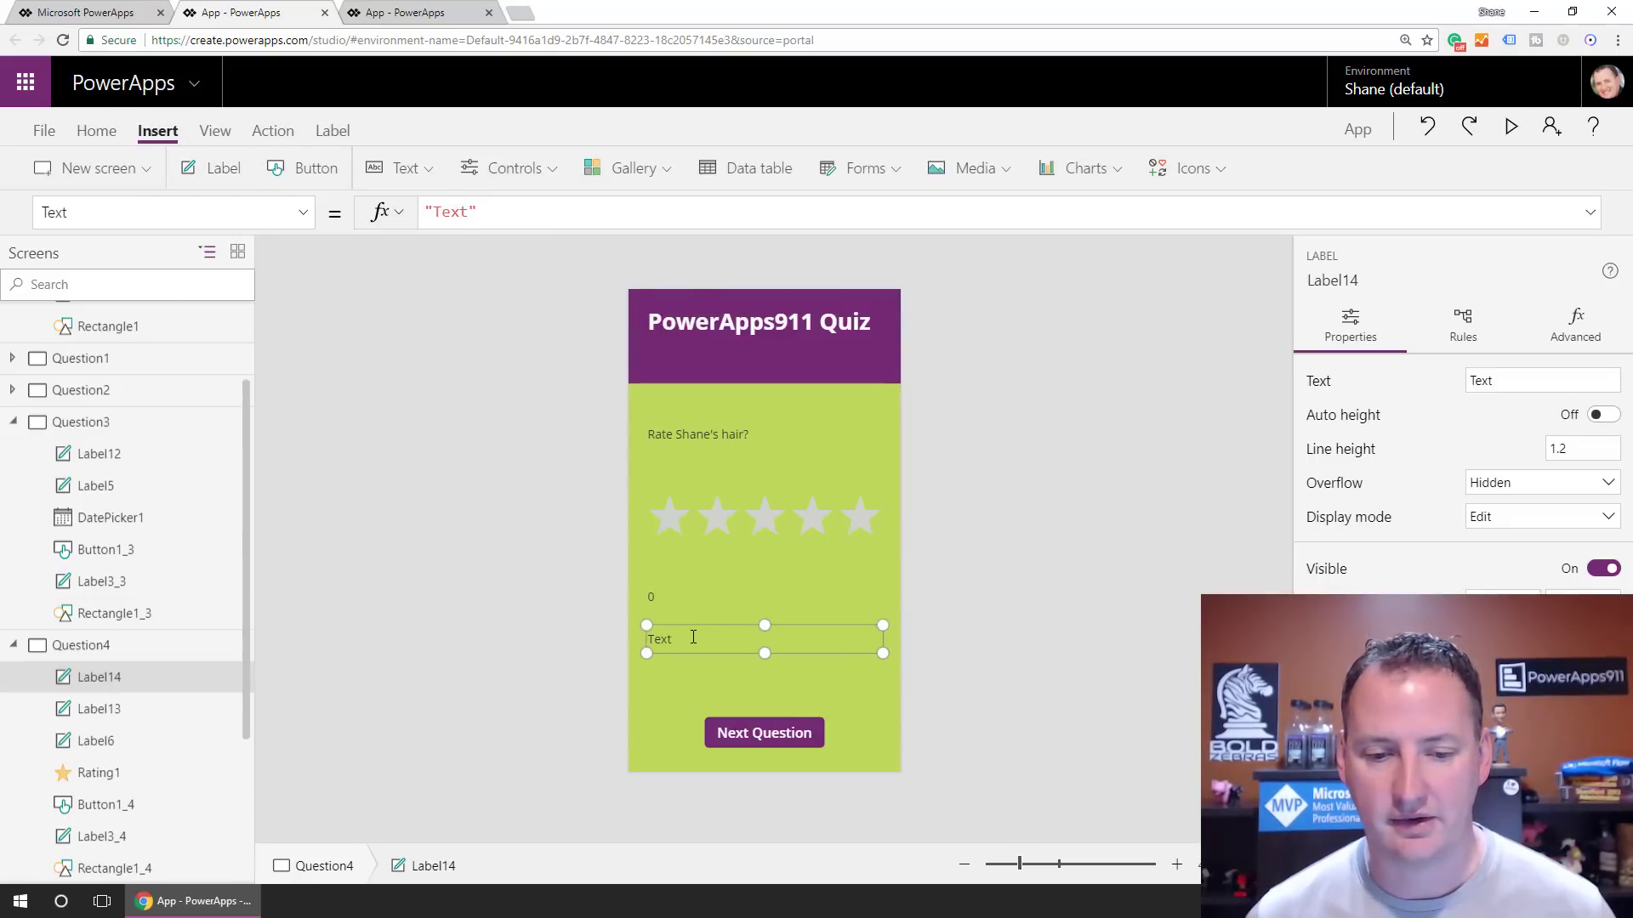
pyautogui.moveTo(480, 209); pyautogui.dragTo(375, 219)
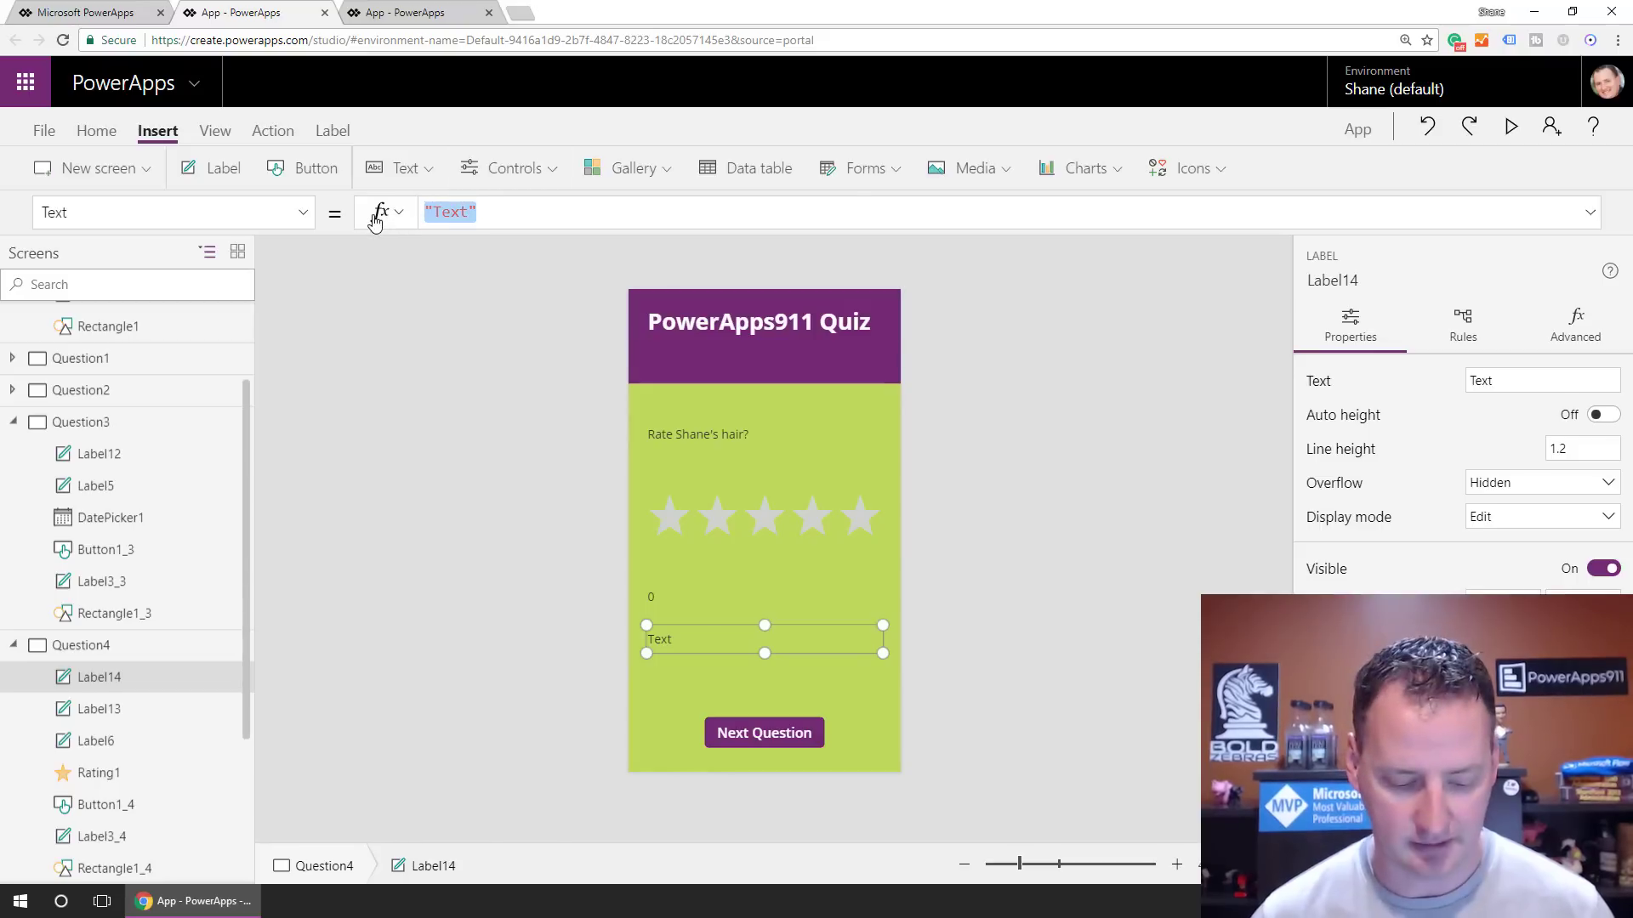
pyautogui.write('Score')
pyautogui.press('Return')
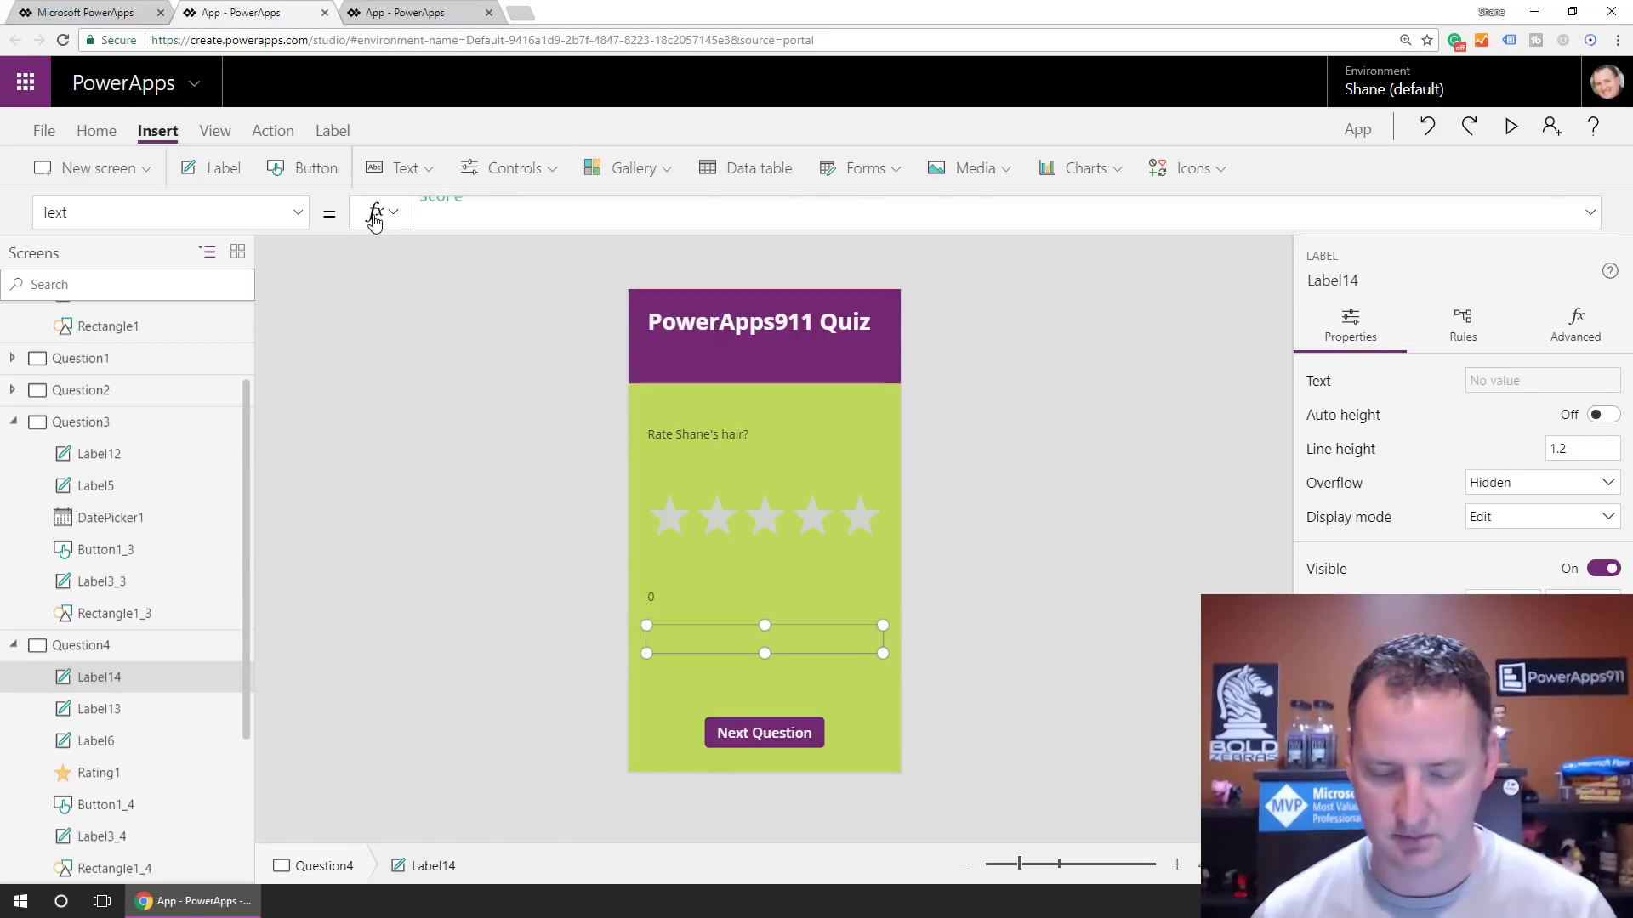
pyautogui.press('BackSpace')
pyautogui.click(706, 678)
pyautogui.click(691, 605)
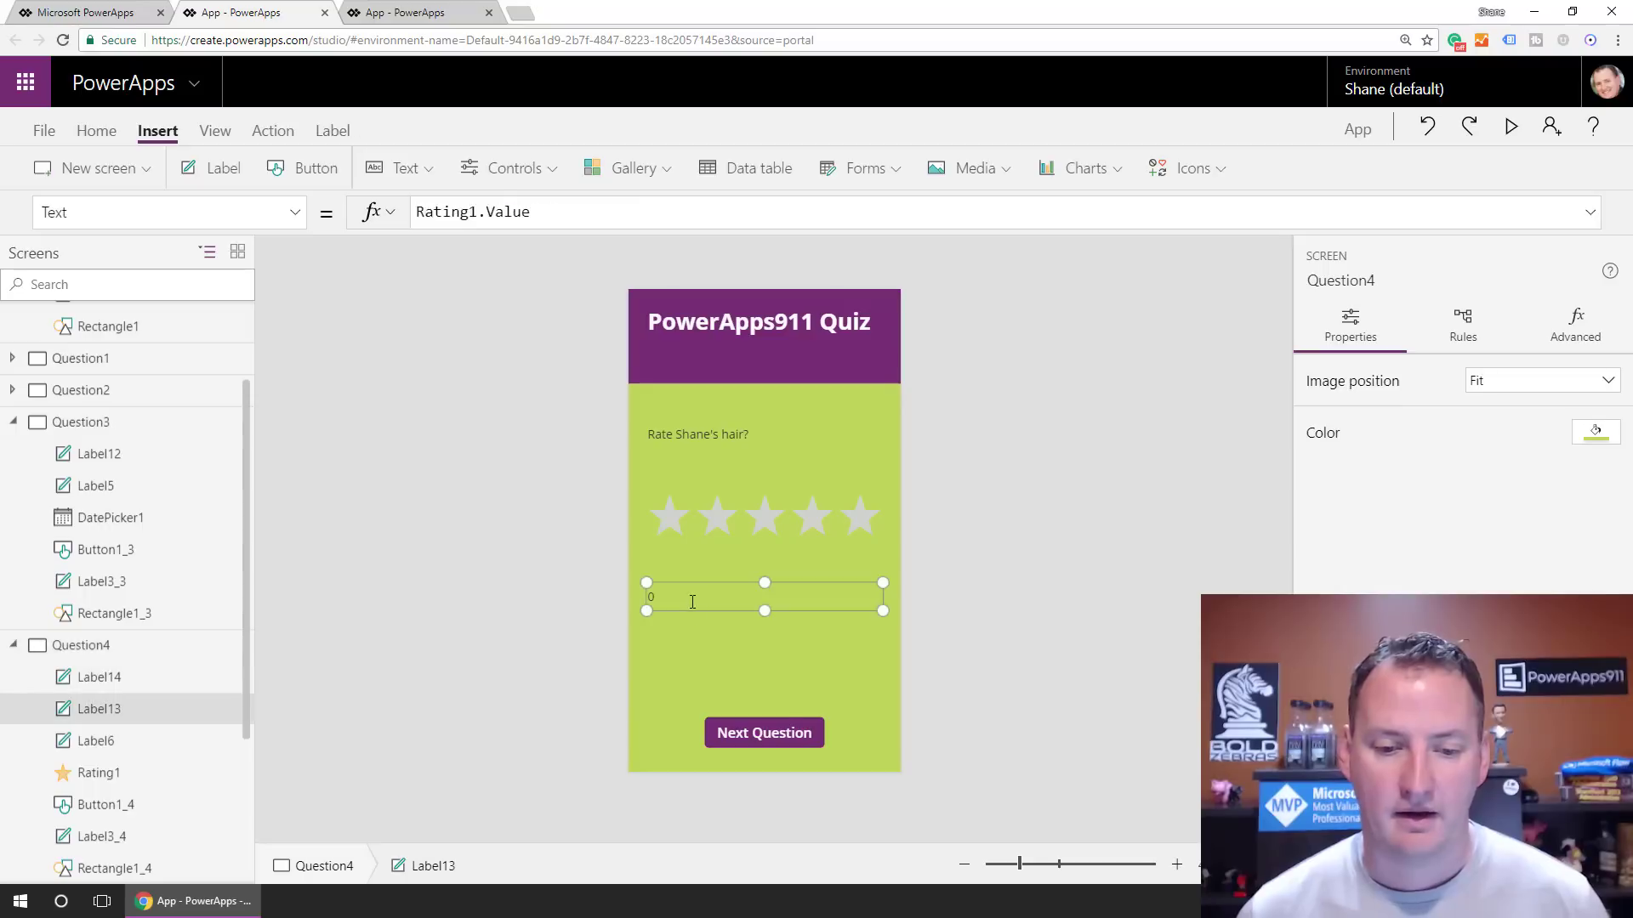
# Give the Question4 button's OnSelect a condition that adds 25 to the score: If(Rating1.Value > 3, Set(Score, Score + 25));
pyautogui.click(775, 733)
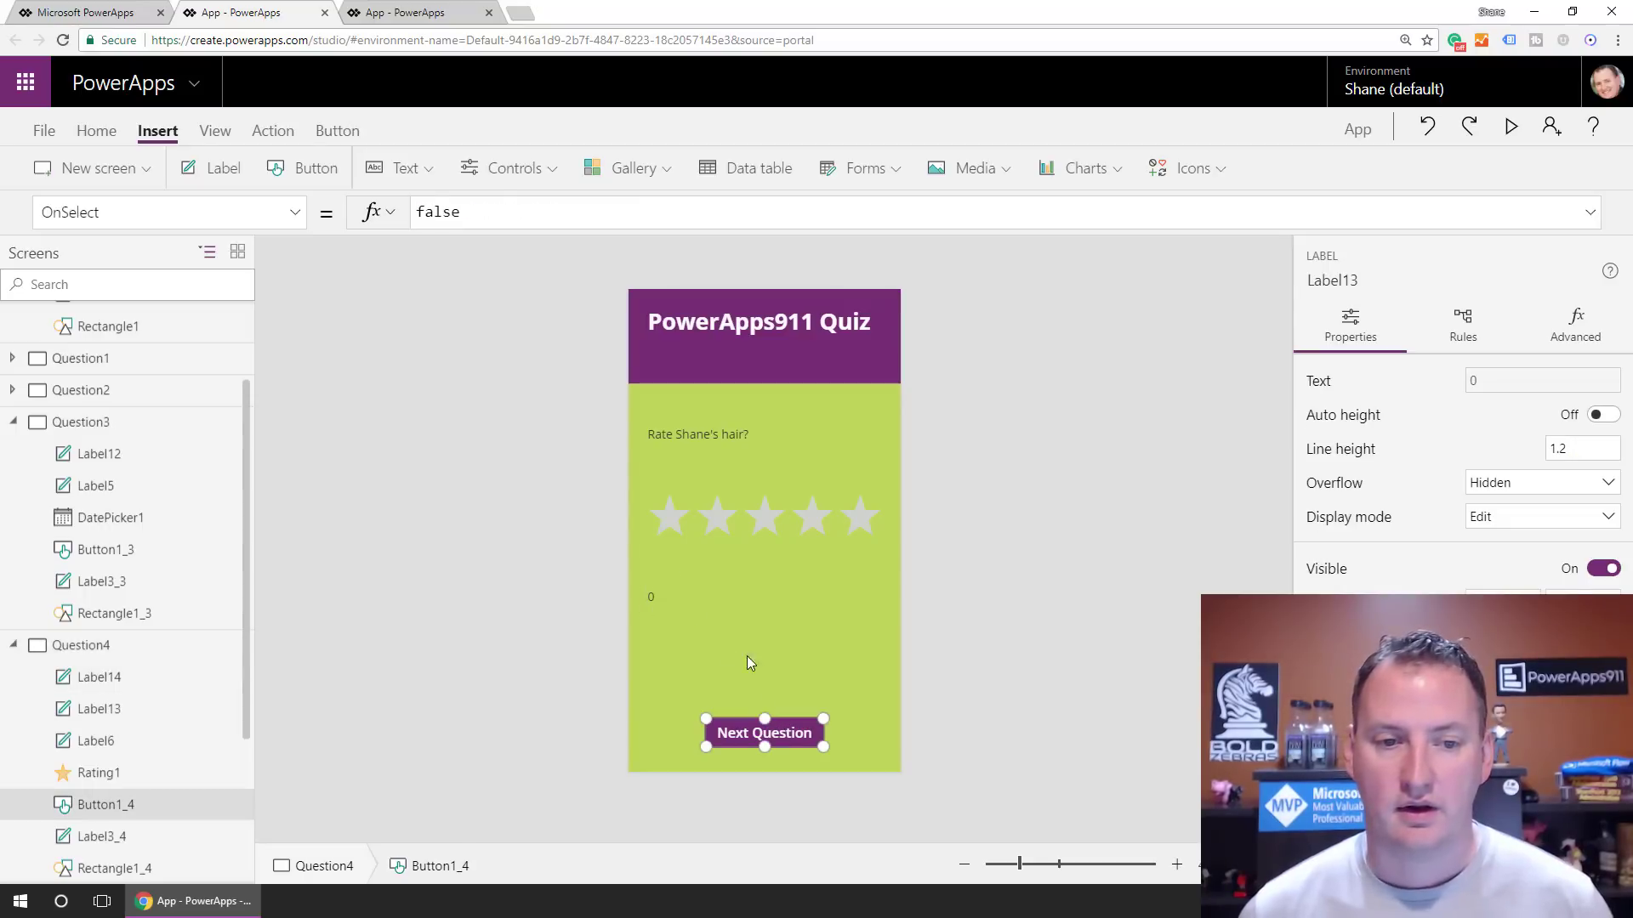
pyautogui.click(508, 212)
pyautogui.write('If(')
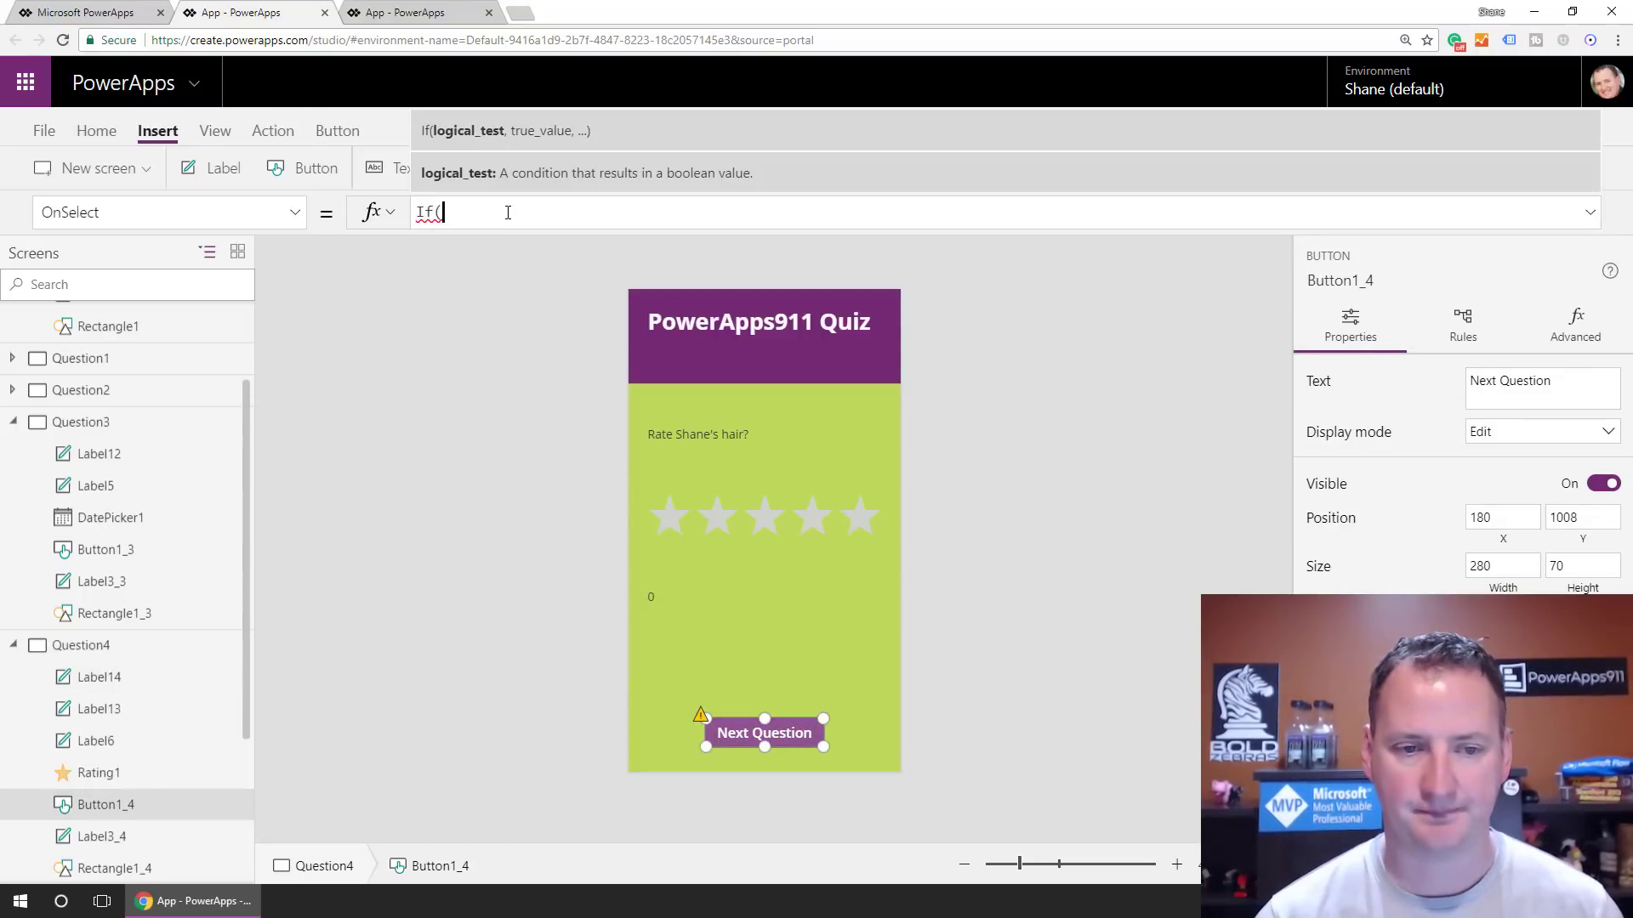
pyautogui.write('Rating1')
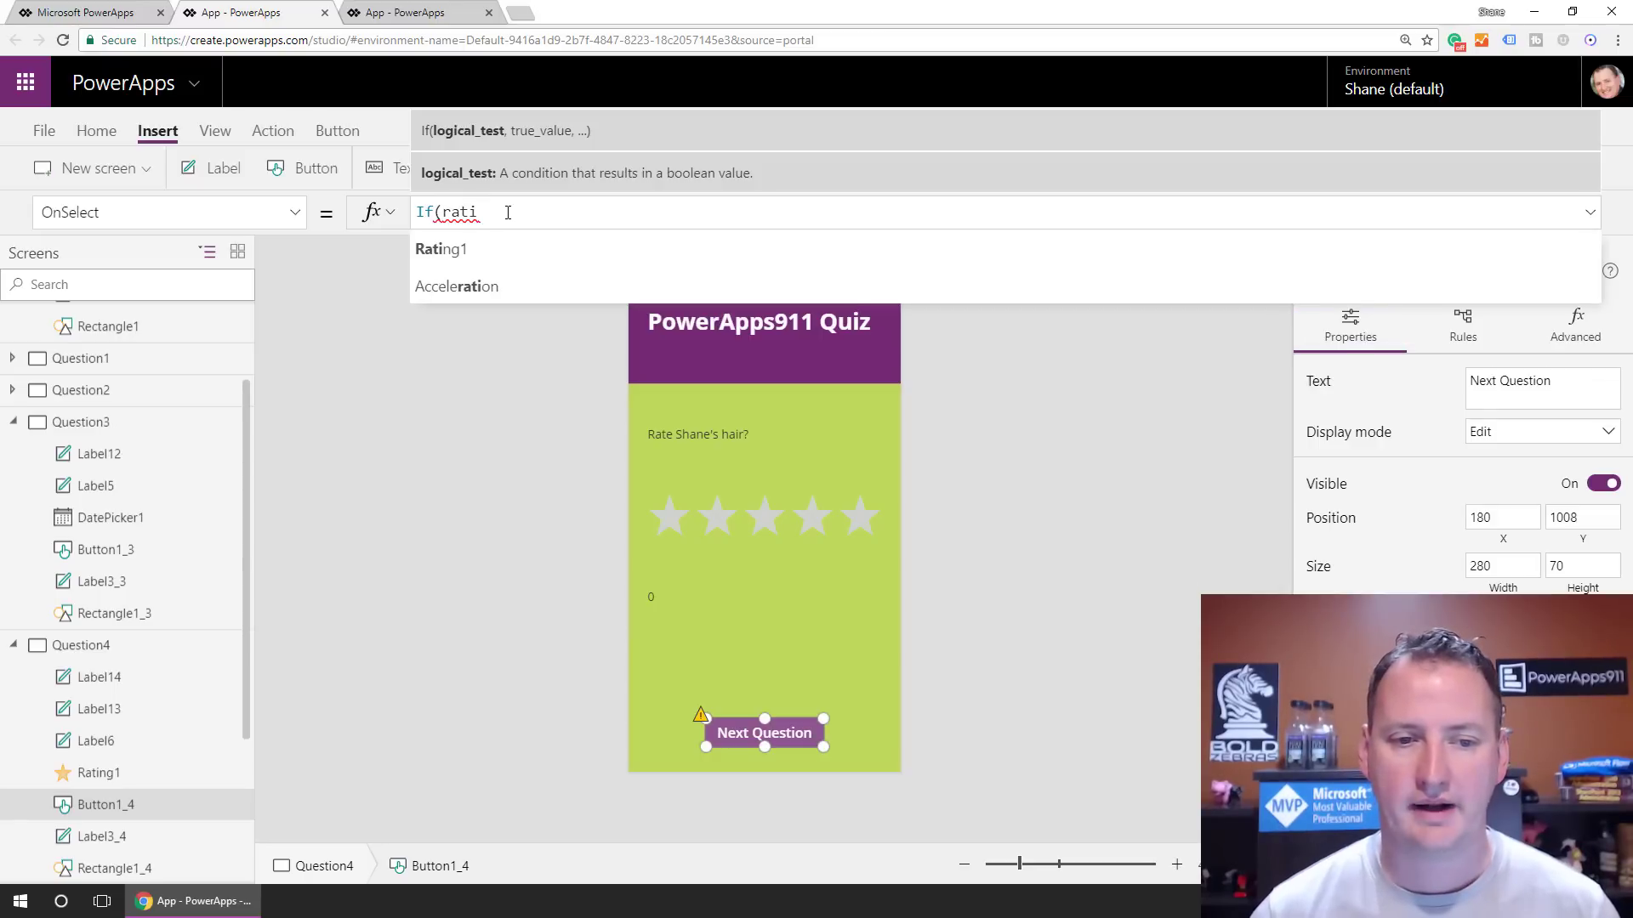
pyautogui.write('.Value')
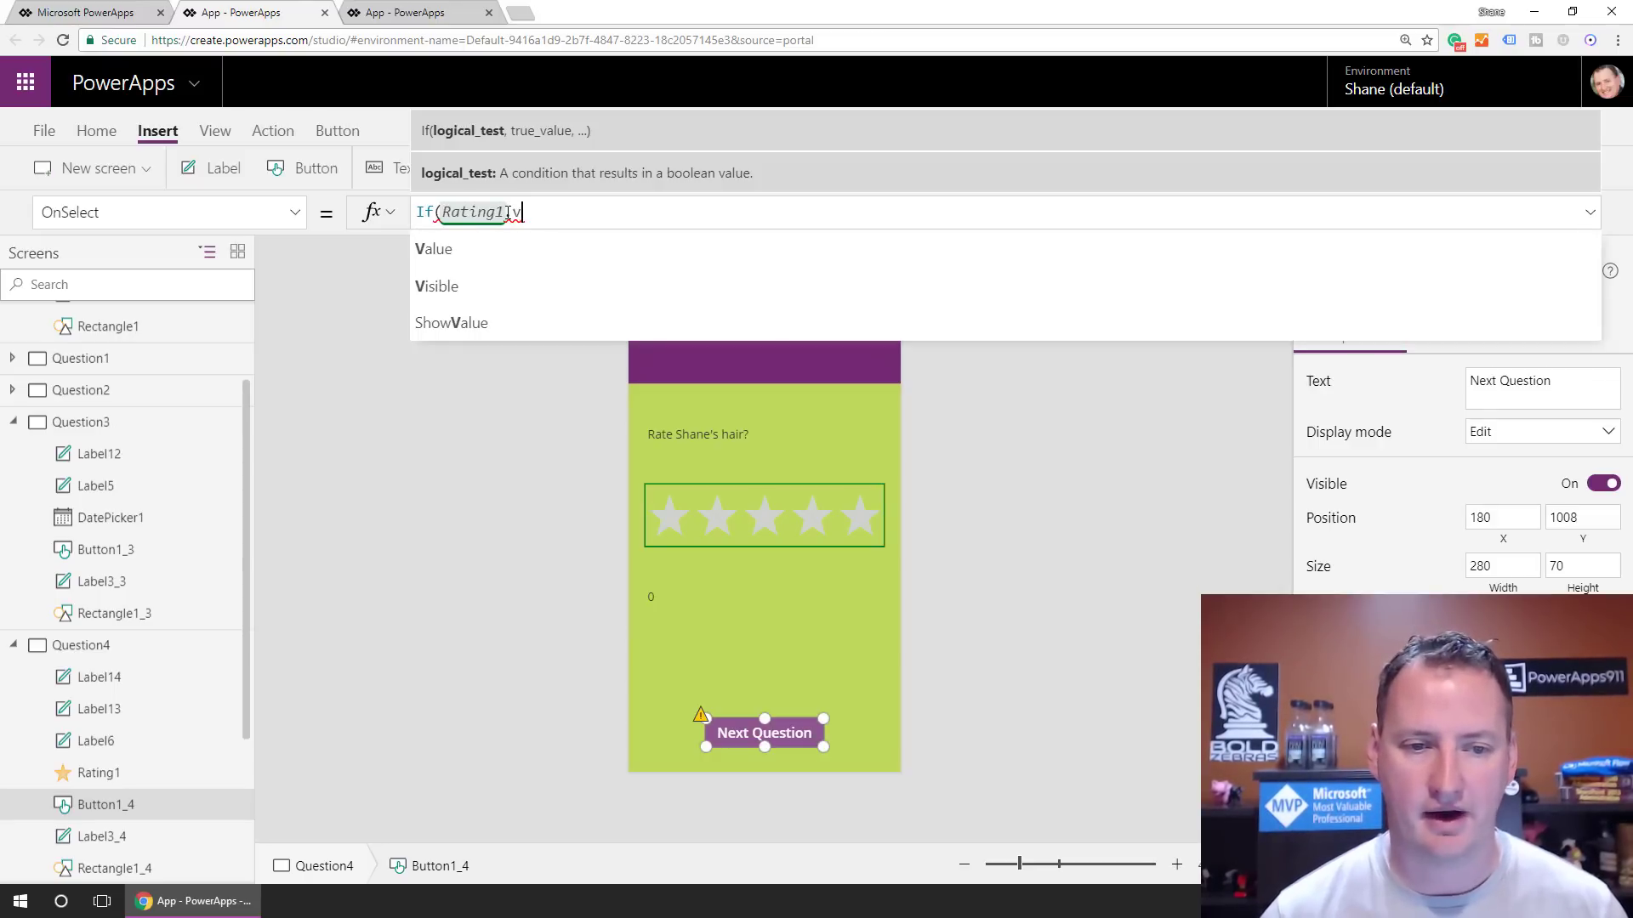
pyautogui.write(' =')
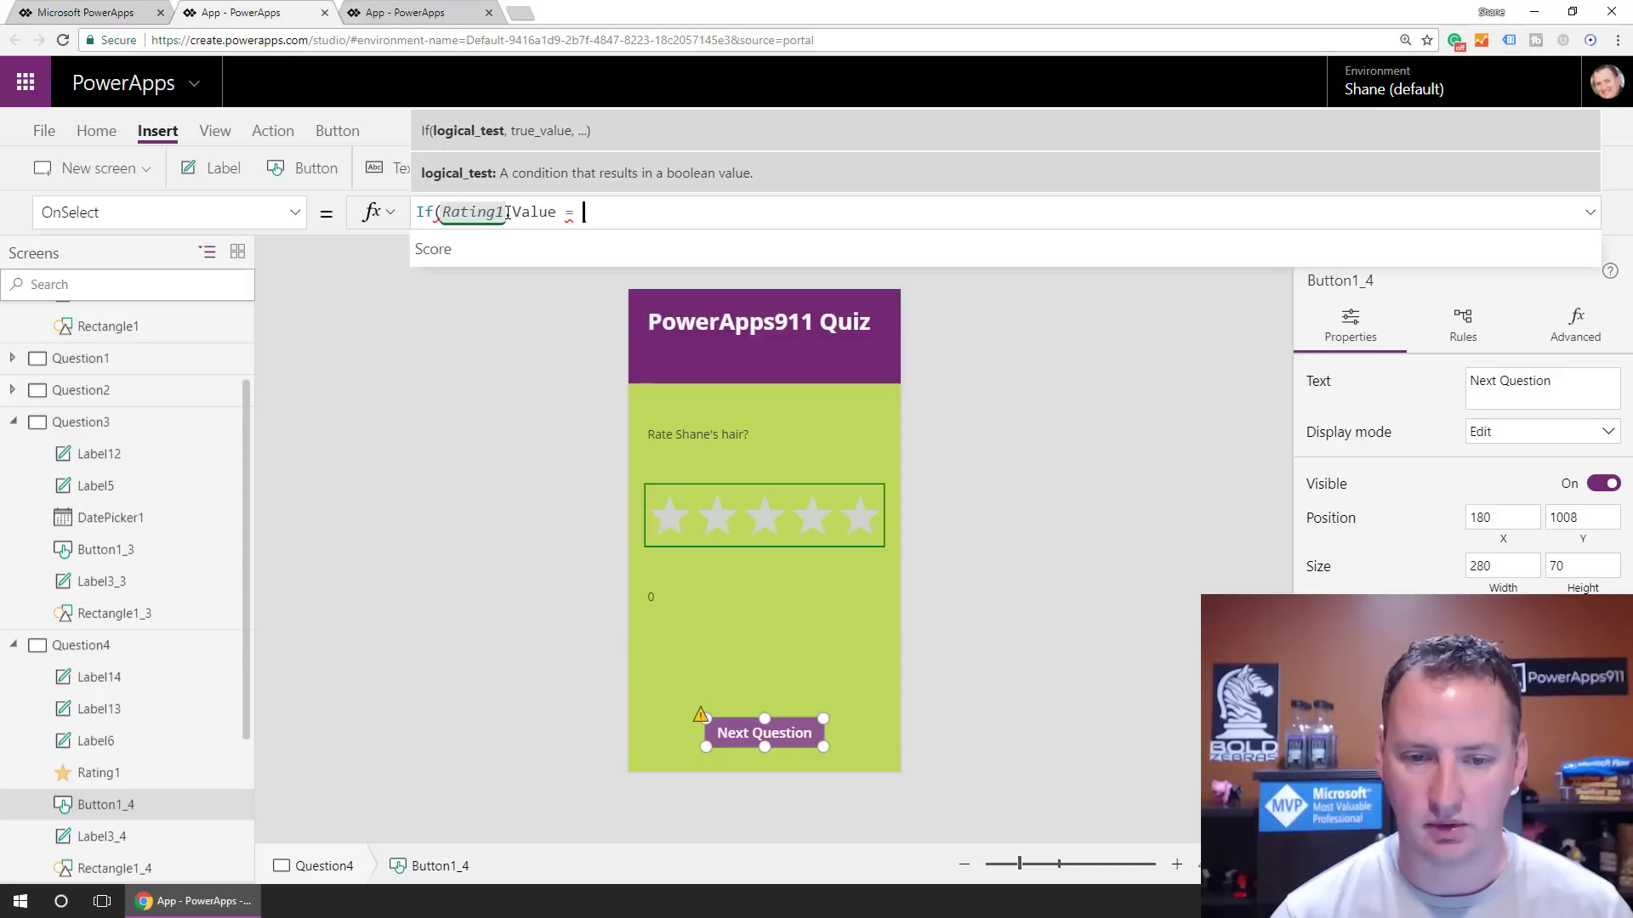
pyautogui.press('BackSpace')
pyautogui.press('BackSpace')
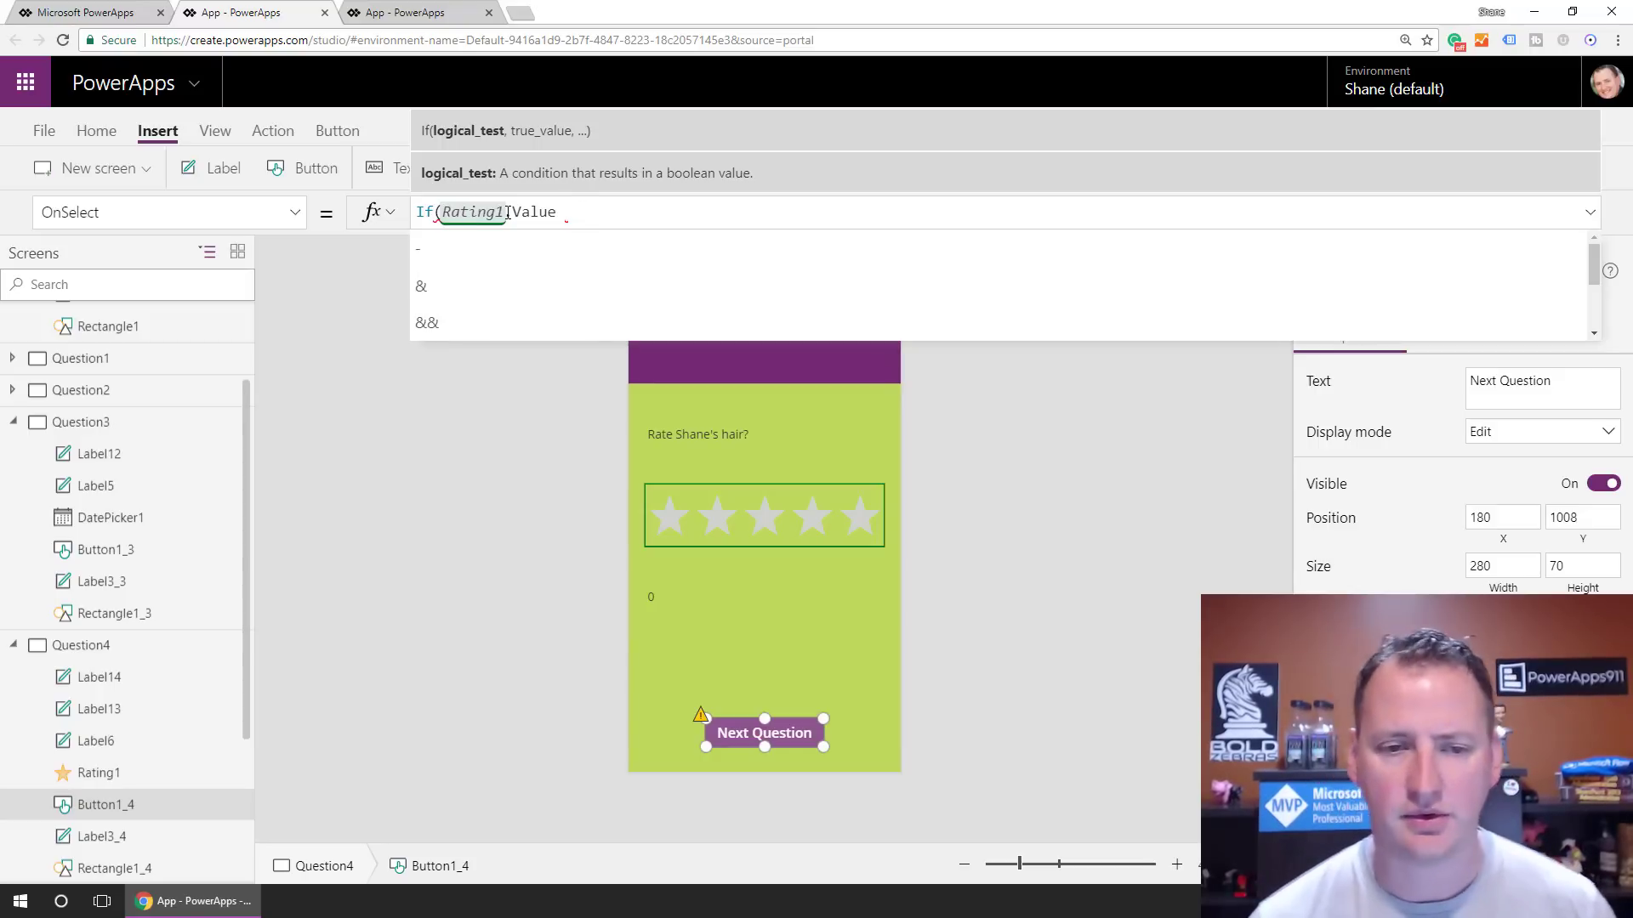
pyautogui.write('> 3')
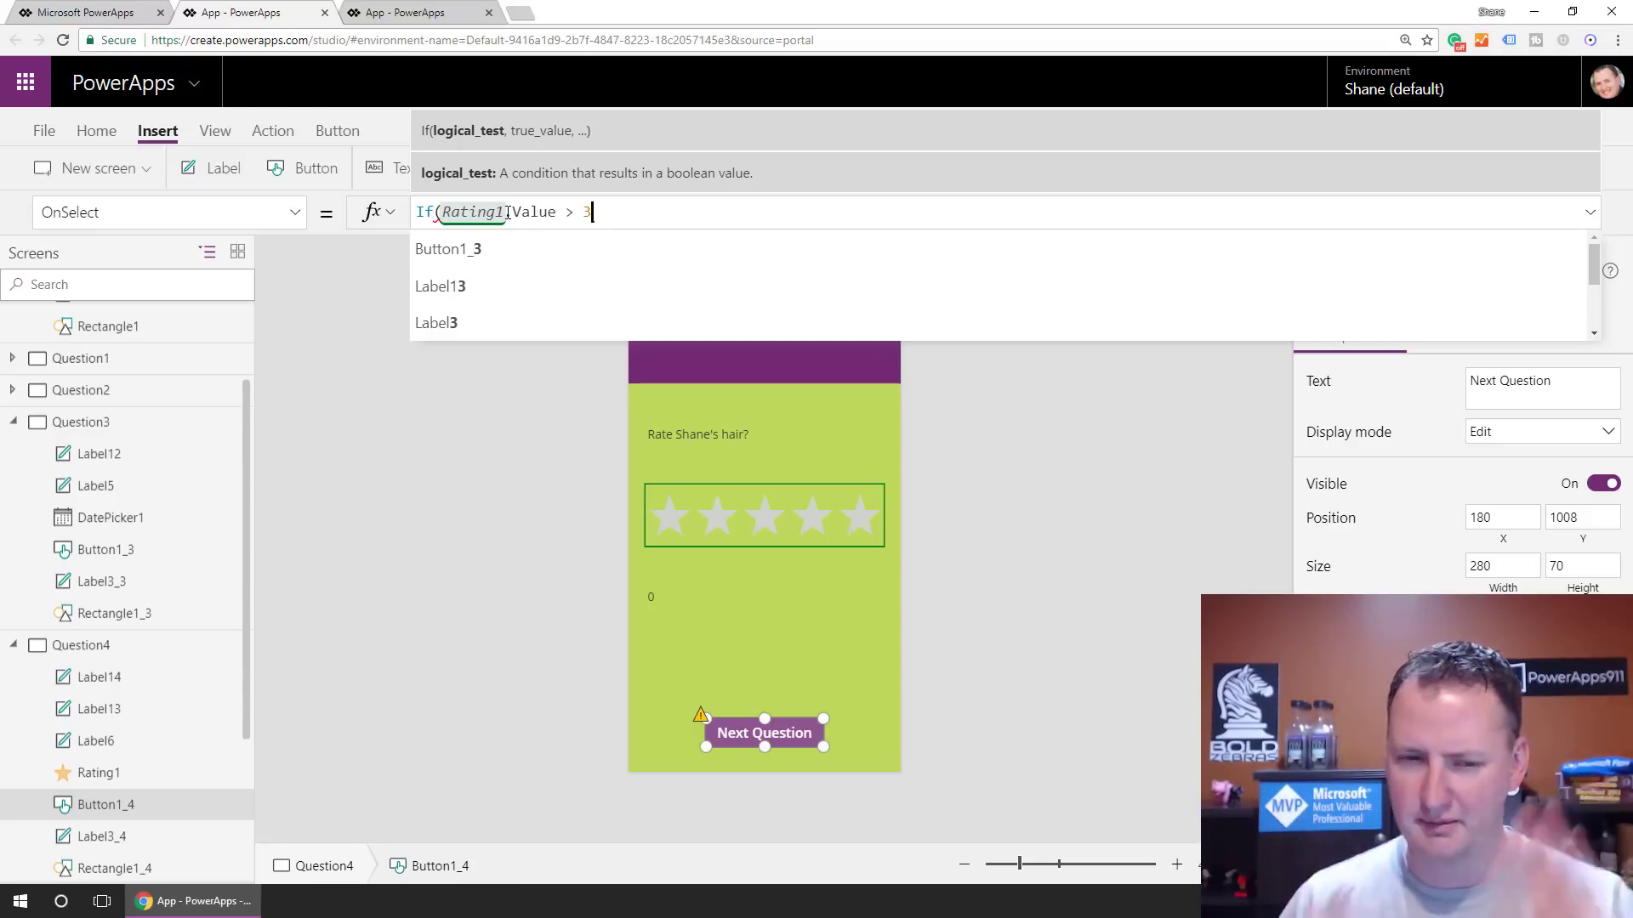
pyautogui.write(', ')
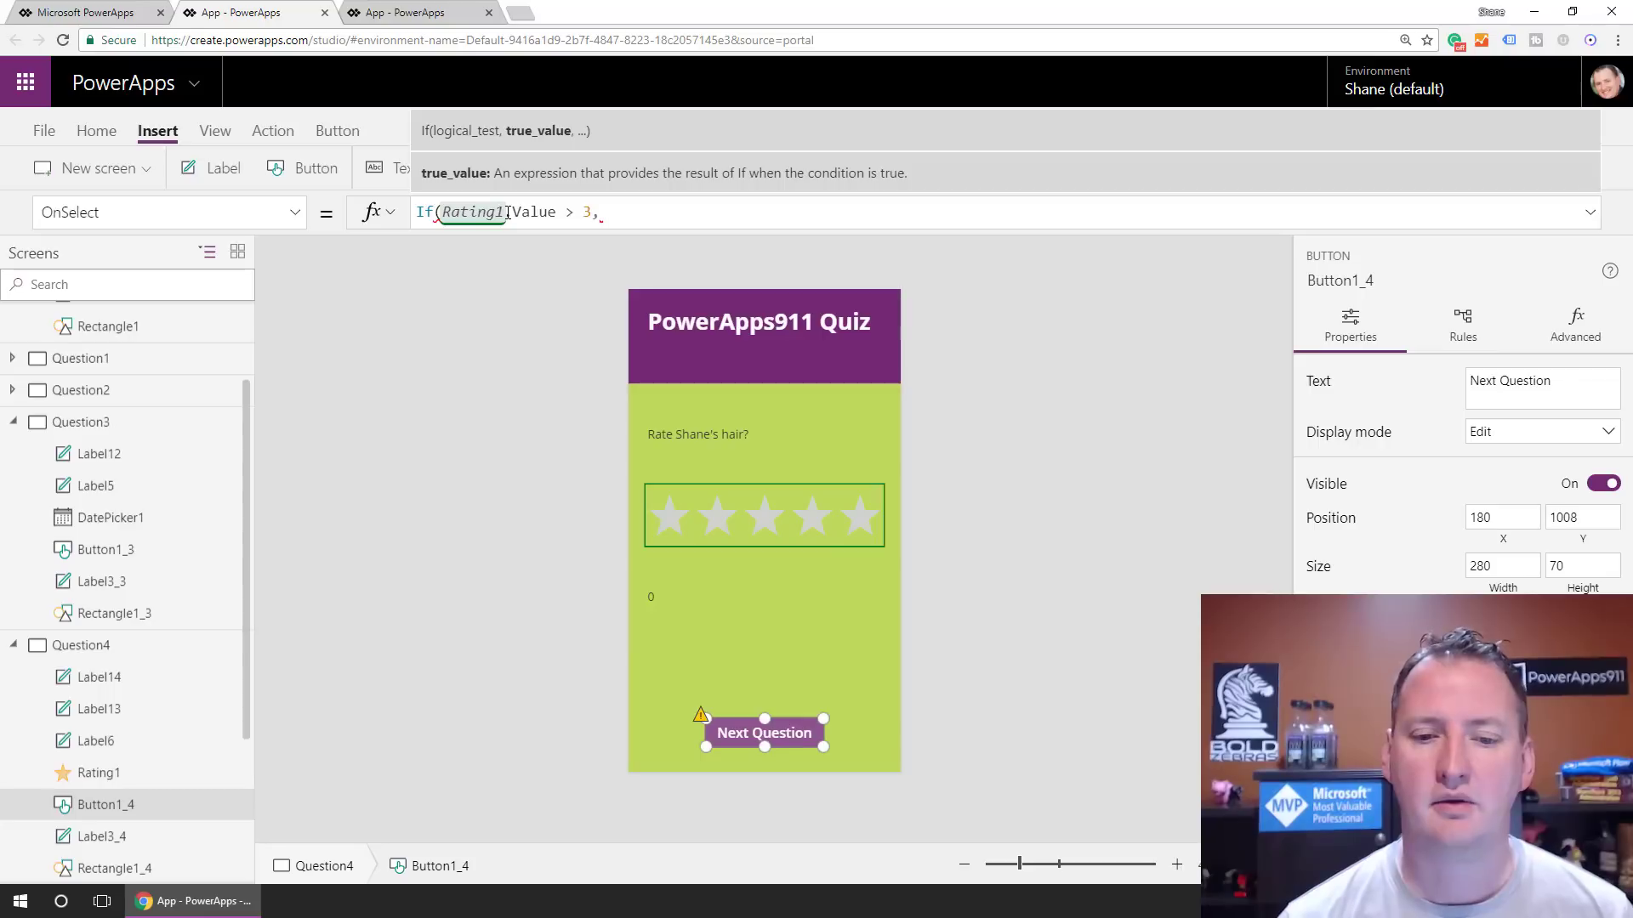
pyautogui.write('Set')
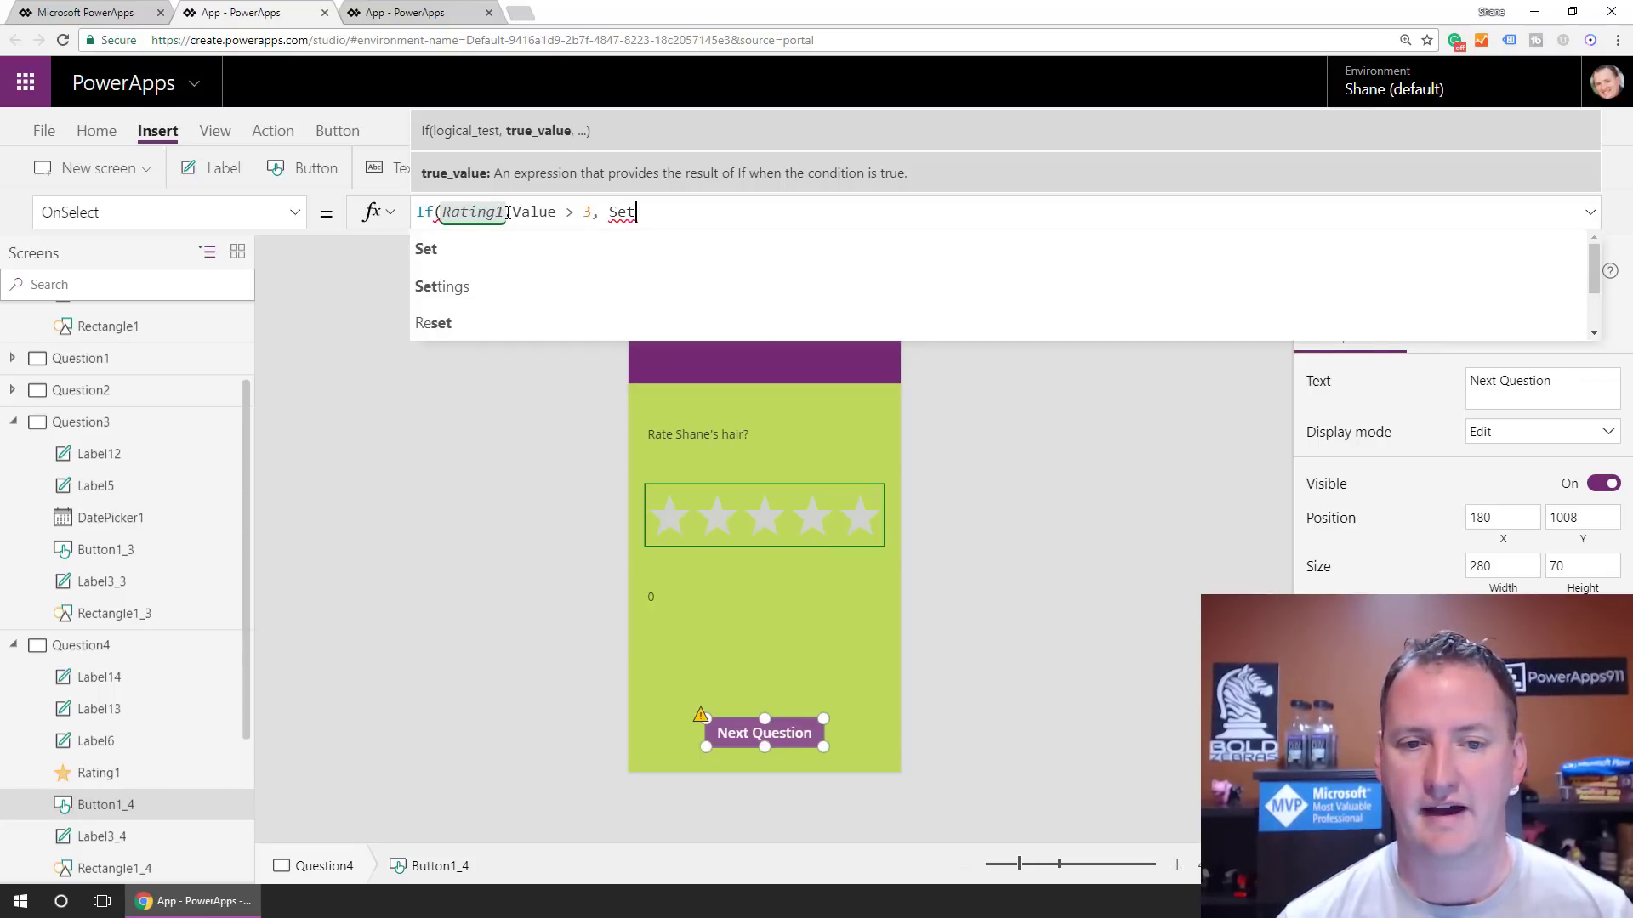
pyautogui.write('(Score, S')
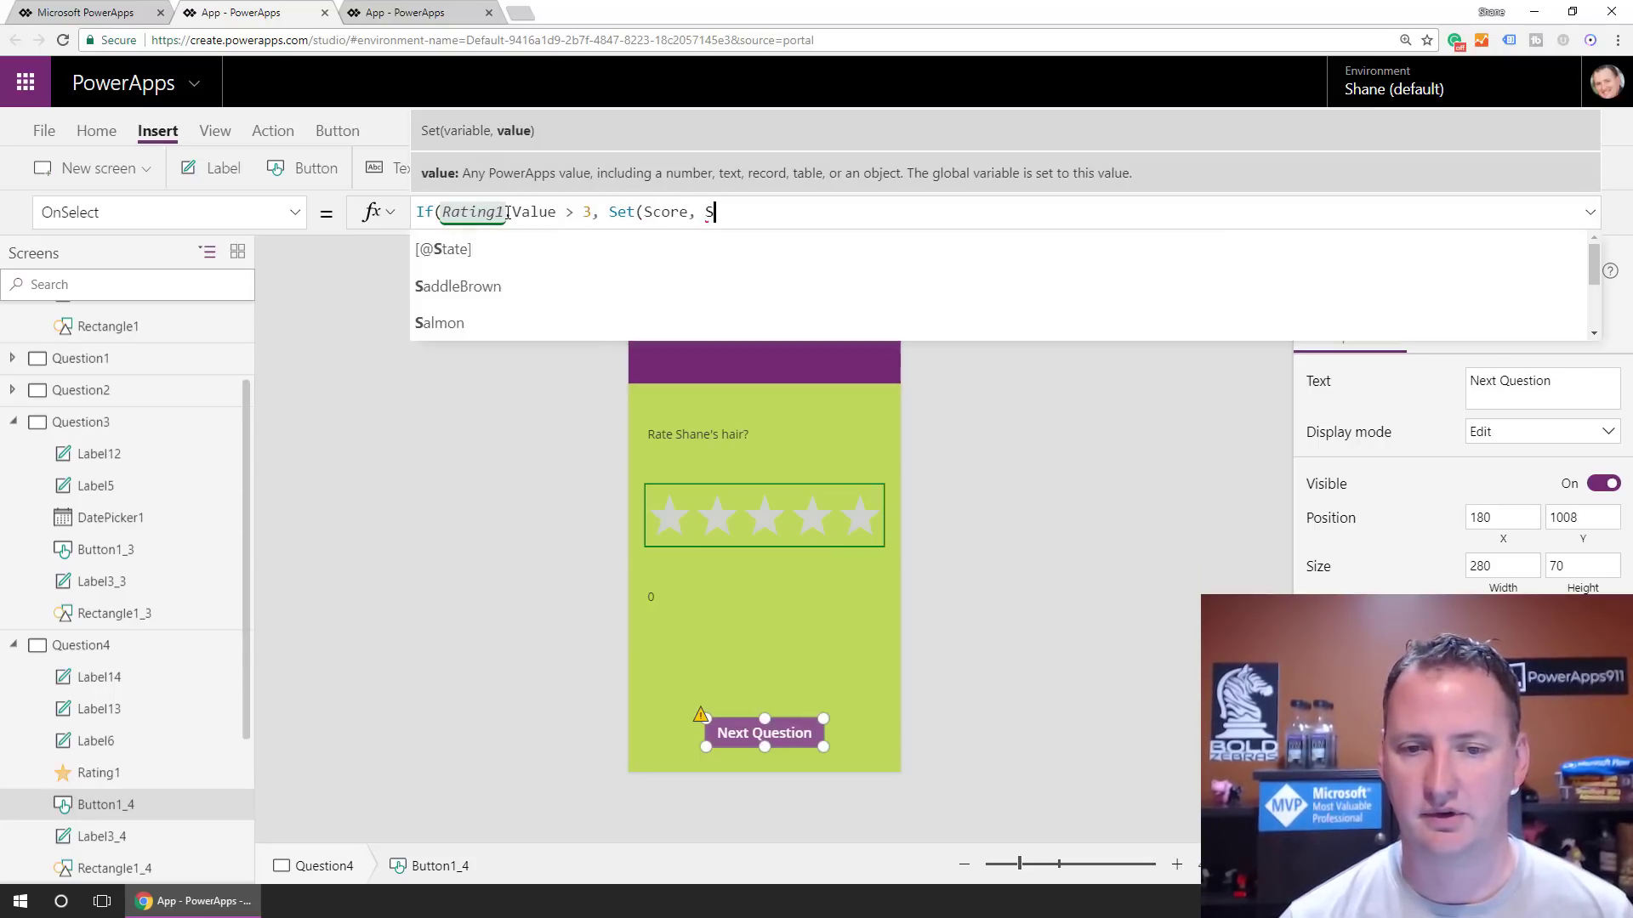
pyautogui.write('core +')
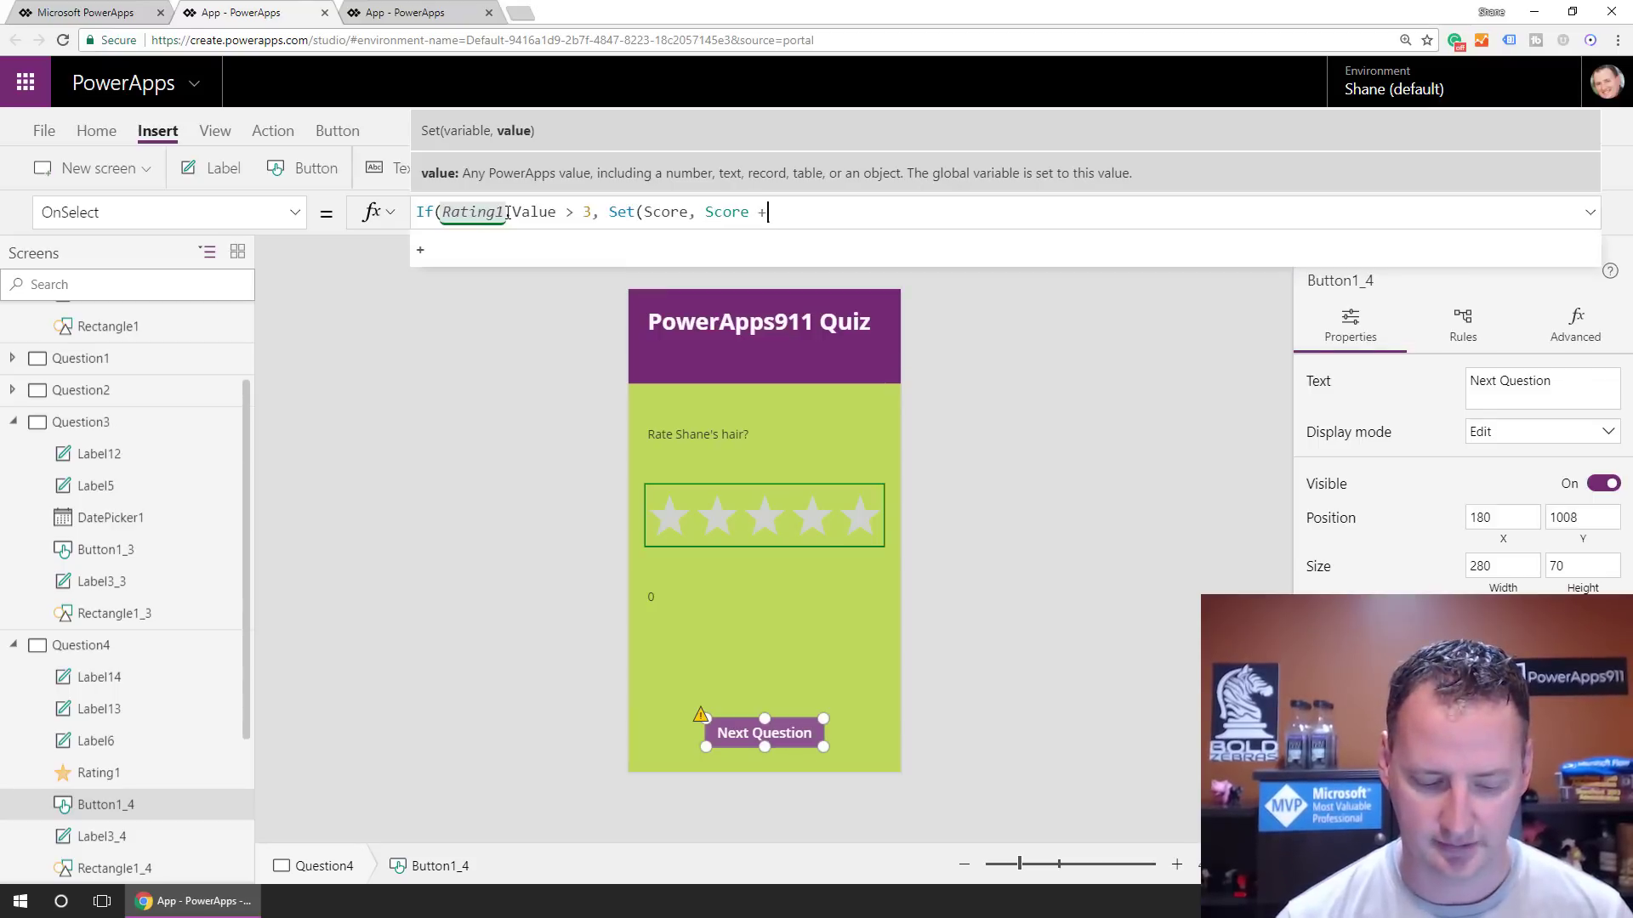
pyautogui.write(' 25));')
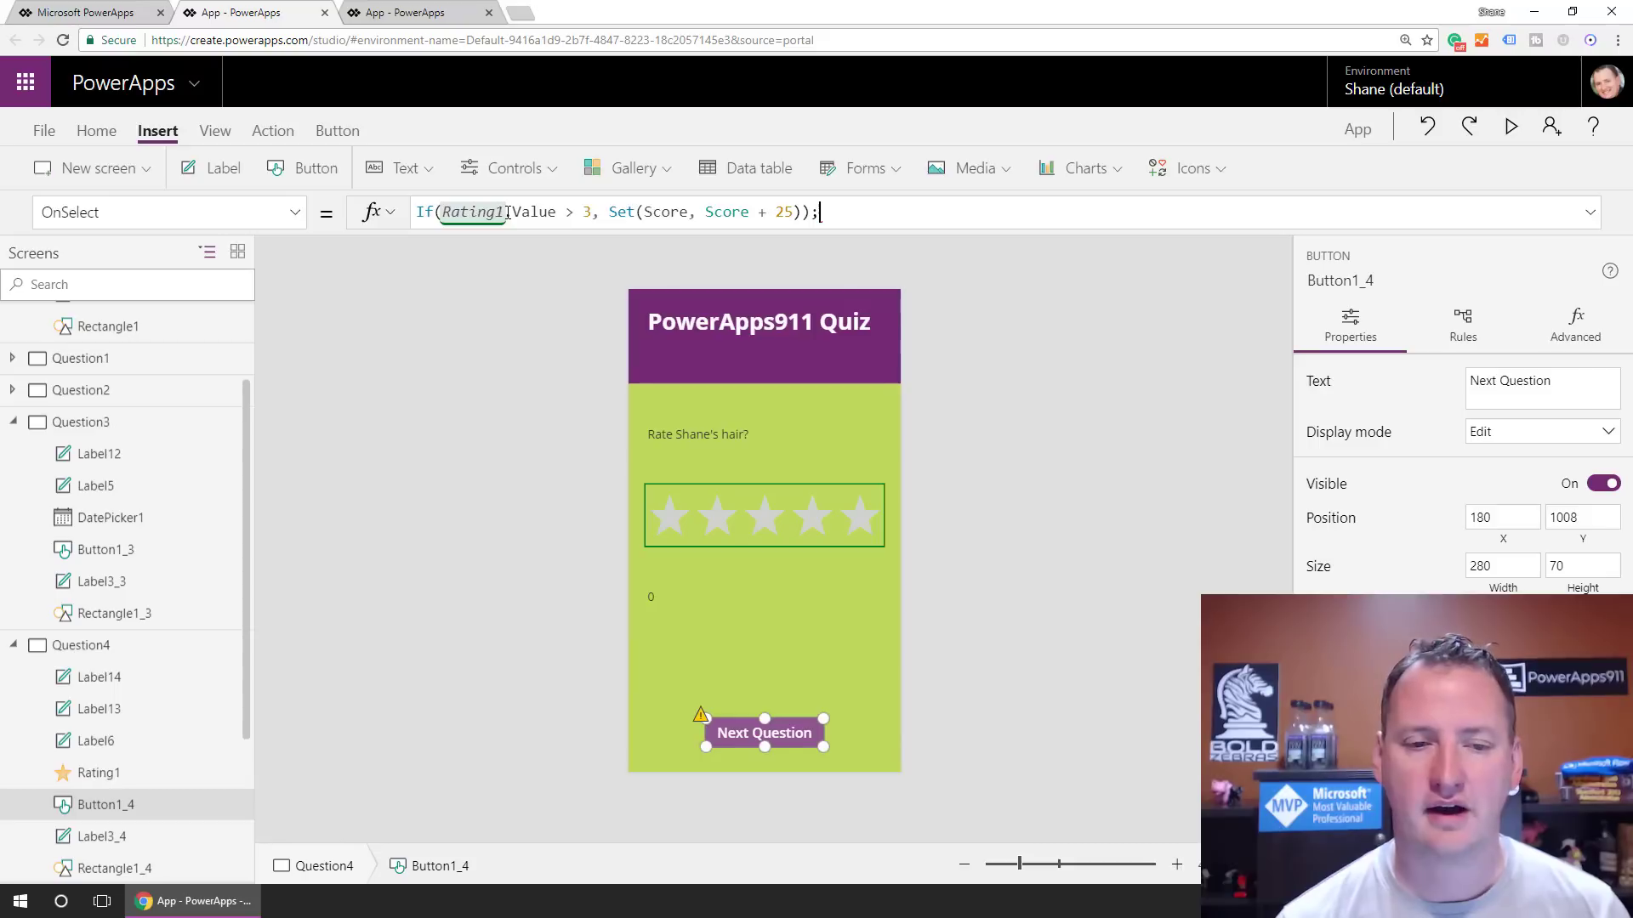
# Append a Navigate call to the Question4 button's formula, targeting Finish with ScreenTransition.Cover
pyautogui.write('Navigate(')
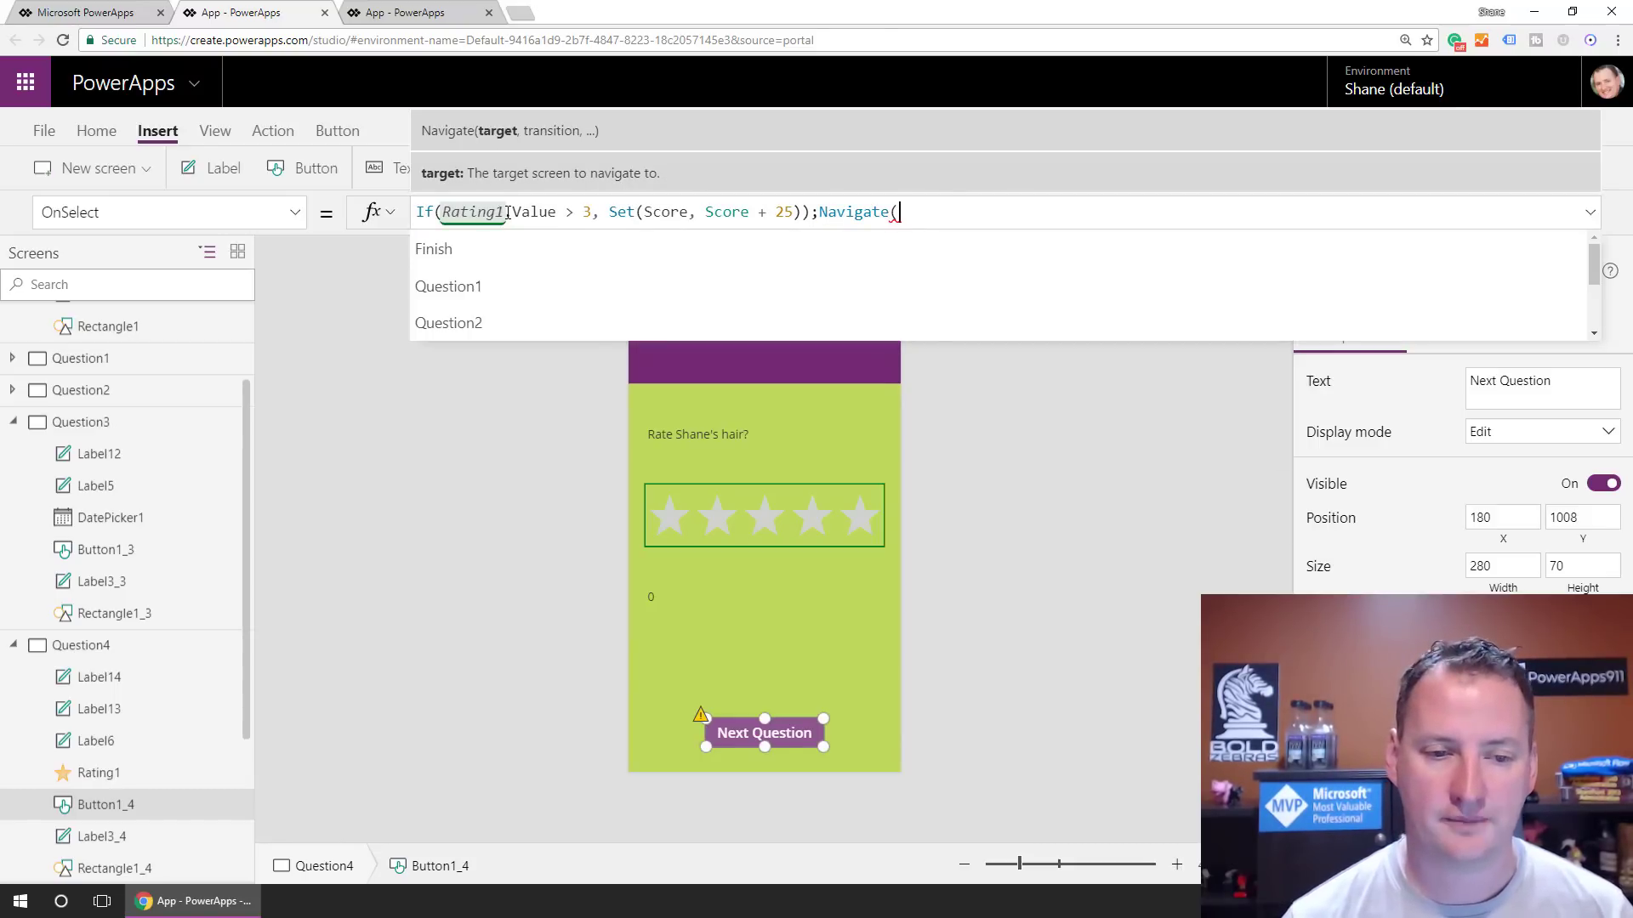
pyautogui.write('Finish,')
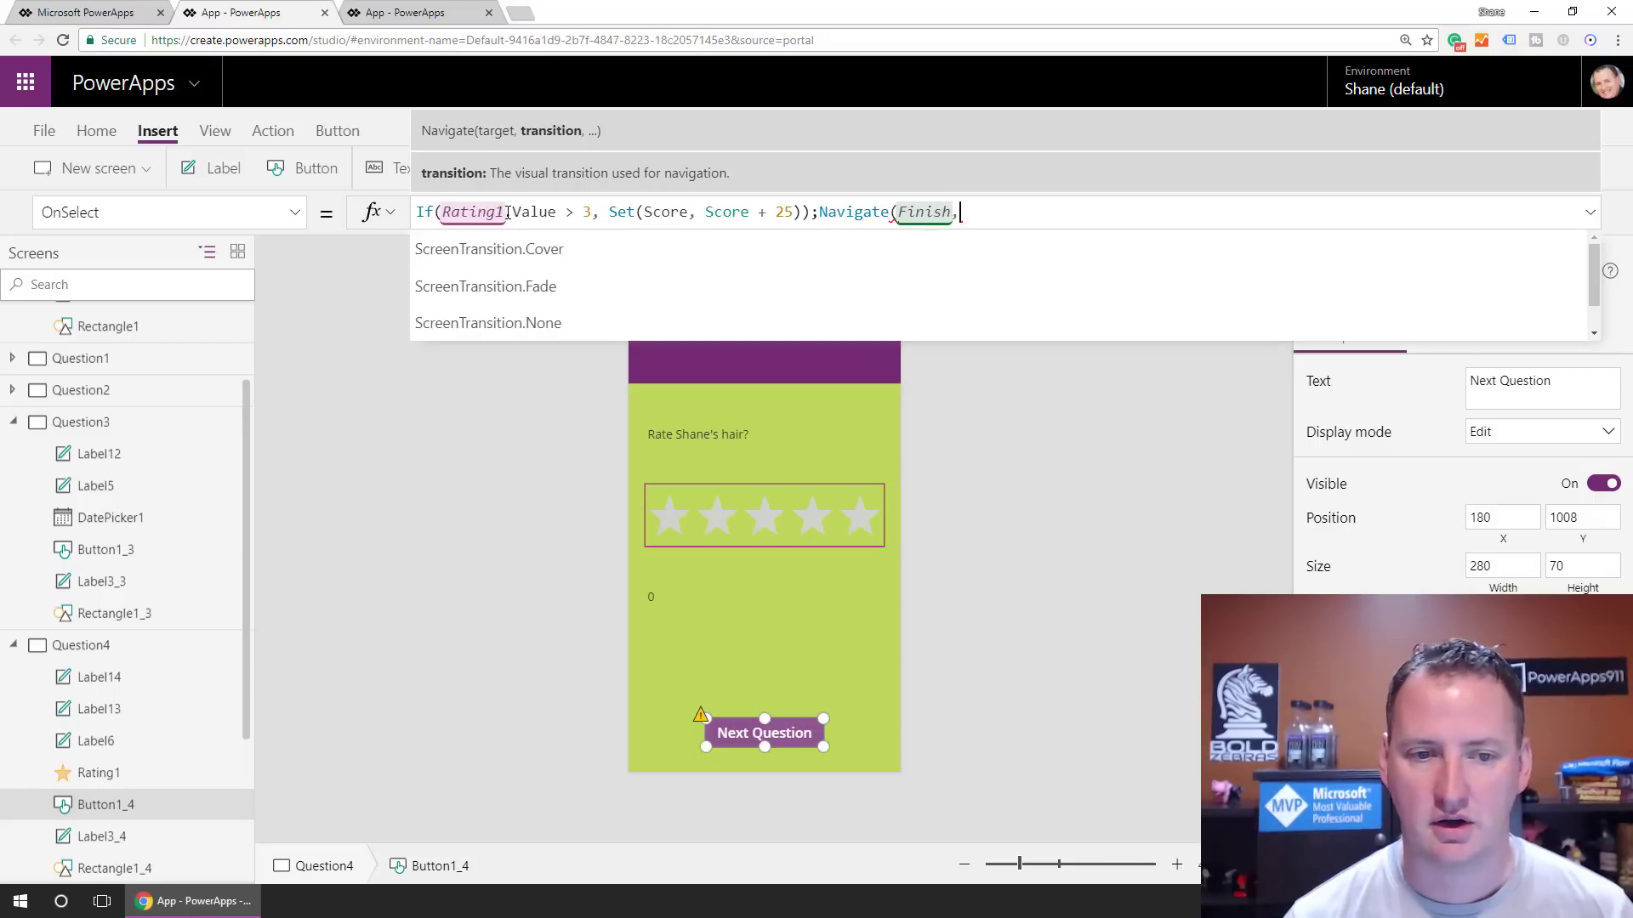
pyautogui.press('Tab')
pyautogui.write(')')
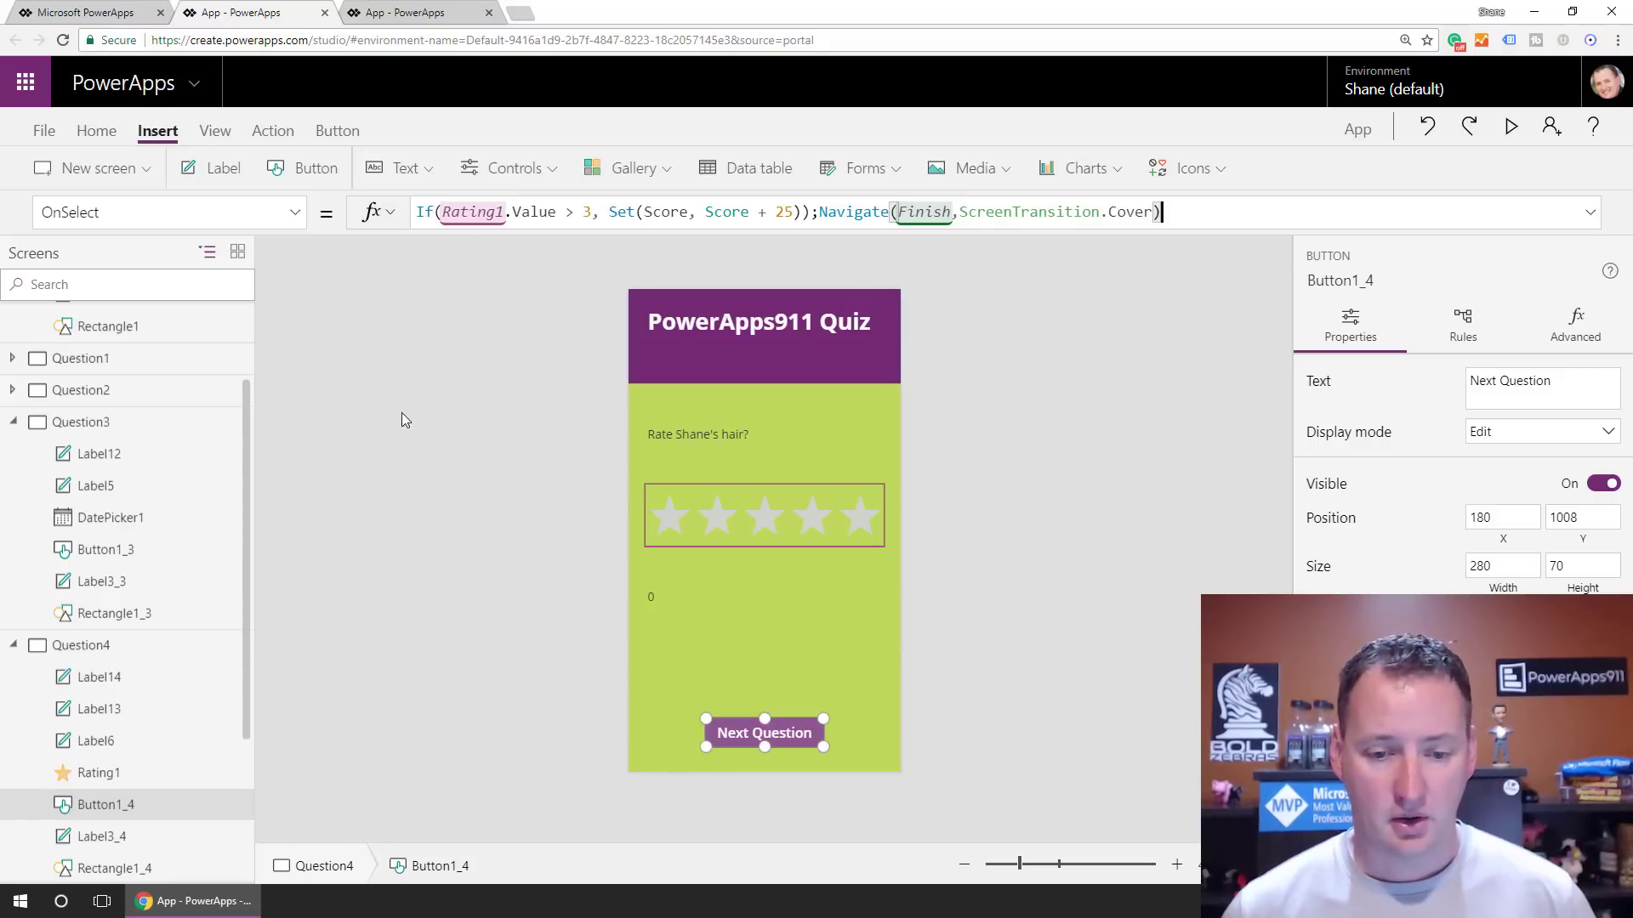
# Add a label below the selected-date label on Question3 and set its text formula to "Score: " & Score
pyautogui.click(672, 597)
pyautogui.click(664, 636)
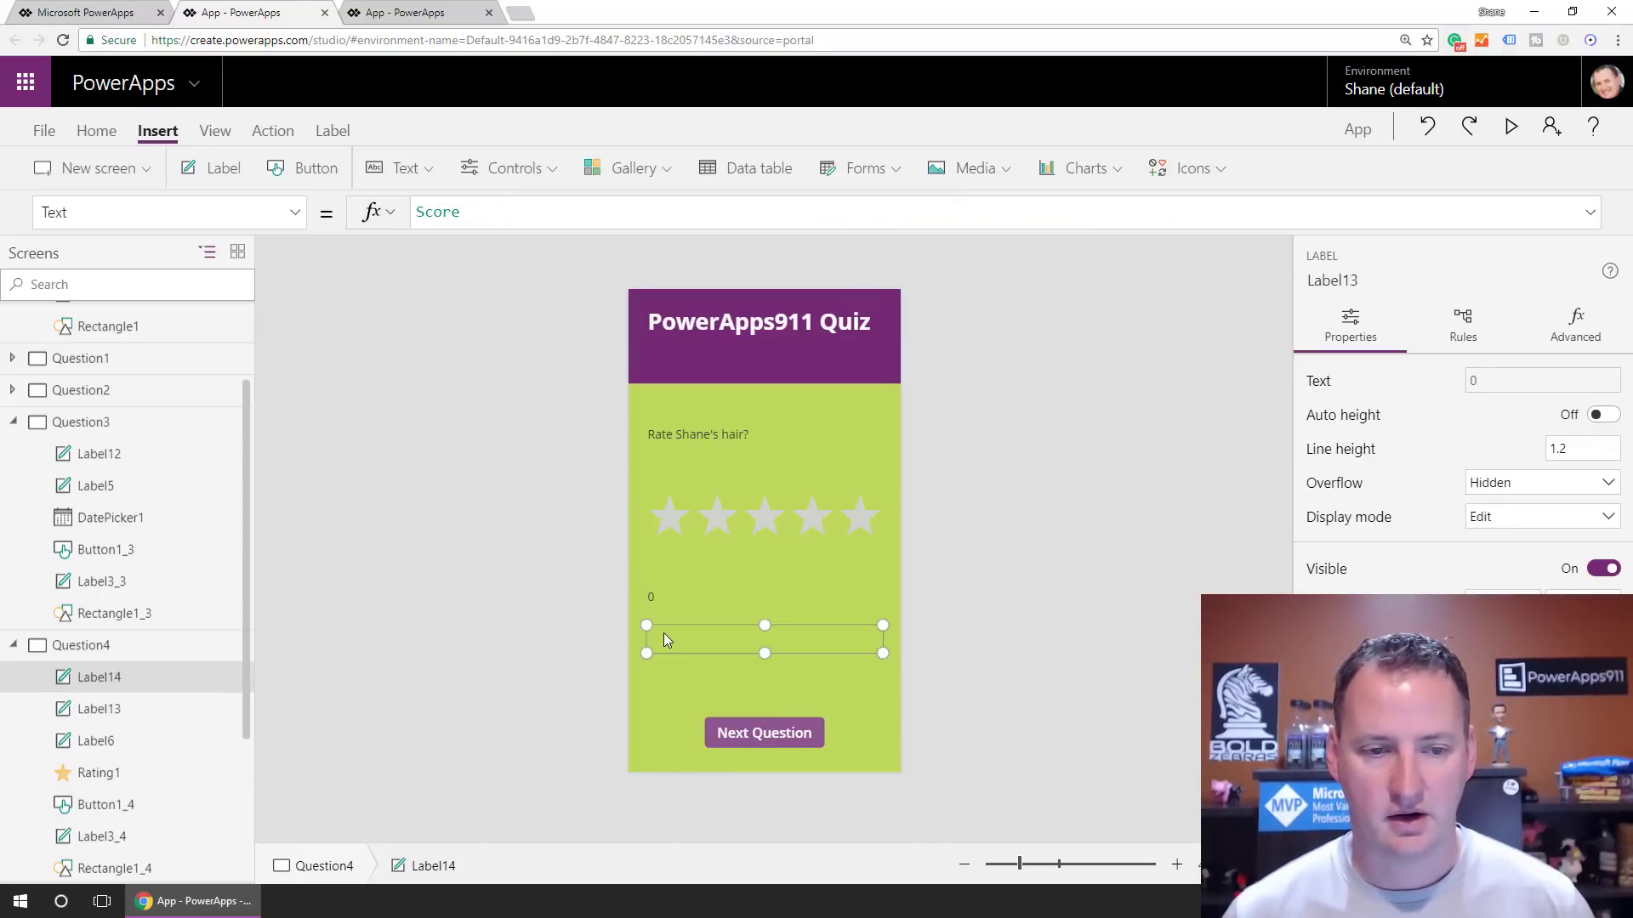
pyautogui.click(81, 421)
pyautogui.click(702, 605)
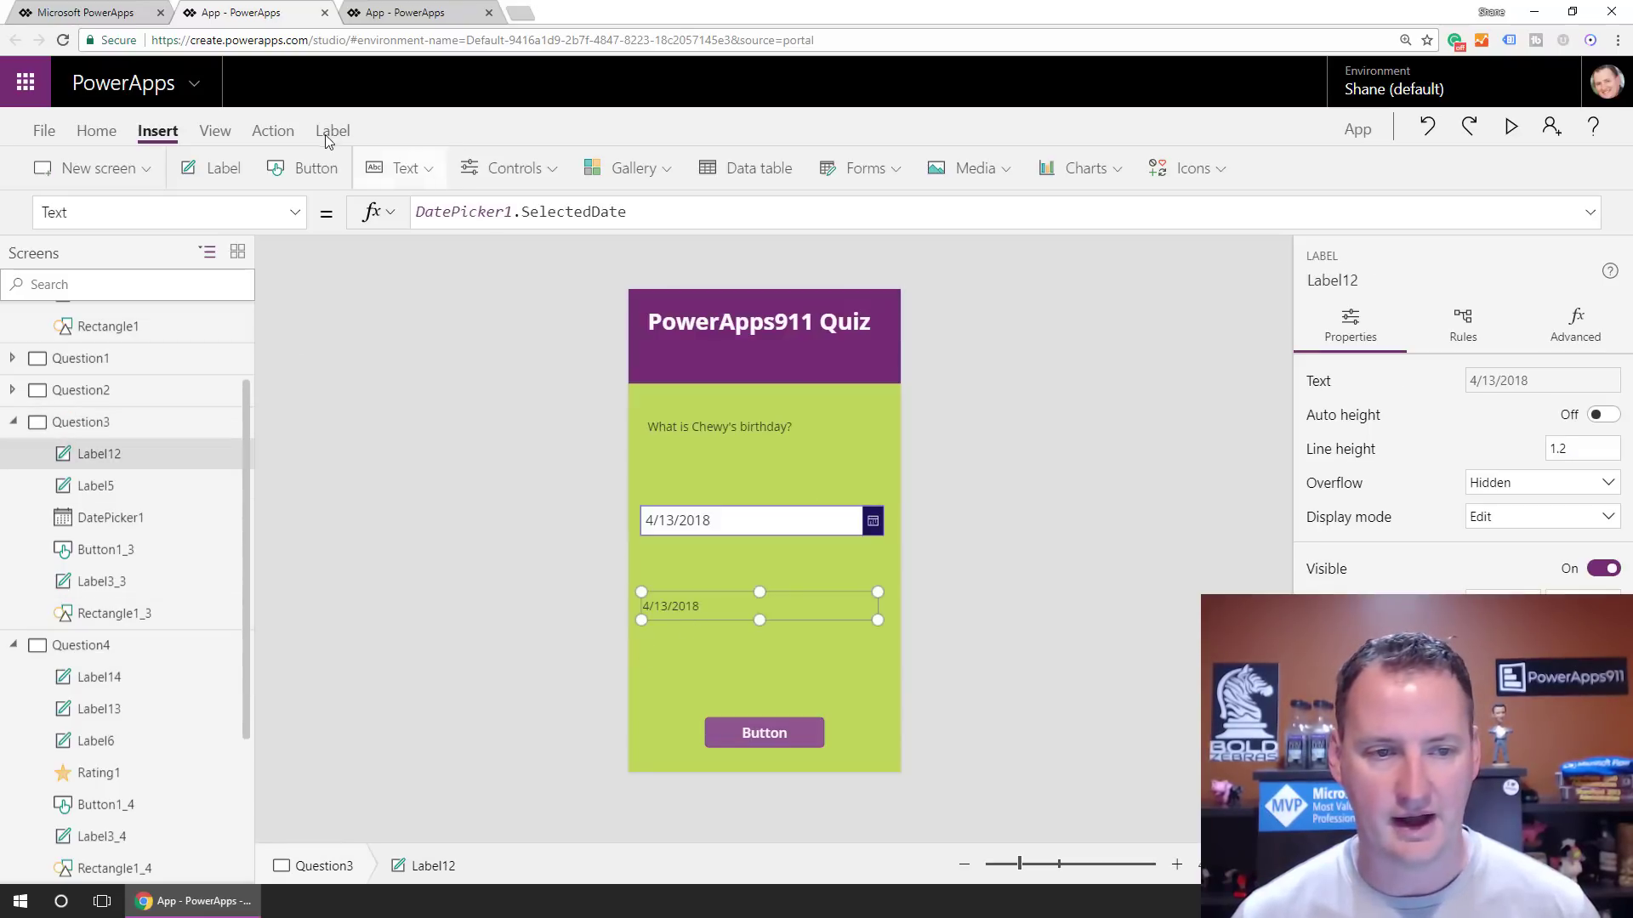
pyautogui.click(213, 167)
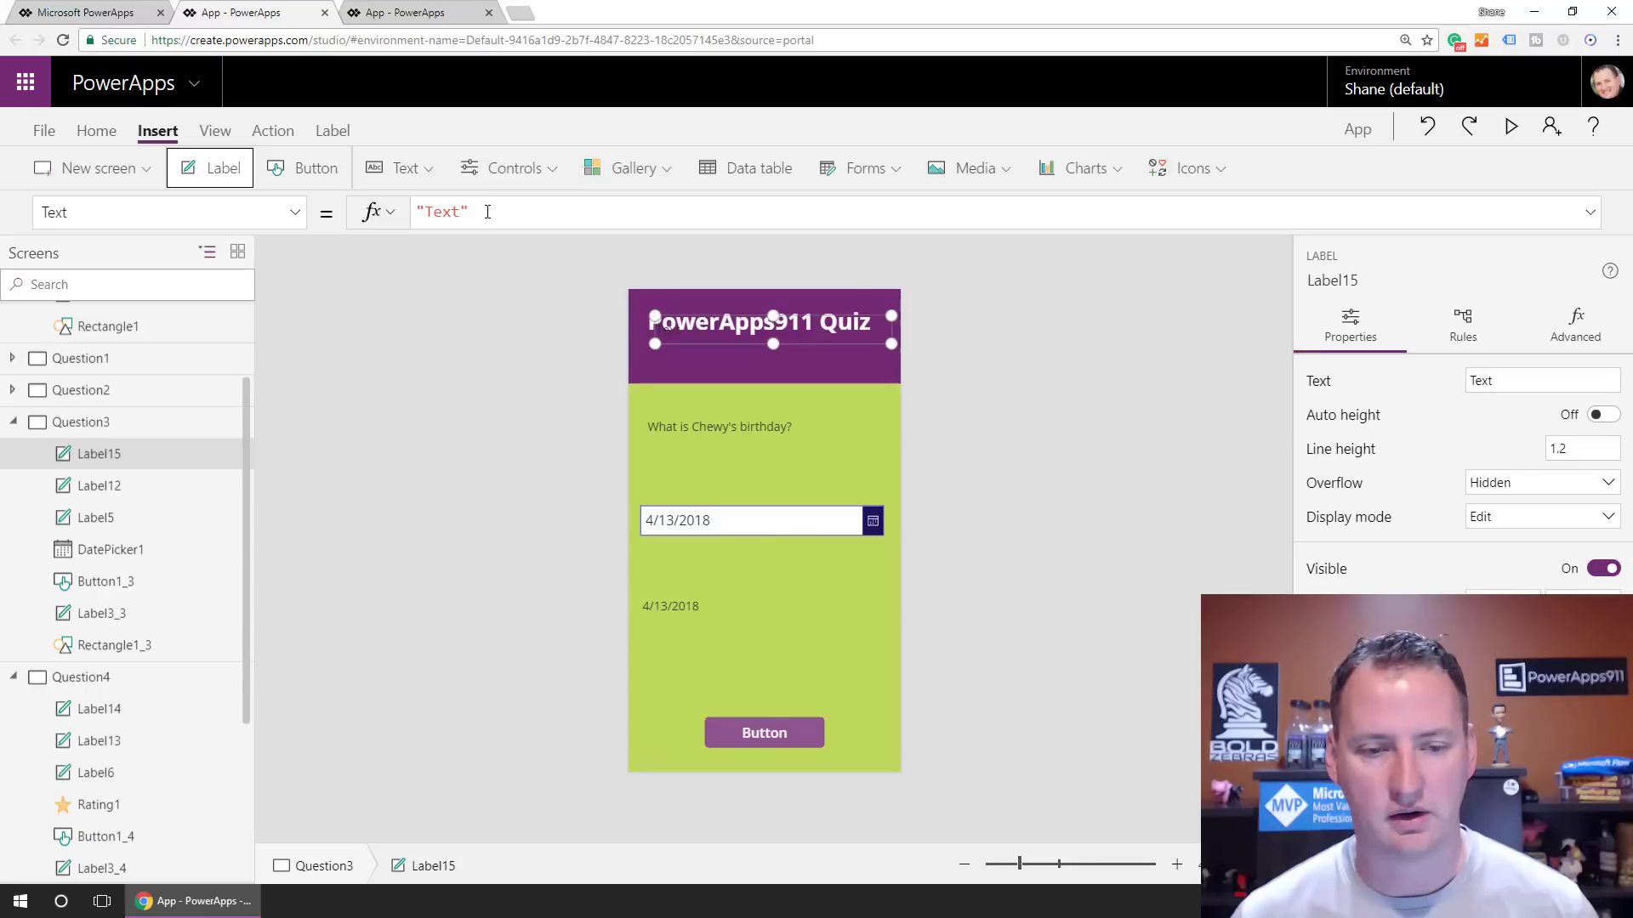
pyautogui.moveTo(713, 314); pyautogui.dragTo(699, 621)
pyautogui.doubleClick(443, 212)
pyautogui.write('Score: "')
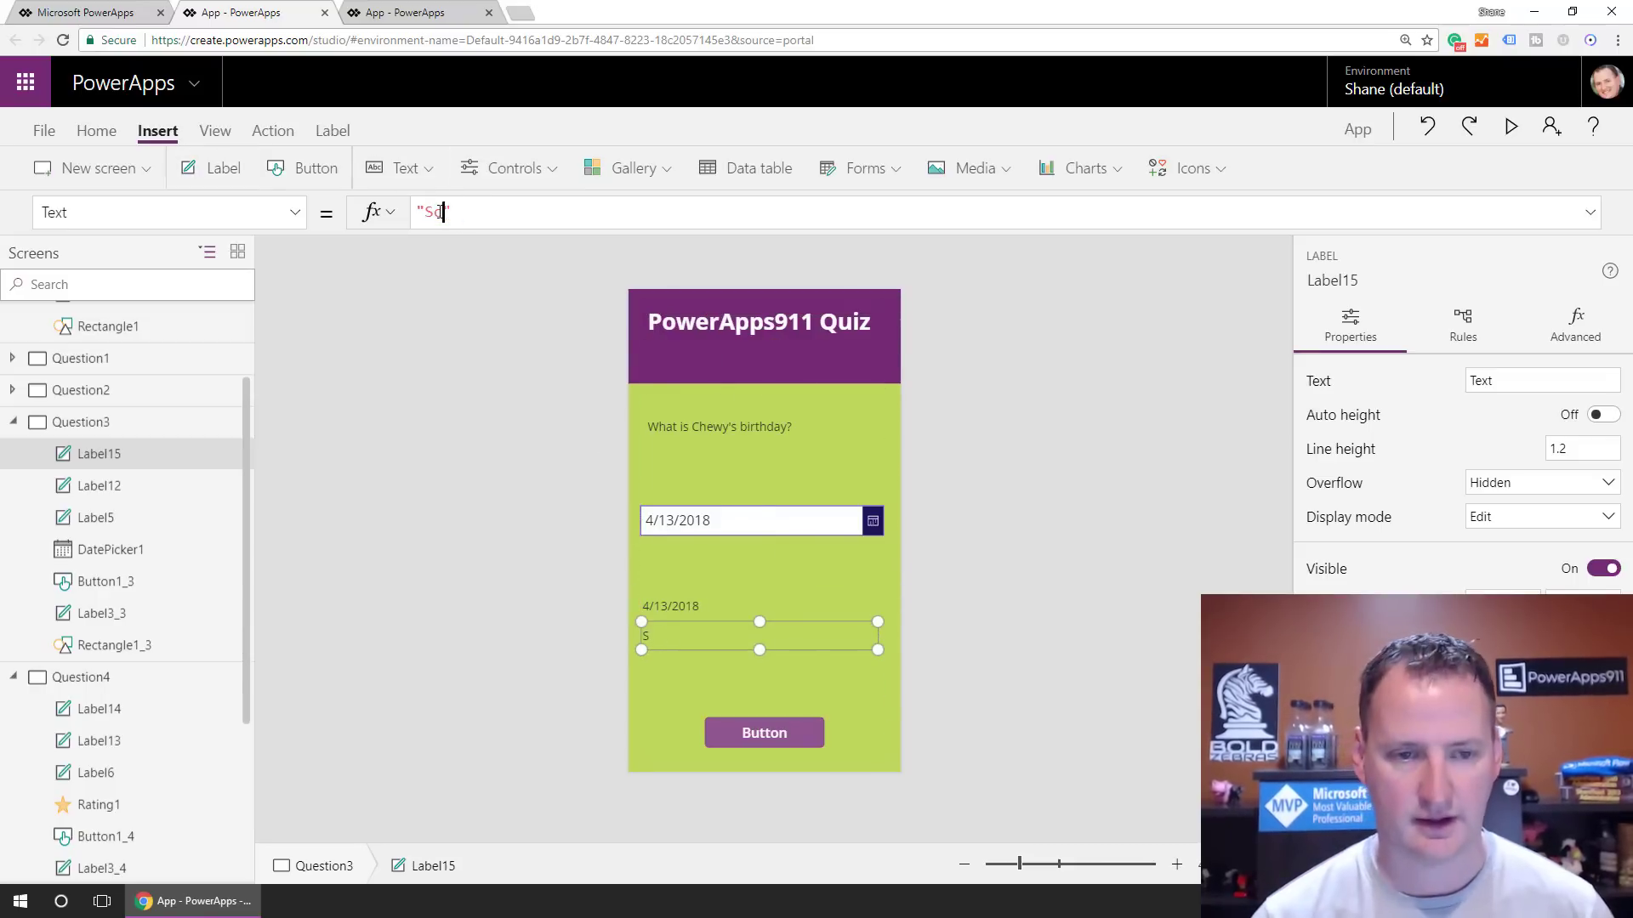
pyautogui.write(' & sco')
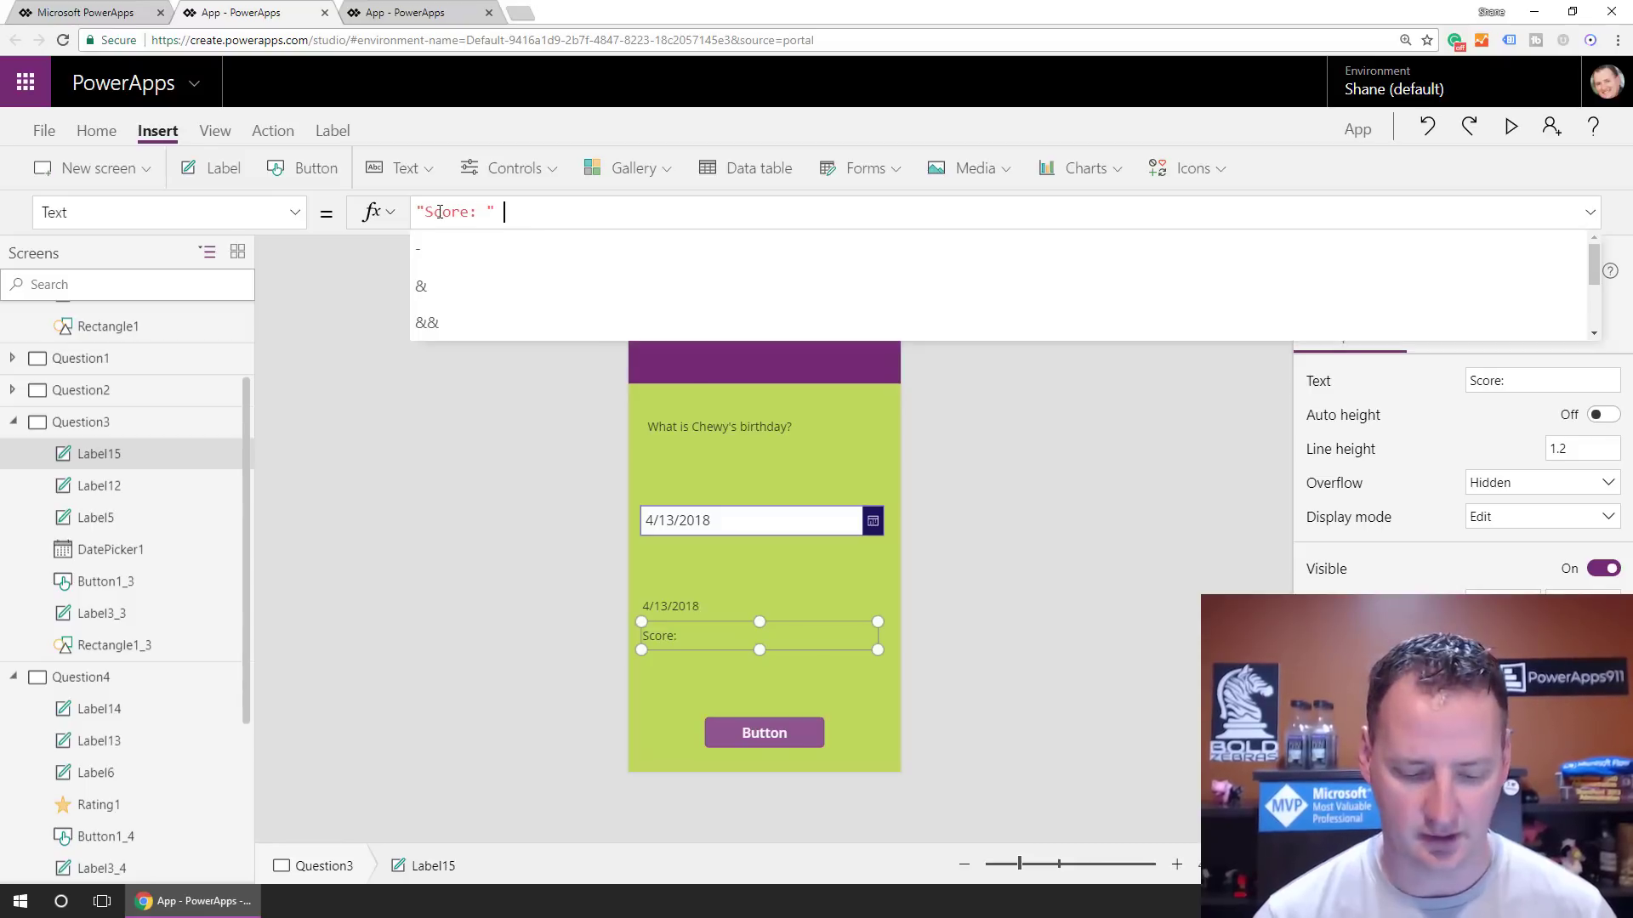
pyautogui.click(609, 248)
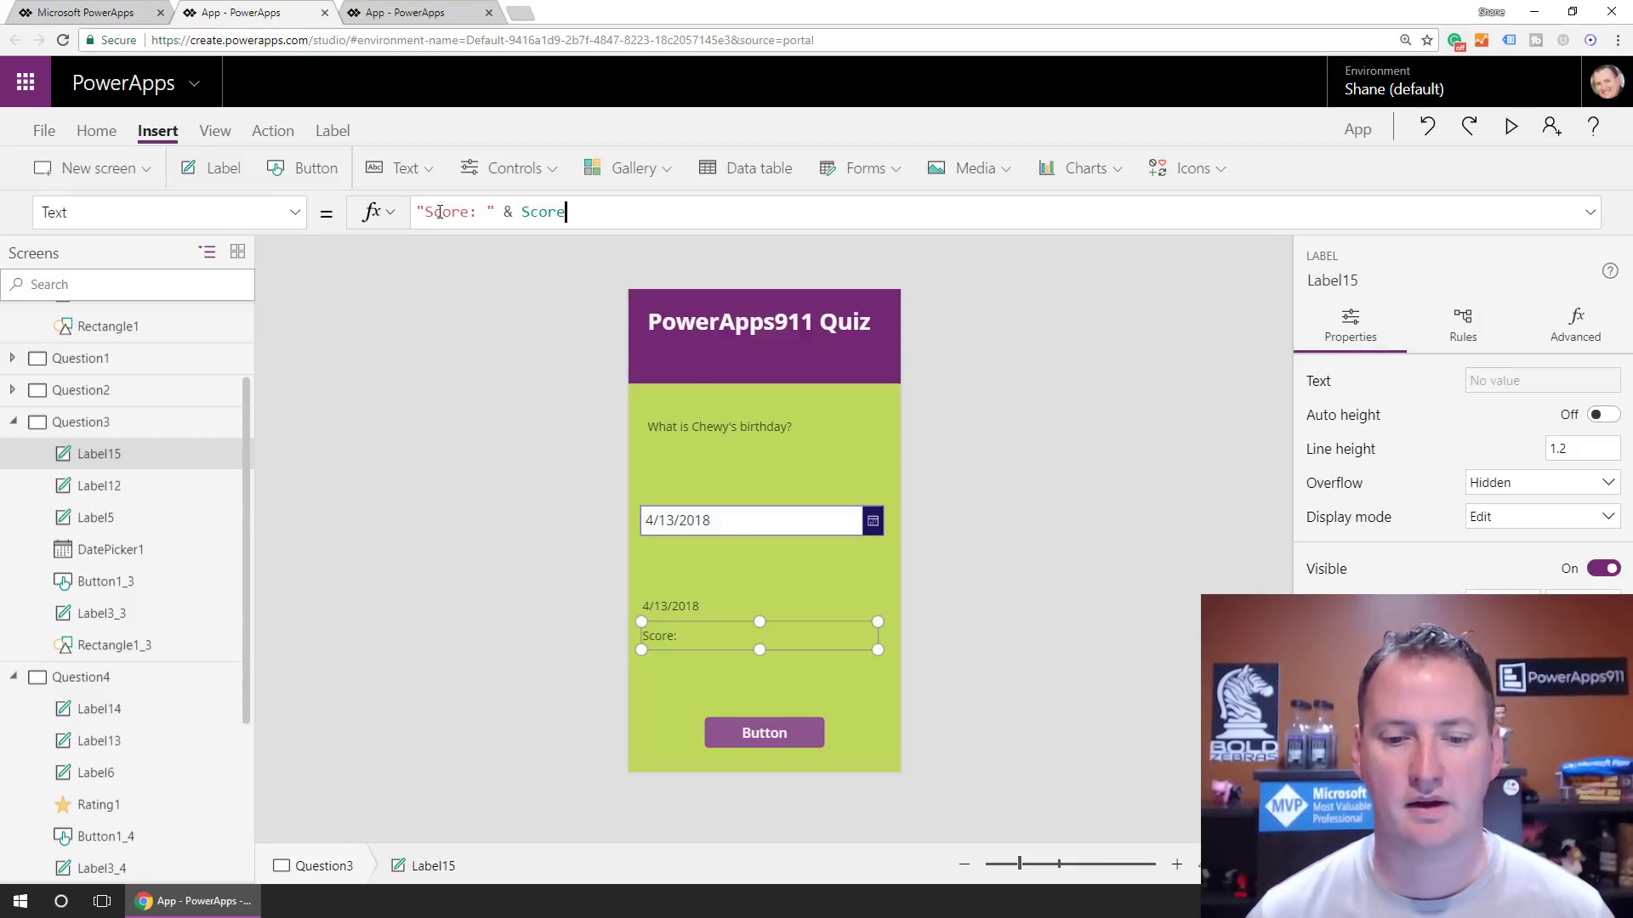
pyautogui.click(781, 689)
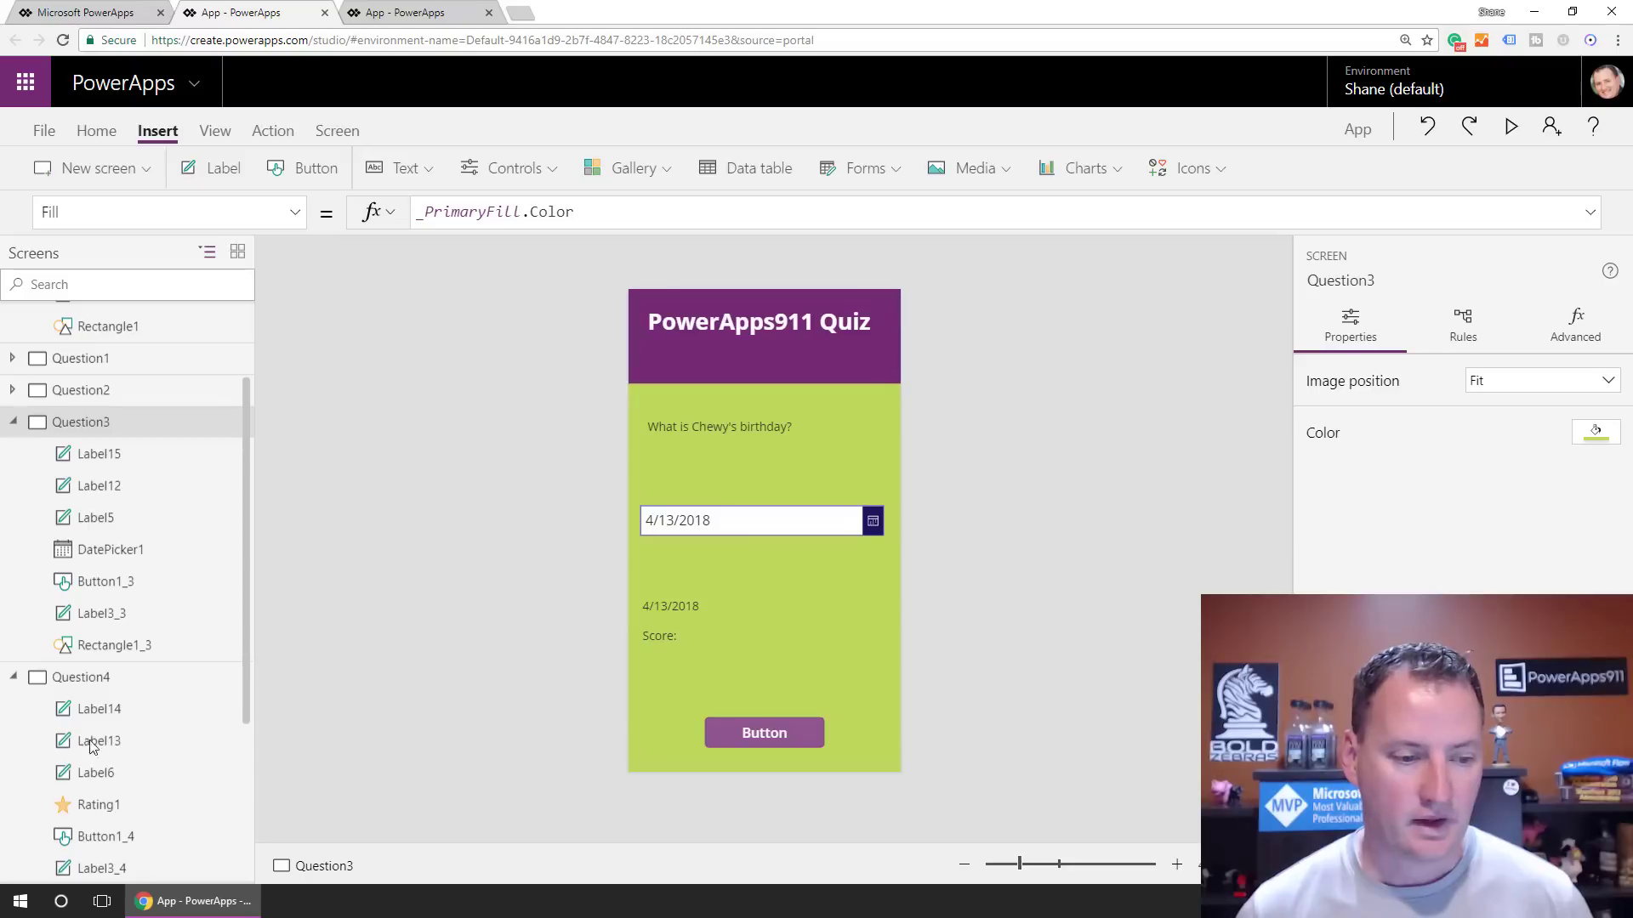
# Add a label in the upper body of the Finish screen and set its text formula to Score
pyautogui.scroll(-3, 67, 687)
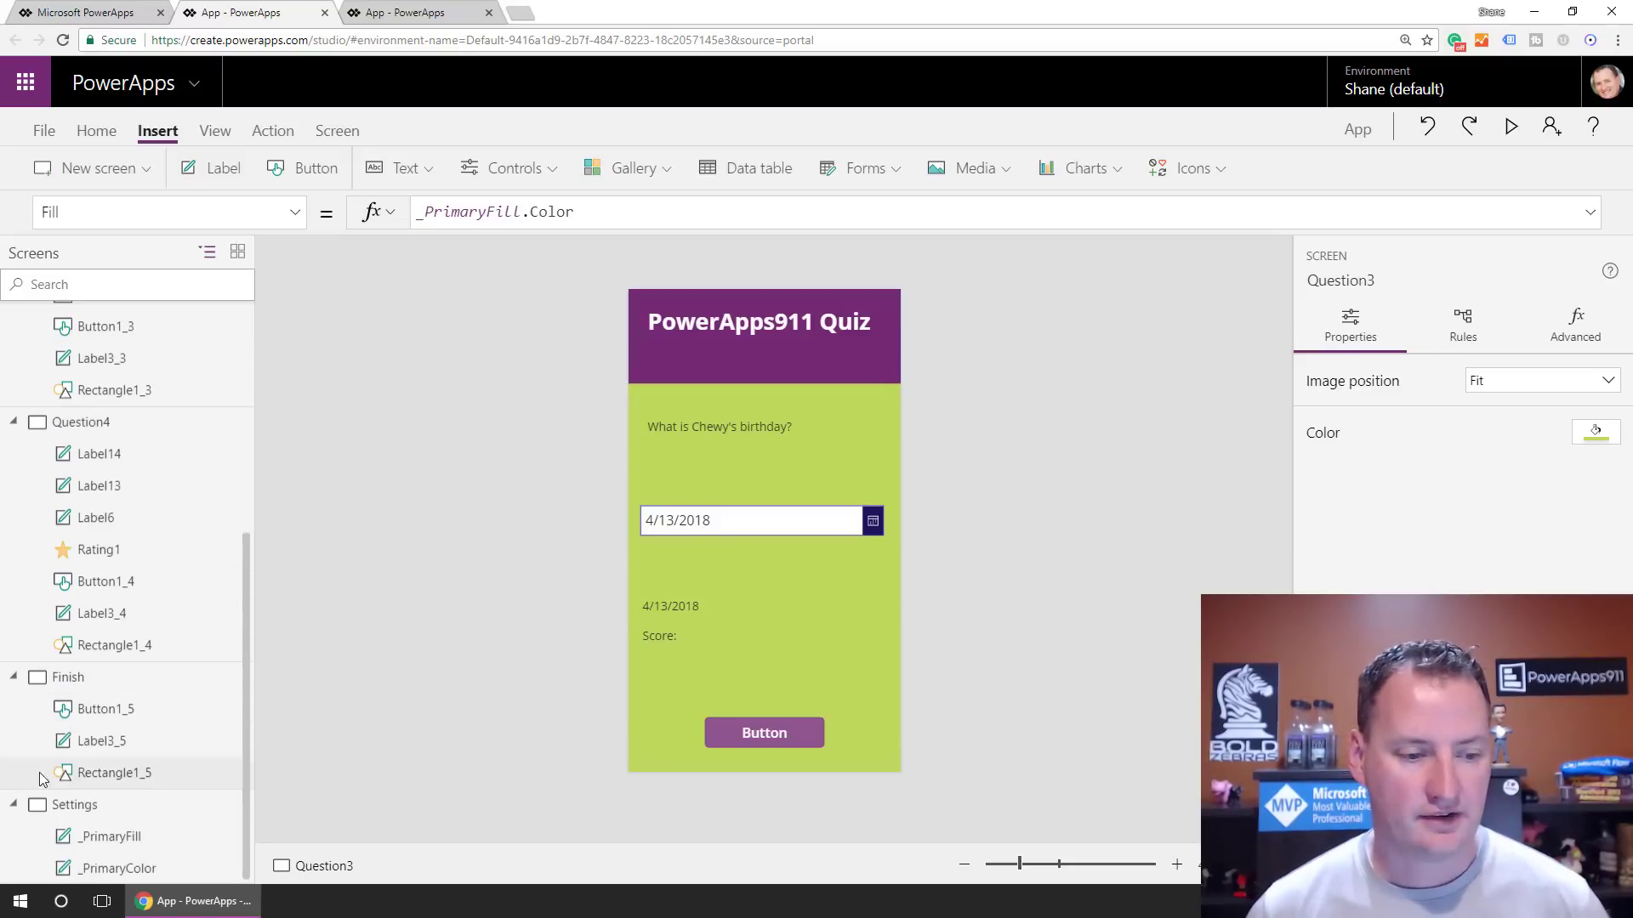
pyautogui.click(68, 677)
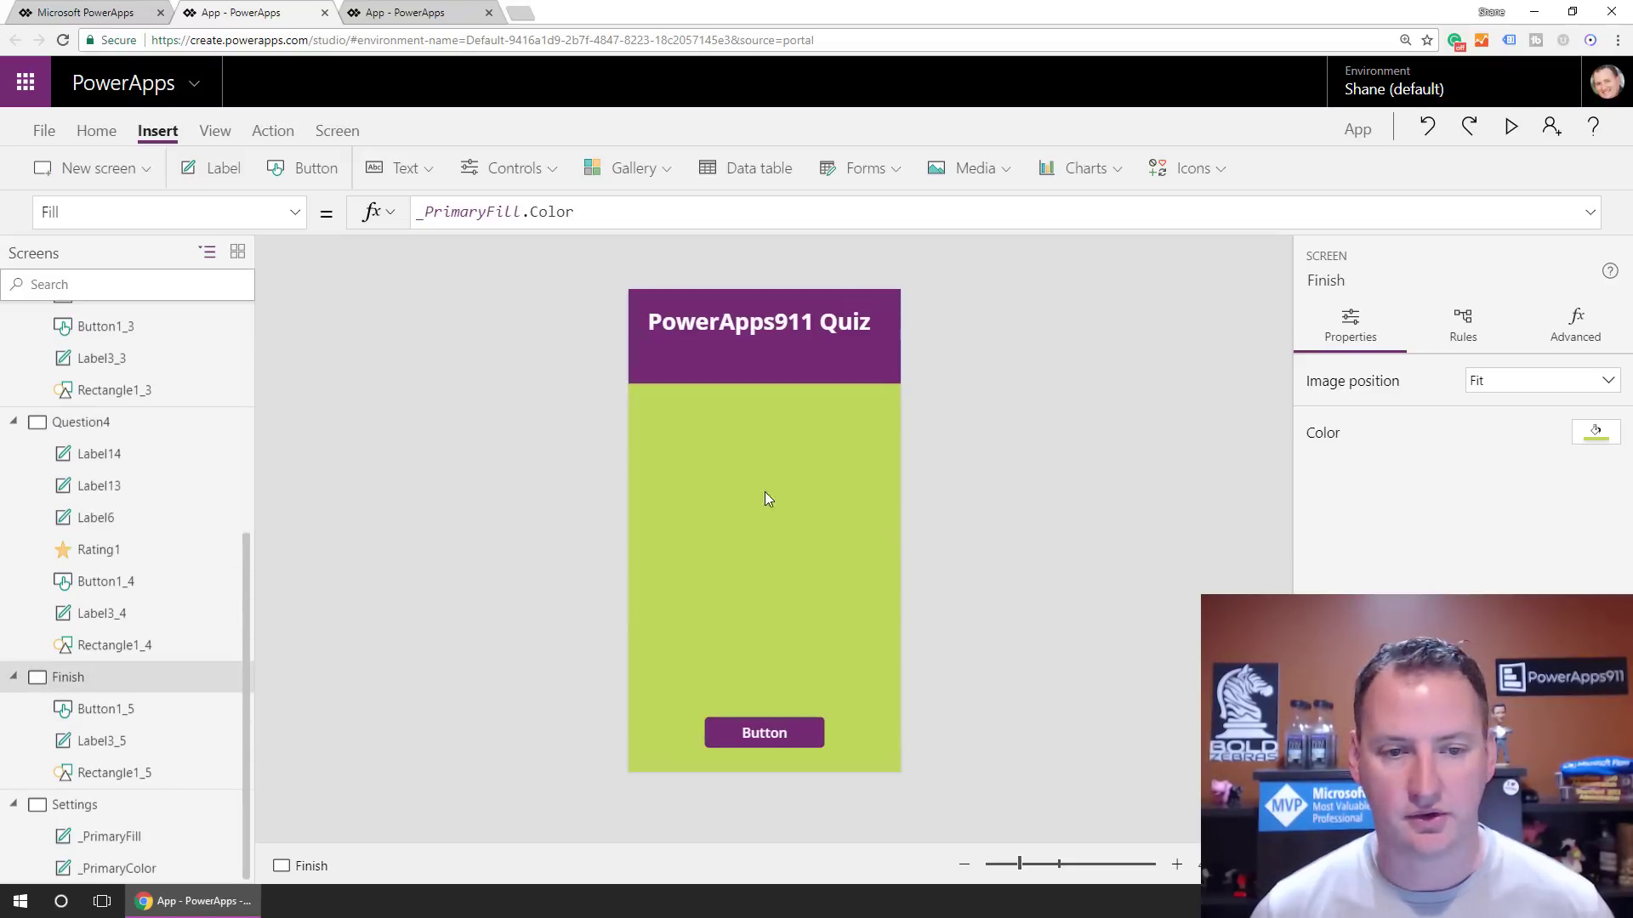
pyautogui.click(223, 168)
pyautogui.moveTo(766, 336); pyautogui.dragTo(744, 463)
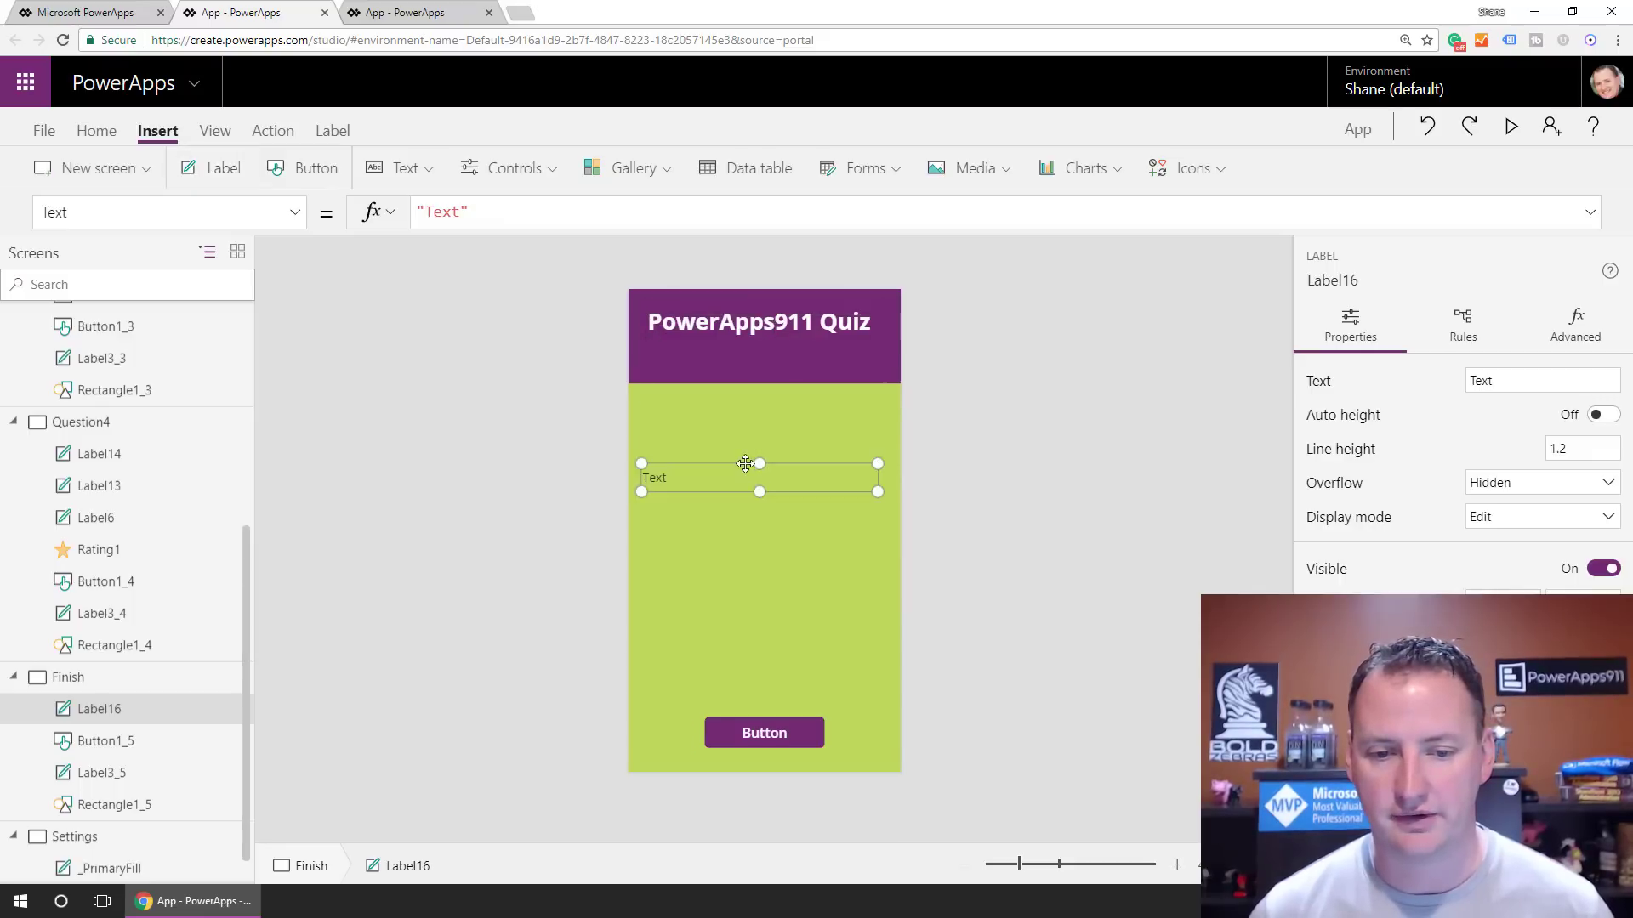
pyautogui.doubleClick(730, 479)
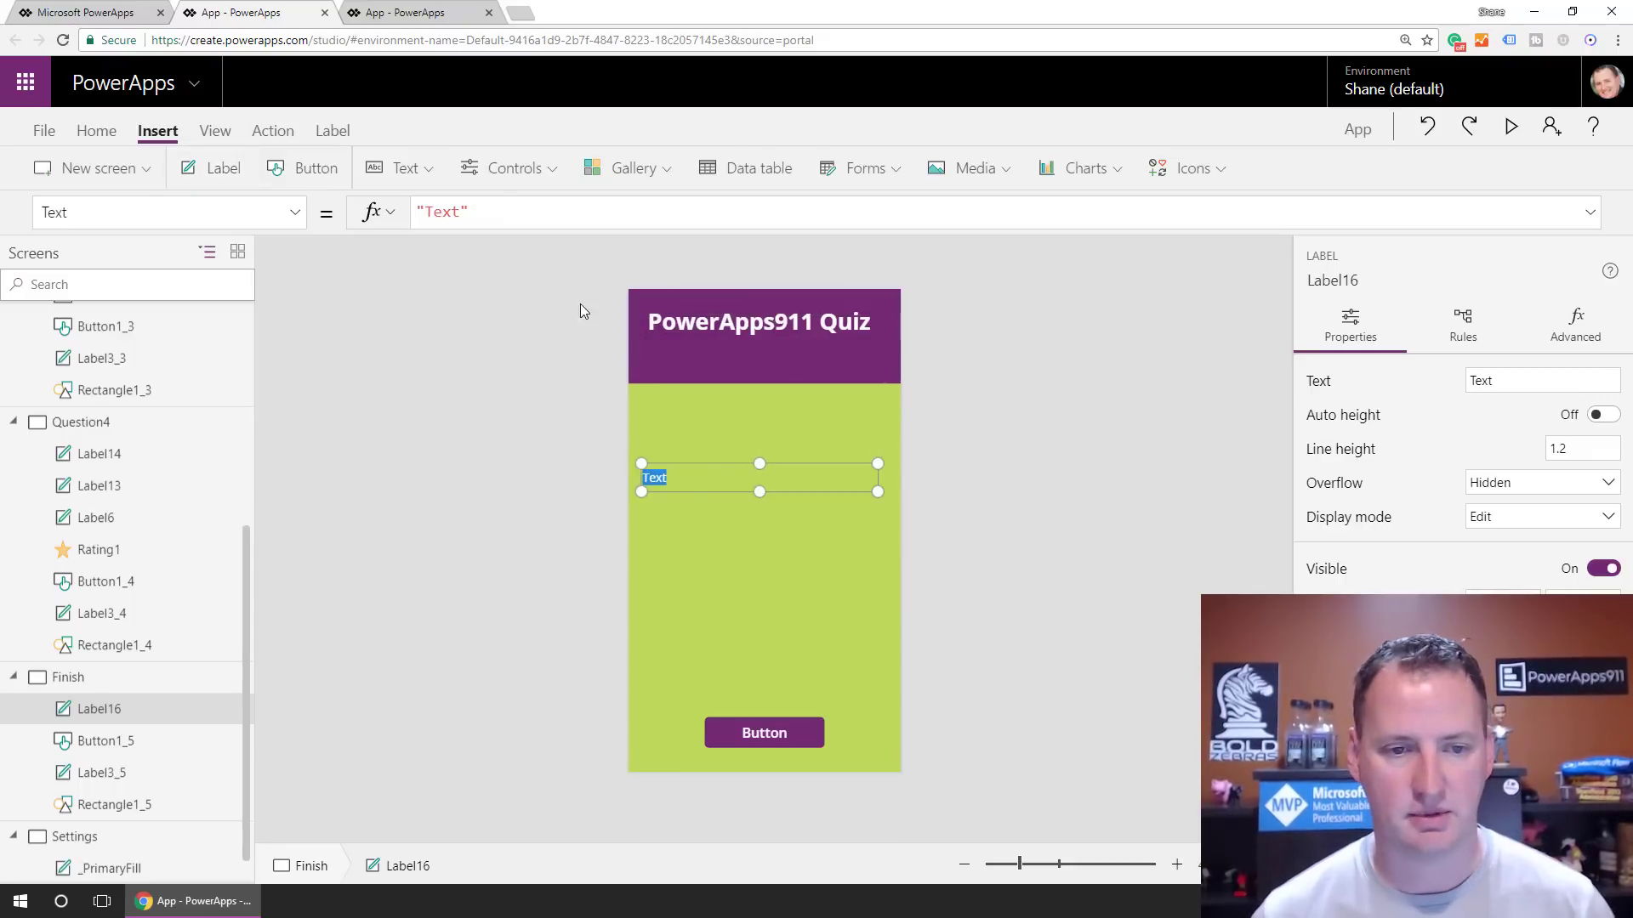
pyautogui.tripleClick(495, 213)
pyautogui.write('Score')
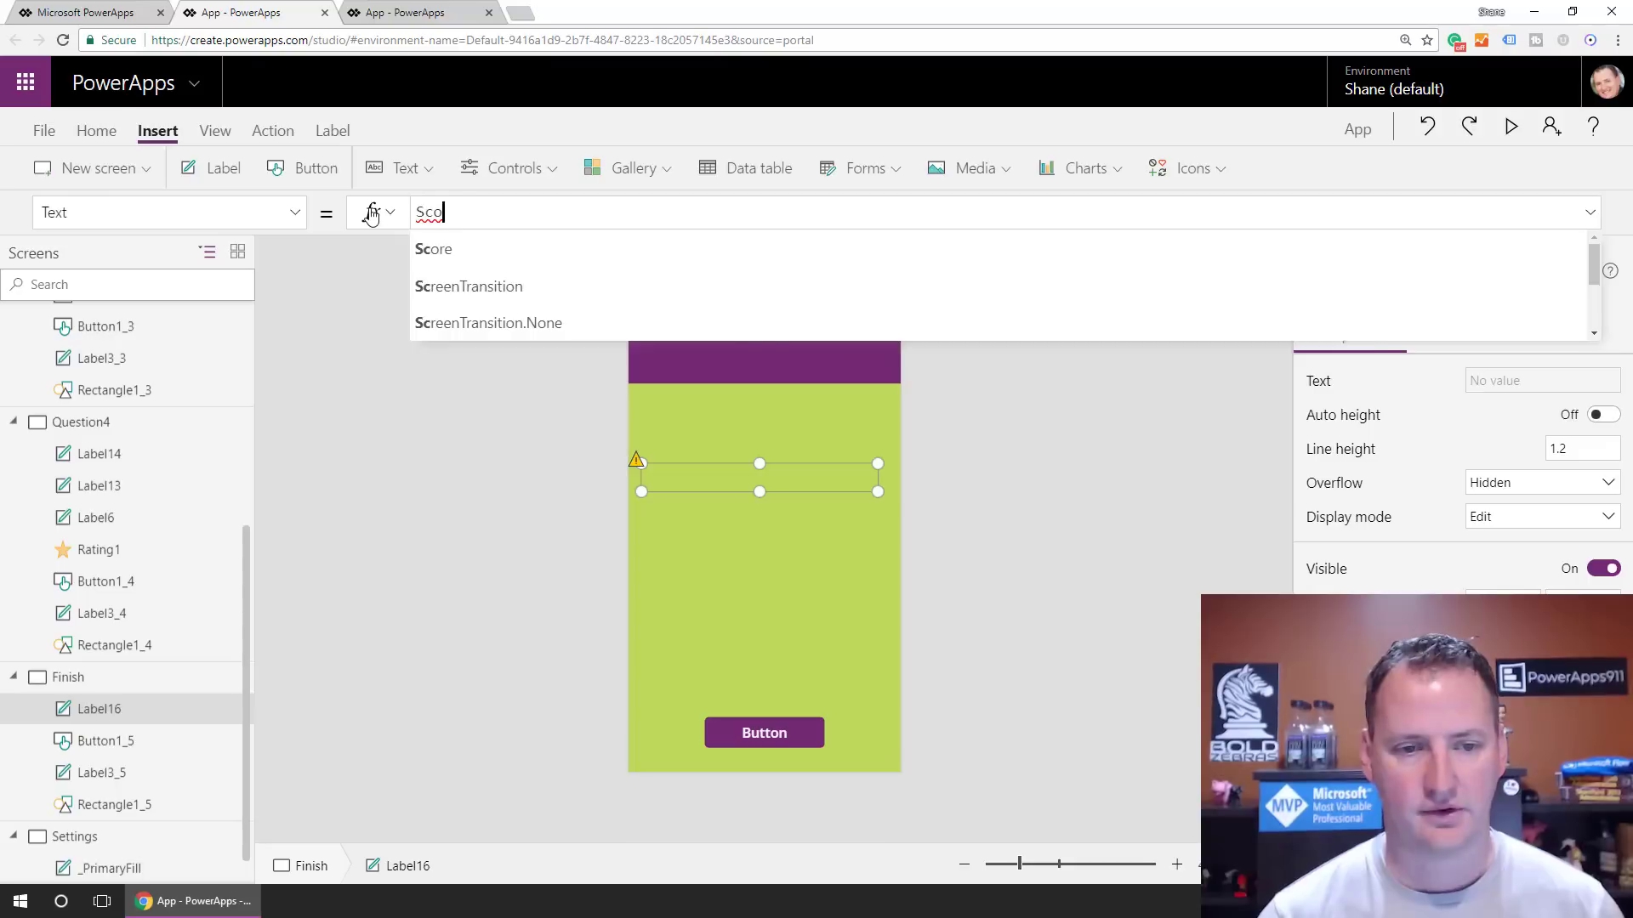
pyautogui.click(781, 595)
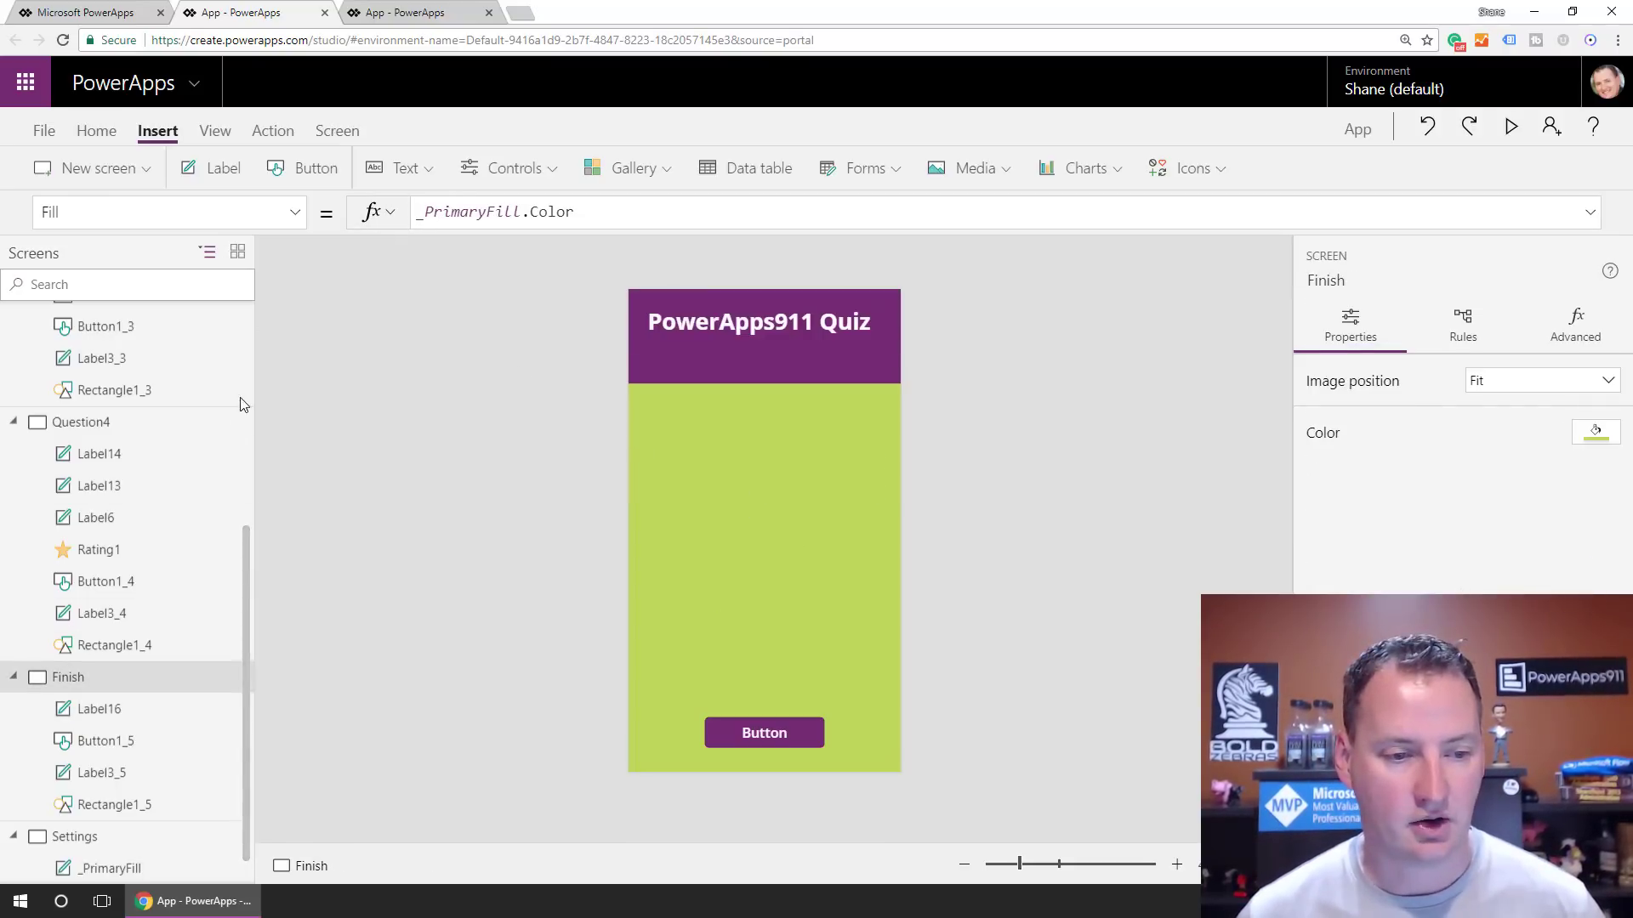
# Preview the quiz from the Welcome screen, keep the toggle on for the first question, and submit the first radio option on the second
pyautogui.moveTo(243, 564); pyautogui.dragTo(241, 318)
pyautogui.click(138, 314)
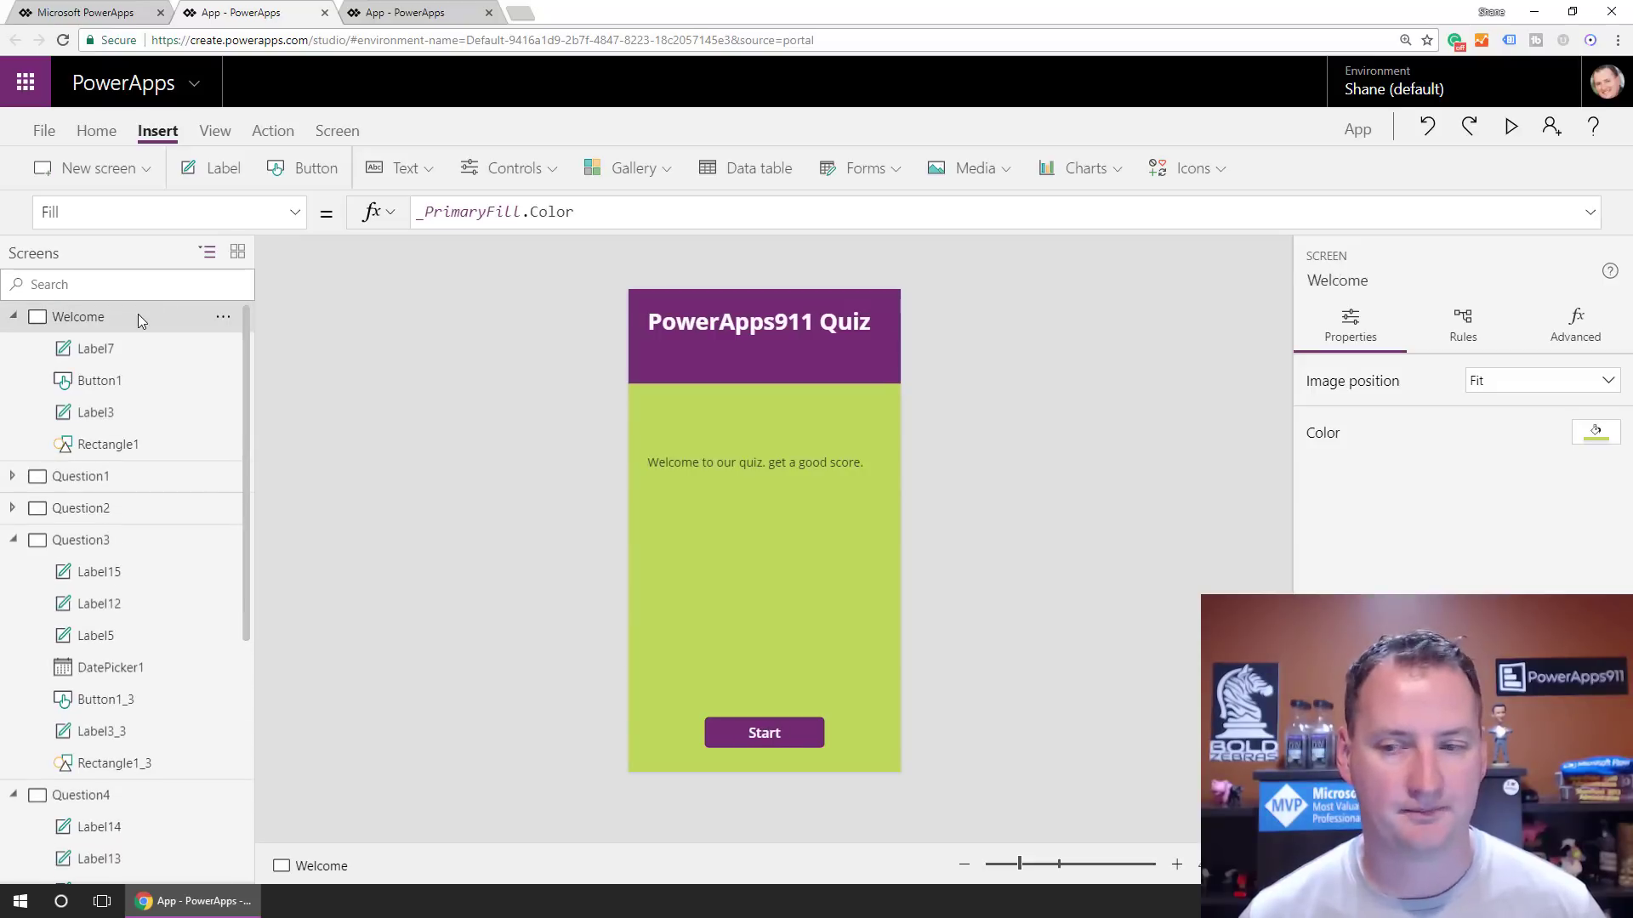
pyautogui.click(1509, 130)
pyautogui.click(861, 820)
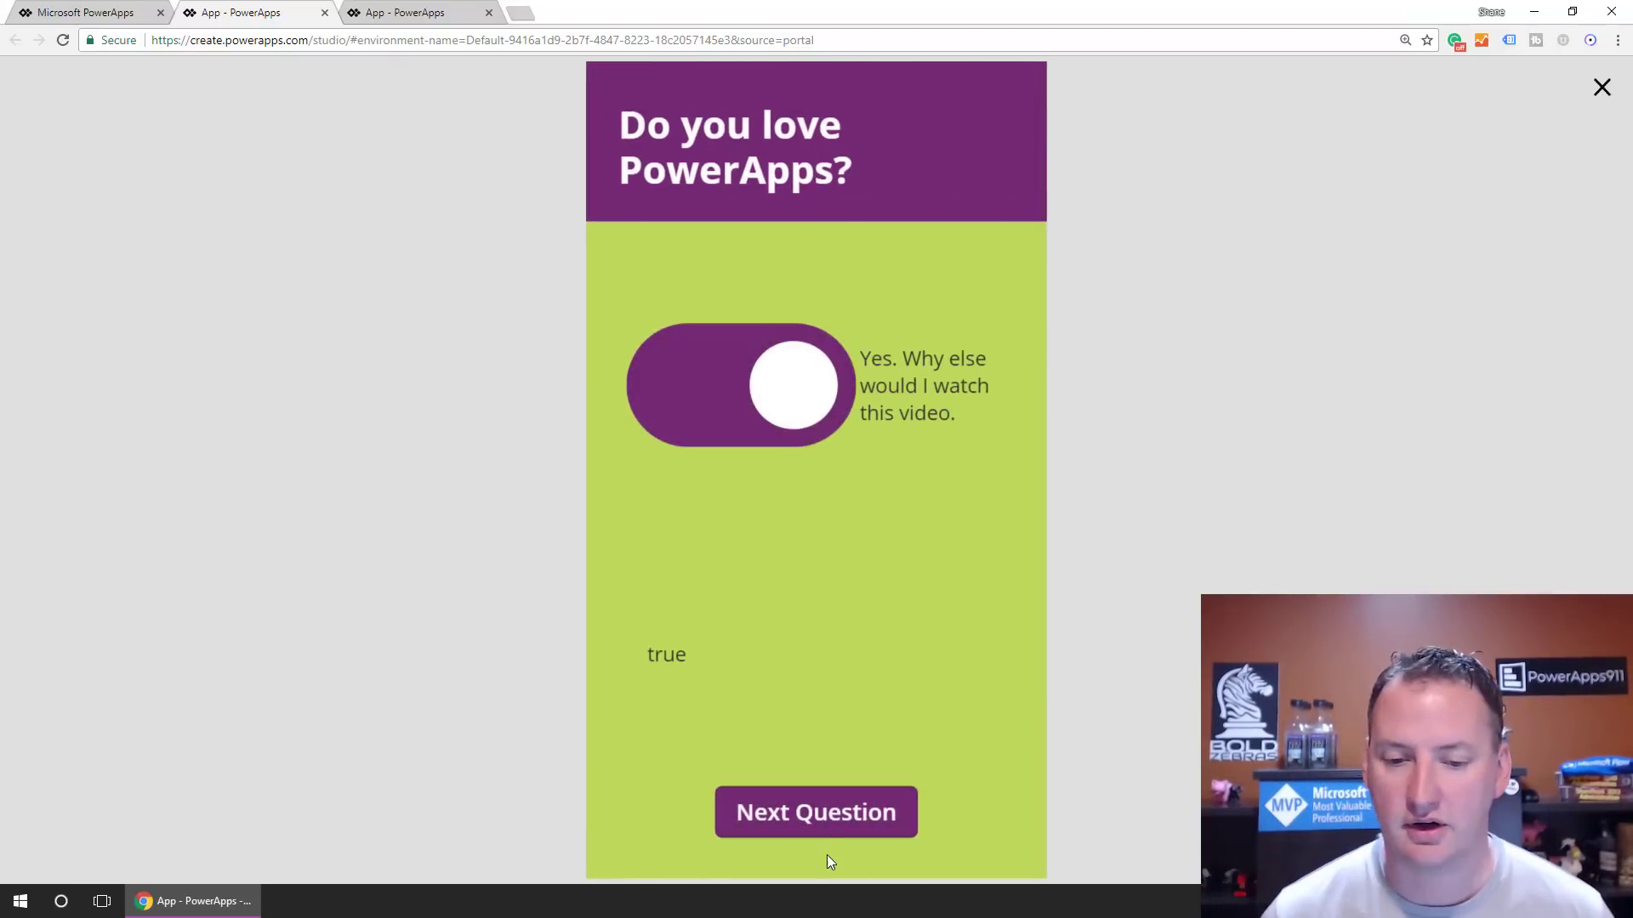
pyautogui.click(847, 834)
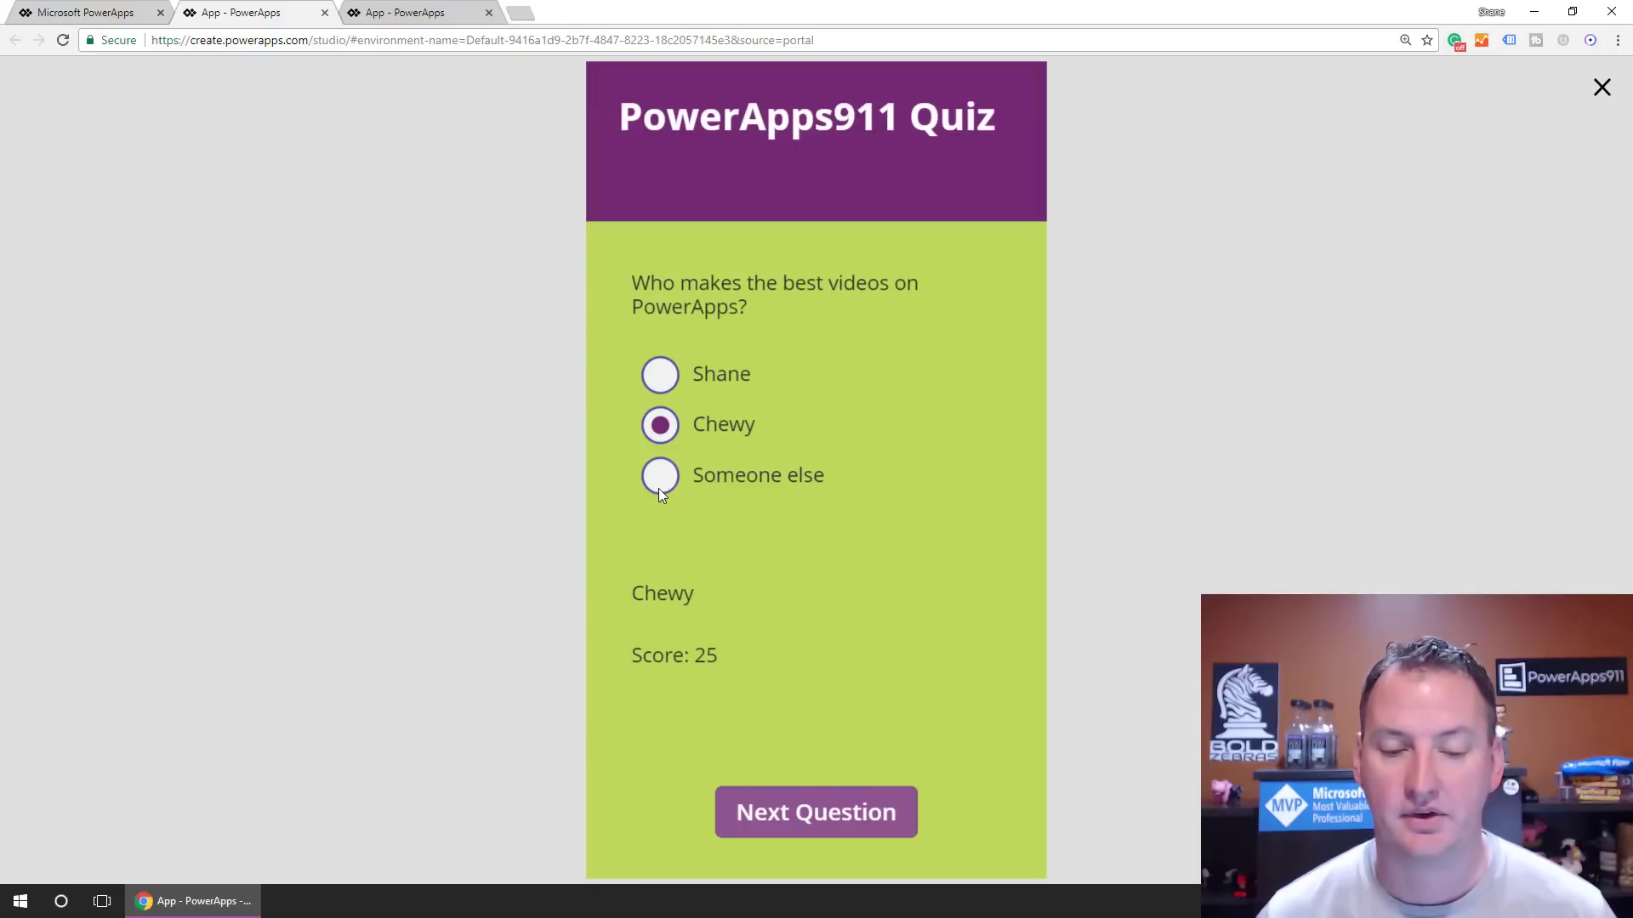
pyautogui.click(662, 381)
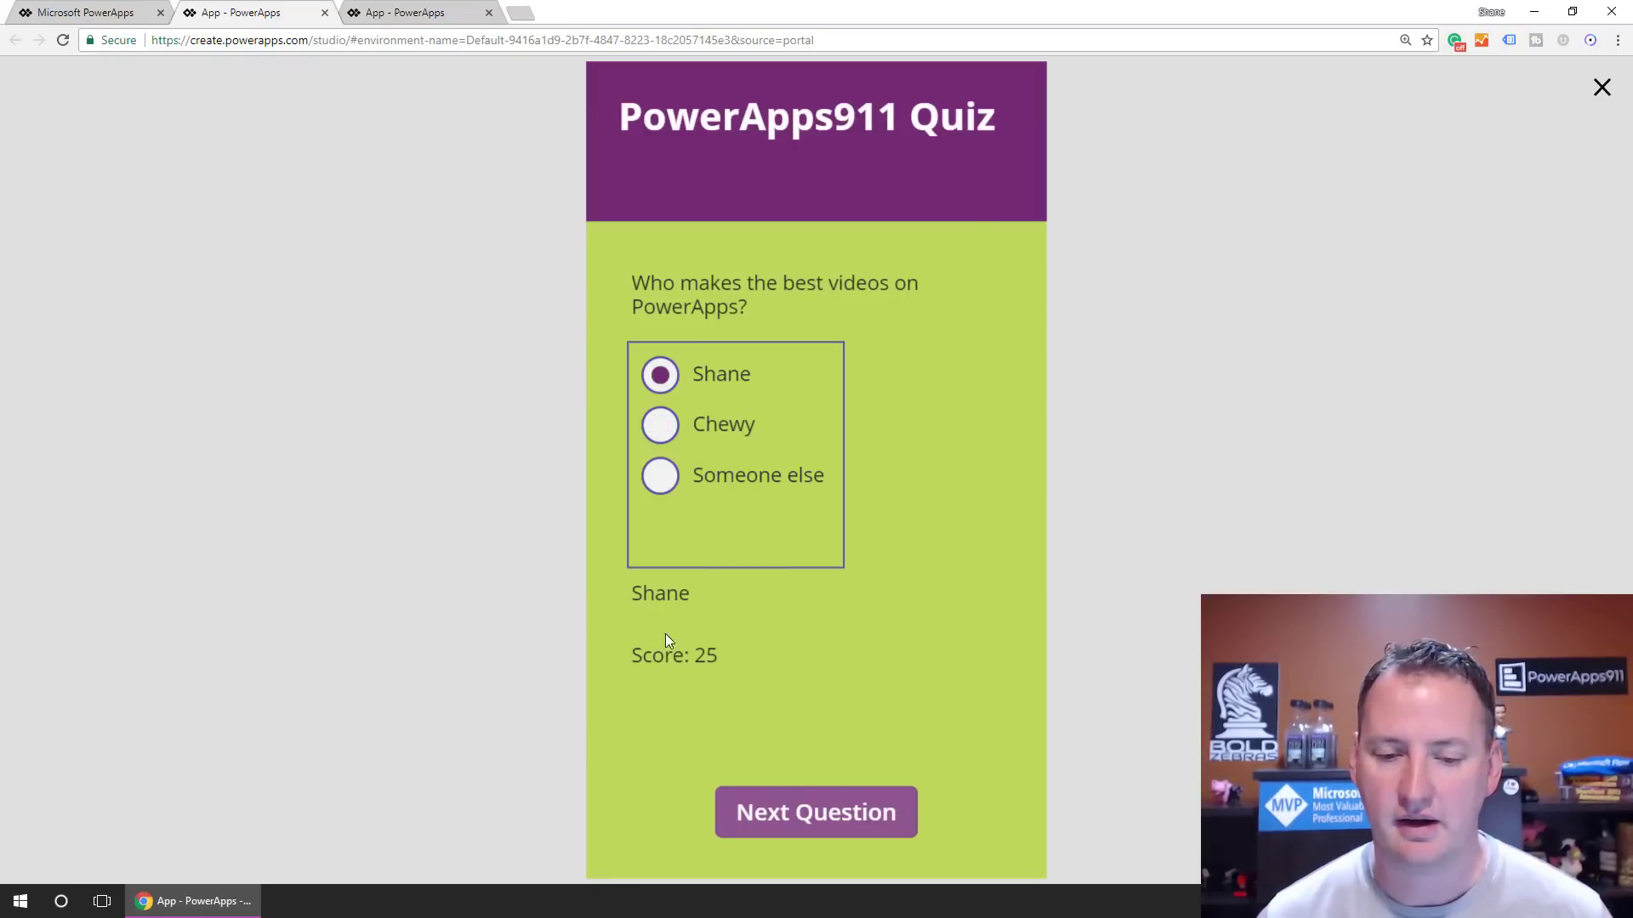
pyautogui.click(854, 804)
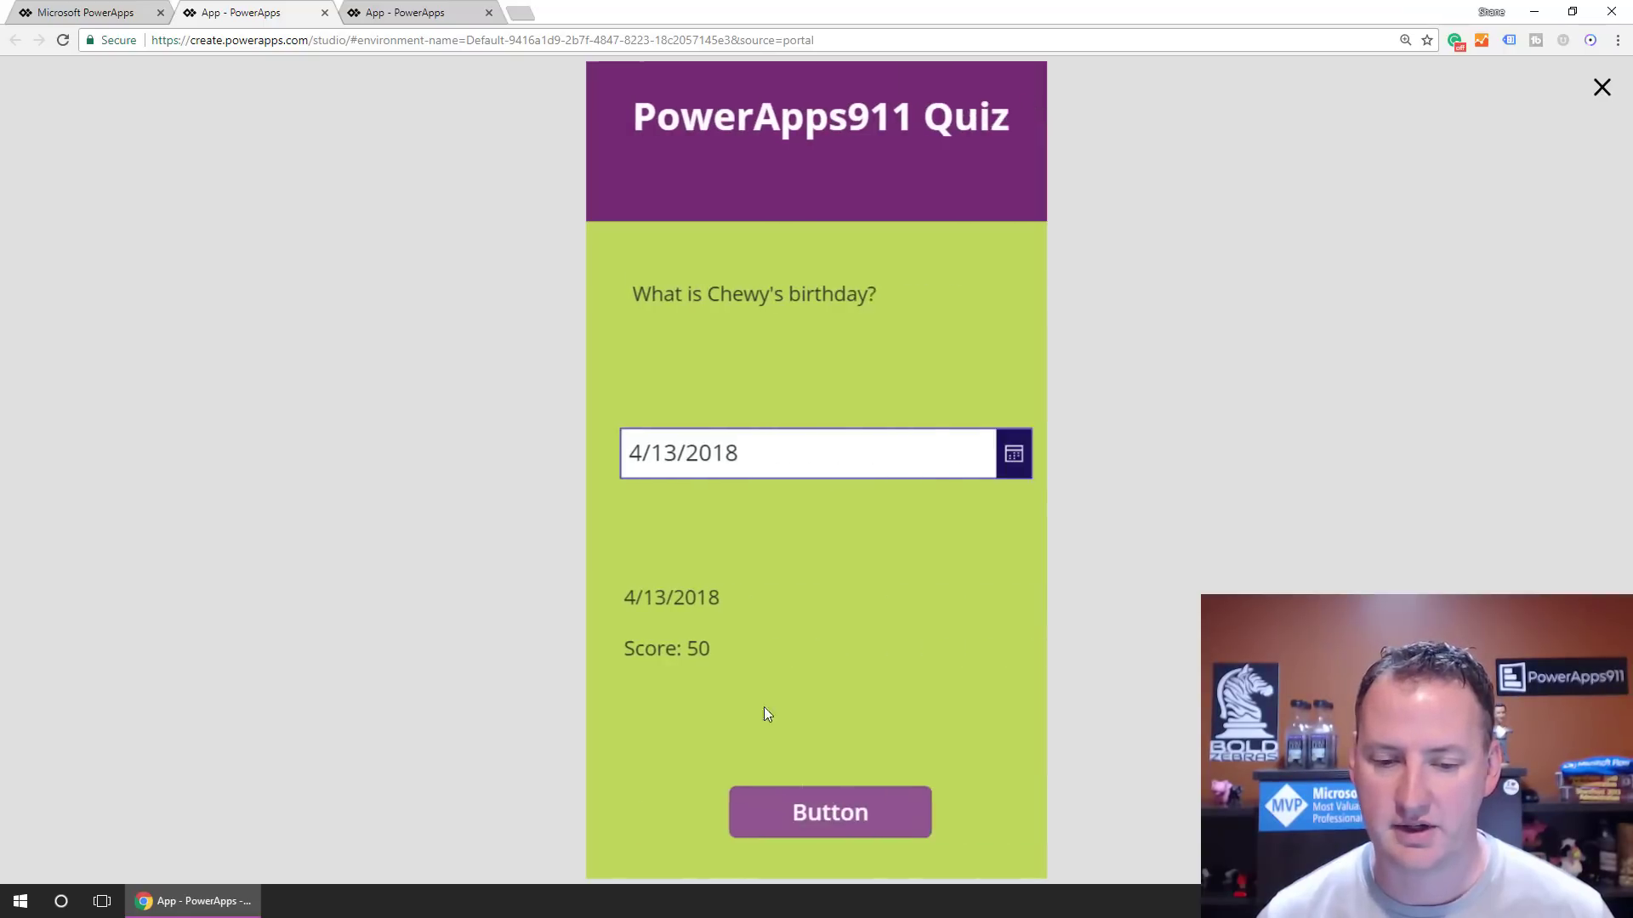
pyautogui.click(1007, 462)
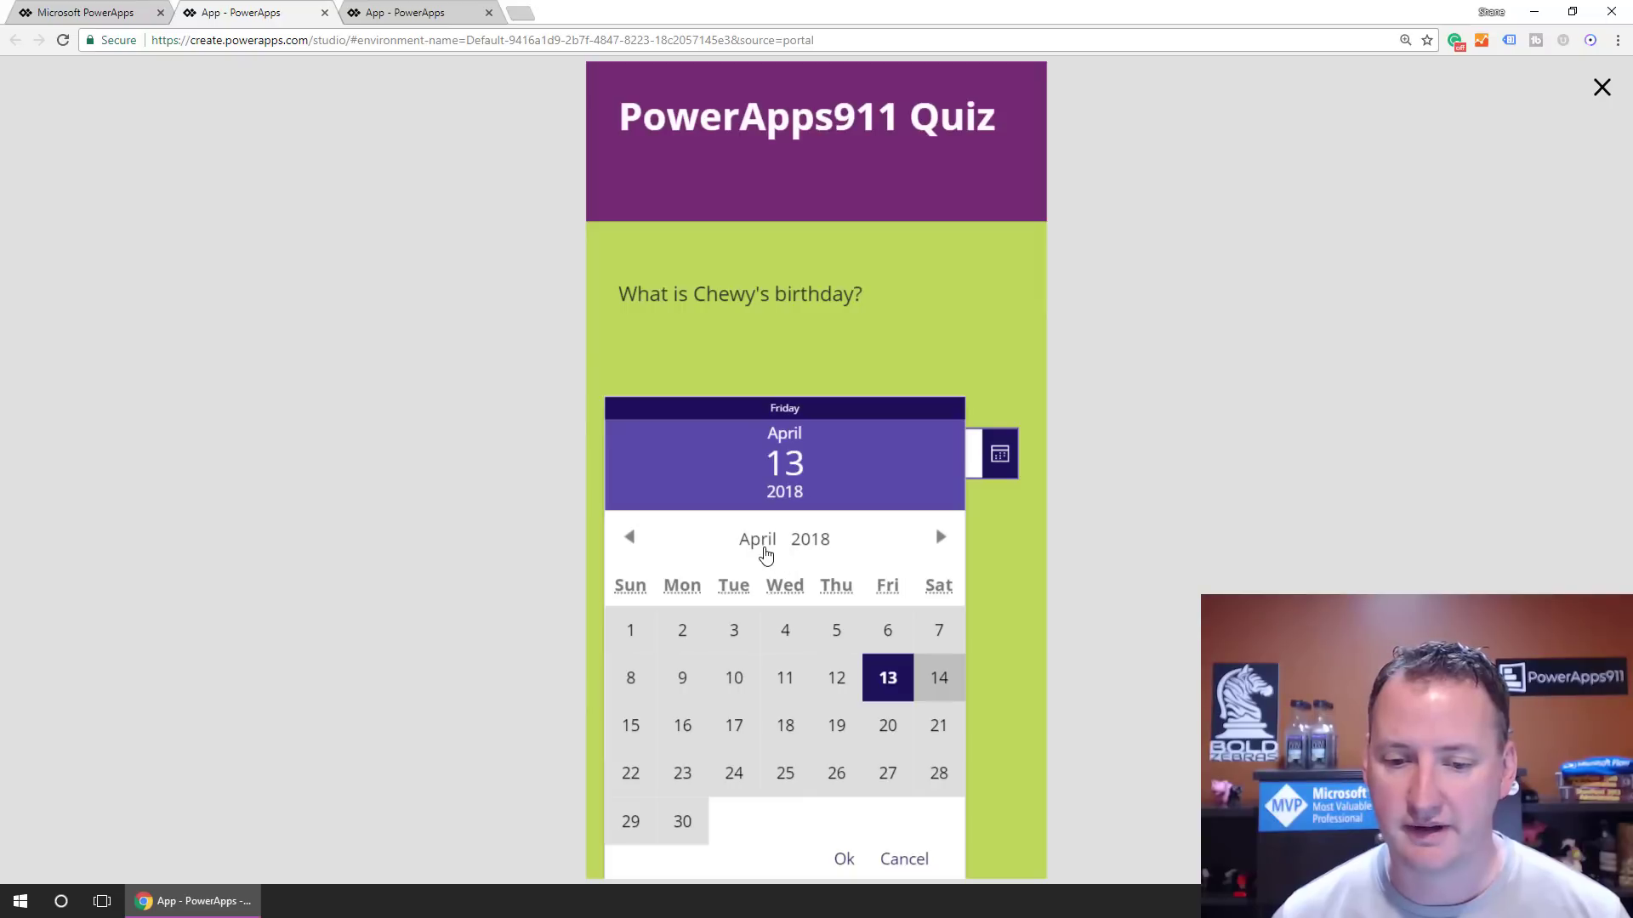
pyautogui.click(763, 542)
pyautogui.click(807, 541)
pyautogui.click(808, 541)
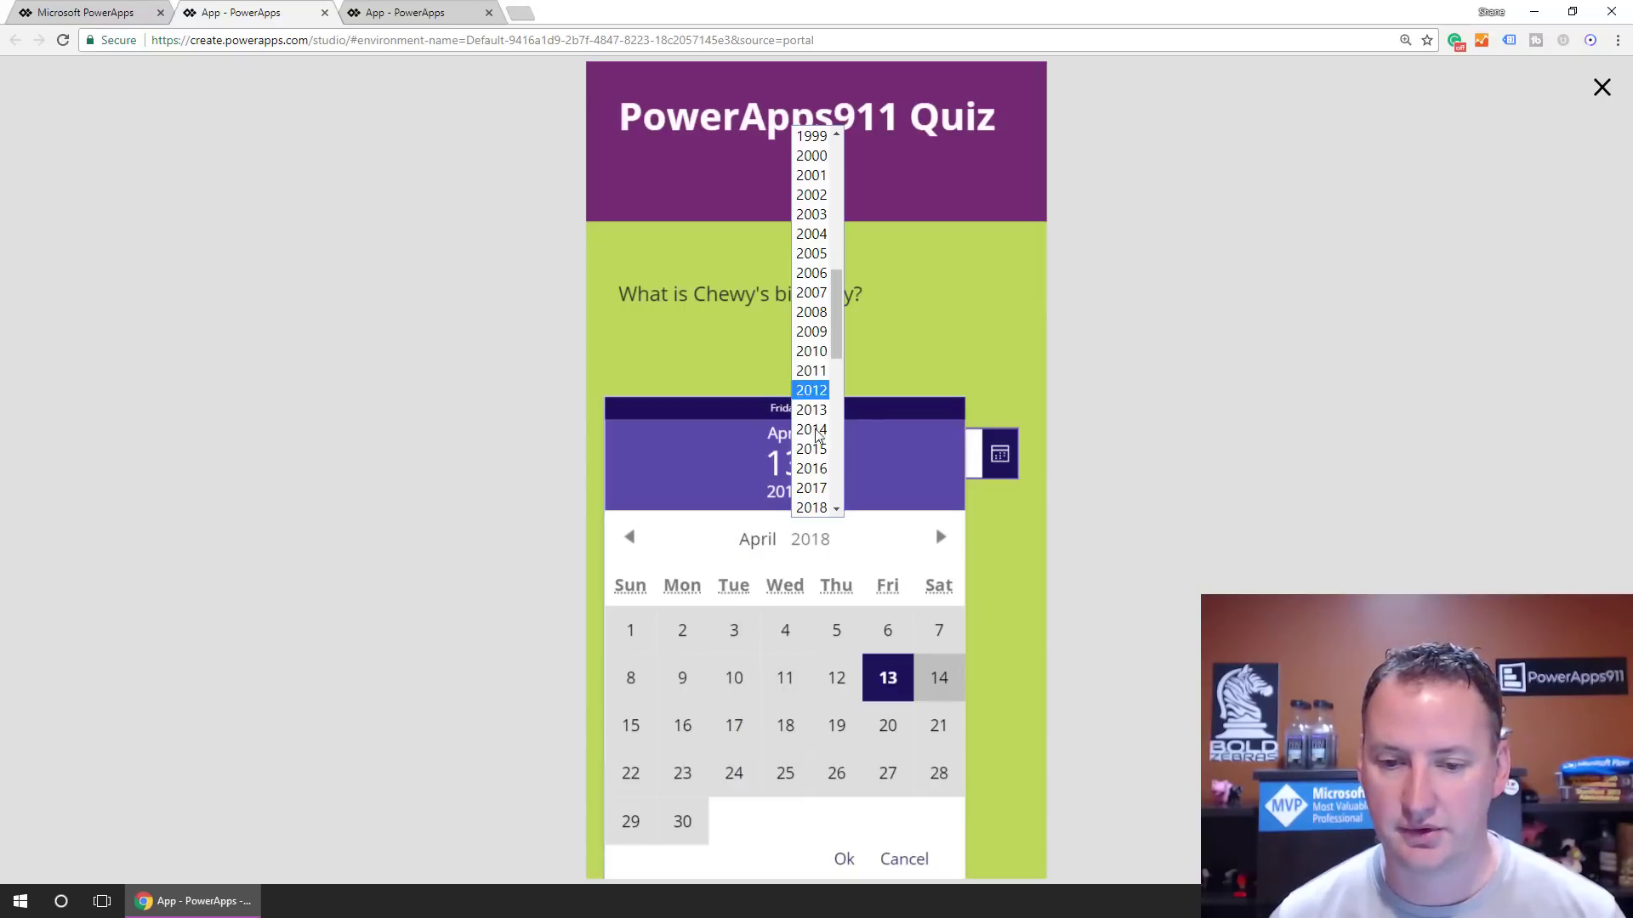
pyautogui.click(824, 478)
pyautogui.click(785, 773)
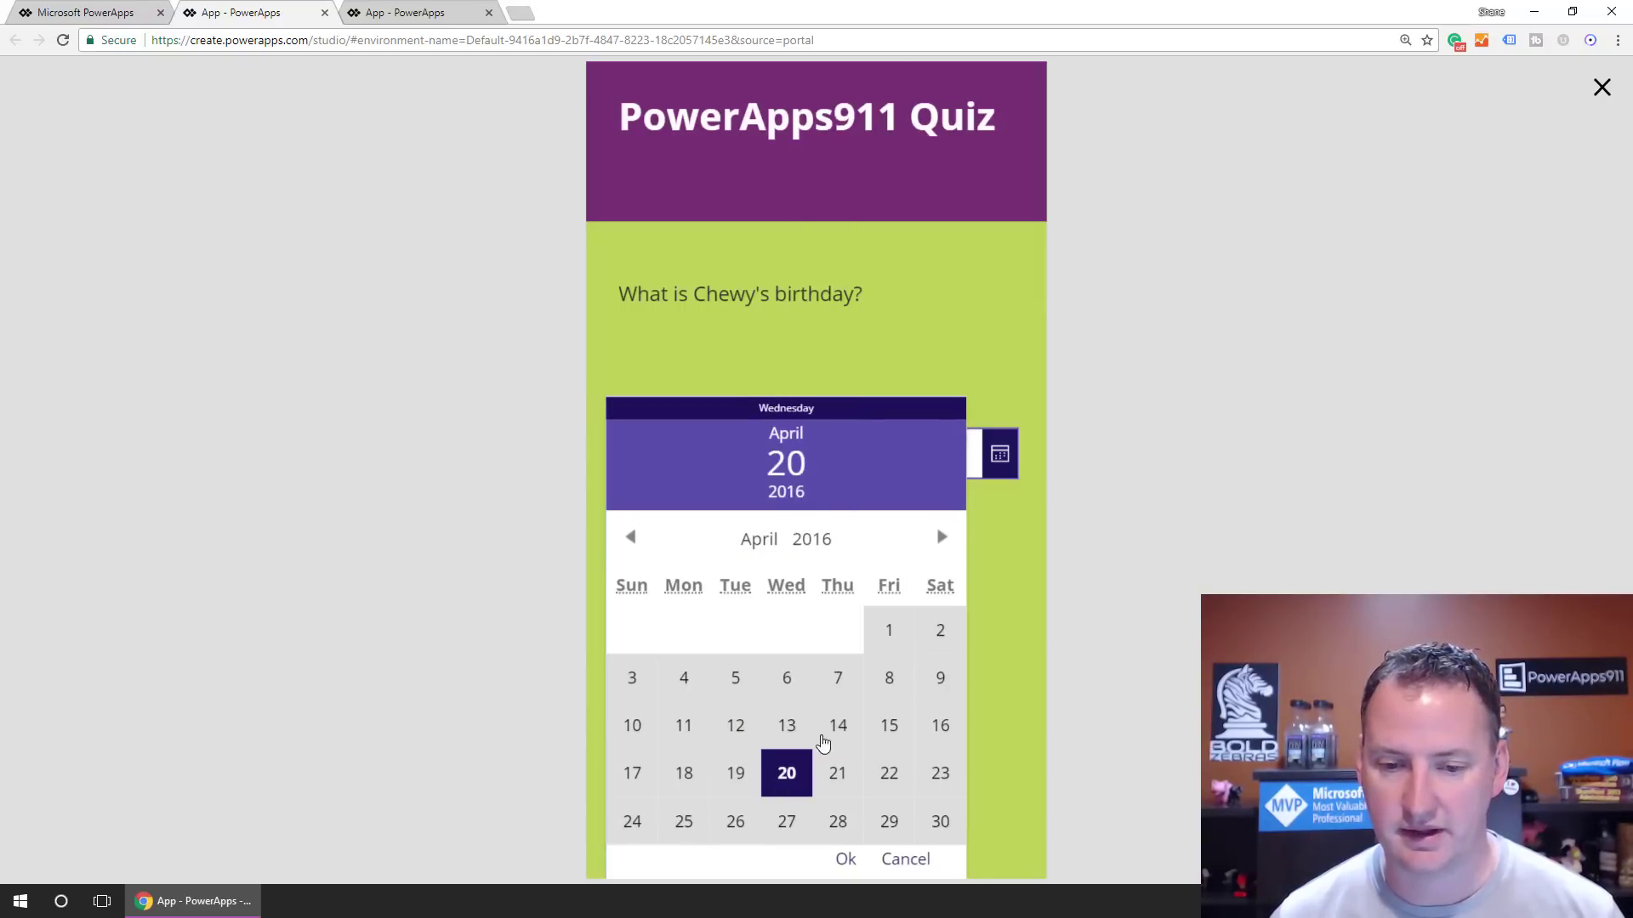
pyautogui.click(1005, 612)
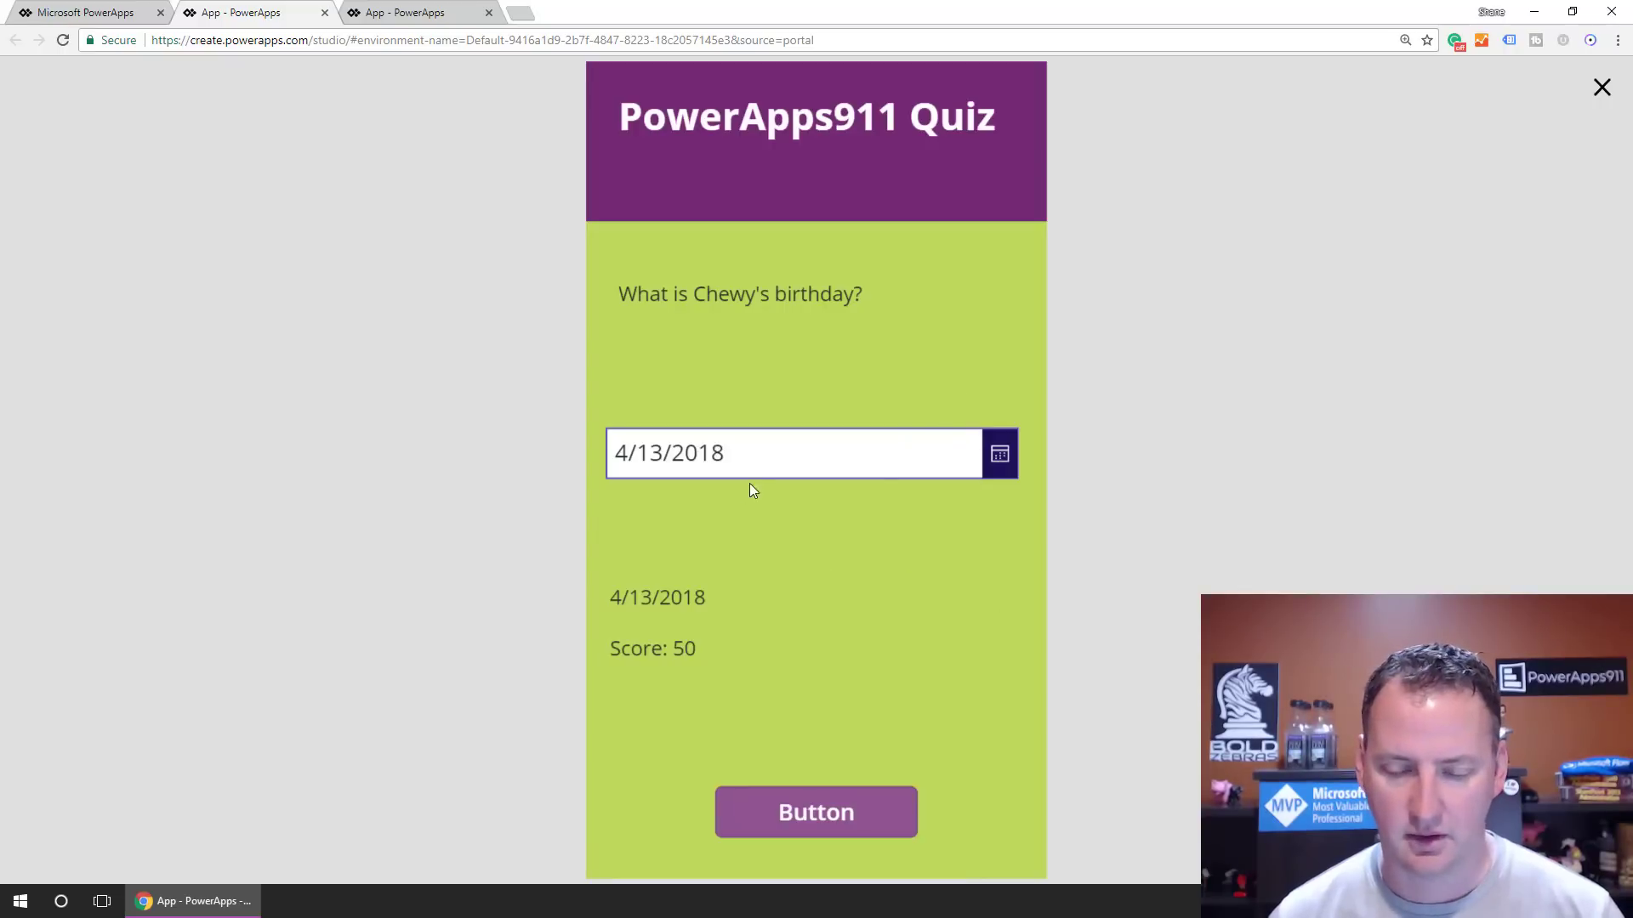
pyautogui.click(904, 459)
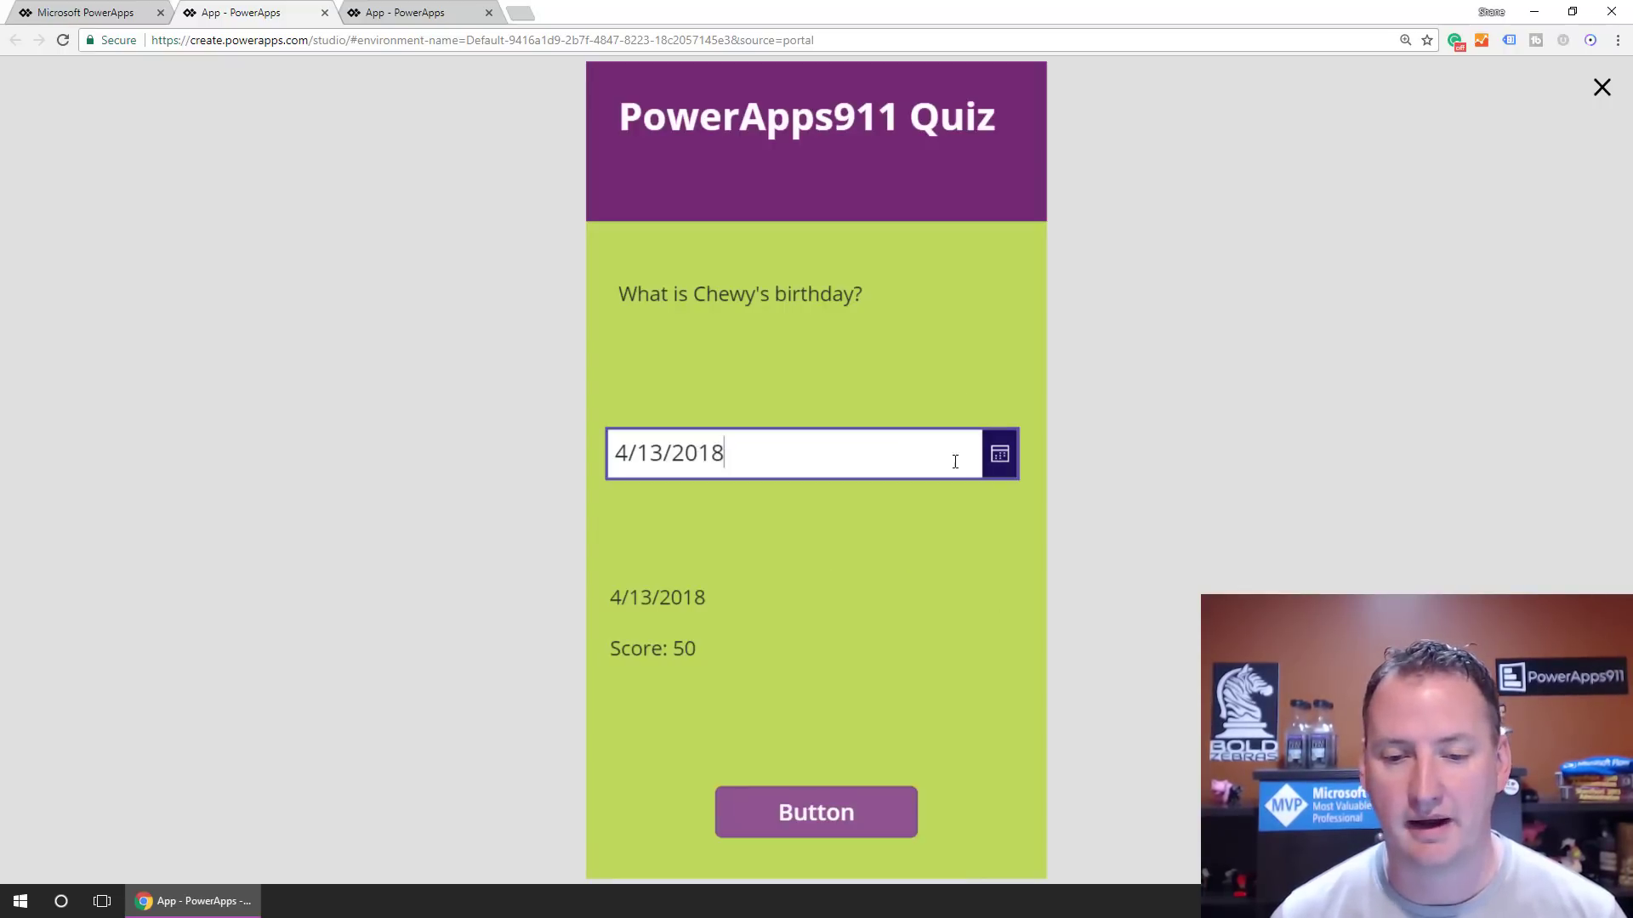
# Answer the birthday question with the correct birth date in the date picker and submit it
pyautogui.click(1000, 457)
pyautogui.click(808, 544)
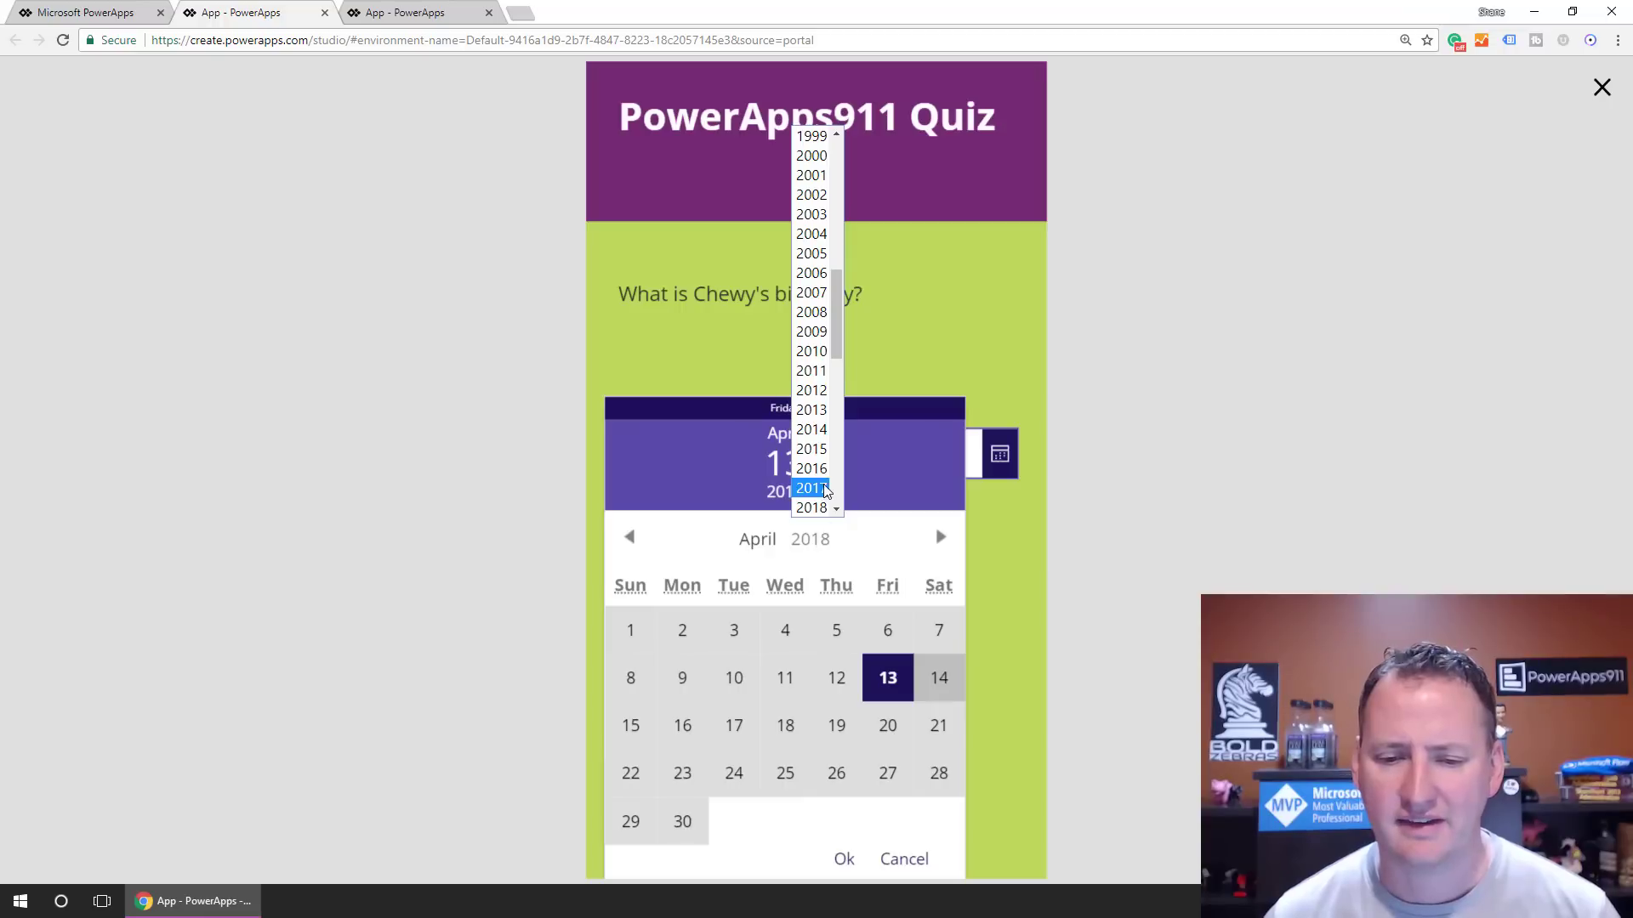
pyautogui.click(815, 469)
pyautogui.click(786, 773)
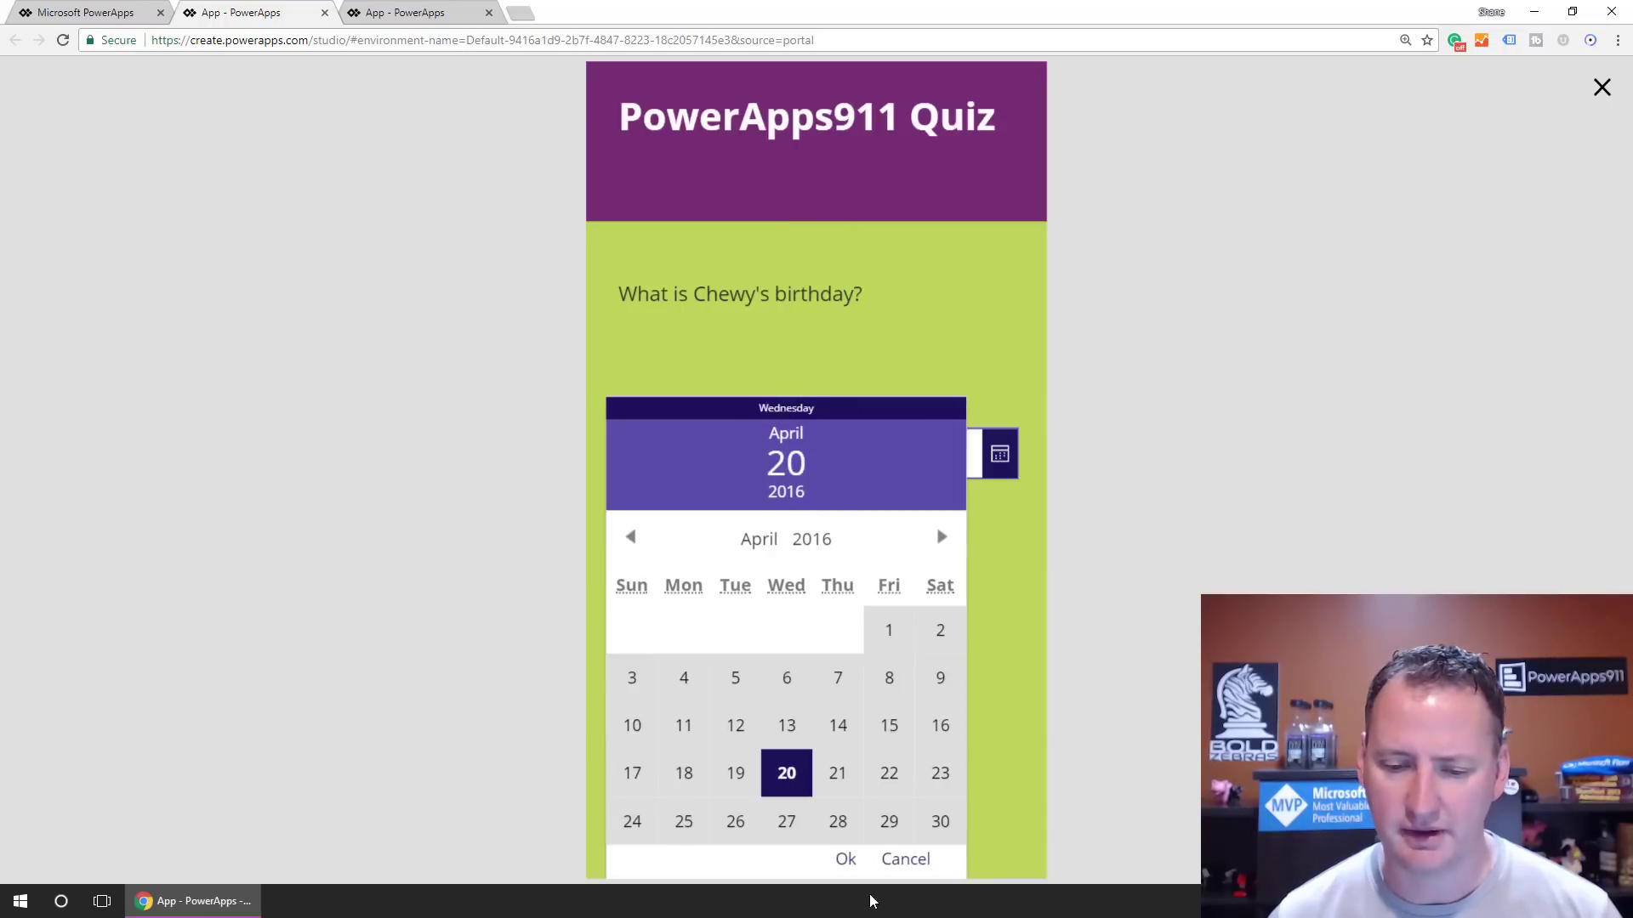
pyautogui.click(845, 860)
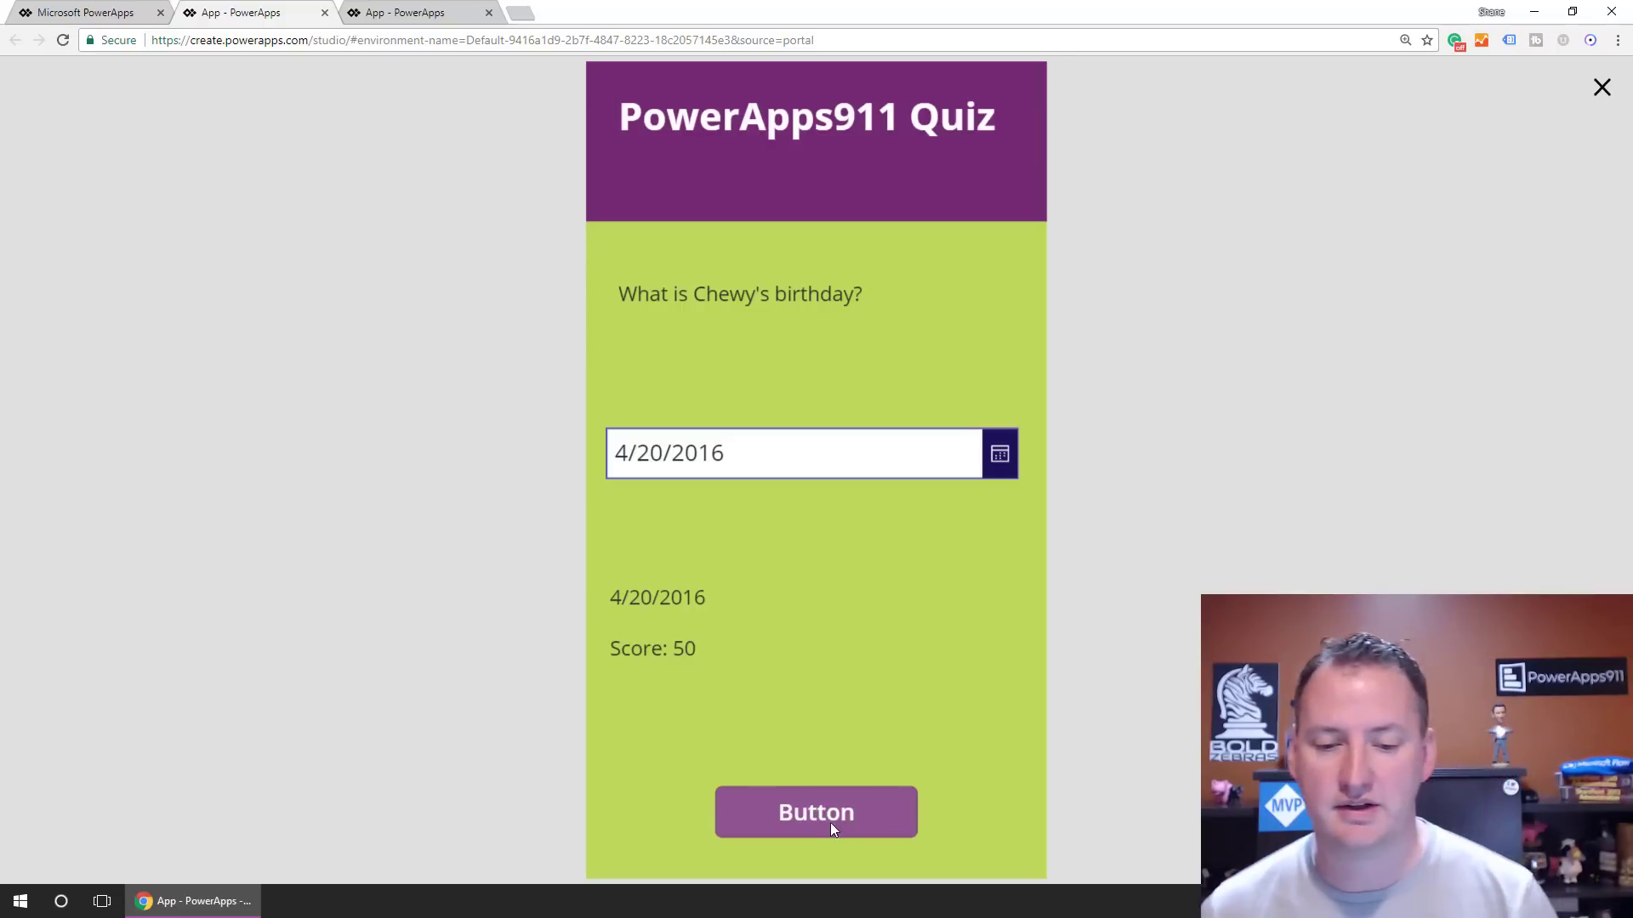
pyautogui.click(820, 803)
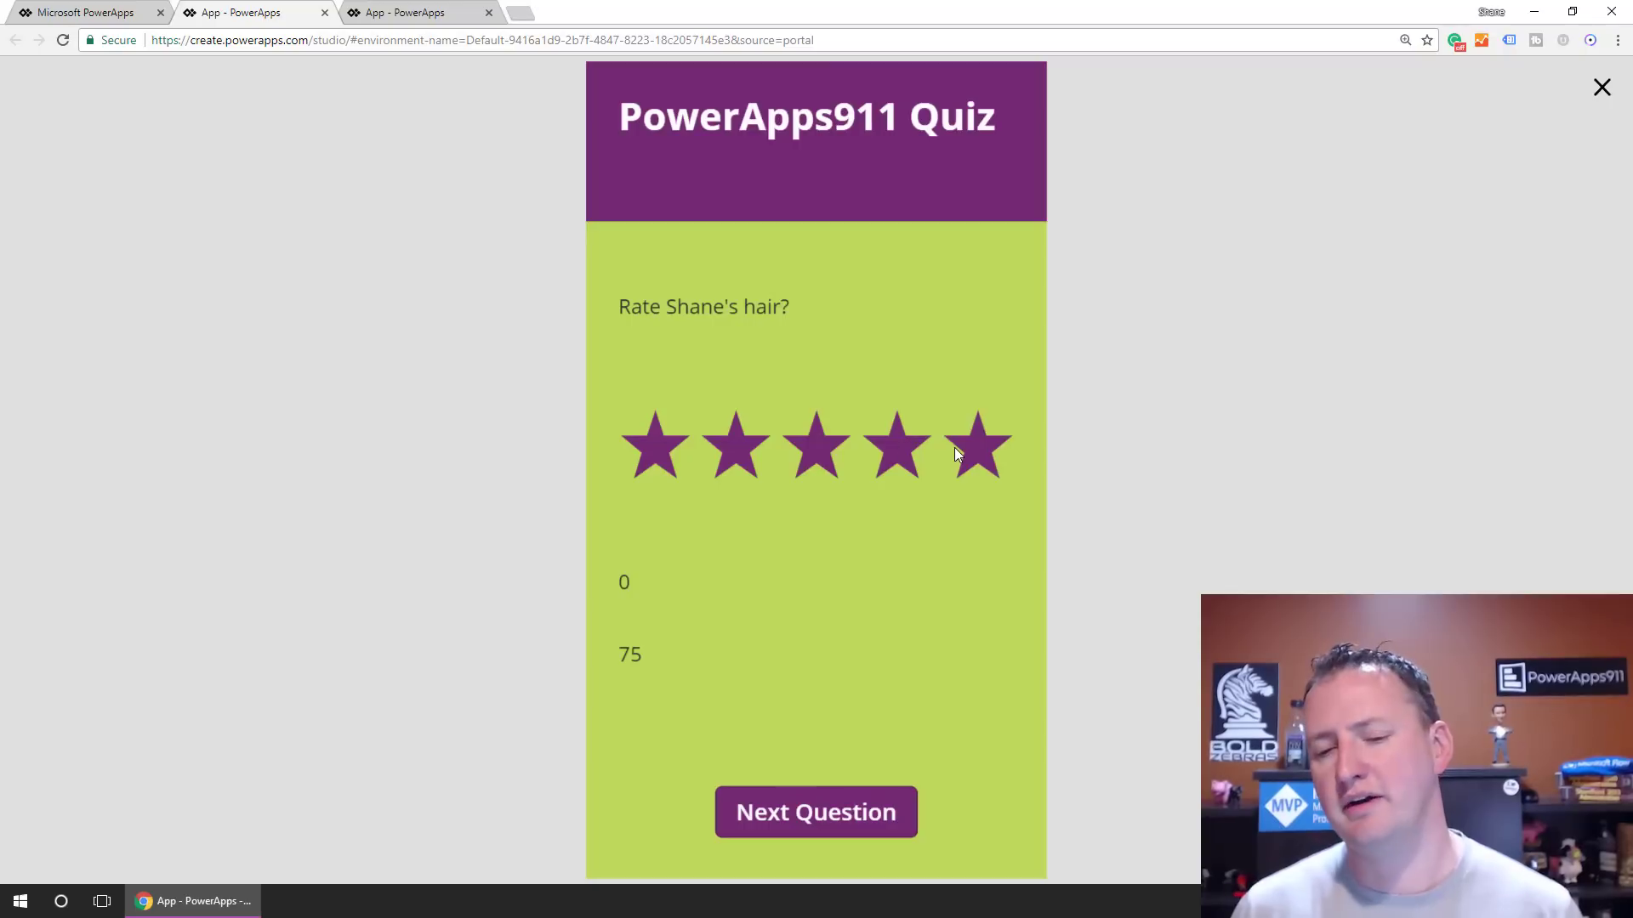
# Give five stars on the hair rating question, submit it, test the Finish screen's button, and close the preview
pyautogui.click(951, 448)
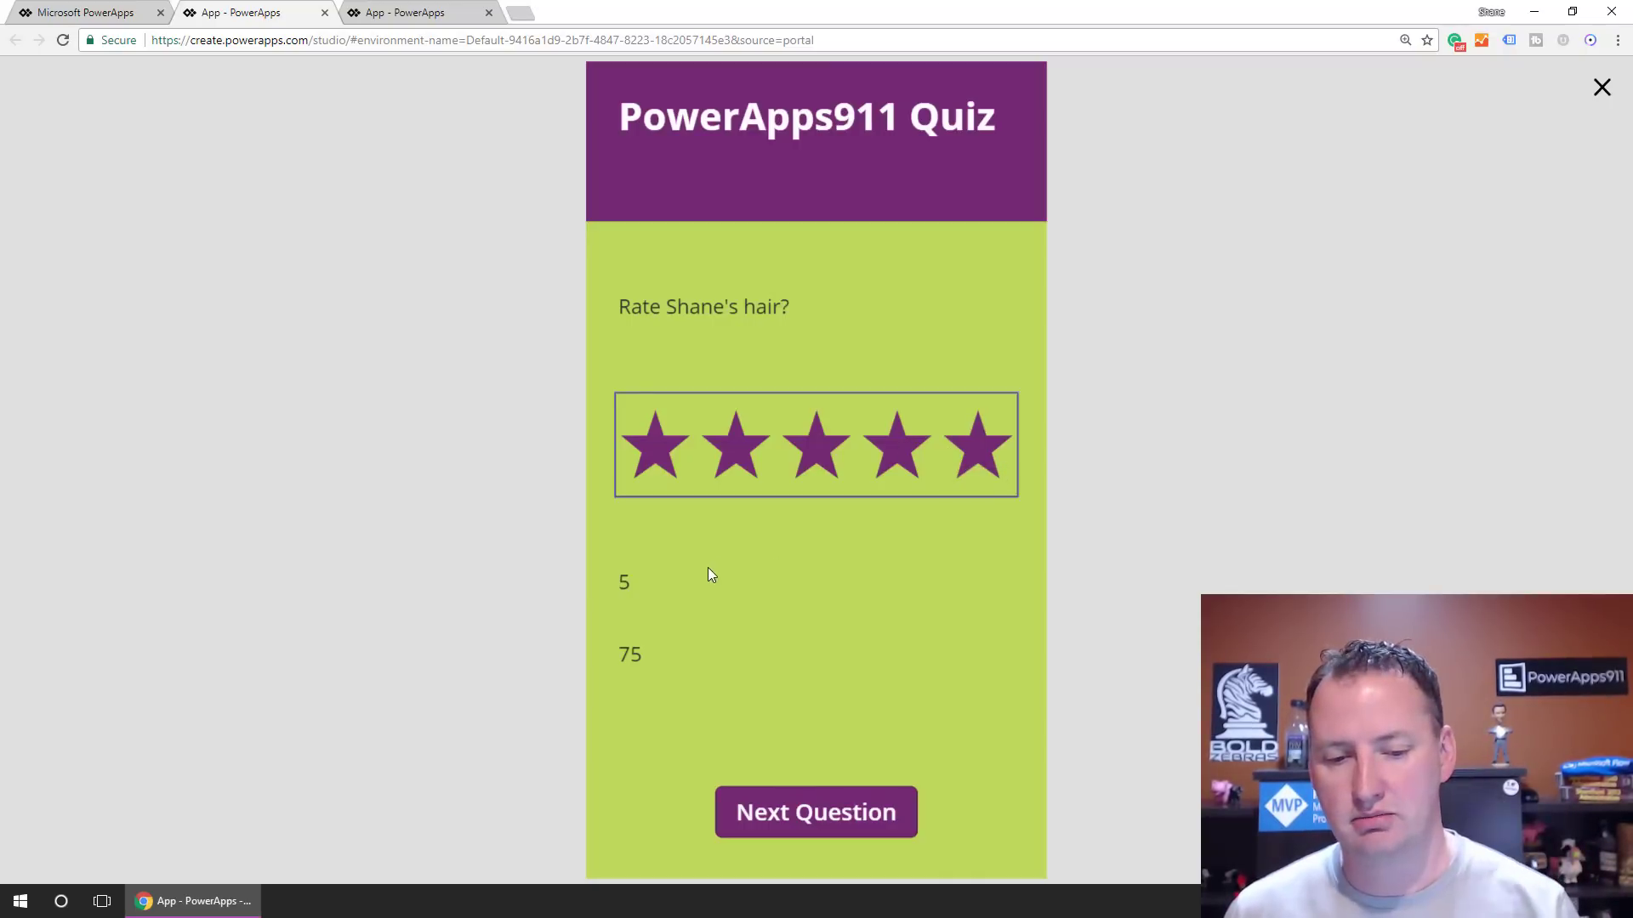
pyautogui.click(806, 813)
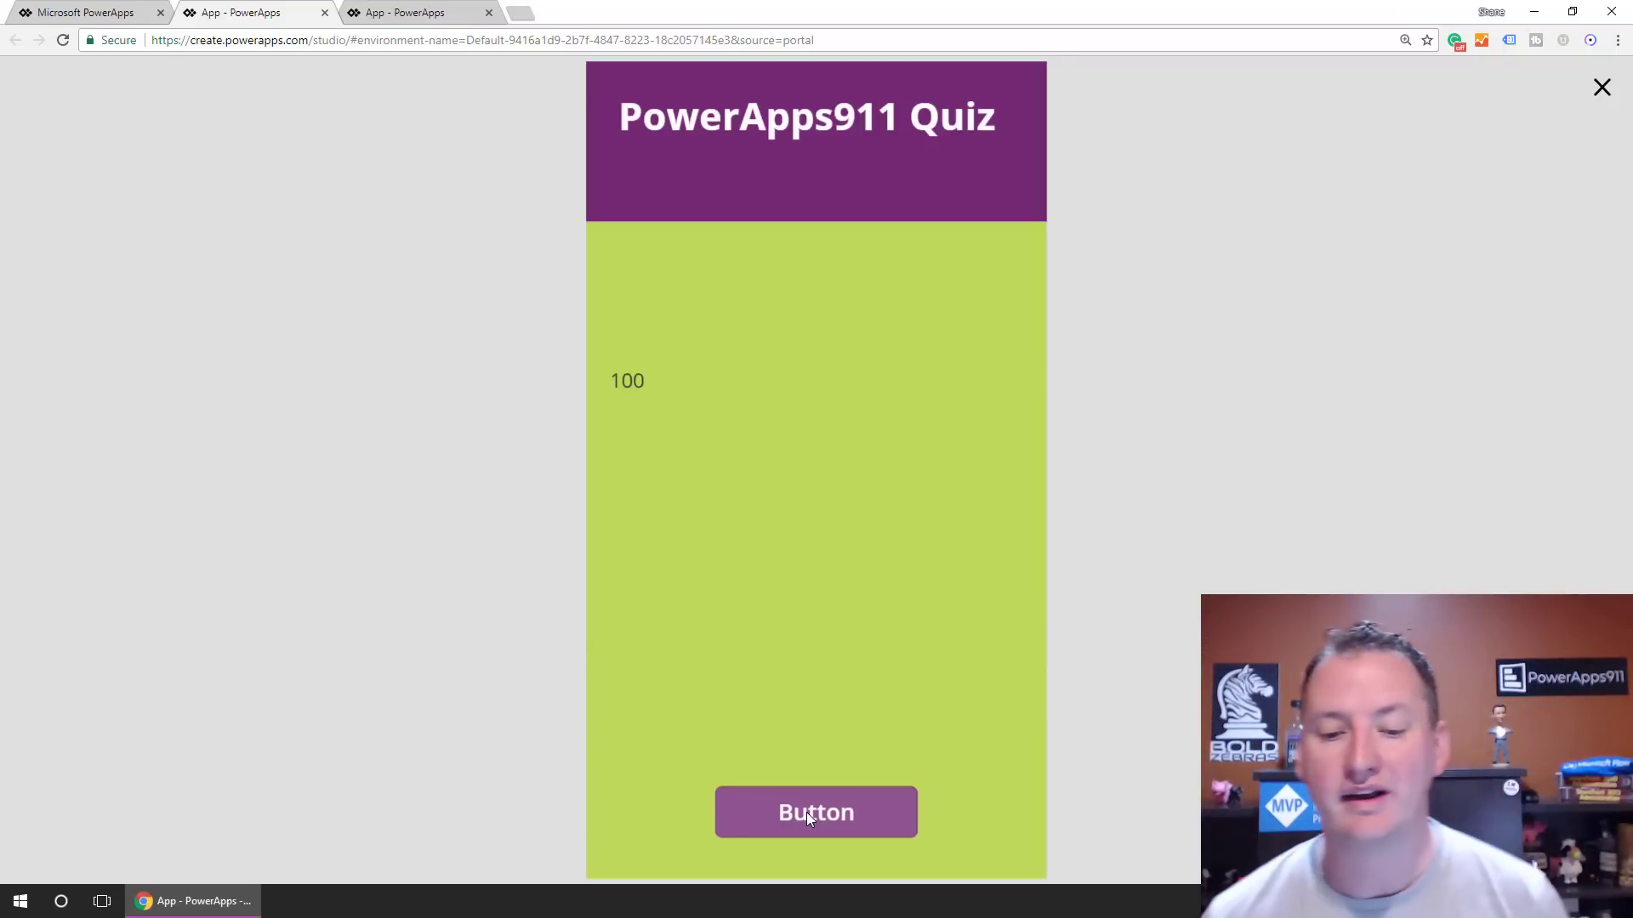
pyautogui.click(806, 813)
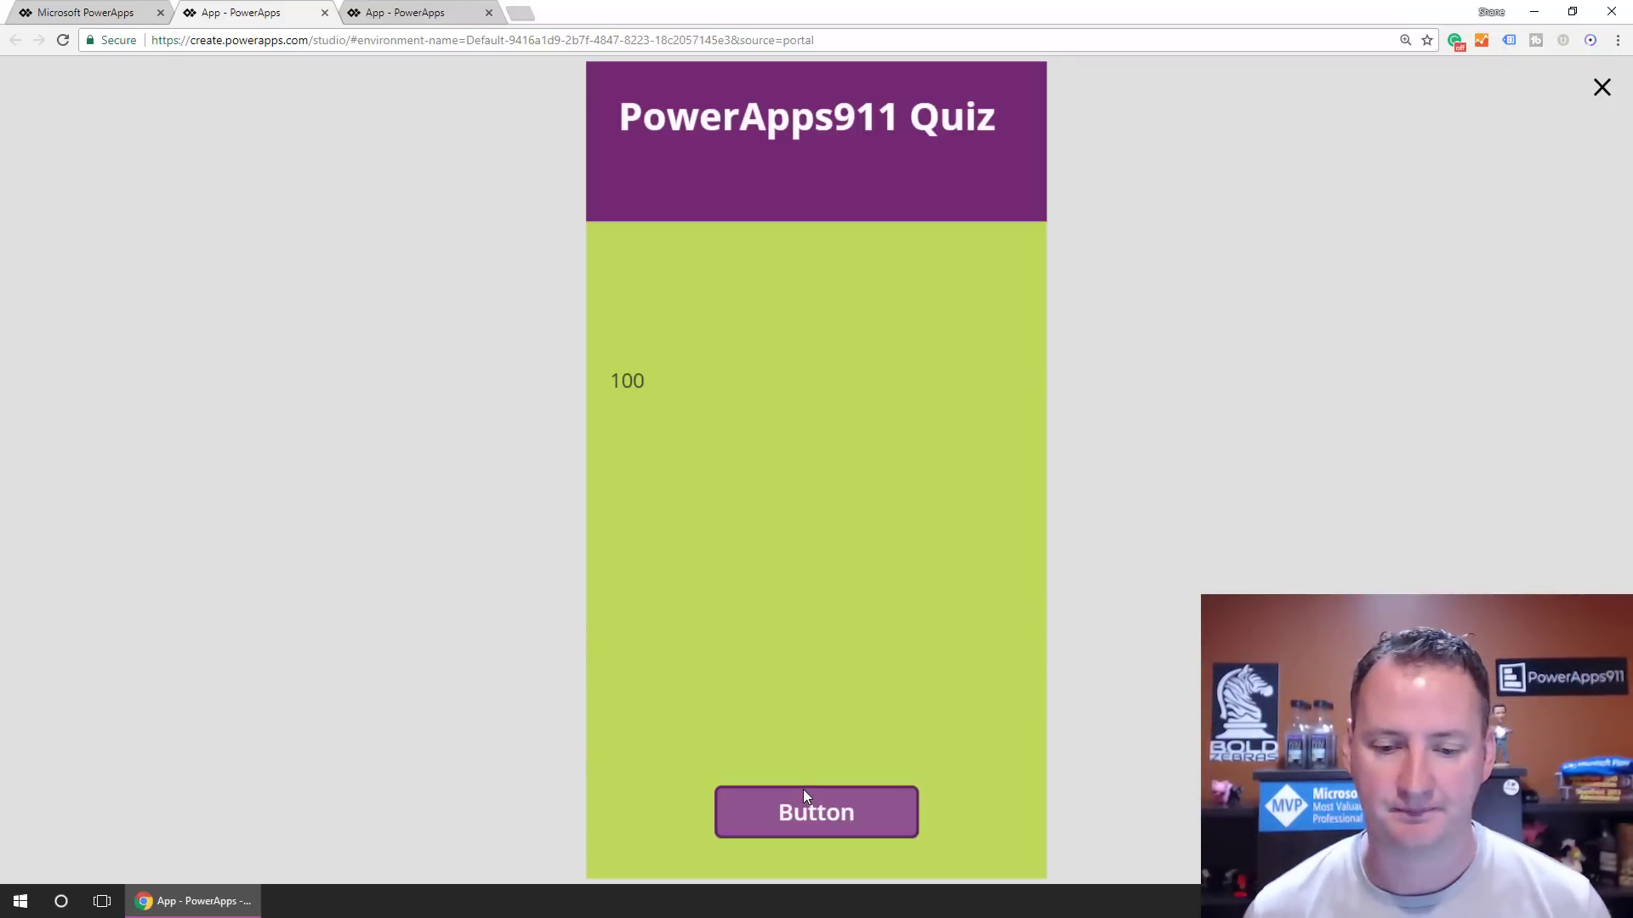
pyautogui.click(1602, 88)
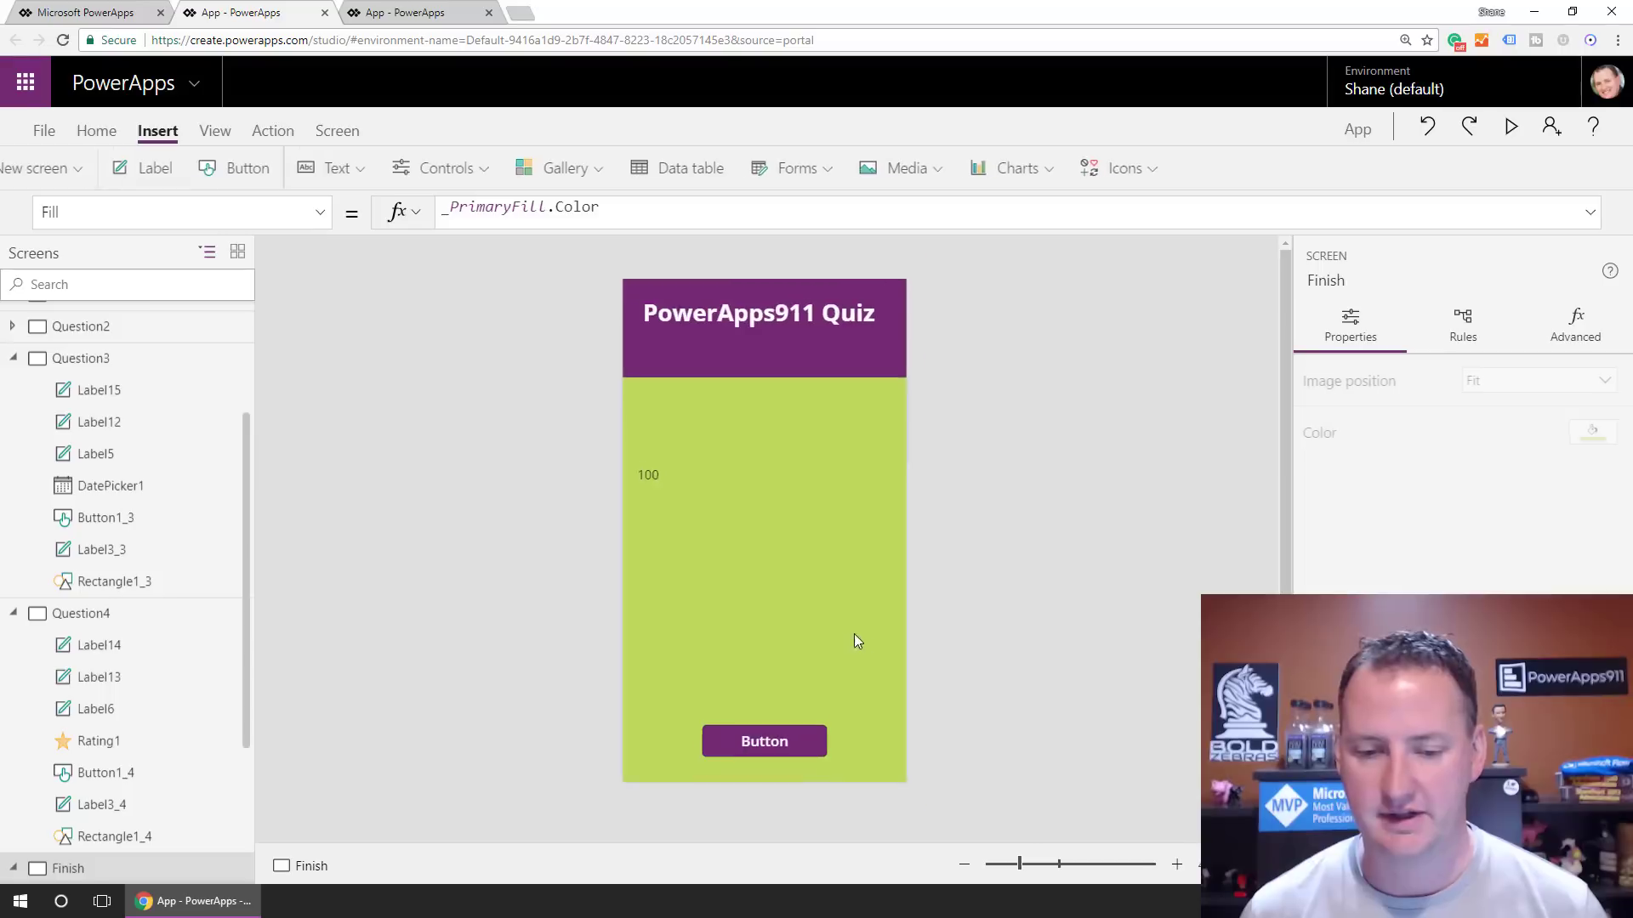
# Change the text of the Finish screen's button to "Start Over"
pyautogui.doubleClick(764, 740)
pyautogui.write('Start')
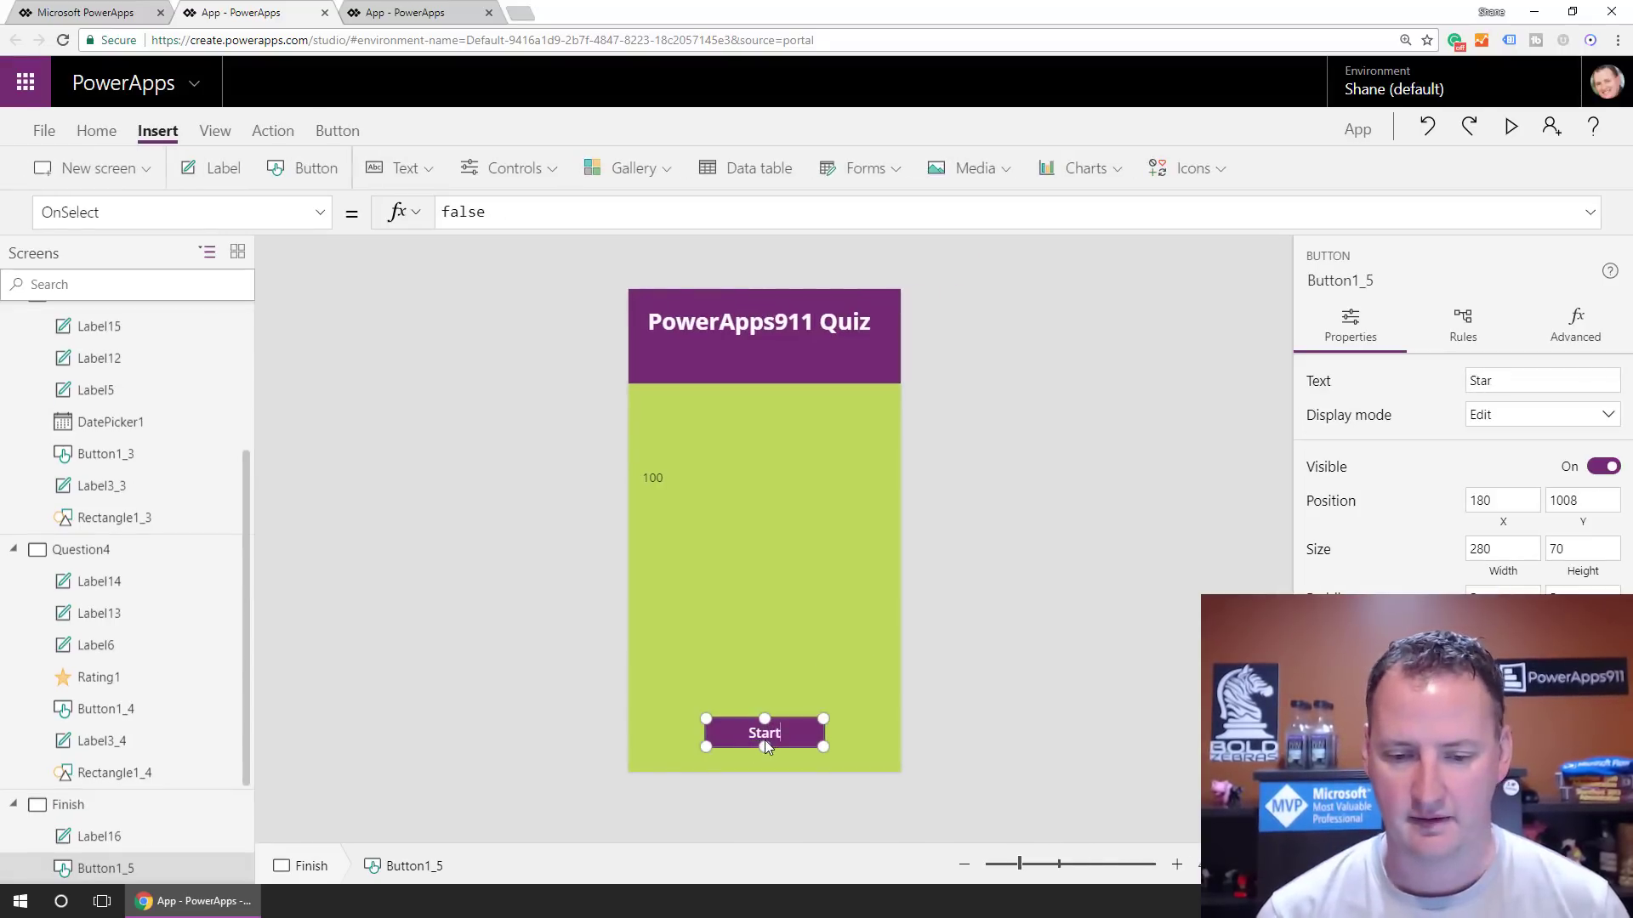
pyautogui.write(' Over')
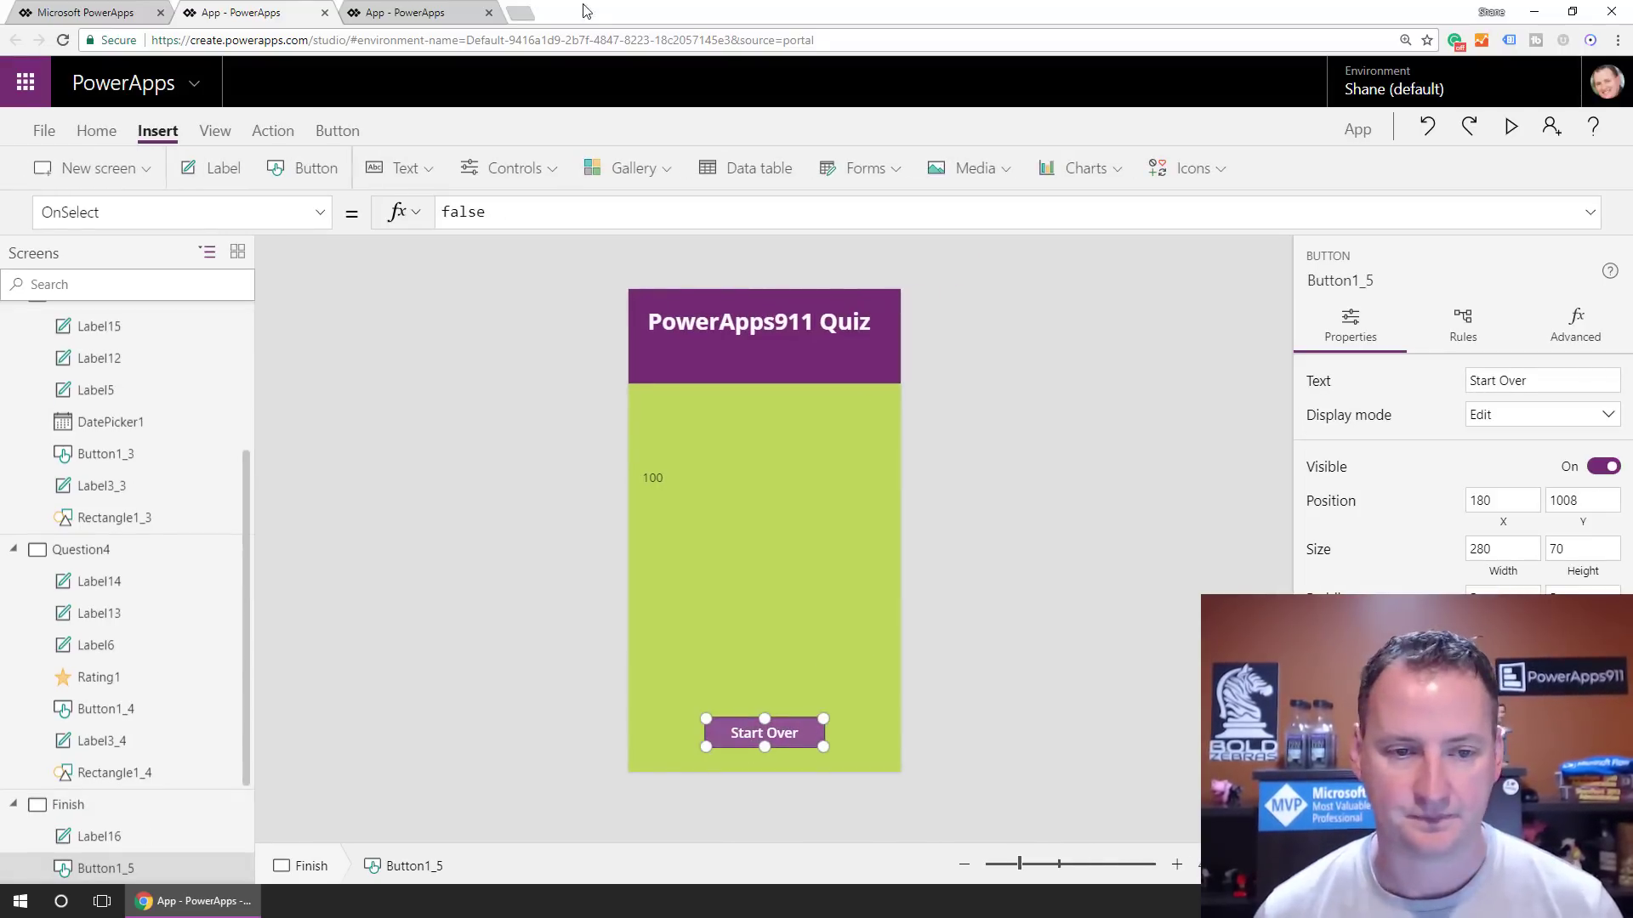
# Set the Start Over button's OnSelect formula to Navigate(Welcome,ScreenTransition.Cover)
pyautogui.click(539, 214)
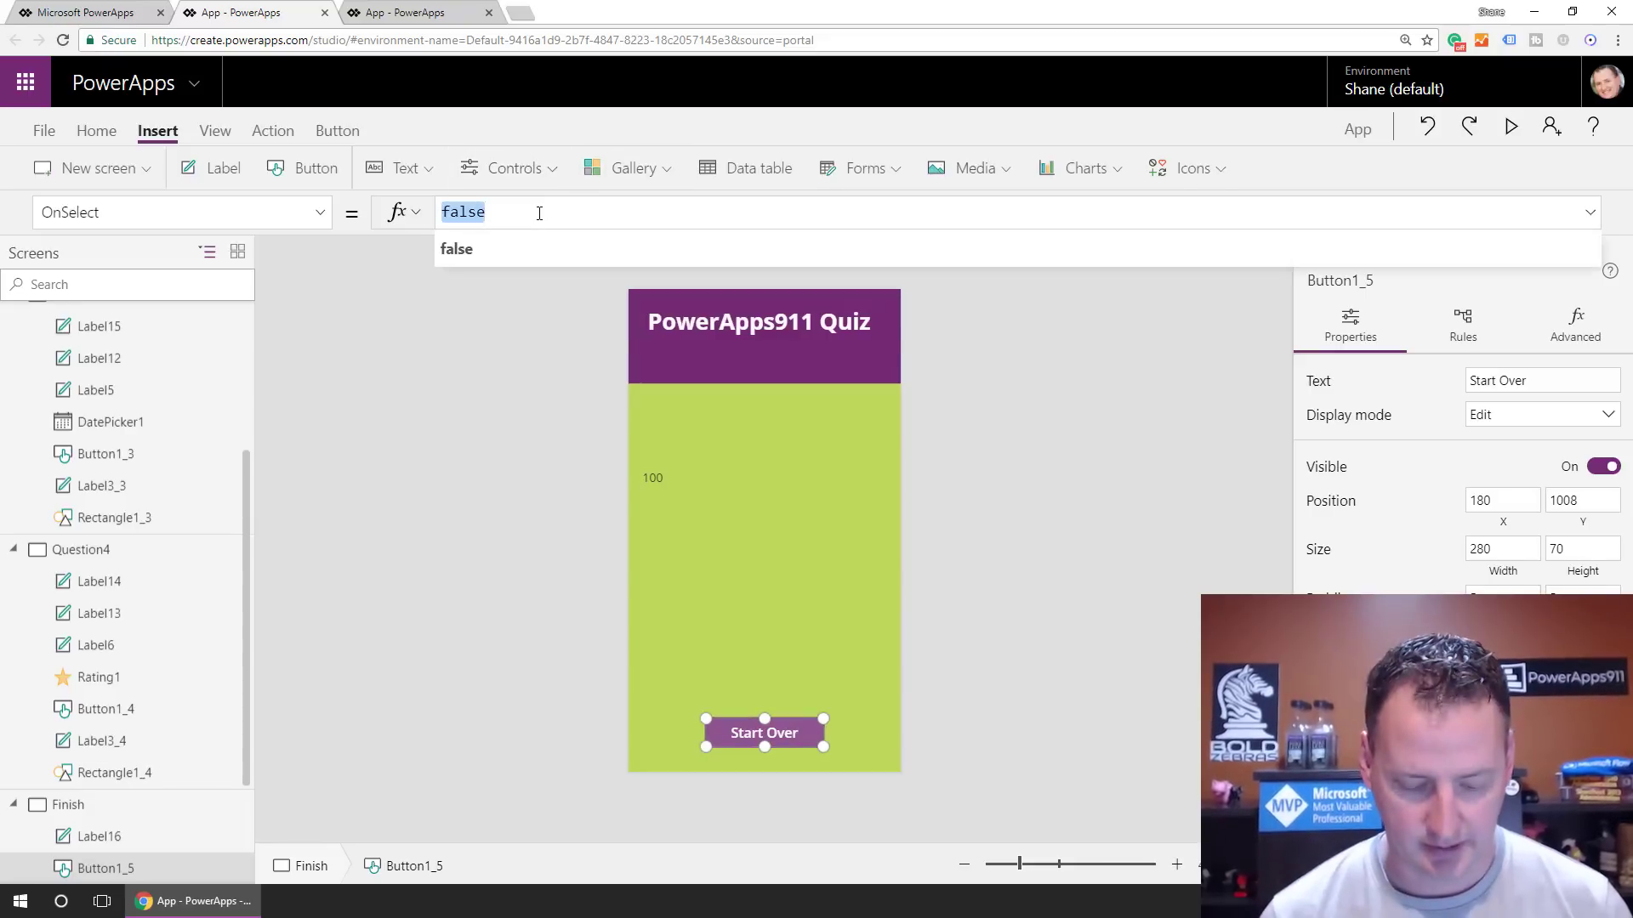
pyautogui.write('Navigate(We')
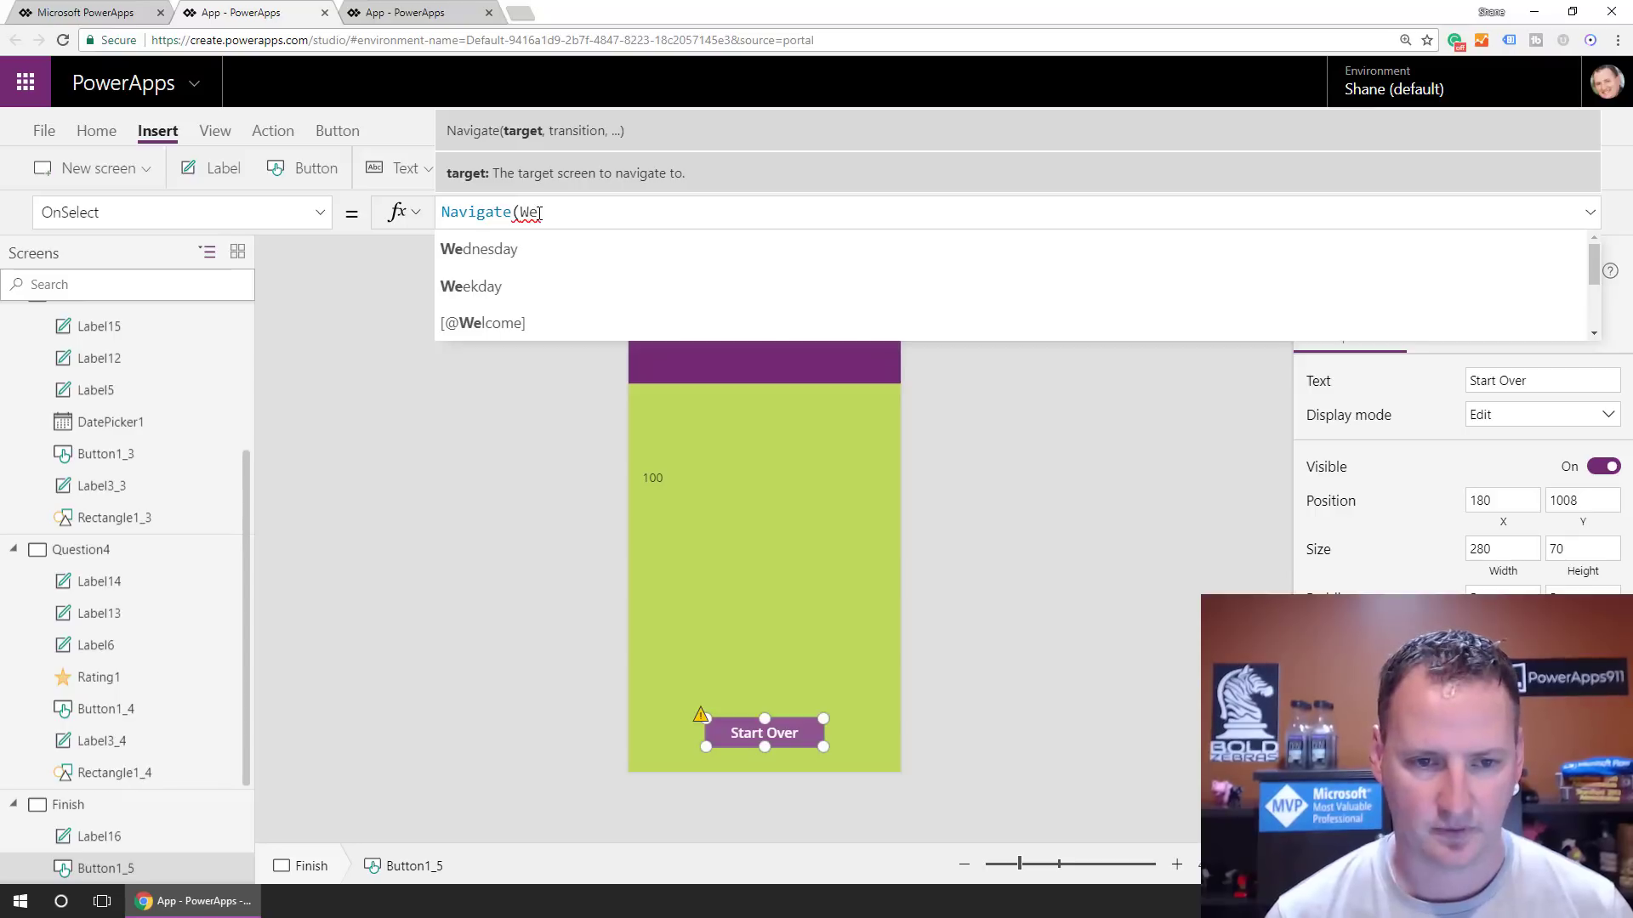
pyautogui.write('l')
pyautogui.press('Tab')
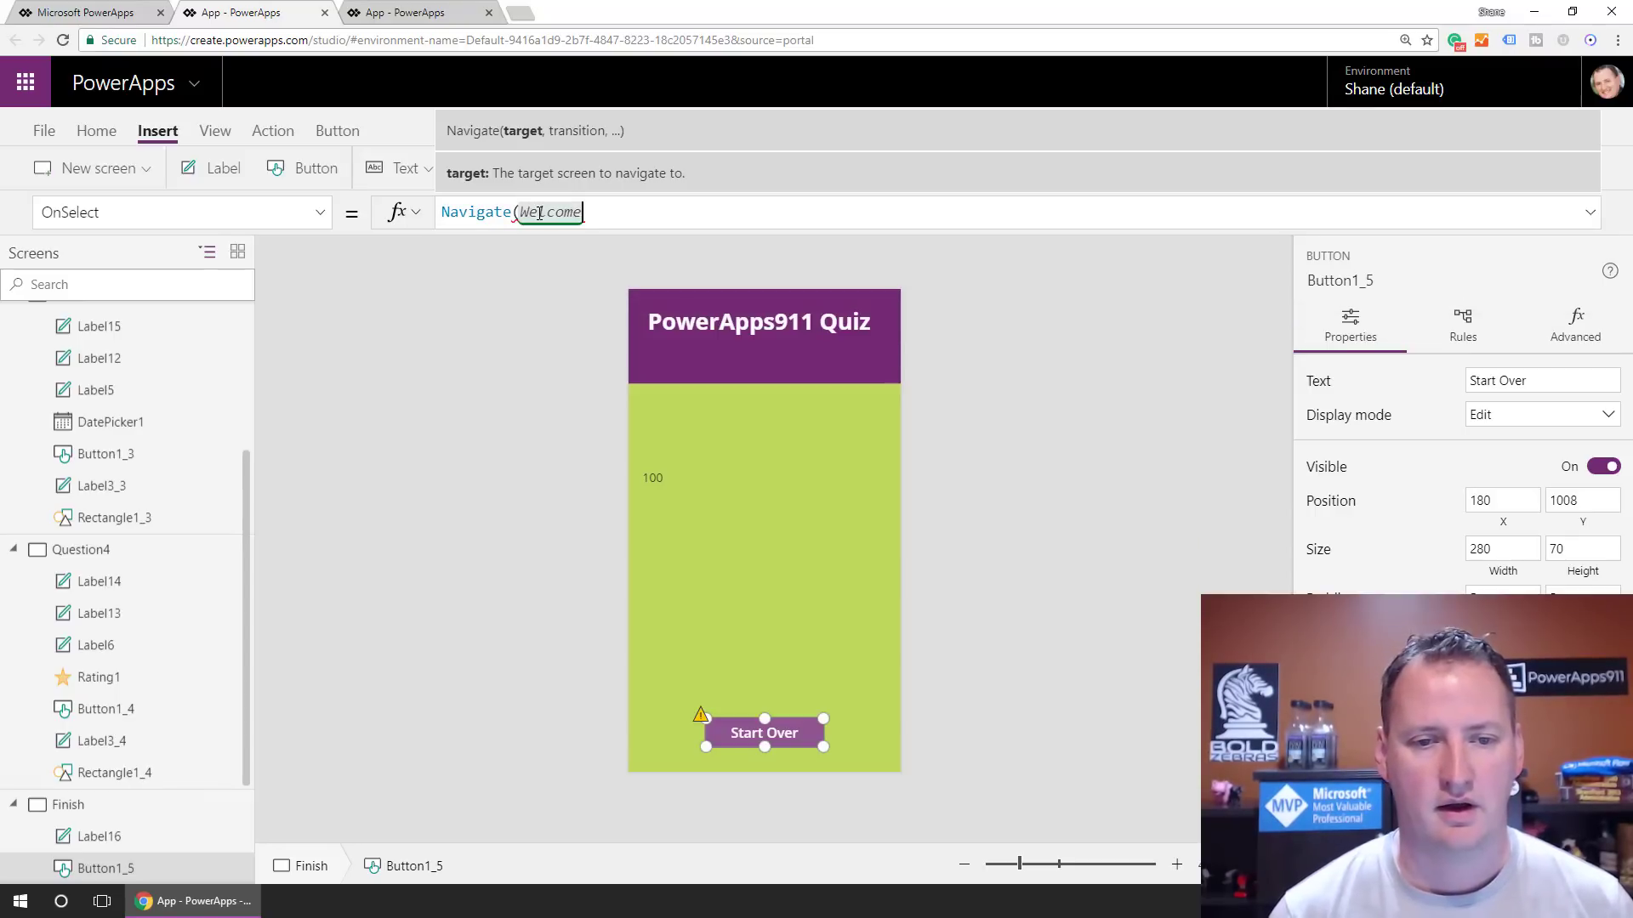
pyautogui.write(',')
pyautogui.press('Tab')
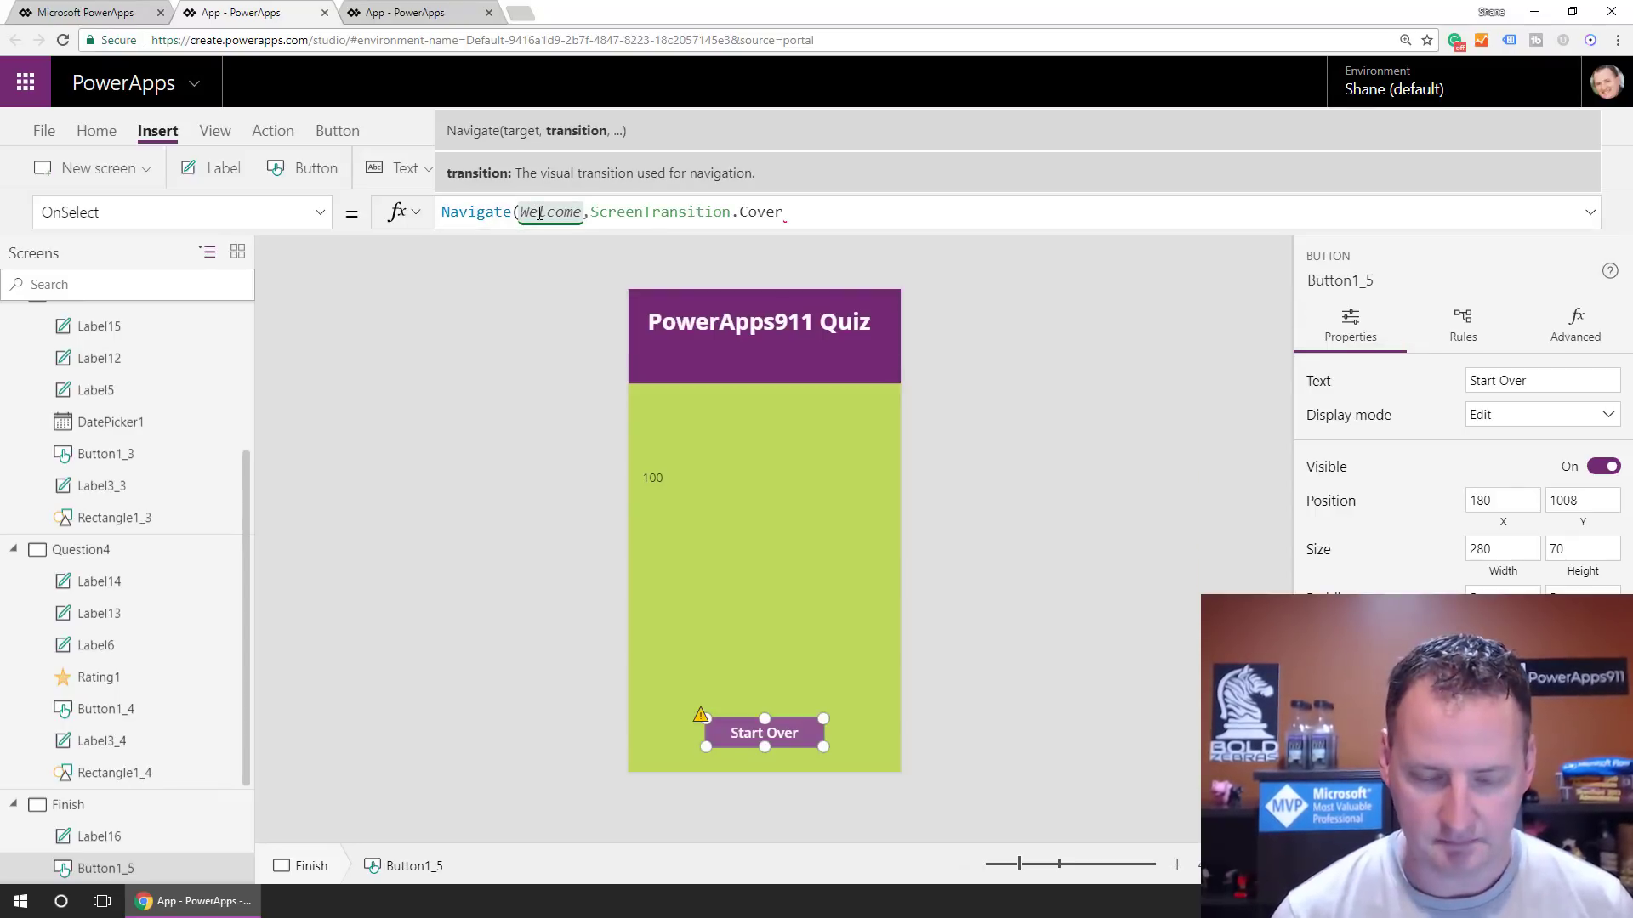
pyautogui.write(')')
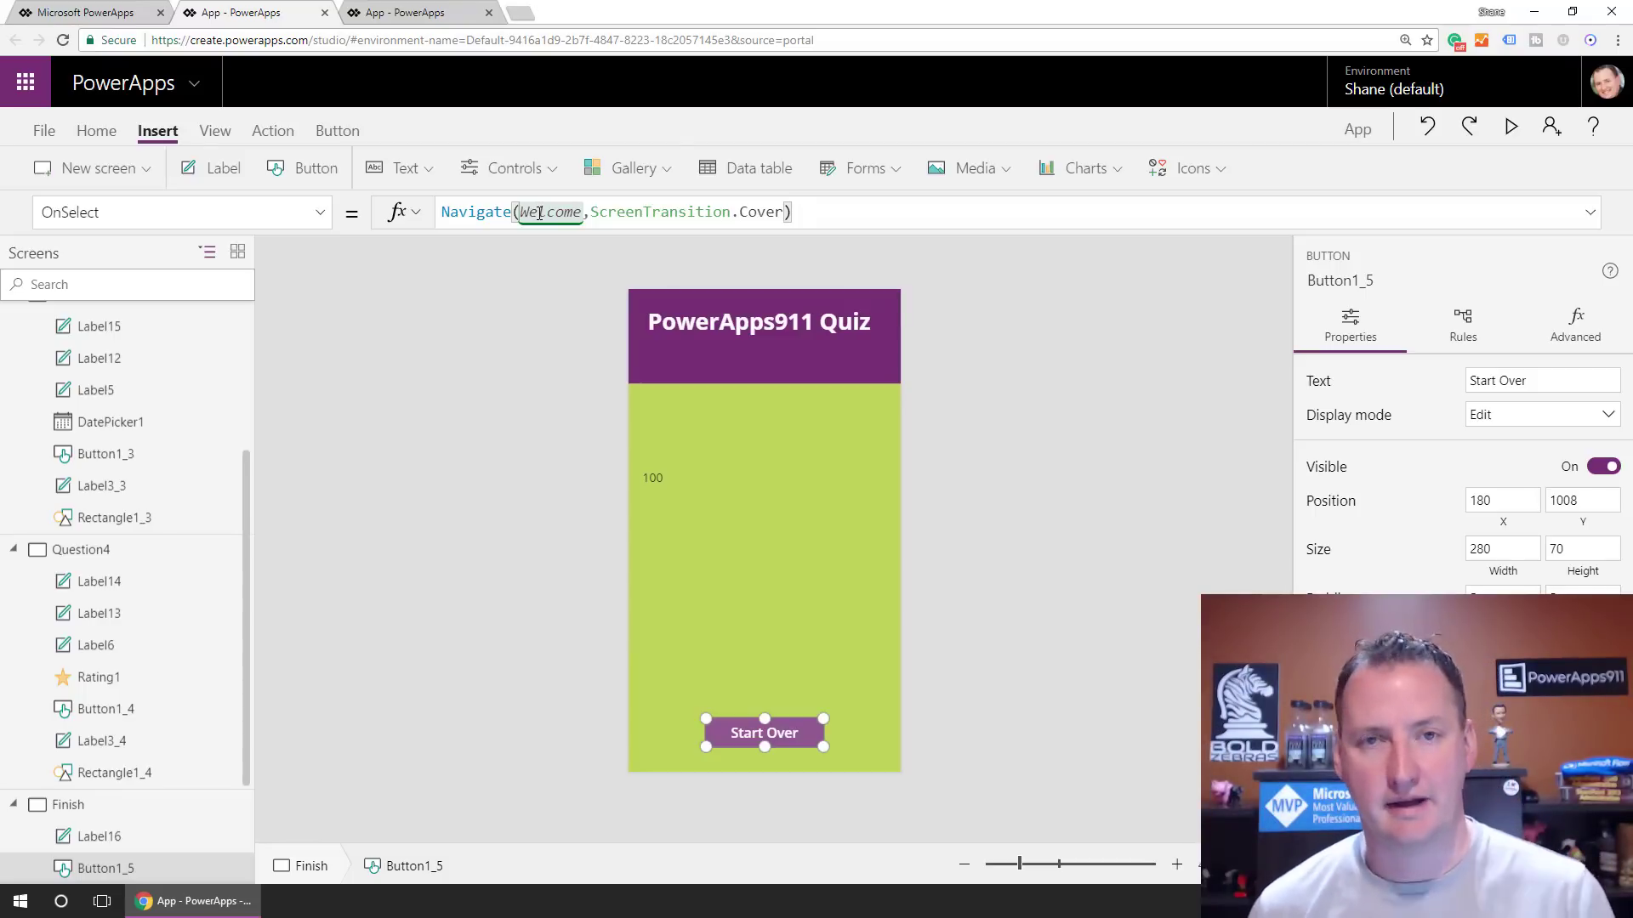
pyautogui.click(797, 732)
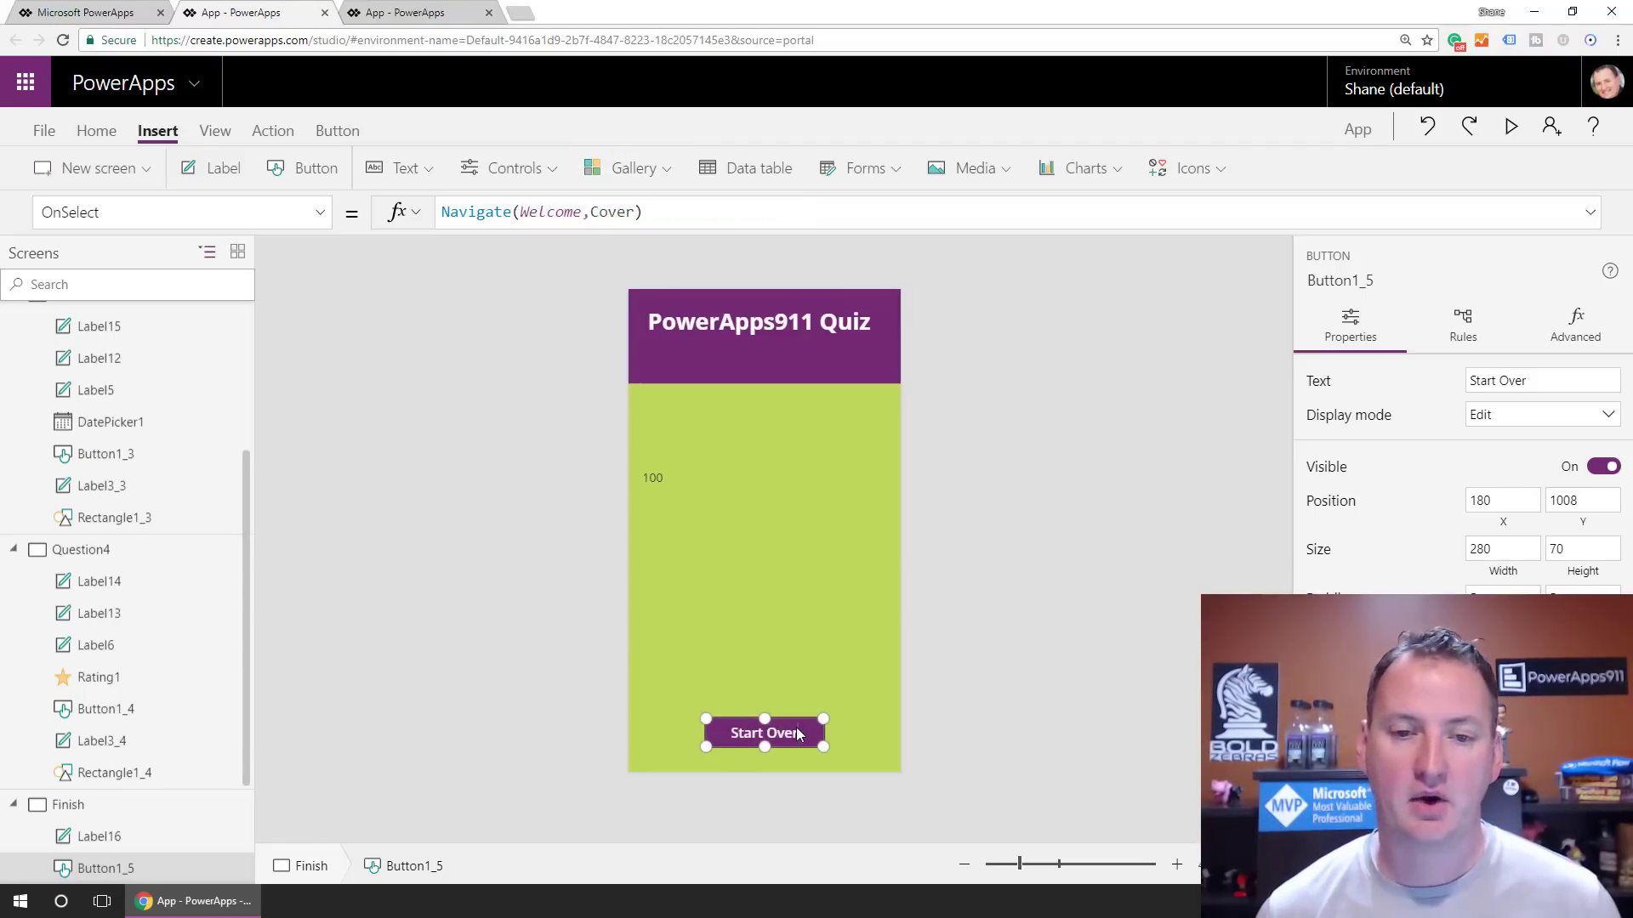
# Preview the app from Finish, restart the quiz, submit the first question with the toggle off, and submit the second radio option on the next
pyautogui.click(1510, 126)
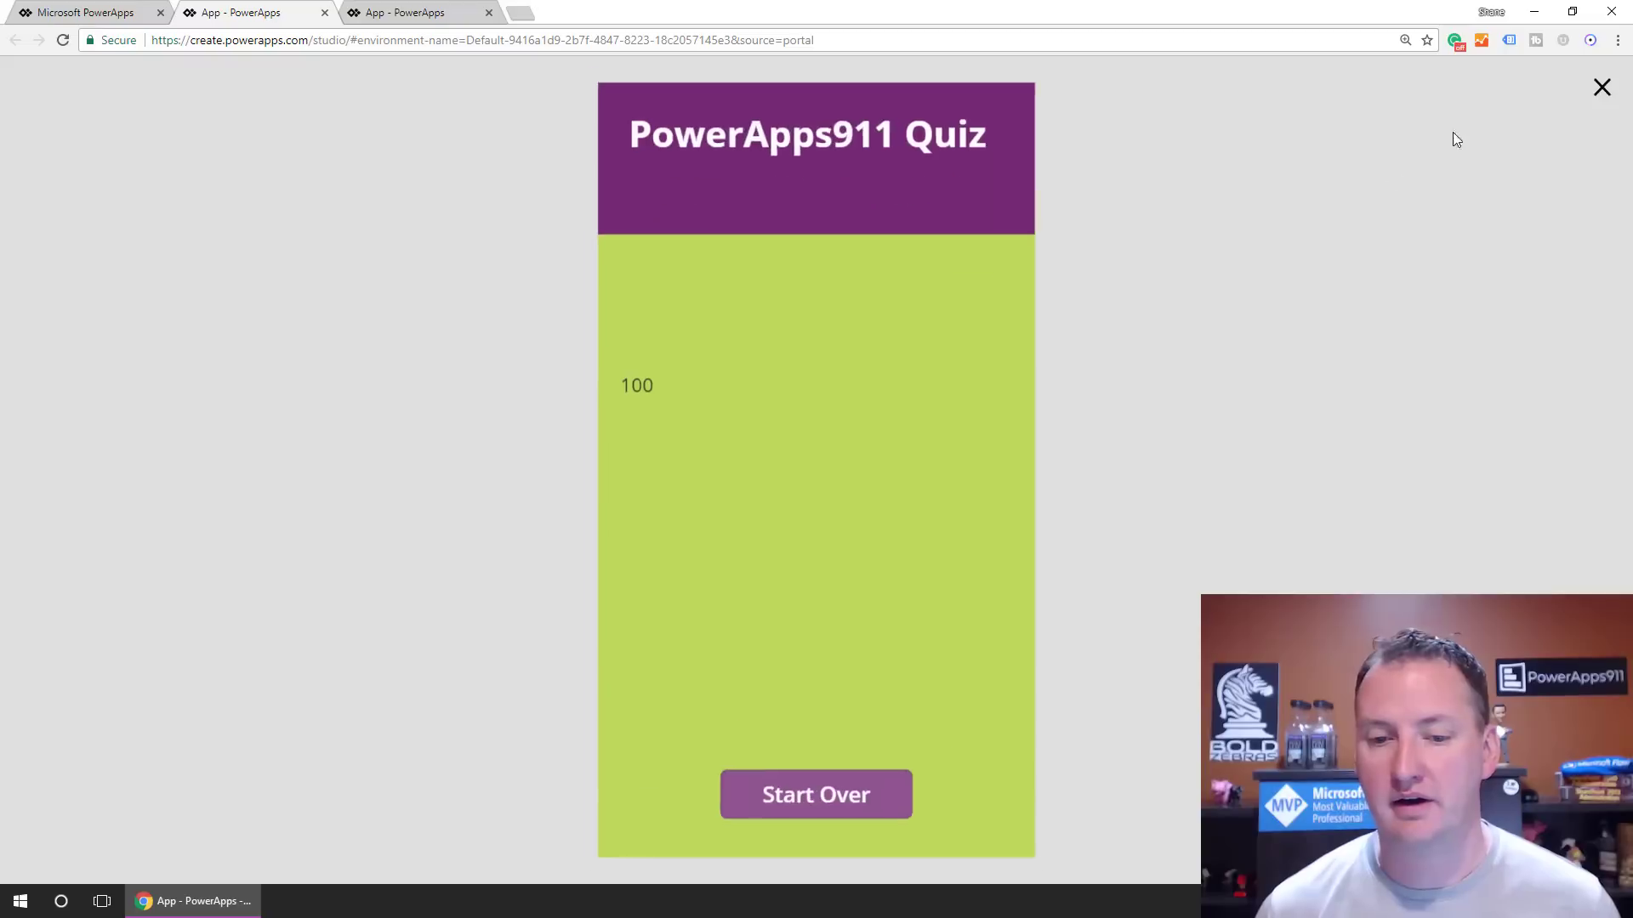
pyautogui.click(819, 808)
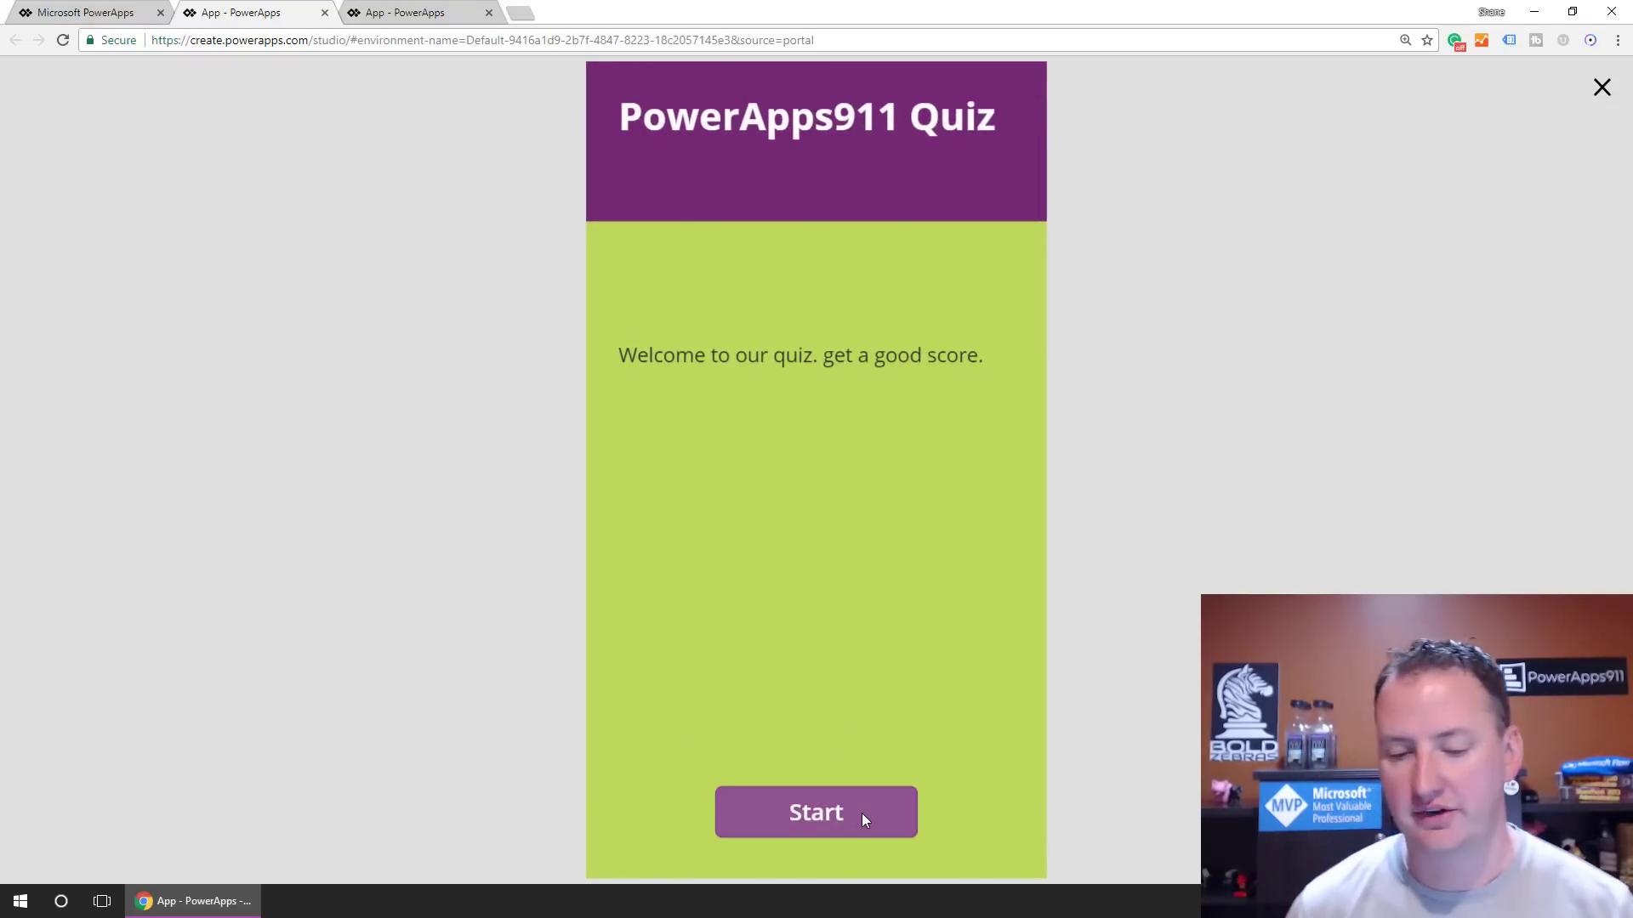
pyautogui.click(861, 813)
pyautogui.click(706, 402)
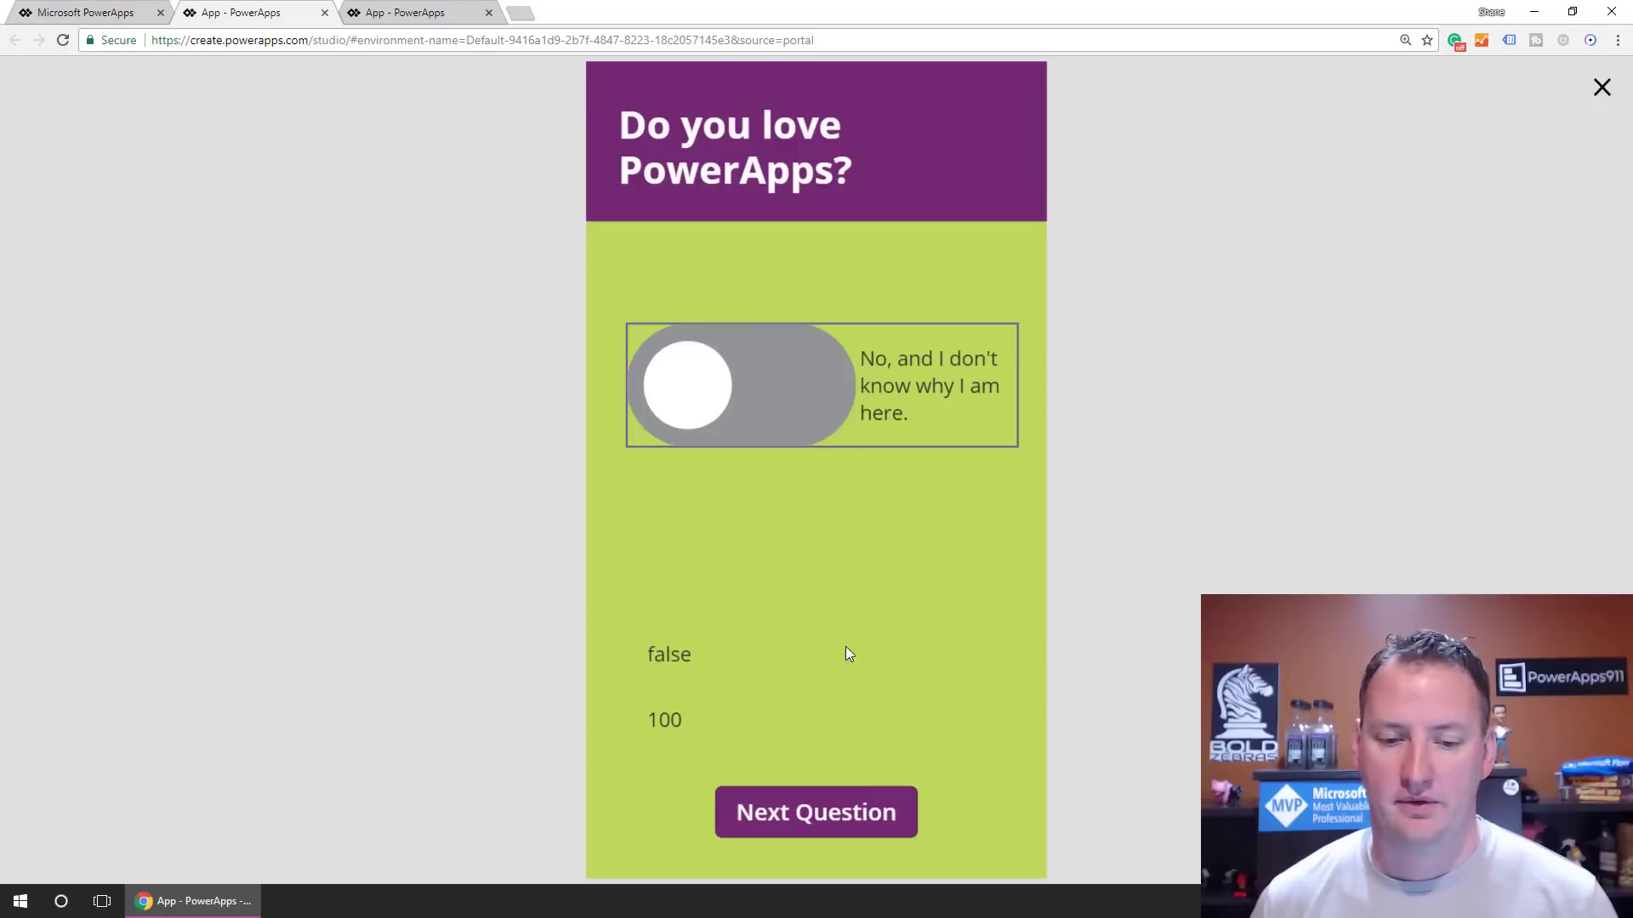
pyautogui.click(852, 808)
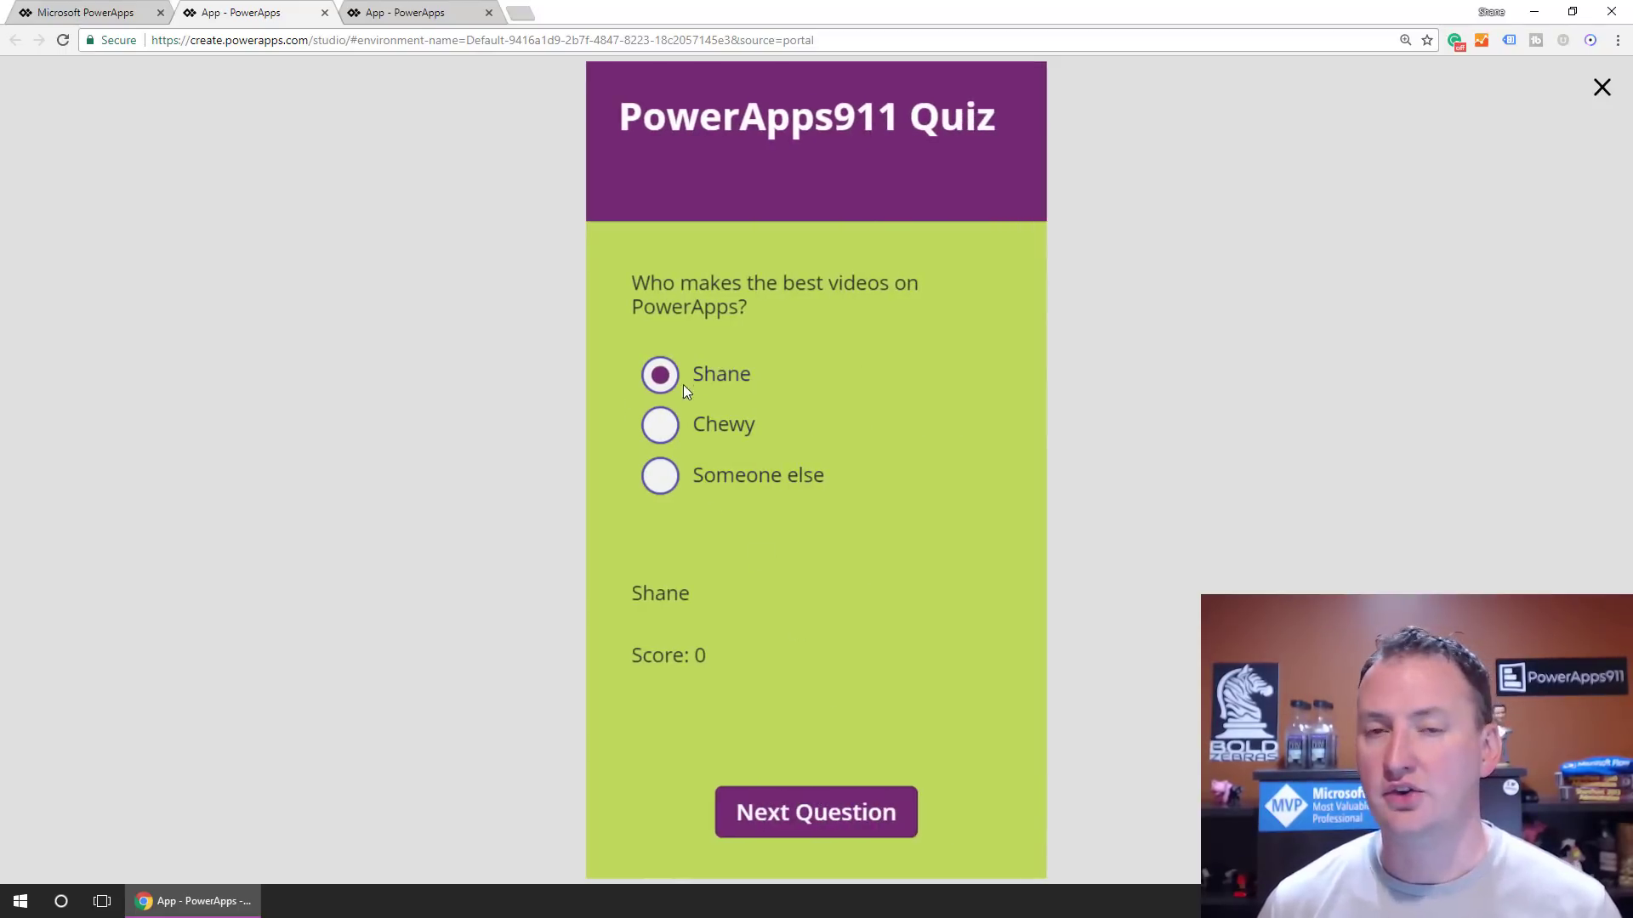
pyautogui.click(671, 430)
pyautogui.click(837, 816)
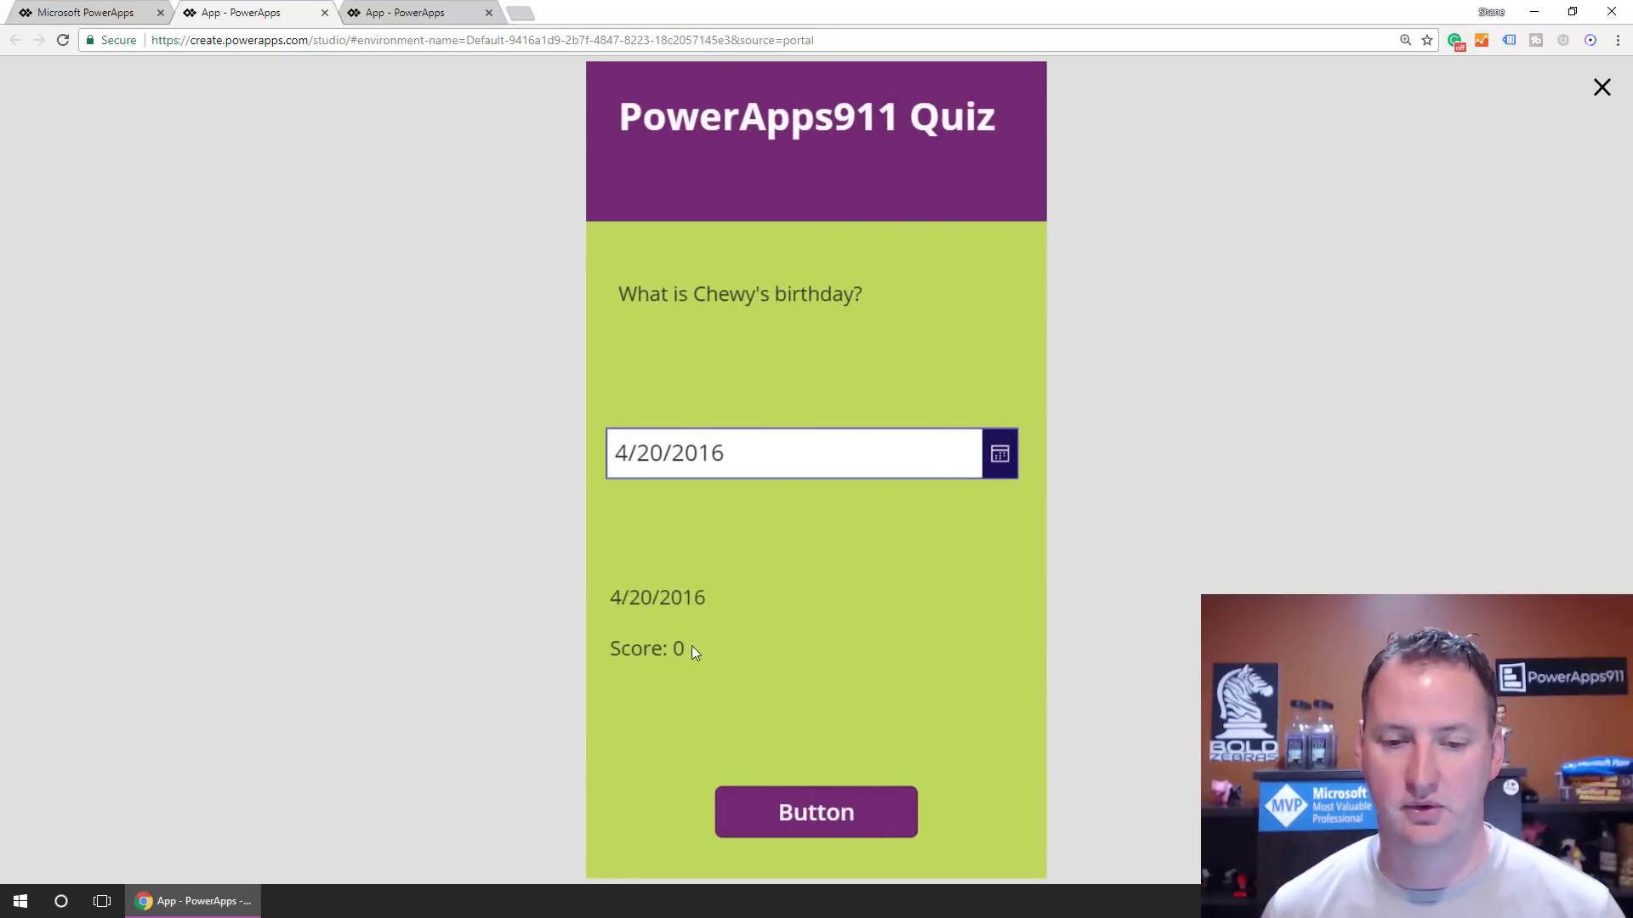
pyautogui.click(999, 454)
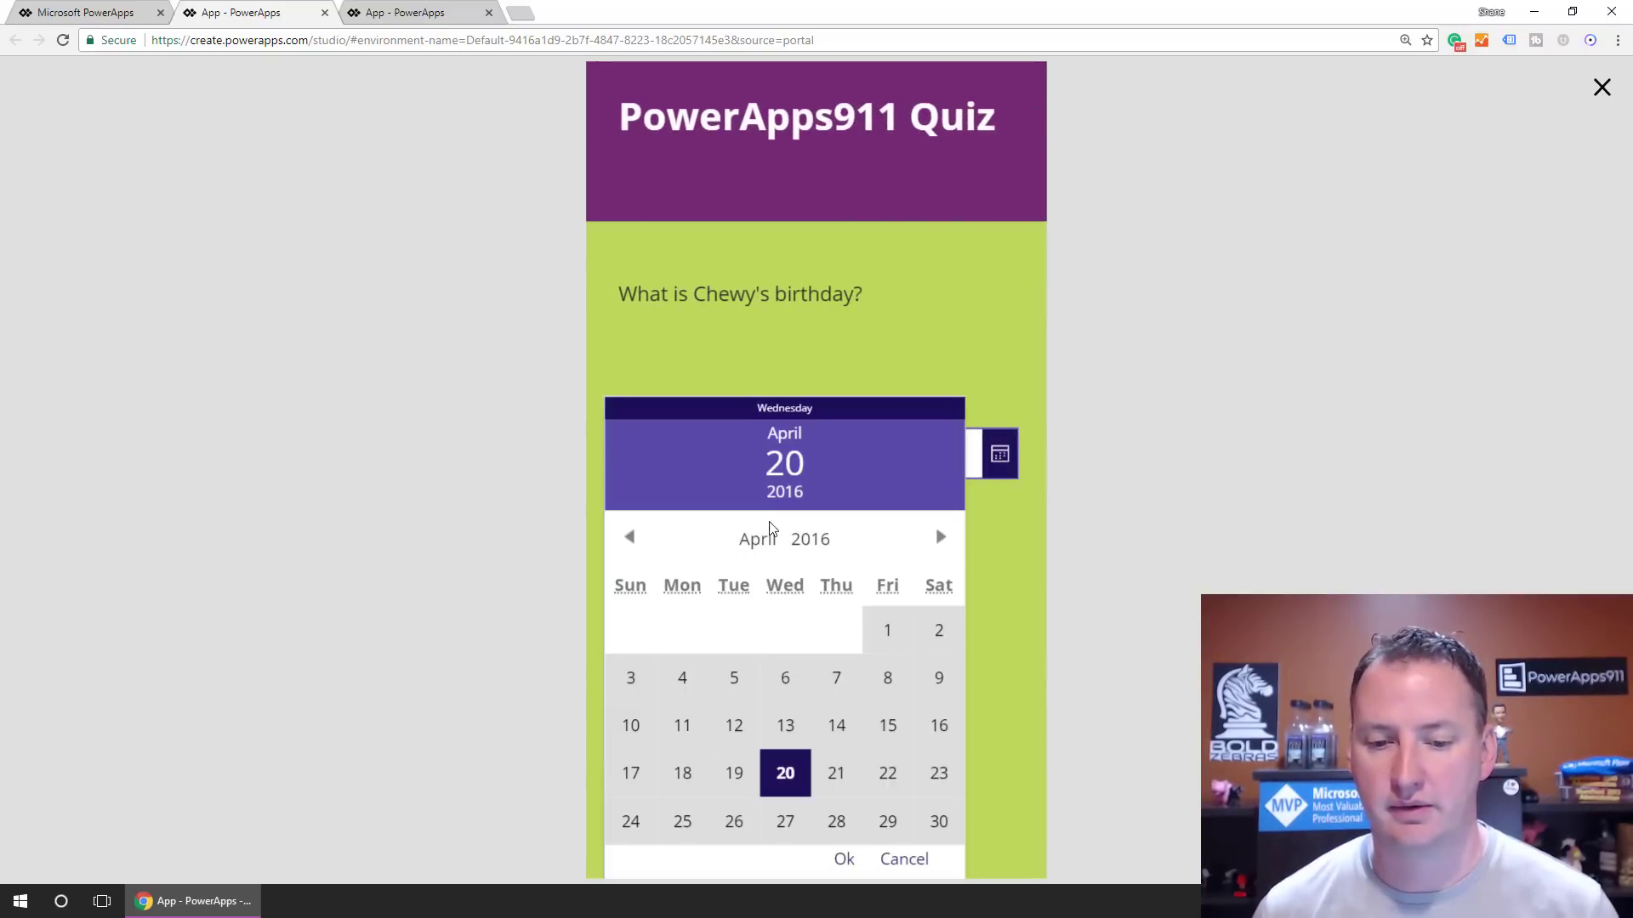
pyautogui.click(785, 678)
pyautogui.click(1042, 558)
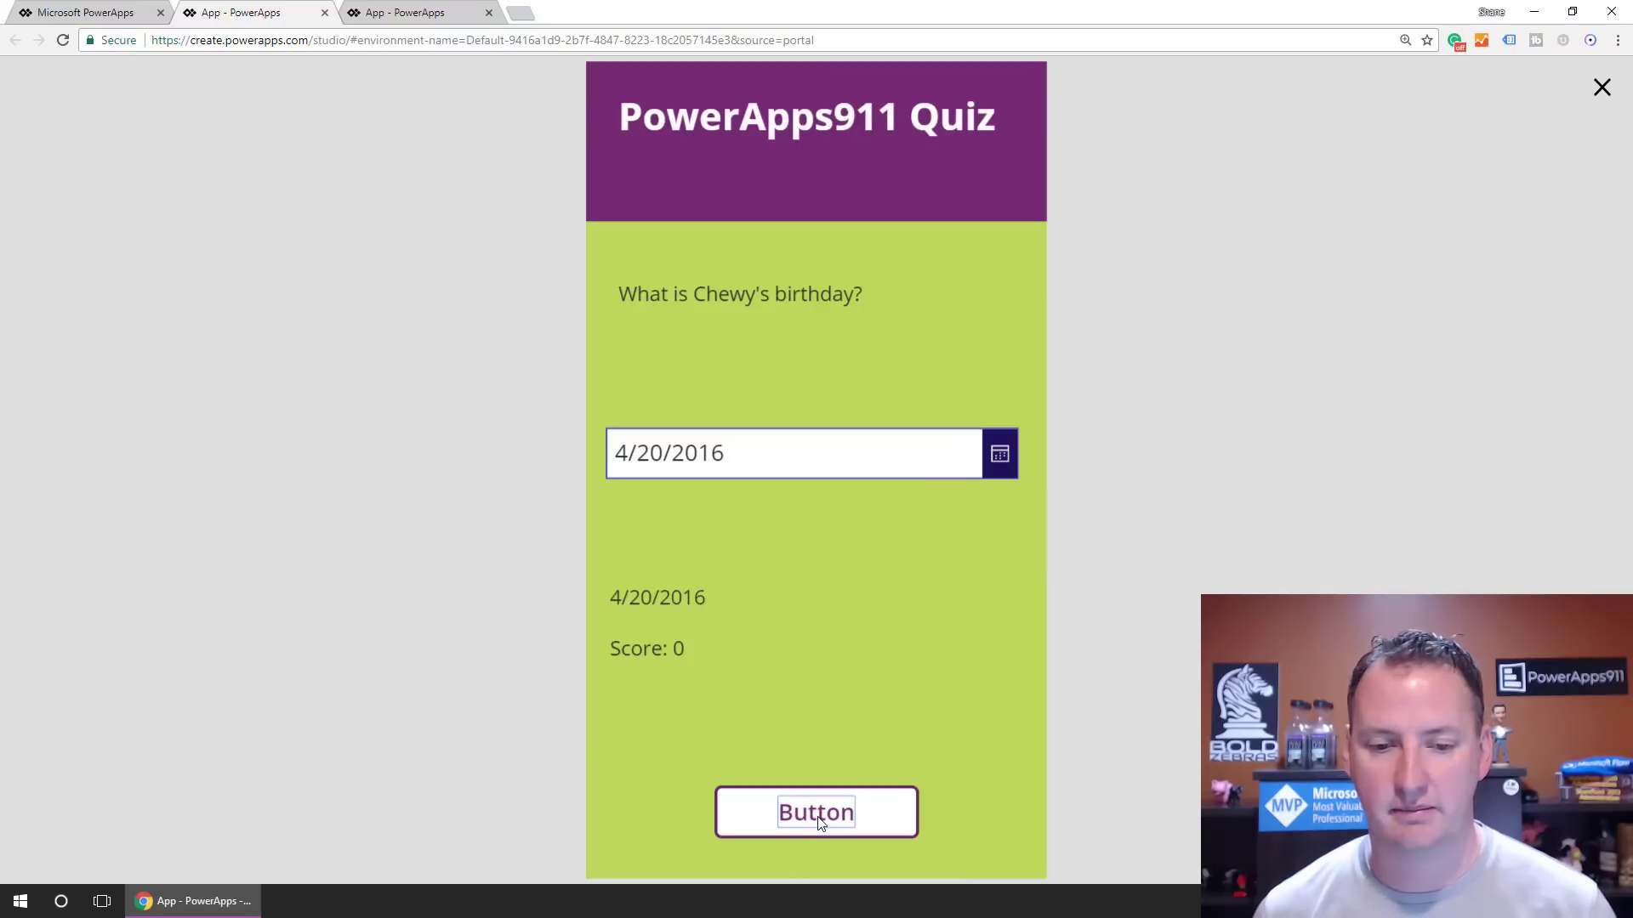
# Answer the birthday question with the wrong date 4/12/2016 and submit it
pyautogui.click(994, 460)
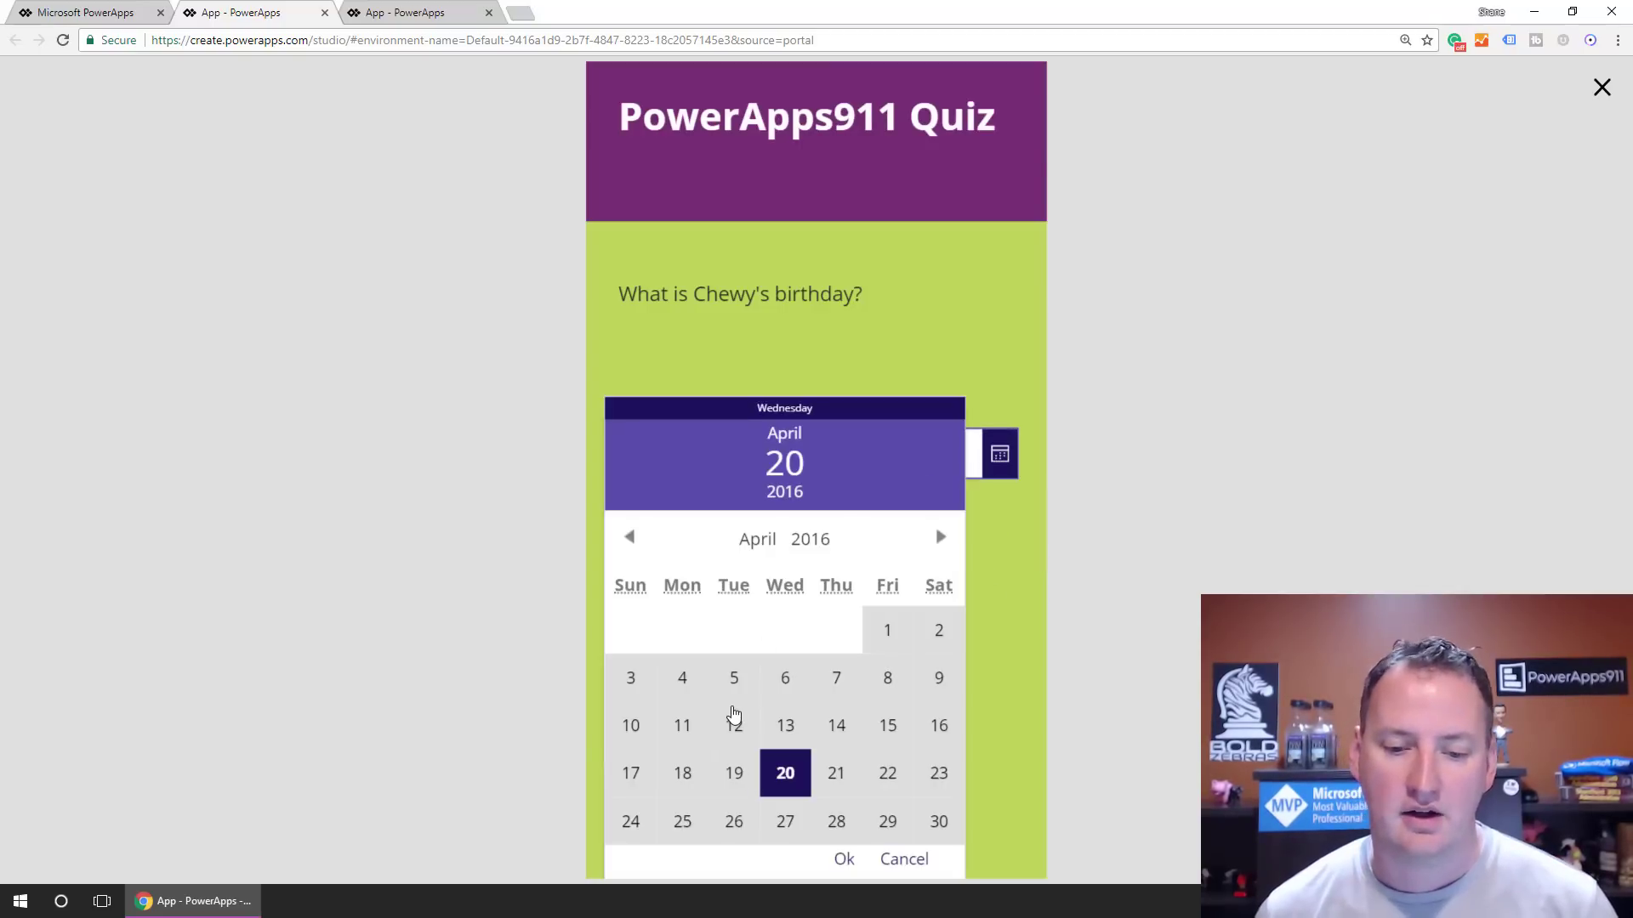
pyautogui.click(735, 726)
pyautogui.click(846, 861)
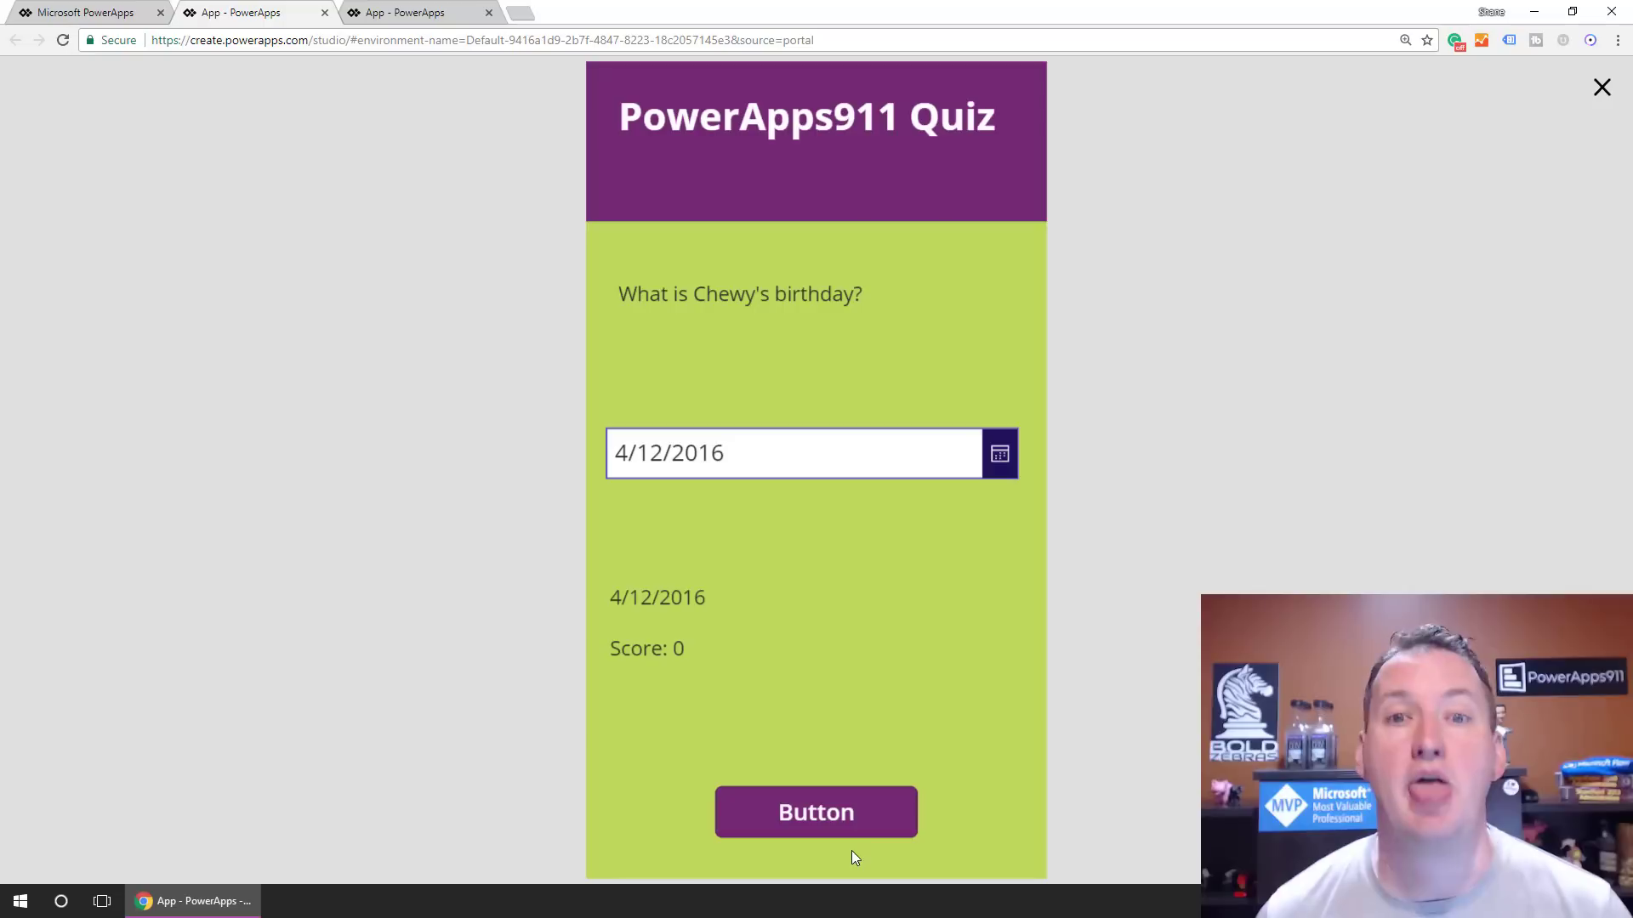
pyautogui.click(848, 820)
# Submit a rating below five stars on the last question, test the Start Over button on Finish, and close the preview
pyautogui.click(778, 454)
pyautogui.click(868, 816)
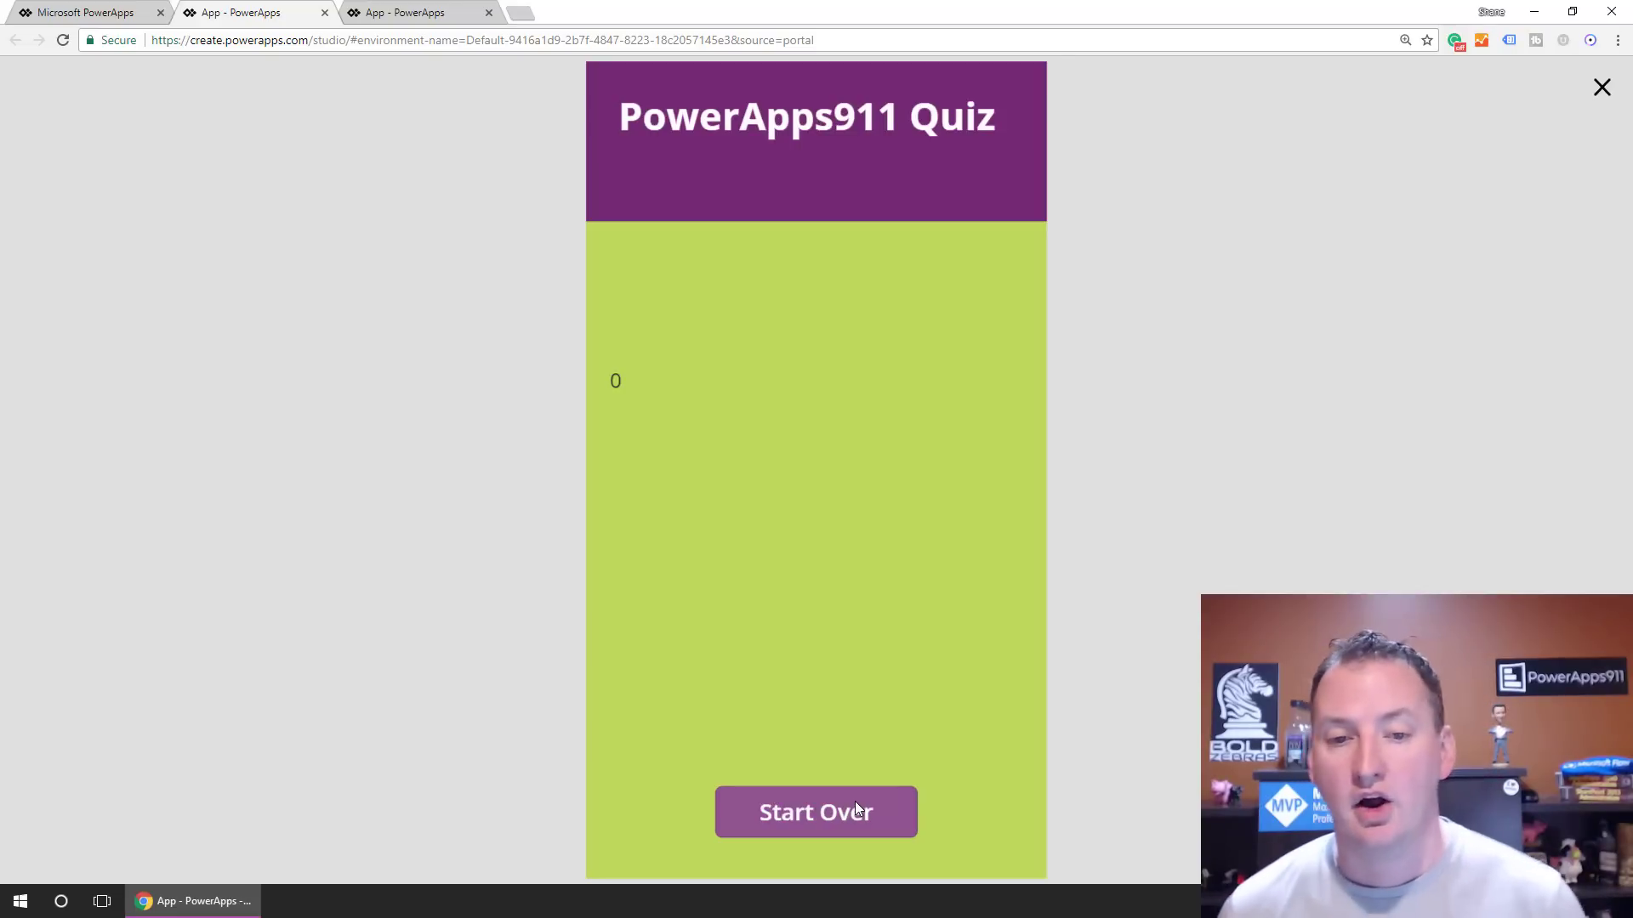
pyautogui.click(854, 802)
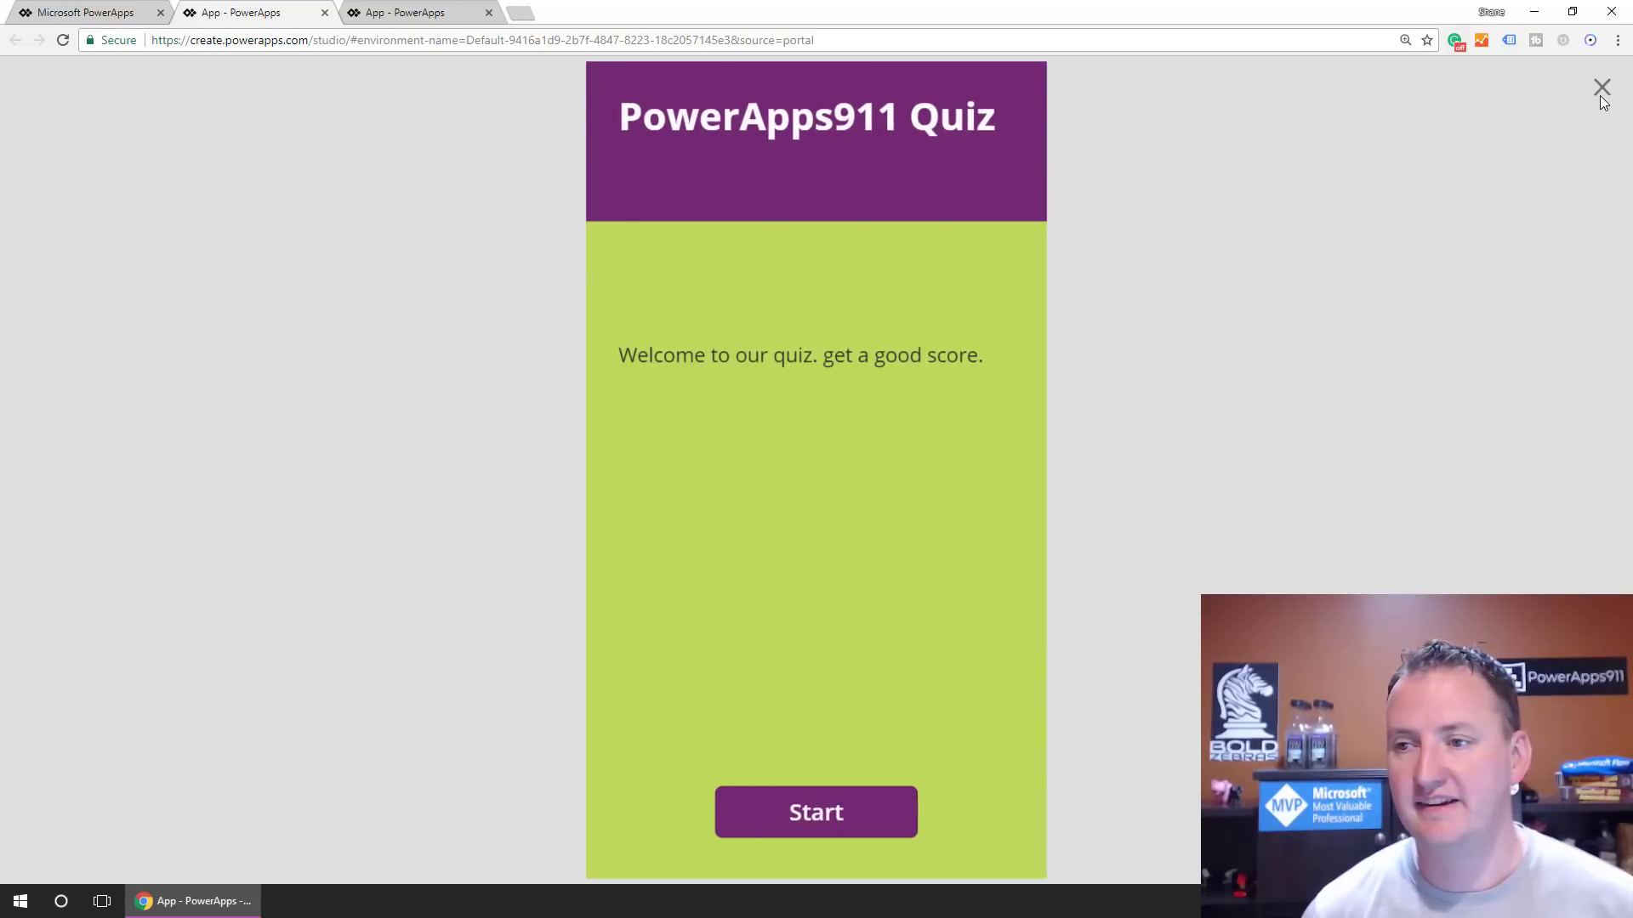
pyautogui.click(1601, 87)
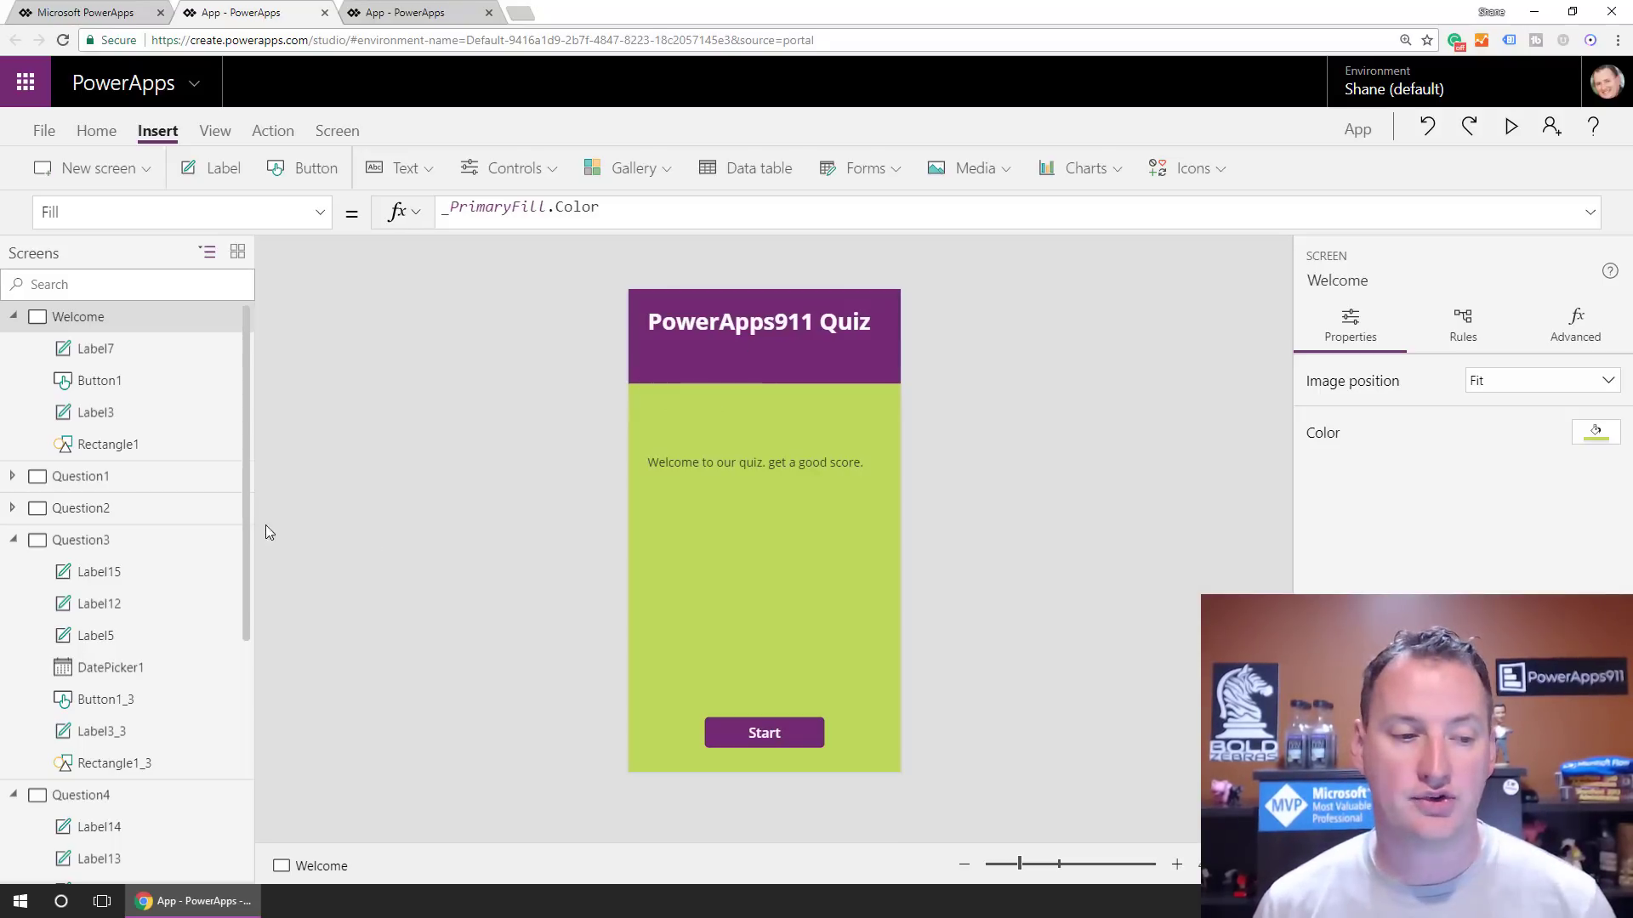
pyautogui.click(205, 464)
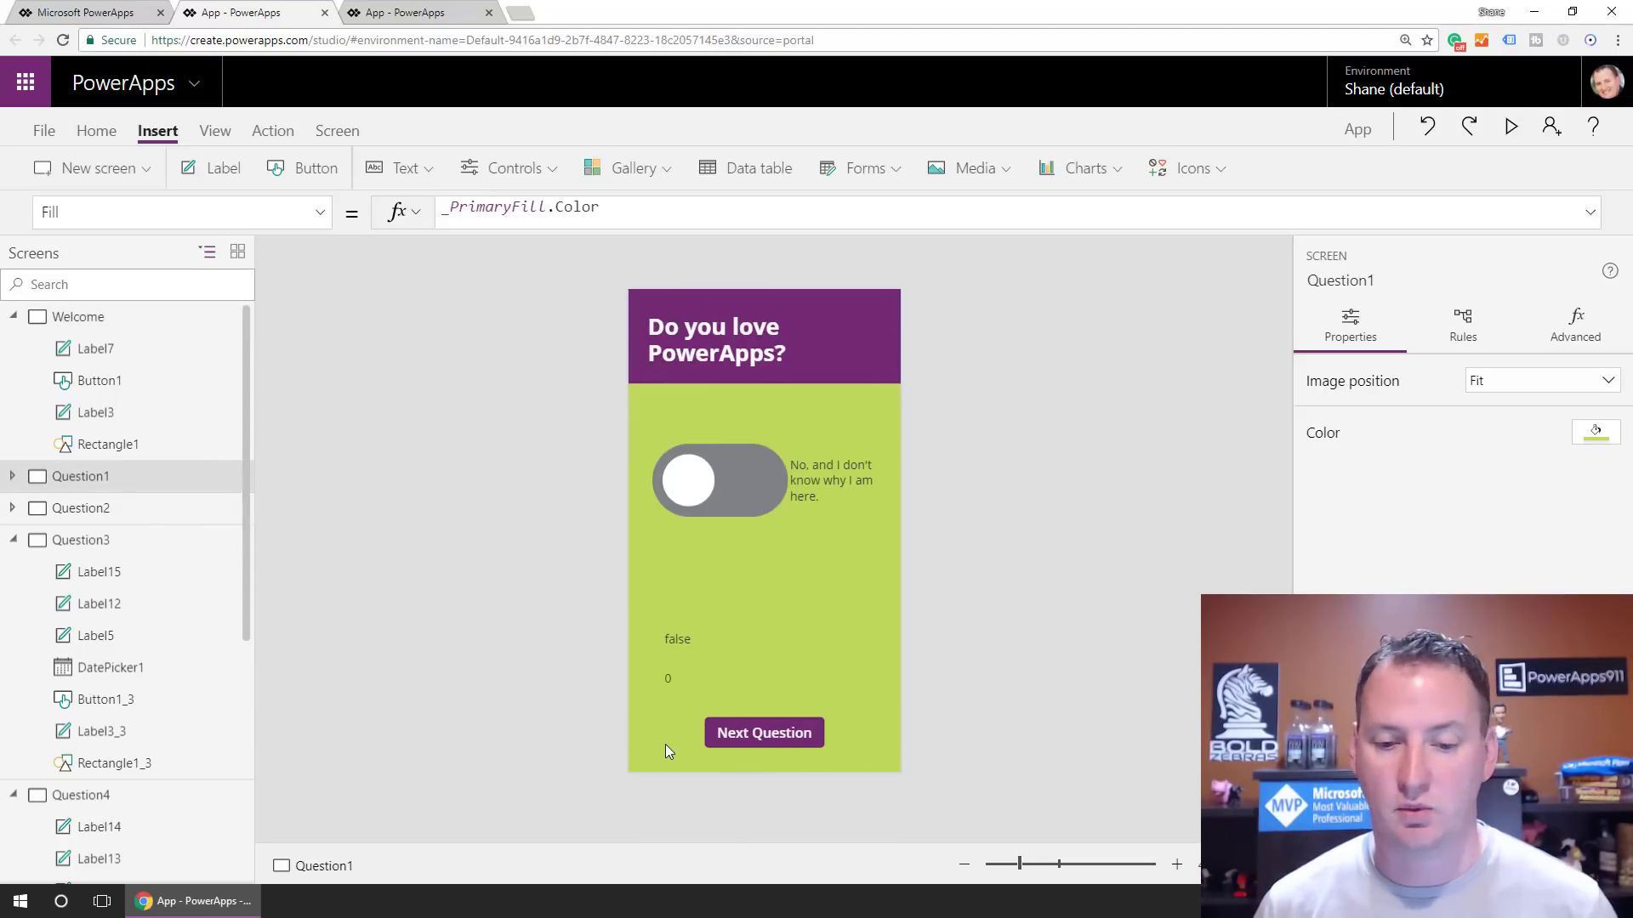
pyautogui.click(759, 736)
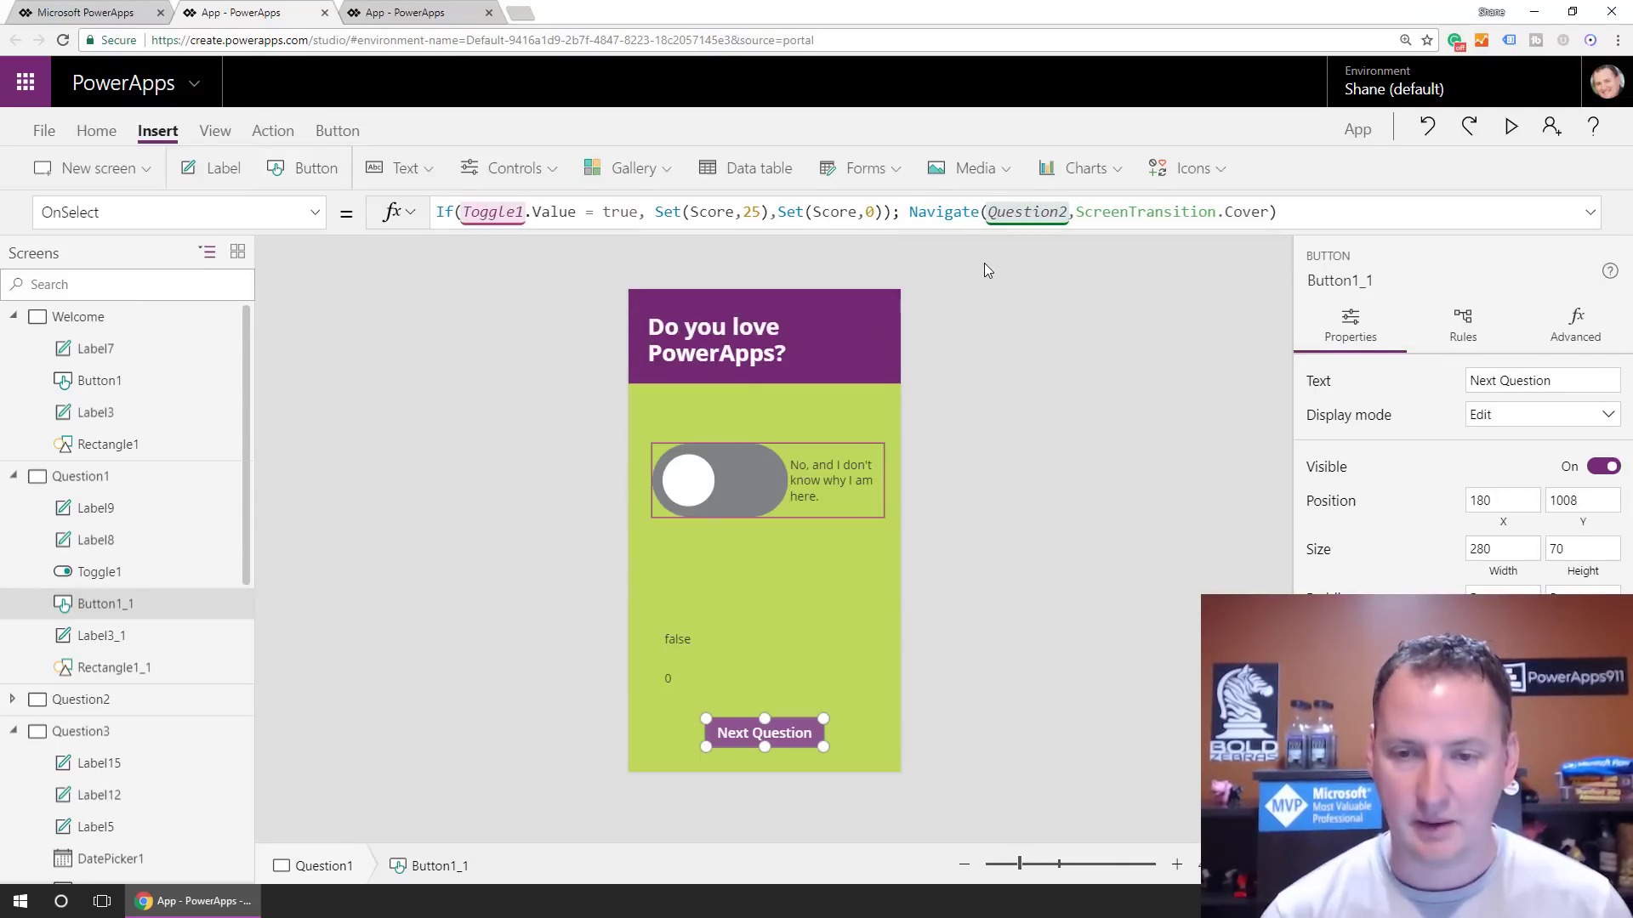
pyautogui.write('Reset')
pyautogui.write('(Togg')
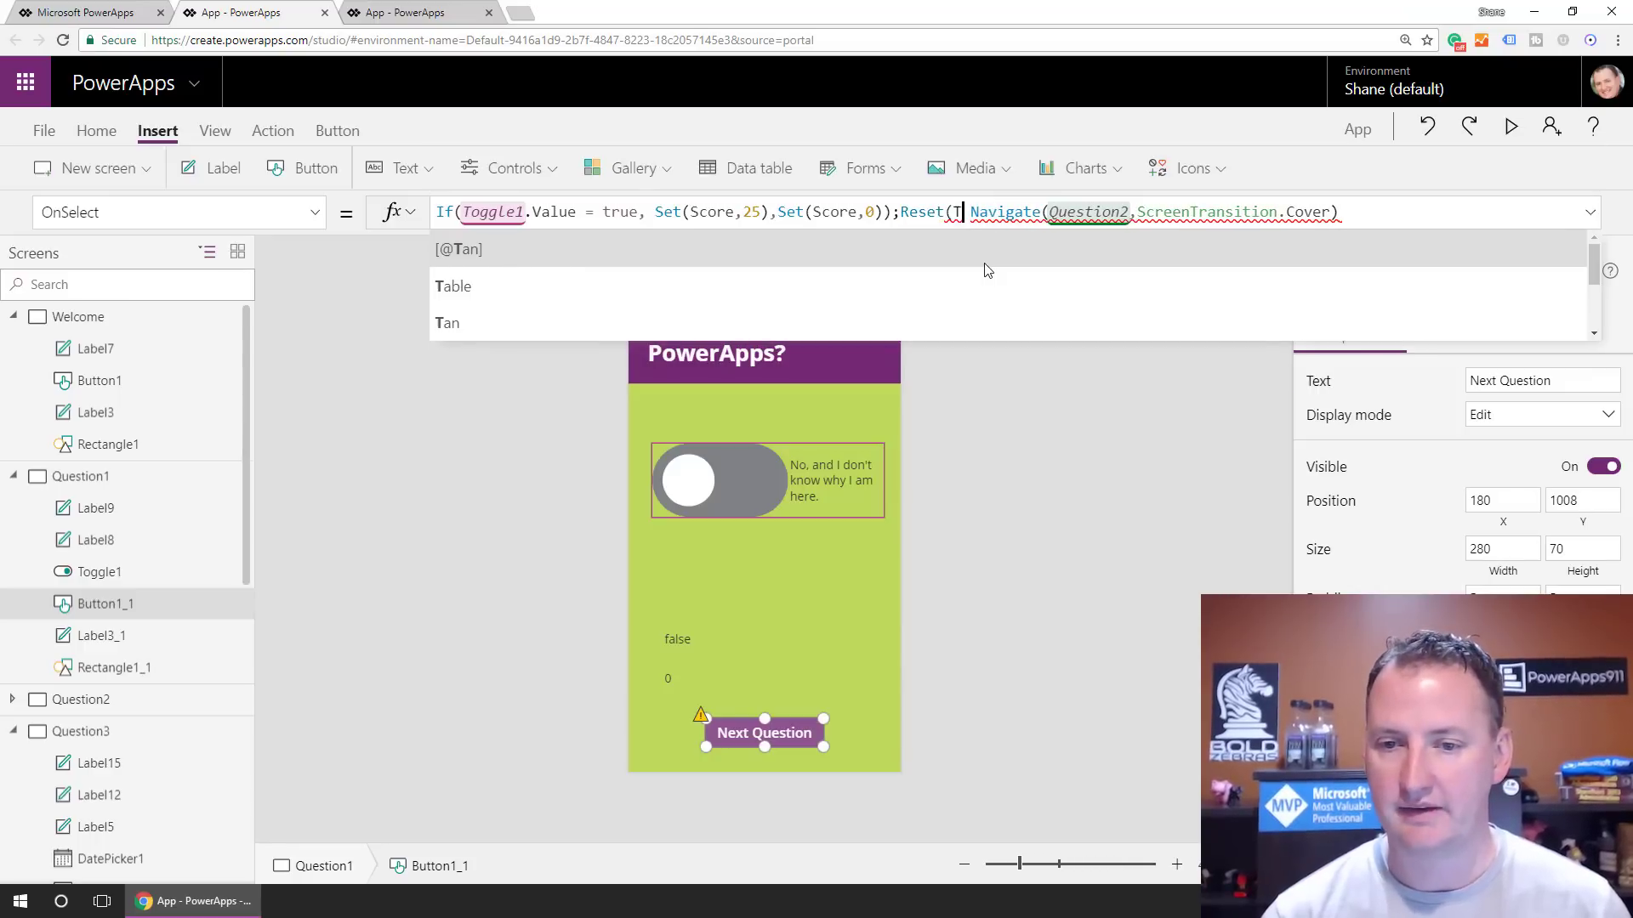
pyautogui.press('Tab')
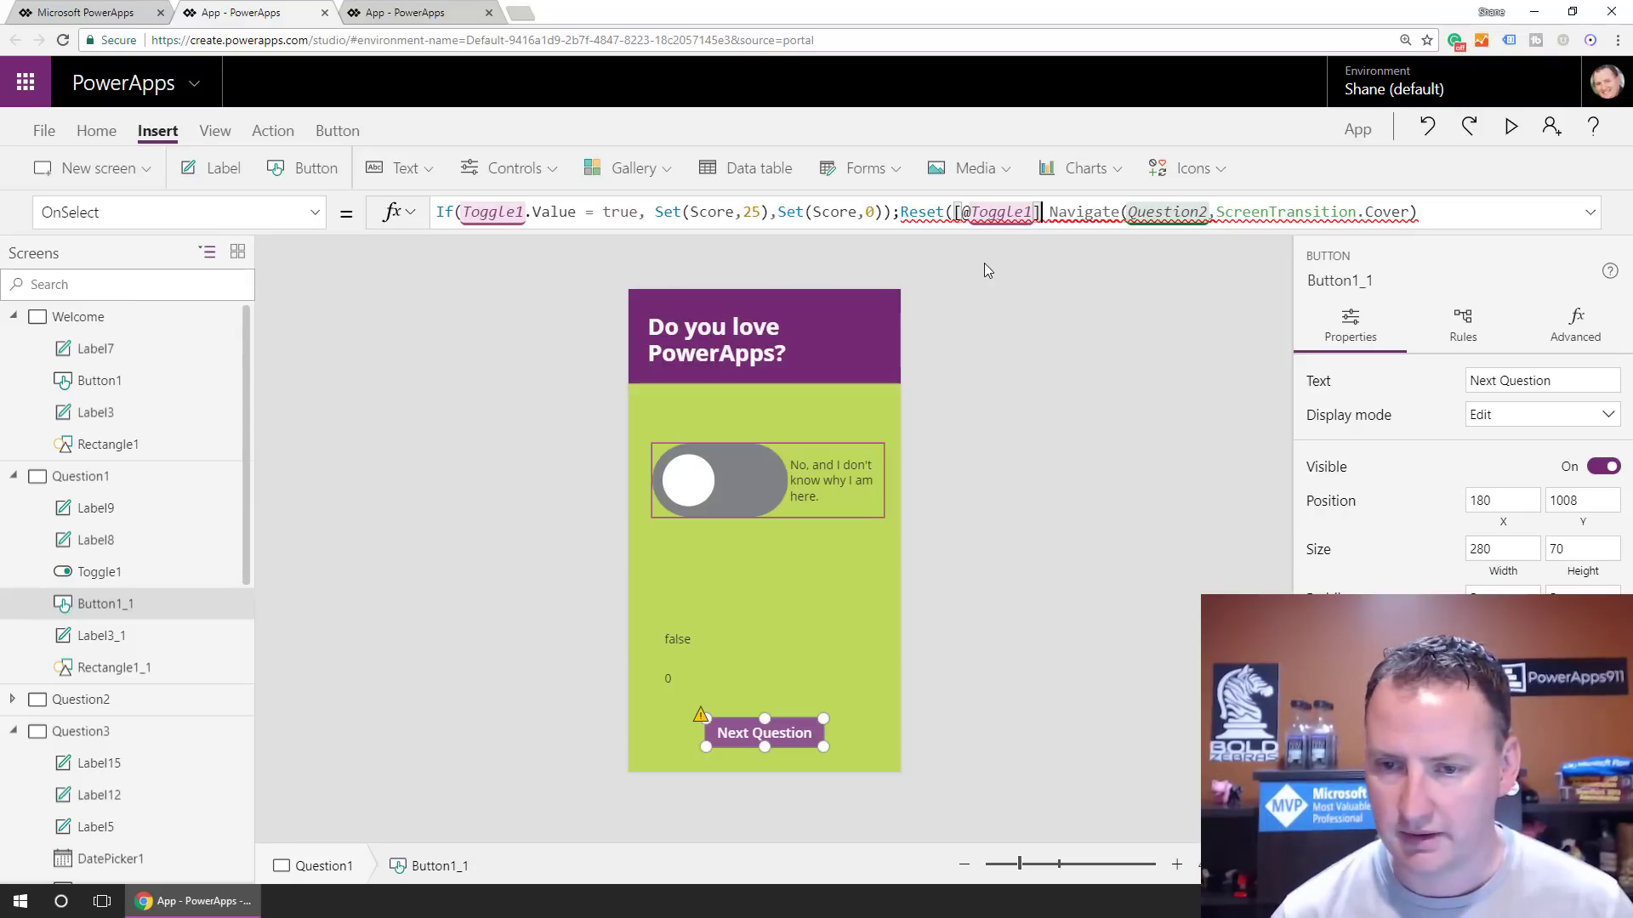
pyautogui.write(')')
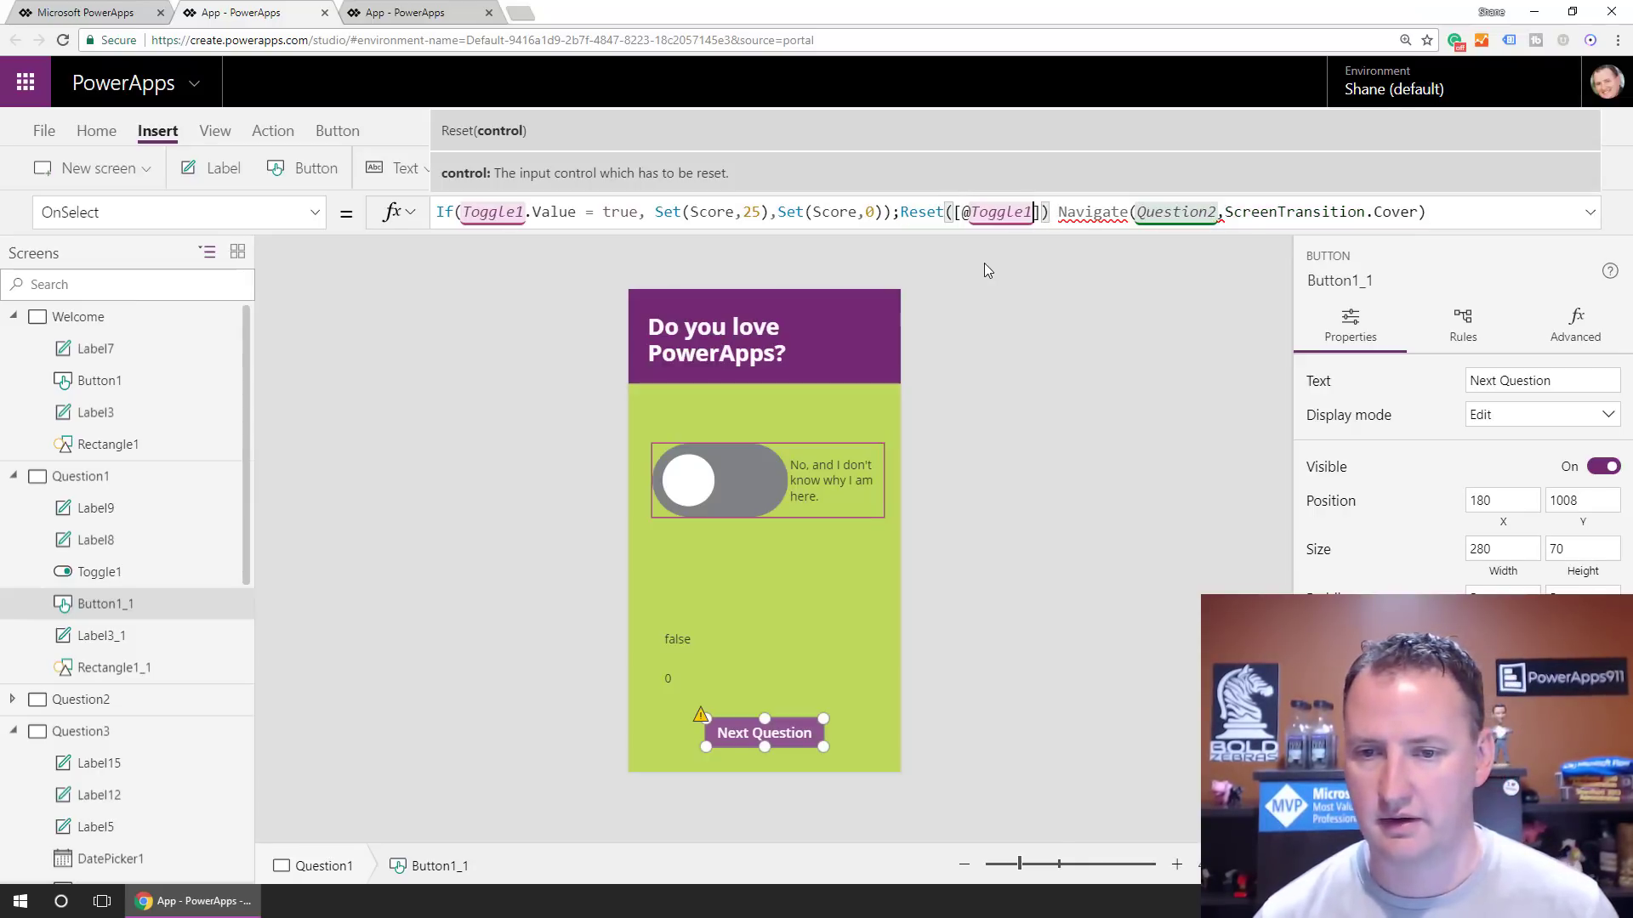
# Simplify the new reset call's argument to plain Toggle1 and separate the call from Navigate with a semicolon
pyautogui.press('Left')
pyautogui.press('Left')
pyautogui.press('Left')
pyautogui.press('Left')
pyautogui.press('BackSpace')
pyautogui.press('BackSpace')
pyautogui.press('Right')
pyautogui.press('Right')
pyautogui.press('Right')
pyautogui.press('Right')
pyautogui.press('Right')
pyautogui.press('Right')
pyautogui.press('Right')
pyautogui.press('Delete')
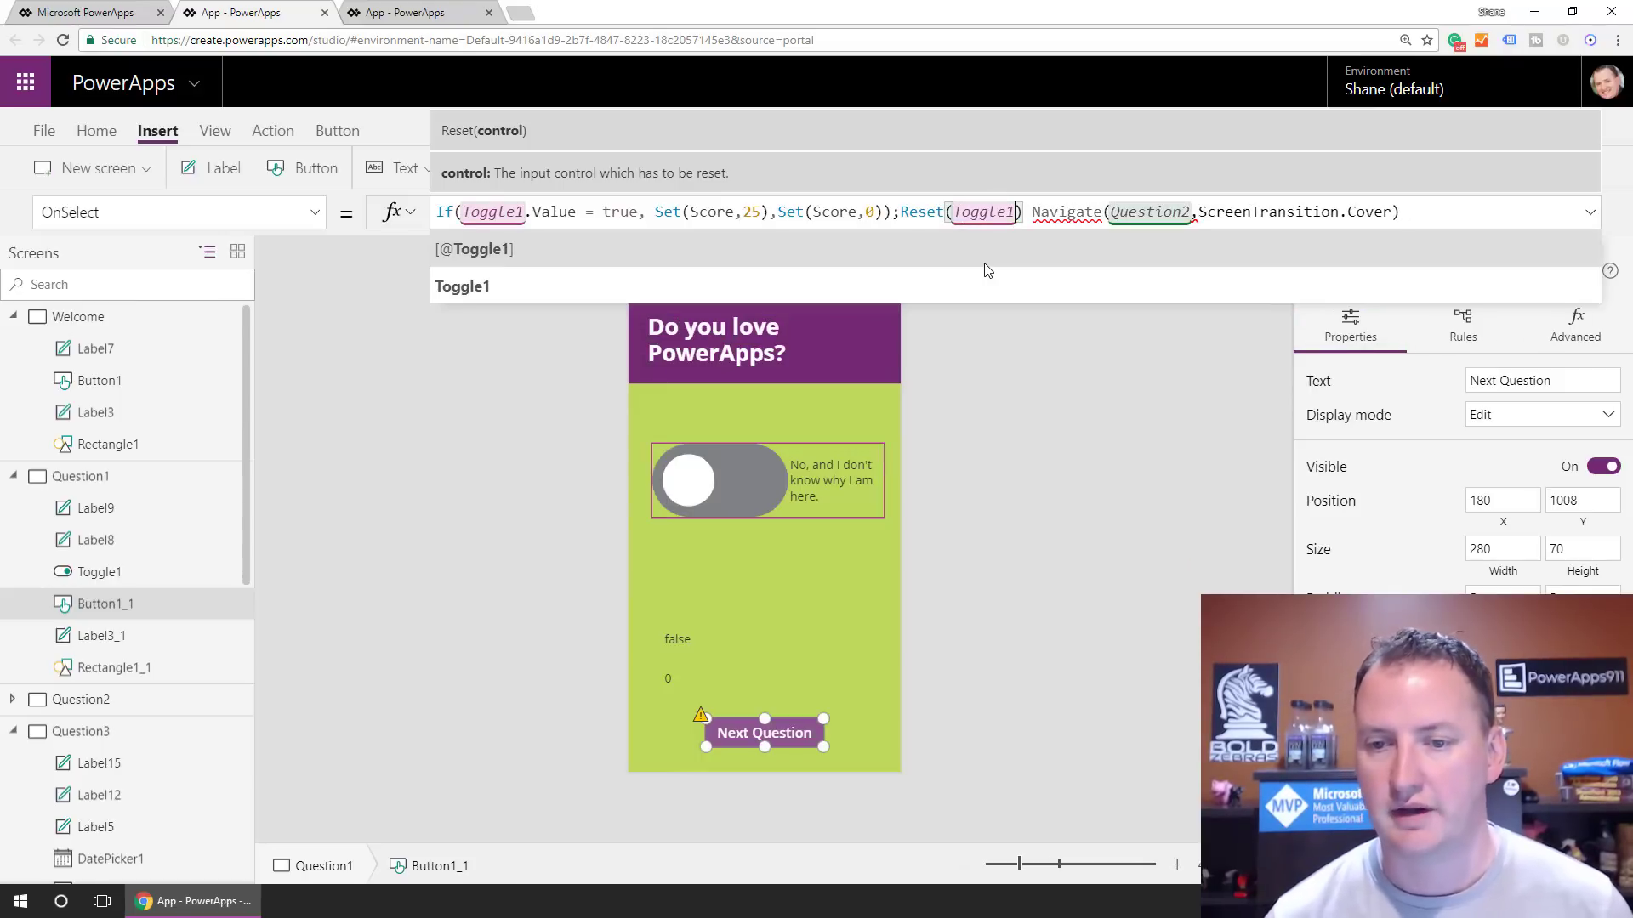
pyautogui.write(';')
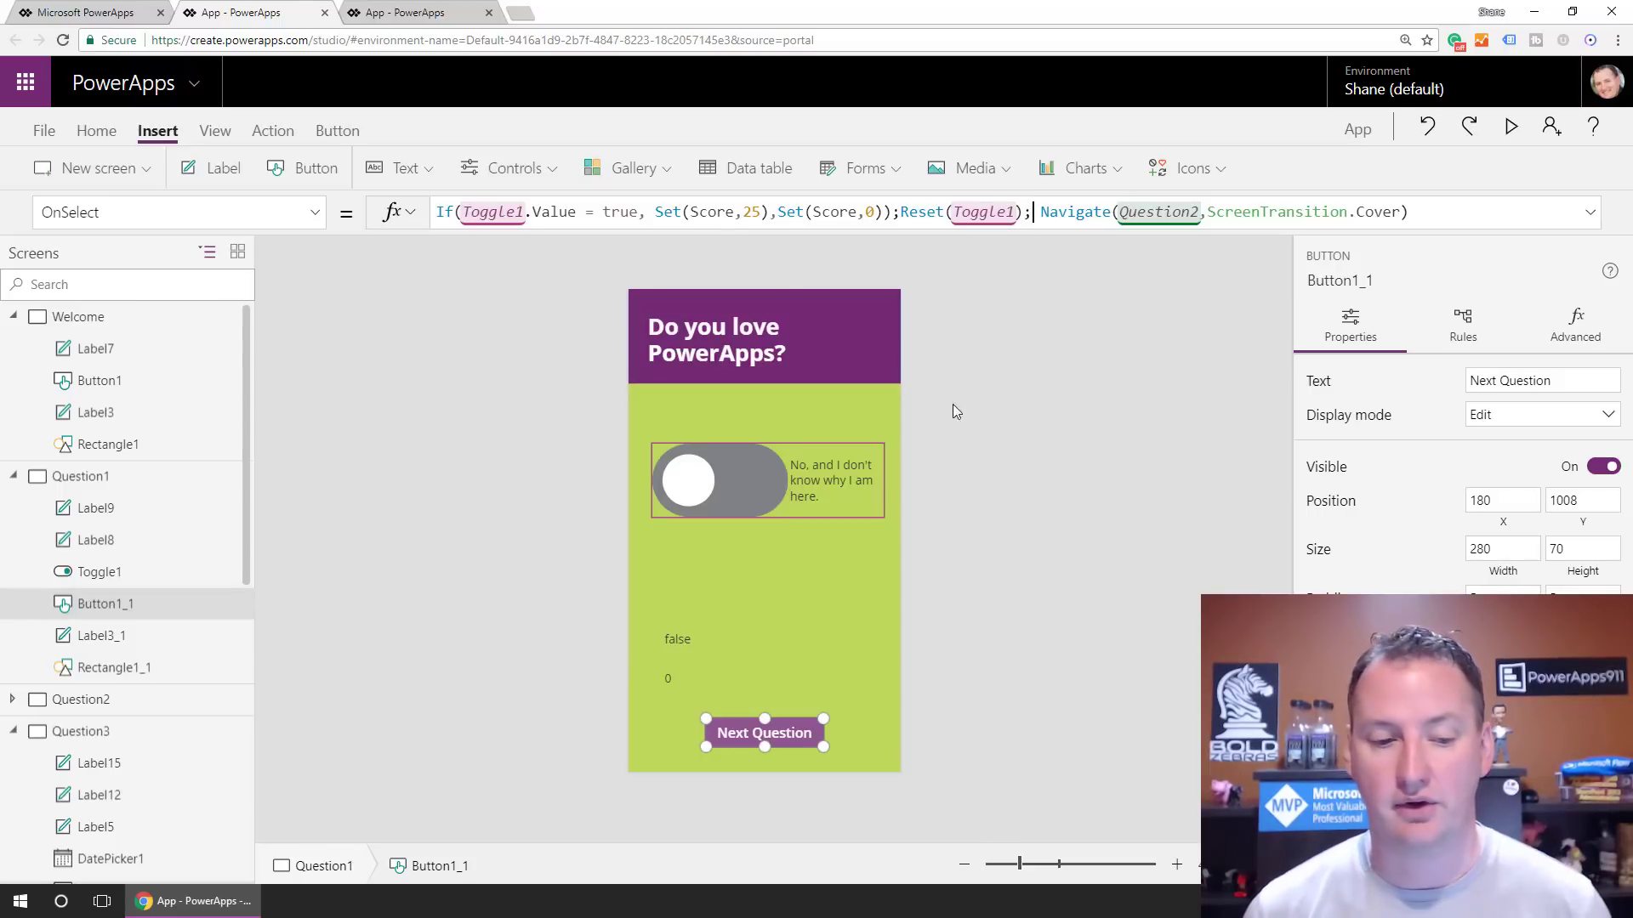
# Add Reset(Radio1); before the Navigate call in the OnSelect formula of Question2's Next Question button
pyautogui.click(13, 476)
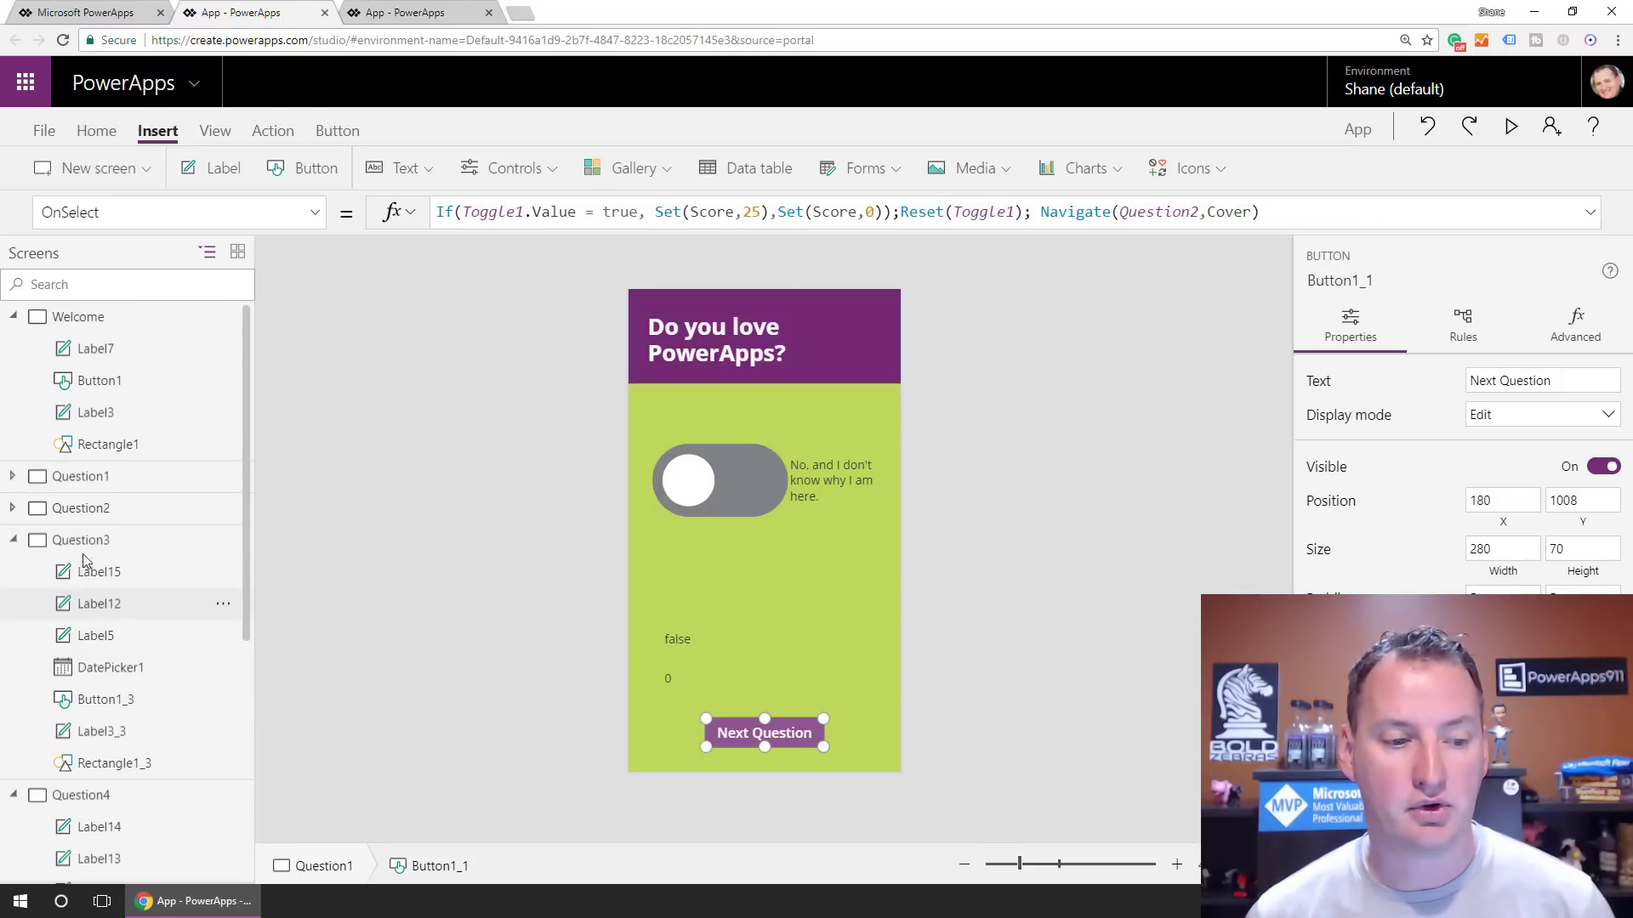
pyautogui.click(60, 508)
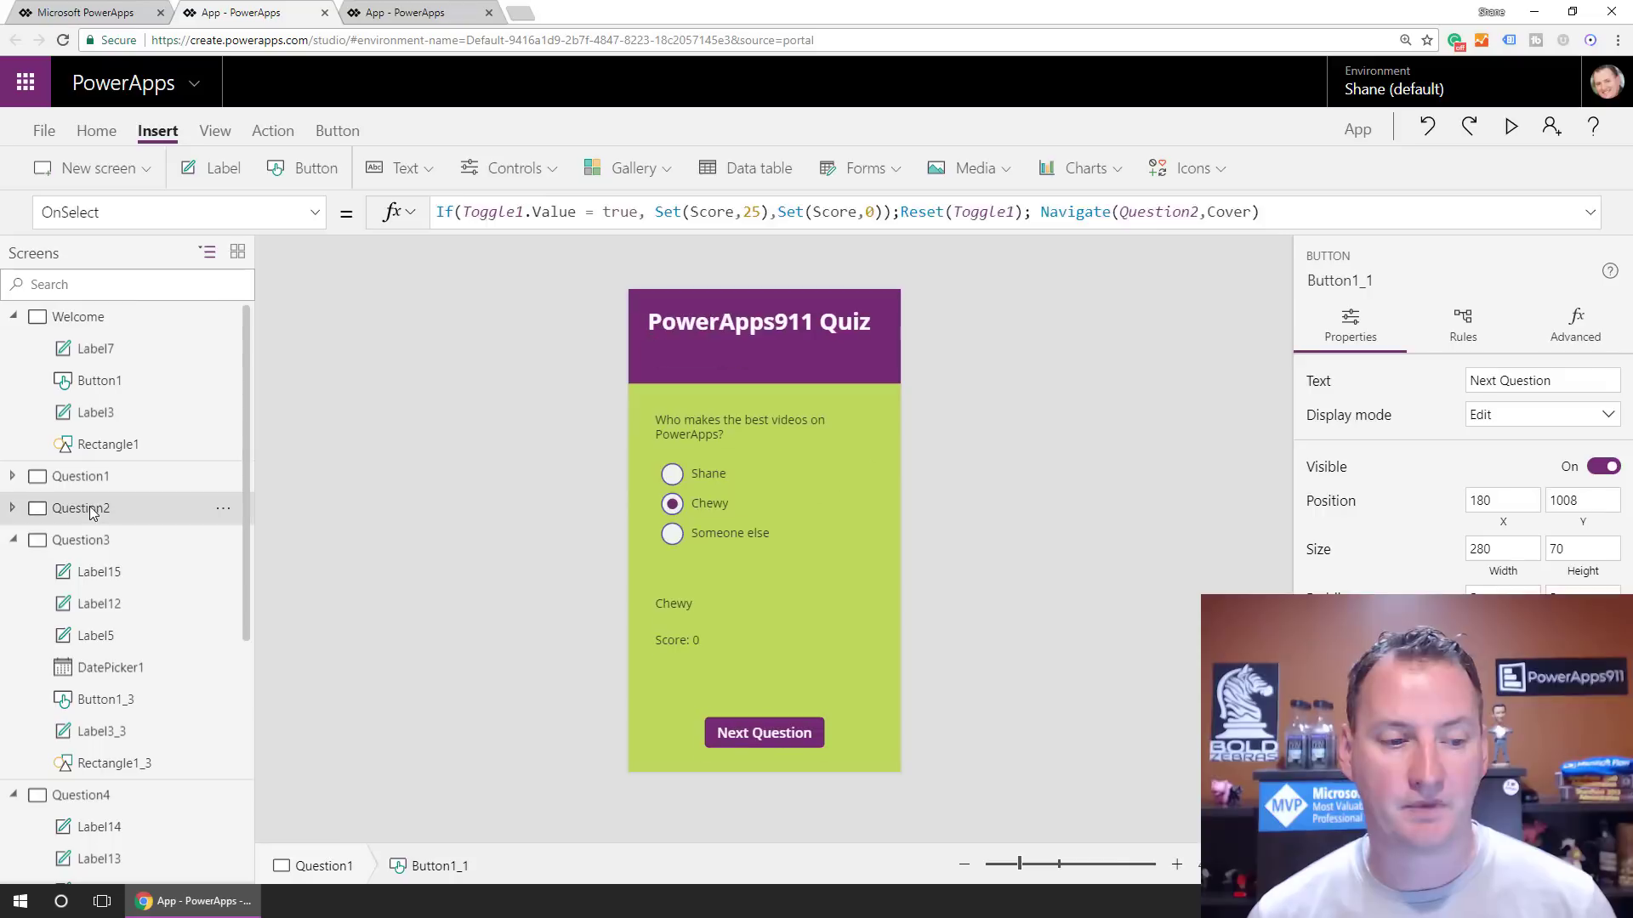
pyautogui.click(783, 733)
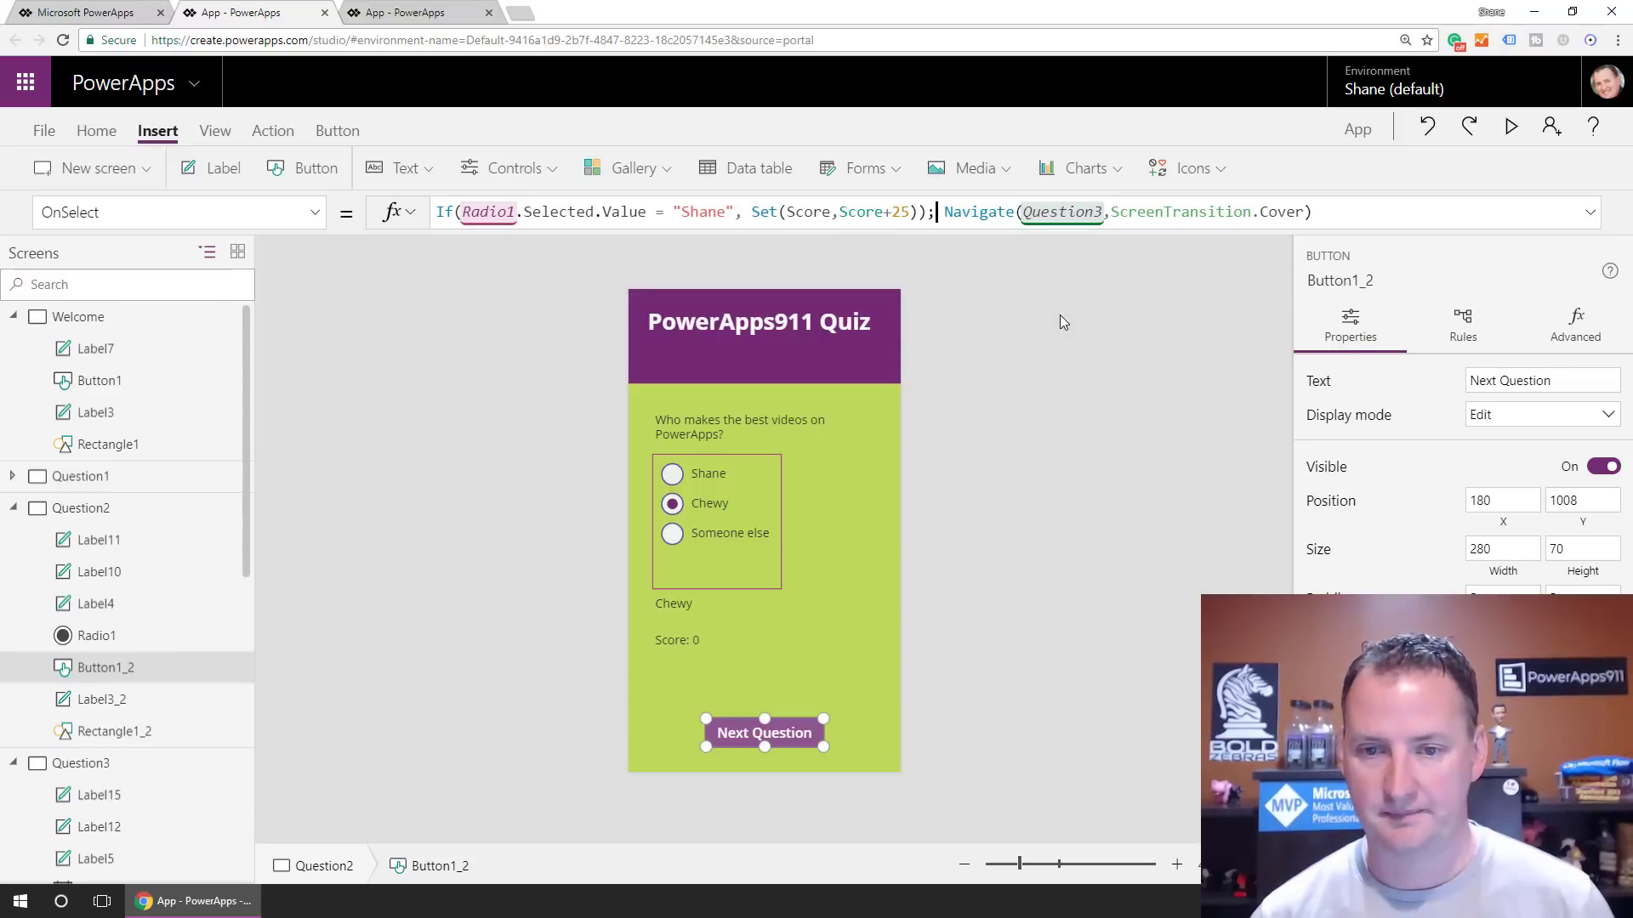
pyautogui.write('Reset(')
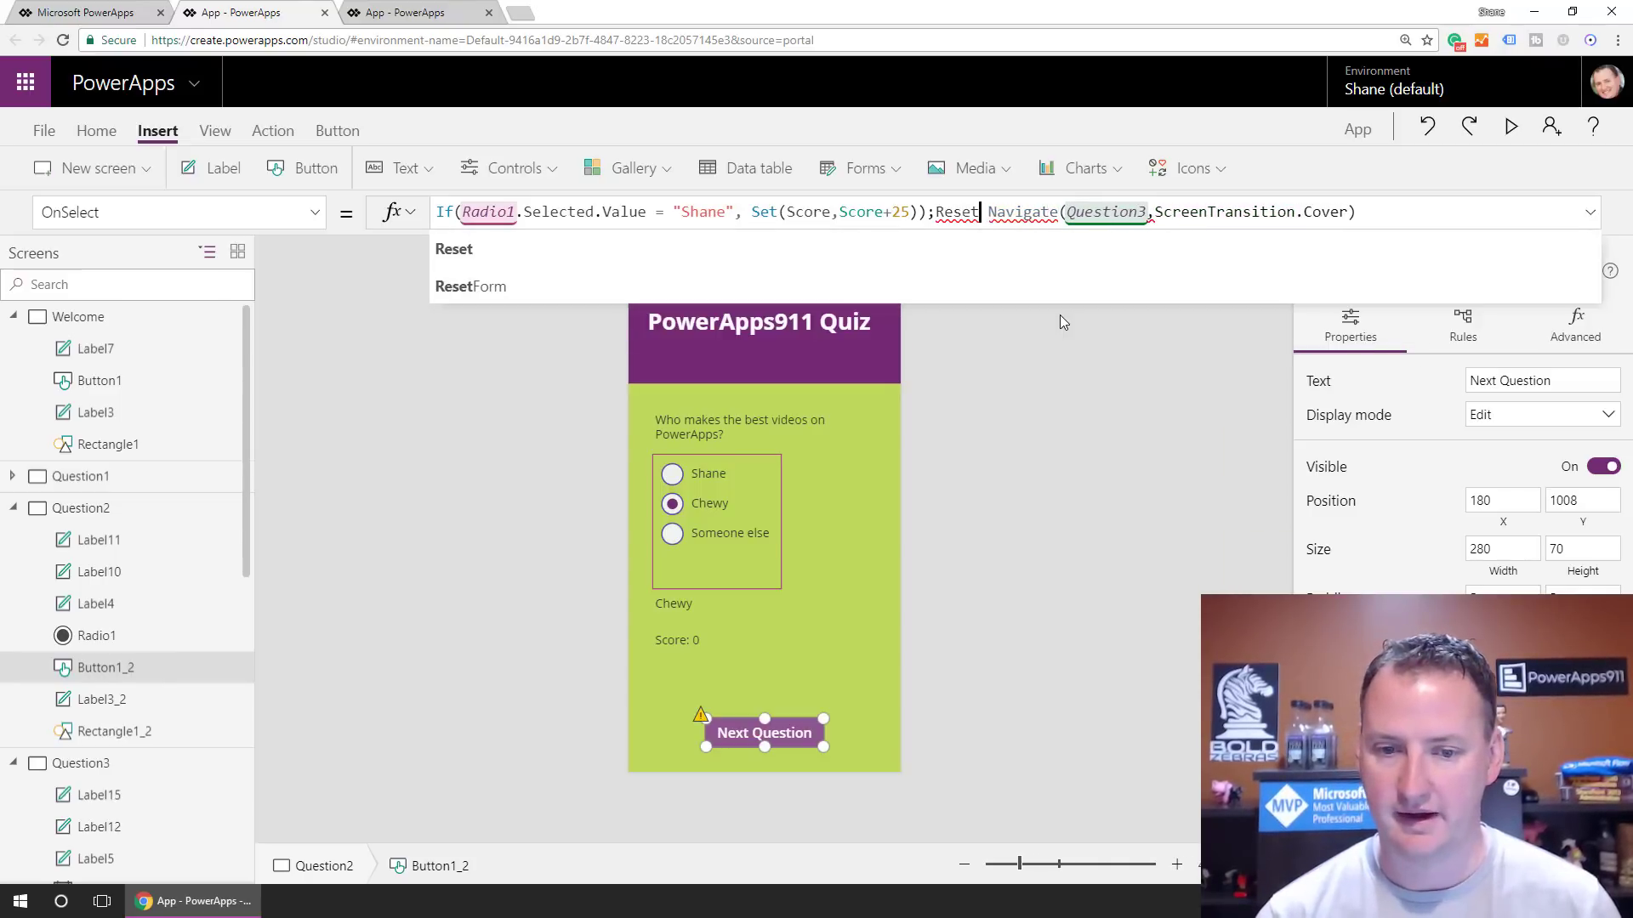
pyautogui.write('Rad')
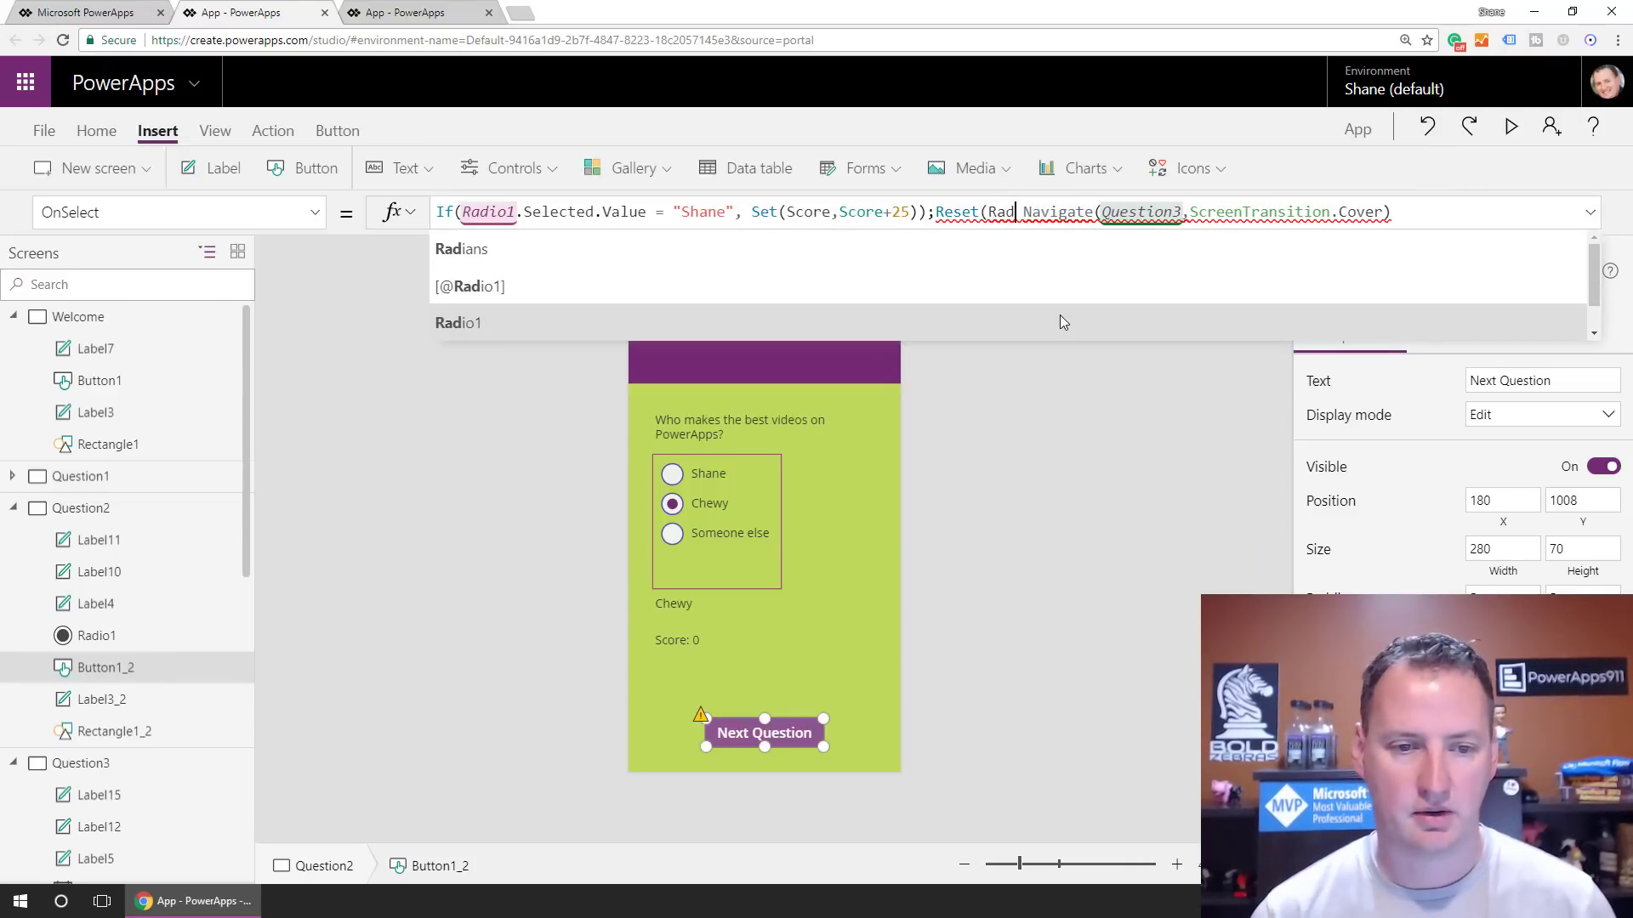
pyautogui.click(1060, 316)
pyautogui.write(');')
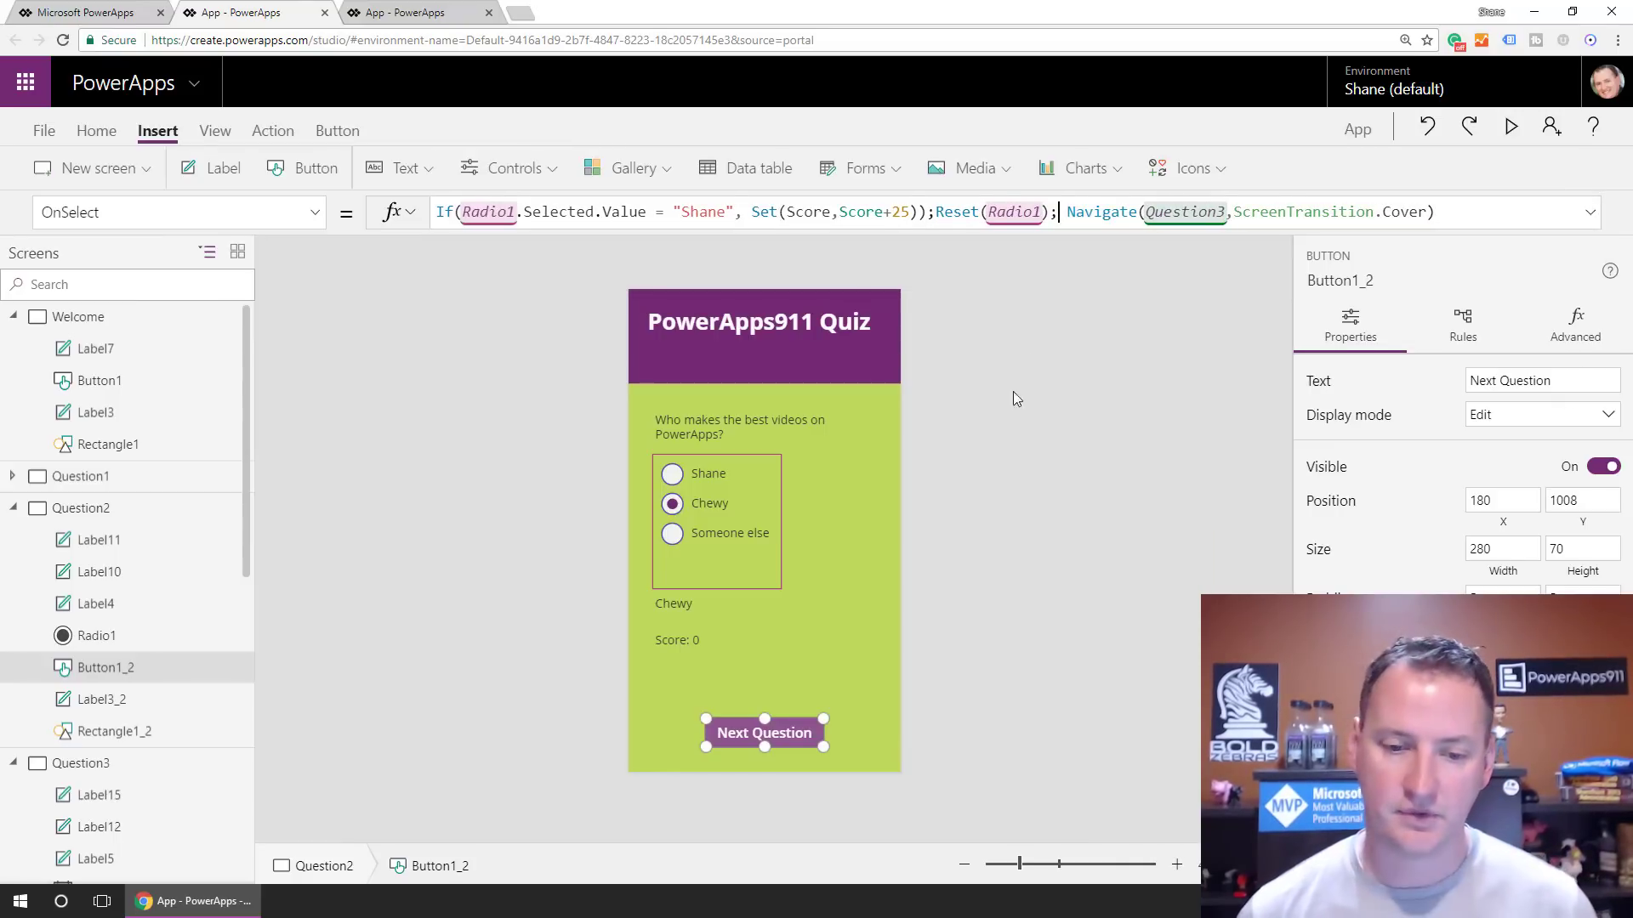
pyautogui.click(985, 528)
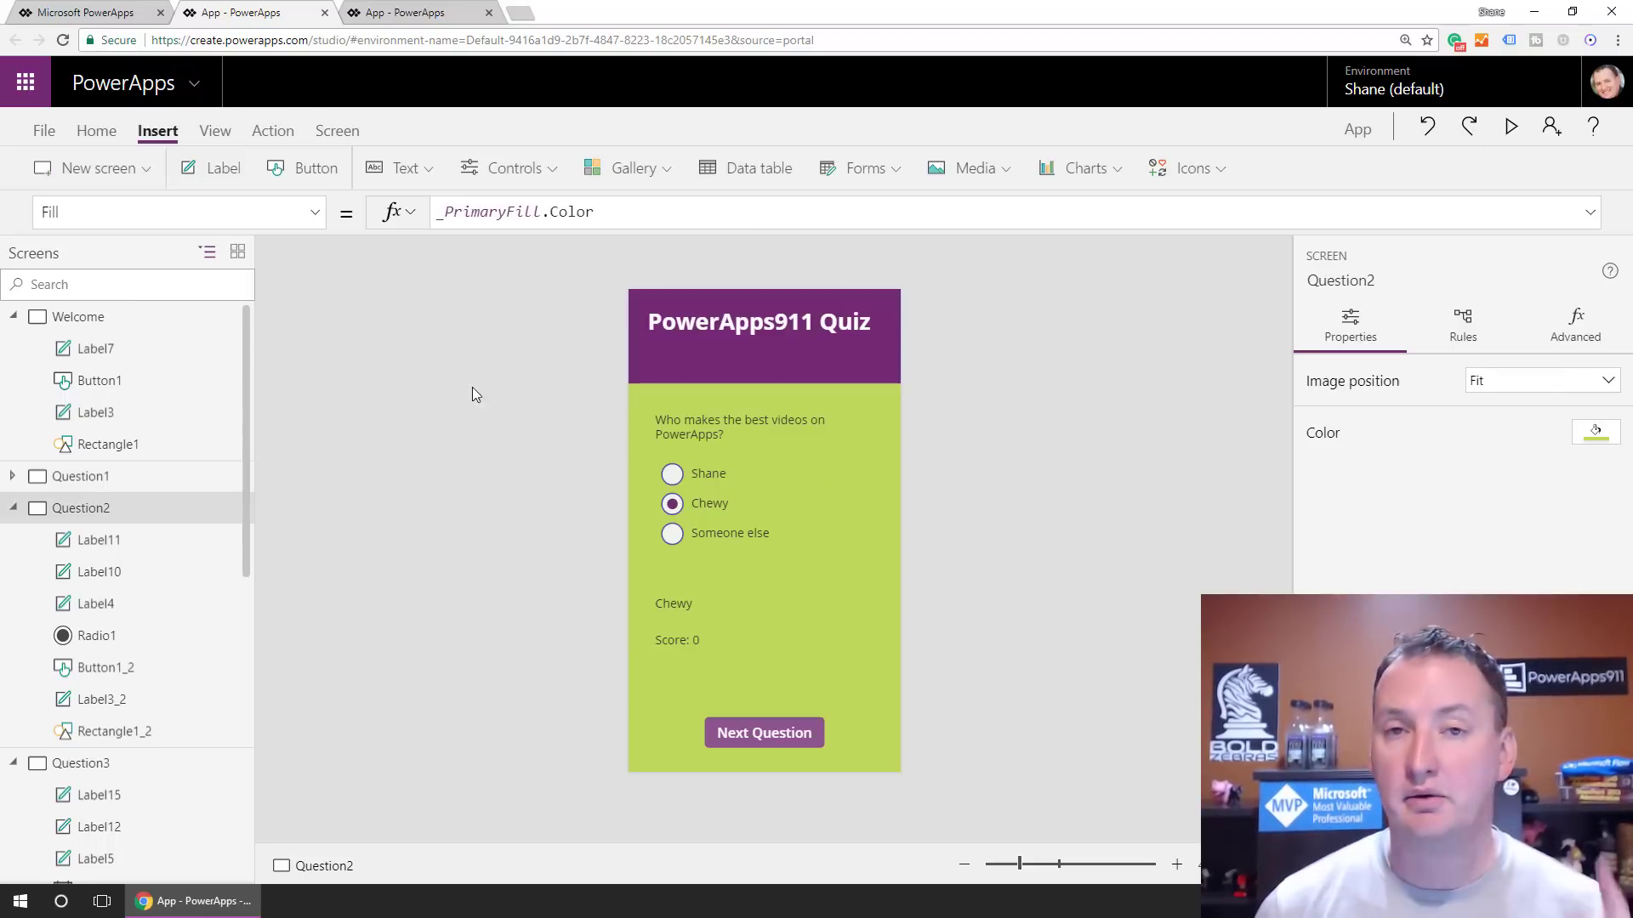
# Preview the app from Welcome, start the quiz, switch the first question's toggle on and back off, and submit it
pyautogui.click(128, 323)
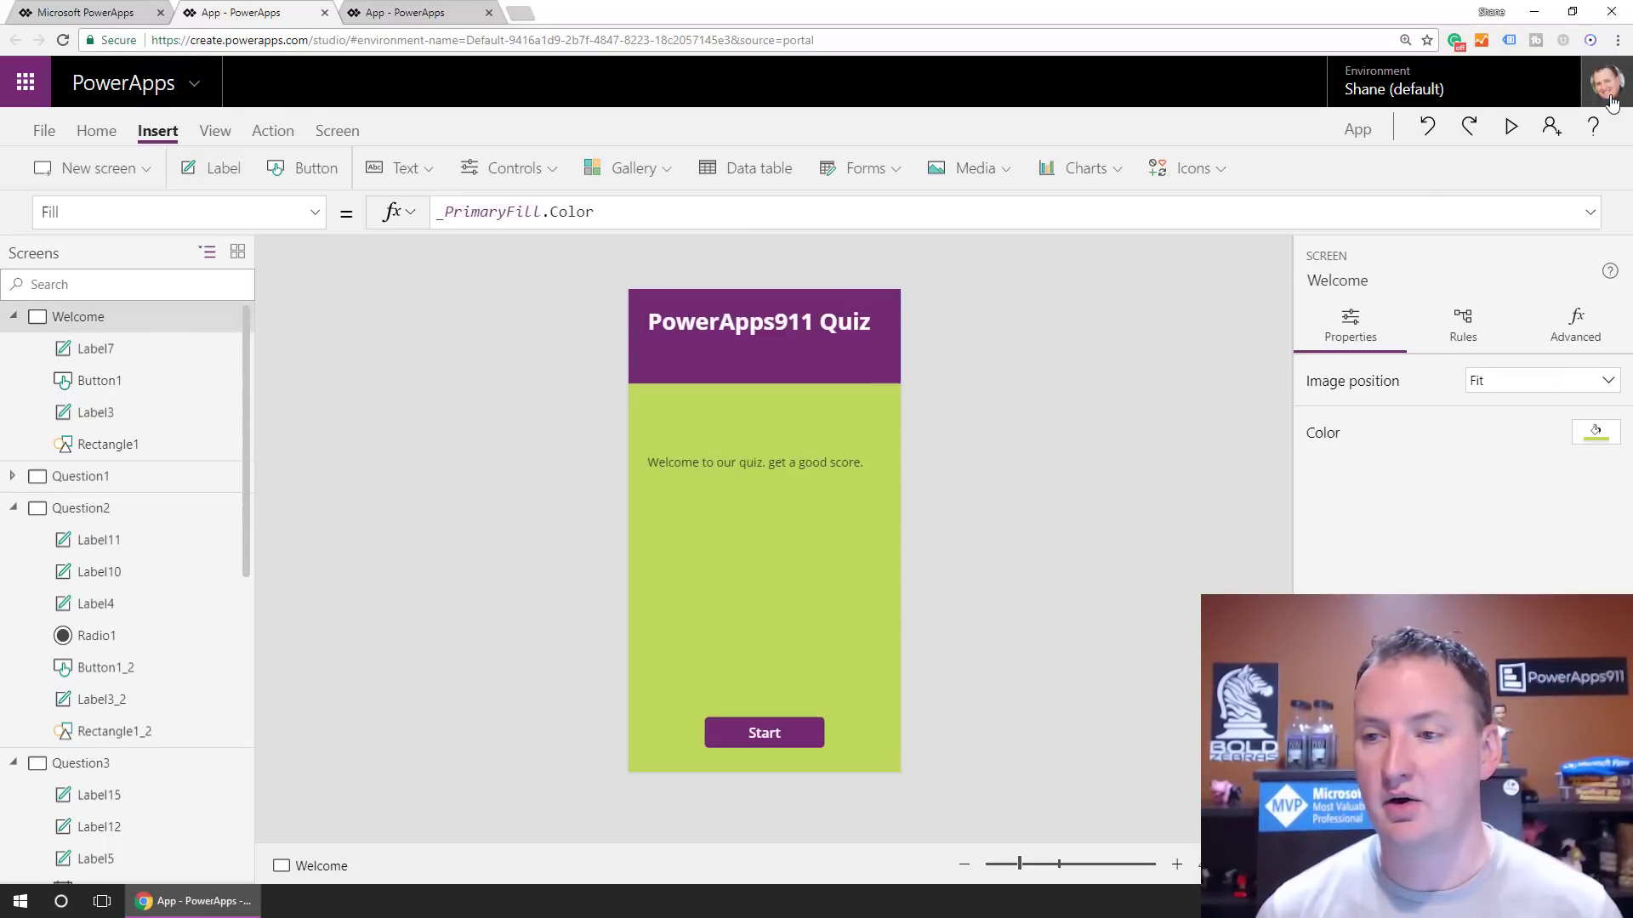
pyautogui.click(1510, 126)
pyautogui.click(812, 823)
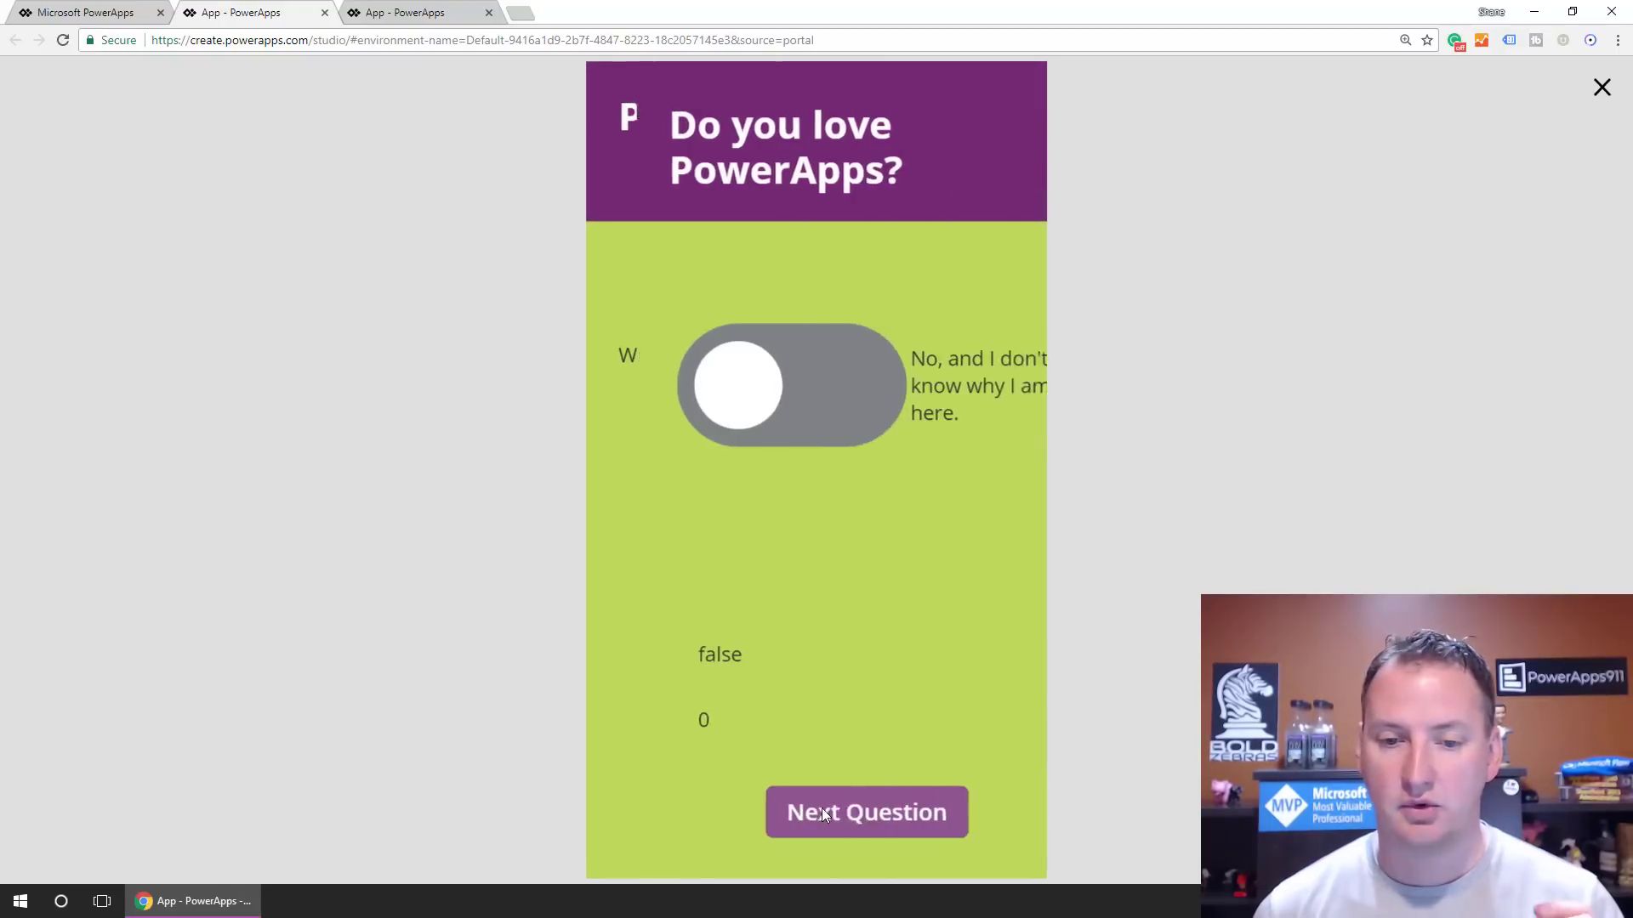
pyautogui.click(768, 398)
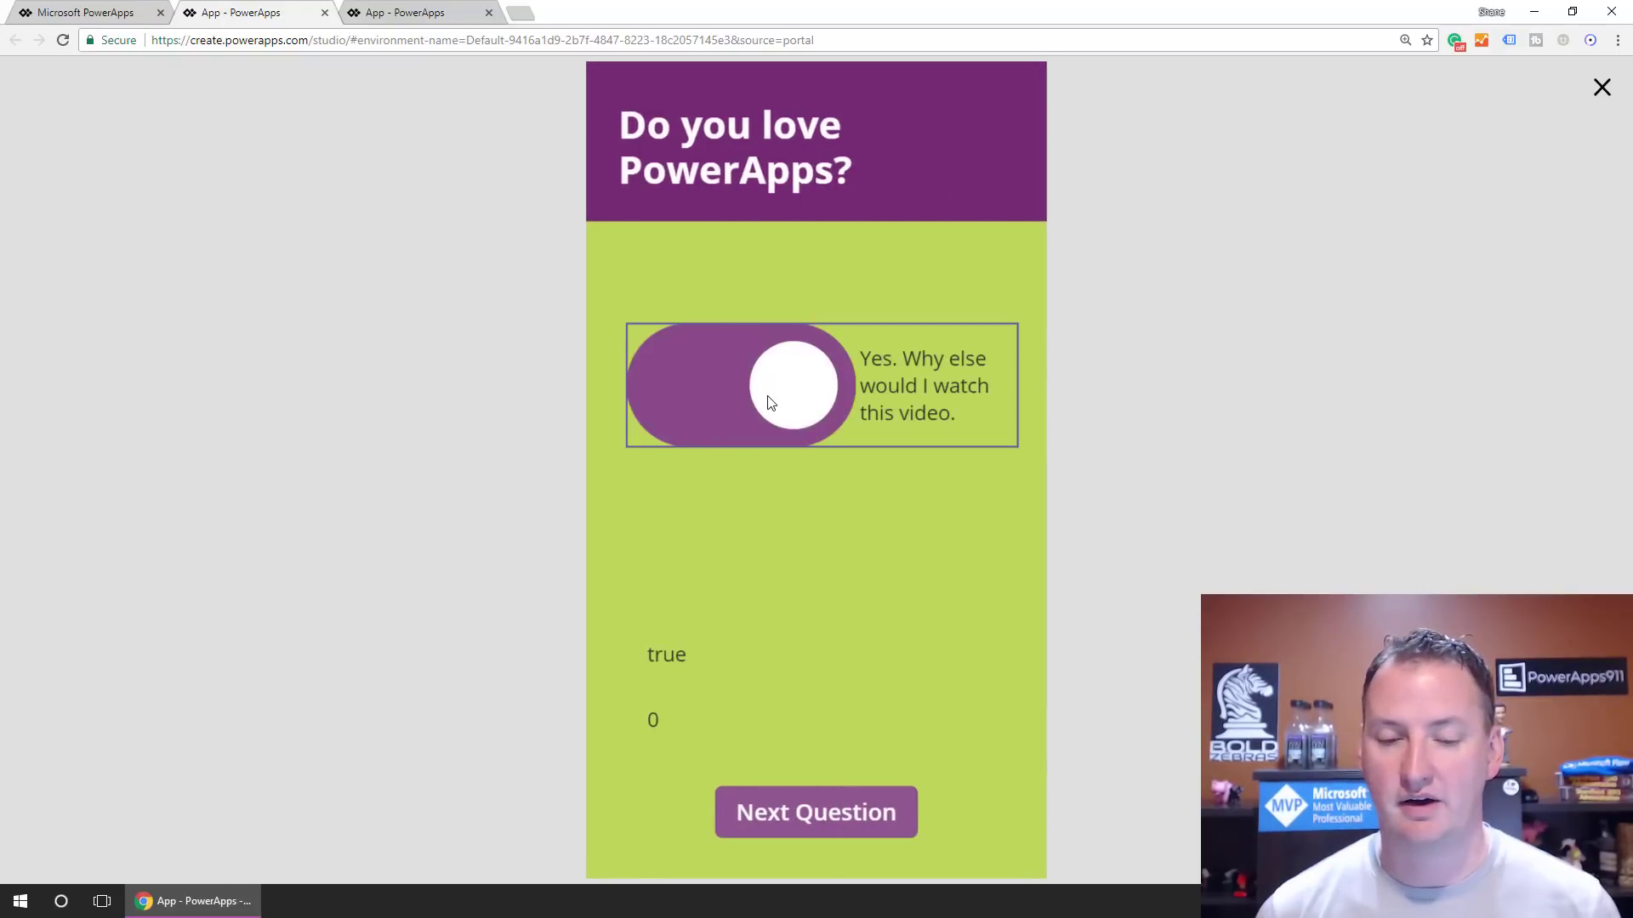
pyautogui.click(714, 388)
pyautogui.click(860, 829)
# Answer the second question with Someone else, submit the remaining questions unchanged, and restart the quiz from Finish
pyautogui.click(656, 482)
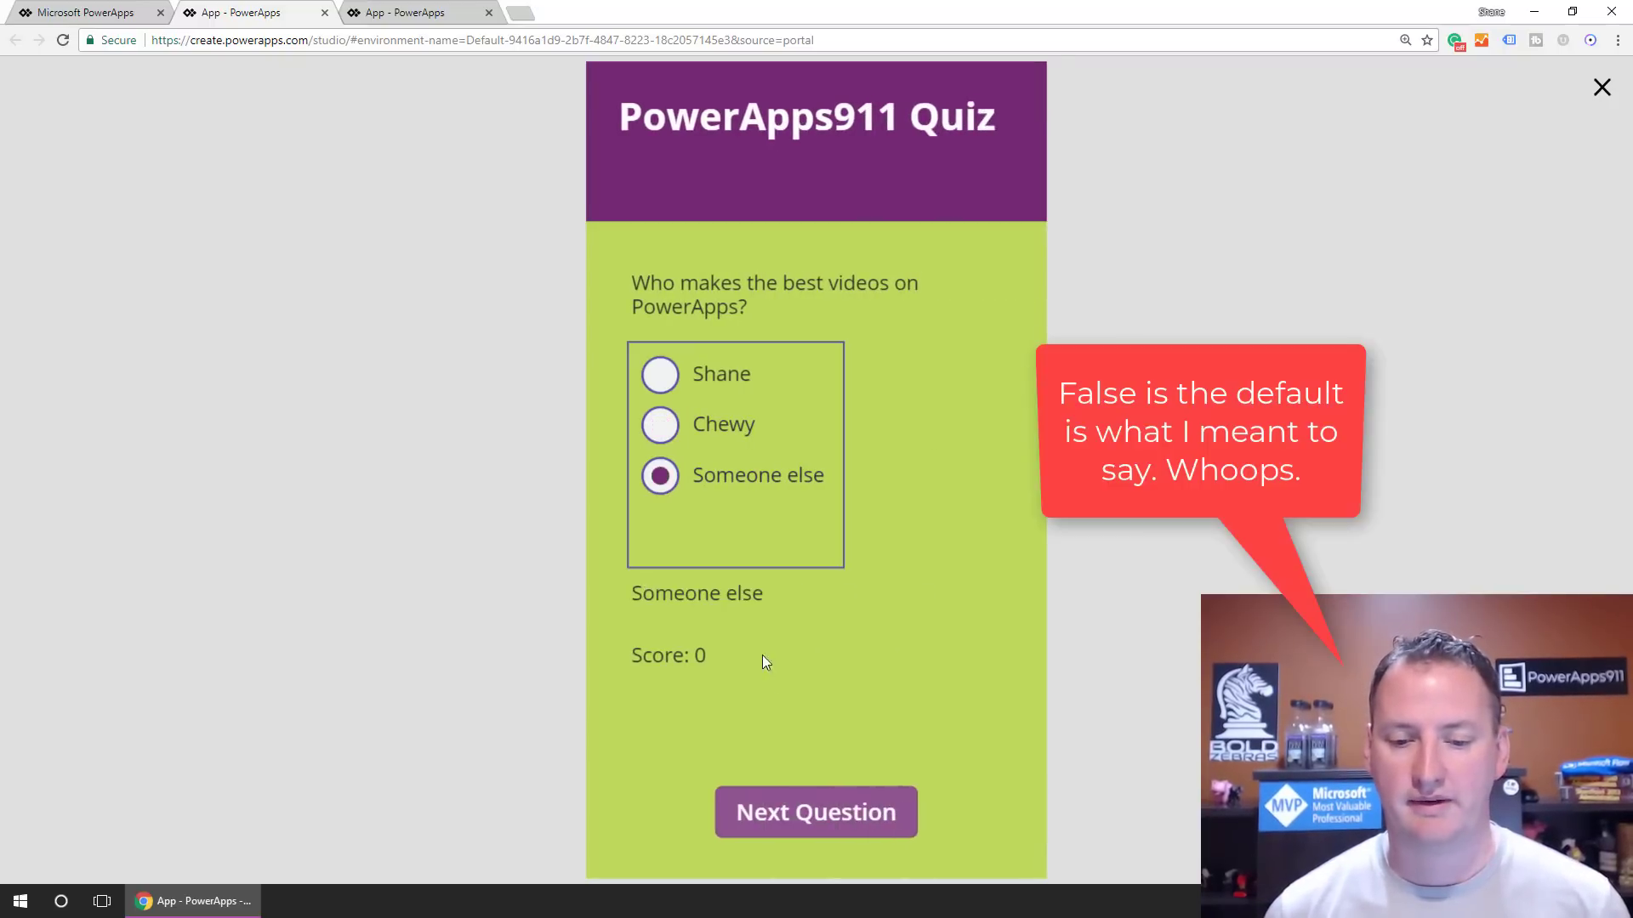
pyautogui.click(793, 803)
pyautogui.click(838, 808)
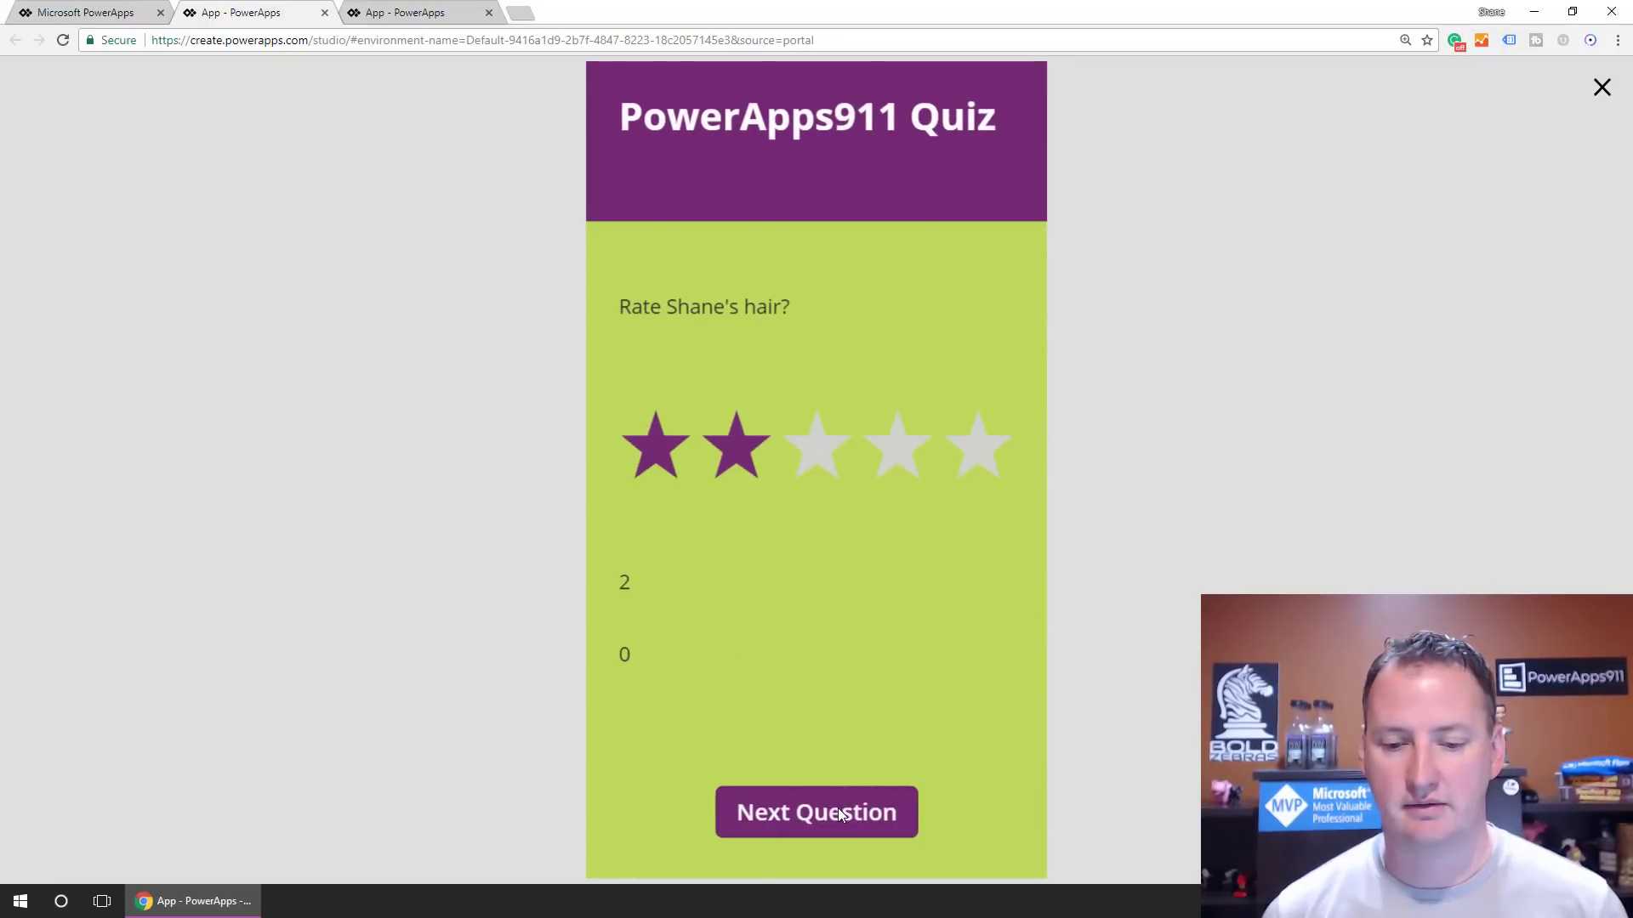
pyautogui.click(830, 804)
pyautogui.click(833, 807)
pyautogui.click(778, 804)
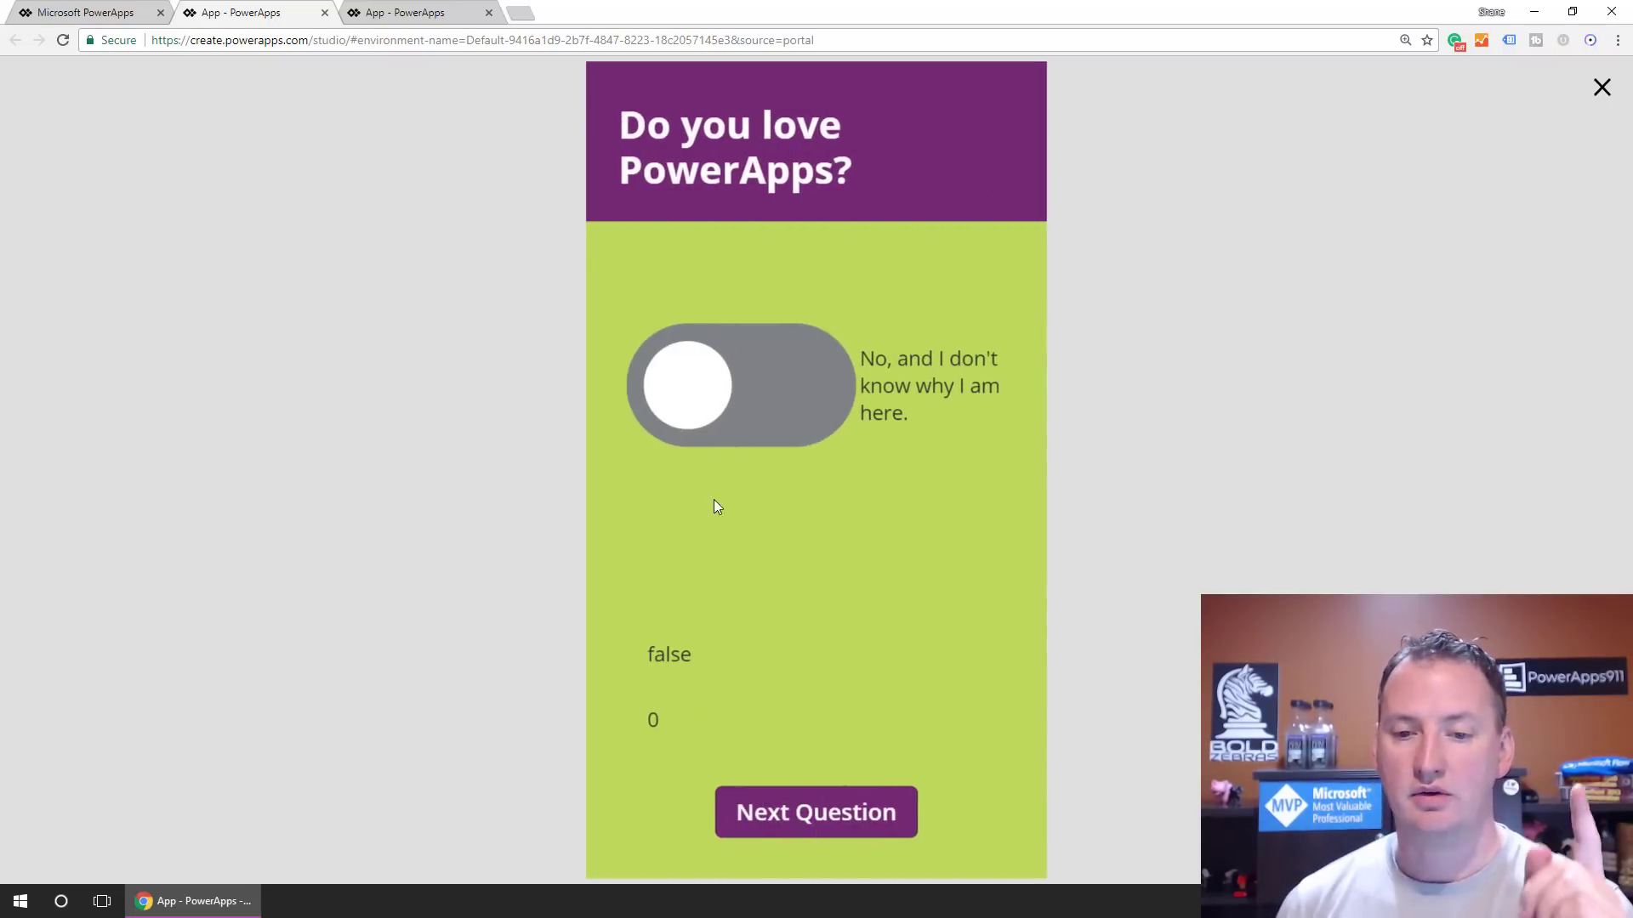
# Check whether the answers are reset by submitting the first three questions untouched, and close the preview
pyautogui.click(868, 812)
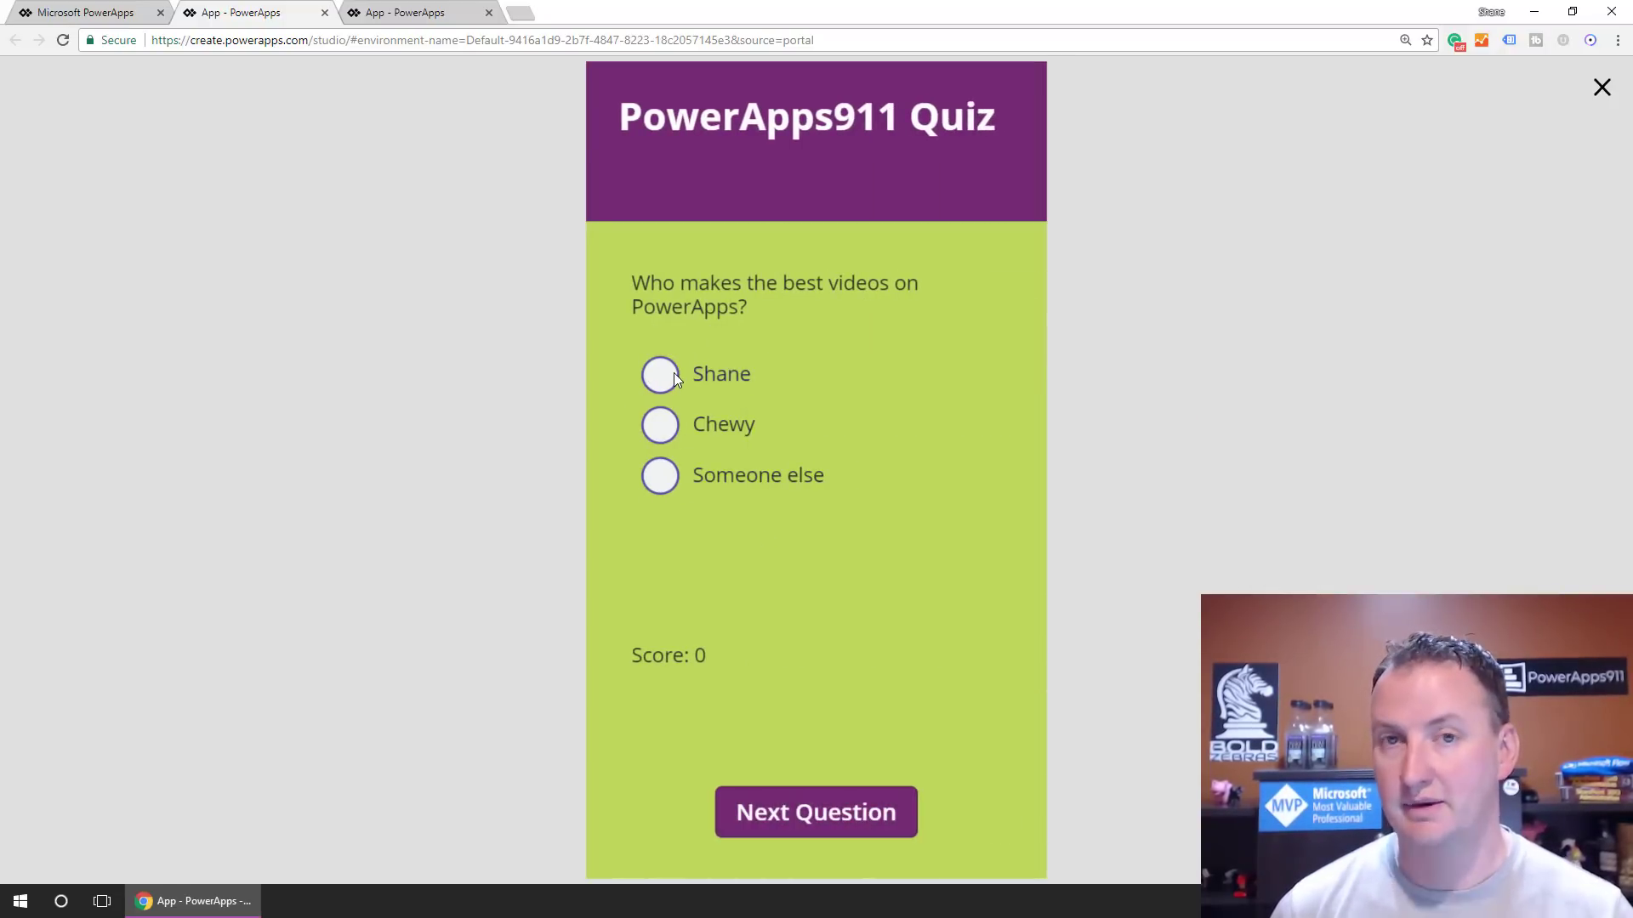
pyautogui.click(817, 803)
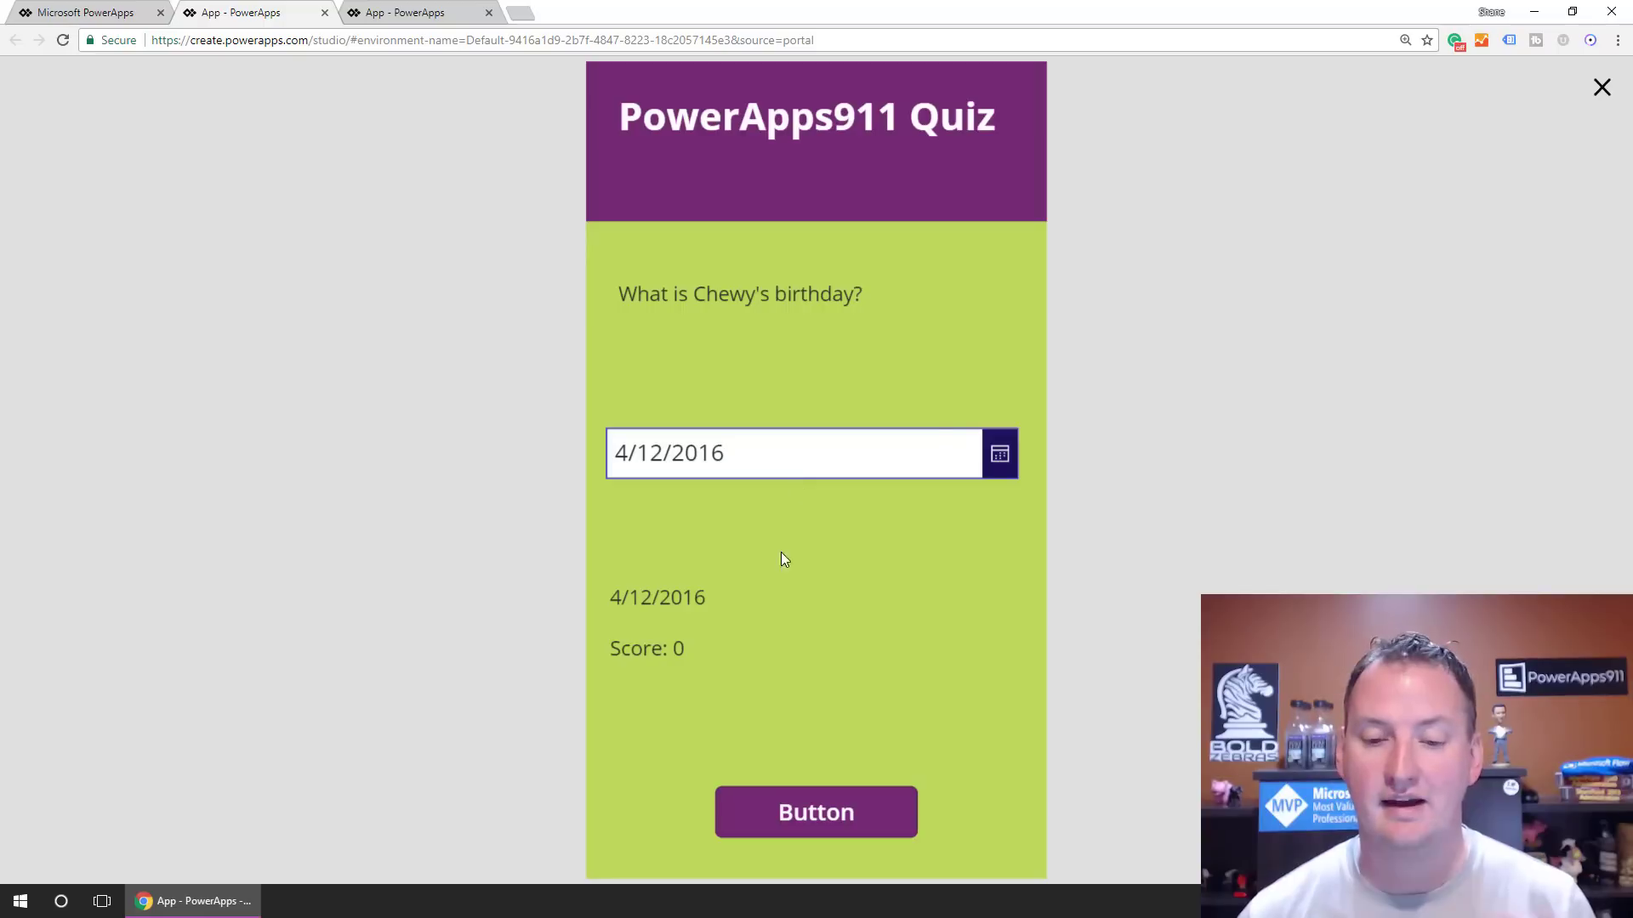
pyautogui.click(808, 811)
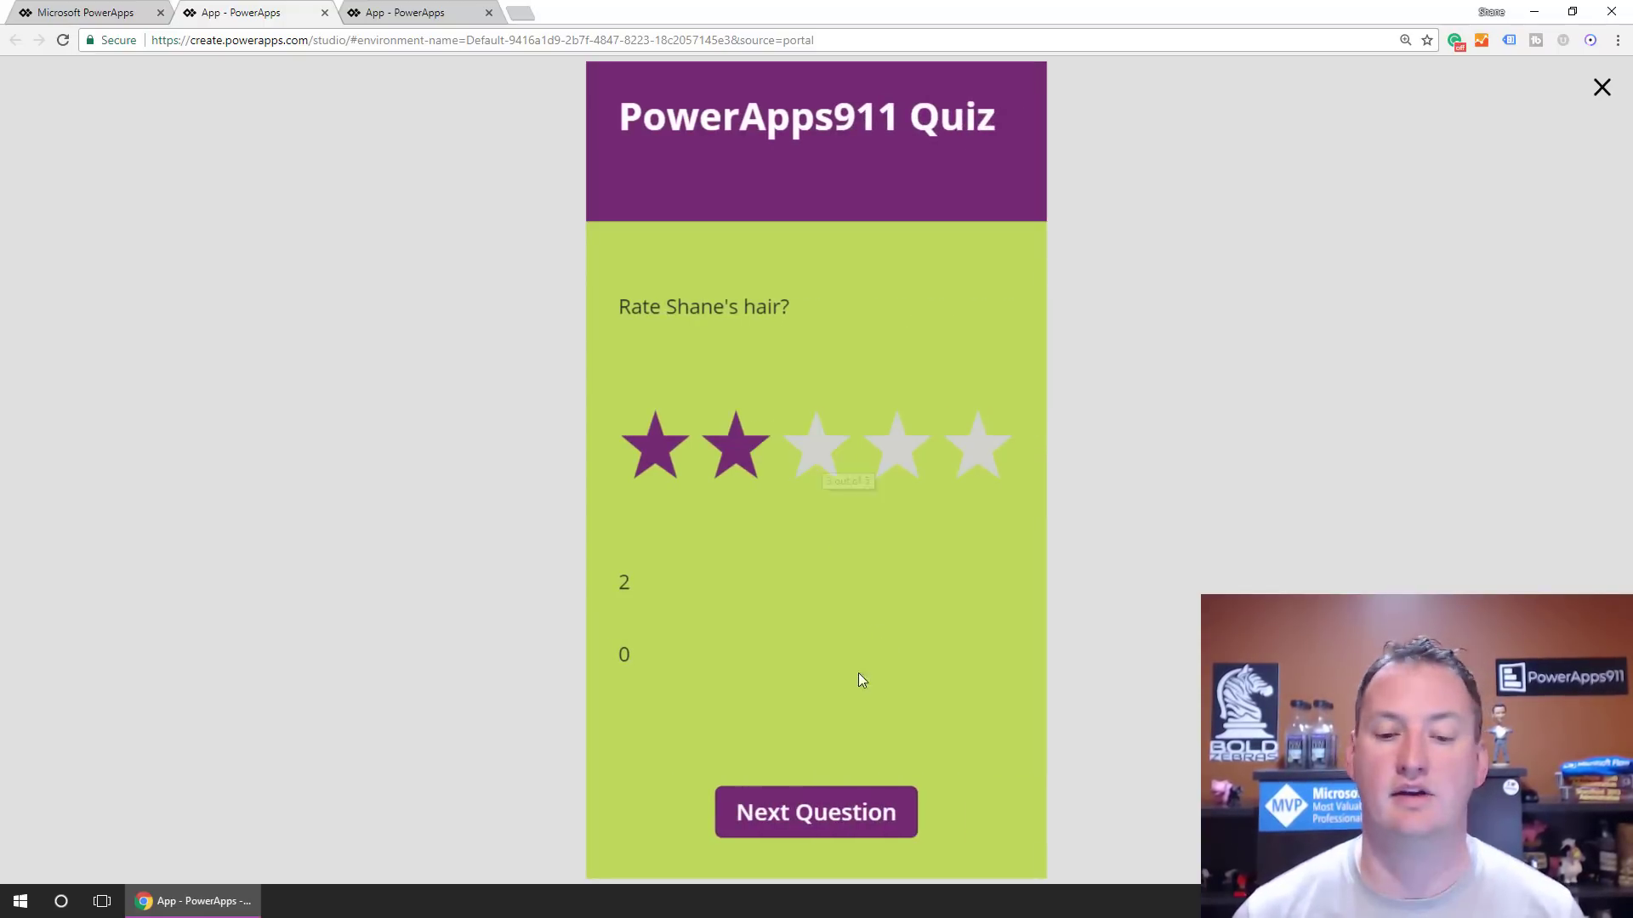
pyautogui.click(1602, 87)
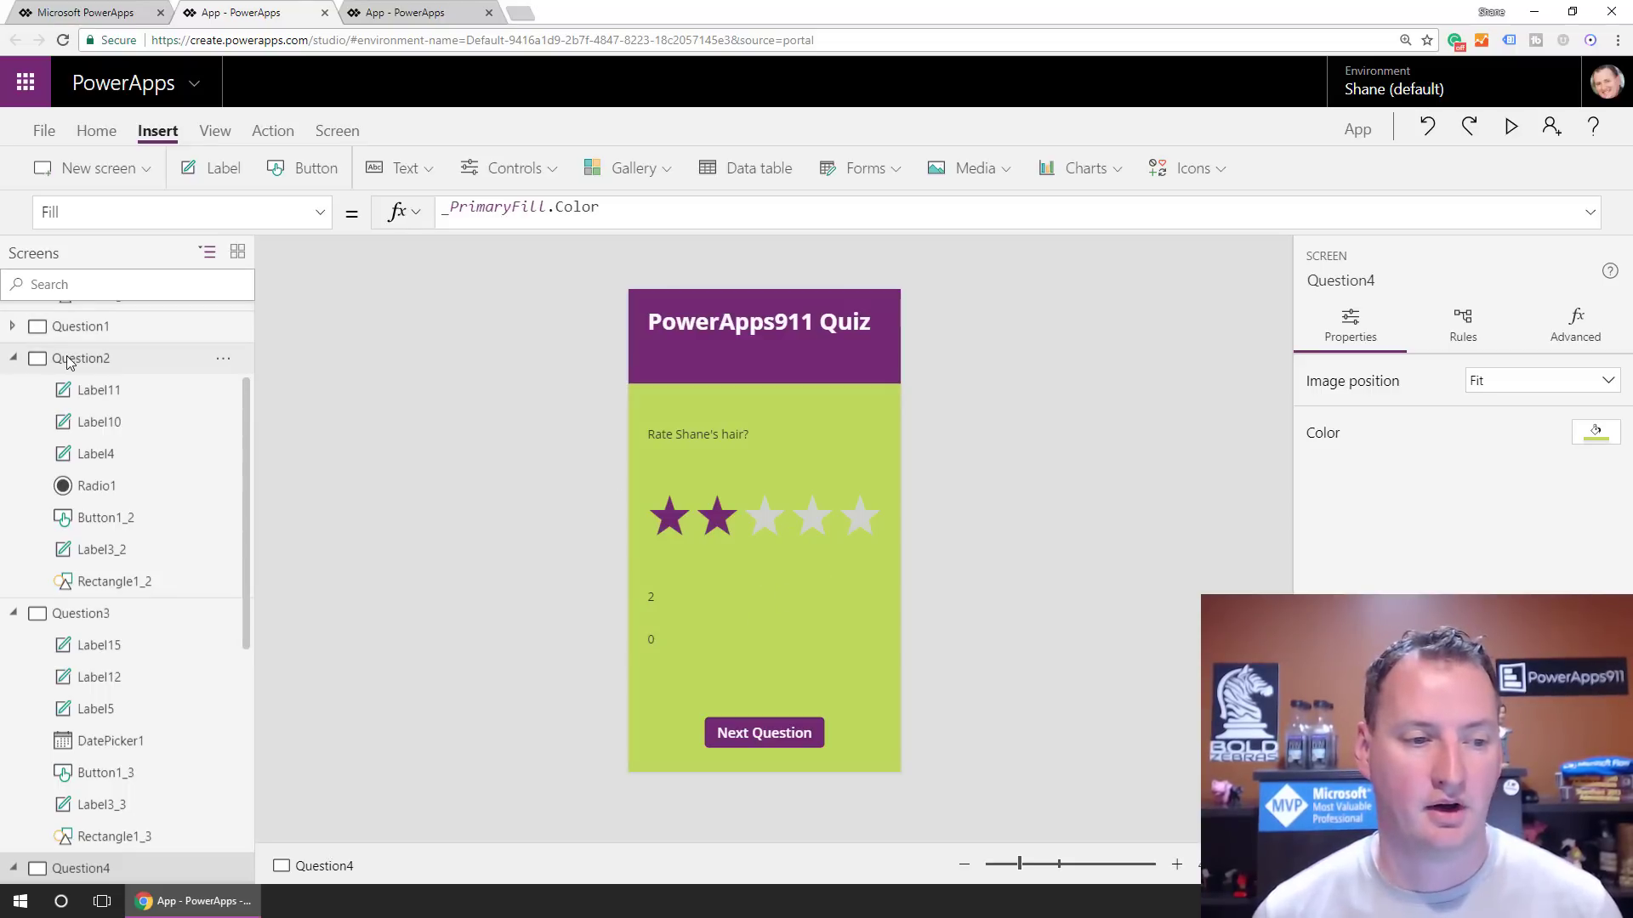
# Move the score label on the Finish screen up to just below the purple header
pyautogui.scroll(3, 125, 393)
pyautogui.click(98, 320)
pyautogui.scroll(-8, 89, 543)
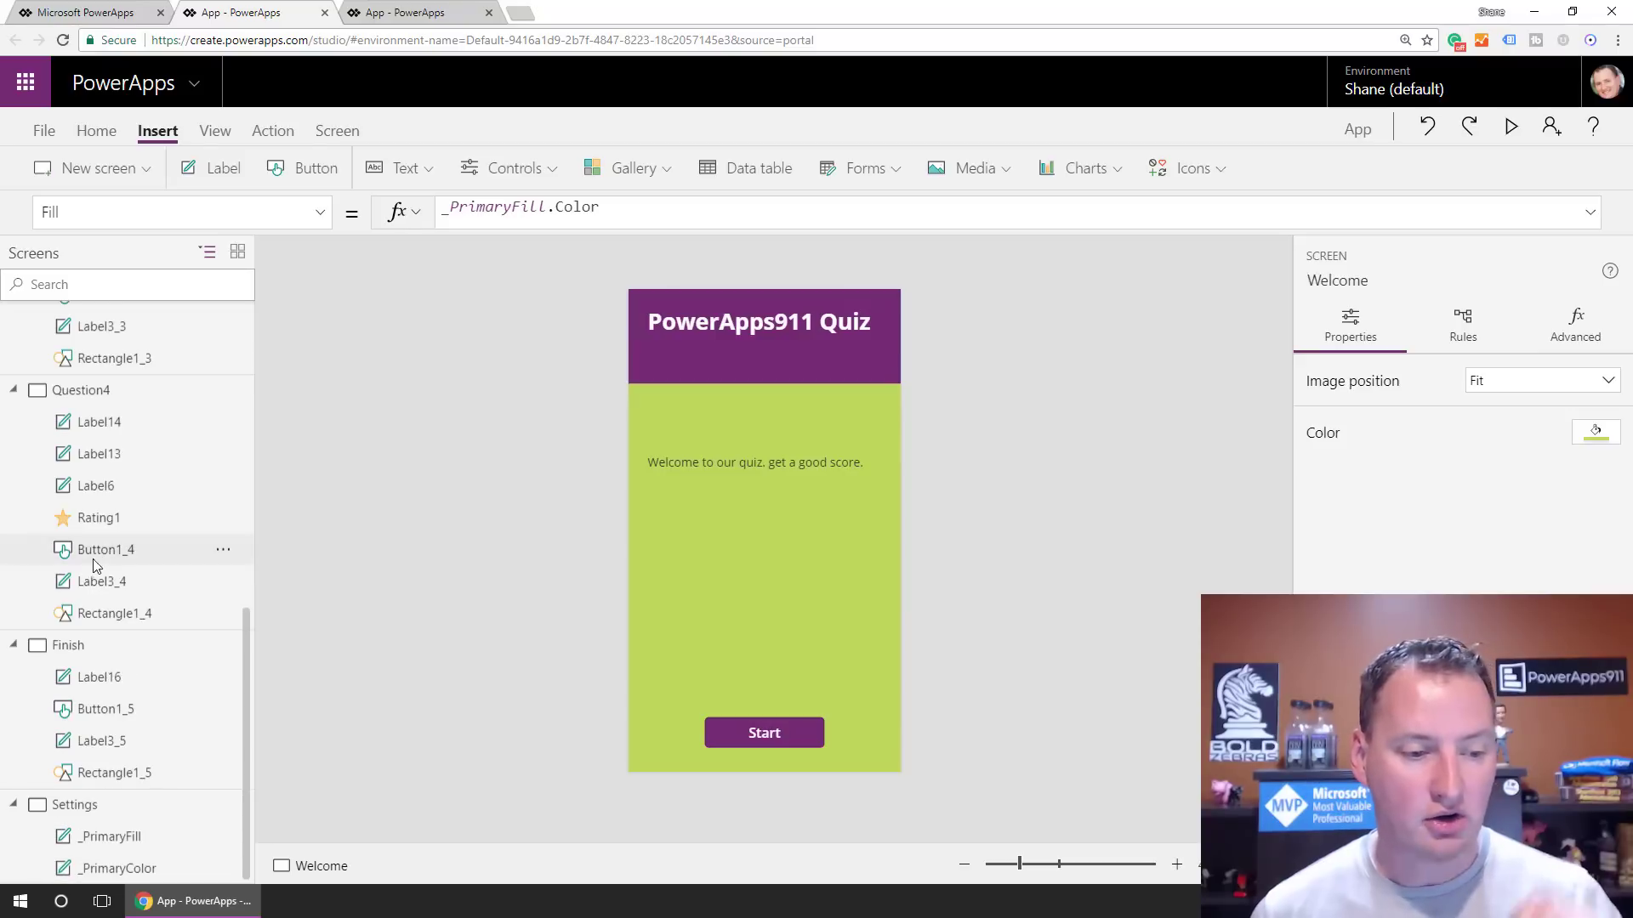
pyautogui.click(67, 648)
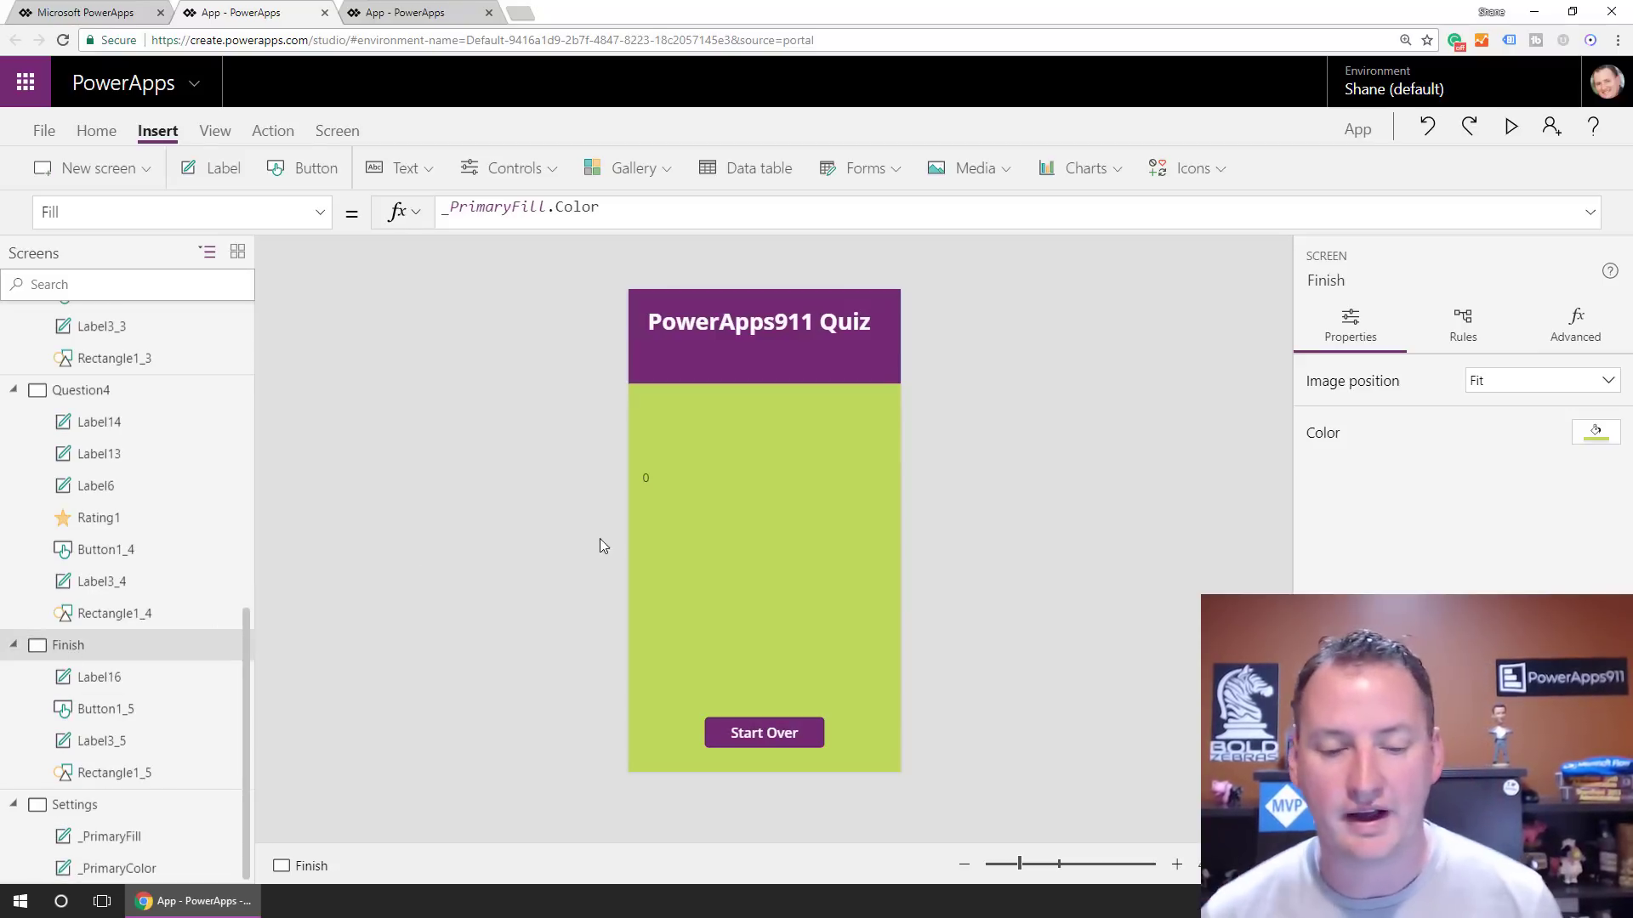
pyautogui.click(672, 481)
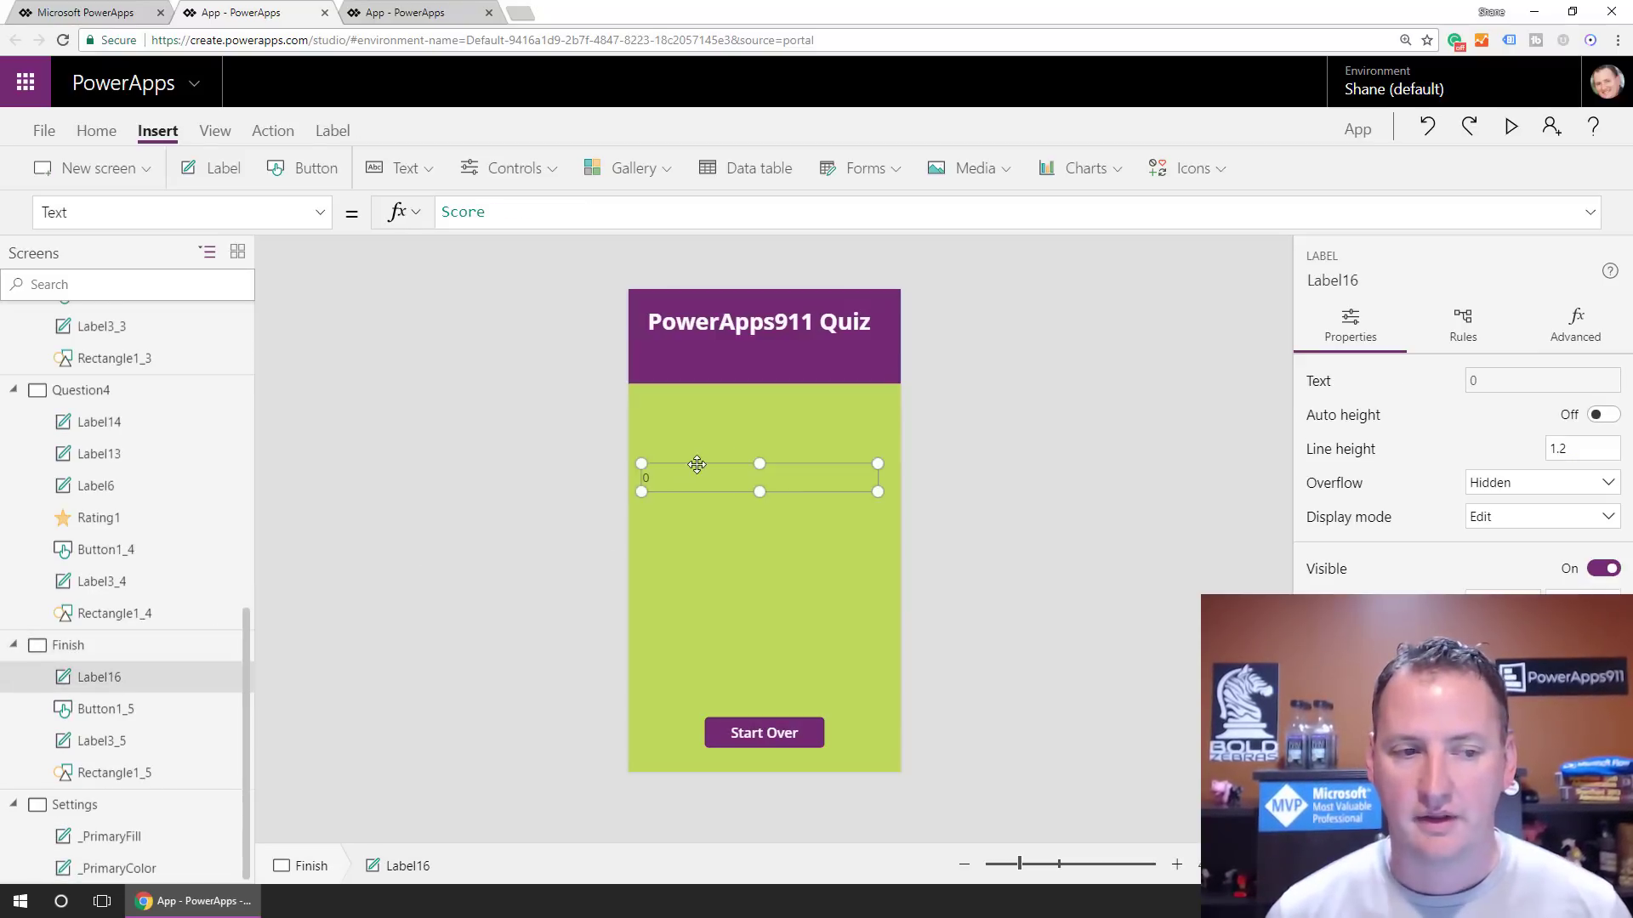
pyautogui.moveTo(701, 462); pyautogui.dragTo(701, 410)
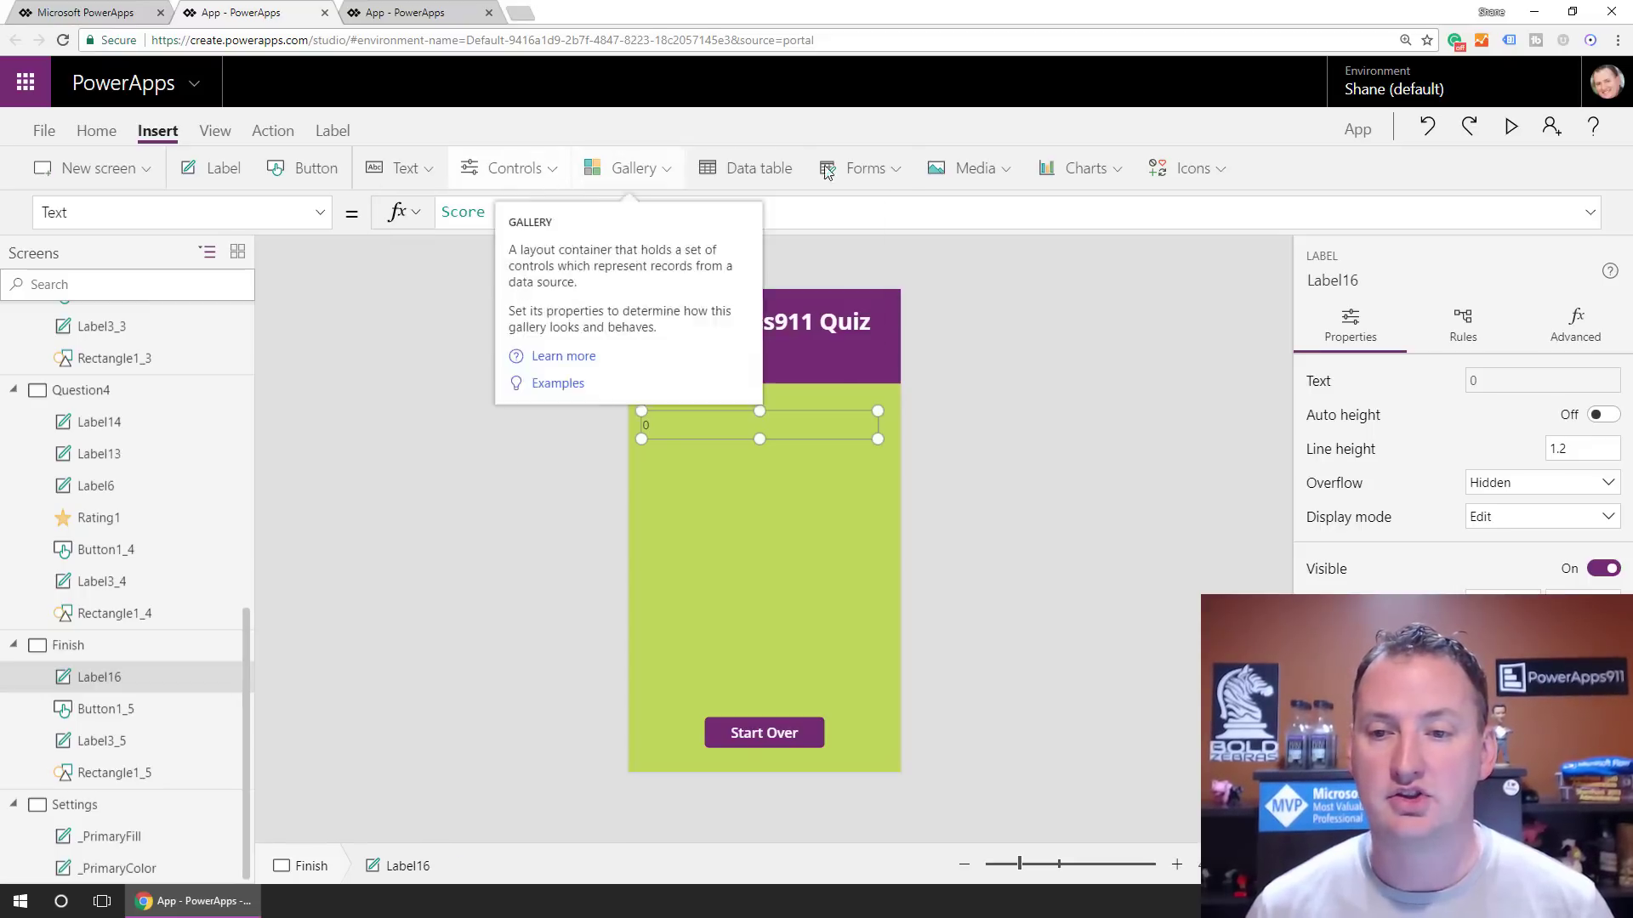
# Add an image control between the score label and Start Over on Finish, sized about 572 by 568
pyautogui.click(972, 169)
pyautogui.click(966, 212)
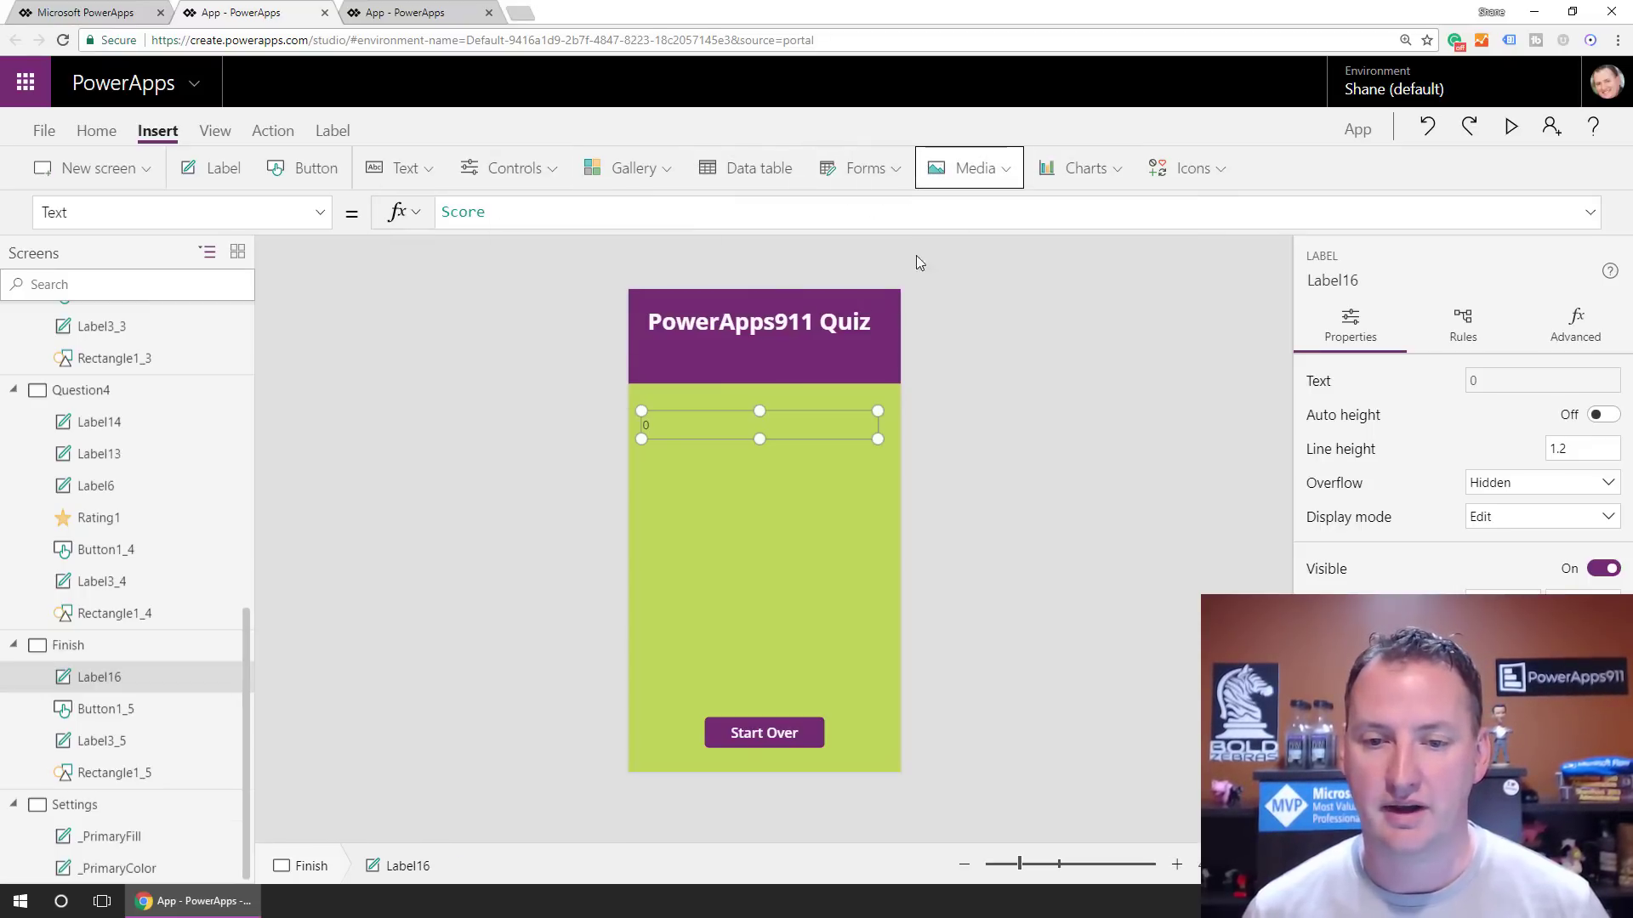
pyautogui.moveTo(777, 446); pyautogui.dragTo(881, 699)
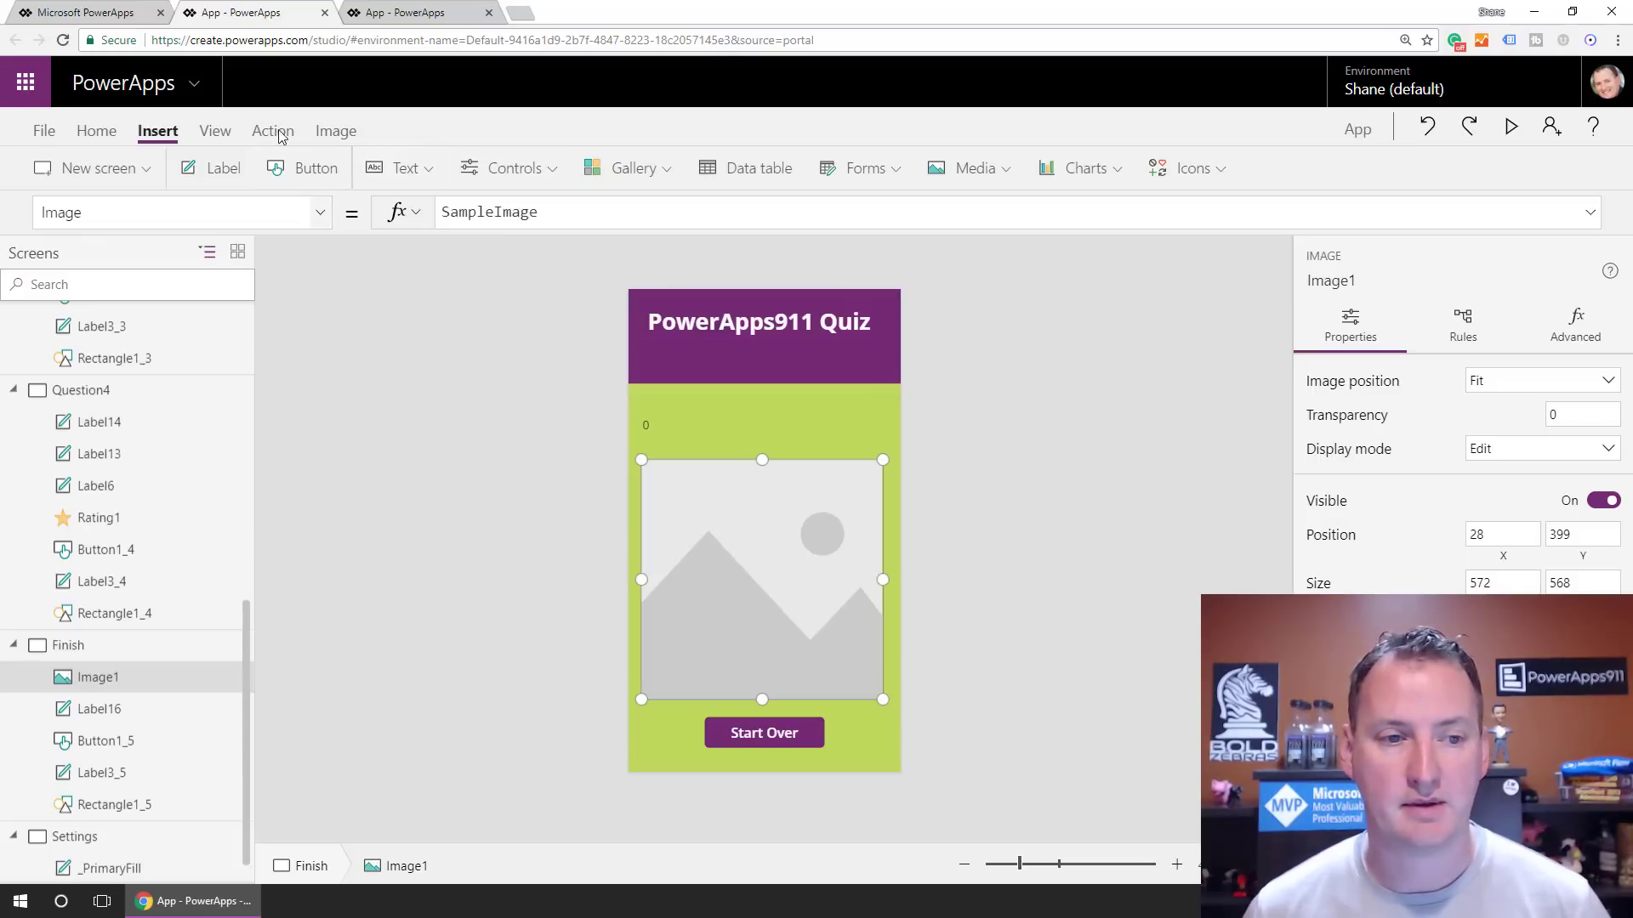
# Add the Chewy HeadShot, the presenter's headshot and the PowerApps911 logo as image files for the Finish screen's image control
pyautogui.click(344, 132)
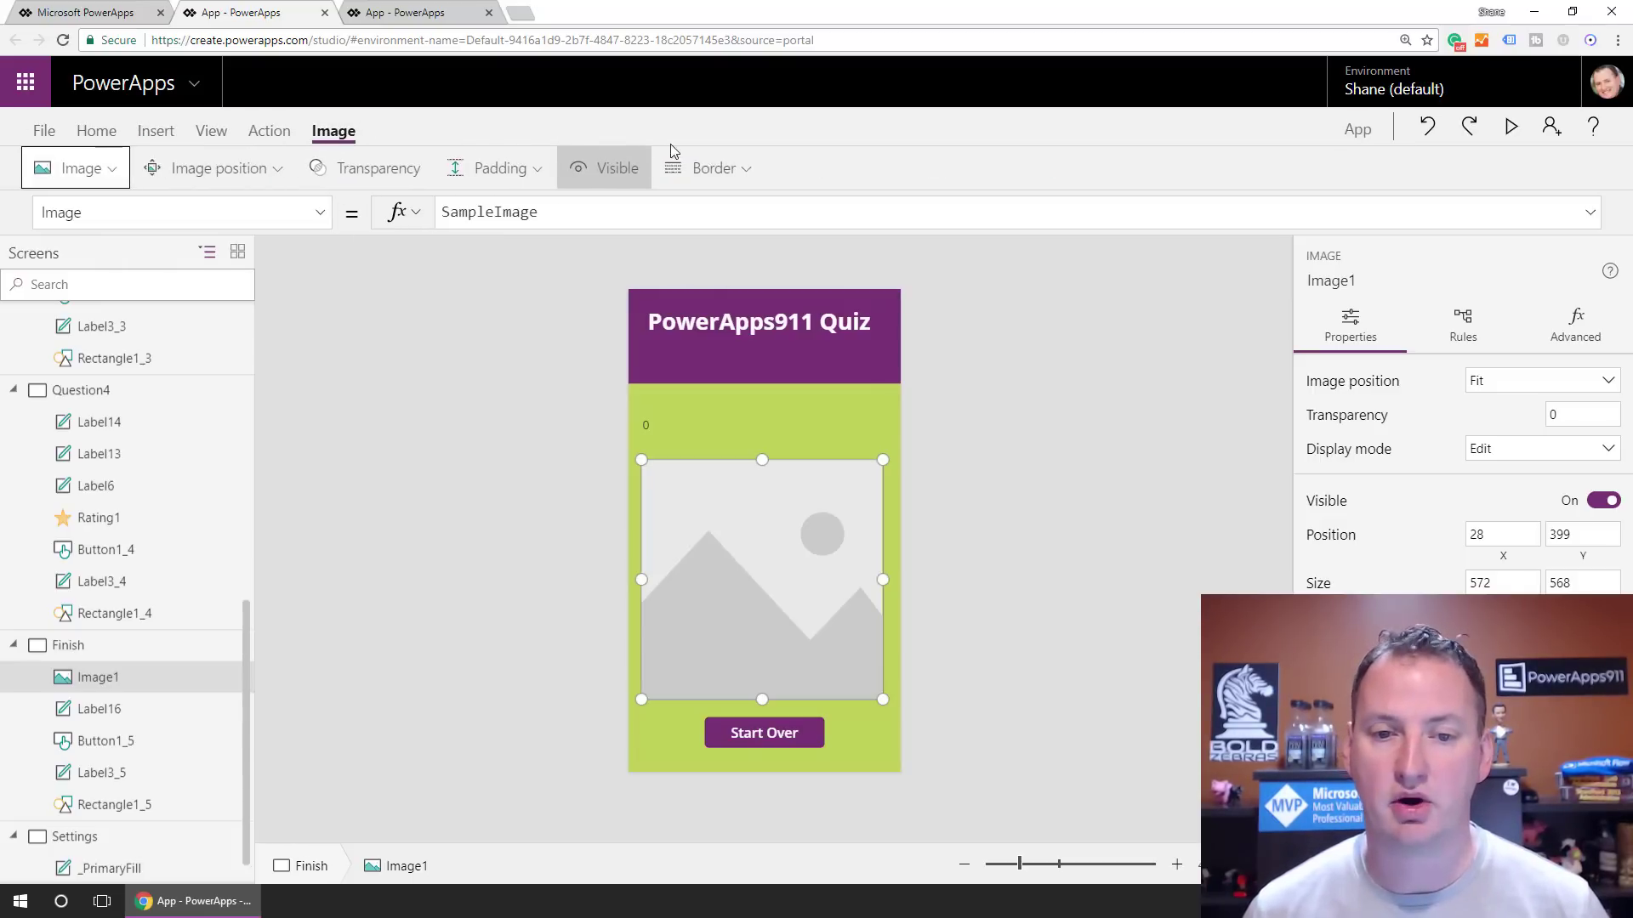
pyautogui.click(109, 167)
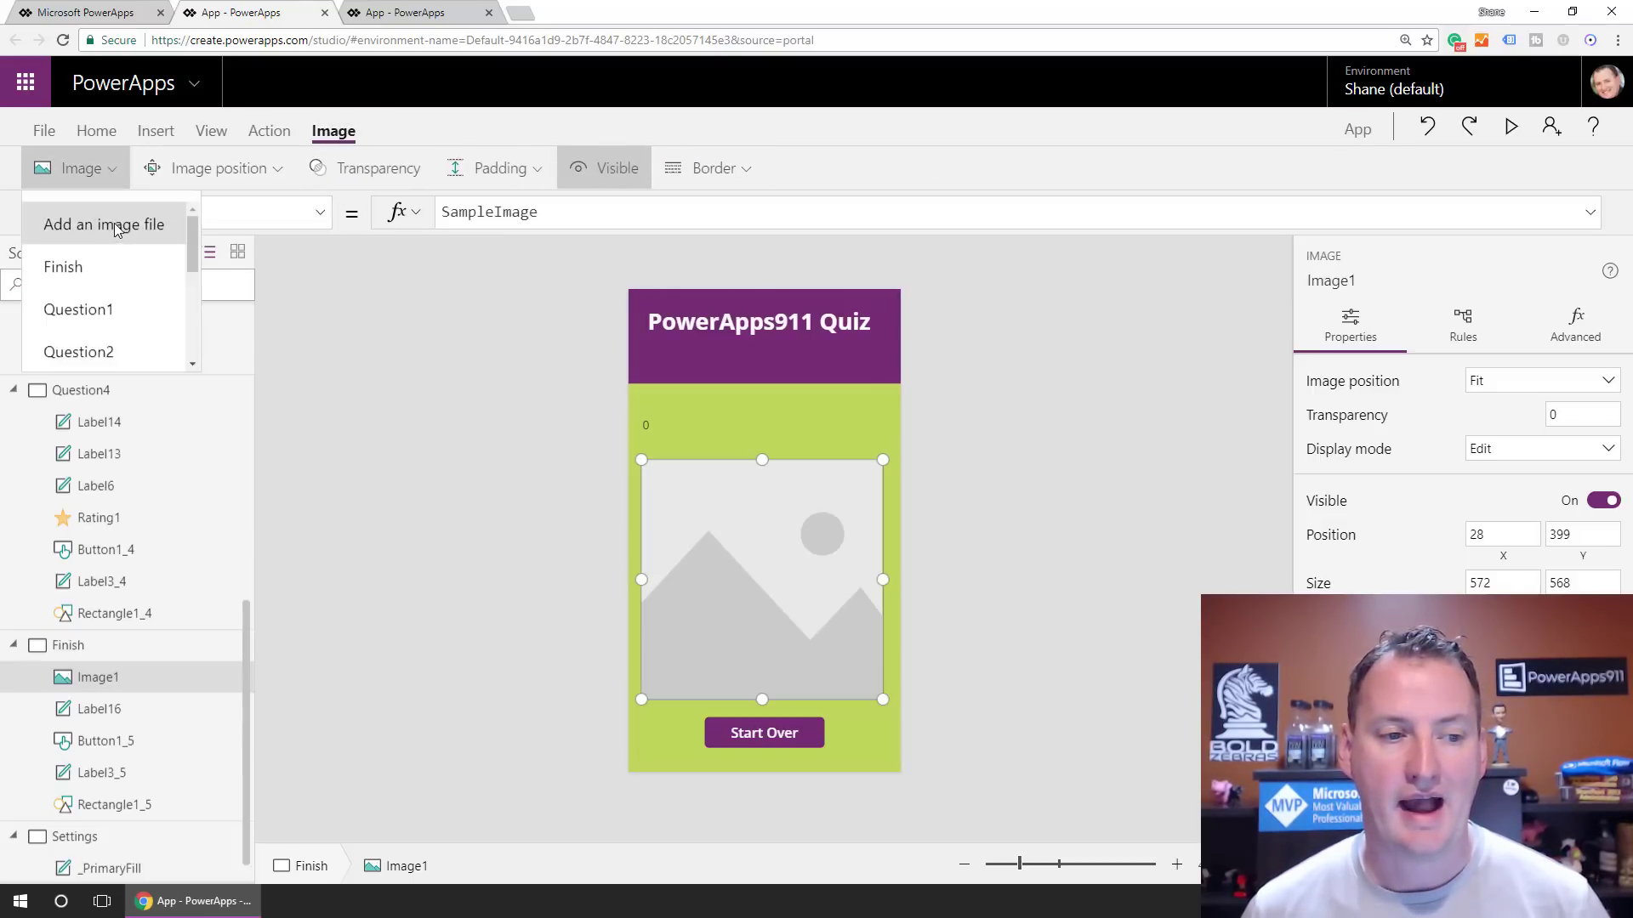
pyautogui.click(116, 228)
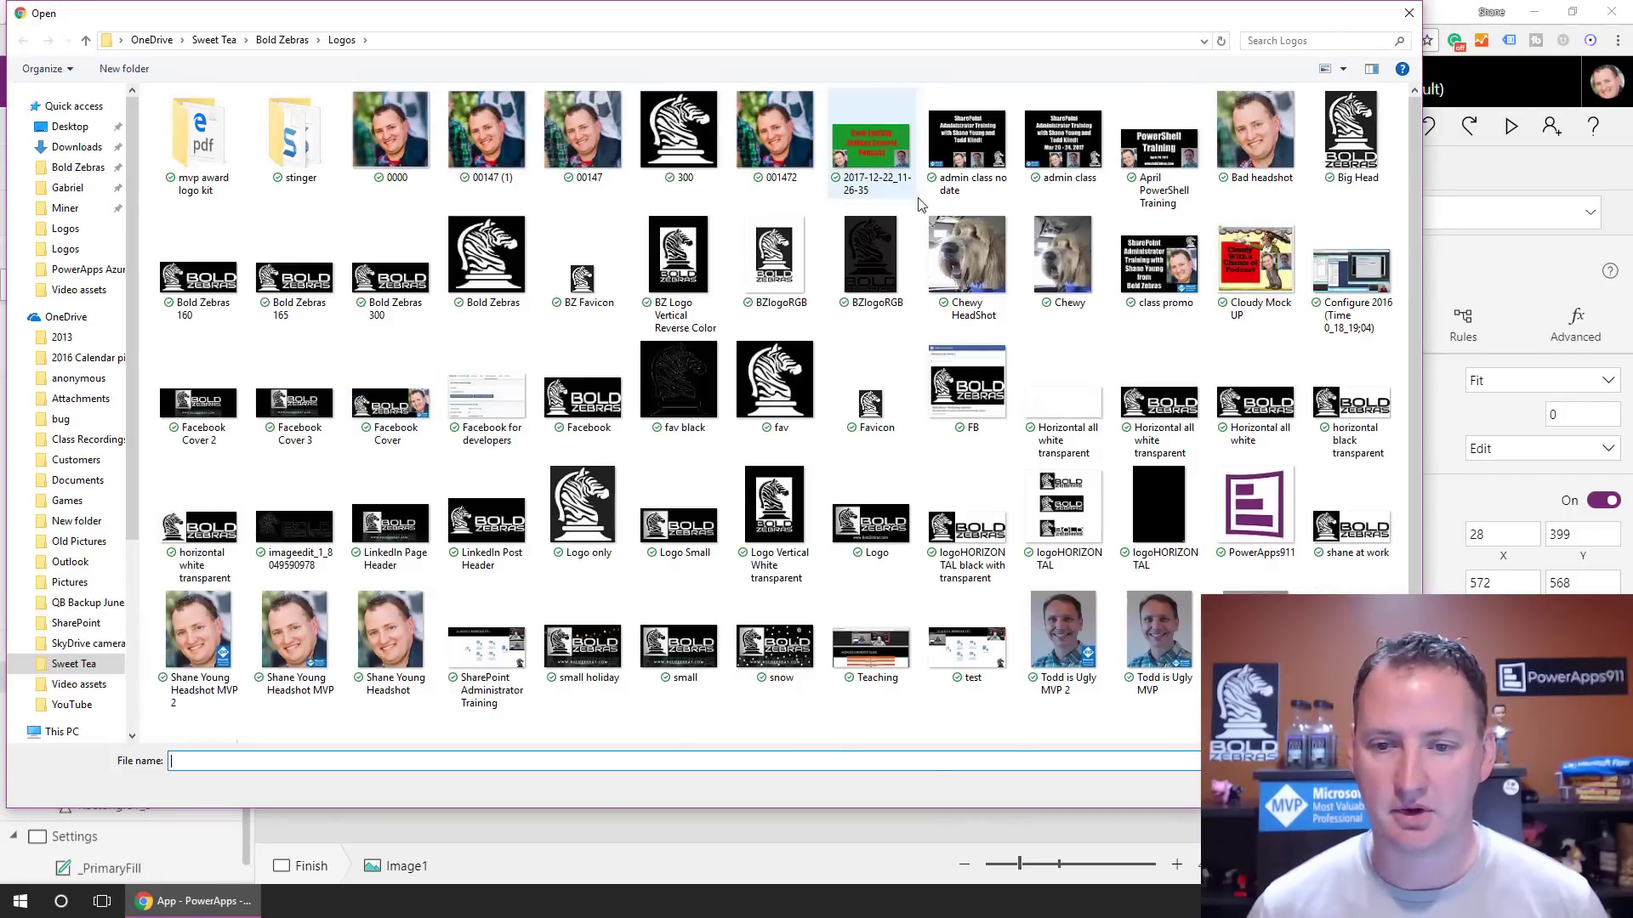
pyautogui.click(967, 259)
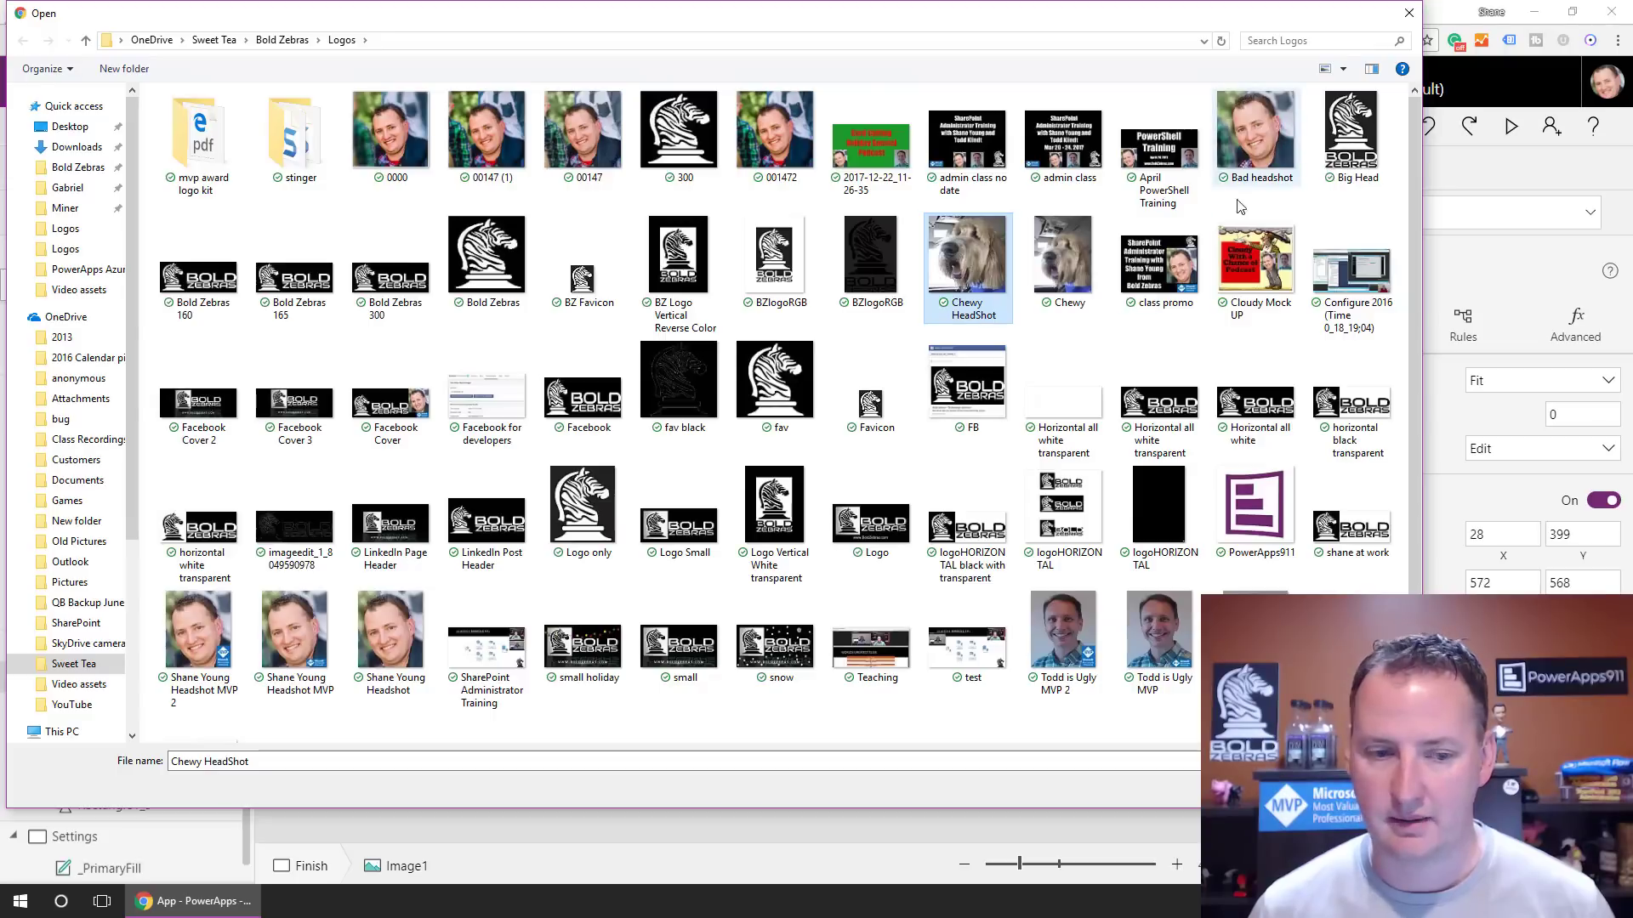
pyautogui.keyDown('ctrl'); pyautogui.click(382, 640); pyautogui.keyUp('ctrl')
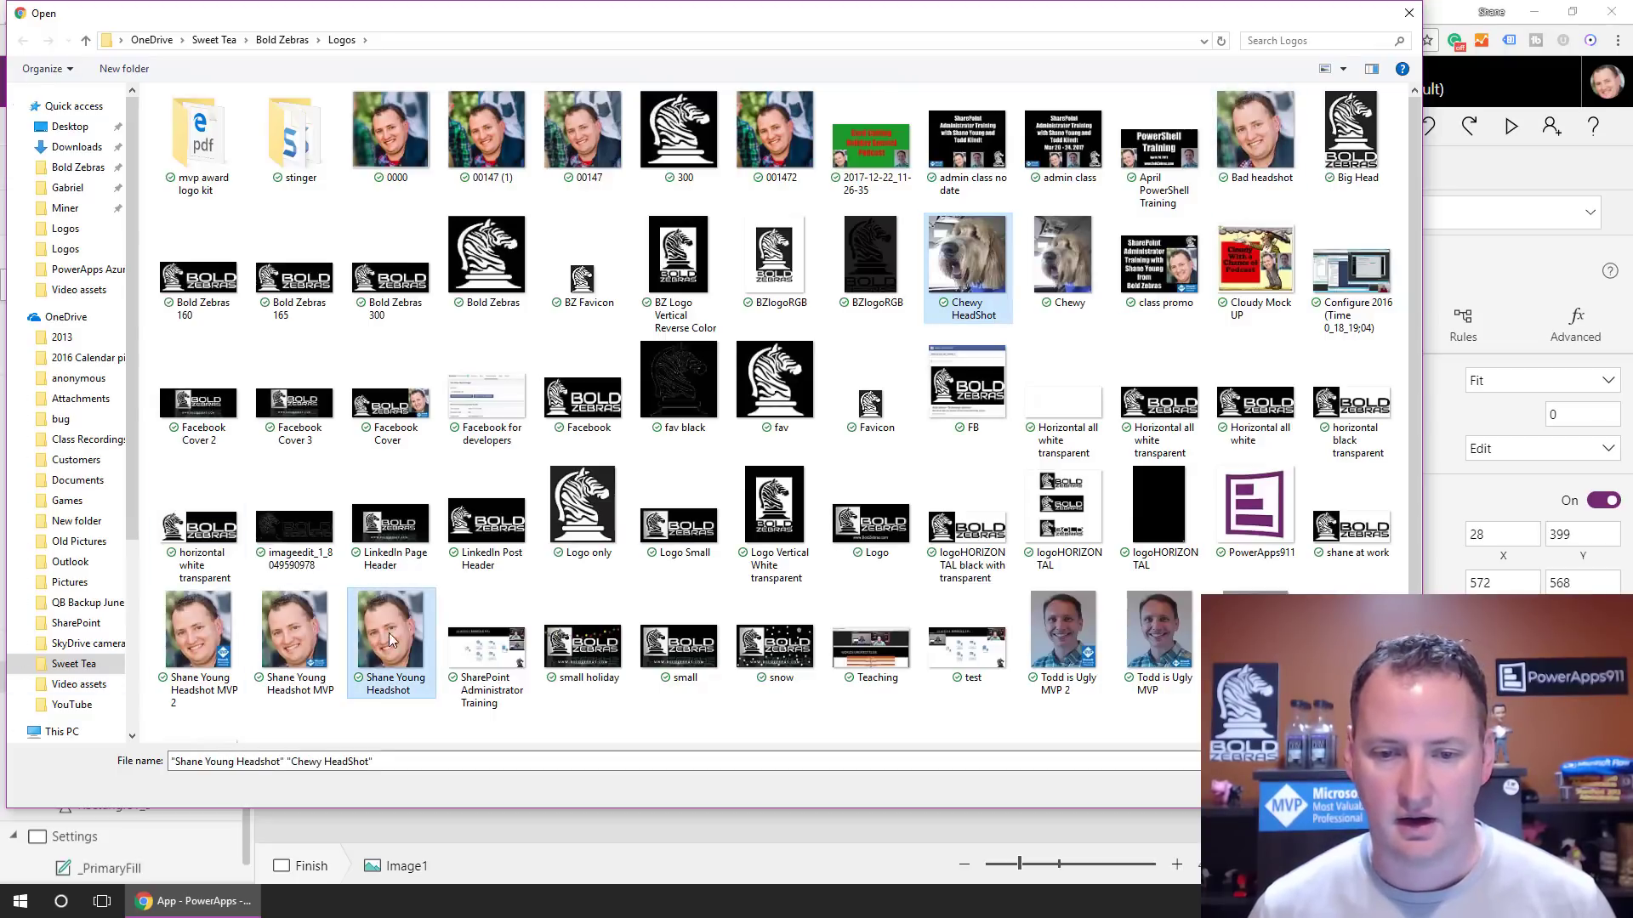
pyautogui.keyDown('ctrl'); pyautogui.click(1255, 510); pyautogui.keyUp('ctrl')
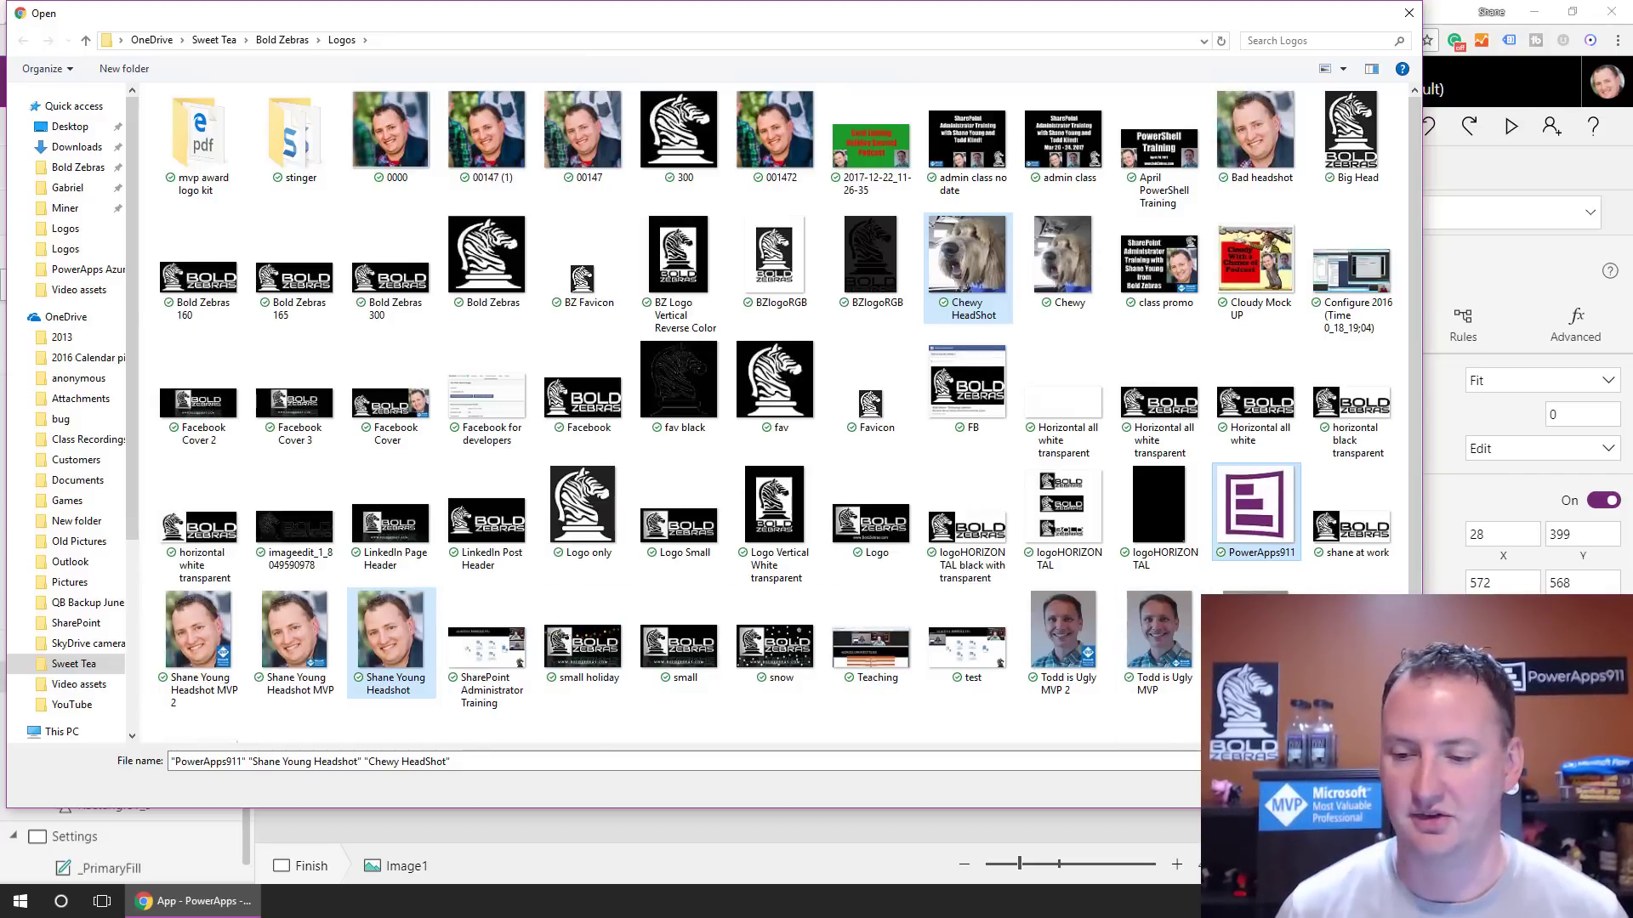
pyautogui.press('Return')
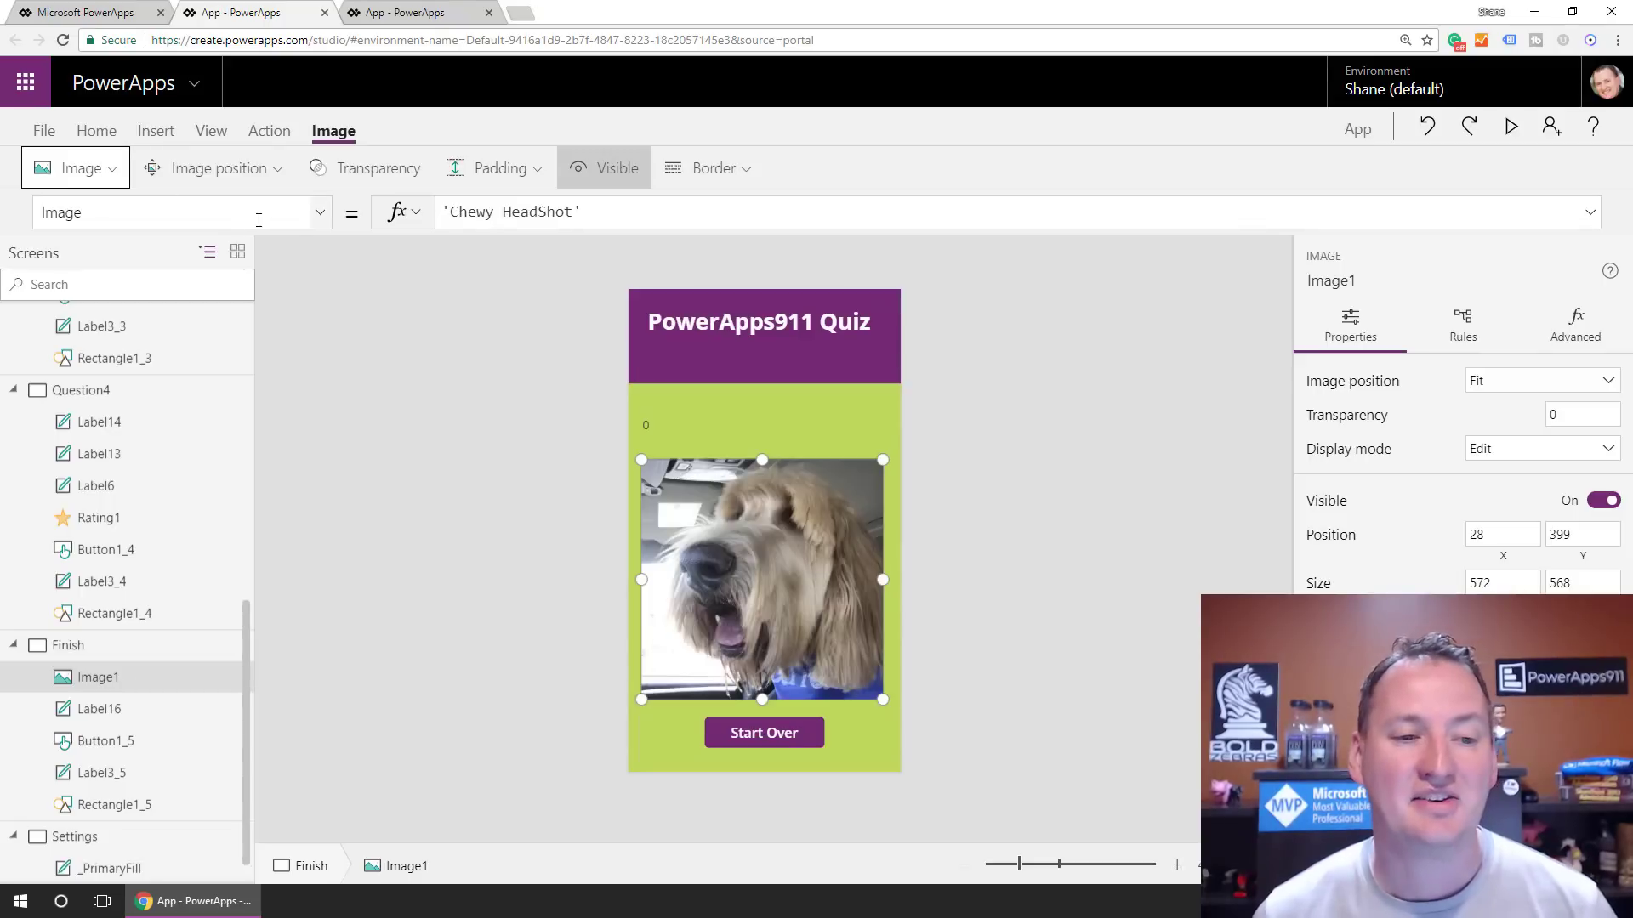
# Replace the image's formula with a Switch on Score that returns the presenter's headshot when the score is 100
pyautogui.click(609, 211)
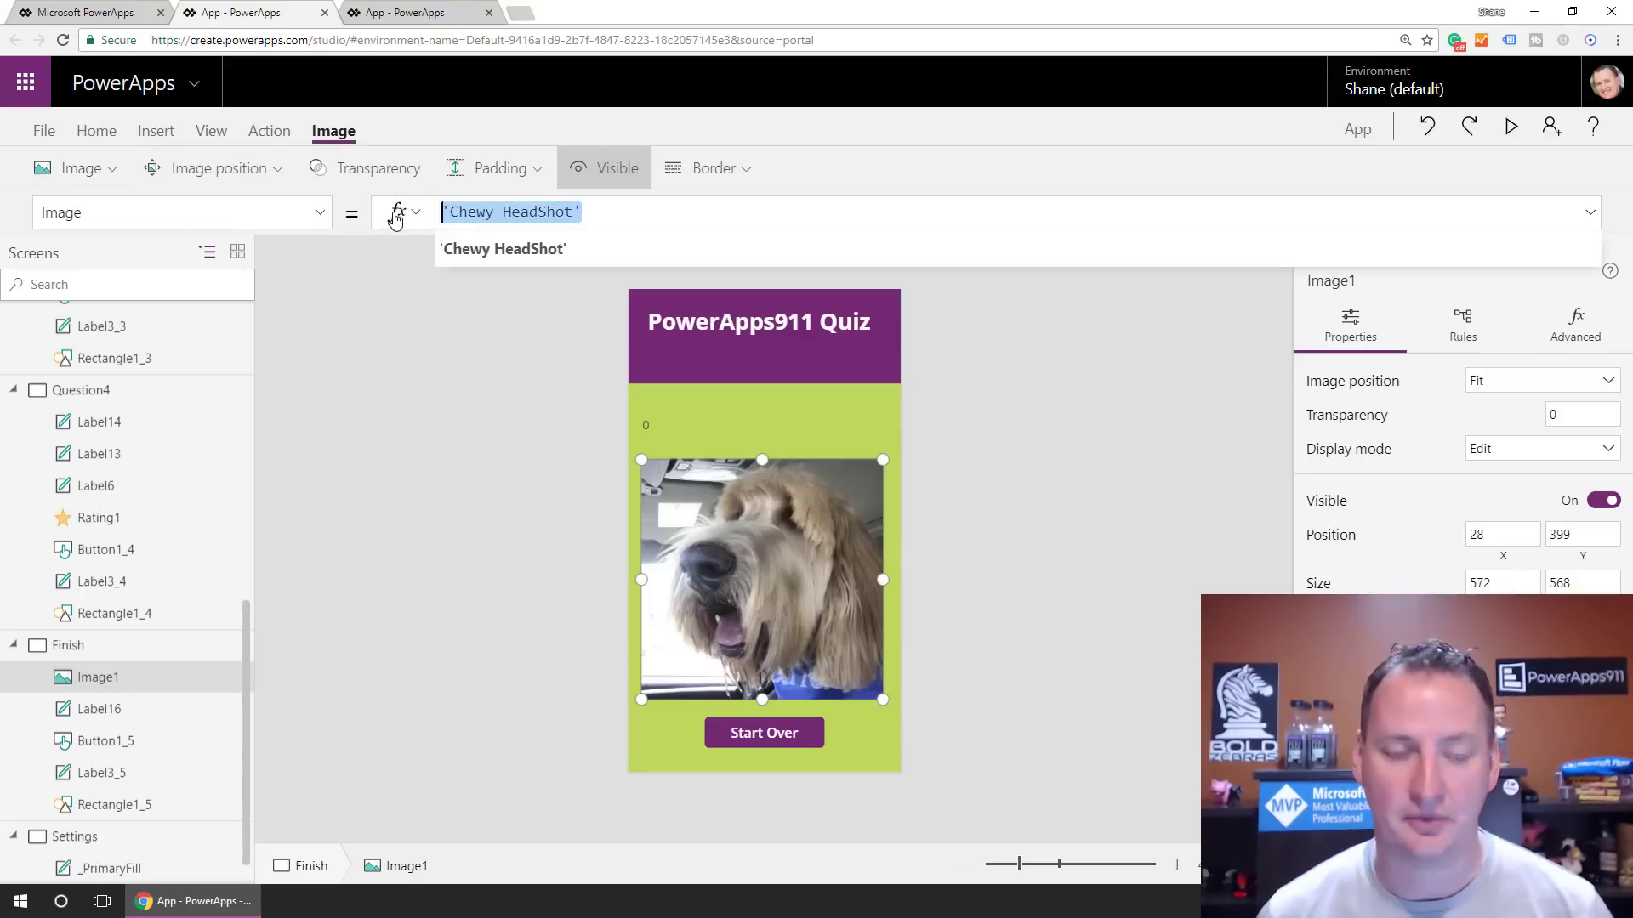
pyautogui.write('Swit')
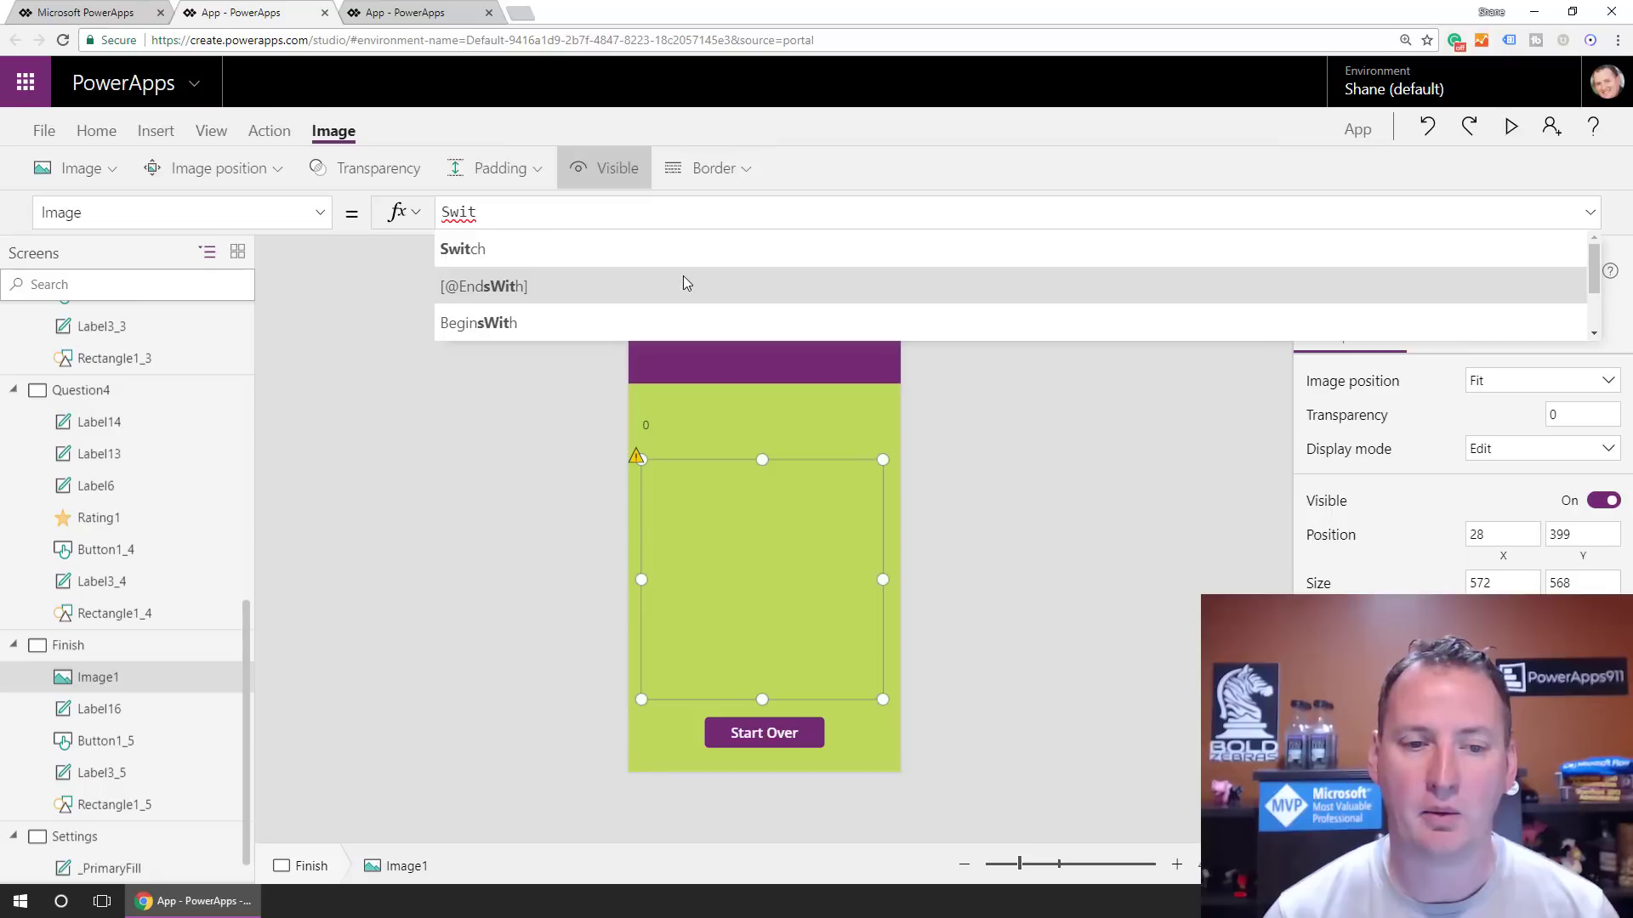
pyautogui.press('Tab')
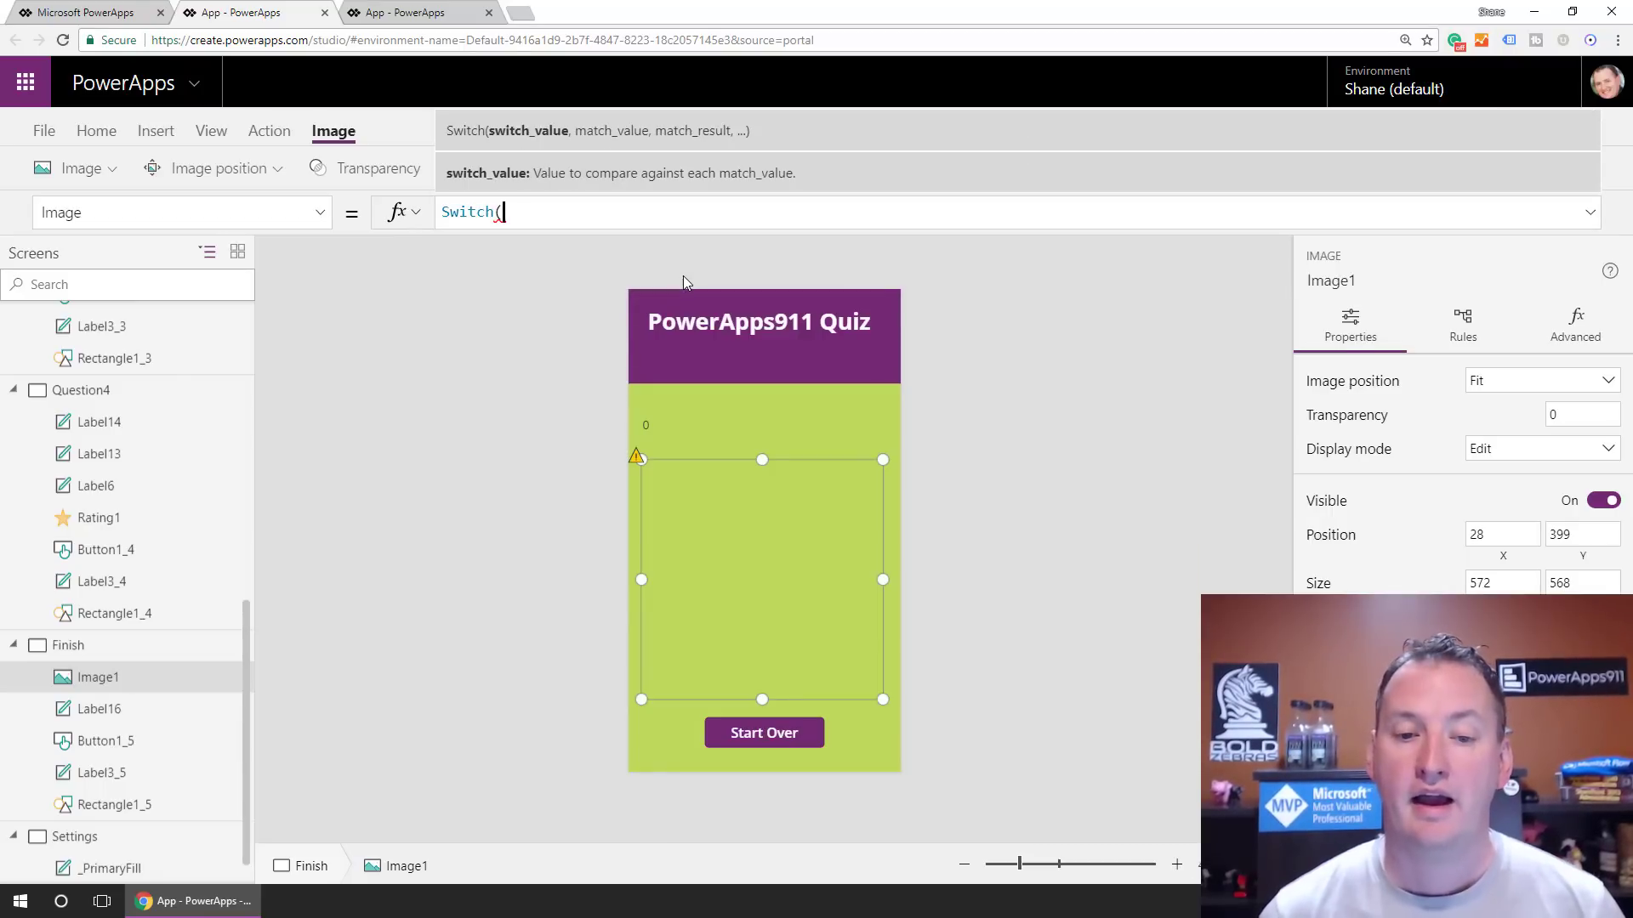
pyautogui.write('Score')
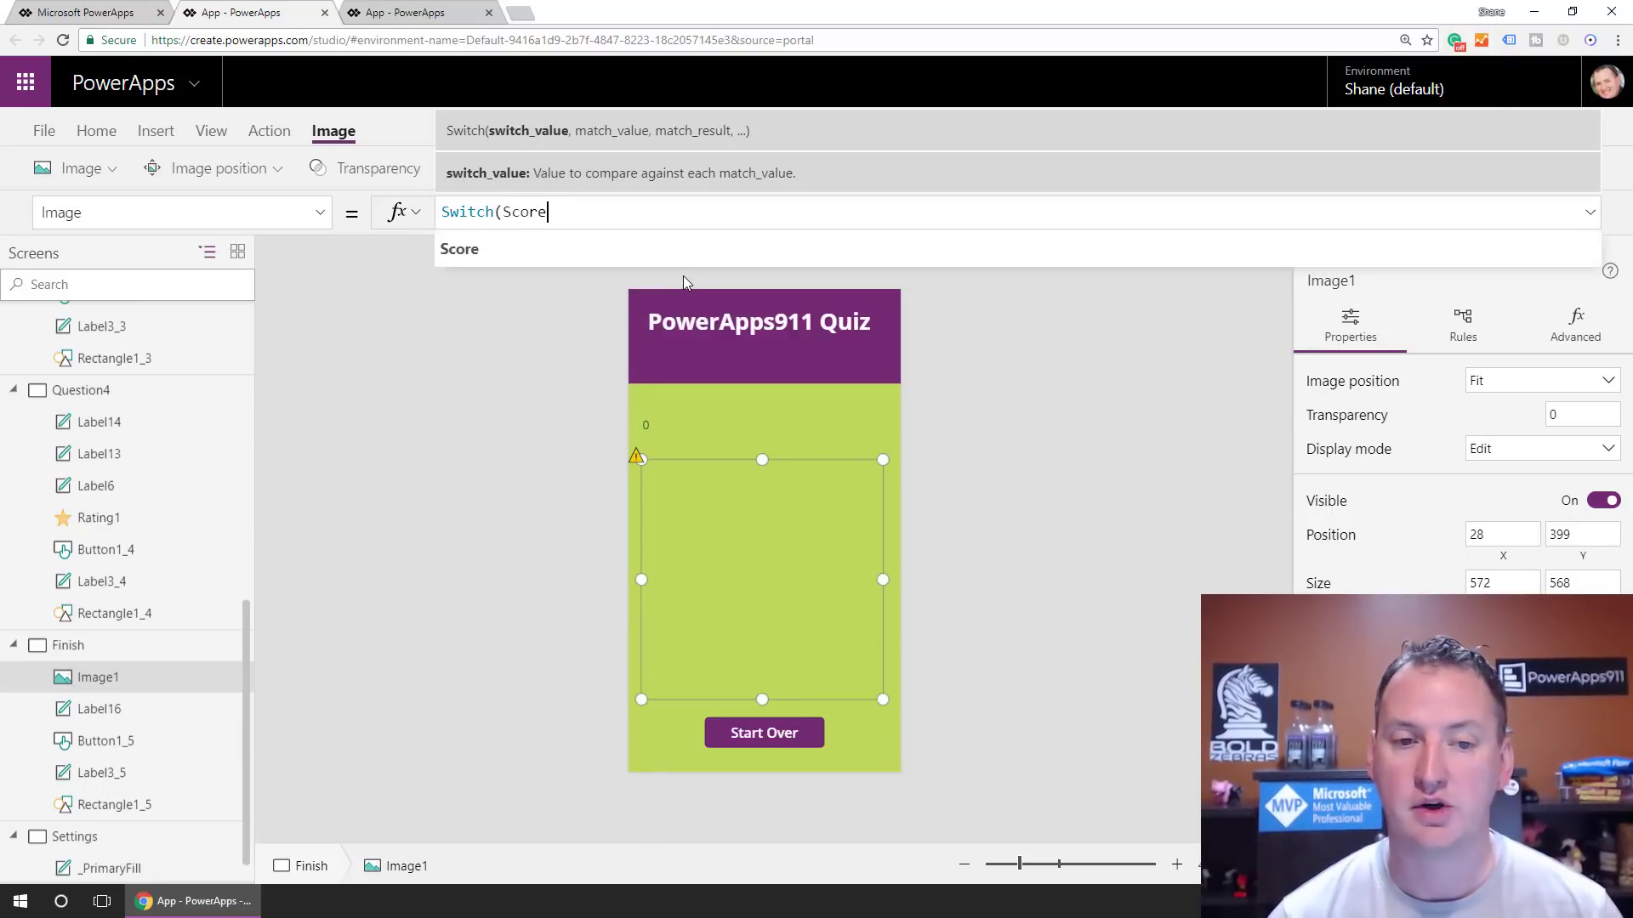
pyautogui.write(',')
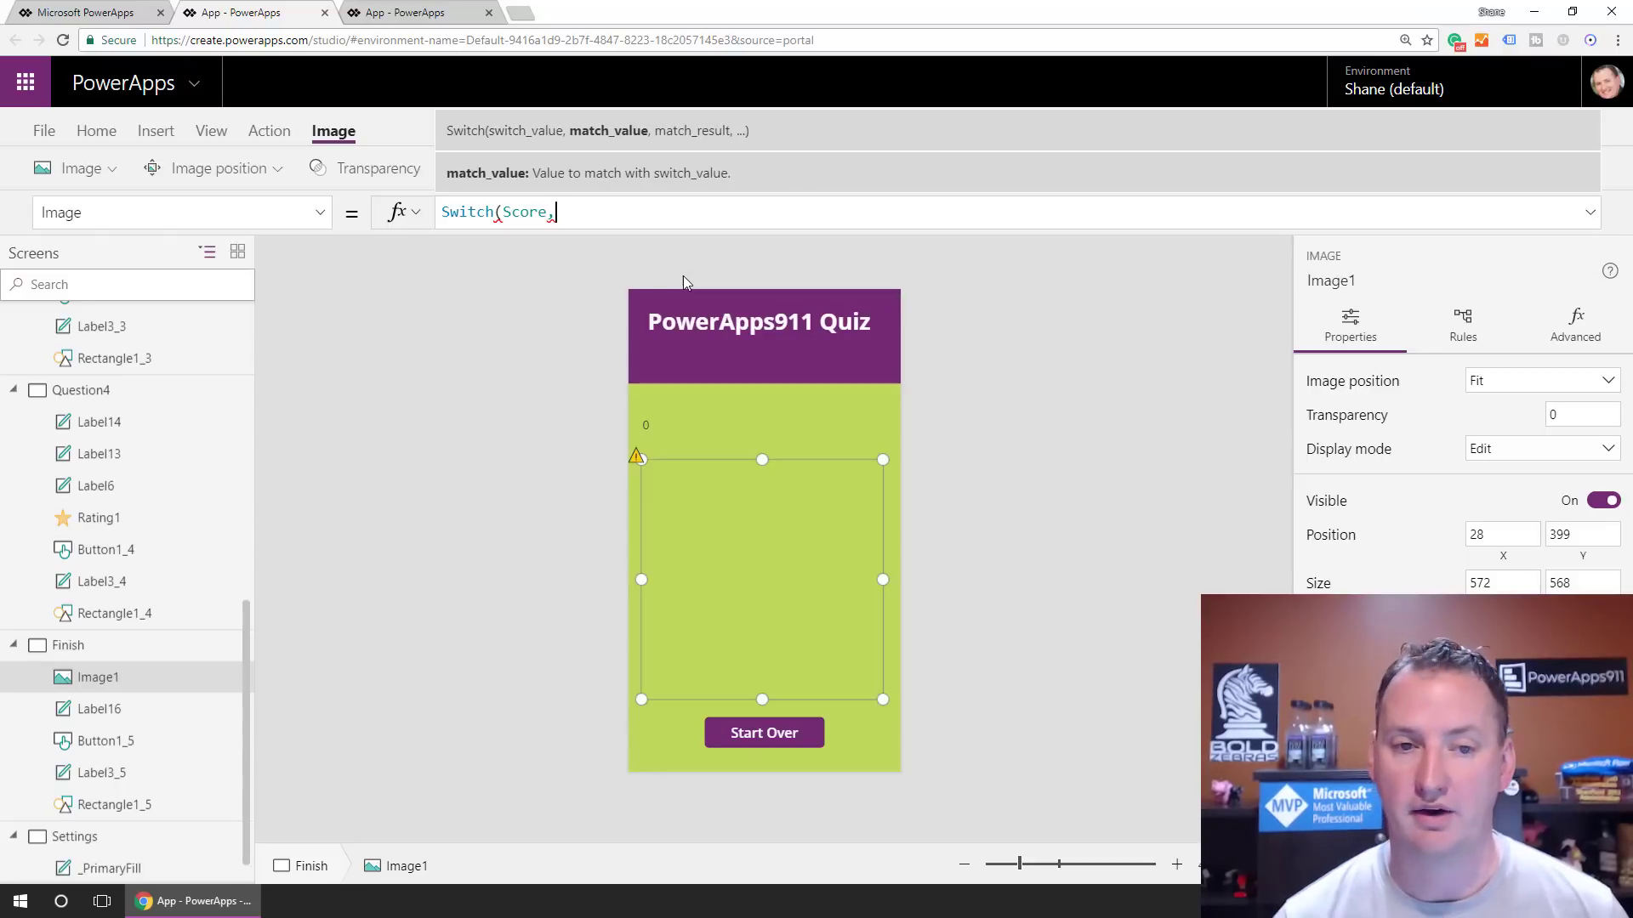
pyautogui.write('100')
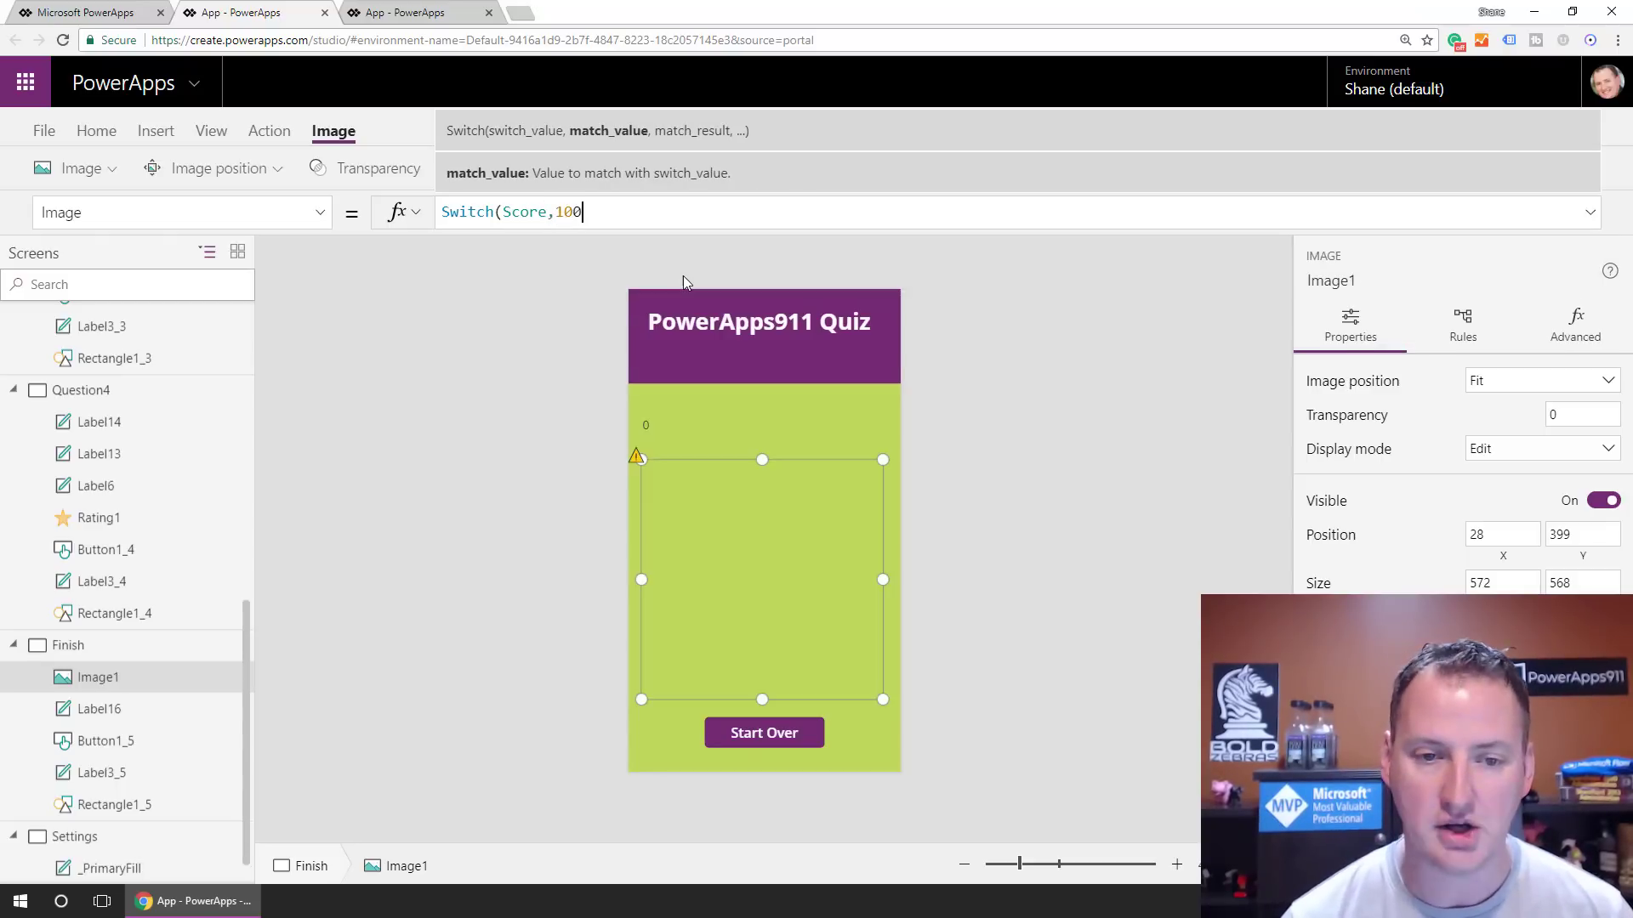
pyautogui.write(',')
pyautogui.write('Shane')
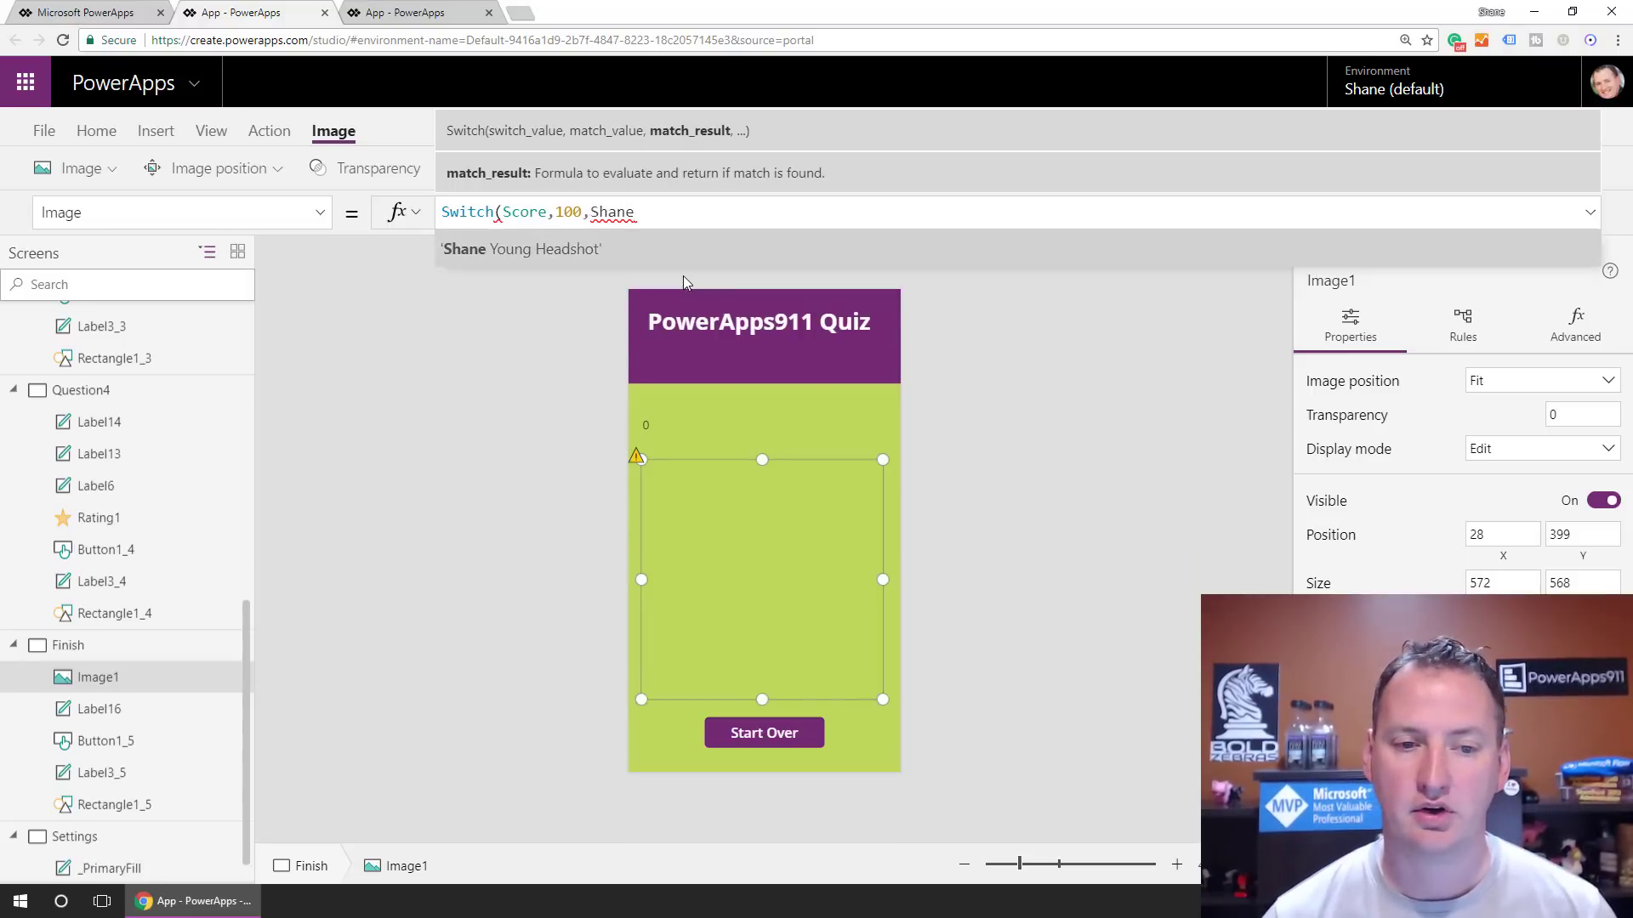
pyautogui.press('Tab')
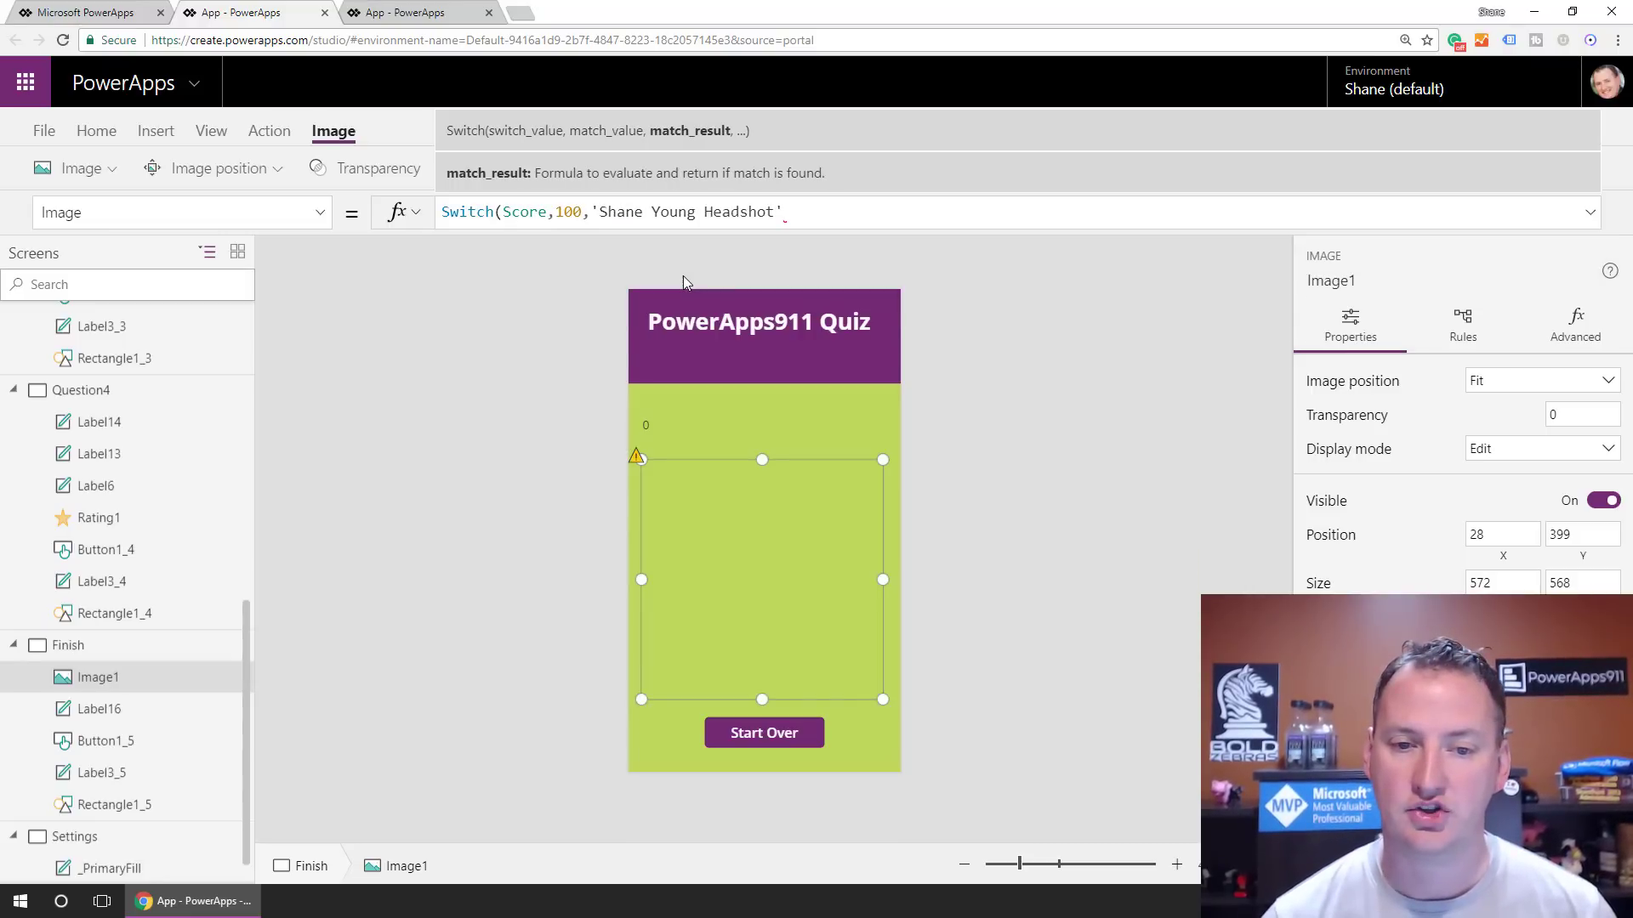
# Complete the Switch formula with PowerApps911 for a score of 75 and 'Chewy HeadShot' as the default result
pyautogui.write(',')
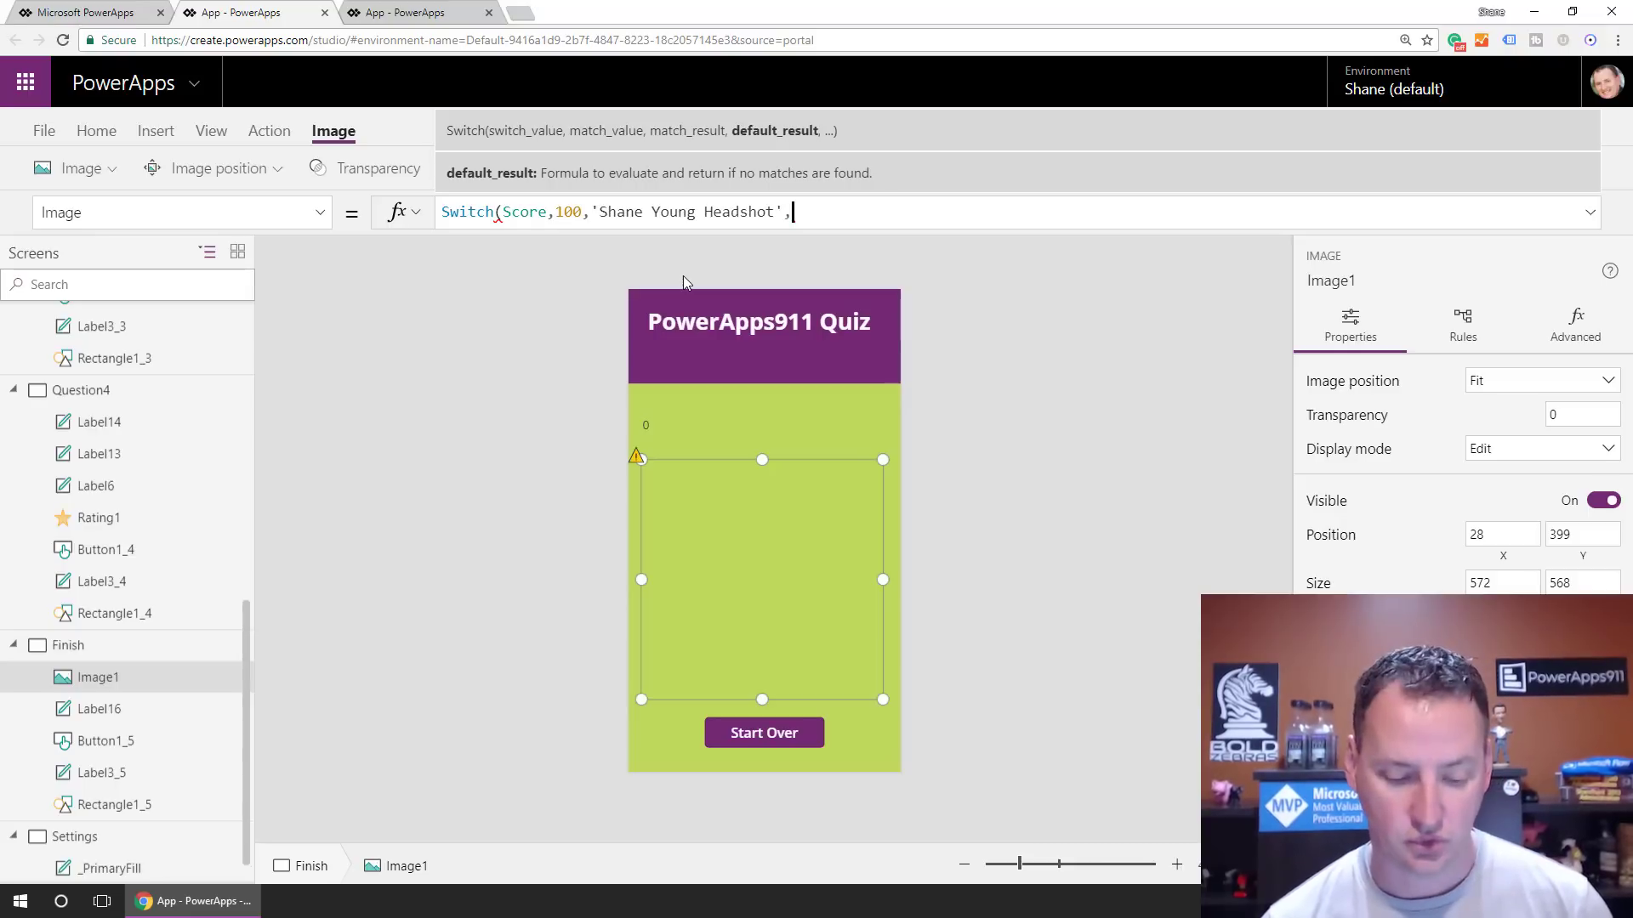
pyautogui.write('75')
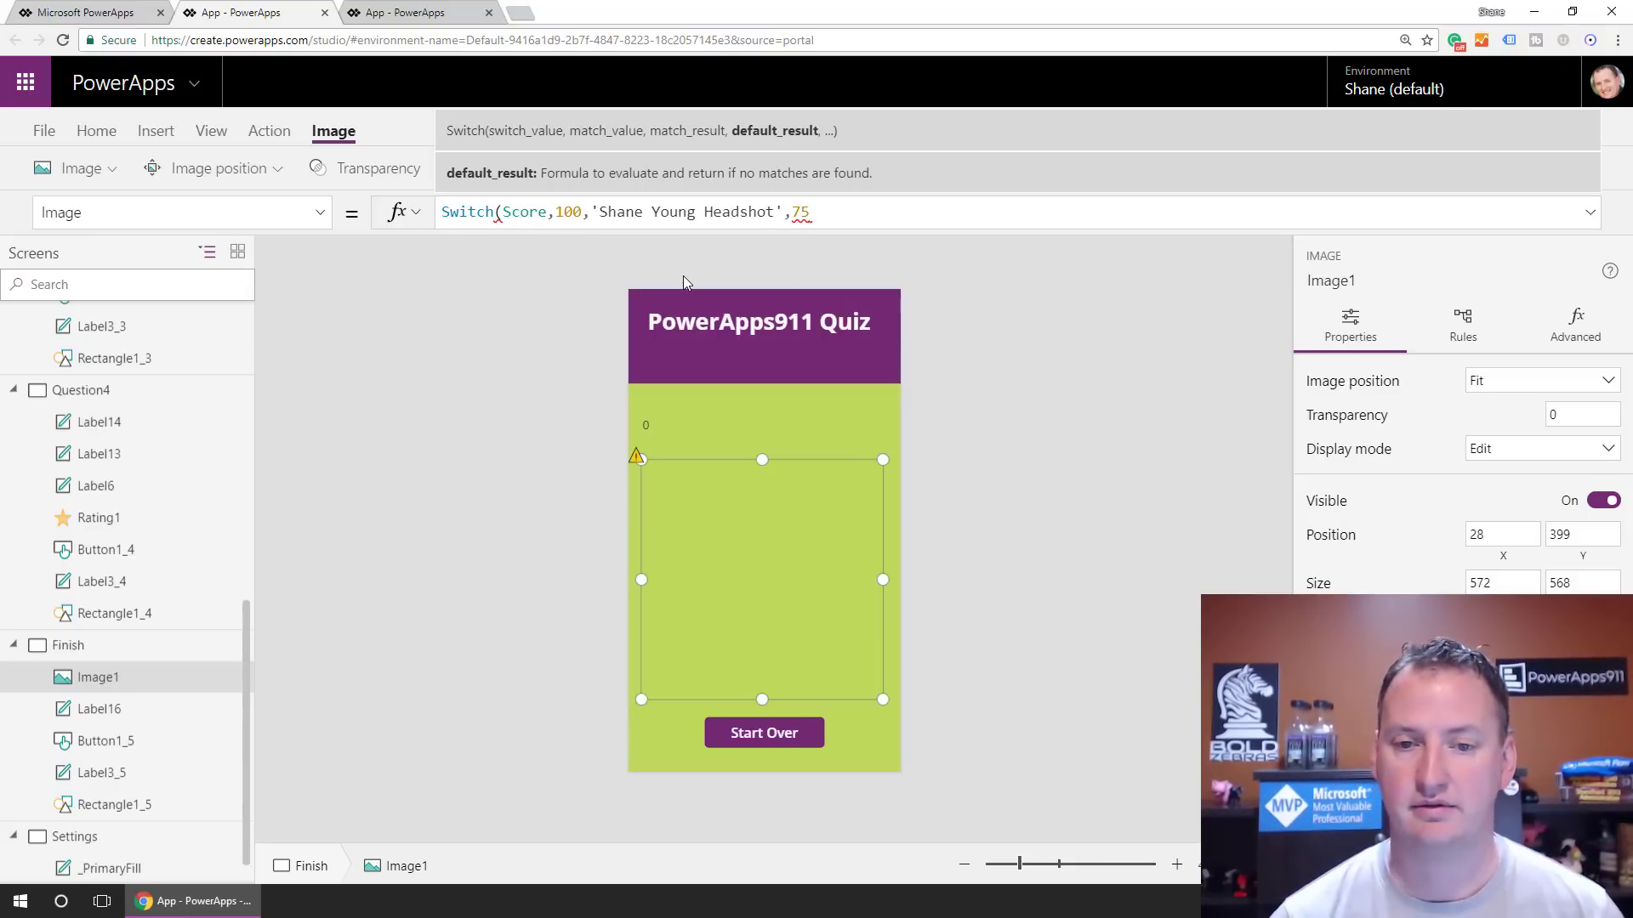
pyautogui.write(',')
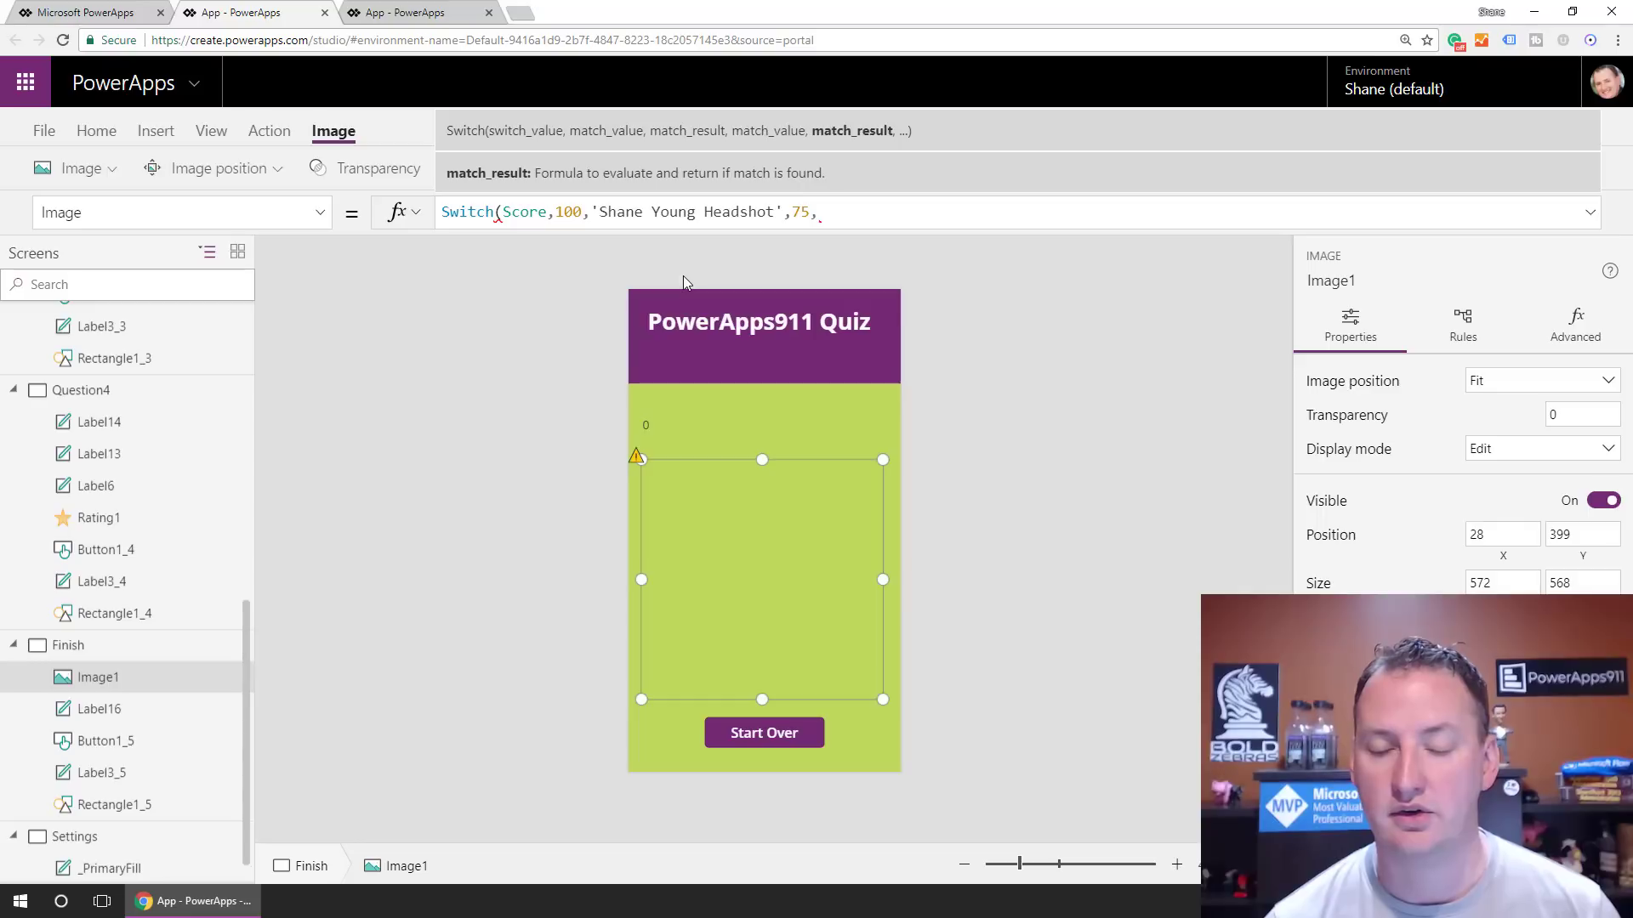
pyautogui.write('power')
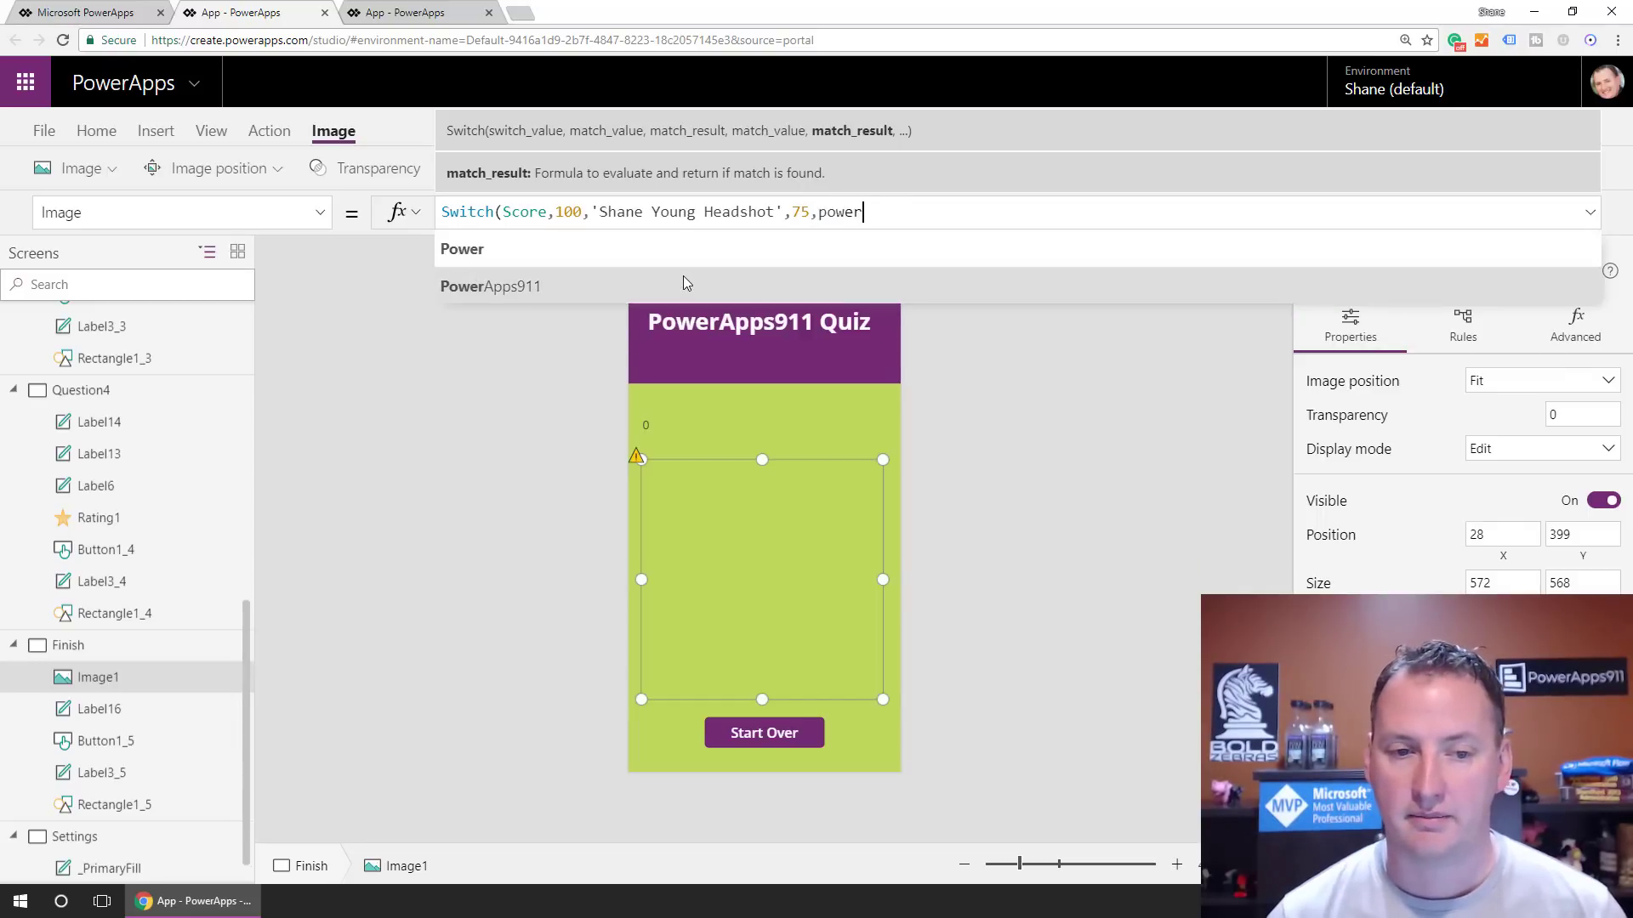
pyautogui.click(682, 275)
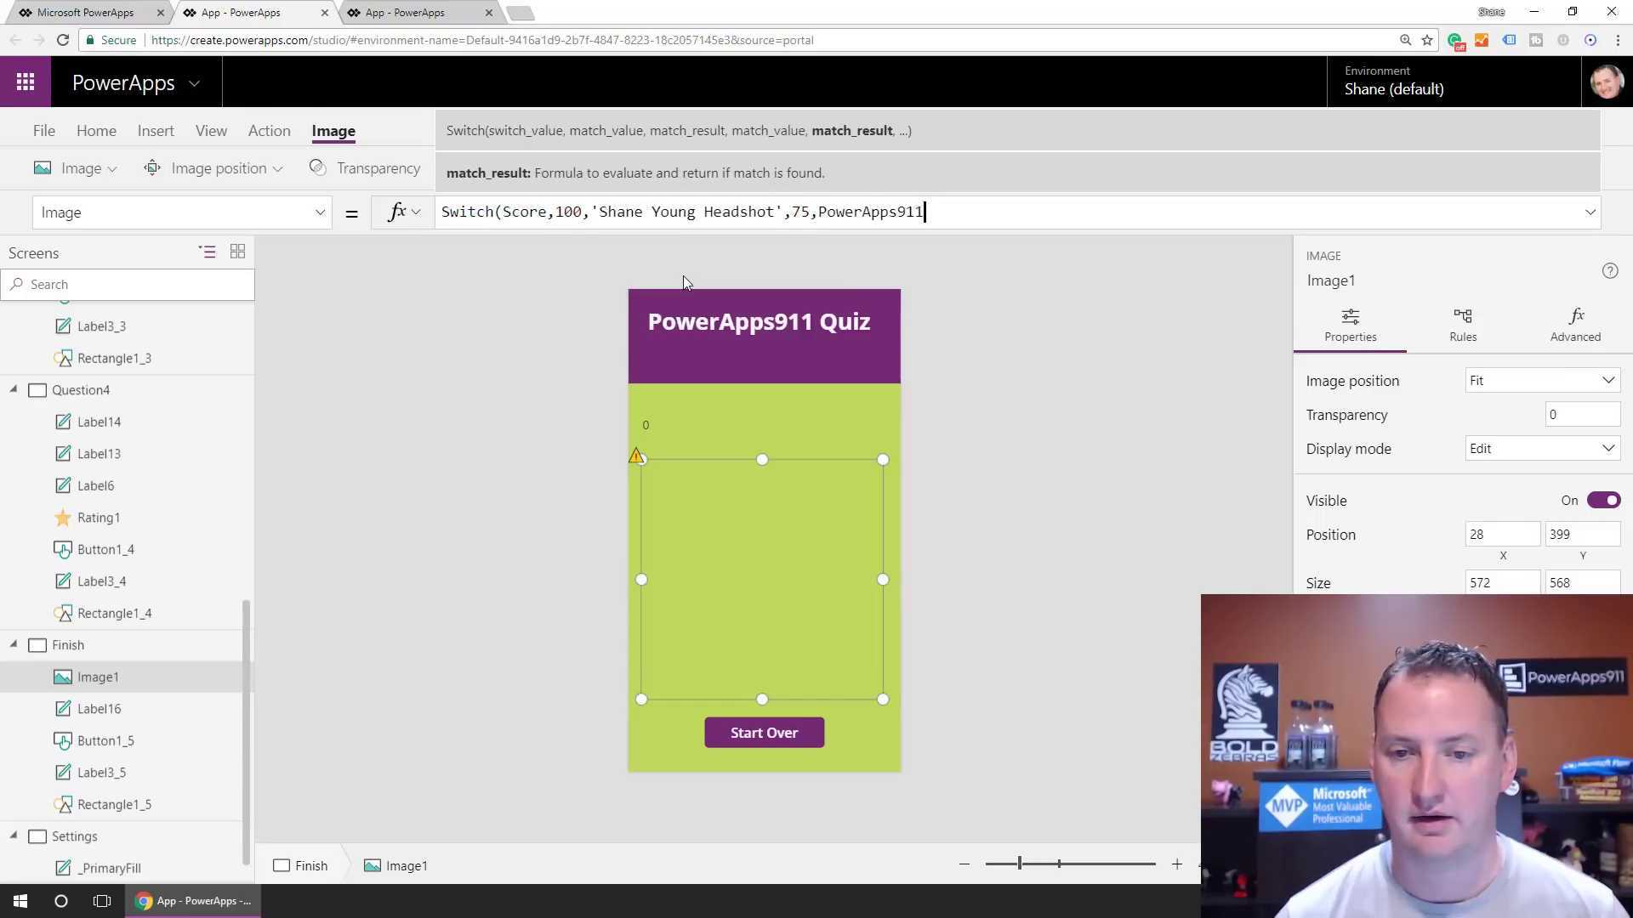
pyautogui.write(',')
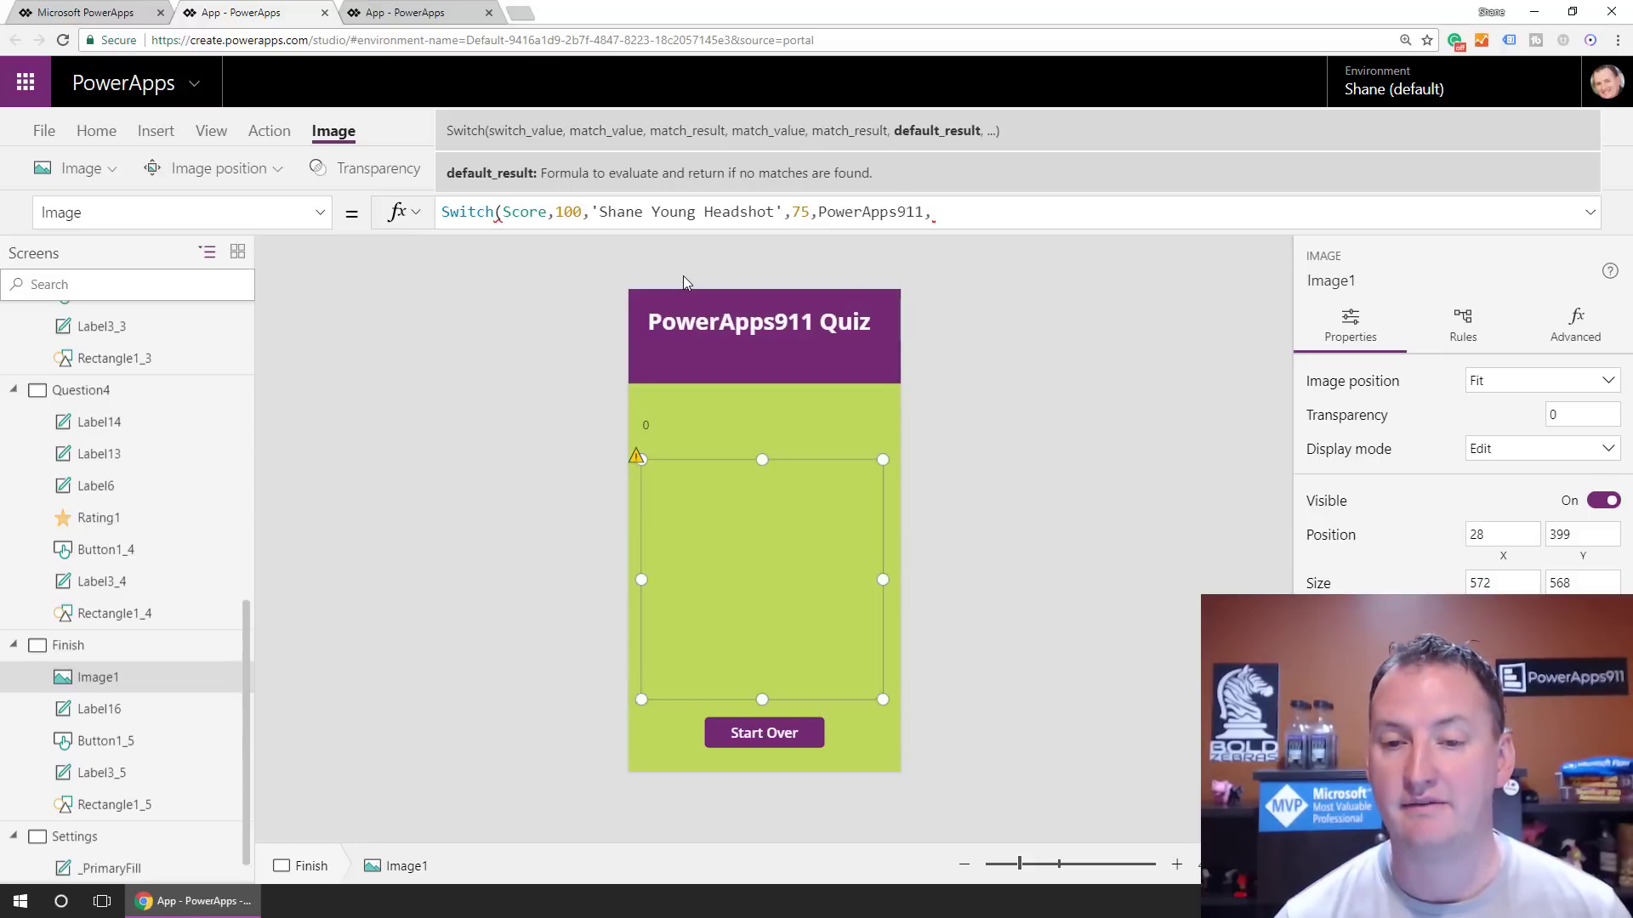
pyautogui.write('Chew')
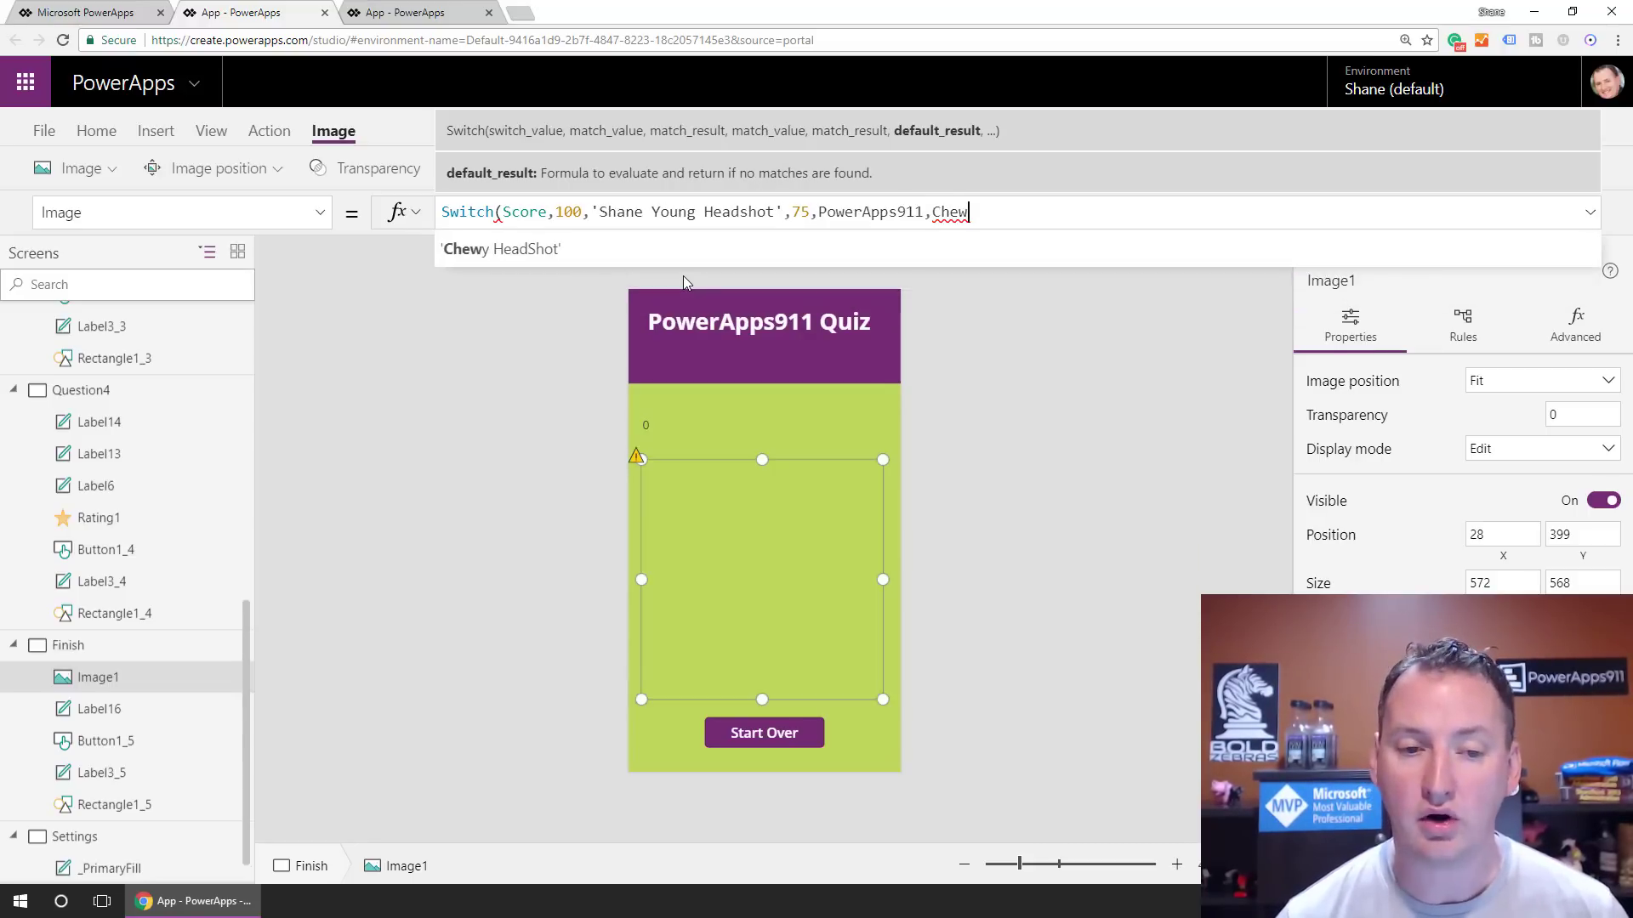
pyautogui.press('Tab')
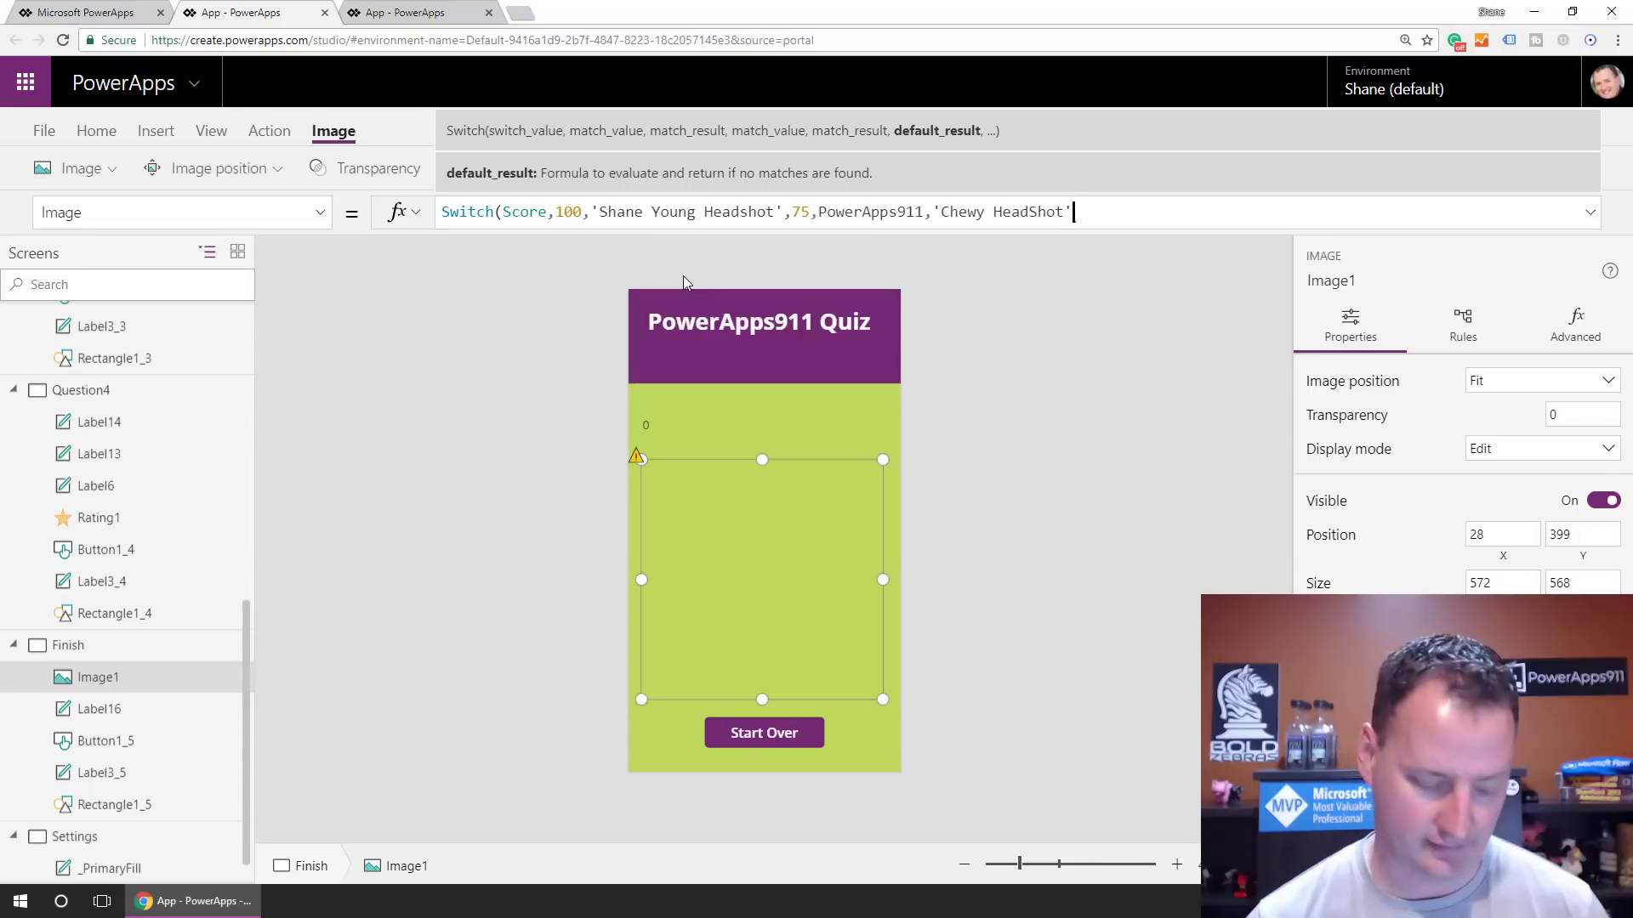
pyautogui.write(')')
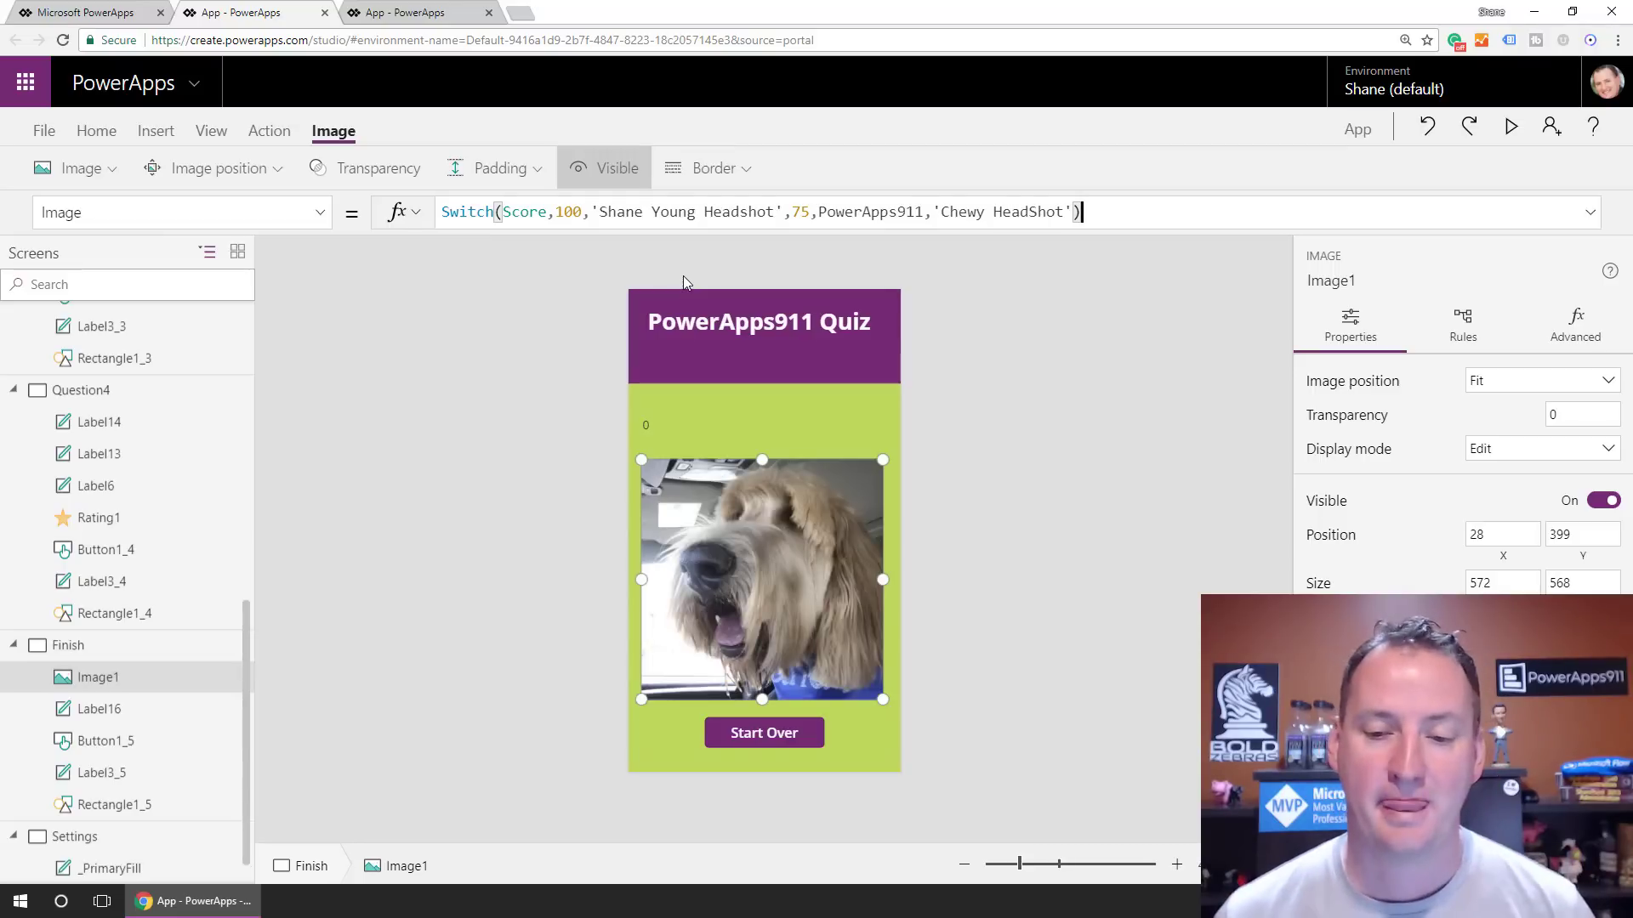
# Preview the app and restart the quiz, answering the first question Yes and the second with the first option
pyautogui.click(1506, 129)
pyautogui.click(813, 818)
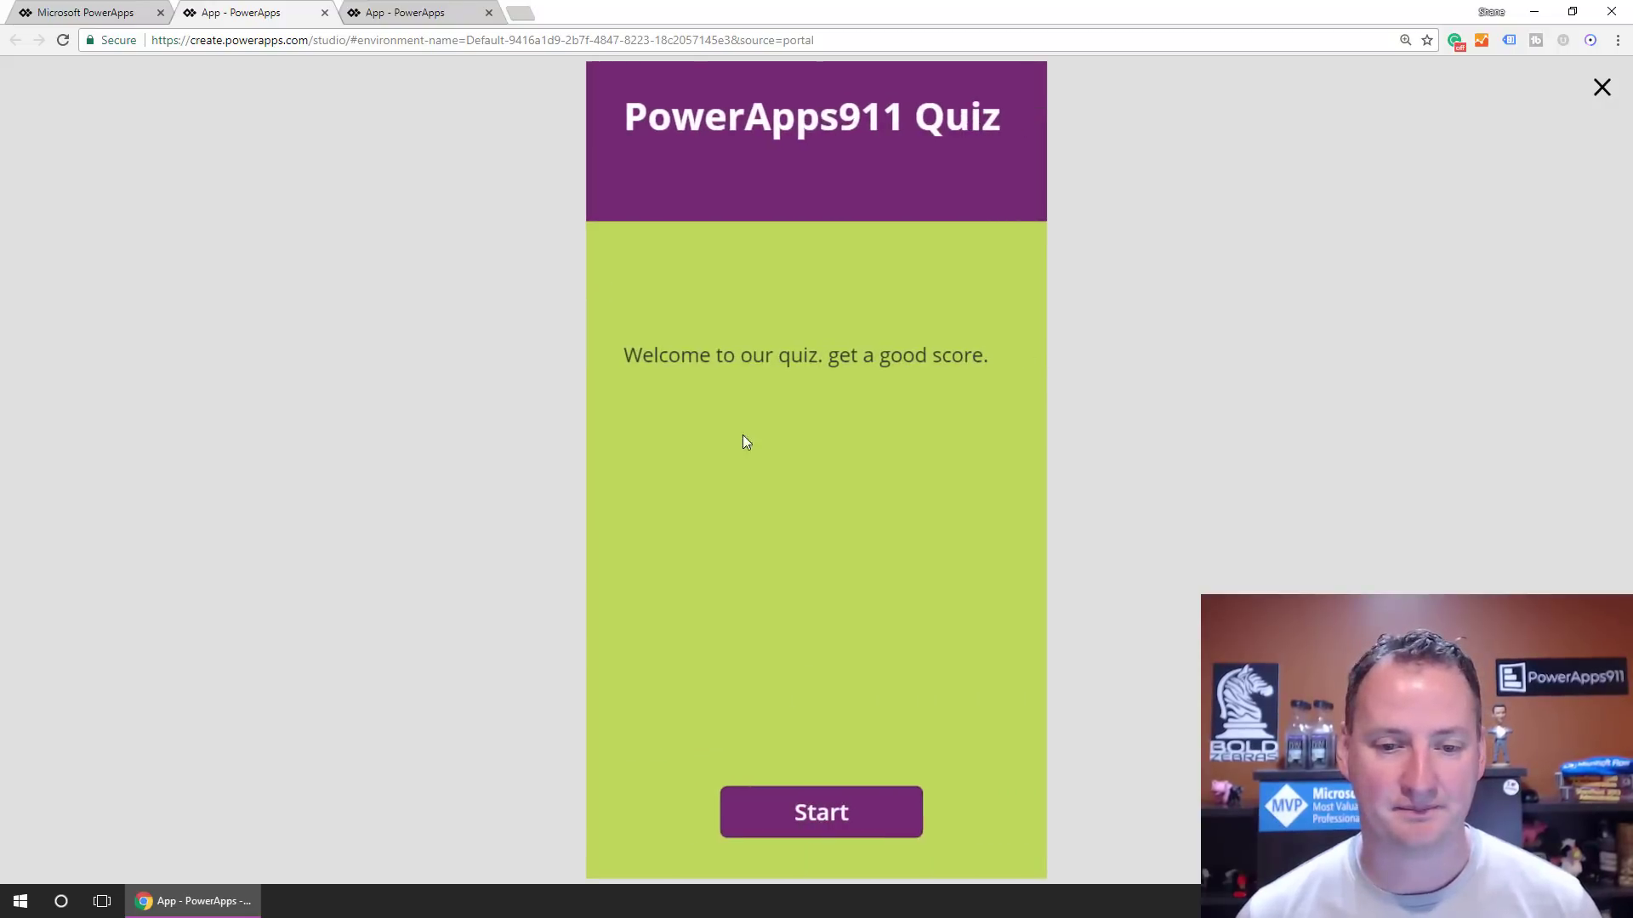
pyautogui.click(837, 800)
pyautogui.click(738, 427)
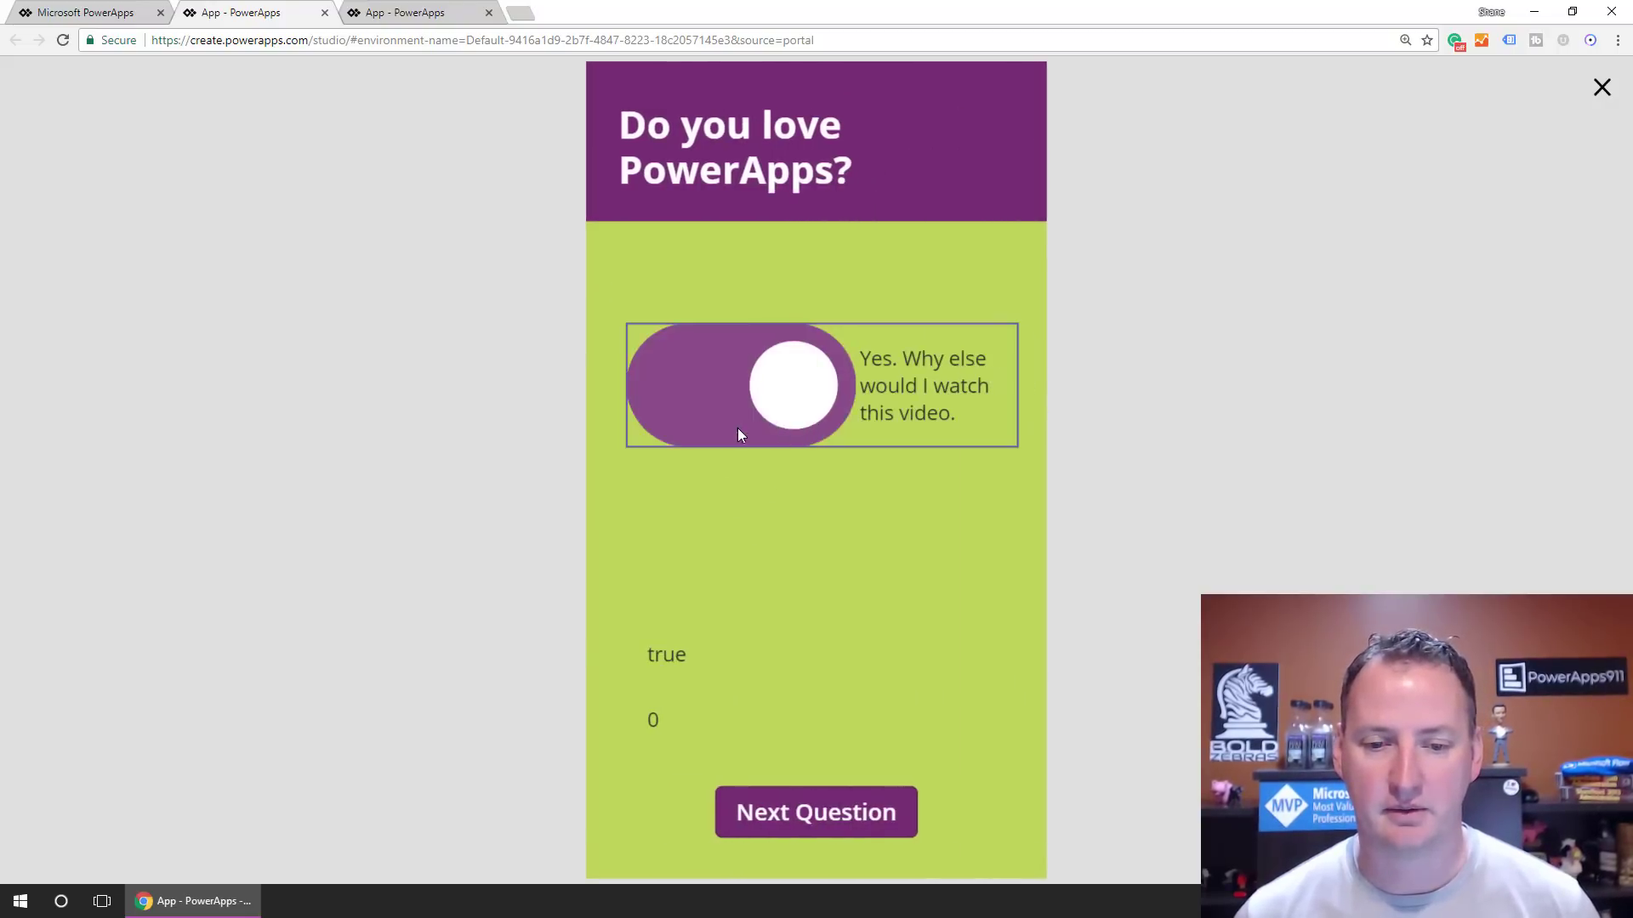
pyautogui.click(843, 818)
pyautogui.click(670, 377)
pyautogui.click(861, 805)
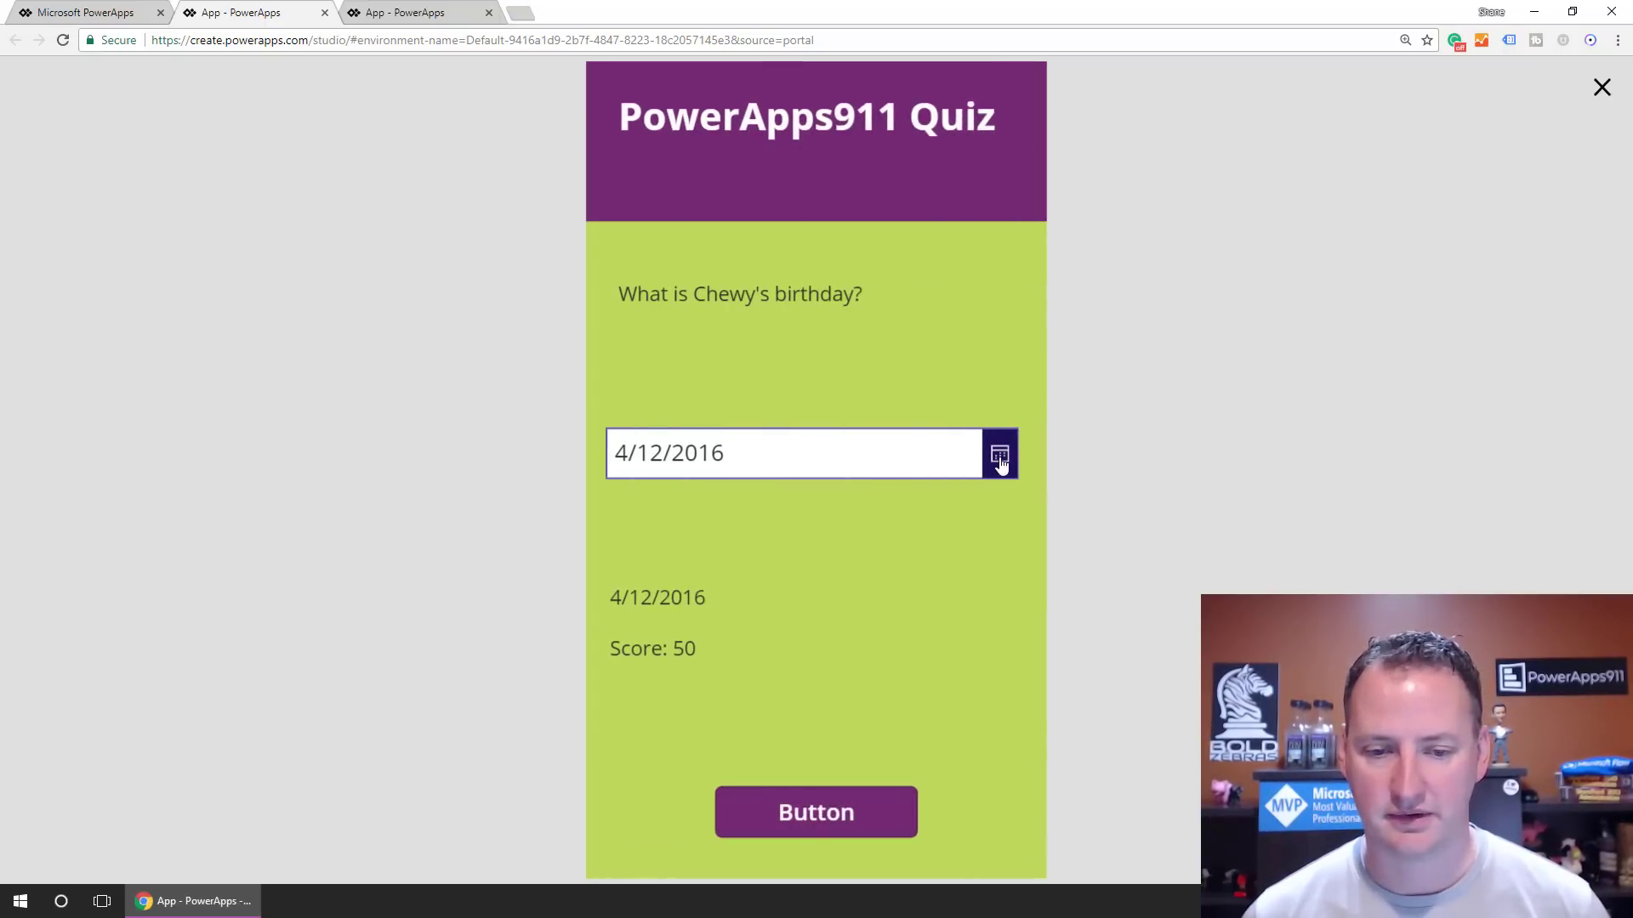
# Correct the date given for Chewy's birthday, set the rating on the last question, and submit both answers
pyautogui.click(831, 455)
pyautogui.press('Left')
pyautogui.press('Left')
pyautogui.press('Left')
pyautogui.press('Left')
pyautogui.press('Left')
pyautogui.press('BackSpace')
pyautogui.press('BackSpace')
pyautogui.write('20')
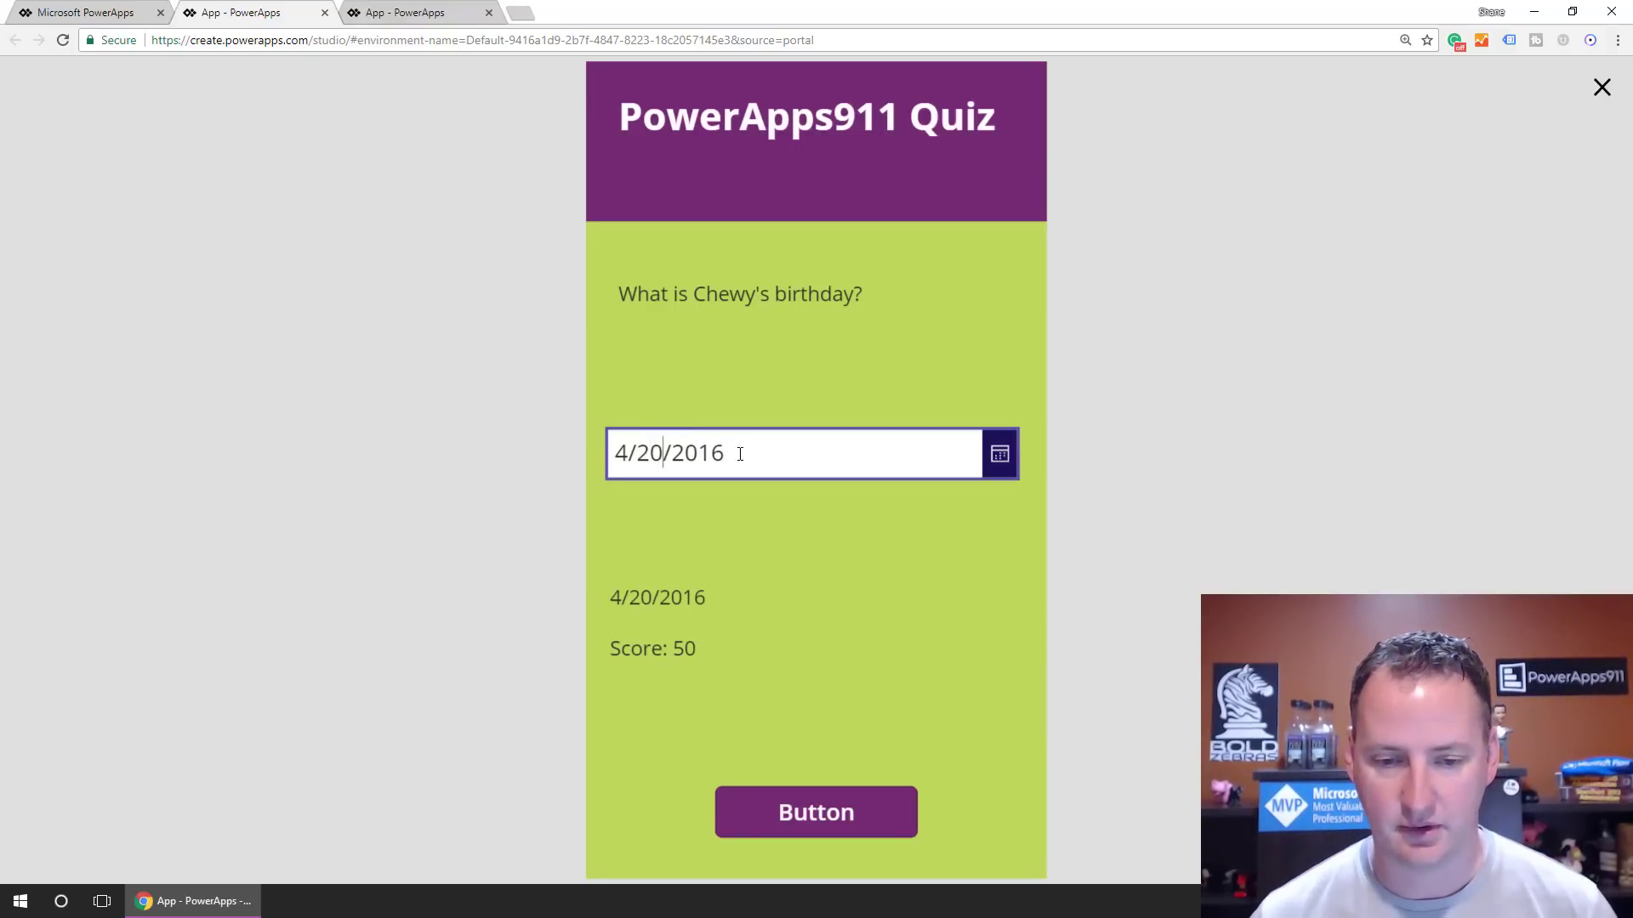
pyautogui.click(823, 808)
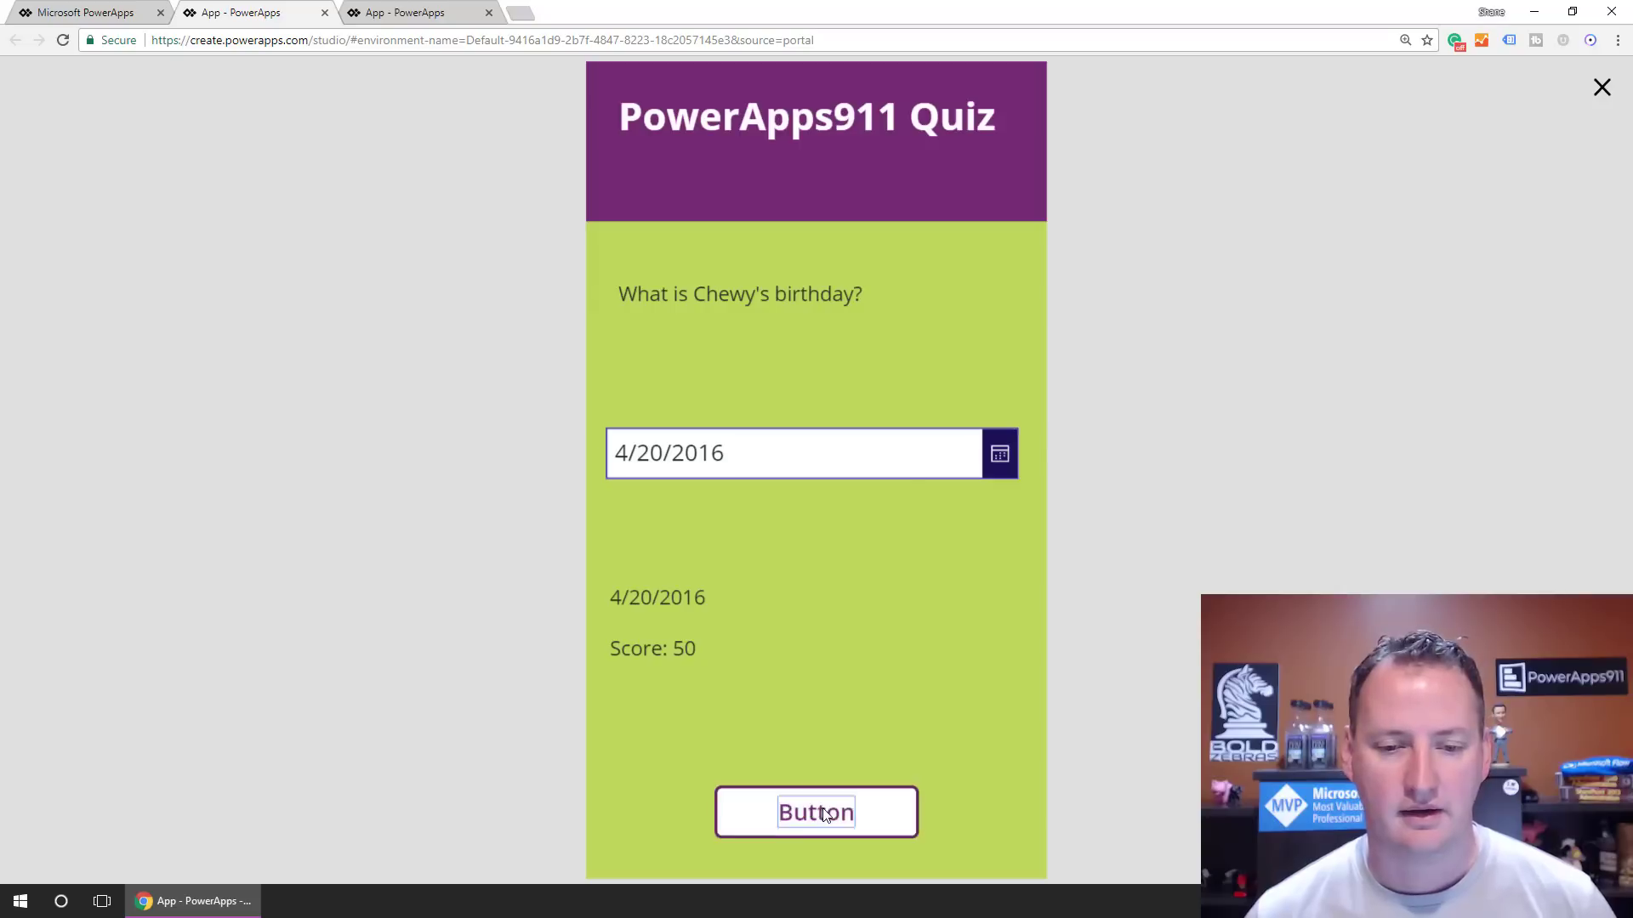
pyautogui.click(981, 449)
pyautogui.click(746, 812)
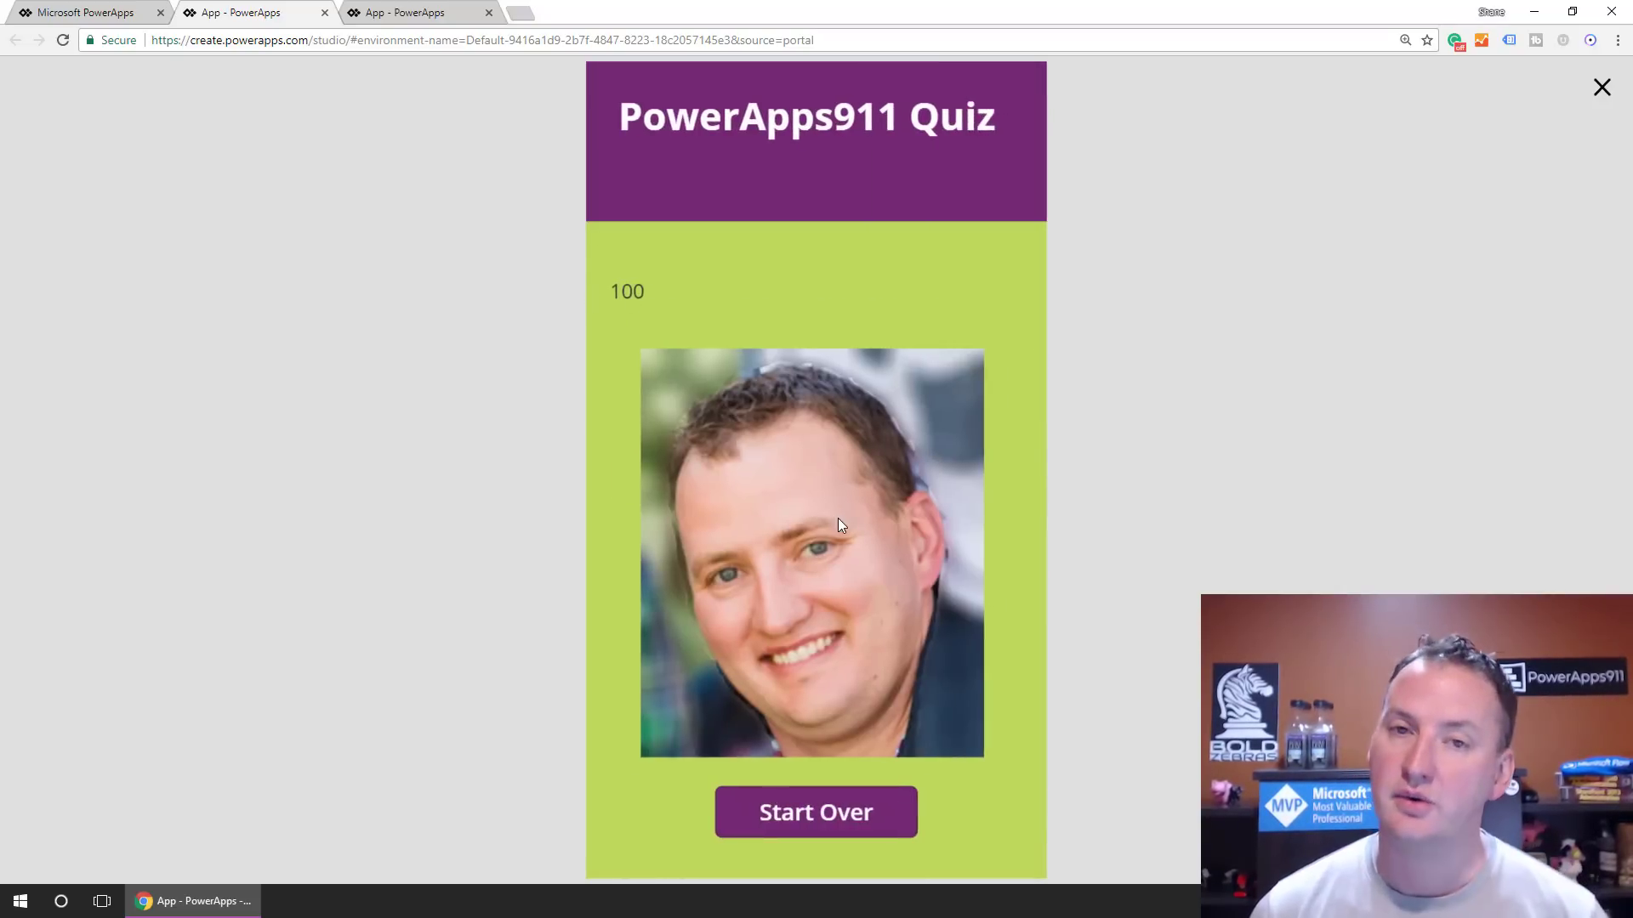
# Restart the quiz and submit every question unchanged to check the Finish image for a lower score, then close the preview
pyautogui.click(825, 824)
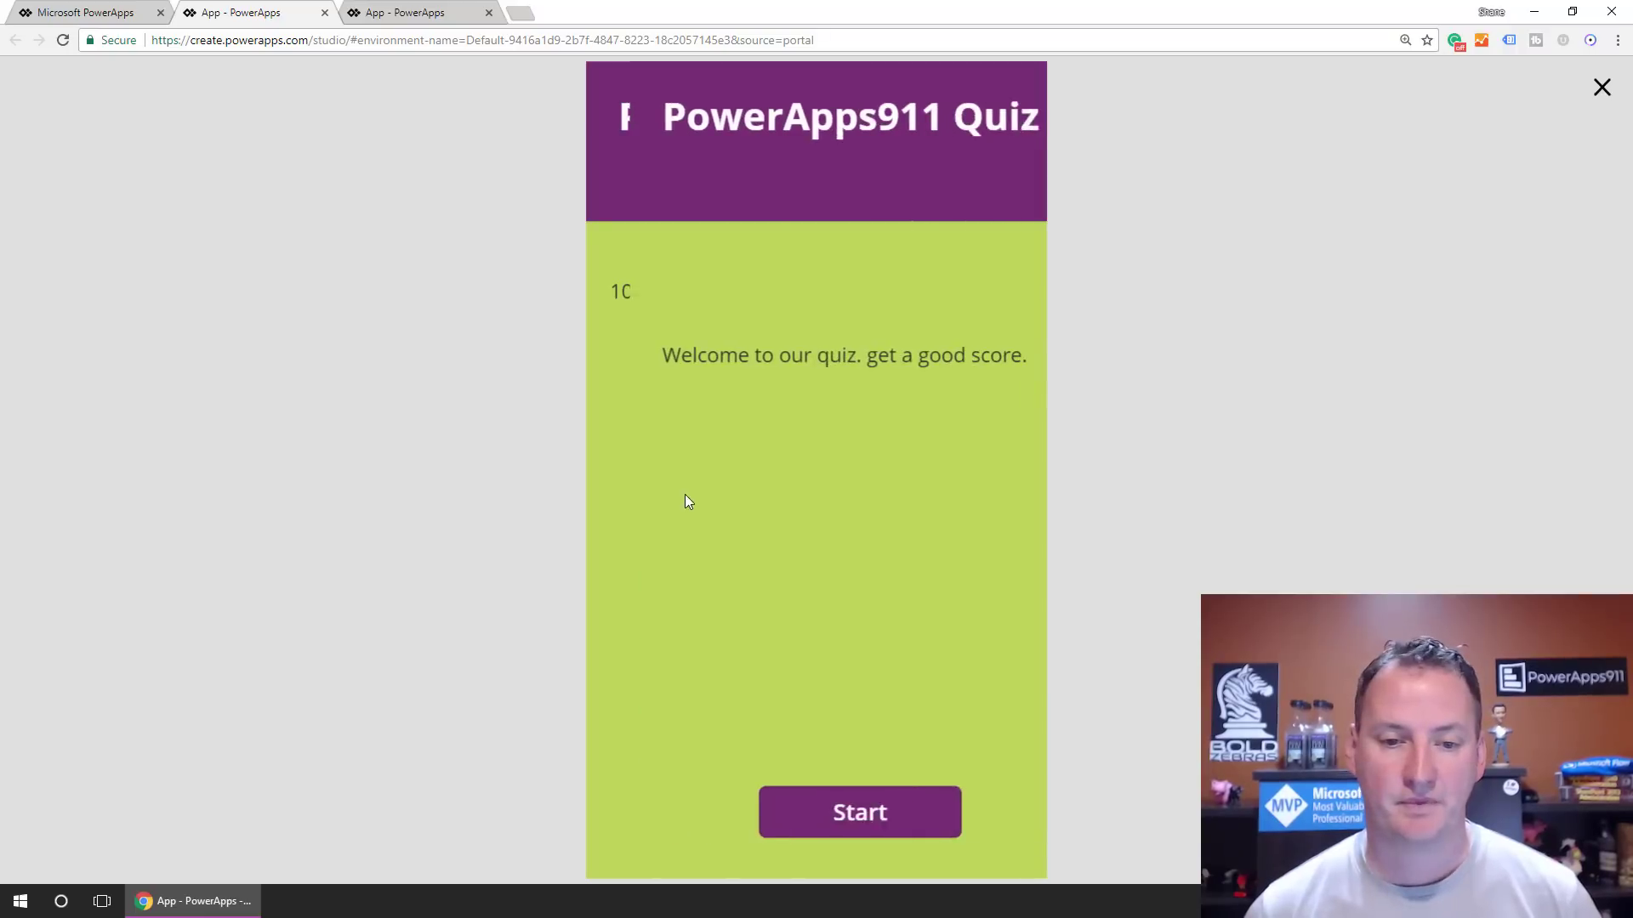
pyautogui.click(841, 826)
pyautogui.click(844, 814)
pyautogui.click(838, 816)
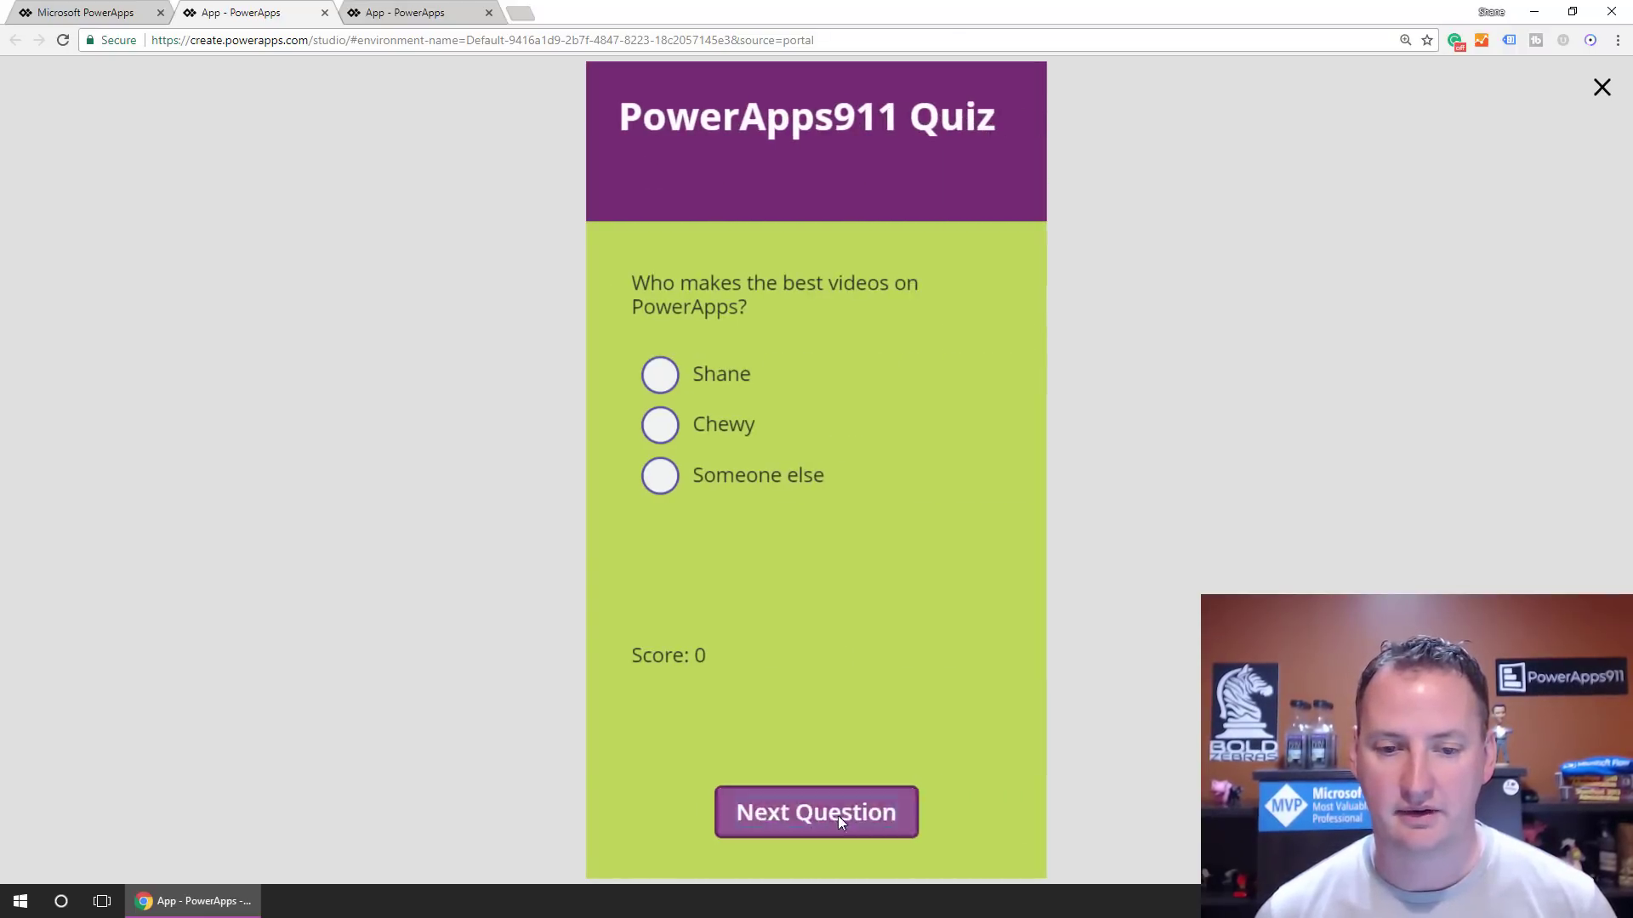
pyautogui.click(802, 807)
pyautogui.click(825, 809)
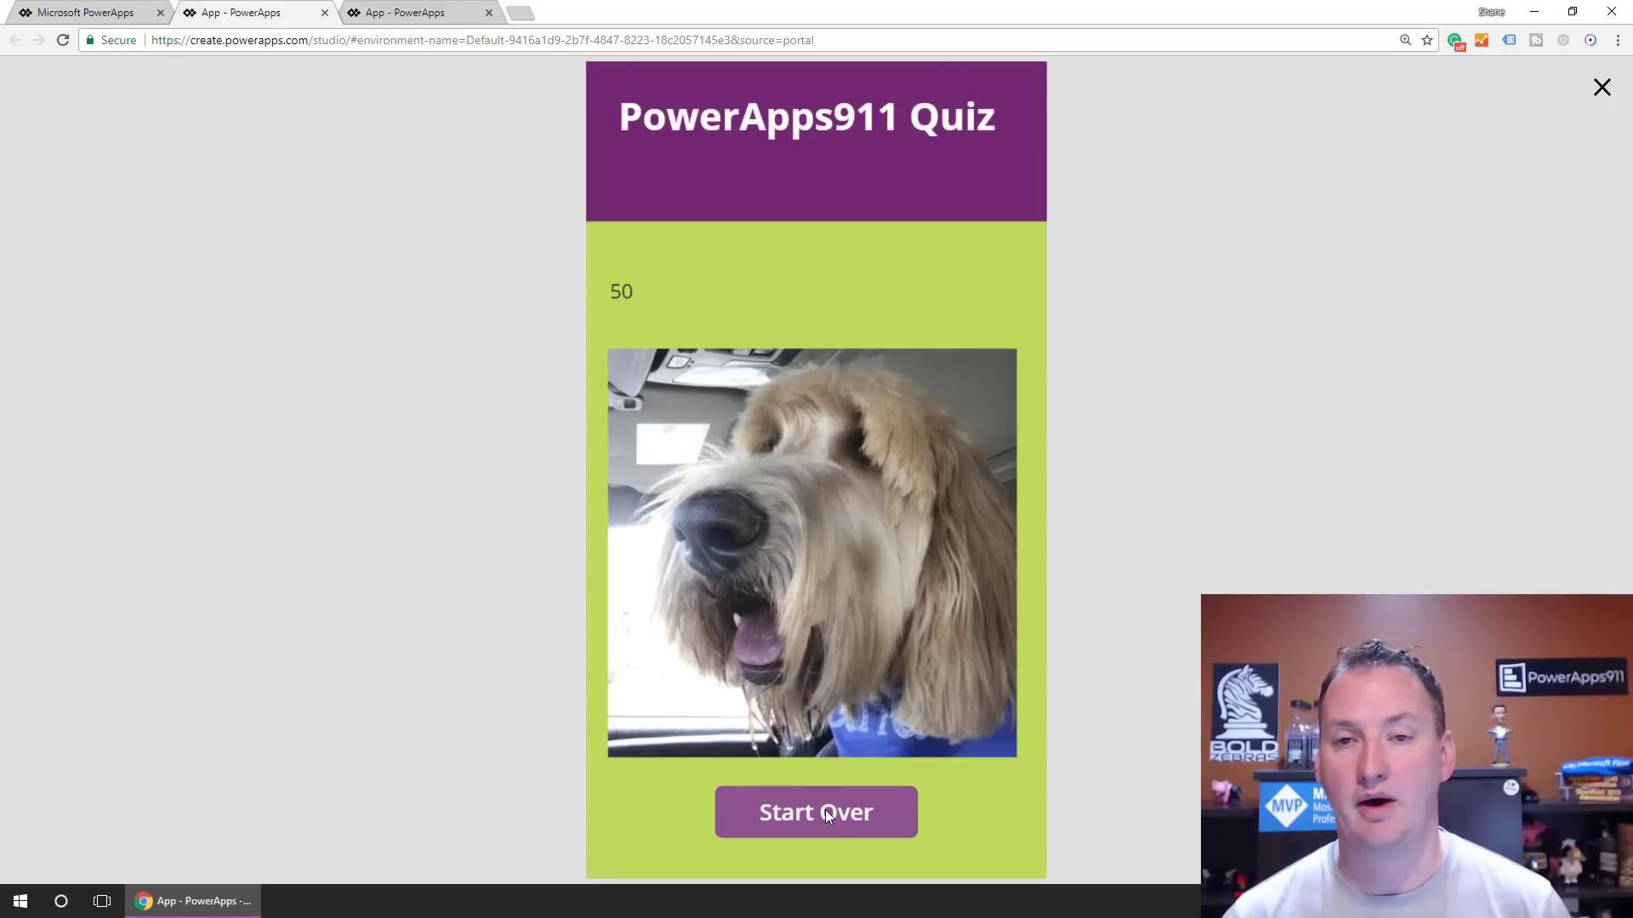
pyautogui.click(1602, 88)
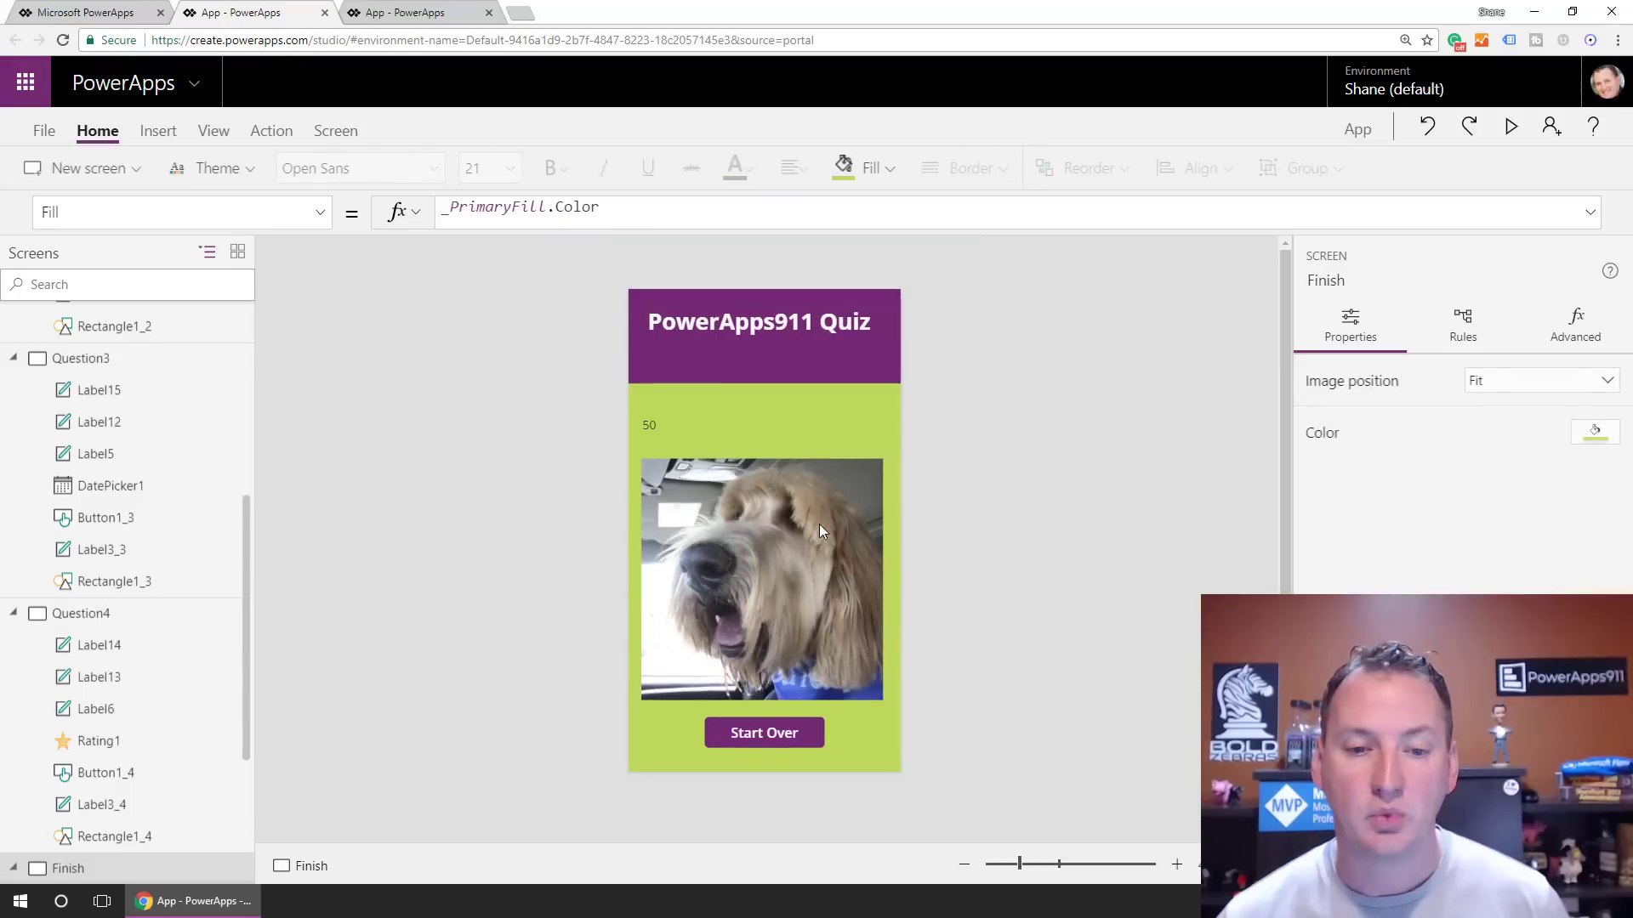
pyautogui.click(784, 736)
pyautogui.click(441, 448)
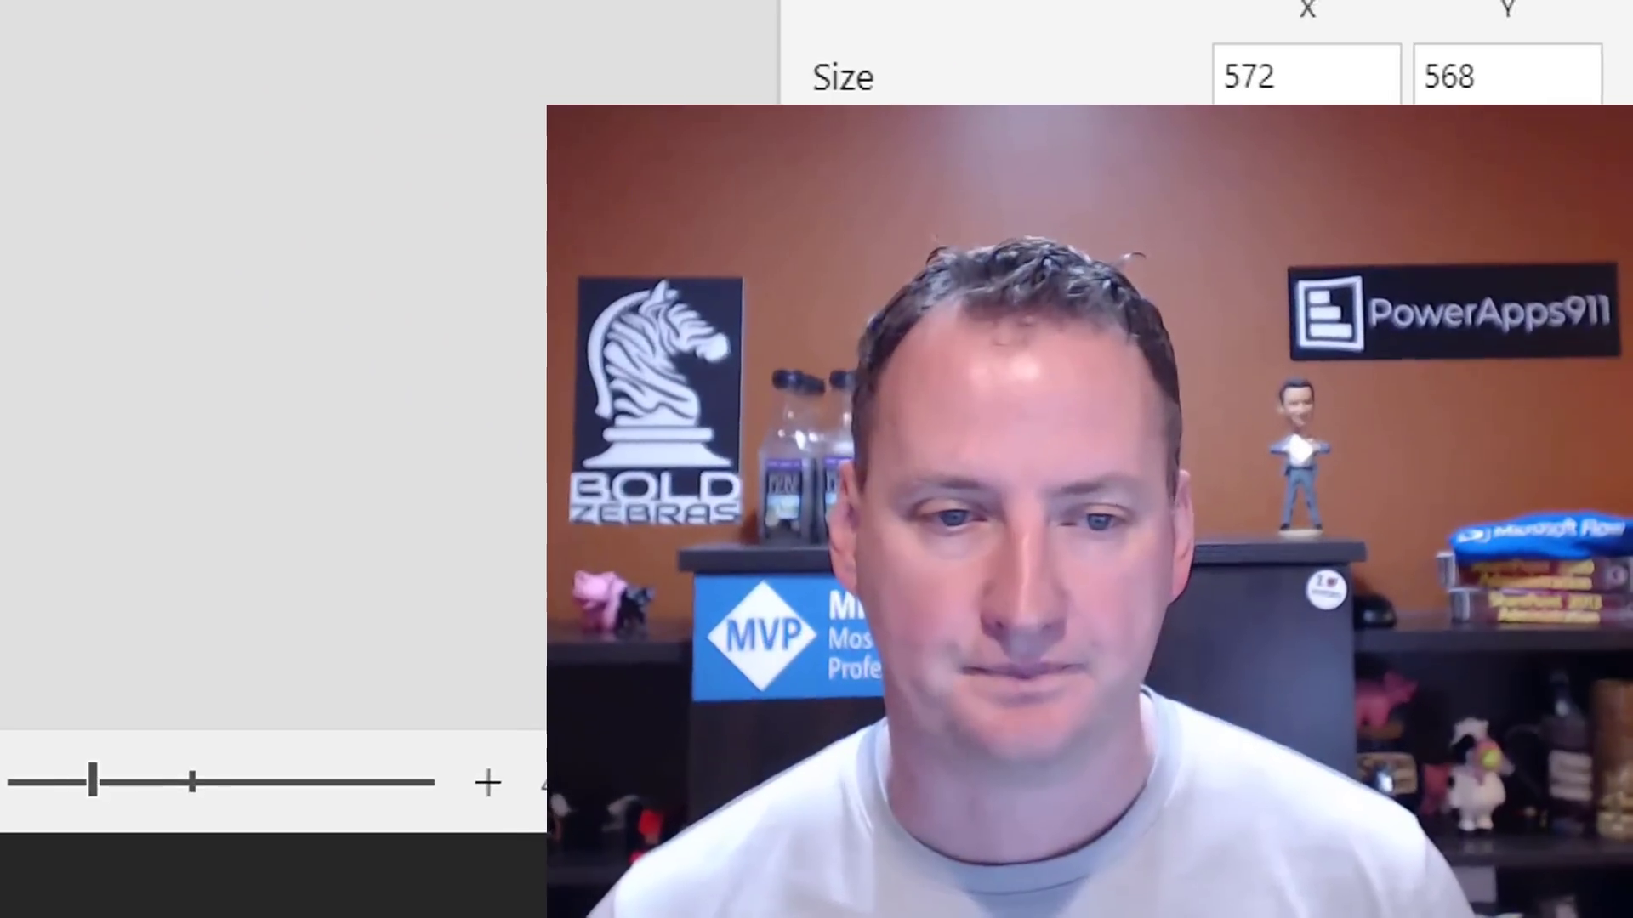